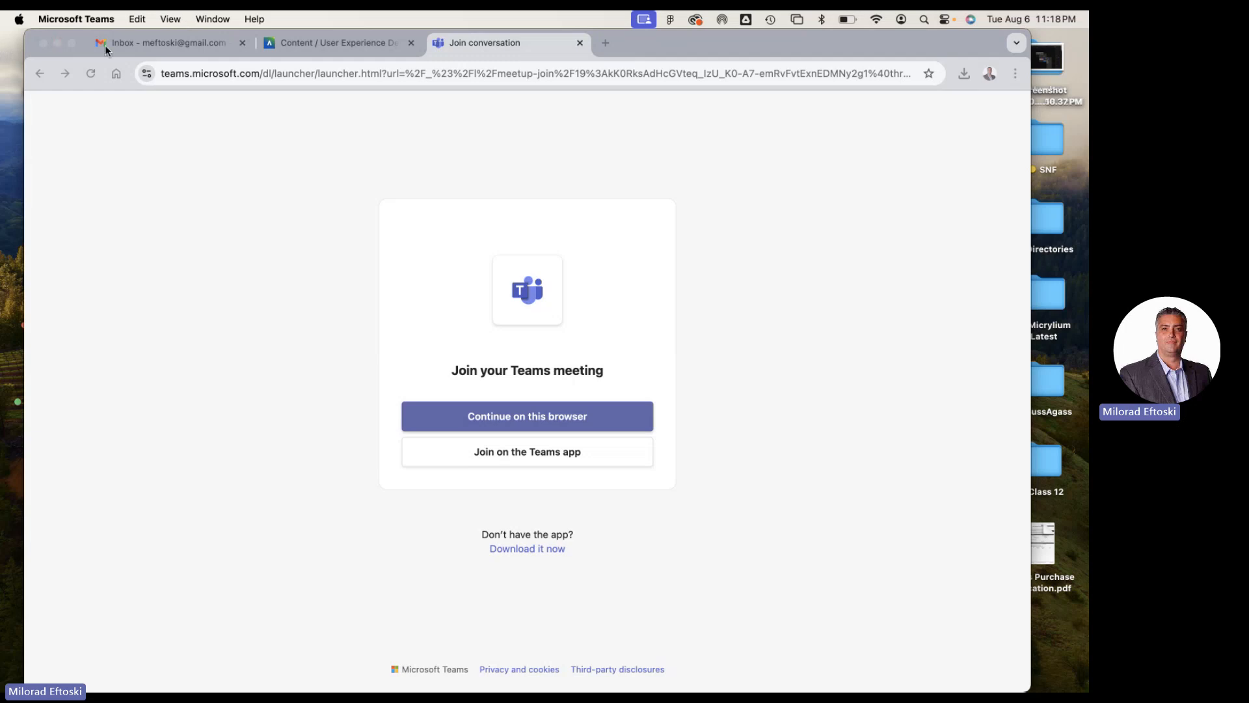
left_click(57, 42)
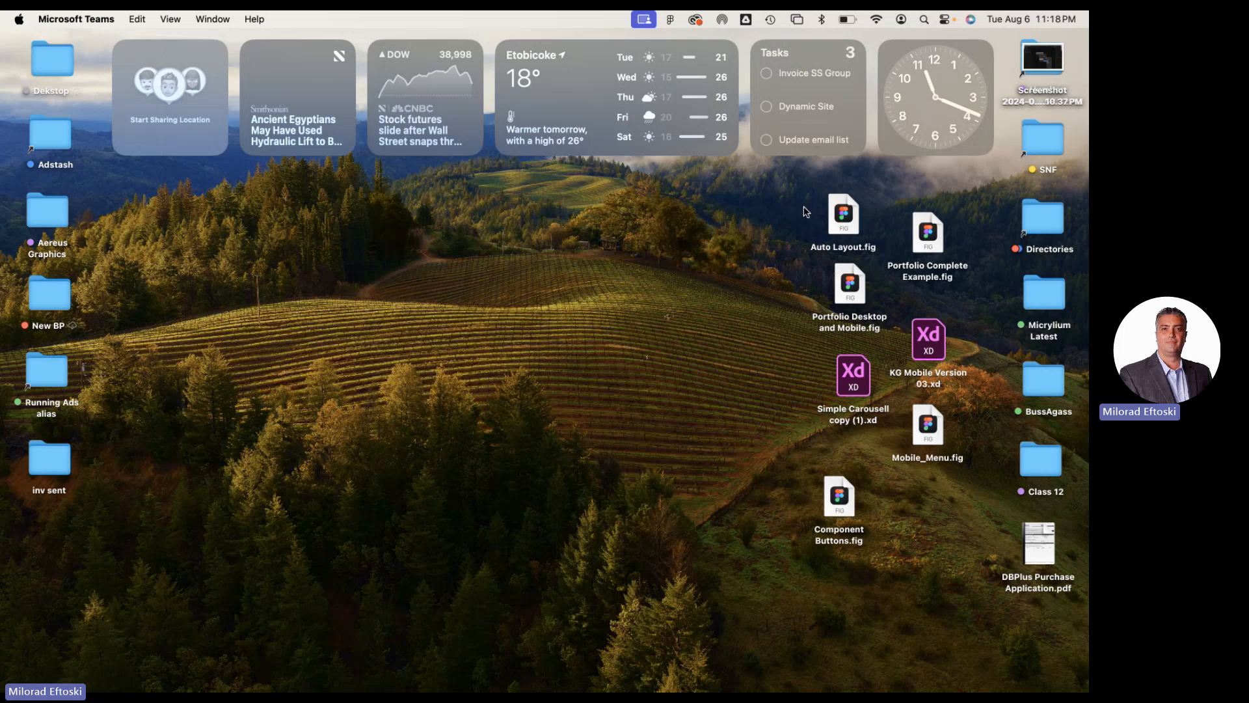
left_click_drag(805, 211, 970, 566)
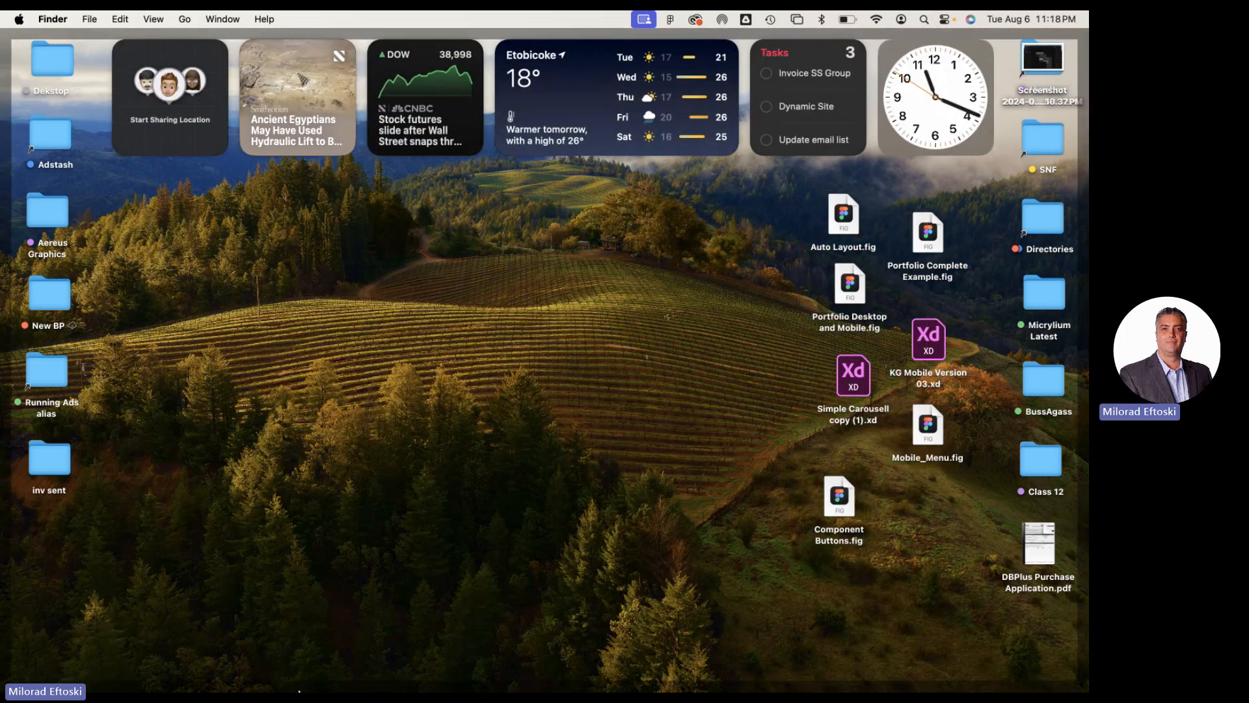
left_click(147, 677)
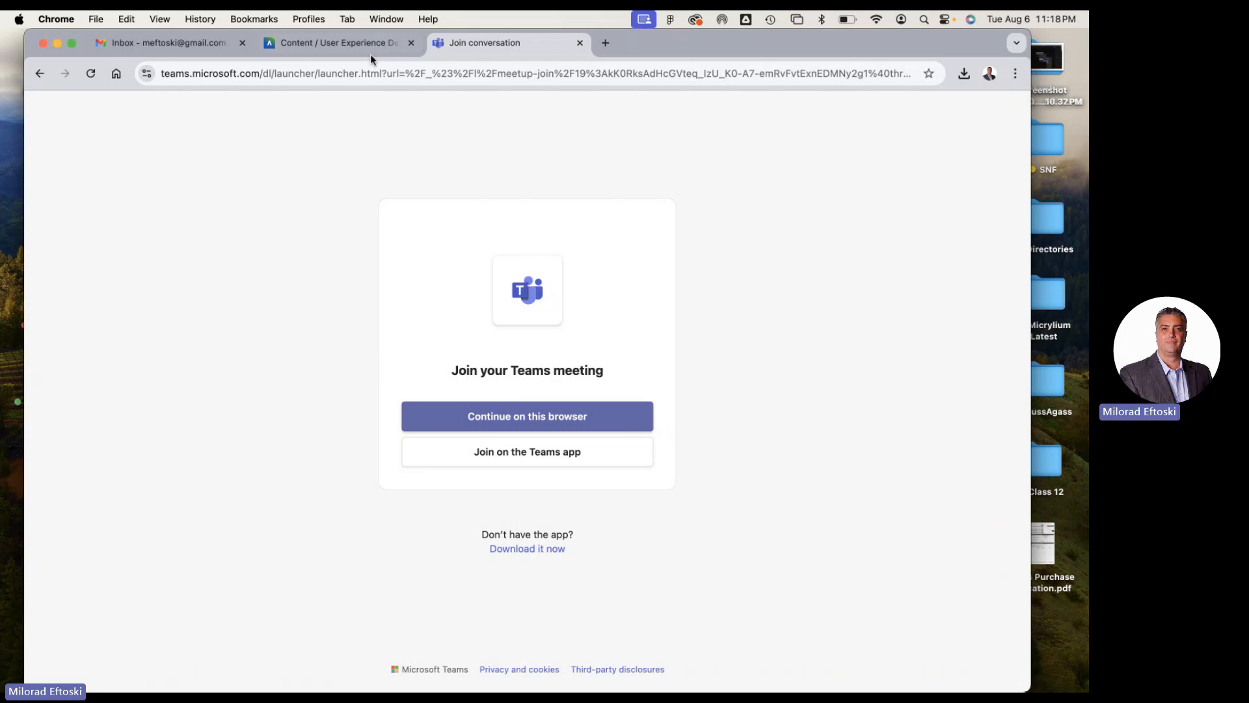
Go to the User Experience Design course page and examine the course content through to the Unit 8: Usability Testing module
left_click(320, 45)
scroll(595, 479, "down", 1)
scroll(595, 479, "down", 10)
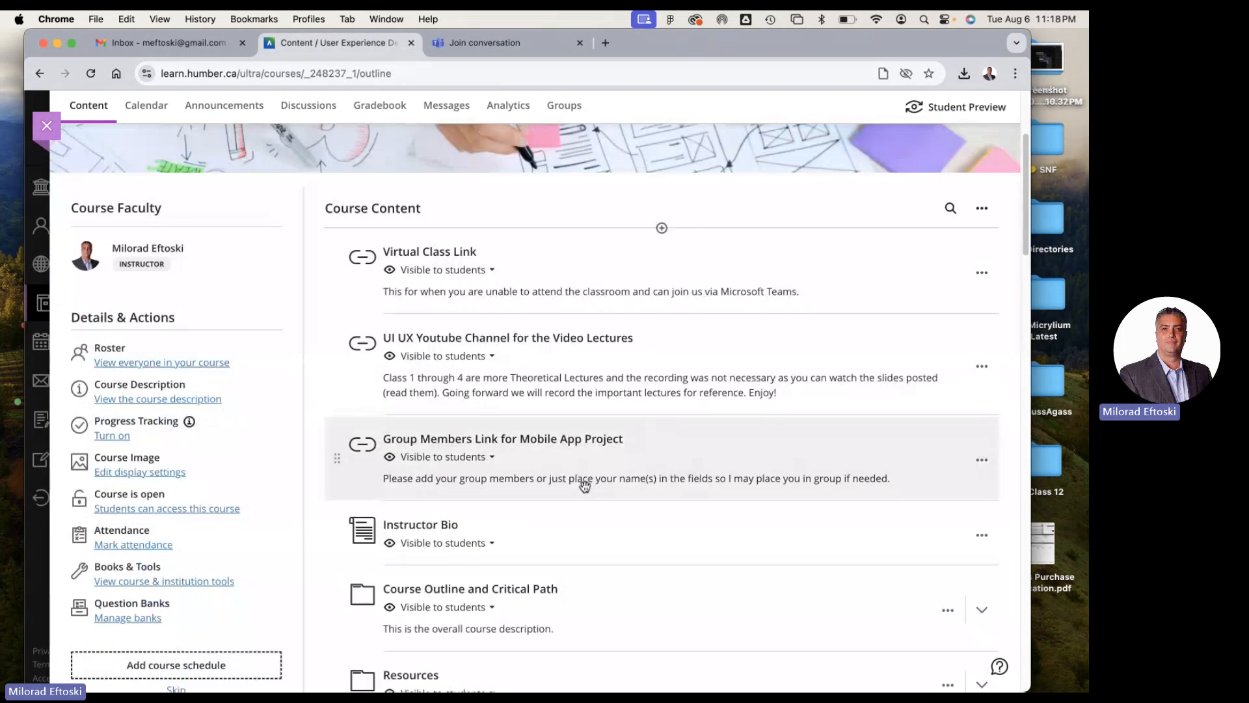
scroll(575, 487, "down", 10)
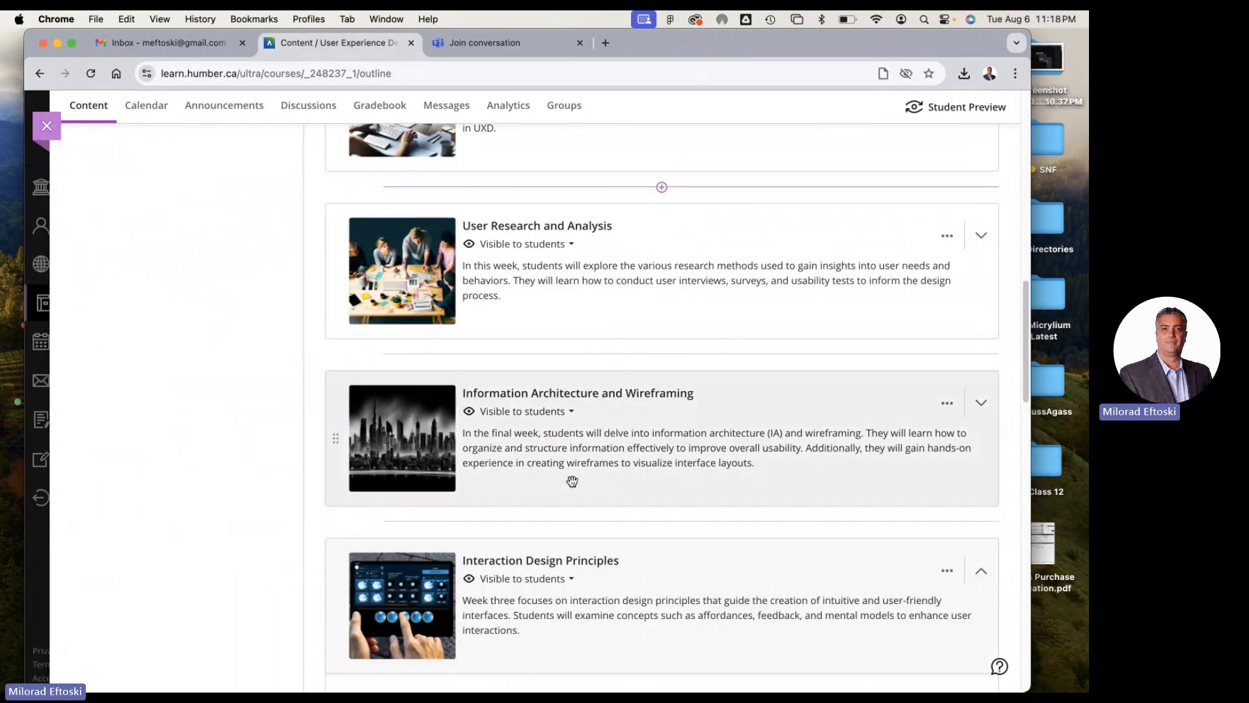
scroll(562, 480, "up", 3)
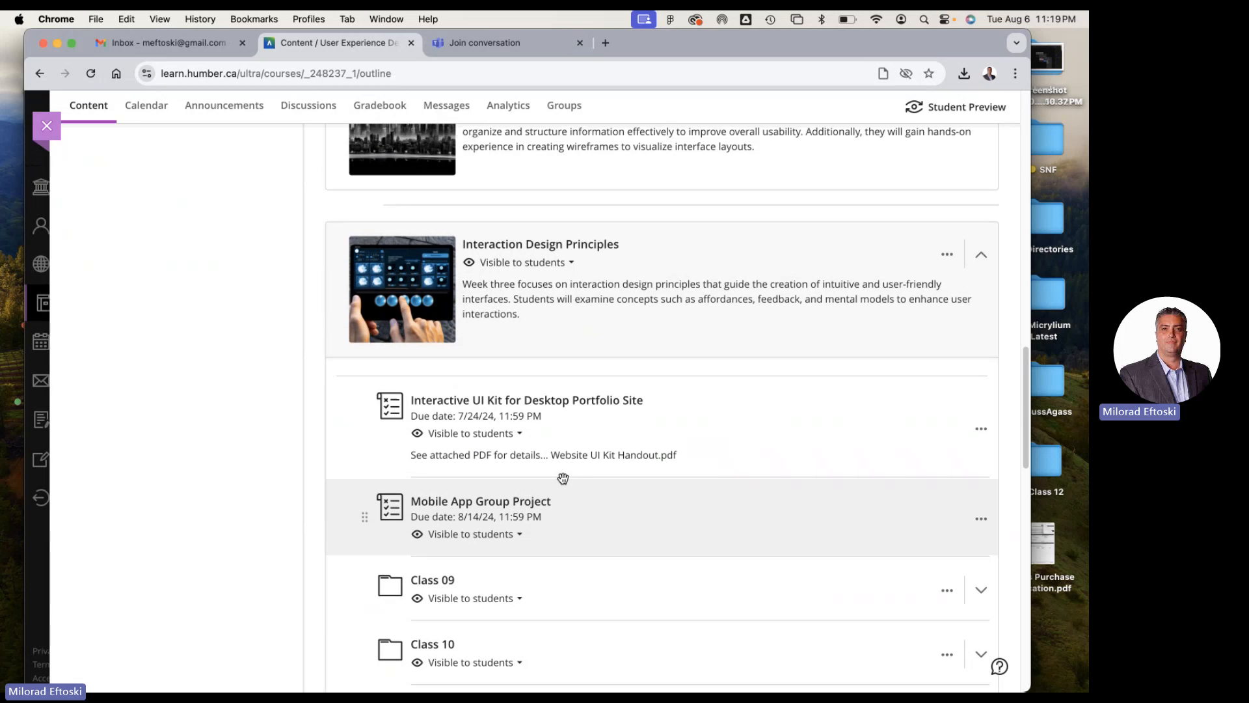
scroll(563, 479, "down", 8)
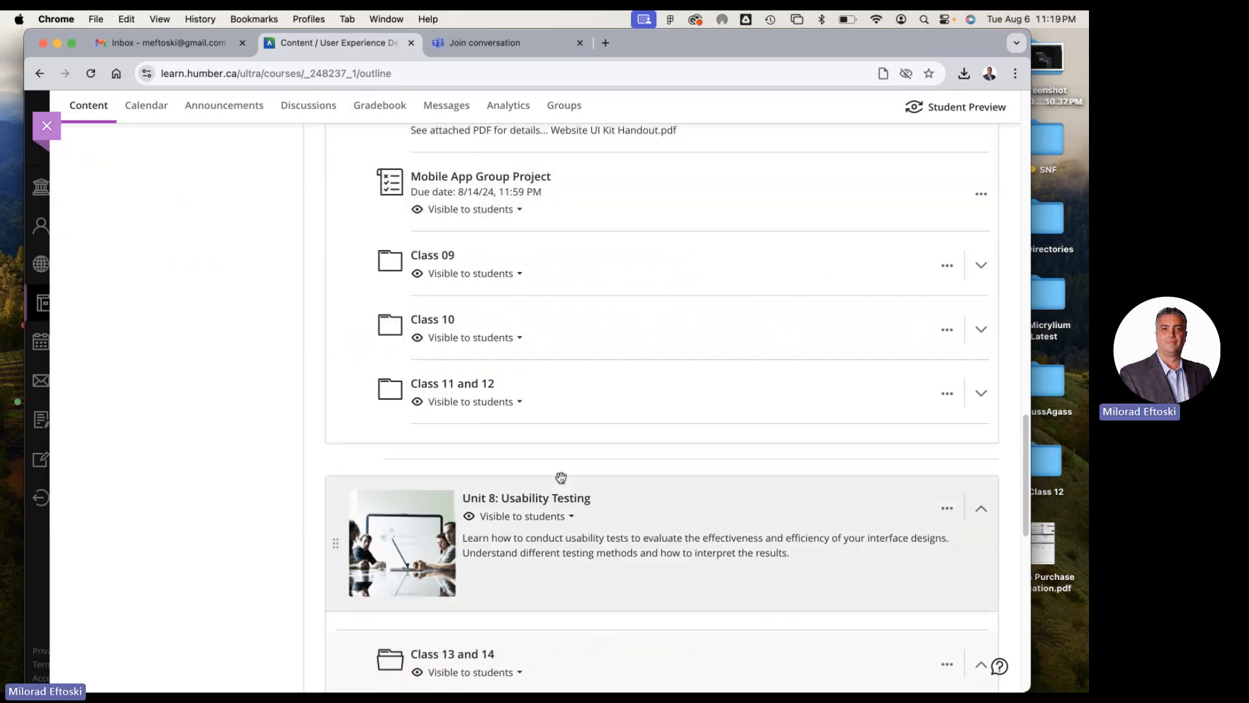
scroll(561, 478, "up", 10)
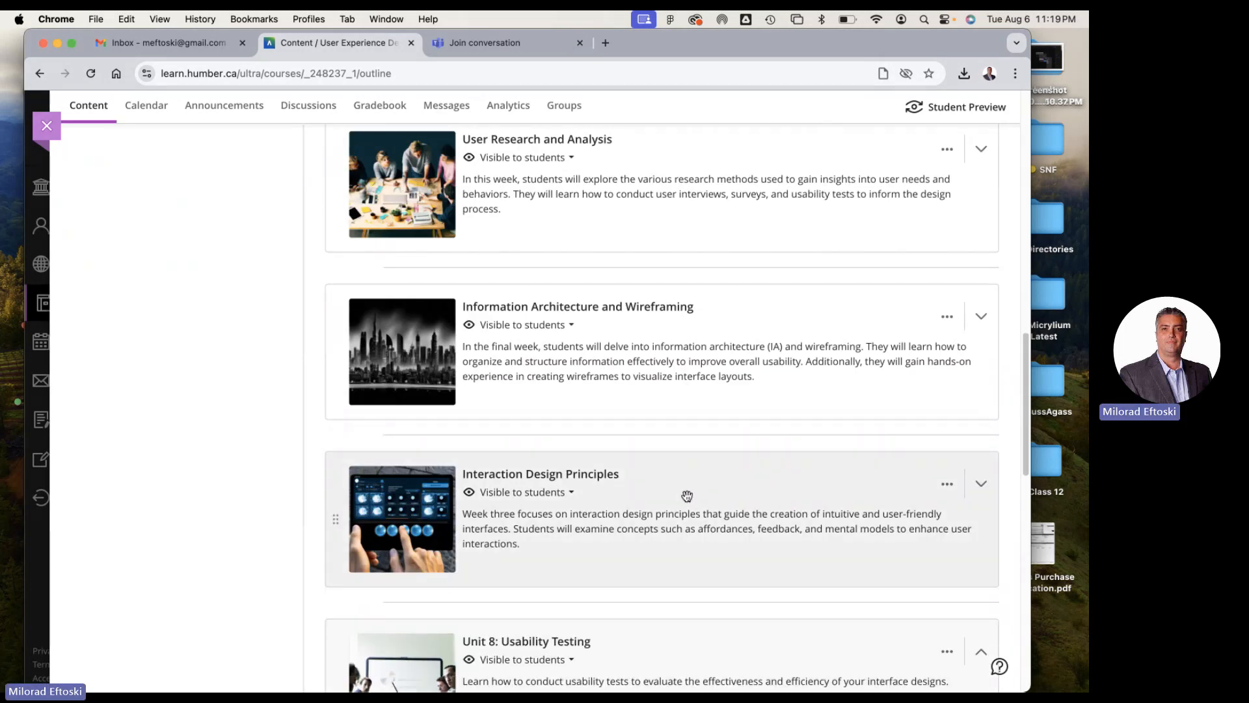
scroll(701, 492, "down", 5)
scroll(661, 454, "down", 3)
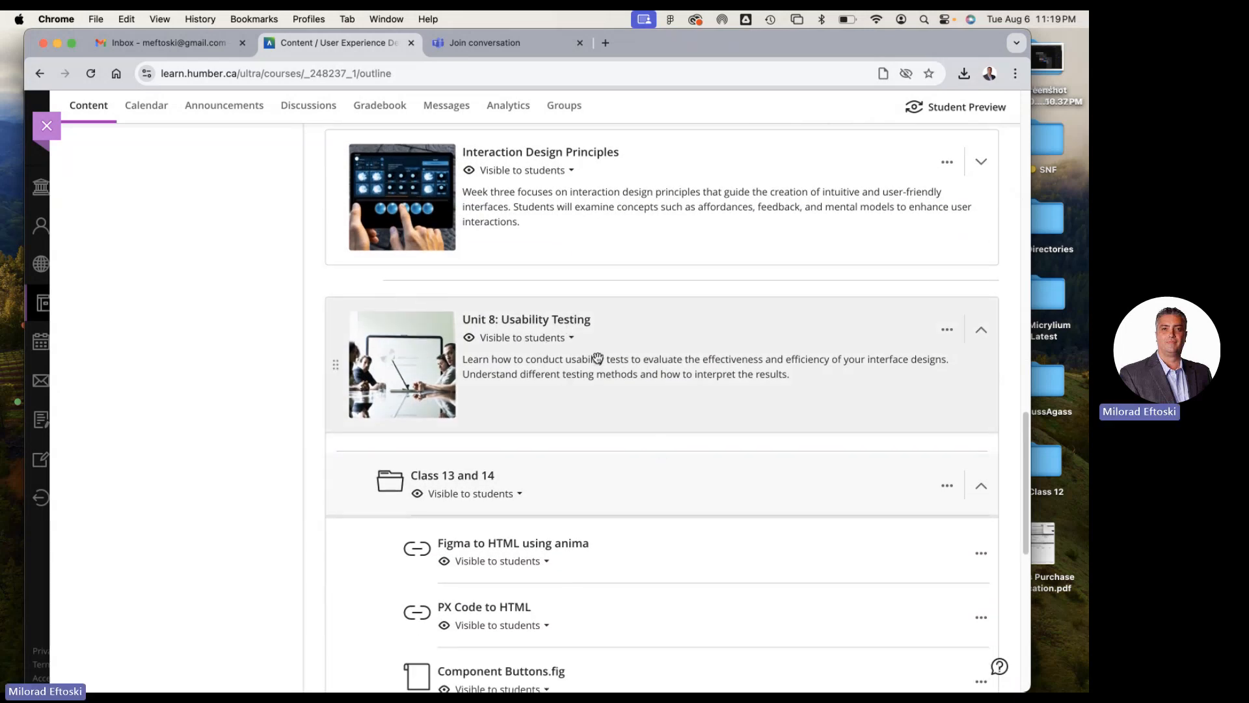
scroll(593, 357, "down", 3)
scroll(592, 358, "up", 10)
scroll(590, 363, "down", 10)
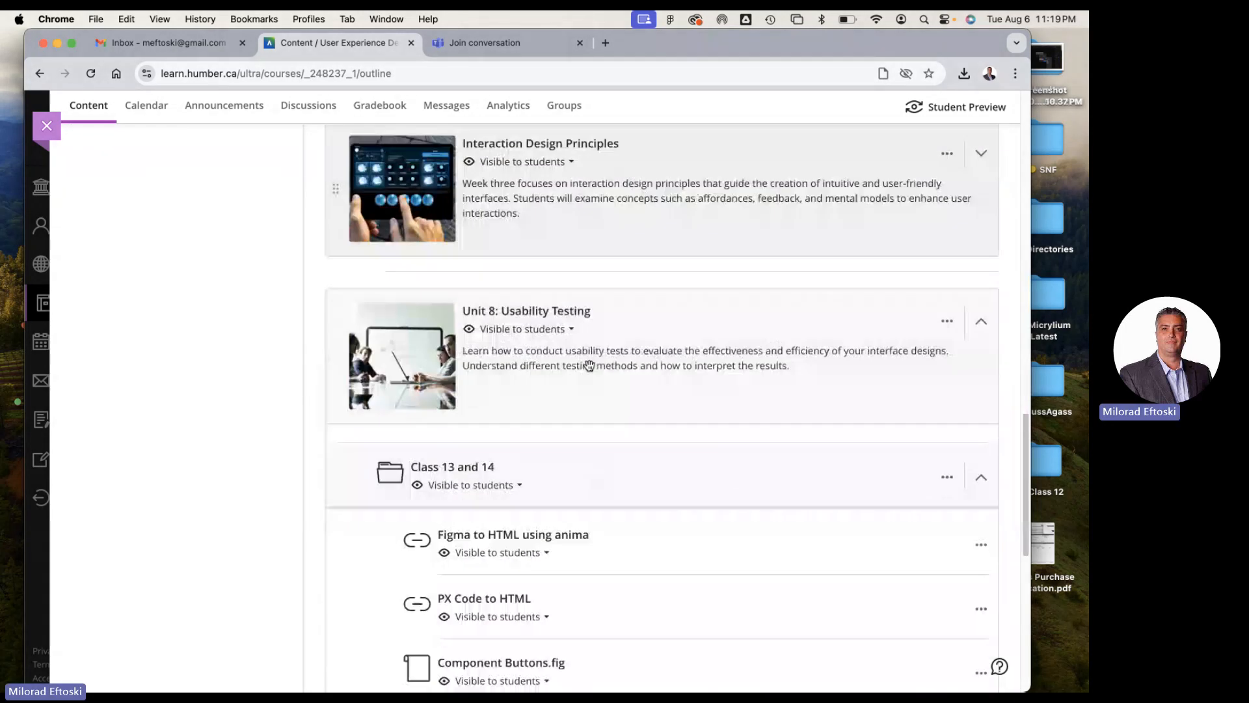
scroll(553, 313, "up", 3)
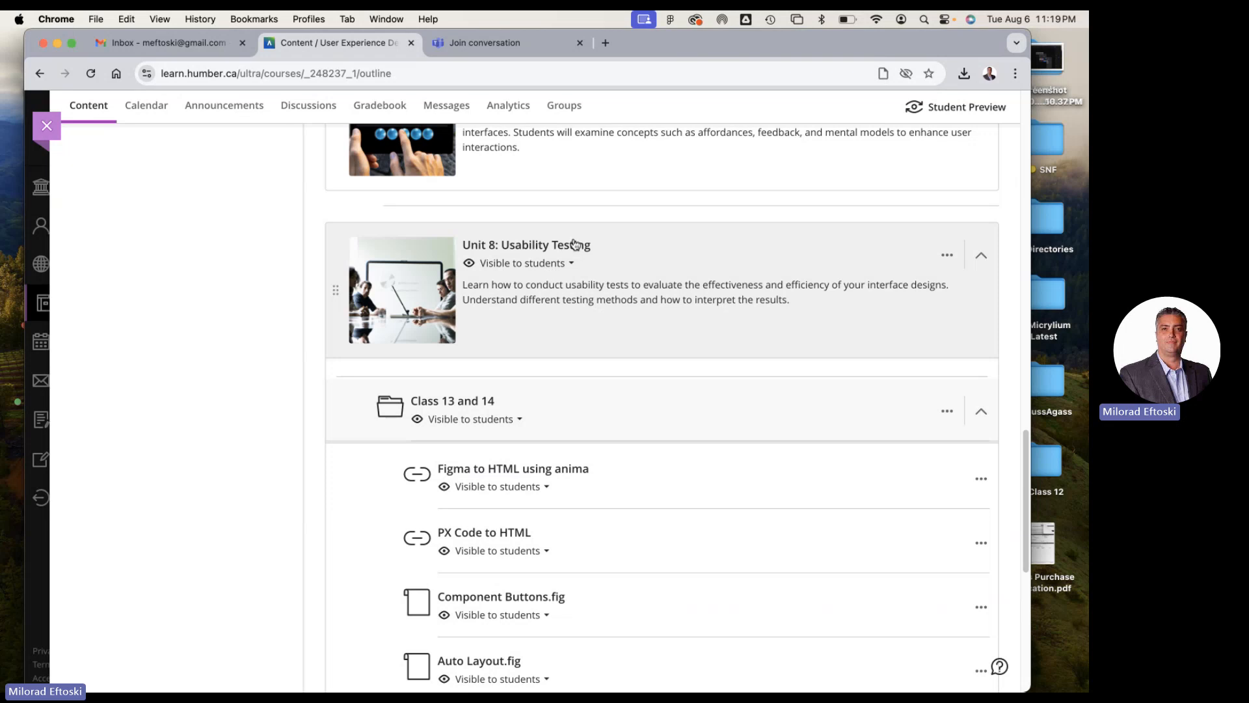
Open the Unit 8: Usability Testing learning module for editing and shorten its title to "Usability Testing"
left_click(948, 257)
left_click(842, 278)
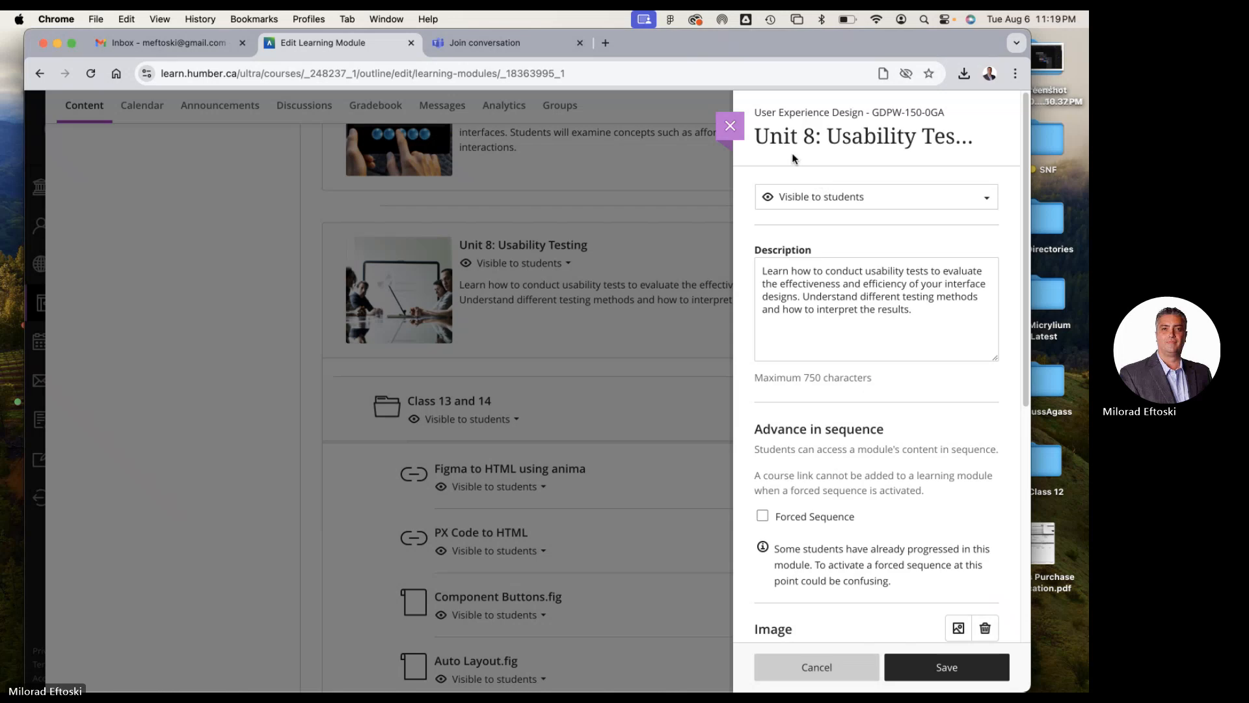
left_click(985, 136)
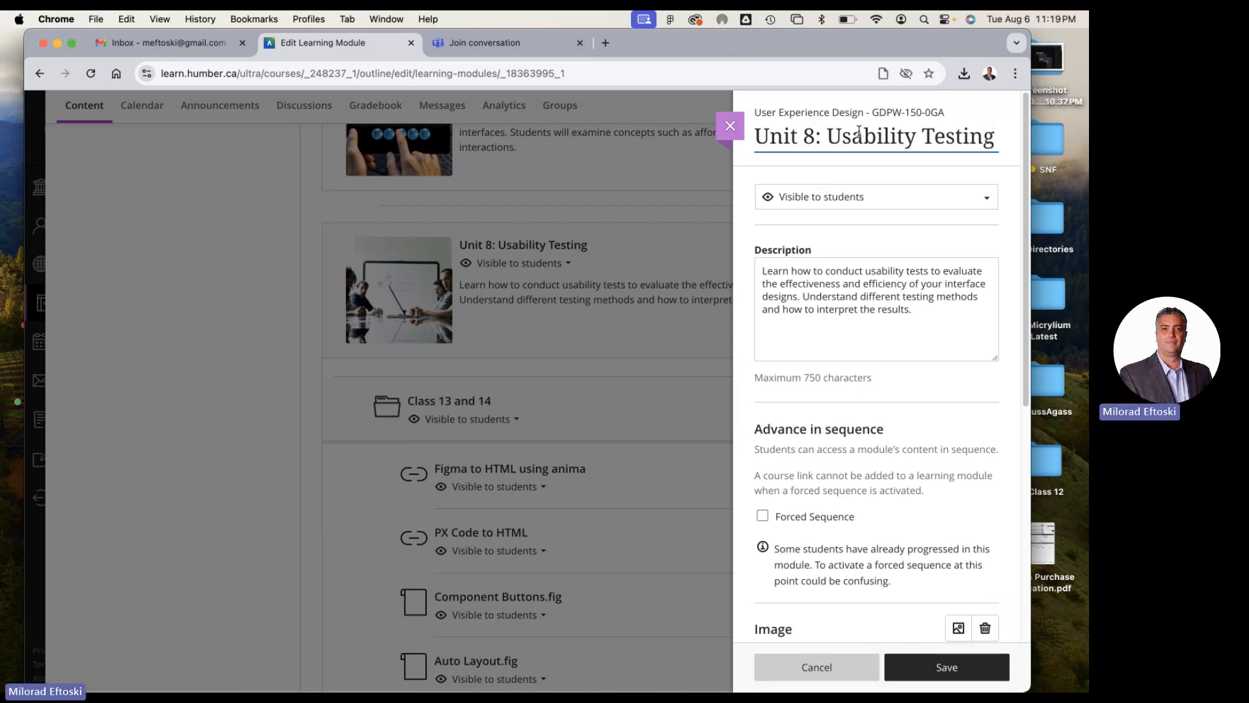
left_click_drag(827, 137, 754, 137)
key("BackSpace")
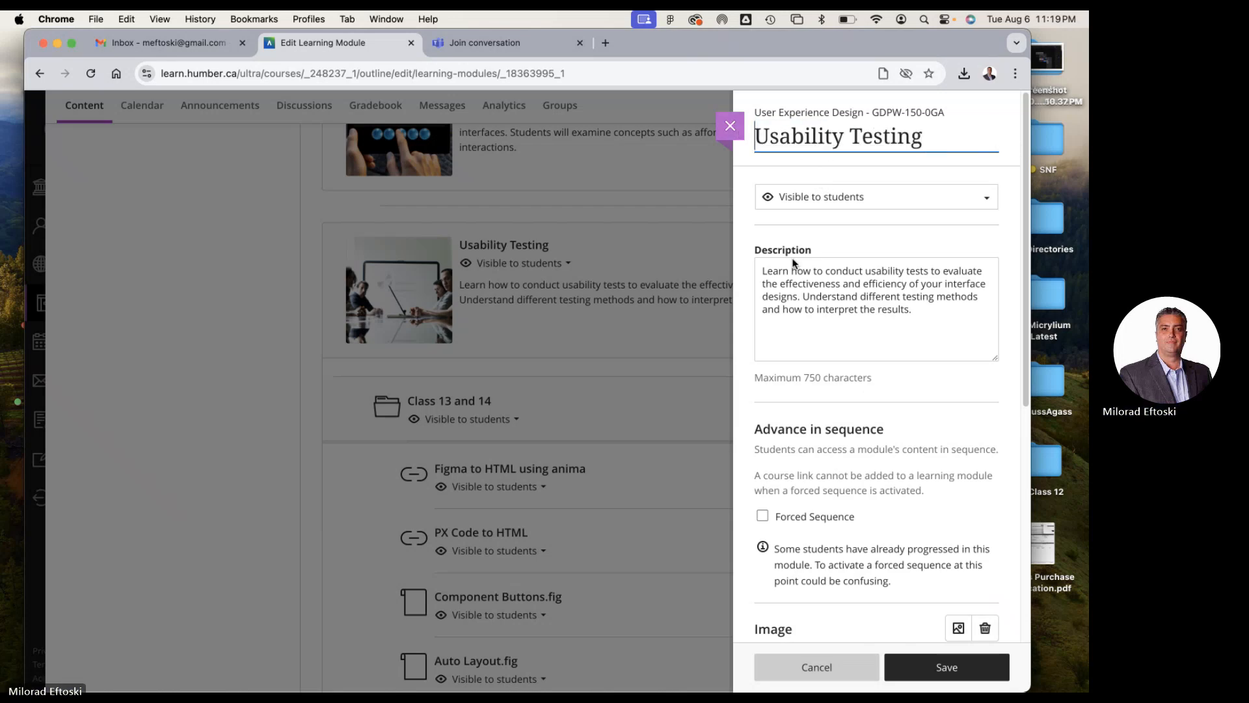
left_click(740, 232)
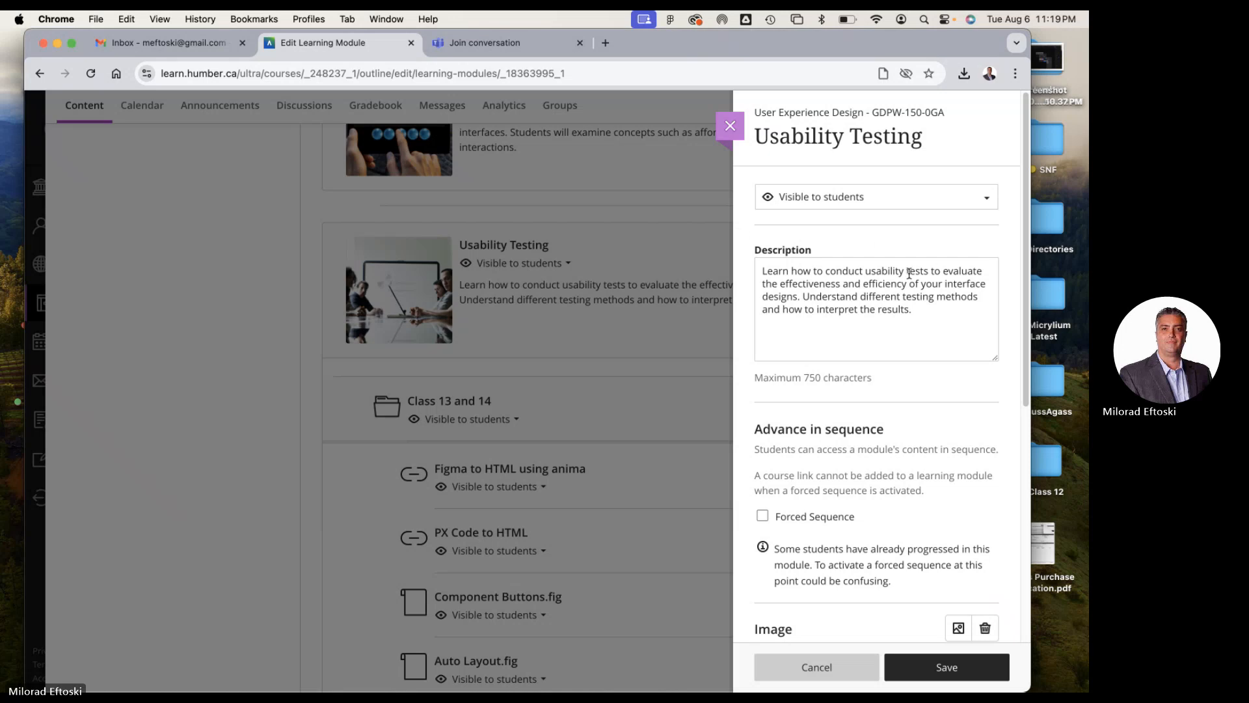
Check the Usability Testing module's description, sequence and image settings, and save the module
scroll(911, 340, "down", 1)
scroll(911, 339, "down", 3)
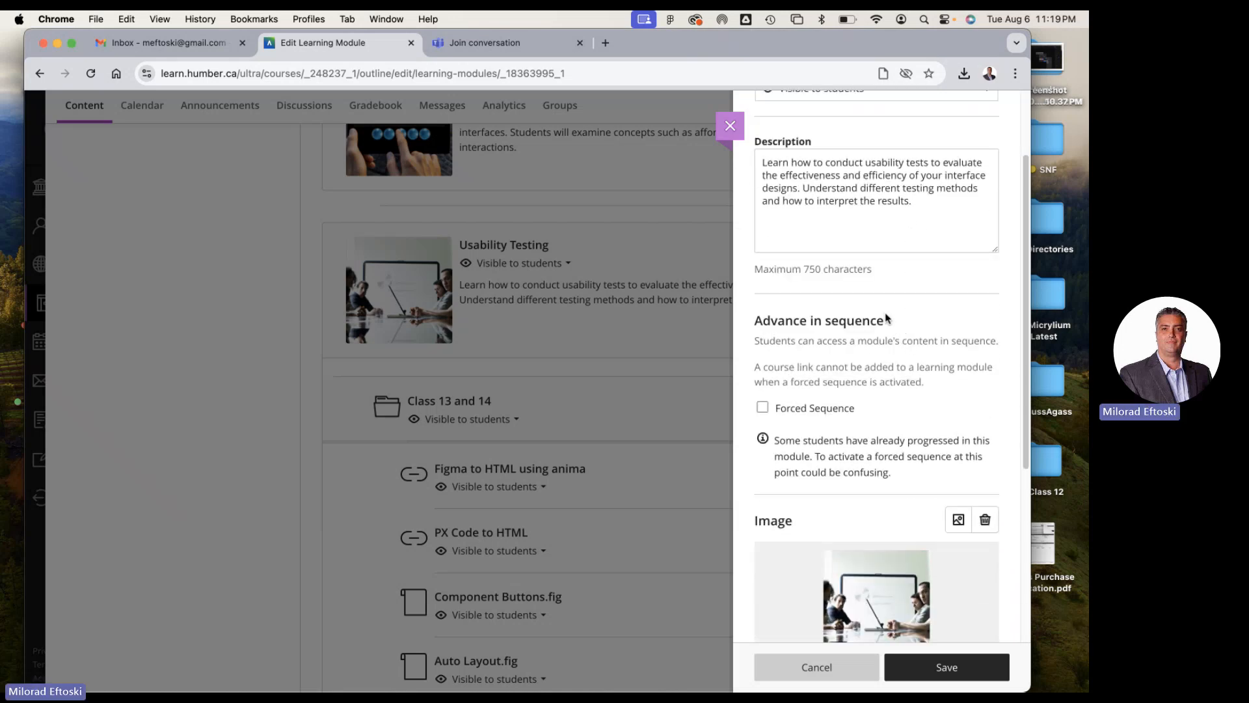
scroll(885, 312, "up", 4)
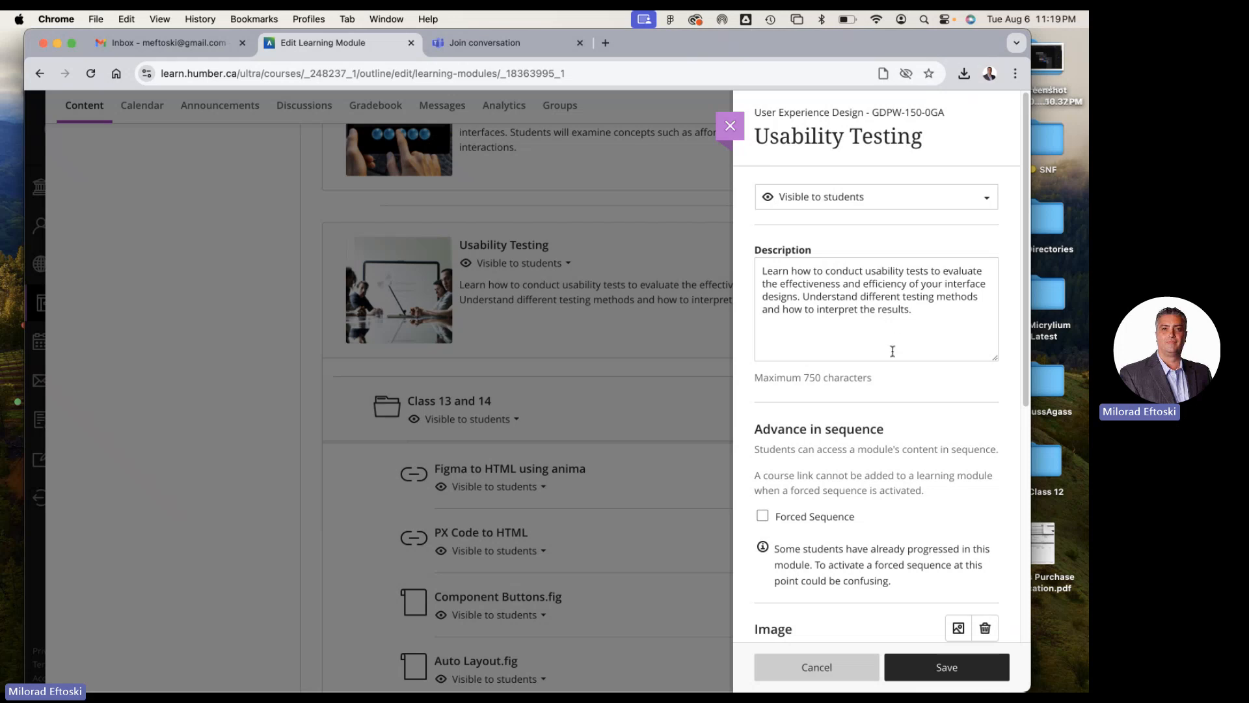
left_click_drag(917, 311, 763, 270)
left_click(864, 308)
scroll(932, 396, "down", 1)
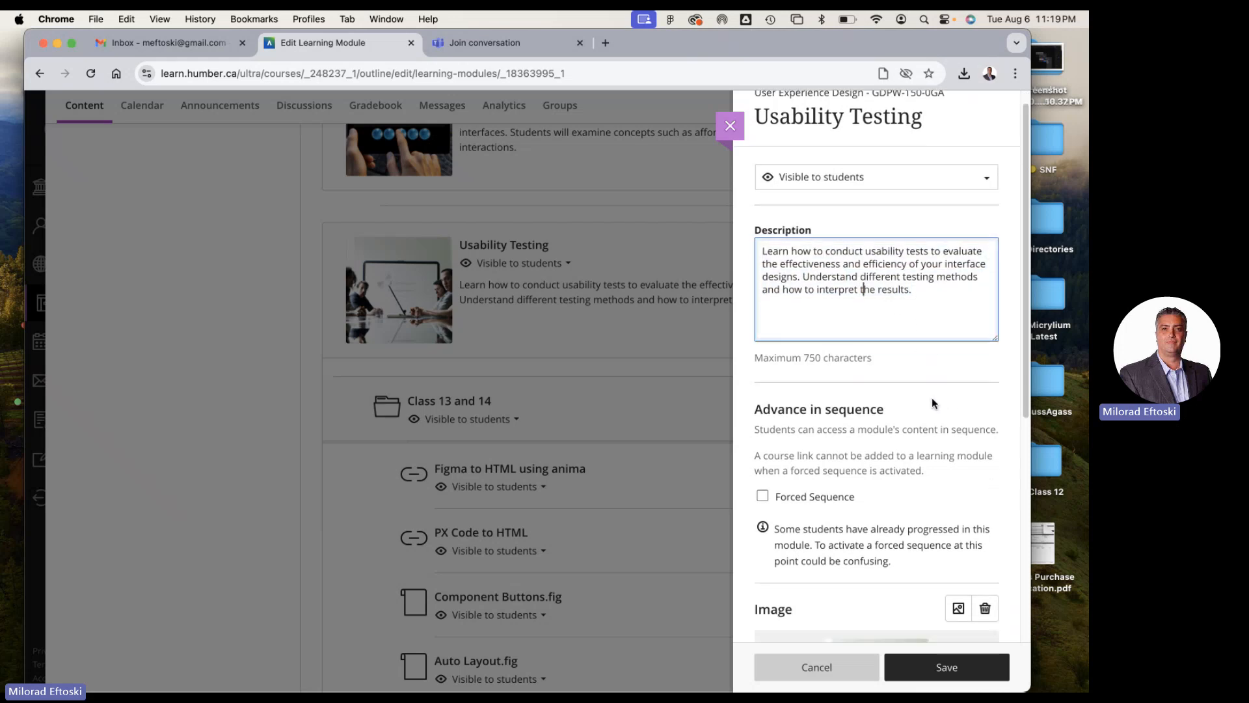
scroll(930, 366, "down", 8)
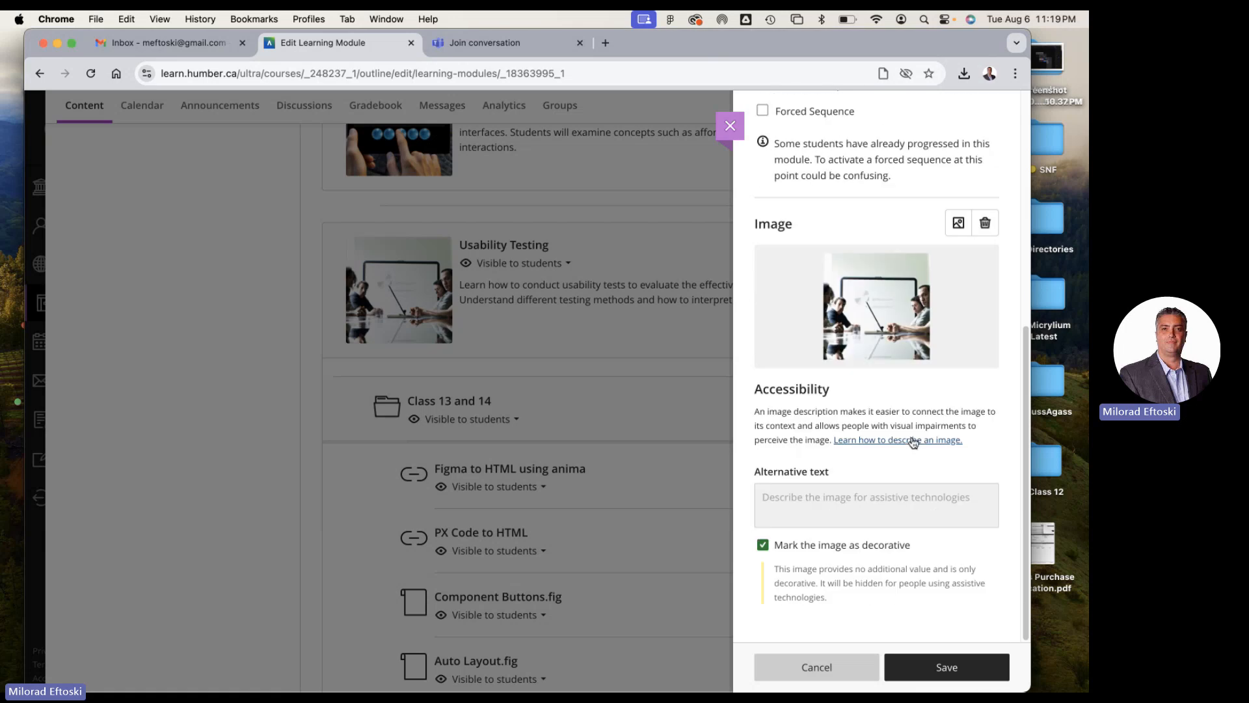
left_click(934, 670)
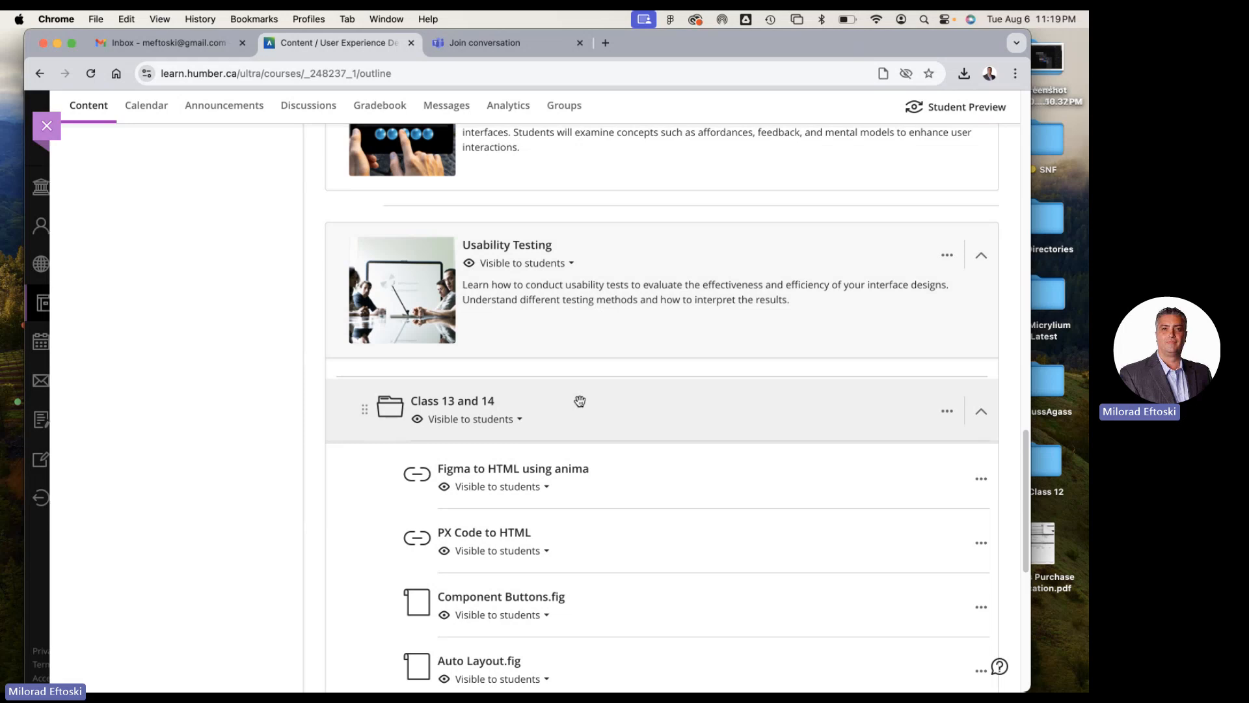
Expand the Interaction Design Principles module, look over its assignments and class folders, and collapse it again
scroll(572, 416, "up", 2)
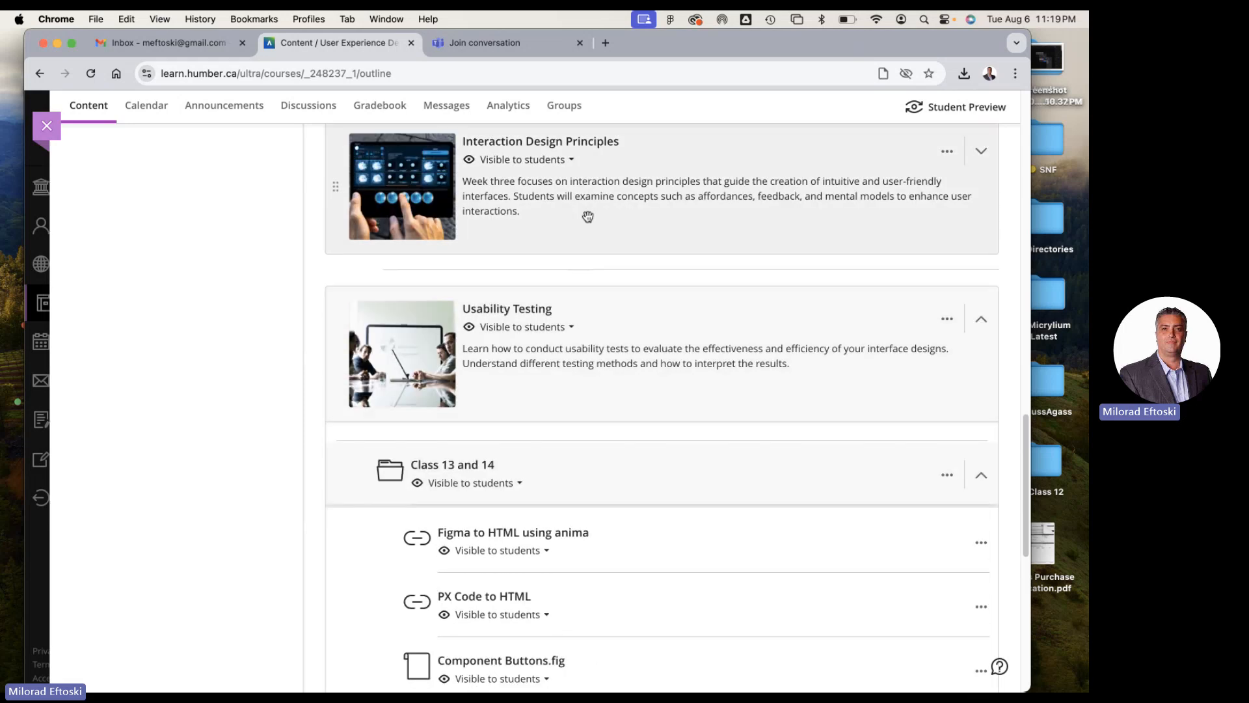
scroll(612, 260, "up", 1)
left_click(606, 267)
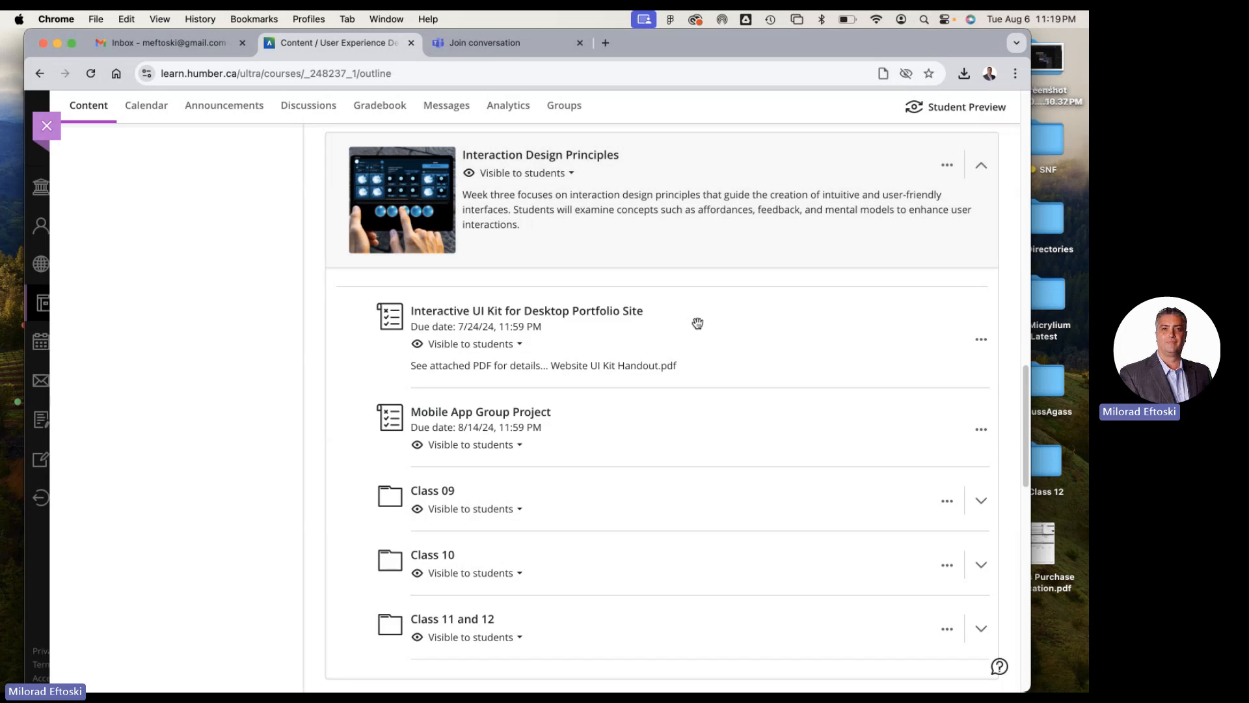
scroll(700, 355, "down", 3)
scroll(694, 365, "up", 3)
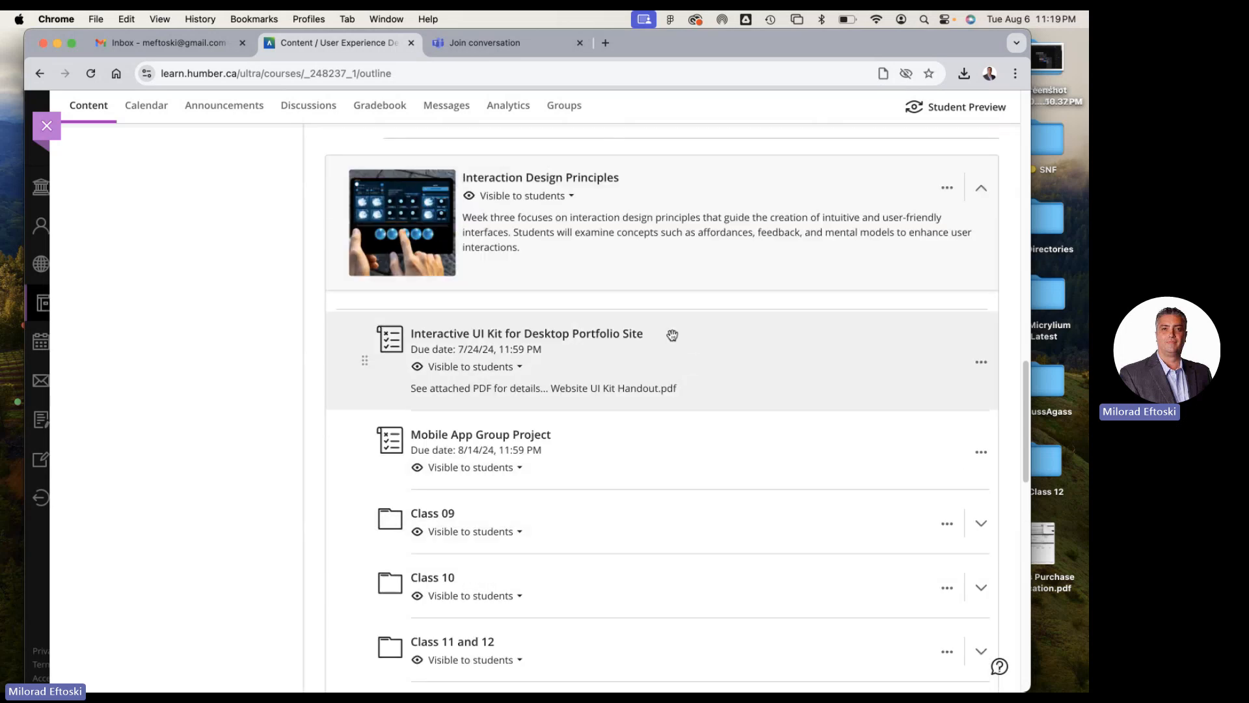
left_click(624, 262)
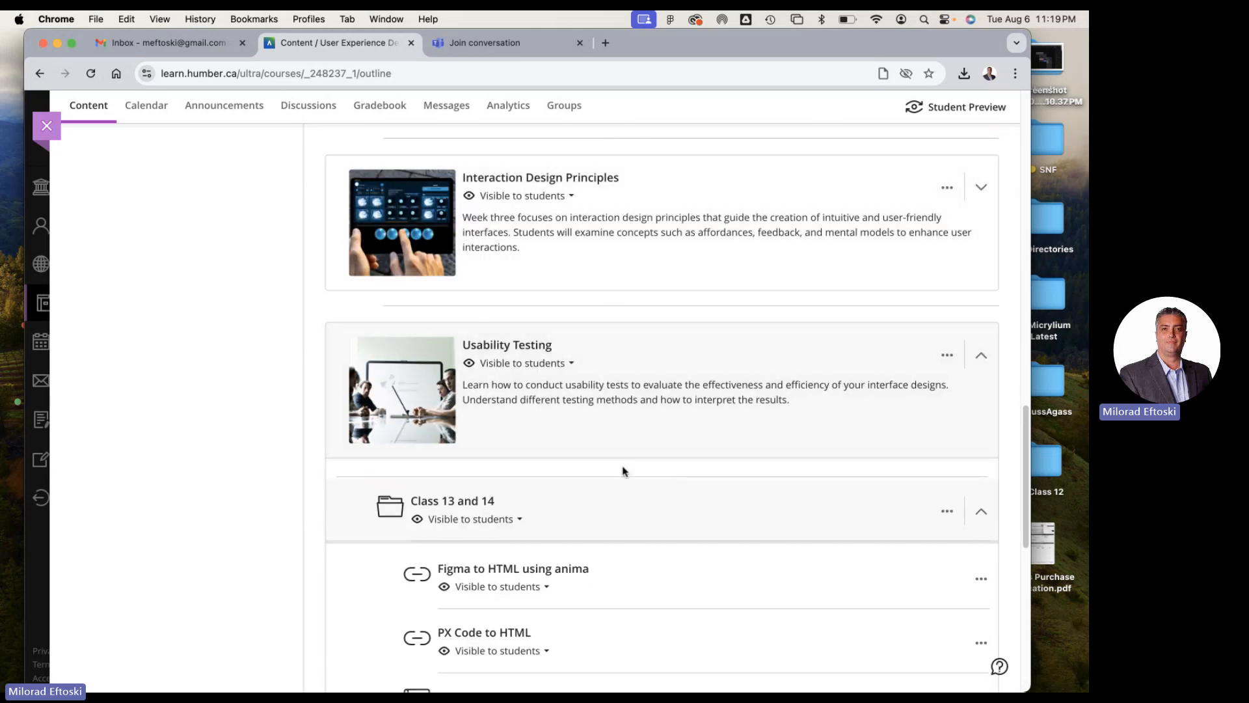
Examine the Class 13 and 14 materials under Usability Testing and expand the Interaction Design Principles module
scroll(605, 471, "down", 3)
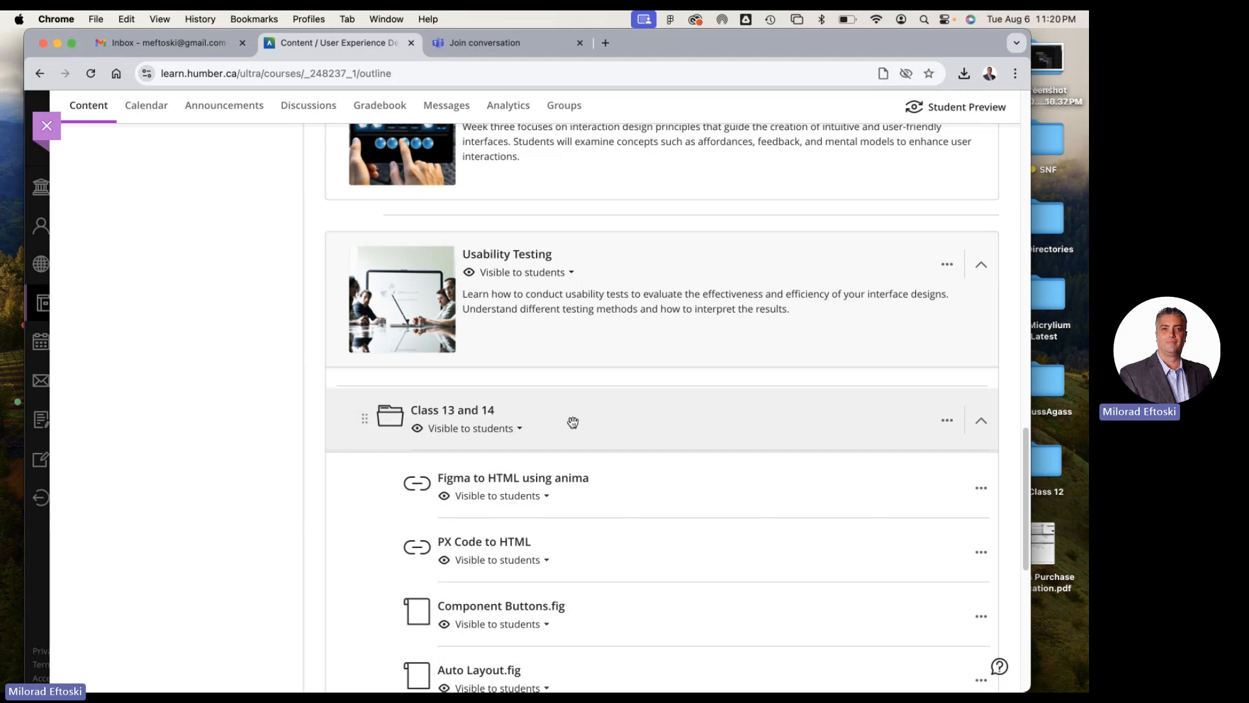
scroll(735, 462, "down", 5)
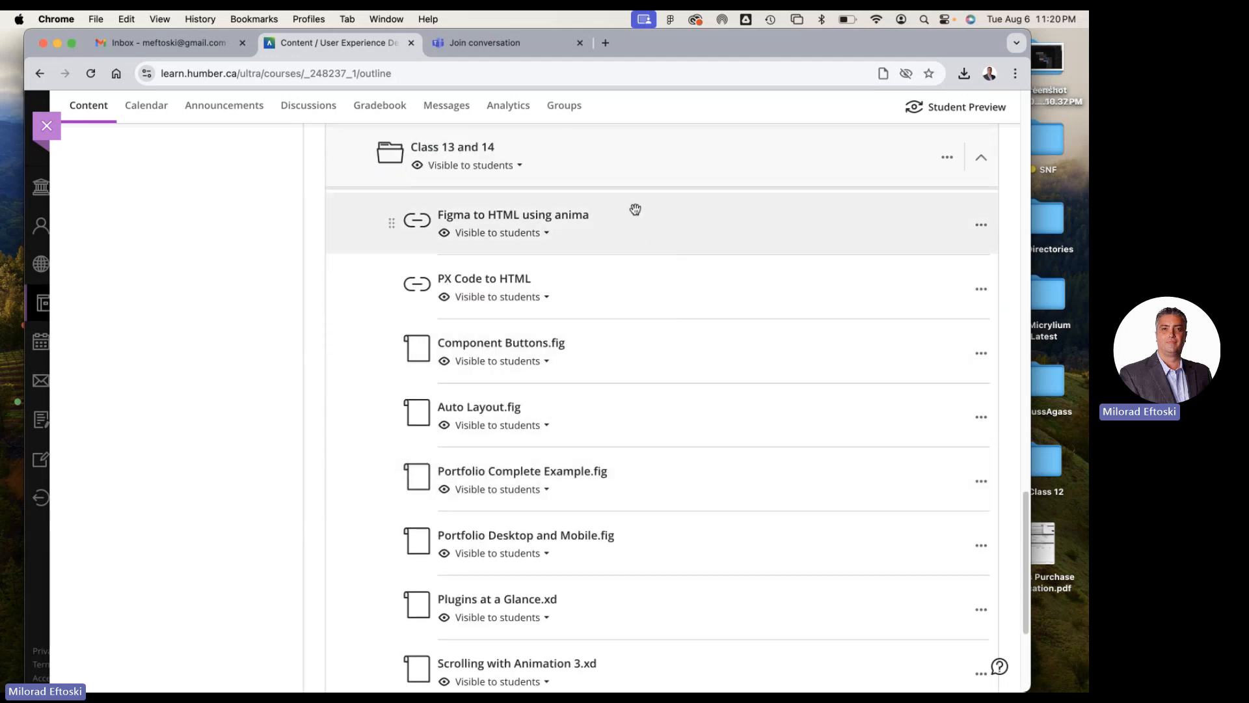
mouse_move(685, 254)
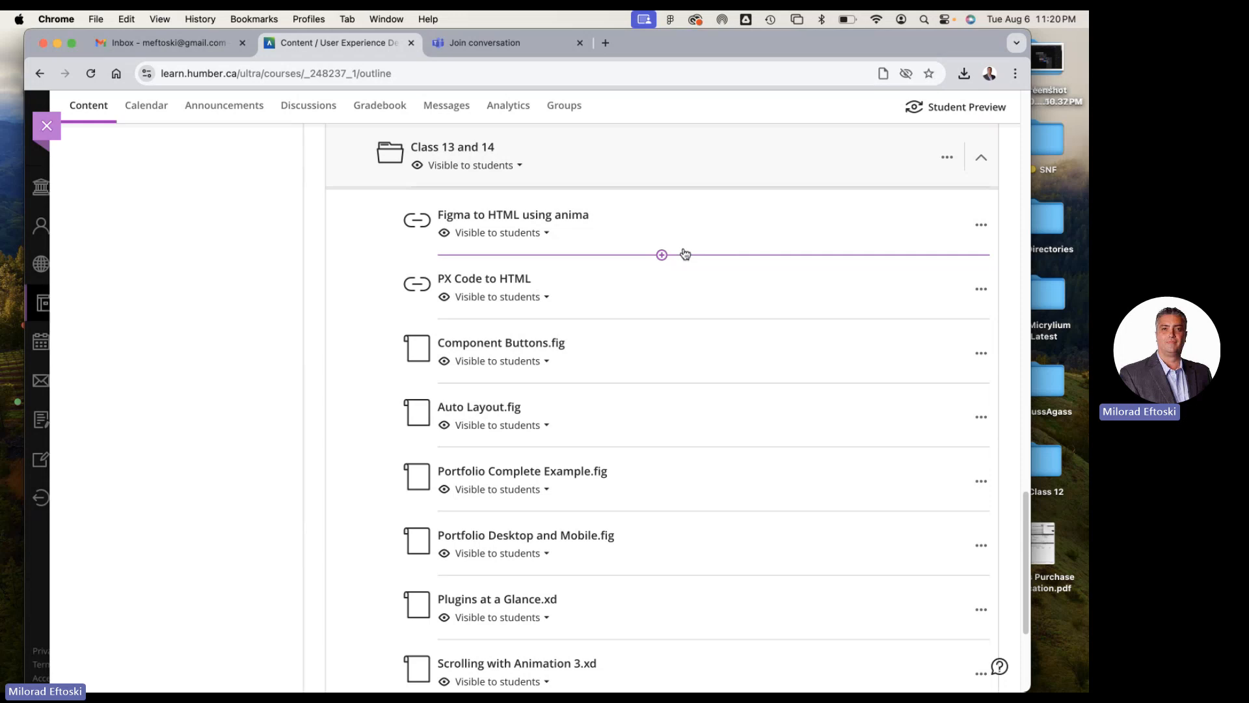
scroll(681, 253, "up", 2)
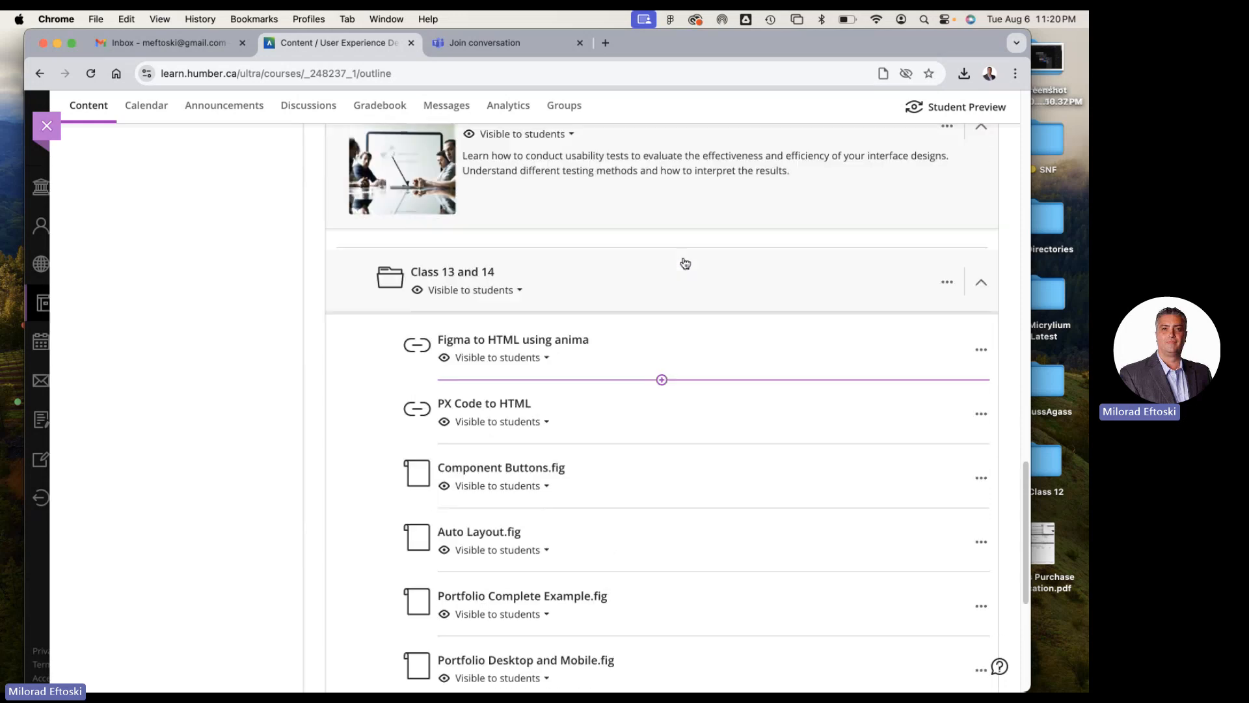
scroll(676, 269, "up", 4)
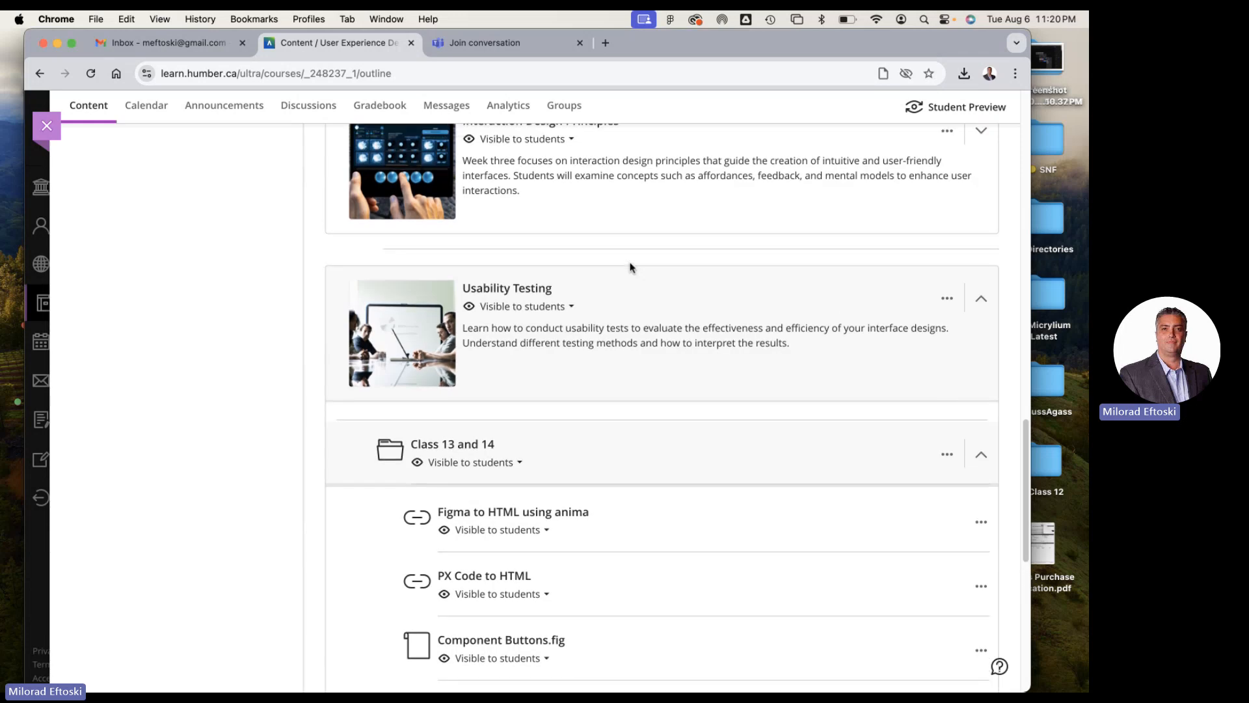
left_click(661, 275)
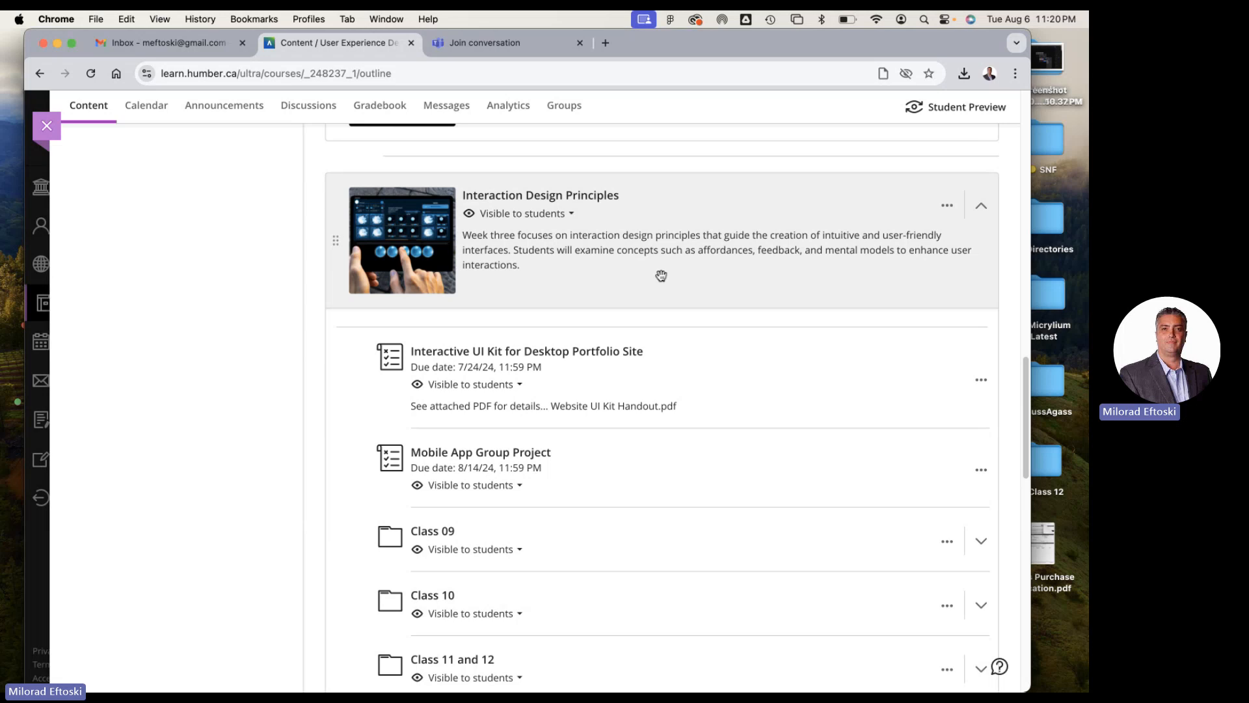
Open the UI UX Youtube Channel for the Video Lectures link, check the playlist through Week 13, and return to the course page
scroll(661, 298, "up", 15)
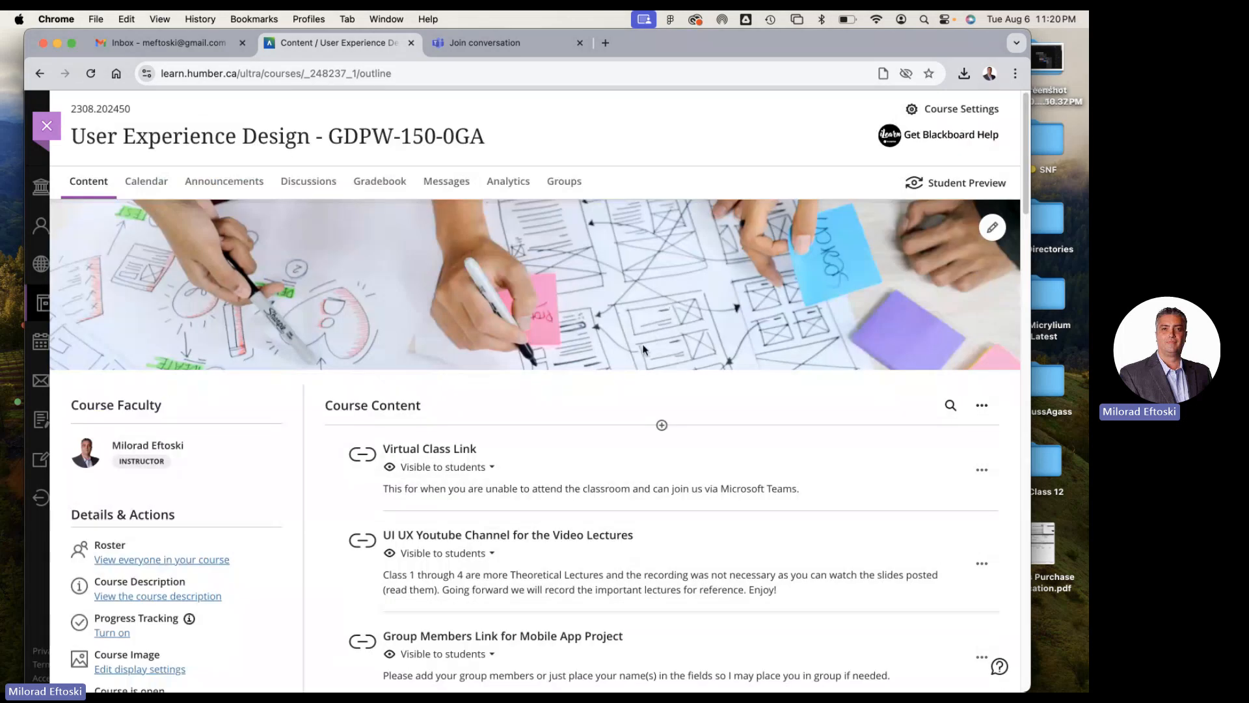
scroll(661, 302, "down", 2)
scroll(581, 466, "down", 2)
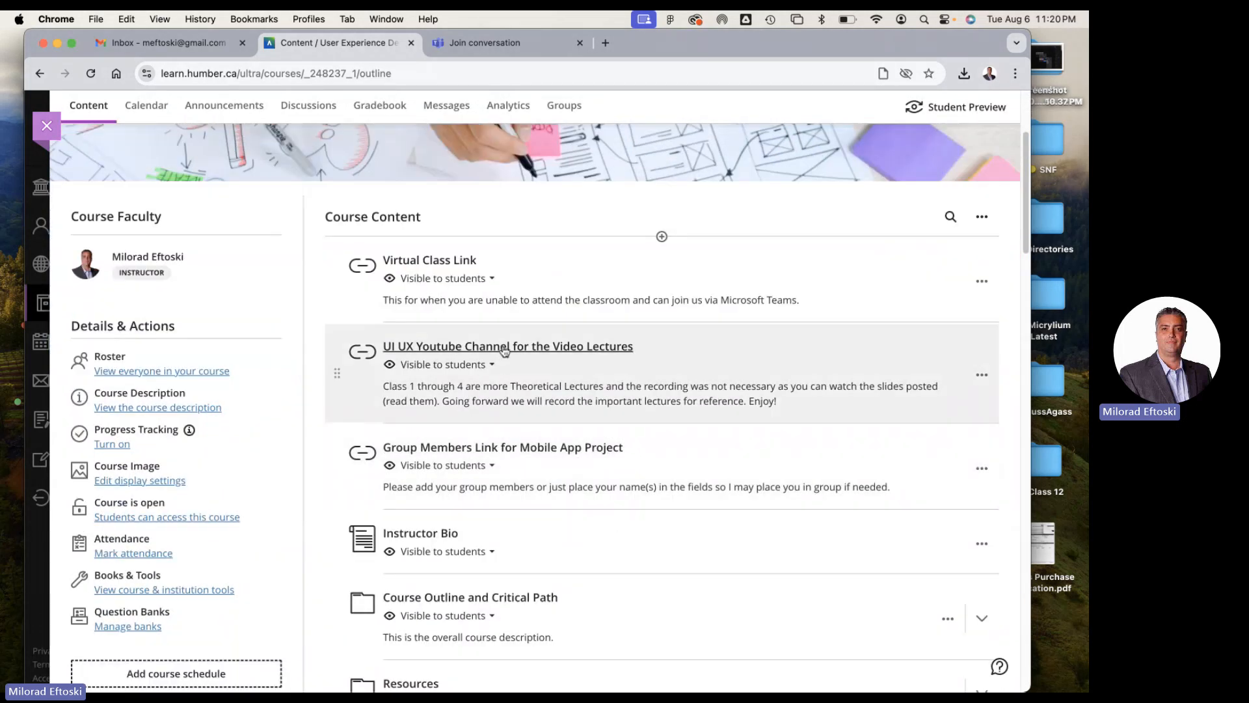
left_click(506, 349)
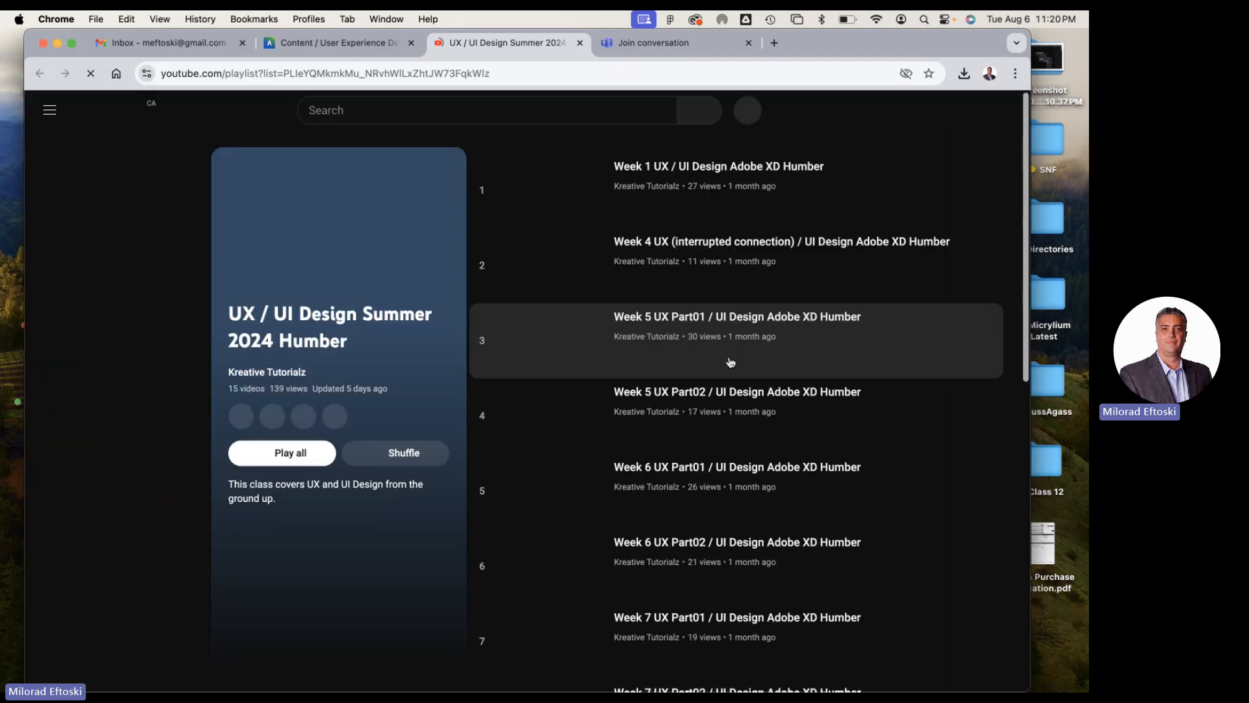
scroll(878, 418, "down", 10)
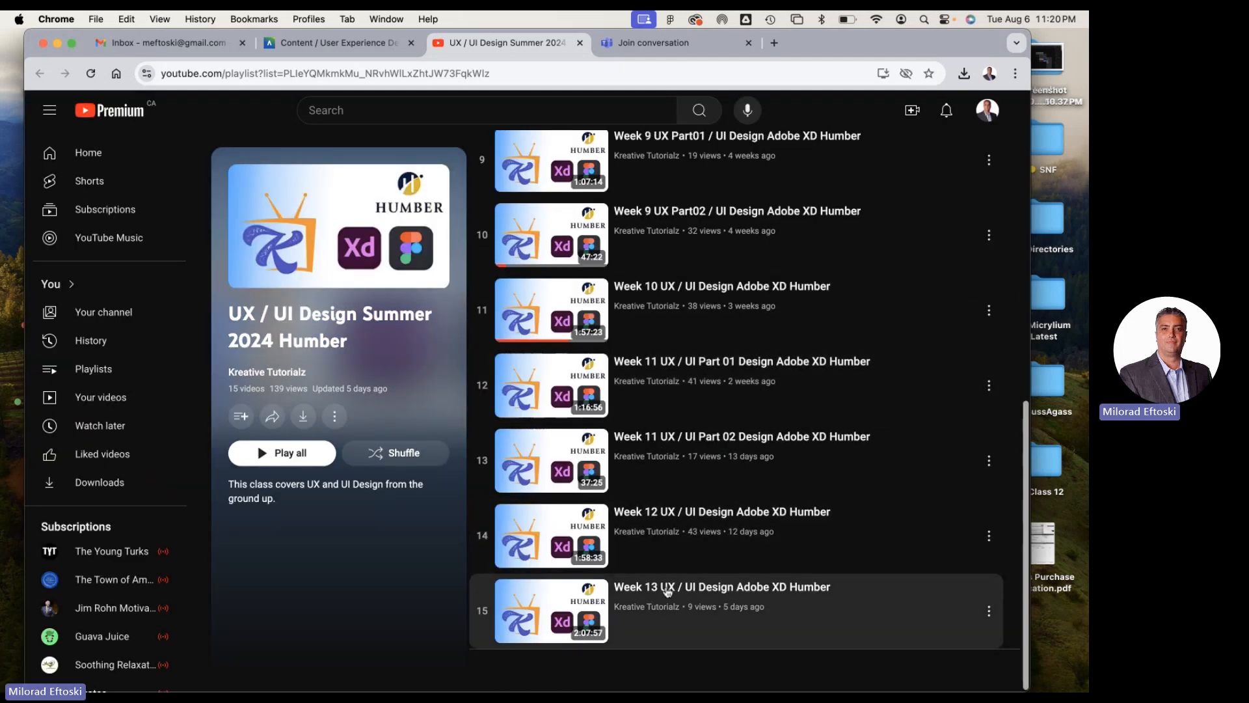
left_click(364, 44)
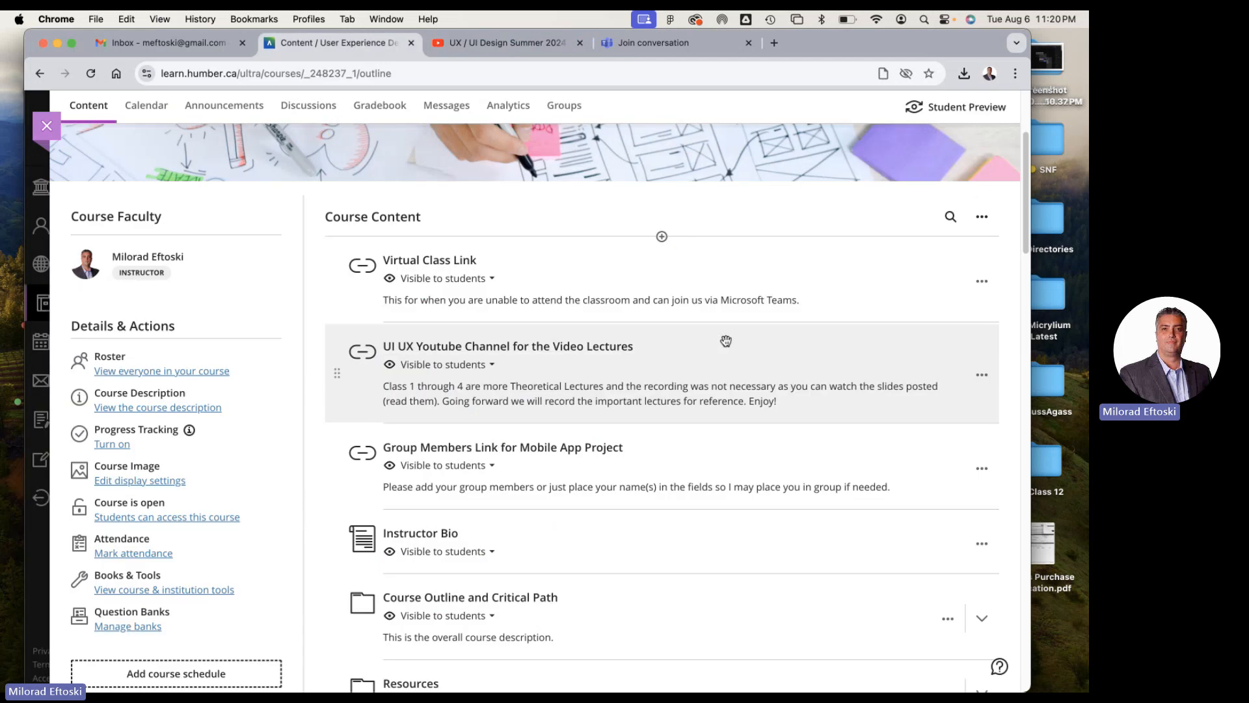
Look over the course content from the introductory links through Interaction Design Principles to the Class 13 and 14 materials under Usability Testing
scroll(710, 335, "down", 3)
scroll(709, 335, "down", 3)
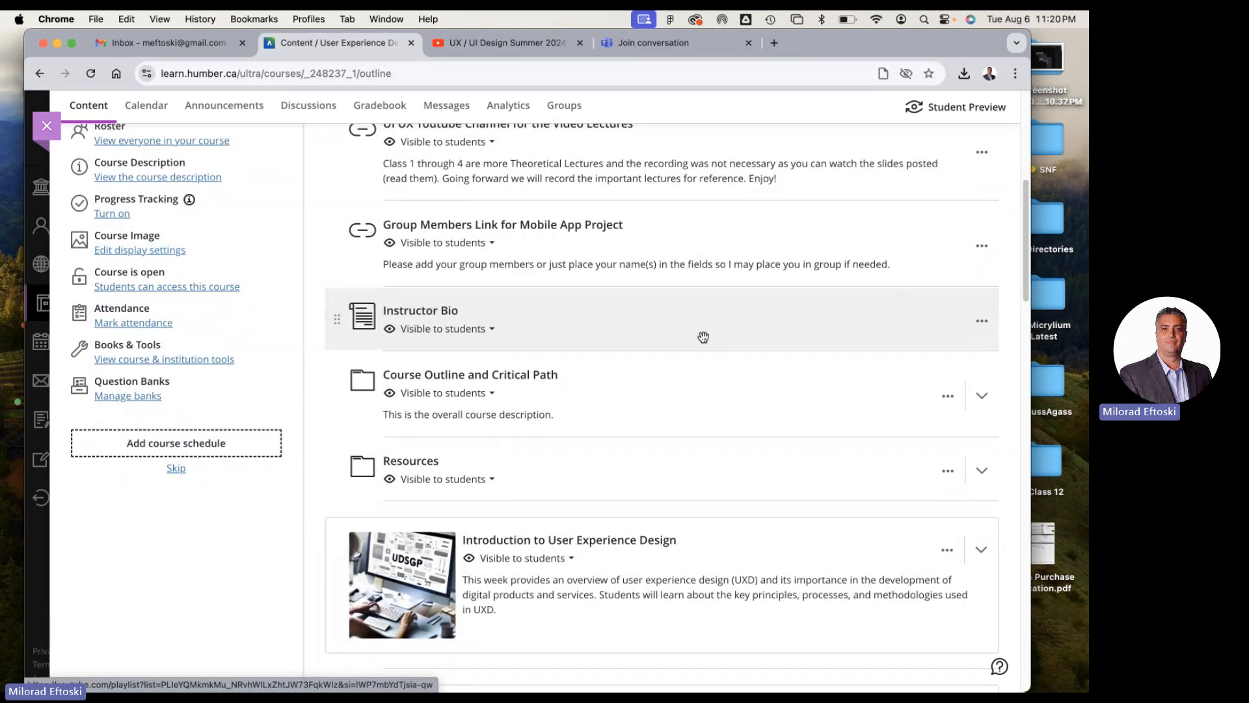
scroll(710, 347, "down", 1)
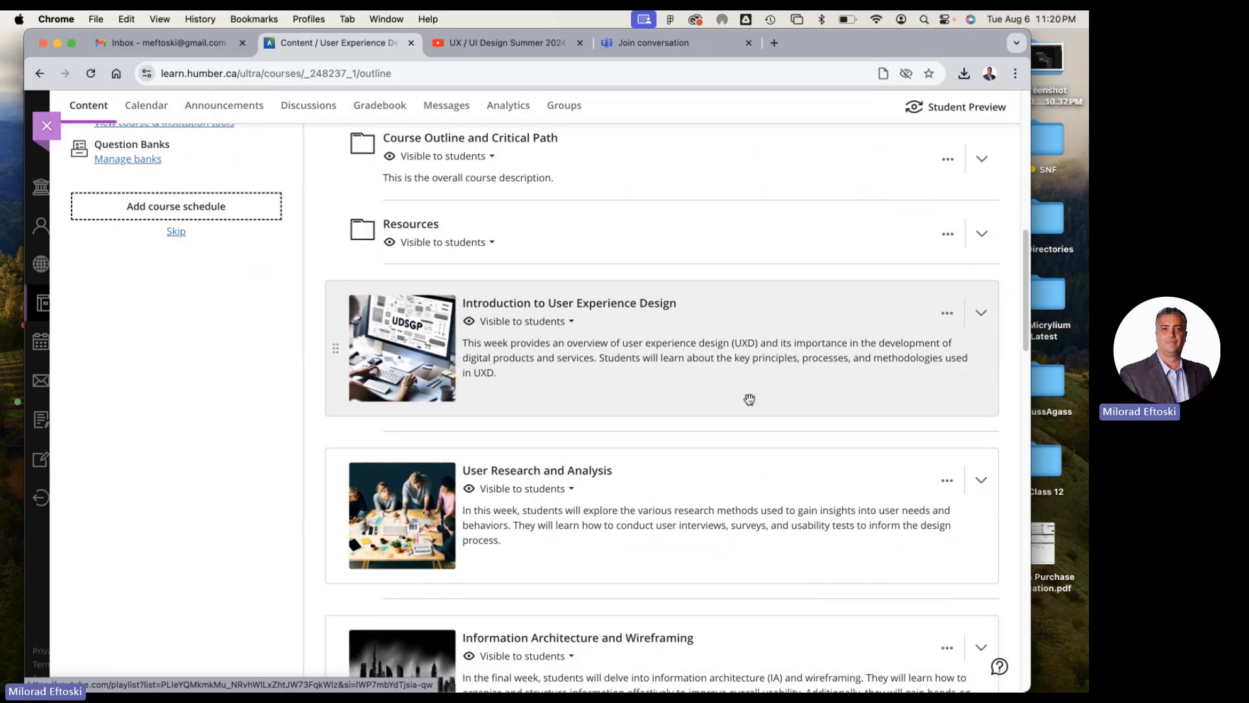
scroll(739, 396, "down", 4)
scroll(739, 396, "down", 2)
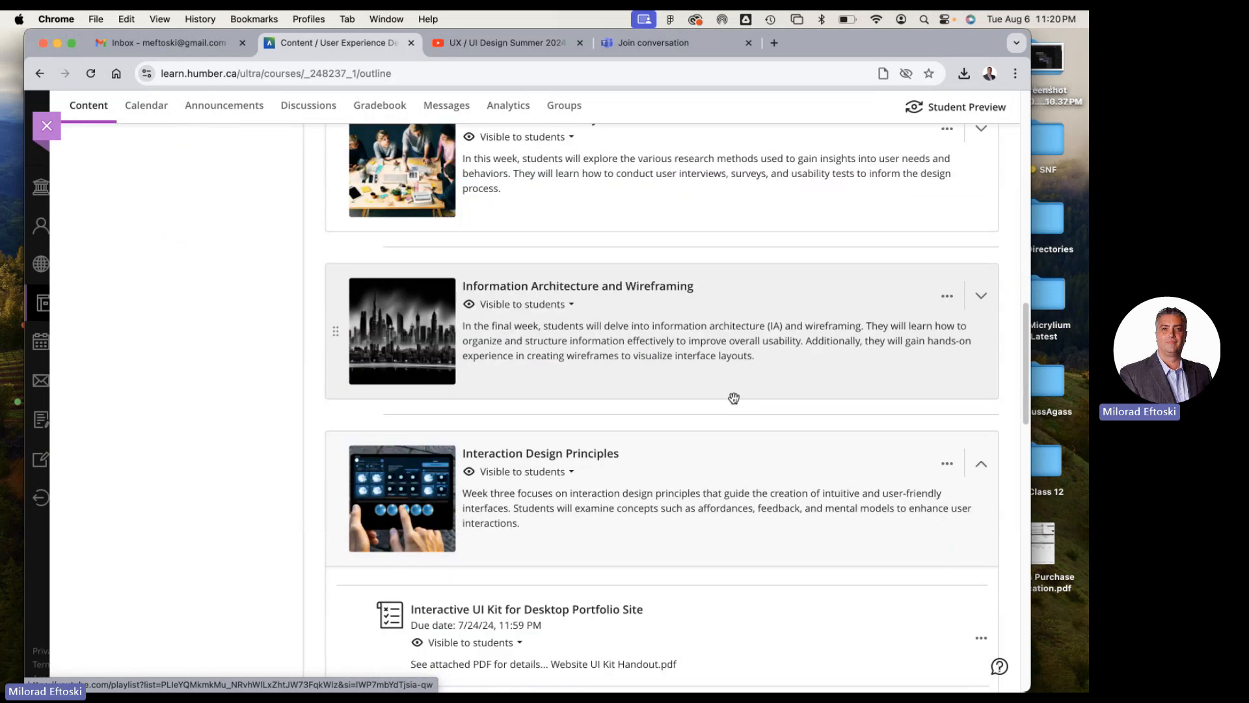
scroll(739, 396, "down", 3)
scroll(714, 357, "down", 1)
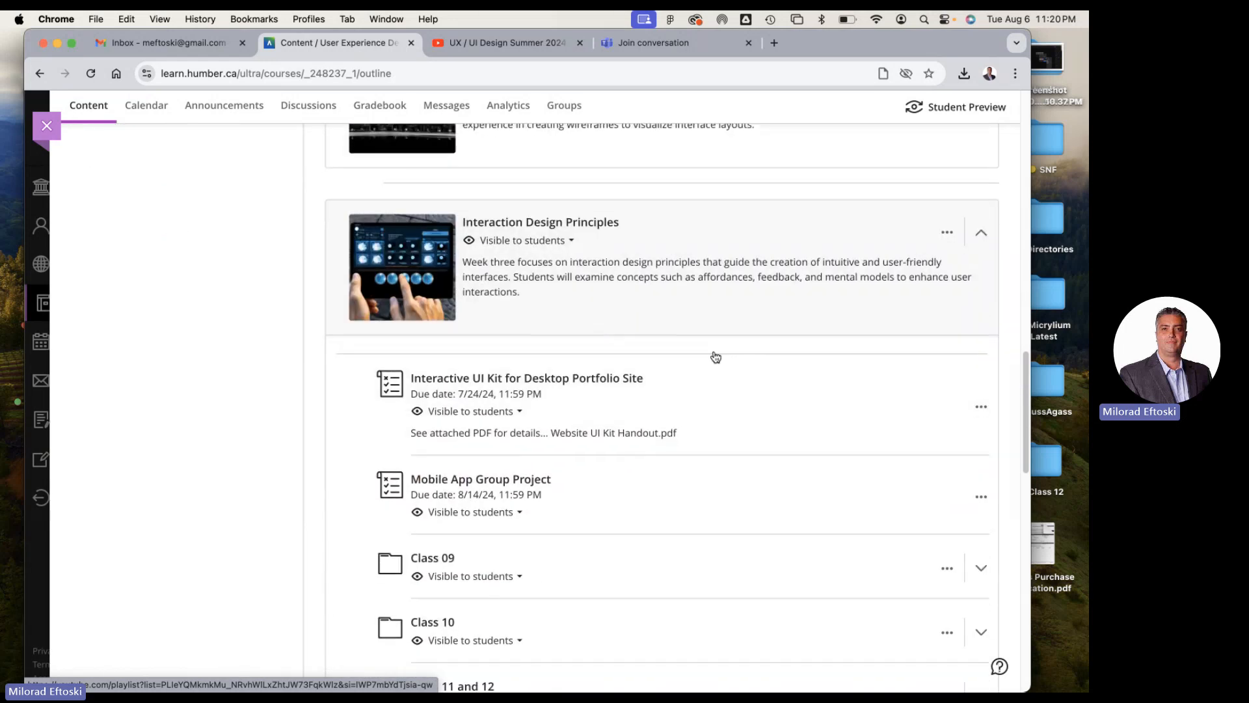
scroll(712, 352, "up", 2)
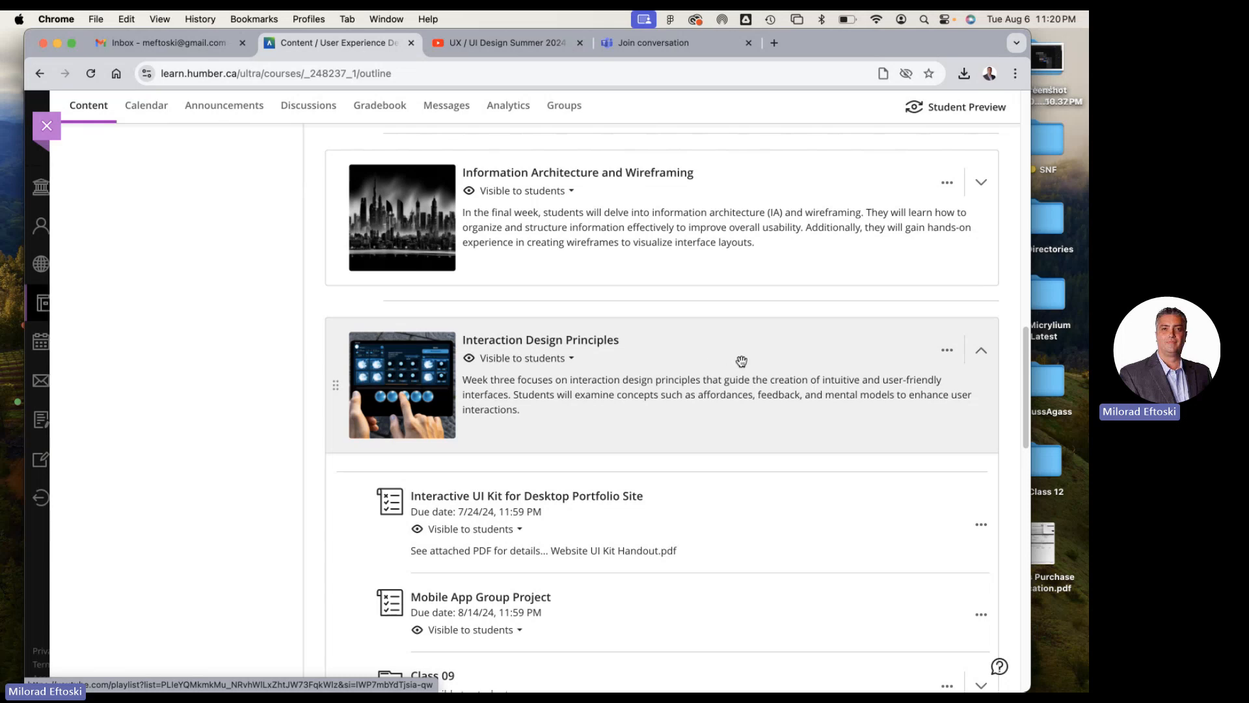
scroll(744, 361, "down", 8)
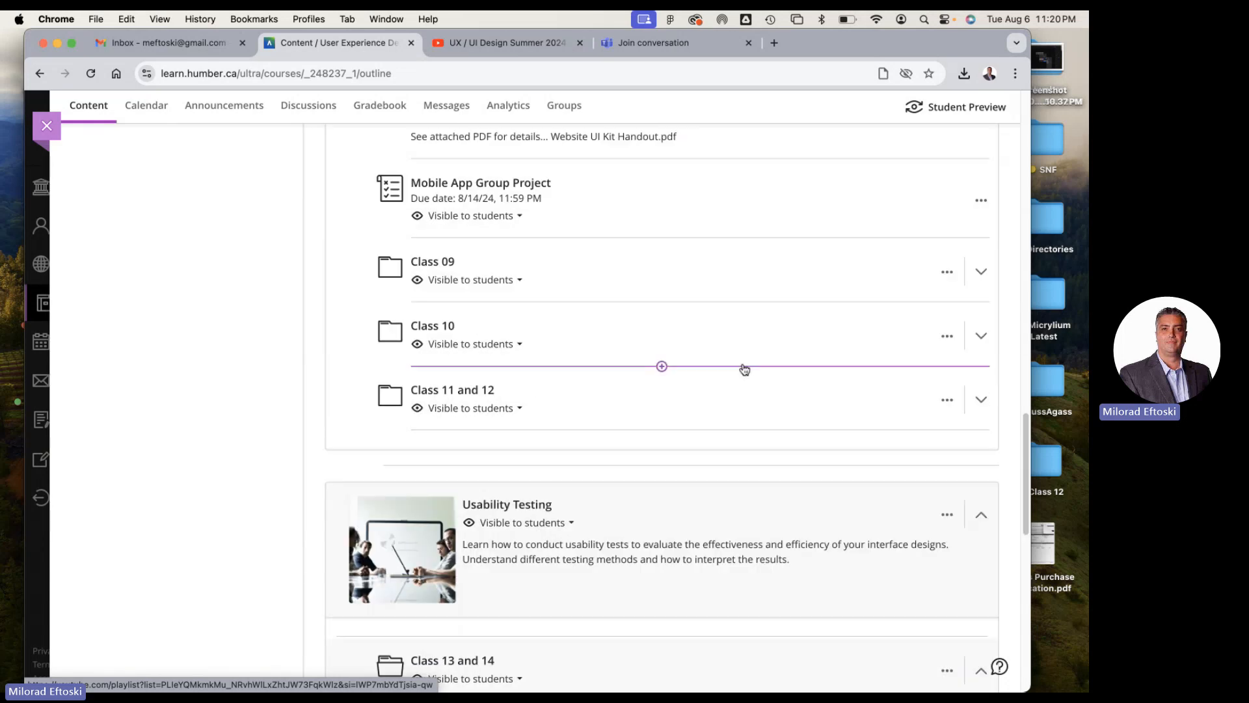
scroll(742, 371, "down", 6)
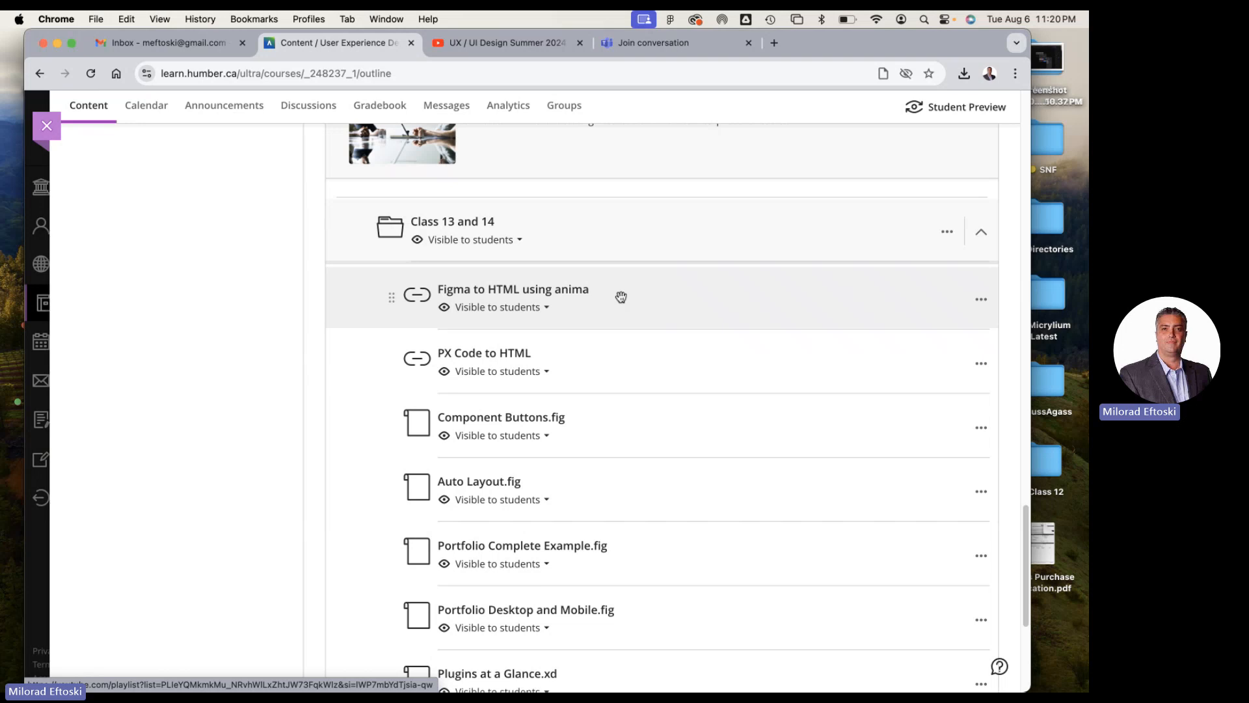
scroll(661, 330, "down", 4)
scroll(647, 324, "up", 5)
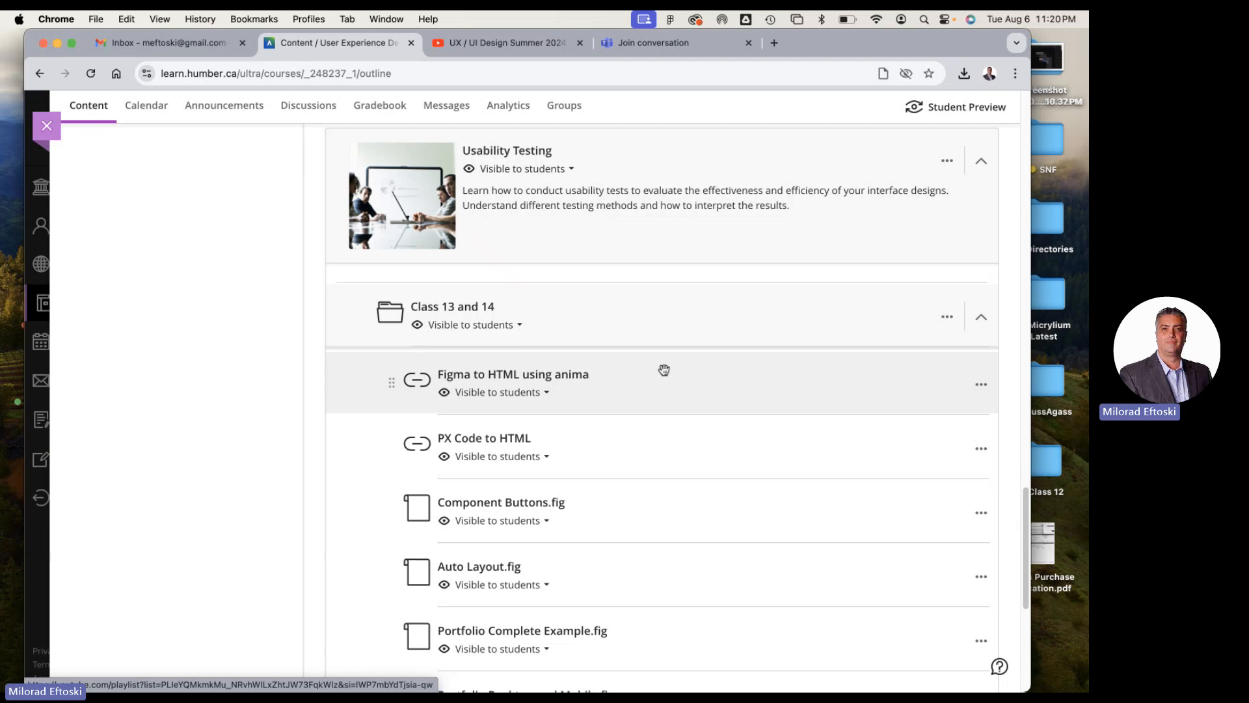
scroll(772, 435, "down", 1)
scroll(772, 434, "down", 1)
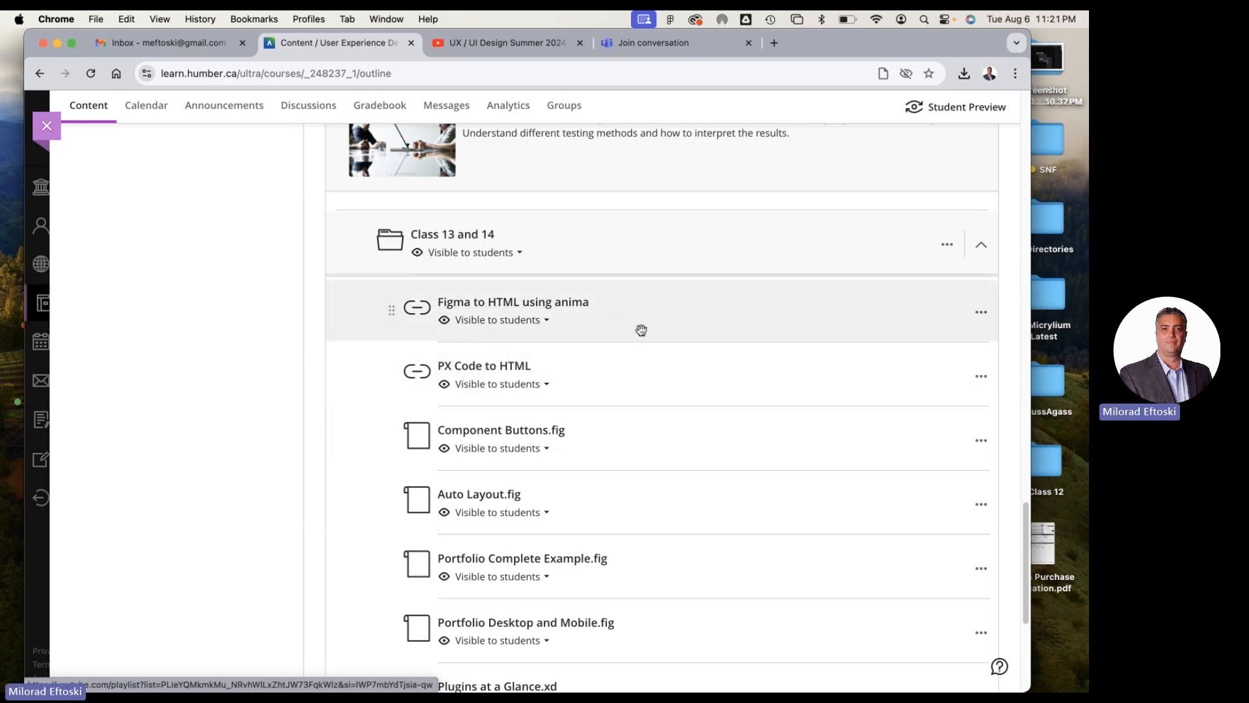
Open the Figma to HTML using anima link from Class 13 and 14, review its Figma to code page, and return to the course
left_click(517, 303)
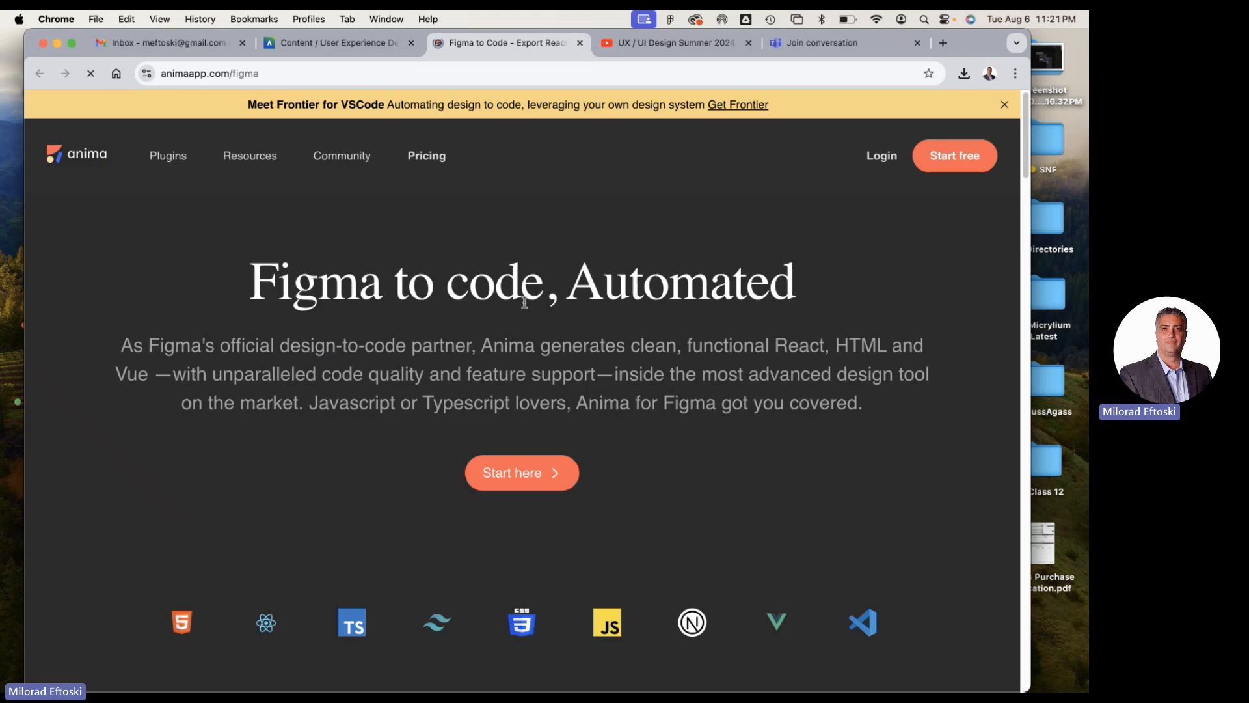
scroll(701, 412, "down", 7)
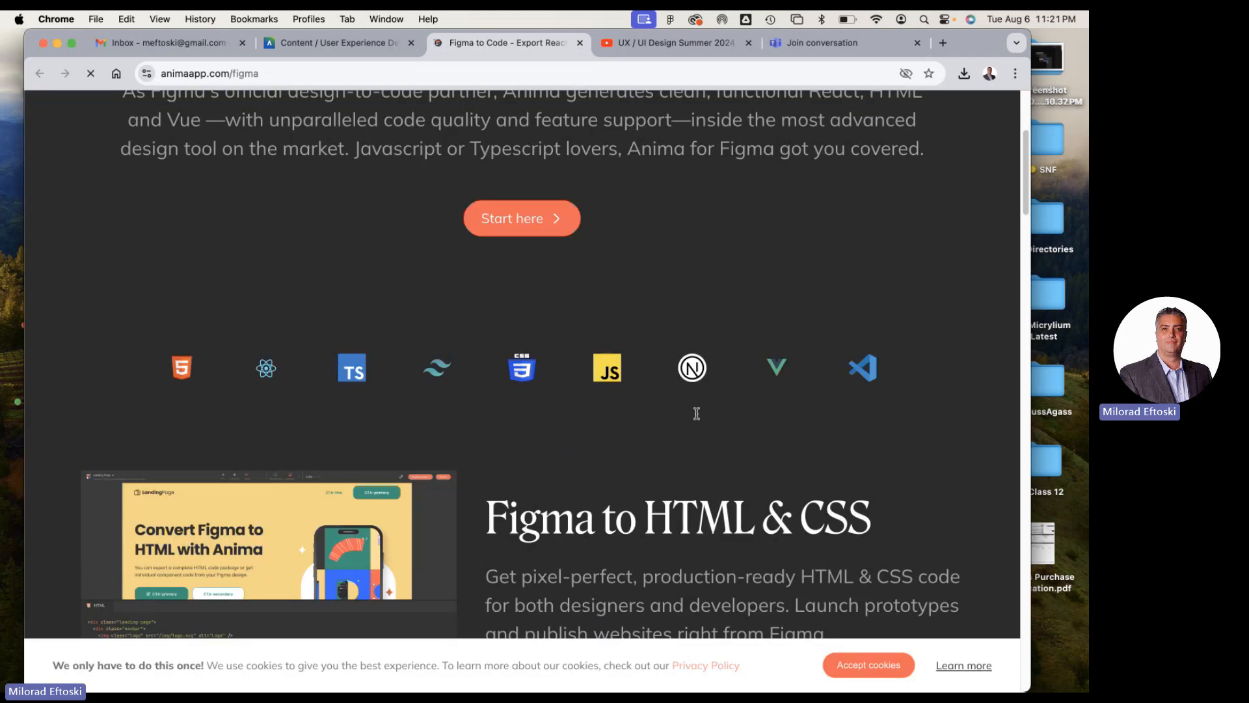
scroll(700, 420, "down", 10)
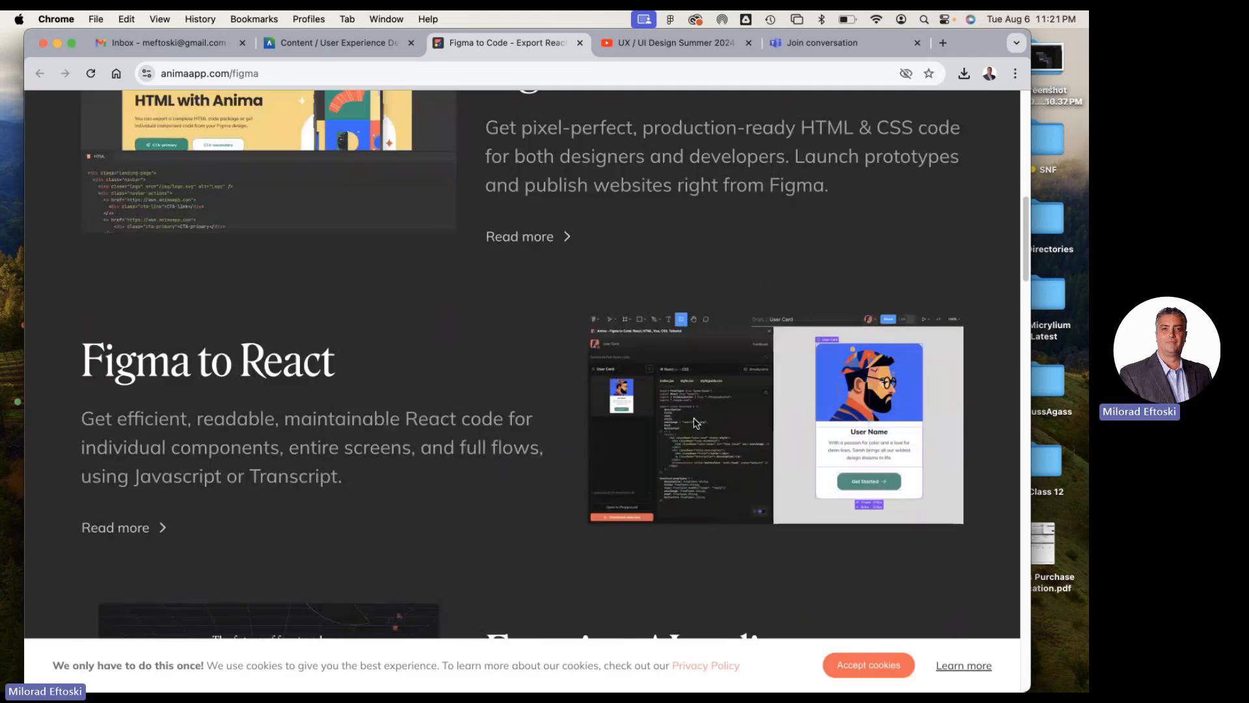
scroll(693, 423, "down", 8)
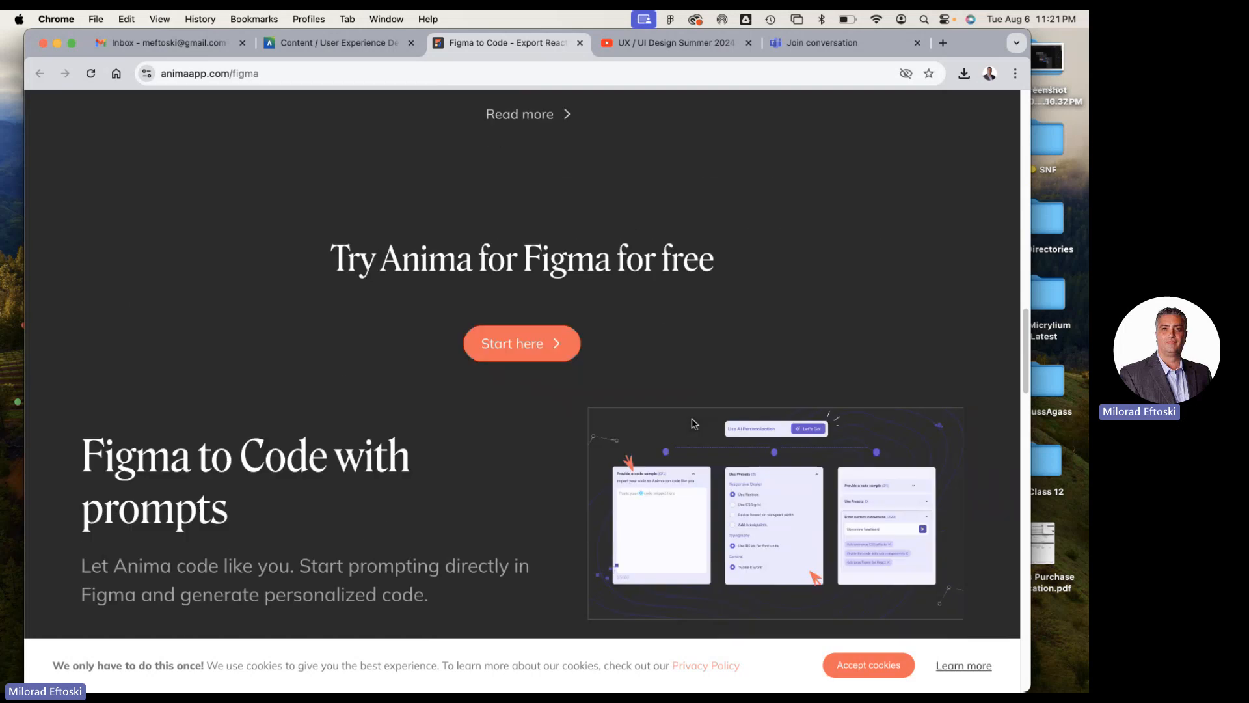
scroll(694, 423, "down", 11)
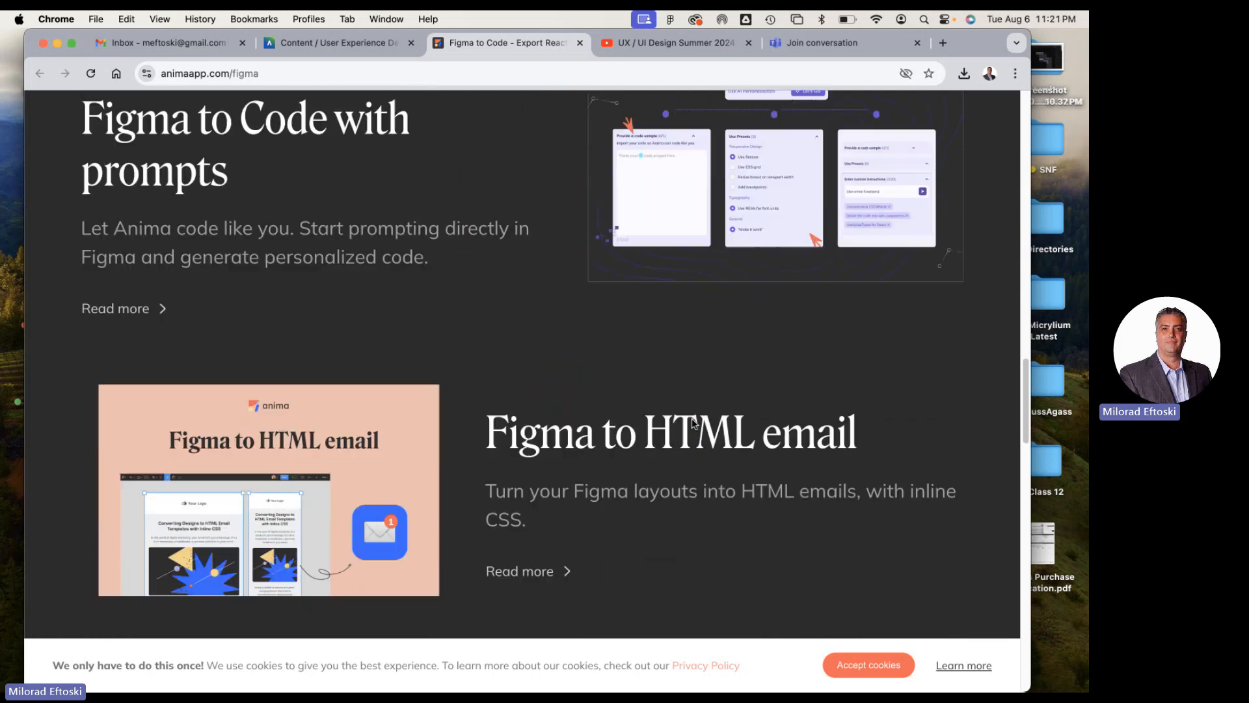
scroll(693, 424, "down", 15)
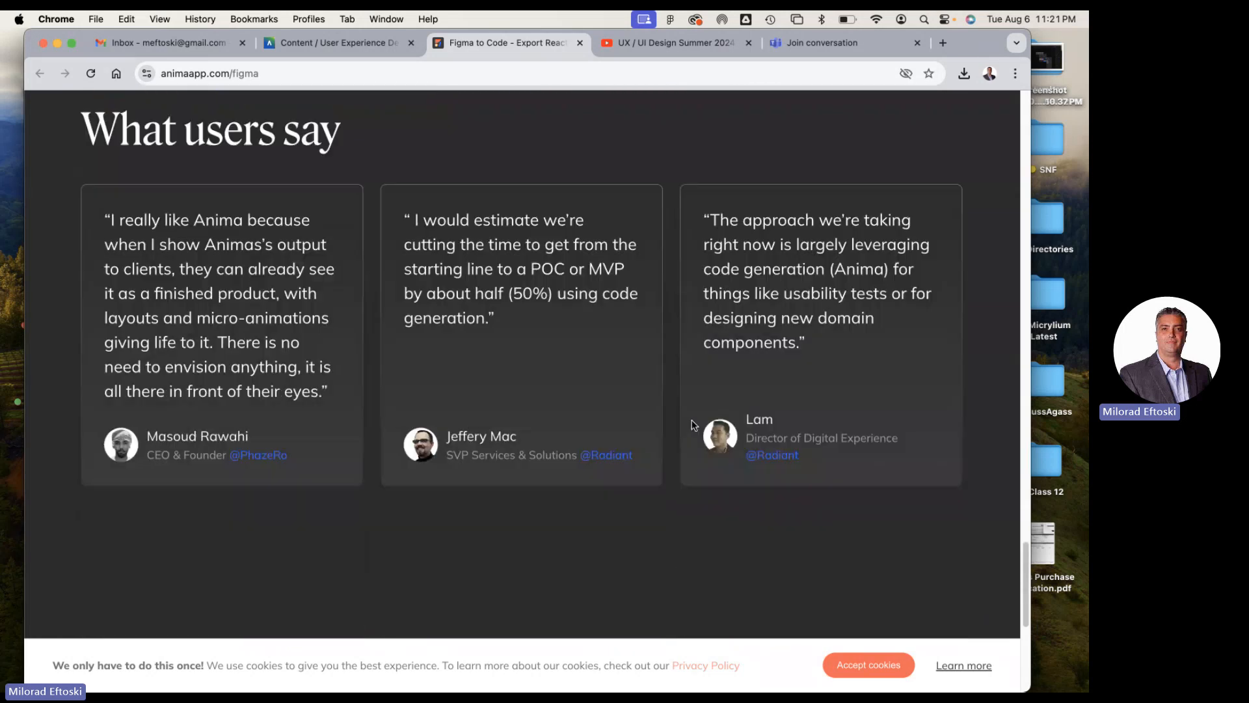
scroll(694, 425, "up", 20)
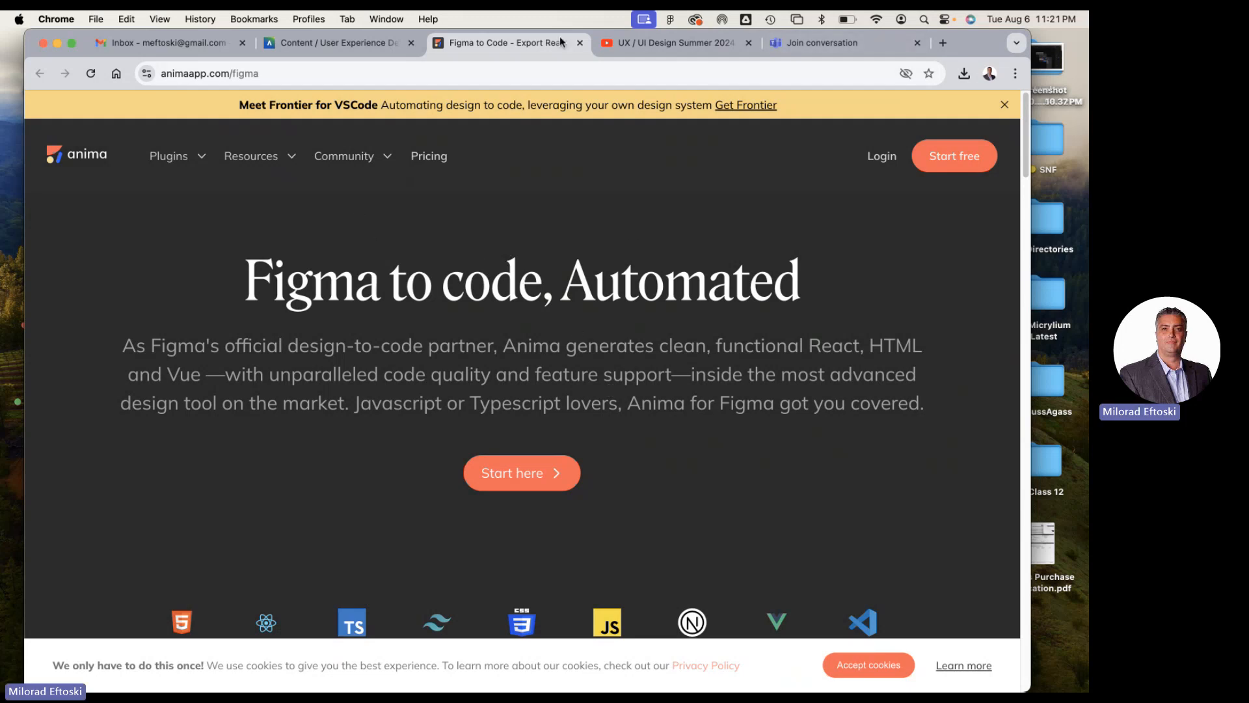
left_click_drag(959, 44, 995, 117)
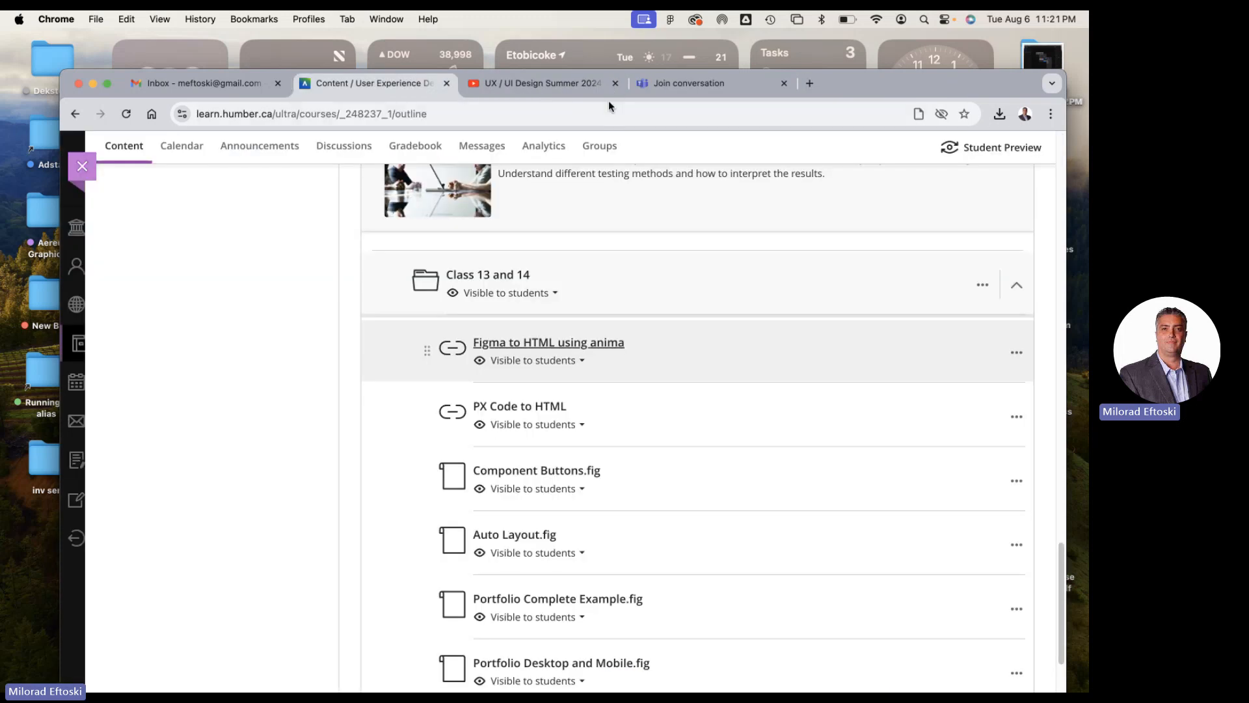
left_click(616, 84)
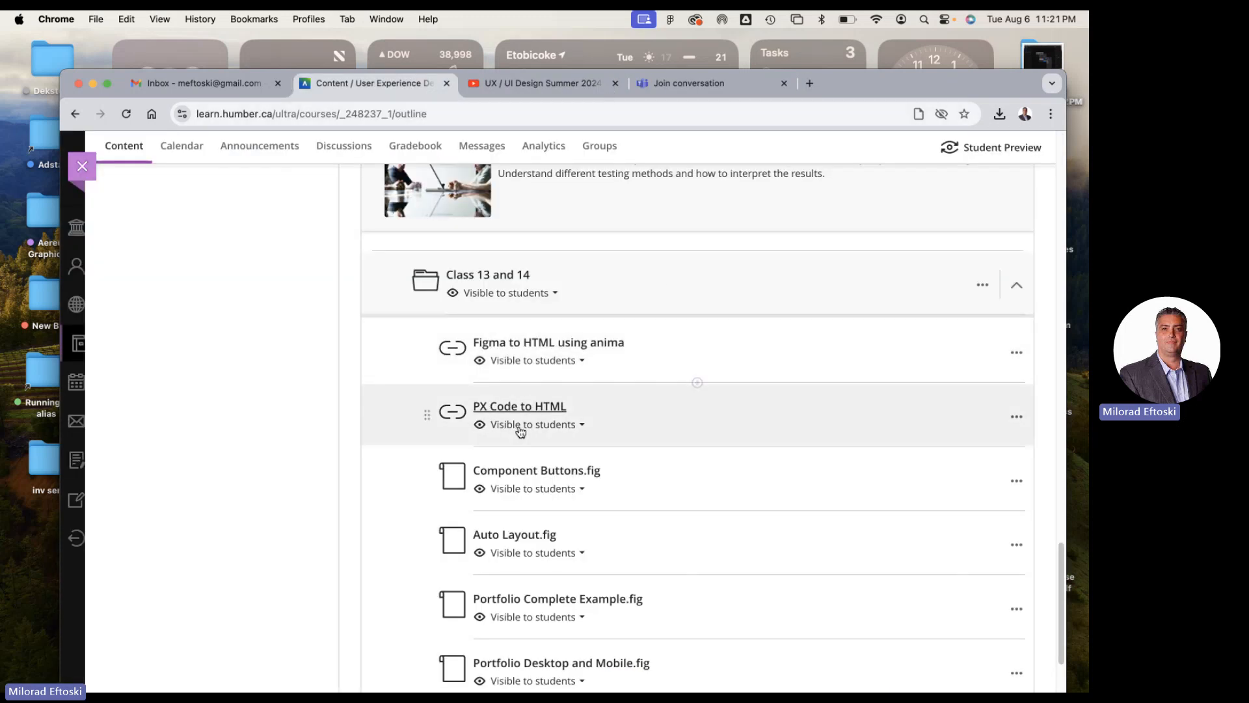
Open the PX Code to HTML link, review the pxCode home page, and return to the course content
left_click(519, 406)
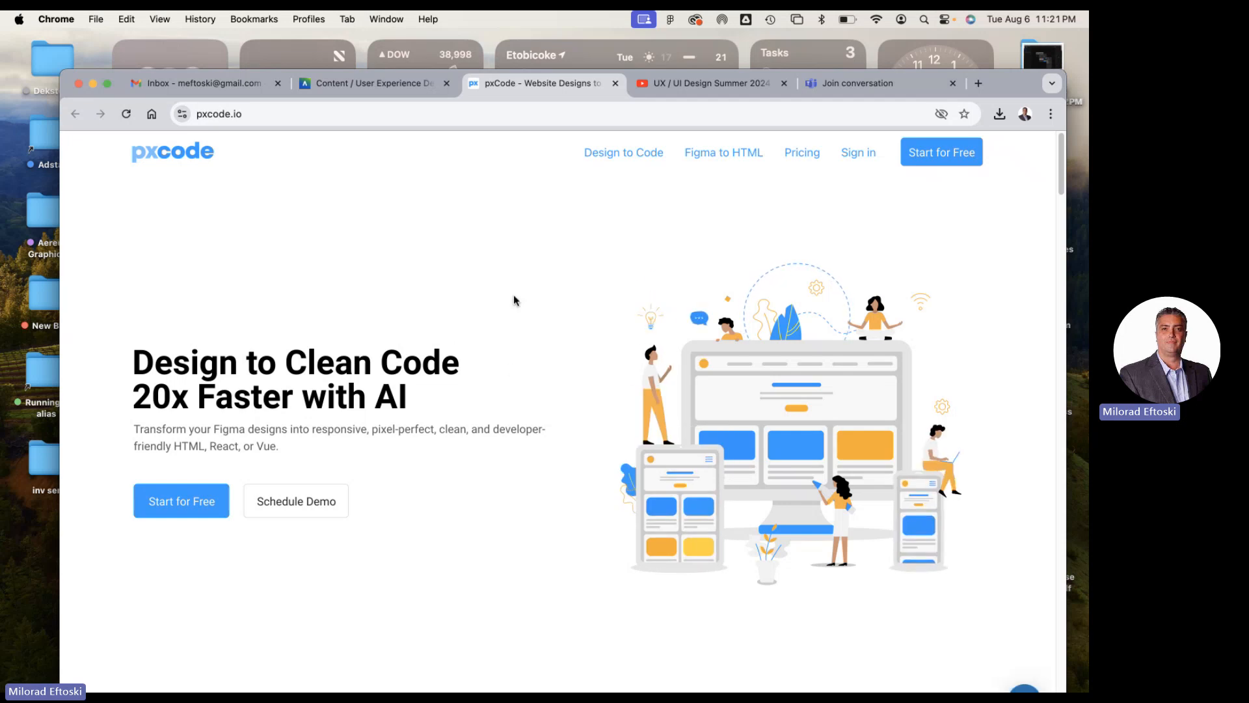
scroll(848, 267, "down", 5)
scroll(839, 264, "down", 7)
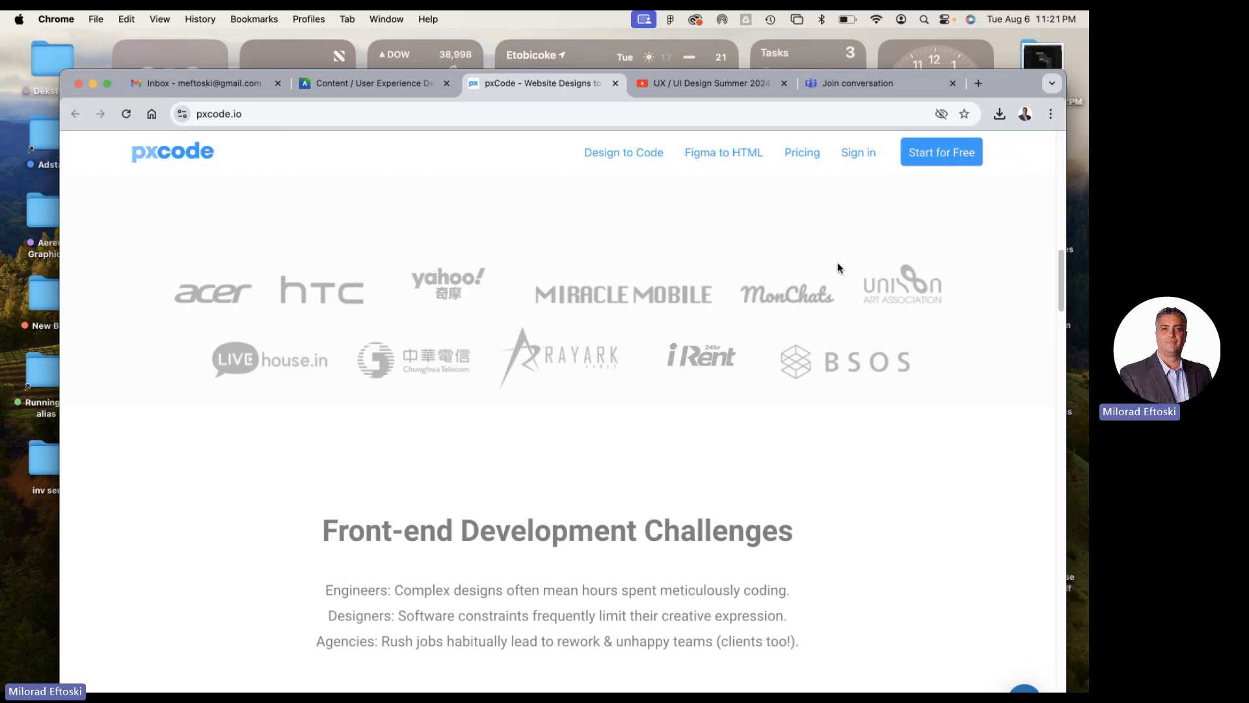
scroll(836, 260, "up", 12)
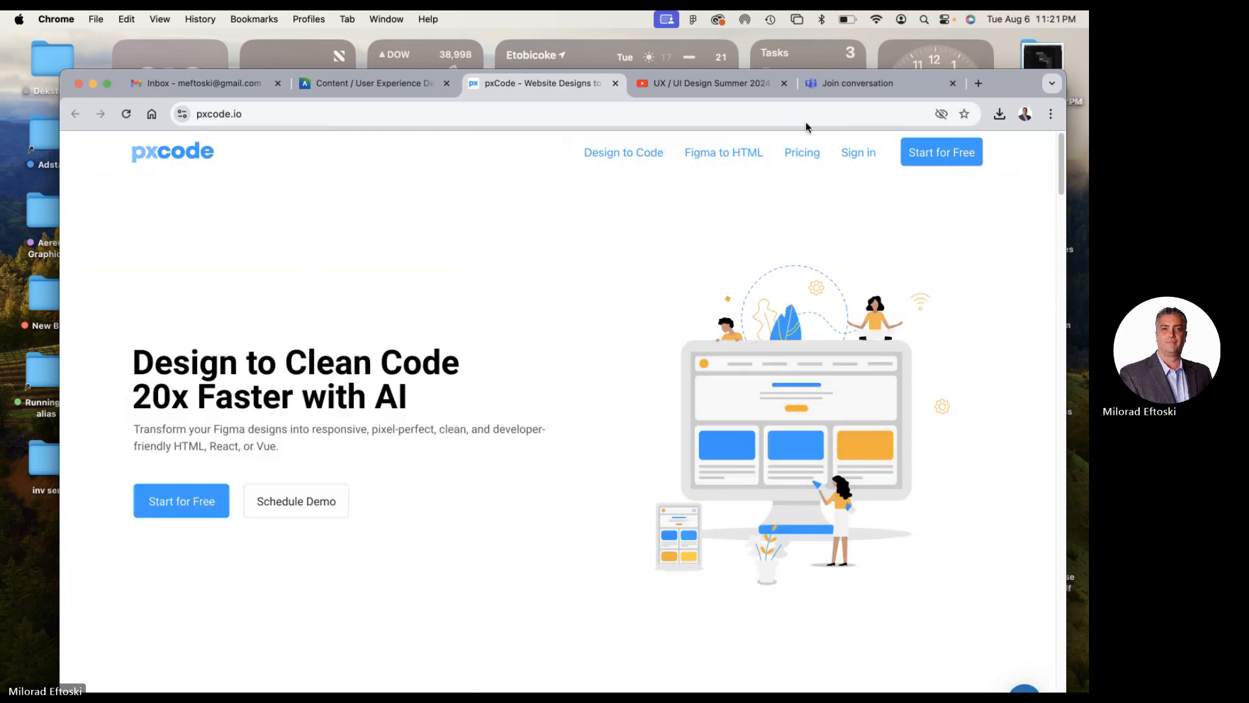
left_click(615, 82)
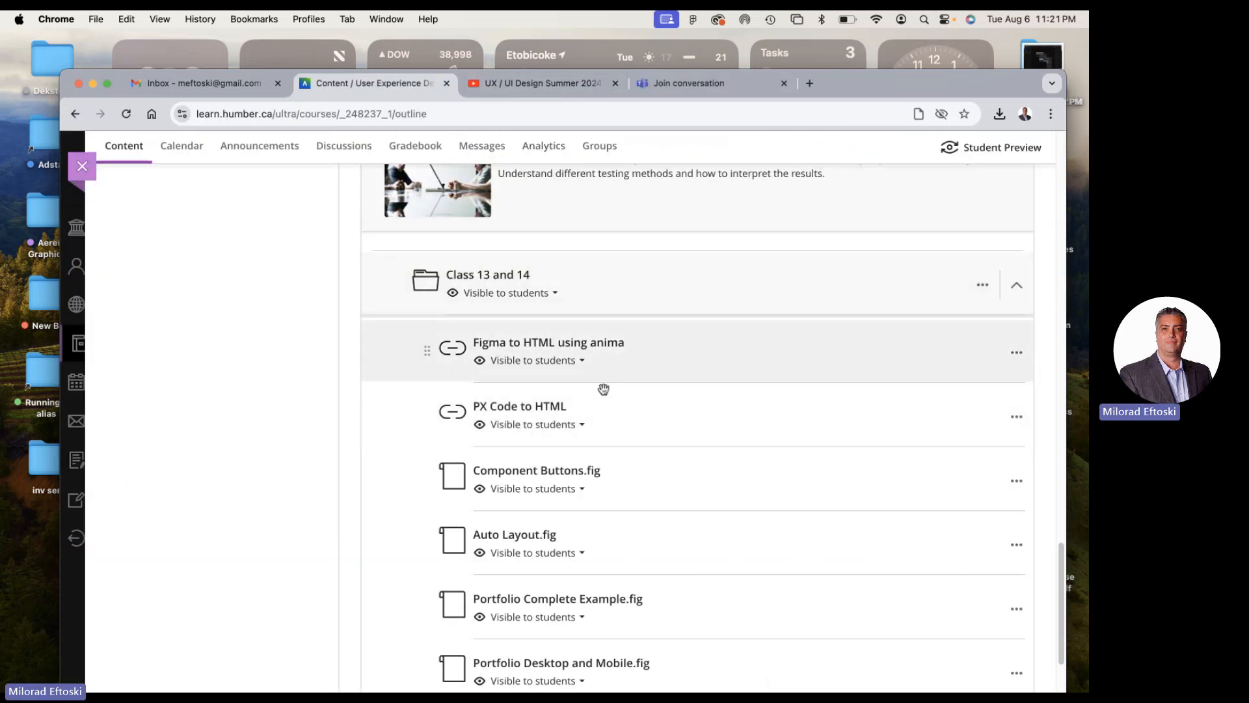
Examine the .fig and .xd example files in the Class 13 and 14 folder, from Component Buttons.fig to Simple Carousell copy (1).xd
left_click_drag(847, 85, 828, 52)
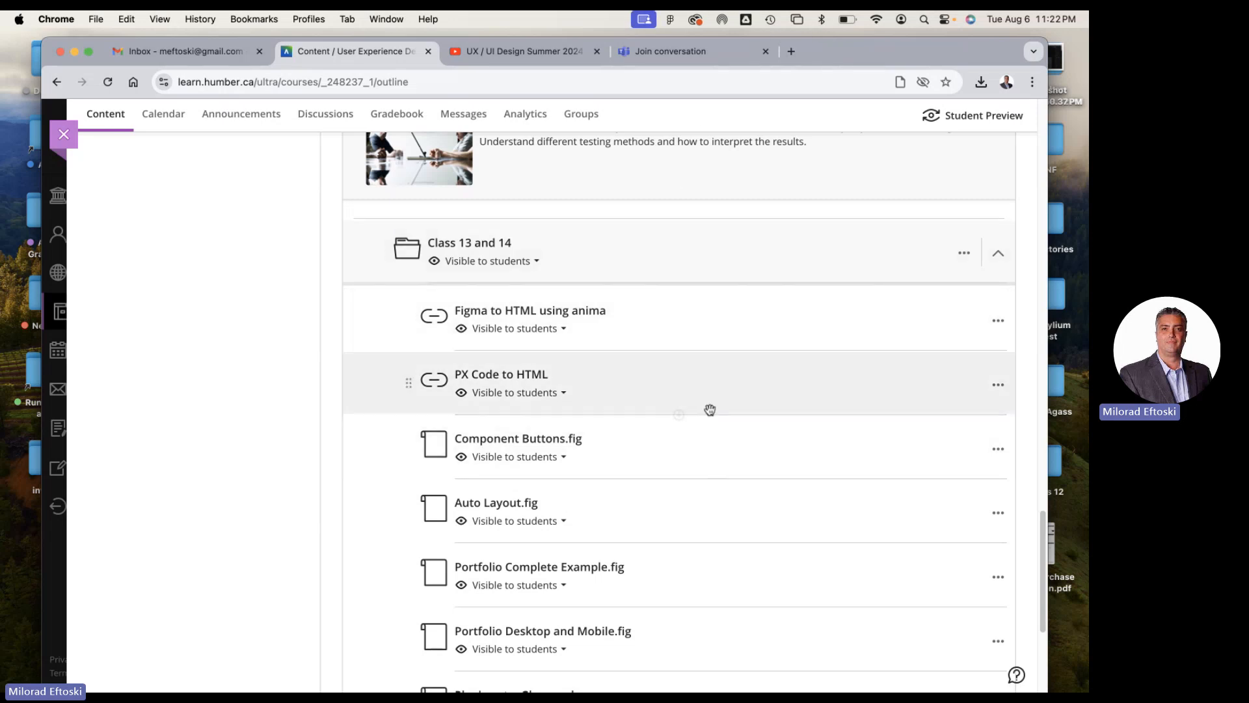
scroll(709, 393, "down", 3)
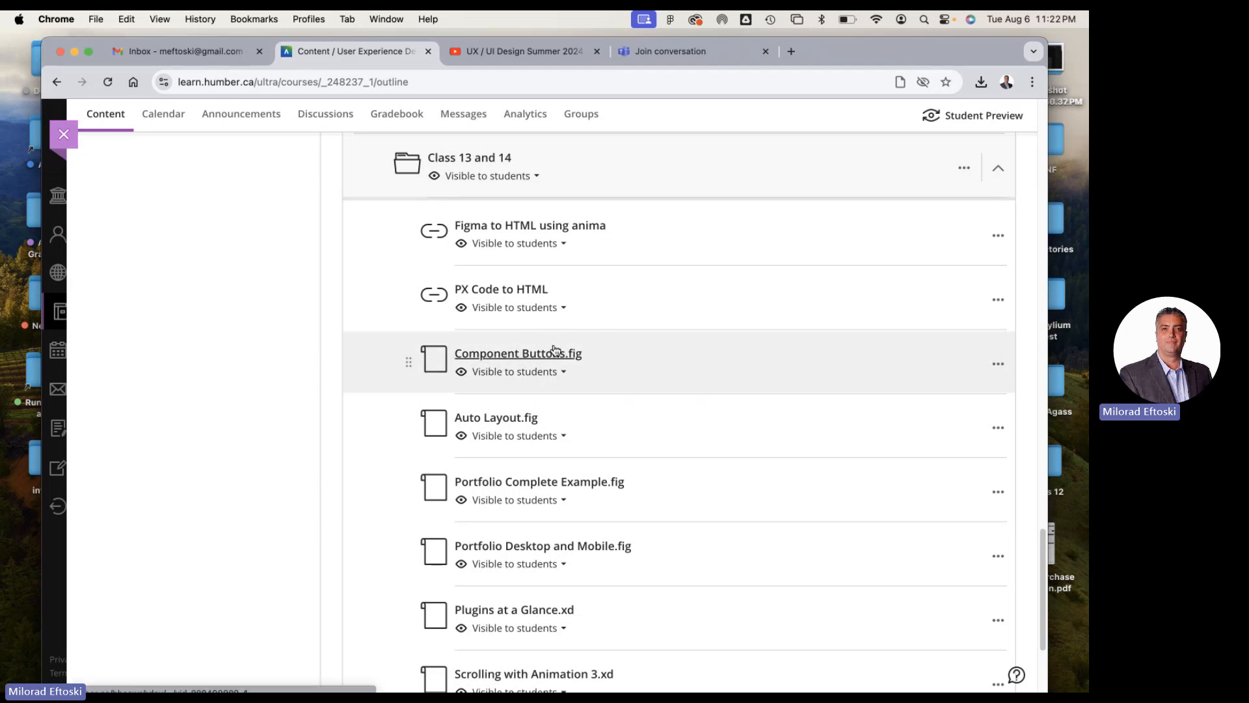
scroll(637, 356, "down", 2)
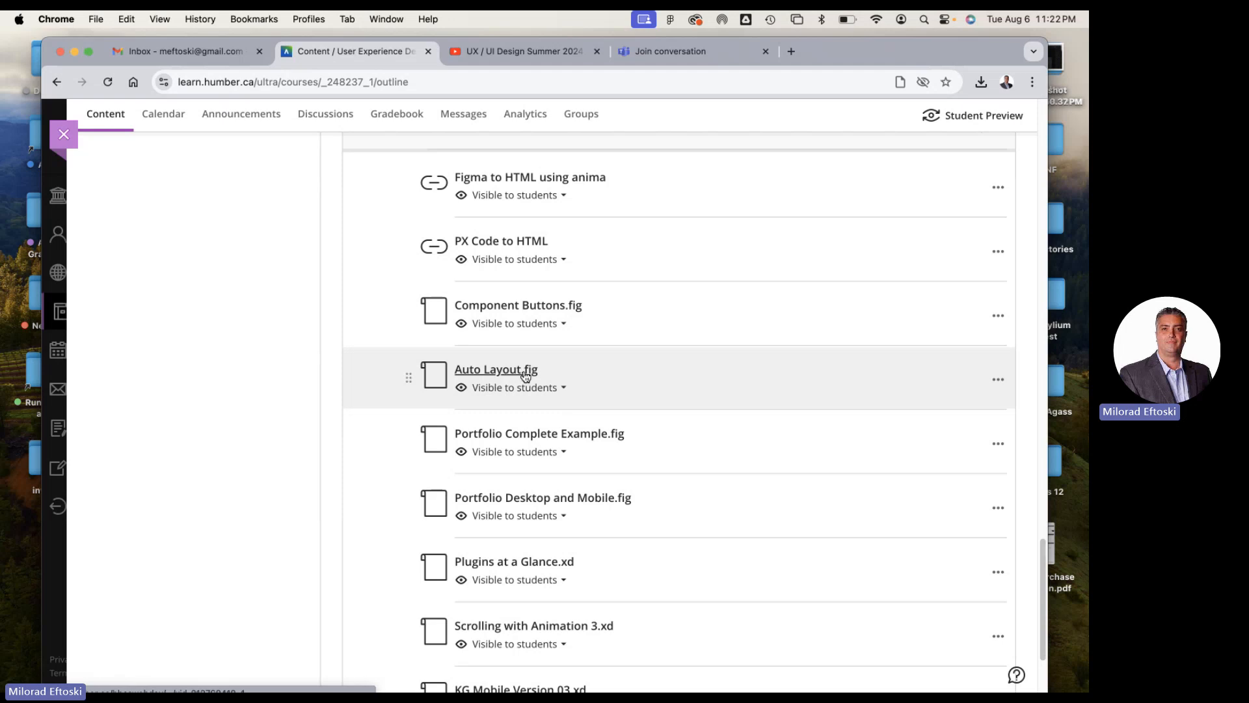
scroll(582, 359, "down", 1)
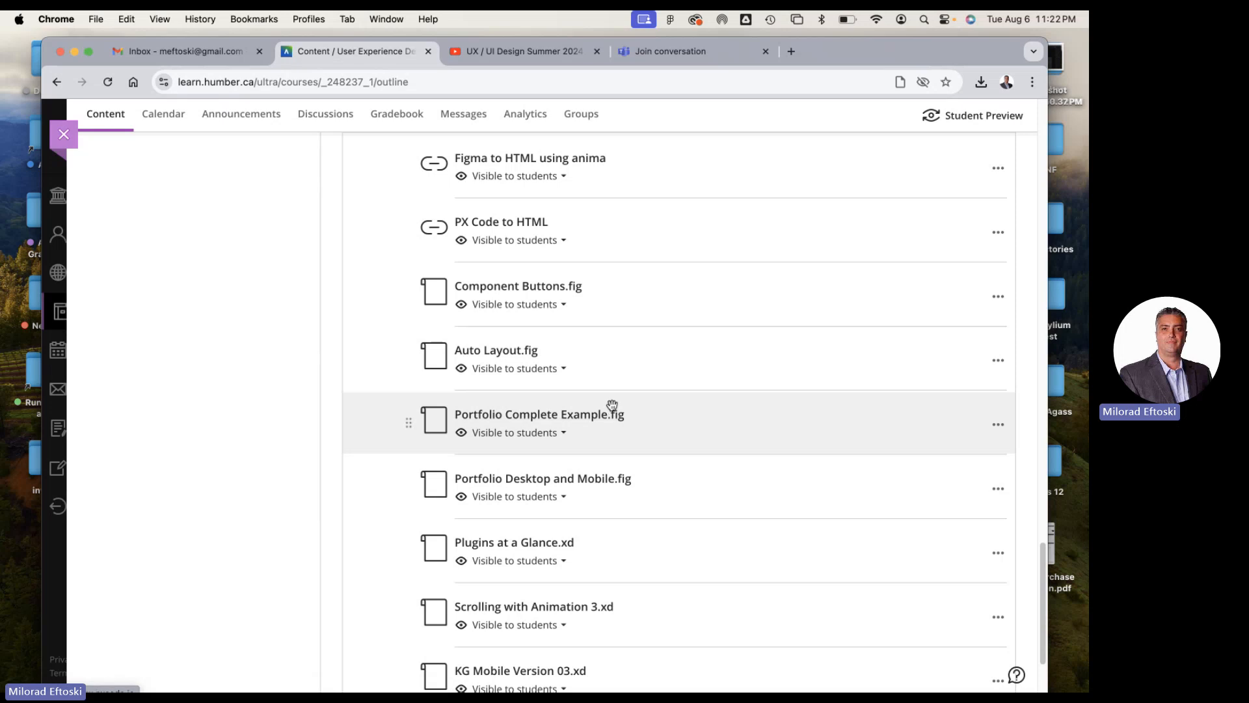
scroll(635, 413, "down", 3)
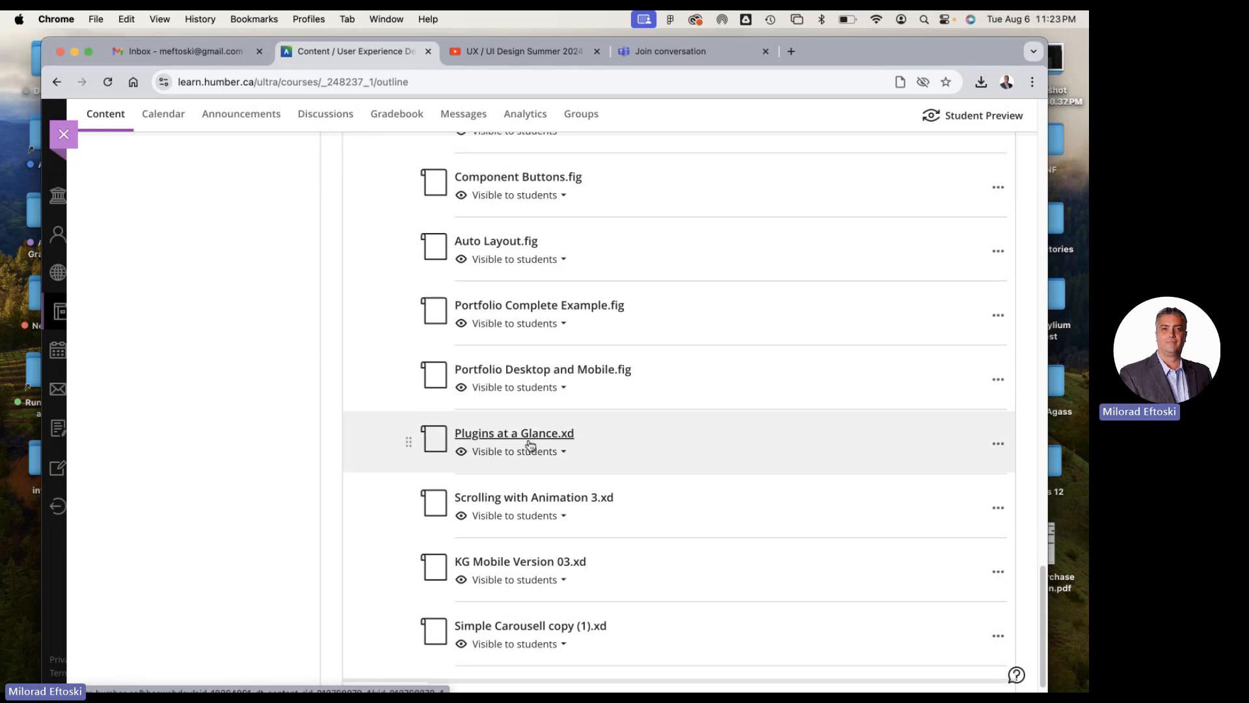
scroll(573, 432, "down", 1)
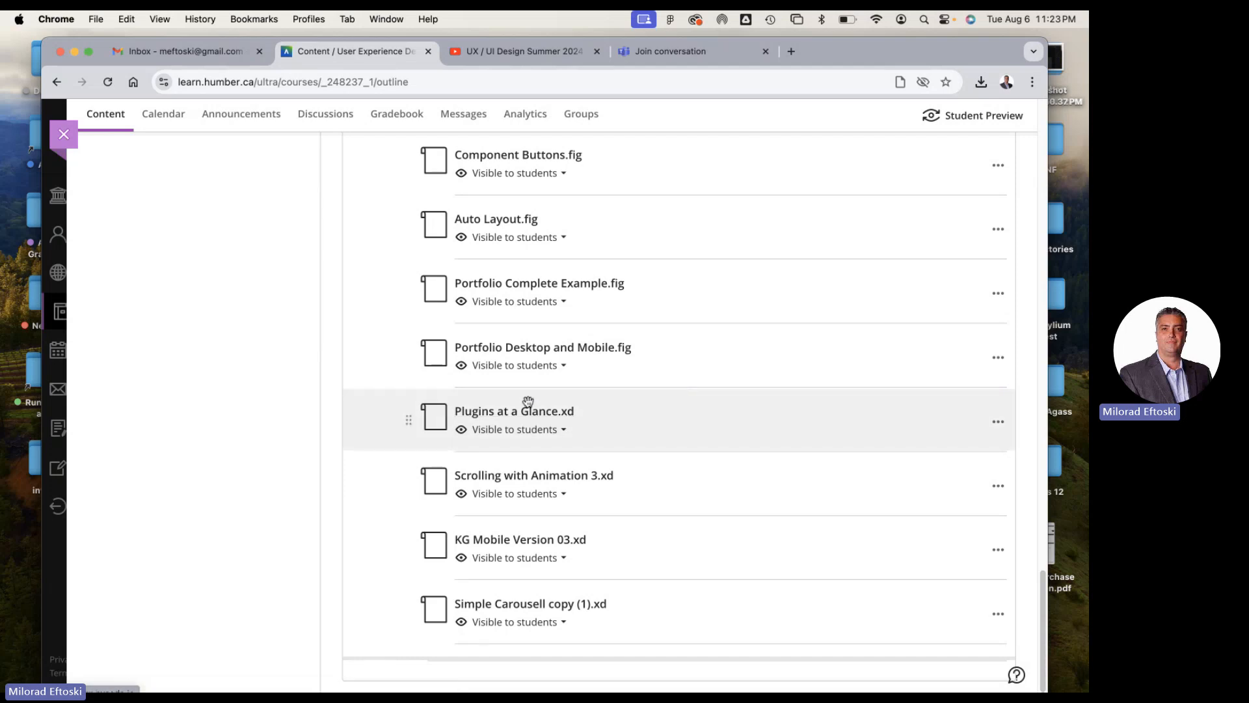
scroll(597, 392, "up", 1)
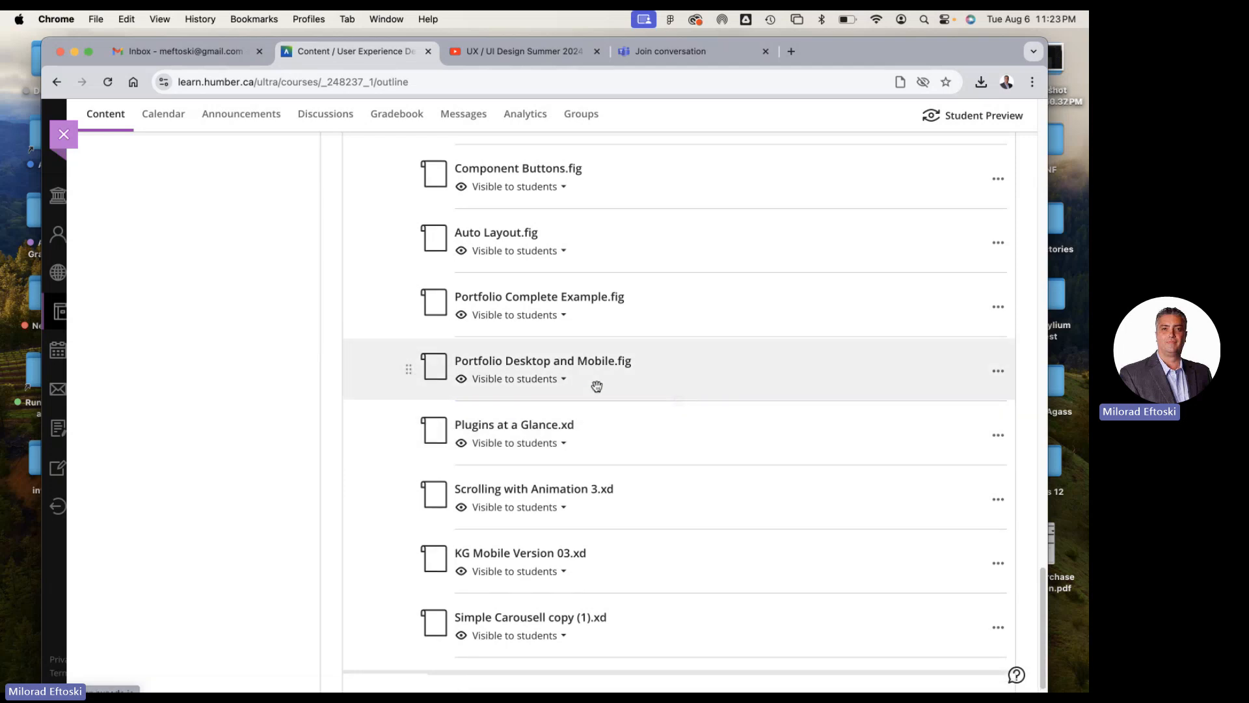
scroll(599, 395, "up", 5)
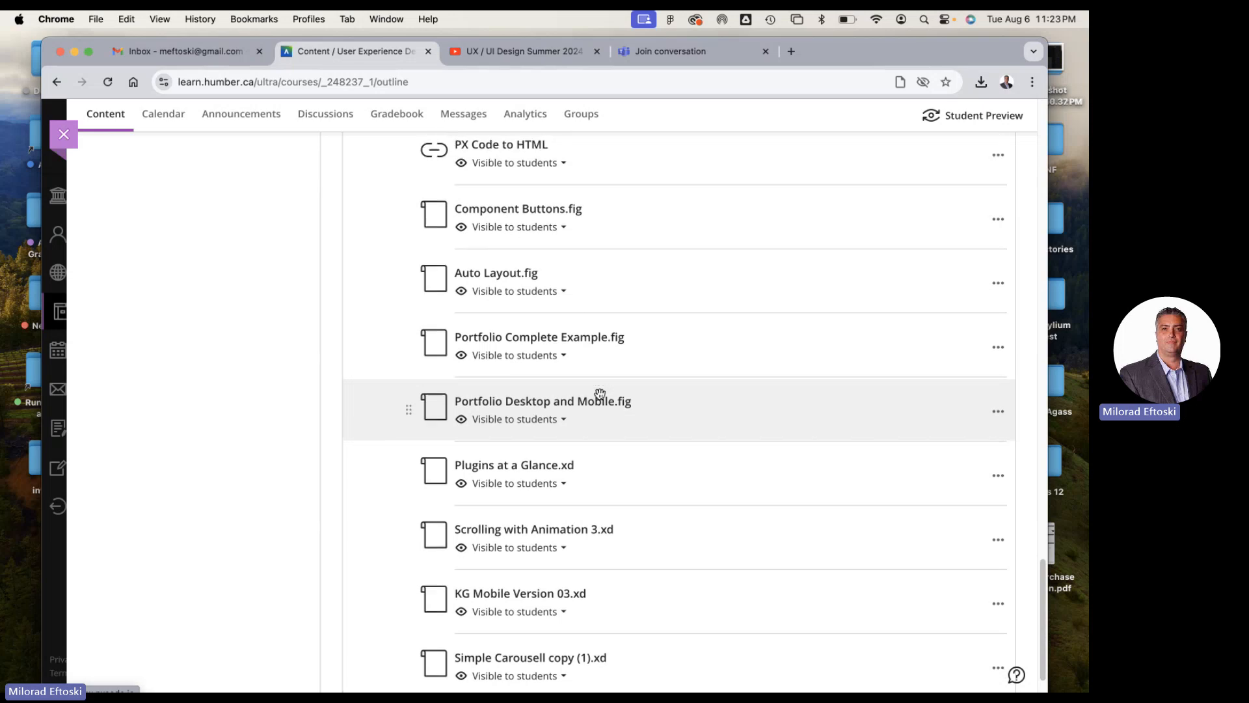
scroll(599, 394, "down", 5)
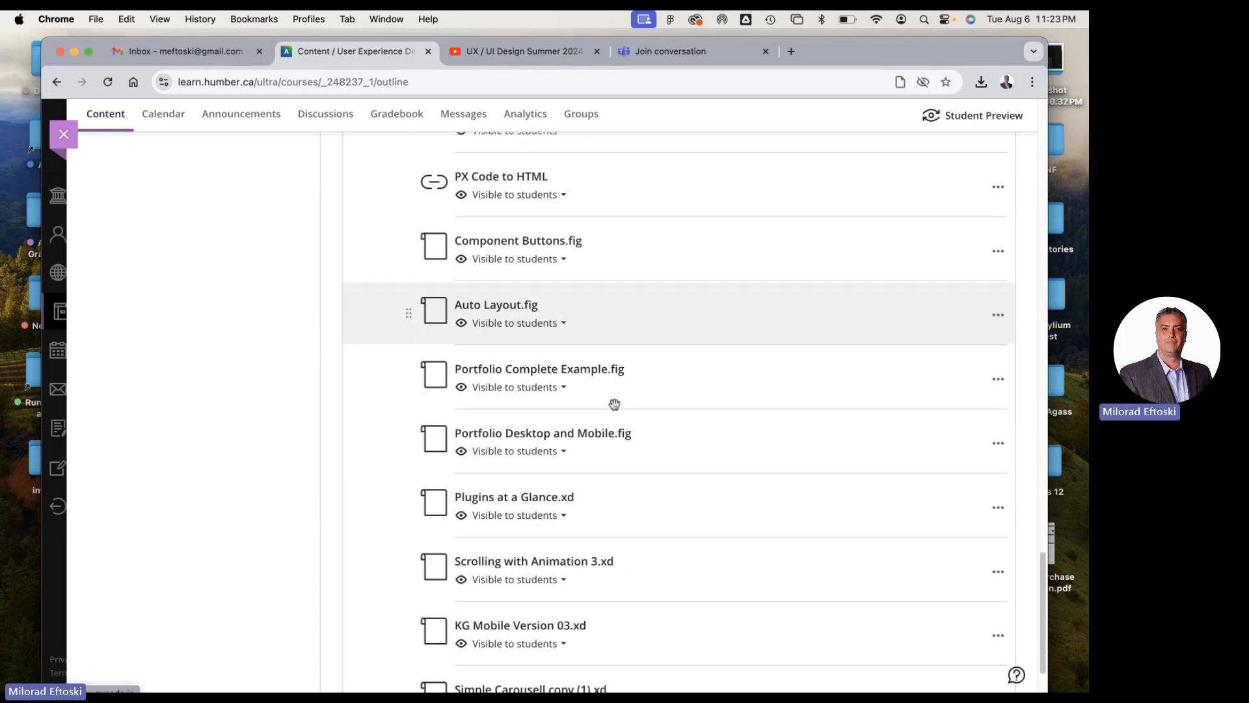
scroll(611, 402, "down", 2)
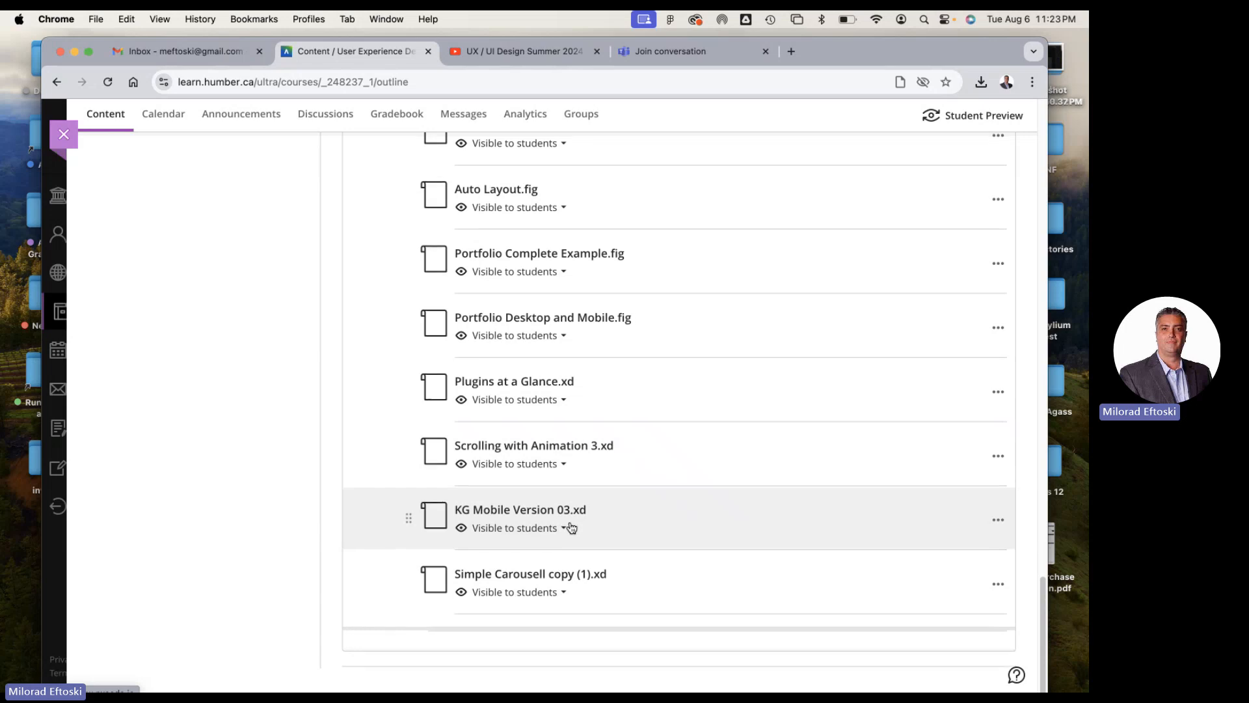
scroll(568, 521, "up", 2)
mouse_move(589, 403)
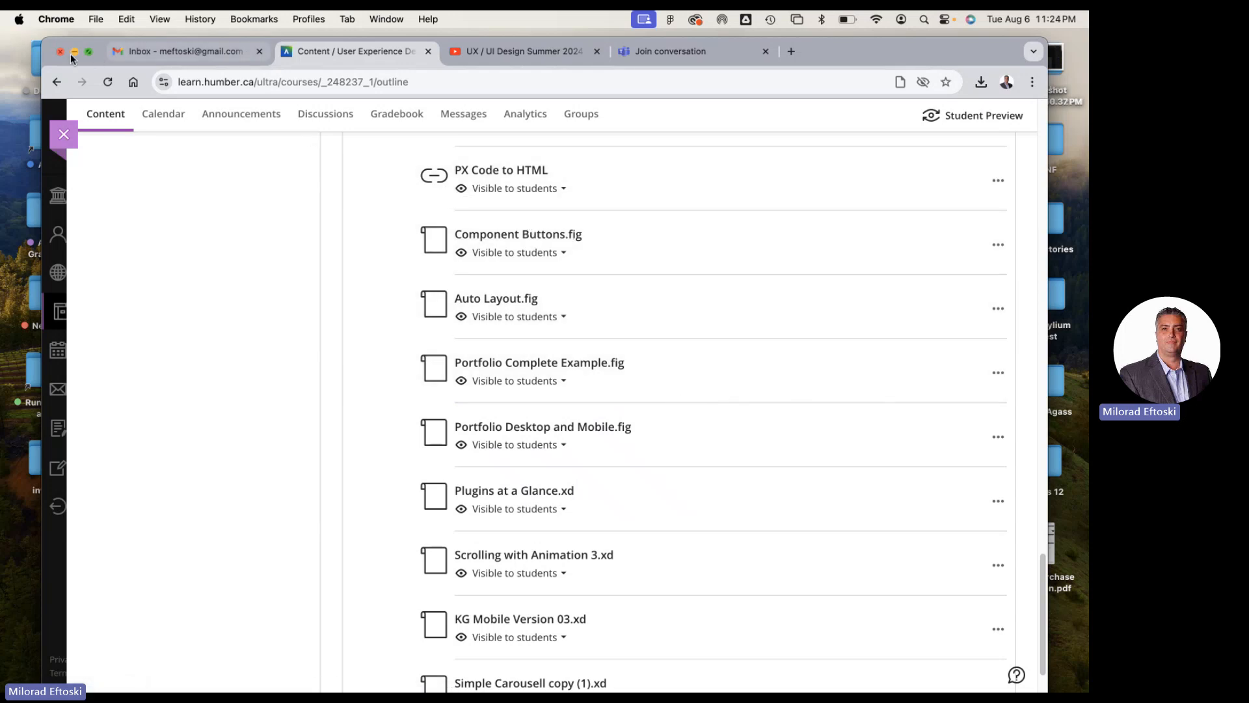
Minimize the browser and line up Simple Carousell copy (1).xd and Component Buttons.fig with the other class files on the desktop
left_click(74, 52)
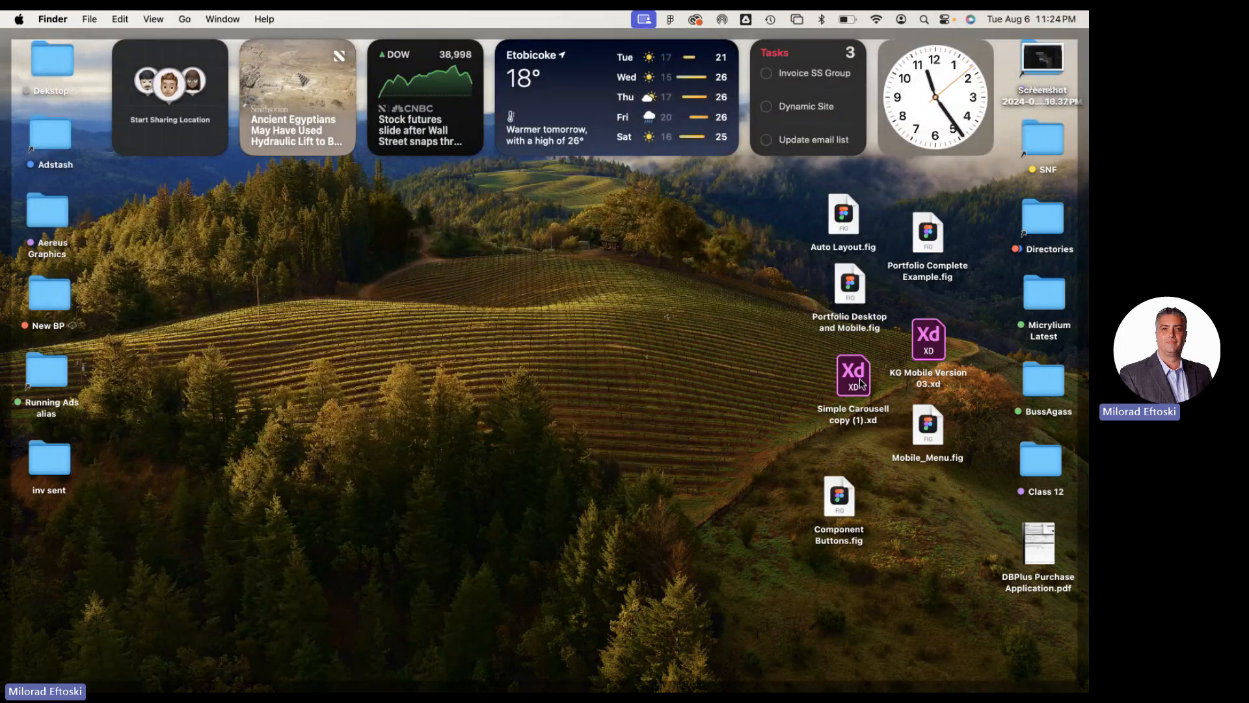
left_click_drag(860, 376, 849, 380)
left_click_drag(839, 498, 844, 462)
left_click(780, 432)
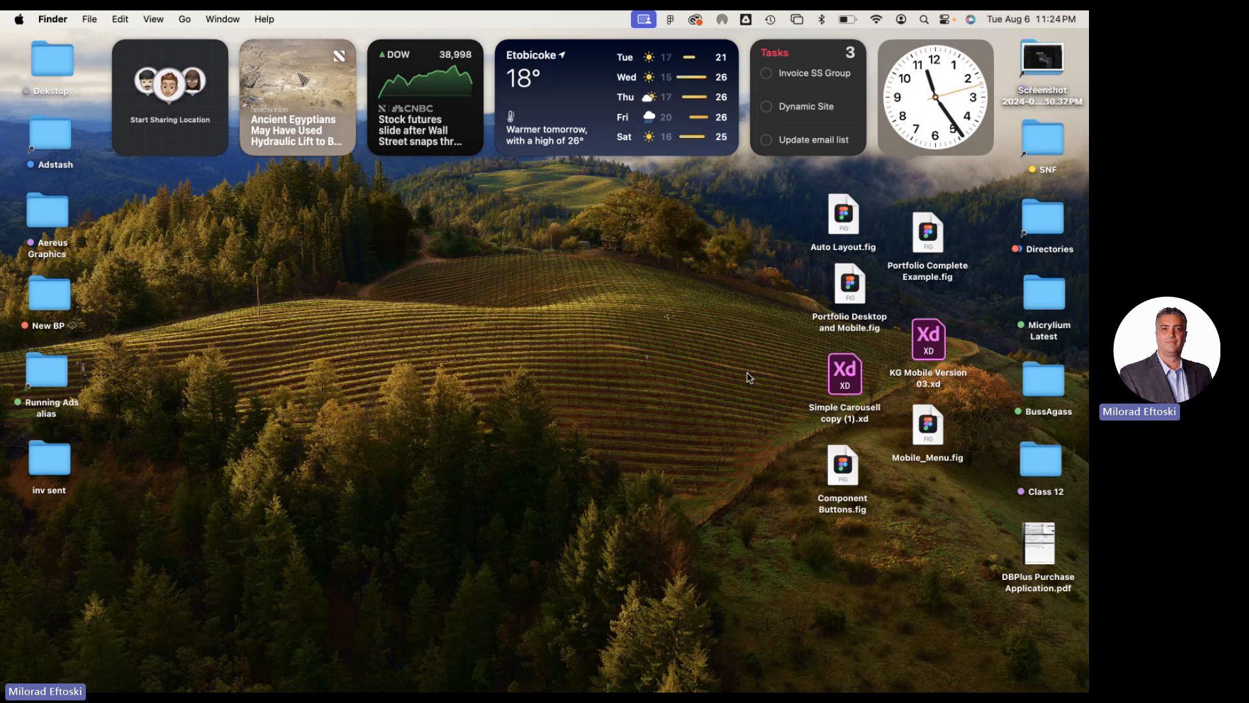
Import Component Buttons.fig from the desktop into the Figma Drafts and open the newly imported file
left_click(841, 467)
double_click(841, 467)
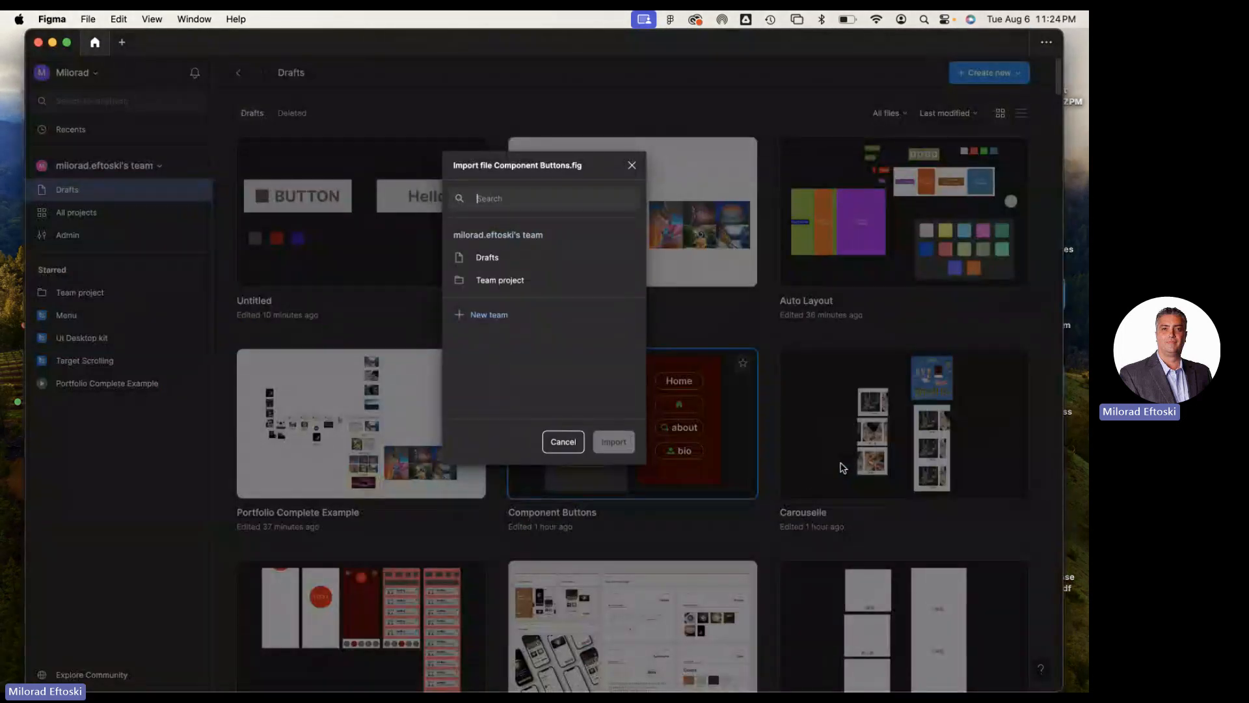
left_click(487, 258)
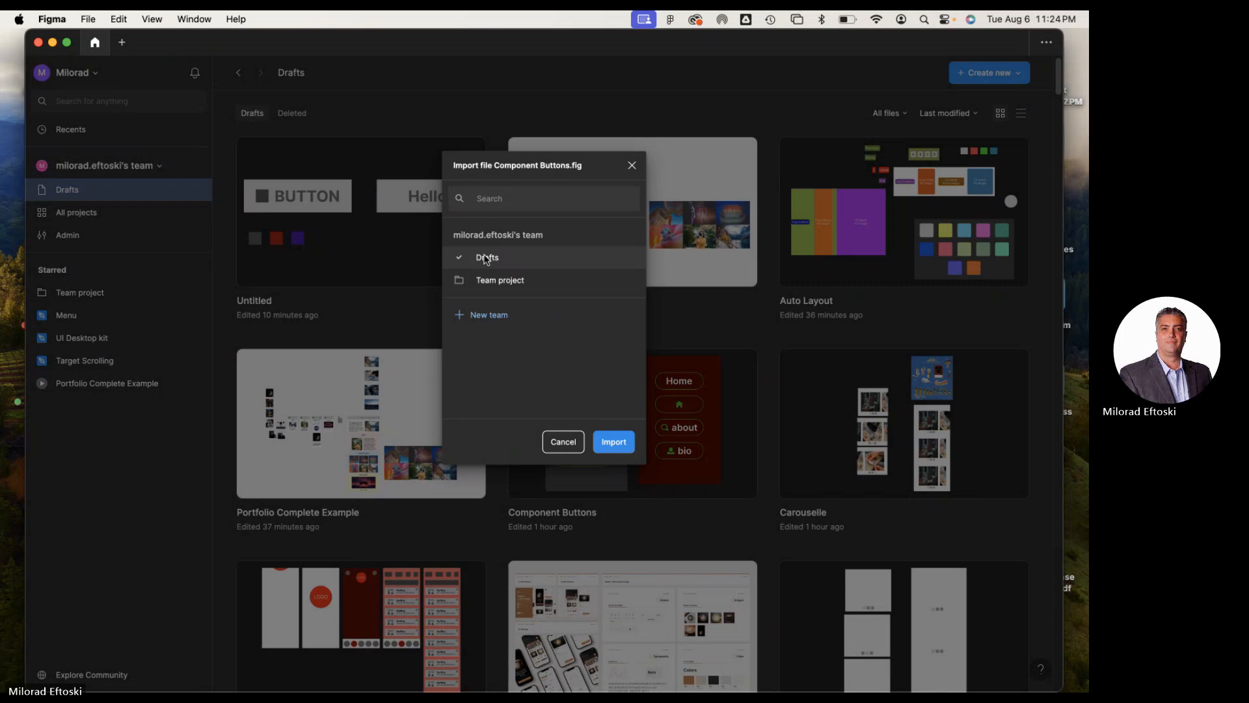
left_click(614, 442)
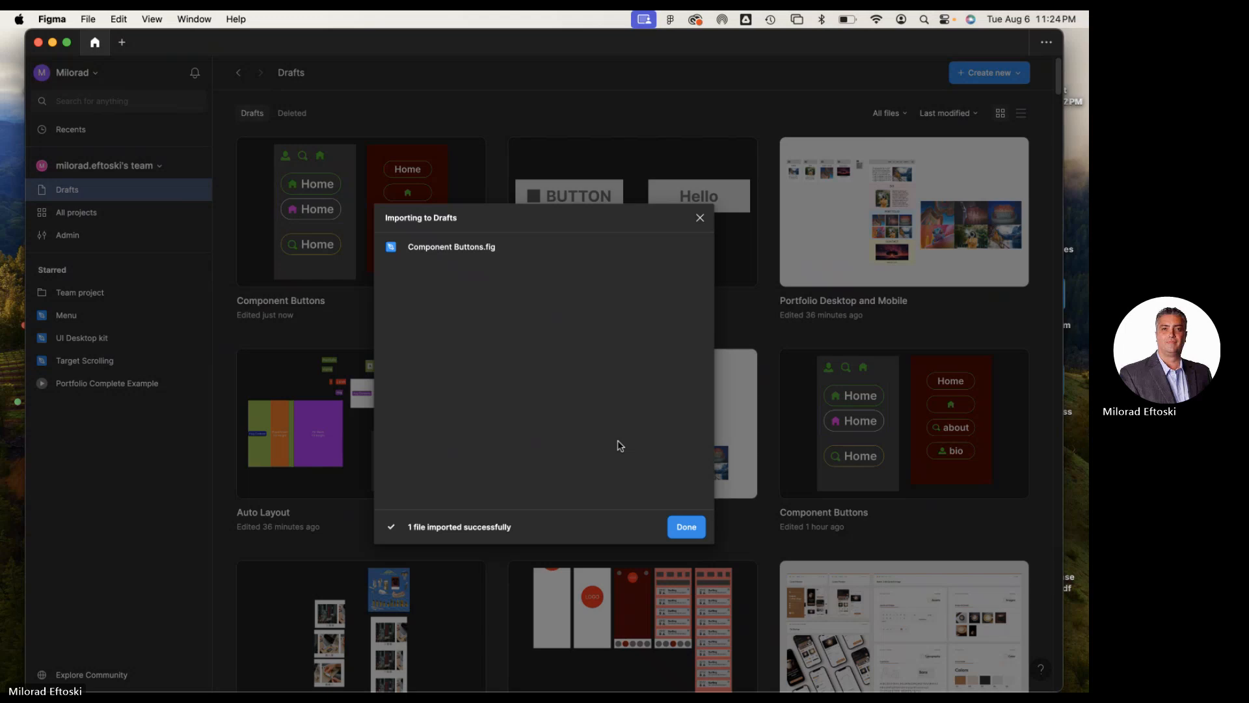
left_click(688, 529)
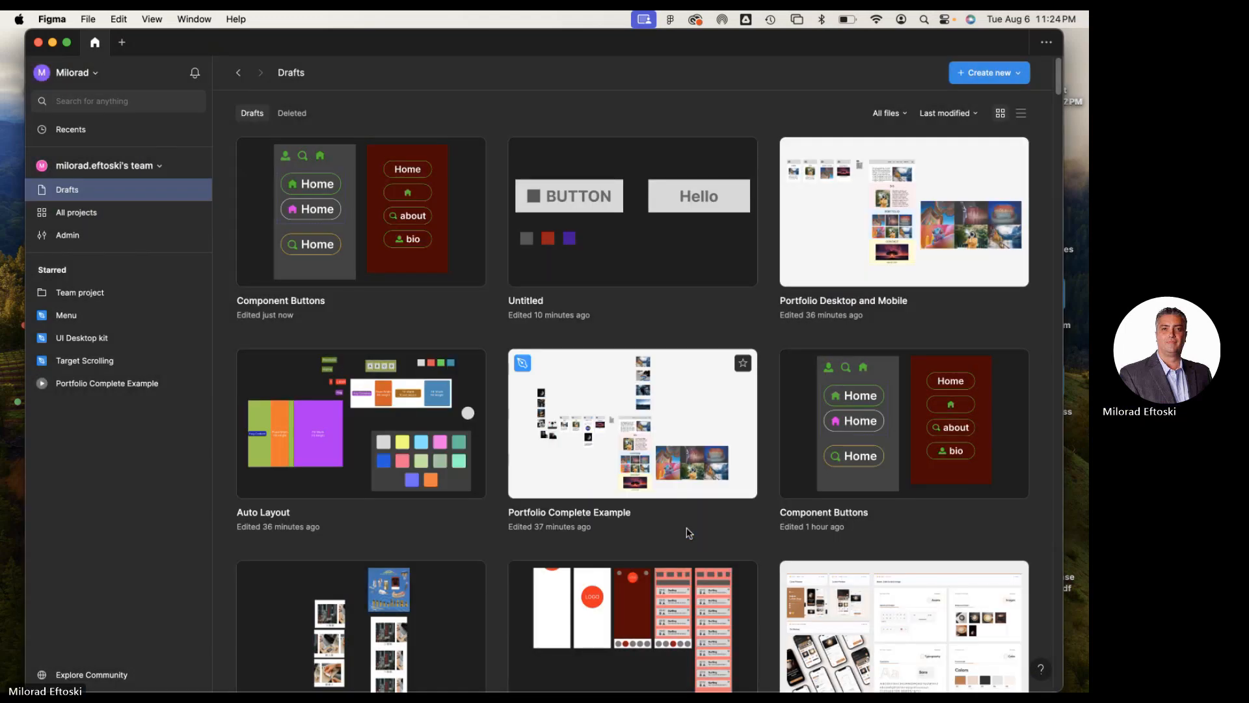
left_click(373, 267)
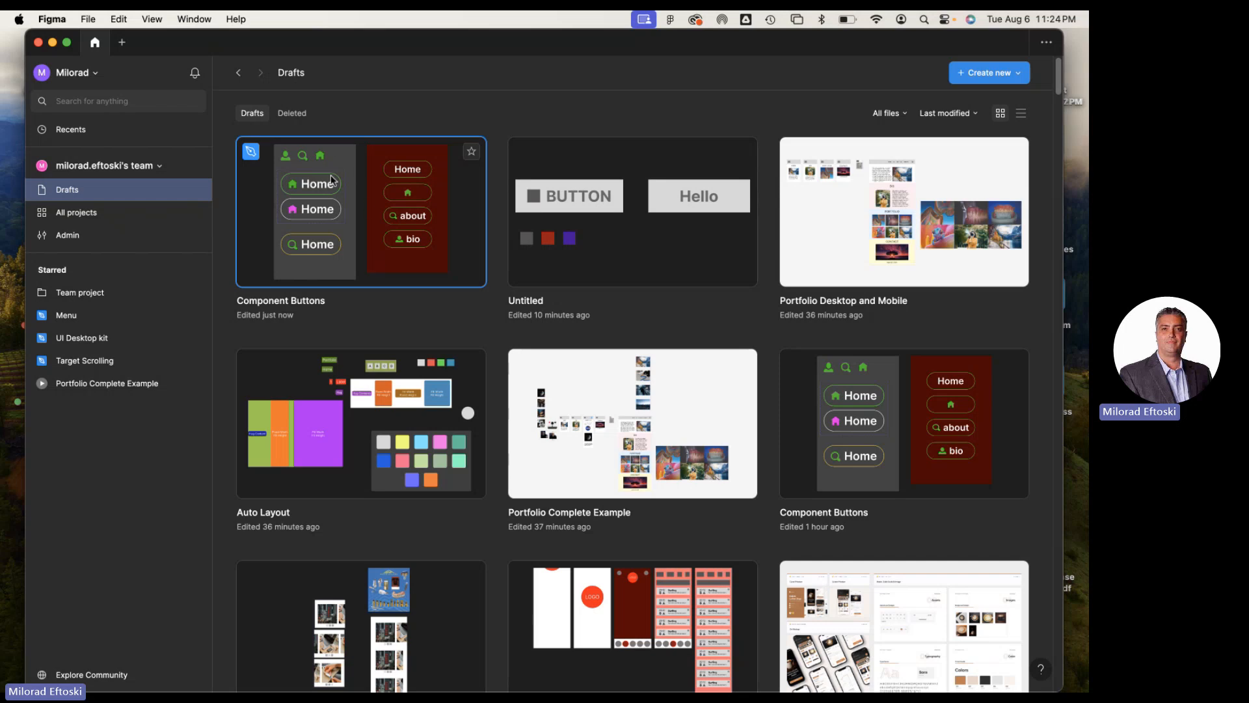
double_click(368, 265)
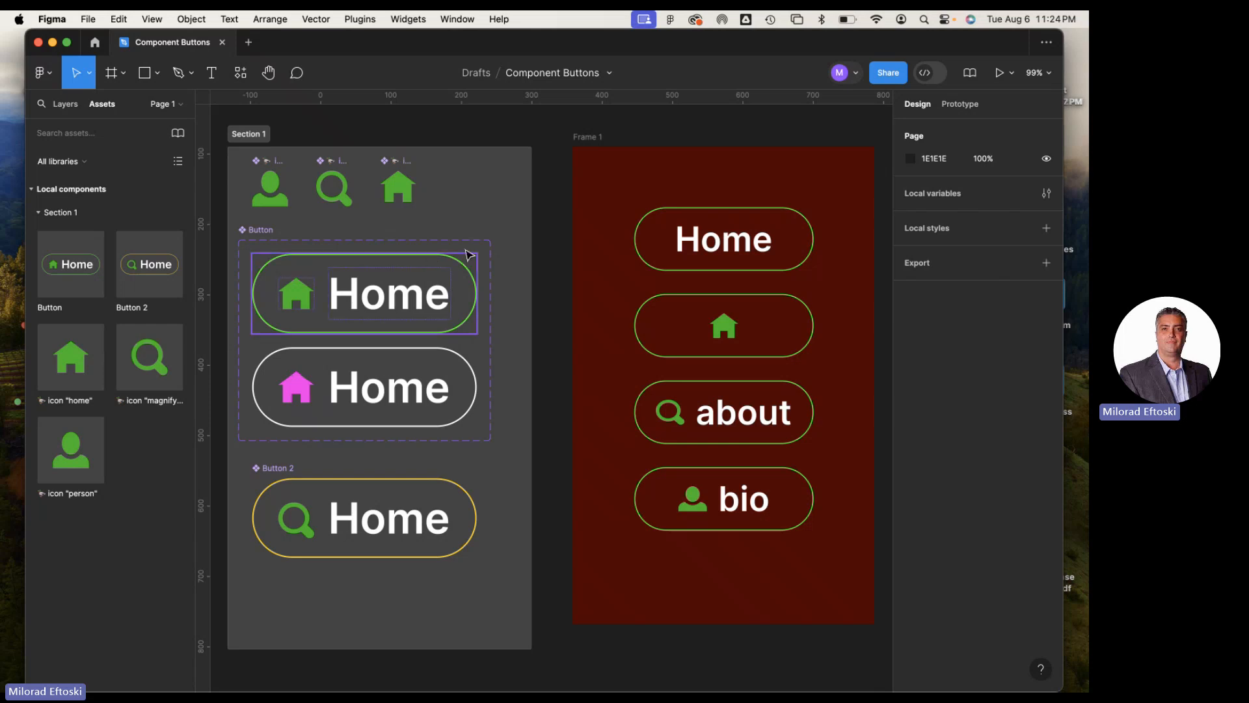
Examine Section 1 and its person, magnifying glass and home icon components
left_click_drag(440, 223, 477, 249)
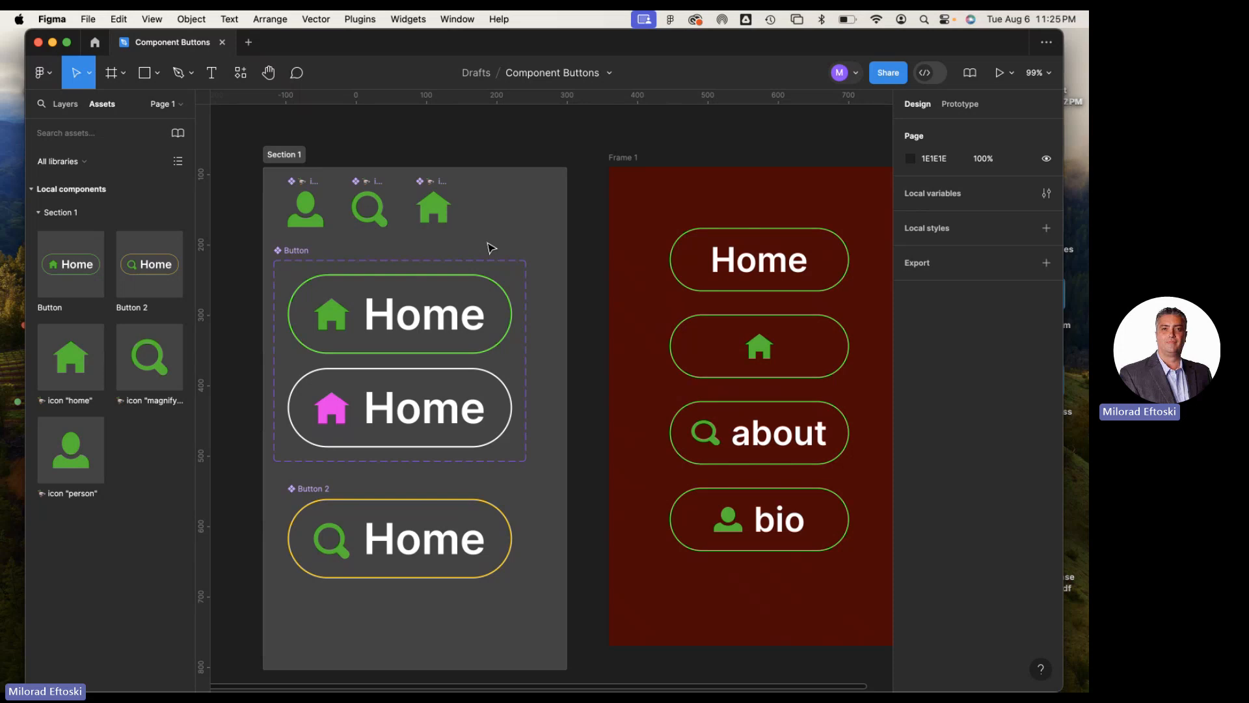
key("super+minus")
key("super+minus")
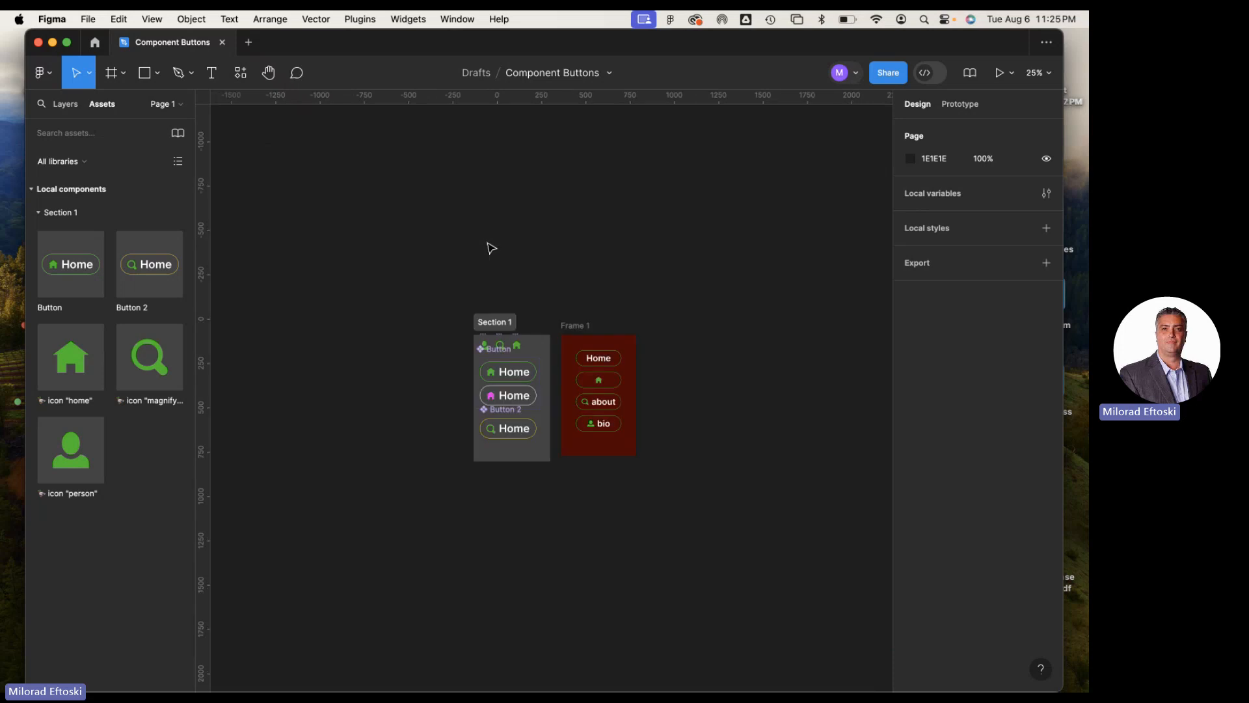
key("super+plus")
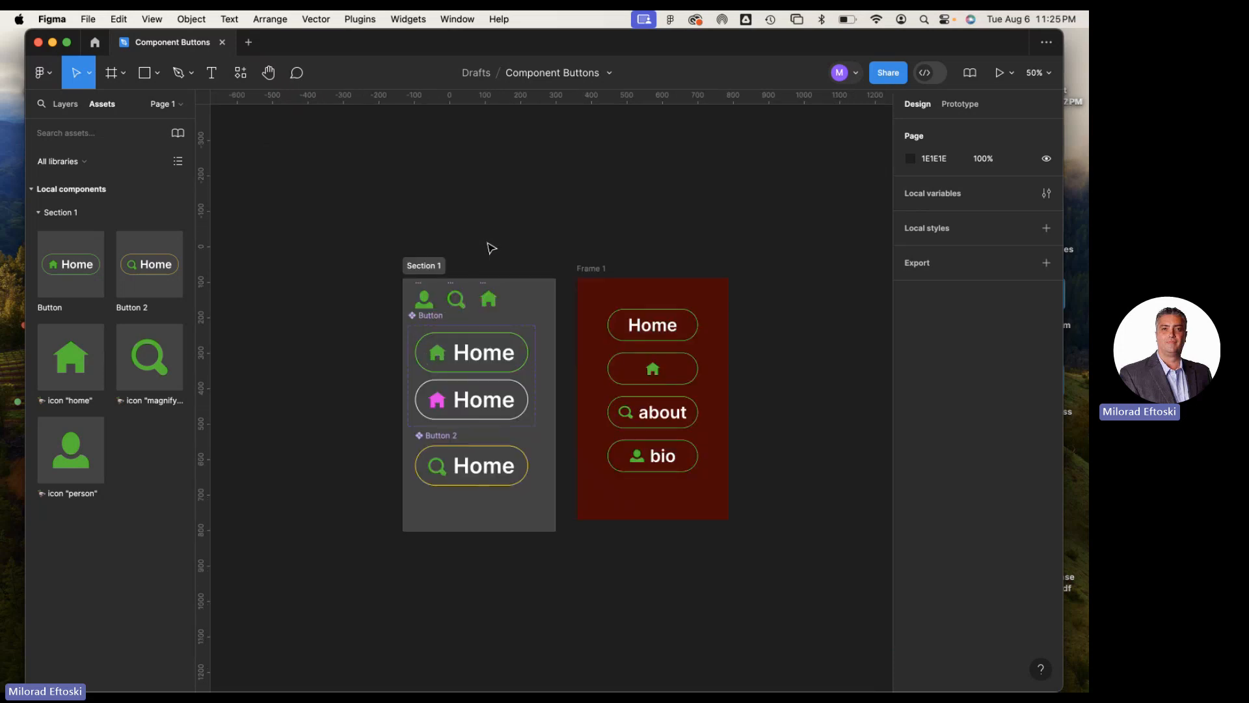
key("super+plus")
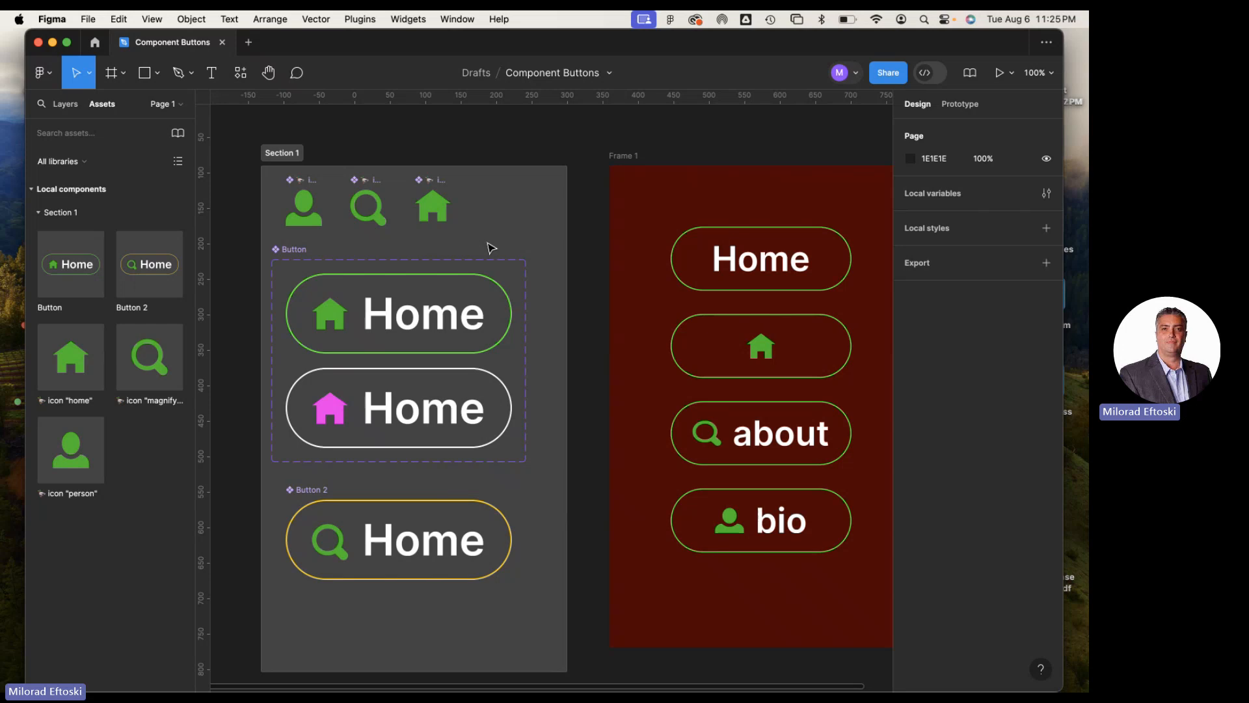
scroll(566, 271, "right", 2)
scroll(566, 271, "down", 1)
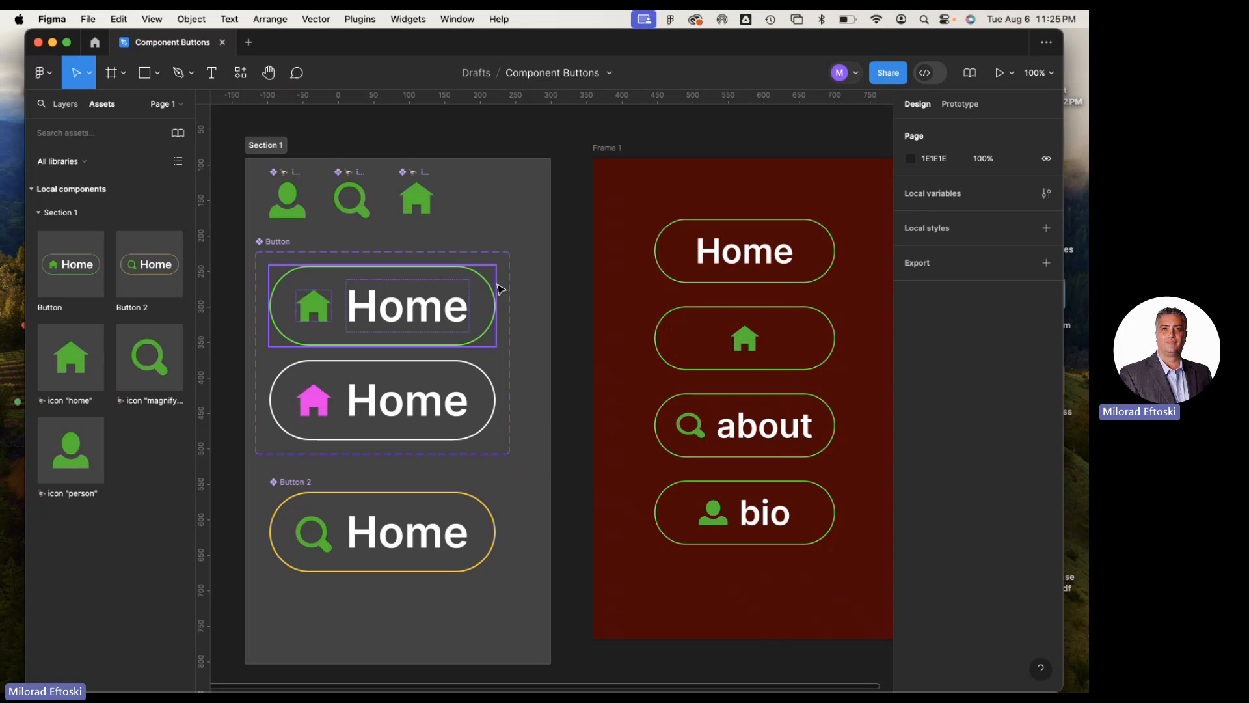
left_click(265, 145)
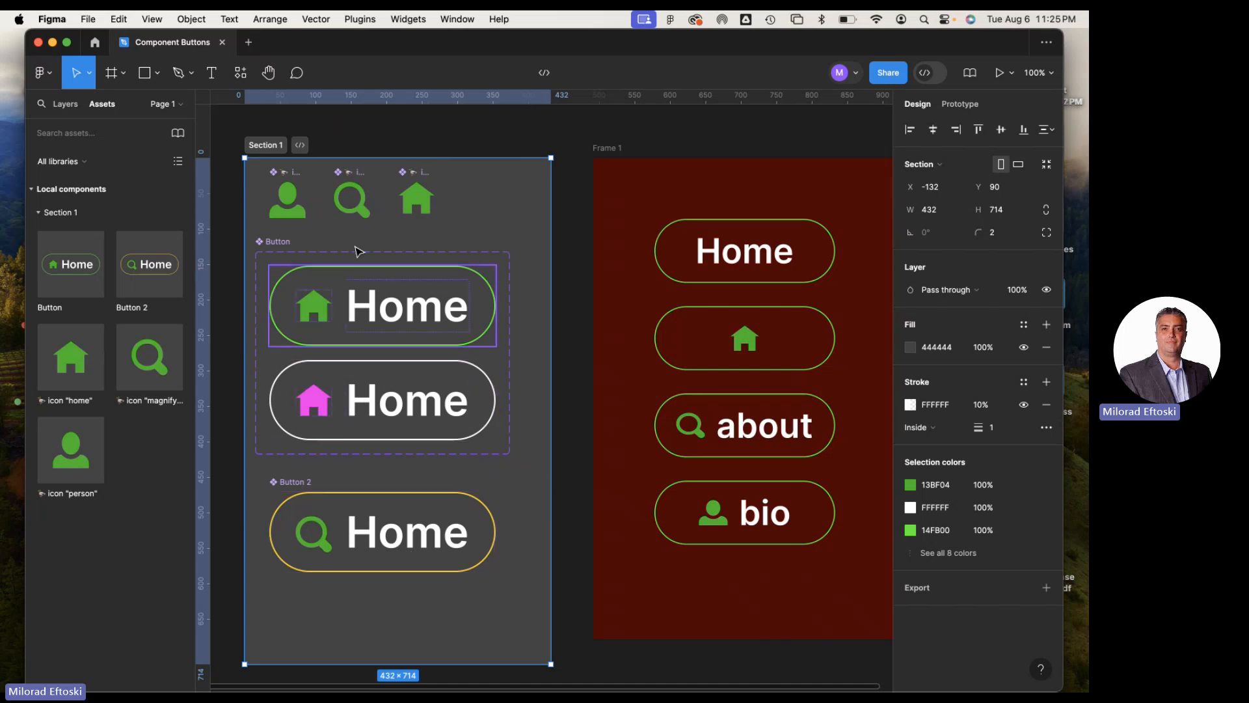
left_click(290, 207)
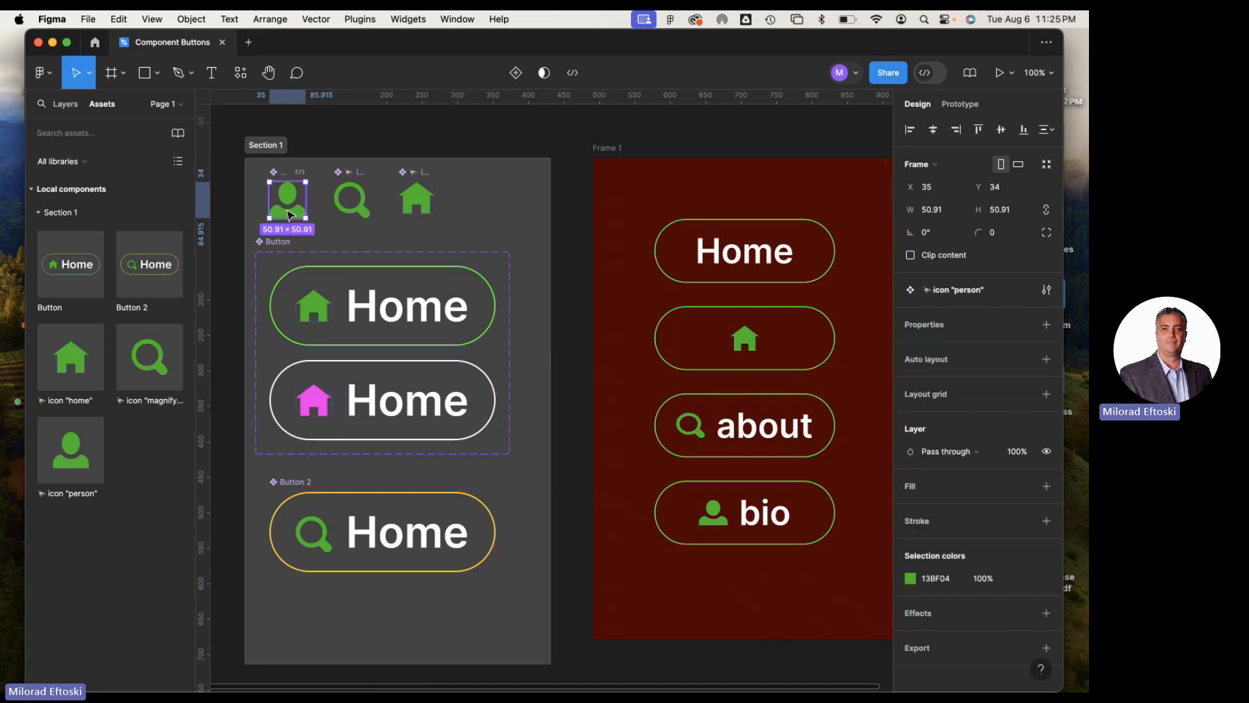
left_click(358, 207)
left_click(414, 208)
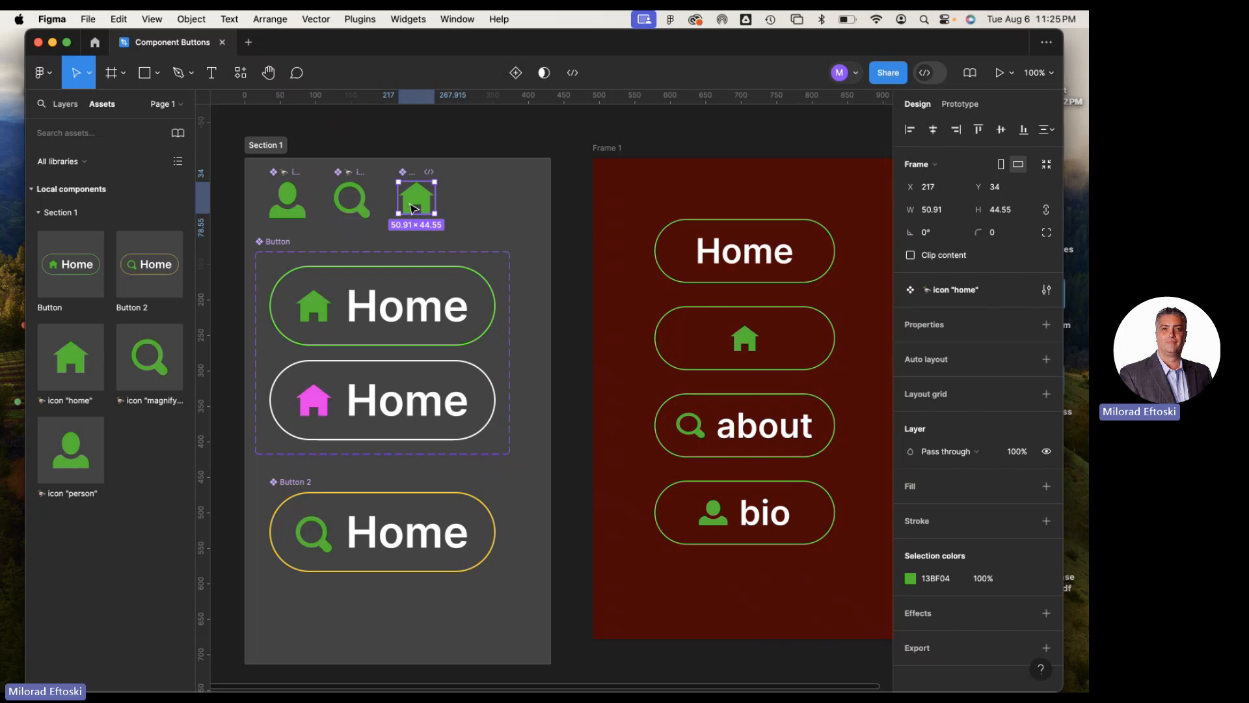
left_click(492, 195)
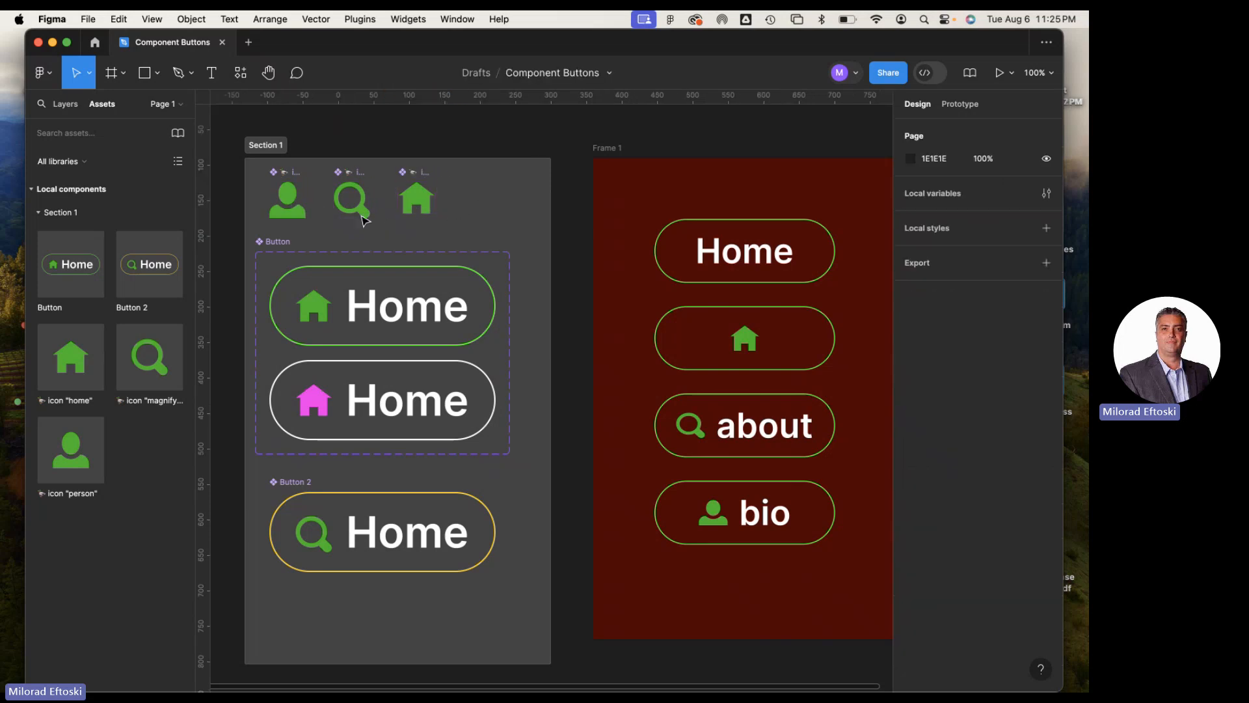
left_click(292, 218)
left_click(350, 198)
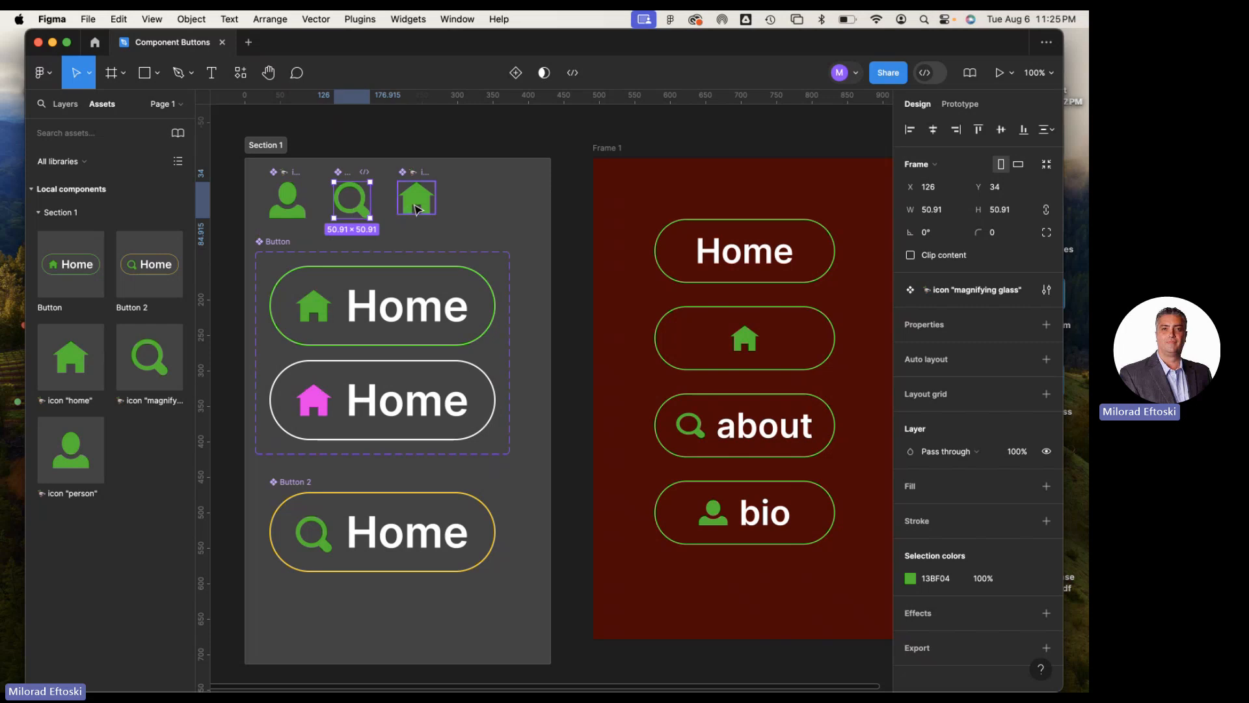
left_click(417, 199)
Inspect the Button component set with its variants, the Button 2 component and Frame 1
left_click(267, 245)
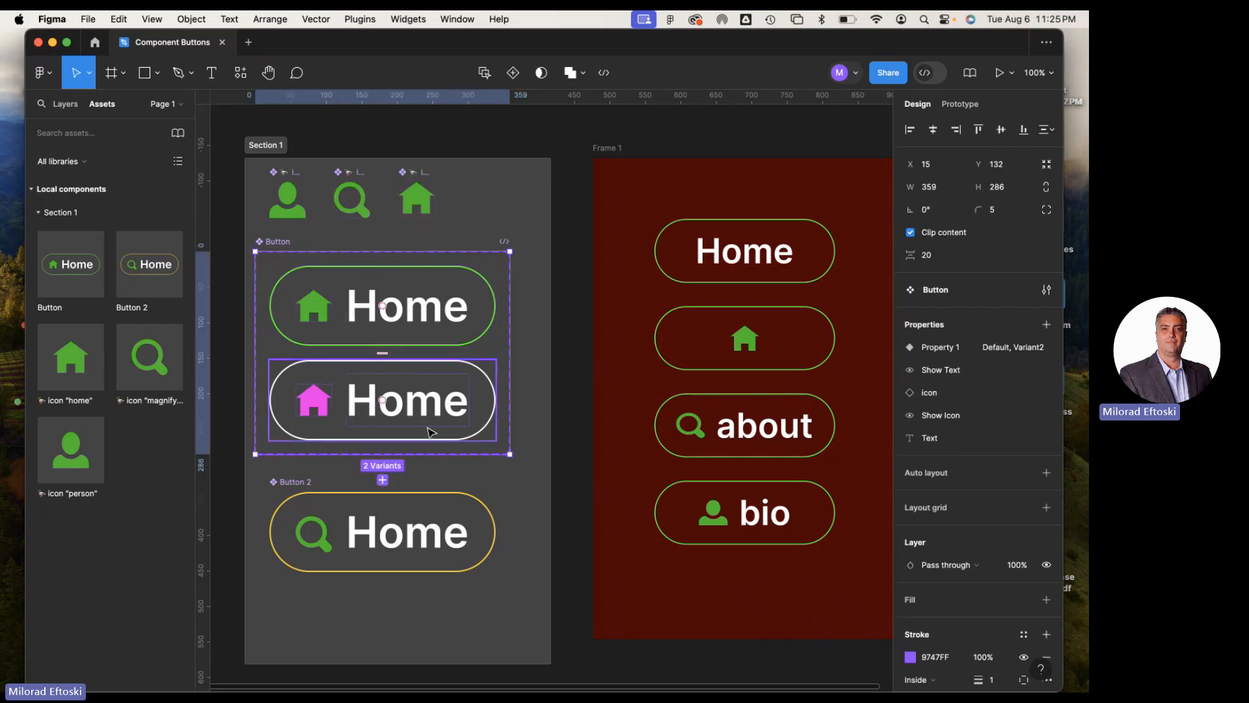
left_click(290, 492)
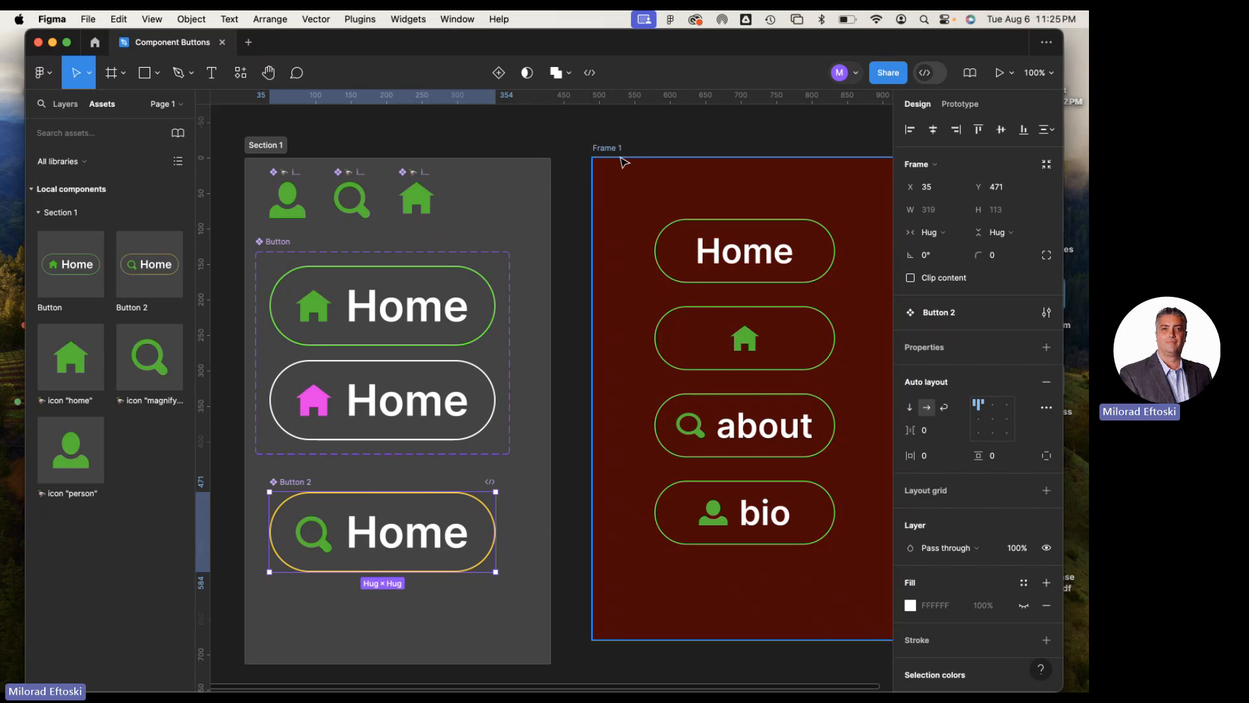
left_click(594, 158)
left_click_drag(583, 197, 411, 204)
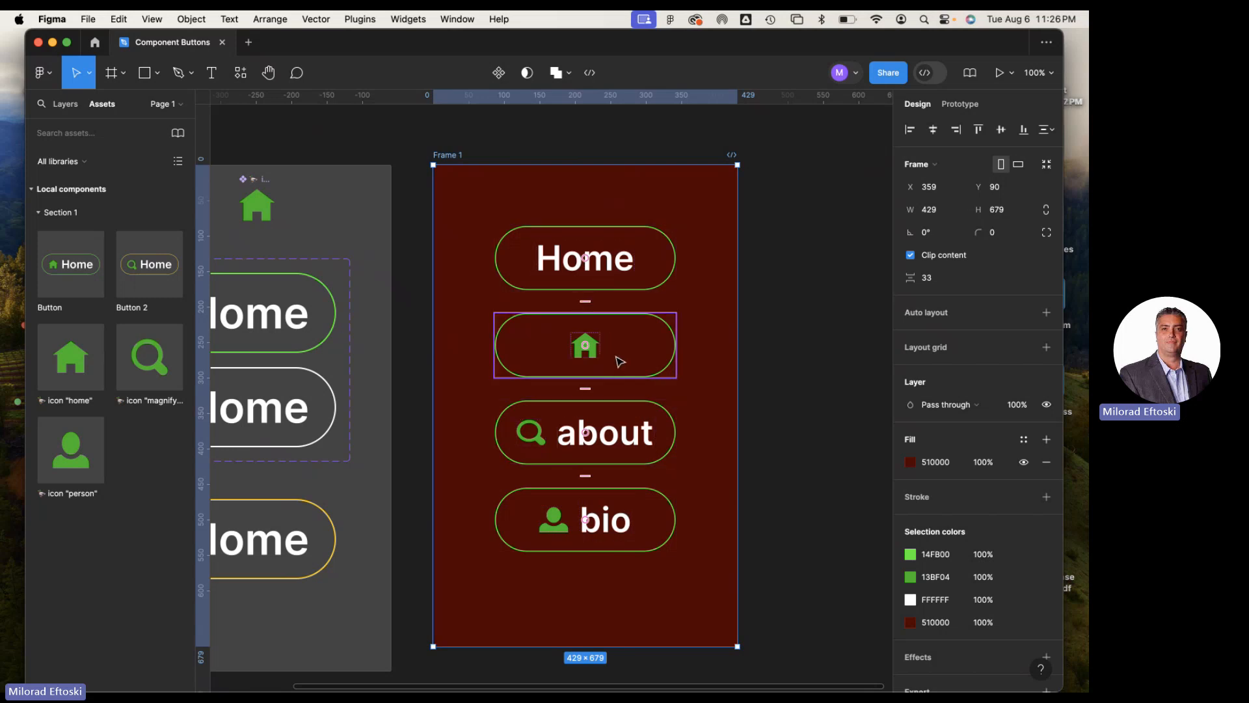
left_click_drag(602, 397, 575, 369)
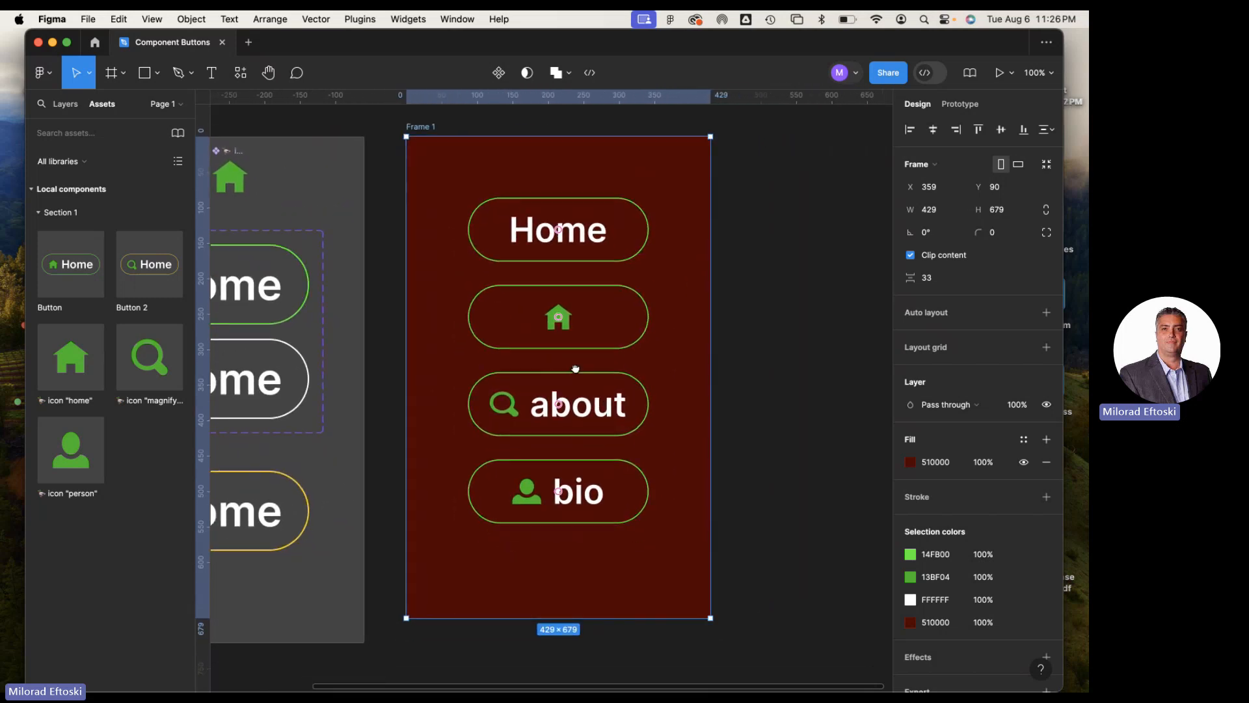
Toggle Show Text off and back on for the top Home button in Frame 1
left_click(554, 248)
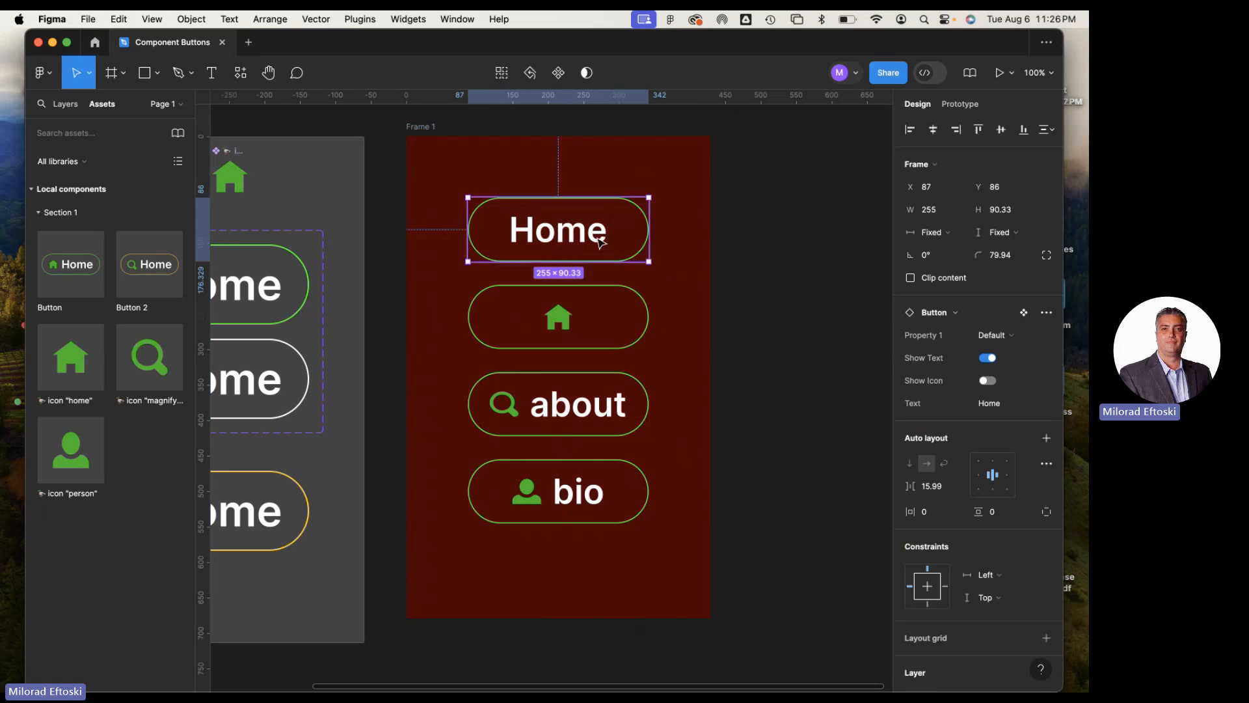
left_click(993, 358)
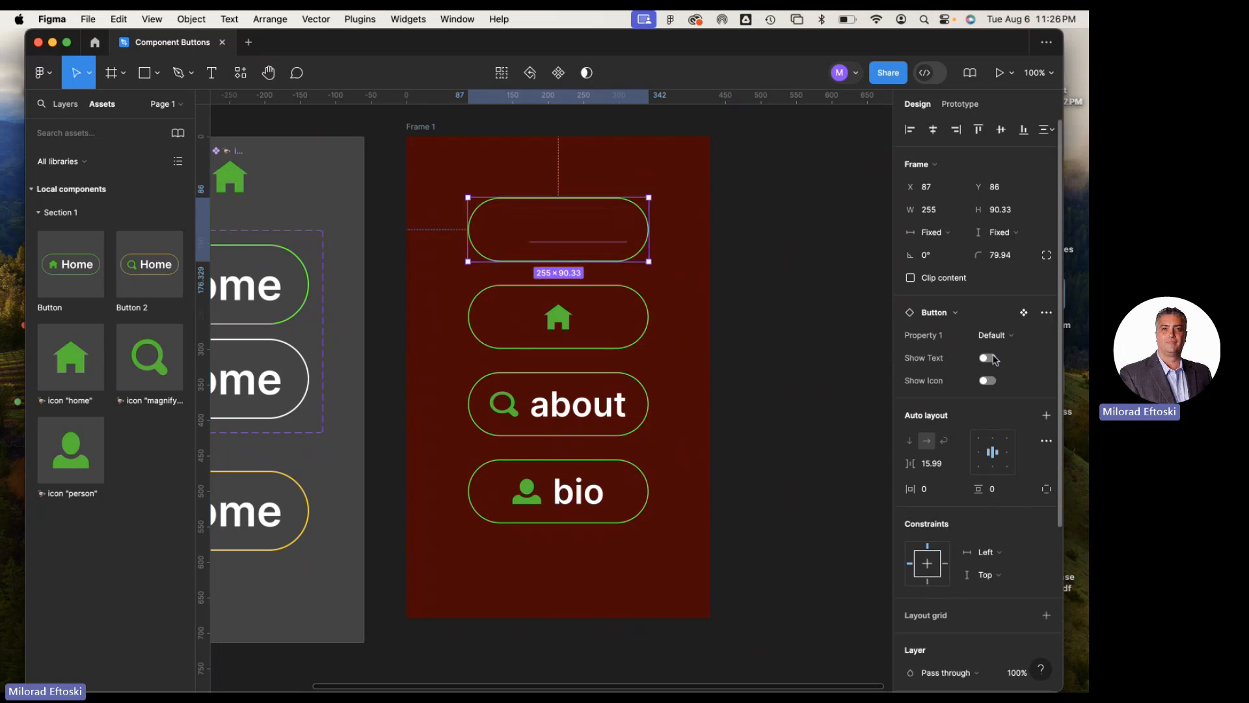
left_click(992, 358)
left_click(993, 358)
left_click(993, 358)
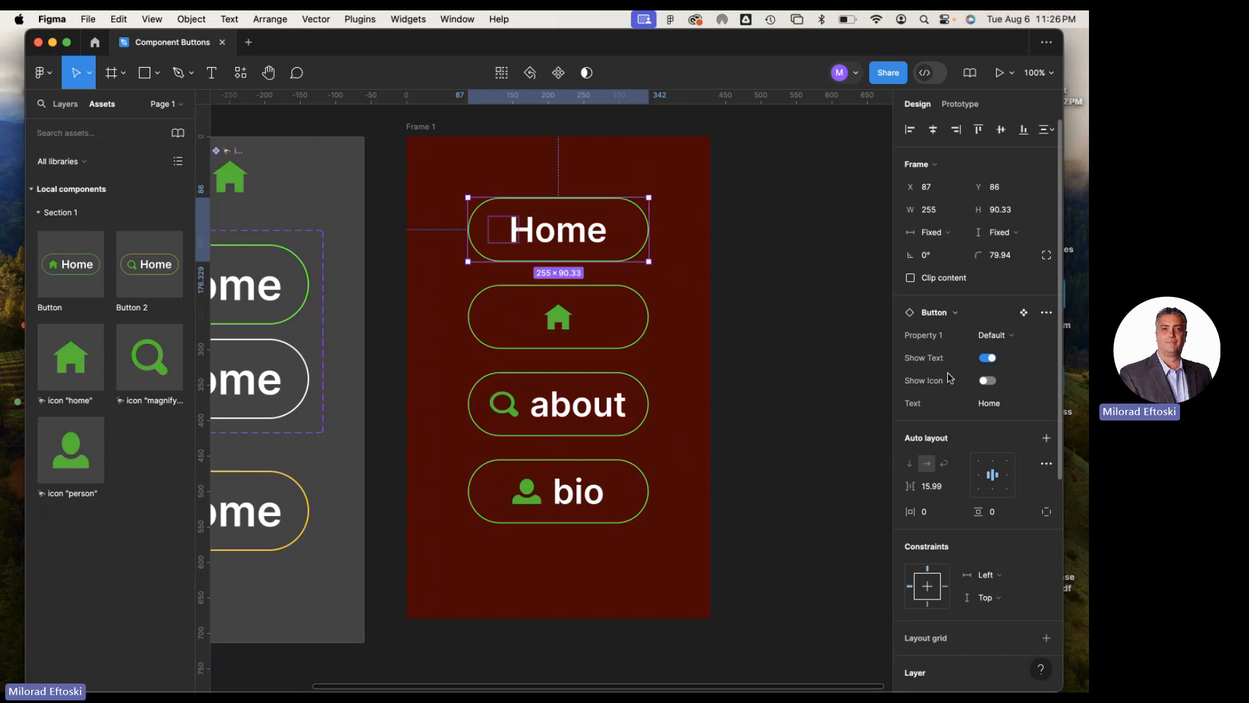
Turn on Show Icon for the top Home button in Frame 1, keeping the home icon instance
left_click(987, 382)
left_click(987, 383)
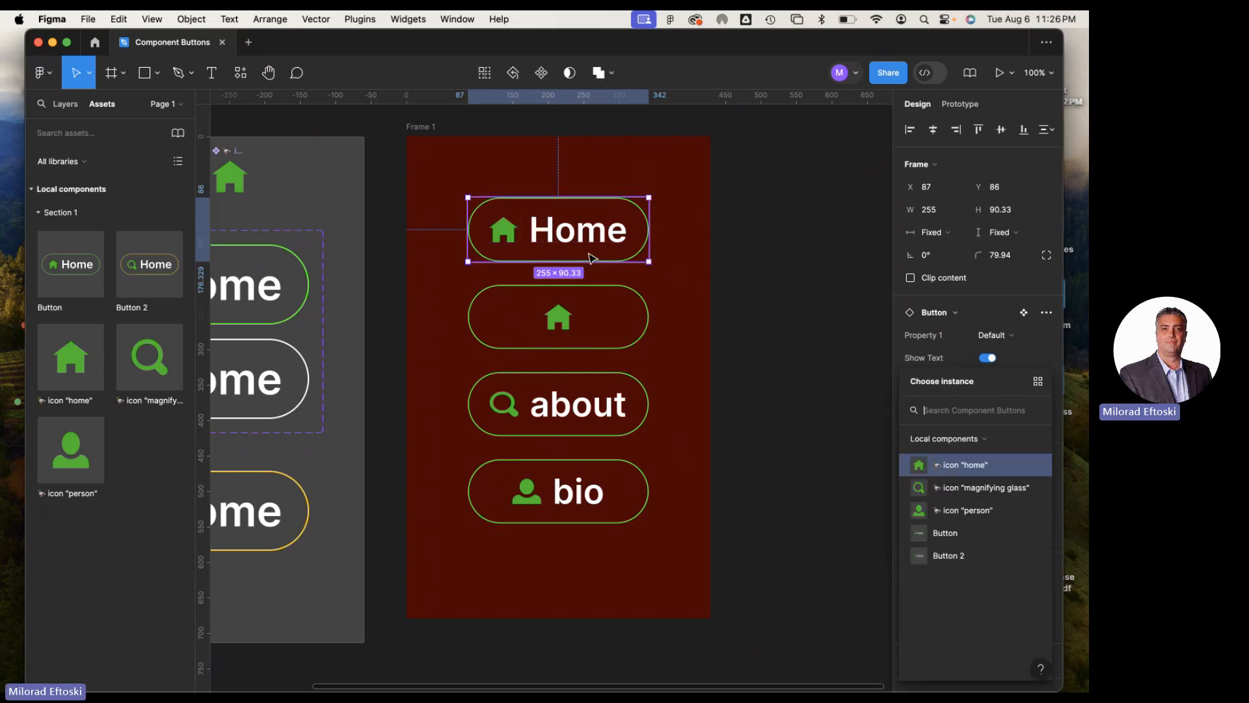
left_click(758, 302)
left_click(616, 242)
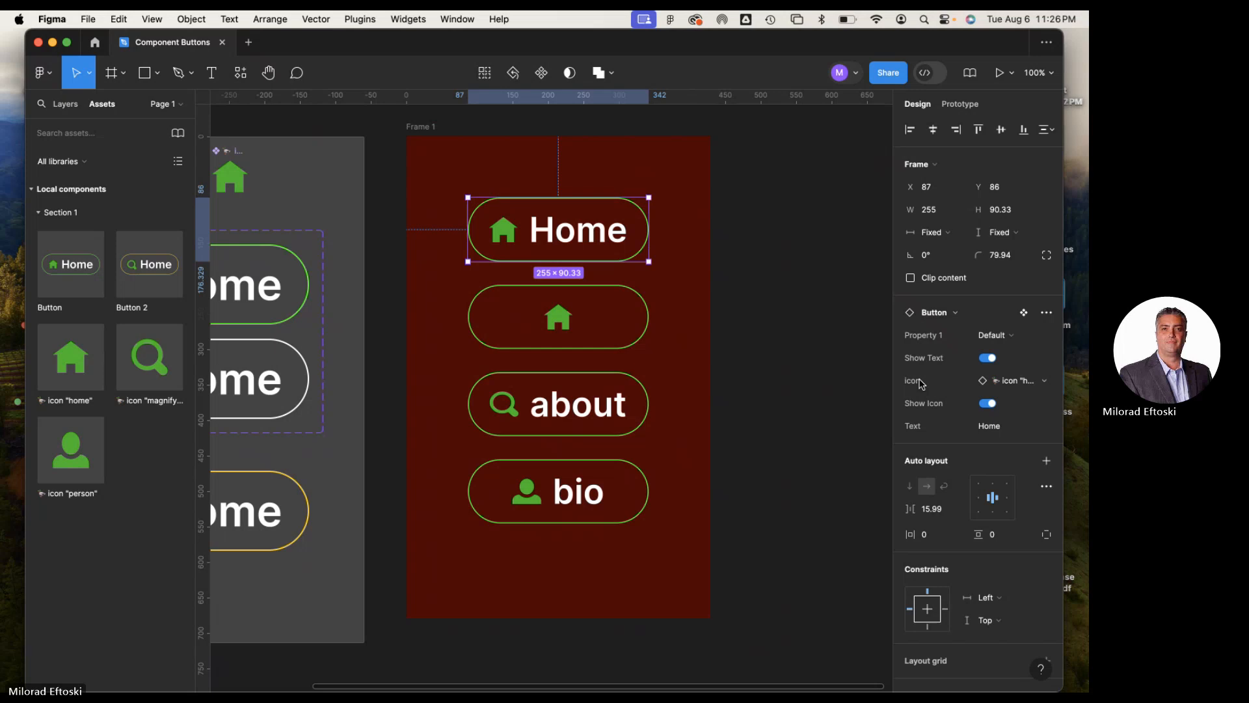
left_click(988, 402)
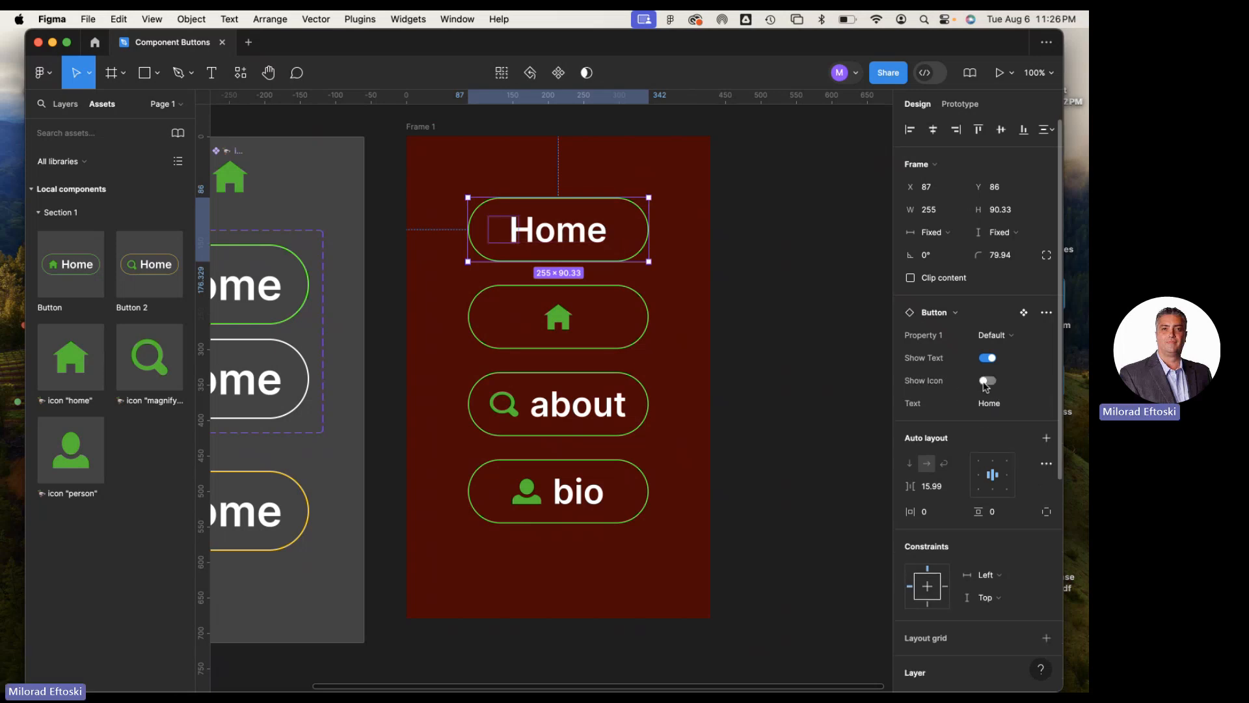
left_click(987, 381)
Try the Show Icon and Show Text properties on the icon-only second button, leaving only its icon shown
left_click(625, 339)
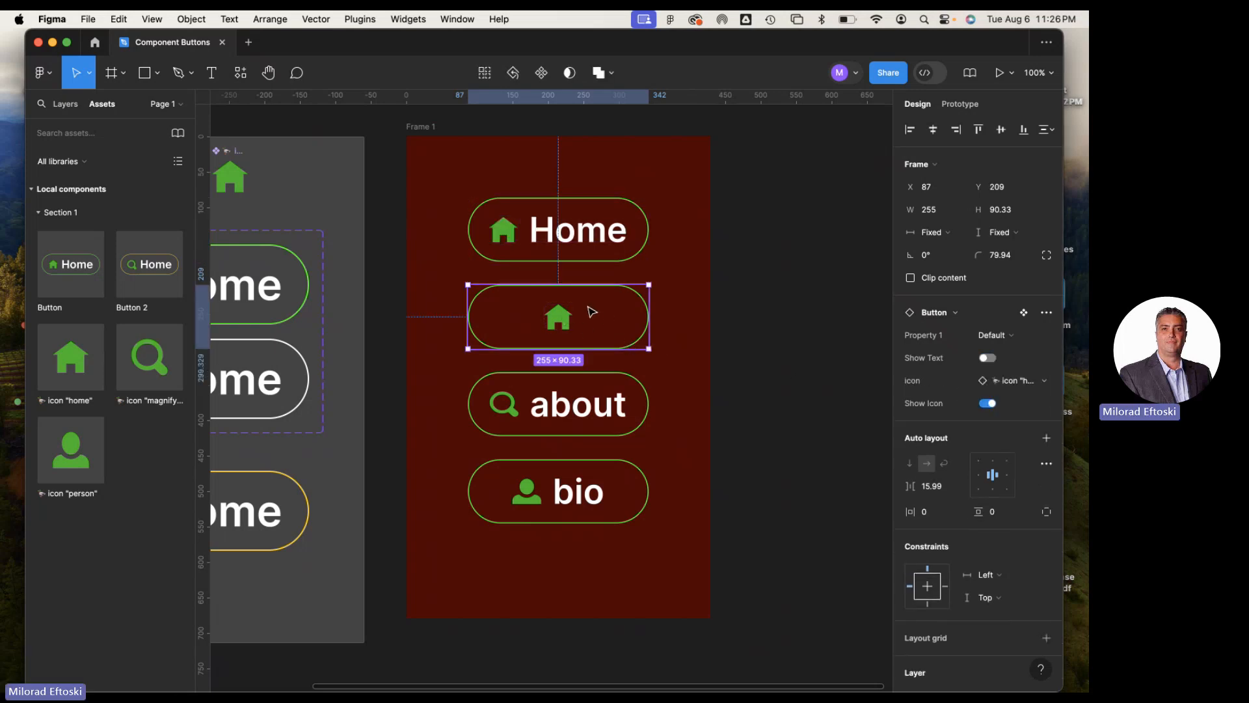
left_click(988, 404)
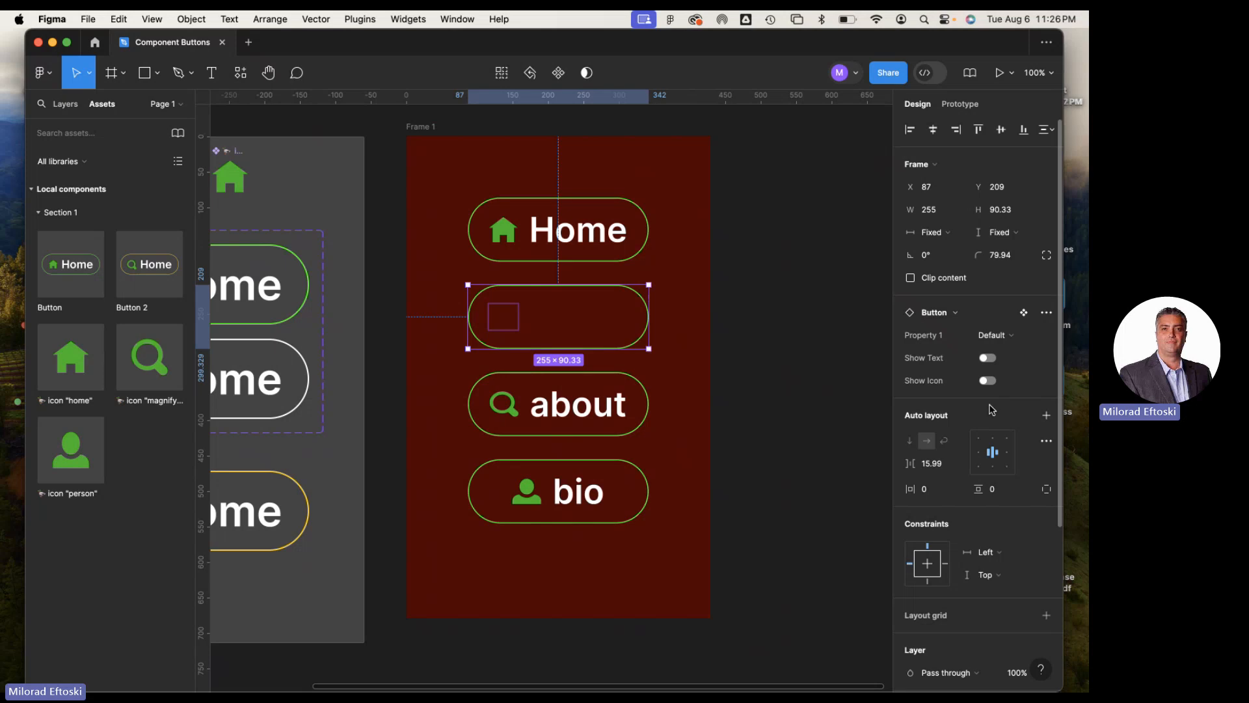
left_click(988, 380)
left_click(987, 358)
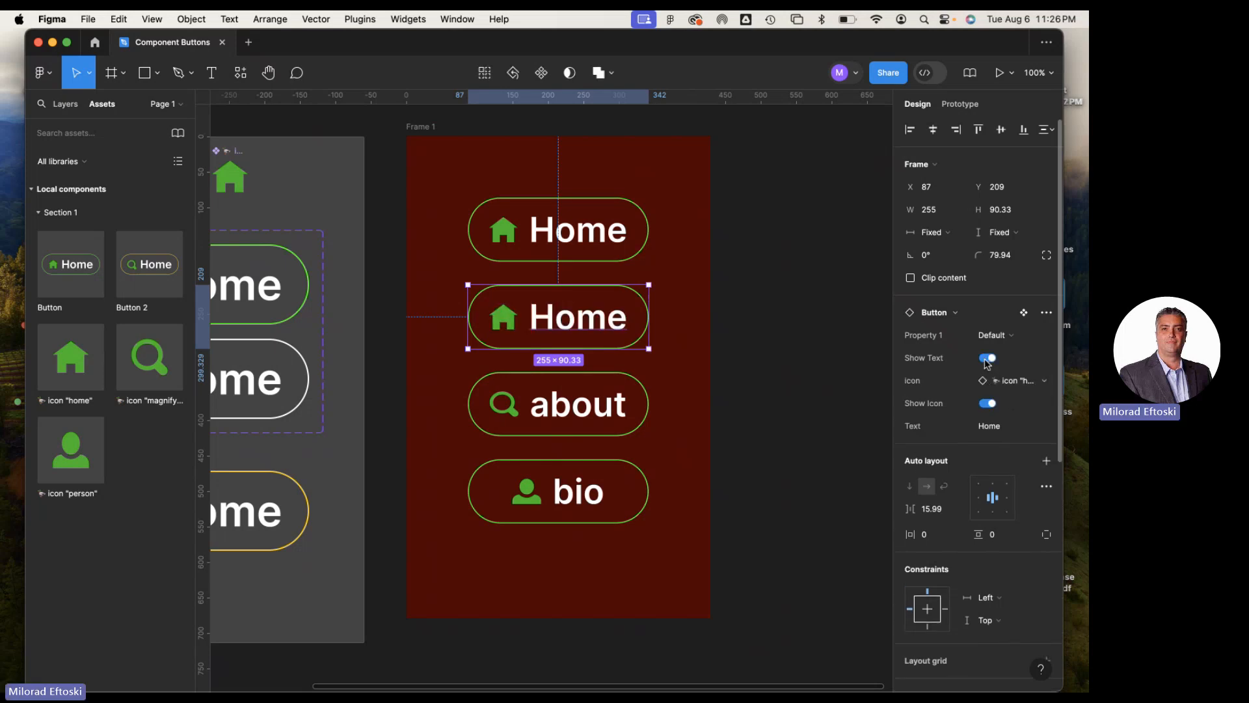
left_click(988, 358)
left_click(988, 358)
left_click(988, 357)
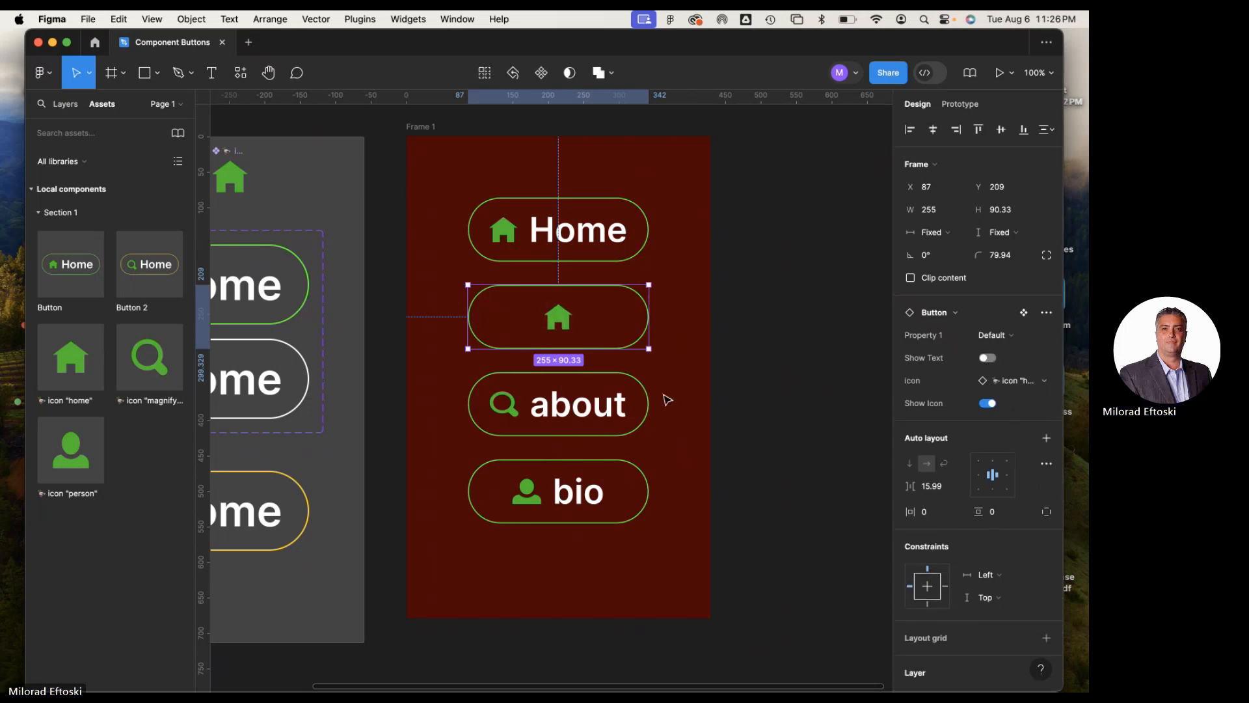
Change the about button's text to button2 and widen that button to 313
left_click(592, 407)
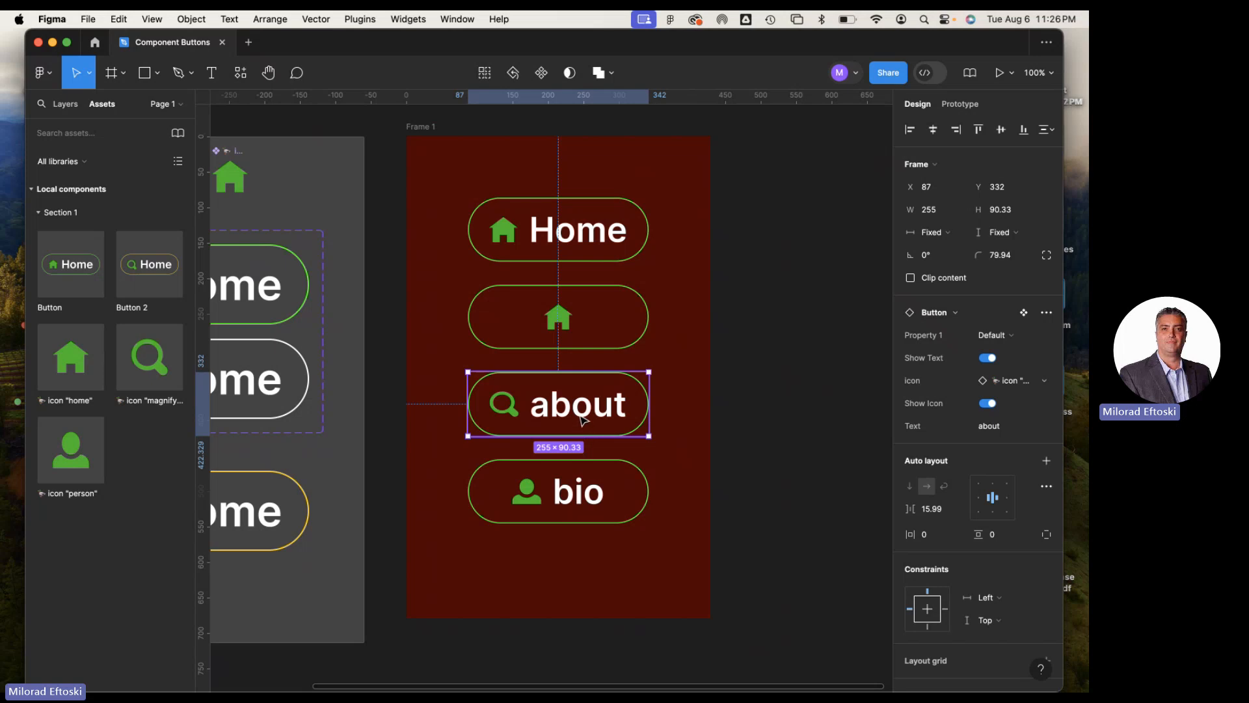
double_click(577, 413)
double_click(572, 406)
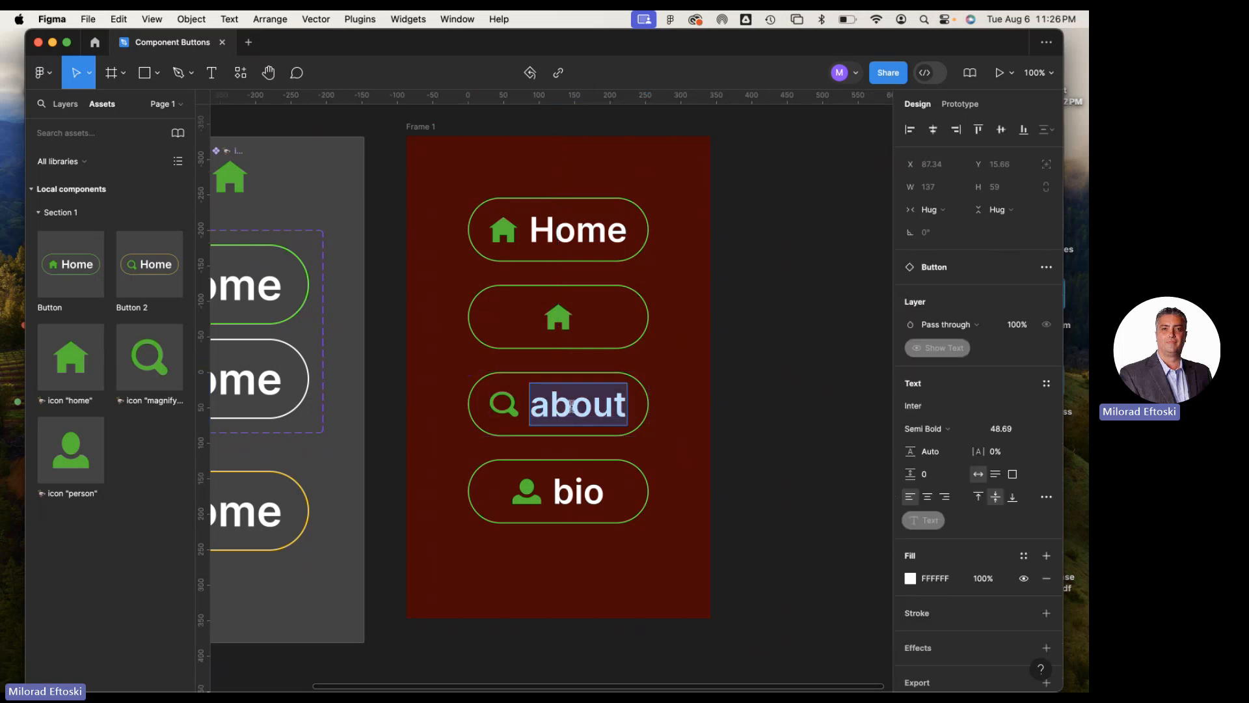
type("button2")
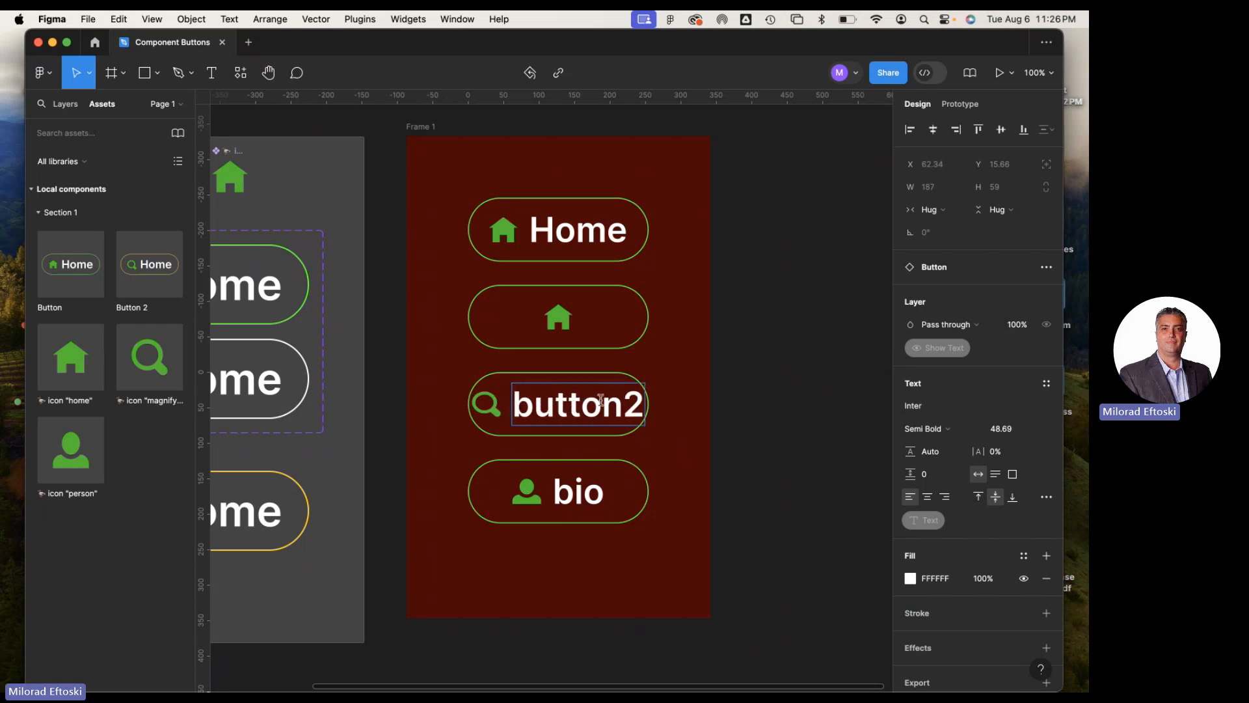
left_click(760, 492)
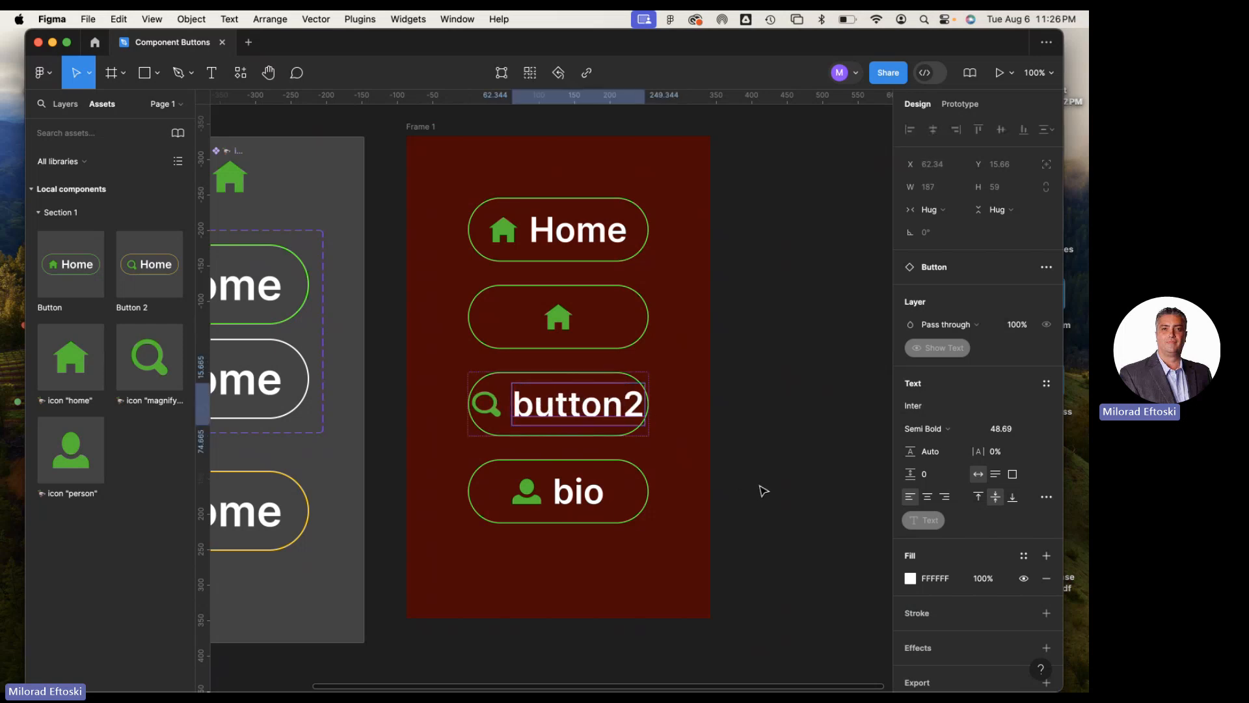
left_click(583, 437)
left_click_drag(649, 417, 690, 419)
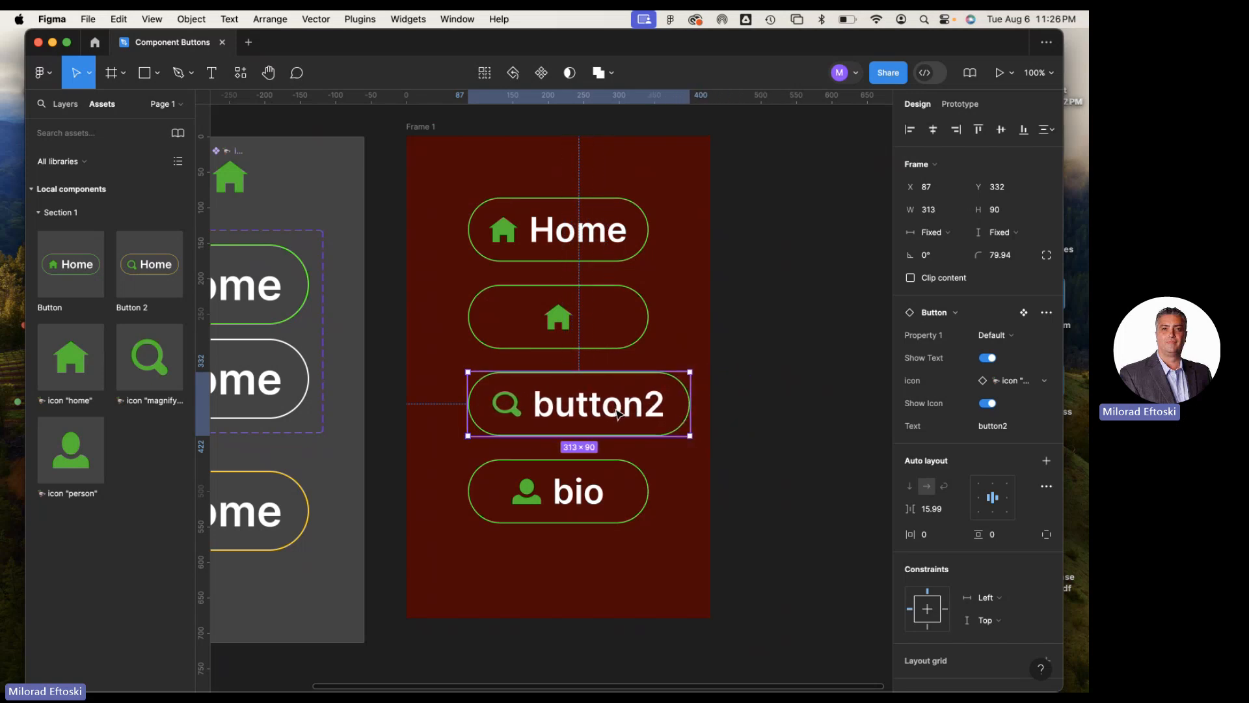
Swap the bio button's icon instance to the magnifying glass and finally to icon "home"
left_click(593, 504)
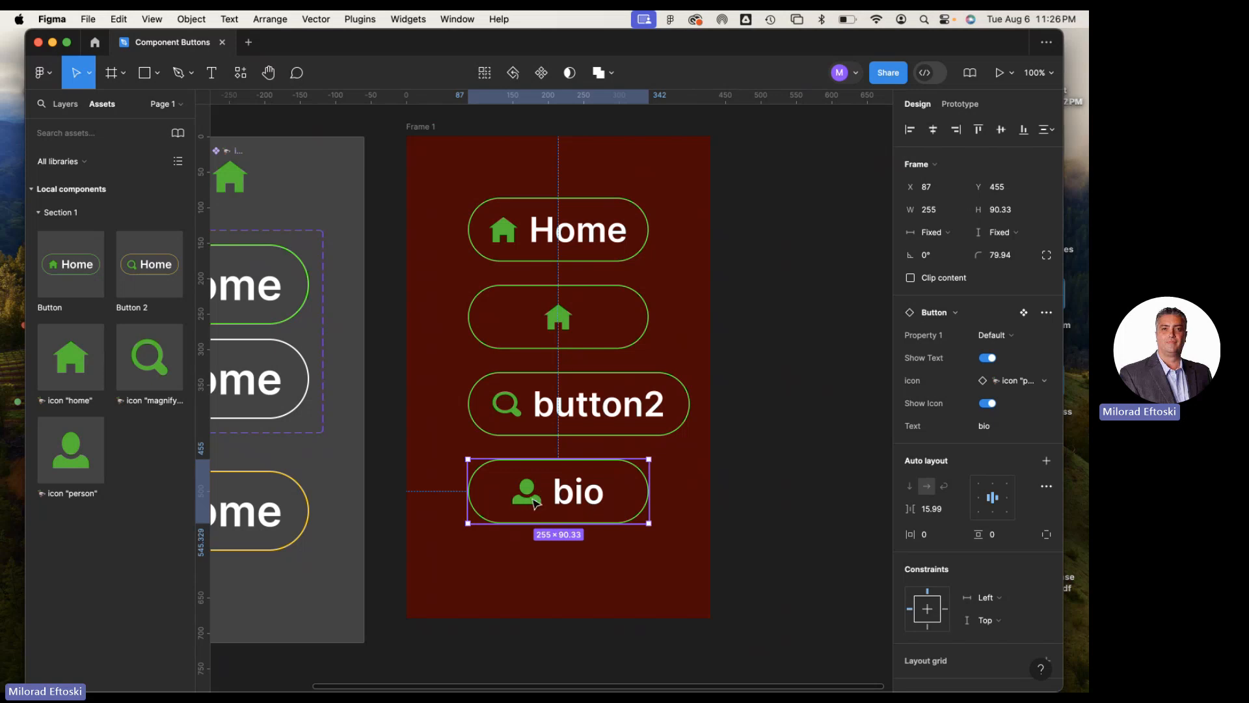
left_click(1043, 382)
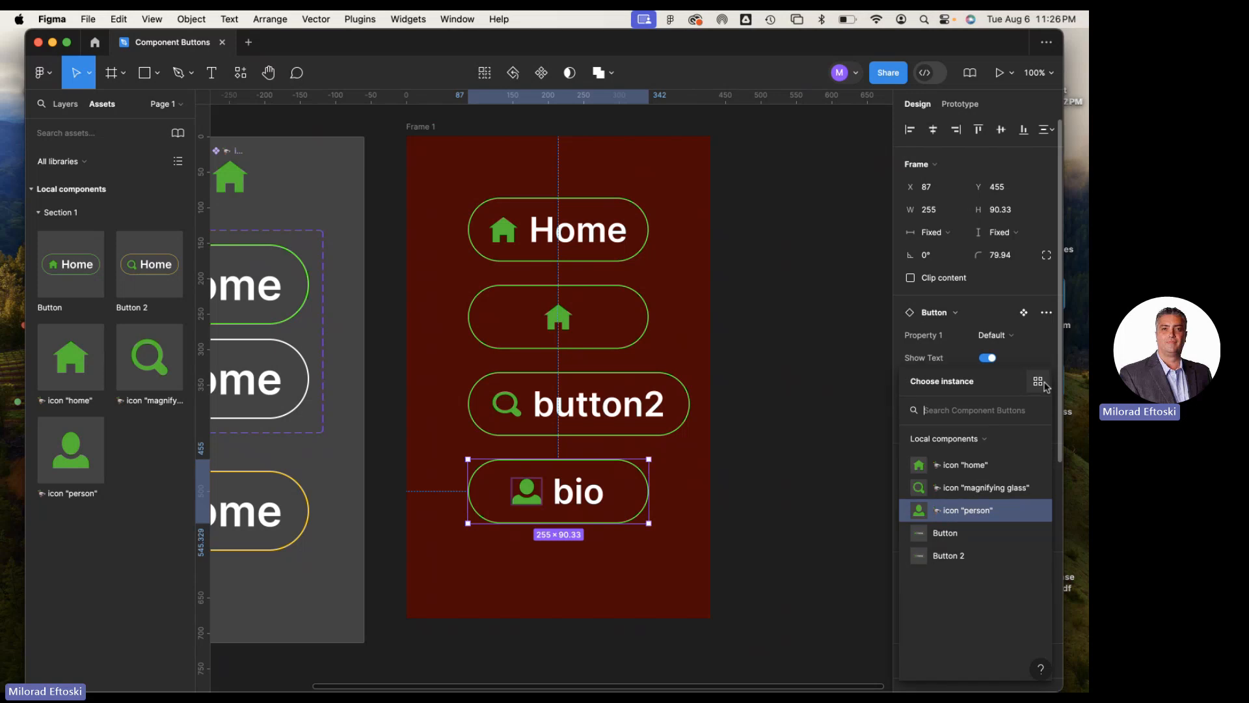
left_click(966, 488)
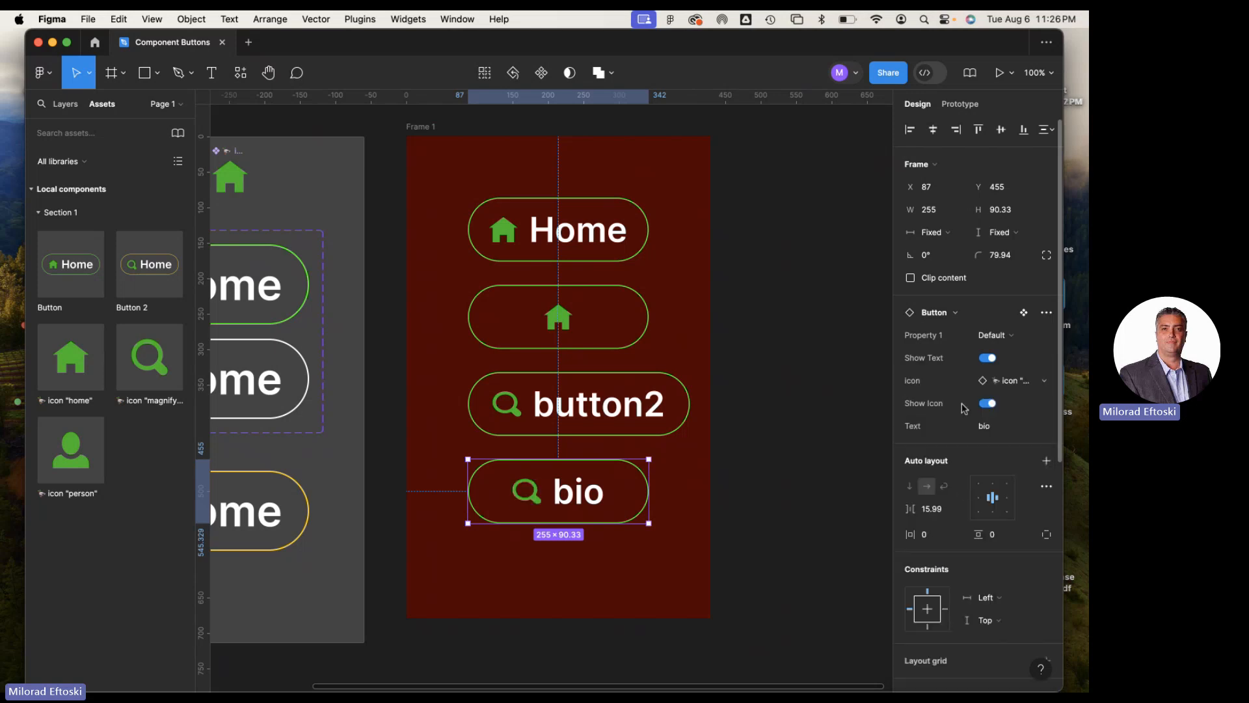
left_click(1020, 383)
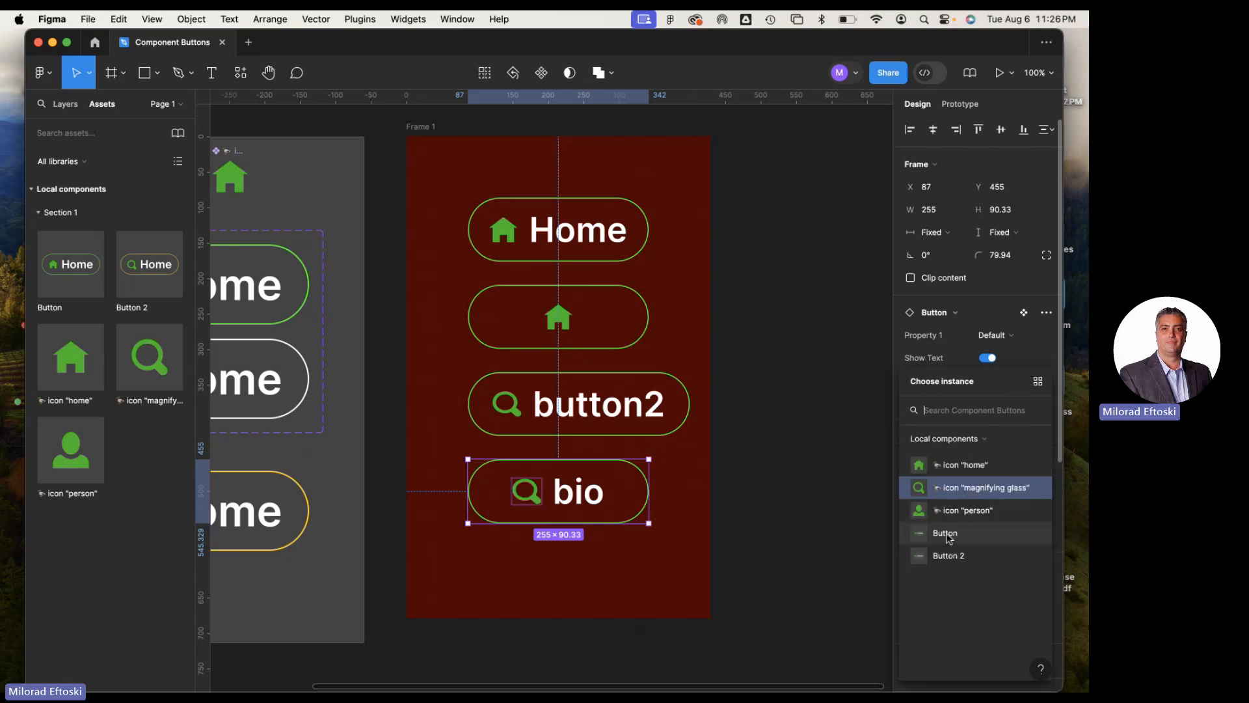
left_click(945, 466)
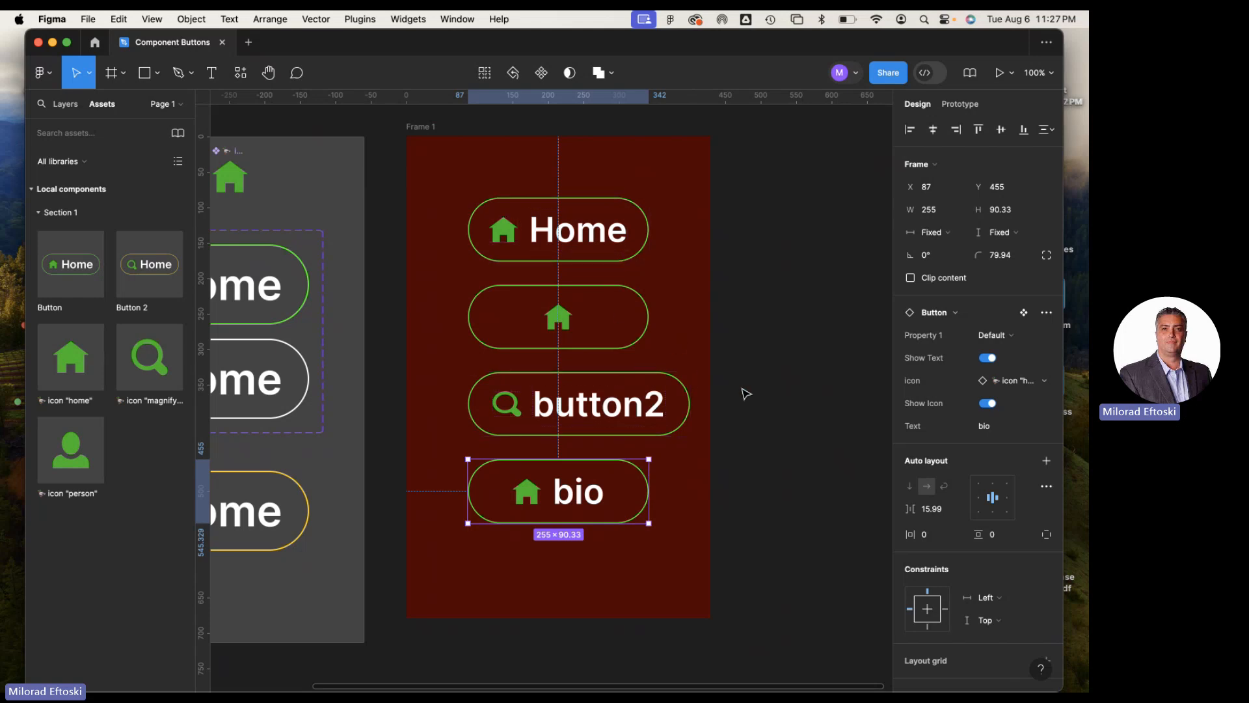
Examine the home and magnifying glass icon main components above the Button set in Section 1
key("super+minus")
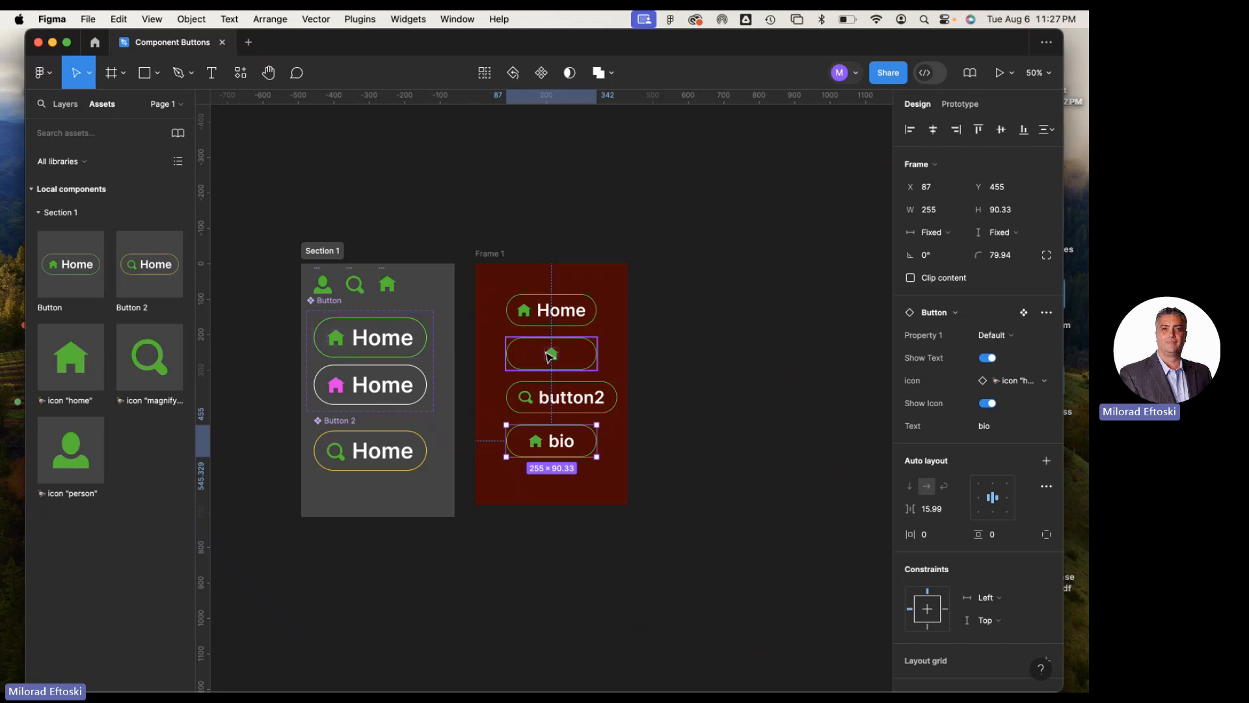
left_click(700, 348)
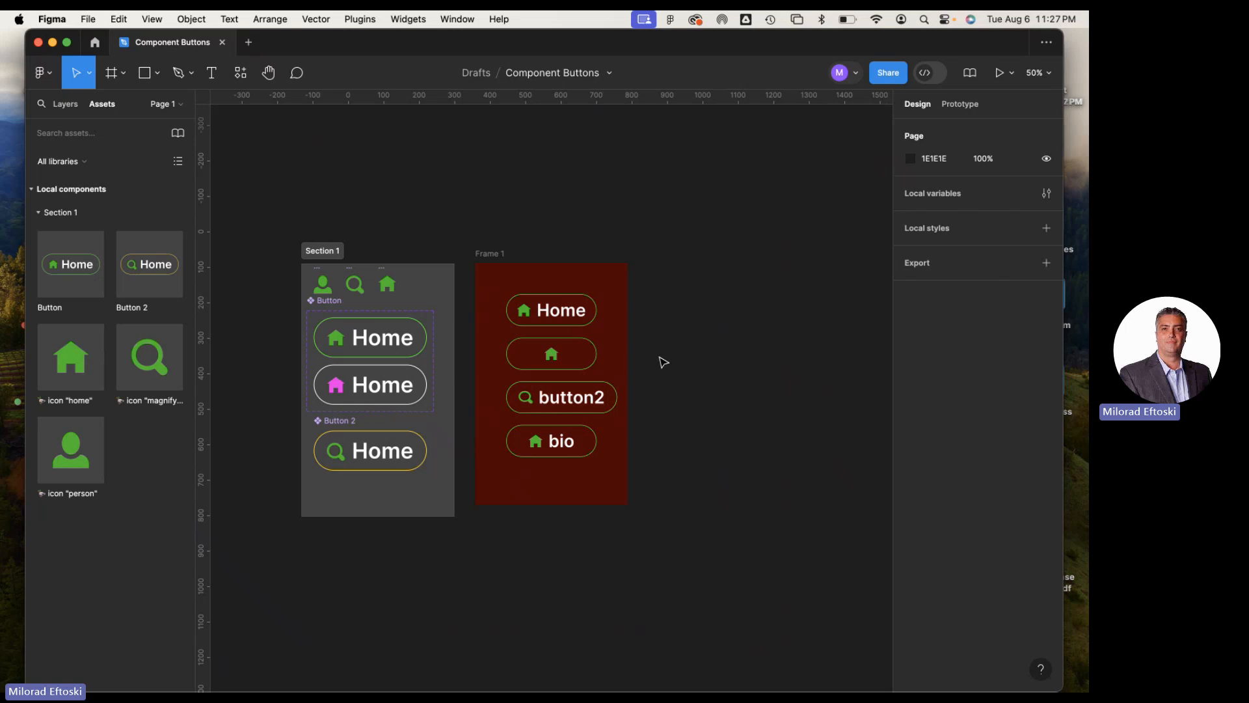
left_click_drag(708, 404, 686, 354)
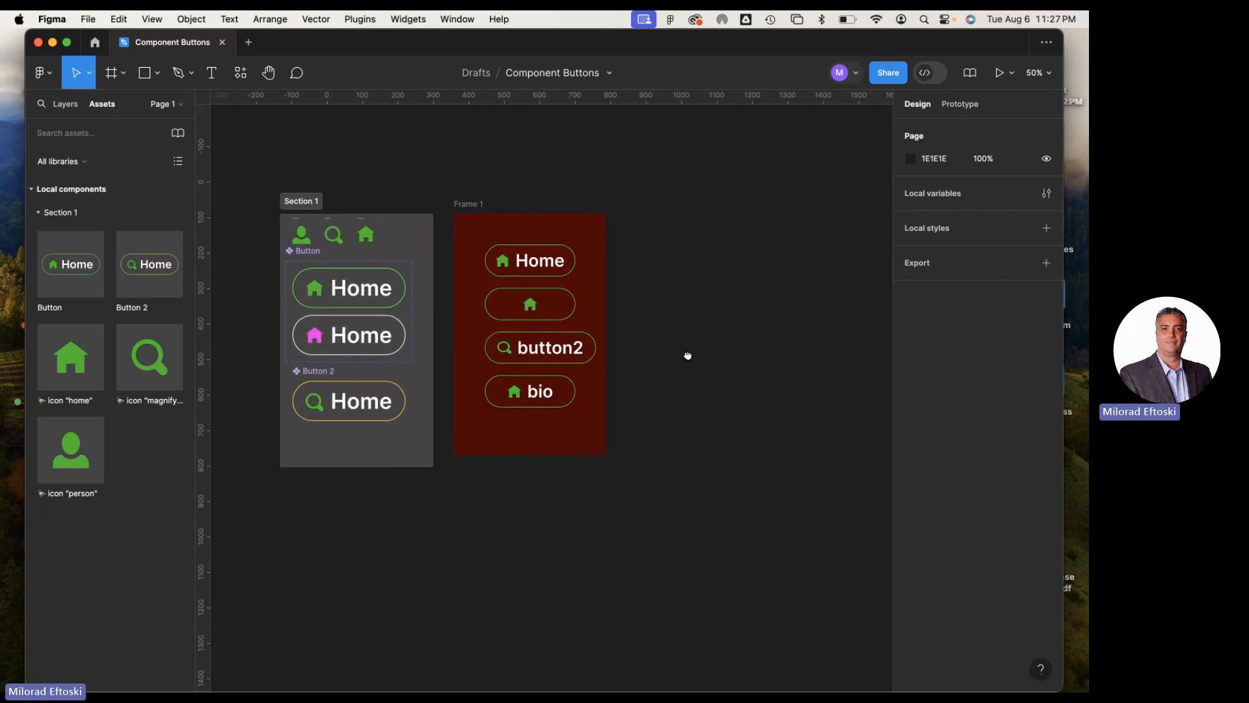
left_click(362, 236)
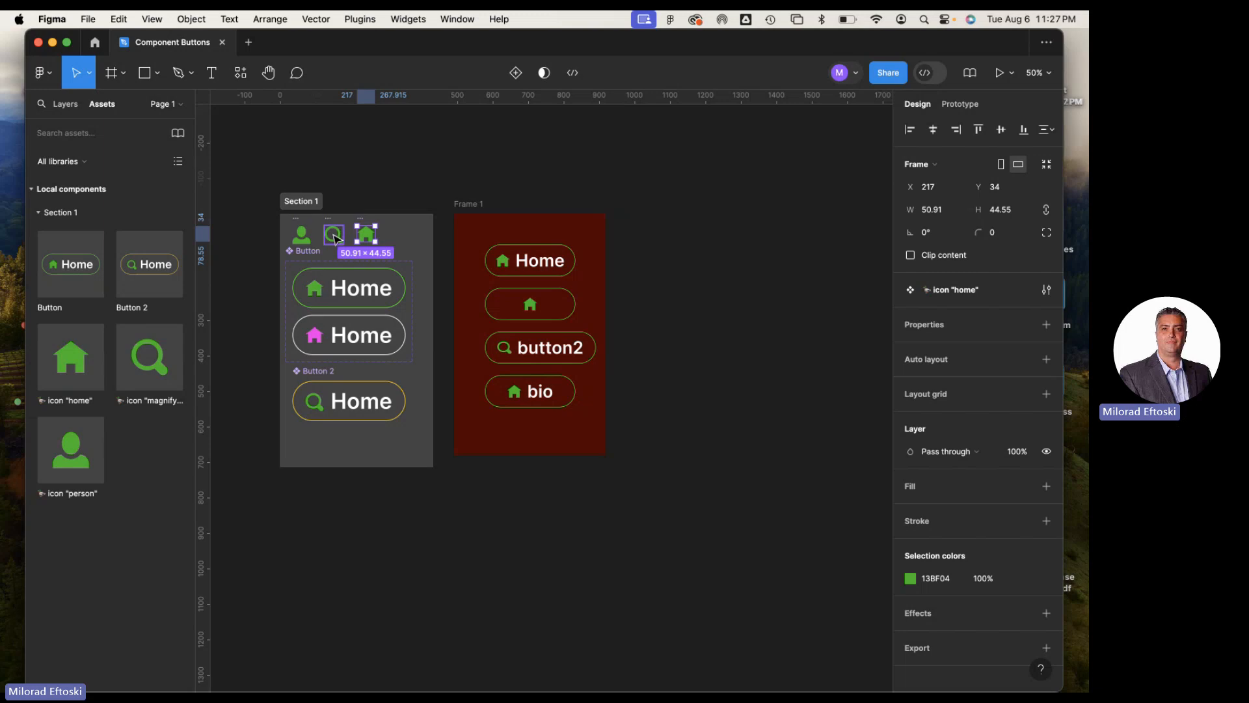
scroll(341, 241, "up", 5)
left_click(339, 250)
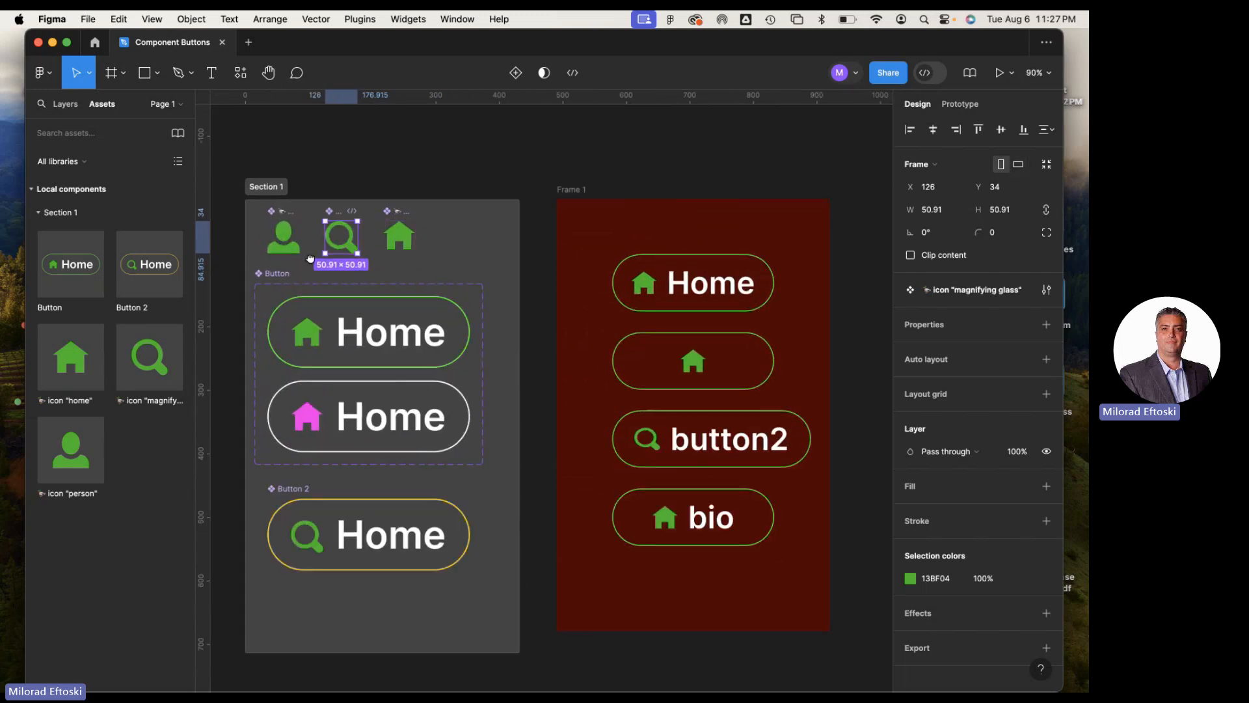
left_click_drag(338, 250, 408, 259)
left_click(353, 250)
left_click(409, 257)
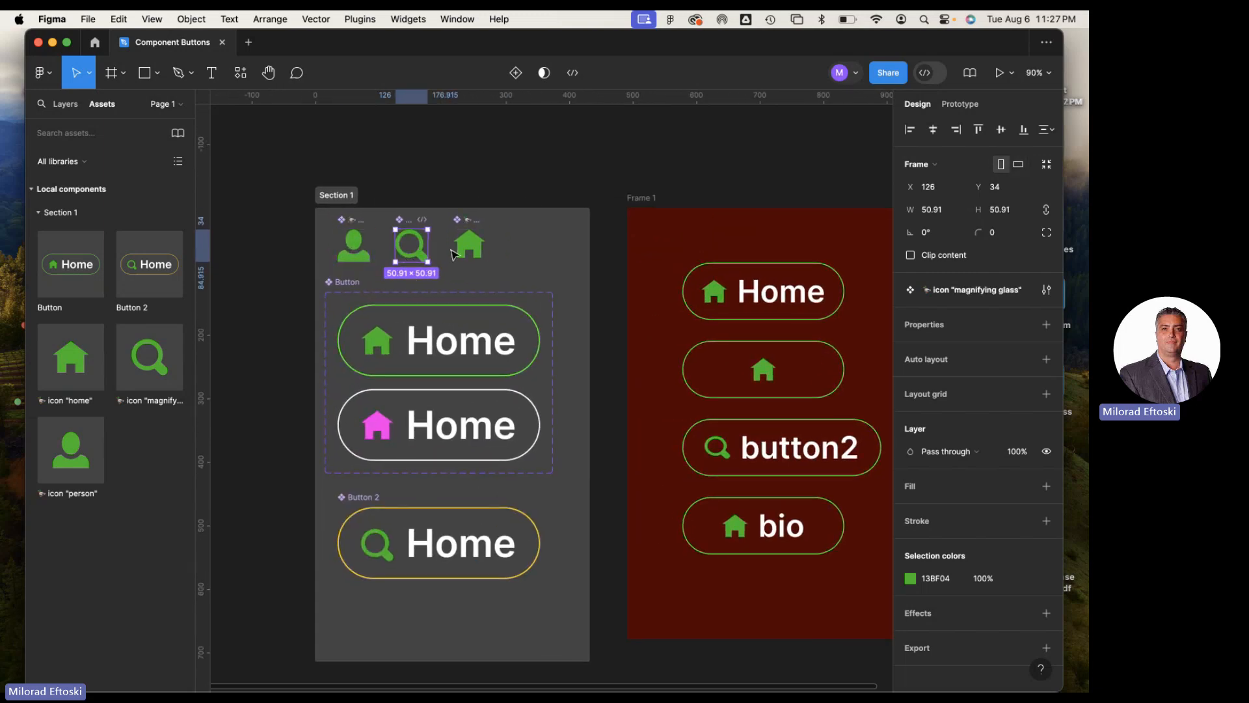
left_click(454, 247)
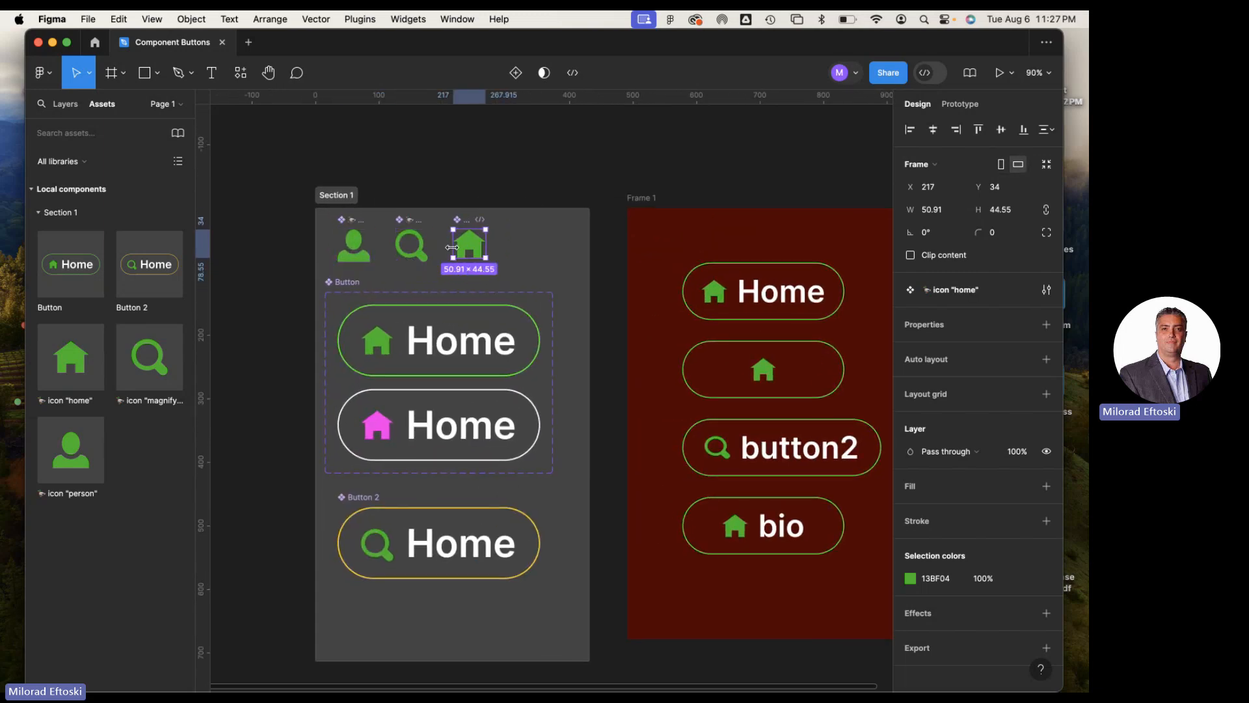
Inspect the Default variant of the Button component, checking which properties are applied to its icon and its Home text
left_click(430, 353)
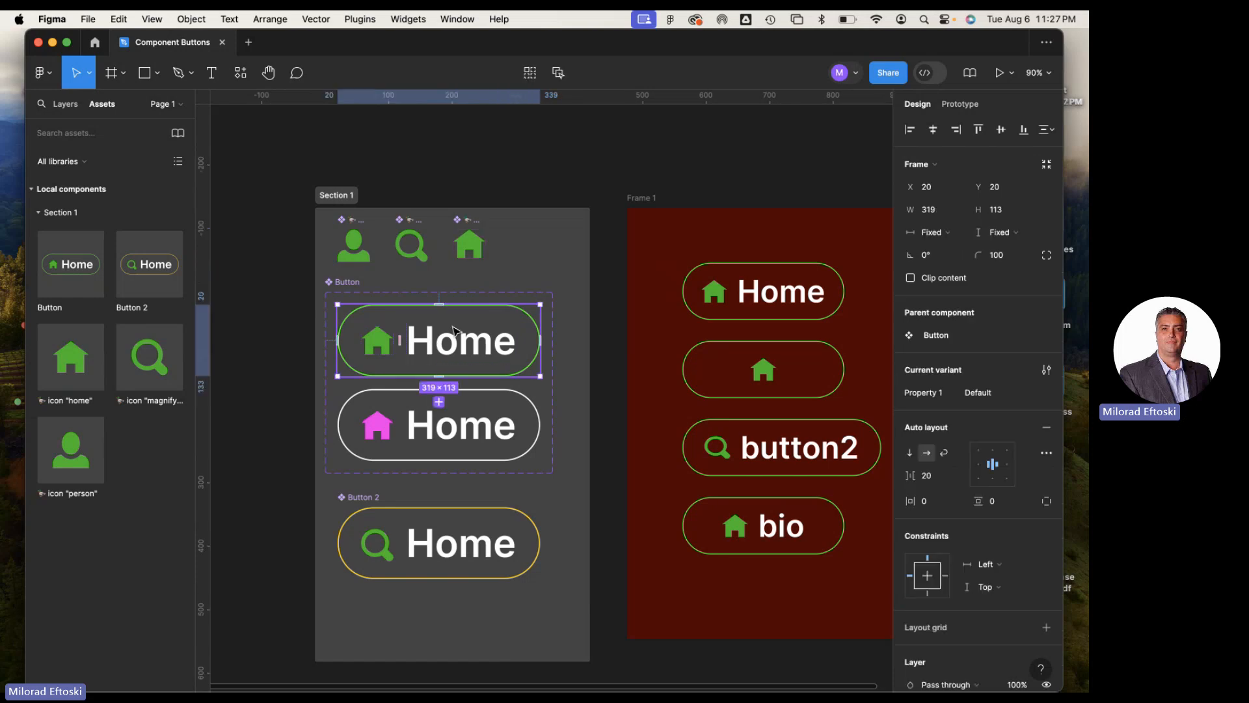
left_click(379, 346)
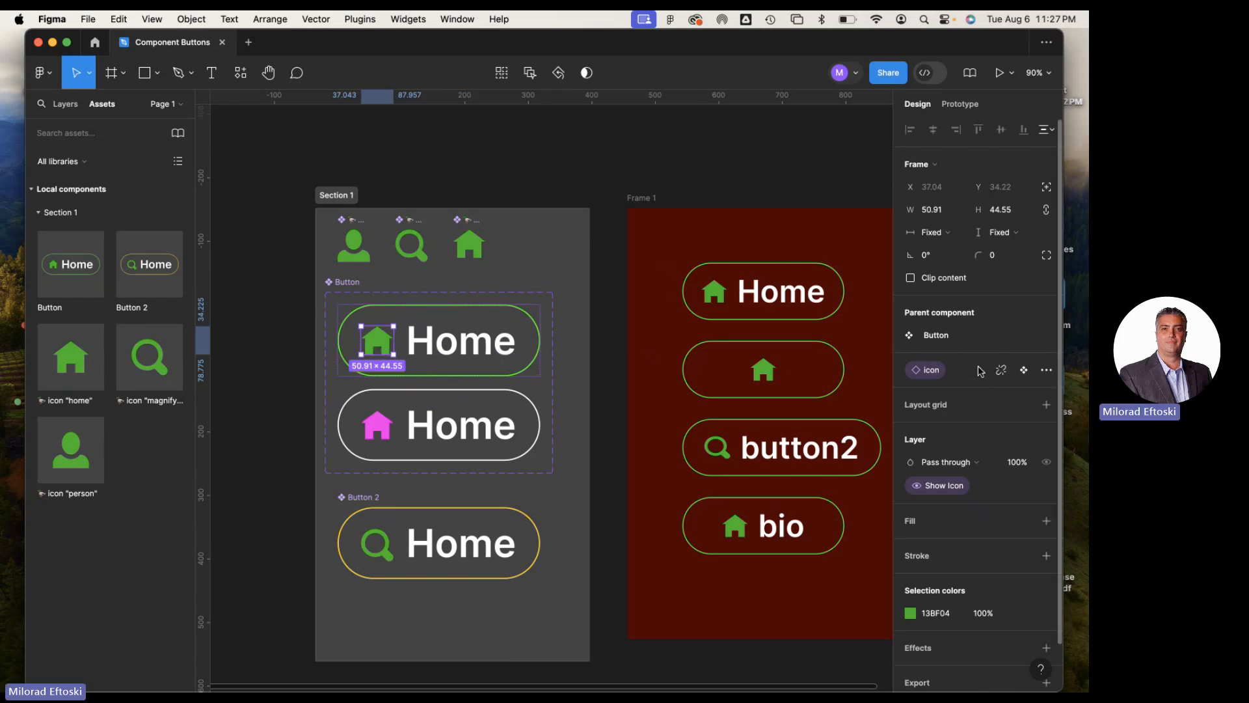
mouse_move(1002, 381)
left_click(476, 355)
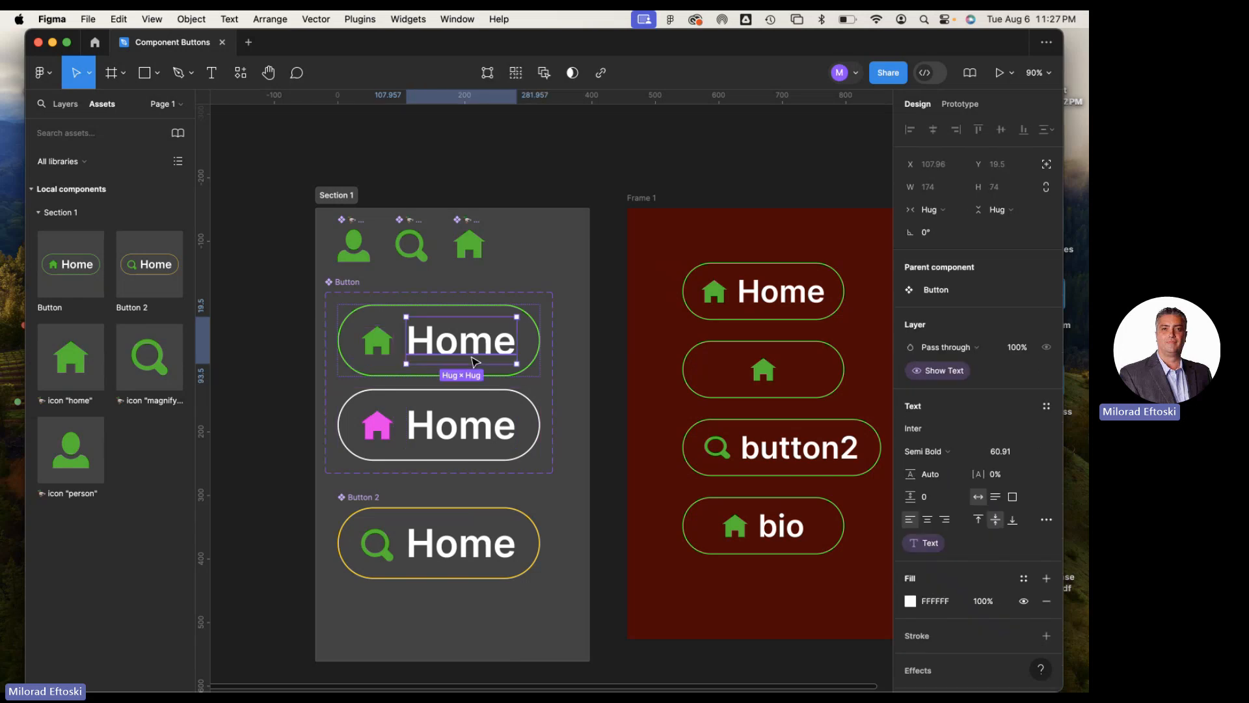
left_click(685, 154)
left_click_drag(727, 169, 700, 154)
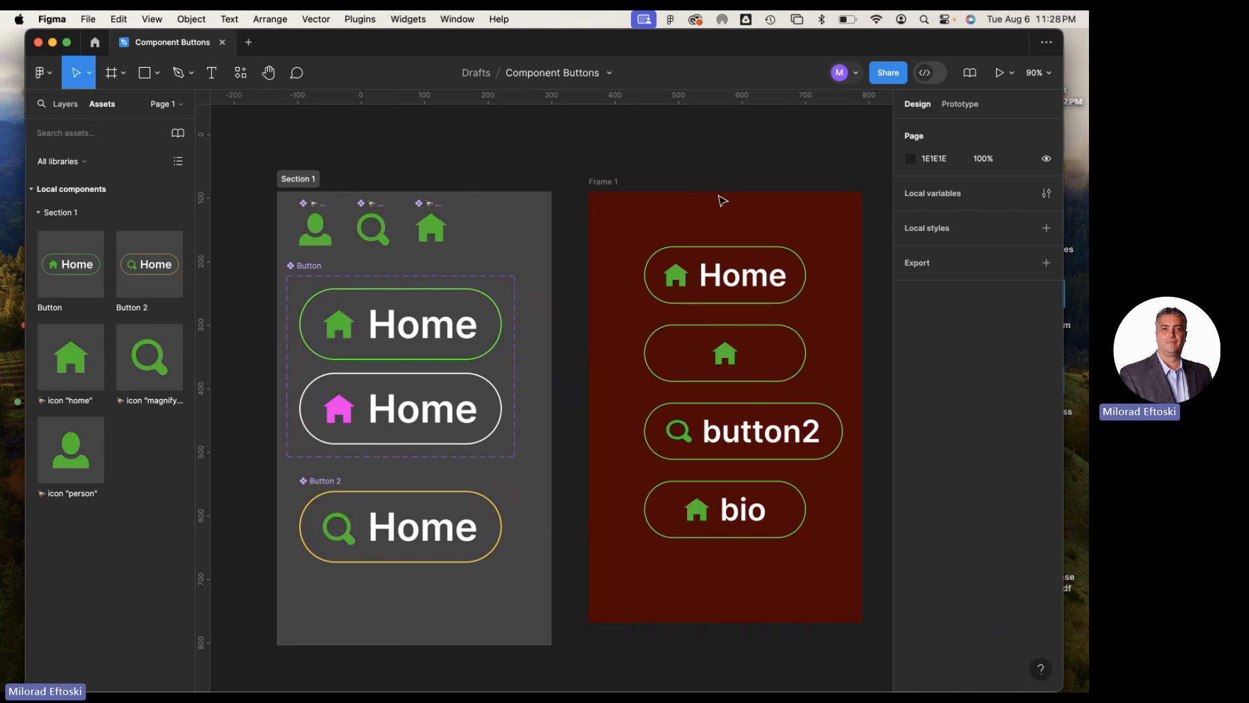
left_click_drag(678, 189, 669, 182)
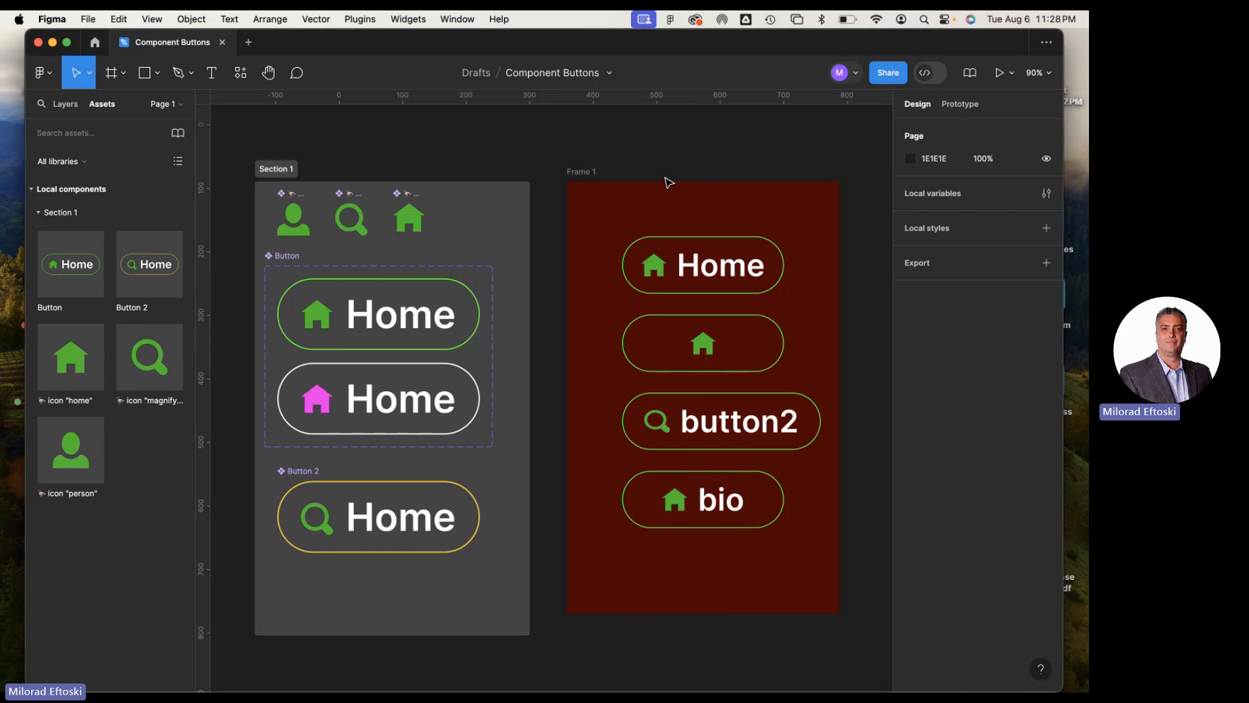
Create a new design file and draw a square of about 52 × 52 near the canvas's upper area
key("super+n")
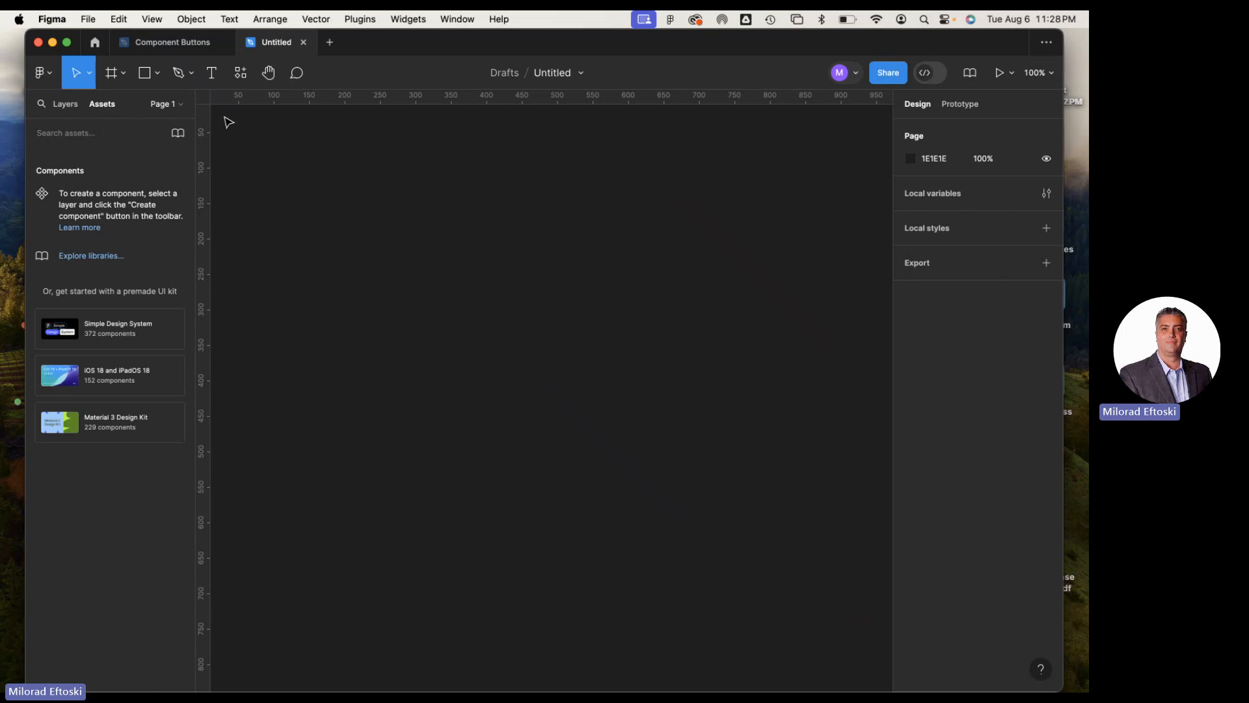
left_click(156, 79)
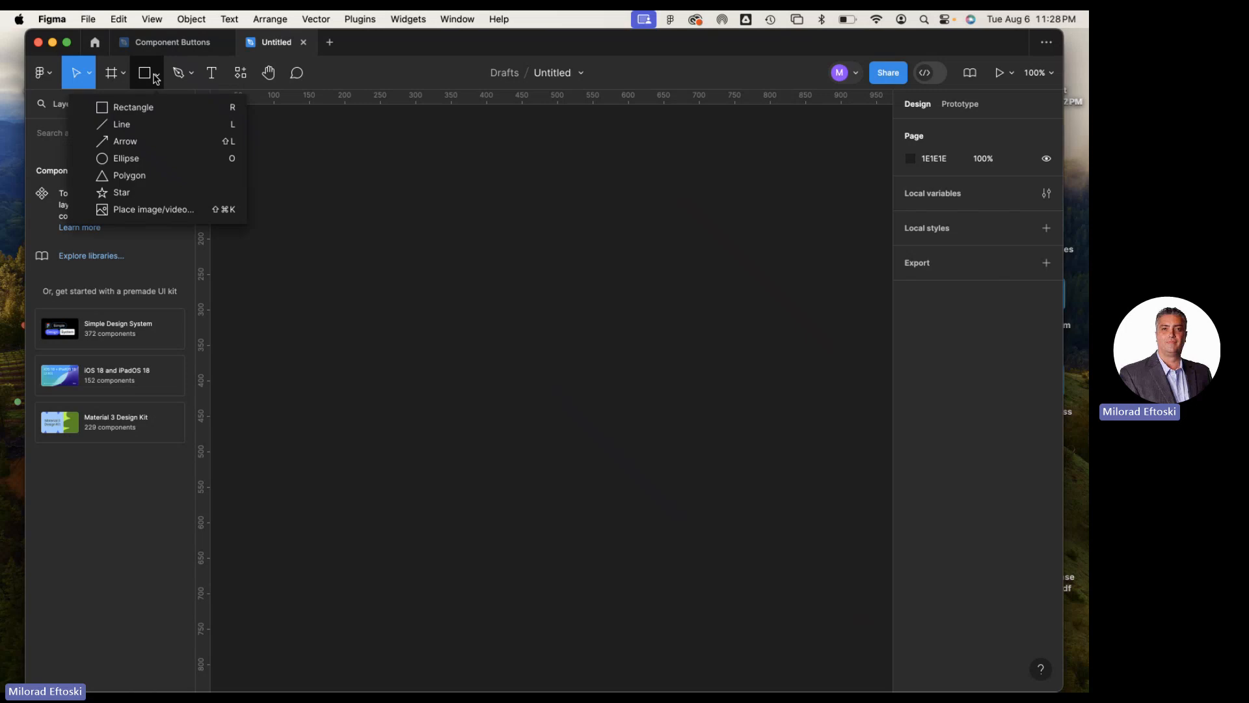
left_click(137, 105)
left_click_drag(301, 174, 339, 211)
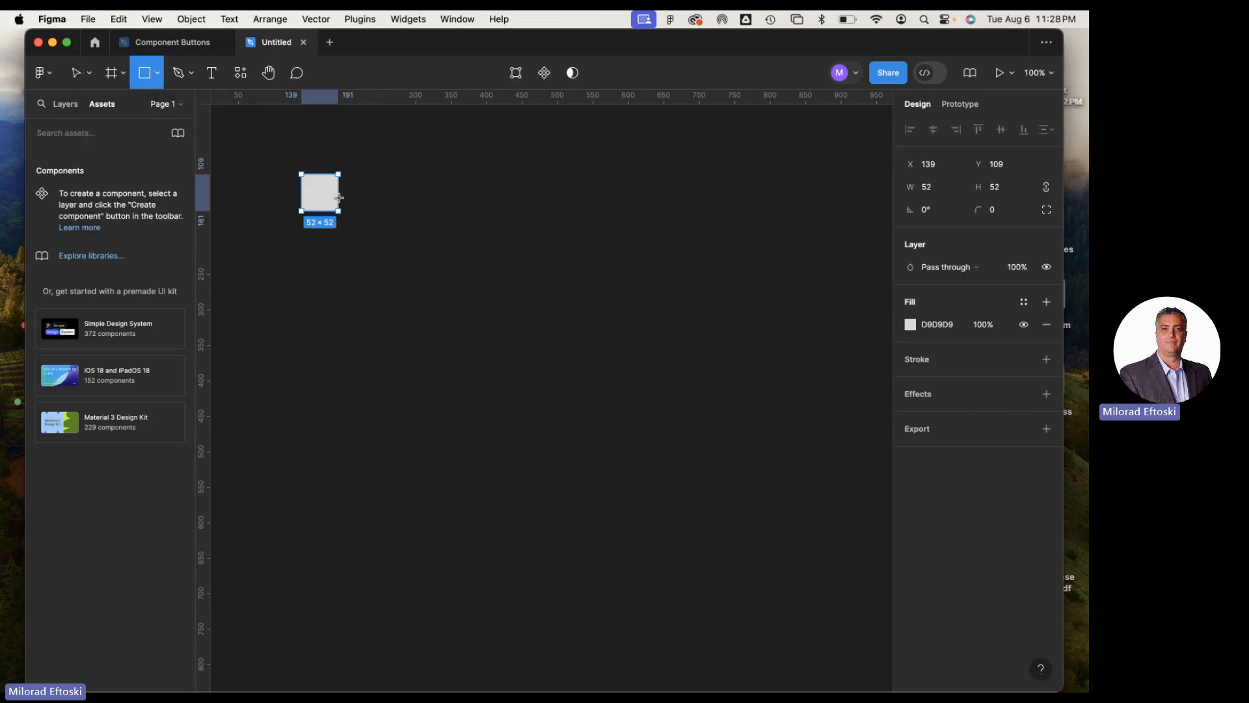
Draw a triangle of about 72 × 72 beside the square with the Polygon tool
left_click(156, 79)
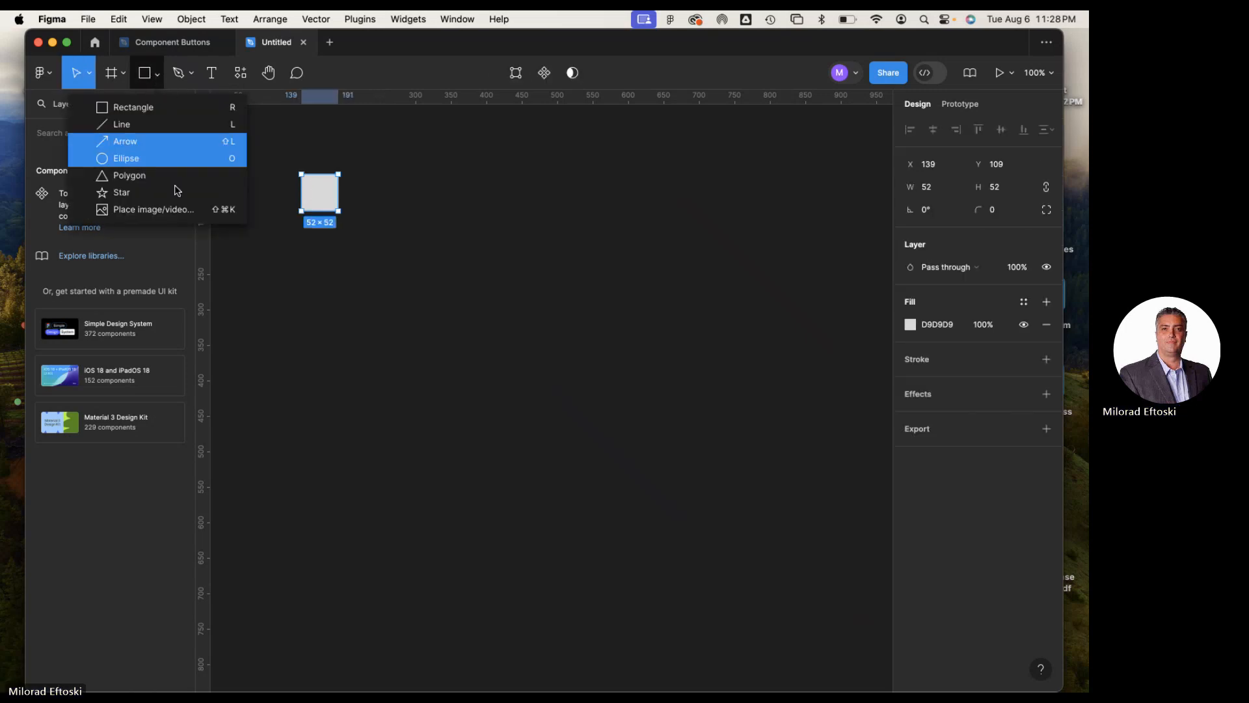
left_click(136, 175)
mouse_move(365, 175)
left_mouse_down()
mouse_move(417, 217)
mouse_move(391, 207)
left_mouse_up()
left_click(486, 247)
left_click(438, 229)
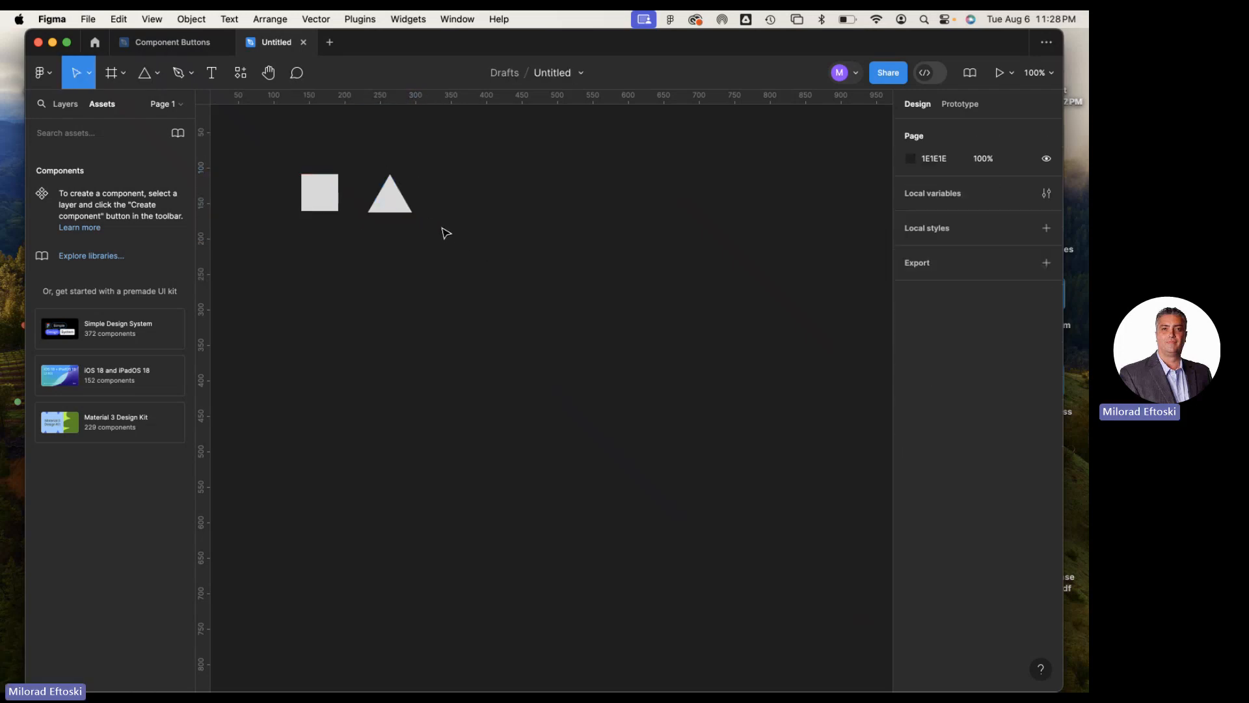
Change the triangle's fill to red FF3D3D
left_click(400, 208)
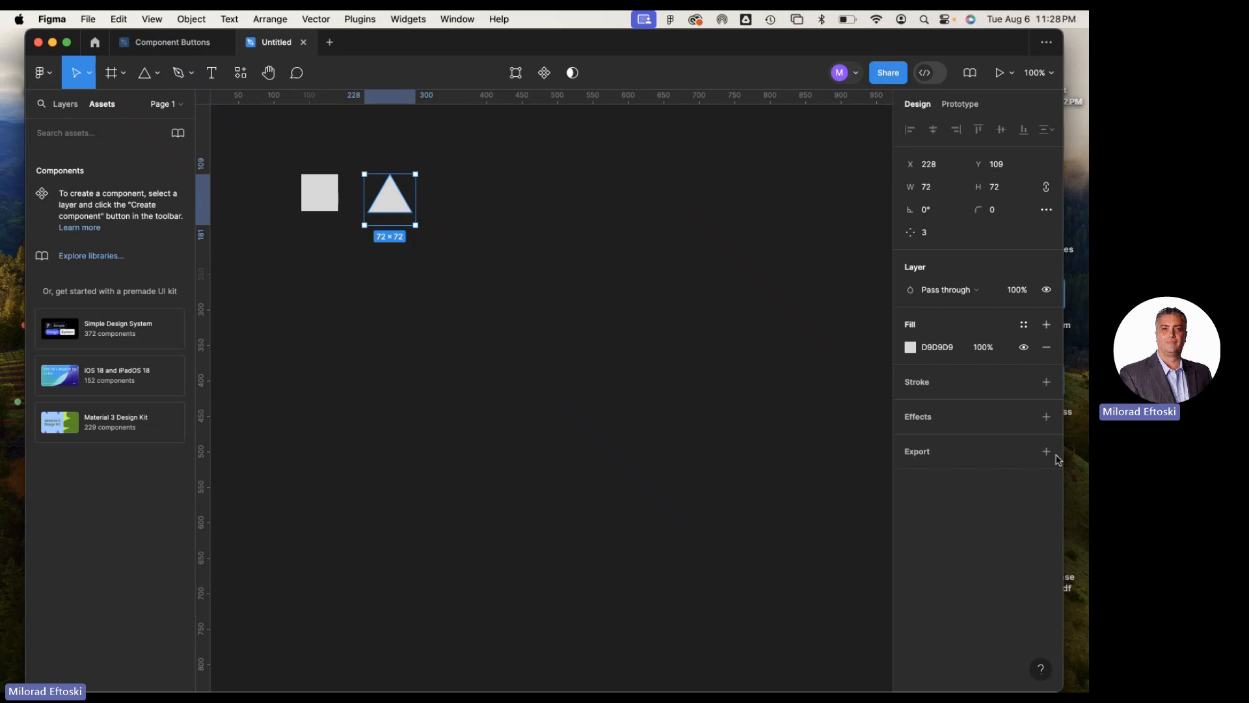
left_click(911, 348)
left_click_drag(834, 360, 838, 330)
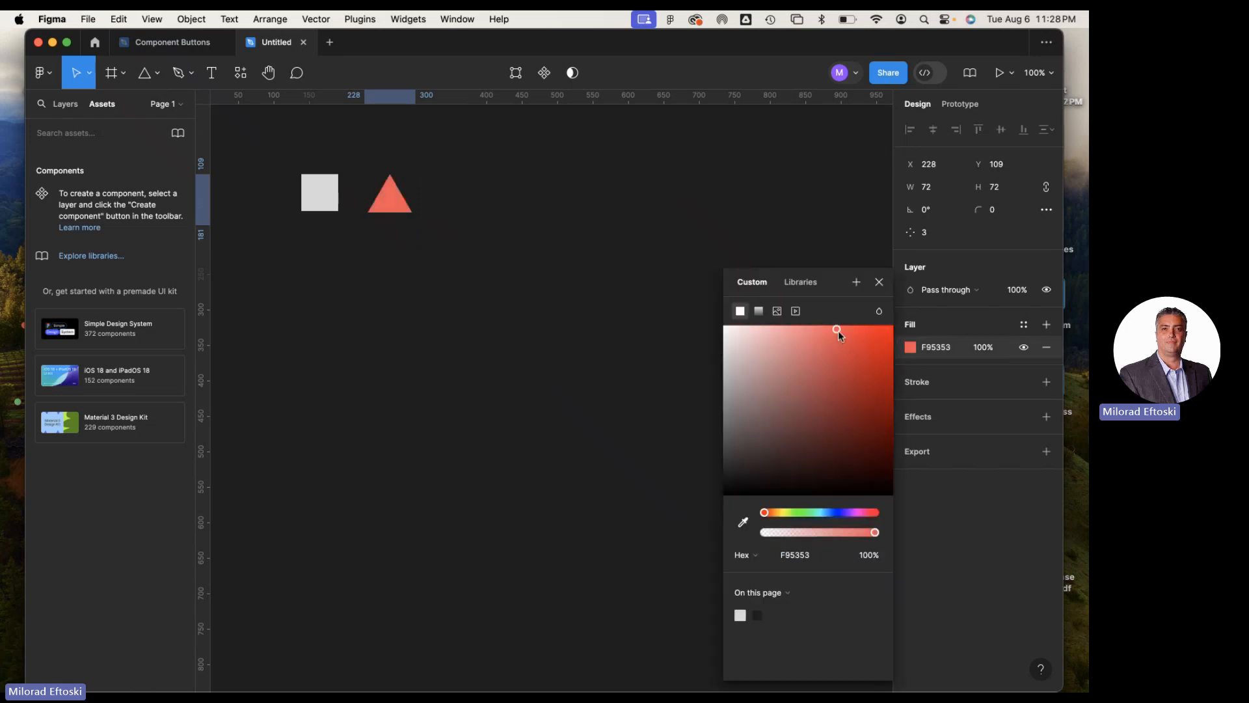
left_click(394, 165)
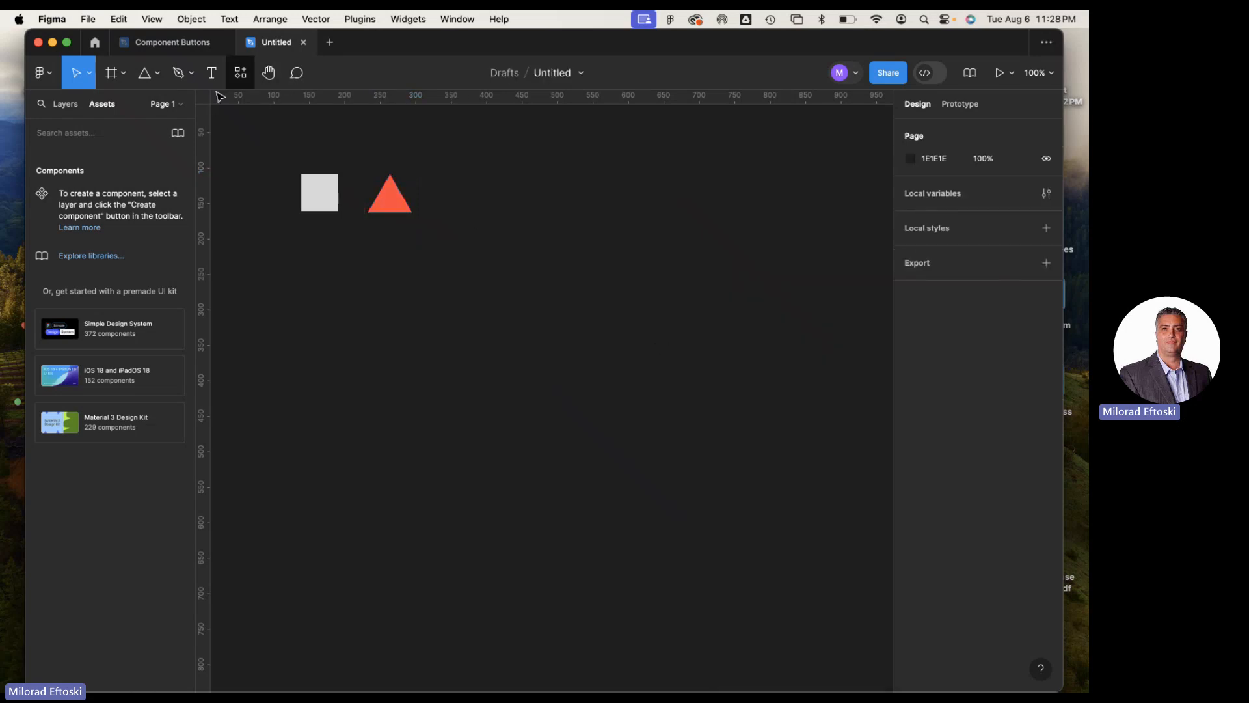
Try to insert the person icon from the Open Iconic Icon Set plugin, and close the plugin
left_click(240, 73)
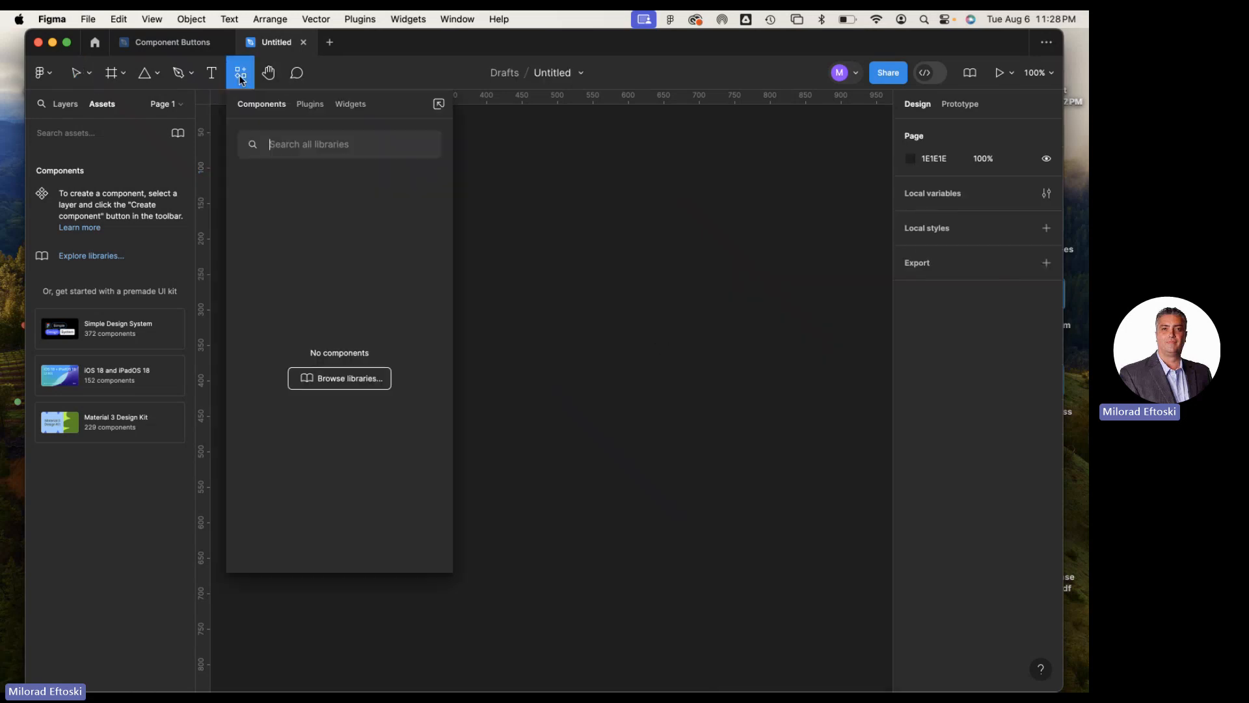
left_click(311, 105)
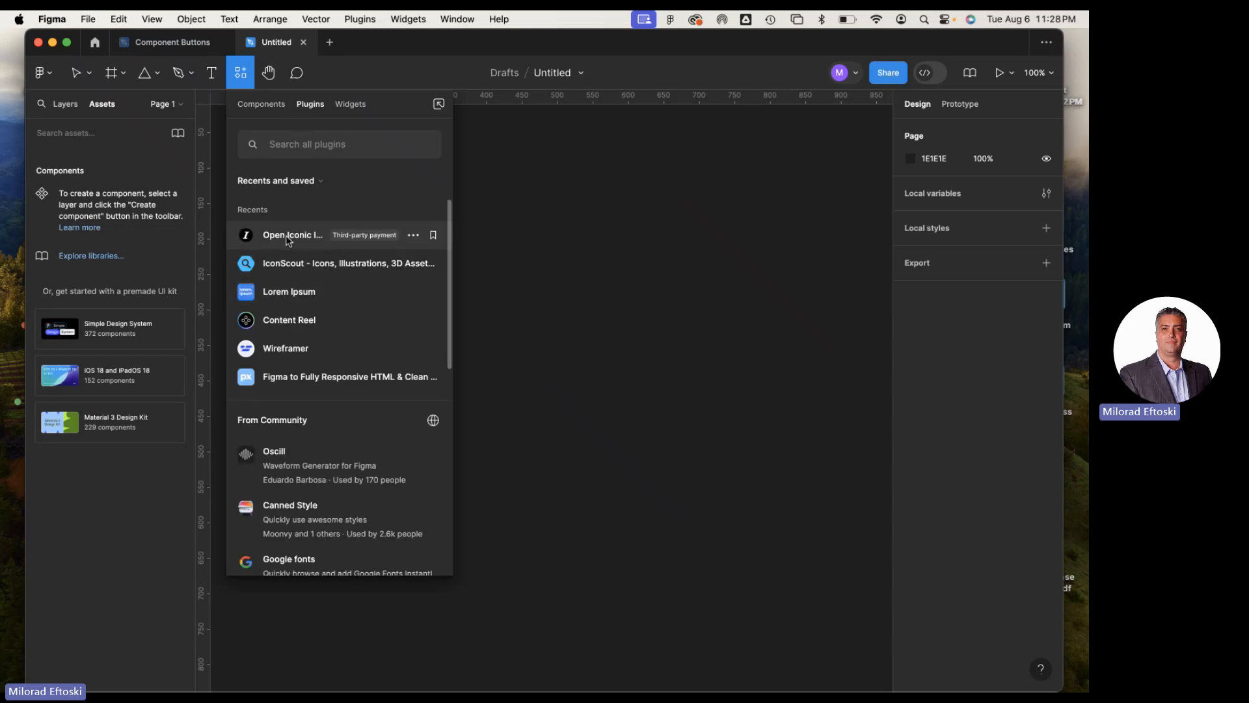
key("Escape")
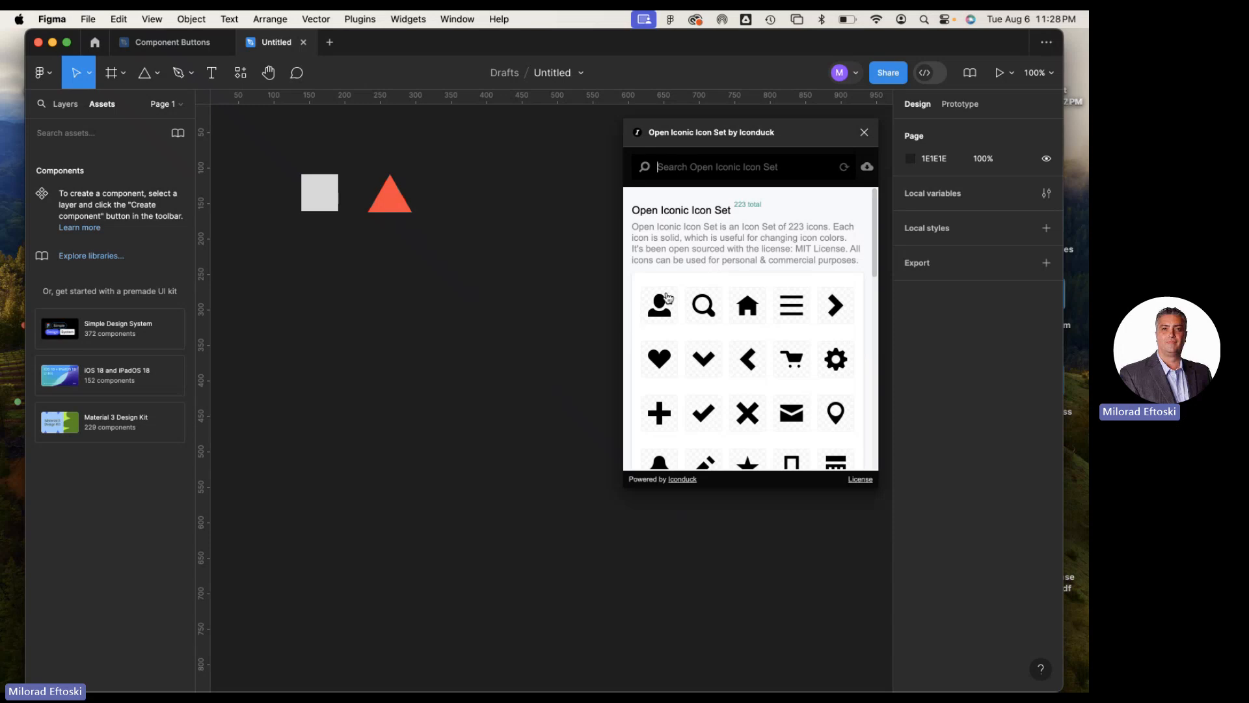
left_click_drag(662, 315, 452, 332)
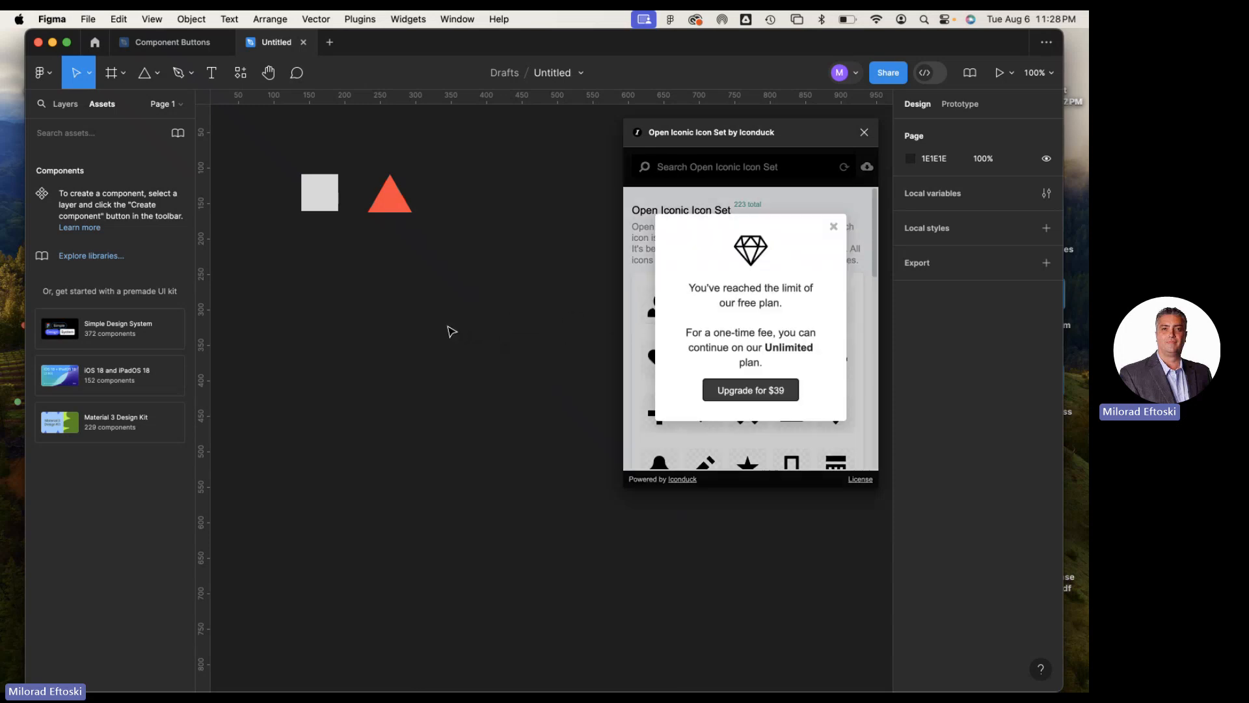
left_click(834, 226)
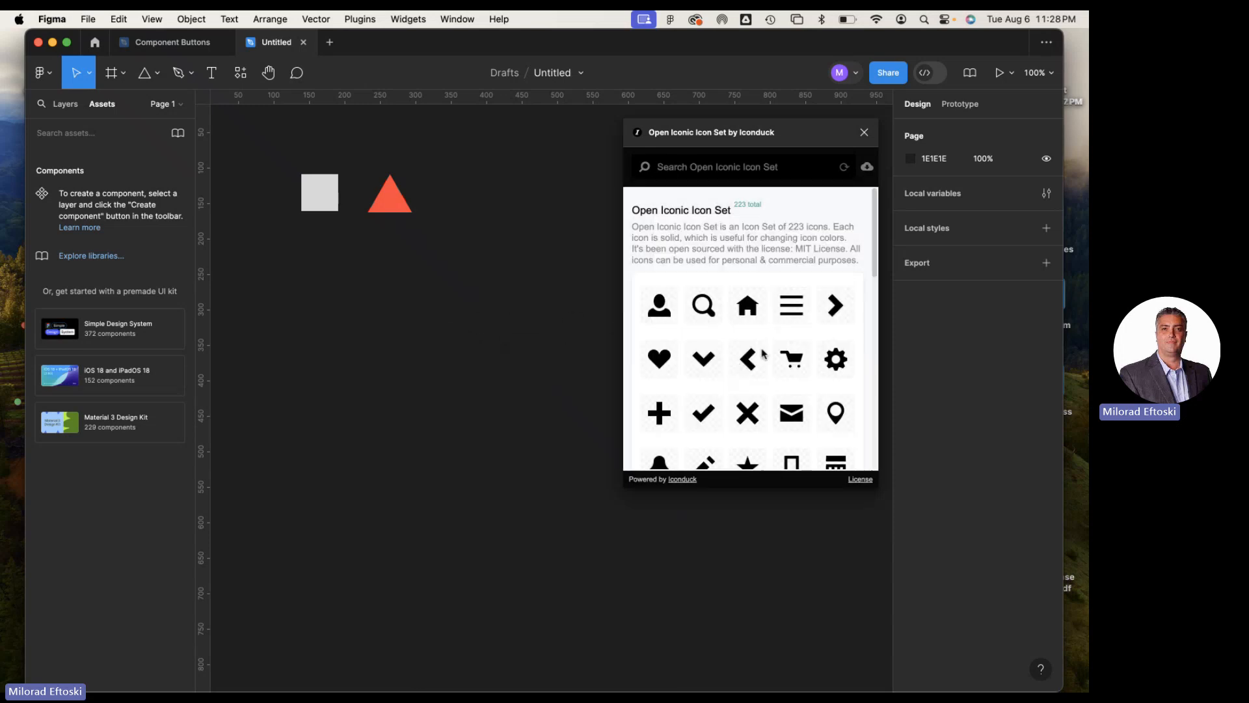
left_click(865, 133)
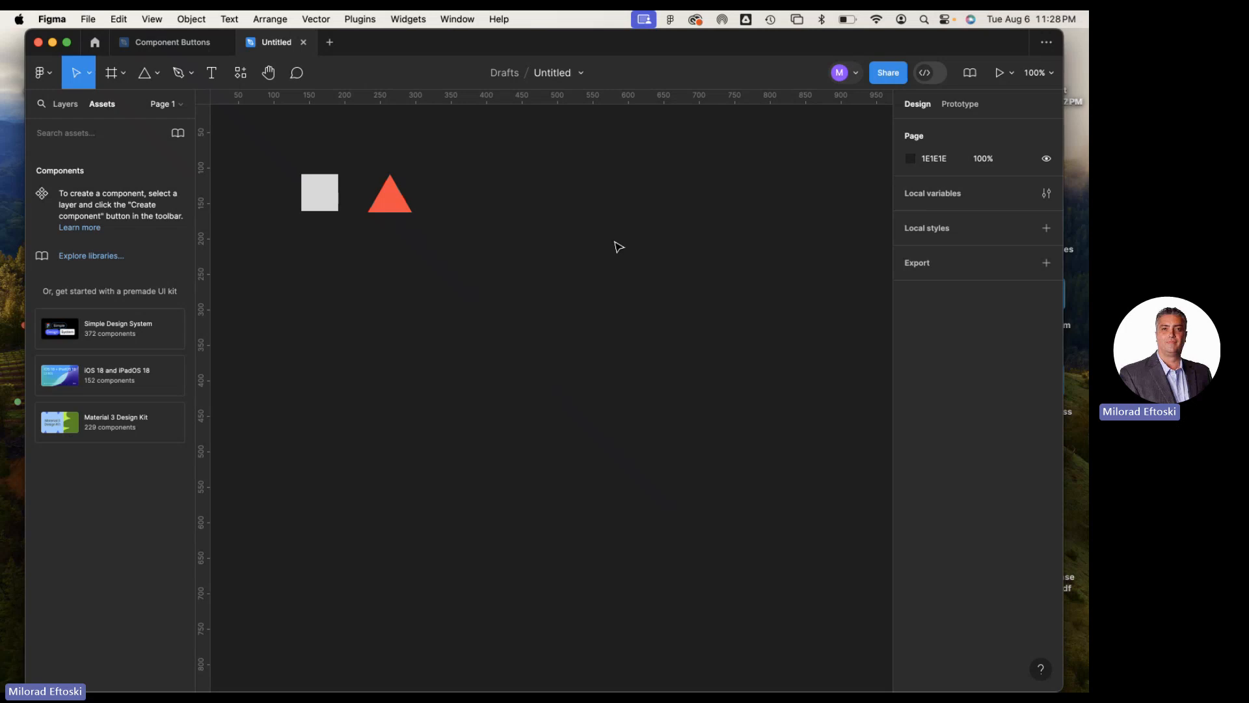
Move the triangle to about X 222 and the square to about X 141, keeping both at Y 109
left_click(395, 203)
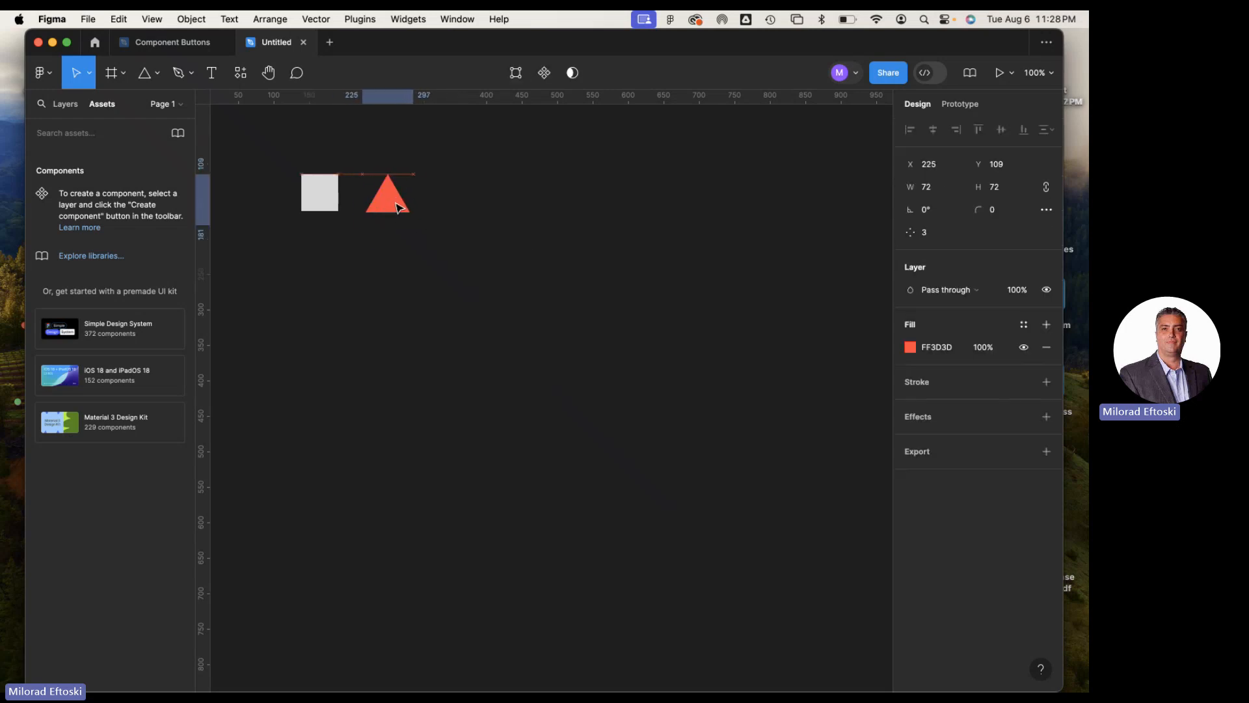
left_click(481, 229)
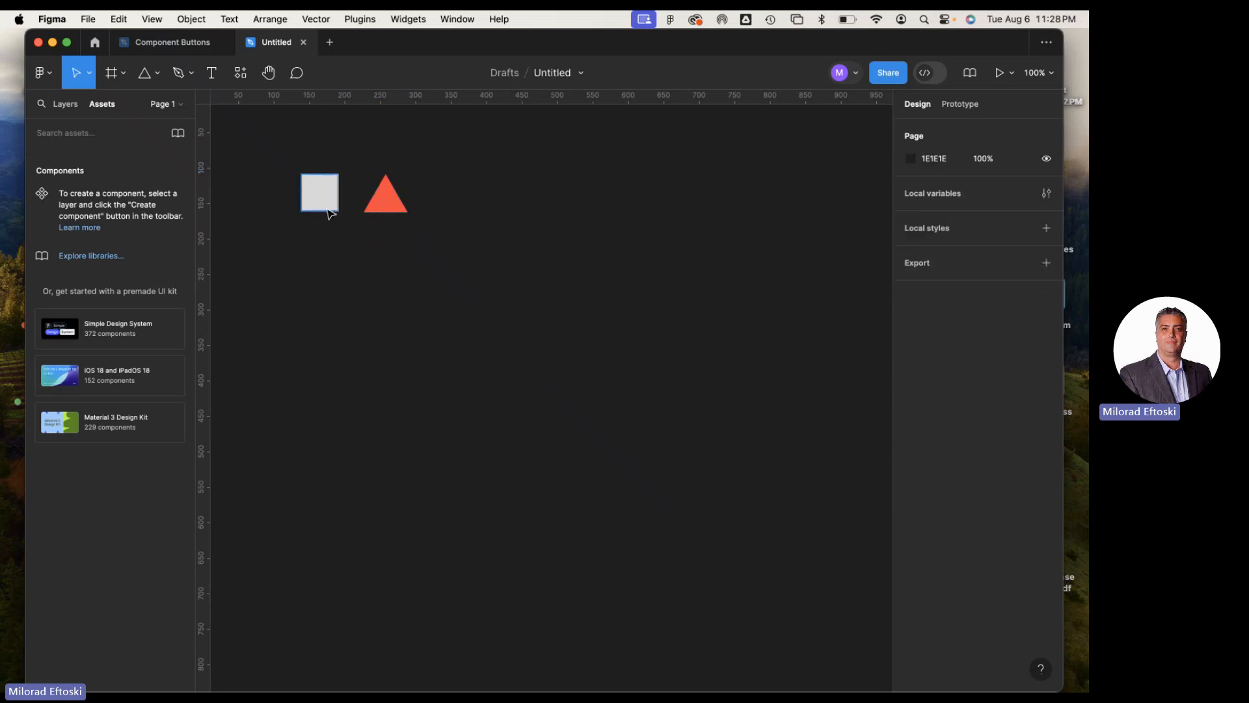
left_click_drag(327, 209, 328, 213)
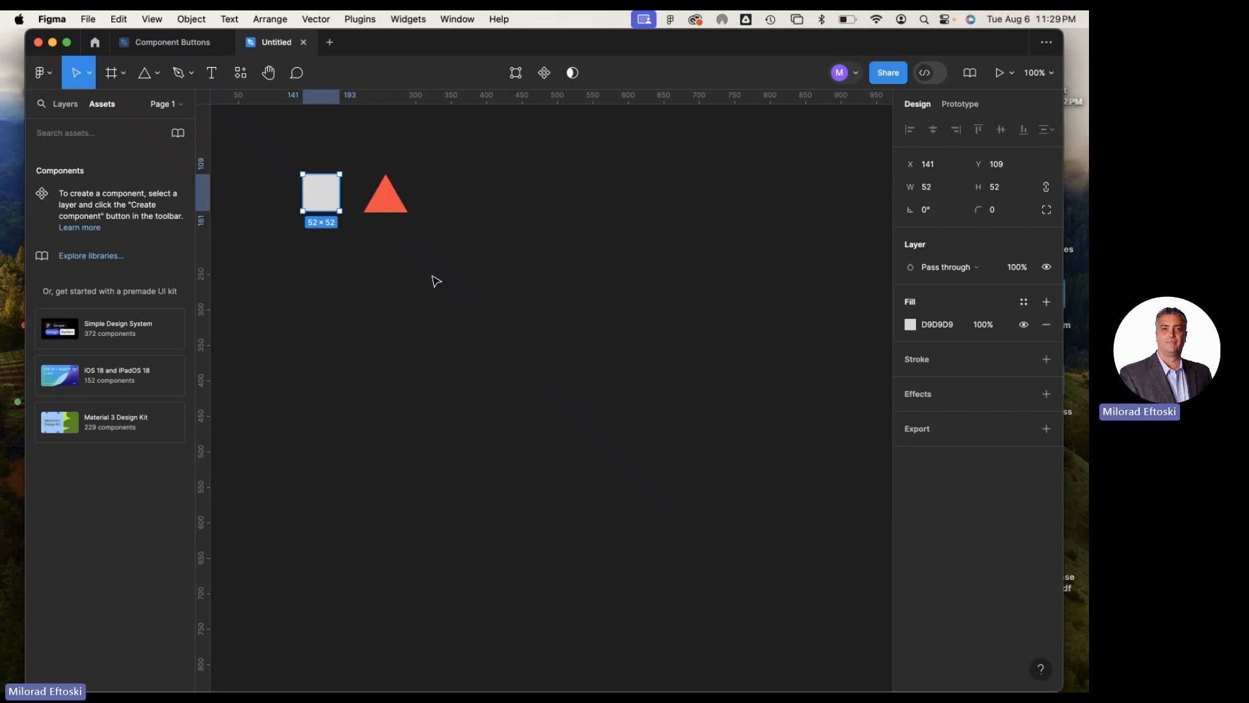
left_click(501, 222)
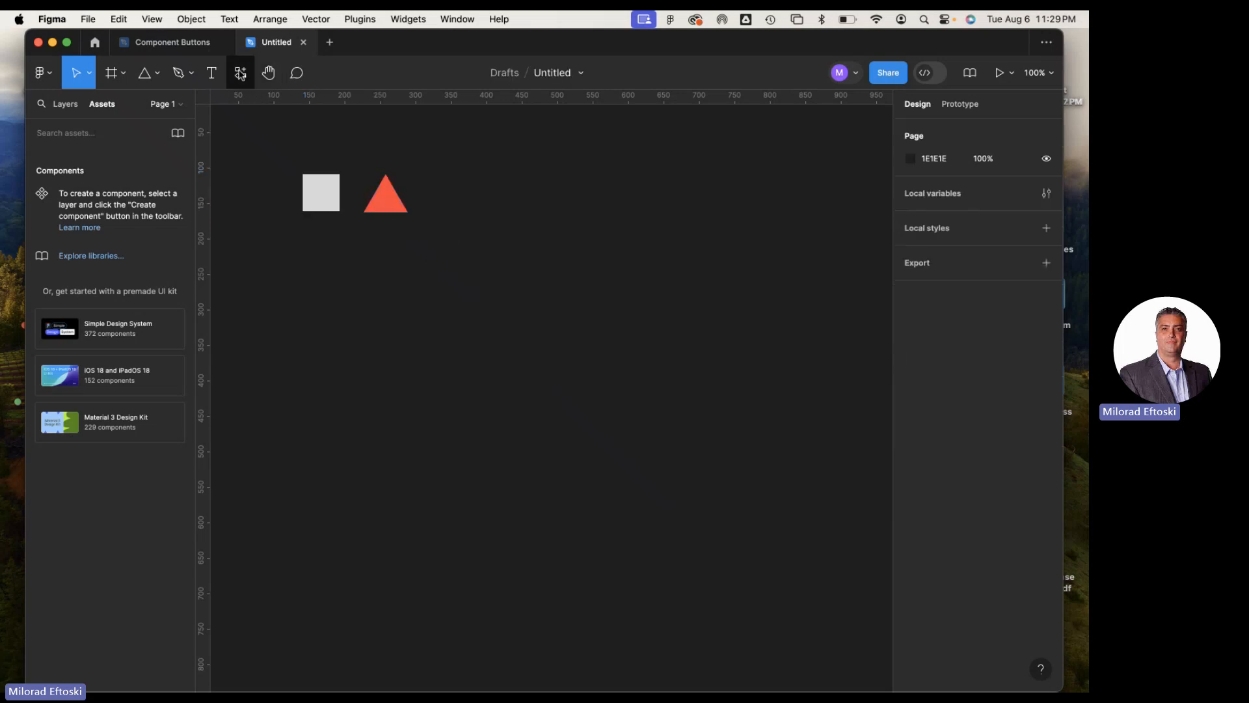
left_click(241, 74)
left_click(482, 255)
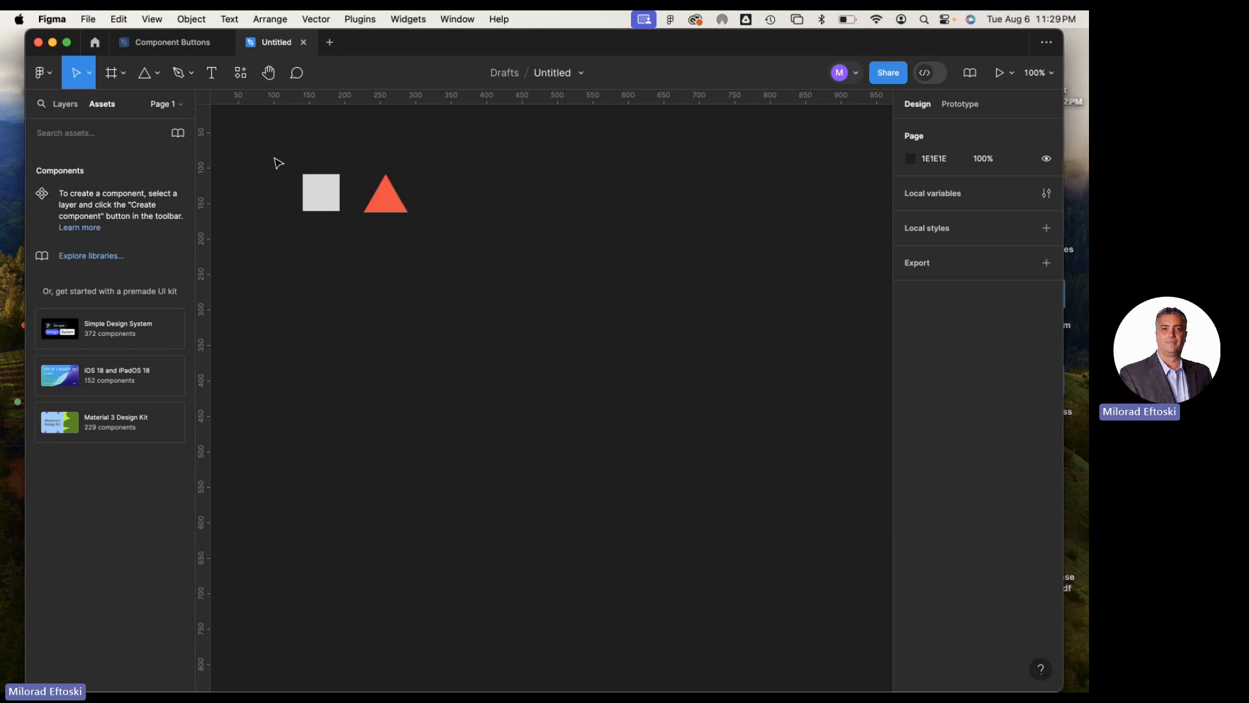
Draw a star of about 69 × 69 beside the triangle with the Star tool
left_click(158, 72)
left_click(172, 195)
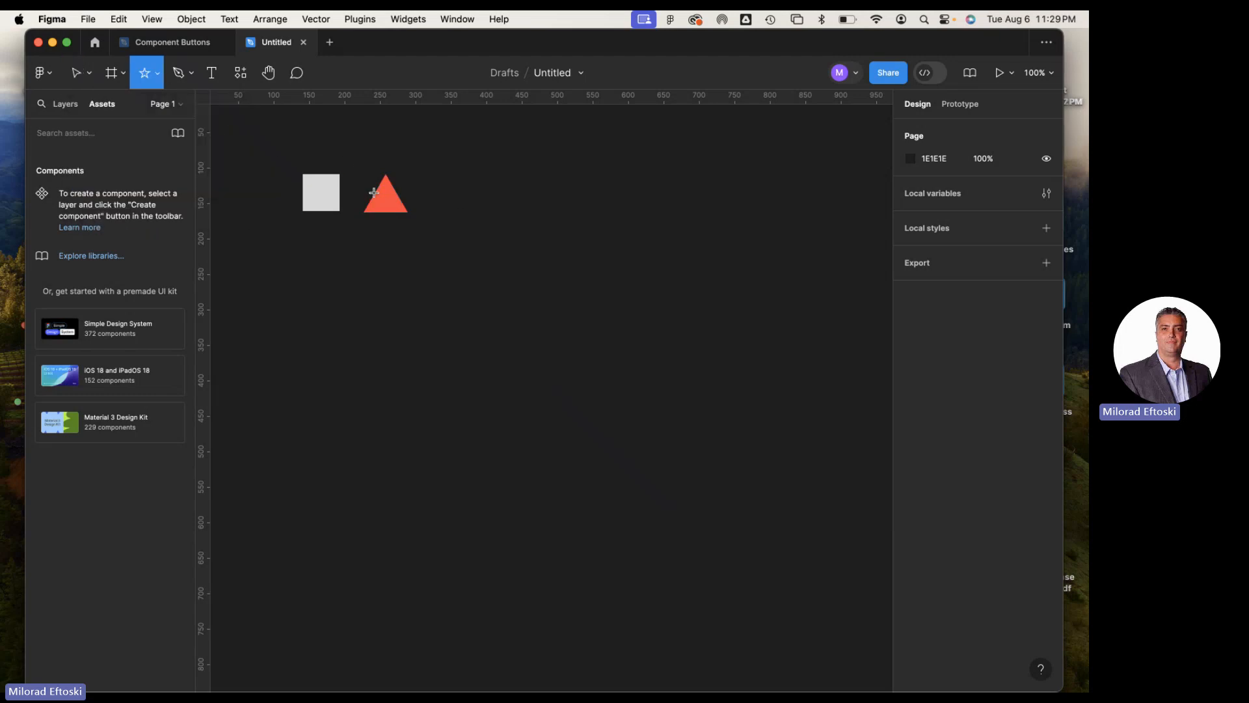
mouse_move(447, 180)
left_mouse_down()
mouse_move(509, 237)
mouse_move(464, 197)
mouse_move(486, 166)
mouse_move(480, 174)
left_mouse_up()
left_click(555, 254)
left_click(474, 208)
left_click(451, 305)
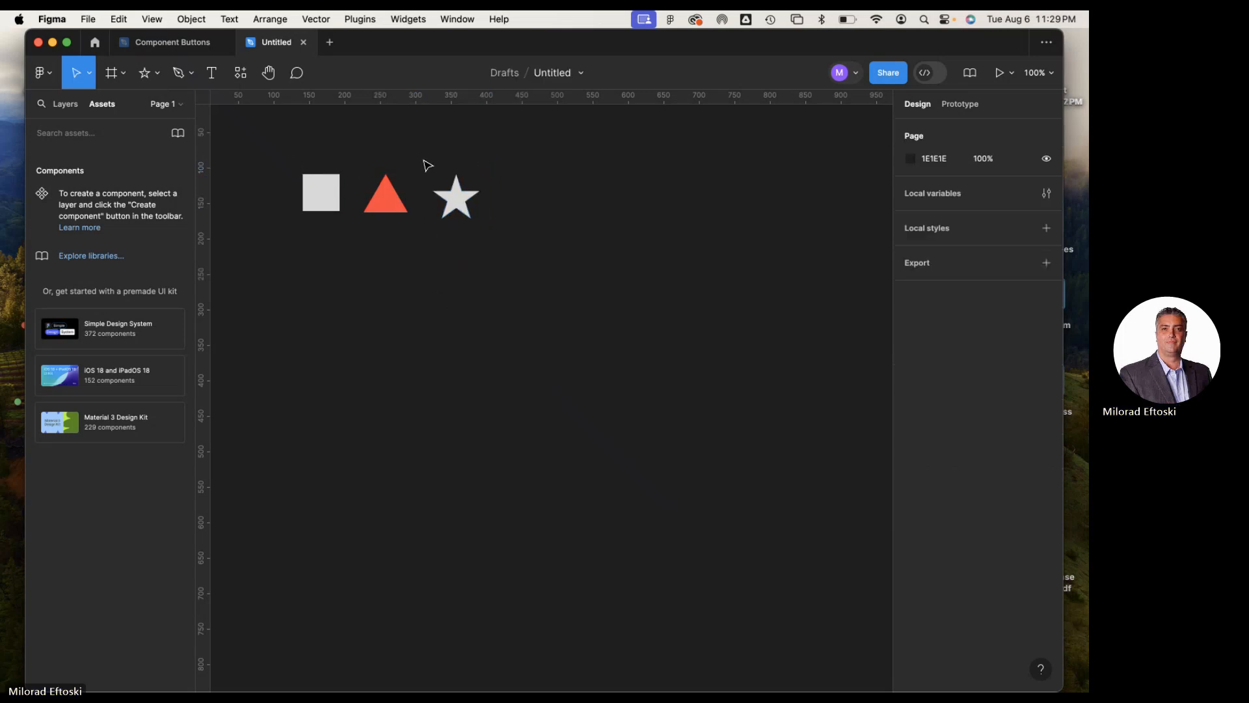
Add a horizontal guide along the square's bottom edge at Y 161 and check the three shapes' alignment
left_click_drag(404, 99, 410, 212)
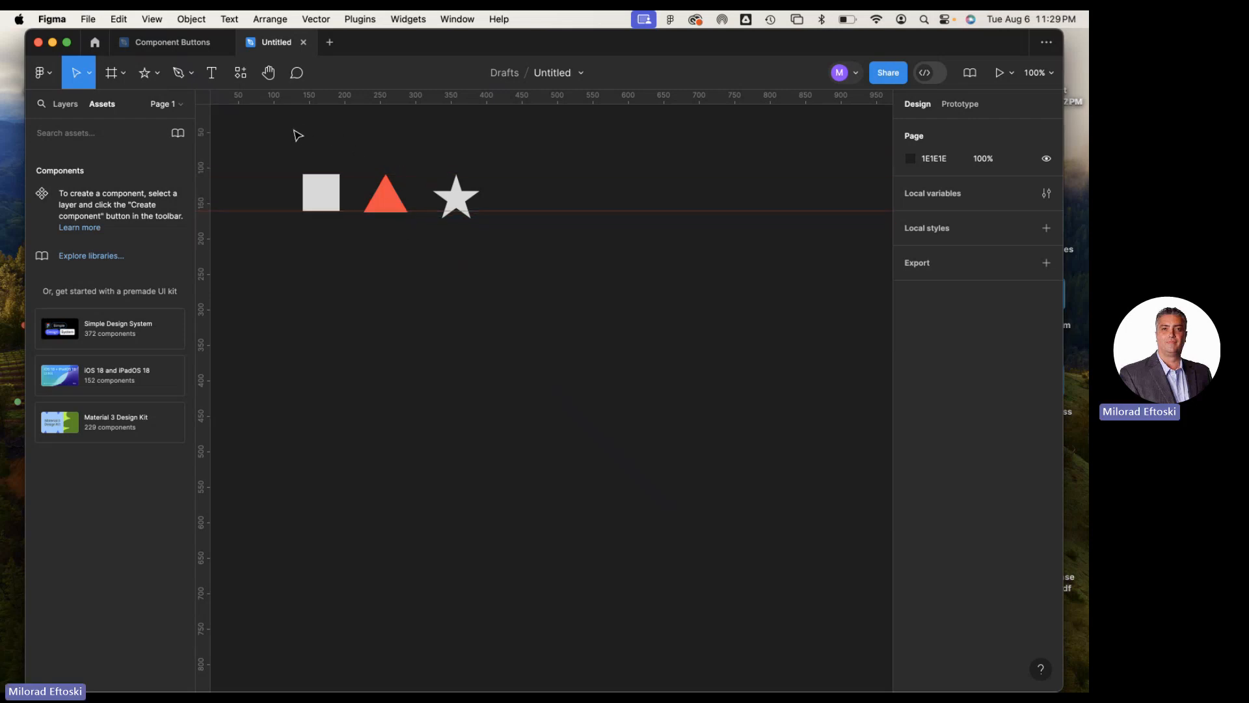
left_click_drag(298, 135, 516, 283)
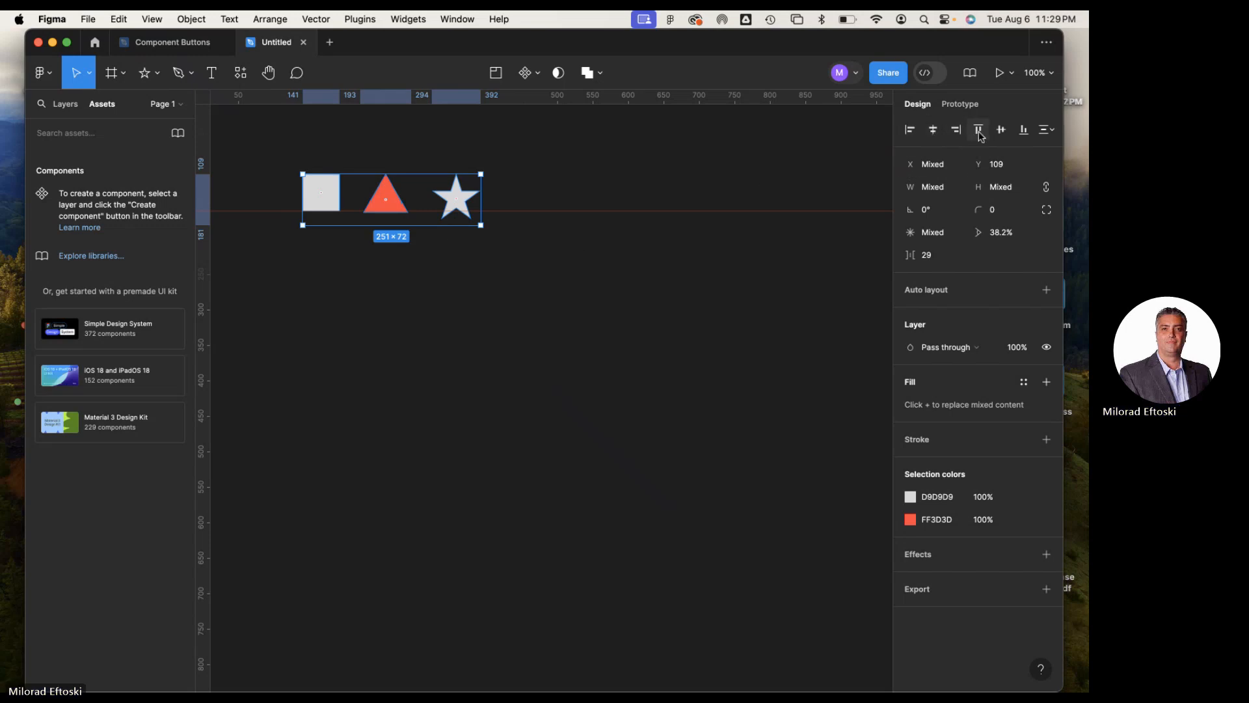
left_click(762, 273)
Resize the star to about 63 × 63 at X 316, adding a second horizontal guide at Y 109 for reference
left_click(459, 207)
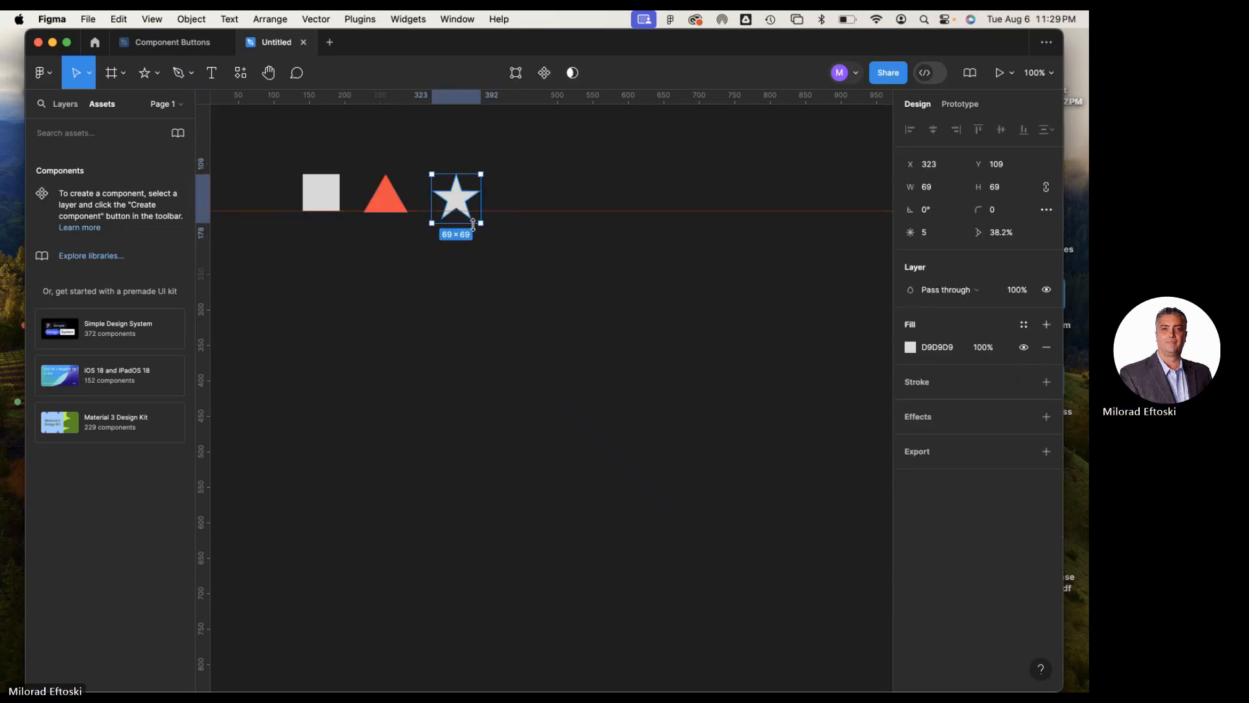
left_click_drag(478, 220, 471, 214)
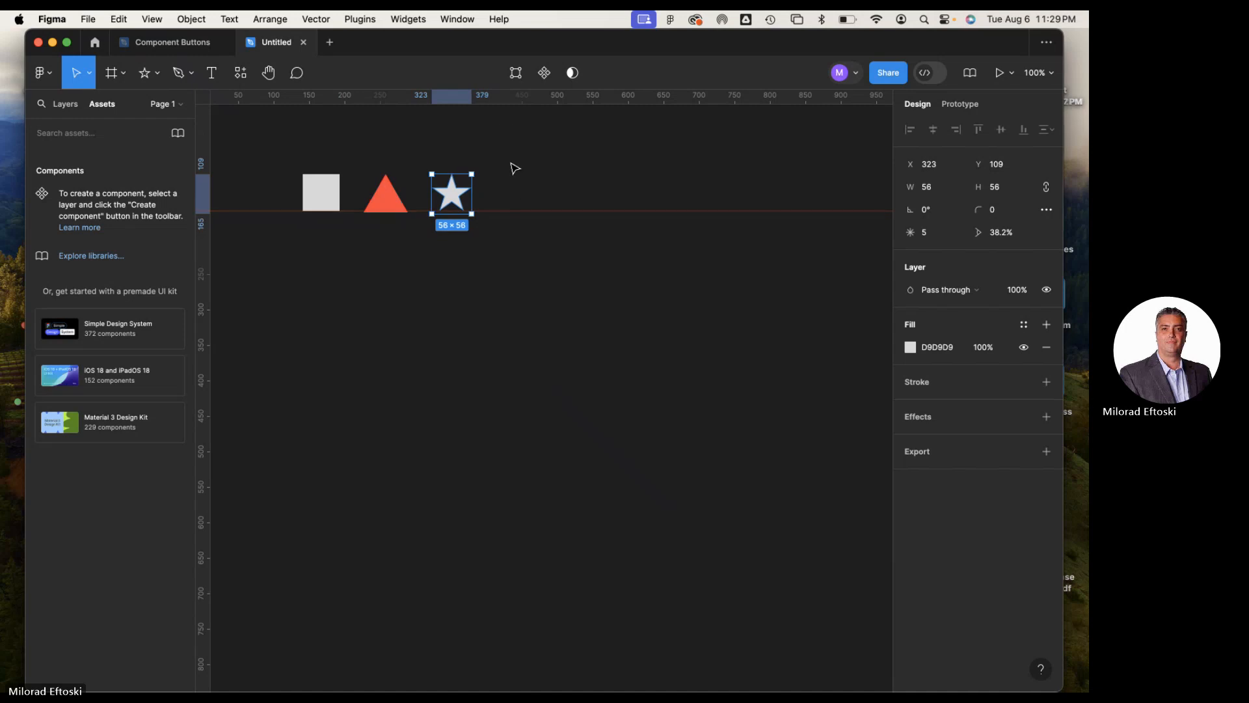
left_click_drag(507, 101, 492, 172)
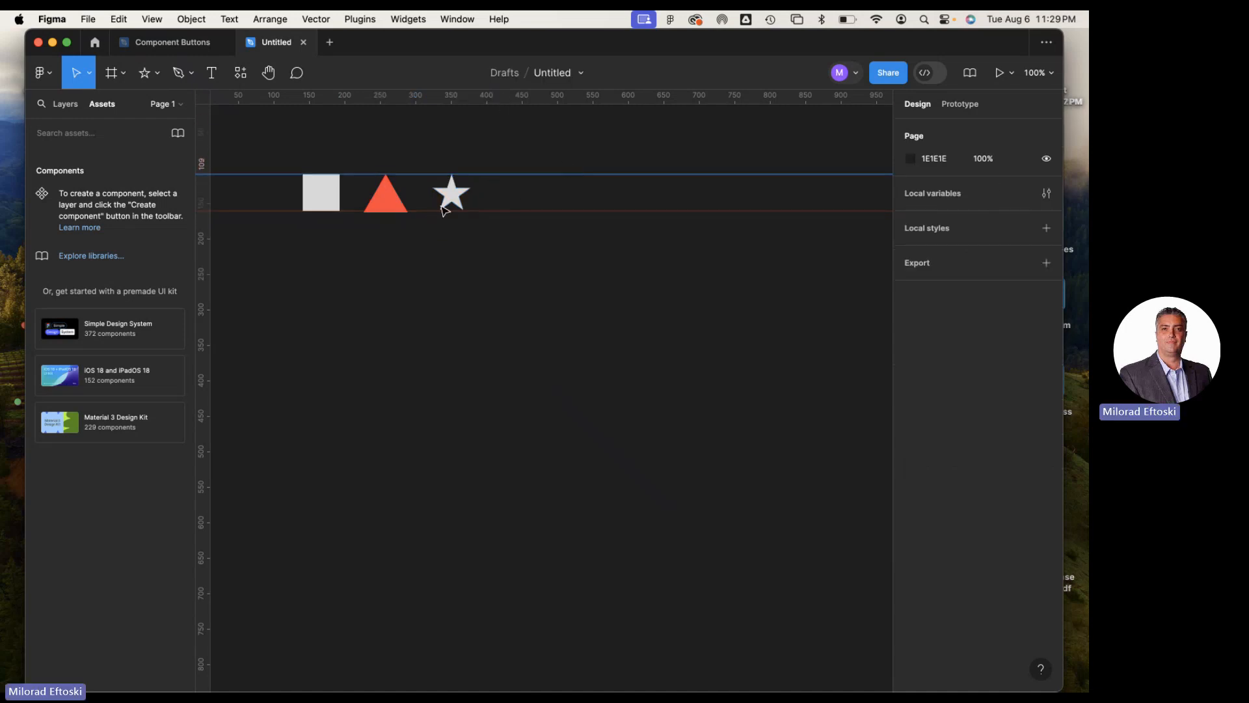
left_click(460, 206)
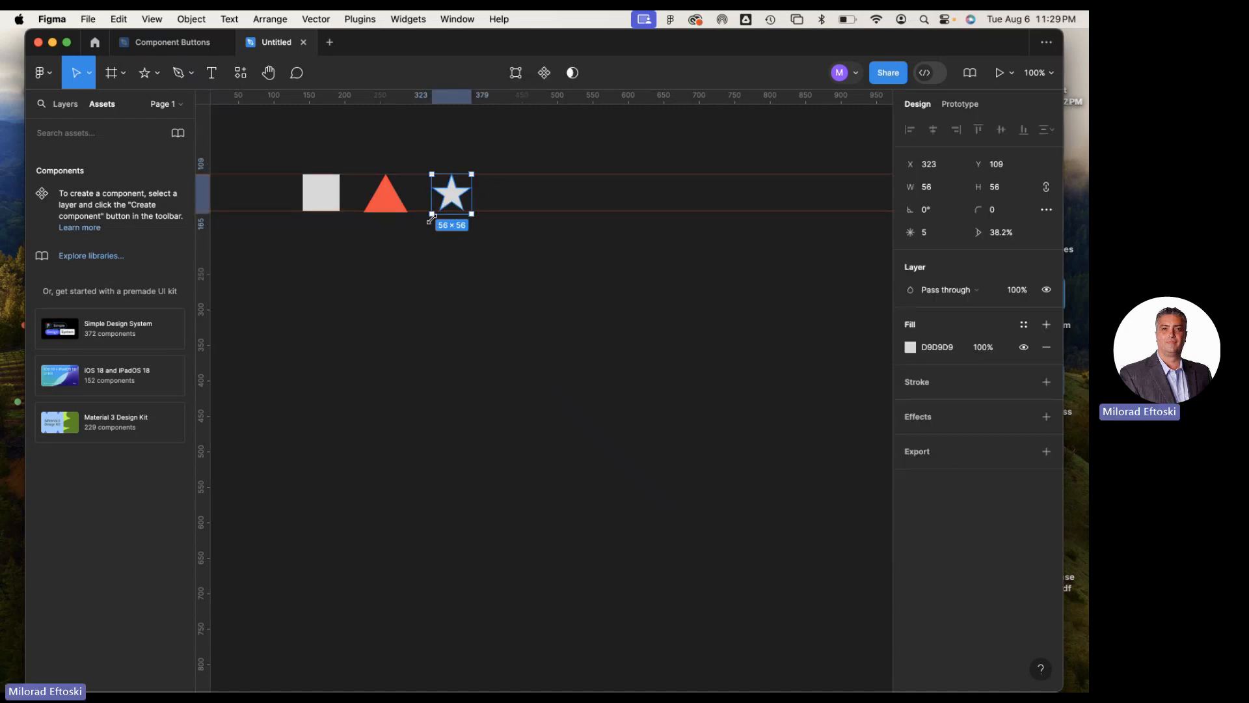
left_click(467, 271)
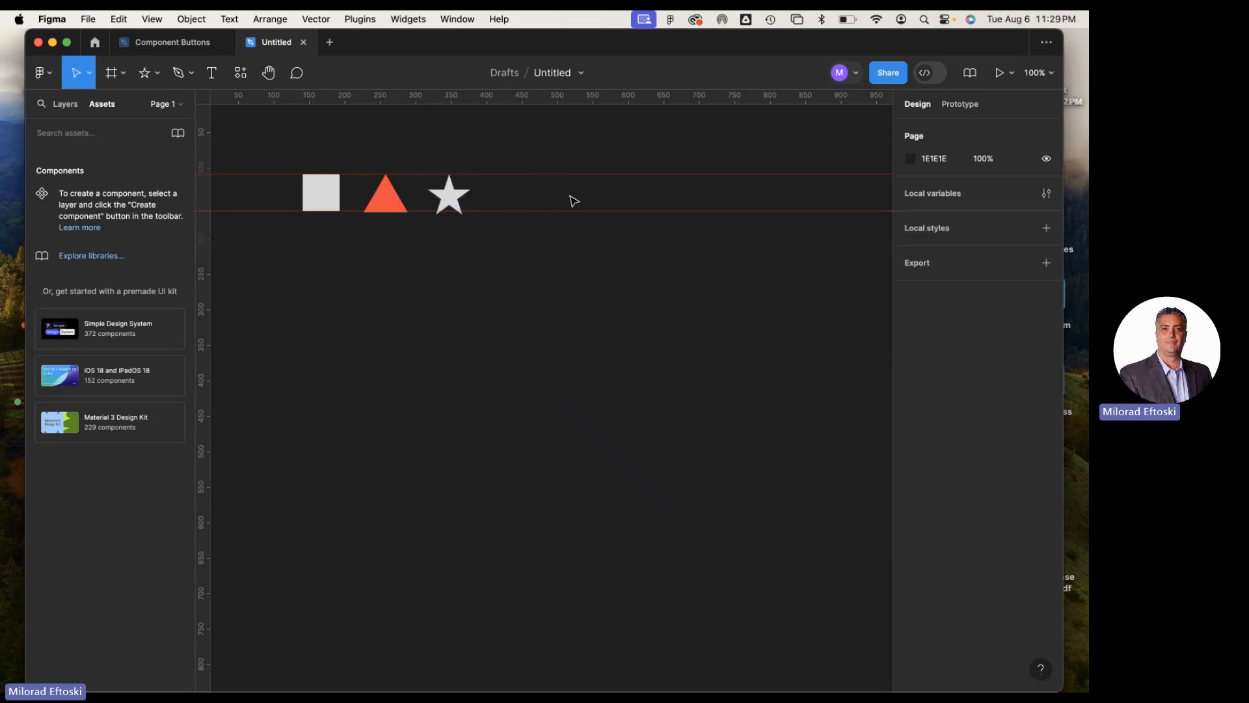
Remove both horizontal guides from the canvas
left_click_drag(568, 176, 580, 56)
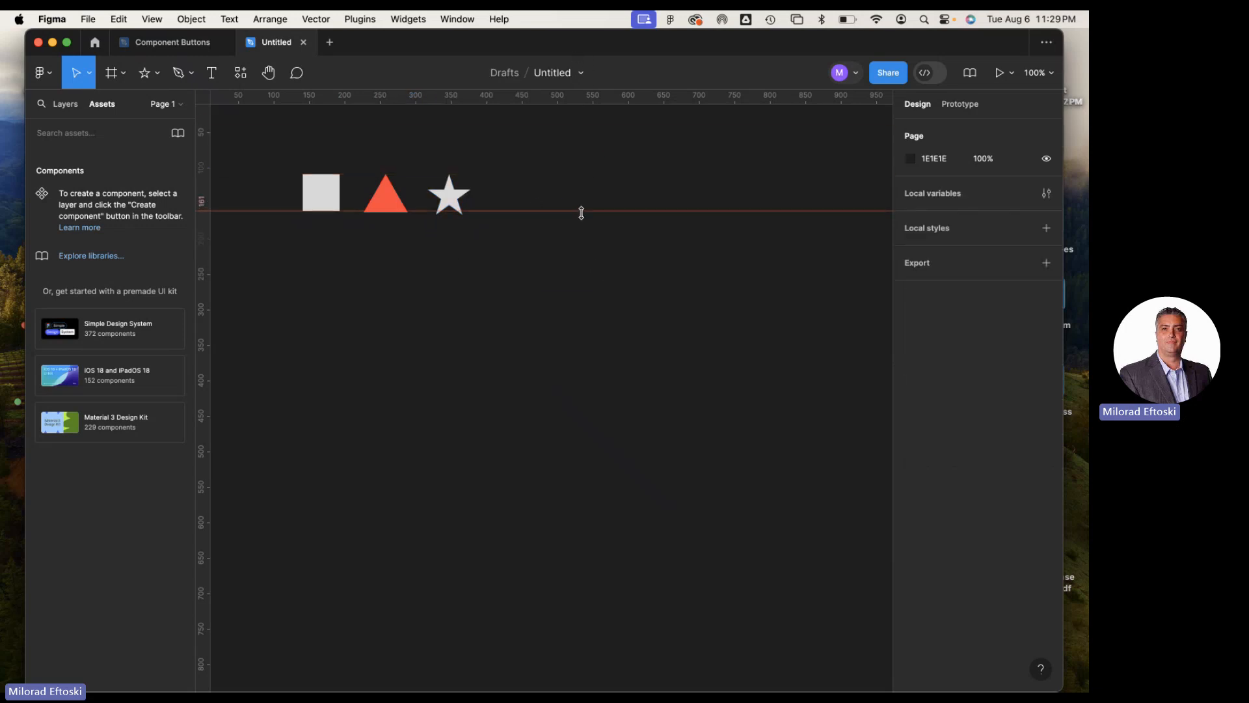
left_click_drag(580, 209, 591, 65)
Change the star's fill to blue 657DFF
scroll(588, 249, "left", 4)
scroll(587, 249, "up", 3)
left_click(503, 233)
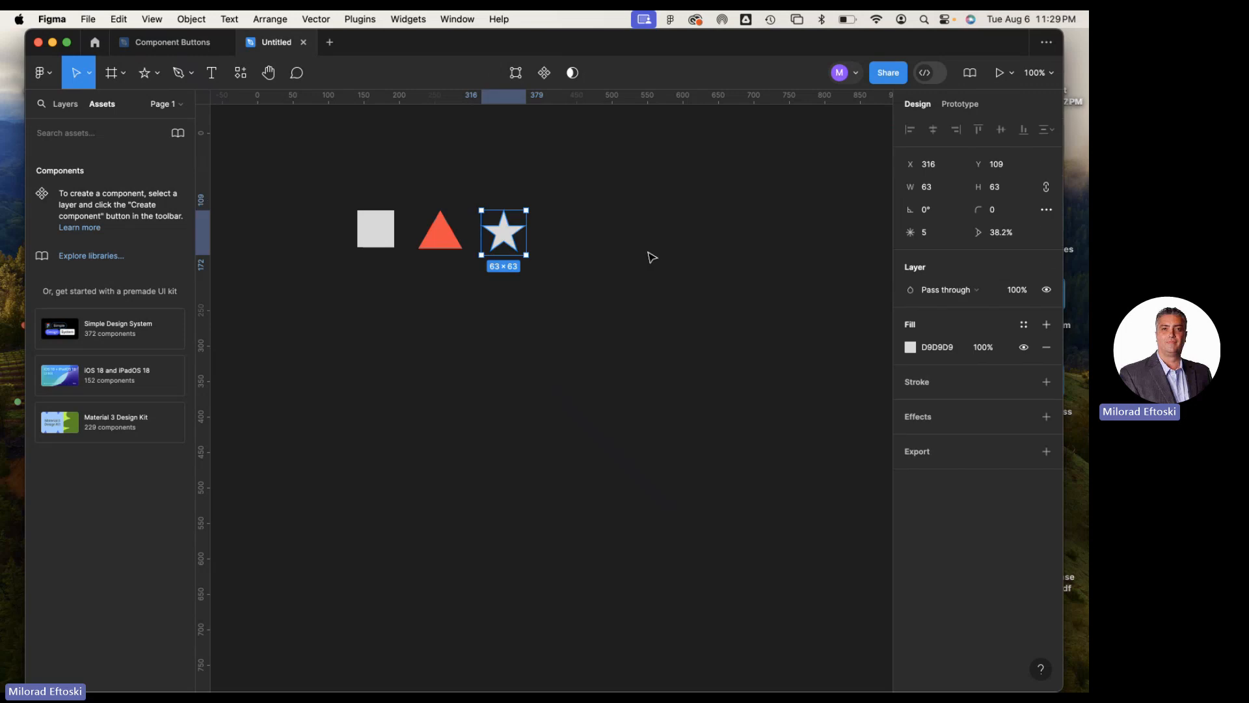
left_click(909, 348)
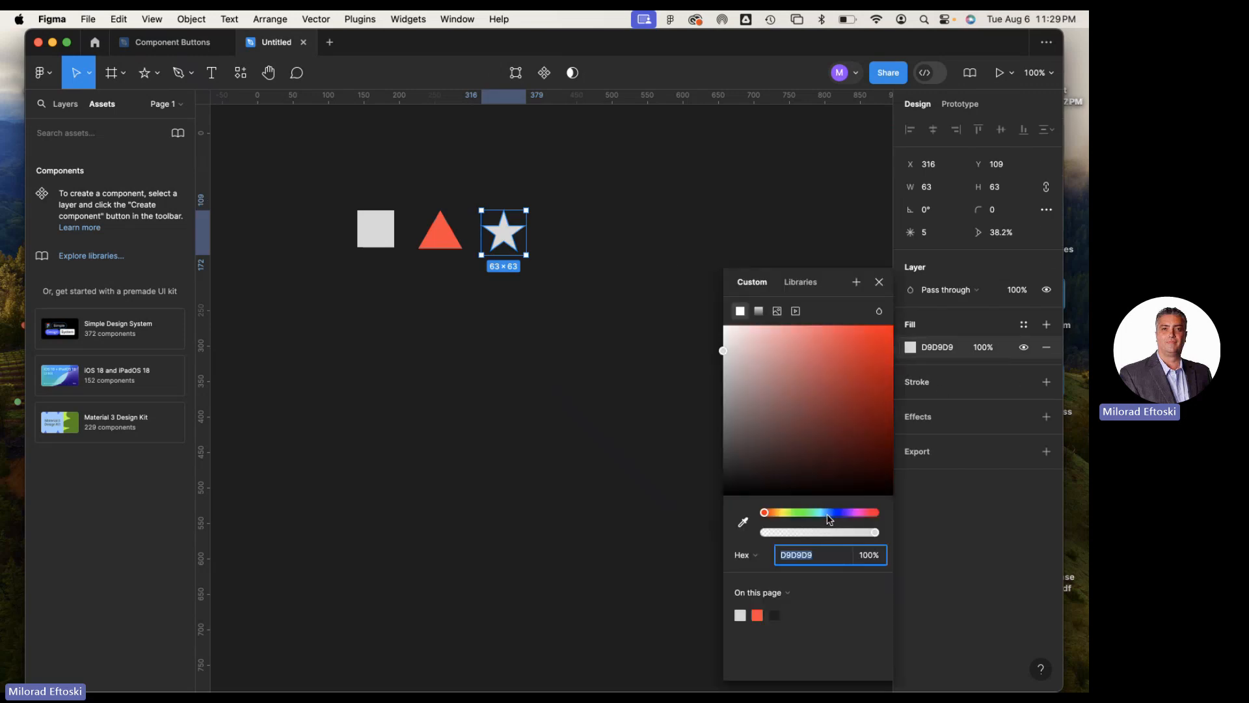
left_click(830, 518)
left_click_drag(889, 345, 826, 324)
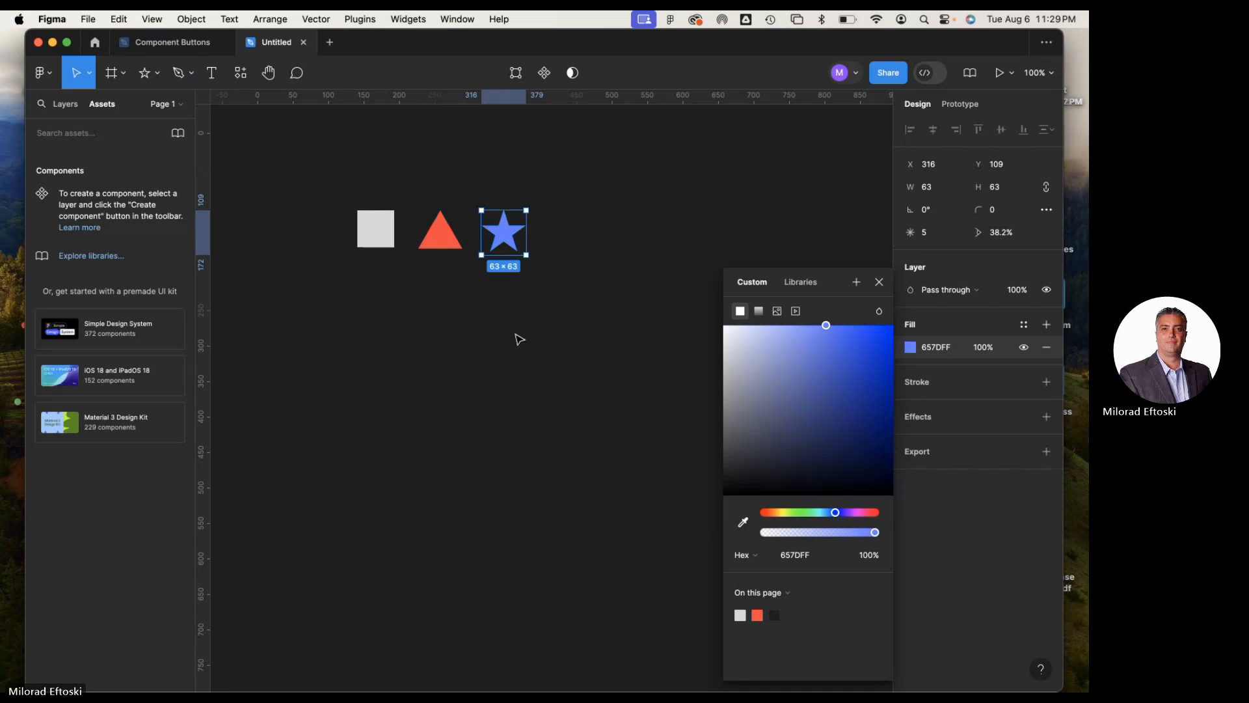
left_click(519, 339)
Change the square's fill to green 7FEC4B
left_click(376, 229)
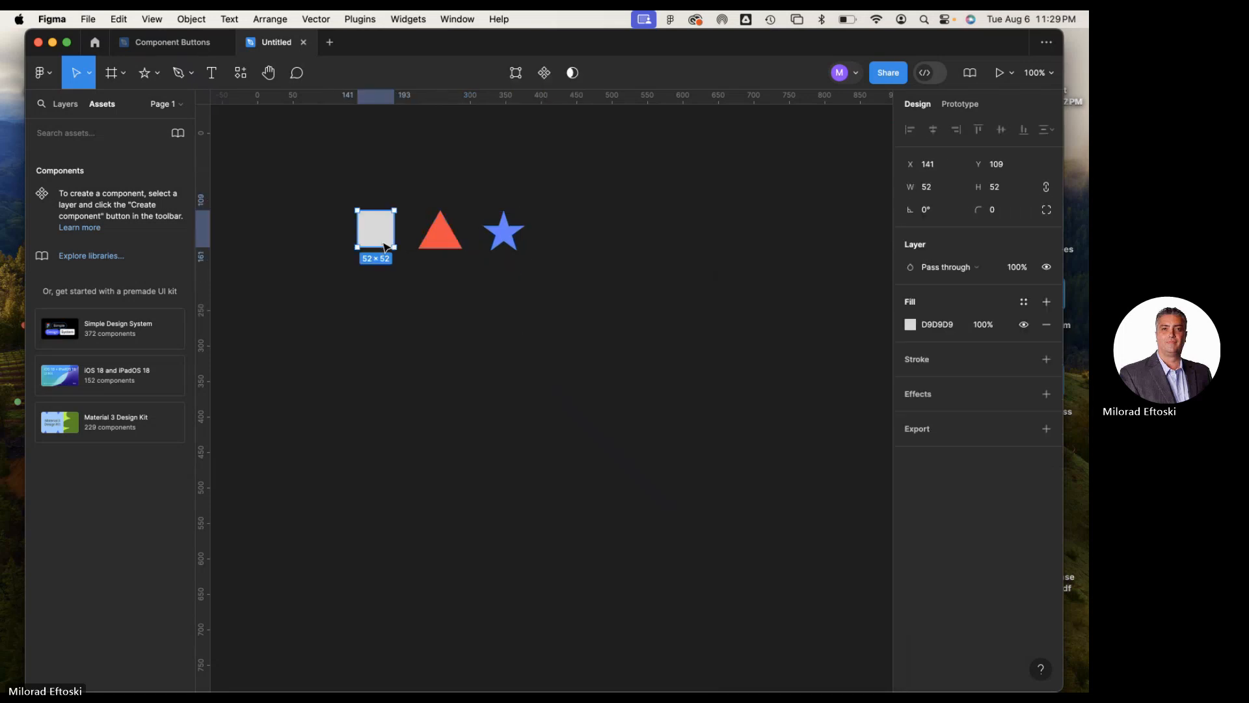
left_click(910, 325)
left_click(797, 513)
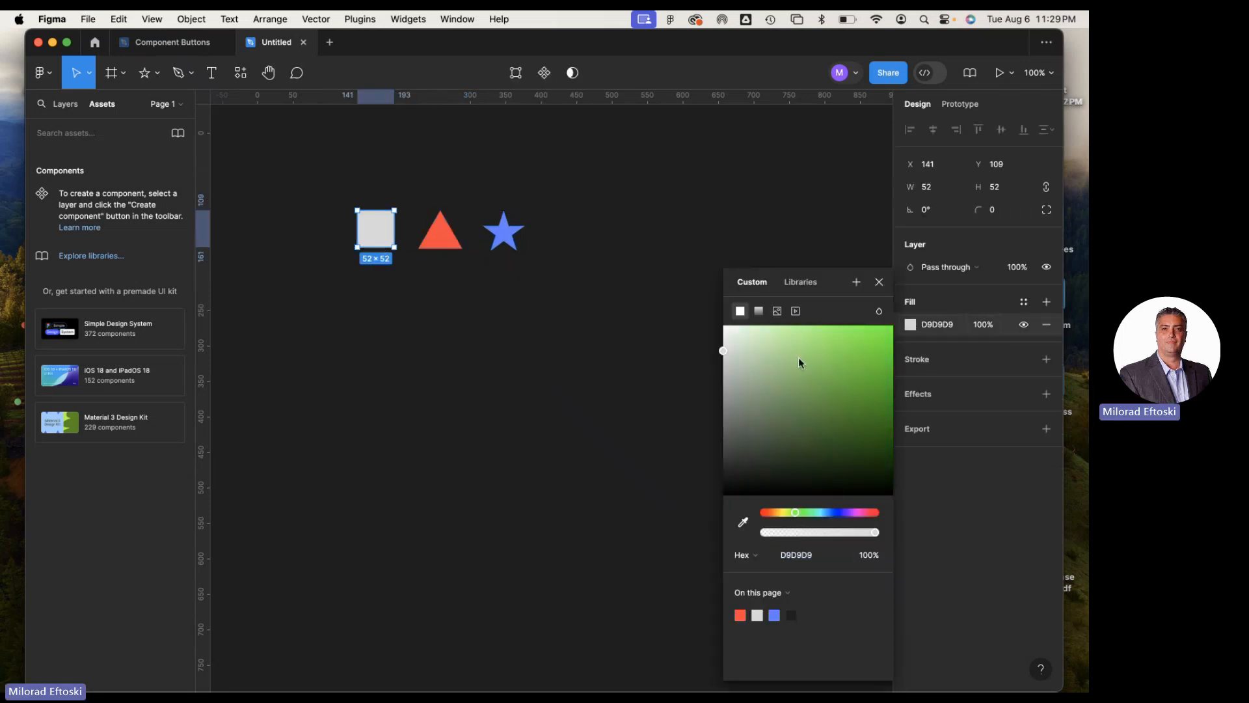
left_click(838, 341)
left_click(495, 325)
Turn the square, triangle and star into separate components with Create multiple components
left_click_drag(304, 169, 611, 316)
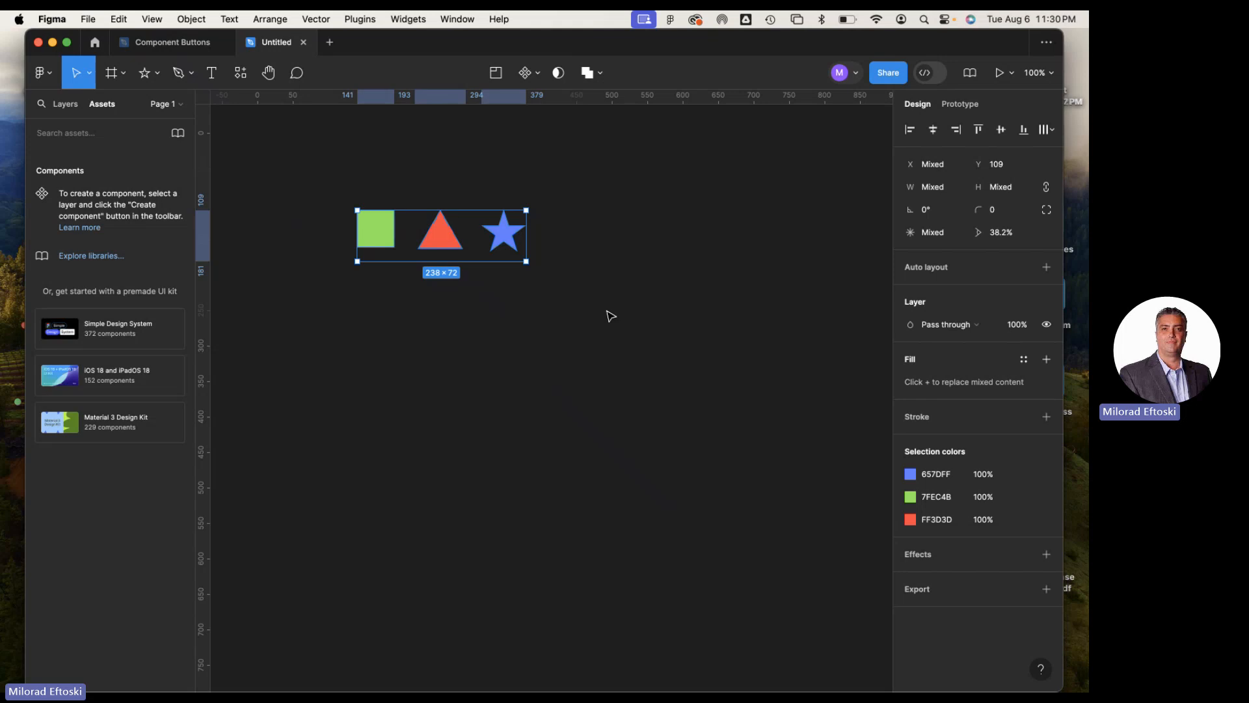
left_click(609, 317)
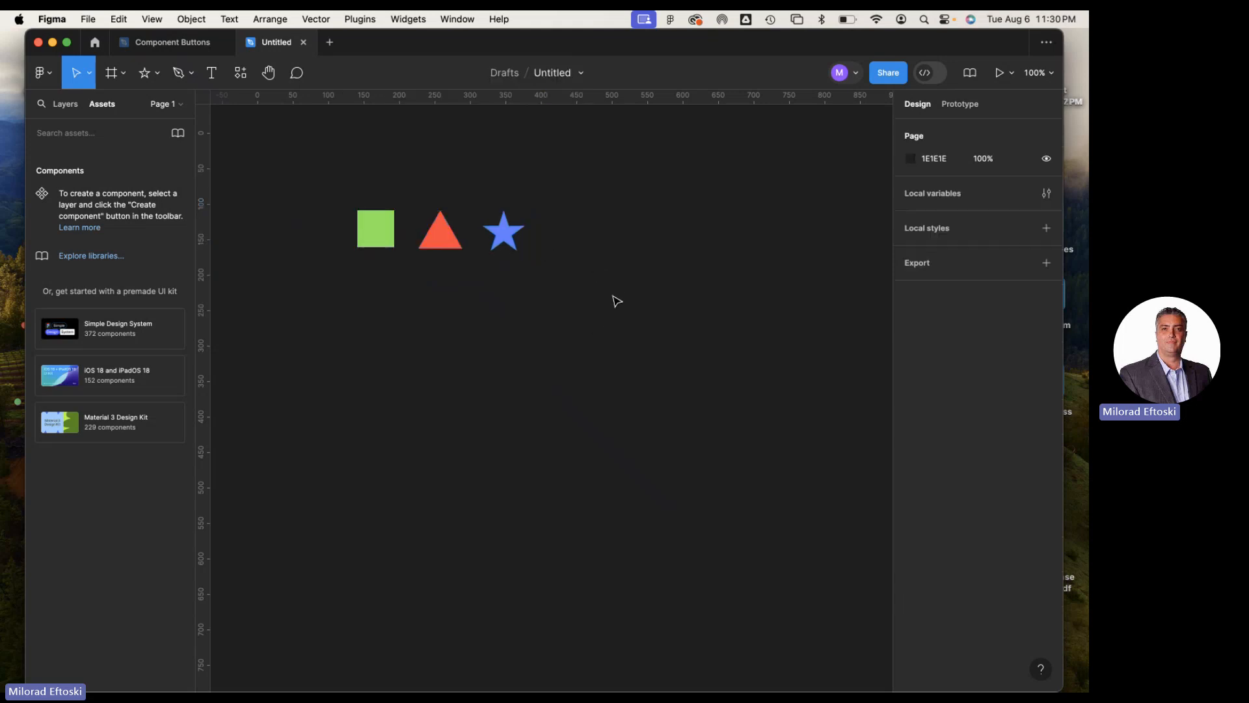
left_click_drag(329, 185, 573, 304)
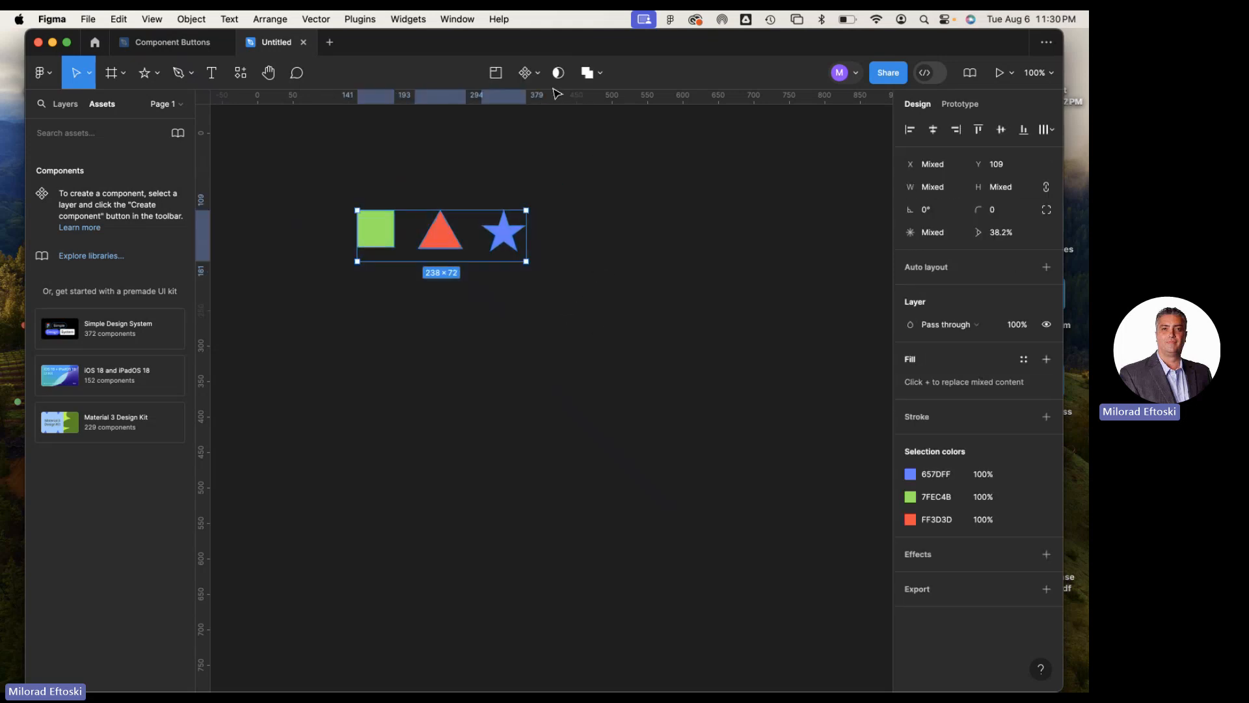
left_click(538, 75)
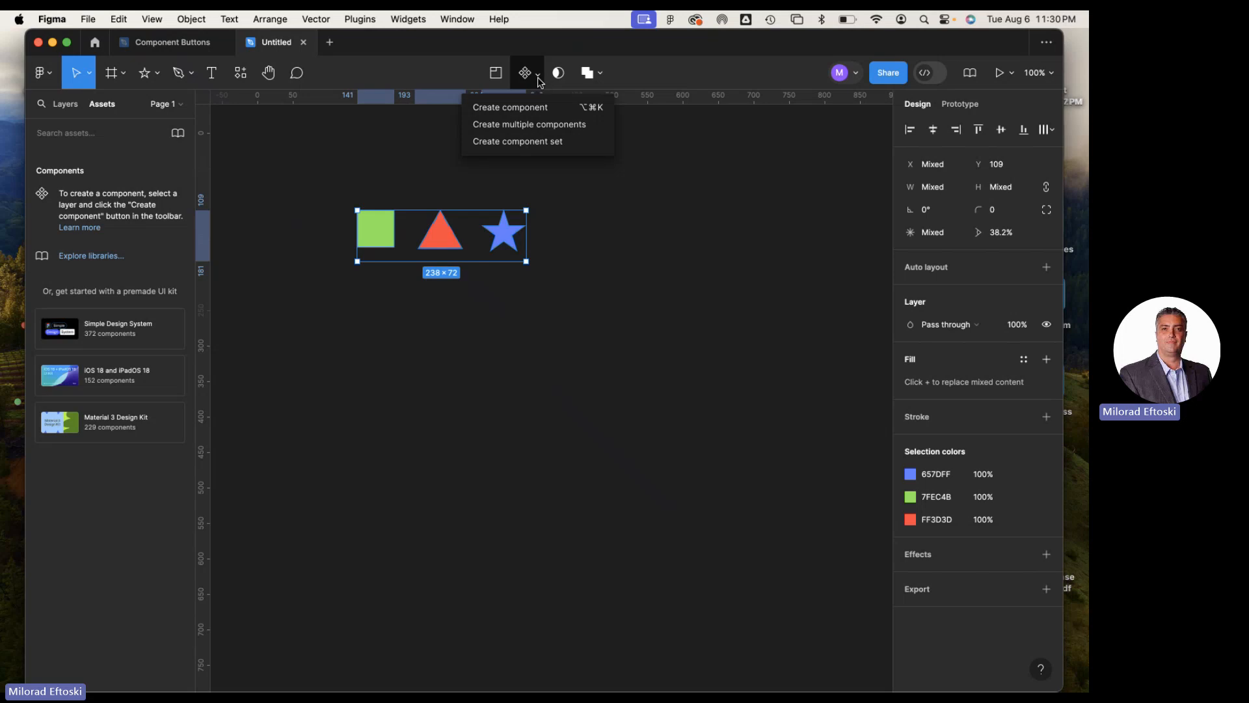
left_click(557, 127)
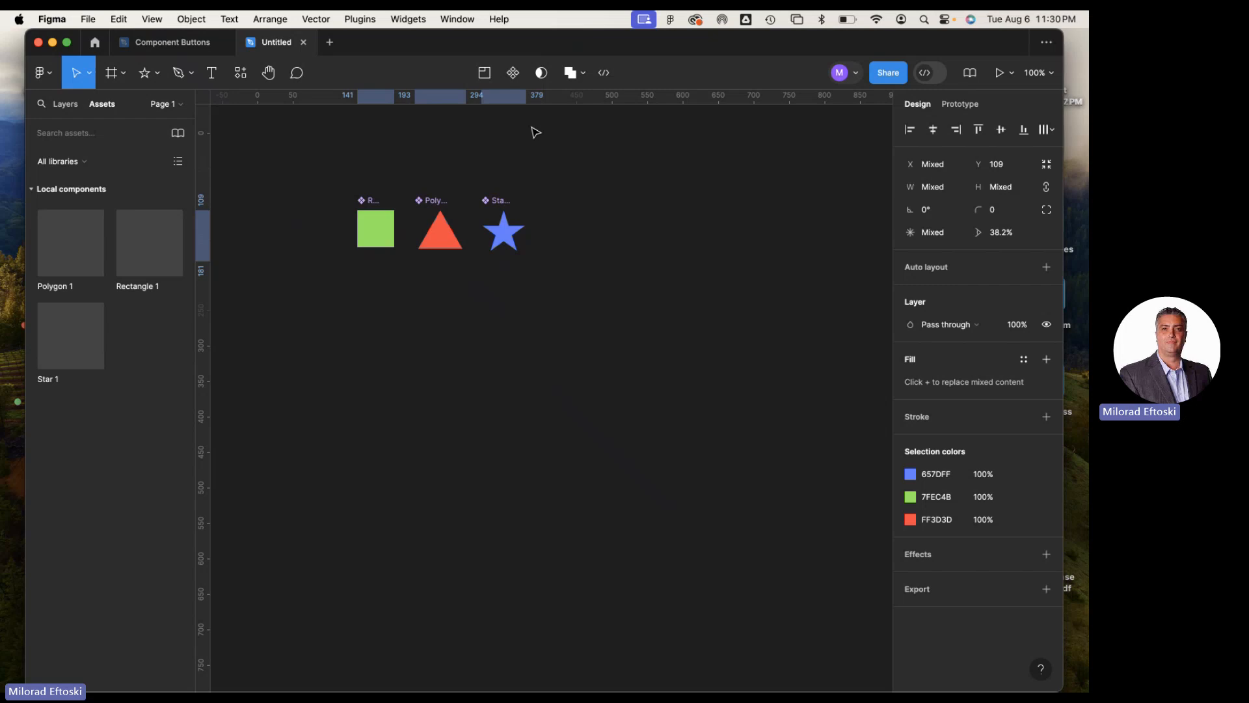
left_click(606, 190)
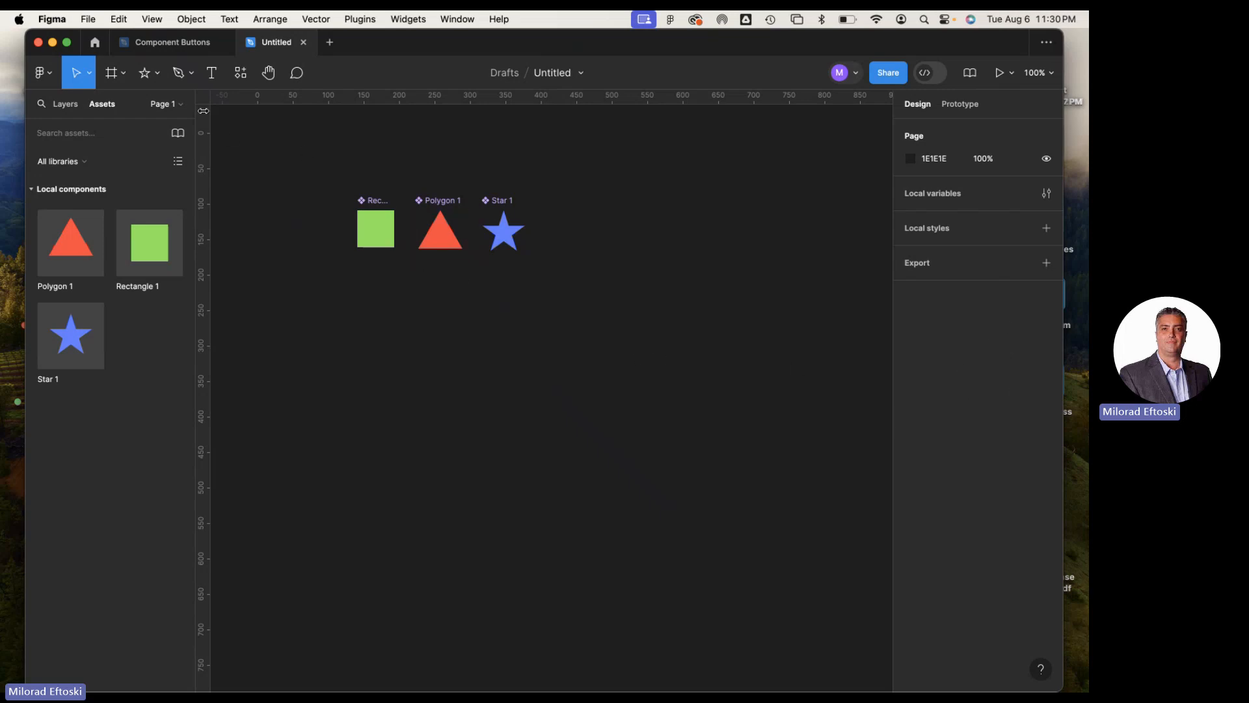
Draw a rectangle of about 246 × 88 below the three shapes, at about X 141, Y 236
left_click(157, 73)
left_click(185, 107)
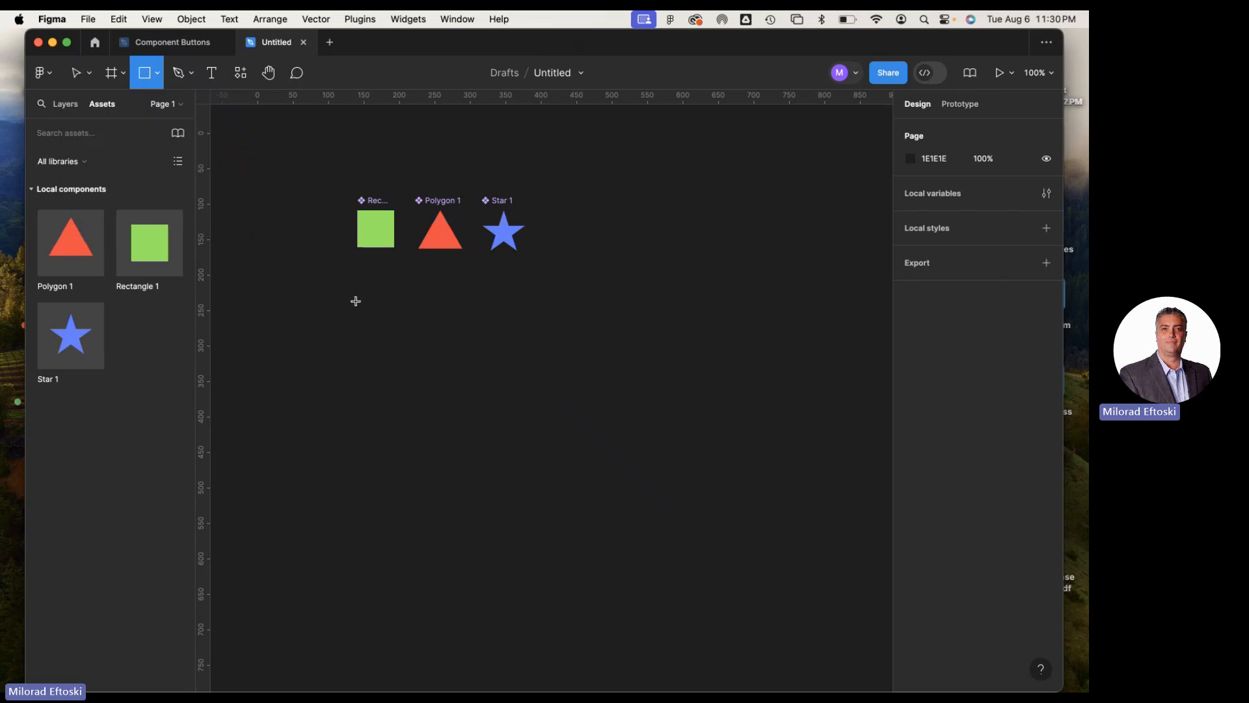
mouse_move(357, 300)
left_mouse_down()
mouse_move(545, 368)
mouse_move(532, 363)
left_mouse_up()
left_click(590, 417)
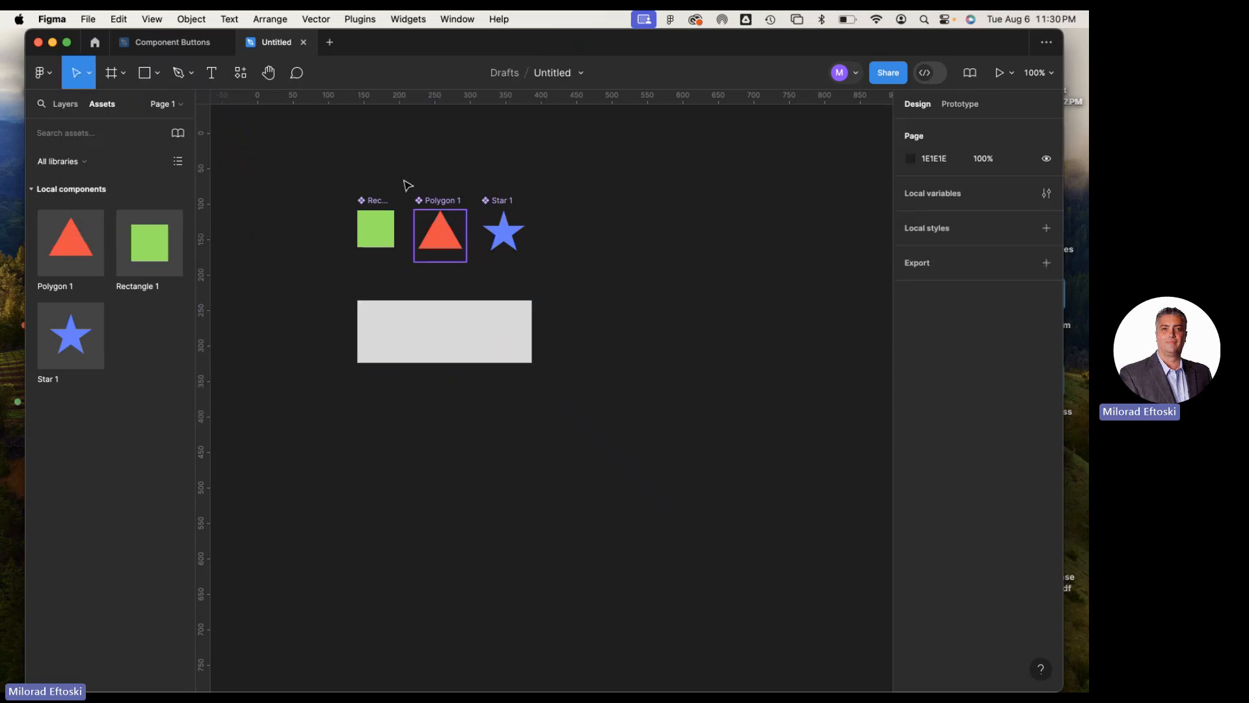
Add the text BUTTON on the gray rectangle
left_click(212, 72)
left_click(424, 331)
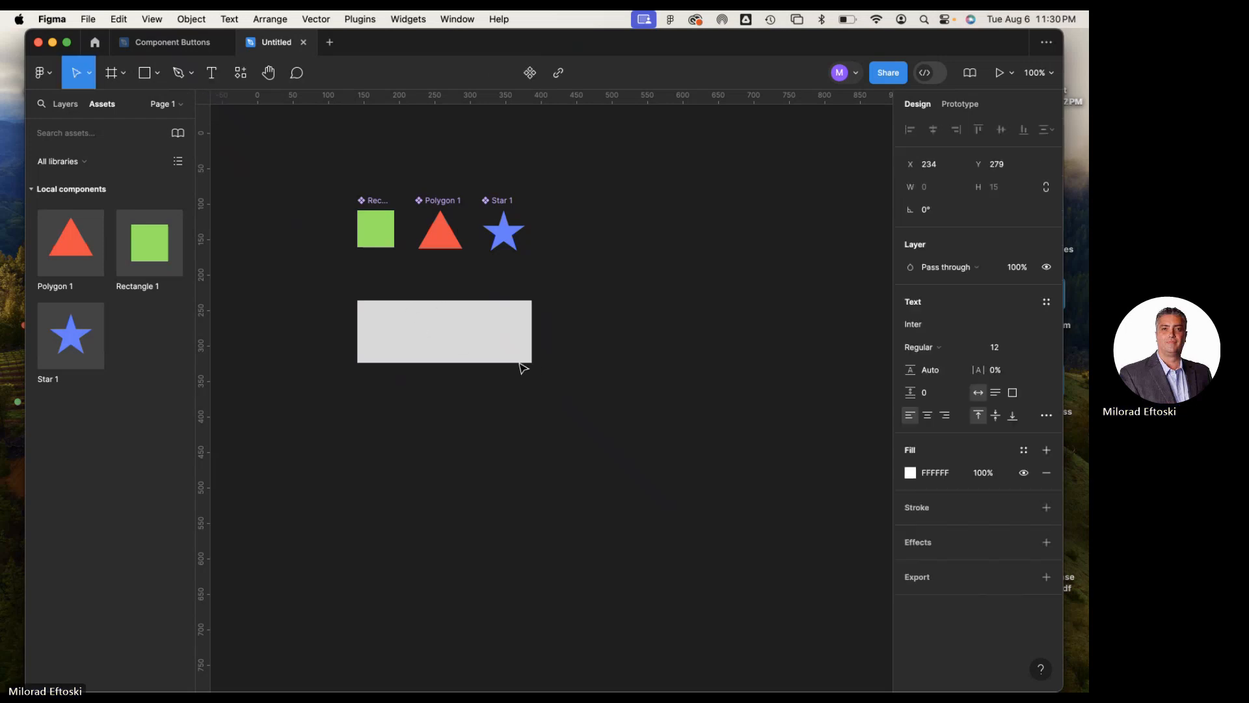
type("BUTTON")
Enlarge the BUTTON text to about 189 × 55 with the Scale tool, keeping it inside the rectangle
left_click(90, 74)
key("k")
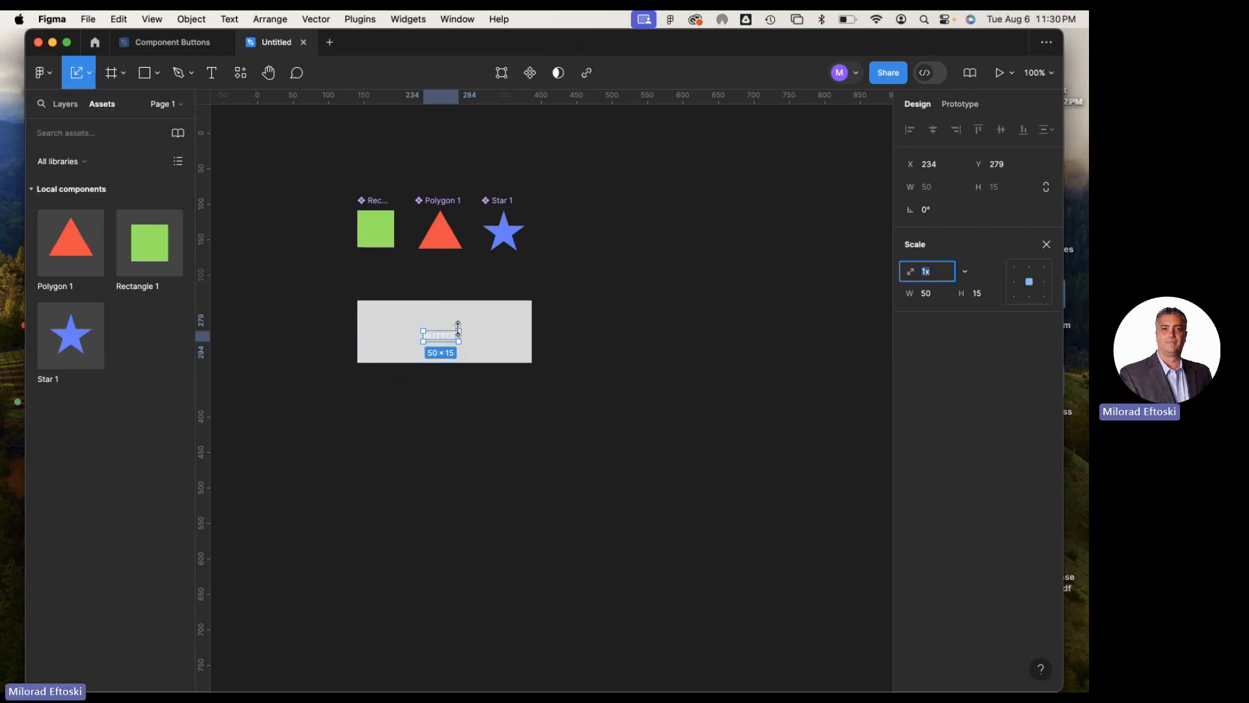
left_click_drag(460, 329, 519, 313)
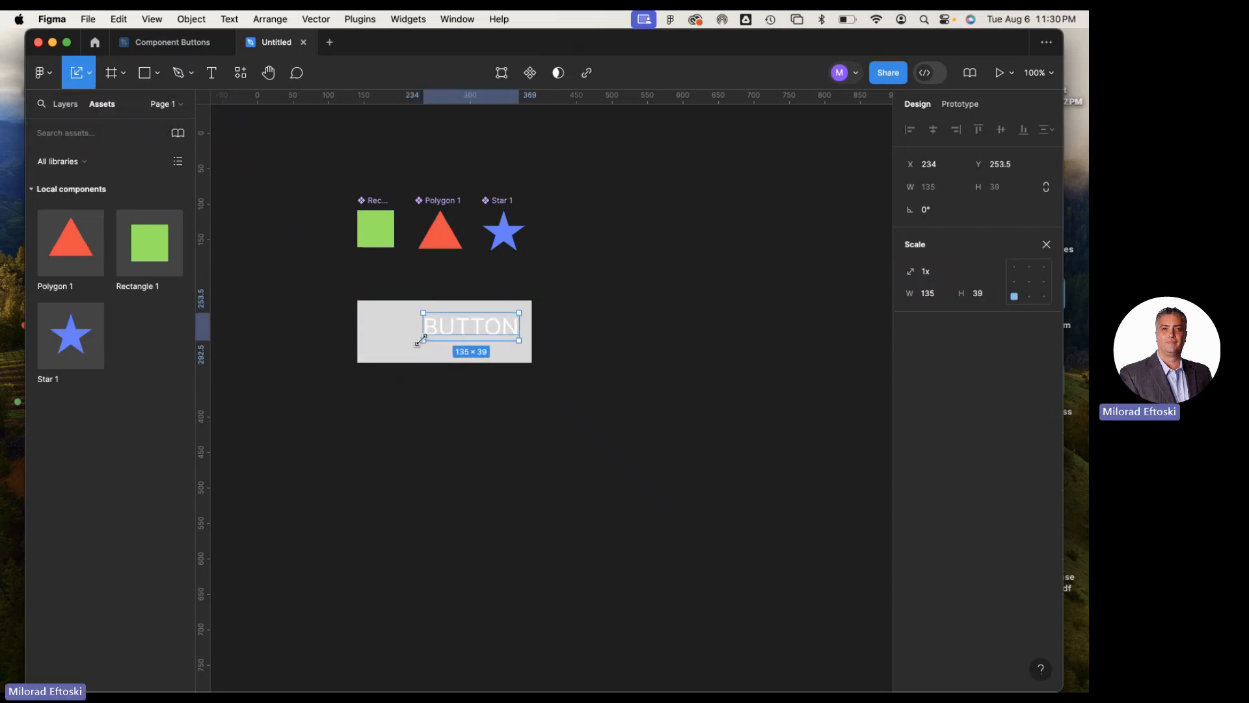
left_click_drag(422, 341, 385, 352)
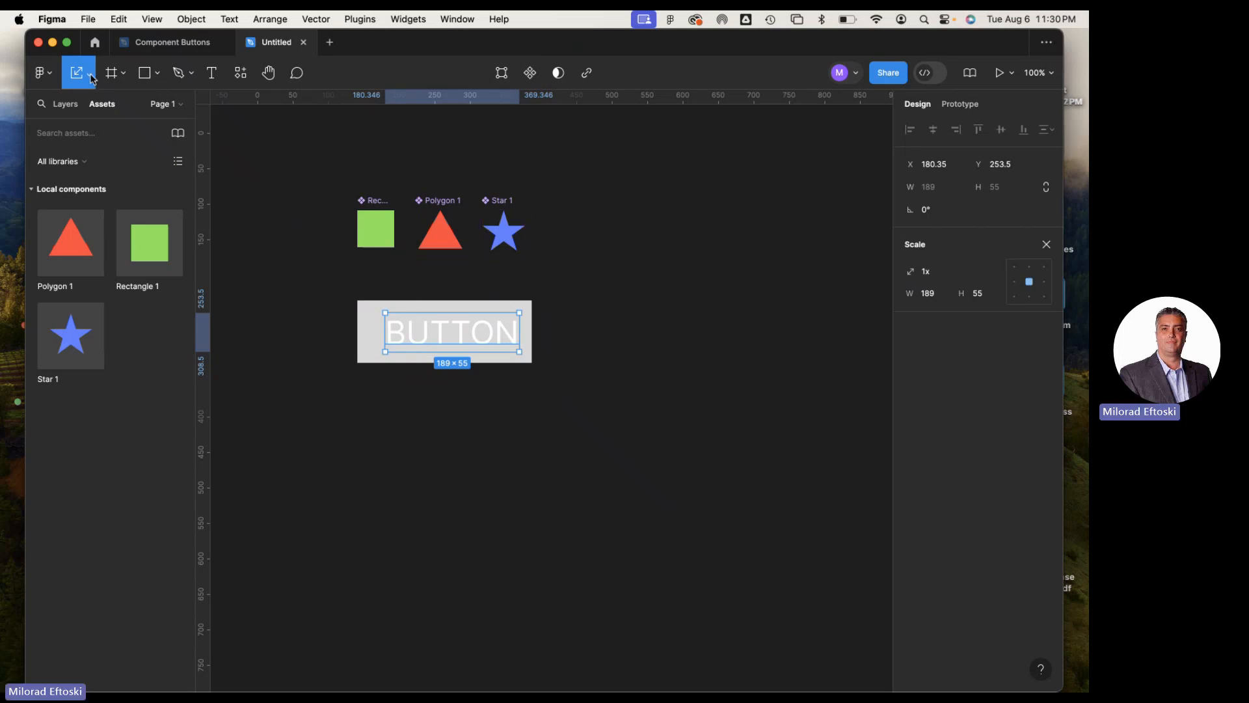
key("v")
Set the BUTTON text's fill to dark gray 494848 and its weight to Bold
left_click(911, 473)
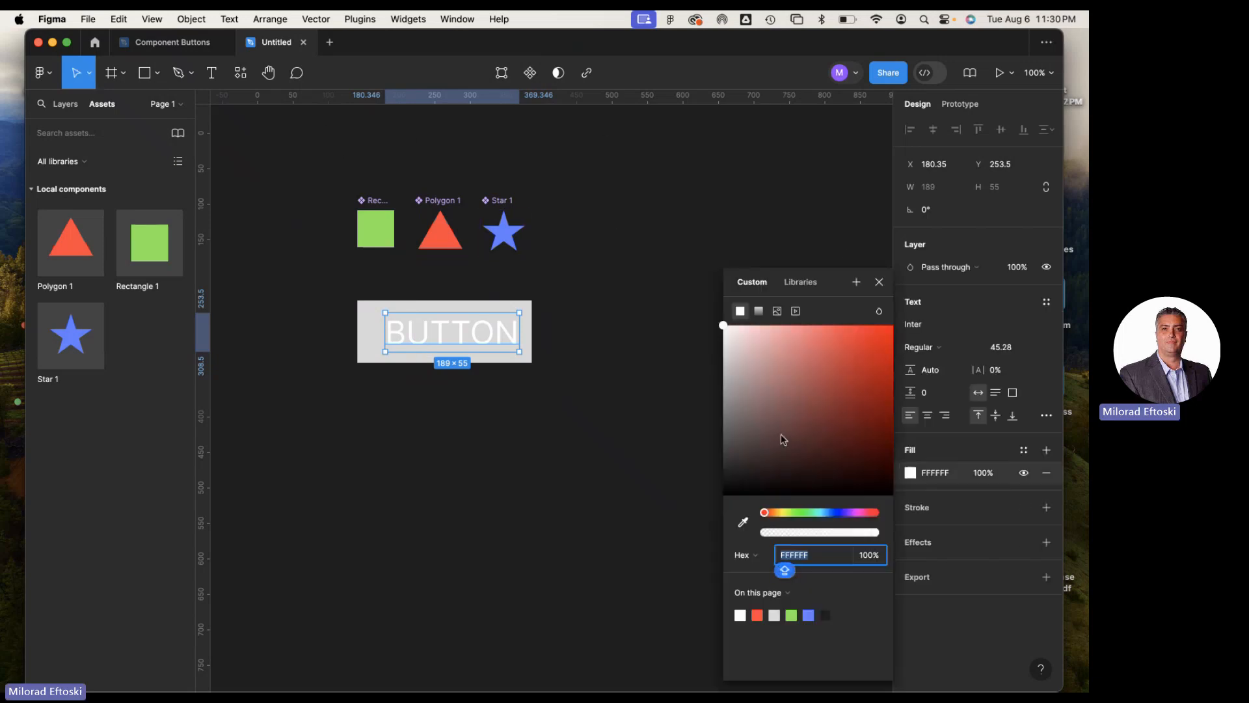
left_click_drag(733, 416, 722, 446)
left_click(679, 447)
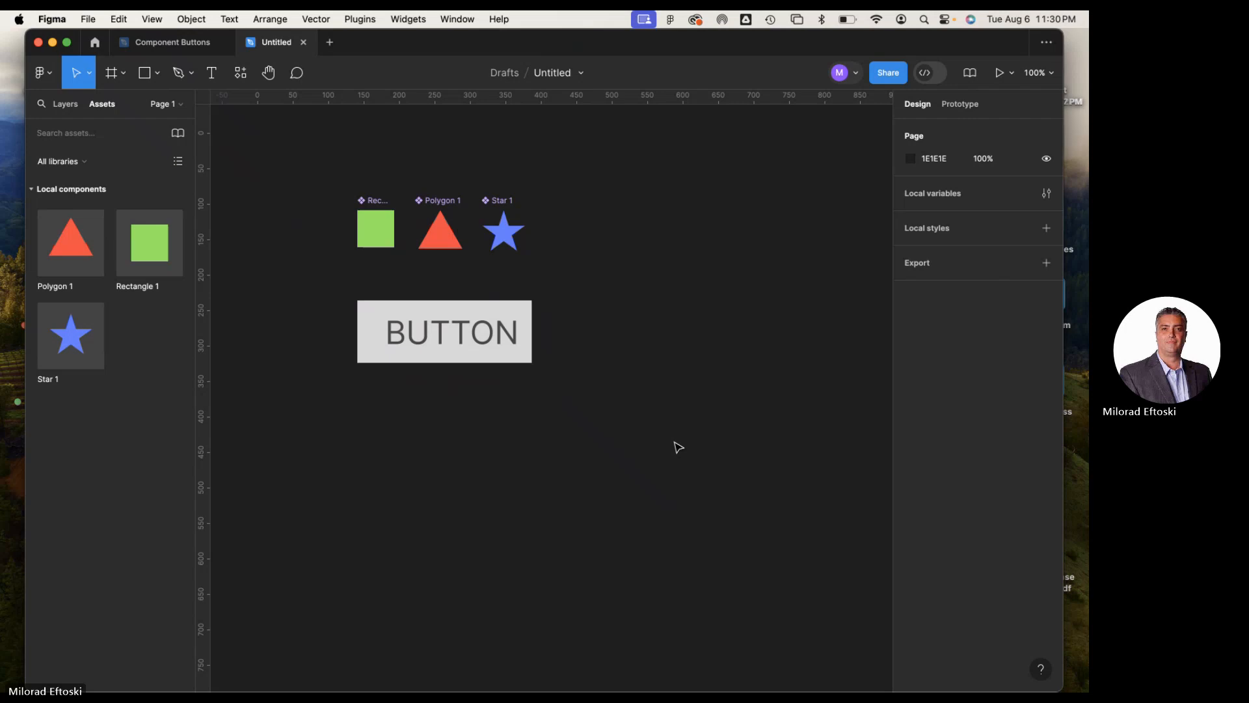
left_click(511, 345)
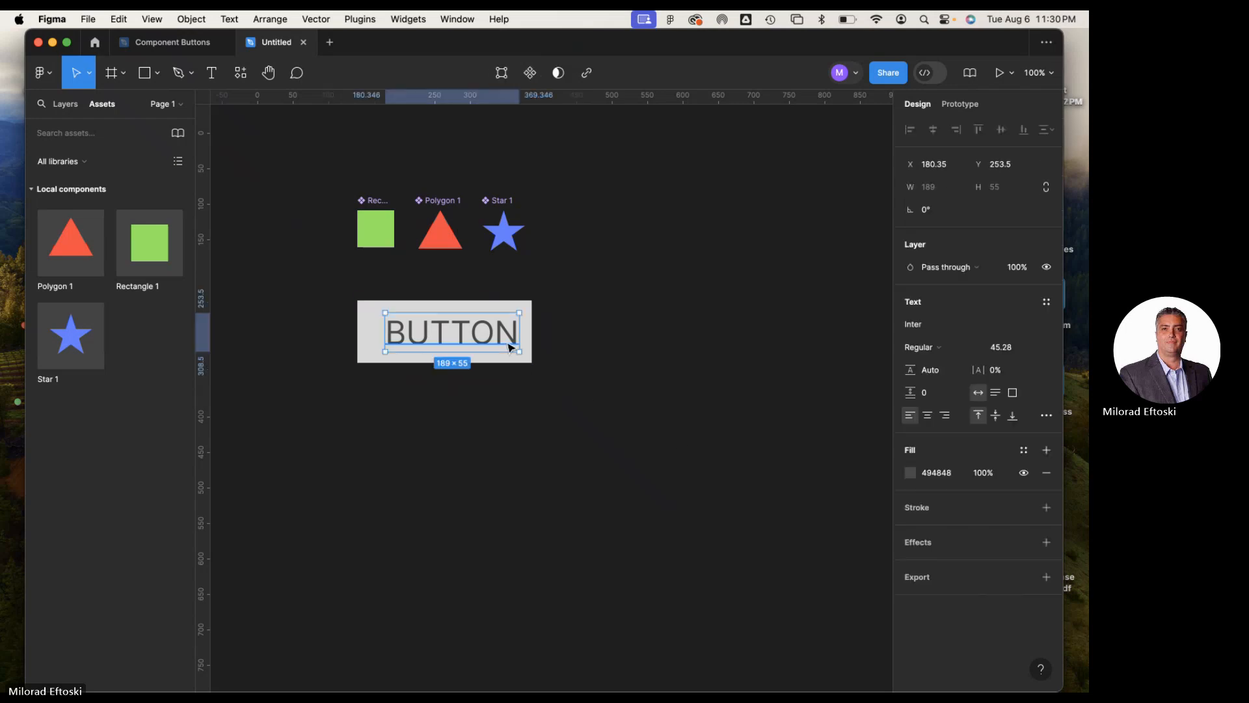
left_click(937, 347)
left_click(951, 397)
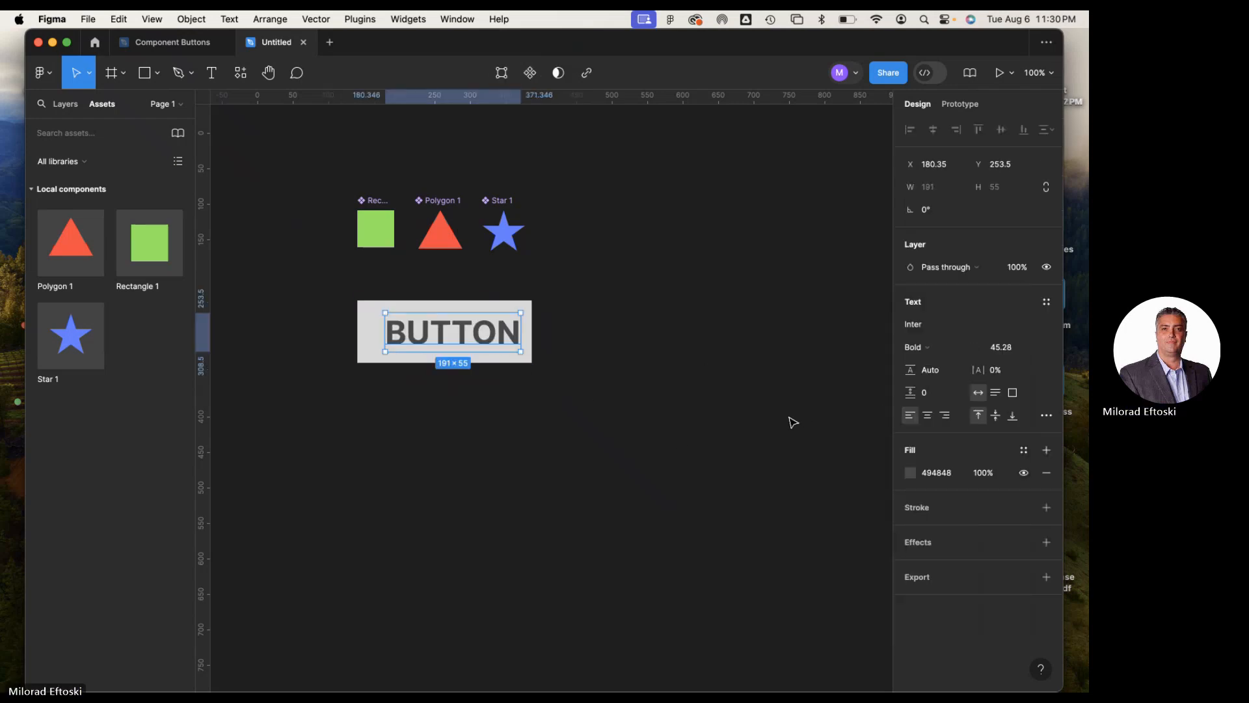
left_click(790, 421)
Enlarge the gray rectangle around the BUTTON text to about 279 × 92 and show the layer list
left_click(511, 320)
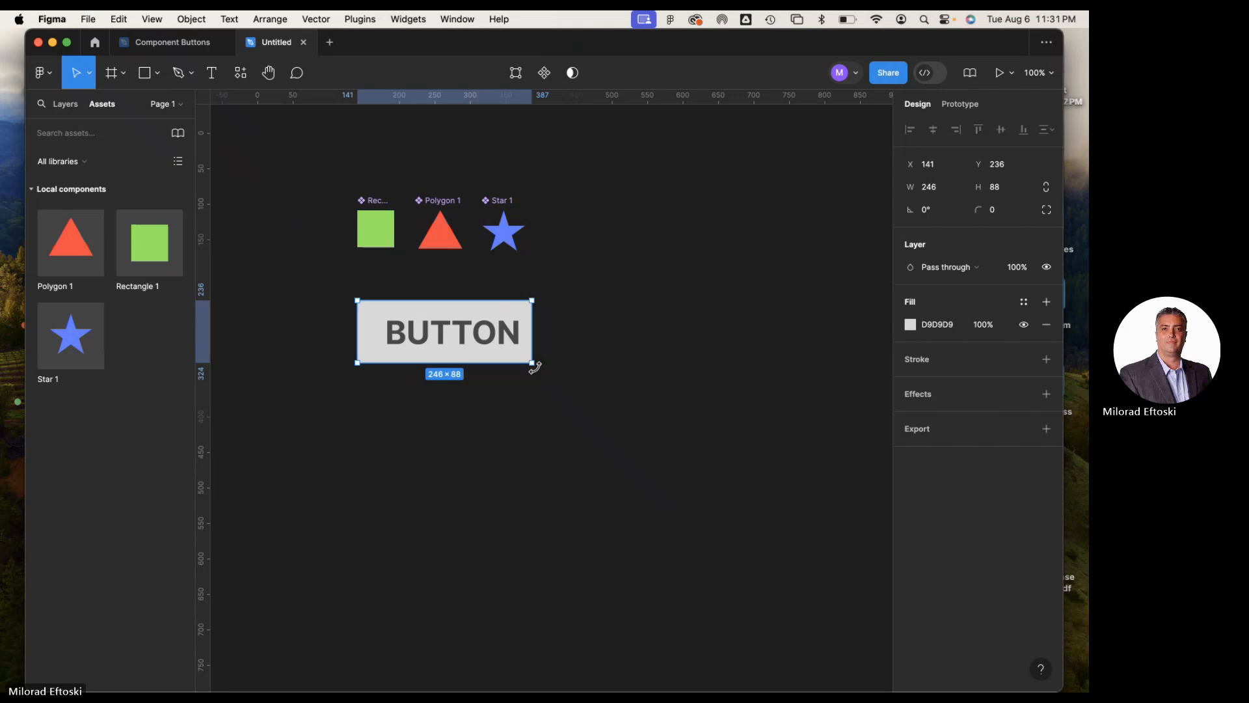
left_click_drag(534, 365, 504, 356)
left_click(572, 376)
left_click(413, 303)
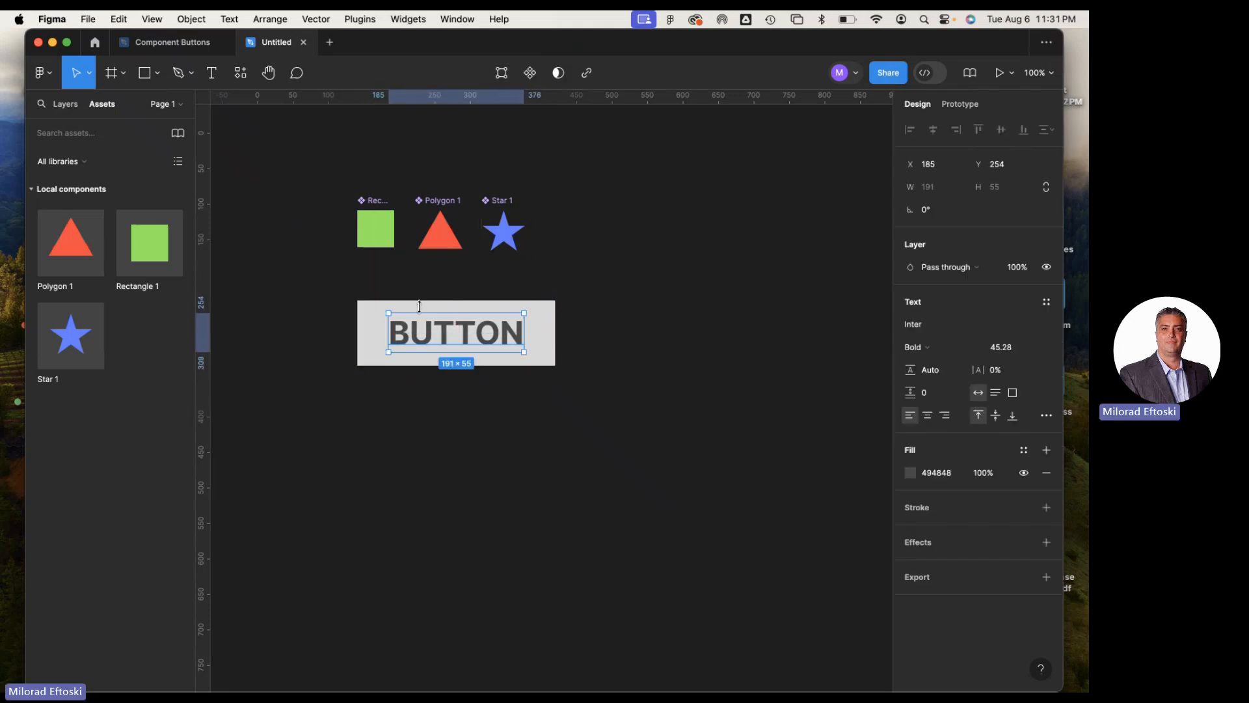
left_click(65, 105)
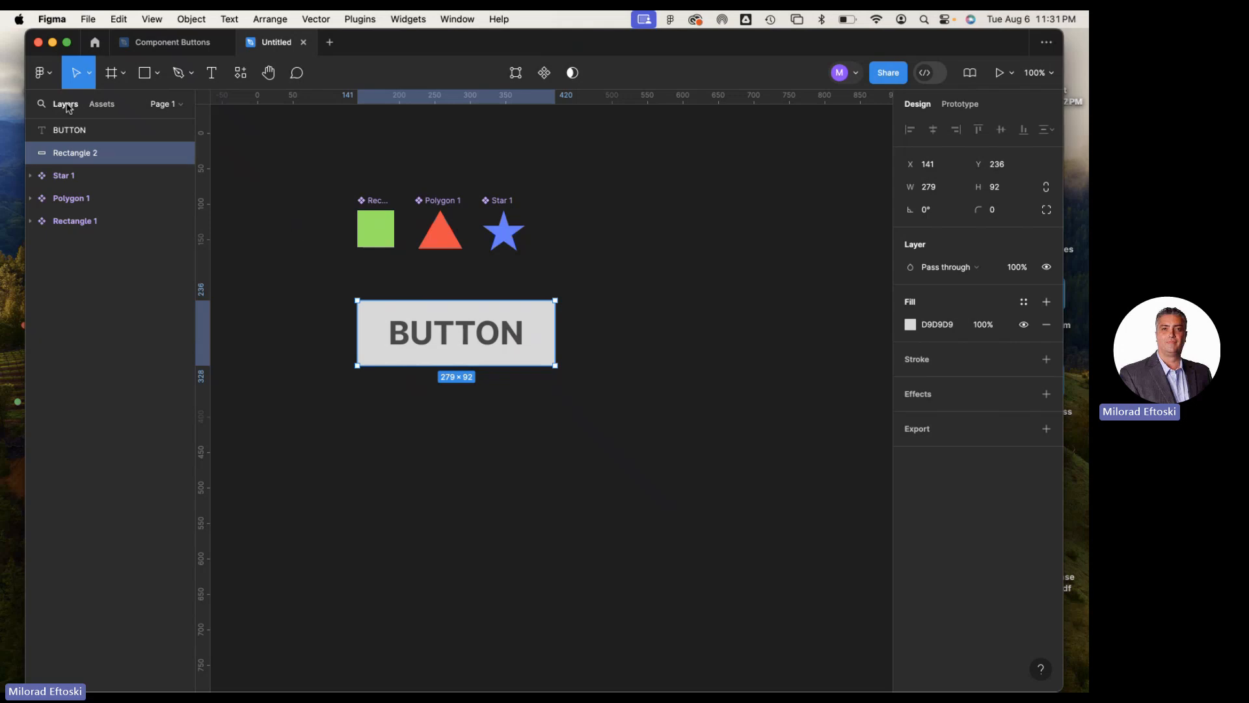
left_click(94, 131)
left_click(104, 144)
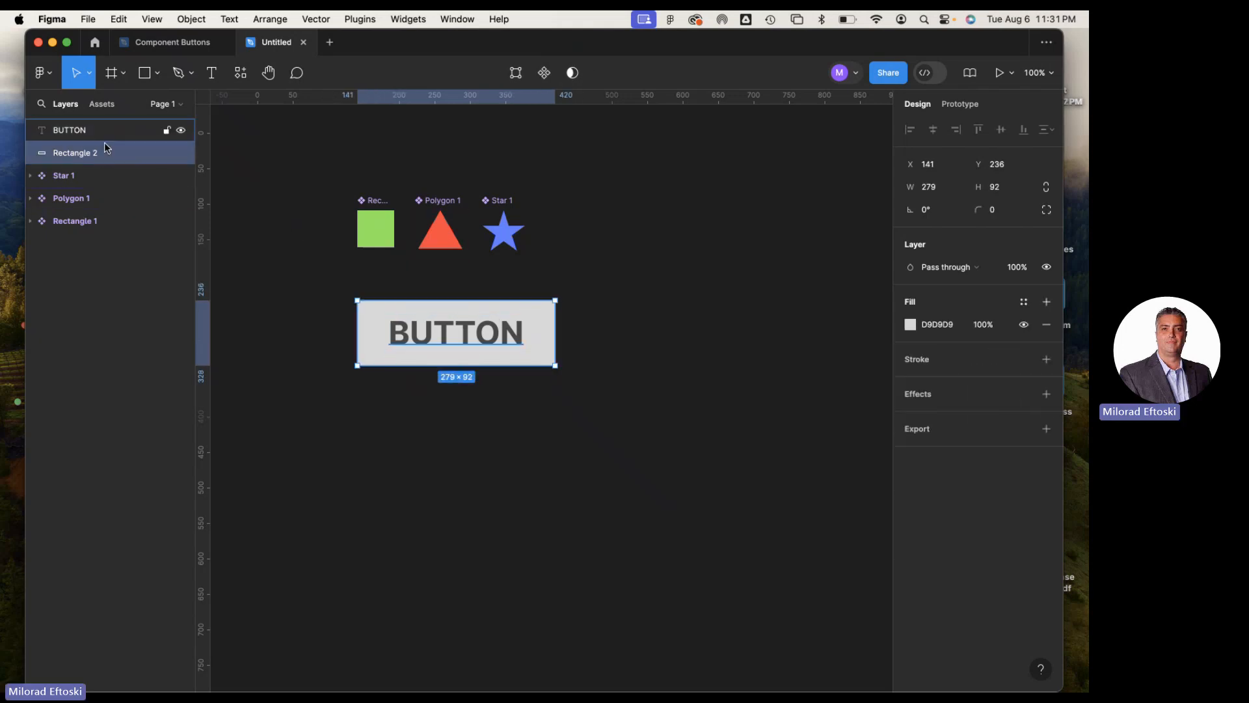
Shift the BUTTON text right inside the gray rectangle to leave room for an icon before it, keeping the rectangle in place
left_click(321, 421)
left_click_drag(451, 347, 466, 351)
left_click(465, 374)
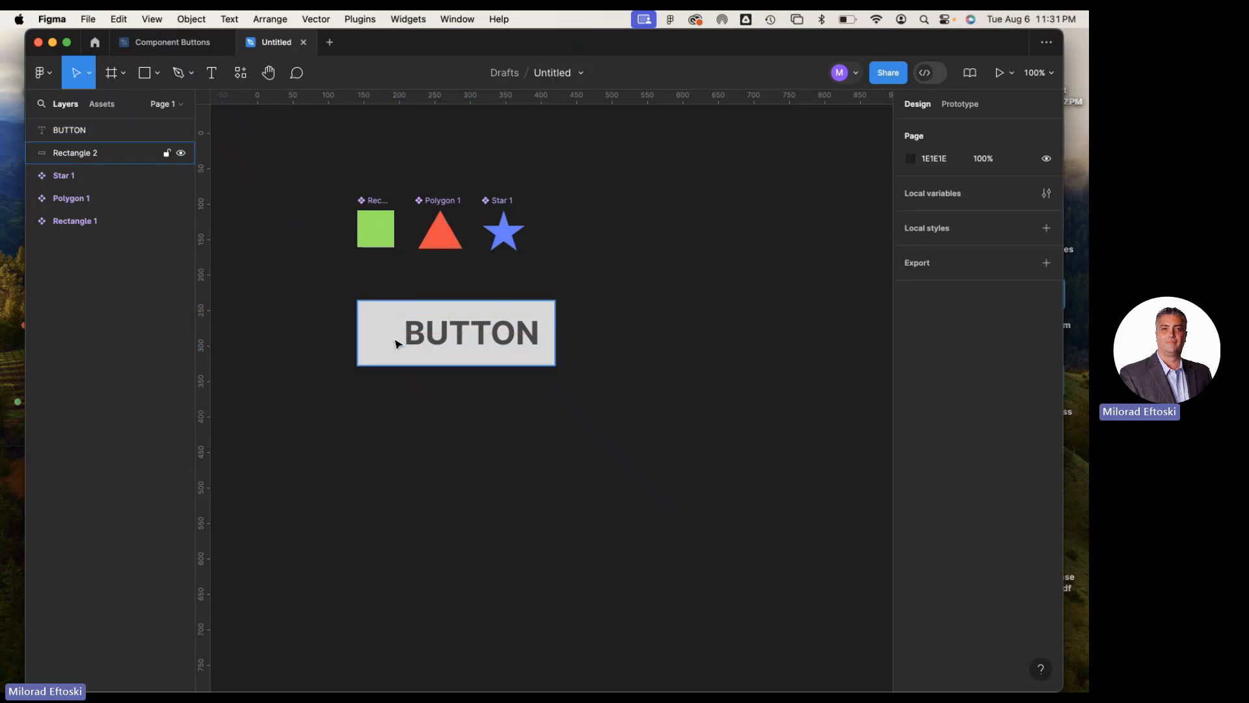
left_click(380, 341)
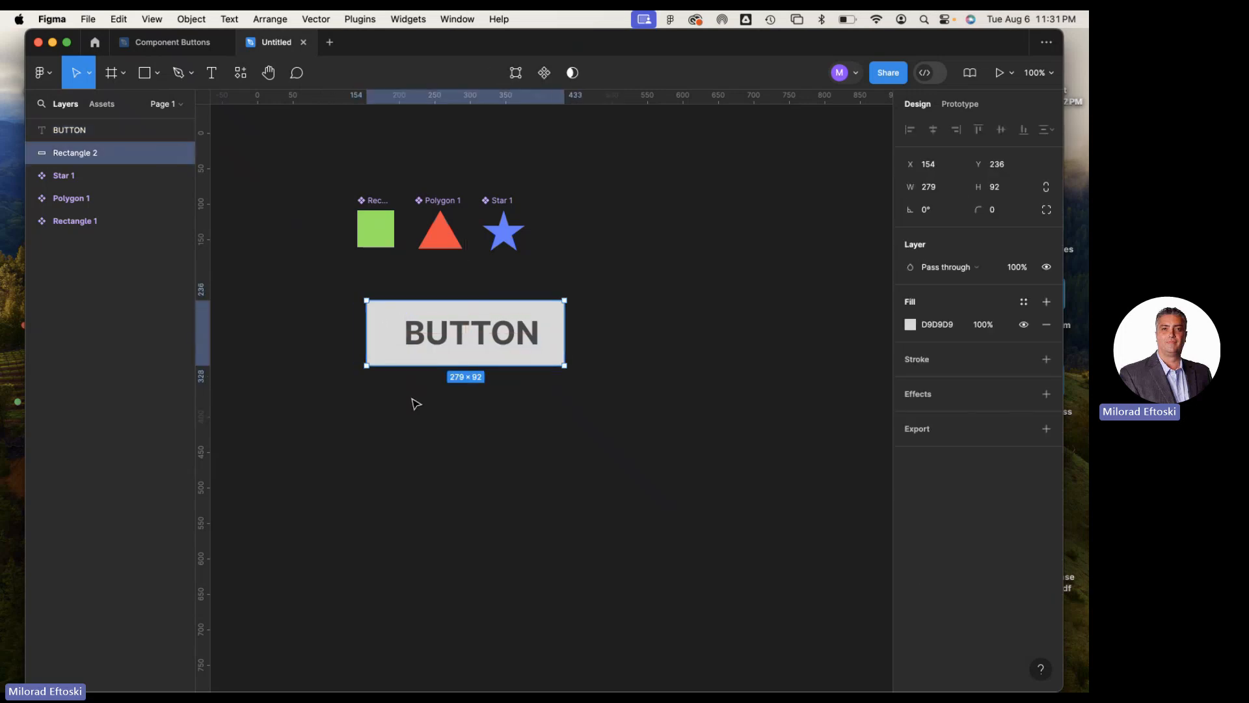
left_click(438, 430)
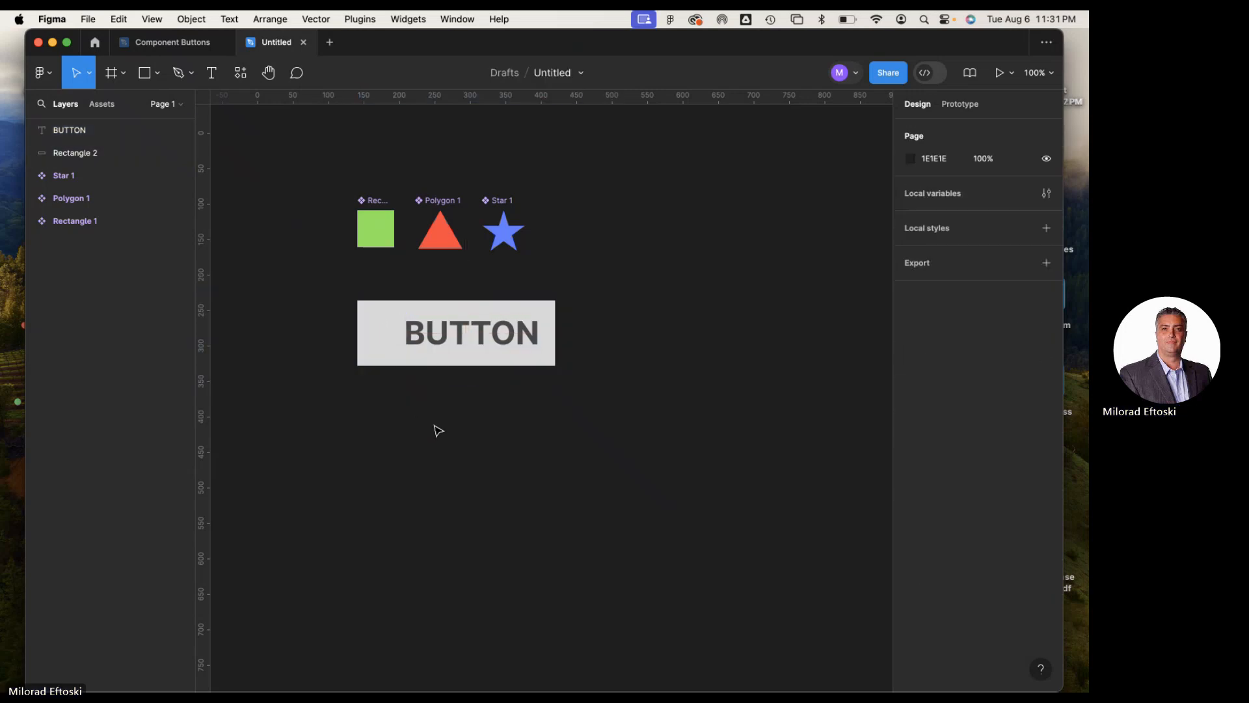
Draw a circle of about 35 × 35 on the gray rectangle, just left of the BUTTON text
left_click(159, 74)
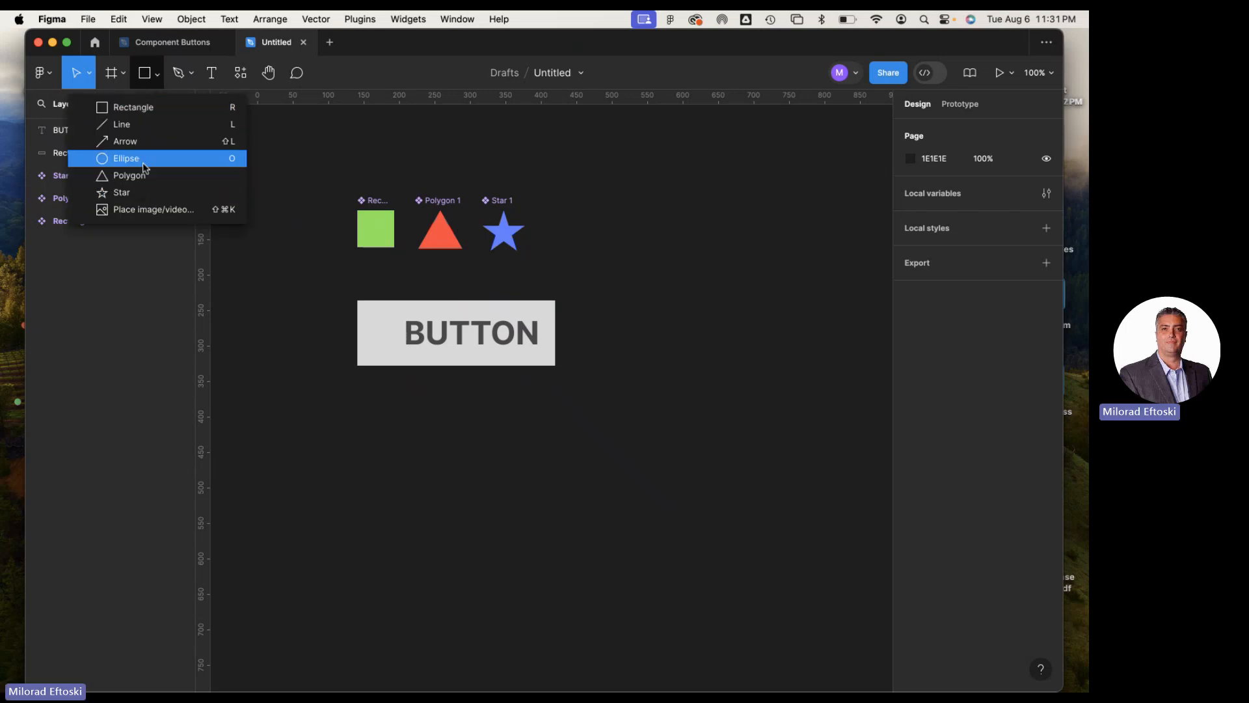
left_click(145, 167)
left_click_drag(369, 319, 394, 345)
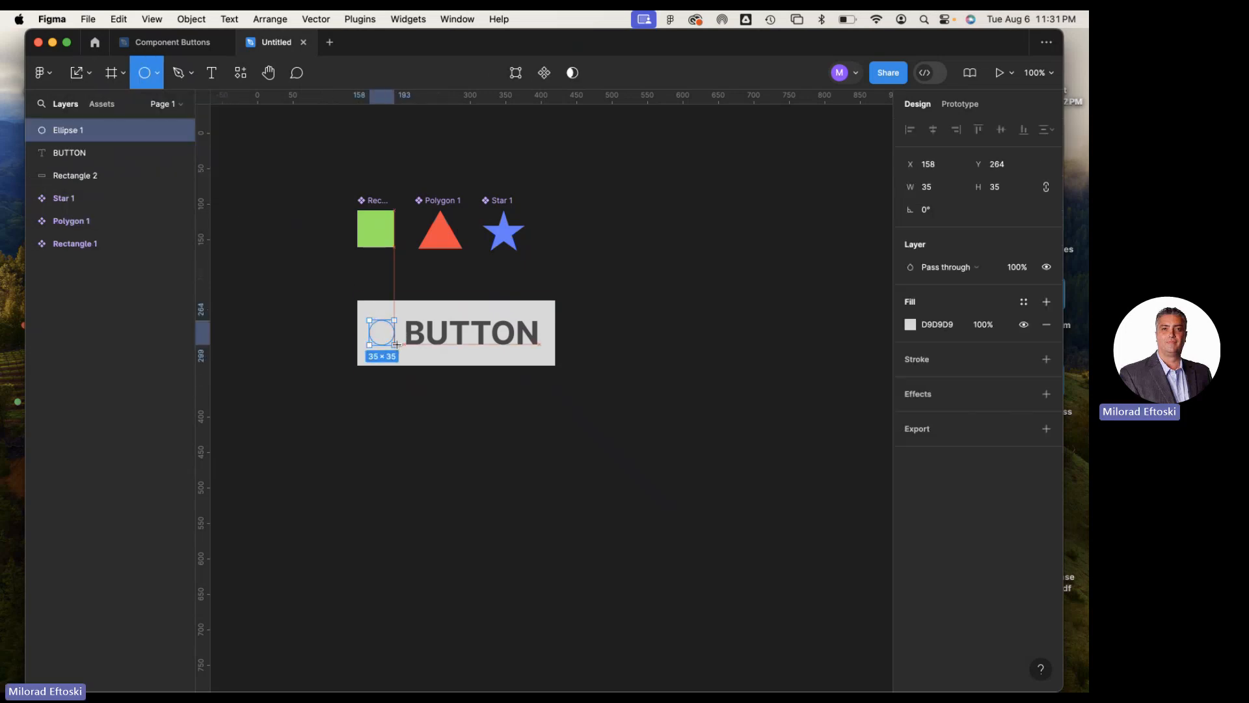
Set the circle's fill to pink F1009F
left_click(910, 324)
left_click_drag(760, 383, 747, 432)
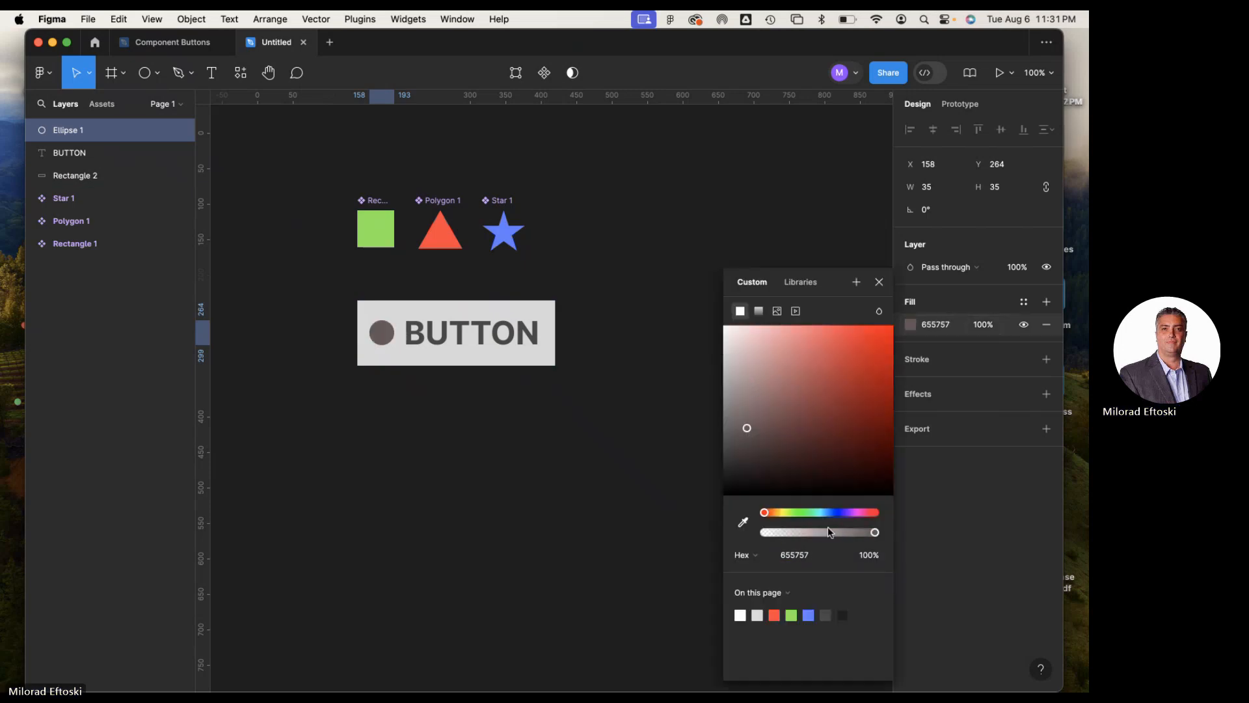
left_click_drag(832, 516, 862, 513)
left_click_drag(894, 390, 895, 329)
left_click(524, 469)
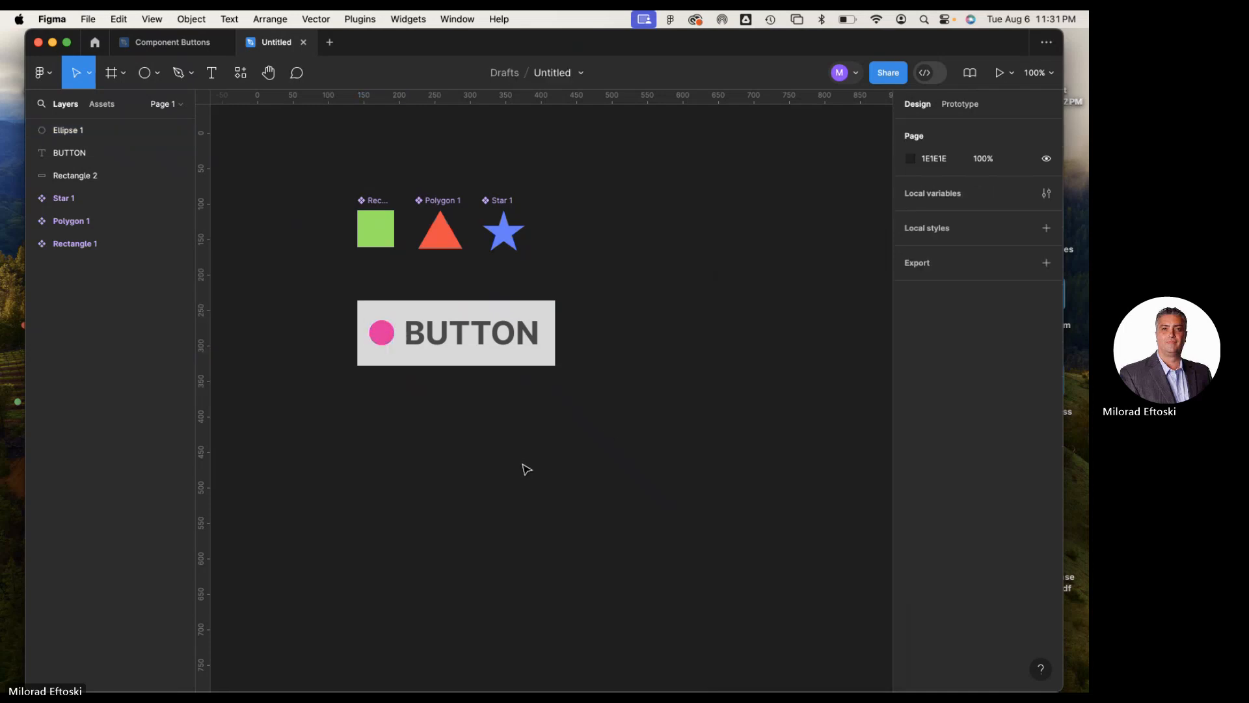
Resize the gray rectangle to about 297 × 85 and reposition the BUTTON text and pink circle so they sit centered in it
left_click(414, 364)
left_click_drag(558, 369, 571, 363)
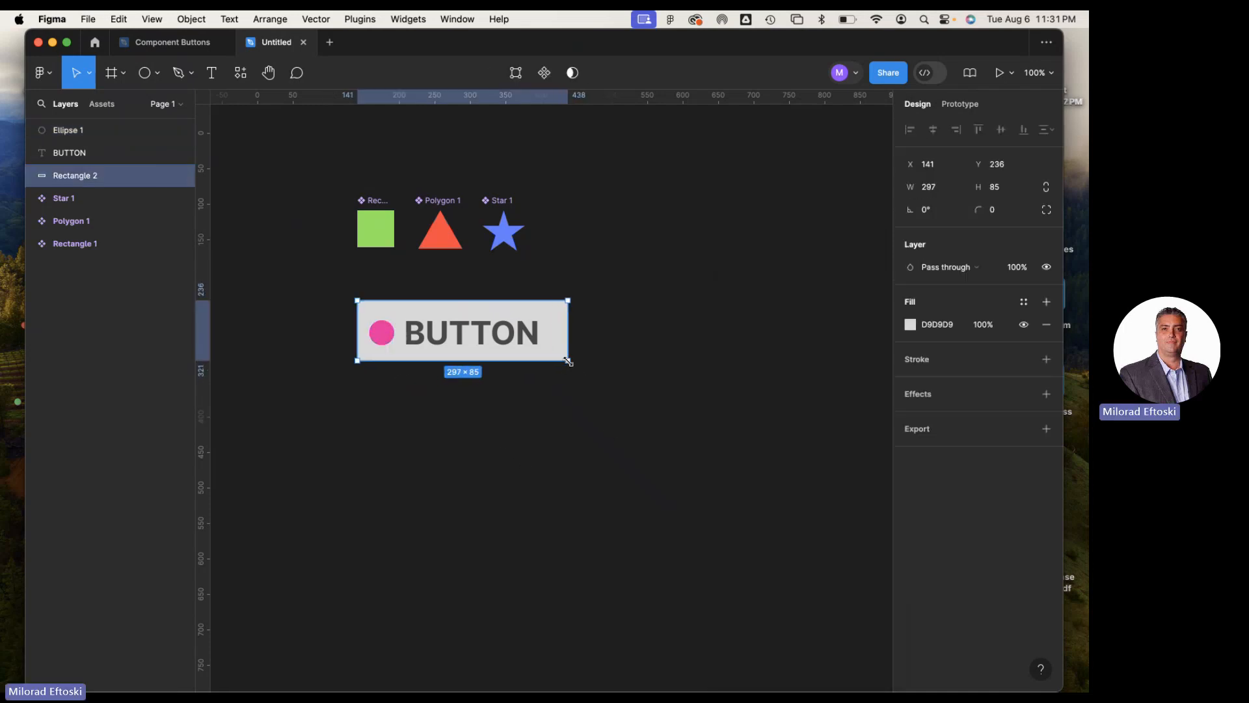
left_click(594, 405)
left_click_drag(467, 342, 476, 339)
mouse_move(392, 336)
left_mouse_down()
mouse_move(402, 344)
mouse_move(387, 335)
left_mouse_up()
left_click(394, 379)
left_click(477, 410)
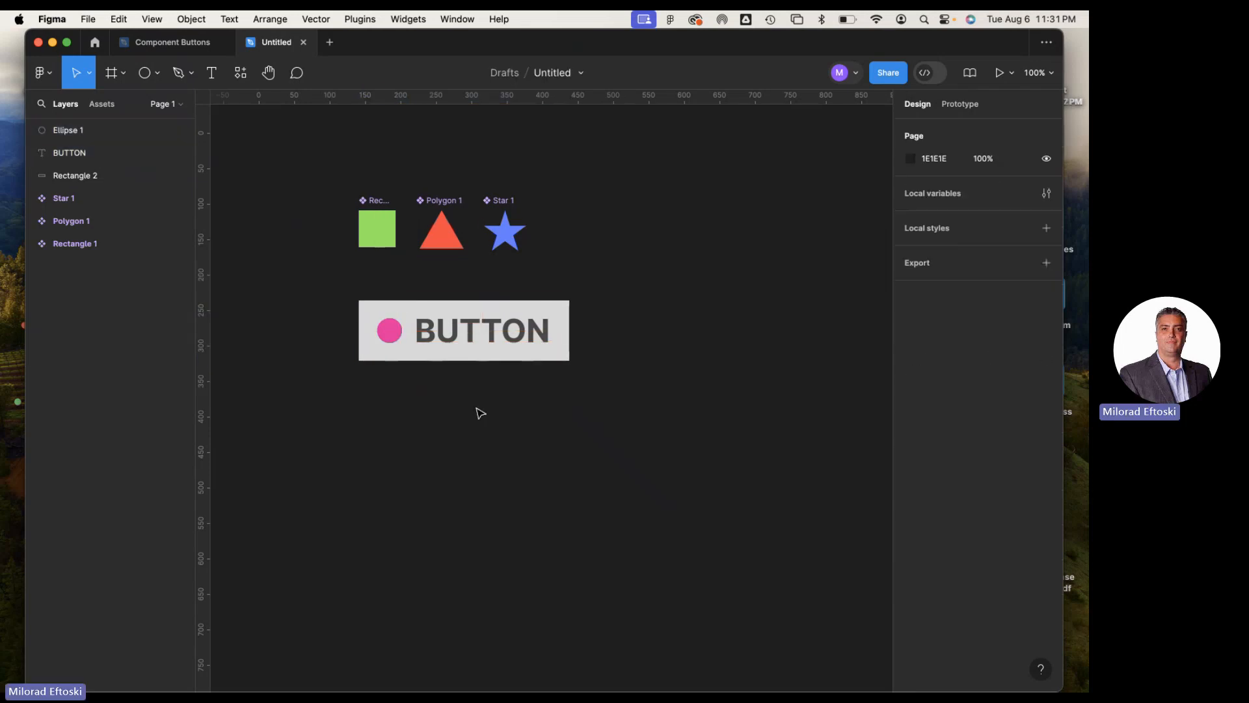
left_click_drag(330, 284, 690, 423)
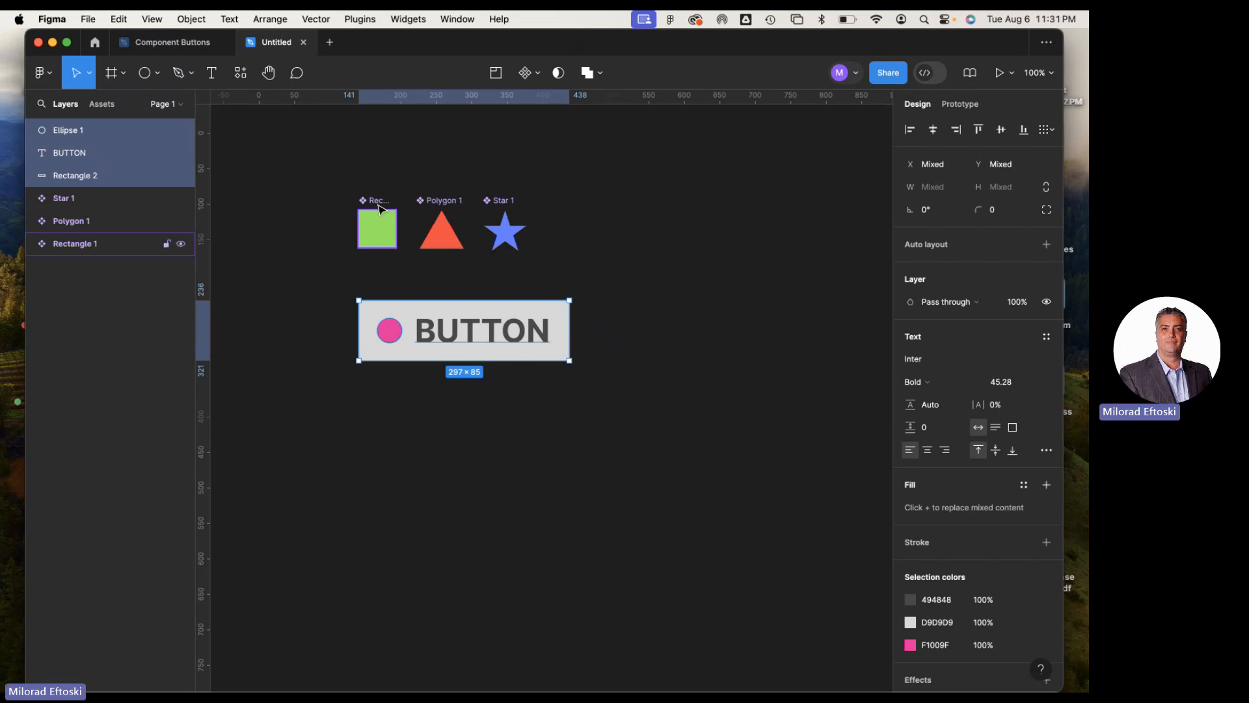
left_click_drag(322, 155, 577, 256)
key("Escape")
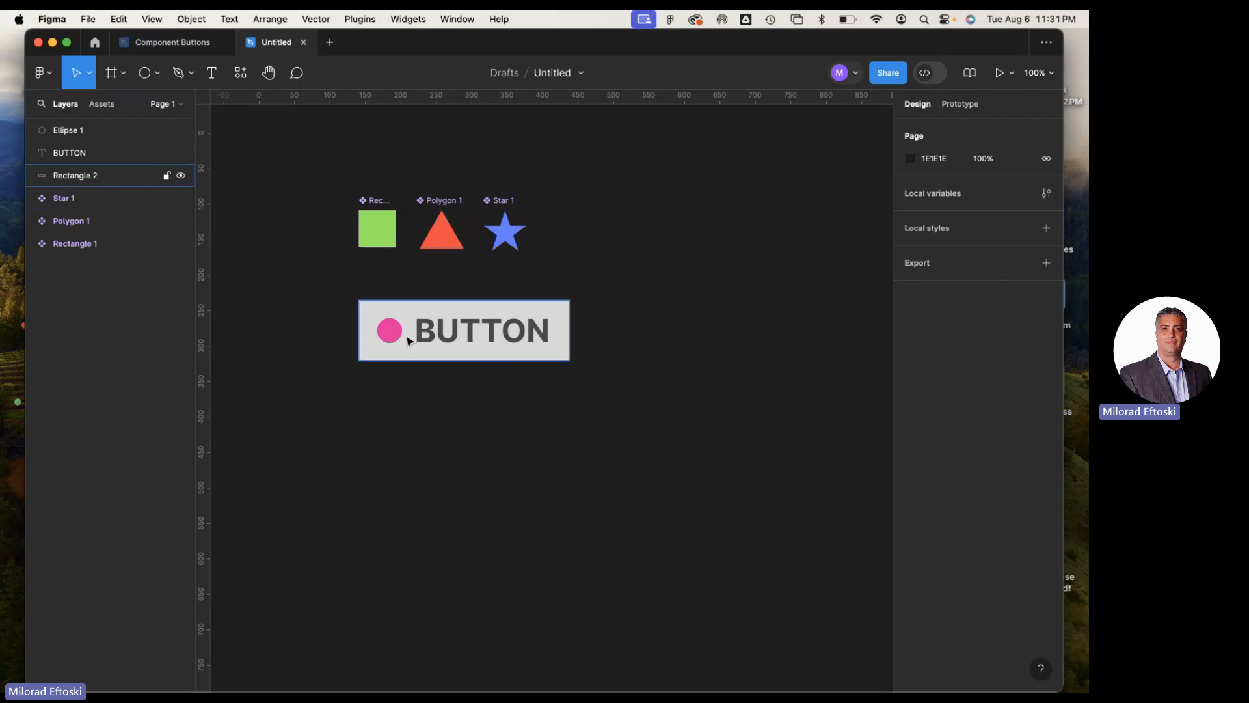
Enlarge the pink circle to about 60 × 60 and shift the BUTTON text slightly right to keep a gap between them
left_click(386, 337)
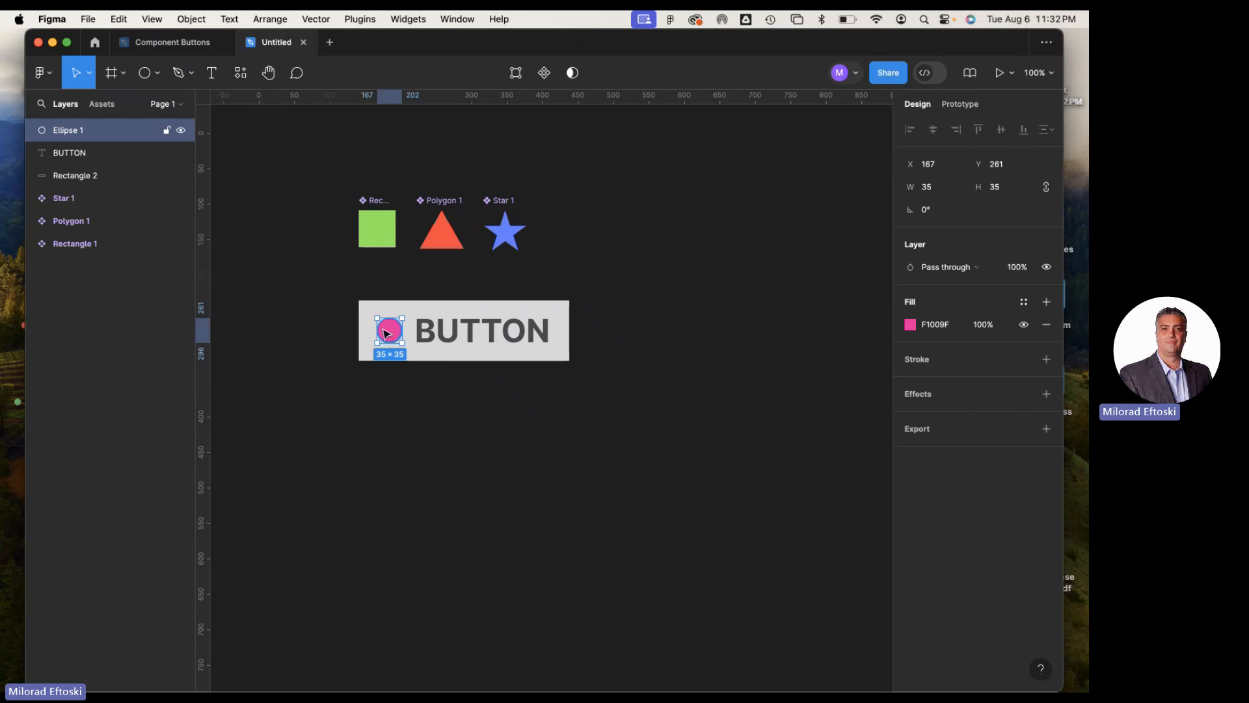
left_click_drag(377, 318, 394, 342)
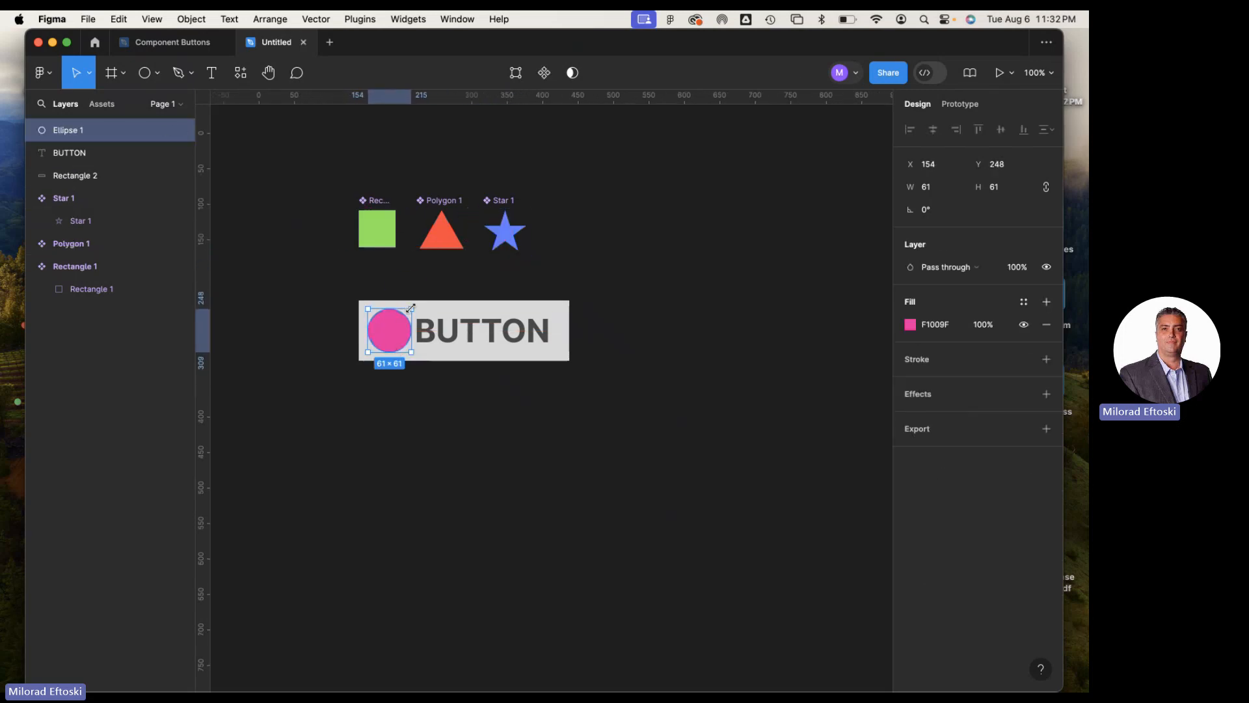
left_click(480, 412)
left_click_drag(466, 349, 473, 349)
left_click(508, 421)
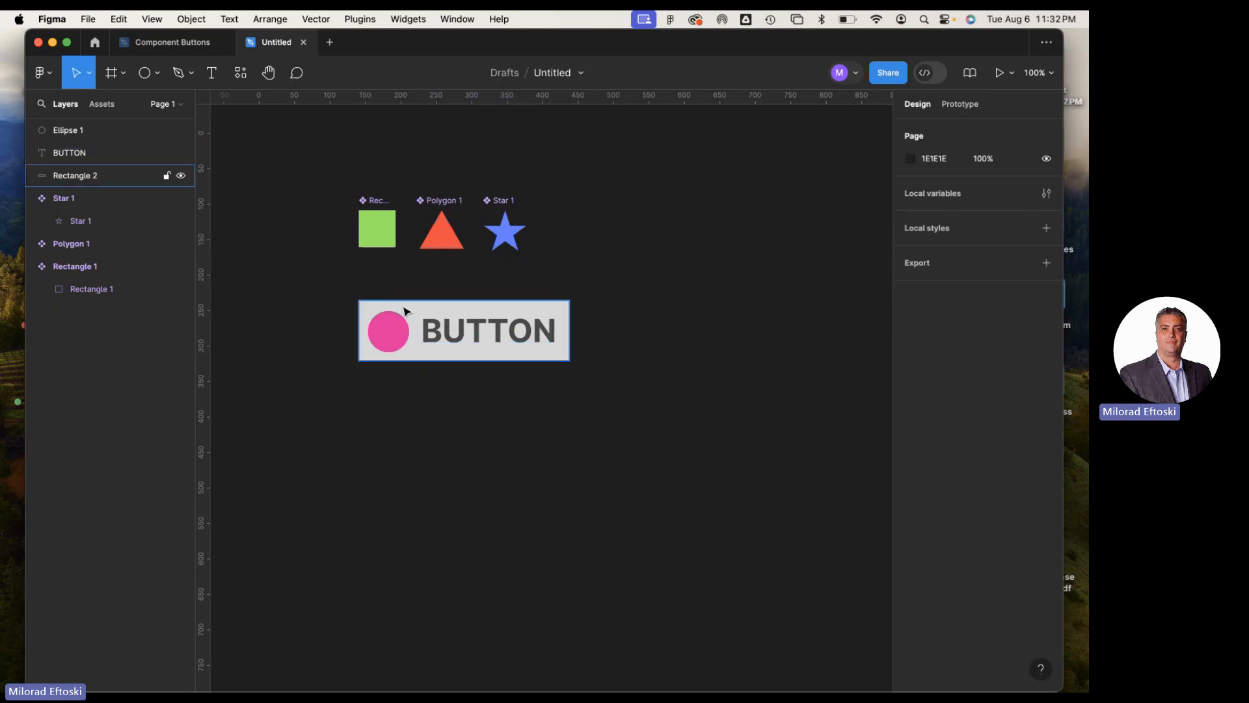
Enlarge the gray rectangle to about 331 × 102
left_click(405, 311)
left_click_drag(570, 362, 596, 373)
left_click(641, 421)
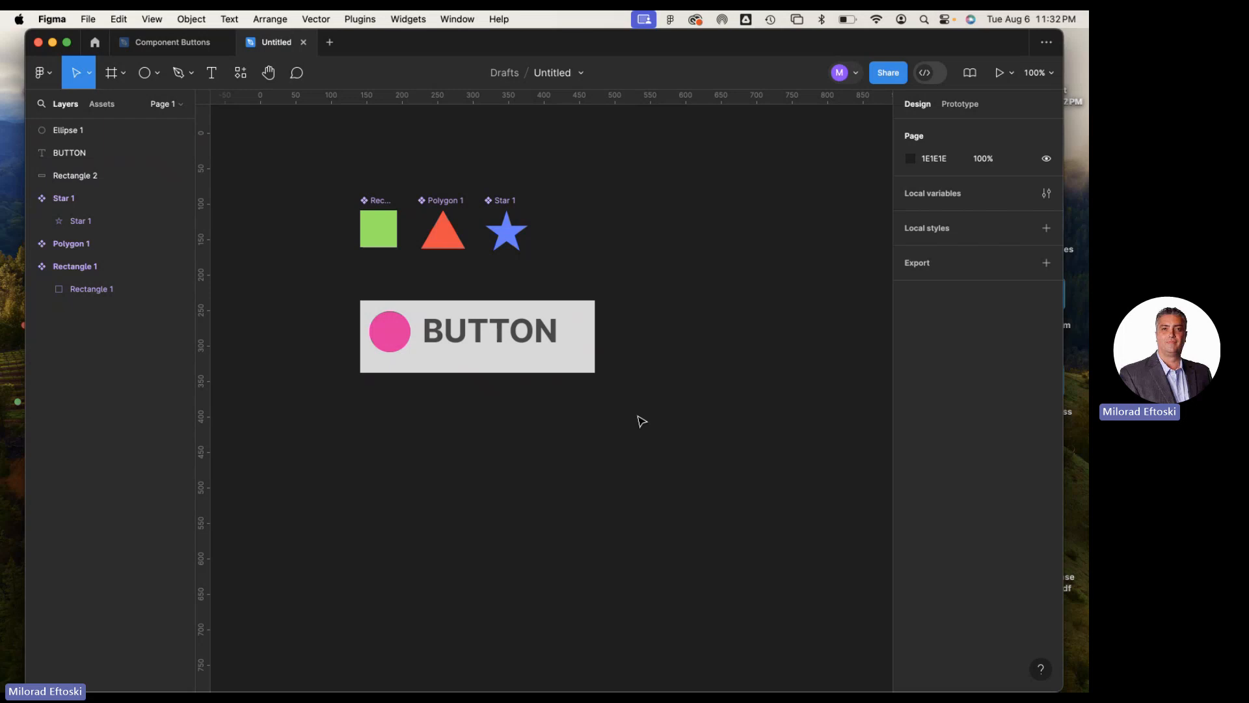
Apply auto layout to the circle, BUTTON text and rectangle together, with the contents aligned to the center
left_click_drag(624, 410, 369, 322)
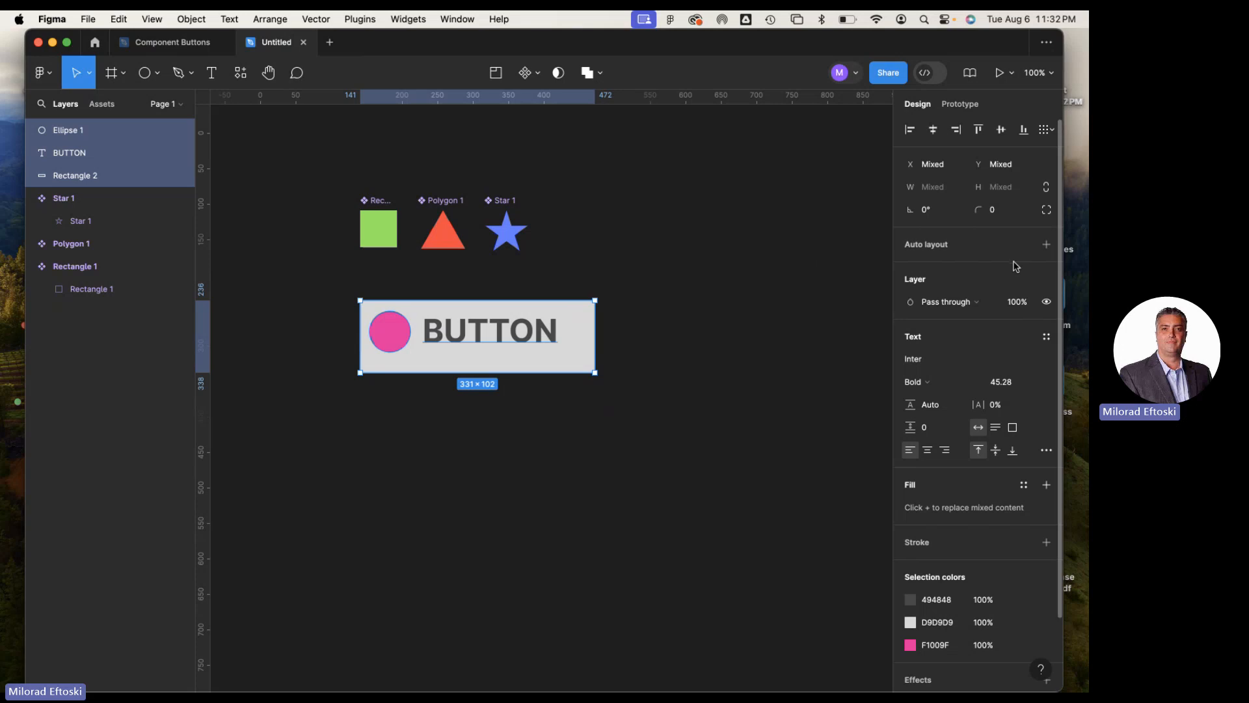
left_click(1047, 245)
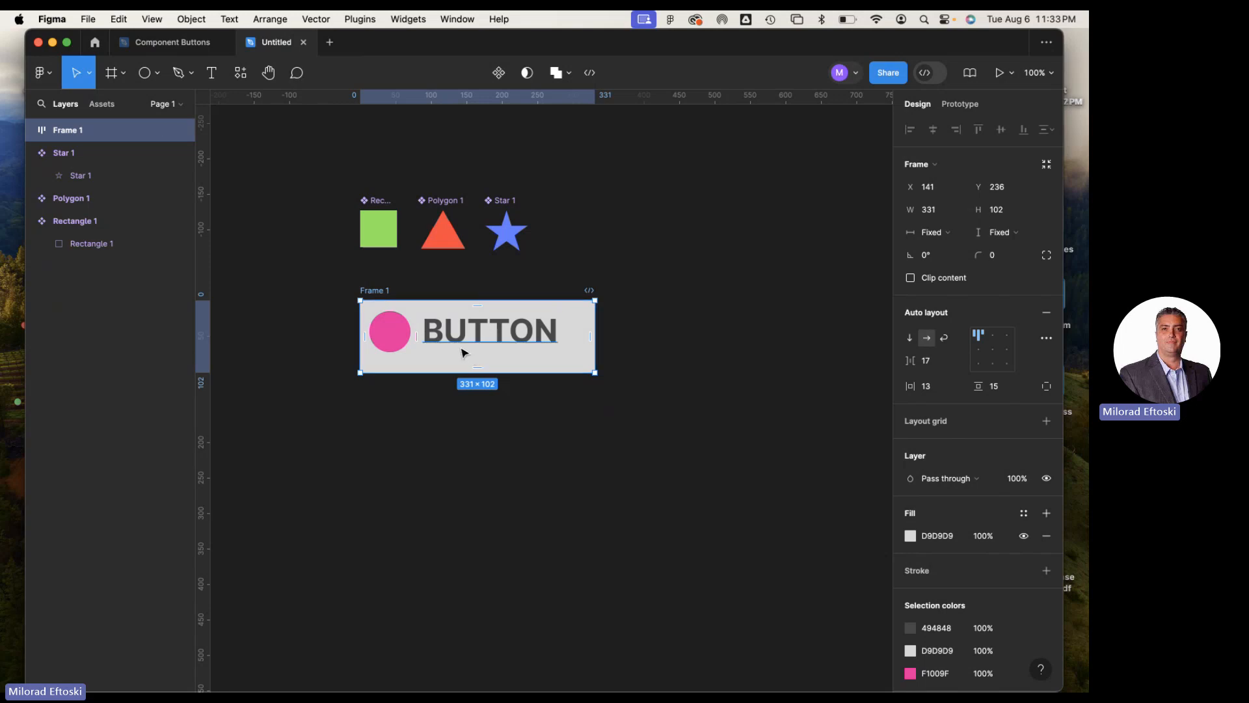
left_click(995, 352)
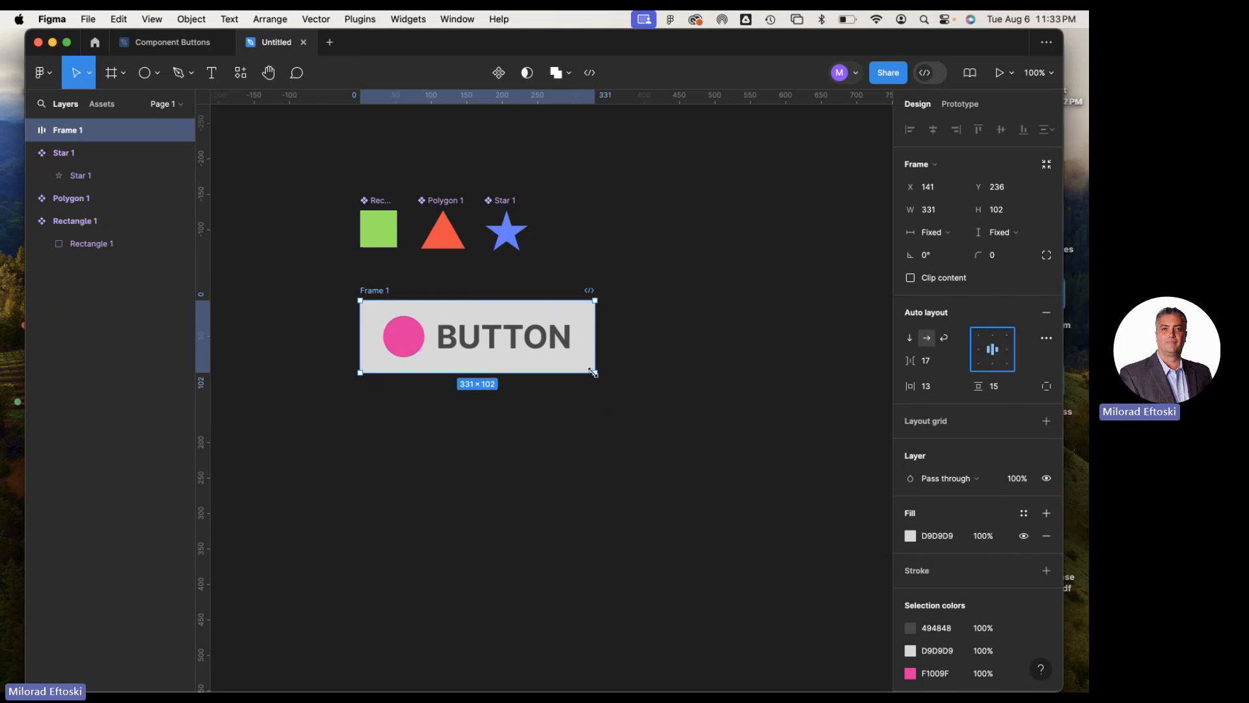
Test the centered alignment by stretching the button frame to about 399 × 189 and shrinking it to about 344 × 124
left_click_drag(594, 373, 643, 434)
left_click(993, 369)
left_click(991, 349)
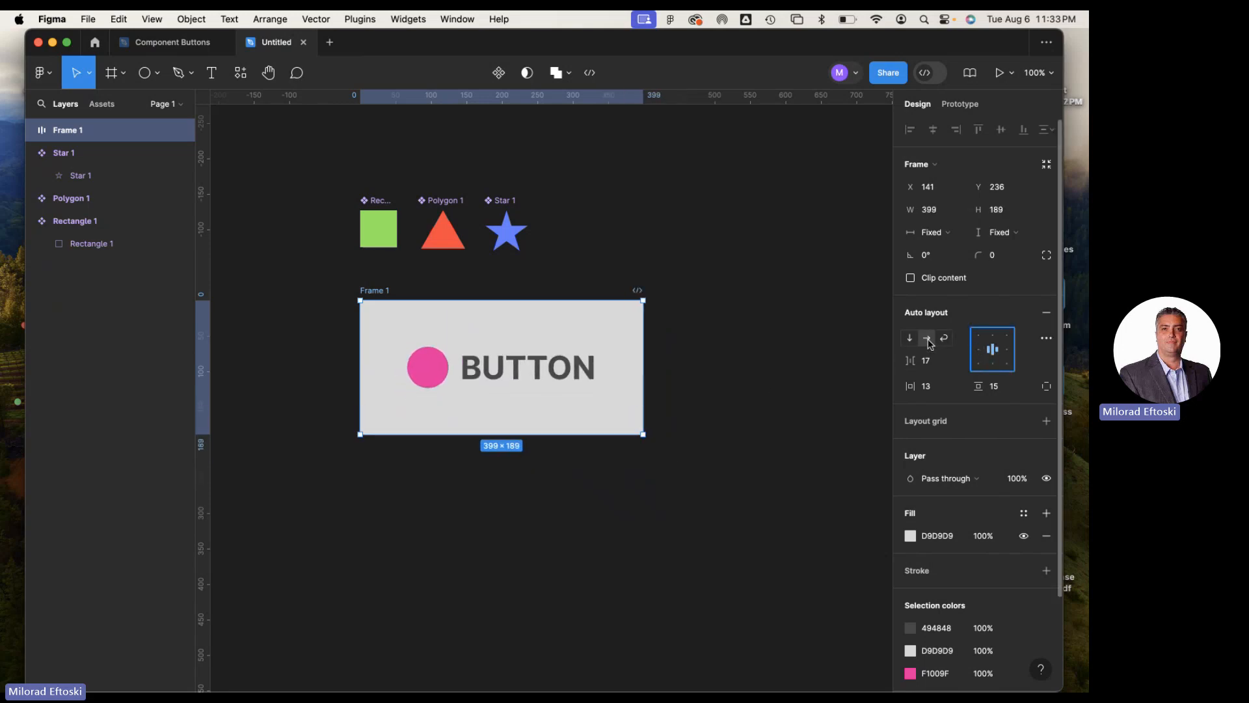
left_click_drag(643, 434, 605, 388)
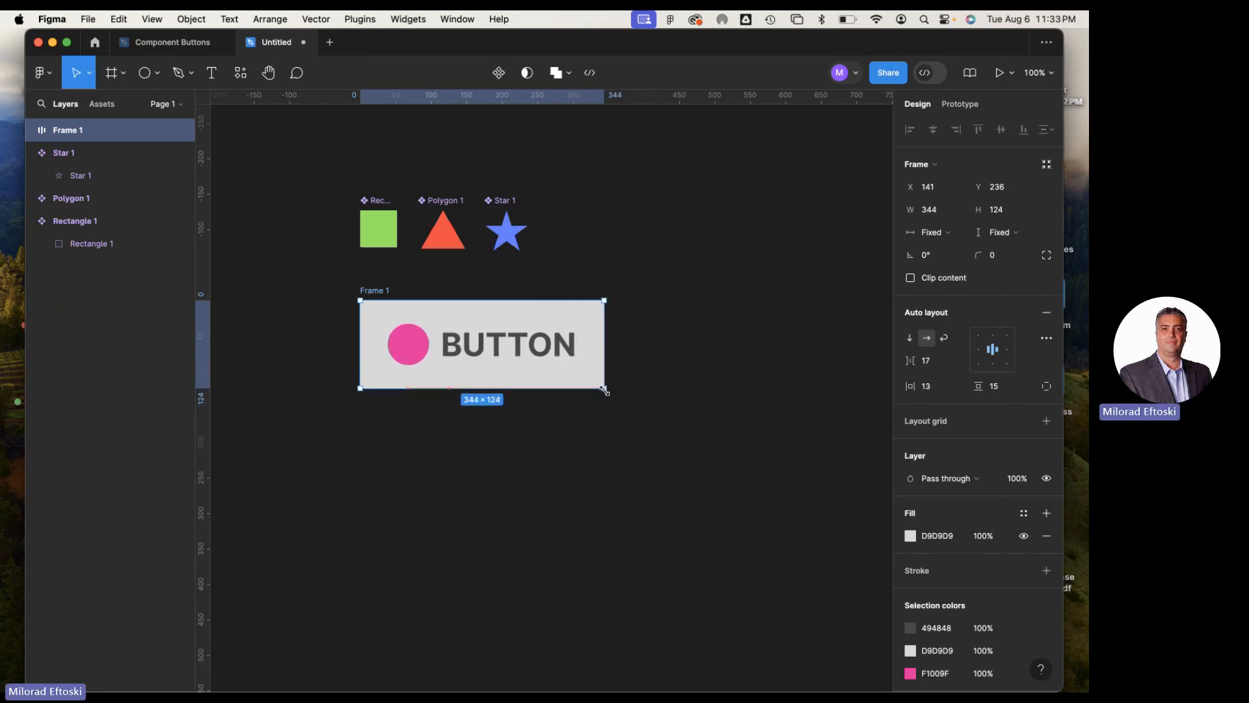
Try the Wrap layout on the button frame while resizing it to about 341 × 89, and return it to horizontal layout
left_click(946, 338)
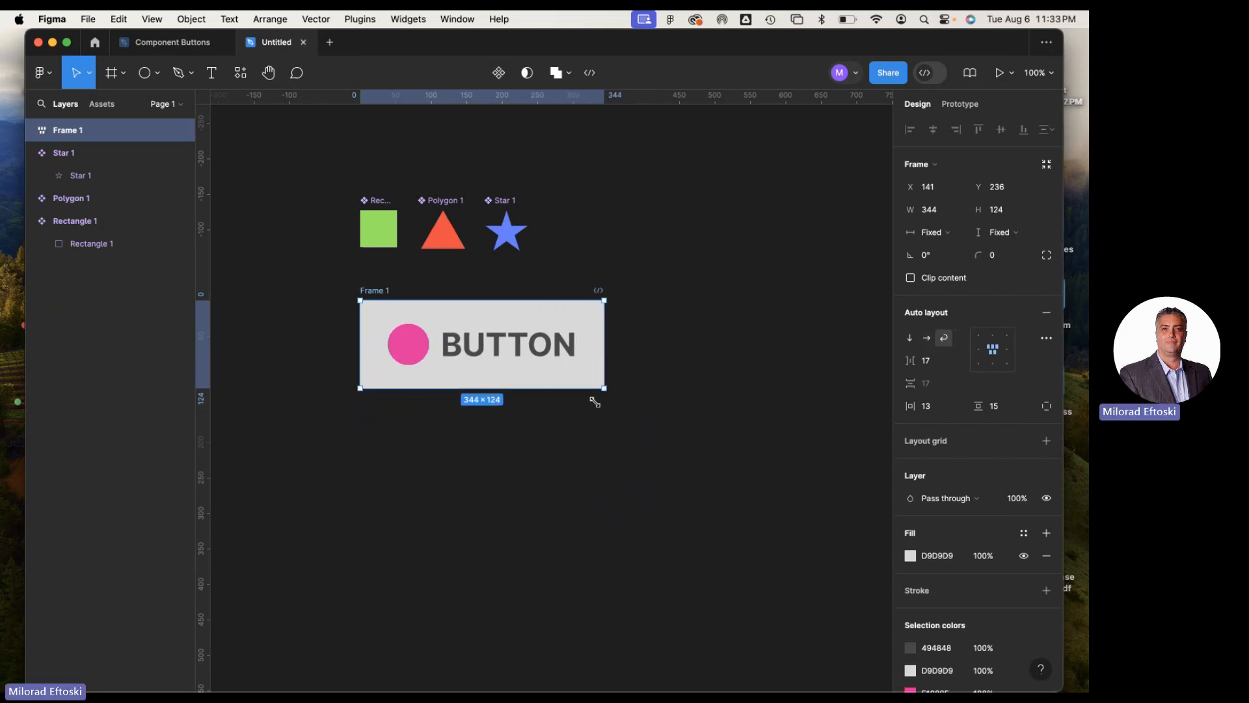
left_click_drag(595, 402, 603, 365)
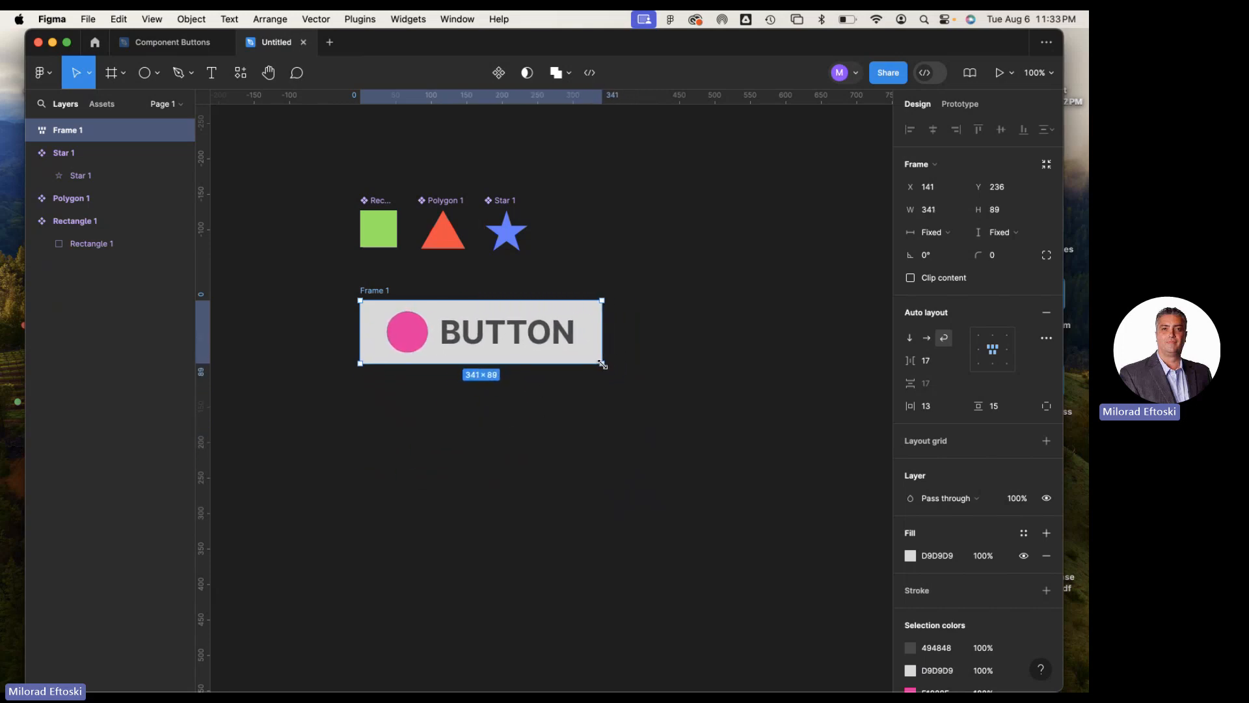
left_click(928, 337)
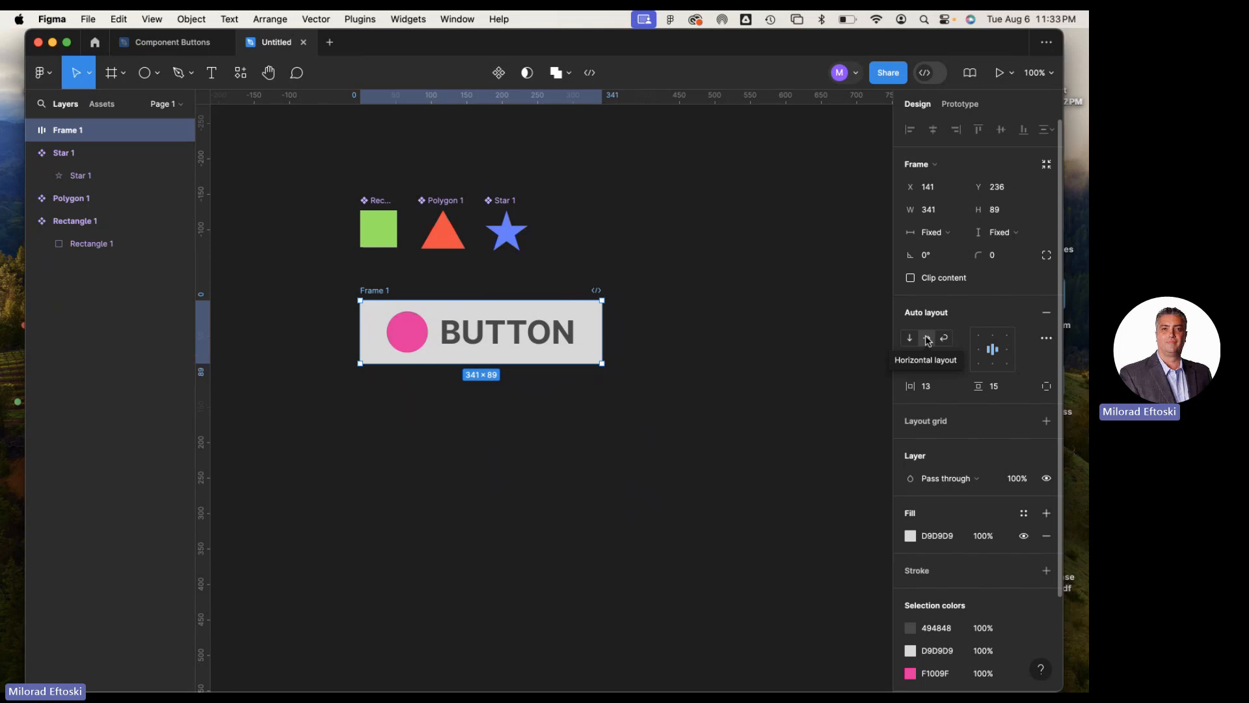
Resize the button frame to about 333 × 90 and place it below the three shapes at about Y 243
left_click_drag(601, 363, 576, 350)
left_click(651, 404)
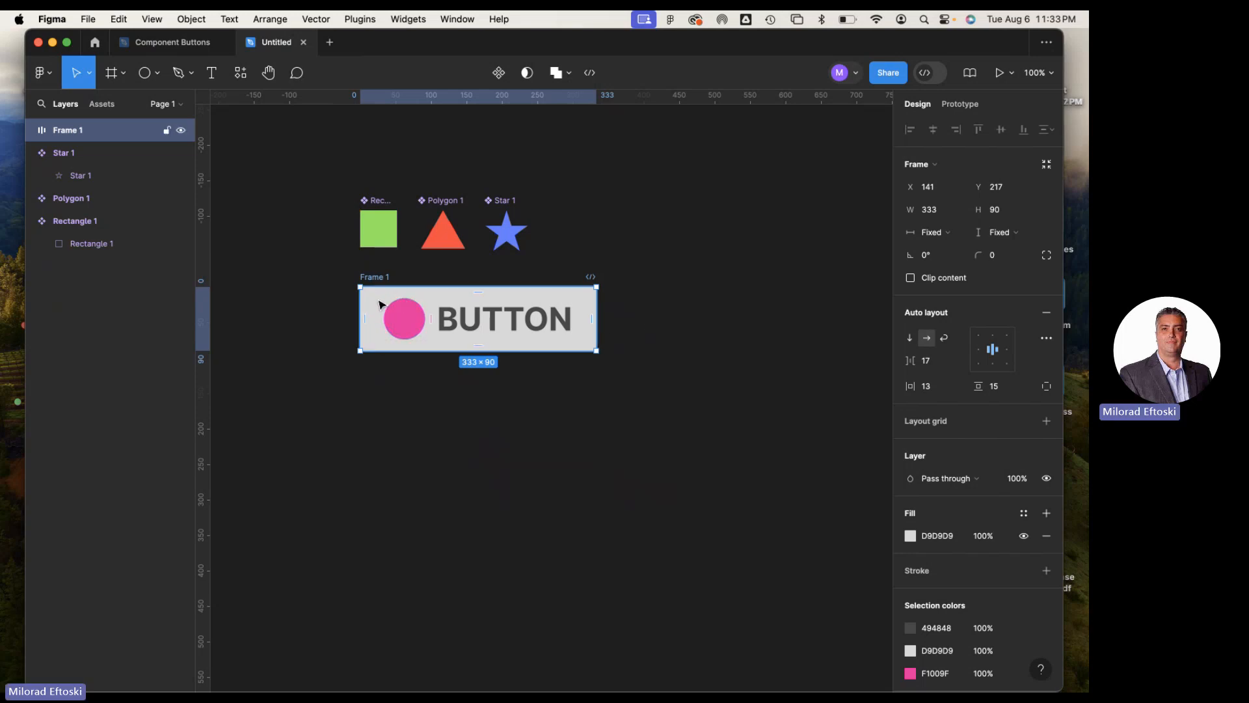
left_click_drag(372, 296, 375, 315)
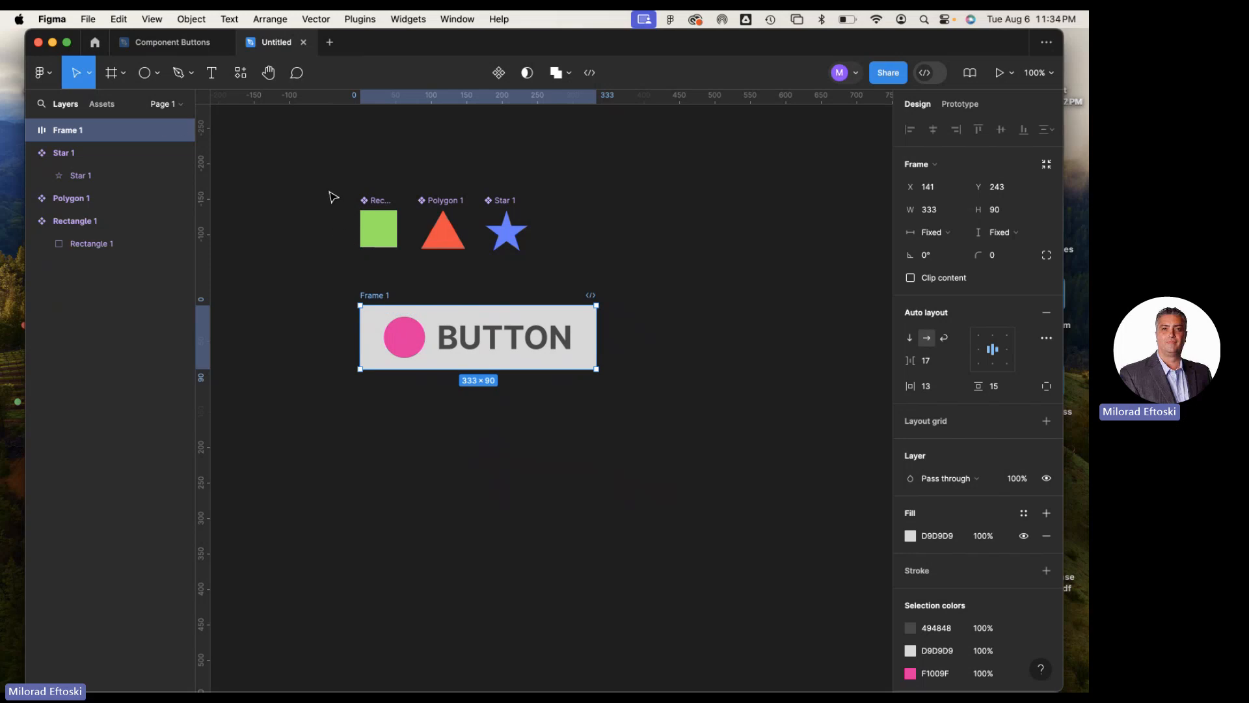
left_click_drag(330, 192, 566, 261)
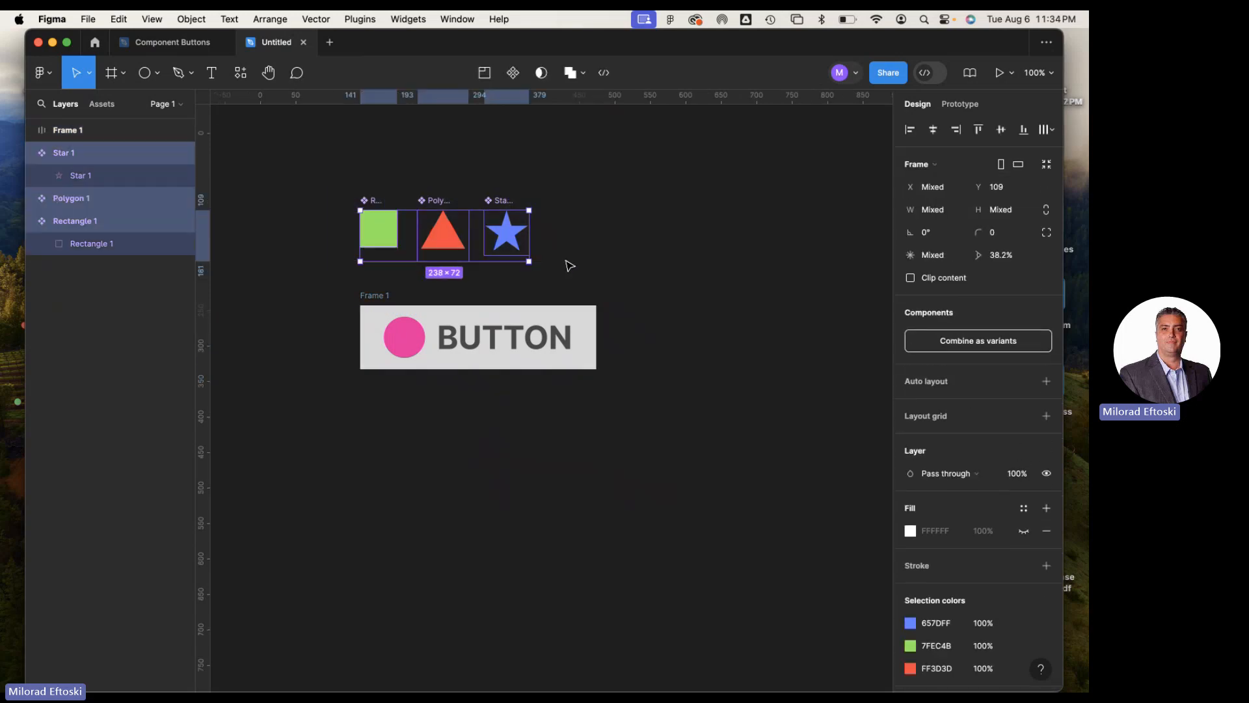
left_click(600, 265)
Convert the button frame into a component and rename it BUTTON
left_click(378, 299)
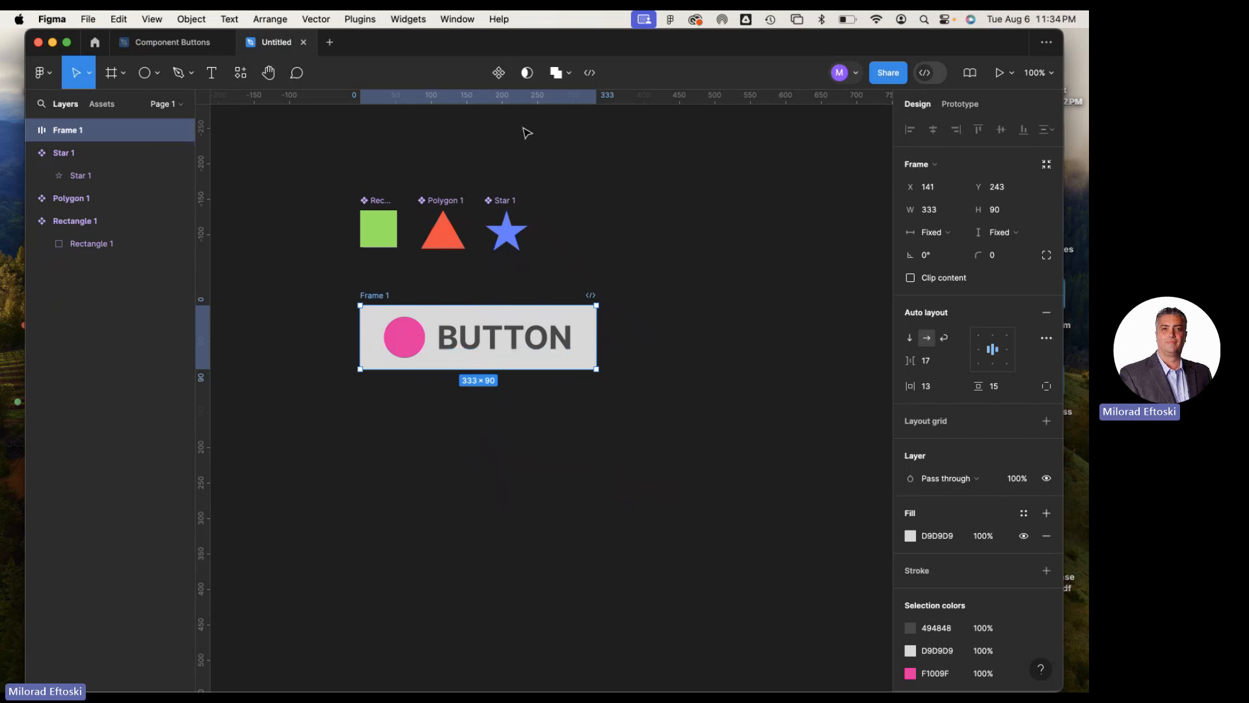
left_click(499, 74)
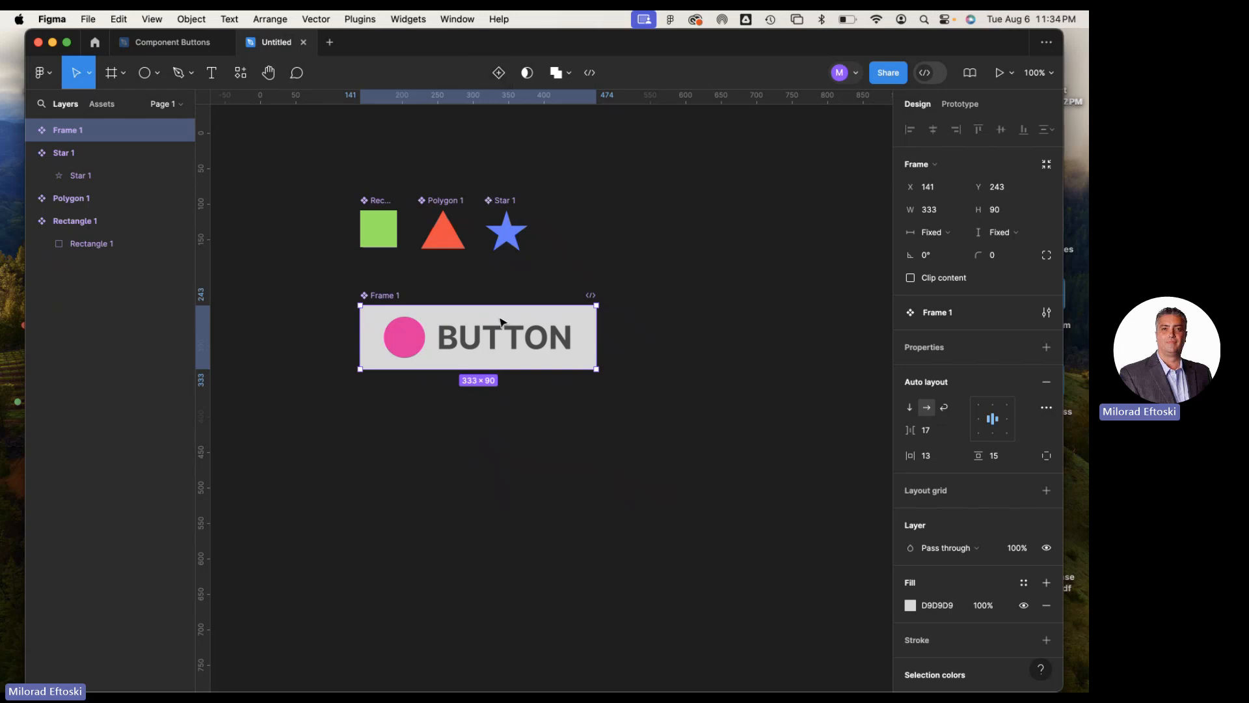
double_click(382, 296)
type("BUTTON")
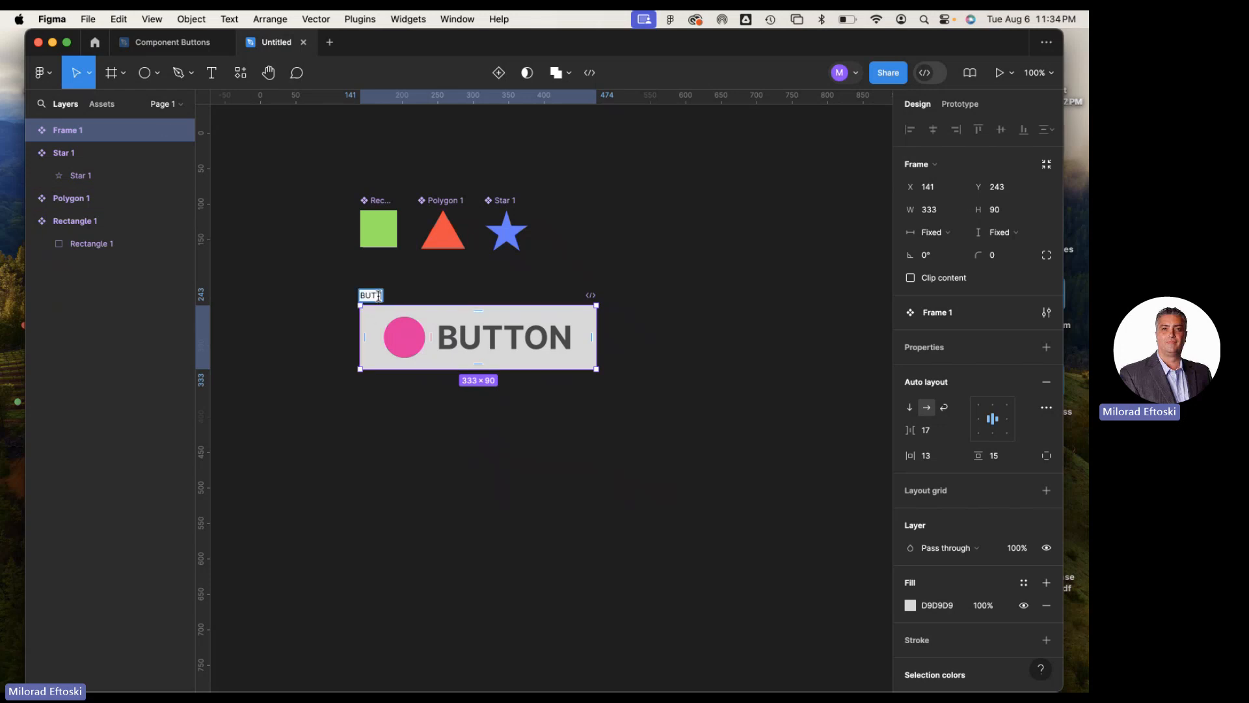
left_click(387, 466)
left_click(381, 207)
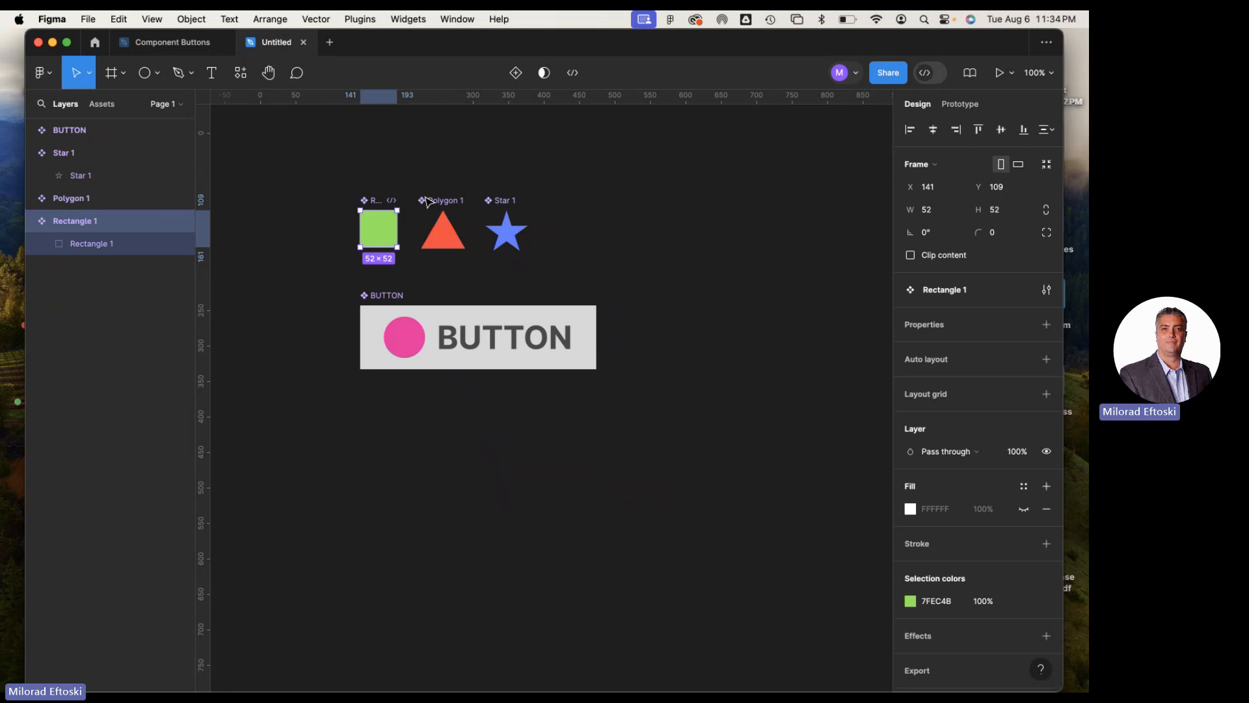
left_click(443, 215)
left_click(507, 208)
left_click(566, 229)
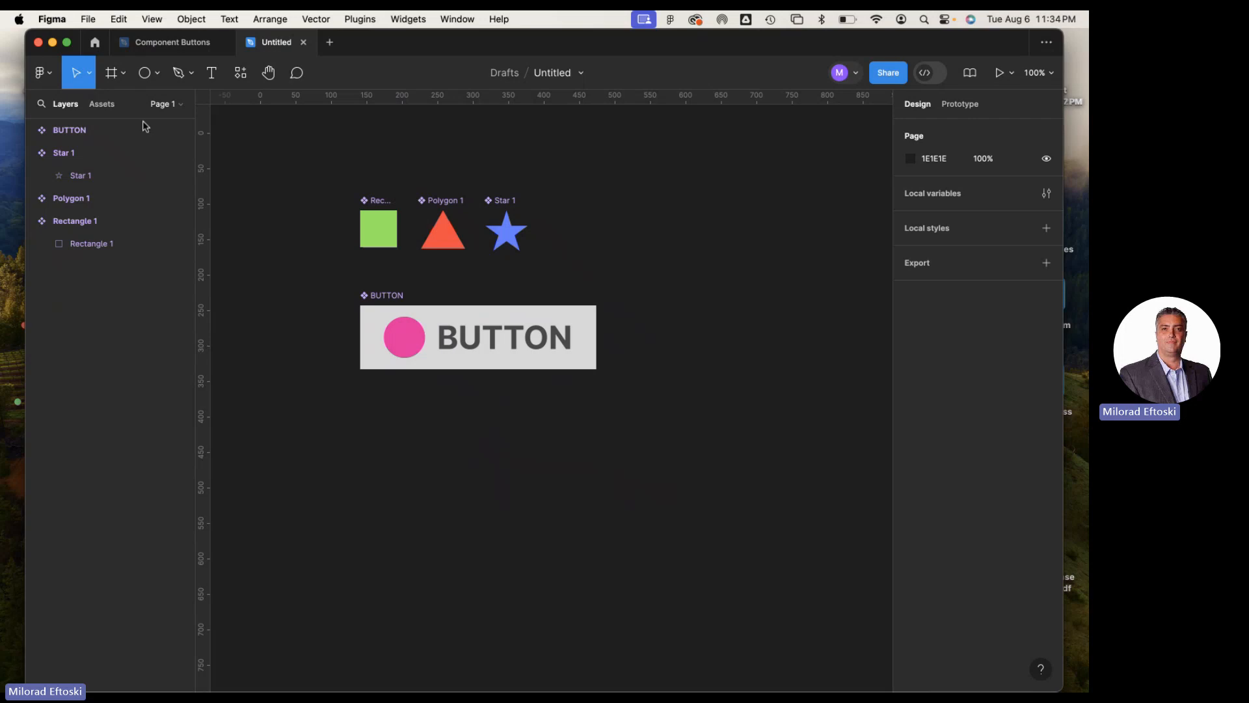
Show the file's local component assets and examine the shape components and the BUTTON component on the canvas
left_click(102, 104)
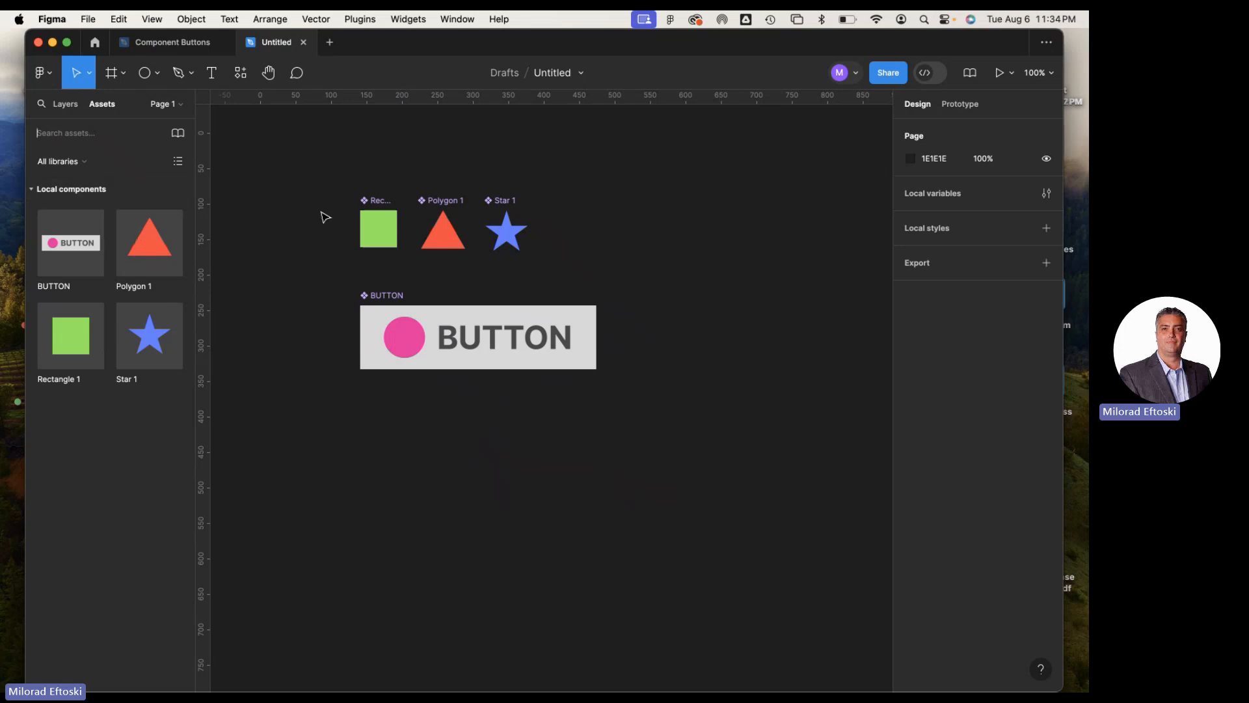
left_click_drag(692, 239, 631, 232)
scroll(651, 234, "right", 2)
left_click(337, 304)
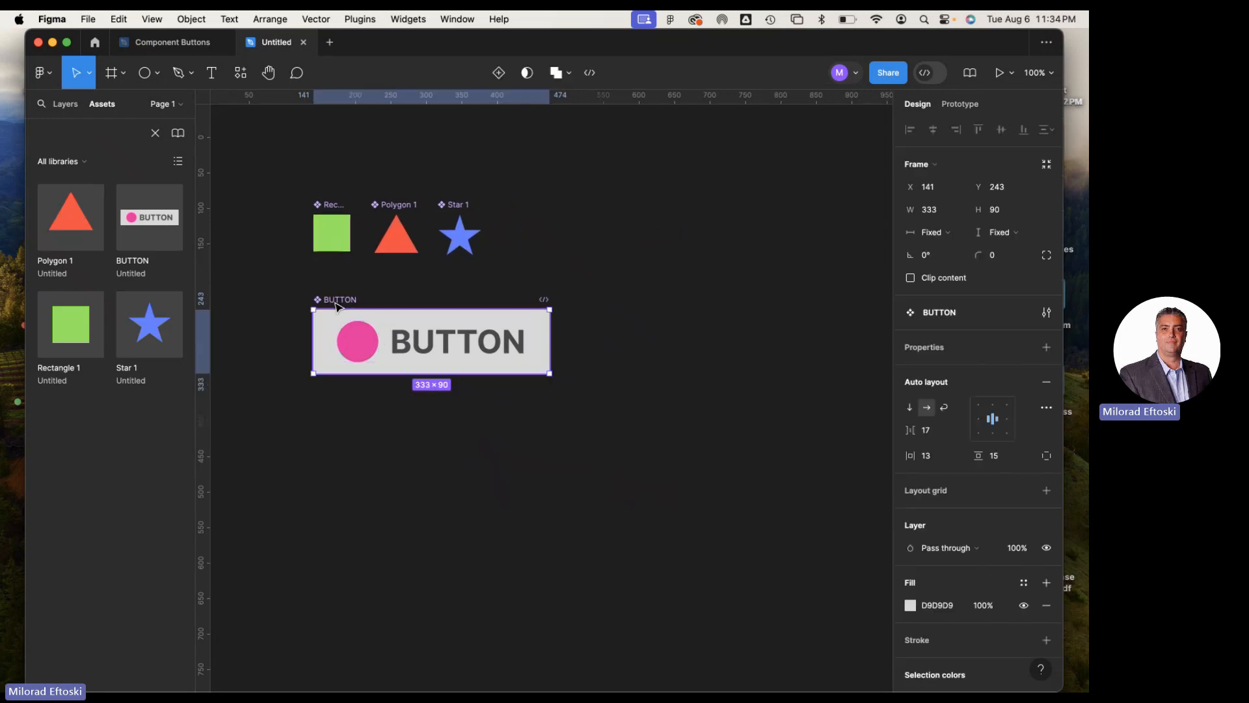
scroll(328, 299, "left", 3)
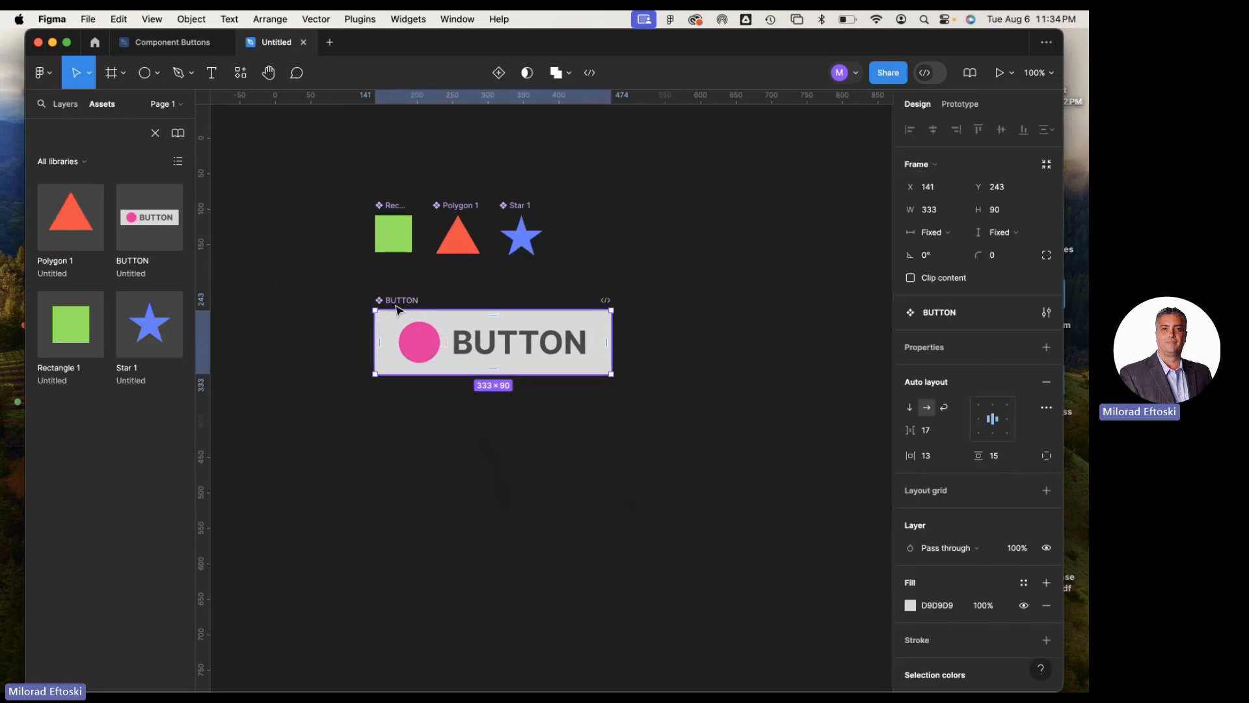
scroll(688, 248, "right", 3)
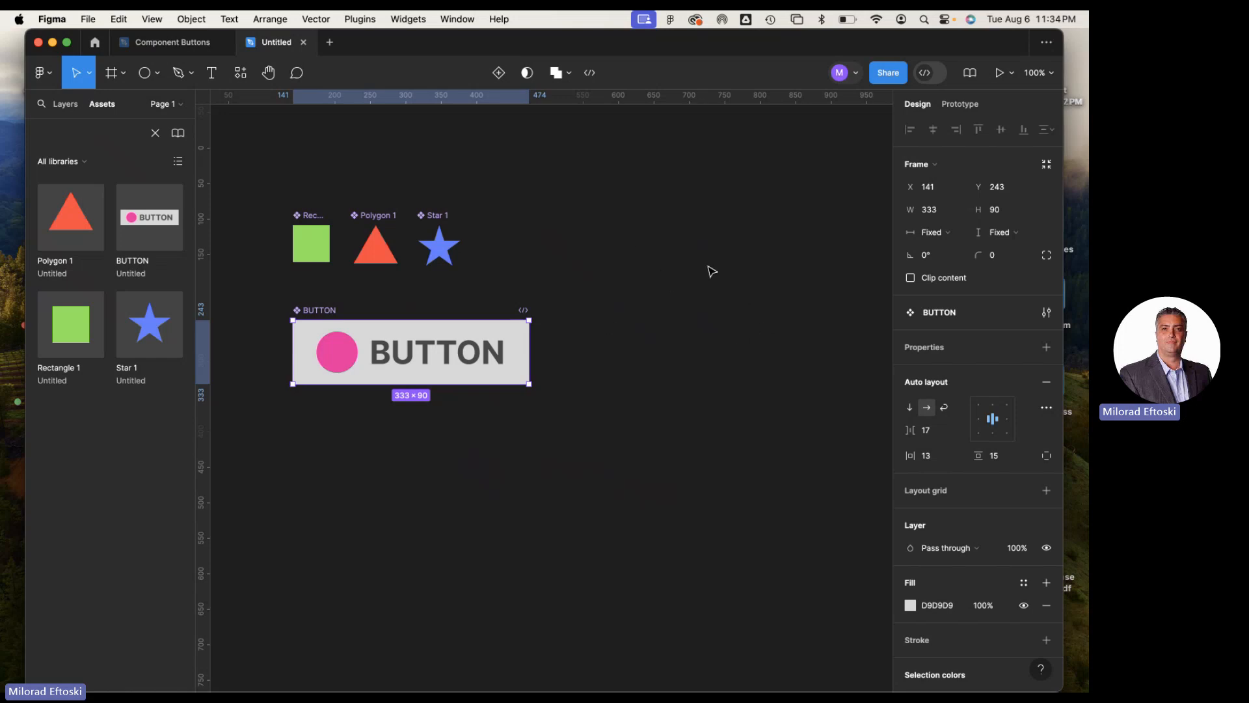
left_click(697, 376)
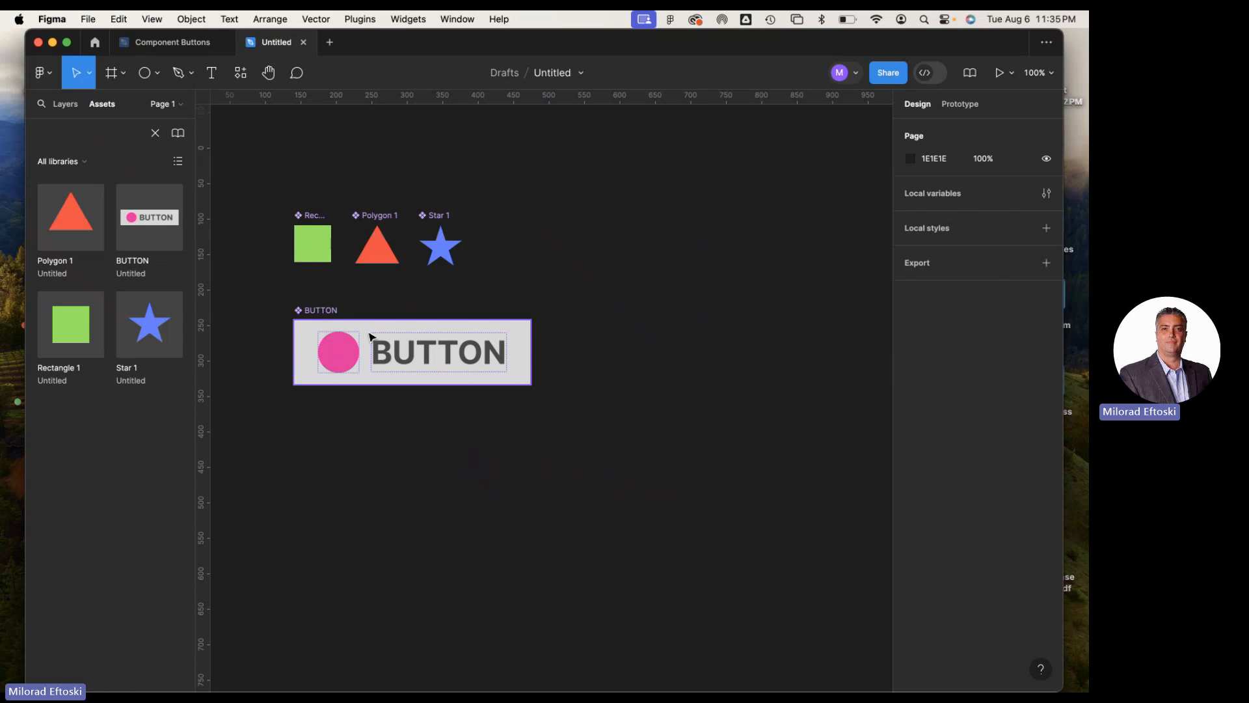
left_click_drag(257, 185, 625, 451)
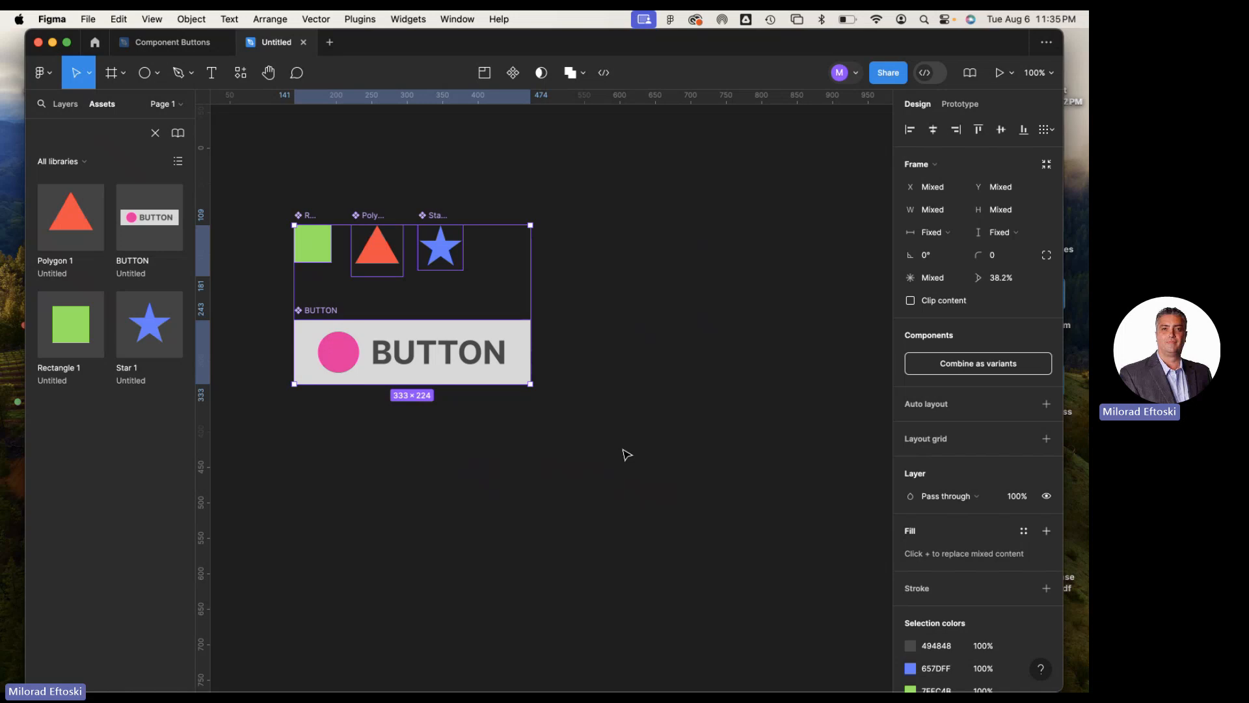
left_click(627, 454)
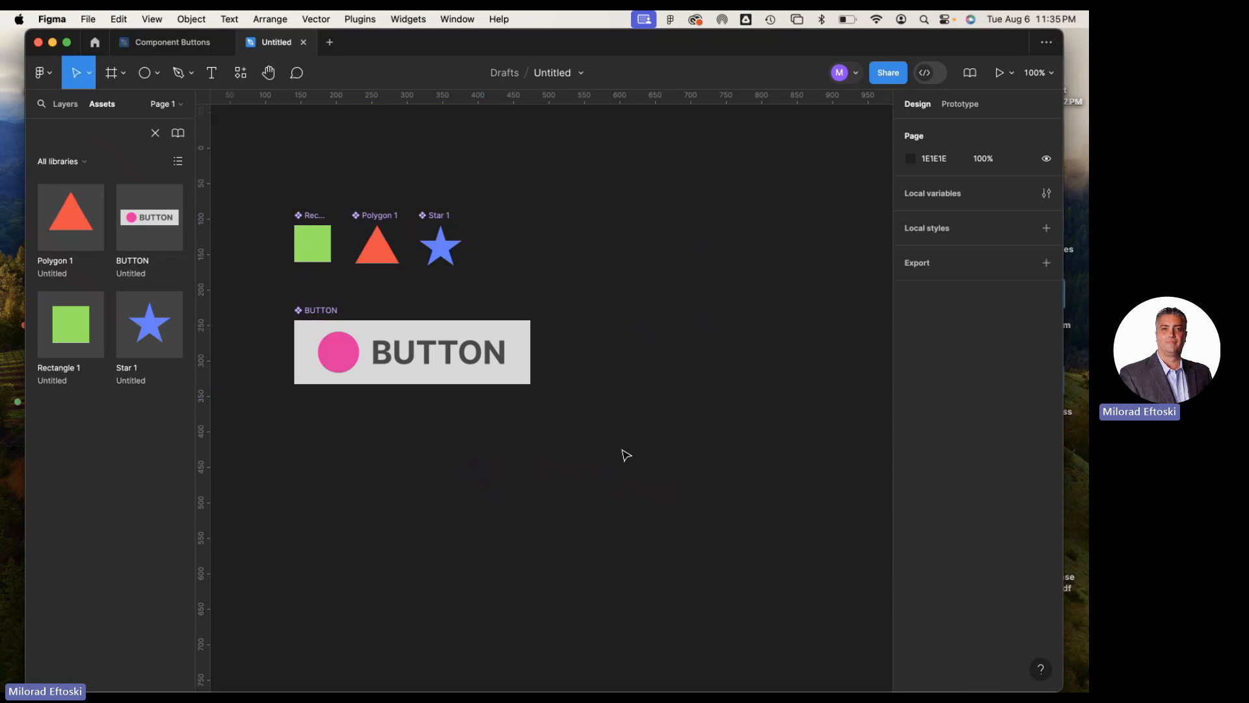
Create a boolean visibility property named Show Ellipse 1 with value True for the pink circle in the BUTTON component
left_click(313, 324)
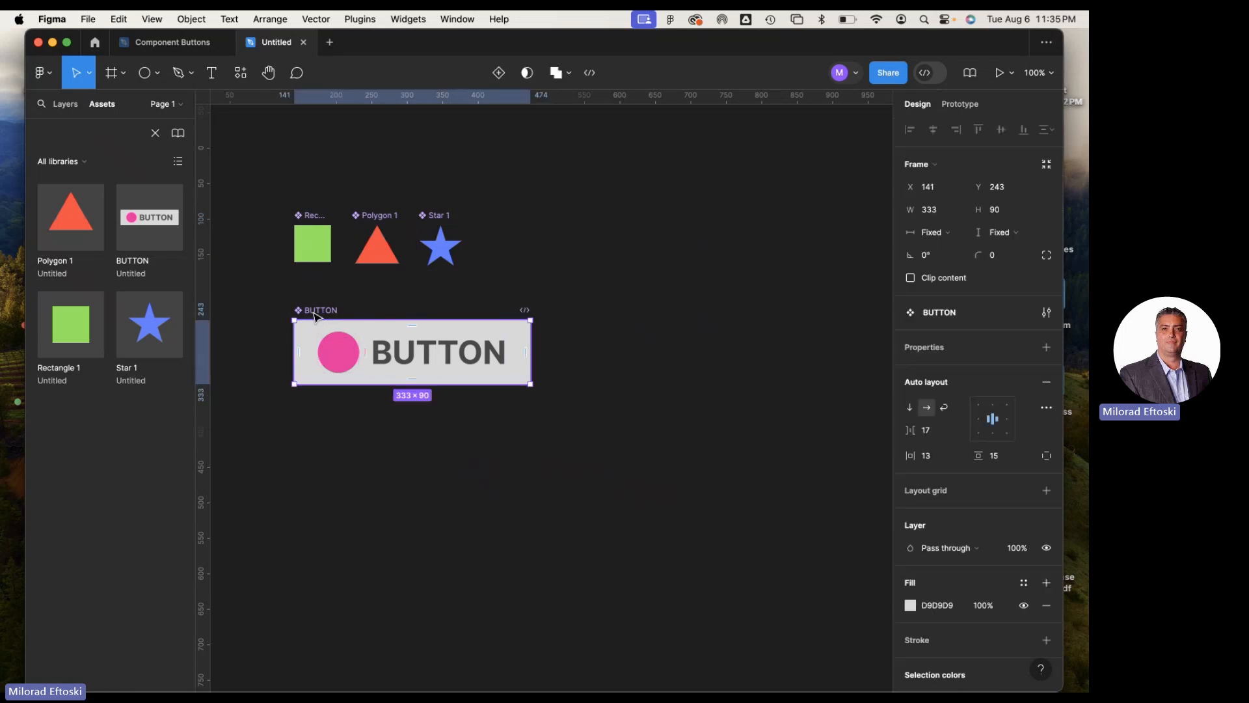
left_click(338, 365)
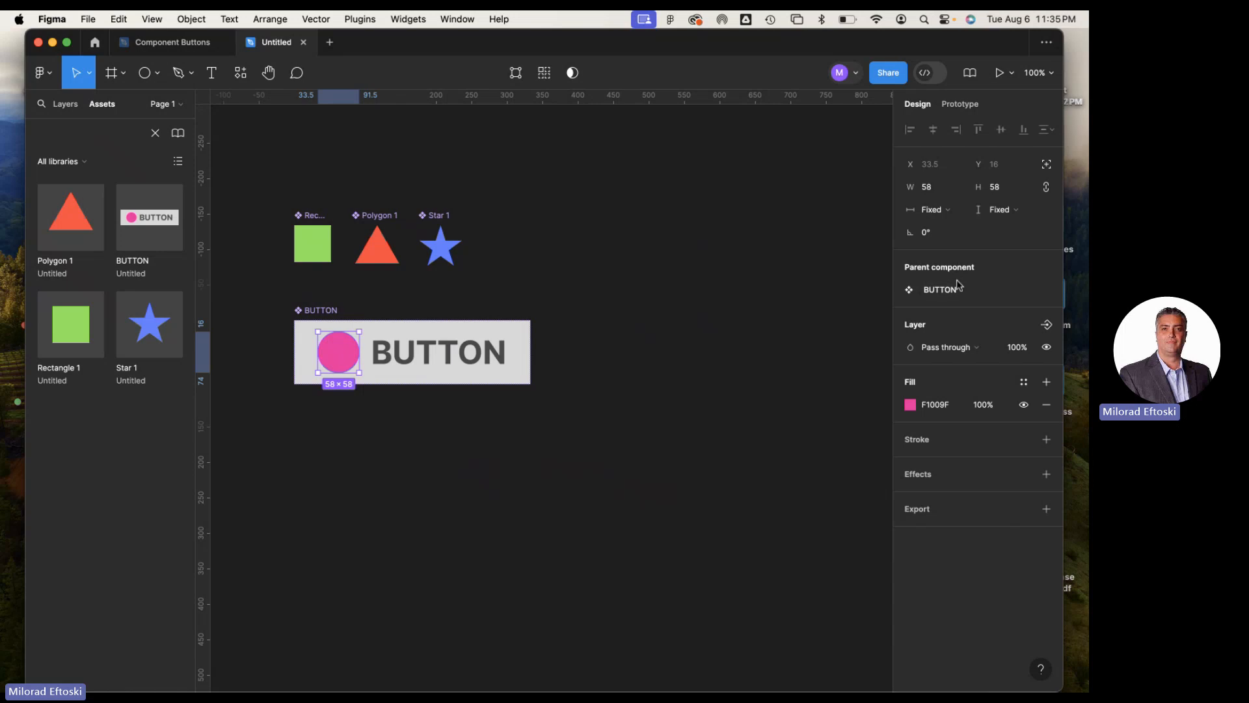
mouse_move(957, 291)
left_click(1047, 325)
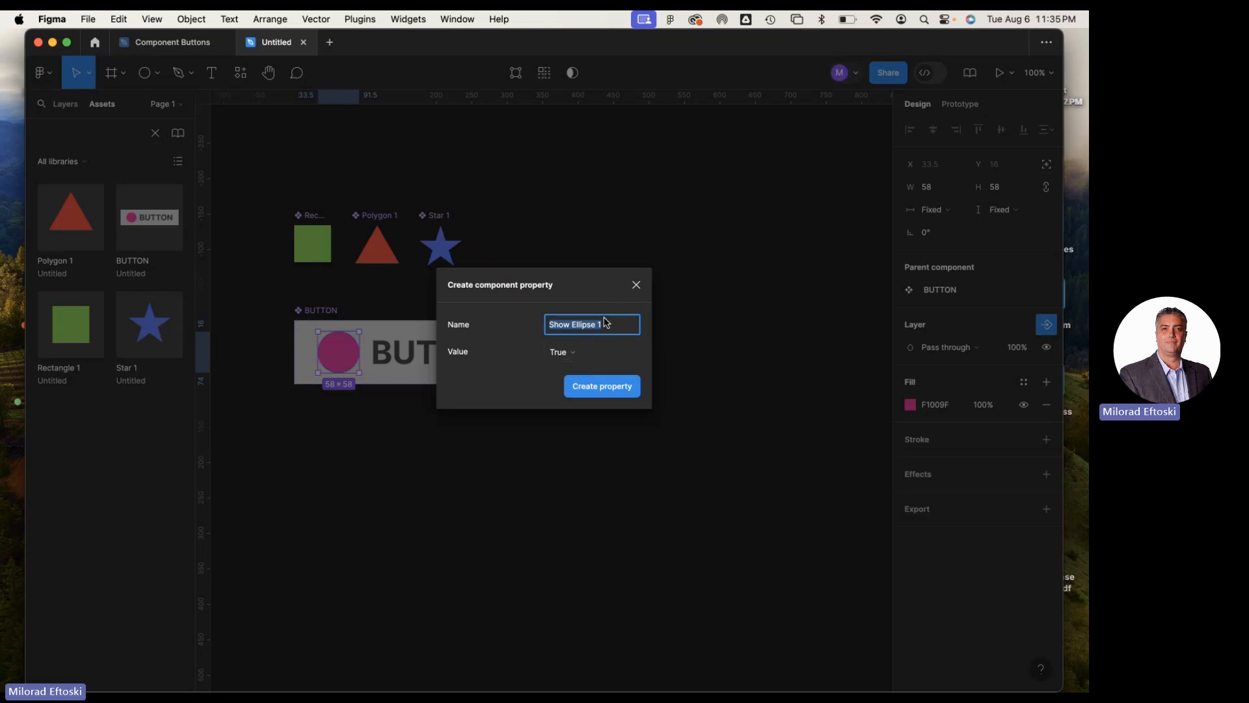
left_click(561, 352)
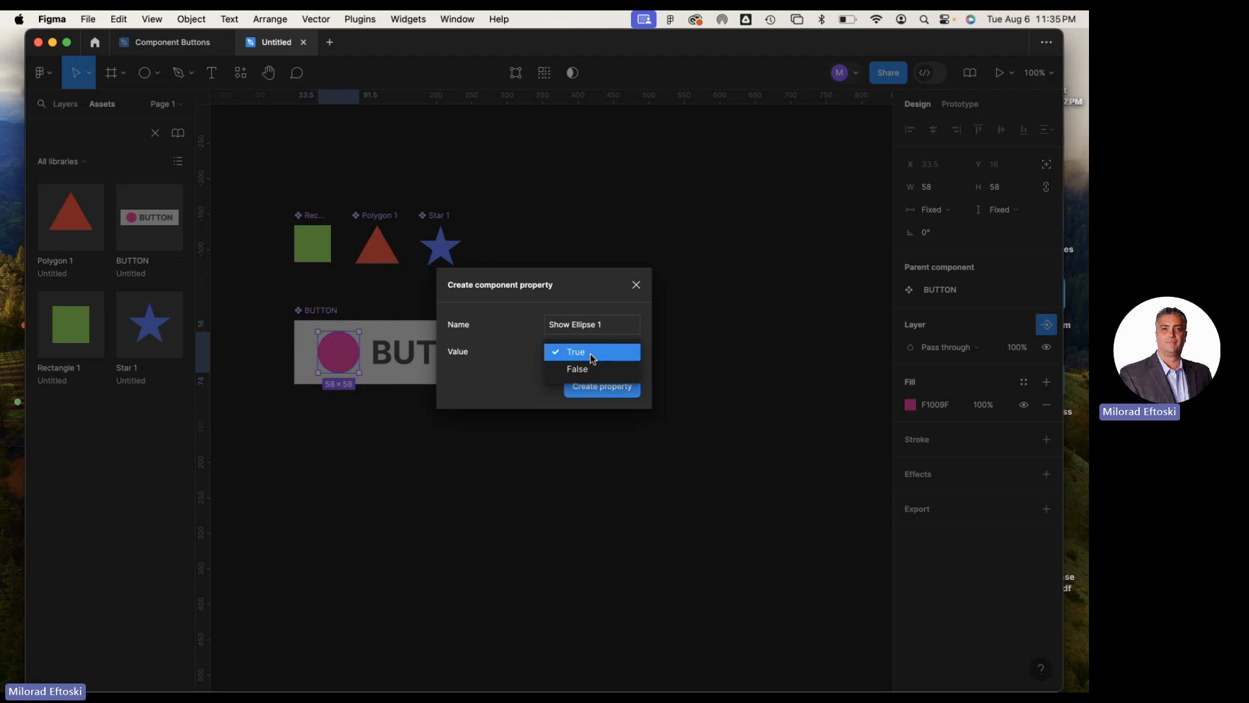
left_click(591, 353)
left_click(600, 389)
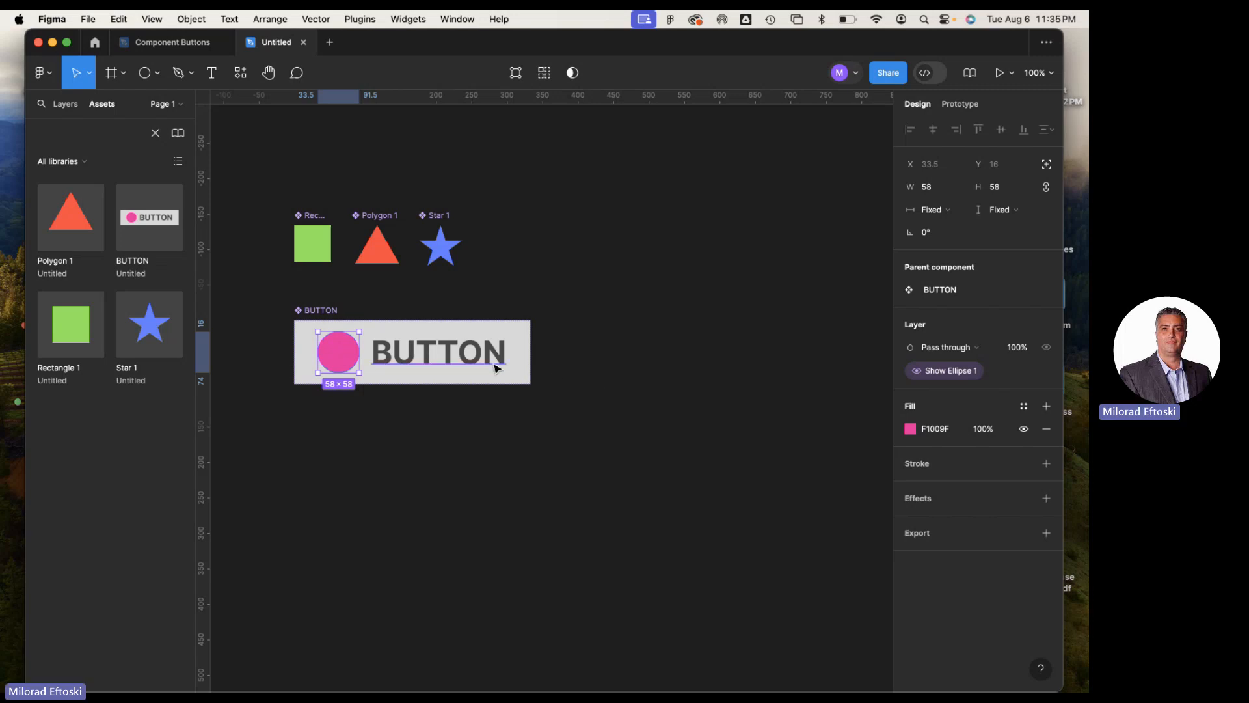
Create a text property named "Text for Button" with value BUTTON for the component's text layer
left_click(459, 366)
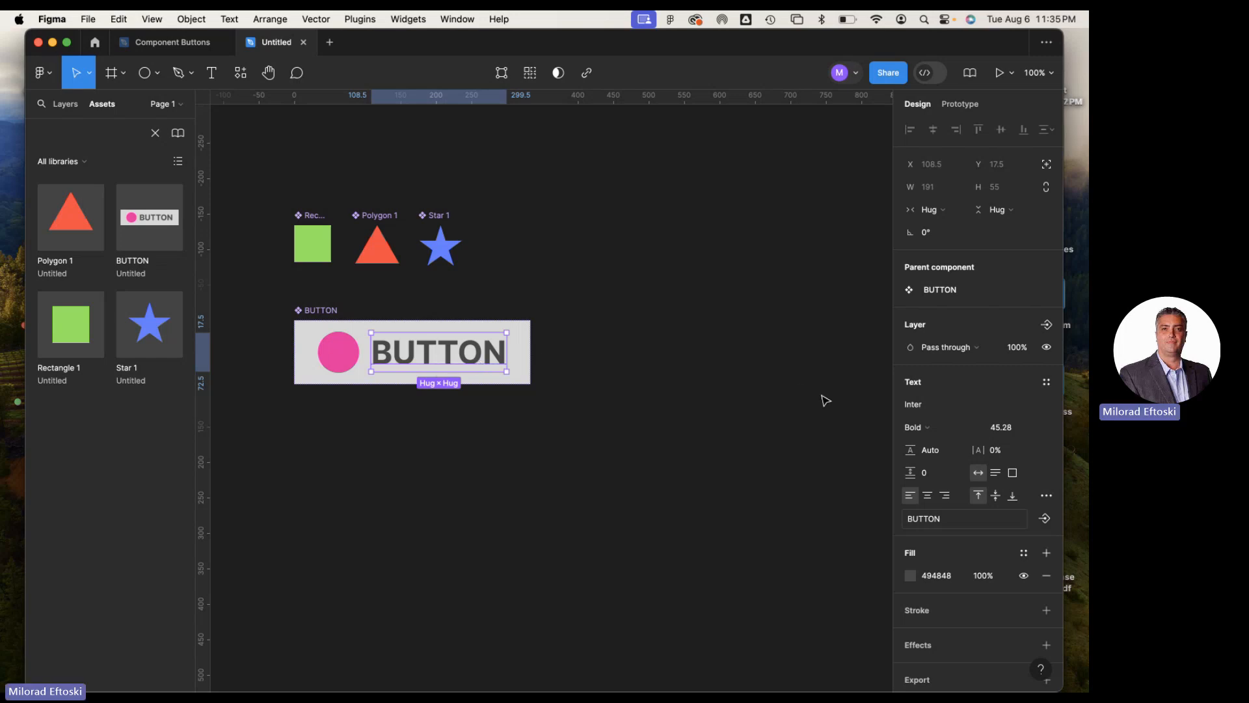
left_click(953, 518)
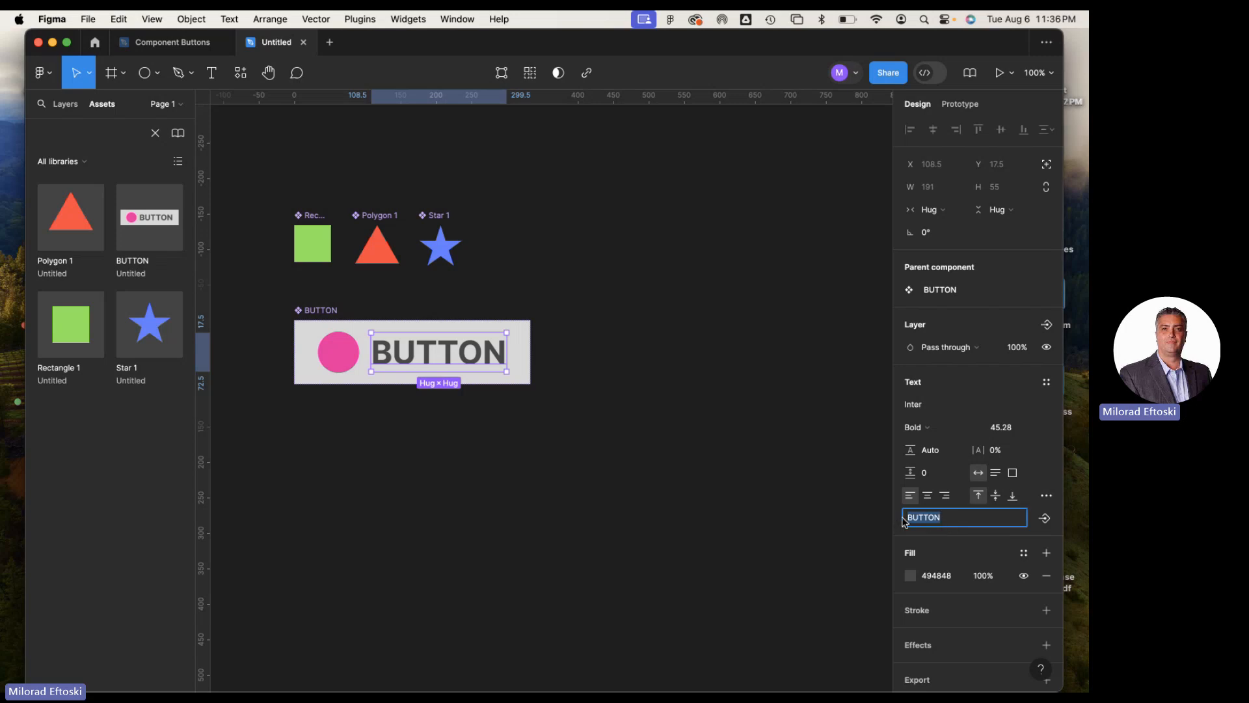
left_click(1045, 519)
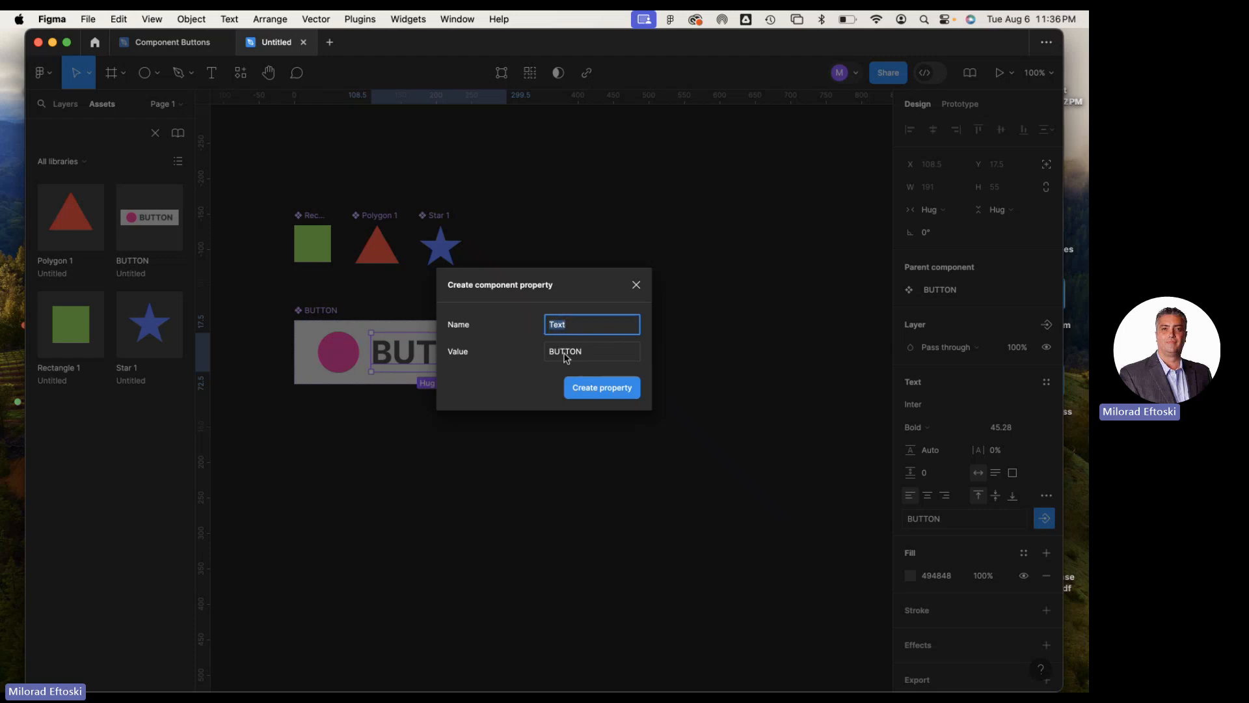
left_click(587, 331)
type("for Button")
left_click(608, 390)
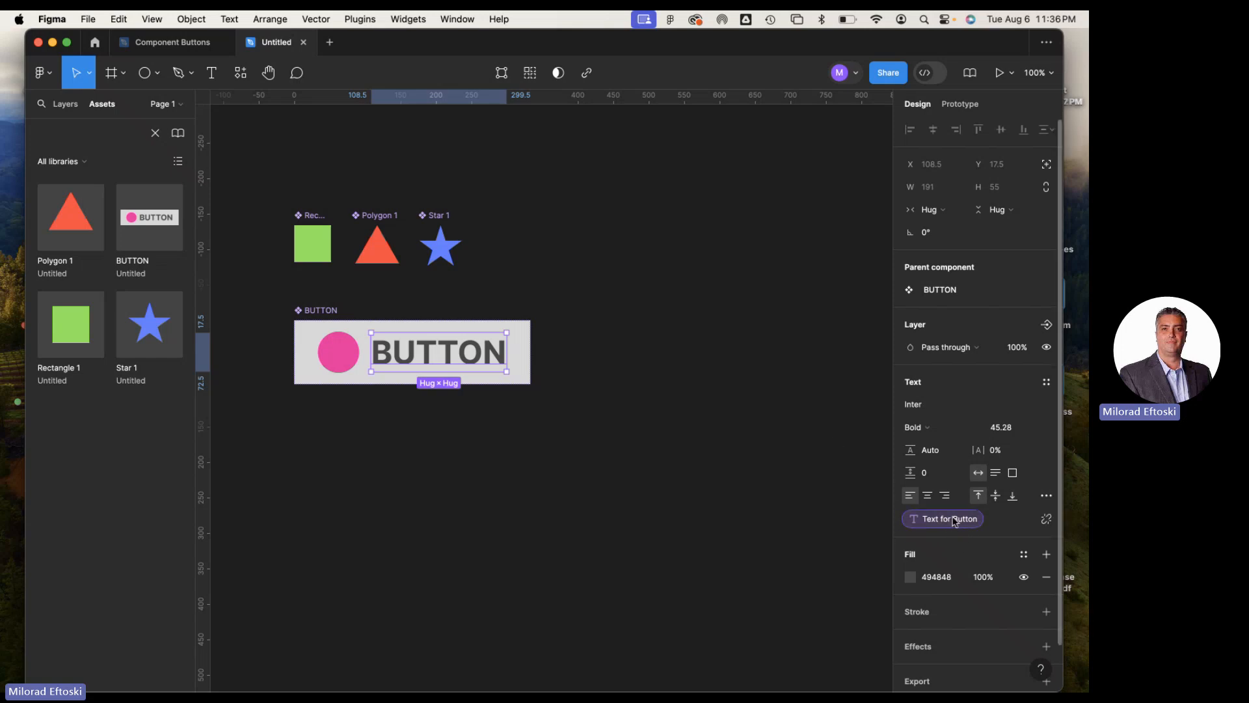
Check the properties linked to the pink circle and the text layer, and the property types available for the BUTTON component
left_click(336, 351)
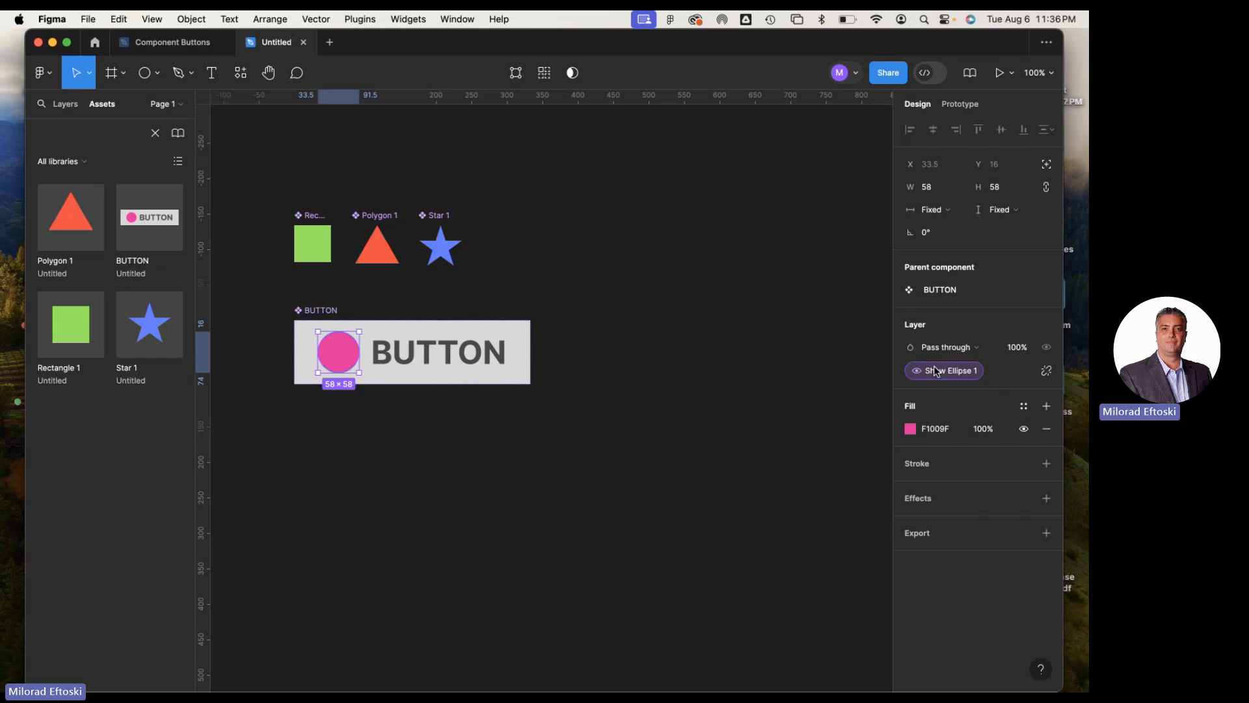
left_click(475, 365)
left_click(350, 357)
left_click(379, 357)
left_click(351, 359)
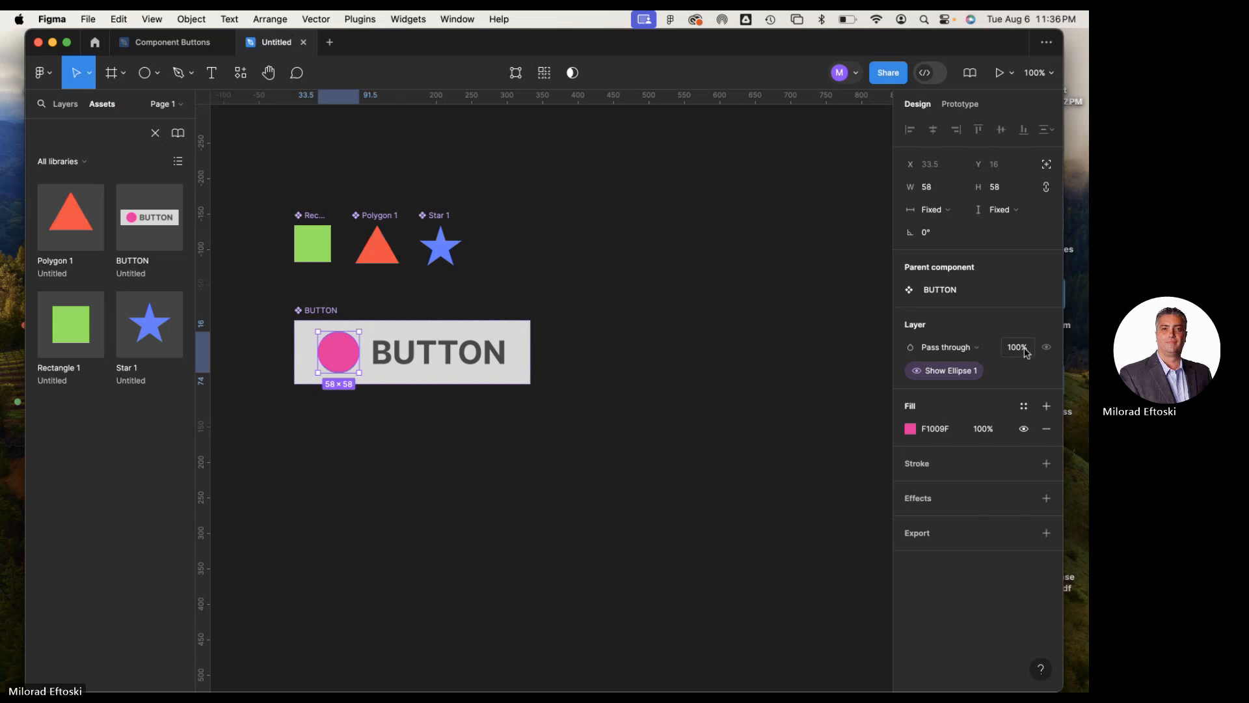
left_click(776, 441)
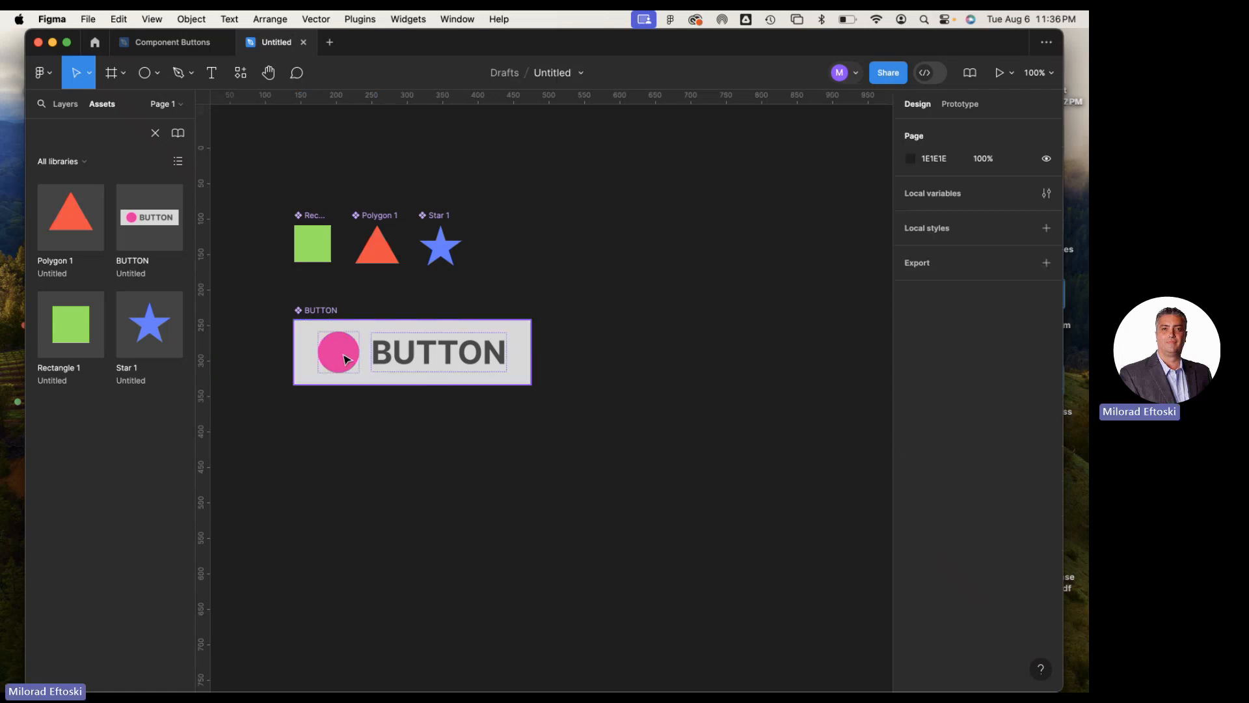
left_click(323, 318)
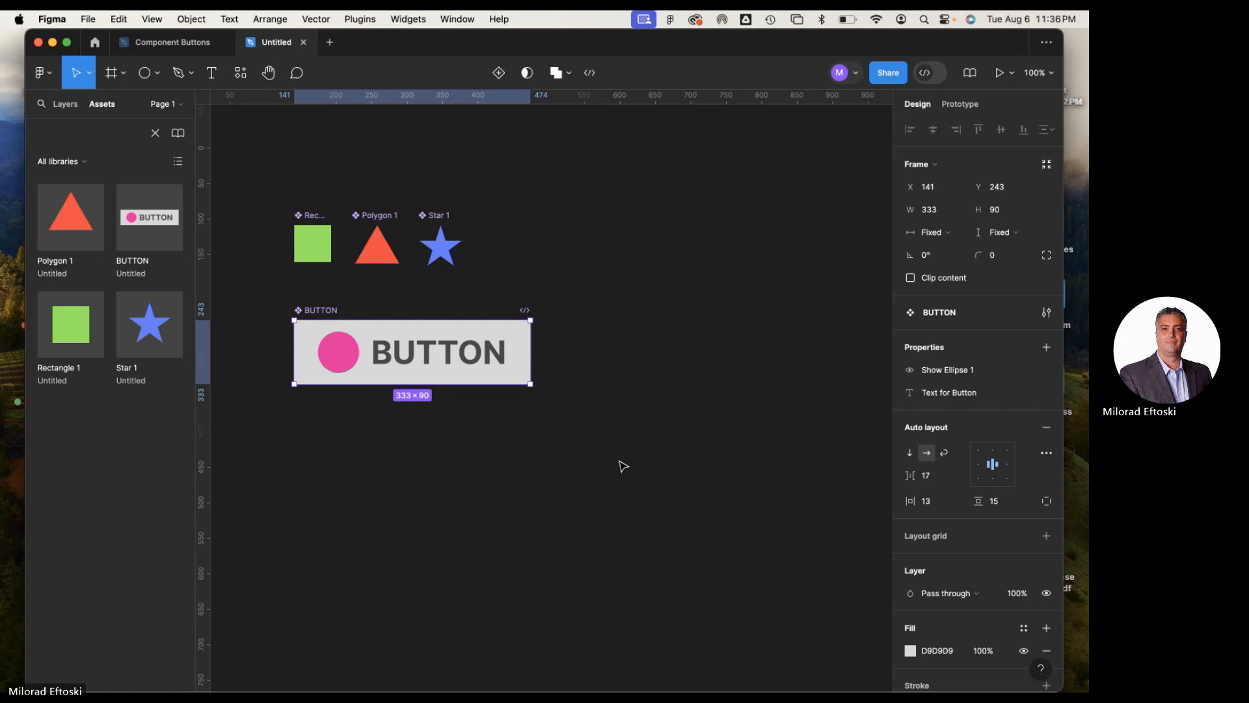
left_click(1047, 348)
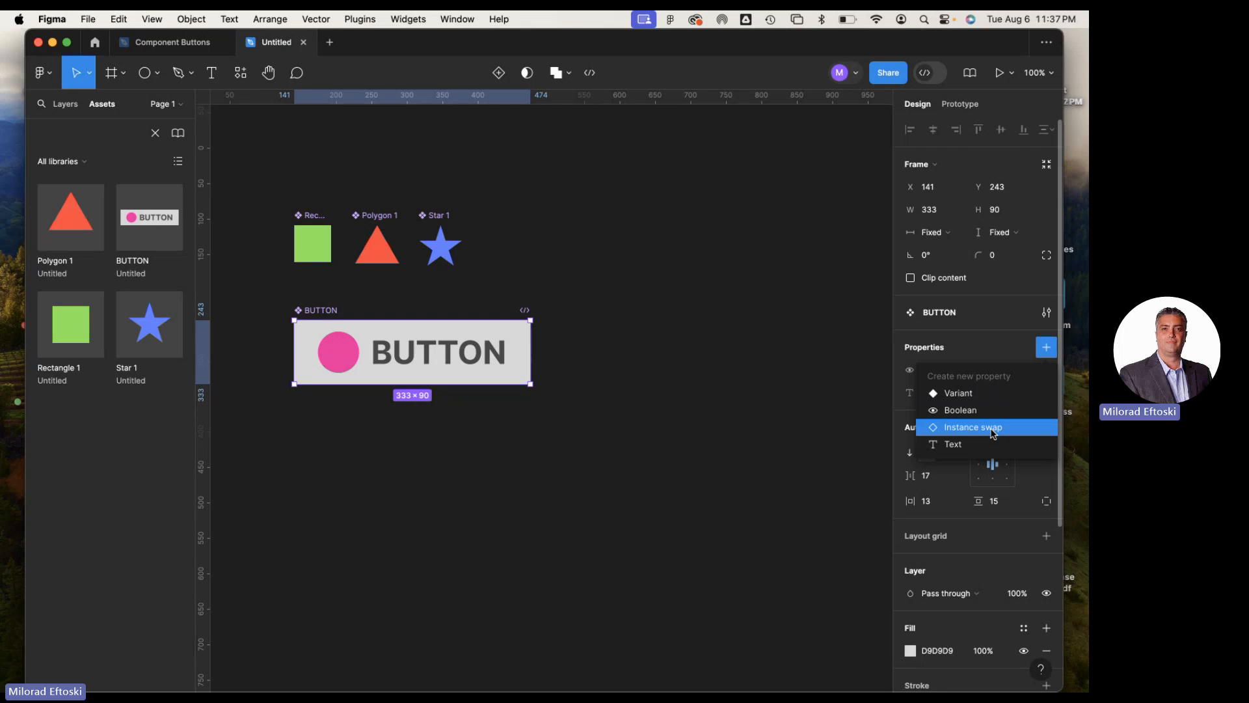
left_click(828, 413)
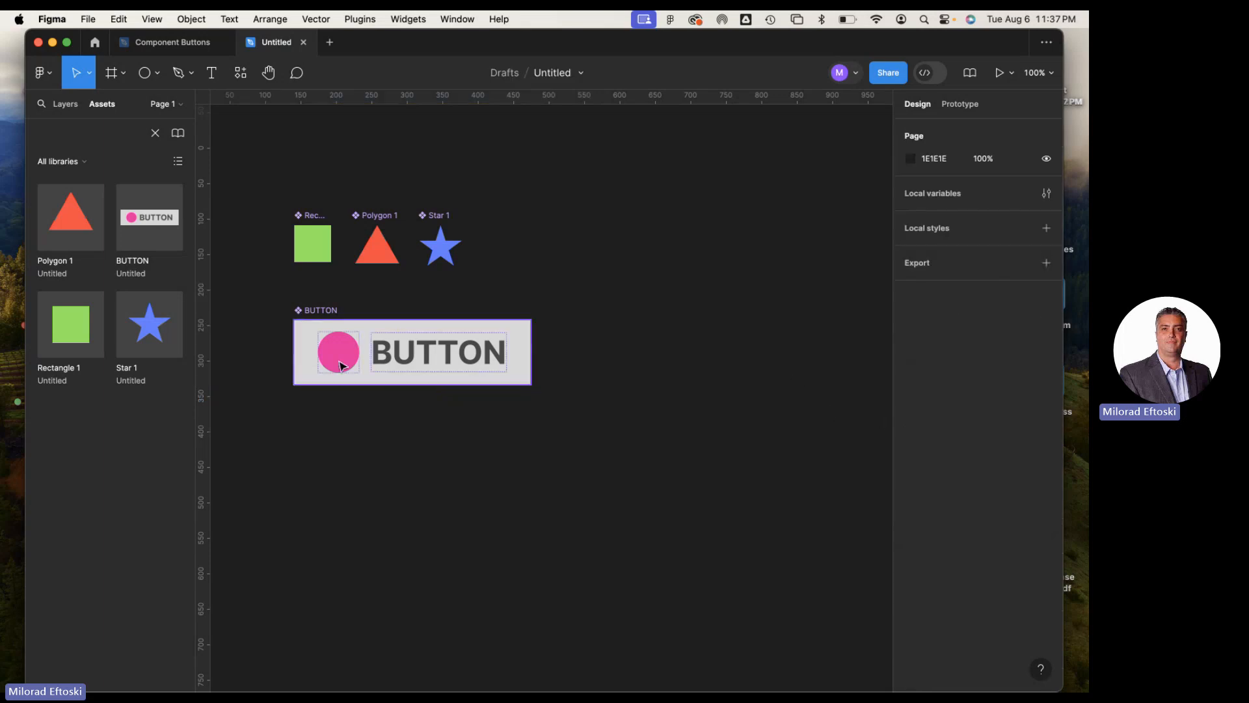
Start a new instance swap property on the BUTTON component with Polygon 1 as its value
left_click(319, 312)
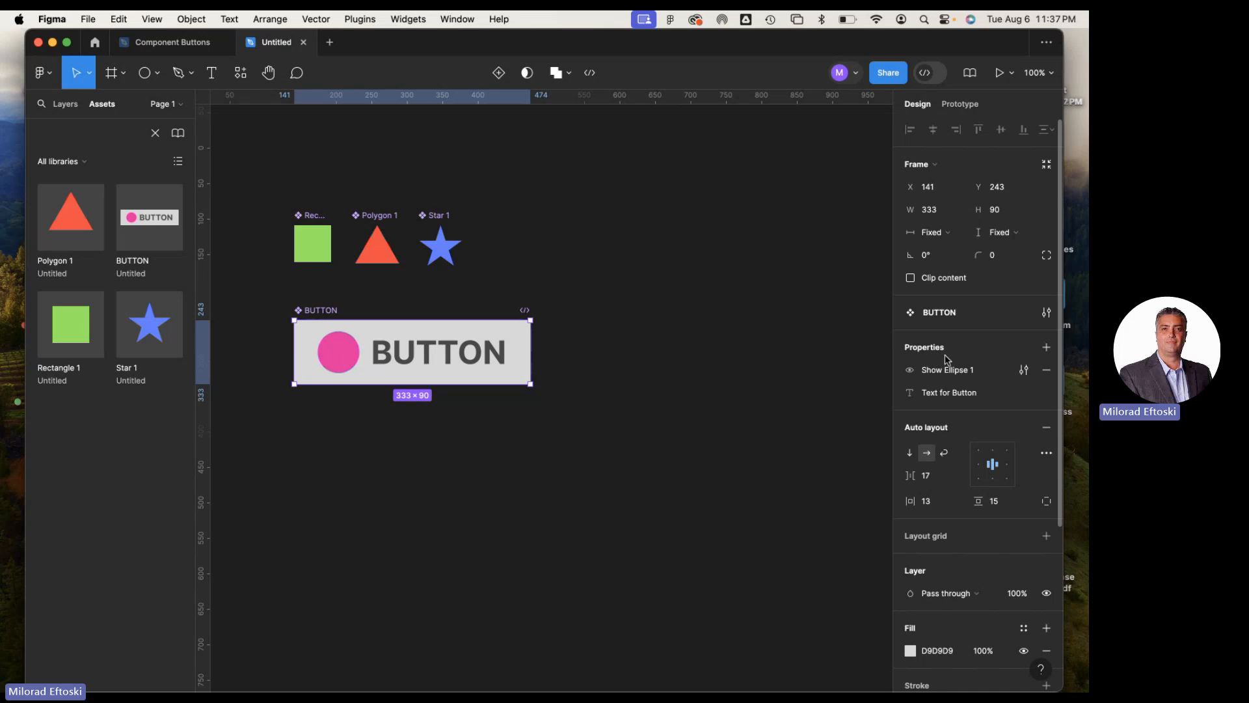
left_click(1046, 348)
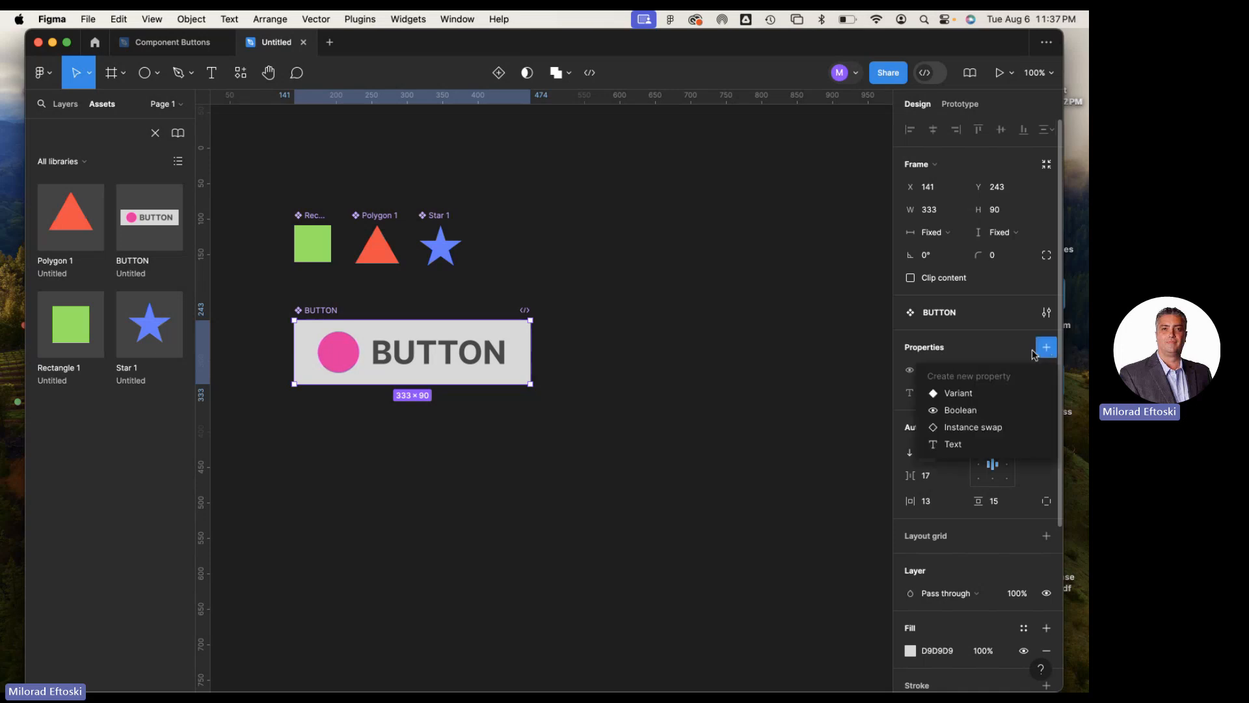
left_click(985, 428)
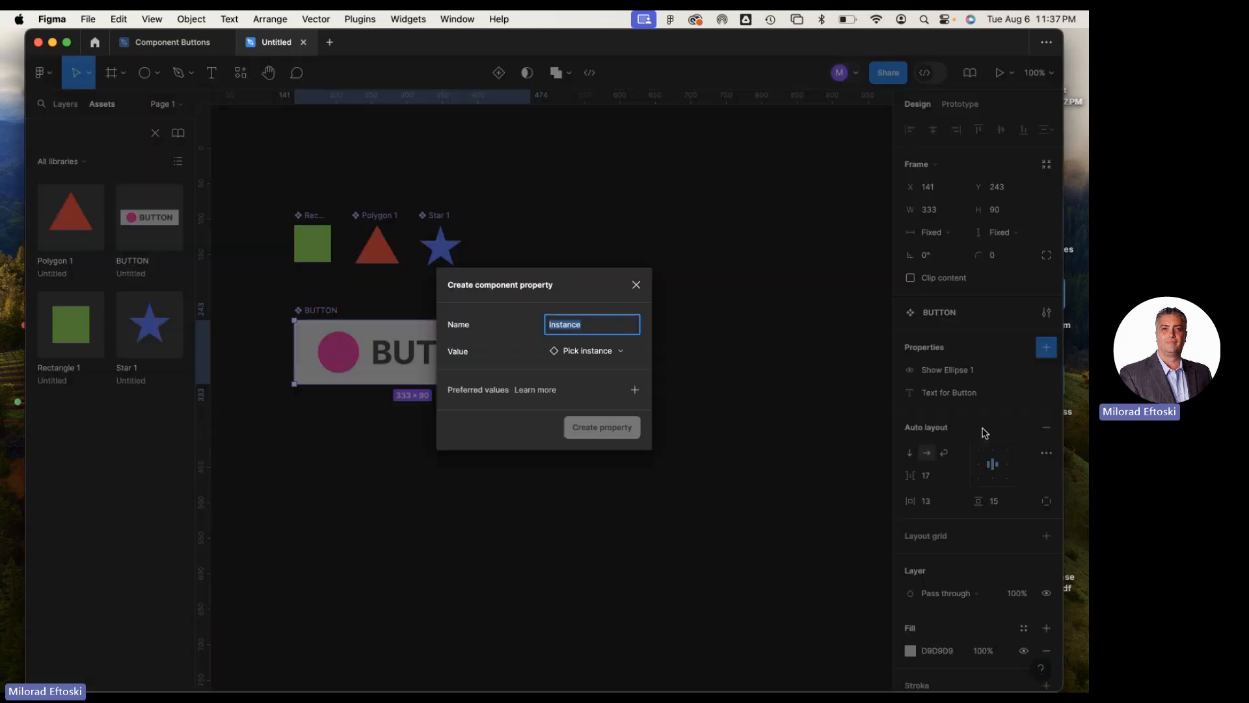
left_click(585, 354)
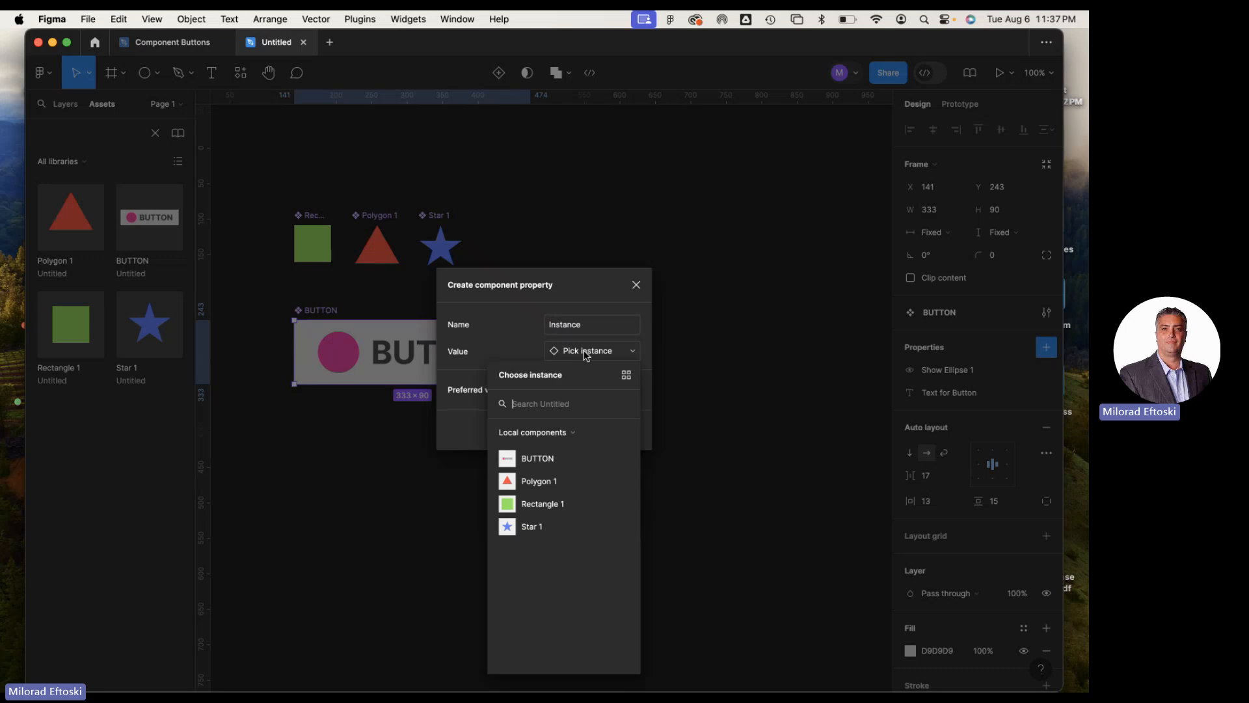
left_click(564, 485)
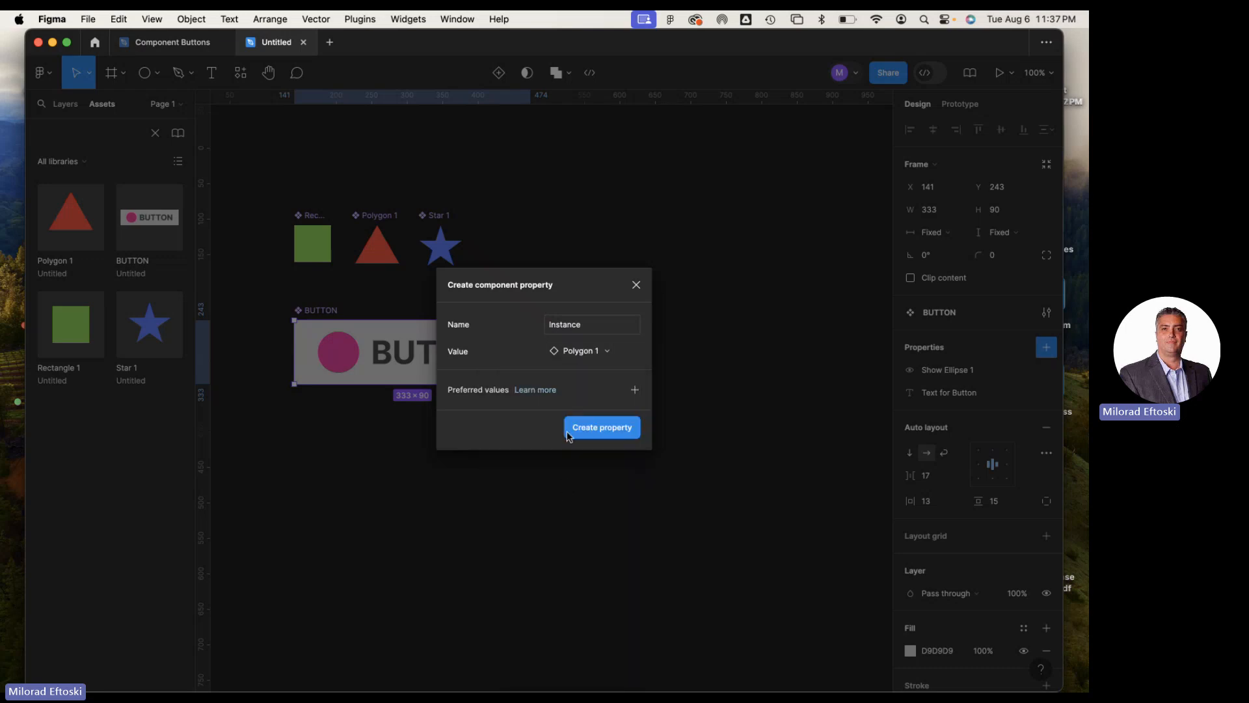
Try Rectangle 1 as the instance swap value and return it to Polygon 1
left_click(588, 354)
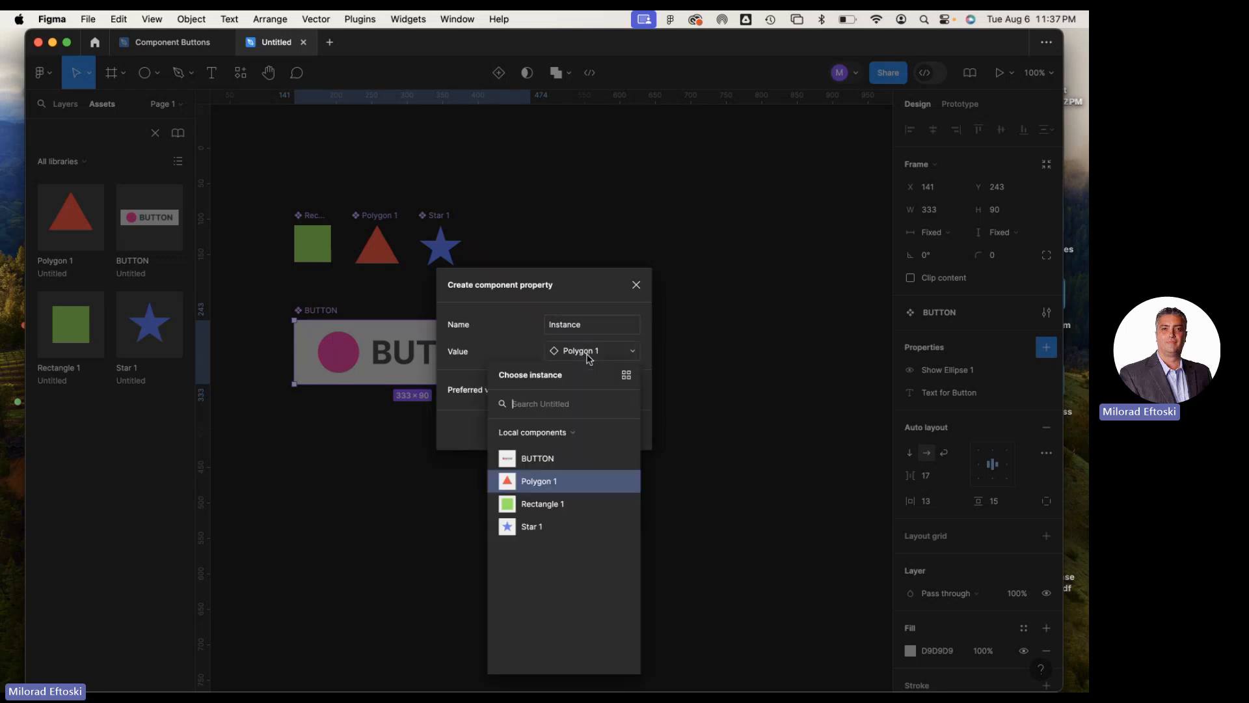
left_click(549, 511)
left_click(586, 350)
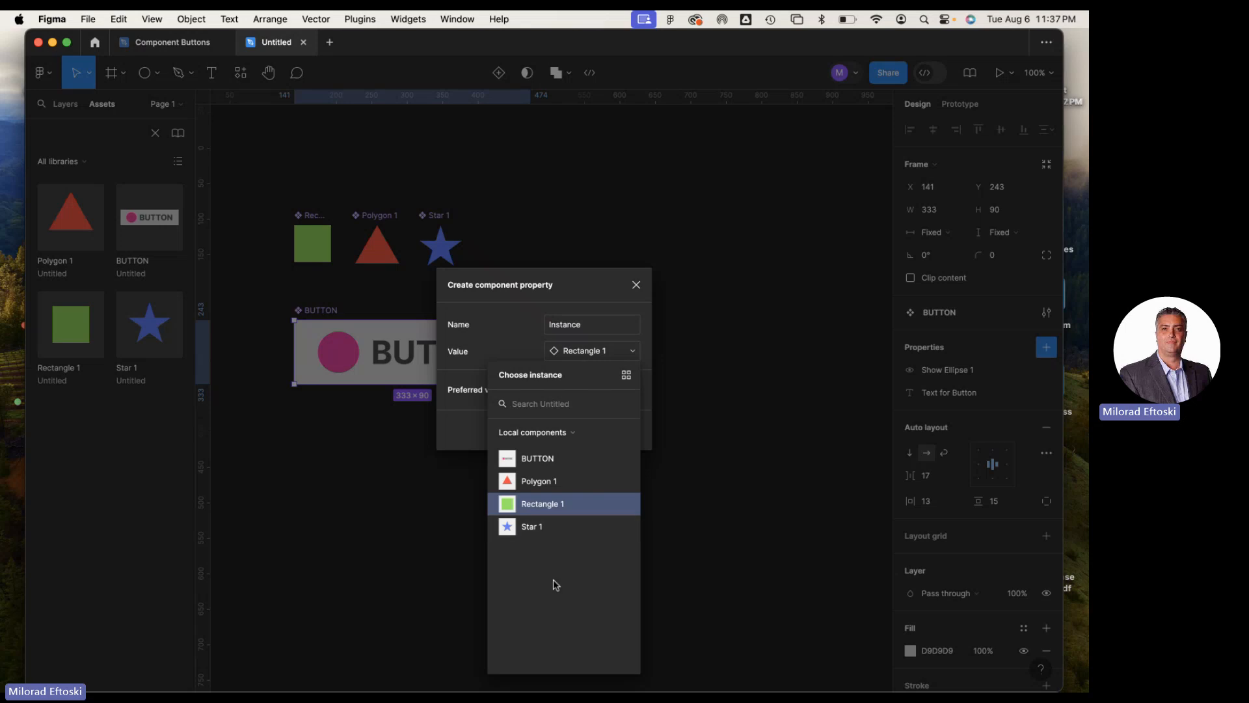
left_click(492, 343)
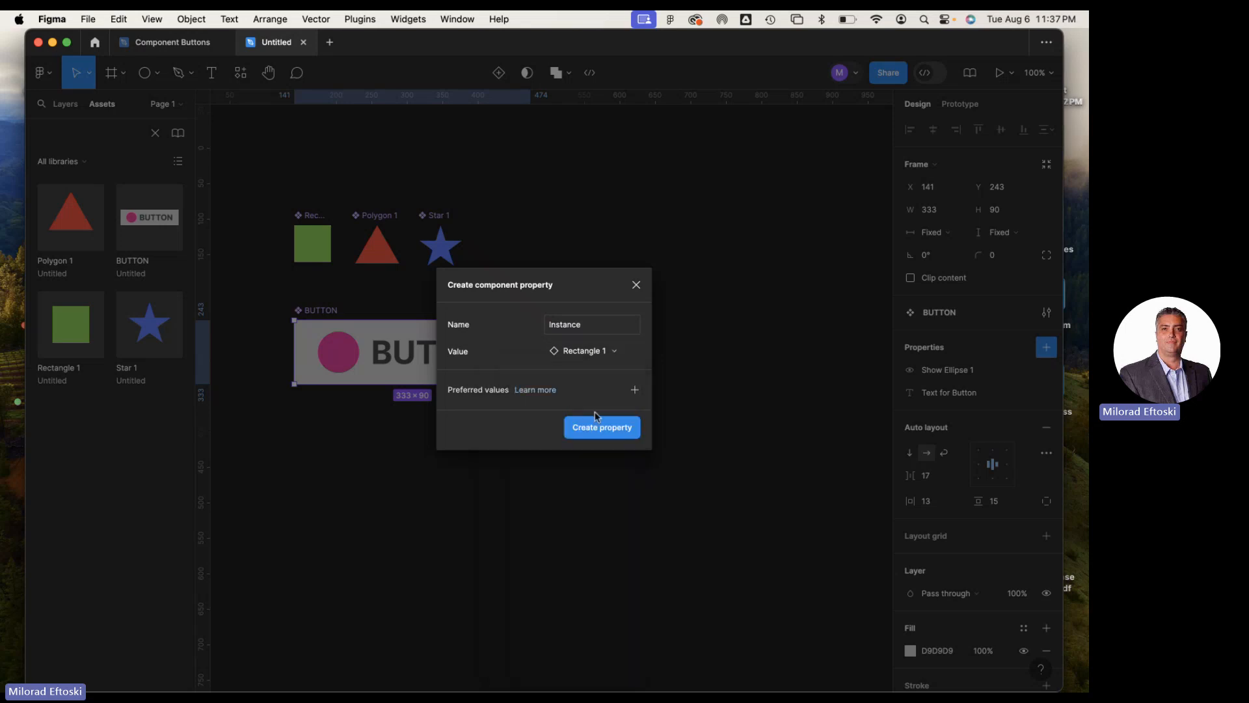
left_click(595, 351)
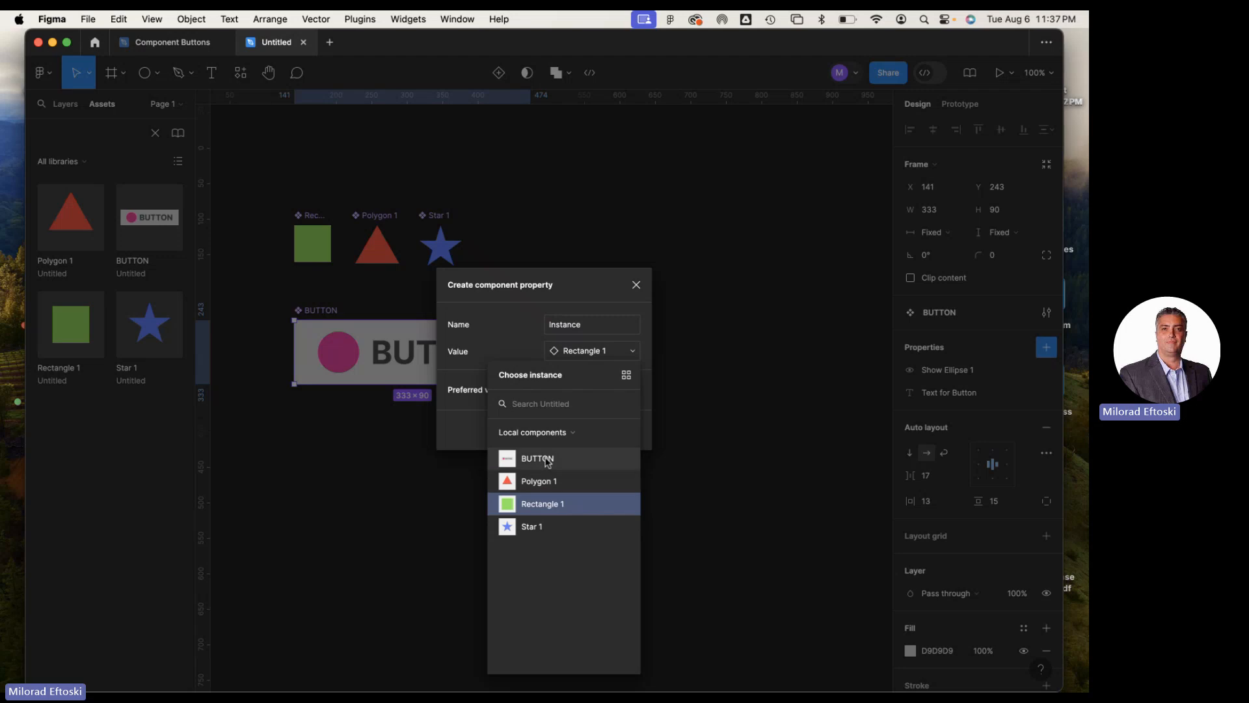
left_click(551, 481)
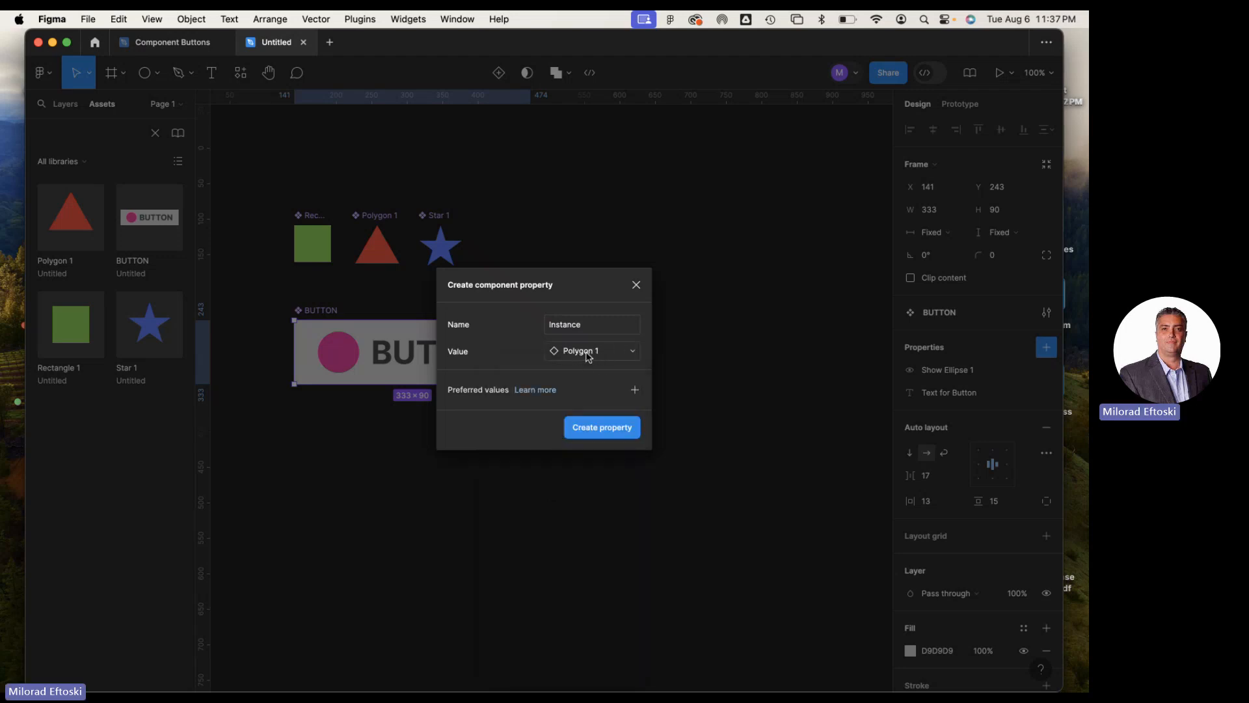
Name the new property "Instance Swap" and create it on the BUTTON component
left_click(587, 326)
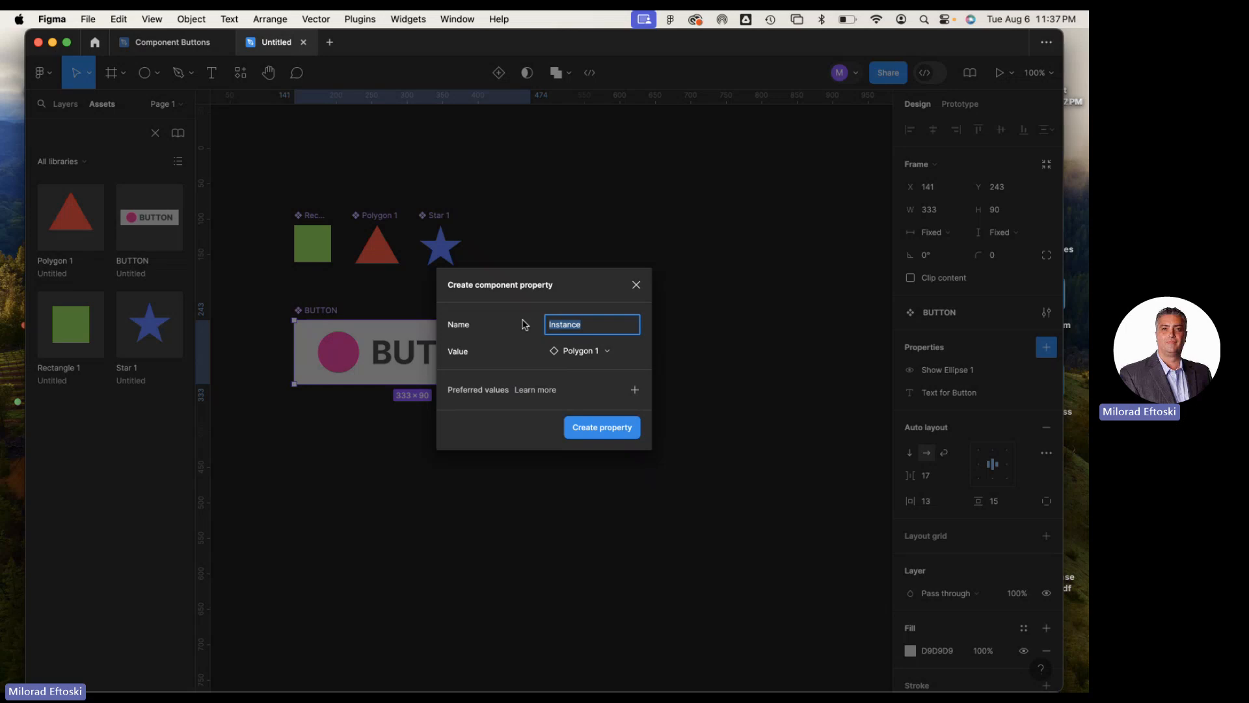
left_click(612, 332)
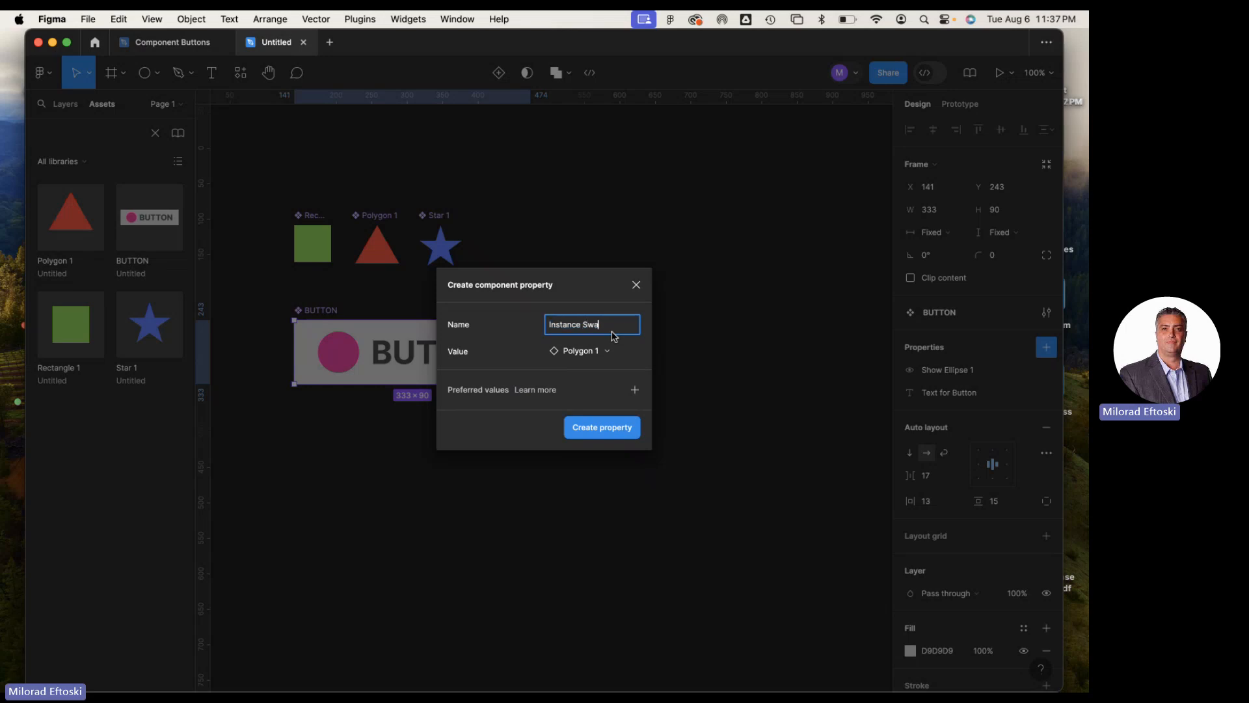
left_click(600, 426)
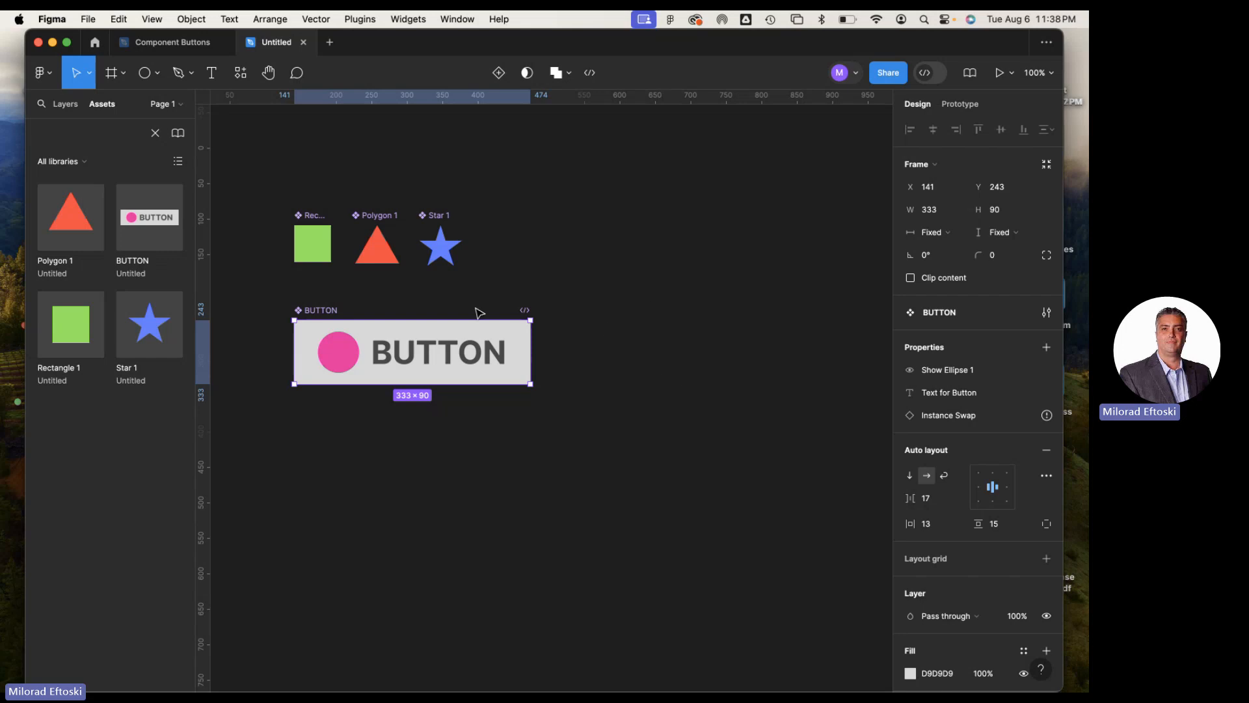
Draw a frame about 542 × 436 on the empty canvas beside the shape and BUTTON components
left_click(292, 171)
left_click_drag(292, 171, 595, 442)
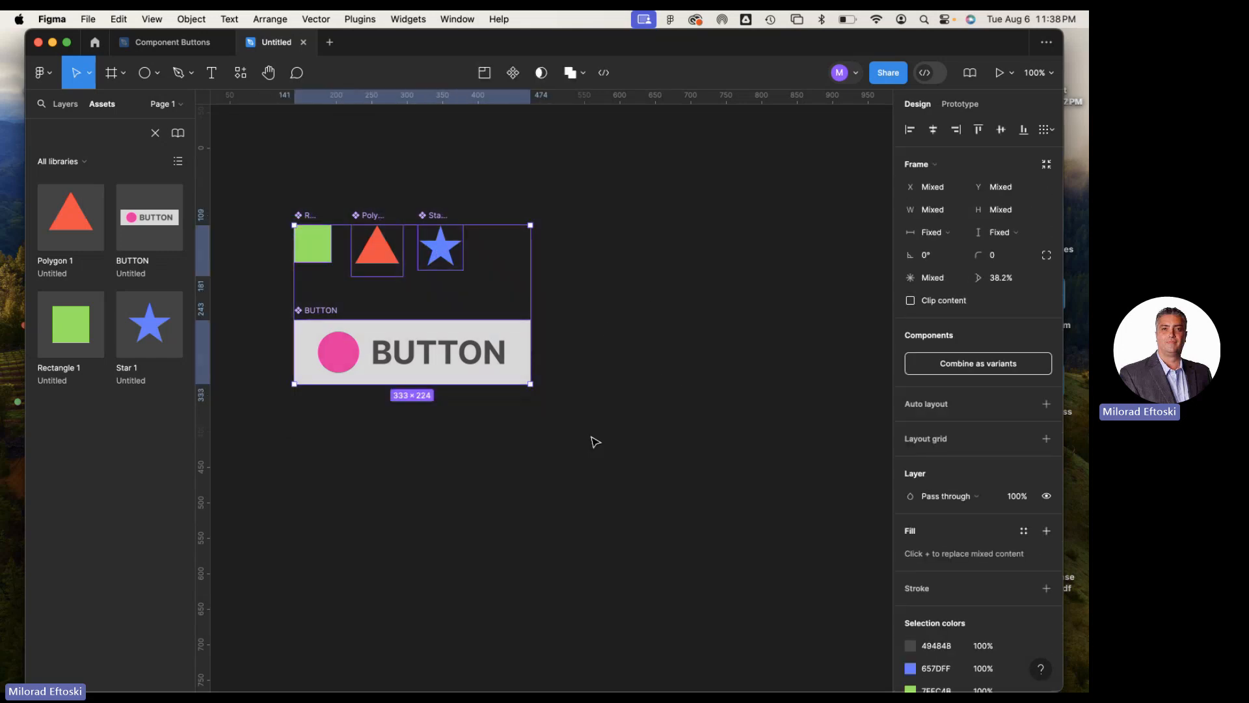
left_click(595, 441)
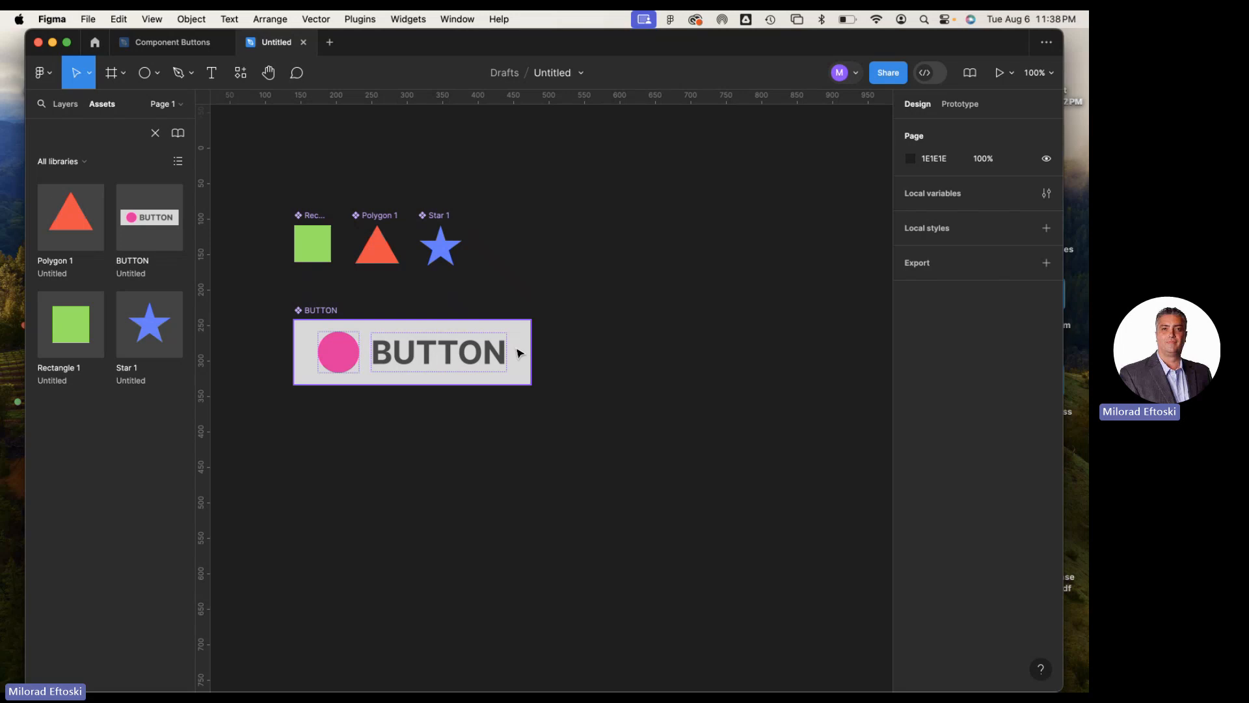
left_click(124, 73)
left_click(104, 103)
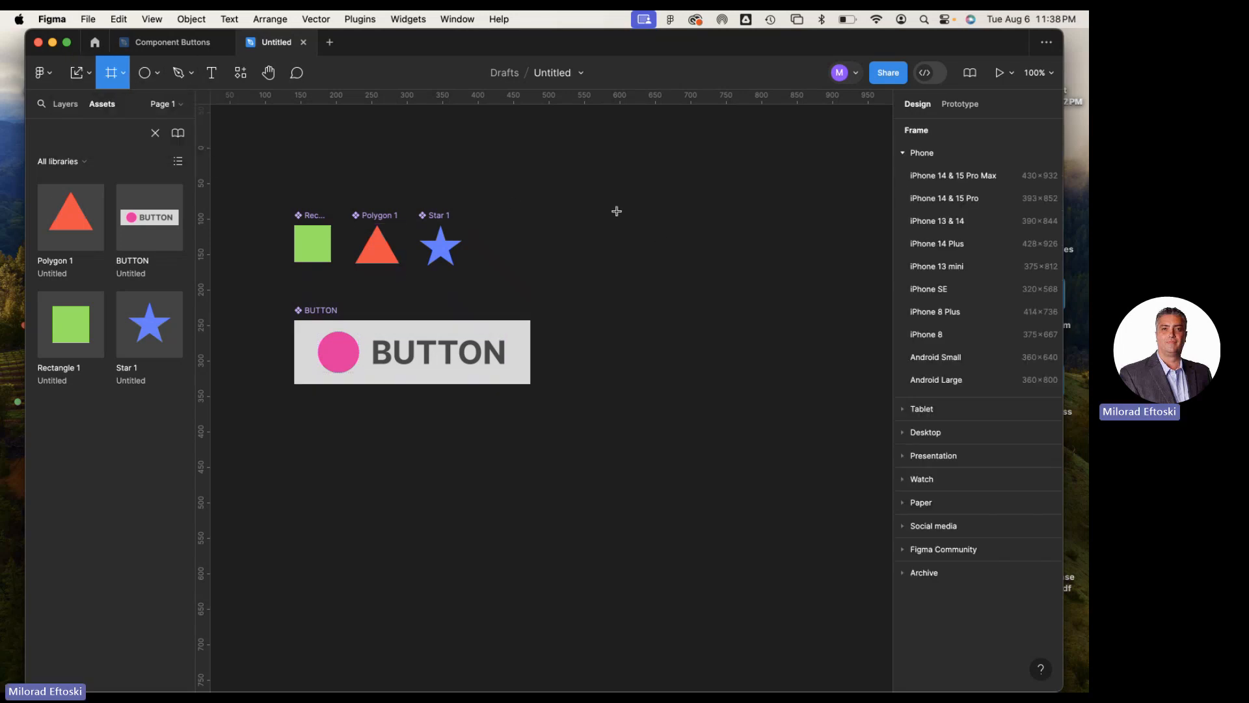
left_click_drag(606, 190, 798, 499)
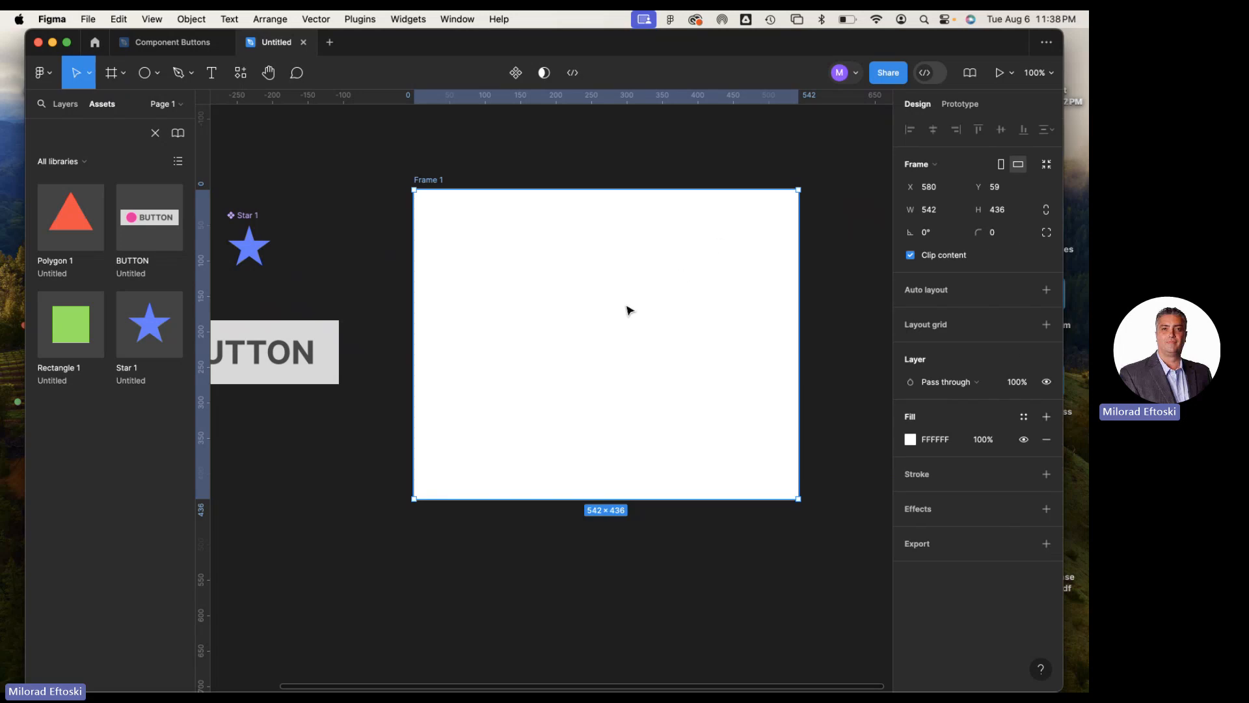
Move the new frame slightly closer to the components, to about X 545, Y 56, and deselect it
left_click_drag(354, 251, 472, 253)
left_click(351, 249)
left_click_drag(431, 186, 406, 184)
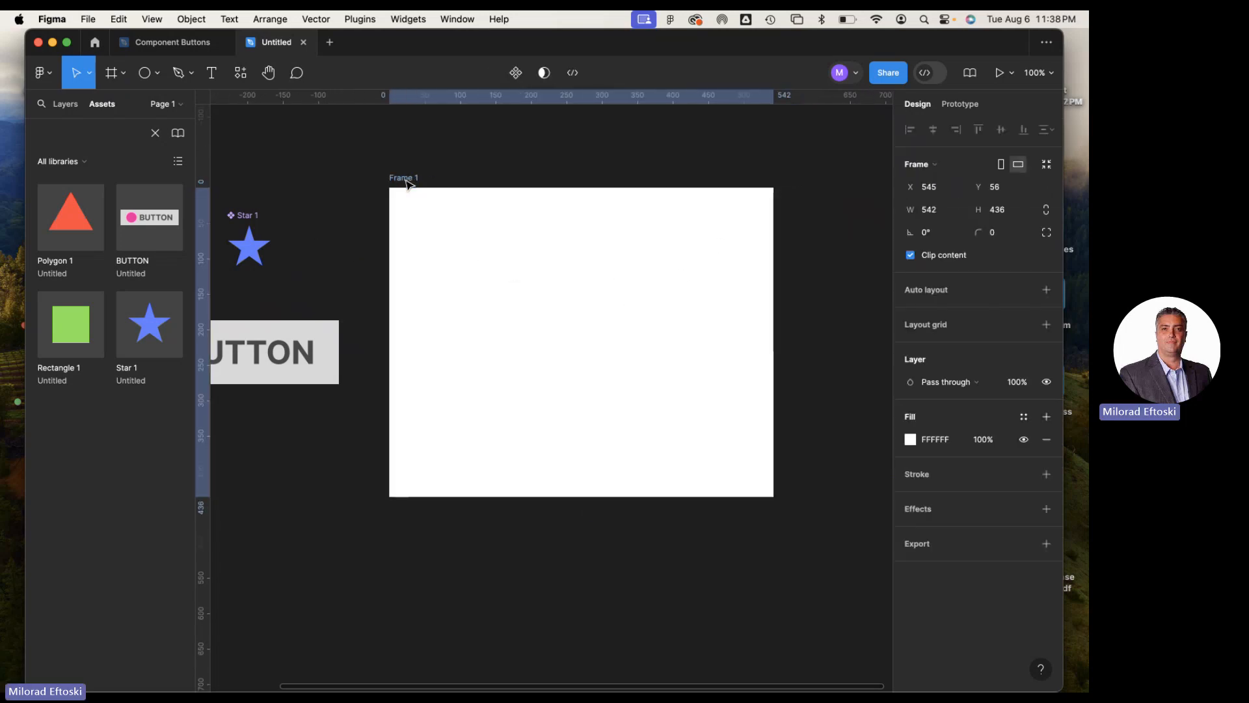
left_click(530, 147)
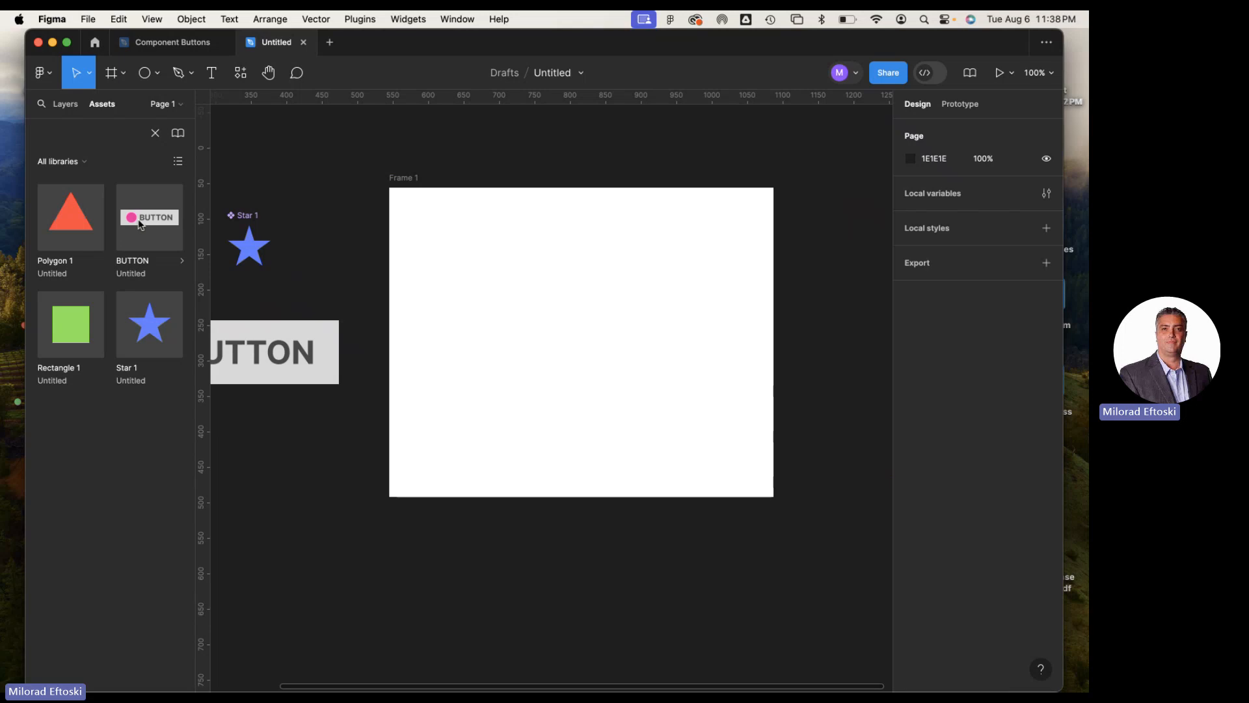
Place an instance of the BUTTON component in the frame and position it at about X 83, Y 67
left_click_drag(132, 224, 557, 273)
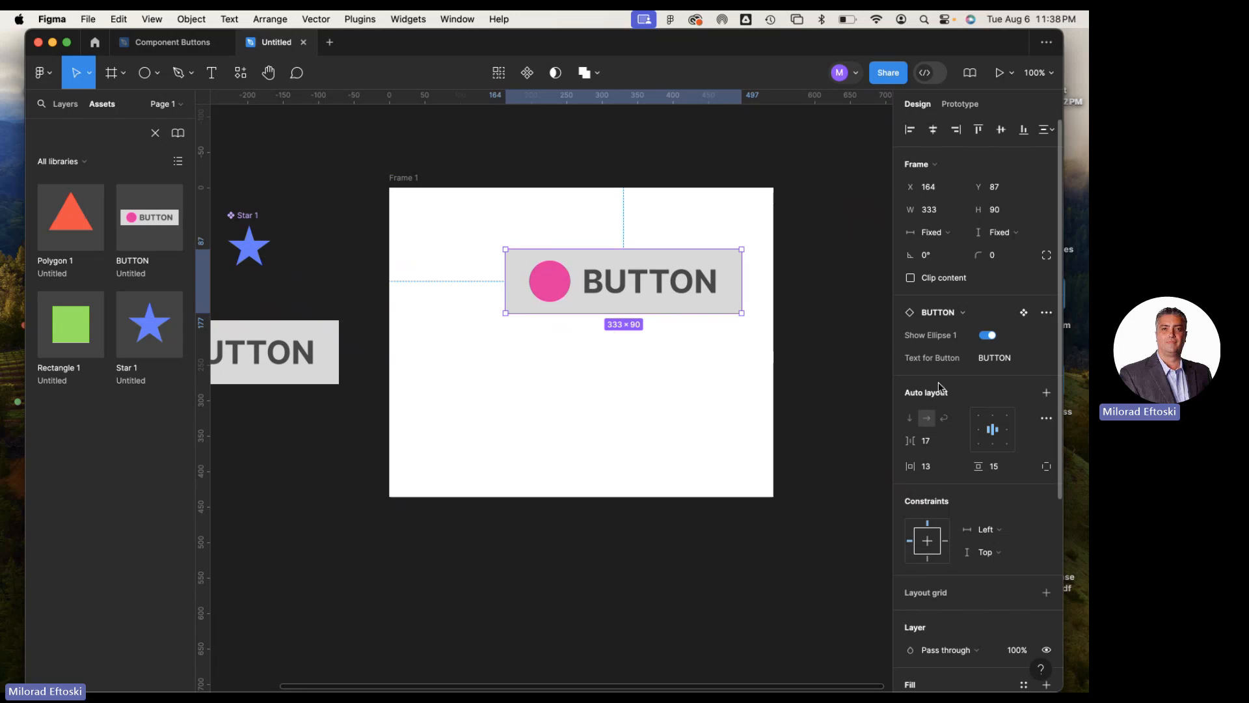
scroll(940, 393, "down", 2)
scroll(942, 394, "down", 3)
scroll(940, 394, "up", 5)
left_click_drag(550, 292, 490, 280)
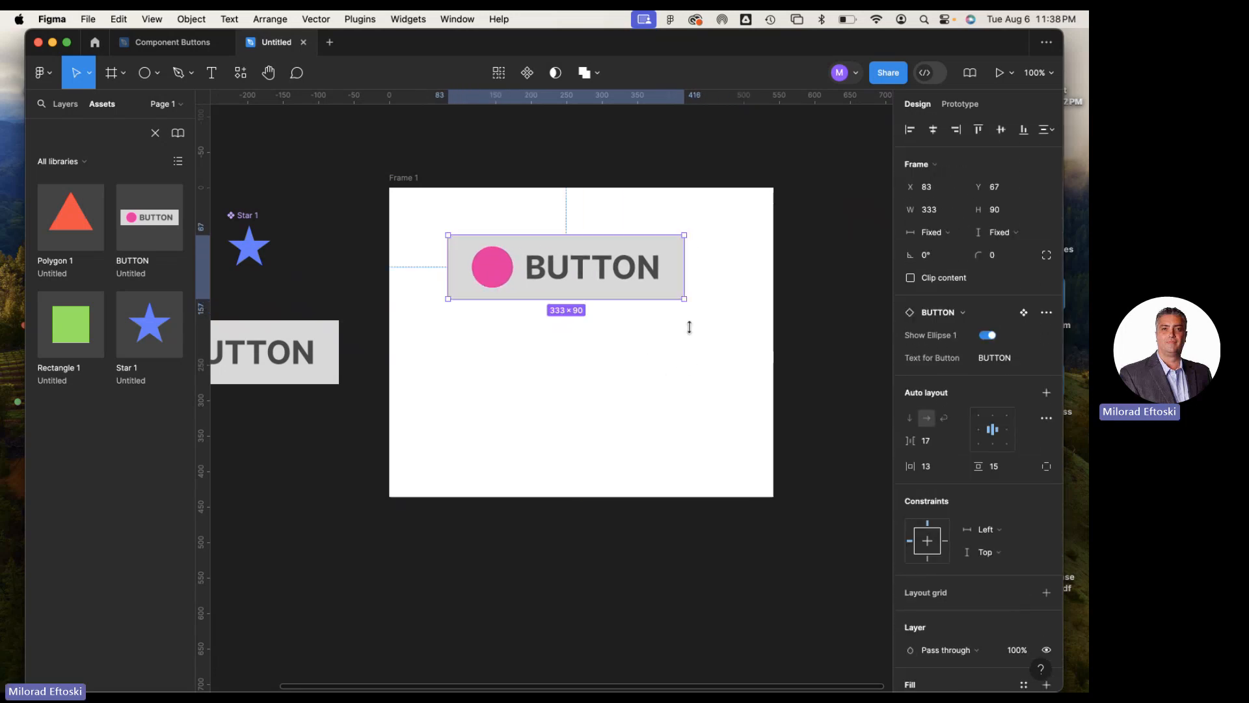
Try the Show Ellipse 1 property on the placed BUTTON instance and leave it switched off
left_click(988, 335)
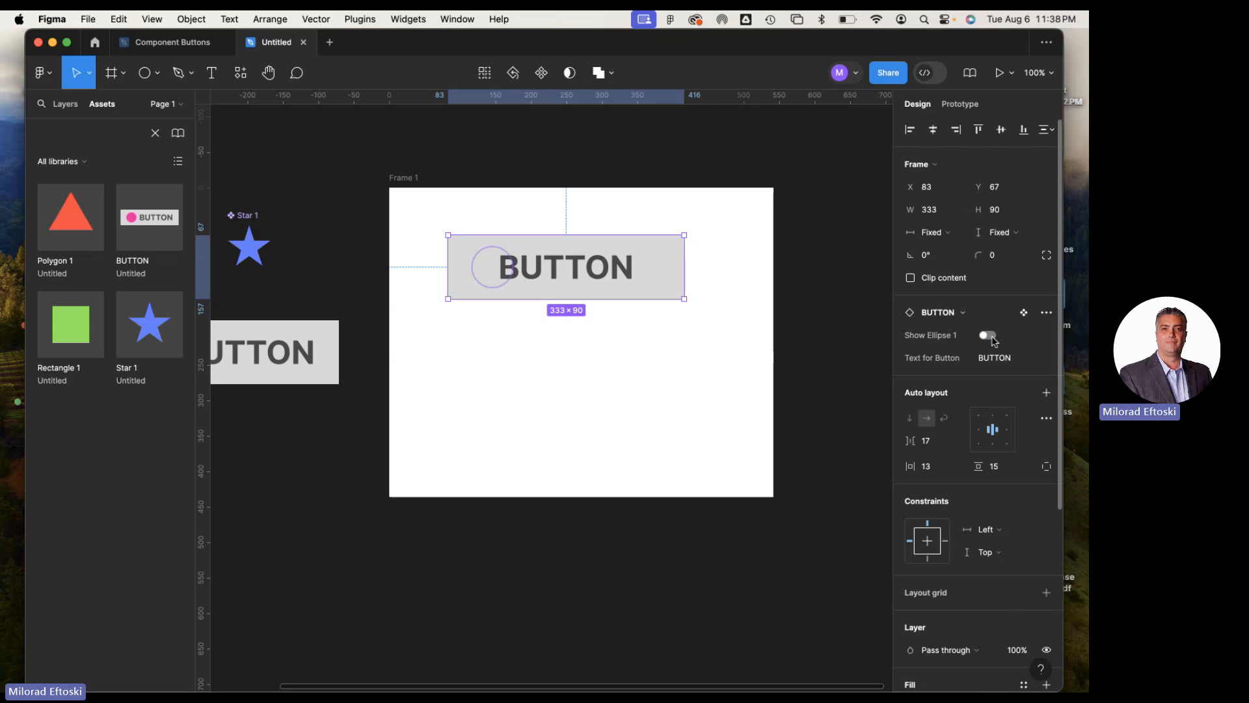
left_click(989, 335)
left_click(990, 335)
left_click(989, 336)
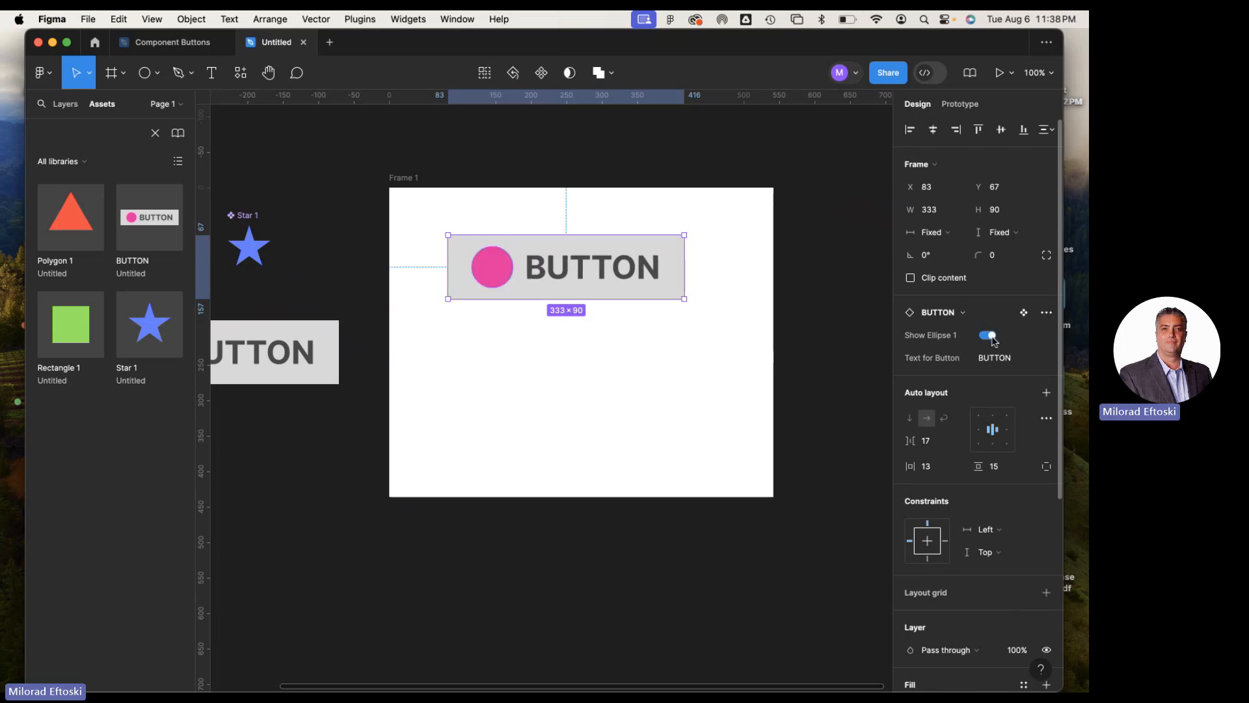
left_click(989, 335)
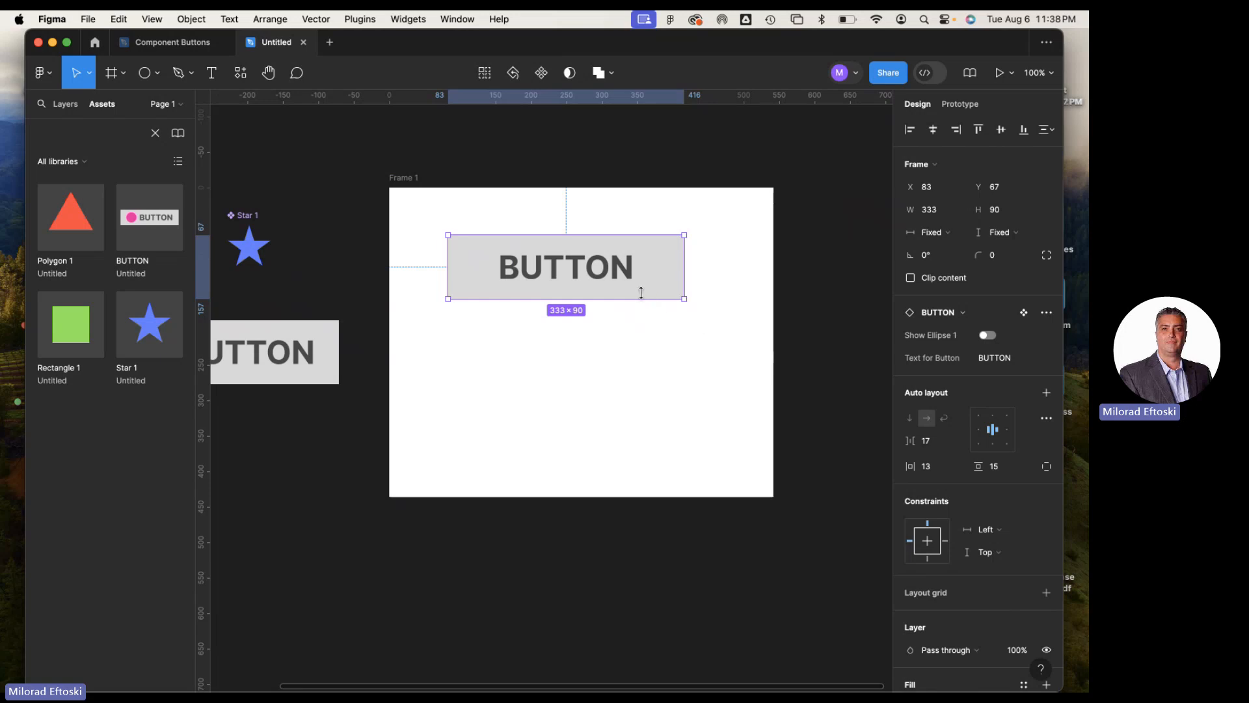
Duplicate the BUTTON instance below the original at about Y 226 and switch Show Ellipse 1 on for both instances
left_click_drag(628, 290, 630, 399)
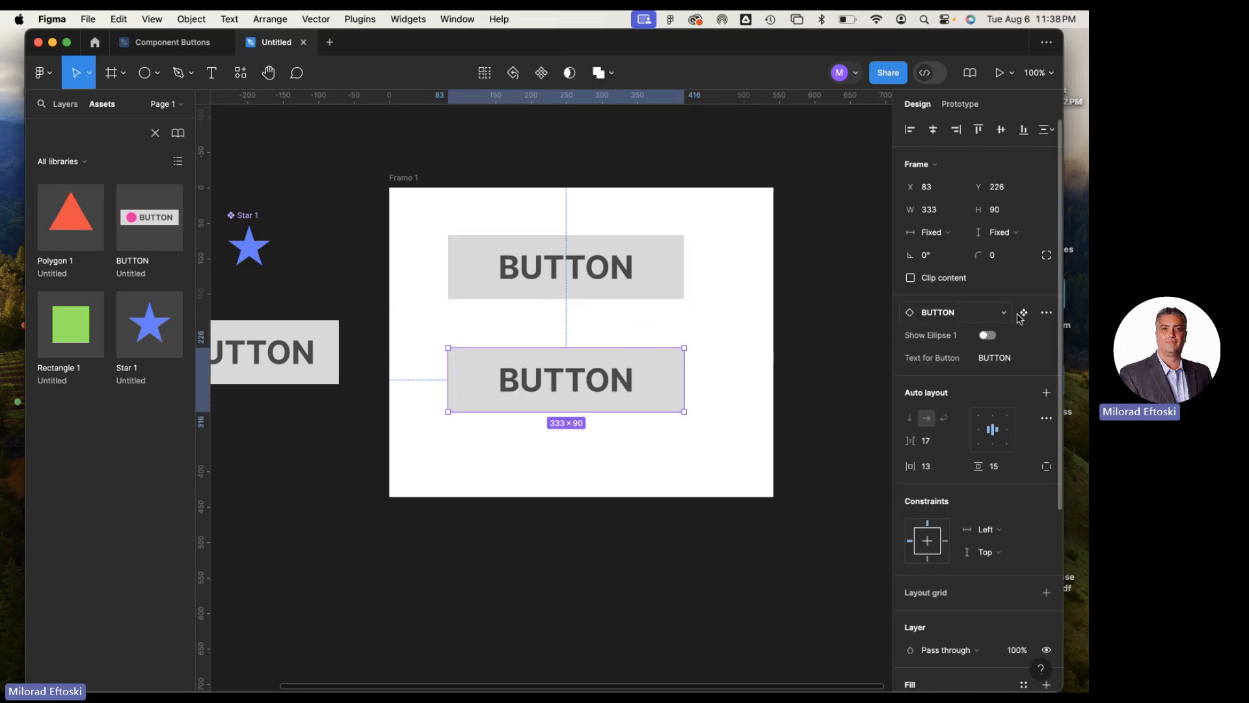
left_click(986, 336)
left_click(644, 290)
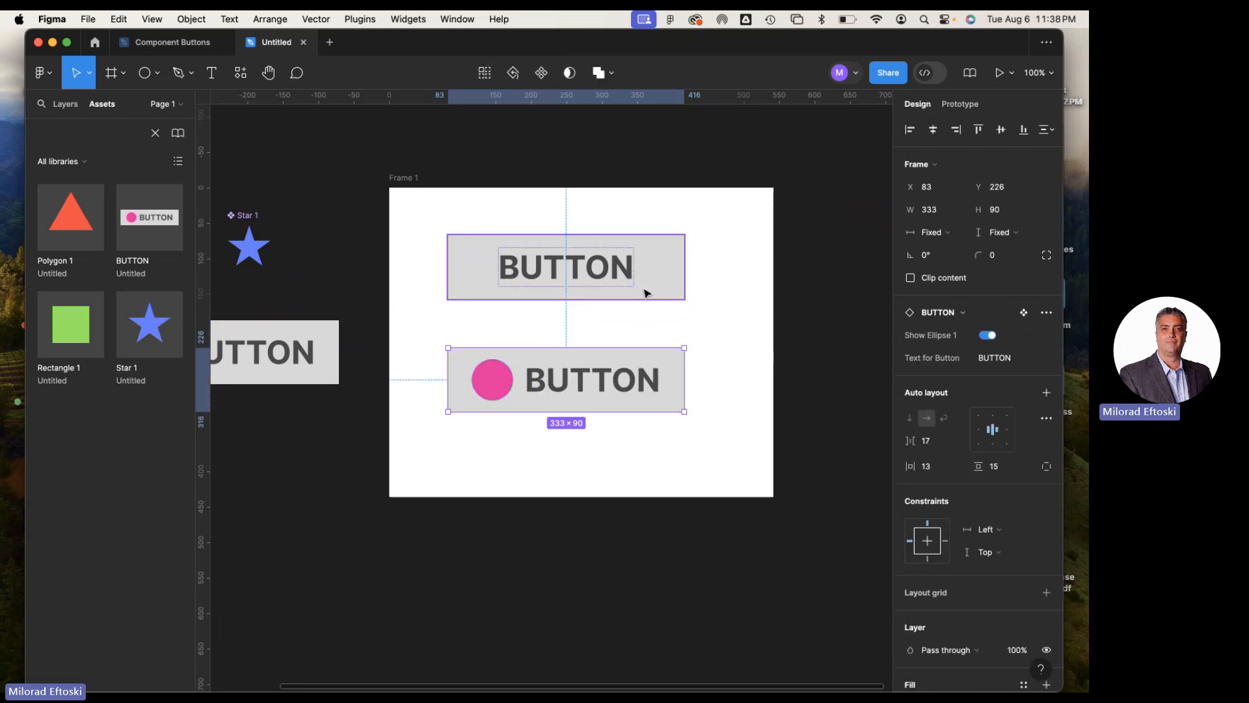
left_click(986, 335)
left_click(986, 335)
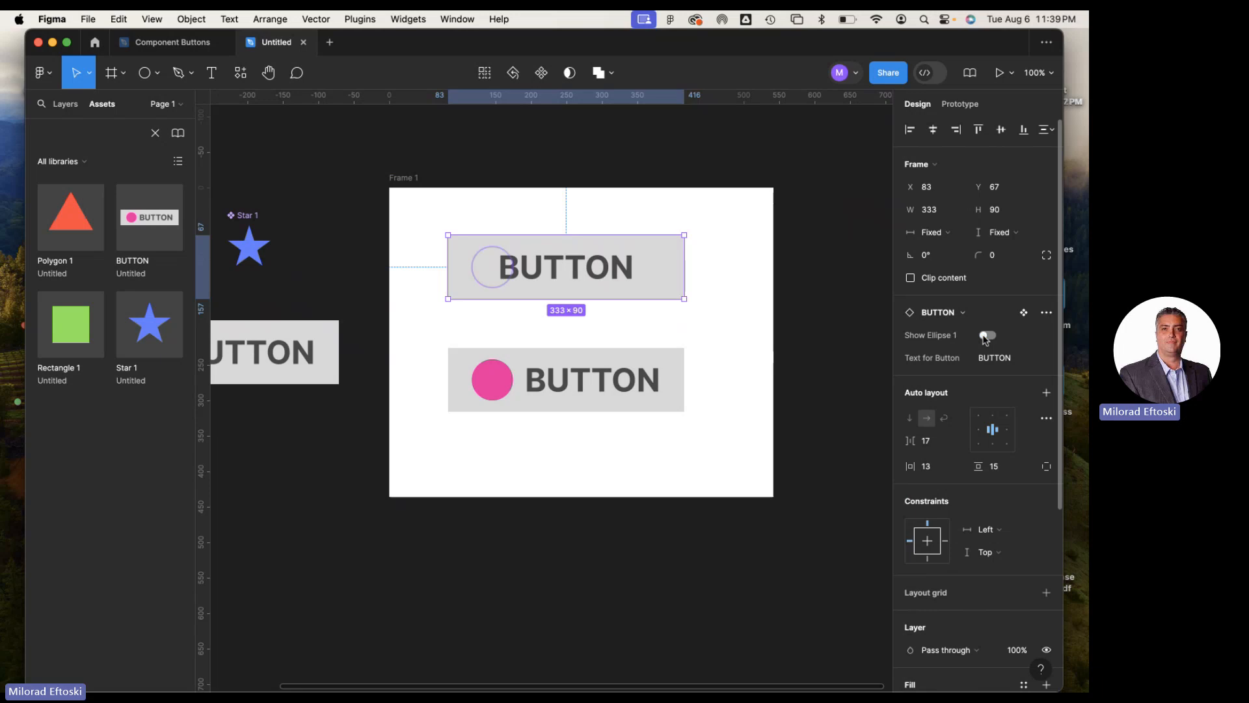
left_click(987, 336)
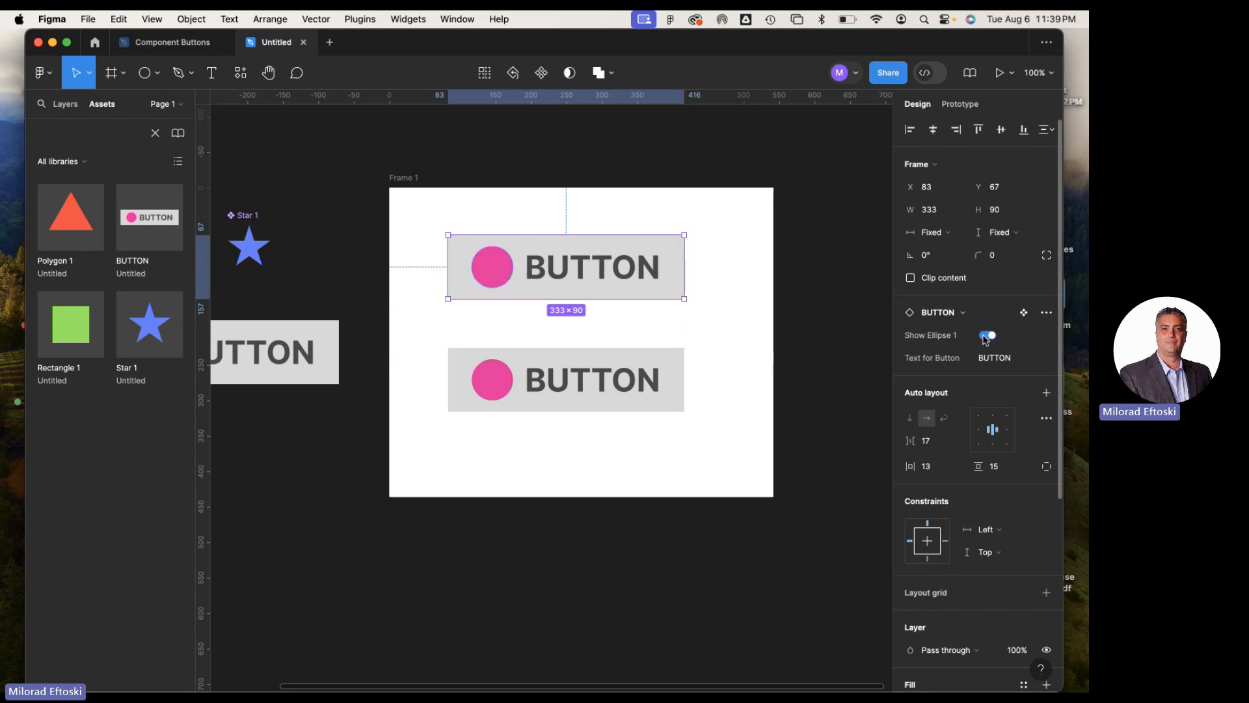
Test Show Ellipse 1 on the upper BUTTON instance by switching it off and on, leaving it on
scroll(650, 358, "left", 5)
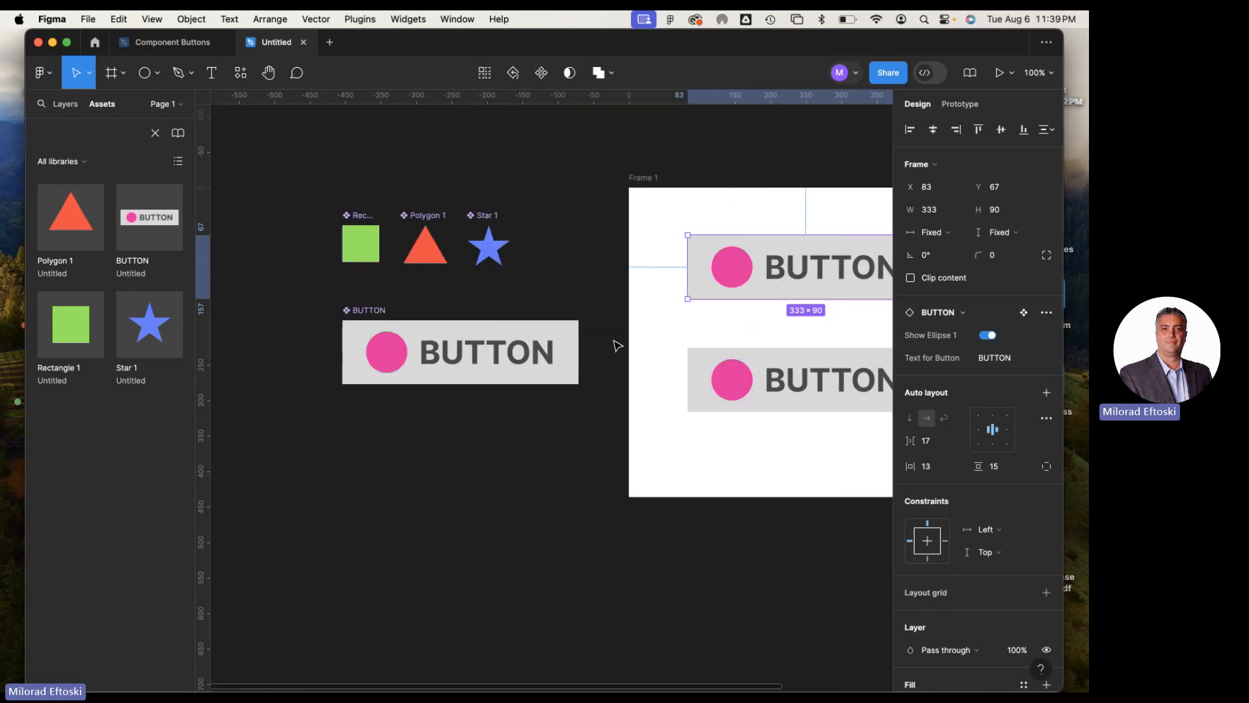
scroll(618, 345, "right", 3)
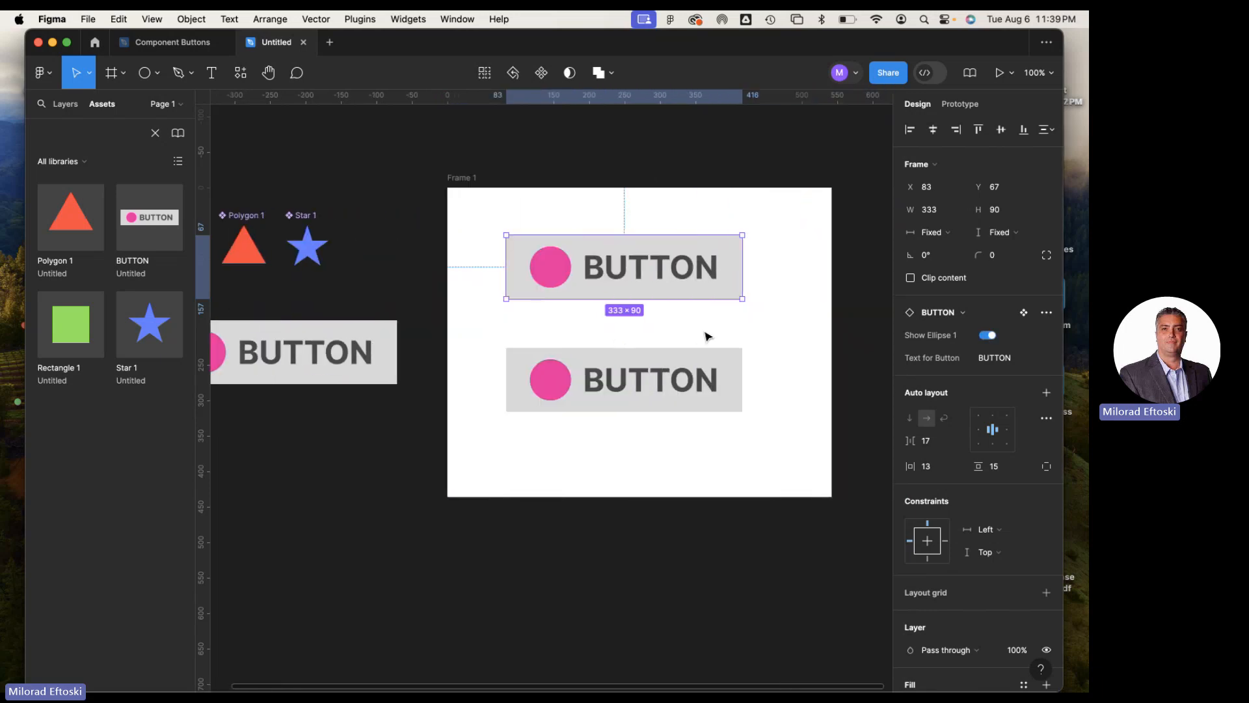
left_click(804, 349)
left_click(623, 258)
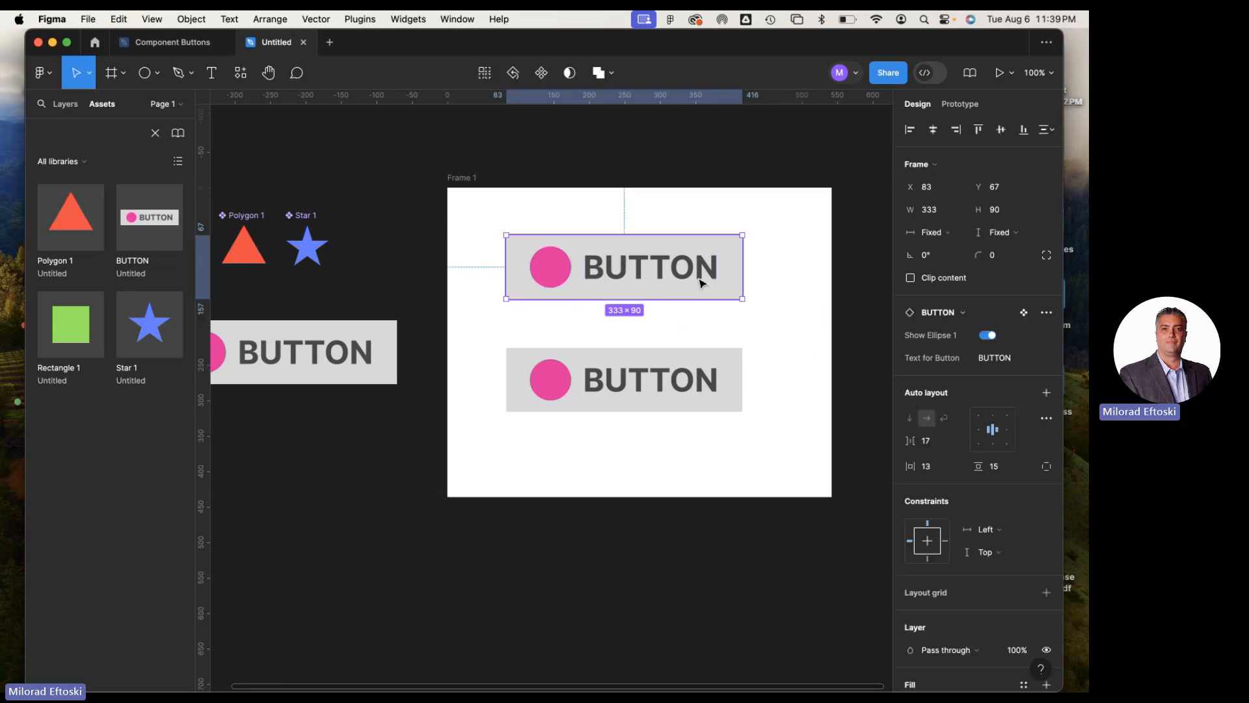
scroll(701, 281, "right", 5)
scroll(686, 283, "left", 8)
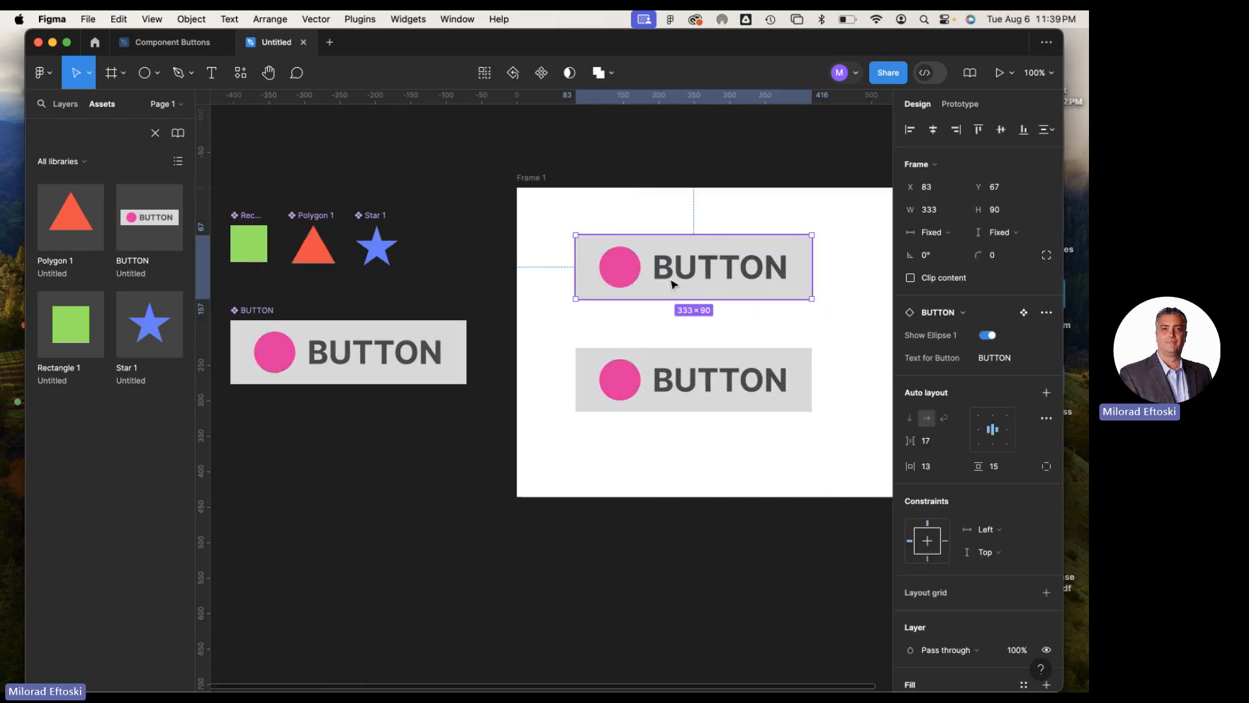
scroll(658, 281, "right", 5)
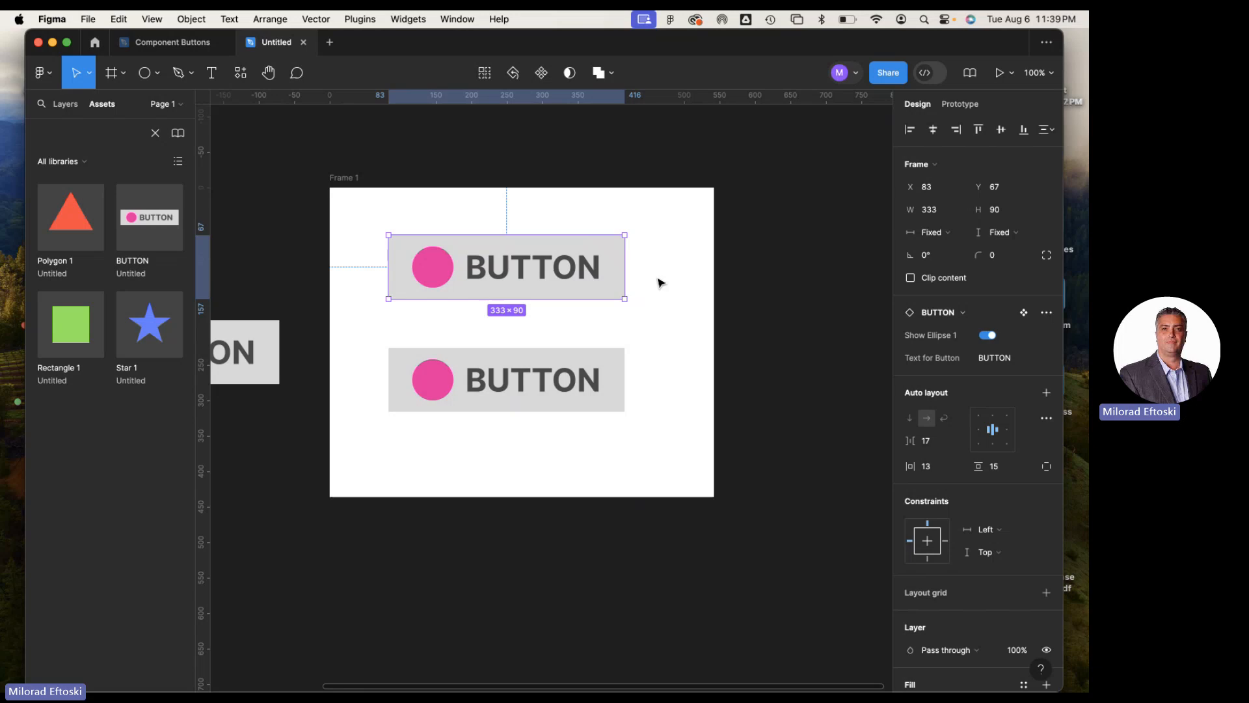
left_click(988, 335)
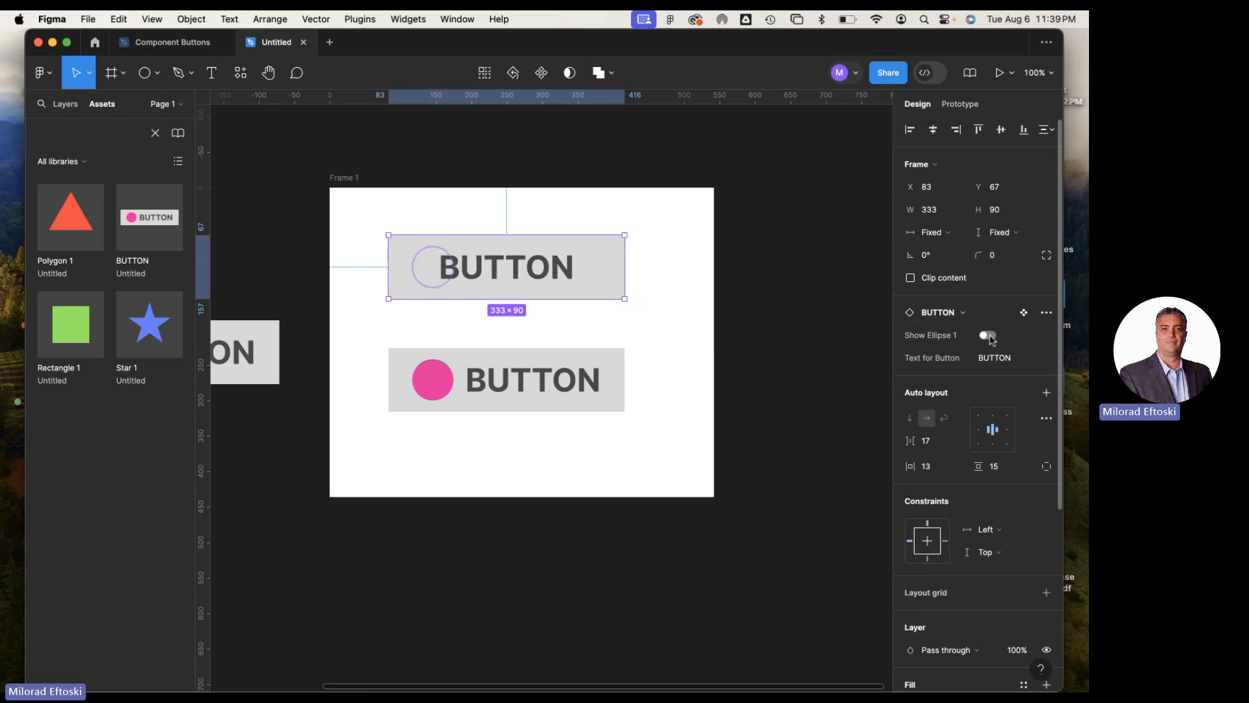
left_click(988, 335)
left_click(988, 335)
left_click(989, 335)
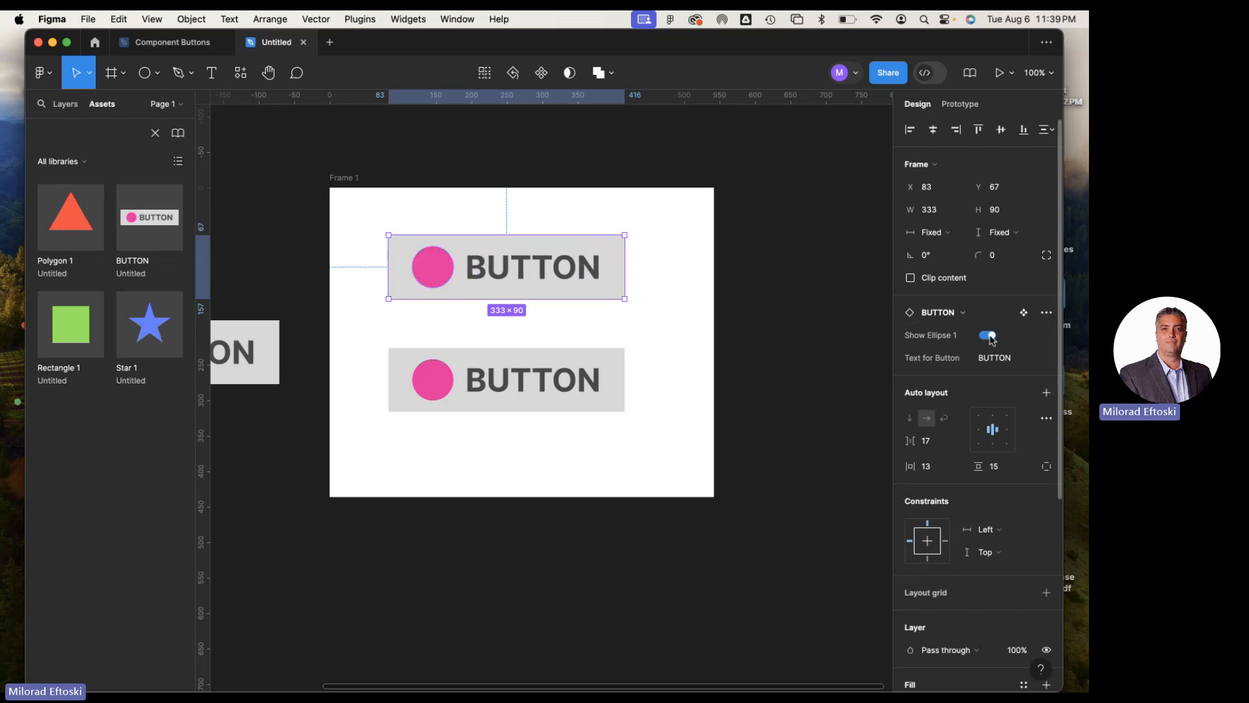
Try swapping the upper instance for Polygon 1, Rectangle 1 and Star 1 in turn, and swap it back to BUTTON
left_click(958, 315)
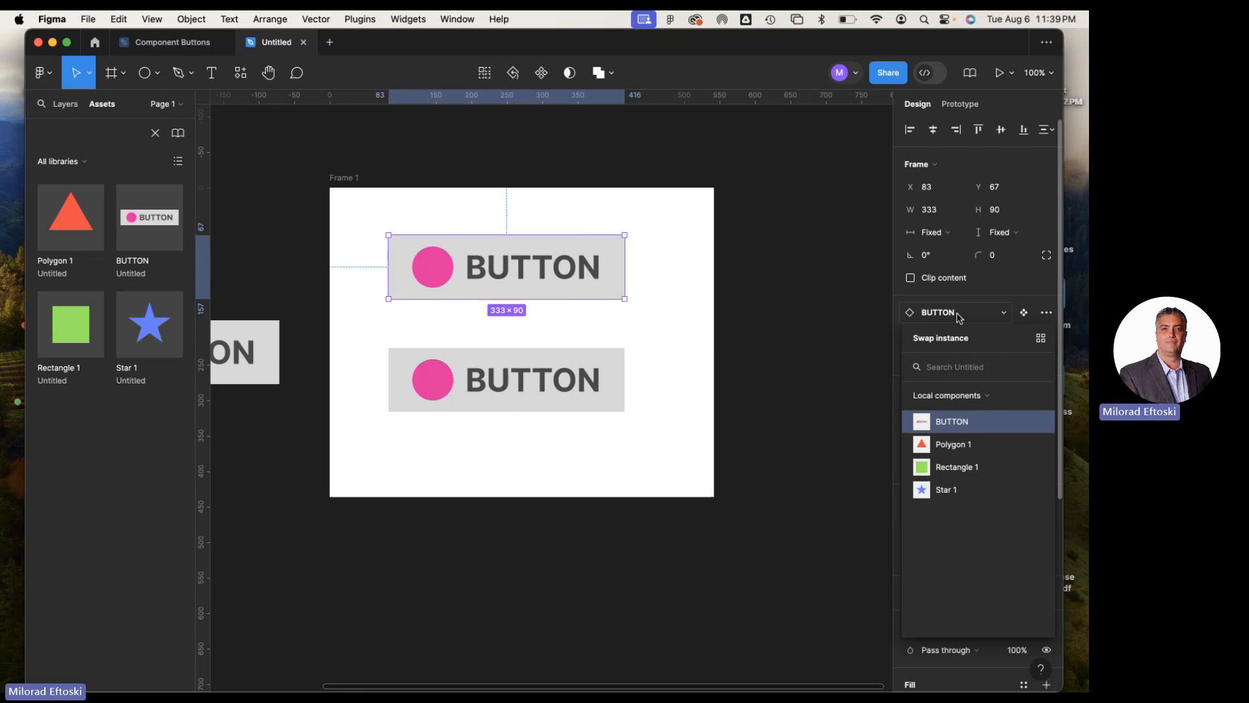
left_click(965, 447)
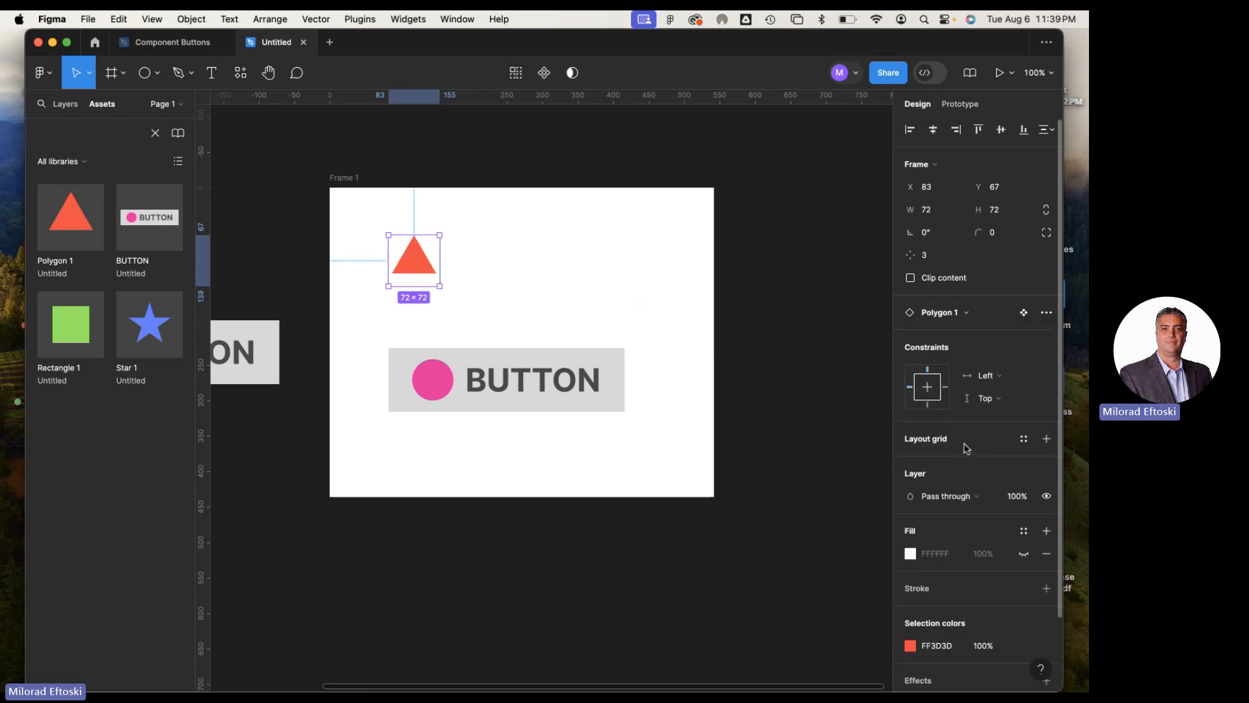
left_click(949, 314)
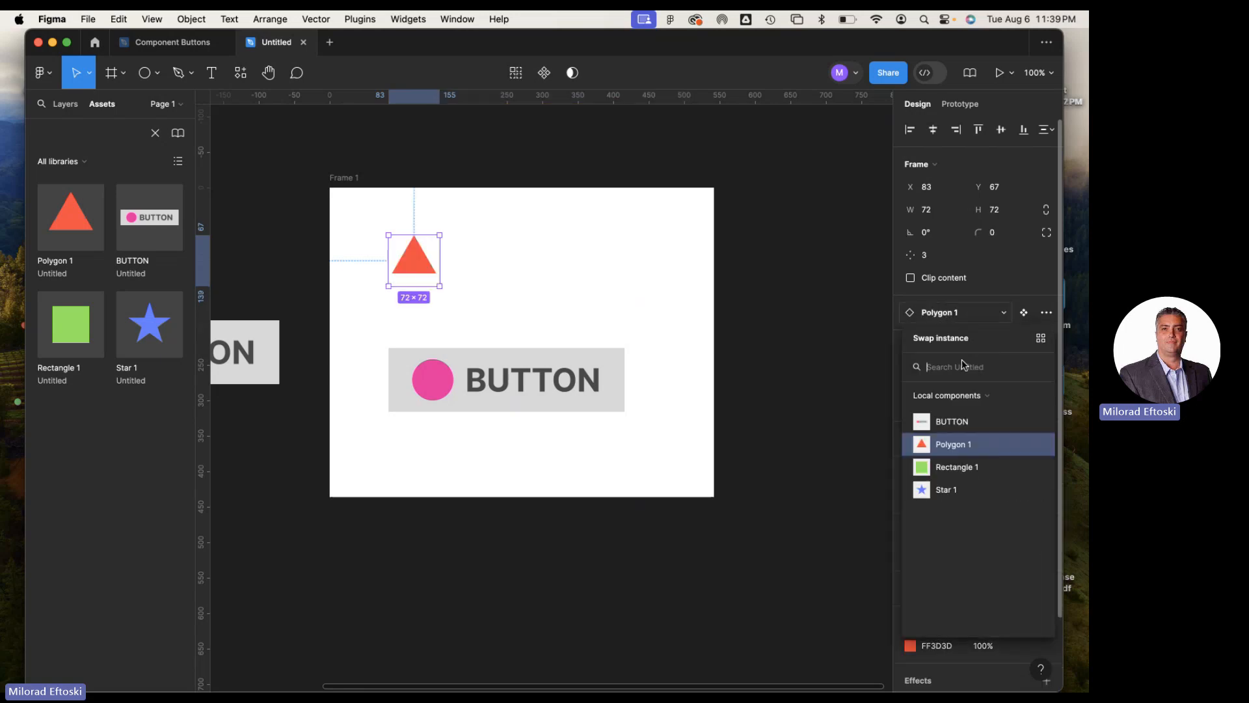
left_click(956, 467)
left_click(942, 289)
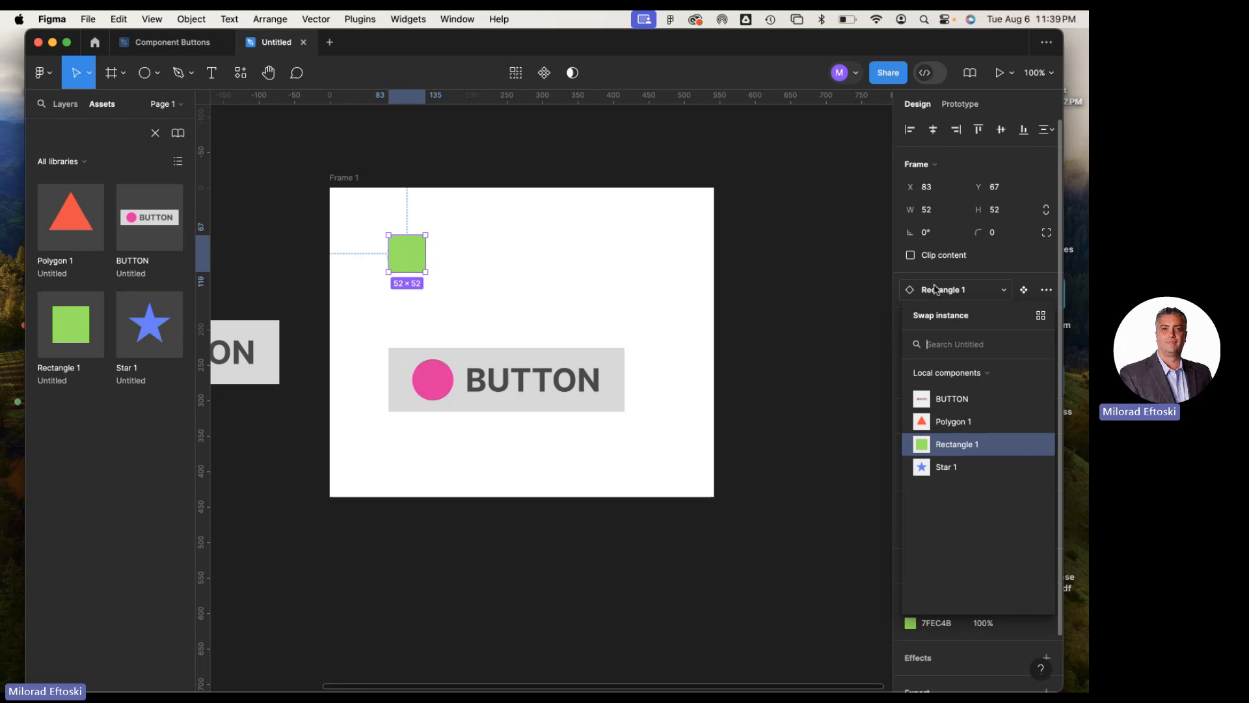
left_click(952, 463)
left_click(949, 314)
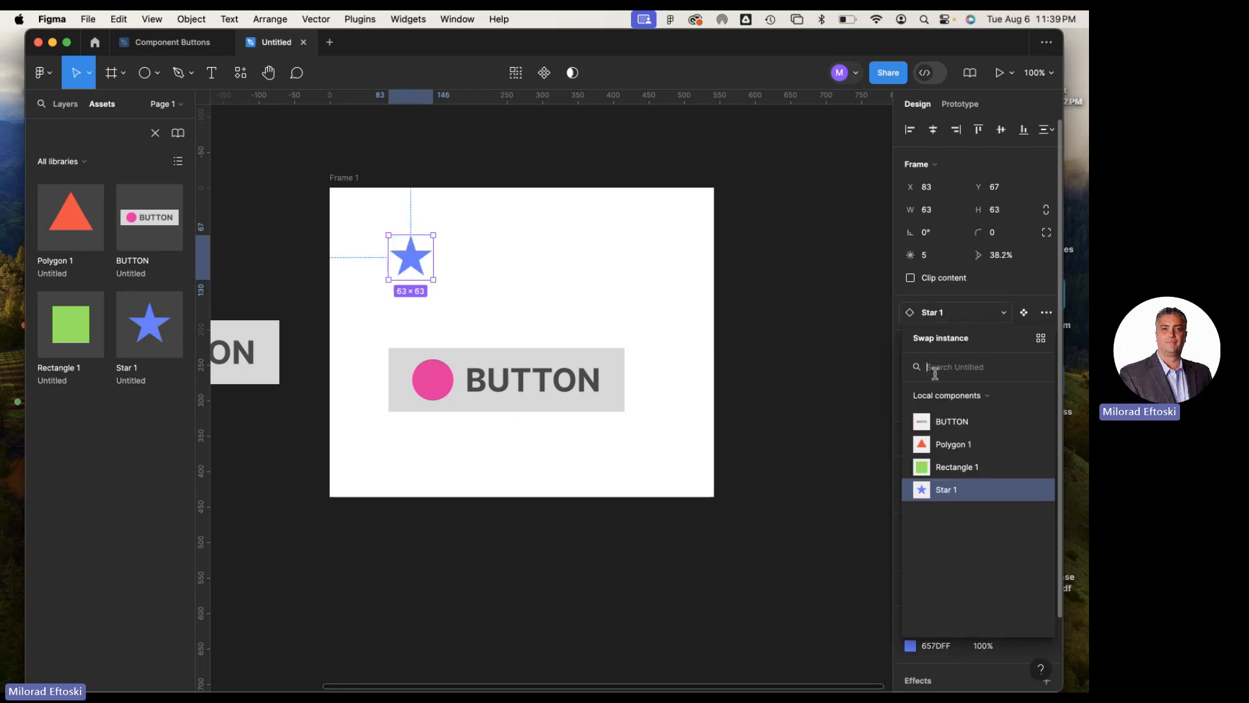
left_click(944, 421)
left_click(791, 334)
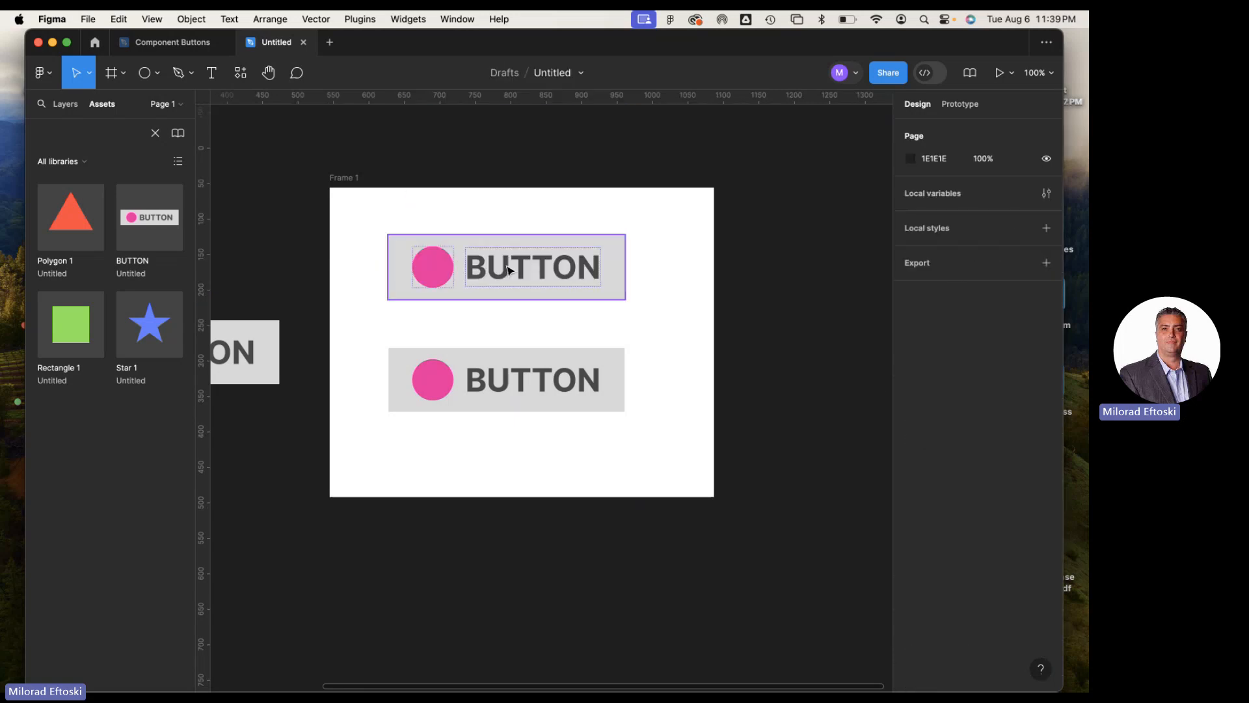
Examine the pink circle inside the upper BUTTON instance for its linked properties and swap options
double_click(432, 266)
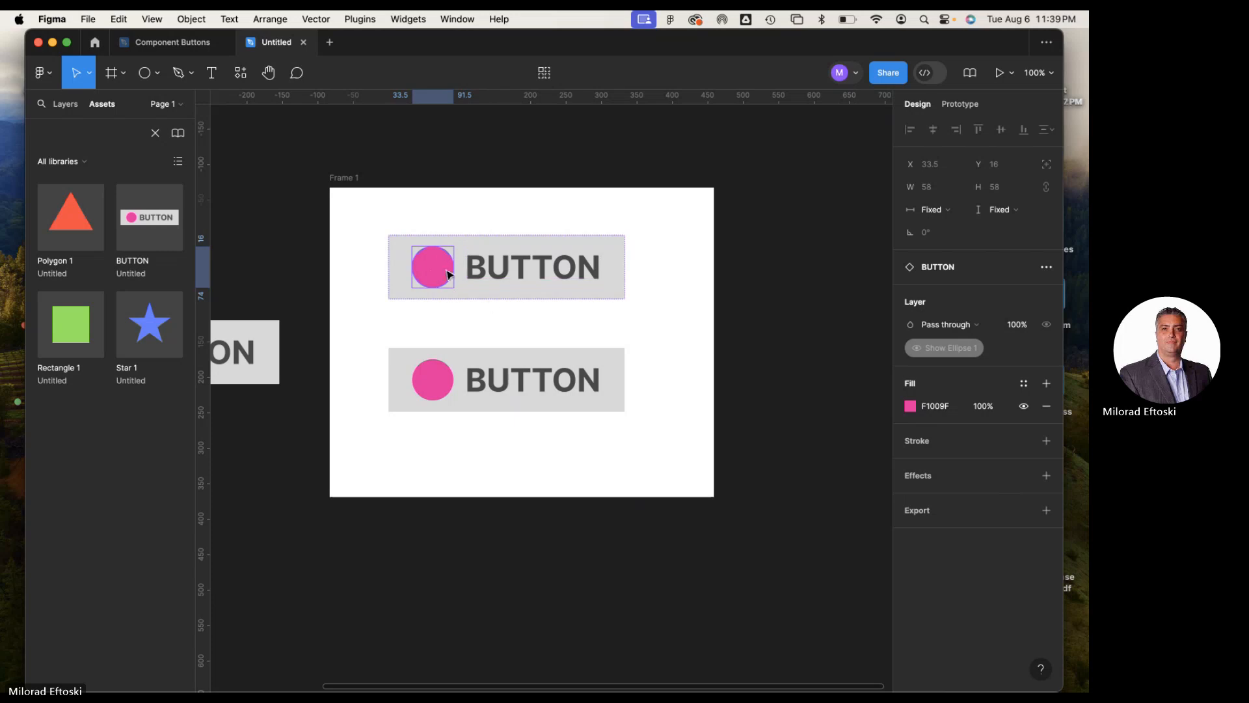
left_click(472, 239)
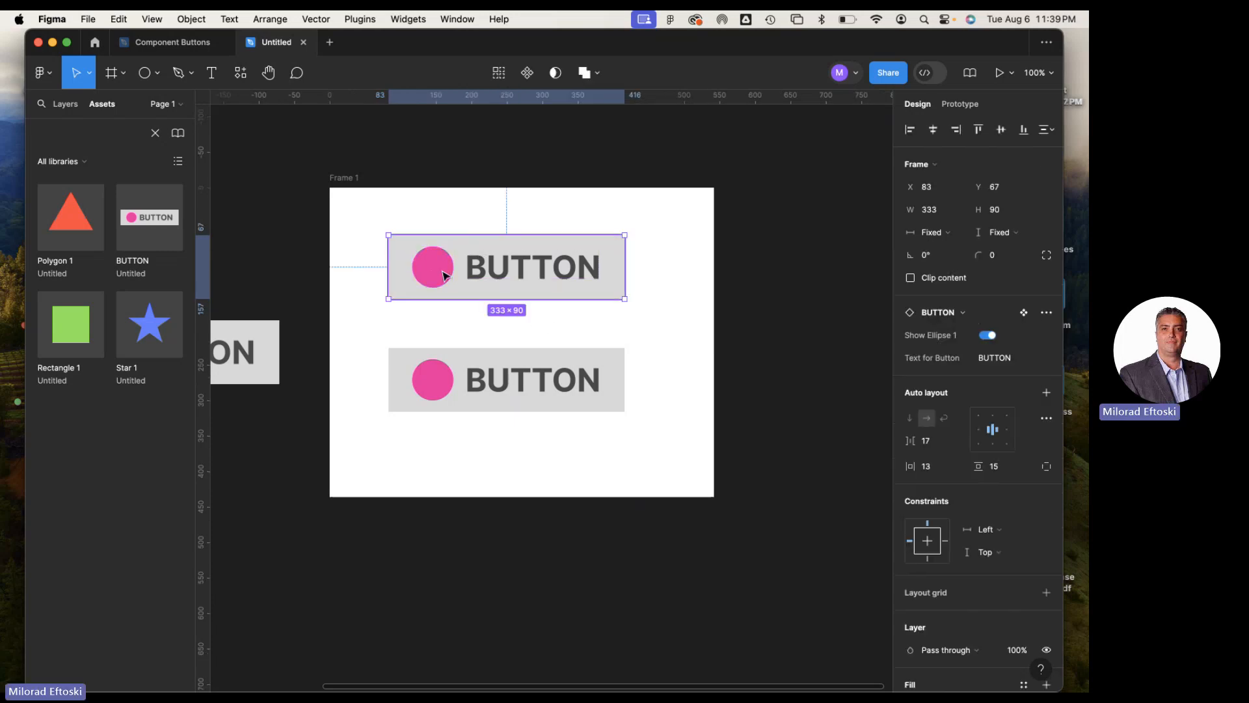
double_click(438, 281)
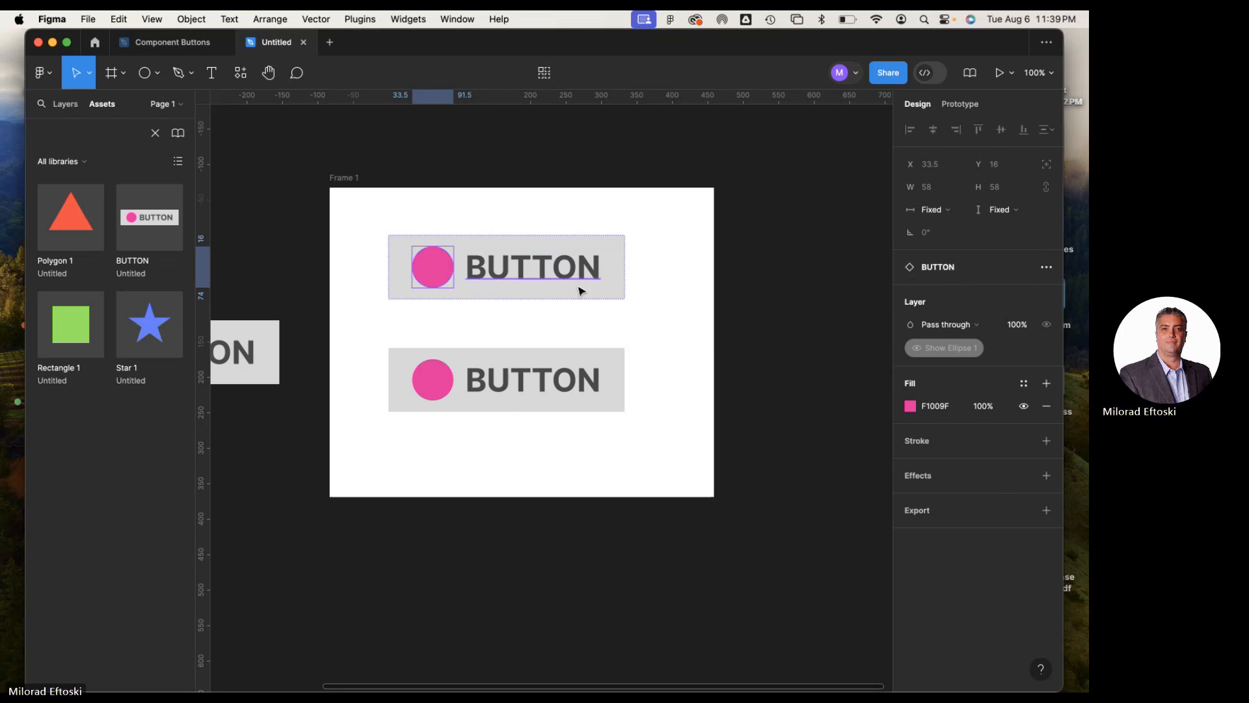
left_click(699, 295)
Check the pink circle's linked property in the main BUTTON component and return to the parent component's property list
scroll(474, 260, "left", 5)
left_click(378, 311)
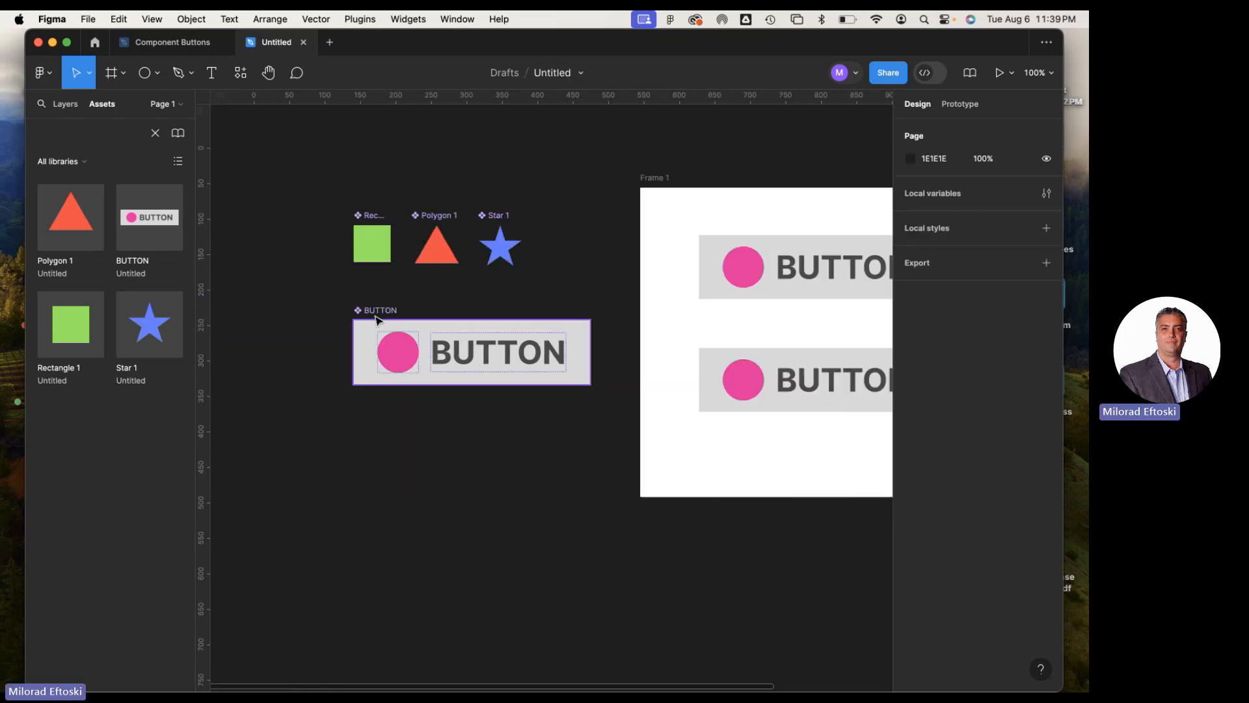
scroll(735, 338, "right", 2)
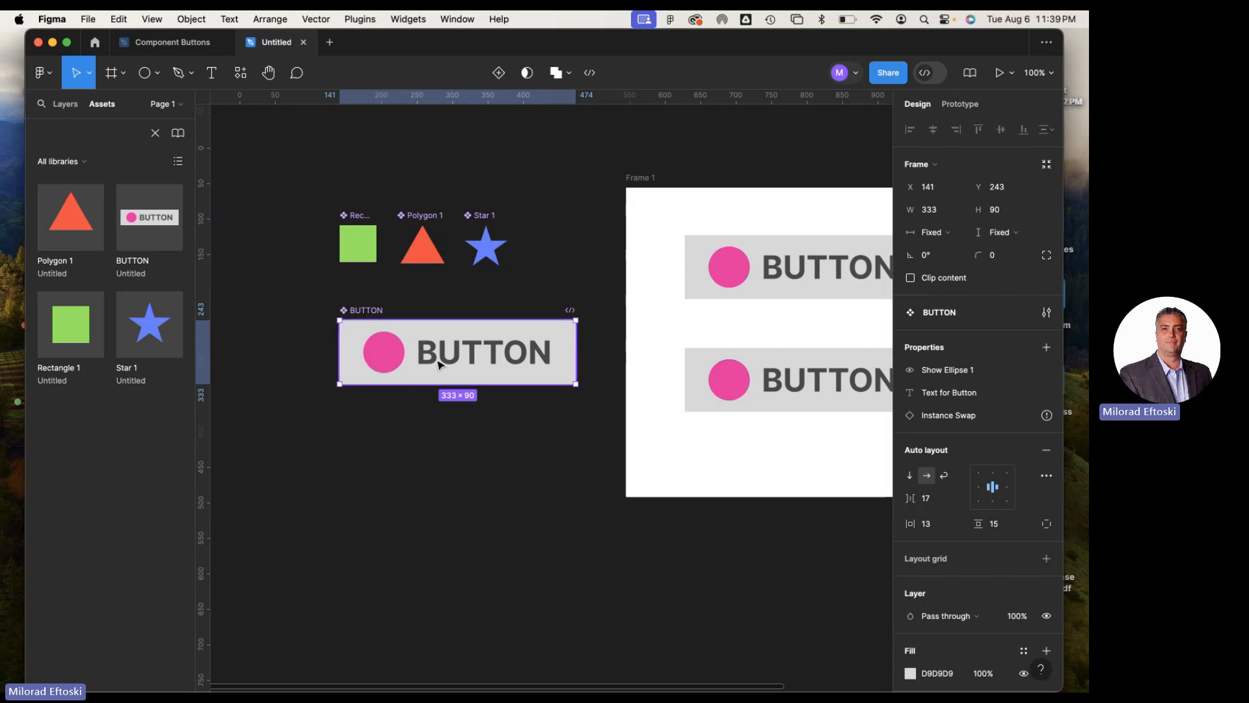
double_click(385, 368)
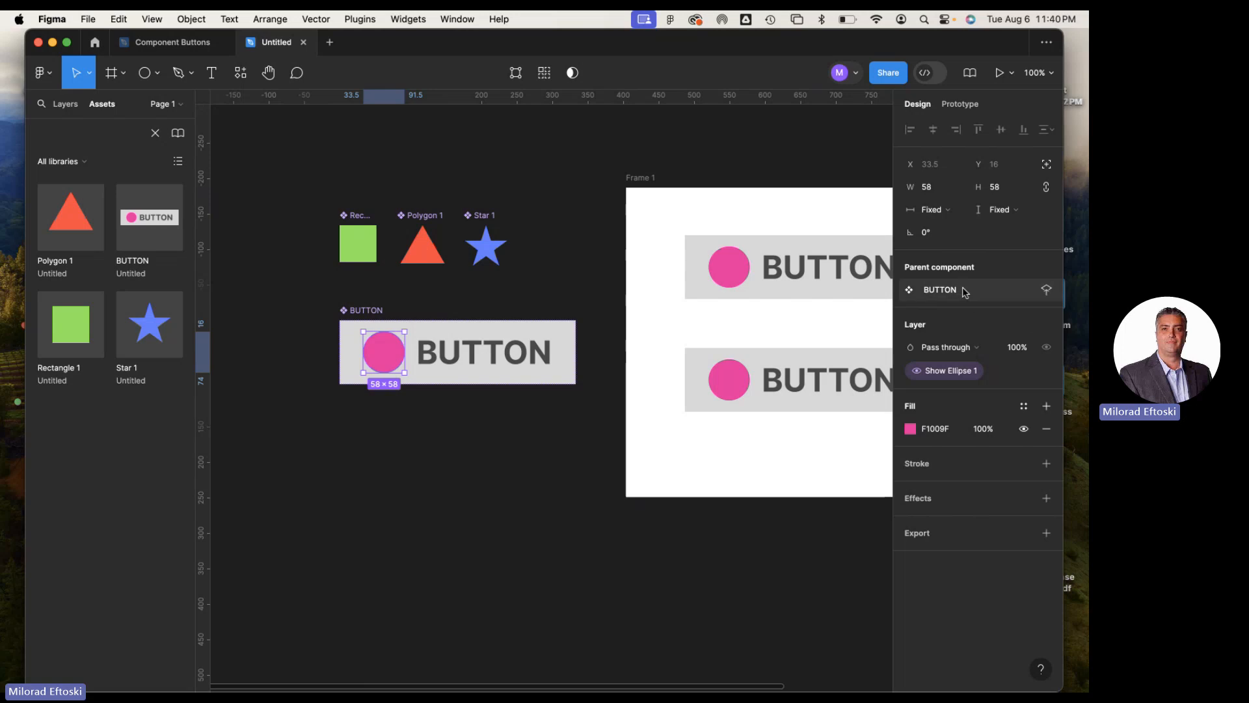
left_click(1048, 291)
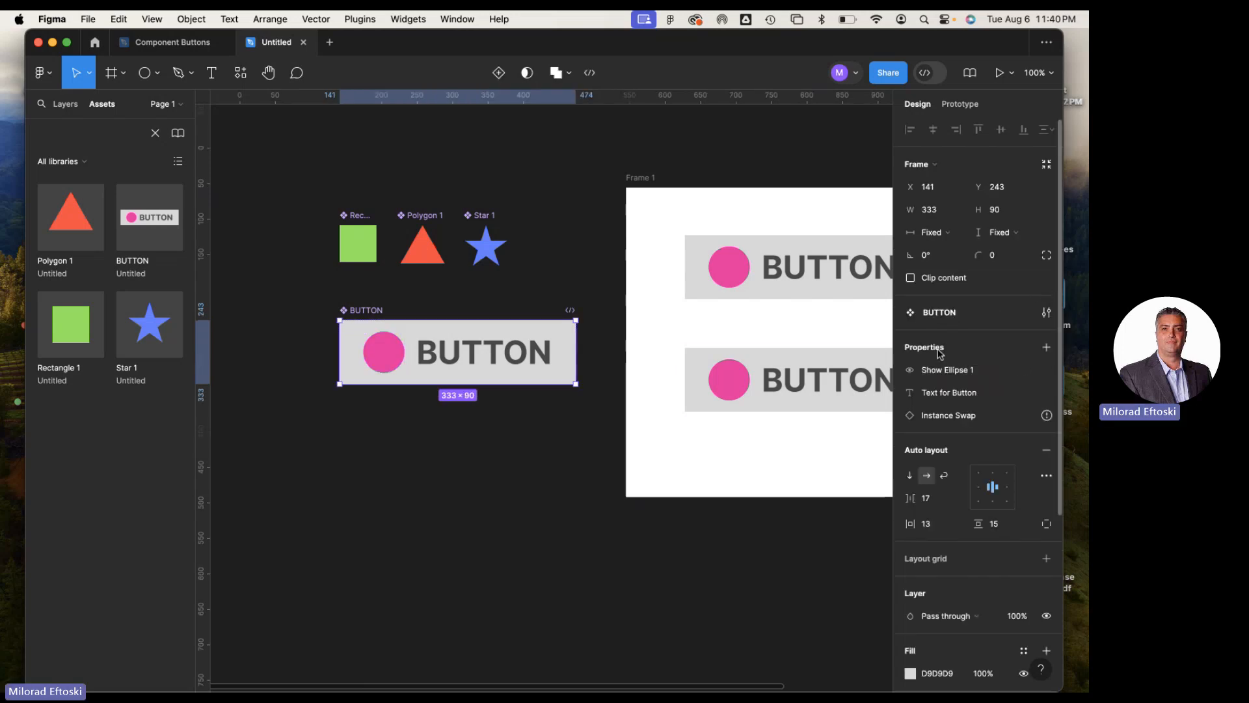
Compare the main BUTTON component's property list with the property linked to its pink circle
left_click(389, 358)
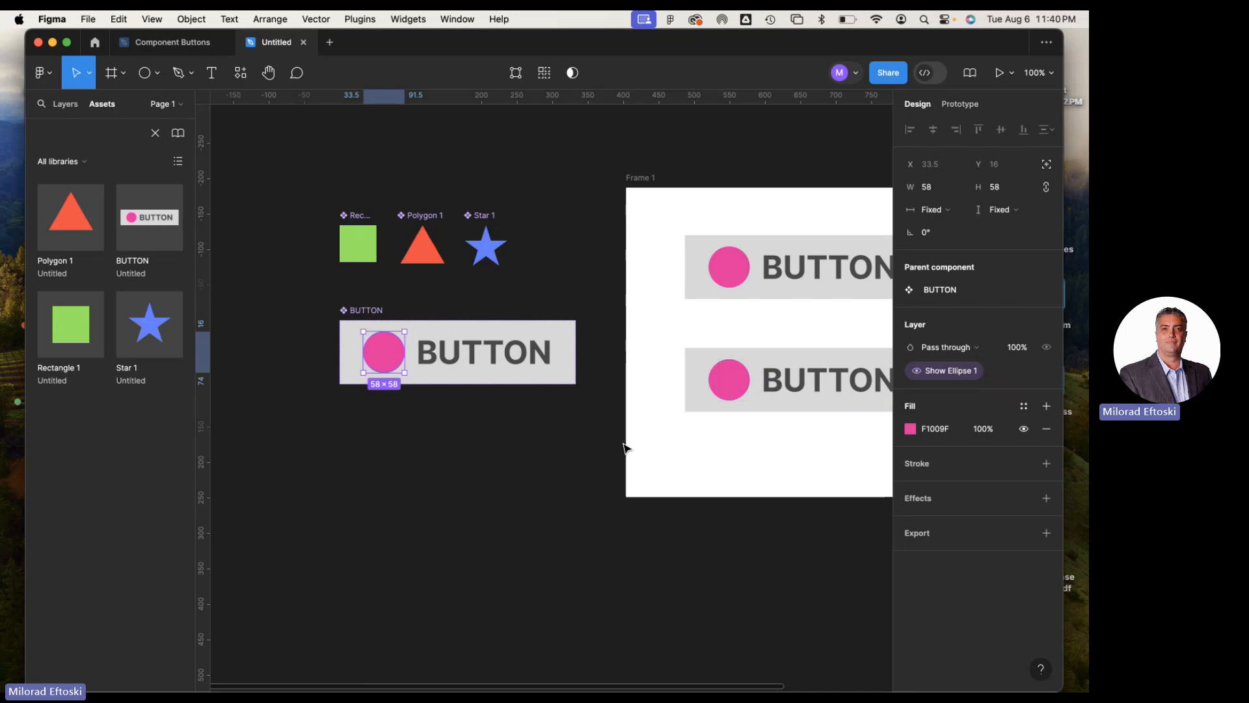
left_click(559, 446)
left_click(371, 315)
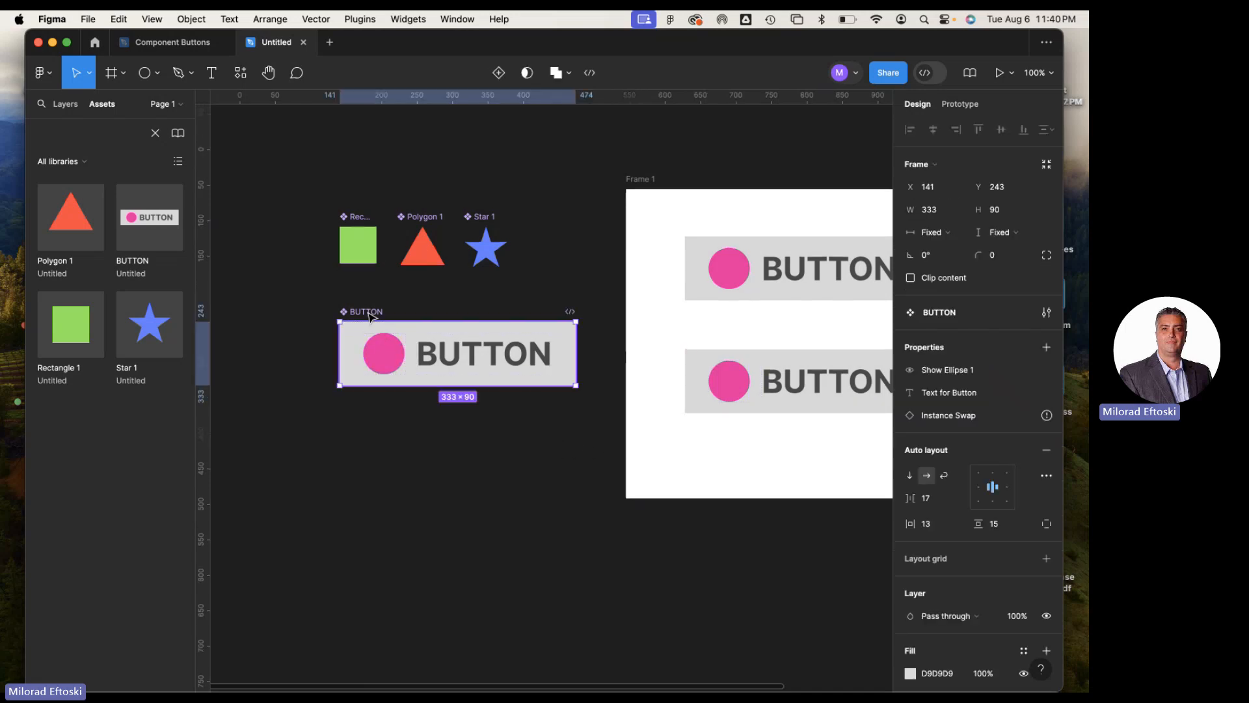
left_click(385, 369)
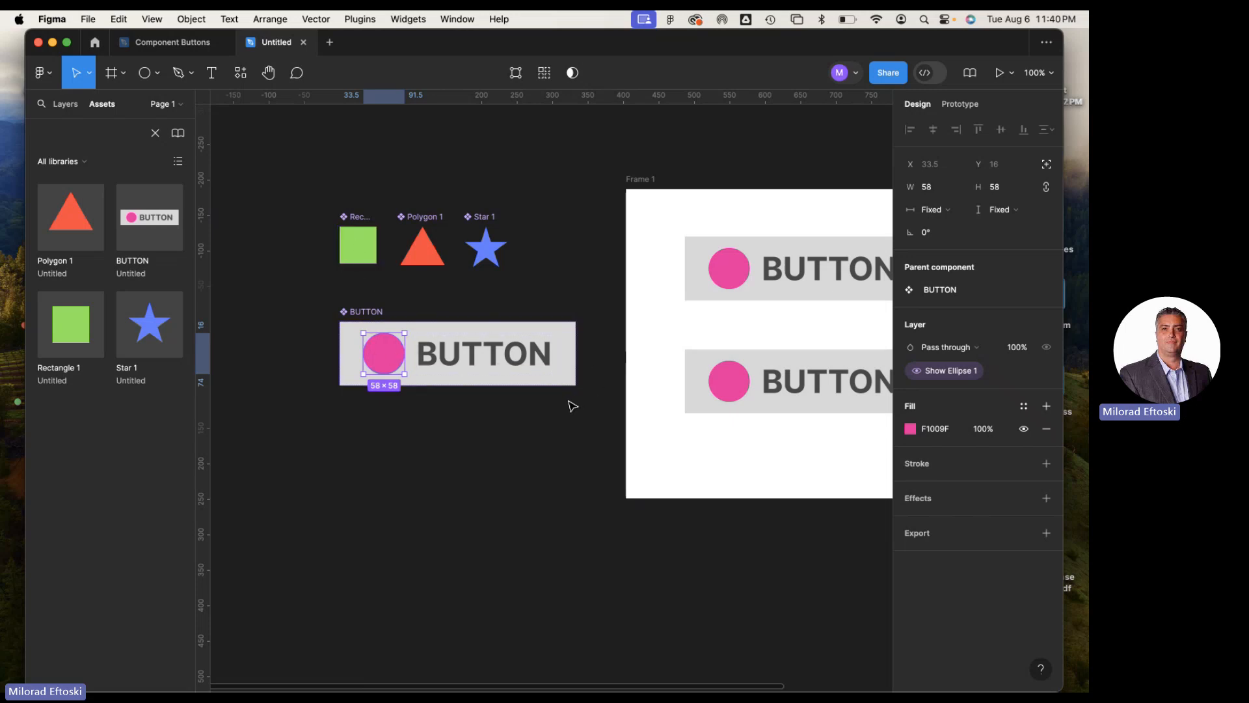
Inspect the lower BUTTON instance in the frame and the linked property of its pink circle
left_click(629, 414)
scroll(688, 391, "right", 3)
left_click(628, 386)
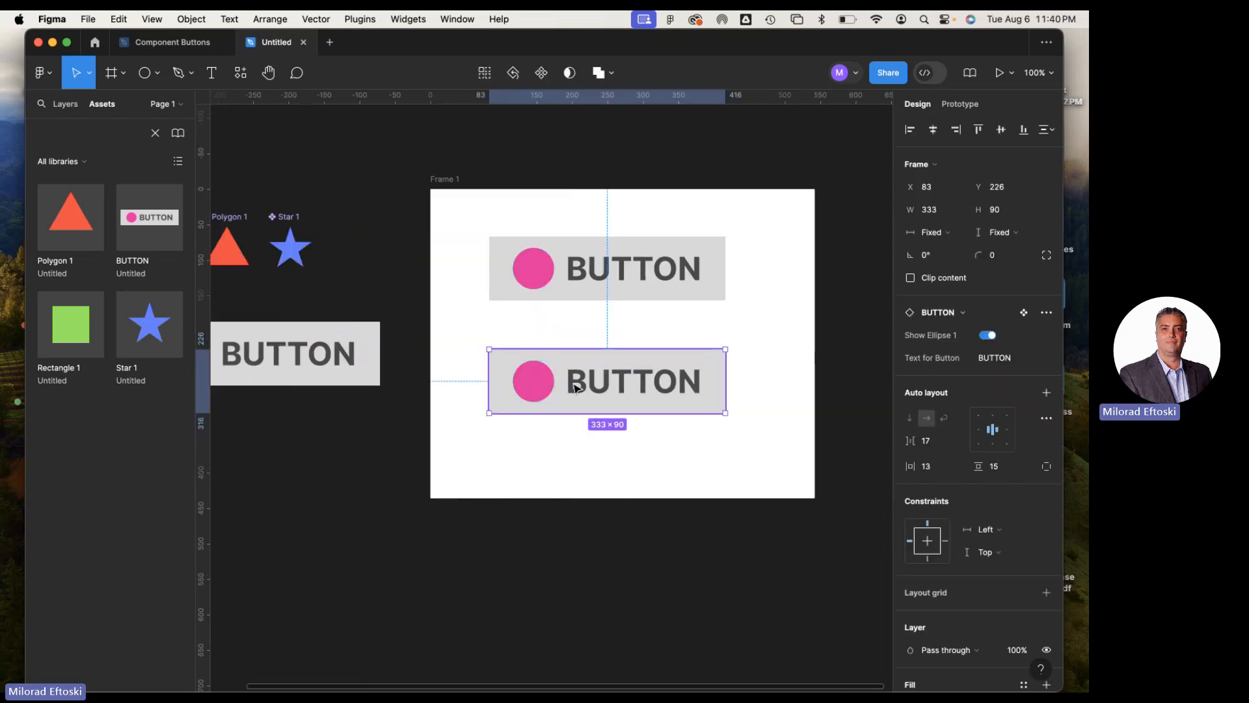
double_click(545, 380)
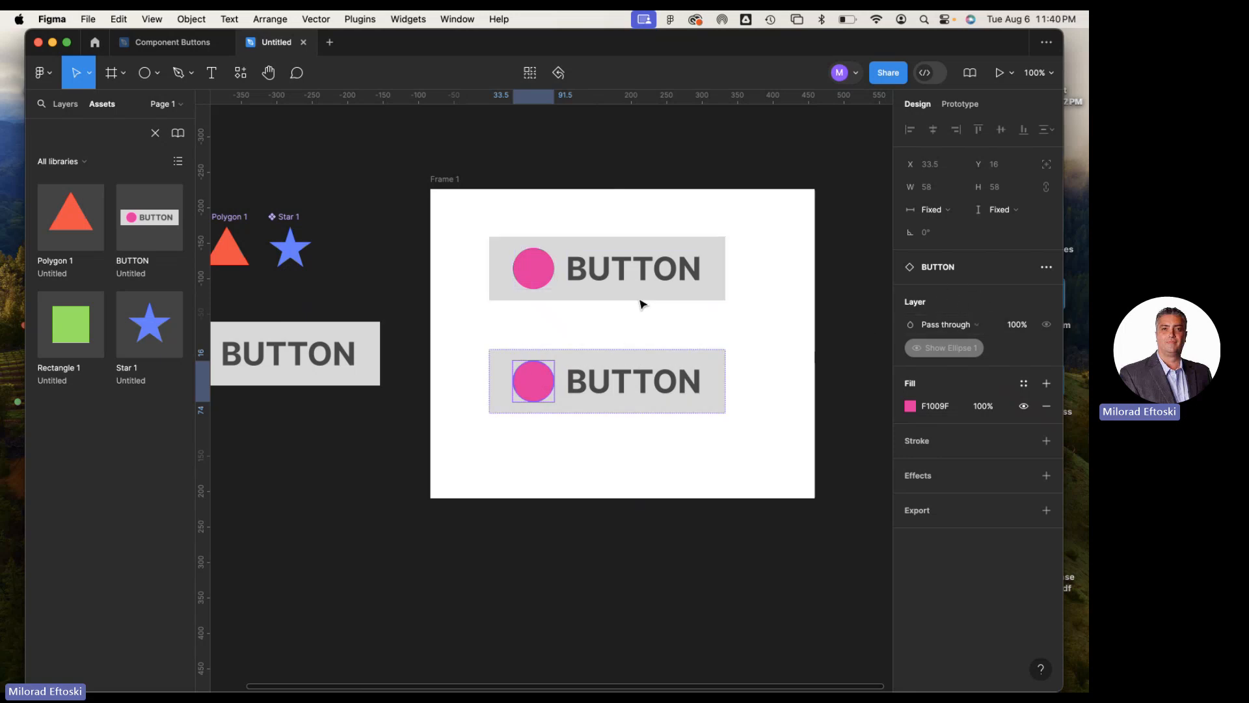
left_click(592, 286)
left_click(621, 373)
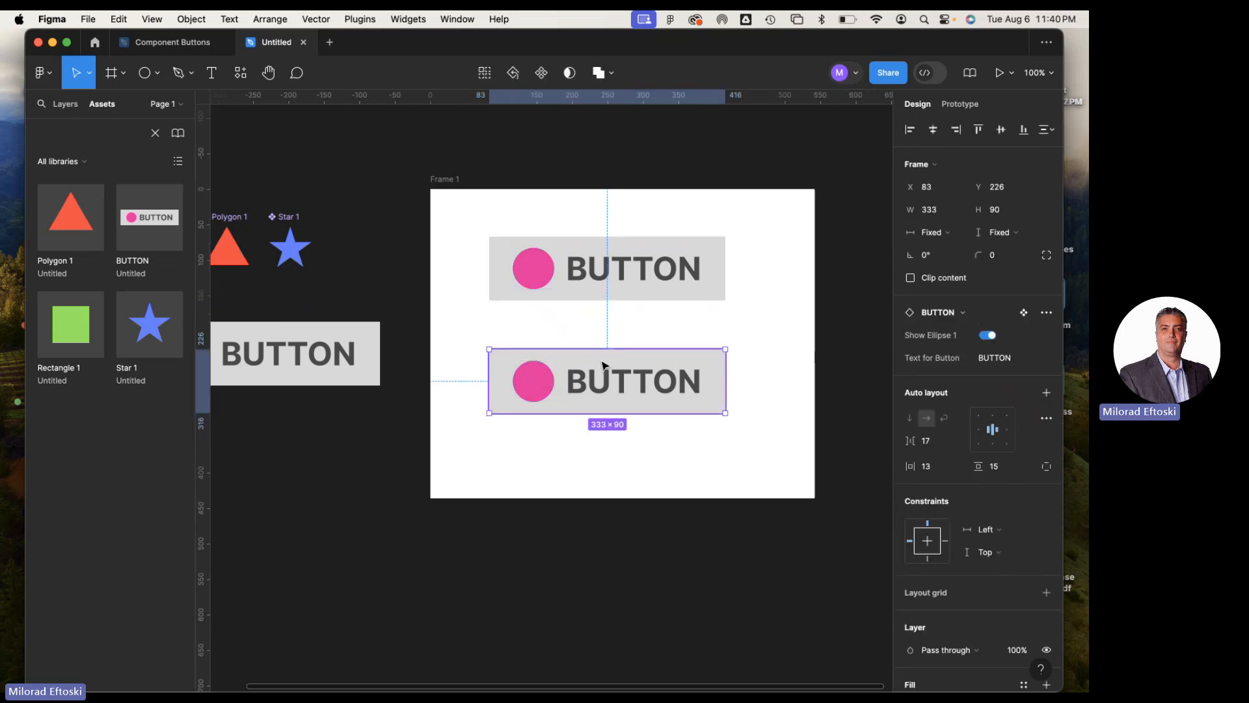
Check the swap options of the lower BUTTON instance and look for a swap setting on its pink circle
left_click(563, 329)
left_click(565, 372)
left_click(966, 316)
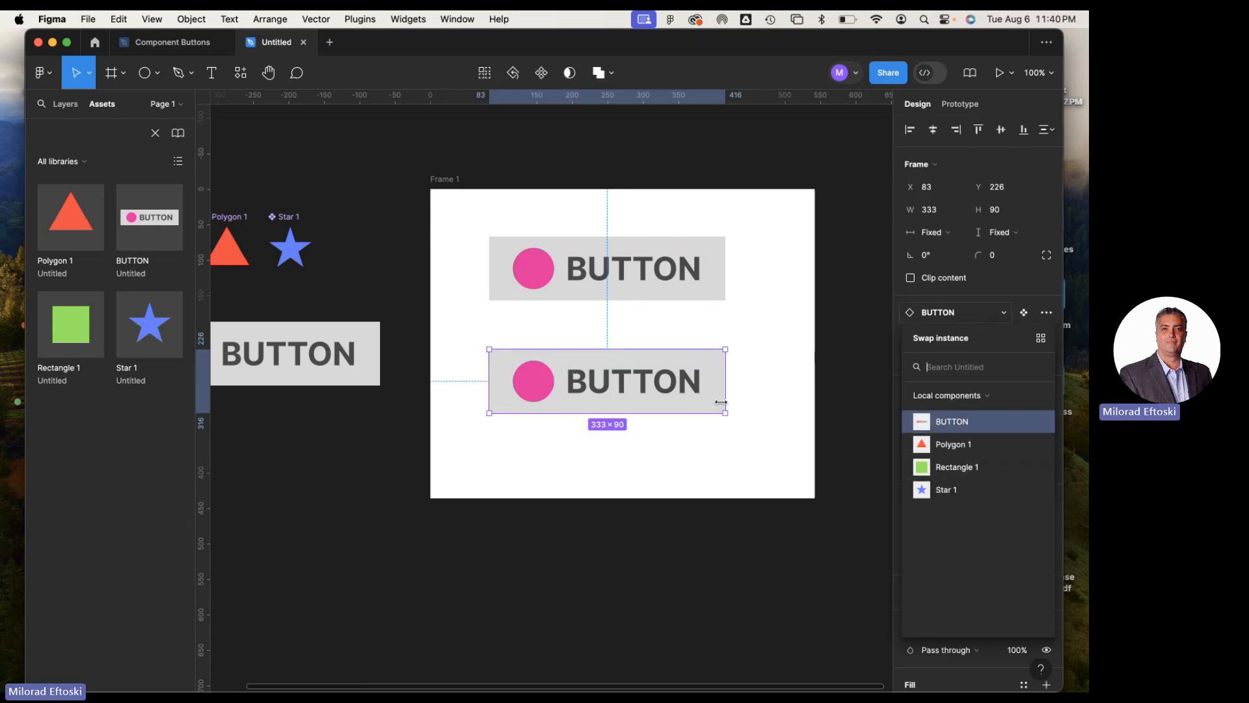
double_click(528, 390)
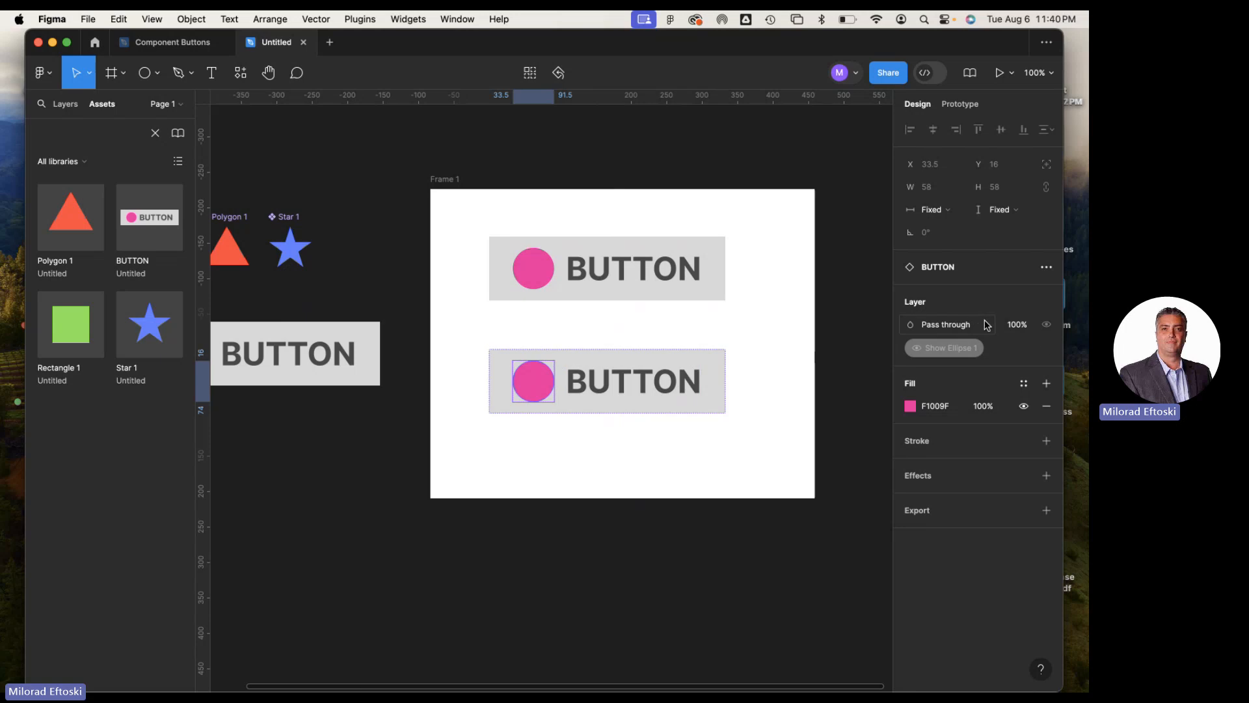
left_click(971, 276)
left_click(553, 415)
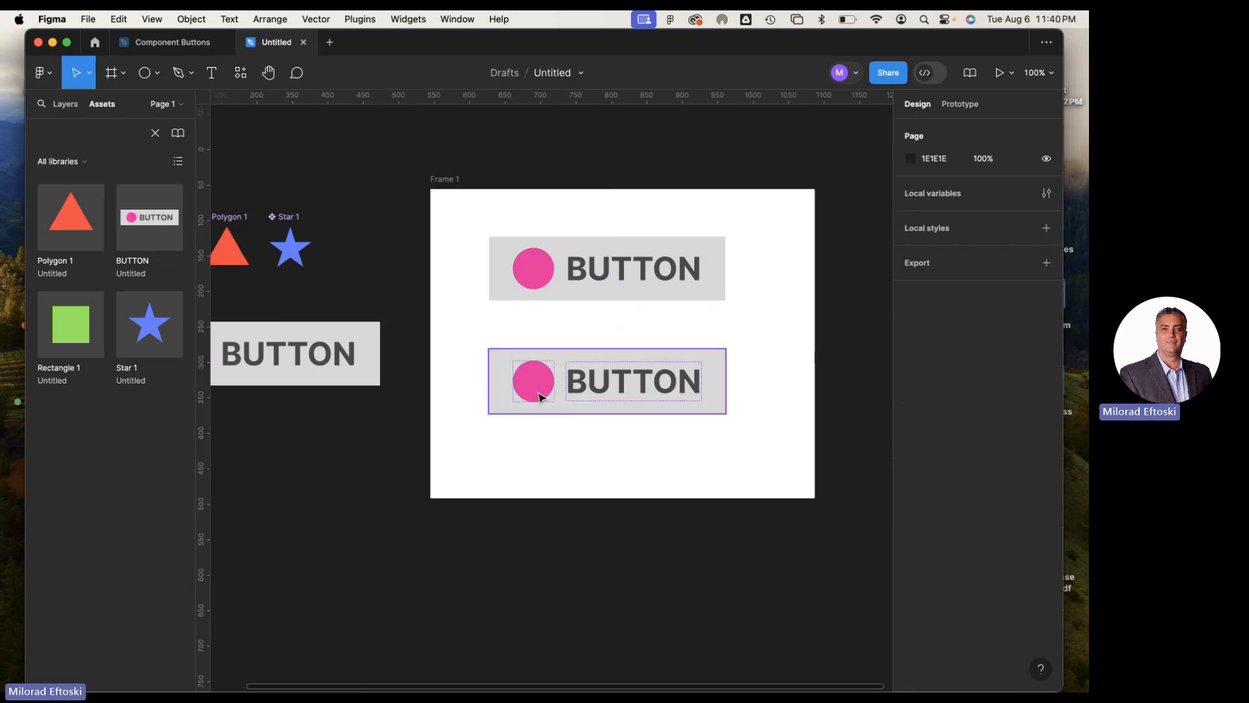
double_click(539, 397)
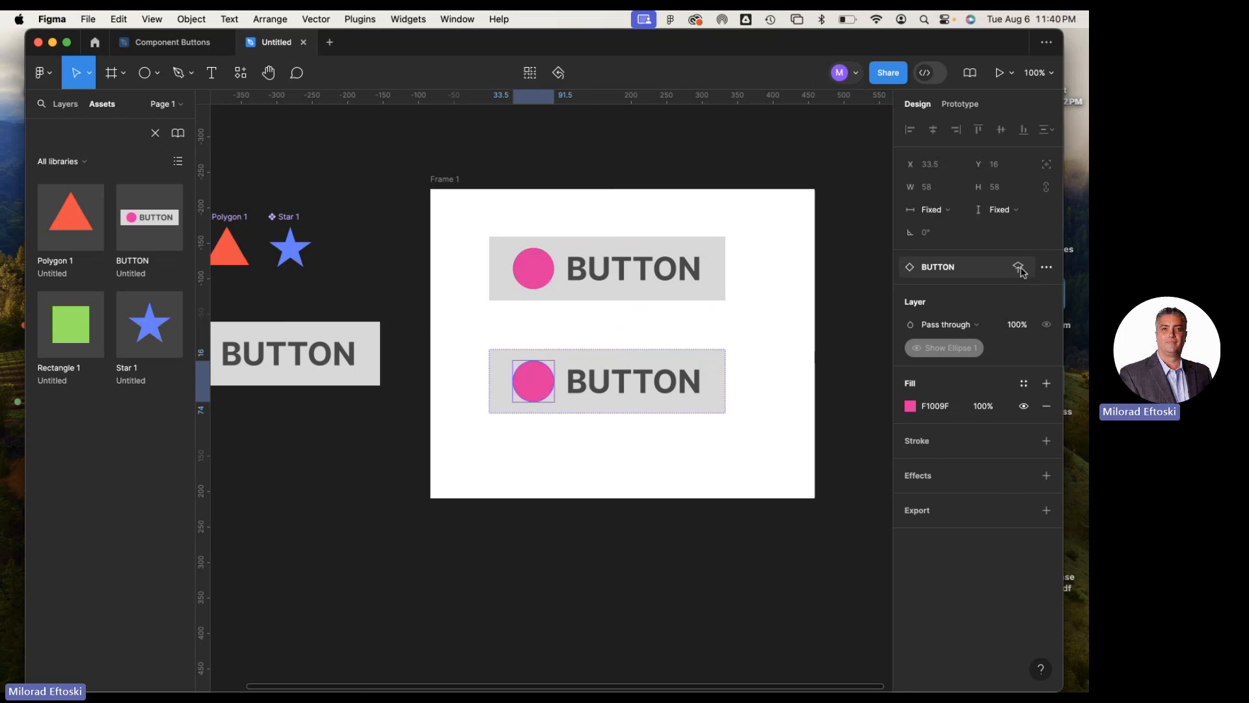
Try swapping the whole lower BUTTON instance for Polygon 1, and undo the swap
left_click(1019, 268)
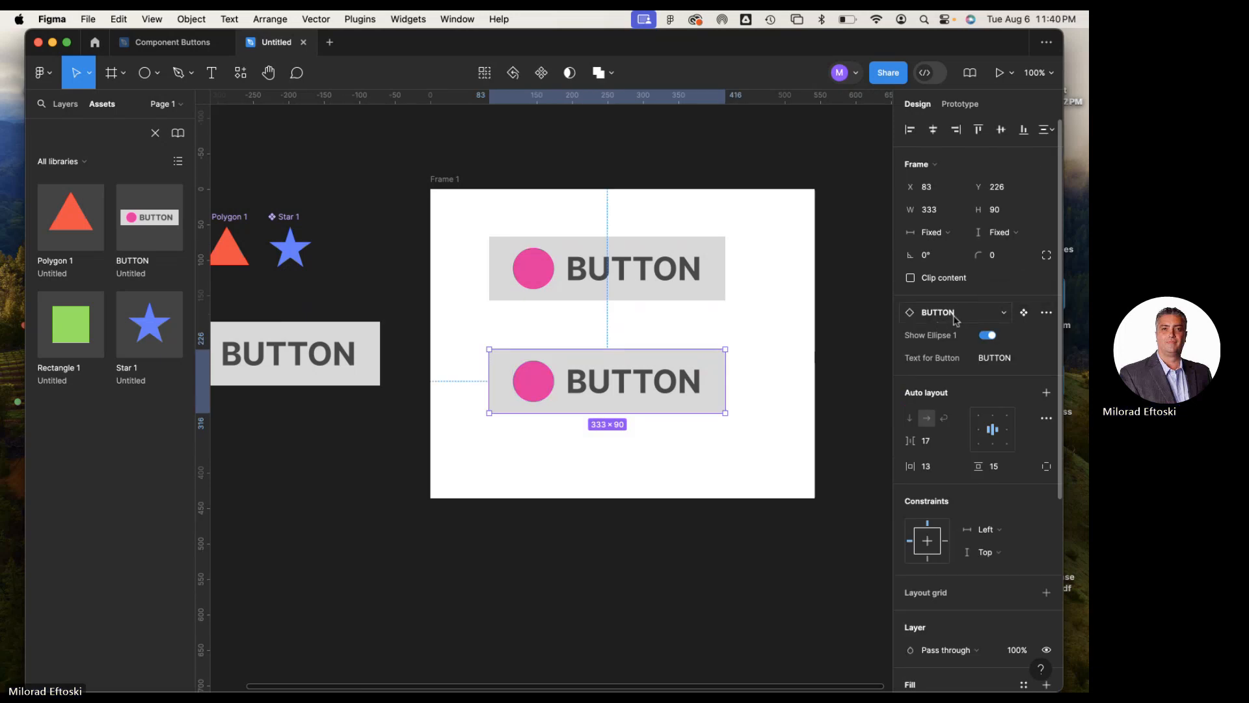
left_click(977, 314)
left_click(951, 442)
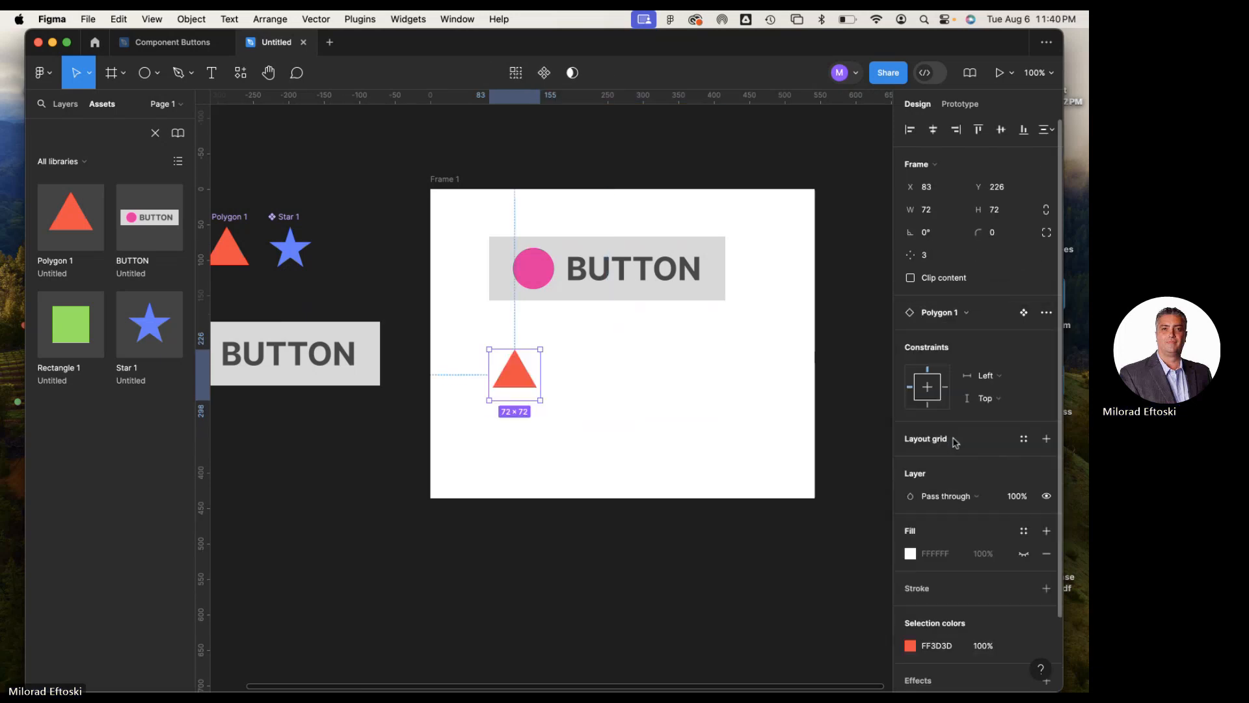
key("super+z")
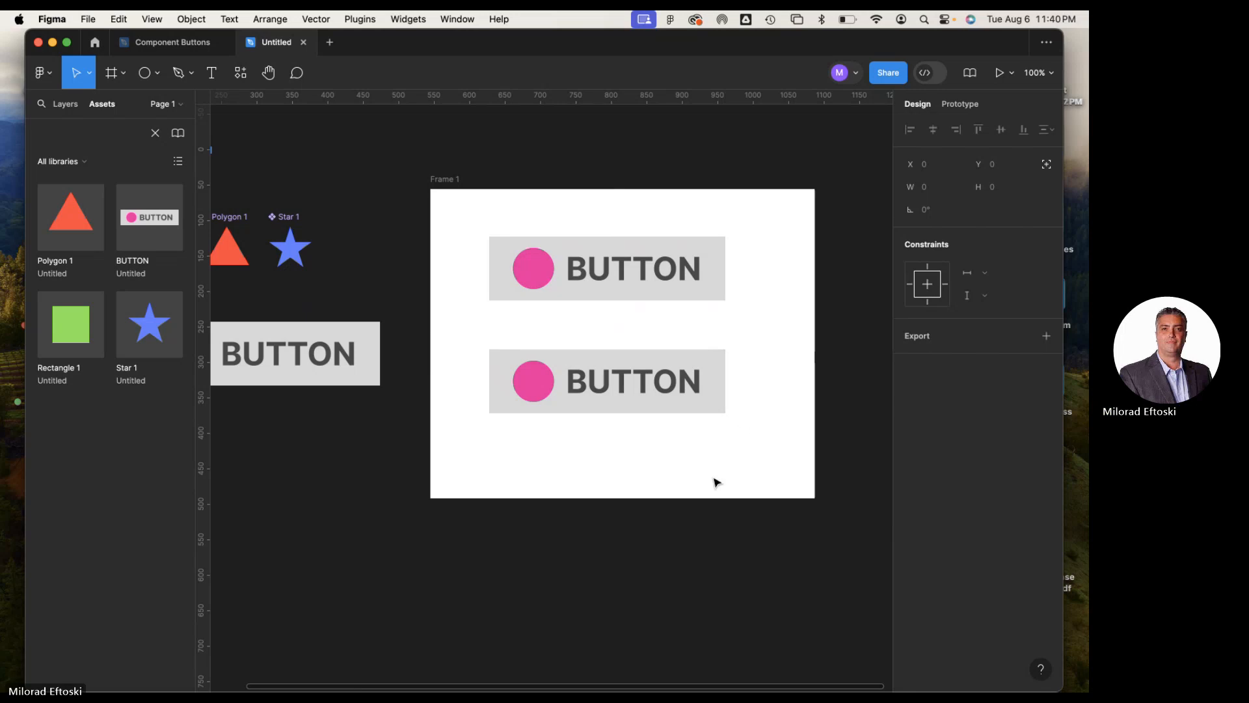
Change the lower BUTTON instance's label text to "Rename the layer"
left_click(617, 389)
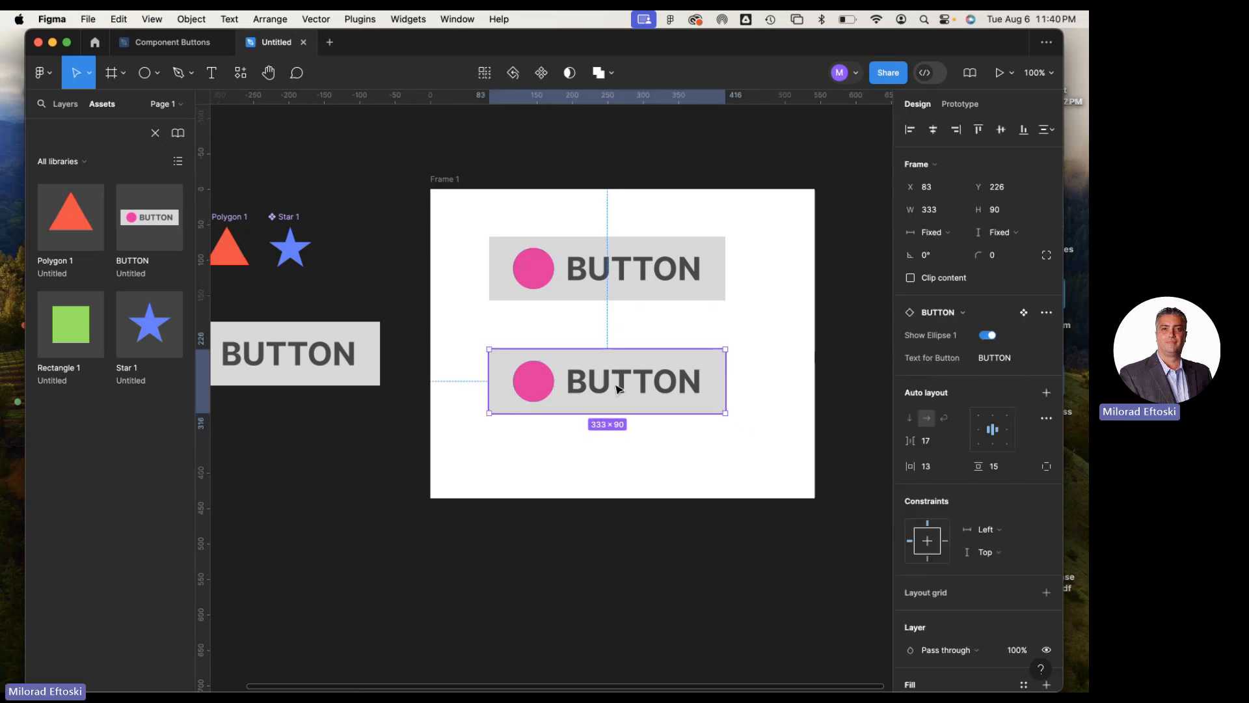
double_click(612, 387)
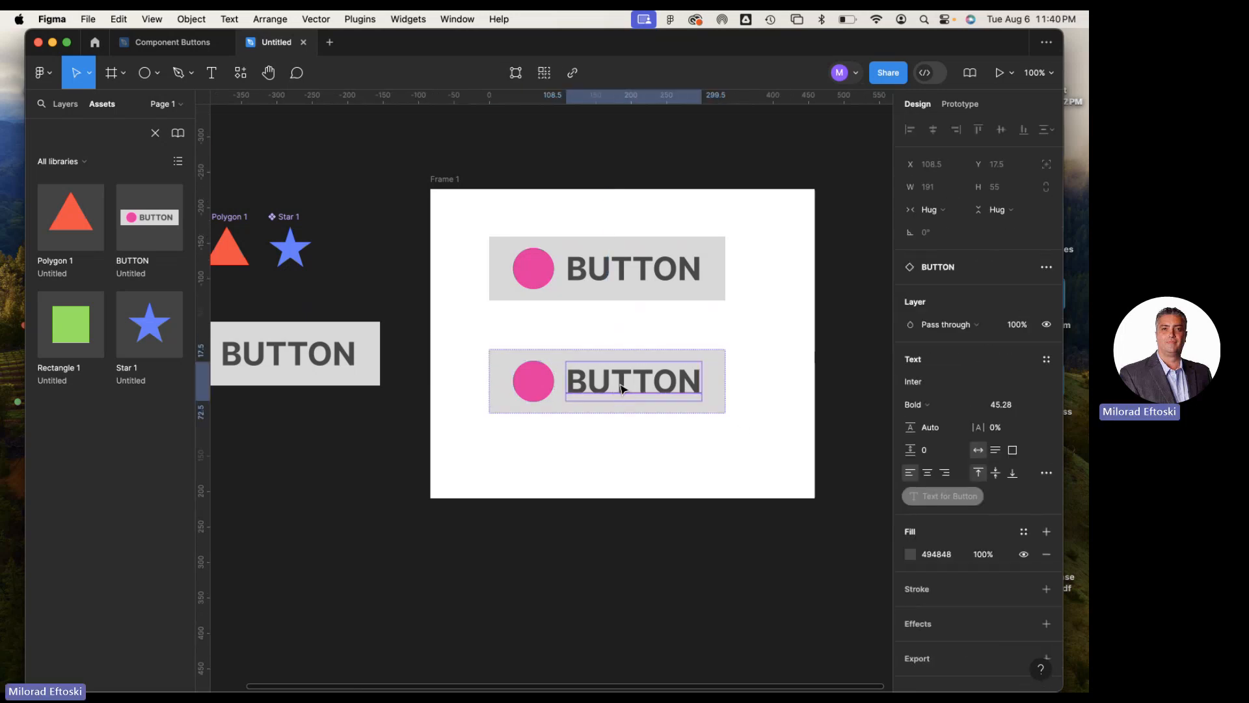
double_click(620, 386)
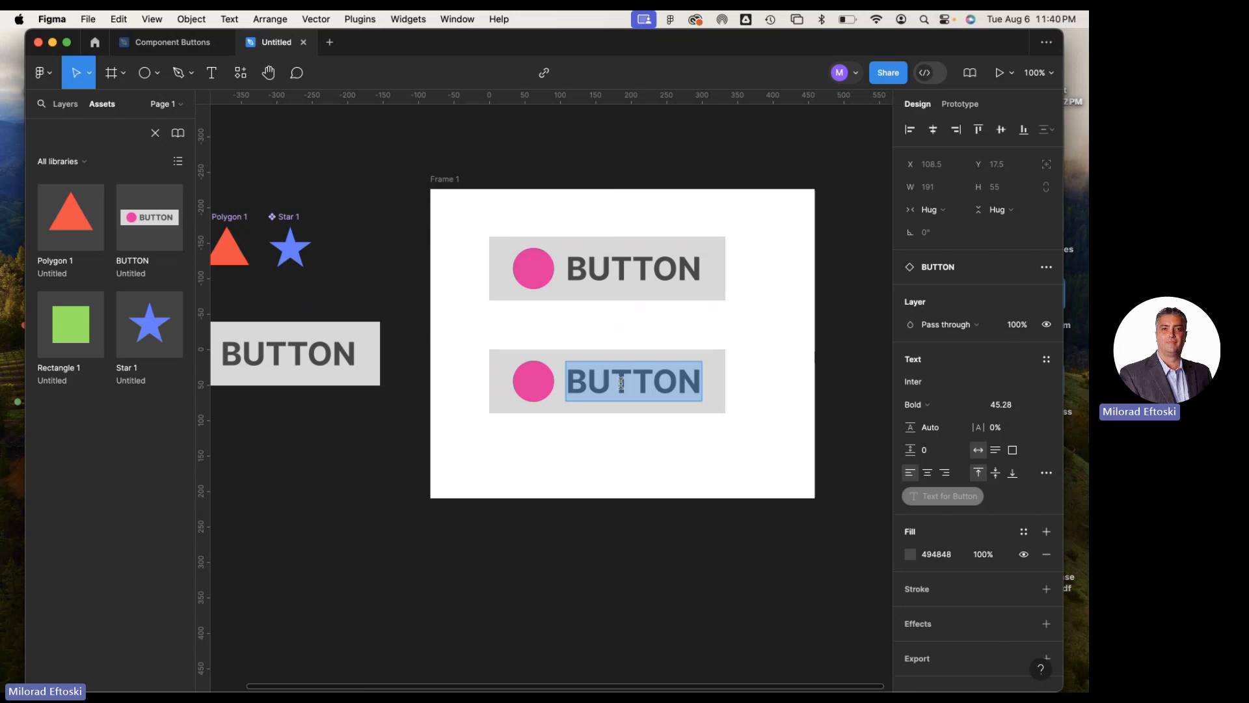
type("Rename")
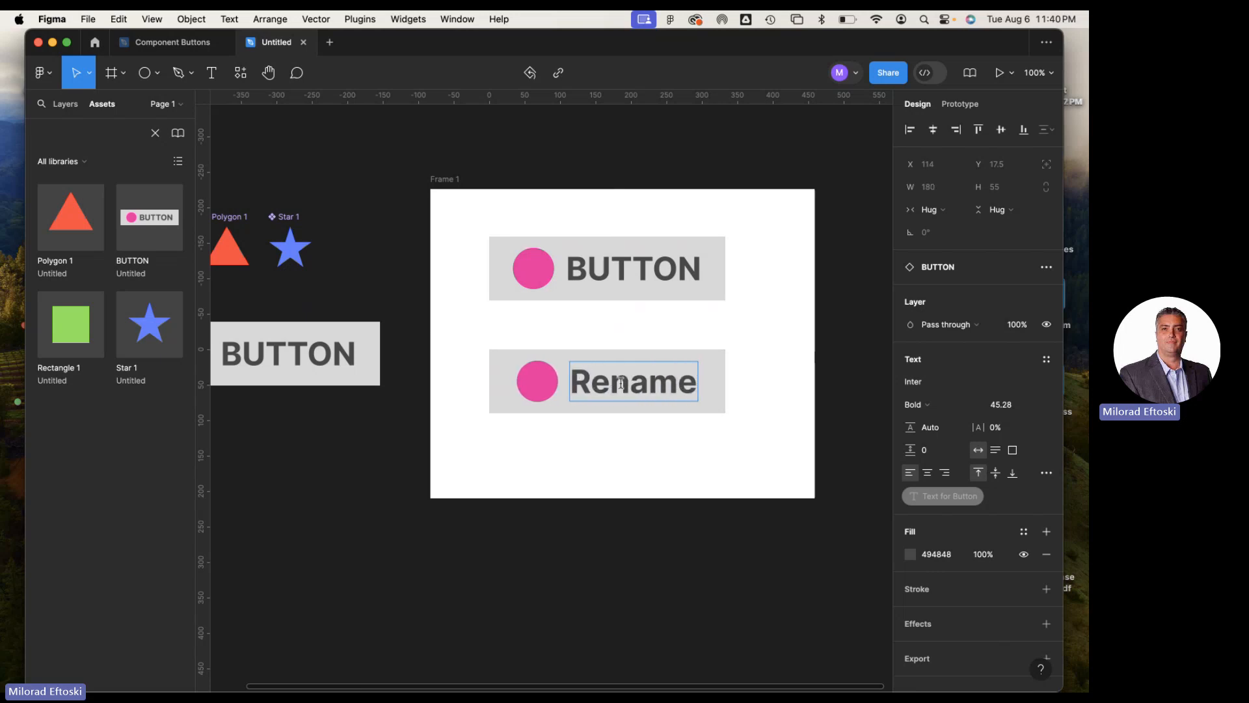
type(" teh")
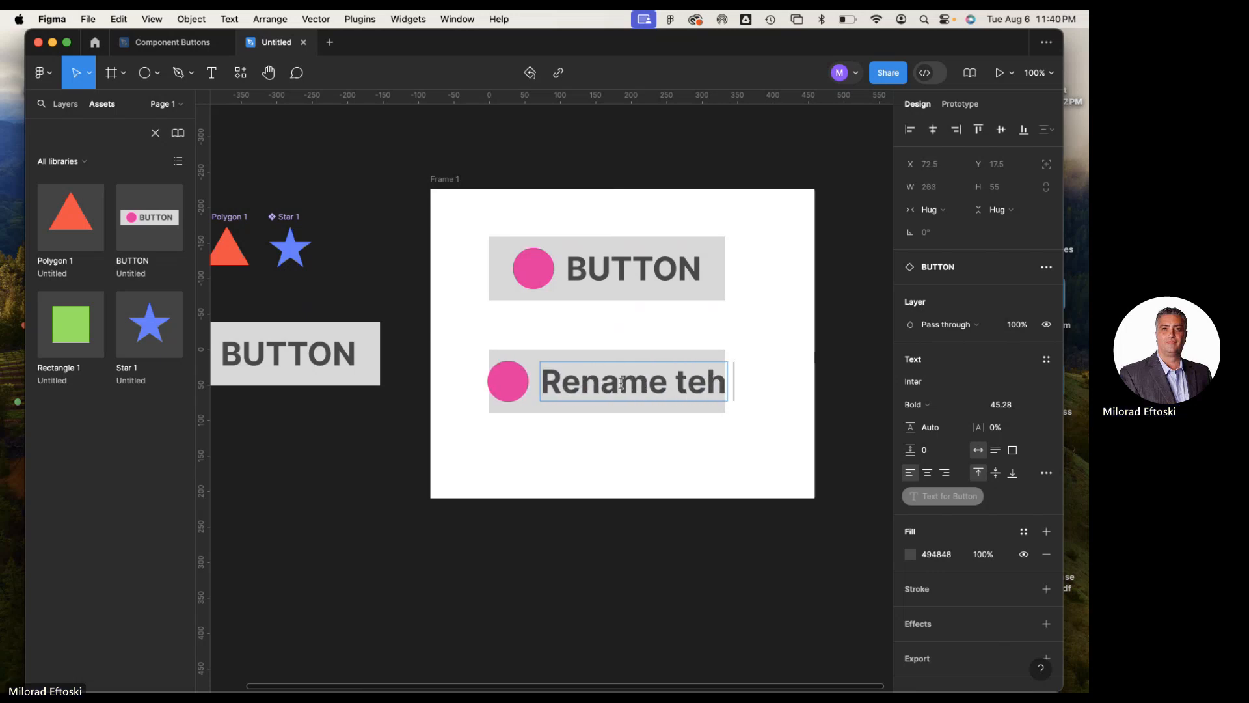
type(" la")
key("BackSpace")
key("BackSpace")
key("BackSpace")
key("BackSpace")
key("BackSpace")
type("he layer")
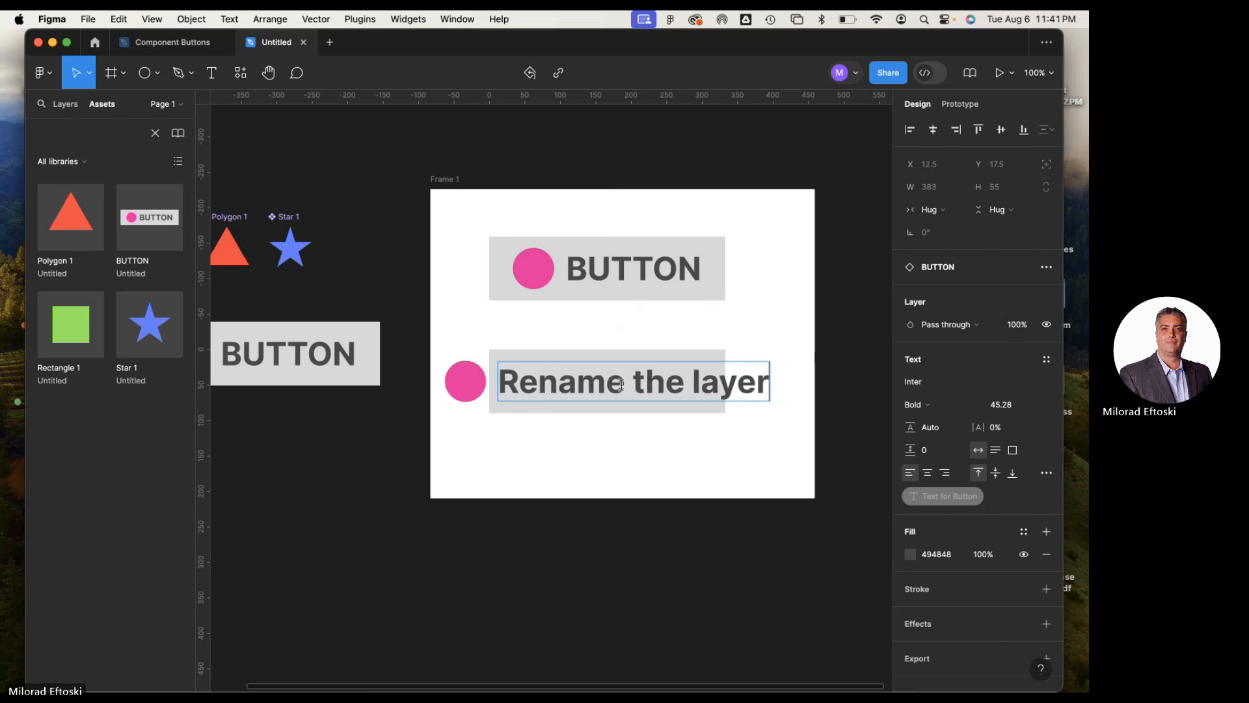
key("Escape")
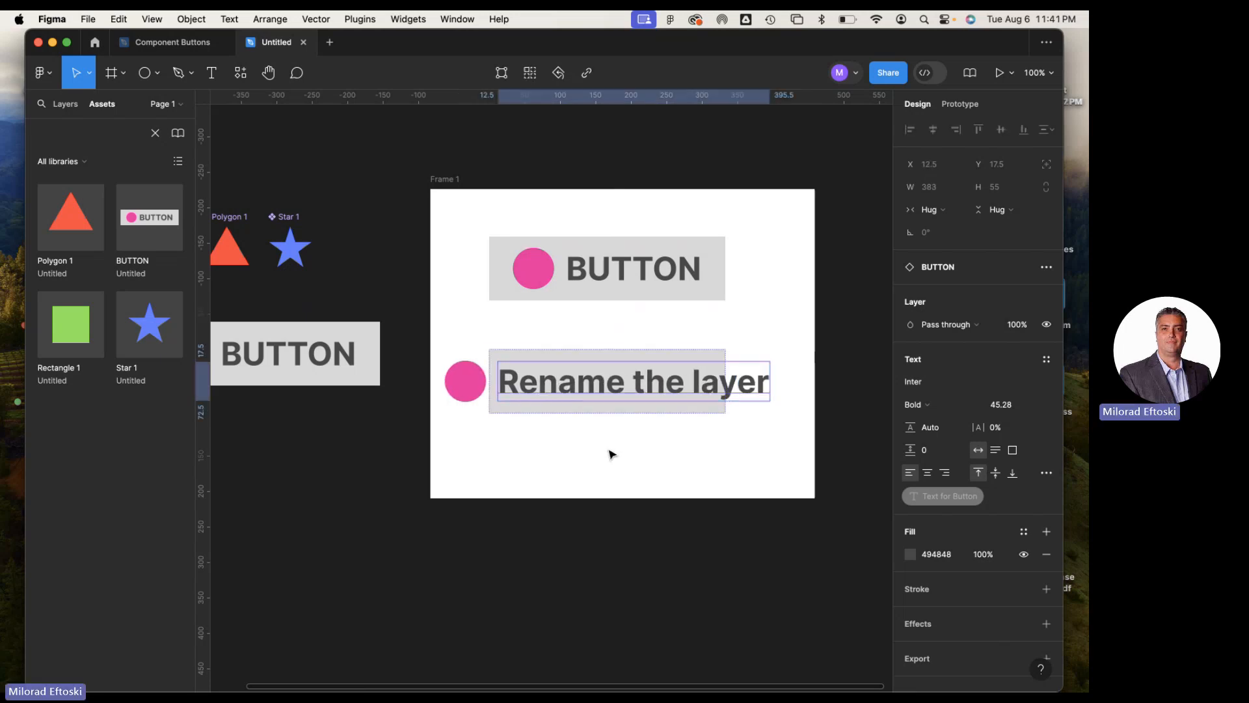
left_click(579, 412)
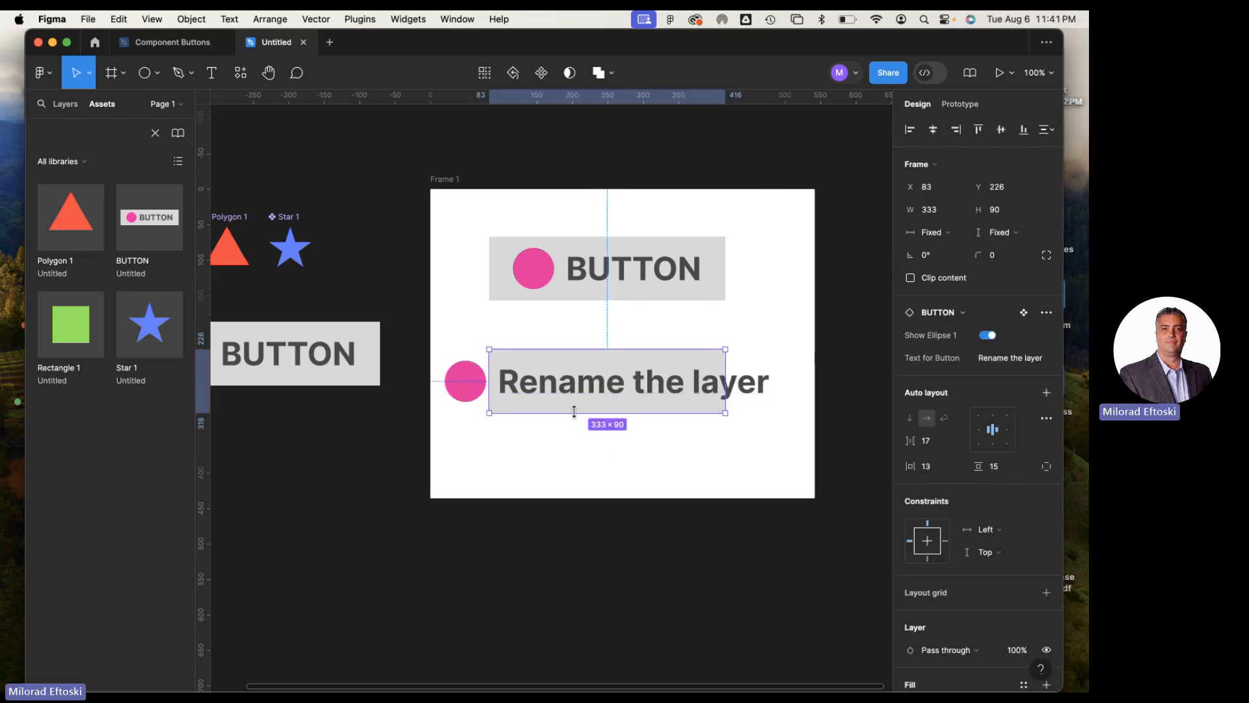
Set the main BUTTON component's auto layout to wrap
left_click(732, 515)
left_click(641, 406)
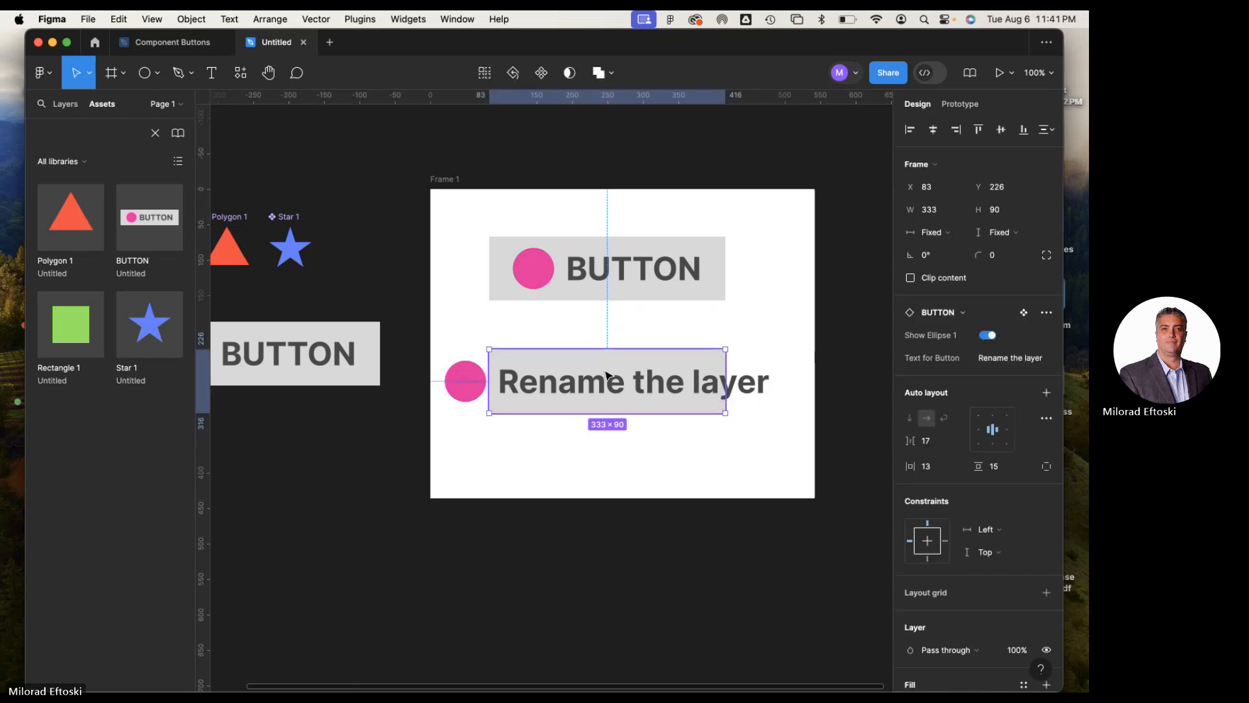
left_click(410, 412)
left_click(348, 381)
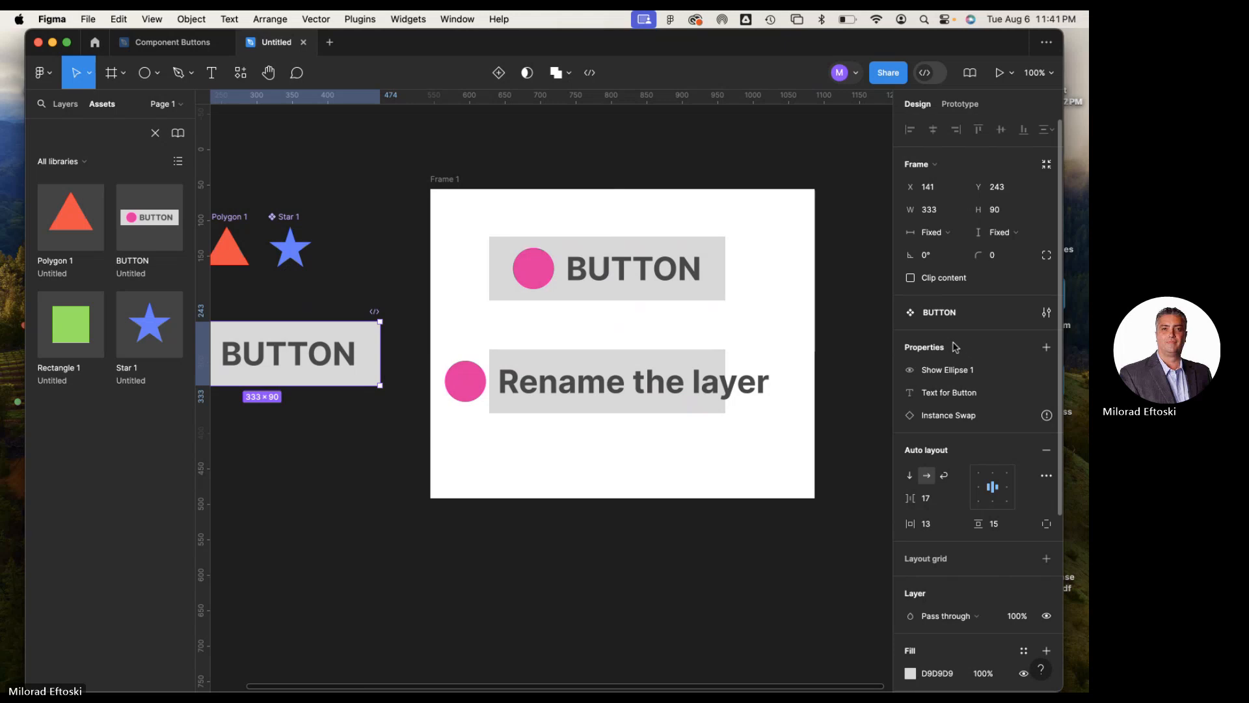
scroll(390, 325, "left", 5)
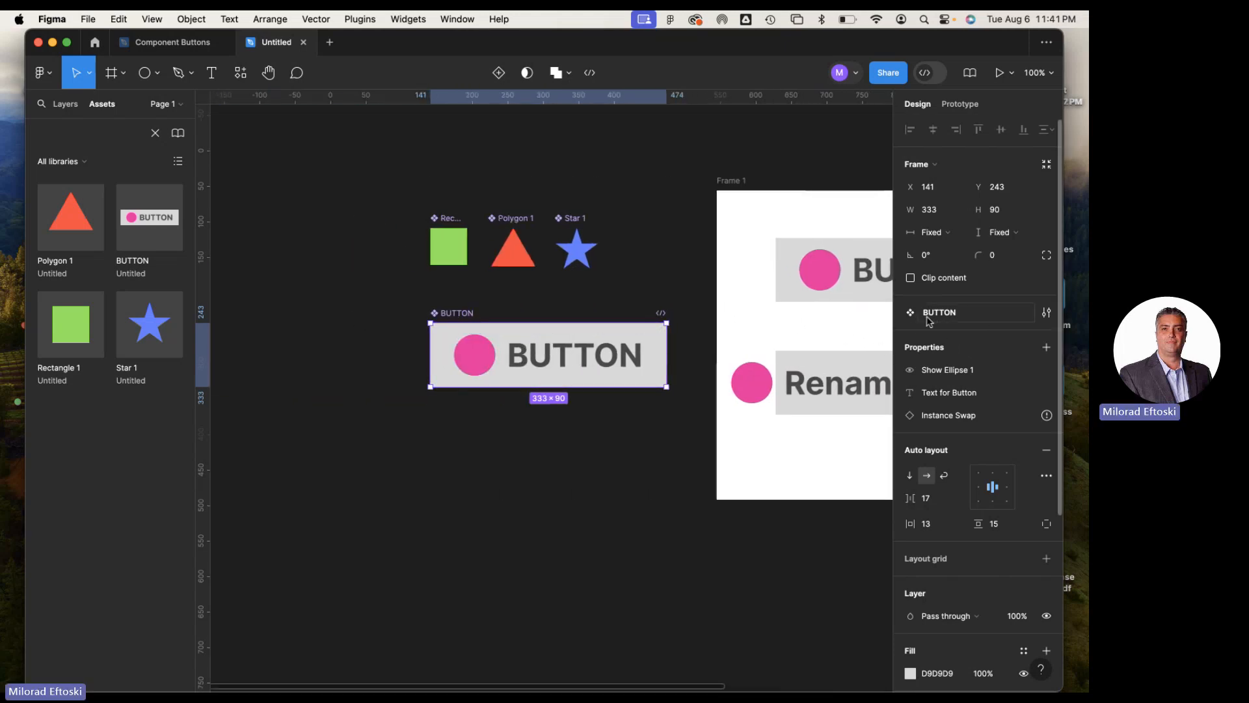
left_click(946, 476)
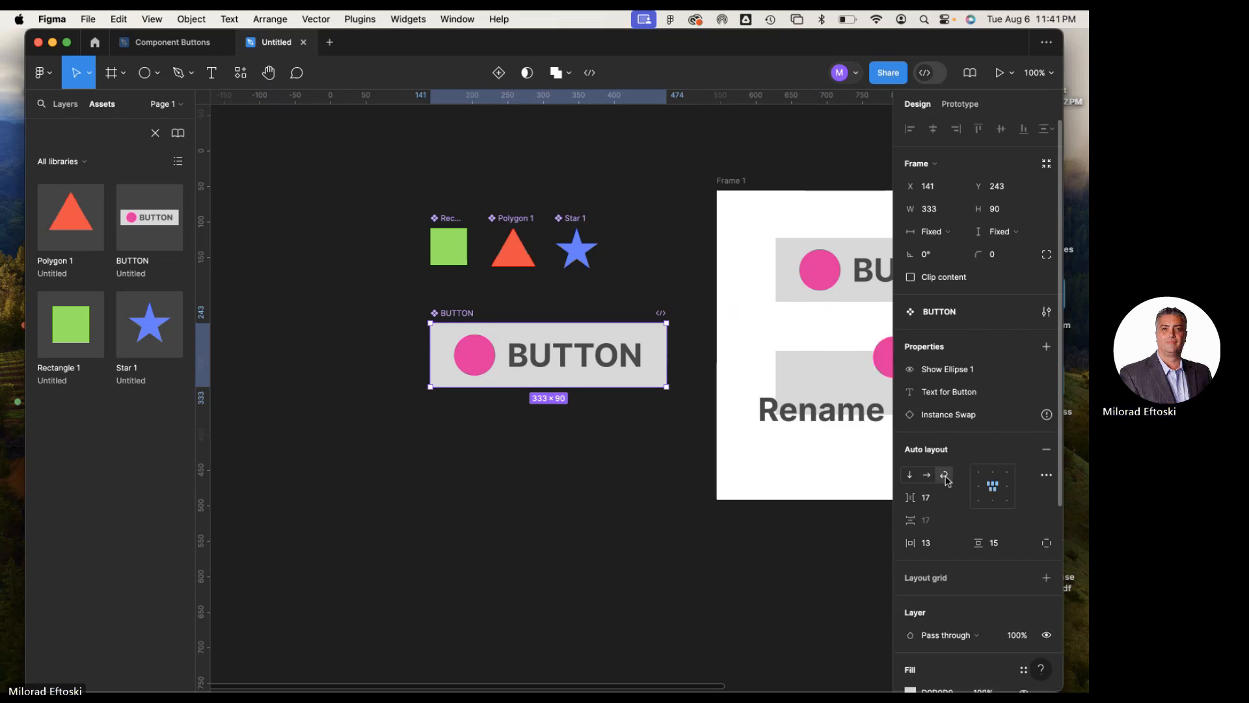
Enlarge the lower "Rename the layer" instance to about 531 × 97
left_click(849, 502)
scroll(652, 505, "right", 5)
left_click(654, 395)
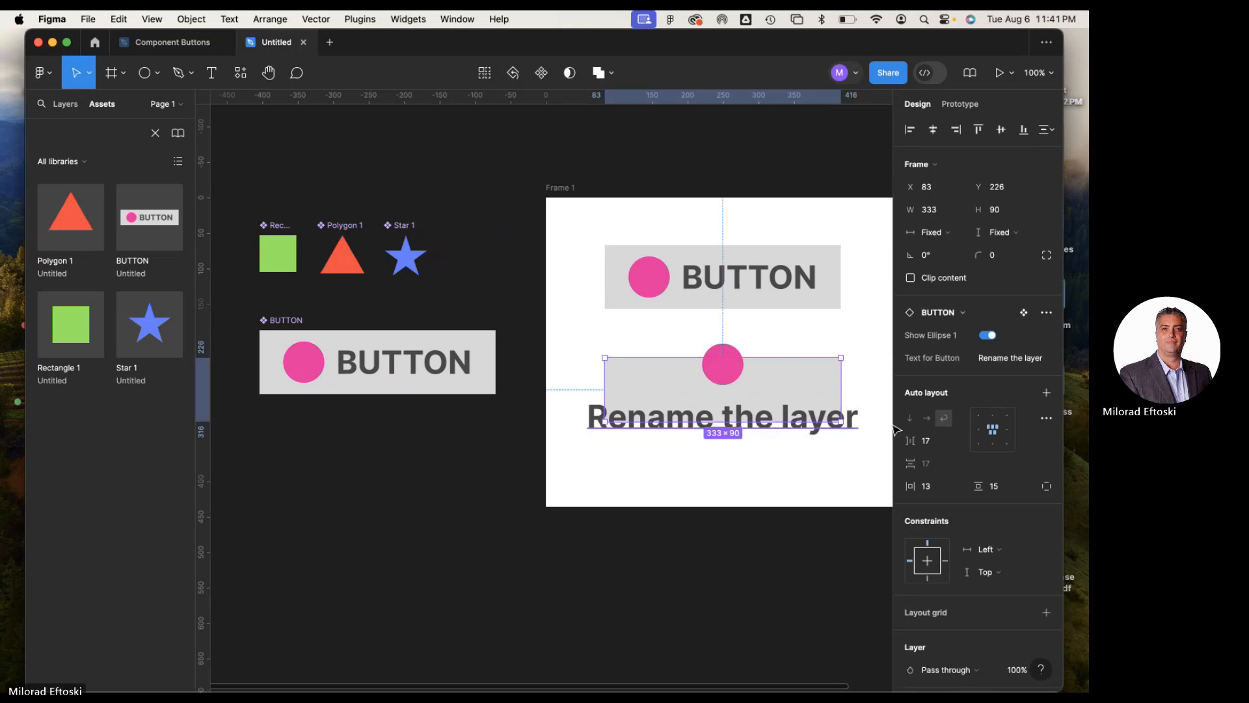
left_click_drag(842, 422, 751, 426)
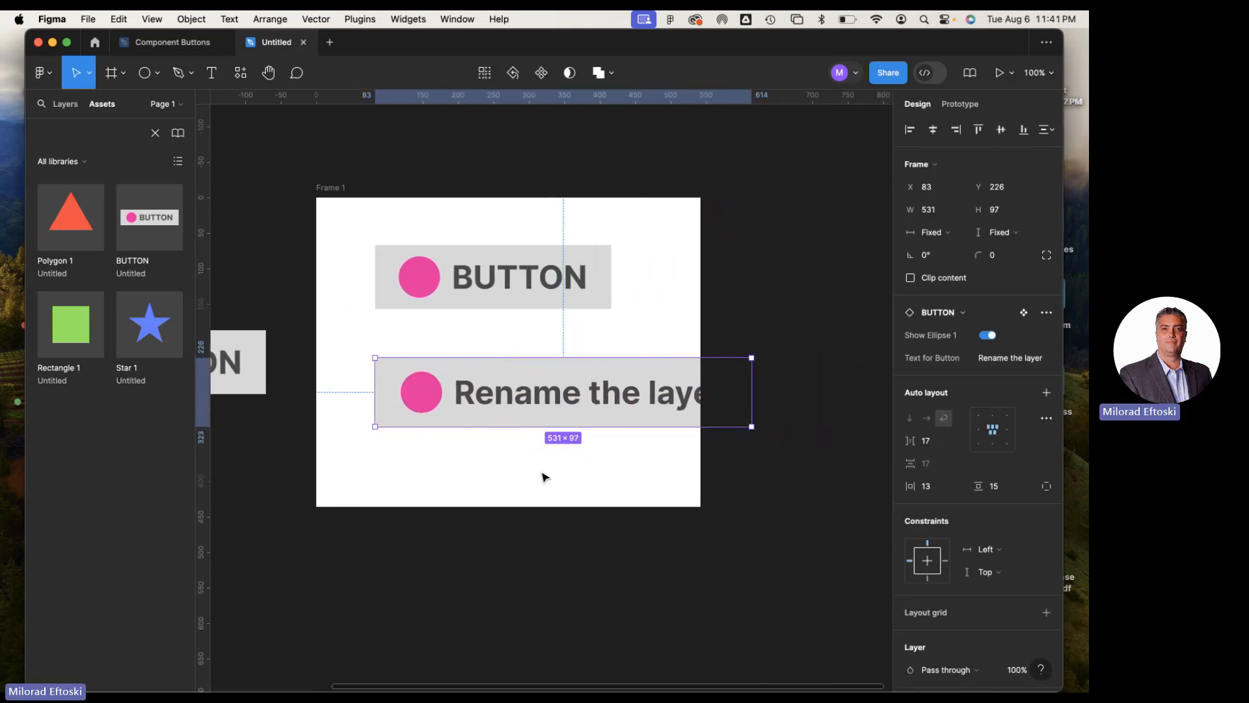
Try the vertical and horizontal auto layout directions on the main BUTTON component, and return it to wrap
scroll(544, 475, "left", 5)
left_click(397, 346)
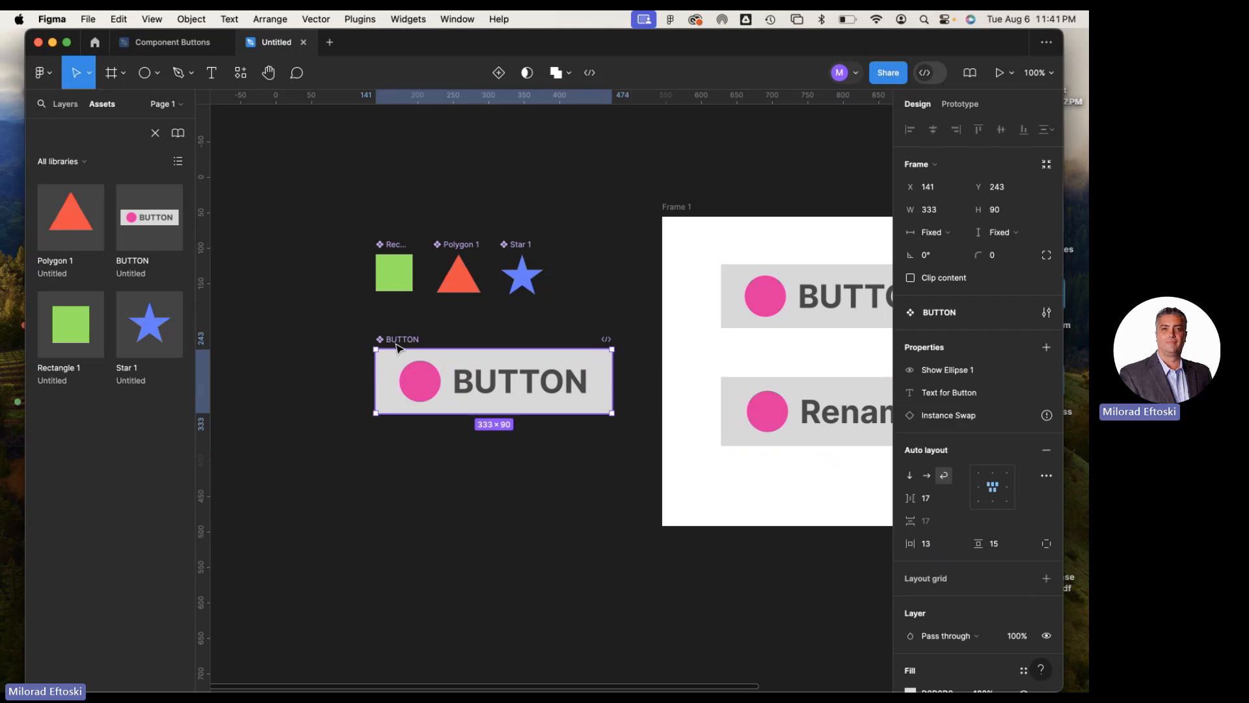
left_click(945, 475)
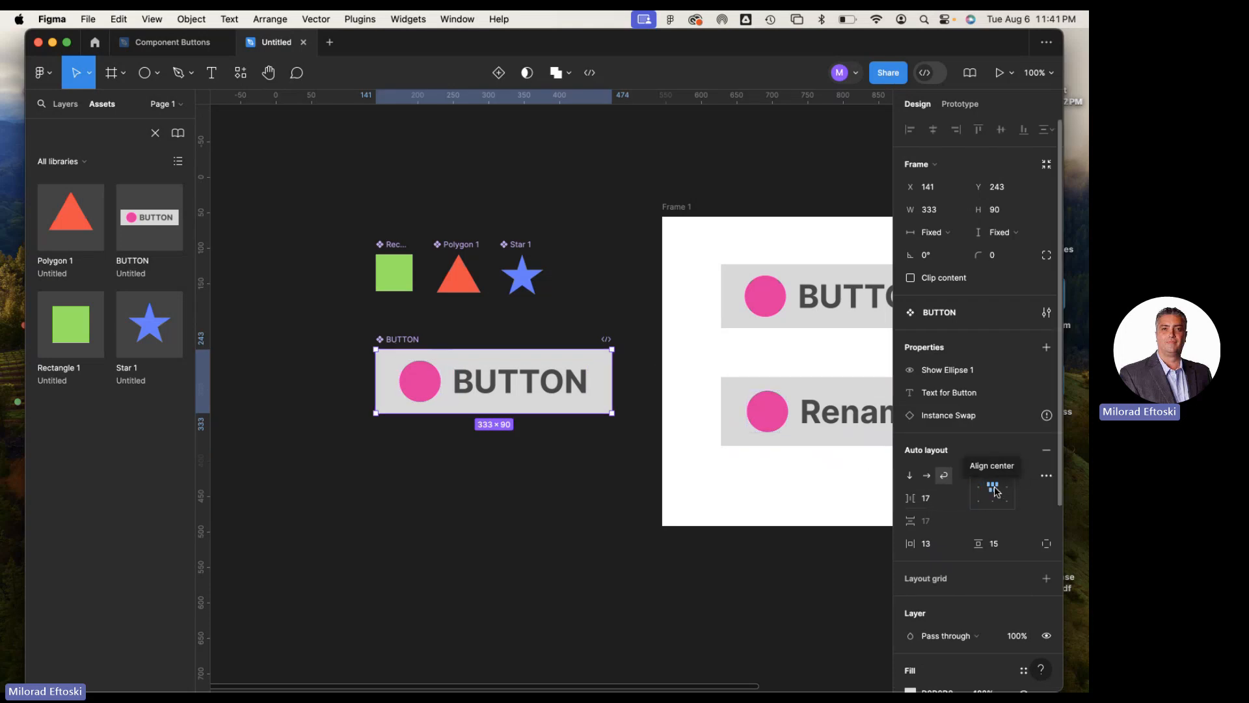
left_click(910, 476)
left_click(929, 477)
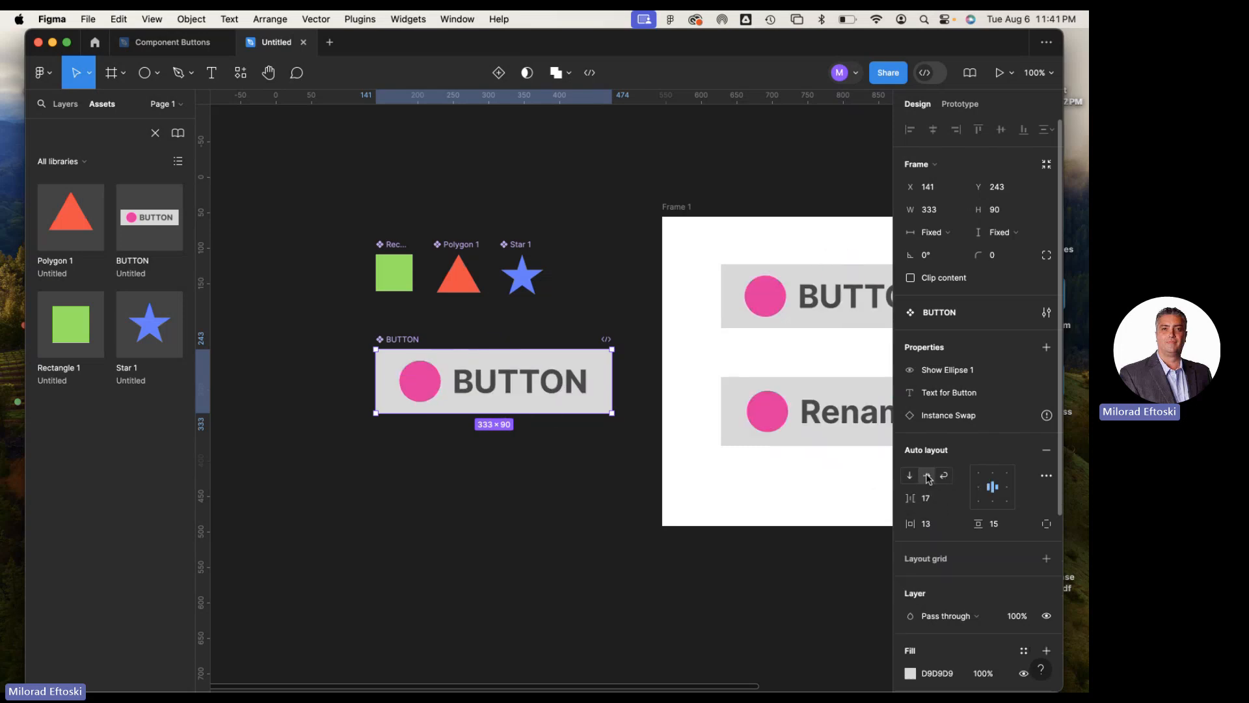
left_click(945, 475)
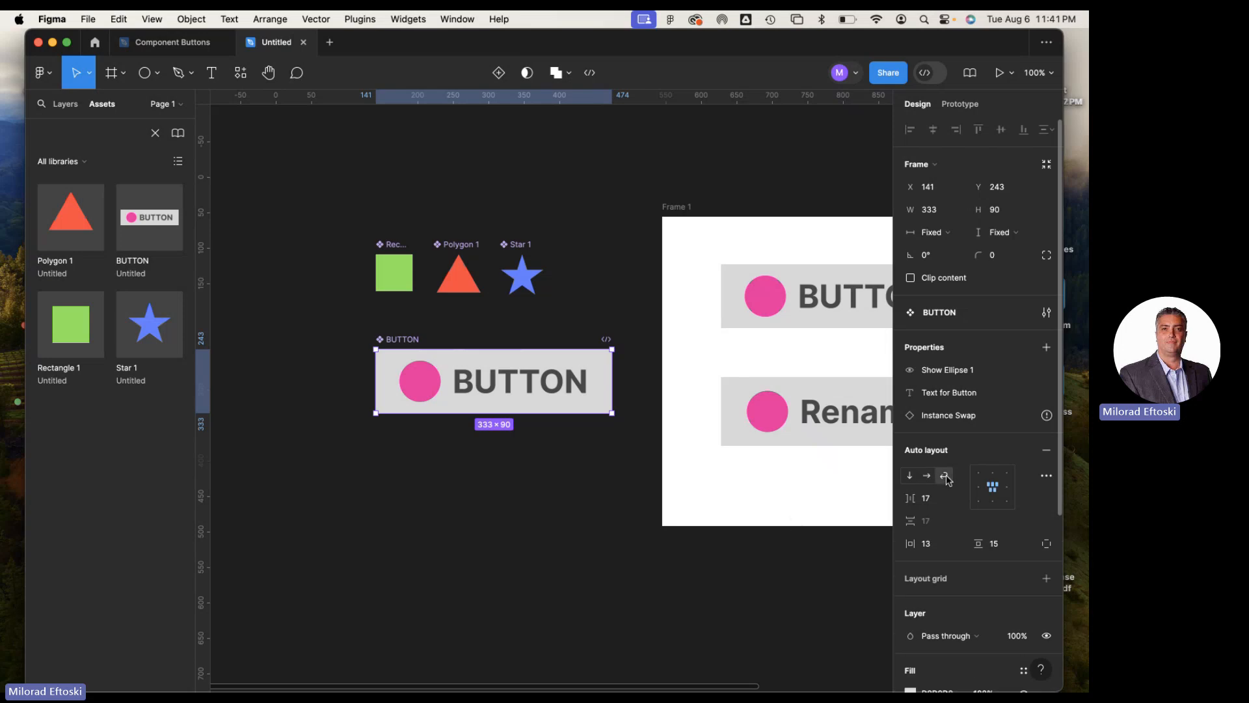
Resize the lower "Rename the layer" instance to about 538 × 98
left_click_drag(760, 520, 488, 507)
left_click(566, 419)
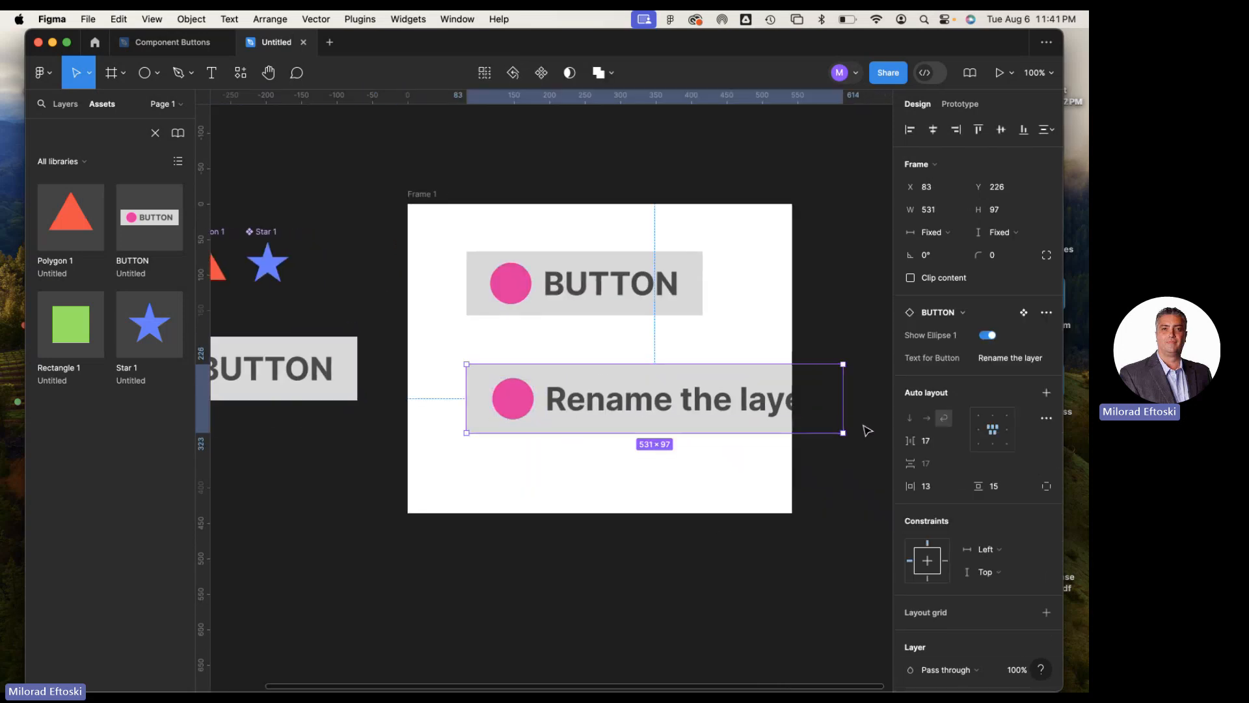
left_click_drag(841, 434, 733, 441)
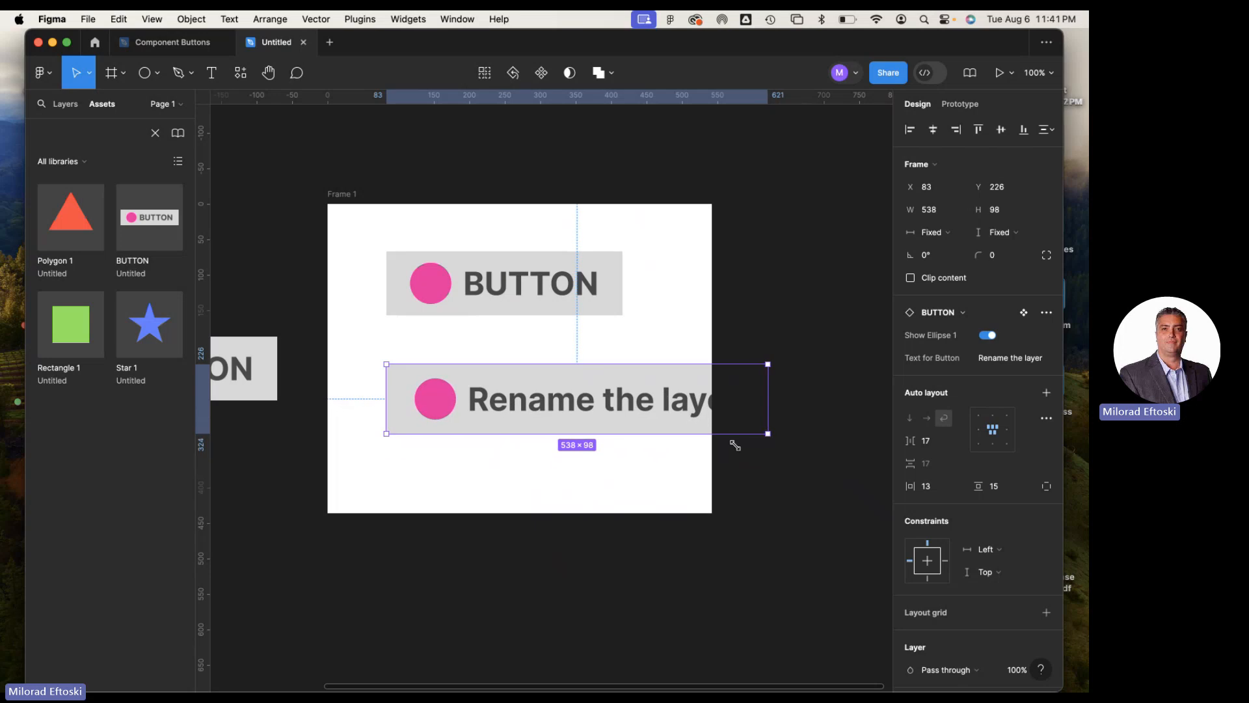
Examine the pink circle inside the lower "Rename the layer" instance for its linked property
left_click_drag(652, 492, 839, 502)
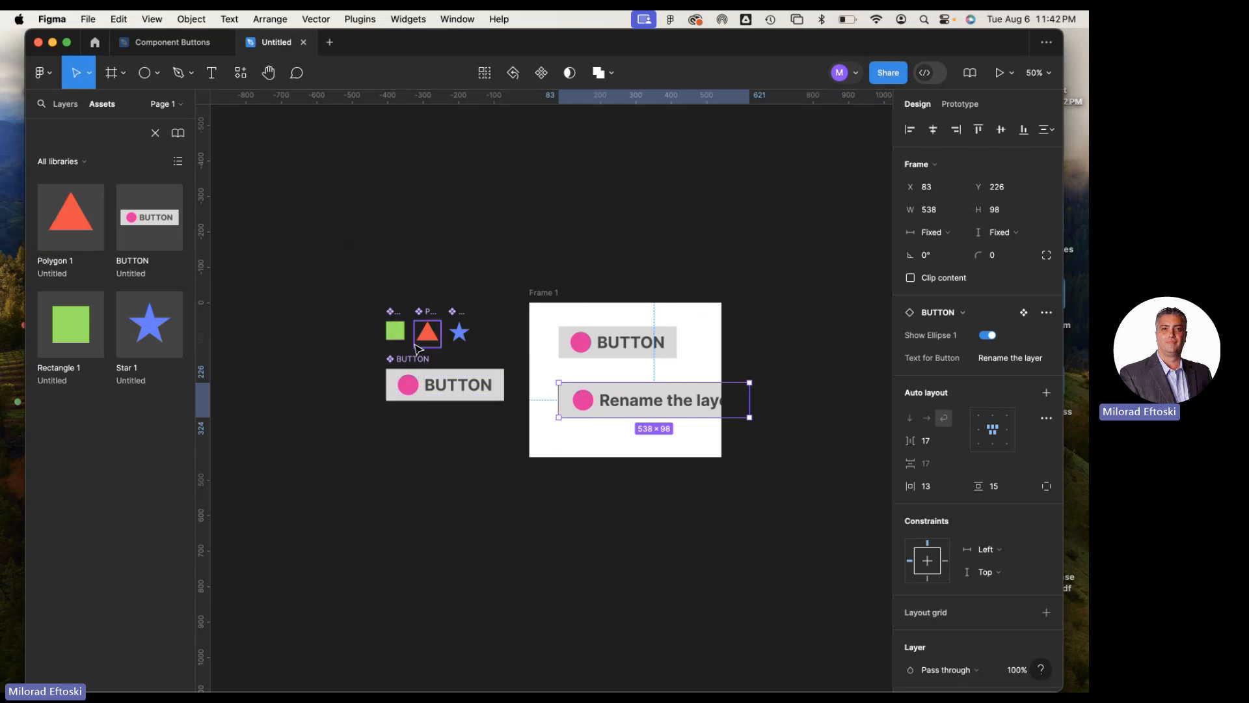
double_click(587, 403)
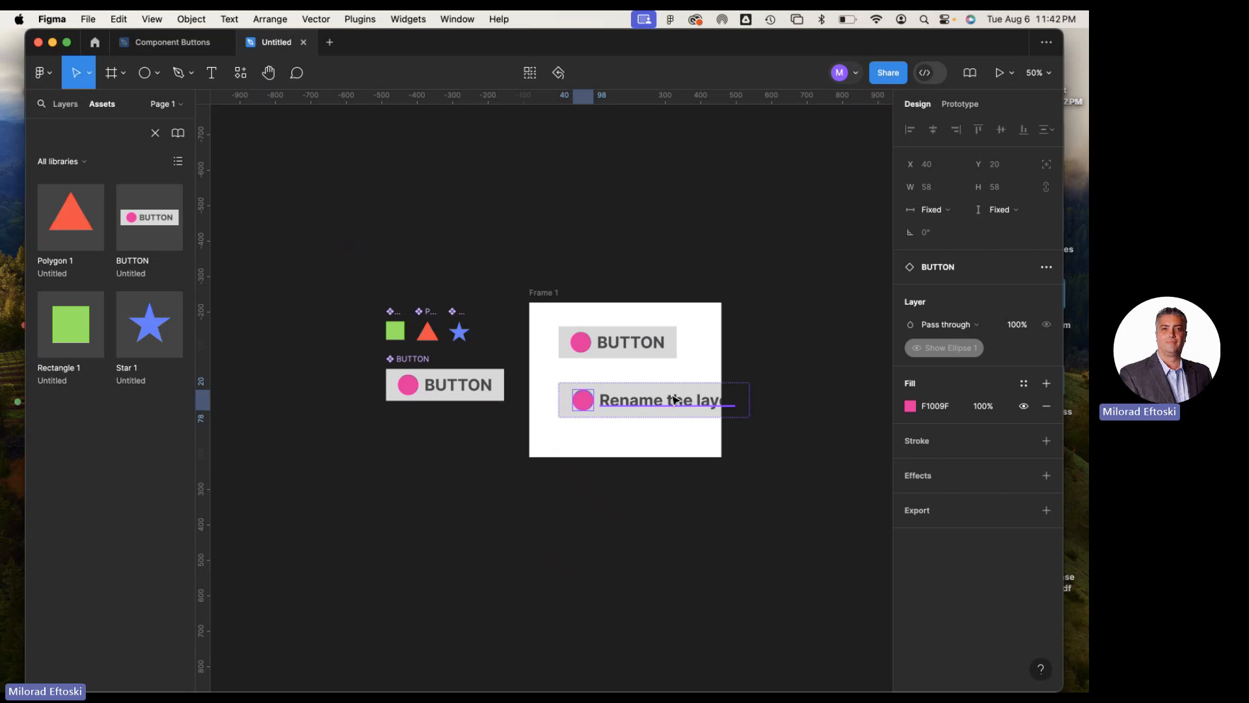
Close the Untitled file and, in Component Buttons, try the magnifying glass icon on Frame 1's top Home button before settling on the person icon
left_click(304, 43)
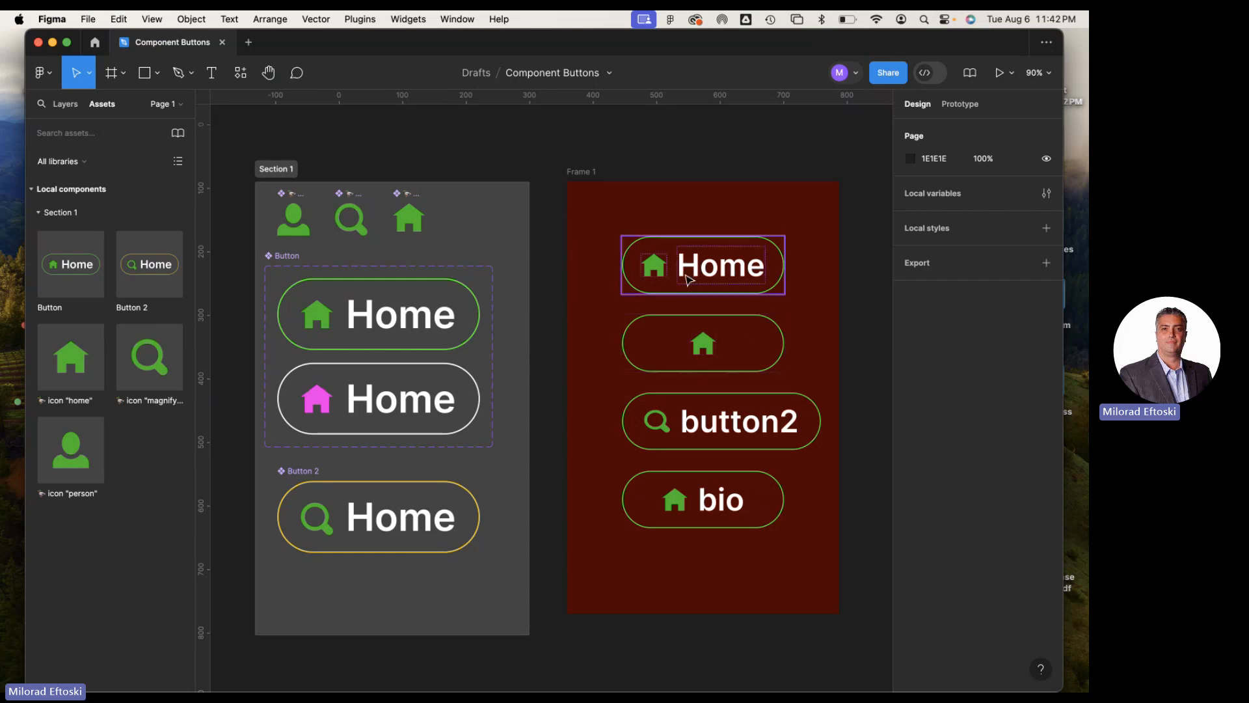
double_click(657, 270)
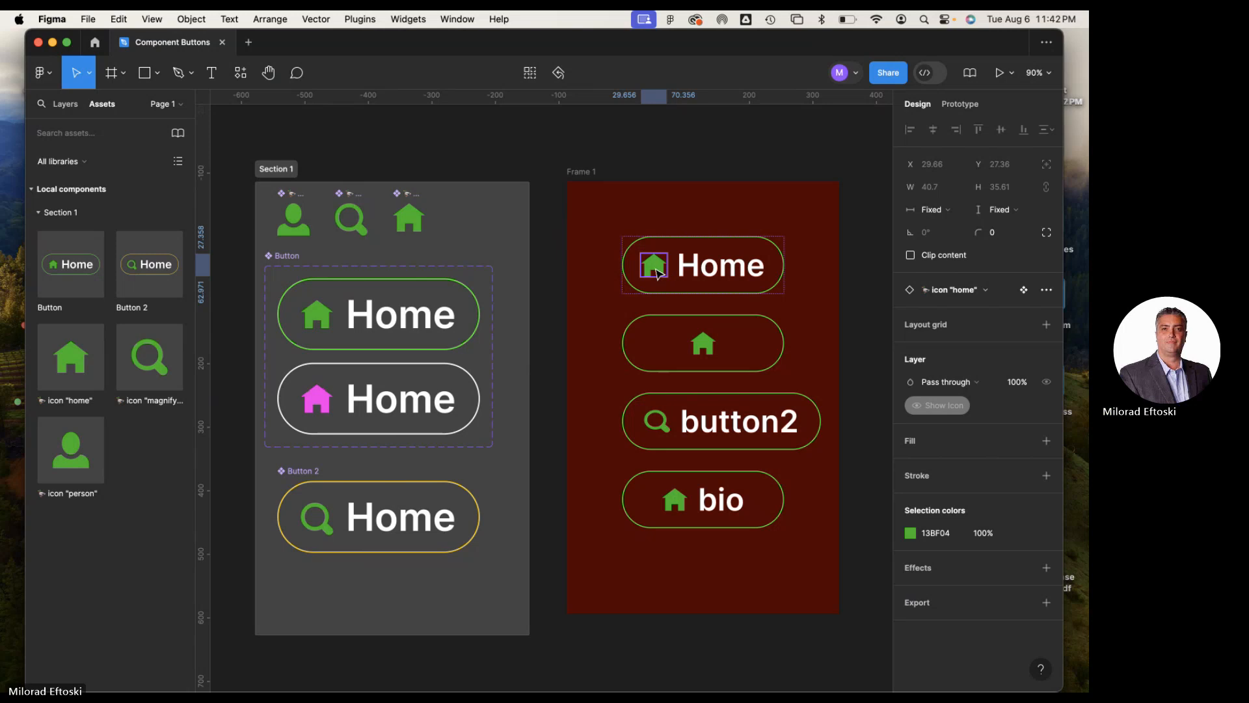
left_click(976, 291)
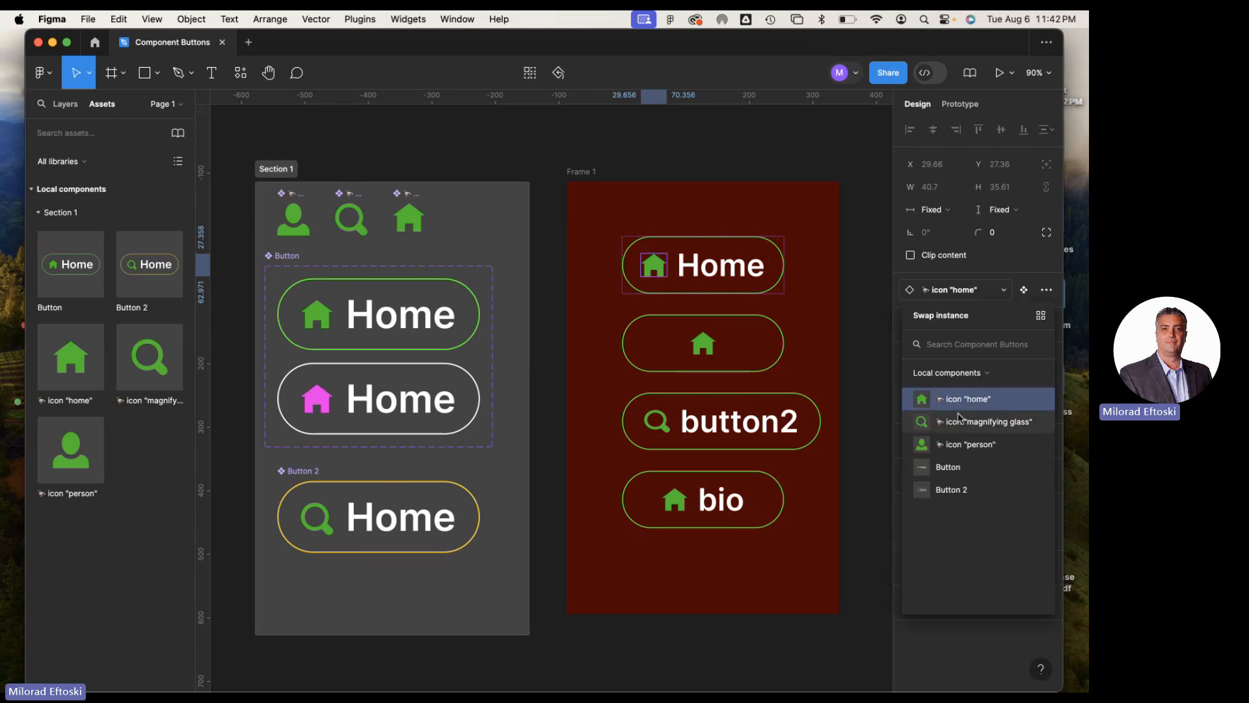
left_click(955, 423)
left_click(941, 292)
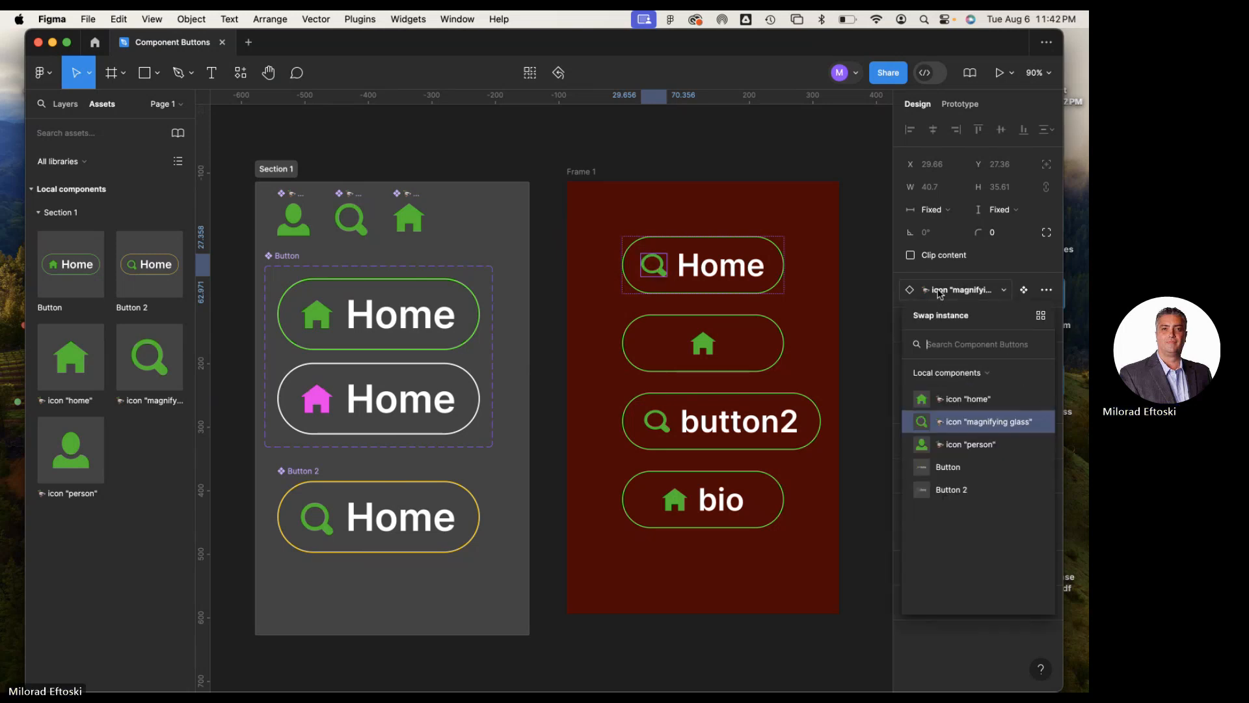
left_click(950, 445)
left_click(881, 413)
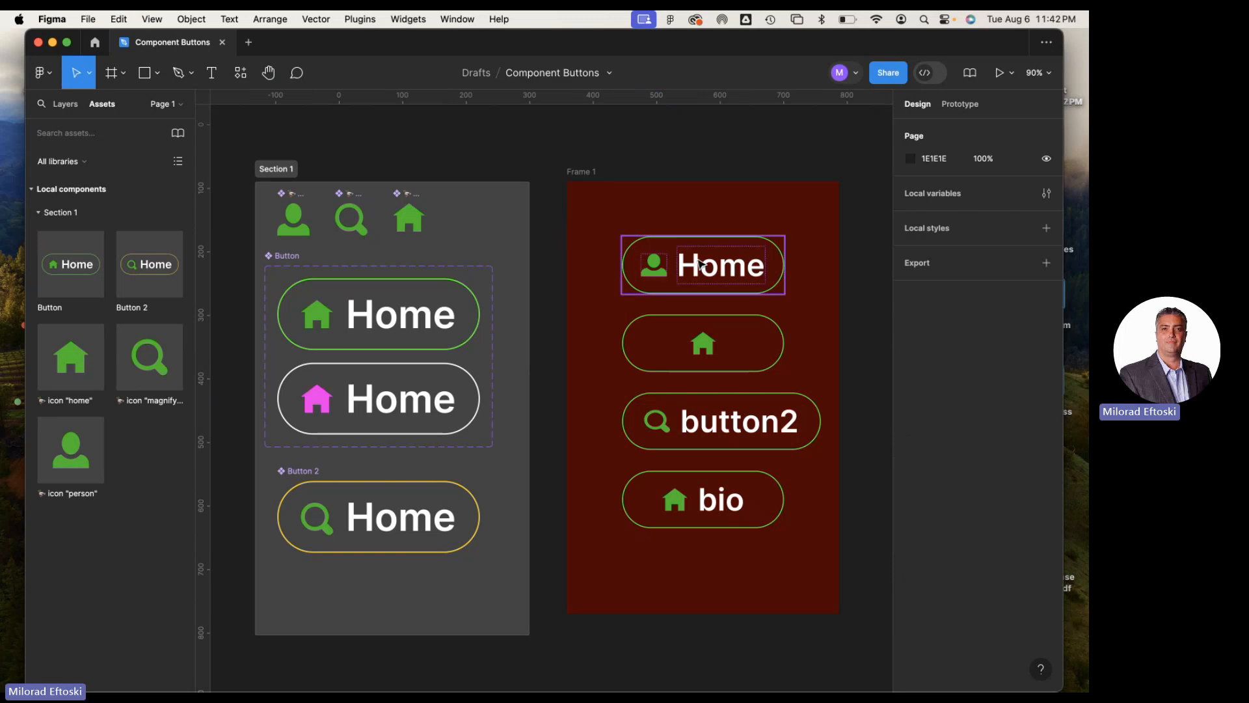
Switch to the course page in Chrome and expand the Class 11 and 12 folder to look over its files
left_click(52, 43)
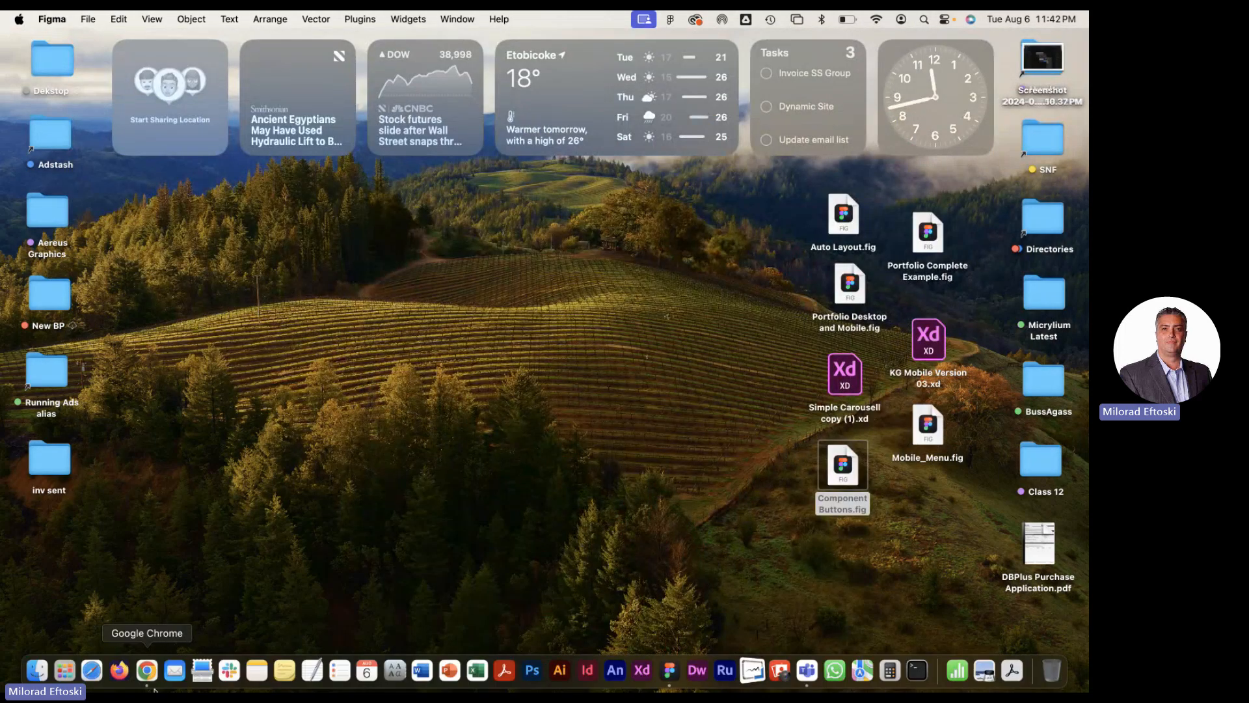
left_click(148, 677)
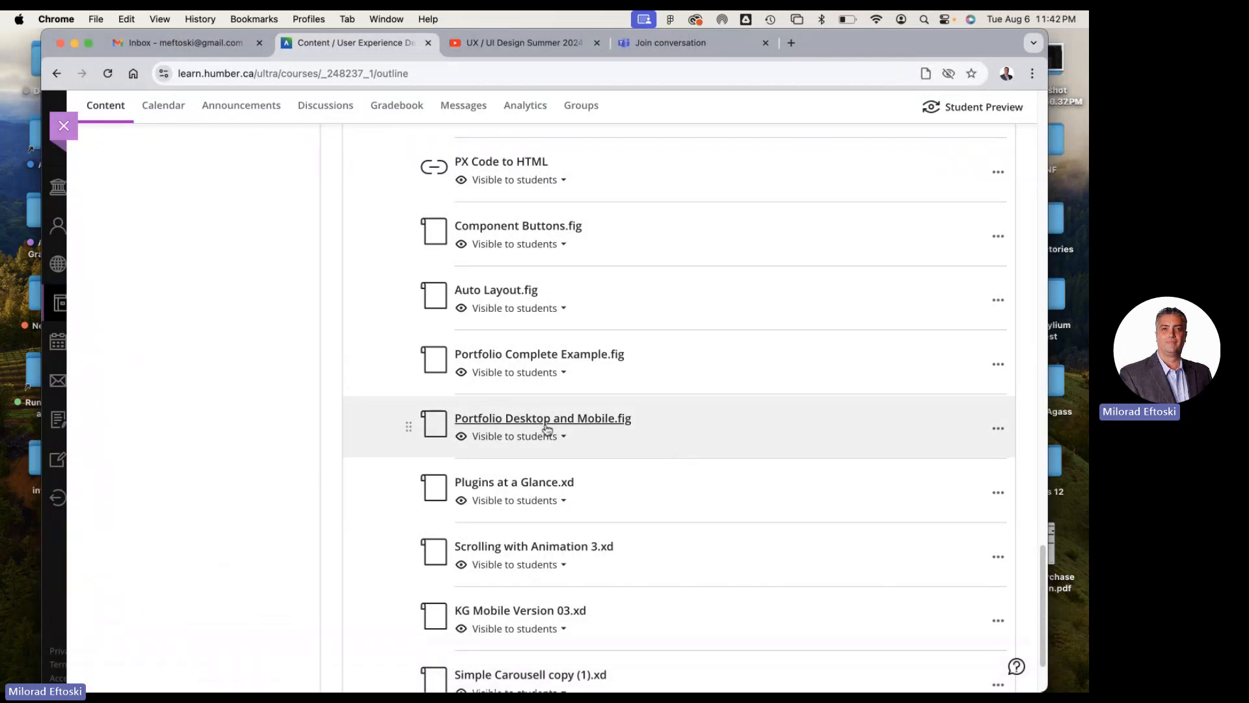
scroll(585, 426, "up", 3)
scroll(599, 431, "up", 5)
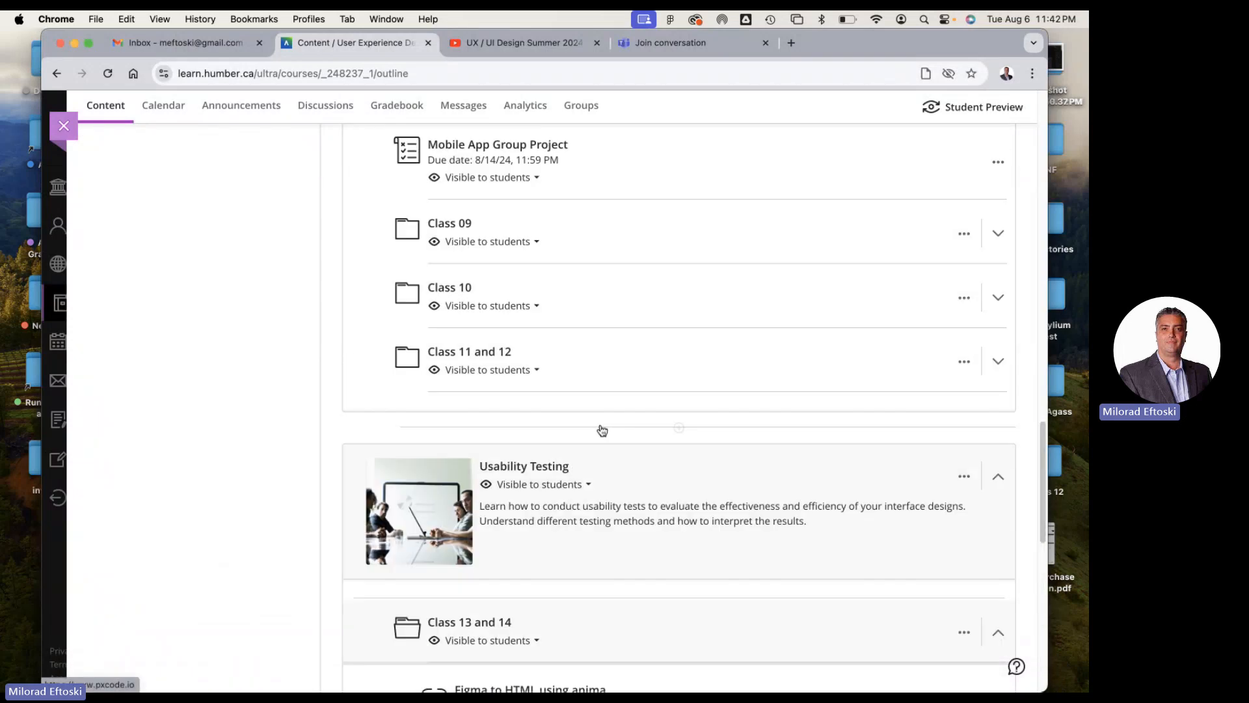
left_click(602, 355)
scroll(610, 391, "down", 5)
scroll(608, 391, "up", 3)
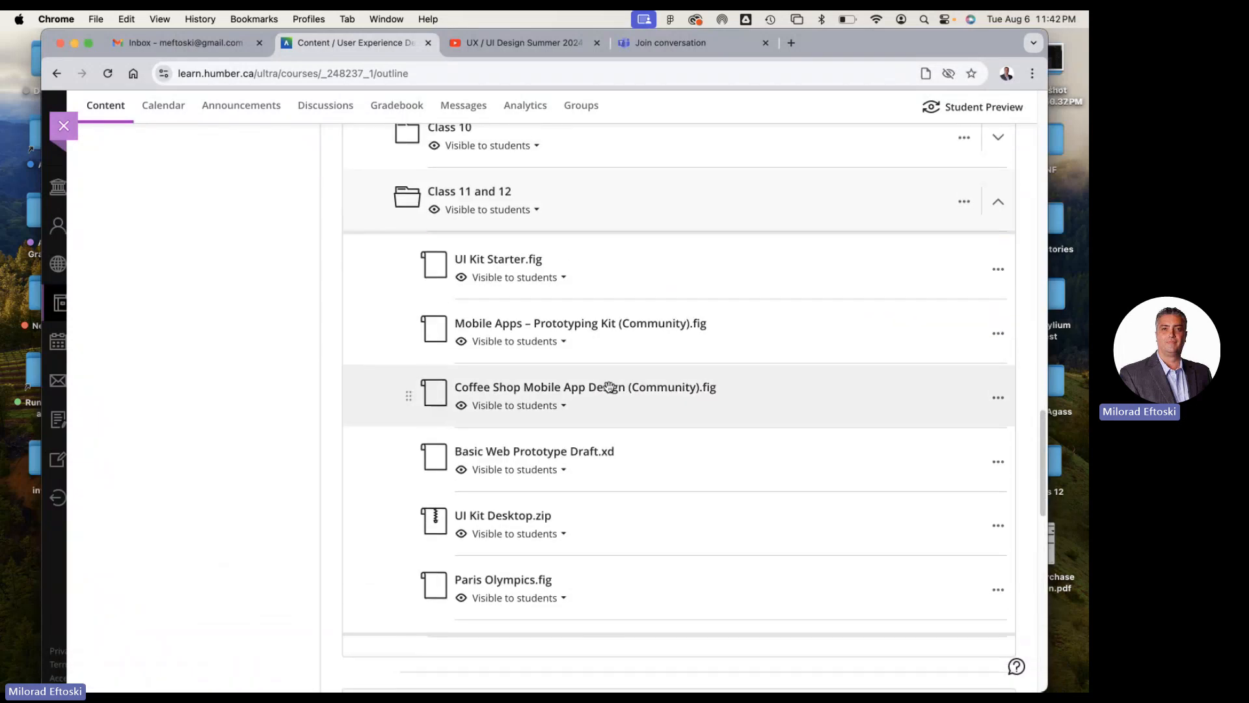
scroll(589, 340, "up", 8)
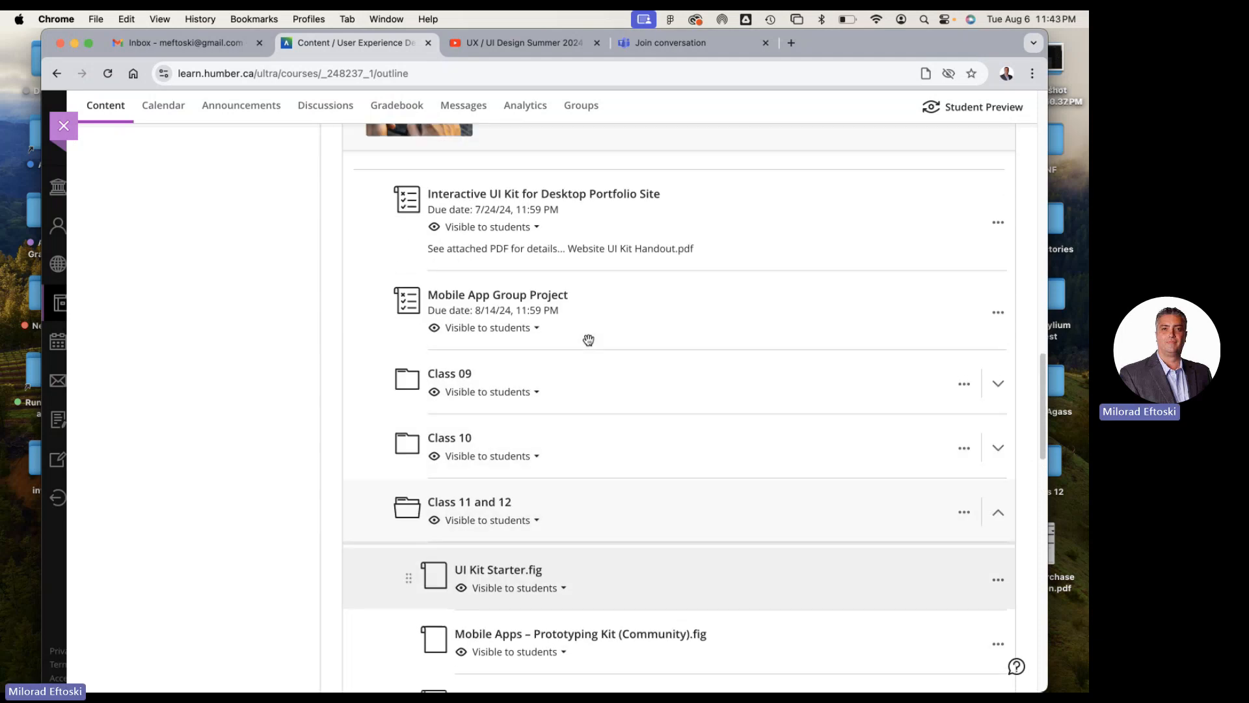
Expand the course's Resources folder and open the Figma Advanced Tutorials link
scroll(587, 345, "up", 15)
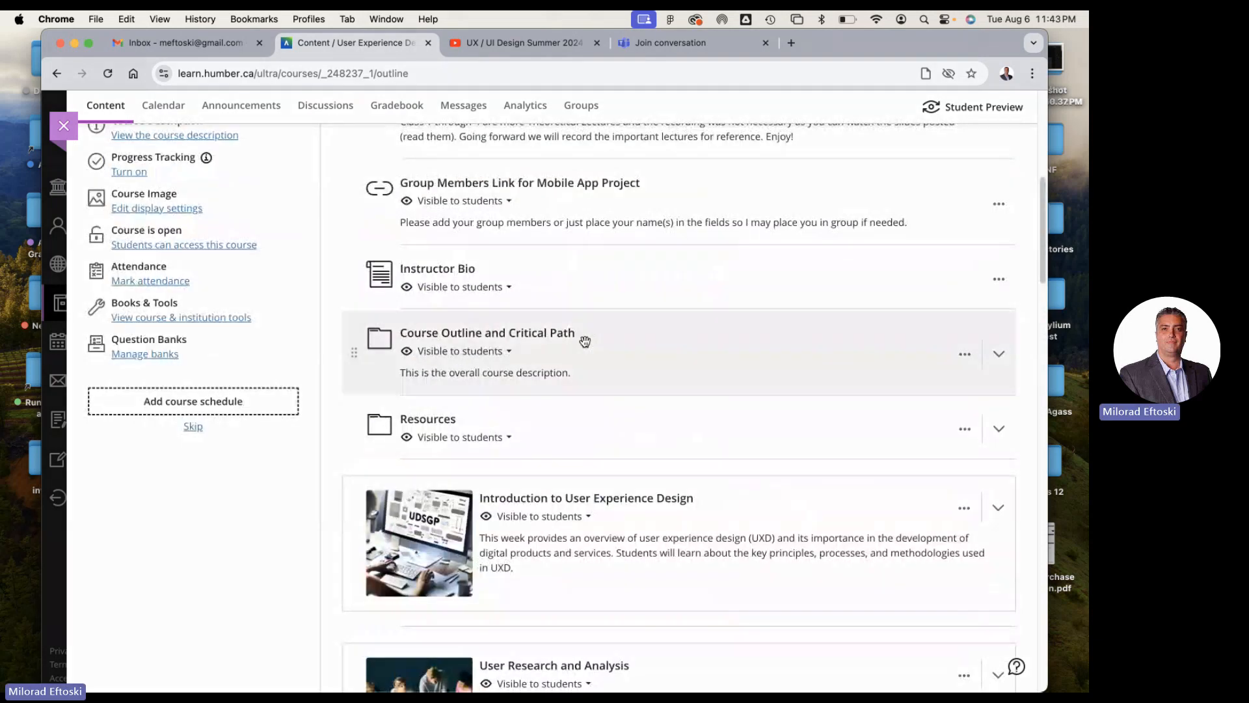
scroll(584, 341, "up", 3)
scroll(585, 341, "up", 2)
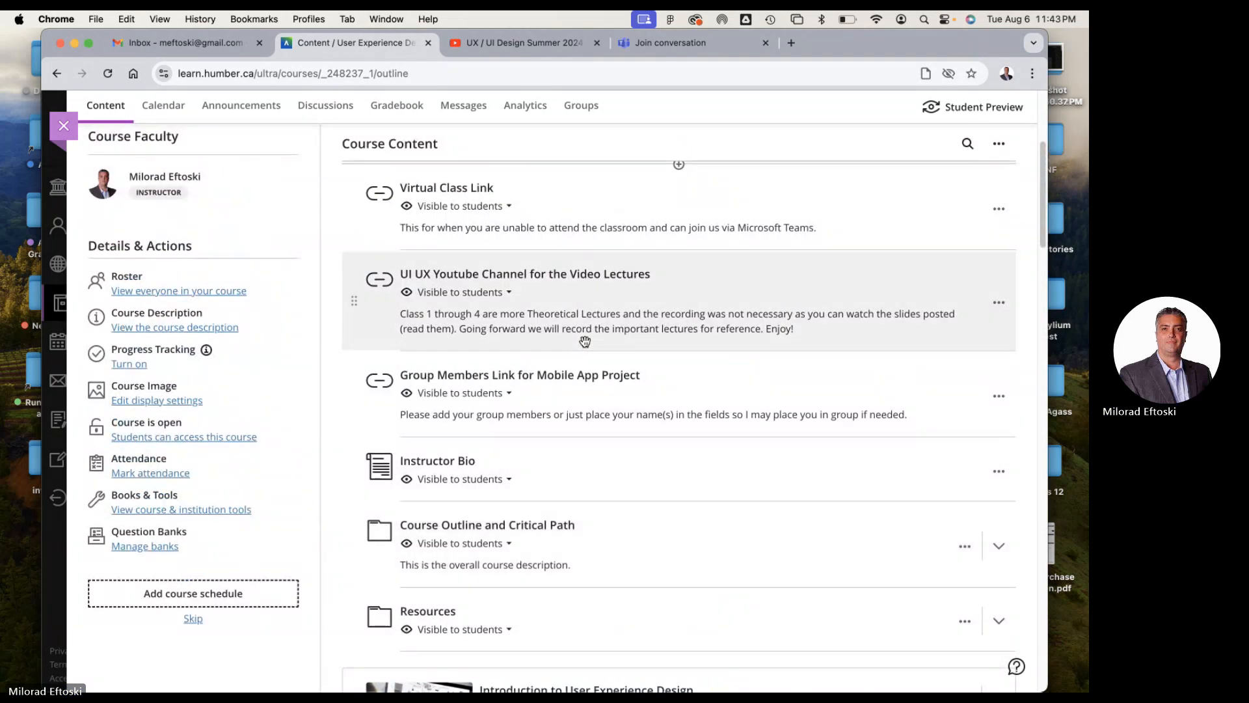
scroll(585, 341, "down", 5)
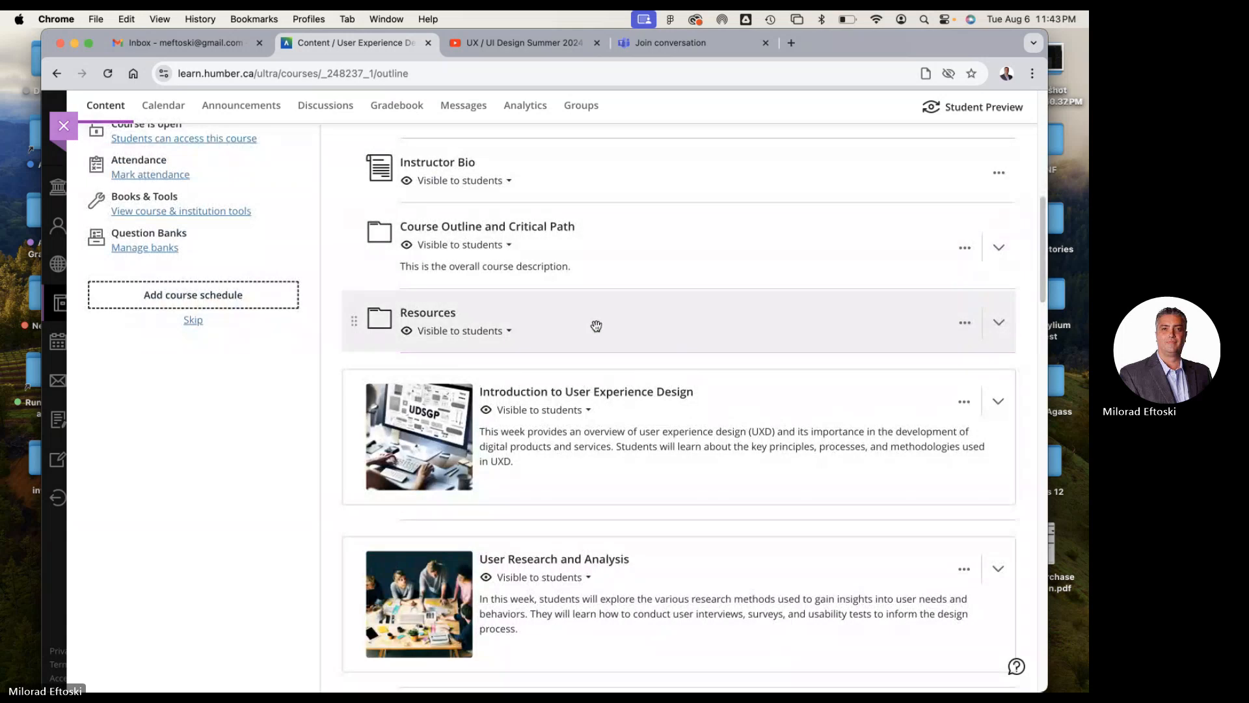
left_click(597, 326)
scroll(599, 339, "down", 3)
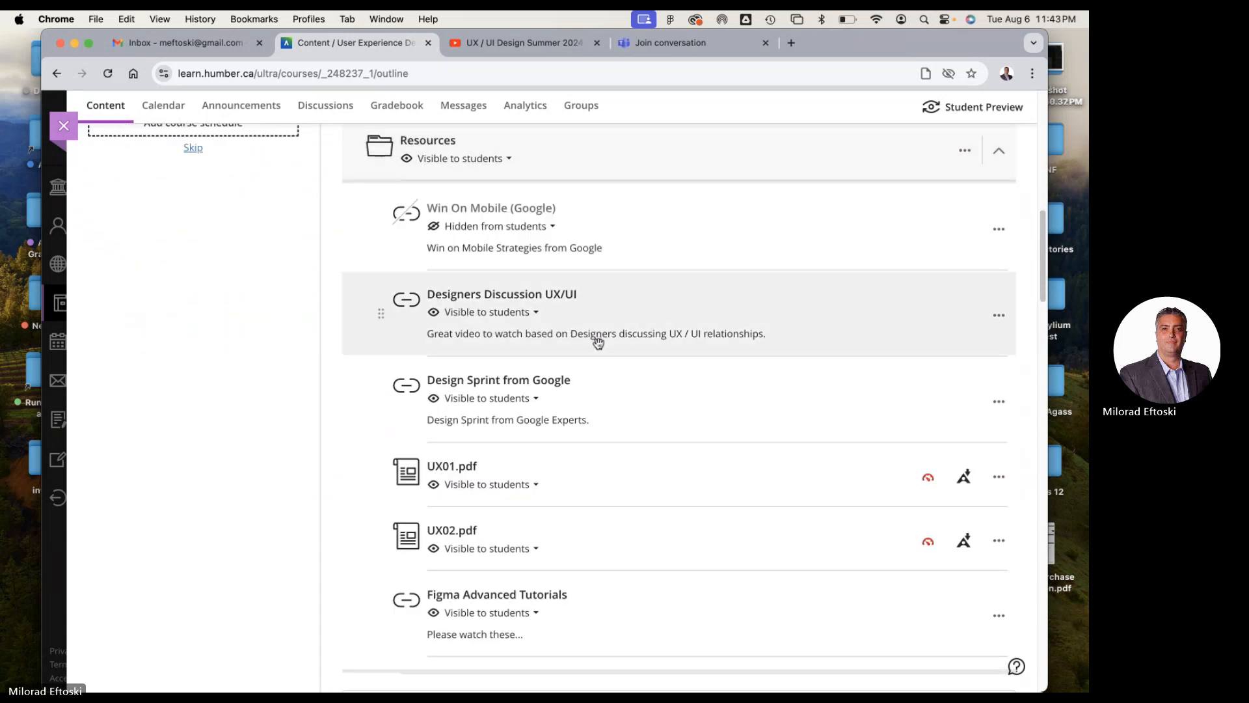
scroll(597, 342, "down", 2)
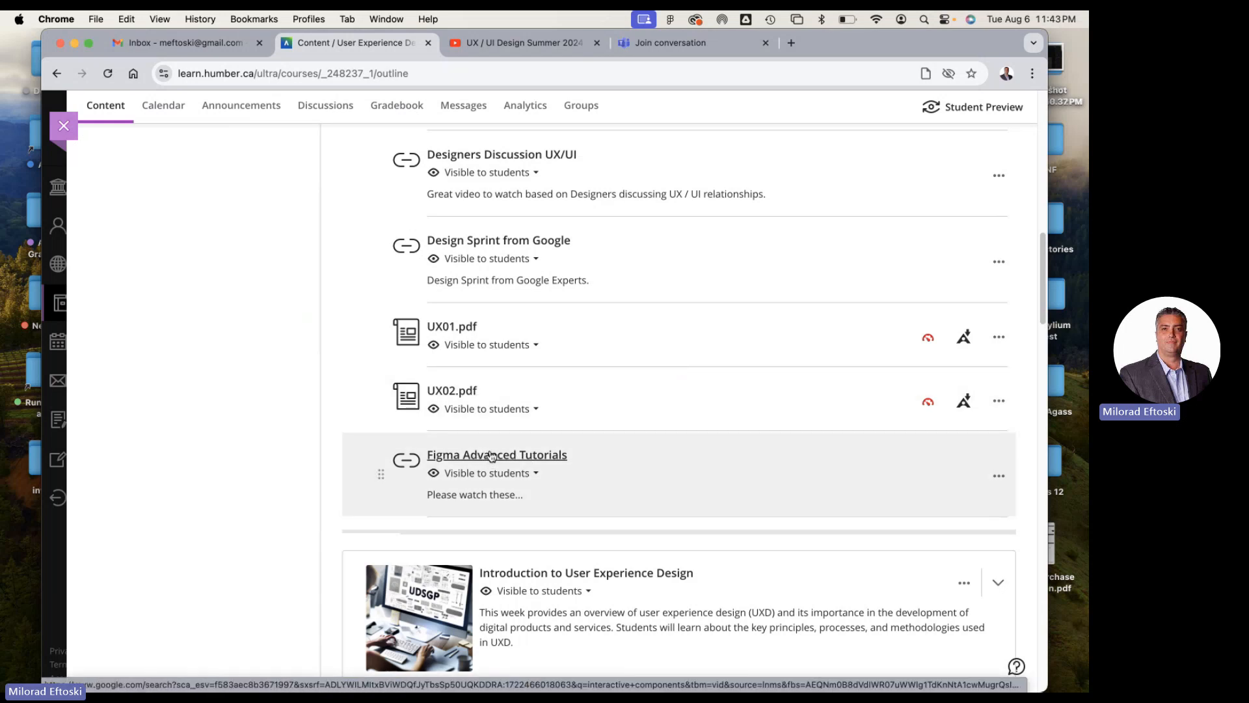
left_click(489, 454)
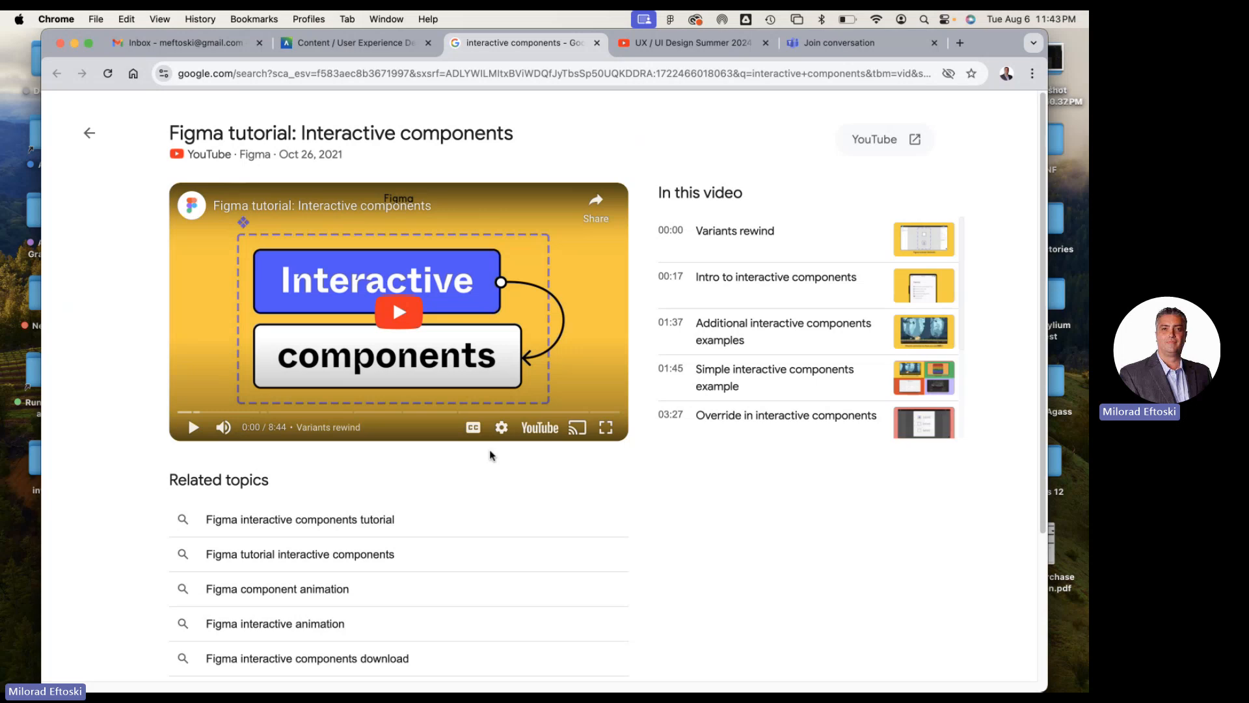
Play the Figma interactive components video, skim ahead through its chapters, pause it and close its page
left_click(400, 312)
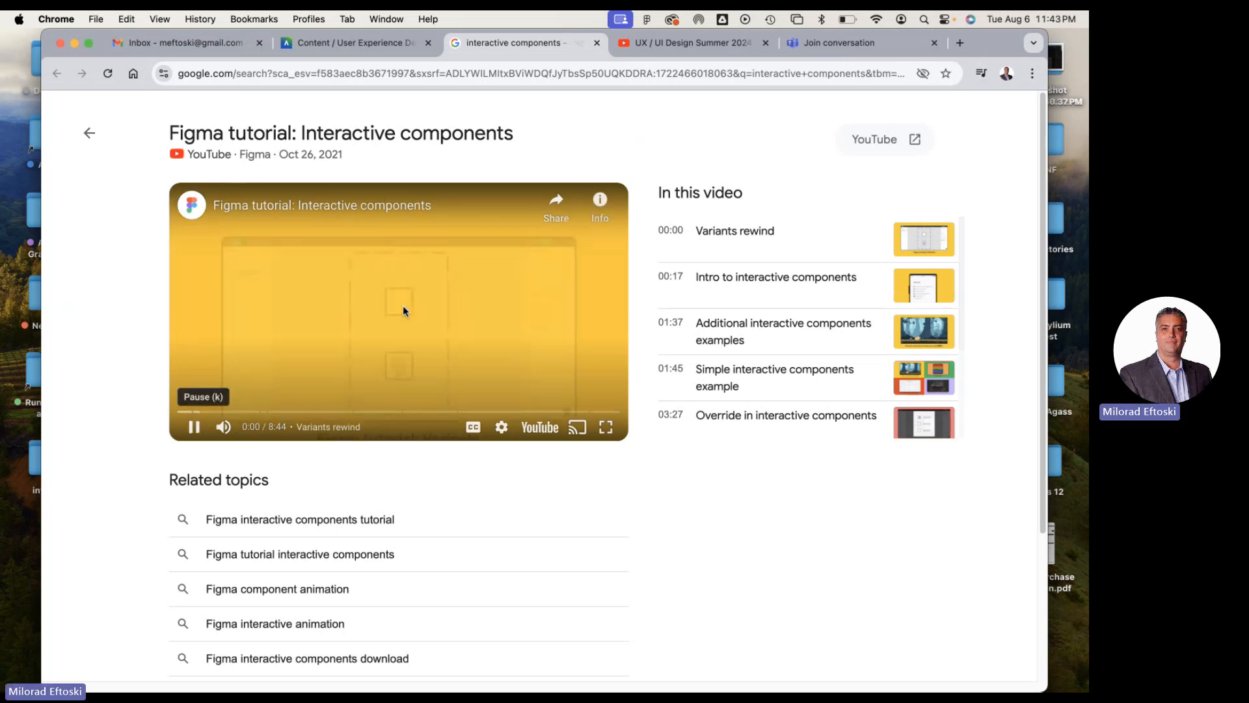
left_click(284, 412)
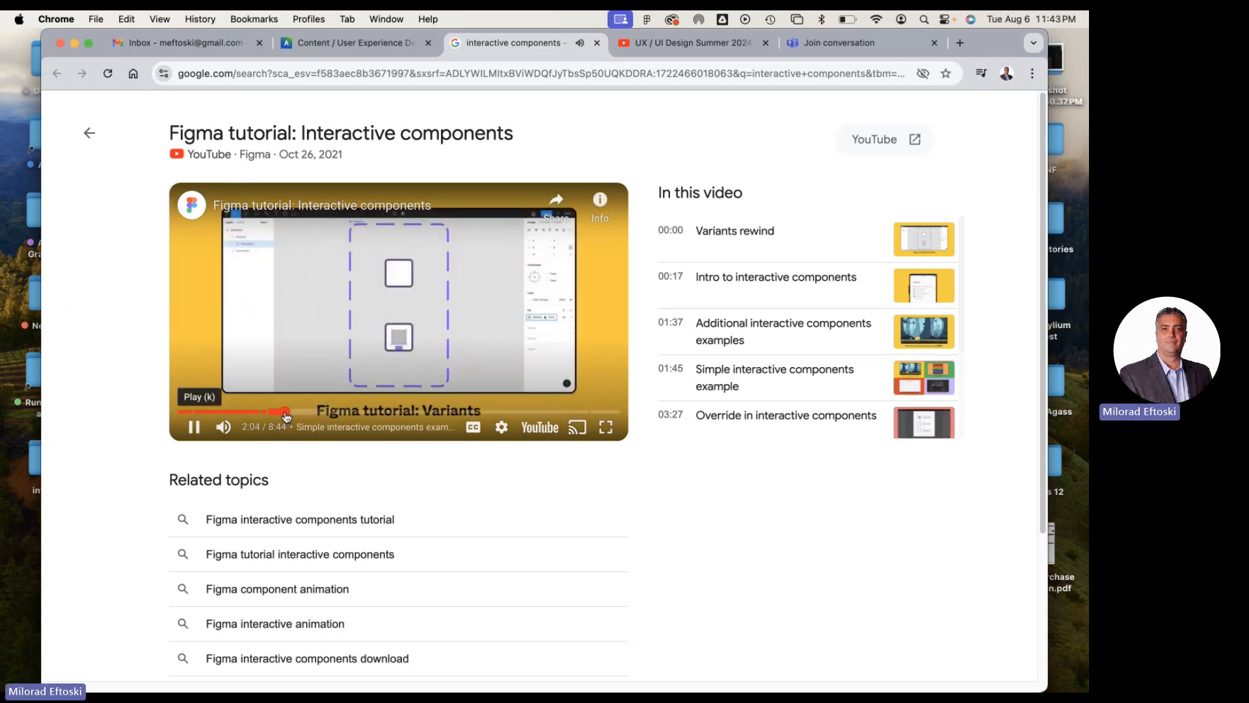
left_click(326, 412)
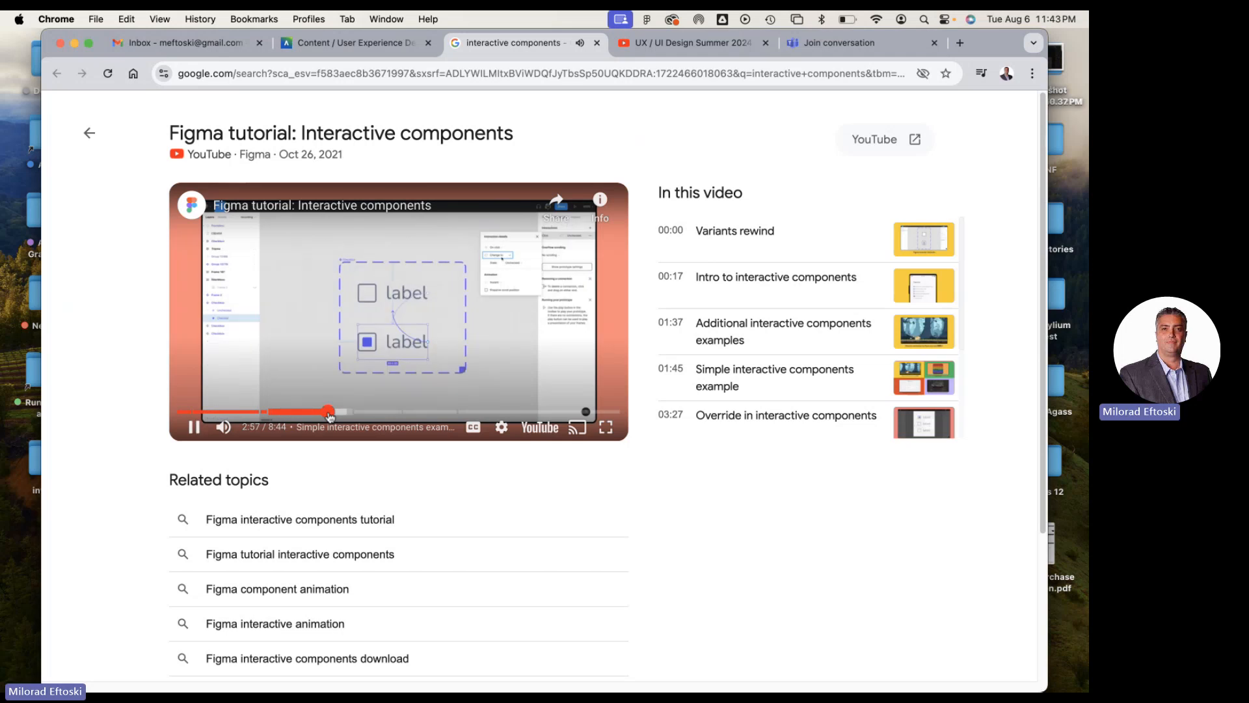
left_click(376, 412)
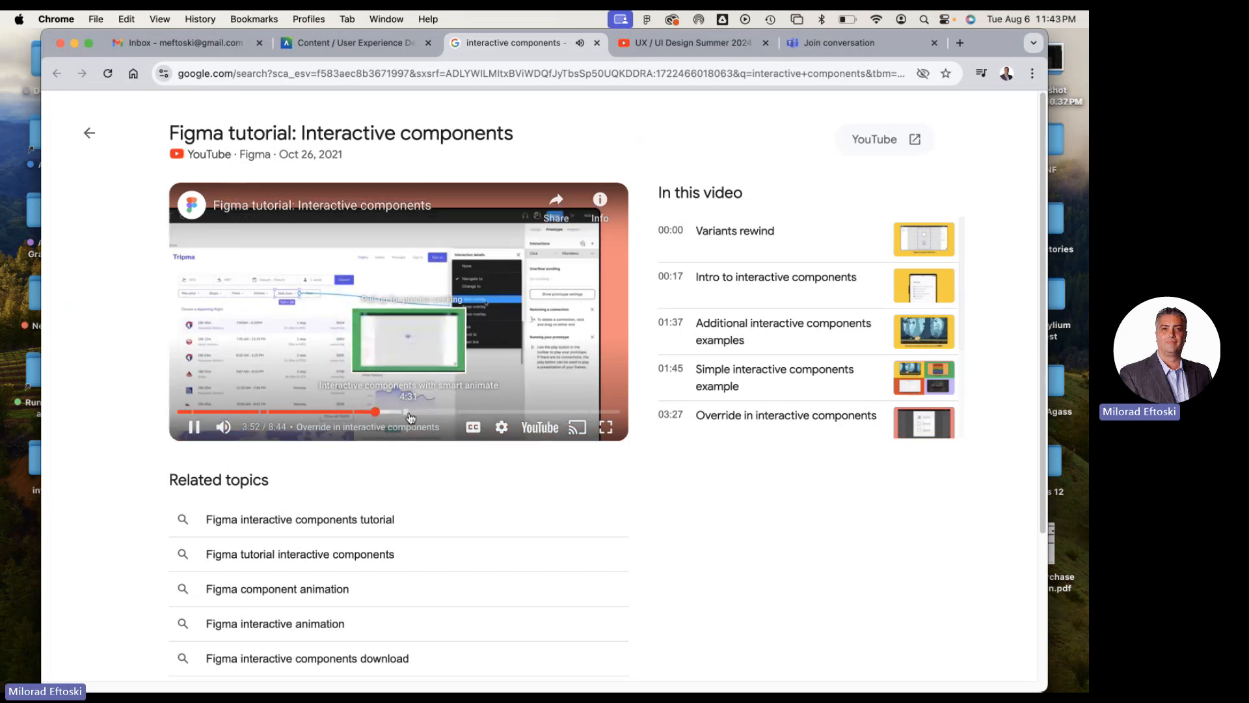
left_click(409, 412)
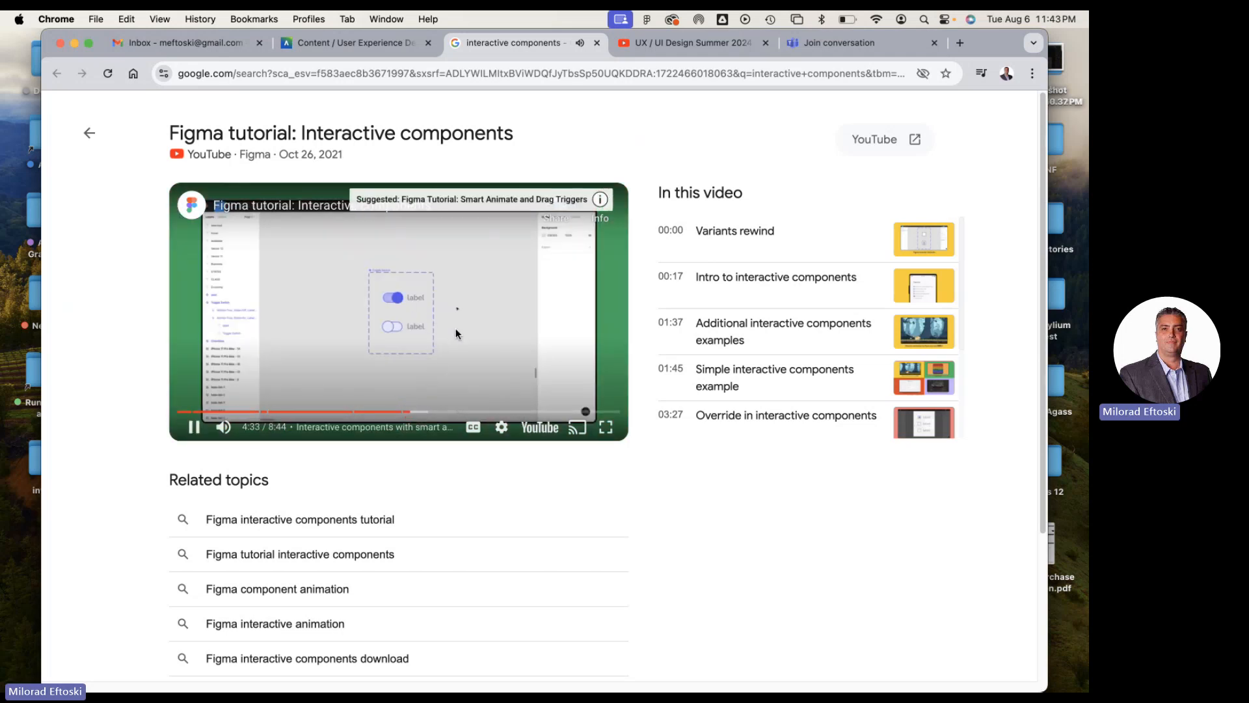
left_click(475, 324)
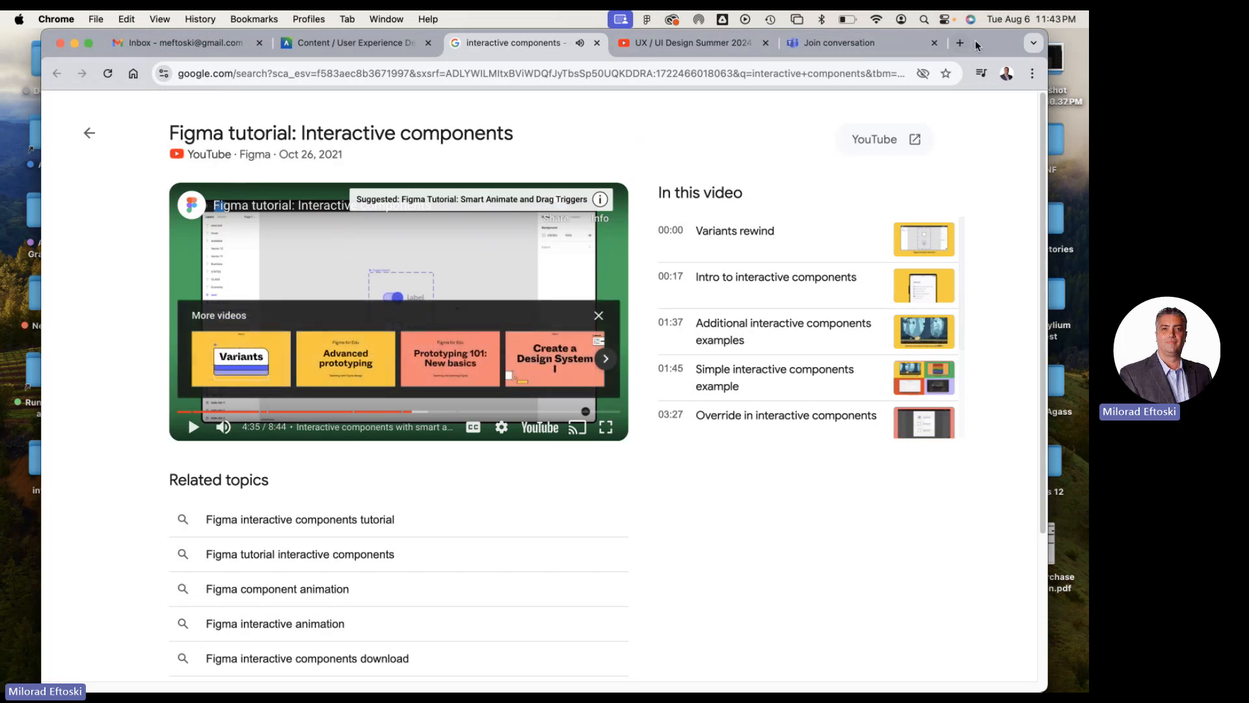
left_click_drag(976, 43, 985, 70)
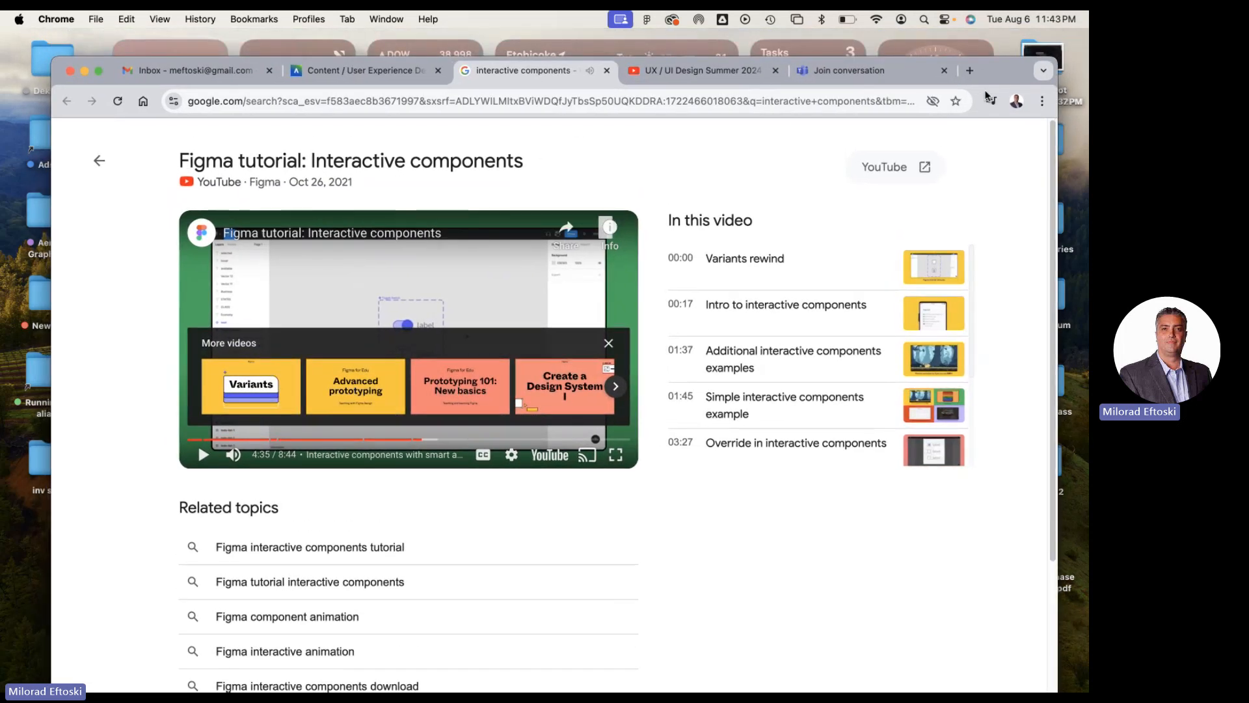
left_click(607, 71)
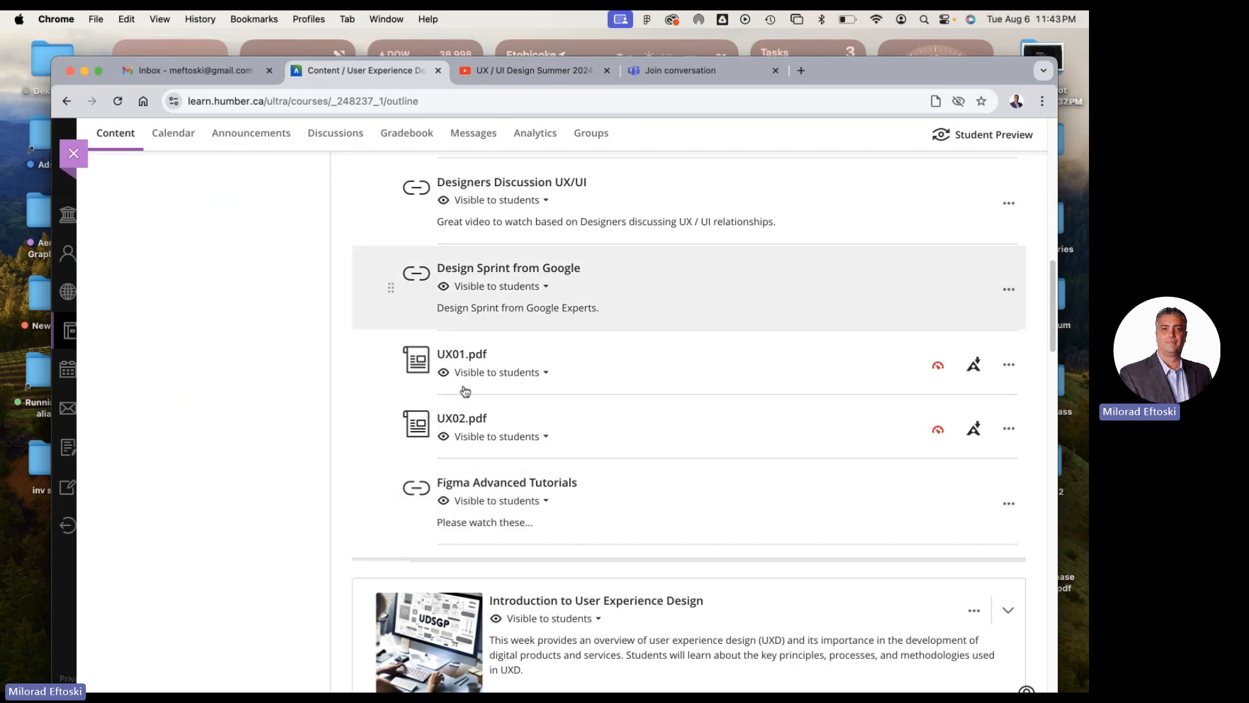
Collapse the Resources folder, look back over the course's class folders, and minimize the browser
scroll(558, 455, "up", 10)
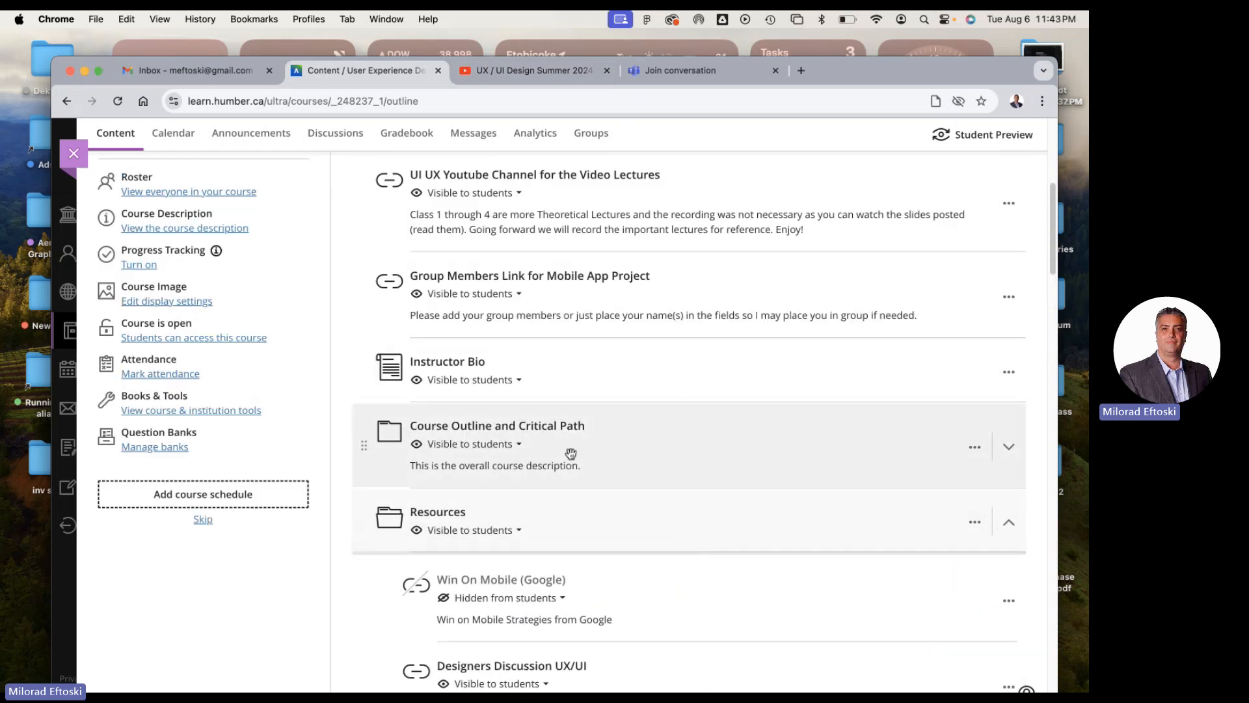
left_click(597, 523)
scroll(571, 506, "down", 10)
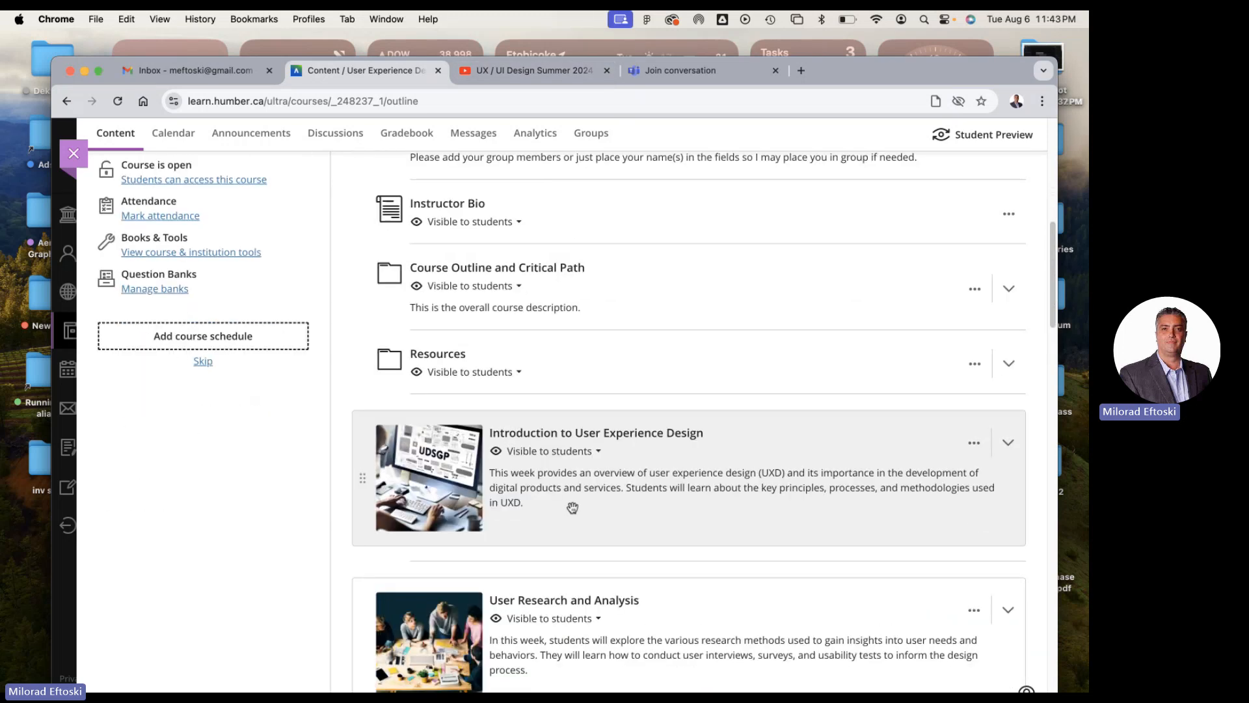
scroll(568, 506, "down", 5)
scroll(566, 506, "up", 2)
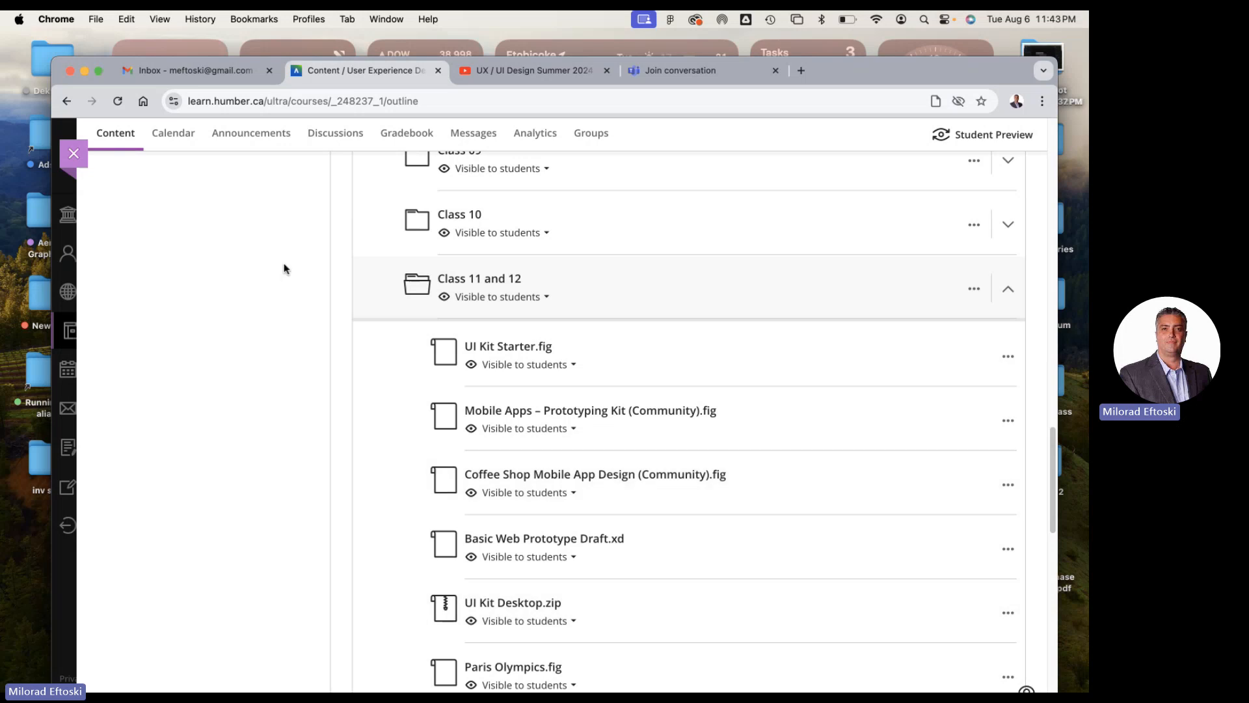
left_click(82, 69)
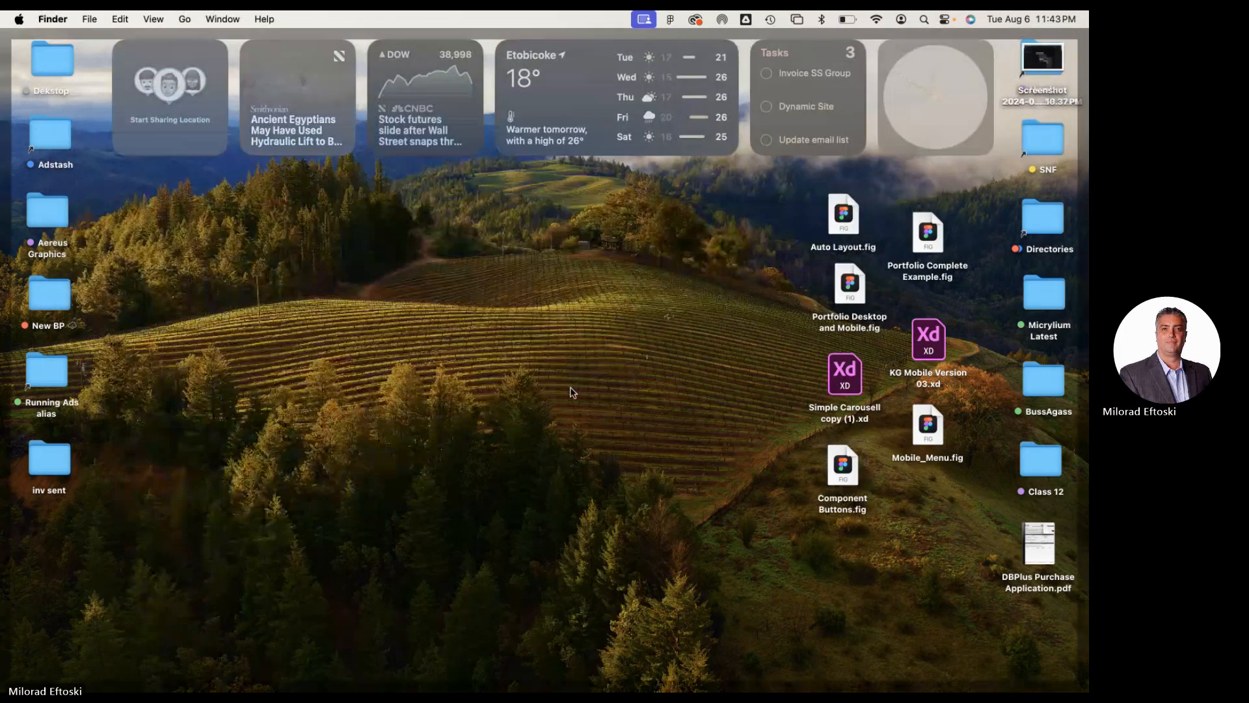
Import Auto Layout.fig from the desktop into the Figma Drafts and open the imported file
left_click(844, 215)
left_click_drag(847, 216, 847, 207)
double_click(847, 206)
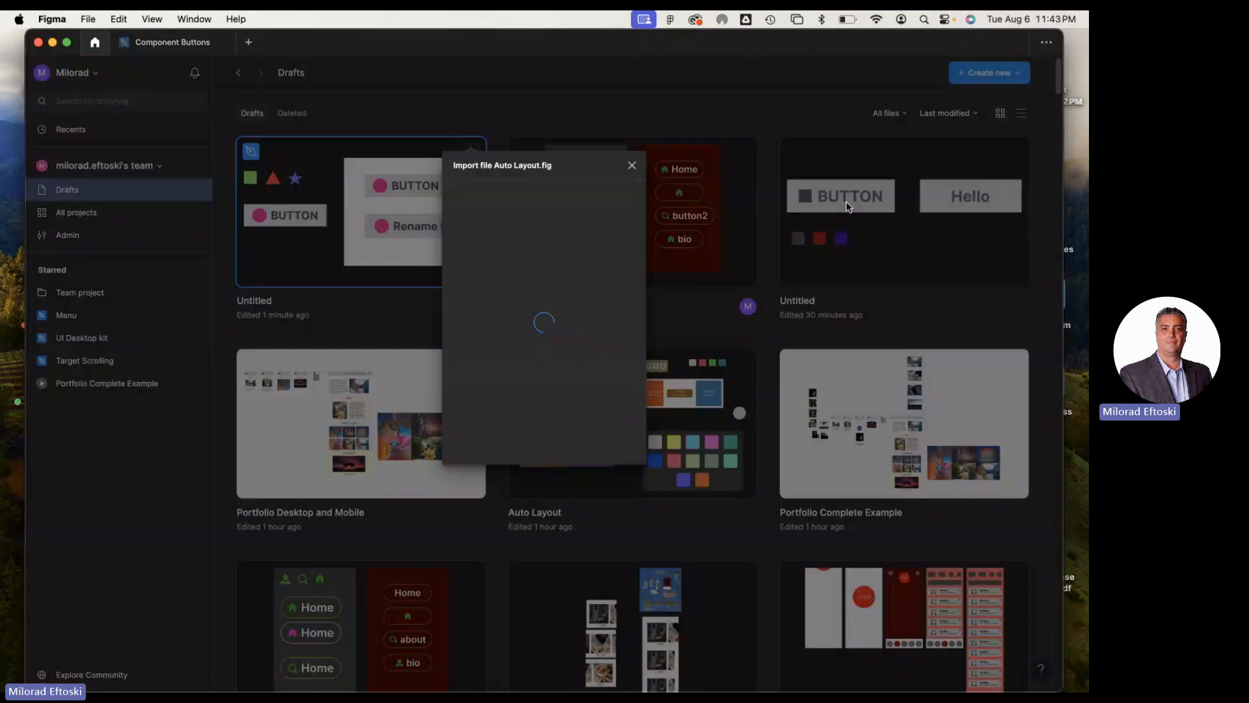
left_click(495, 257)
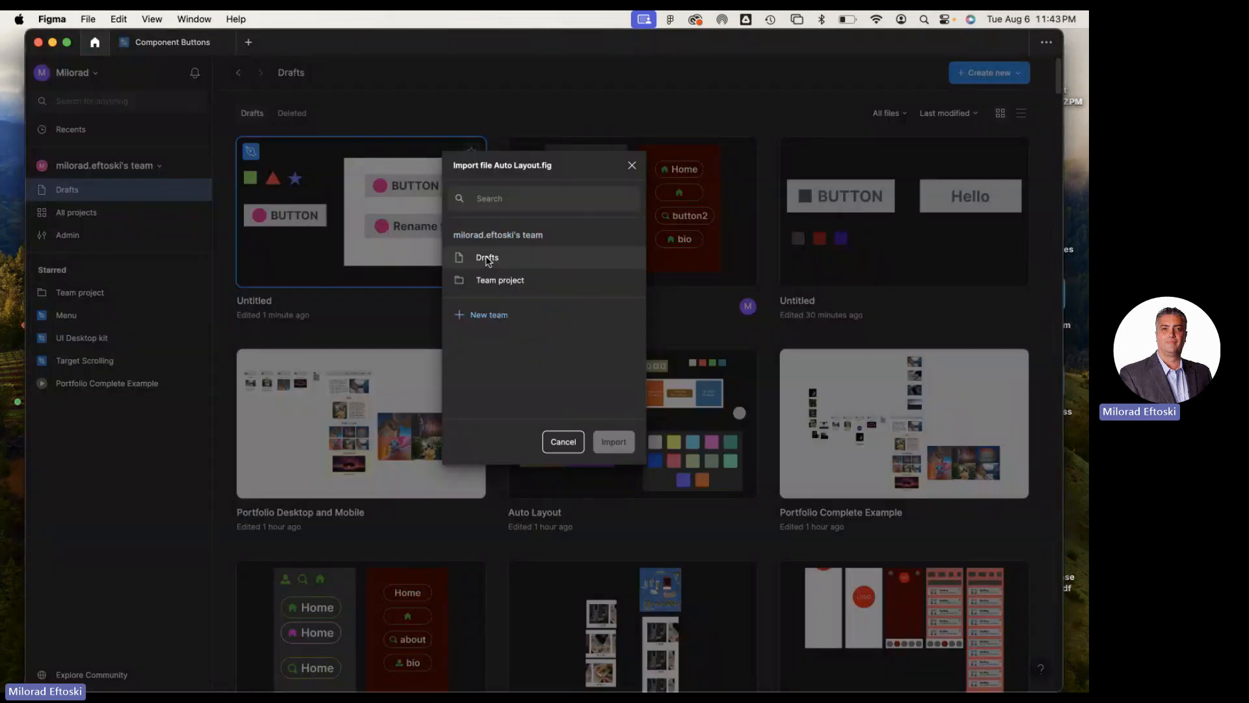
left_click(613, 443)
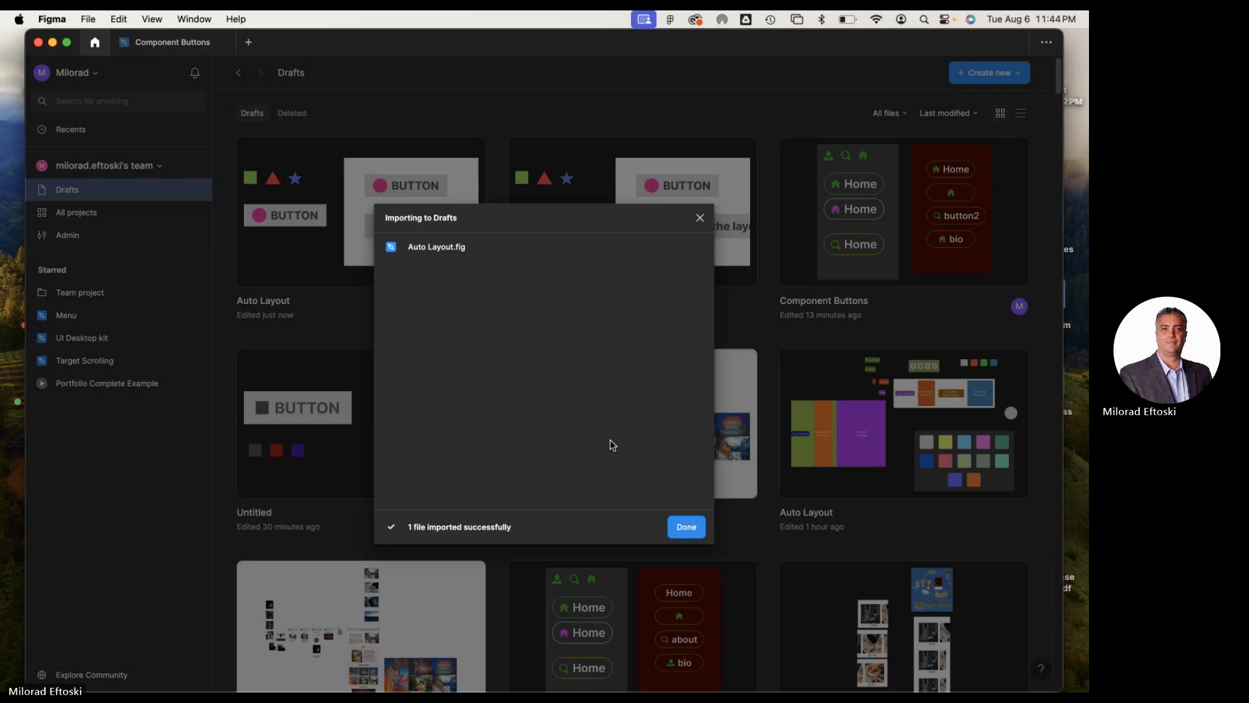
left_click(692, 532)
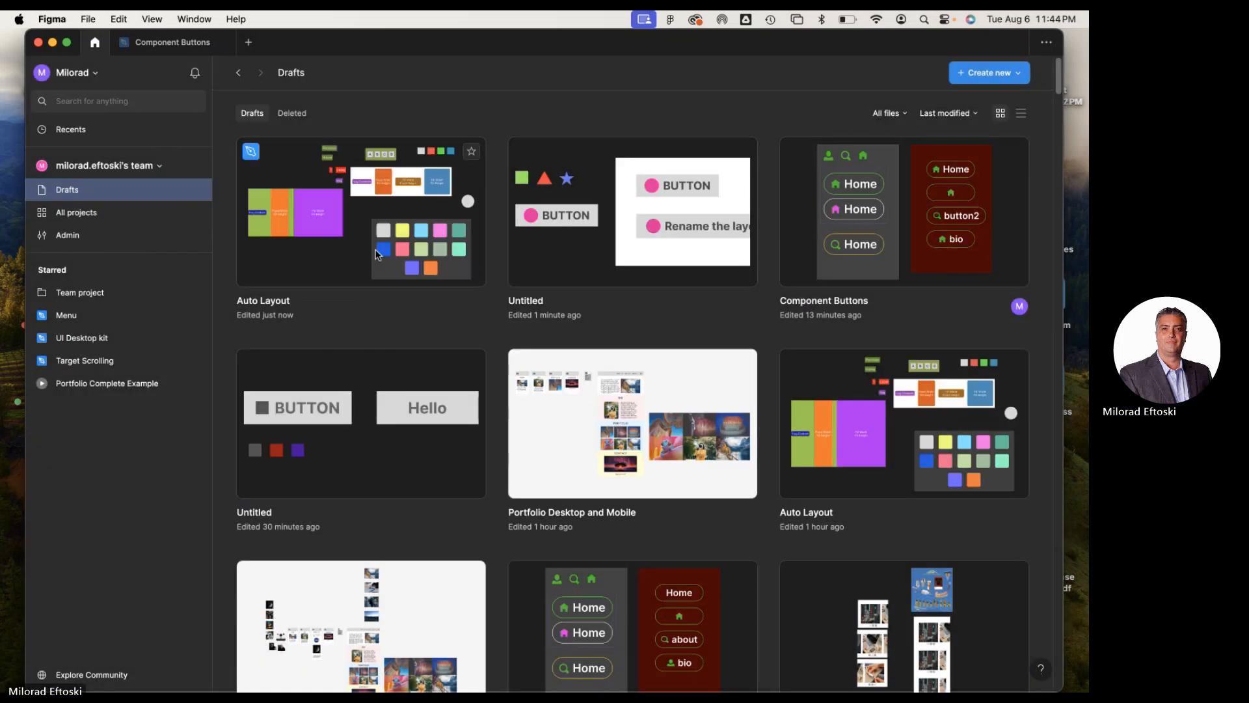
double_click(312, 254)
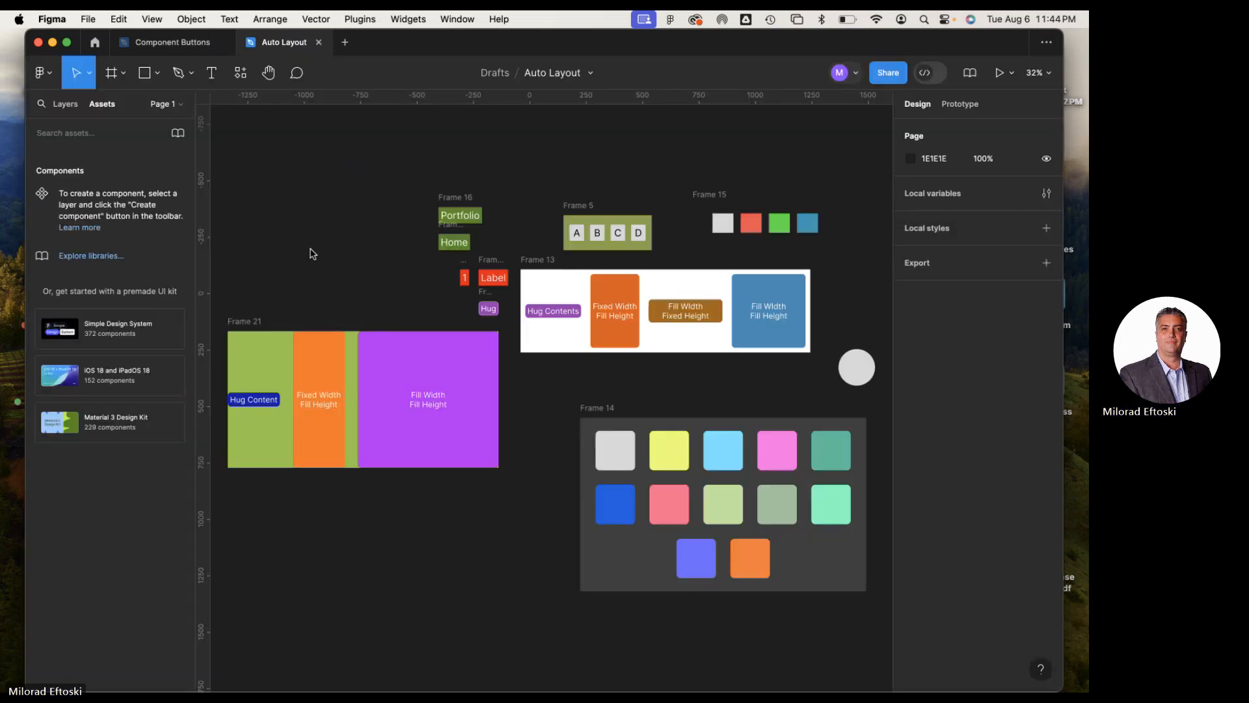
Move the Portfolio frame up and slightly right of its place above Home, to X -384, Y -445
scroll(494, 236, "up", 5)
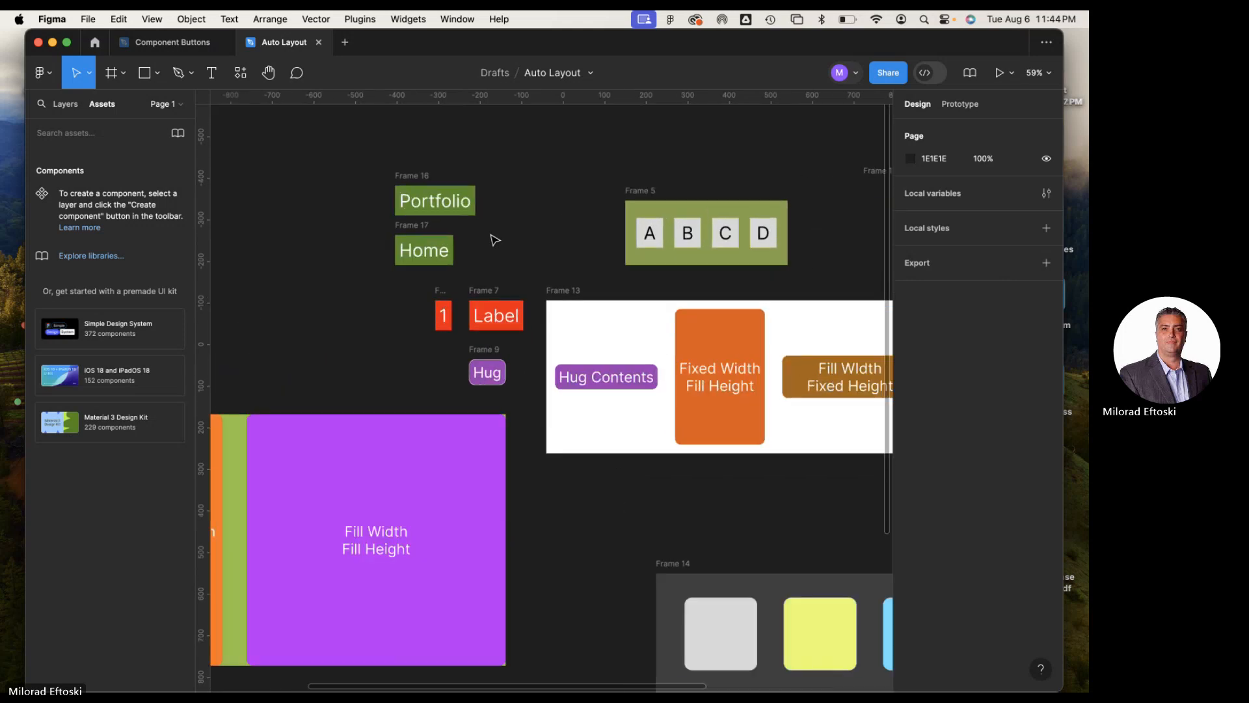
left_click(400, 179)
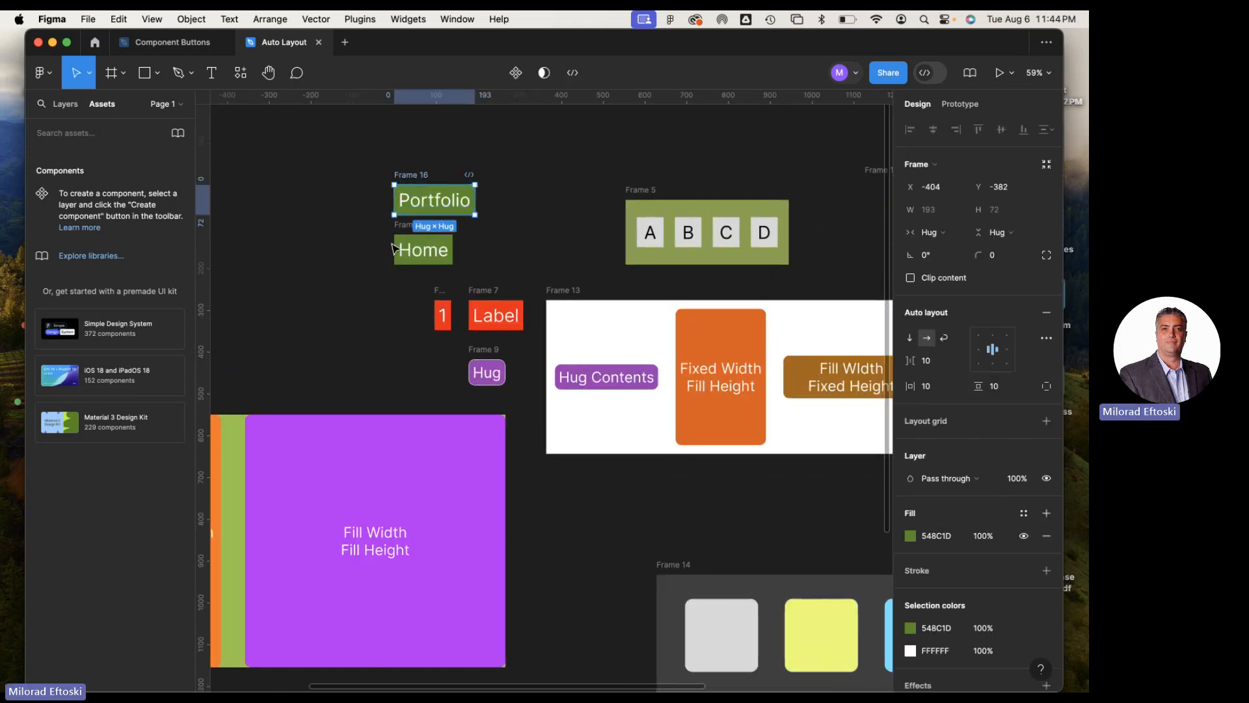
scroll(524, 246, "left", 3)
scroll(525, 245, "up", 1)
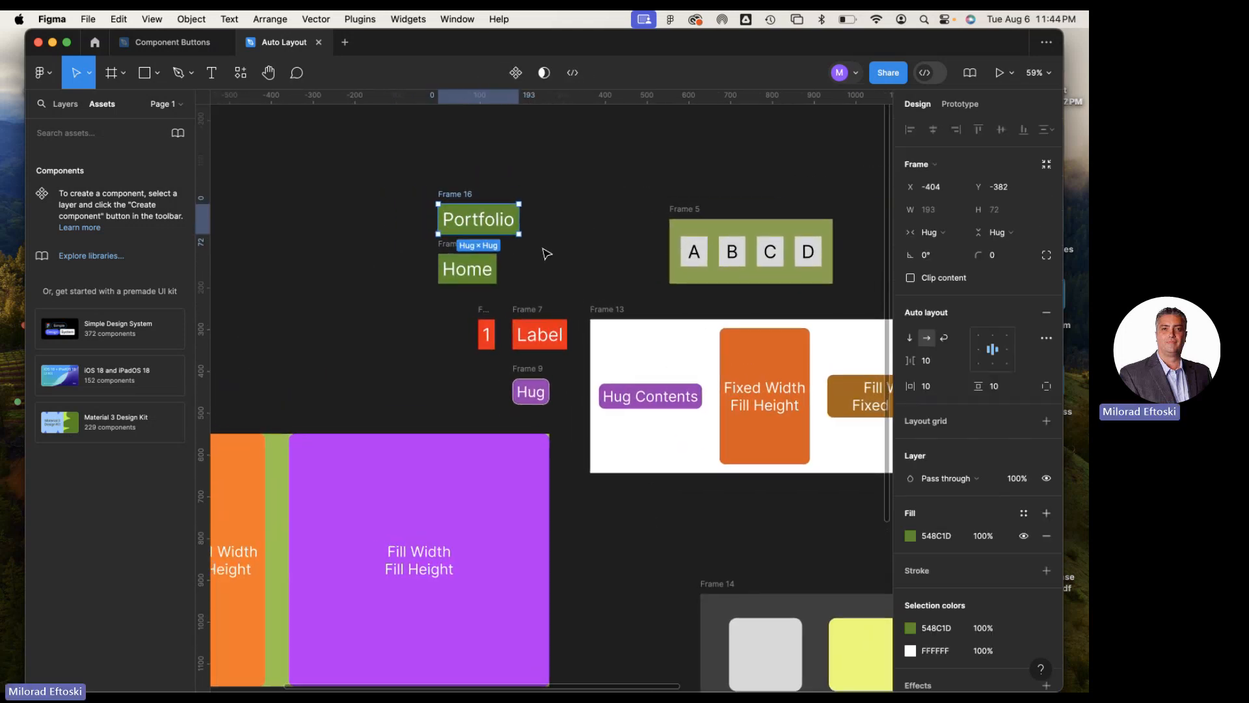
left_click_drag(466, 215, 480, 193)
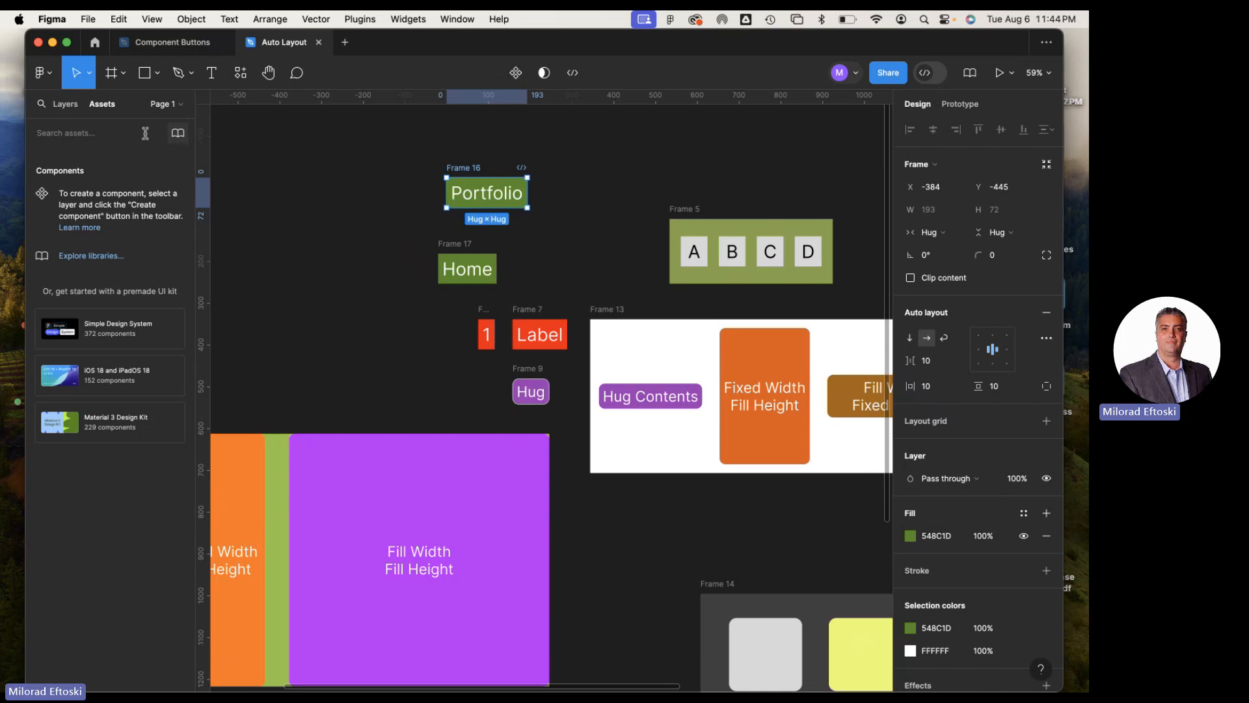
Show the layer list, remove auto layout from the Portfolio frame, and move that frame up to Y -465
left_click(65, 104)
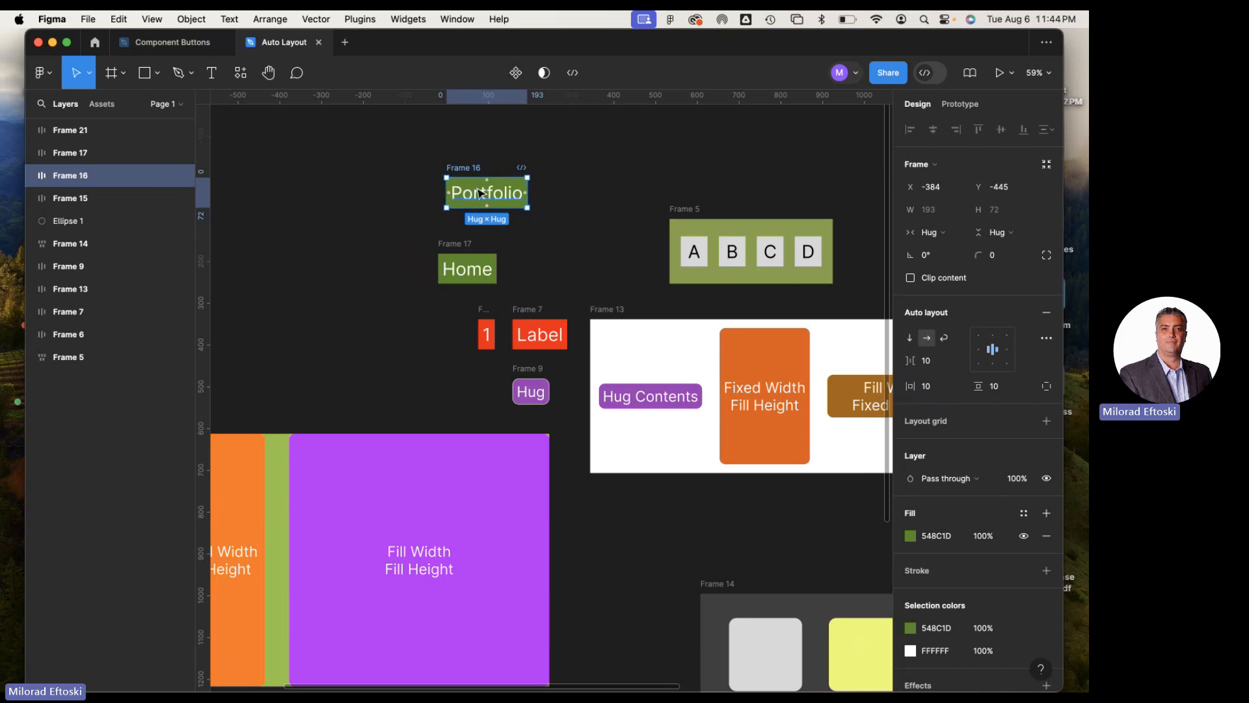
left_click(1047, 316)
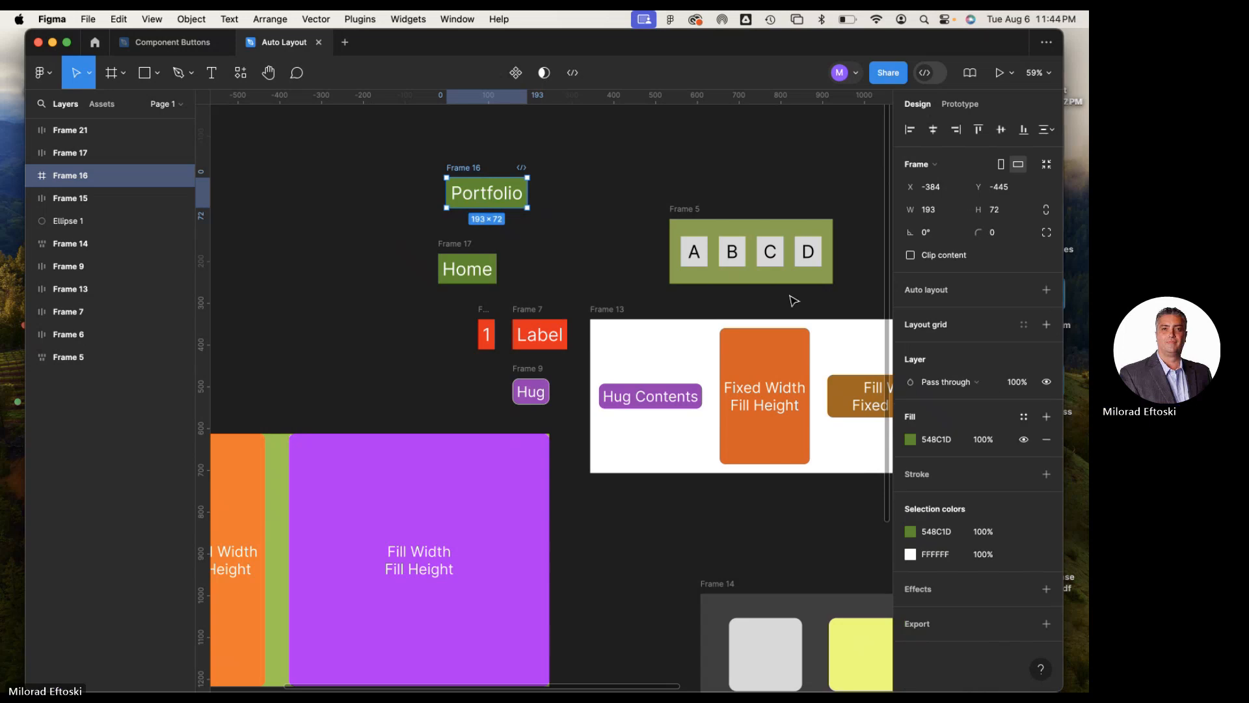
left_click(556, 211)
left_click_drag(469, 176, 546, 214)
double_click(464, 191)
left_click(449, 164)
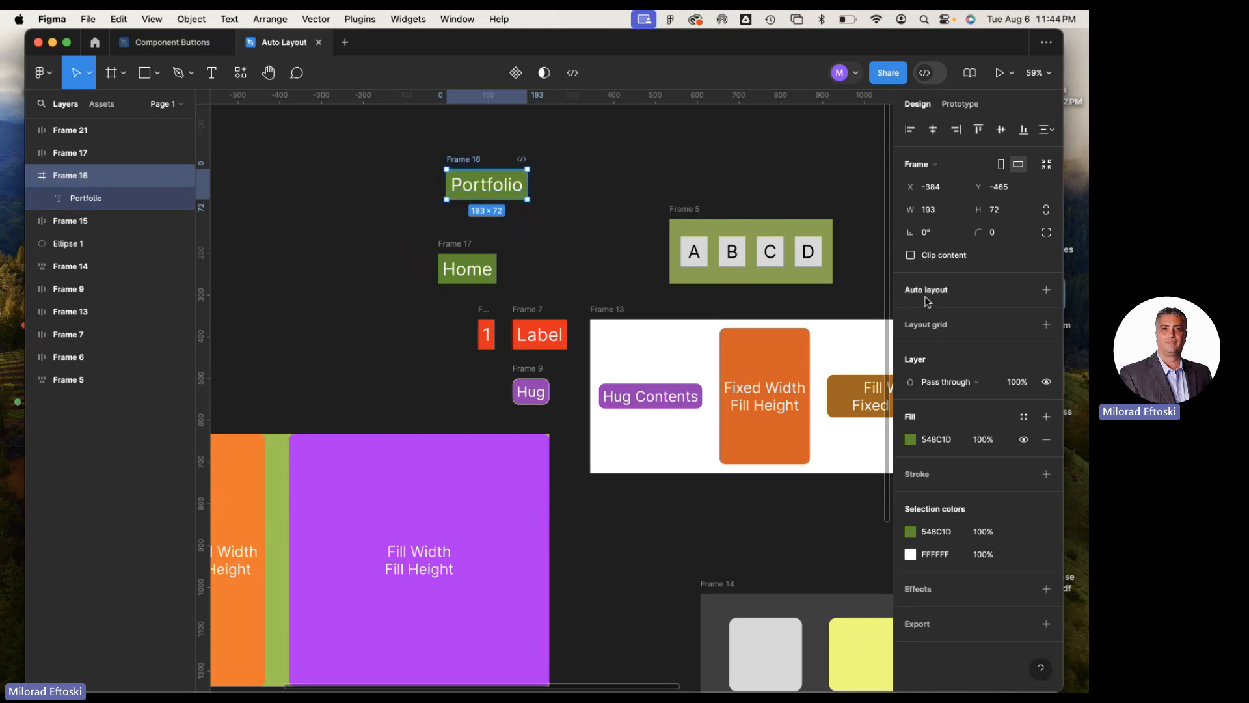
Add auto layout to the Portfolio frame and review its width and height resizing options, keeping Hug contents for both
left_click(1047, 290)
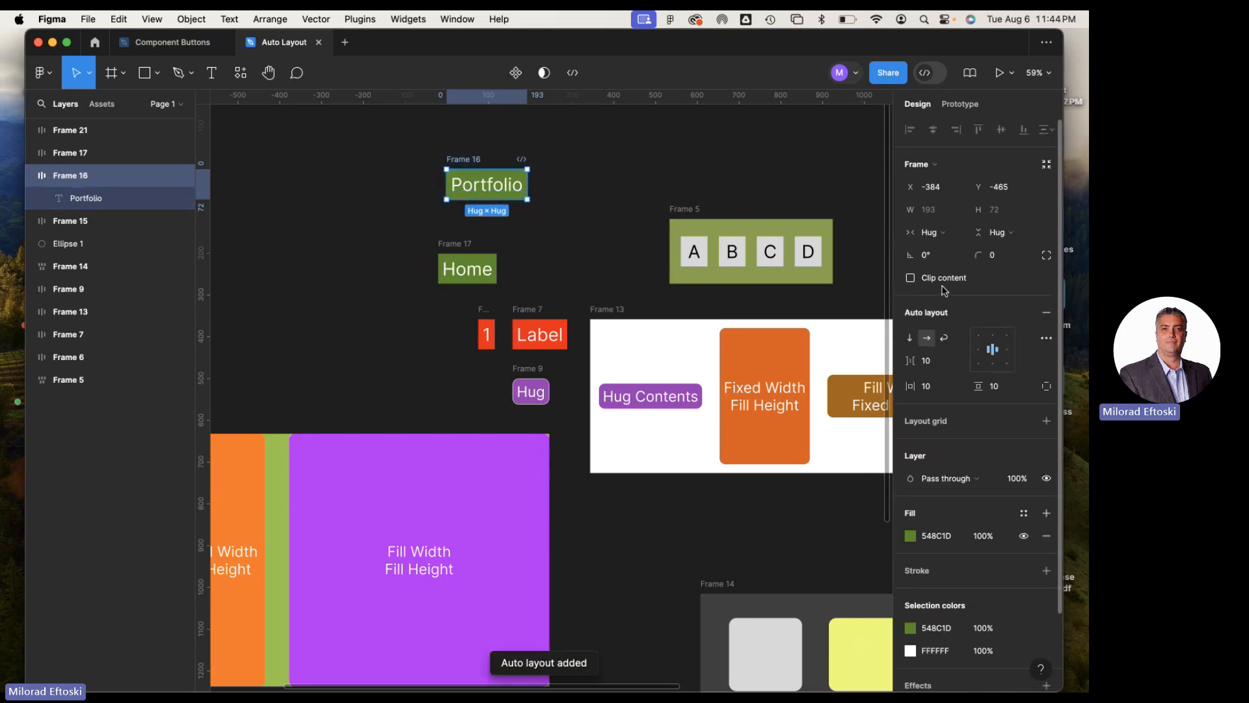
left_click(940, 234)
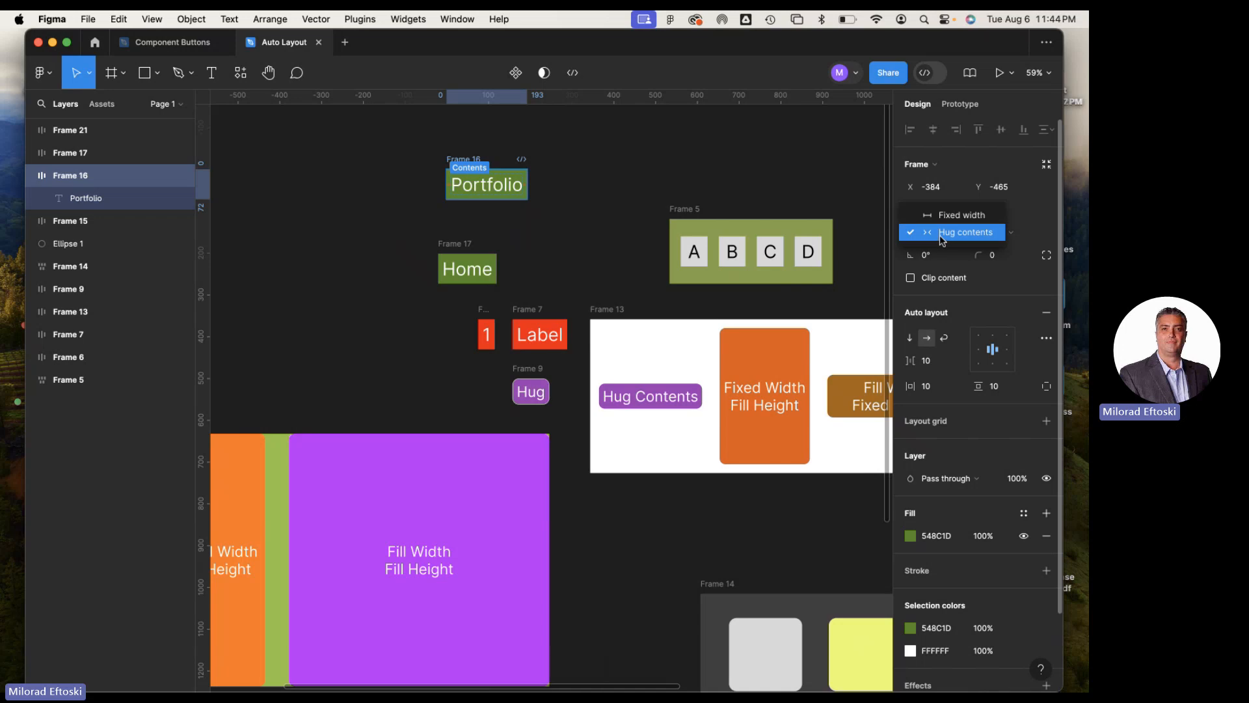
left_click(949, 238)
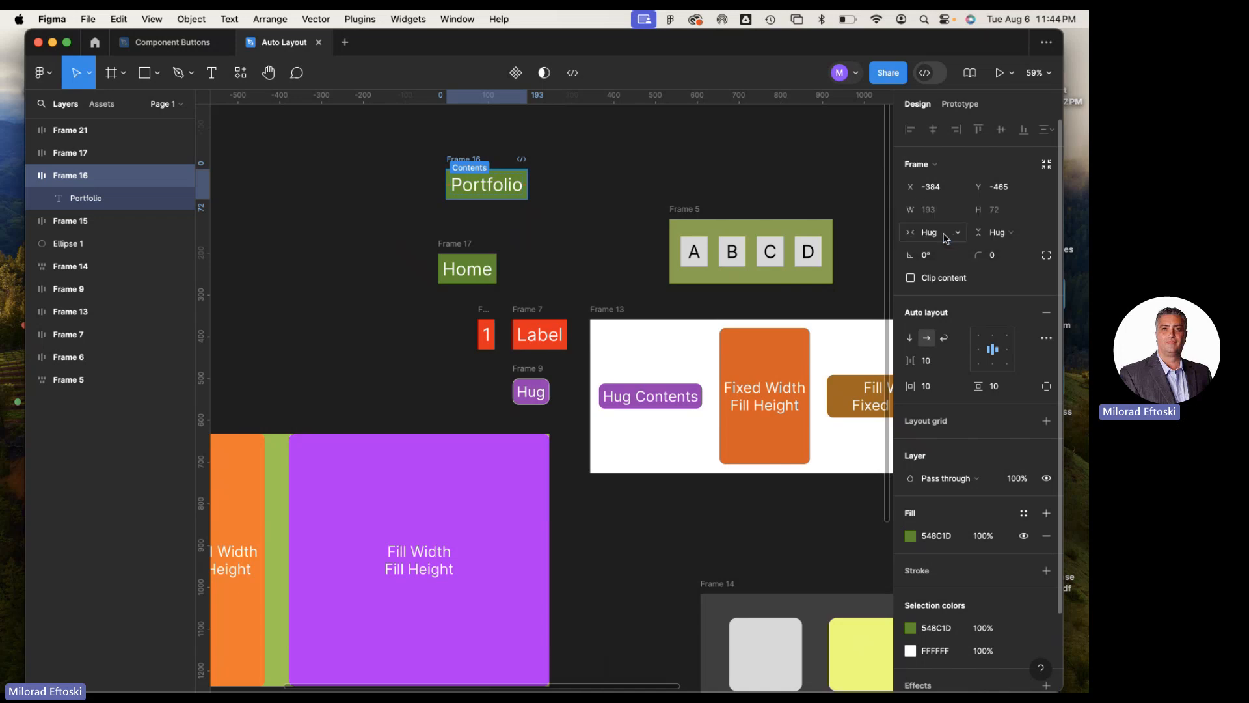
left_click(1007, 234)
left_click(1008, 237)
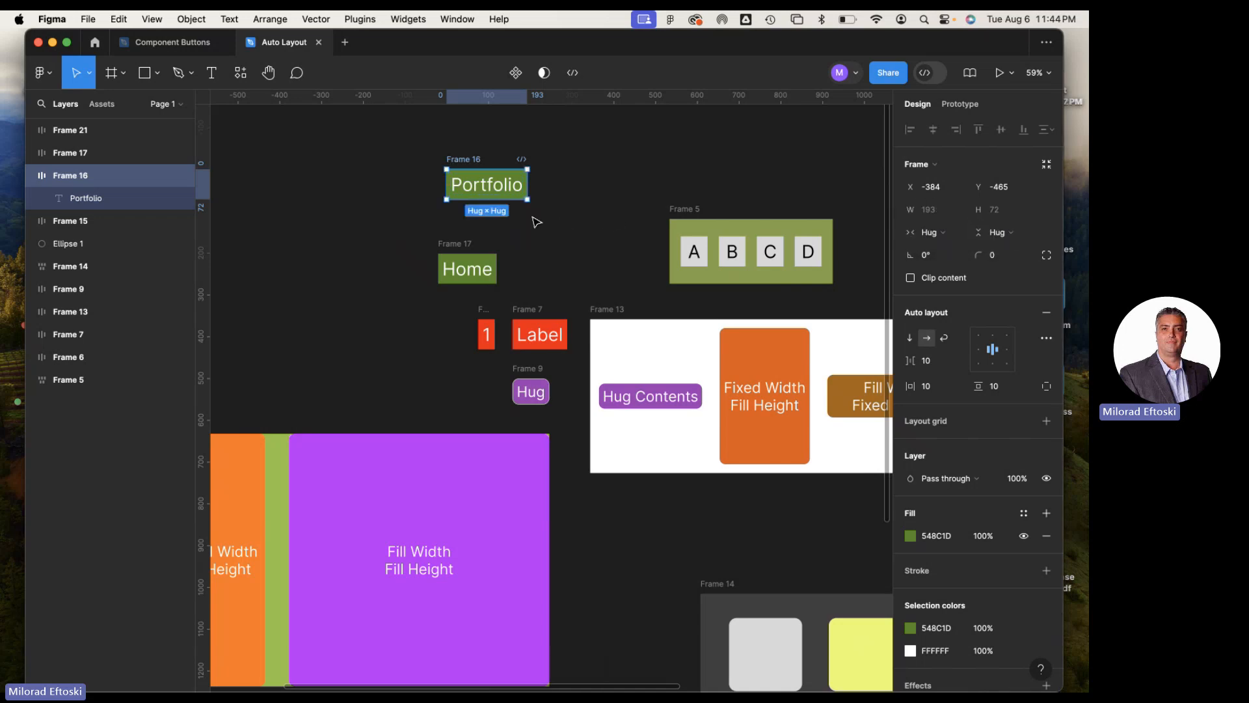
Resize the Portfolio frame to about 246 × 74 and move the Home frame up closer beneath it
mouse_move(529, 201)
left_mouse_down()
mouse_move(592, 208)
mouse_move(497, 176)
mouse_move(575, 210)
mouse_move(549, 200)
left_mouse_up()
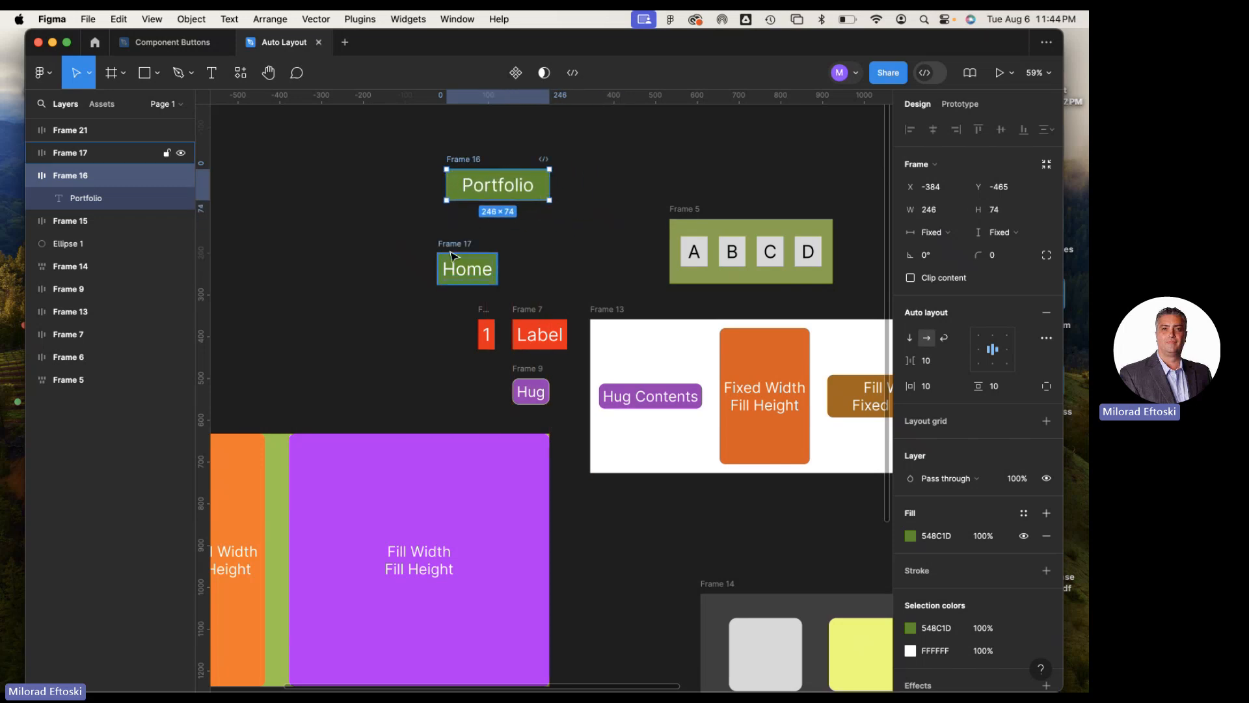
left_click(449, 253)
left_click_drag(448, 252, 459, 225)
left_click(601, 252)
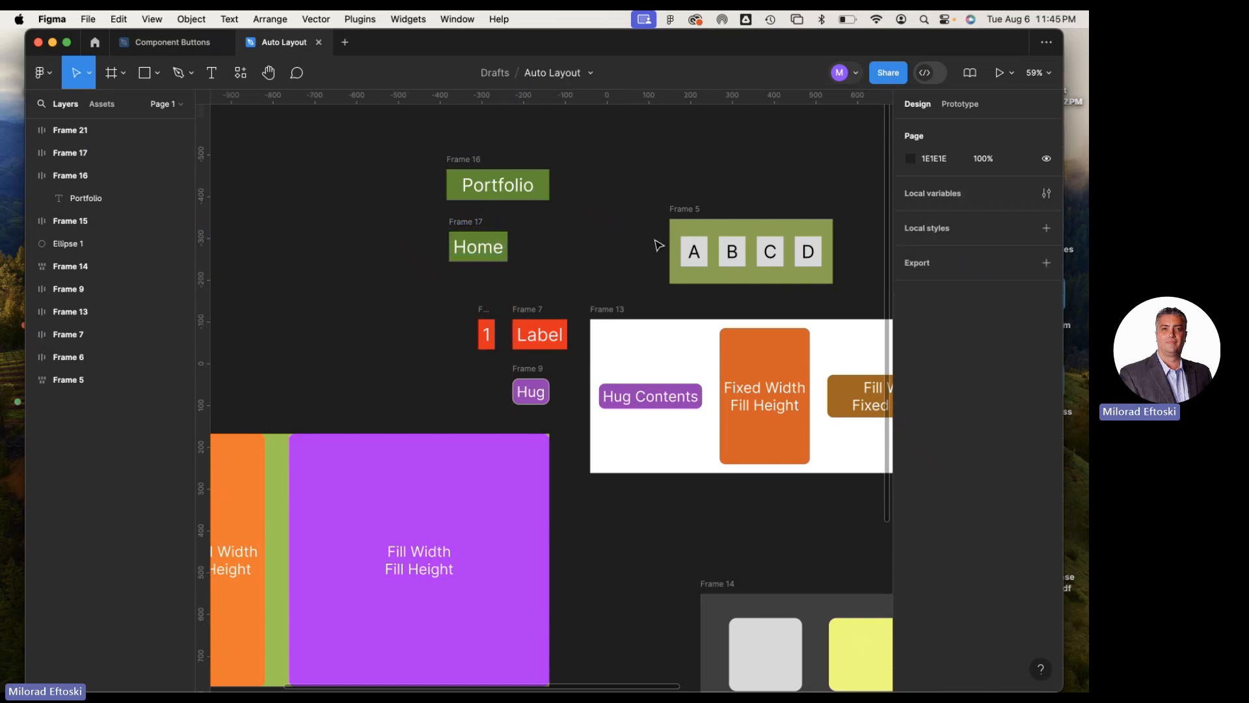
Widen the A–D tile frame to about 415, increase the gap between its tiles to 29, and extend its top edge to a height of 229
left_click(691, 213)
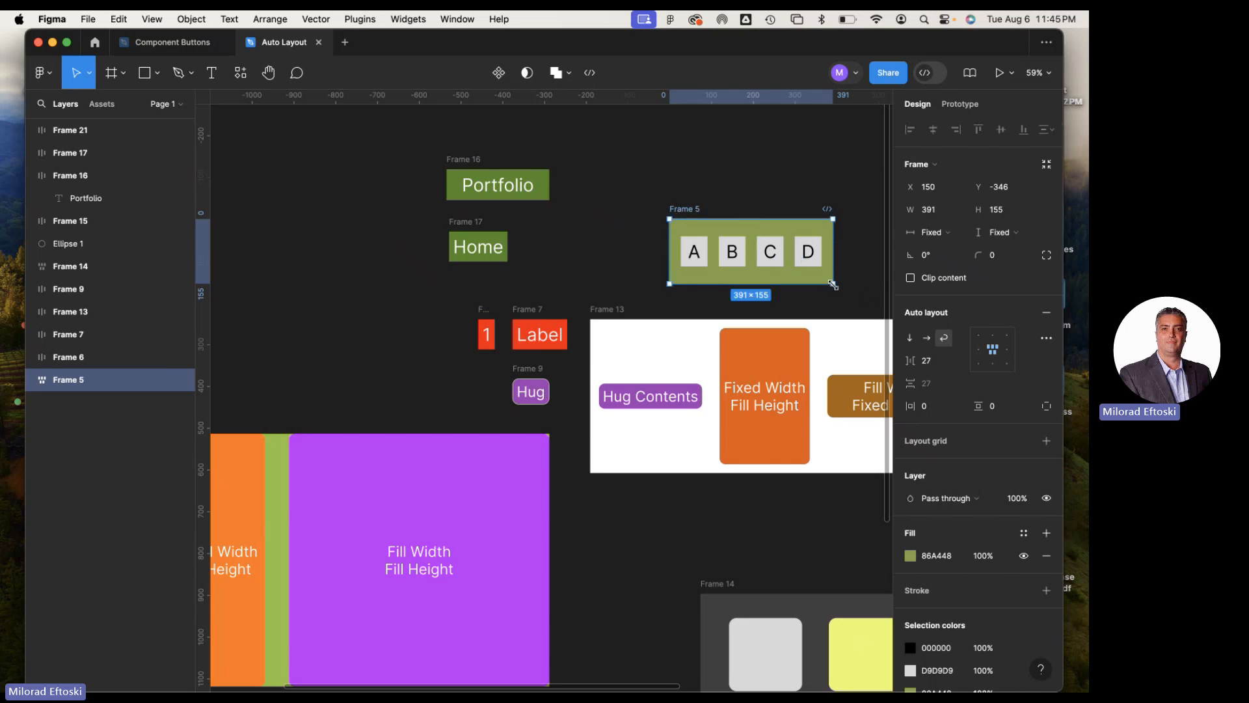
mouse_move(834, 284)
left_mouse_down()
mouse_move(855, 283)
mouse_move(843, 283)
left_mouse_up()
mouse_move(795, 249)
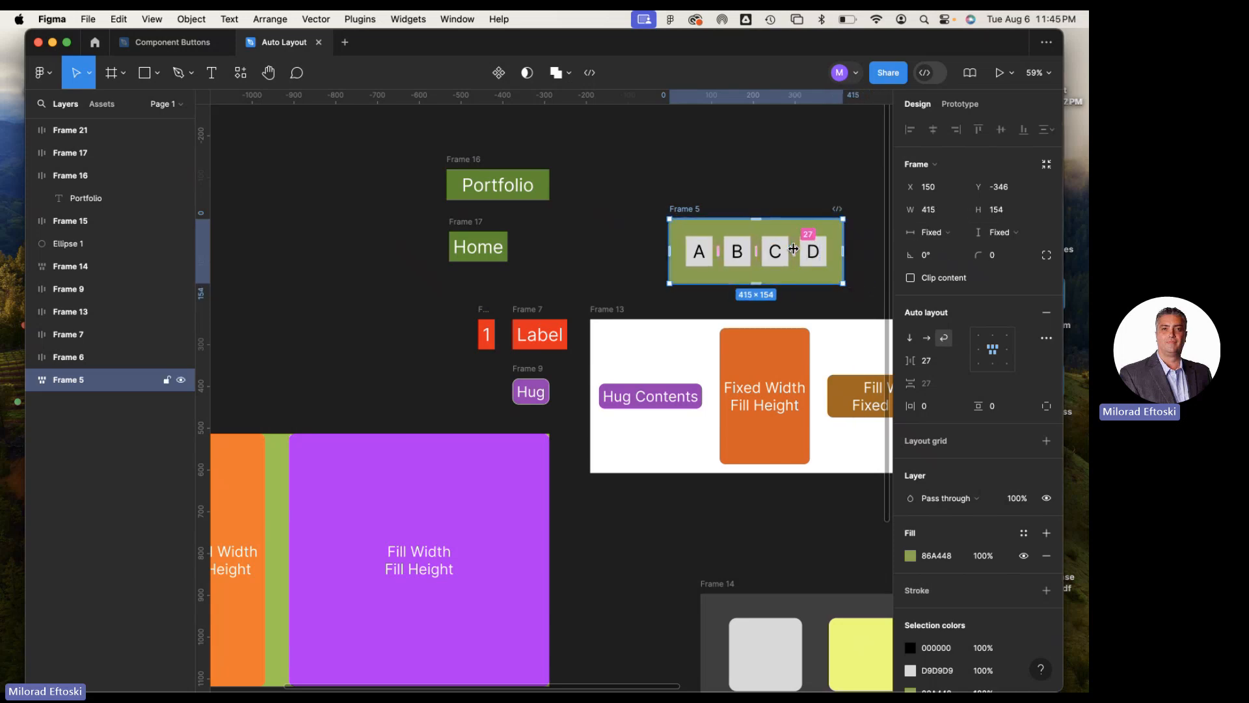
left_click_drag(795, 248, 796, 247)
mouse_move(755, 230)
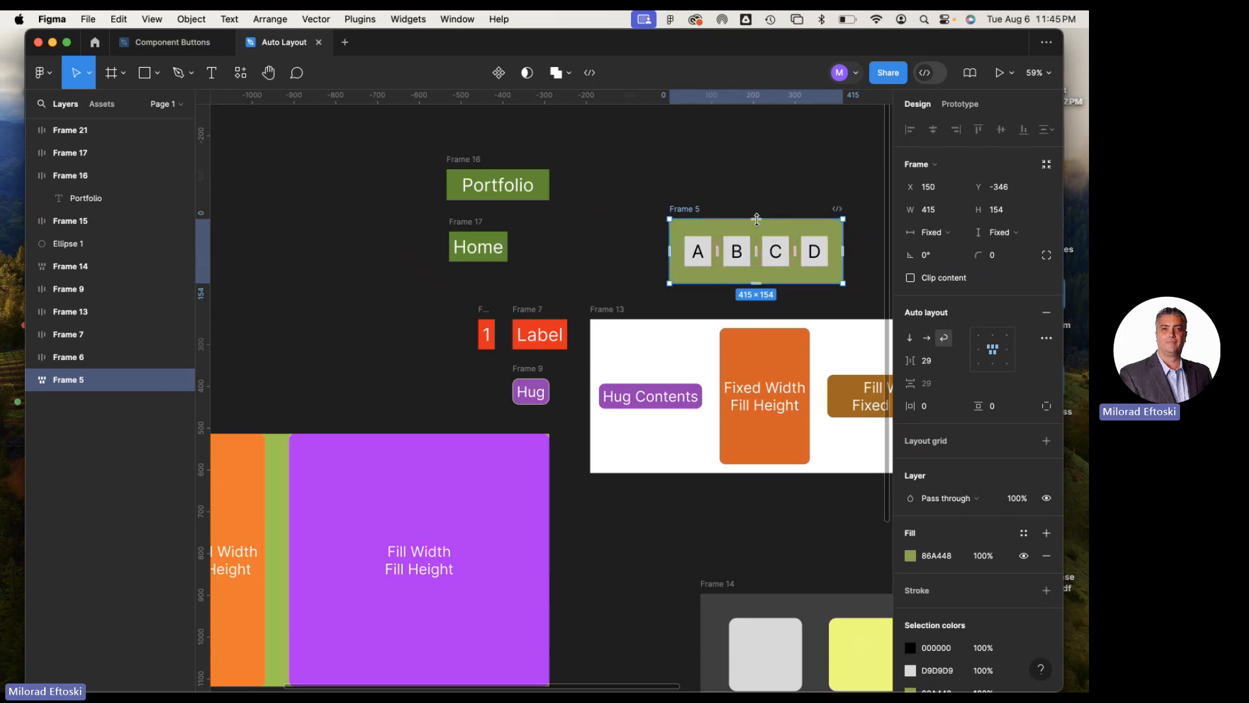
left_click_drag(756, 230, 756, 187)
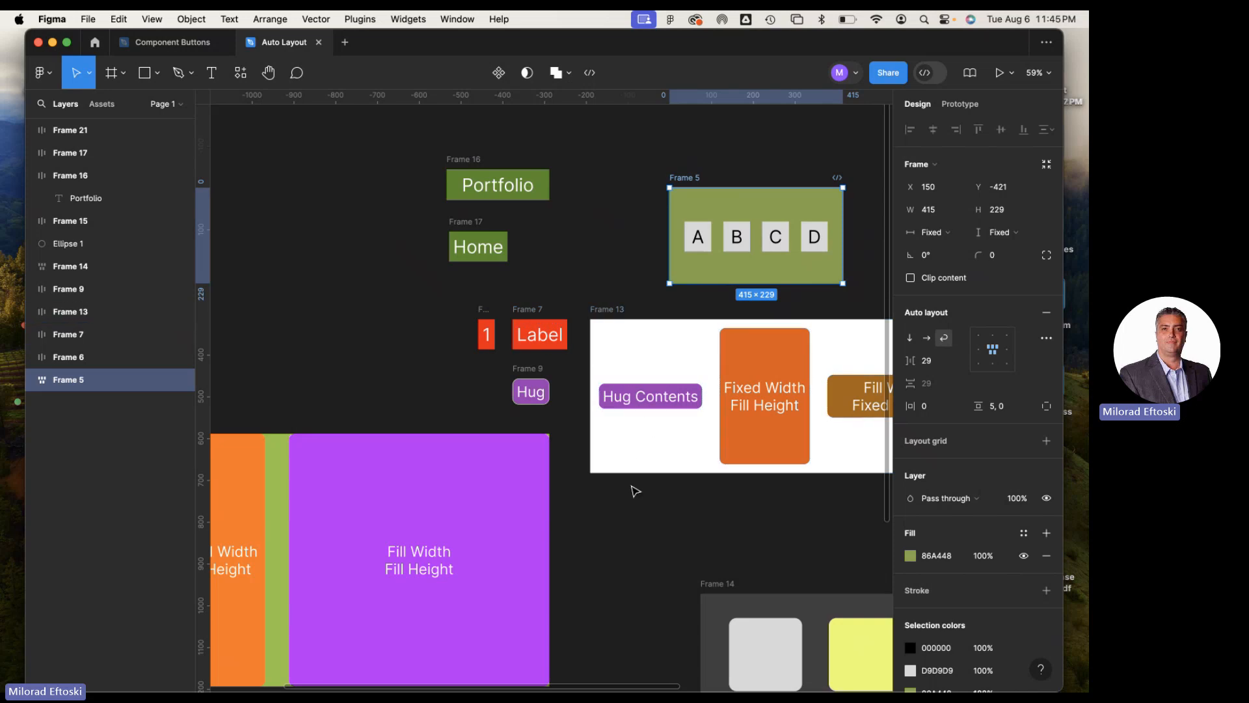
Look over the other auto layout examples on the canvas, including Frame 15, Frame 13, Frame 14 and Frame 21
left_click_drag(651, 495, 554, 480)
scroll(575, 280, "right", 8)
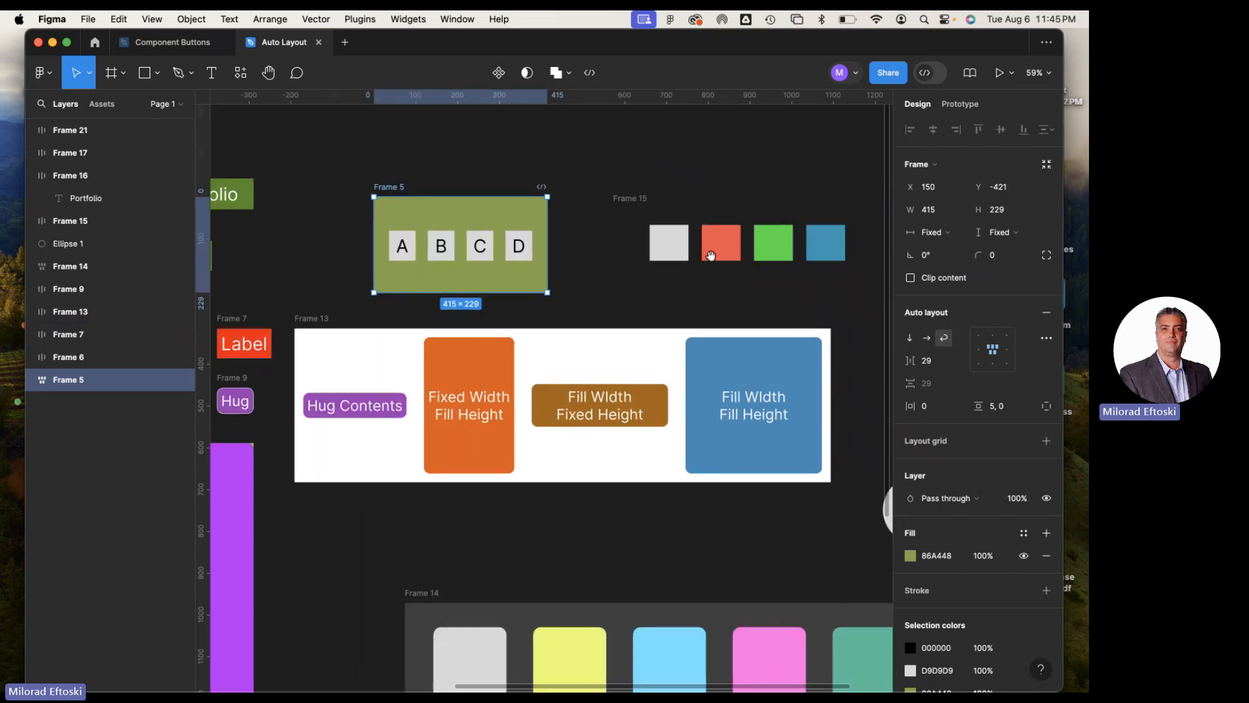
left_click(575, 203)
left_click(536, 243)
scroll(553, 299, "left", 2)
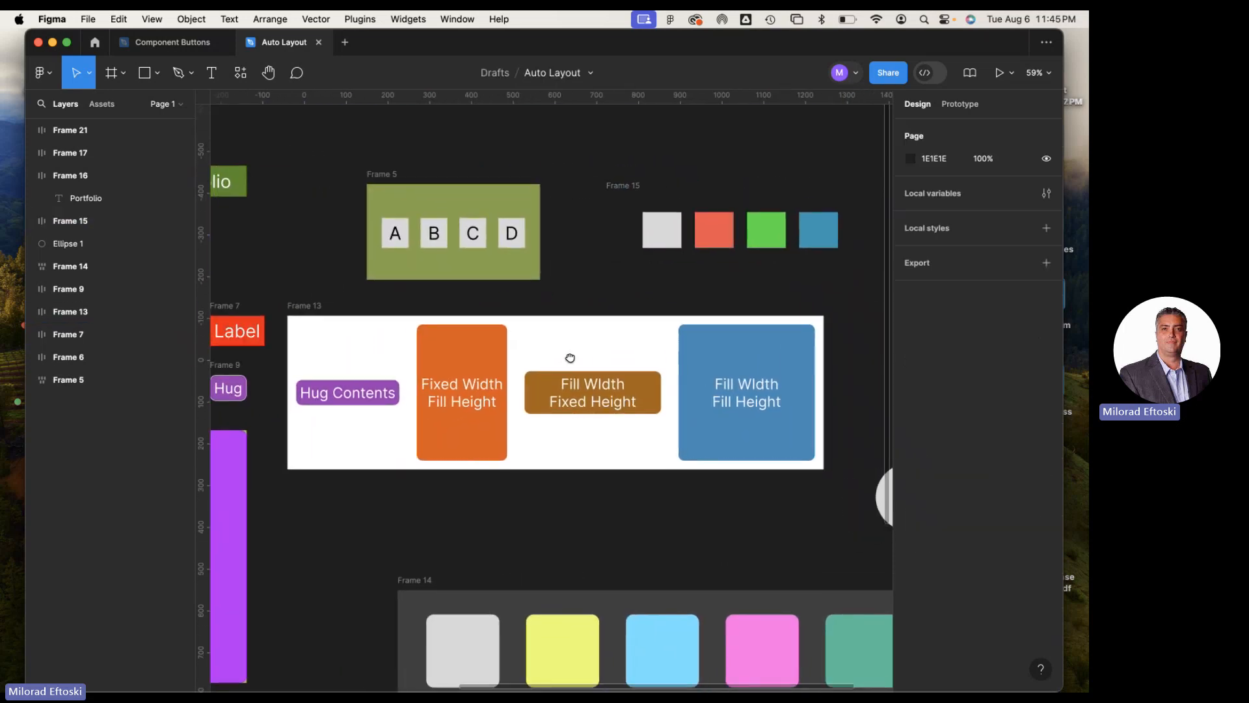
scroll(549, 364, "down", 3)
scroll(546, 376, "down", 5)
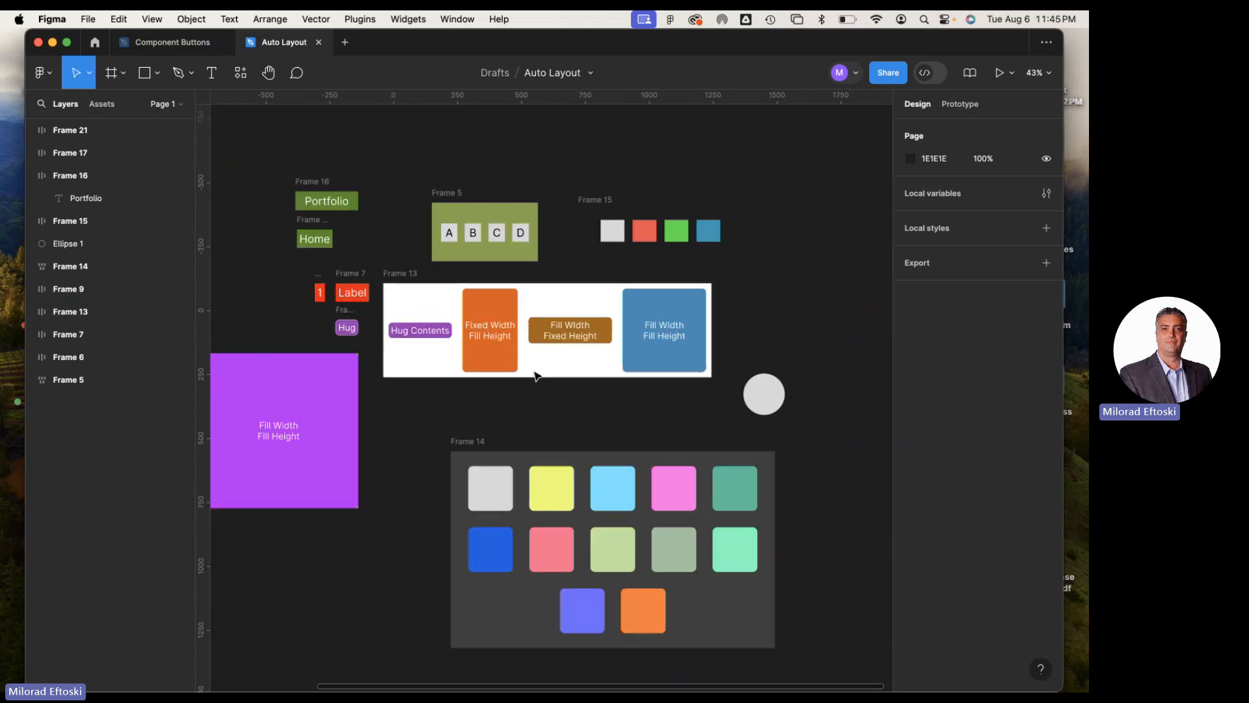
scroll(559, 374, "left", 3)
scroll(586, 382, "left", 2)
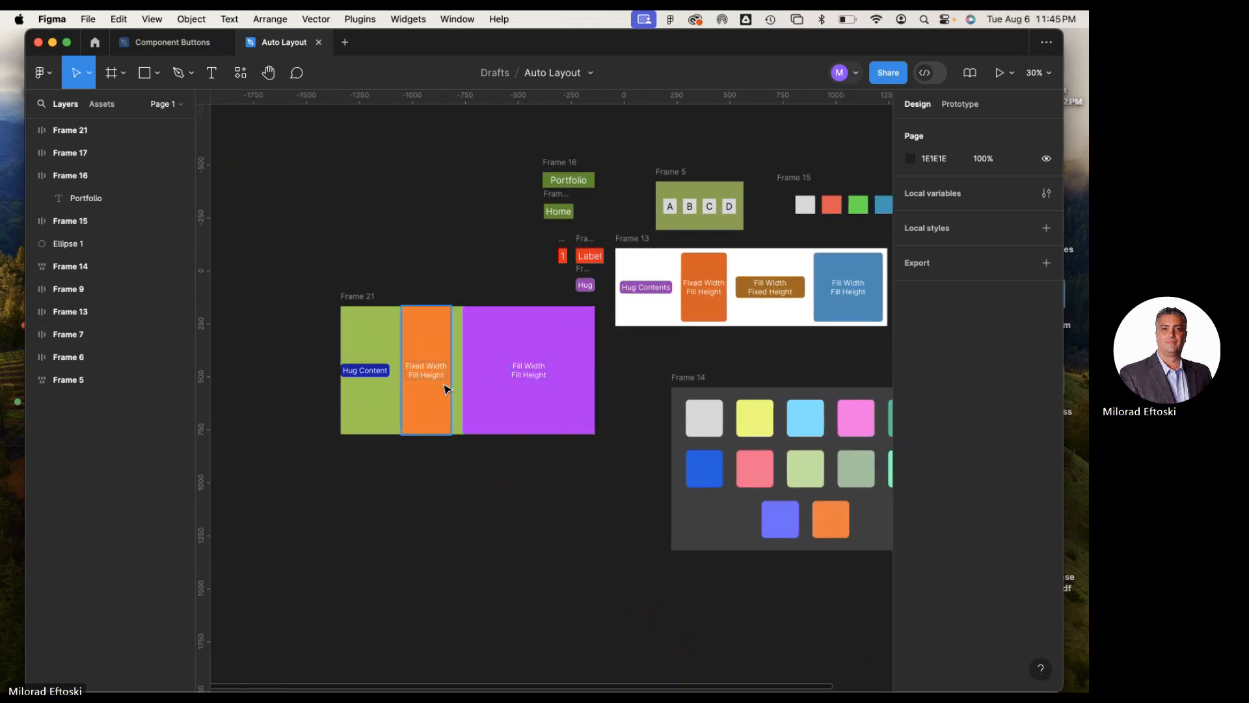
scroll(436, 384, "up", 2)
scroll(437, 383, "up", 3)
Compare the sizing and auto layout settings of Frame 21 with those of its blue Hug Content child frame
left_click(321, 266)
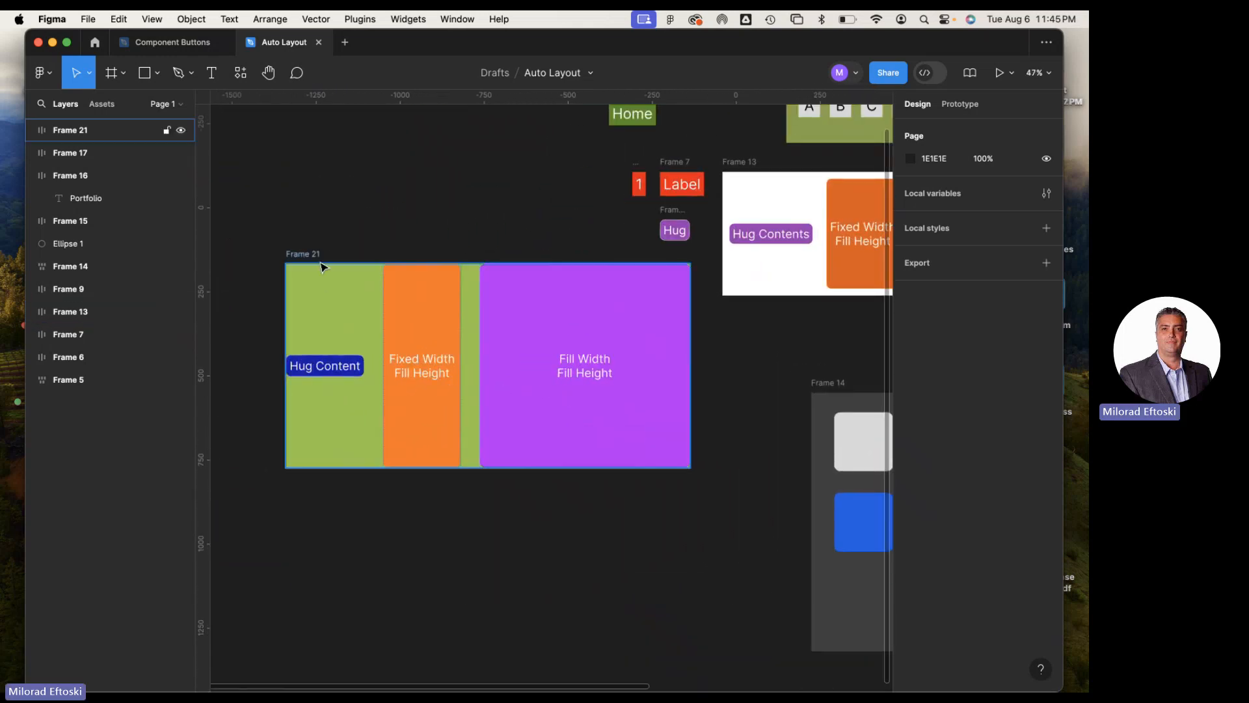
left_click(306, 256)
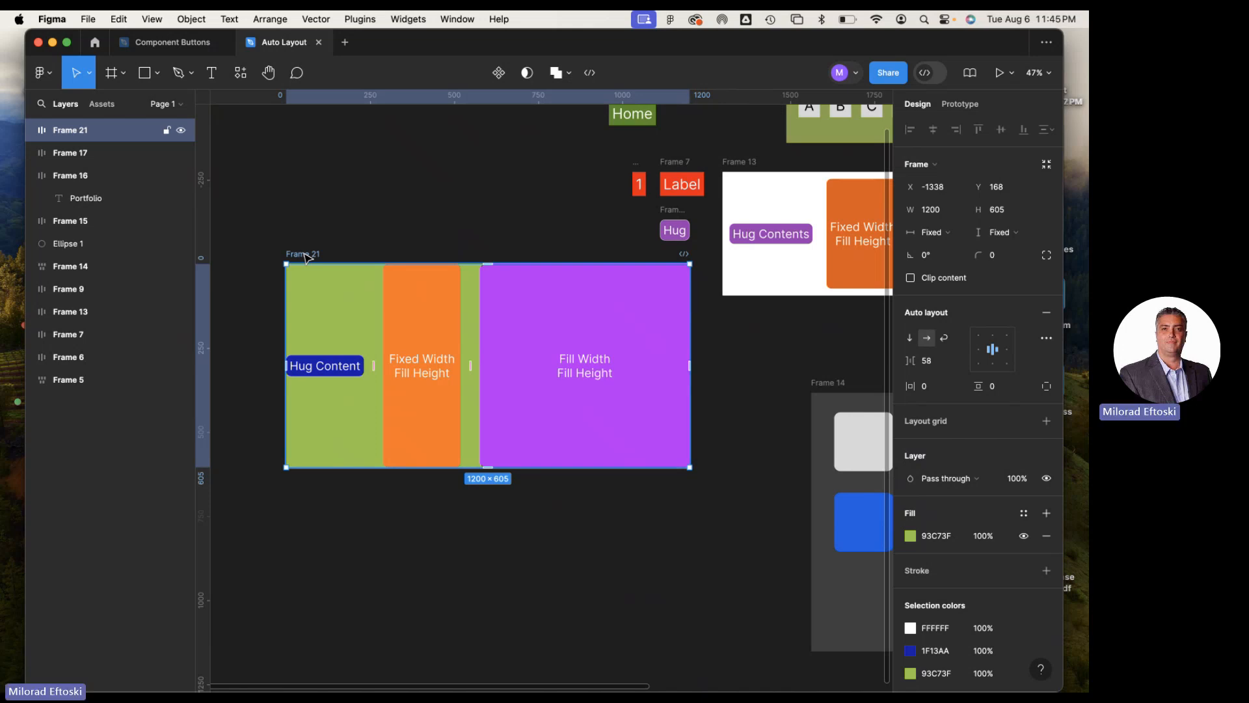
left_click(351, 371)
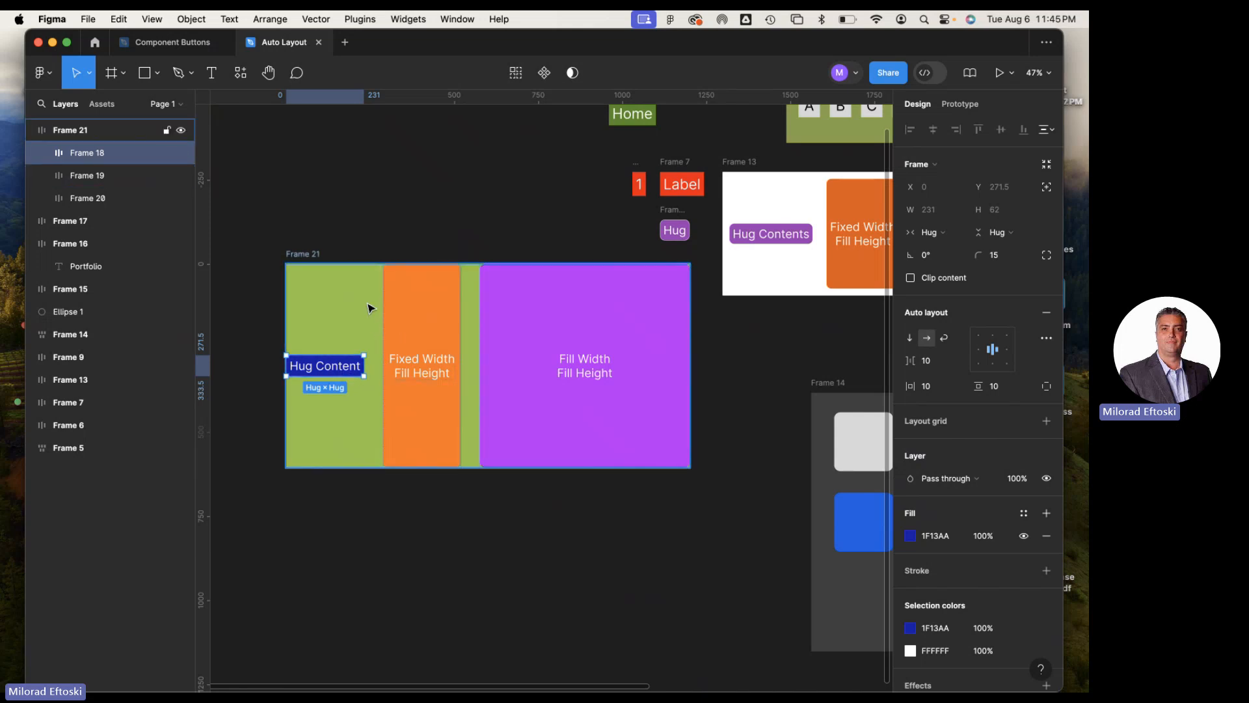
left_click(304, 257)
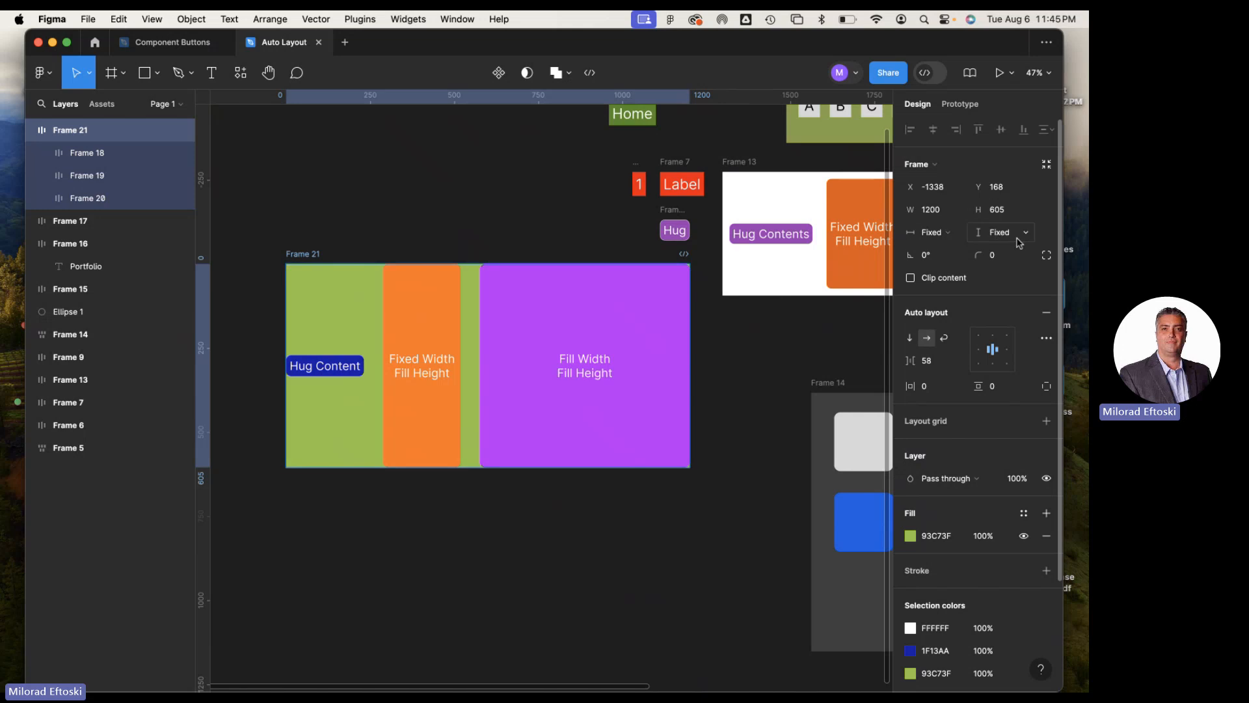
left_click(331, 367)
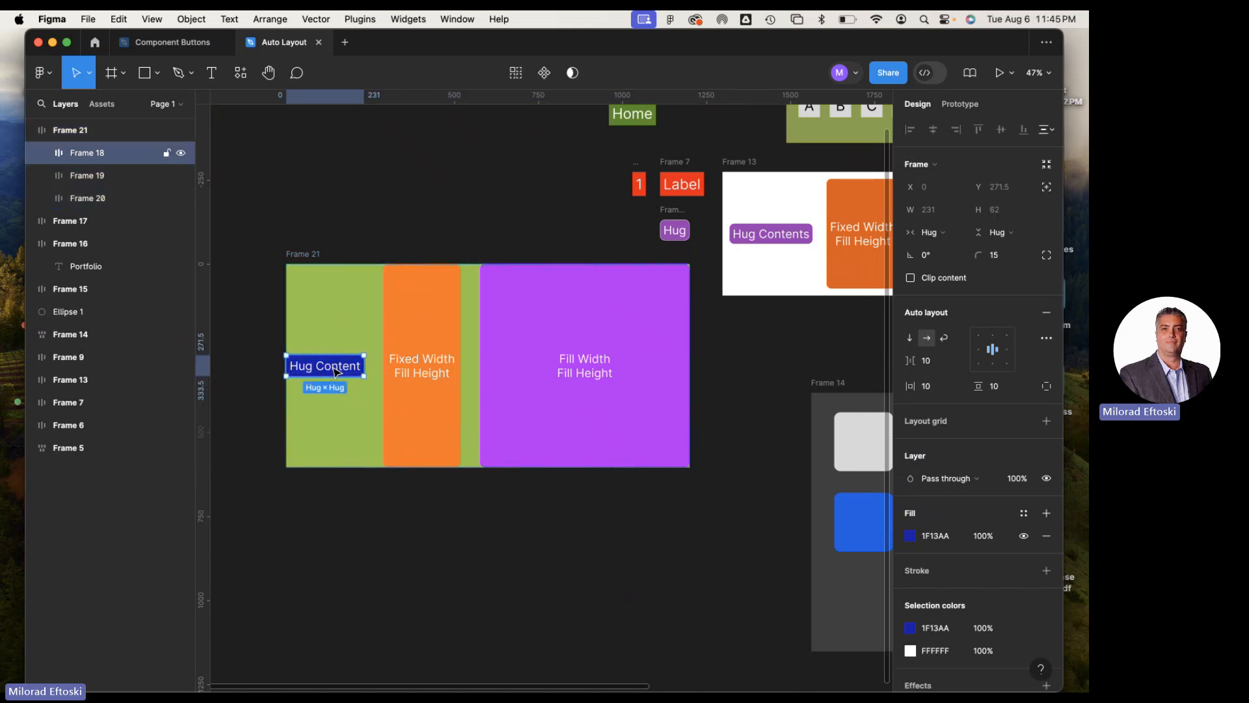
left_click(929, 338)
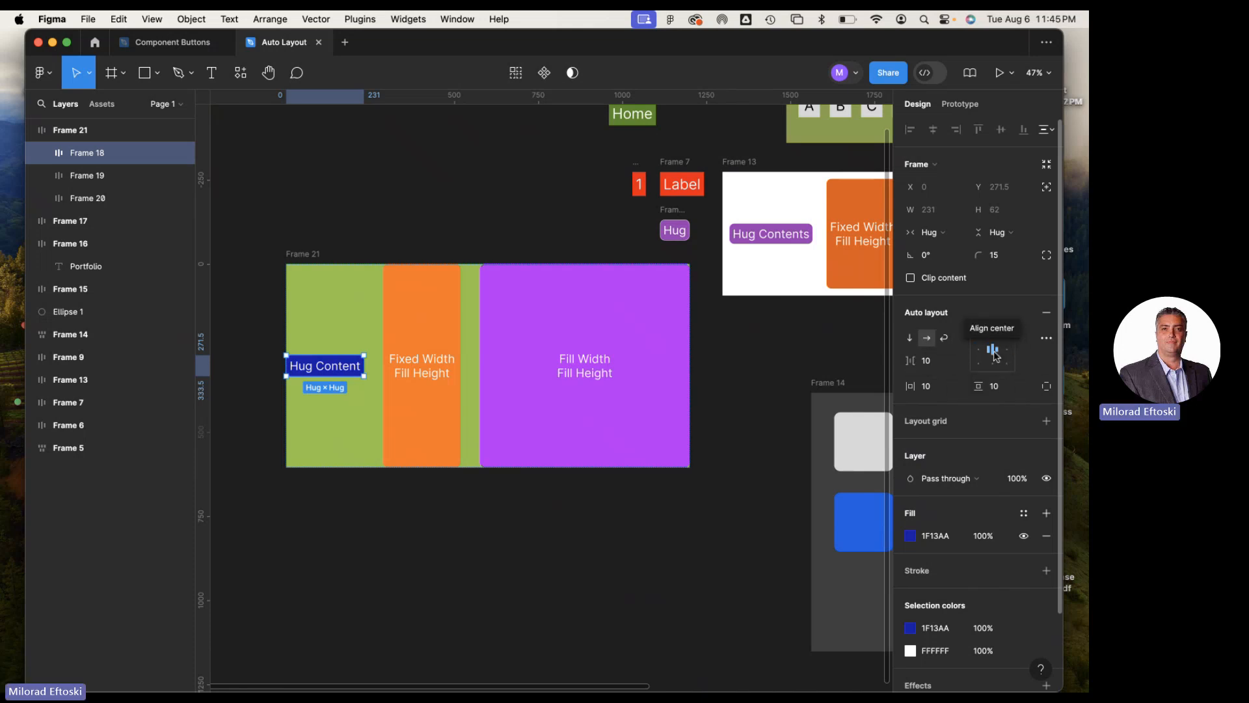
Inspect the width and height resizing options of the orange Fixed Width Fill Height frame inside Frame 21
left_click(412, 371)
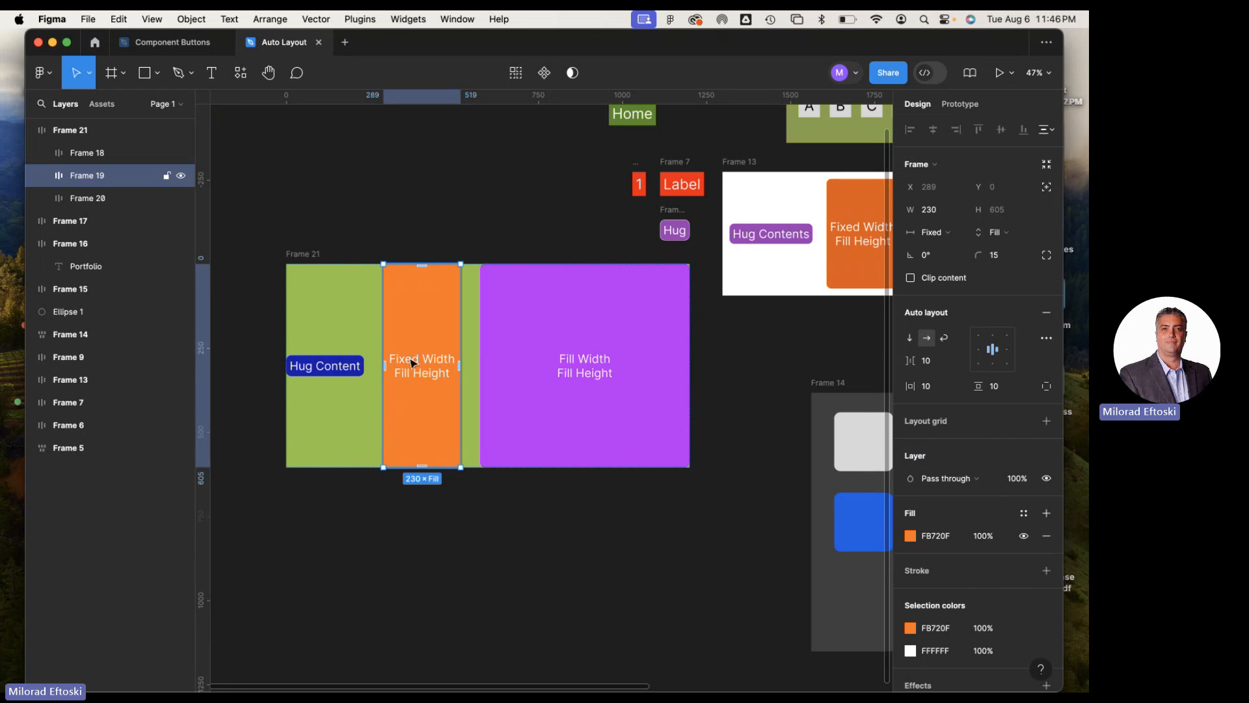
left_click(932, 233)
left_click(928, 234)
left_click(1009, 238)
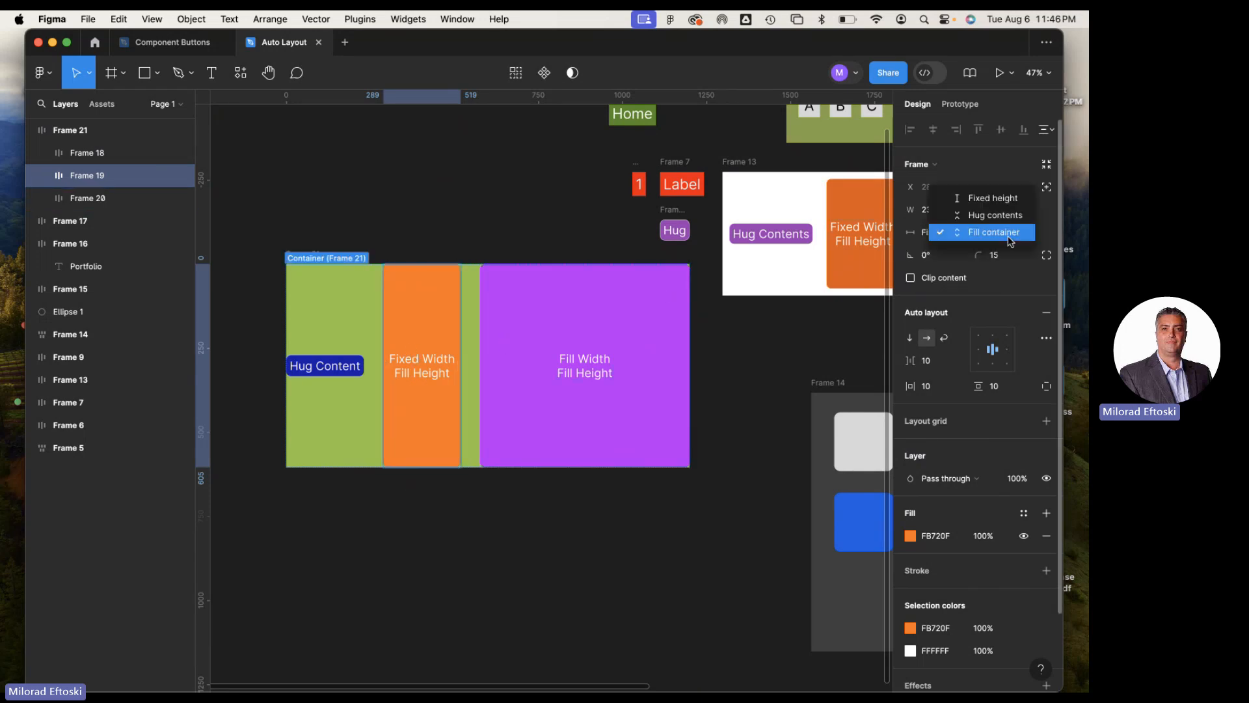
left_click(1010, 238)
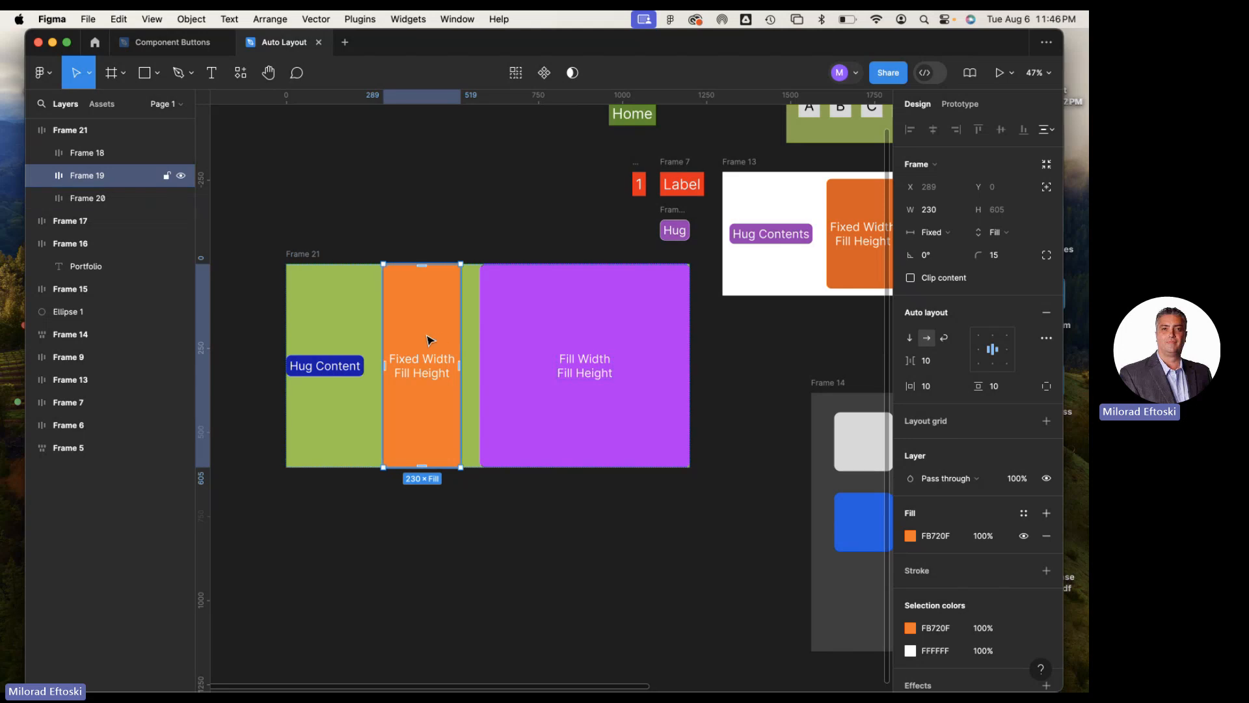
Try Hug contents for the orange frame's height, and set the height back to Fill container
left_click(1010, 237)
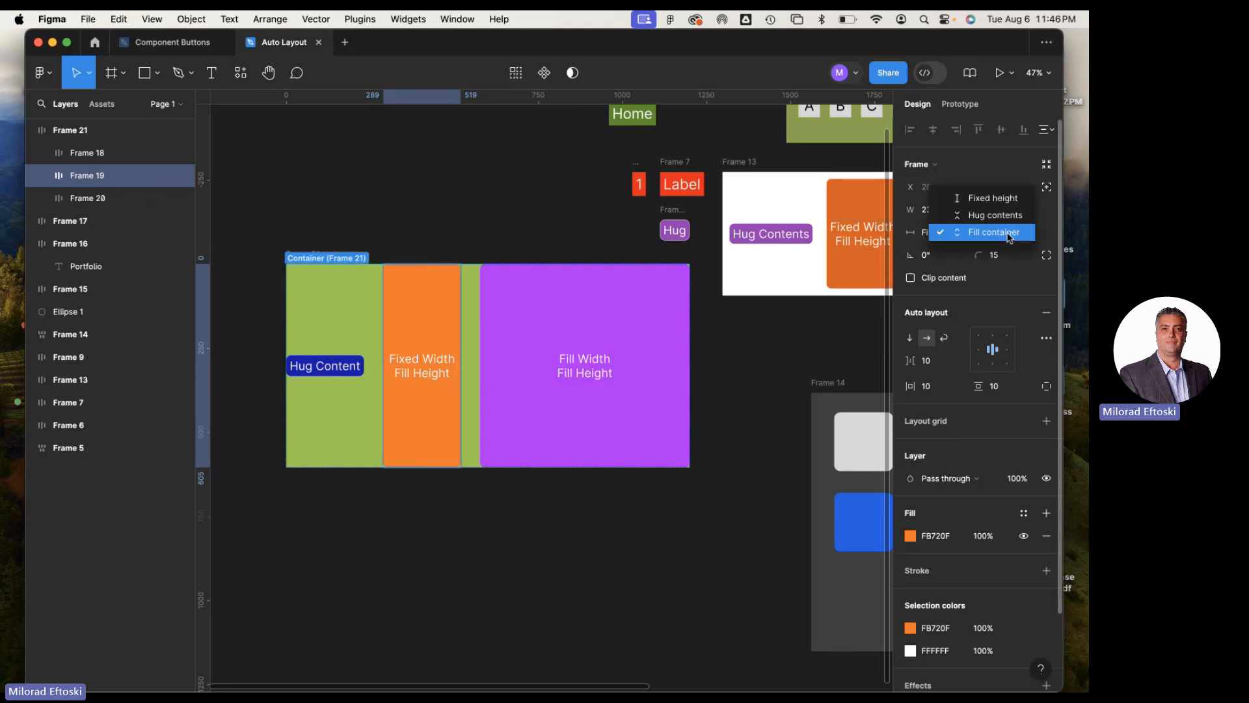
left_click(1002, 215)
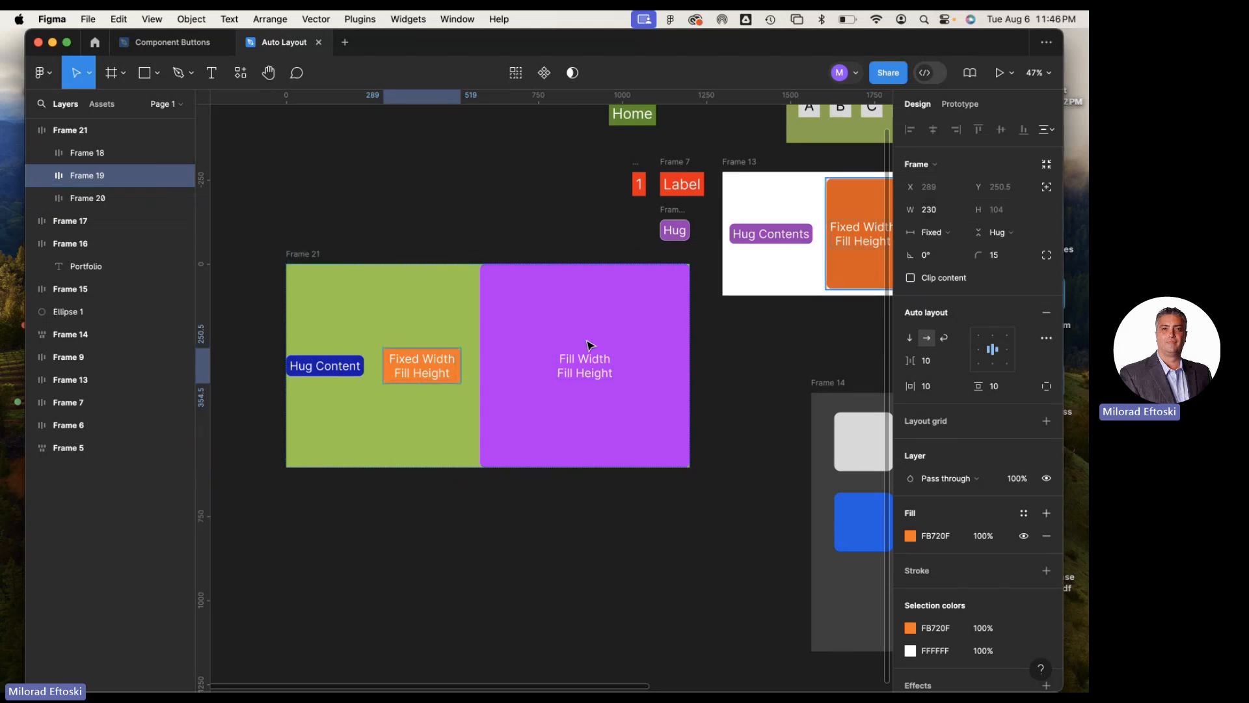
left_click(1015, 238)
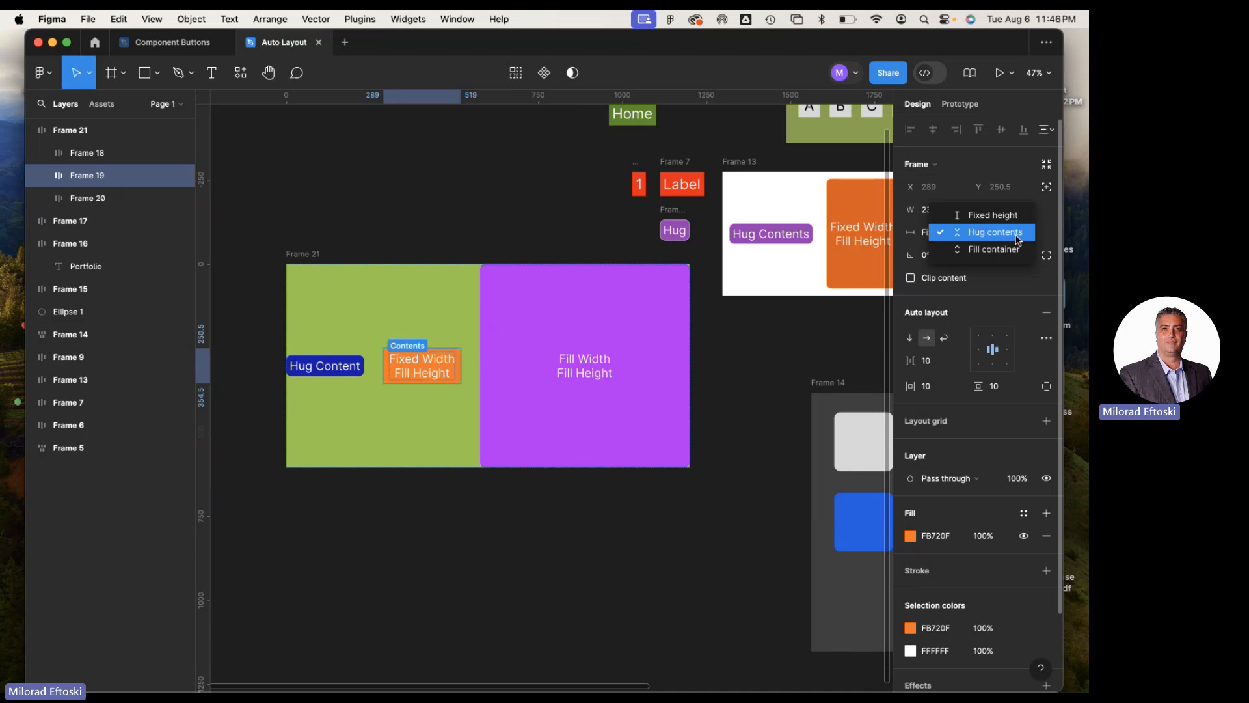
left_click(1015, 250)
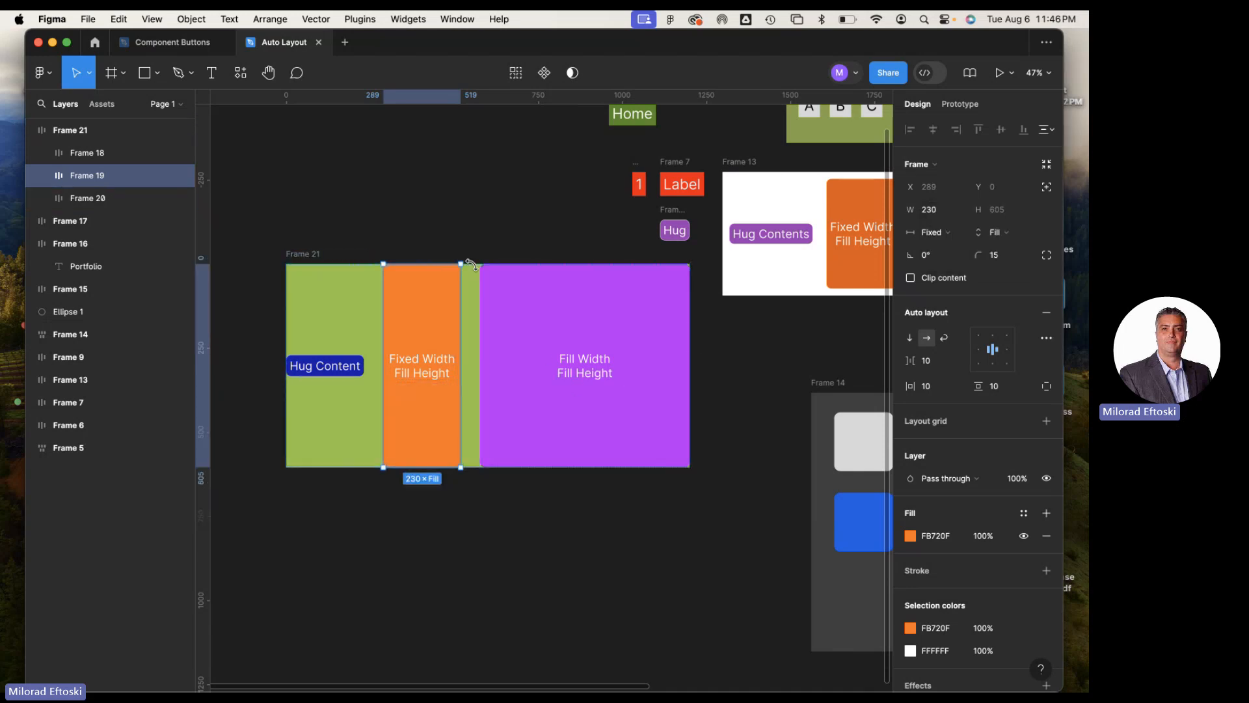
Shrink Frame 21 to about 1095 × 551 and check the sizing of its purple and orange child frames
left_click(307, 257)
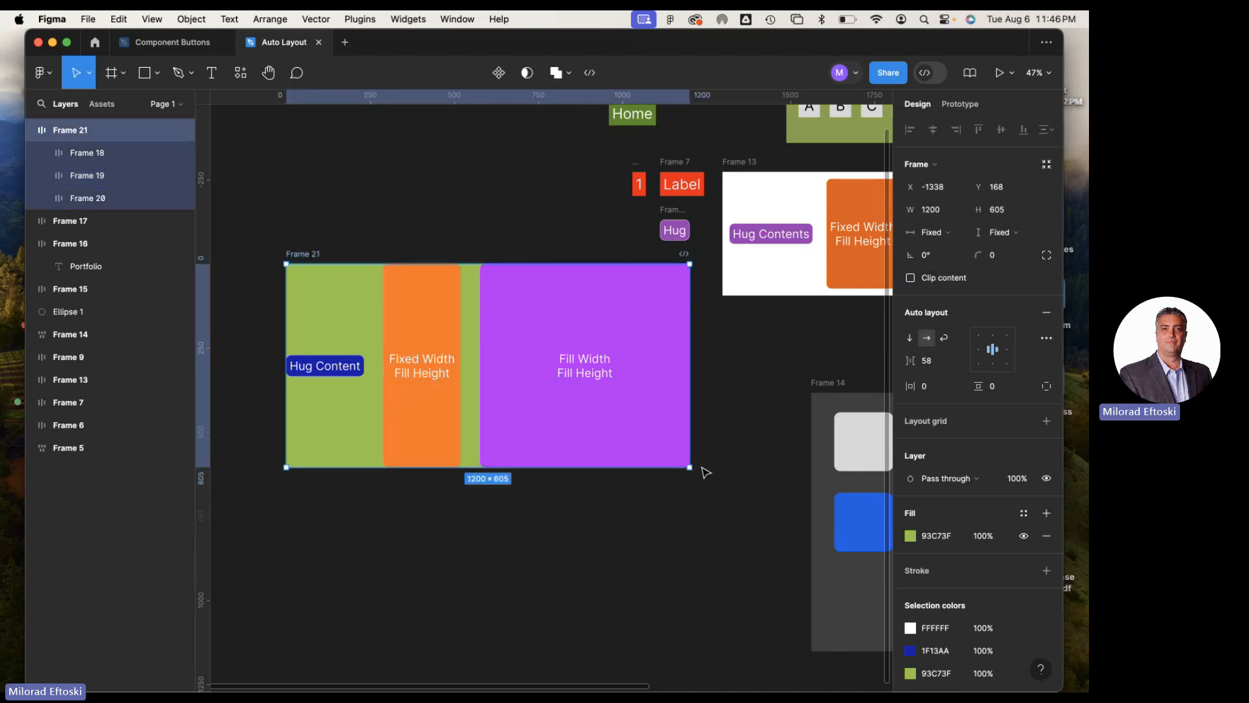
left_click_drag(691, 467, 655, 405)
left_click(562, 322)
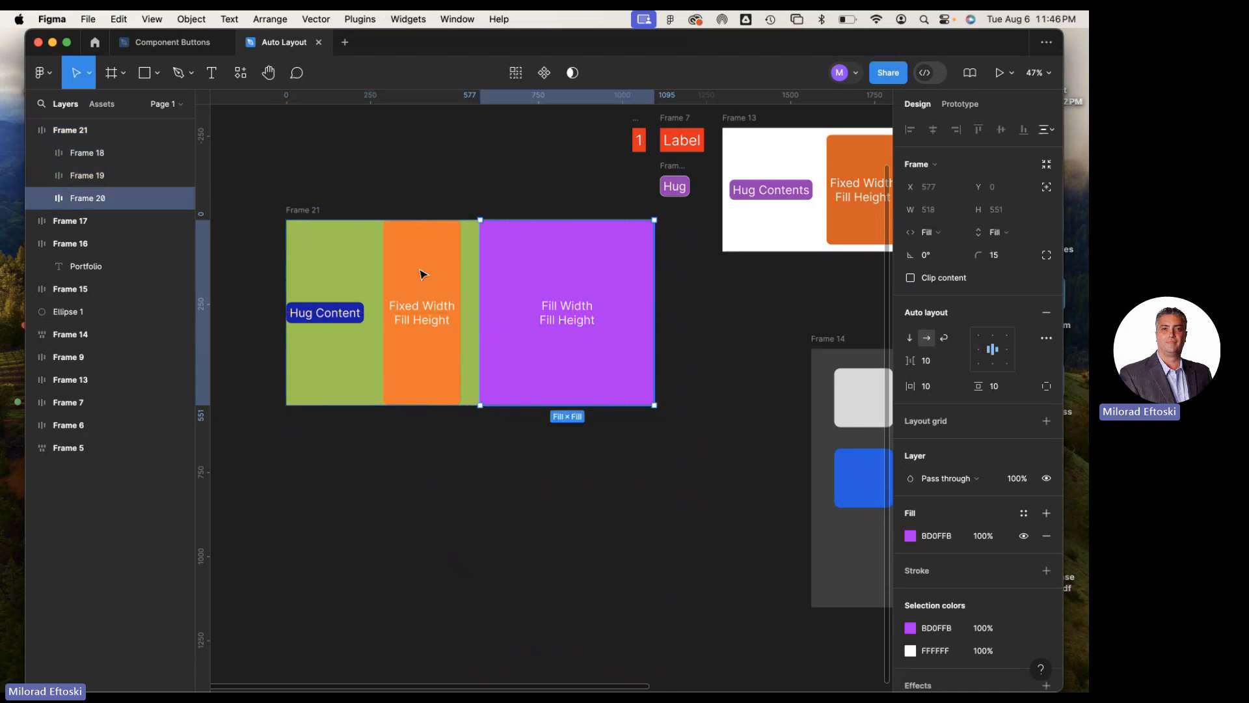
left_click(426, 313)
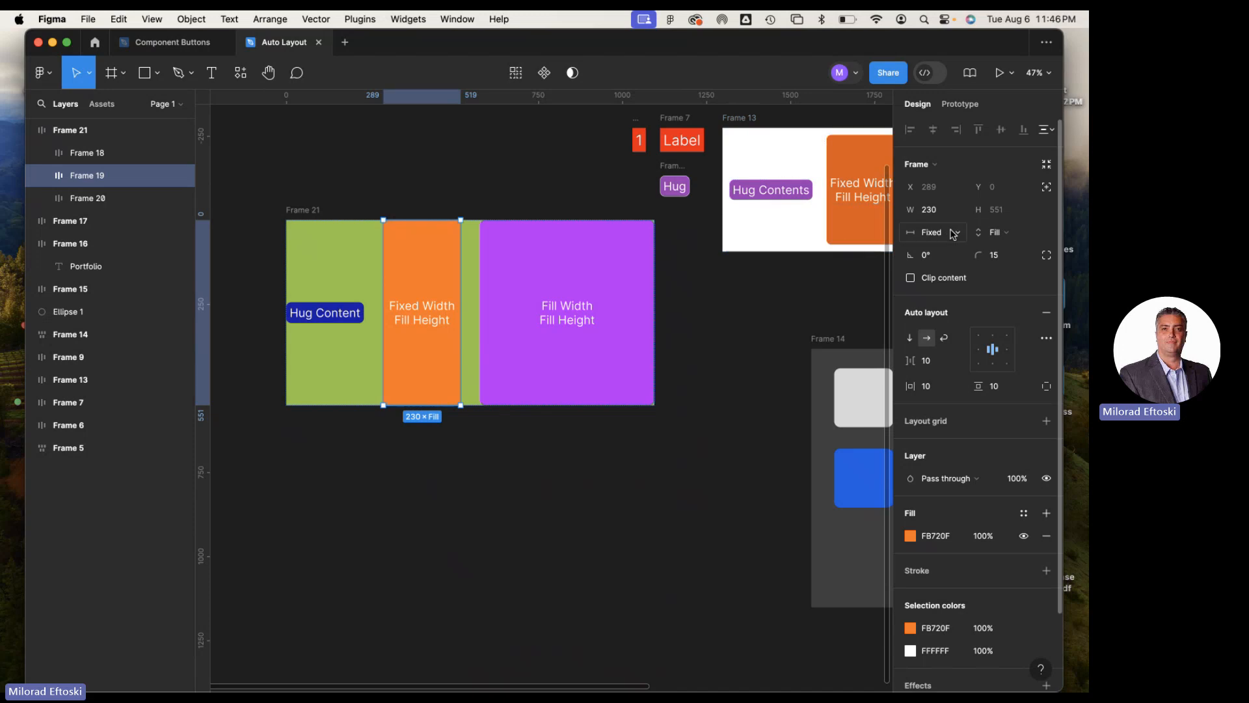
Widen the purple Fill Width Fill Height frame past the right edge of Frame 21
left_click(654, 319)
left_click_drag(655, 320, 681, 327)
left_click(438, 201)
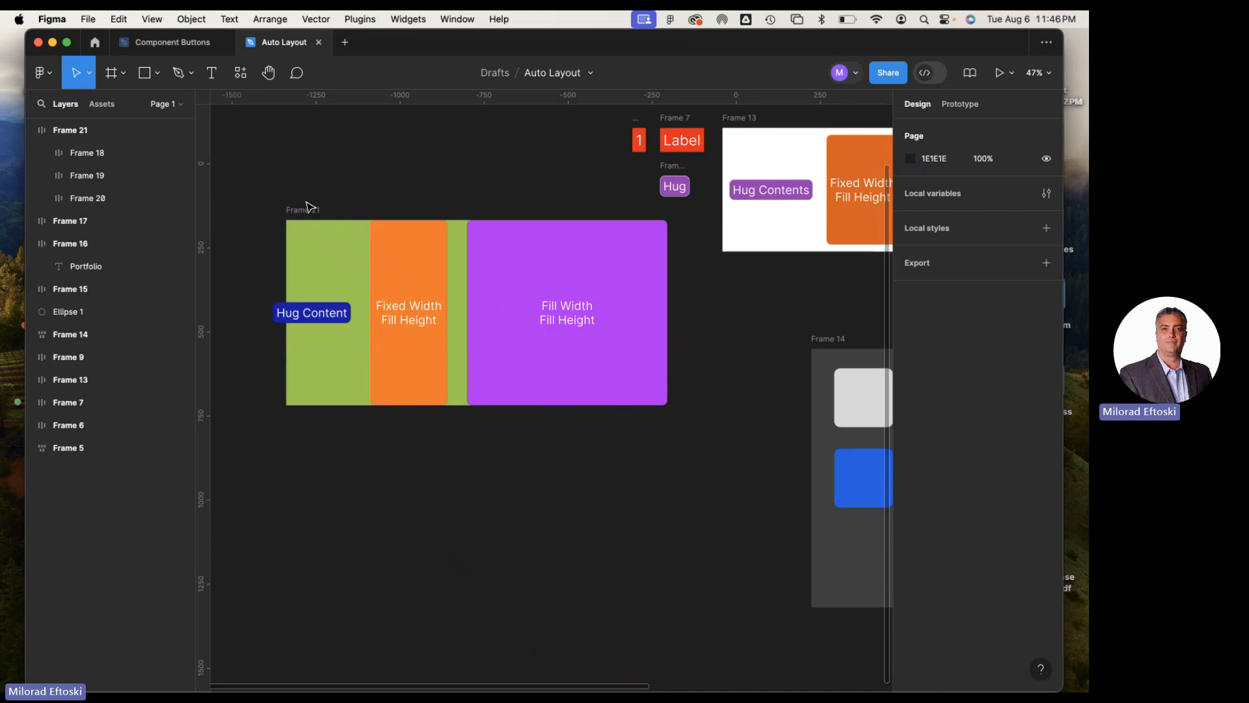
Enlarge Frame 21 to about 1330 × 832 and reselect it
left_click(455, 265)
left_click_drag(655, 405, 734, 499)
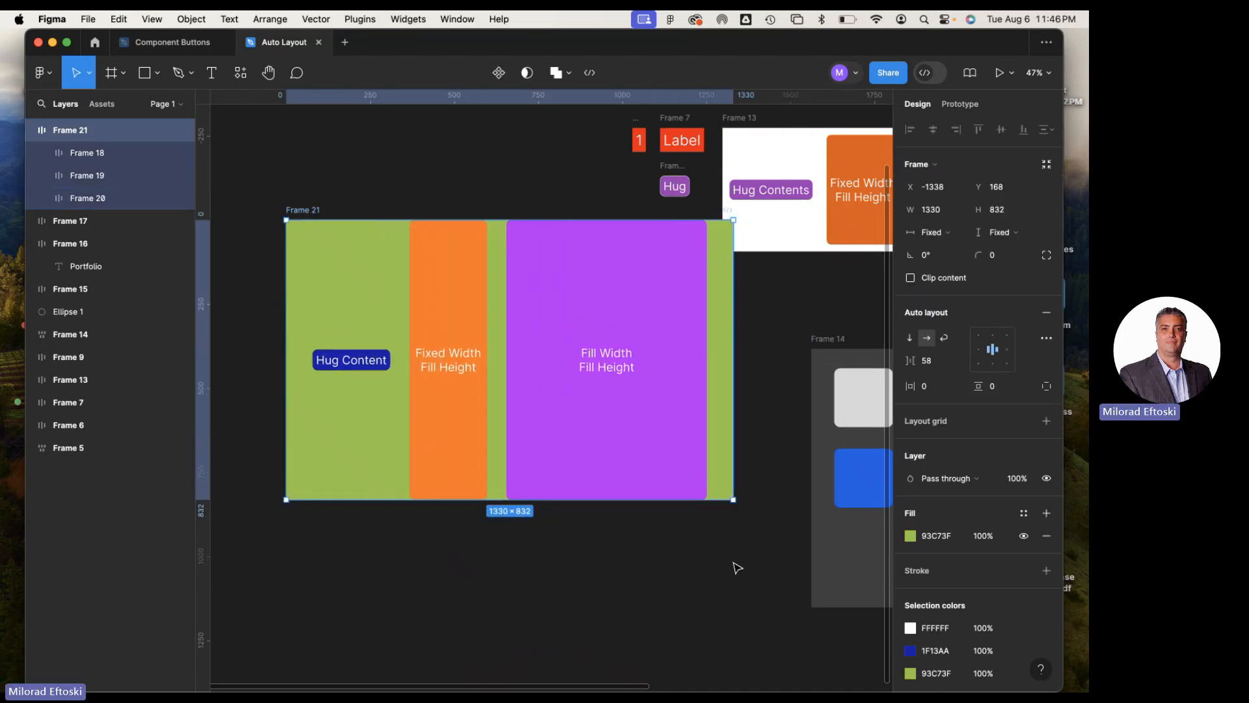
left_click(739, 566)
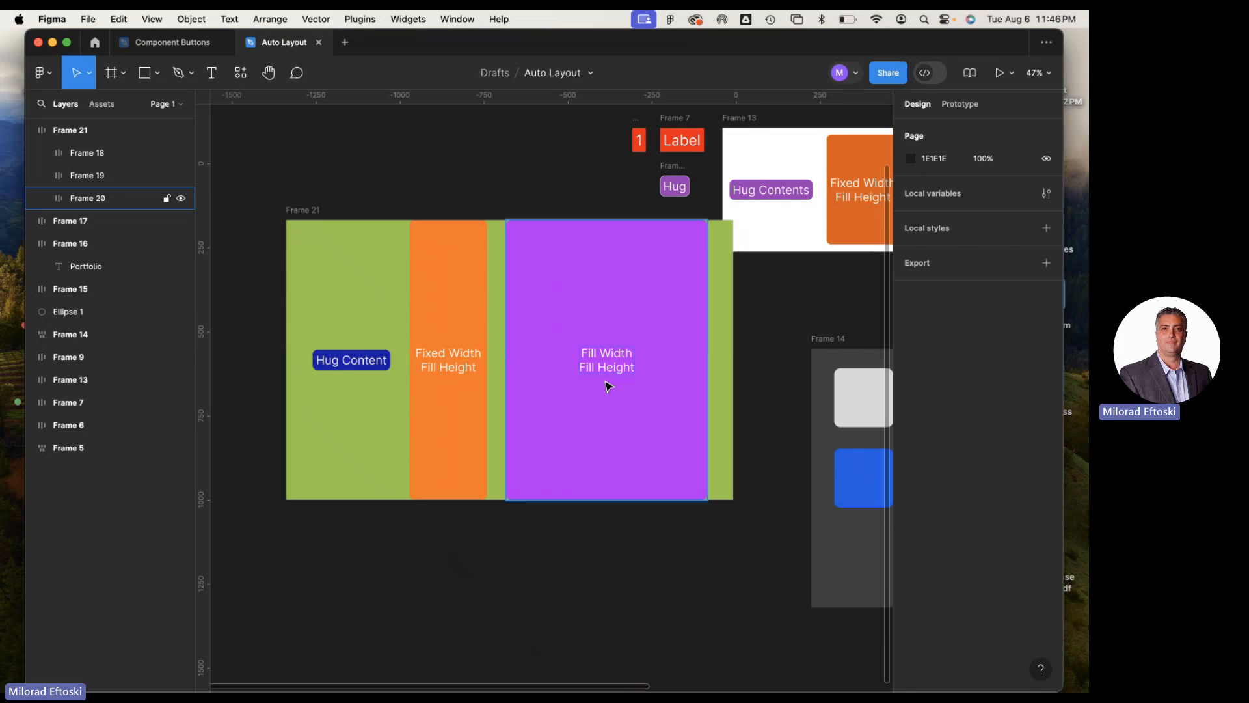
left_click(303, 219)
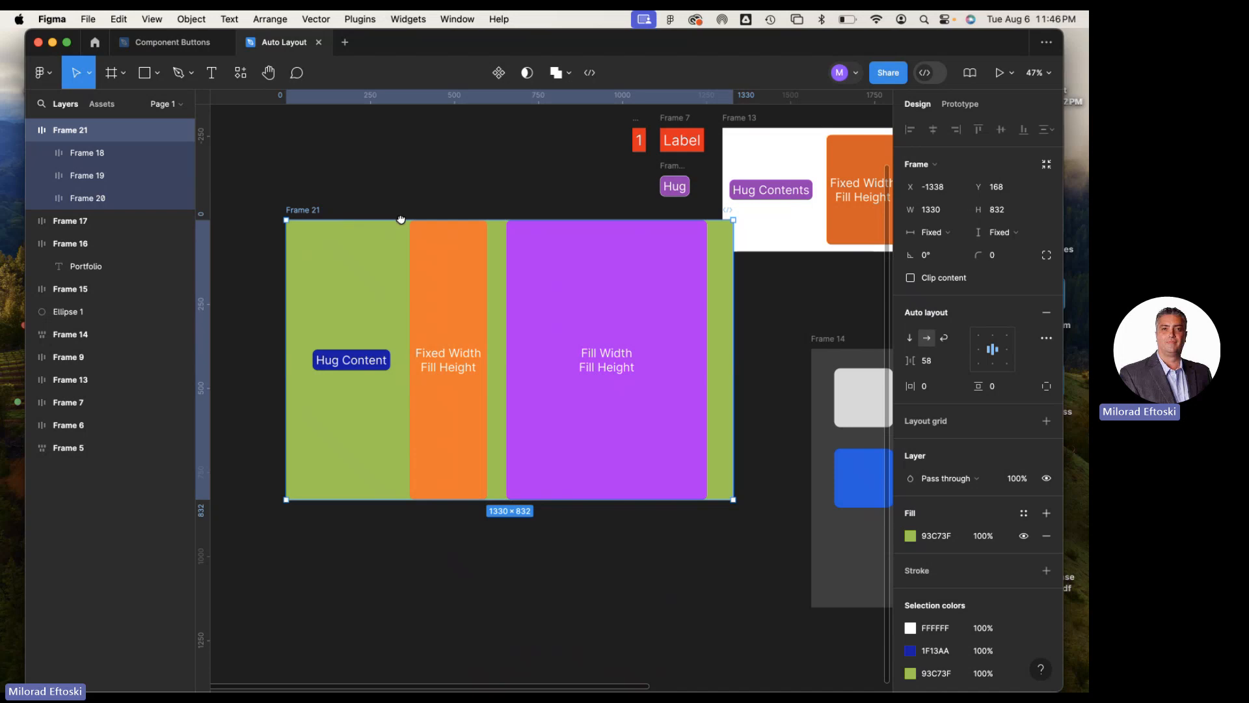
Widen the wrapping Frame 14 so that eight colored squares fit in its first row
scroll(651, 228, "up", 2)
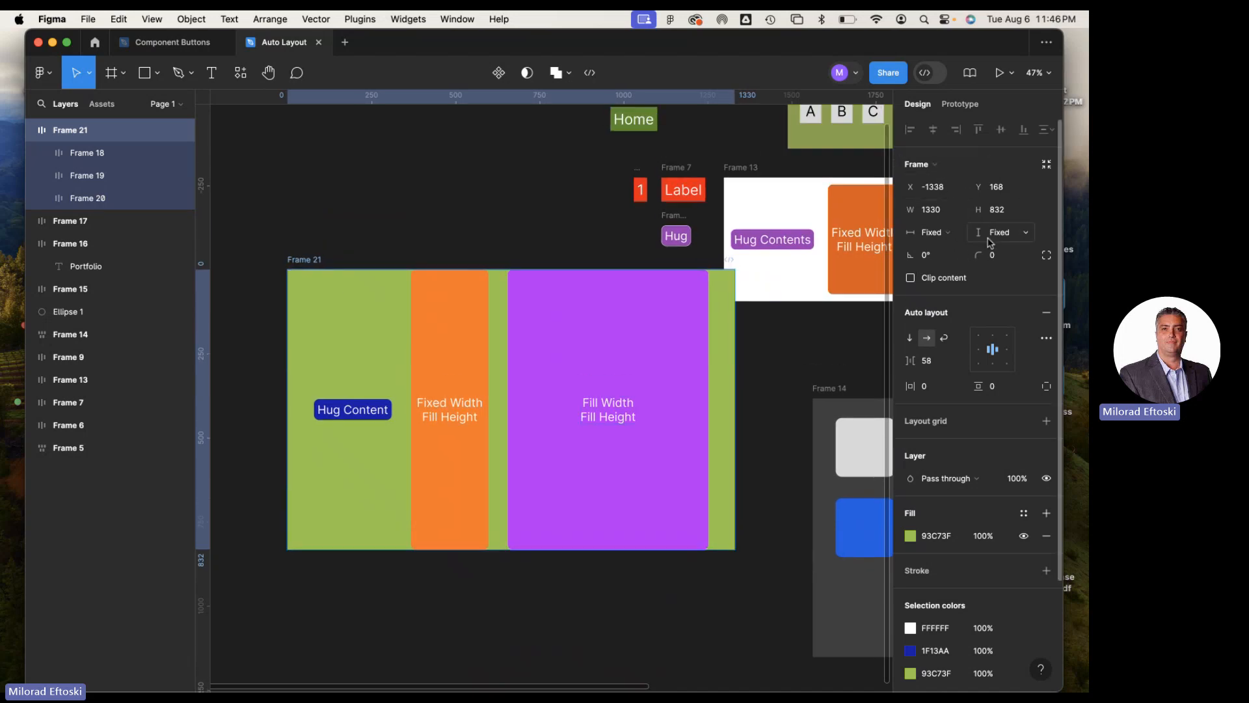
scroll(619, 376, "right", 5)
scroll(619, 376, "down", 2)
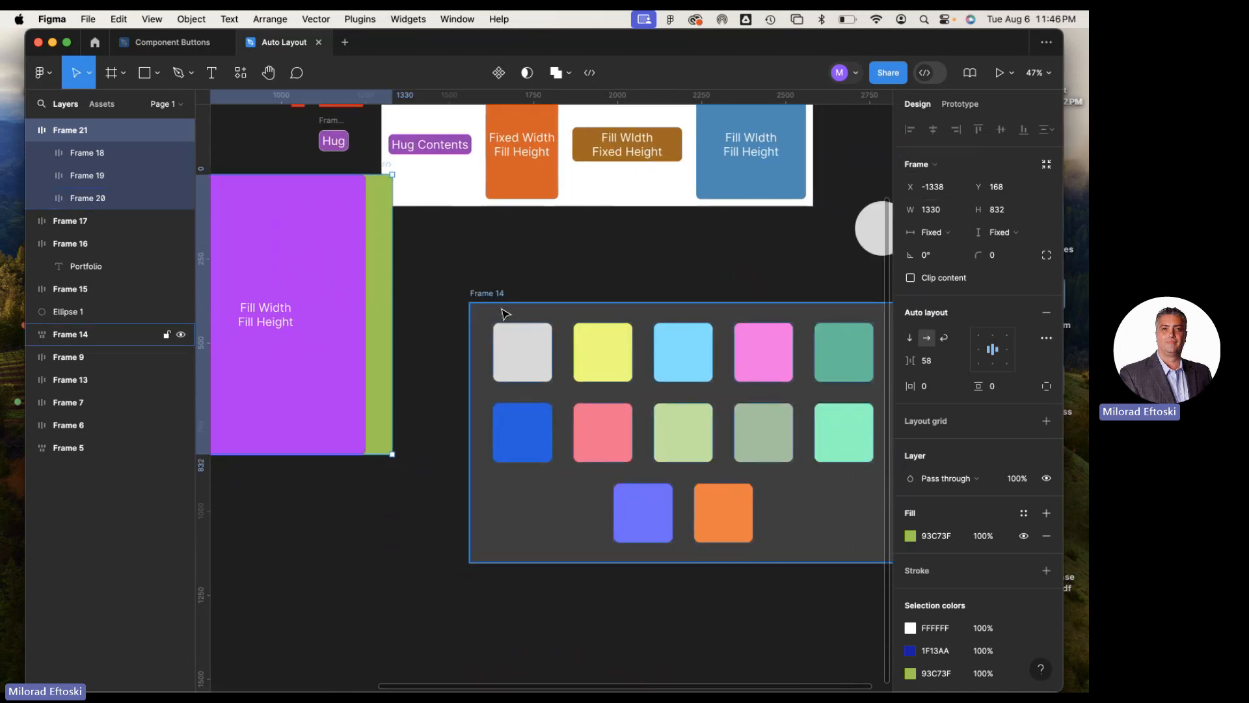
left_click(492, 298)
left_click_drag(580, 286, 415, 269)
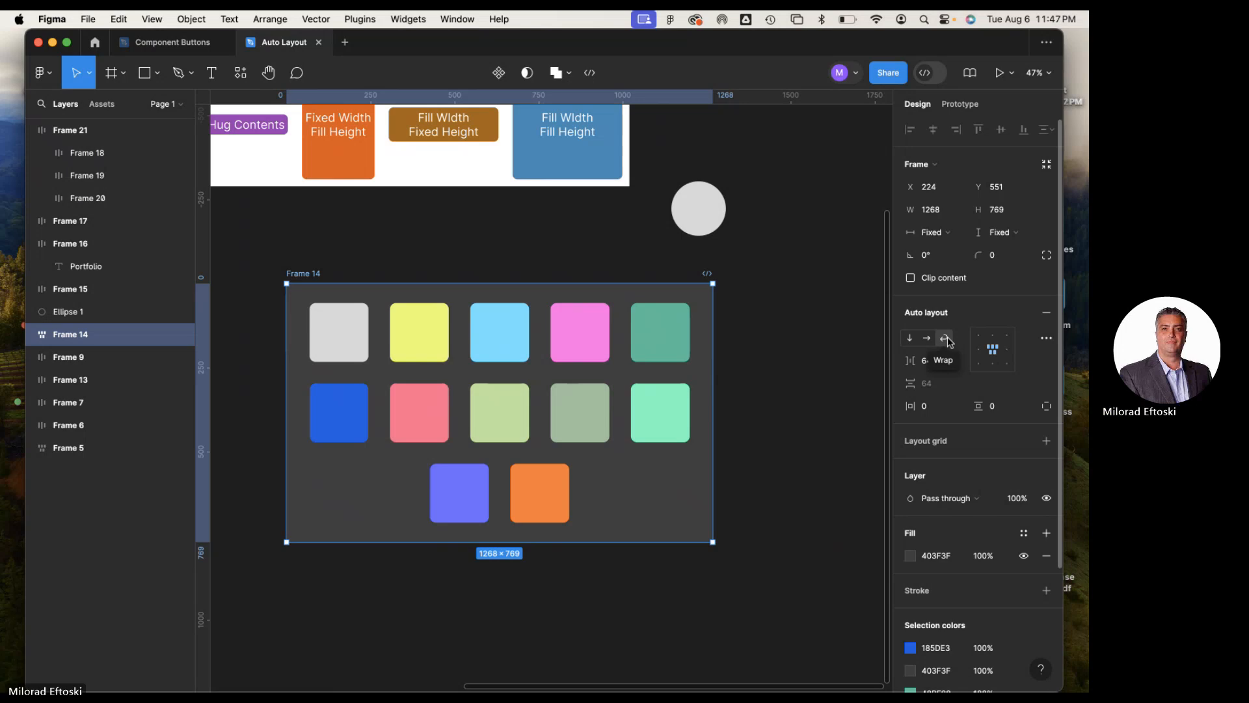
left_click_drag(714, 542, 795, 577)
left_click(795, 601)
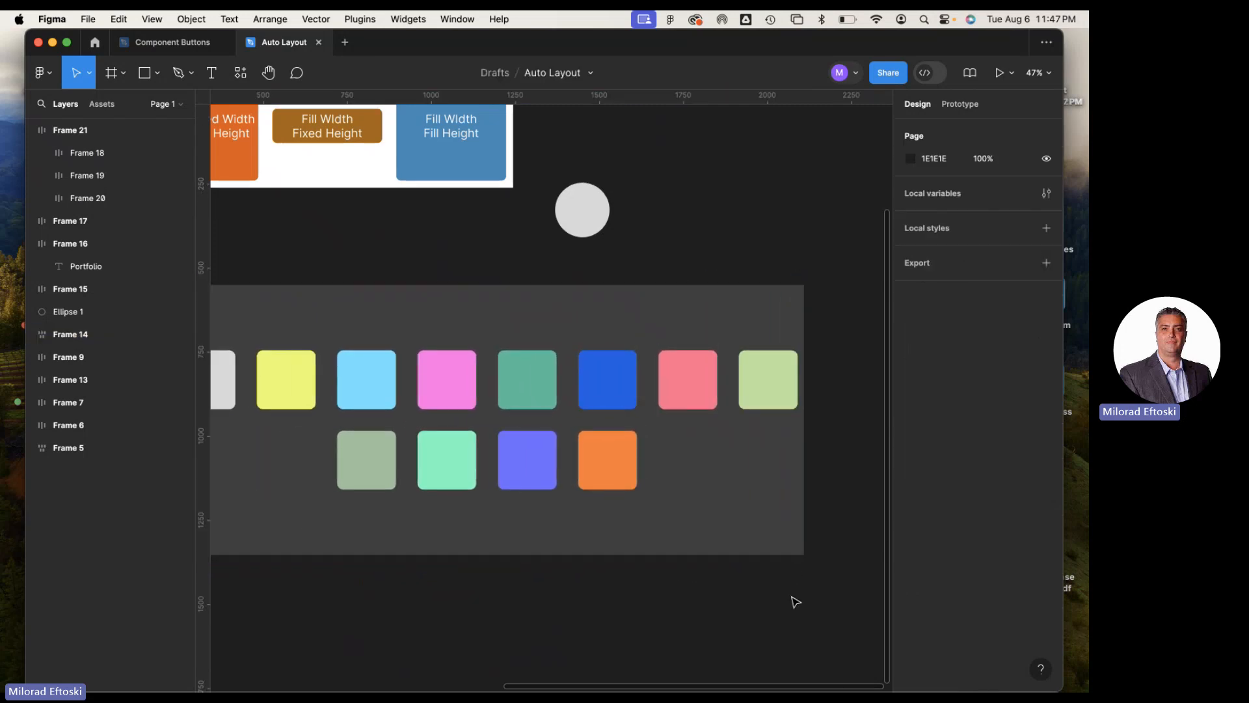
Move Frame 21 down and slightly left so that it no longer overlaps Frame 13
key("super+minus")
key("super+minus")
key("super+minus")
key("super+plus")
key("super+plus")
key("space")
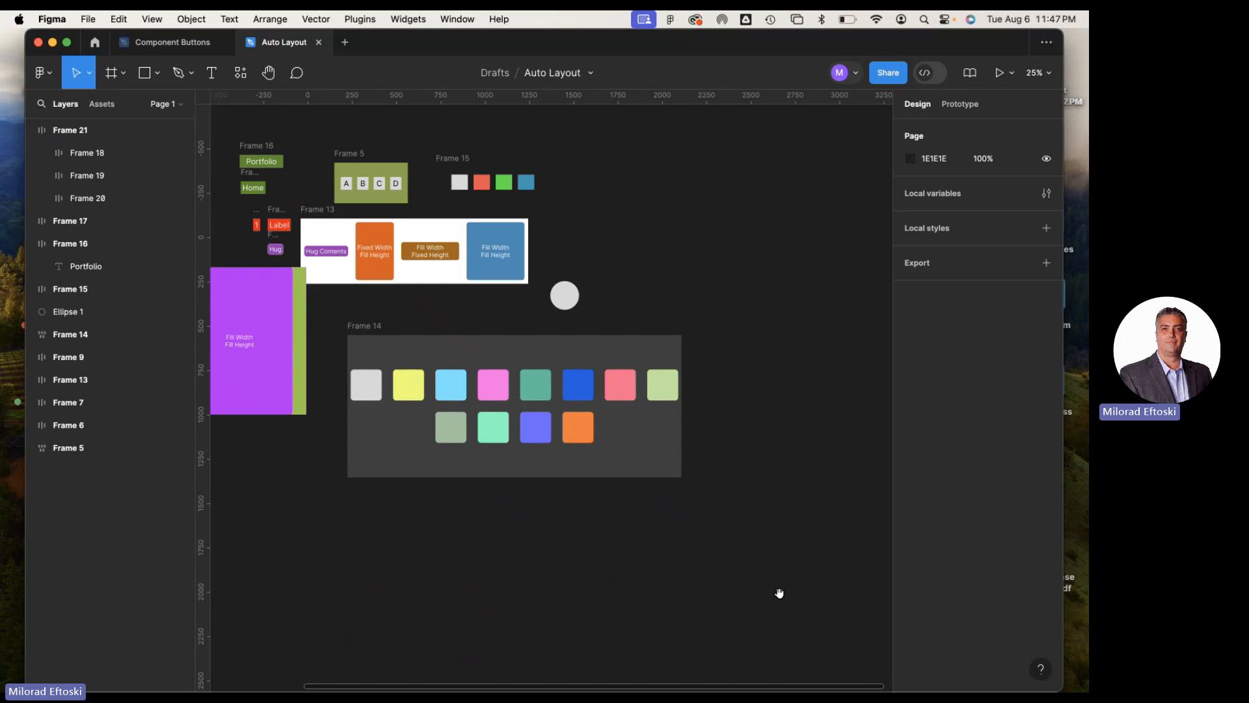
left_click_drag(641, 570, 803, 570)
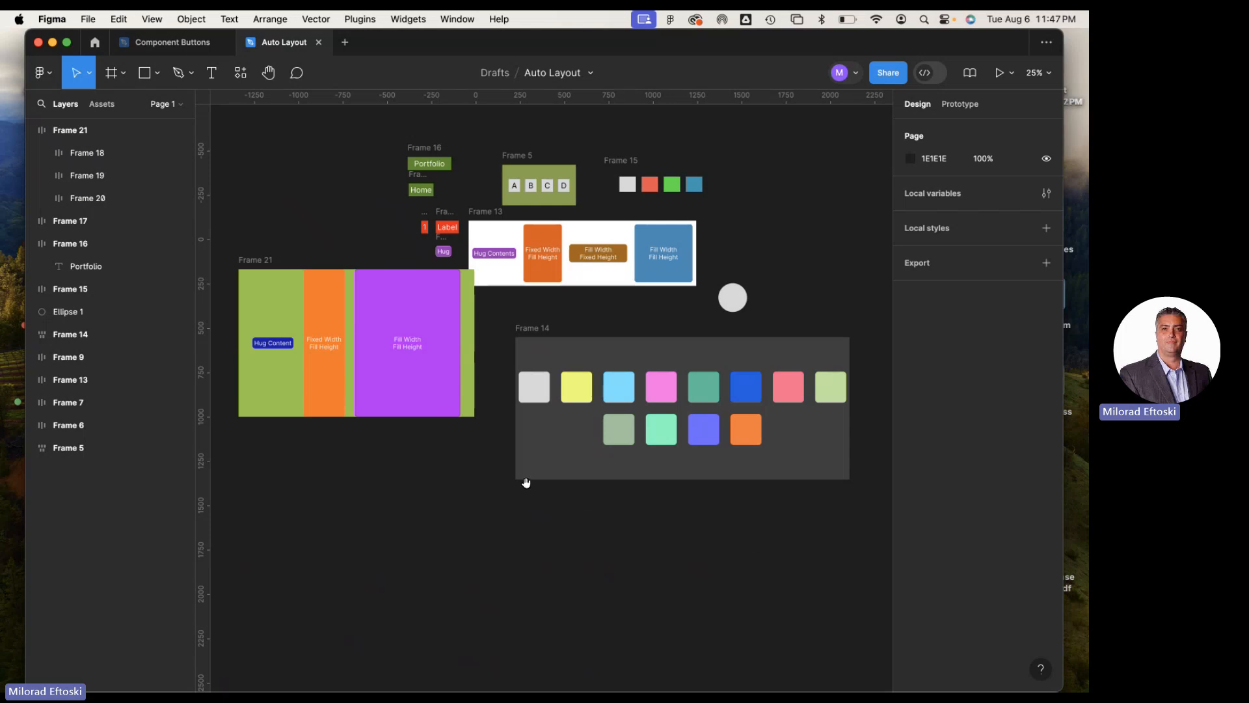
left_click_drag(525, 482, 550, 452)
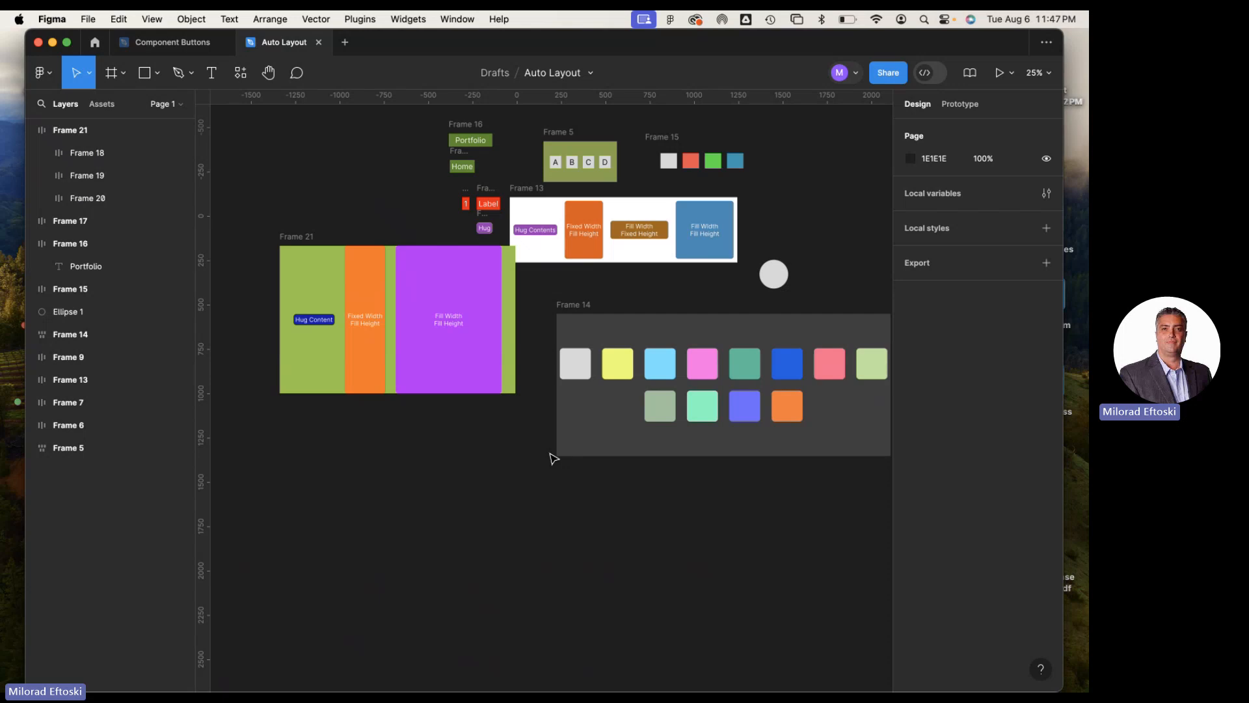
left_click(411, 292)
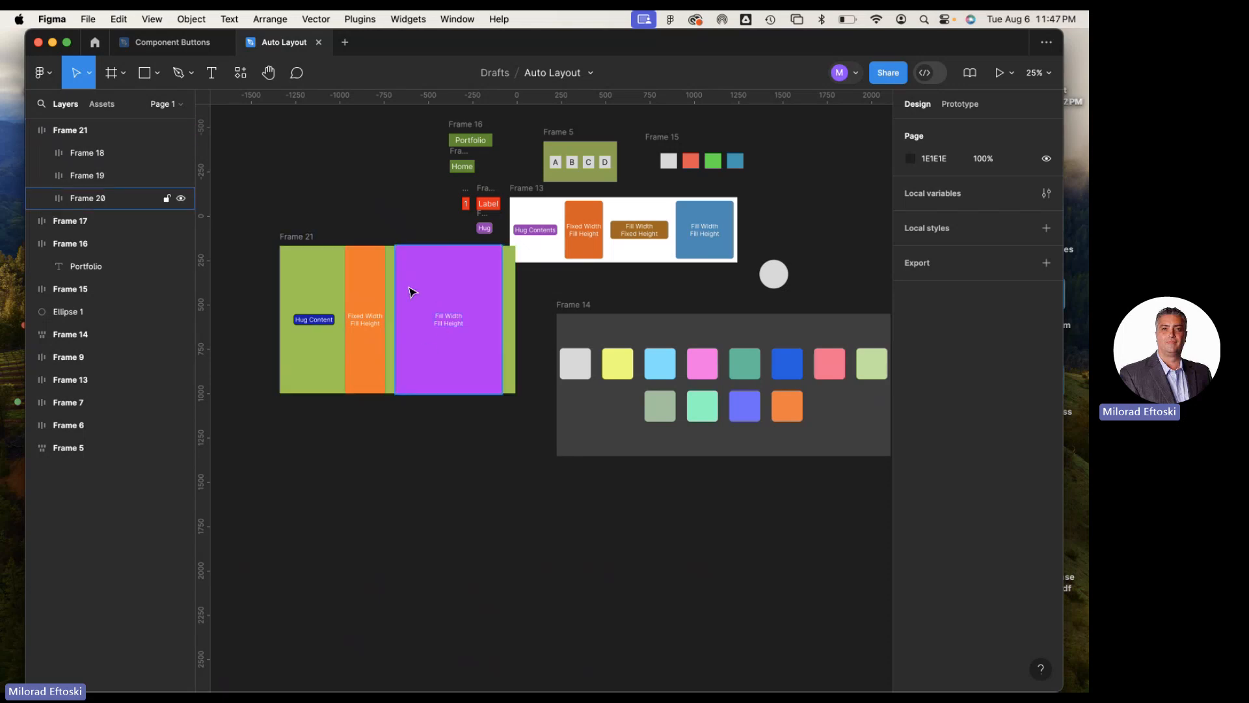
left_click_drag(299, 239, 293, 276)
left_click(262, 215)
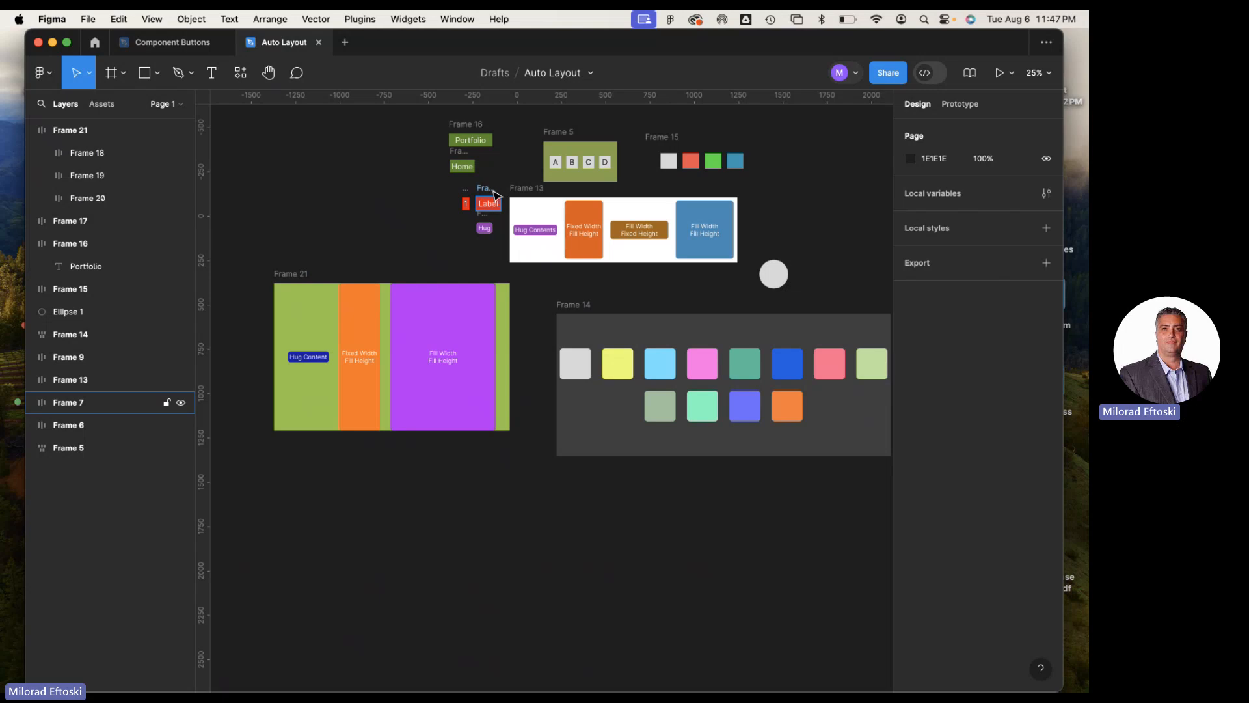
Close the Auto Layout file and spread the two portfolio .fig files apart on the desktop
left_click(318, 42)
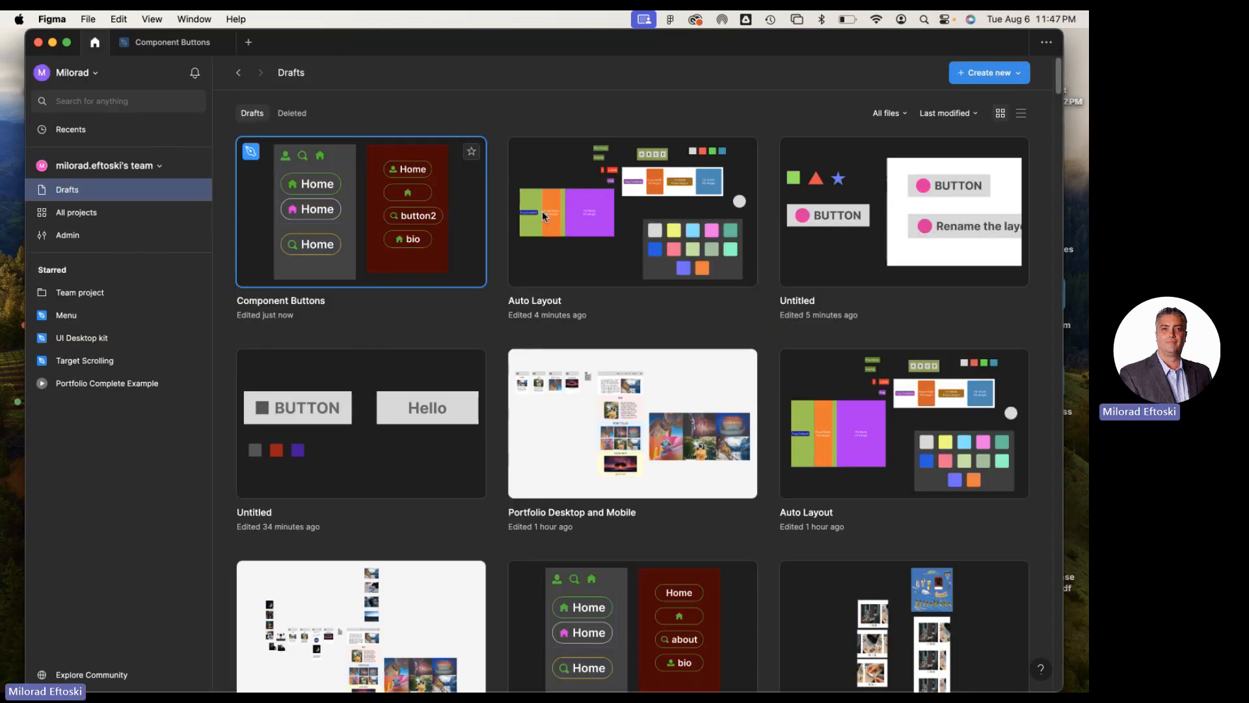
left_click(53, 43)
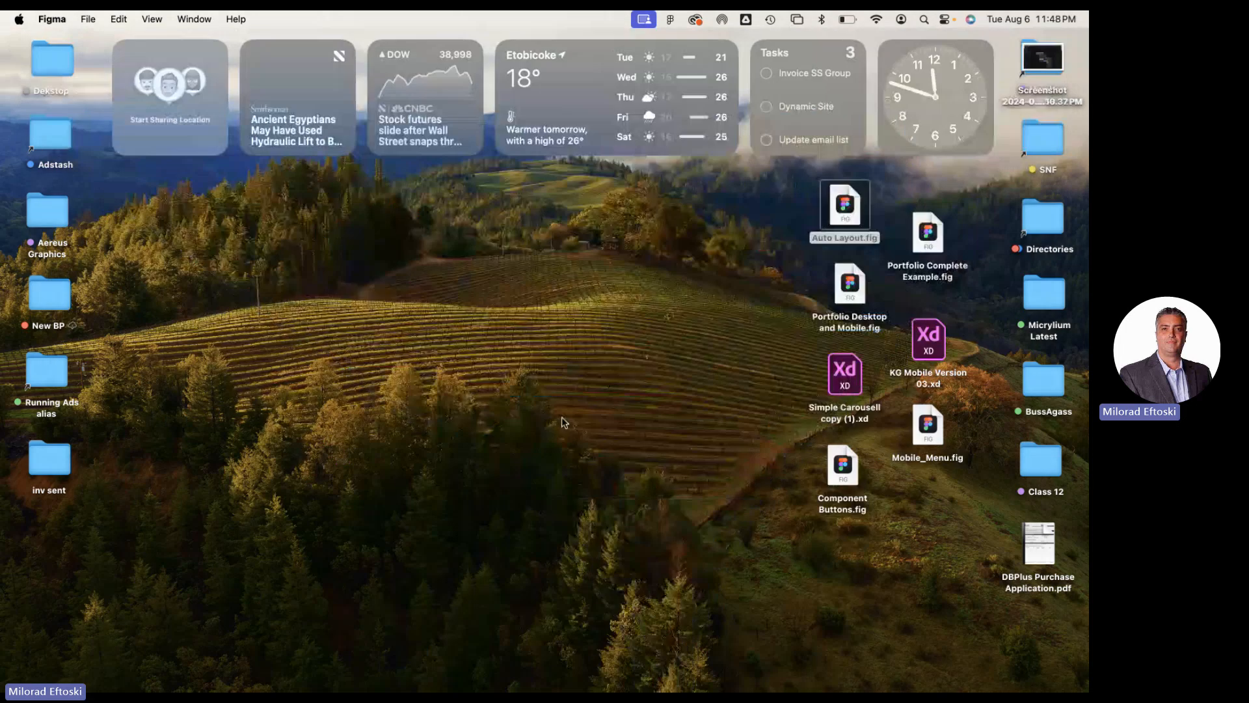
mouse_move(850, 286)
left_mouse_down()
mouse_move(781, 304)
mouse_move(829, 296)
left_mouse_up()
left_click_drag(929, 251, 919, 270)
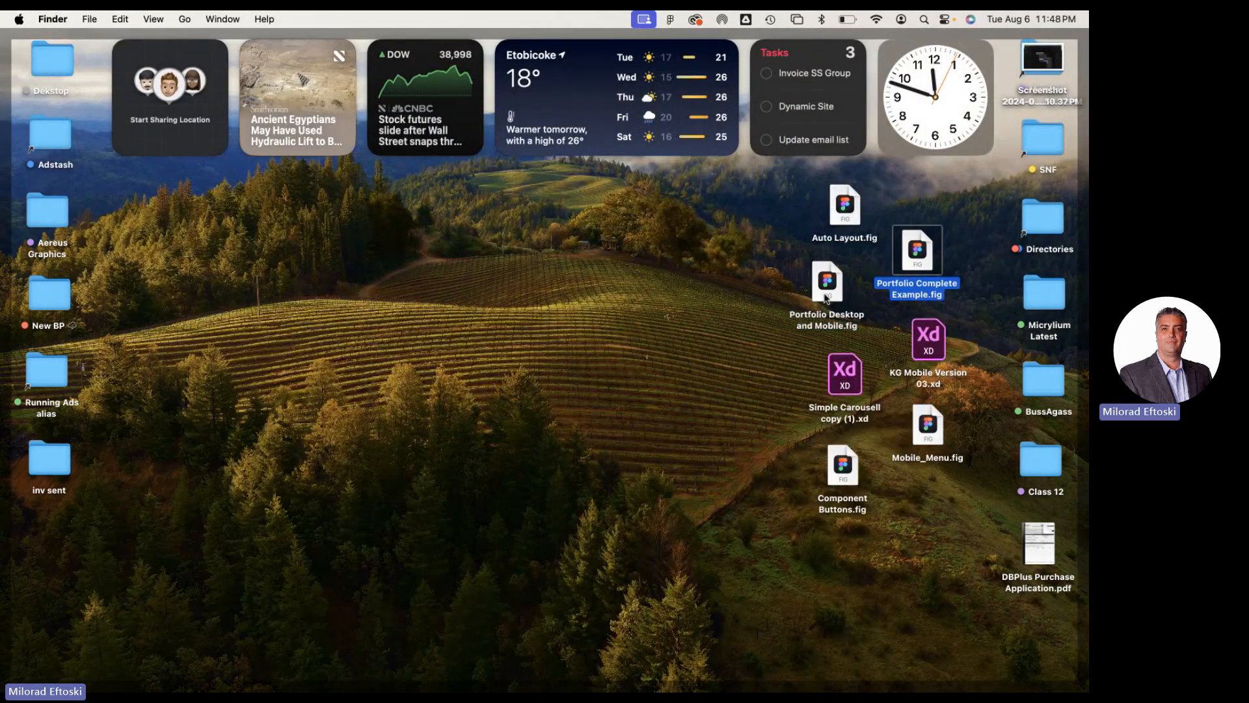
left_click_drag(827, 286, 696, 286)
left_click_drag(910, 270, 793, 305)
left_click_drag(697, 286, 806, 282)
Import Portfolio Complete Example.fig from the desktop into the Figma Drafts
double_click(806, 282)
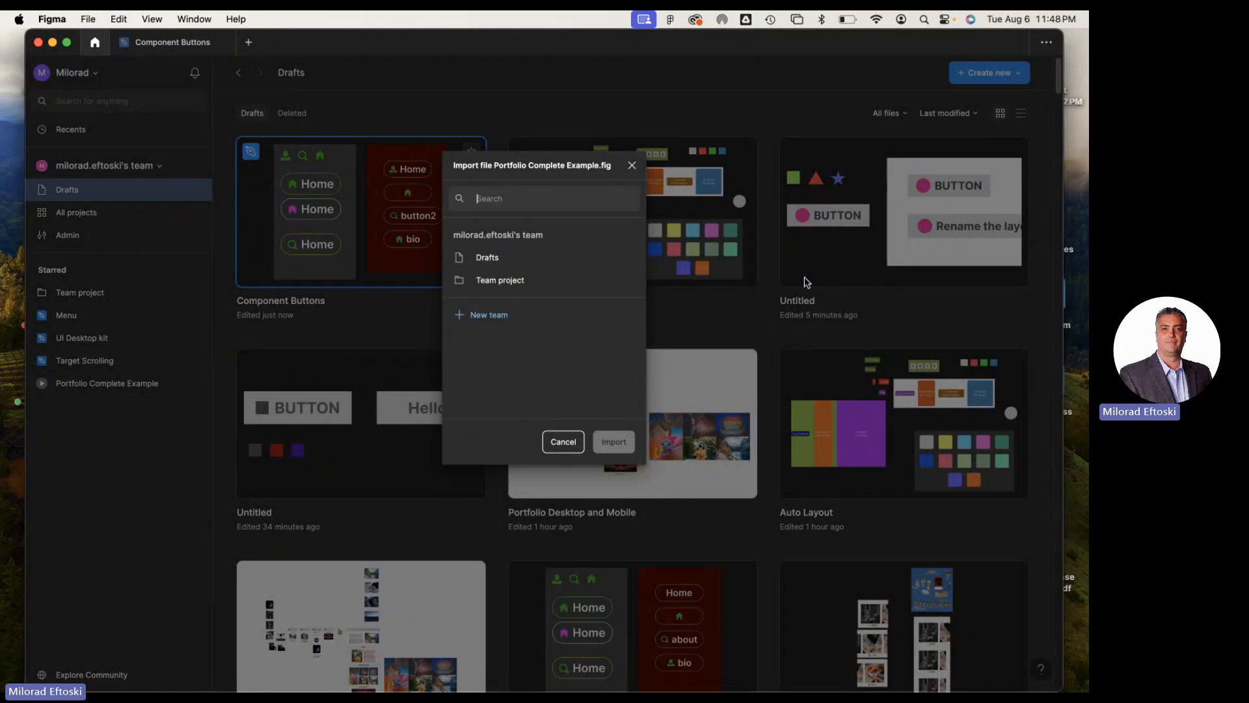
left_click(487, 258)
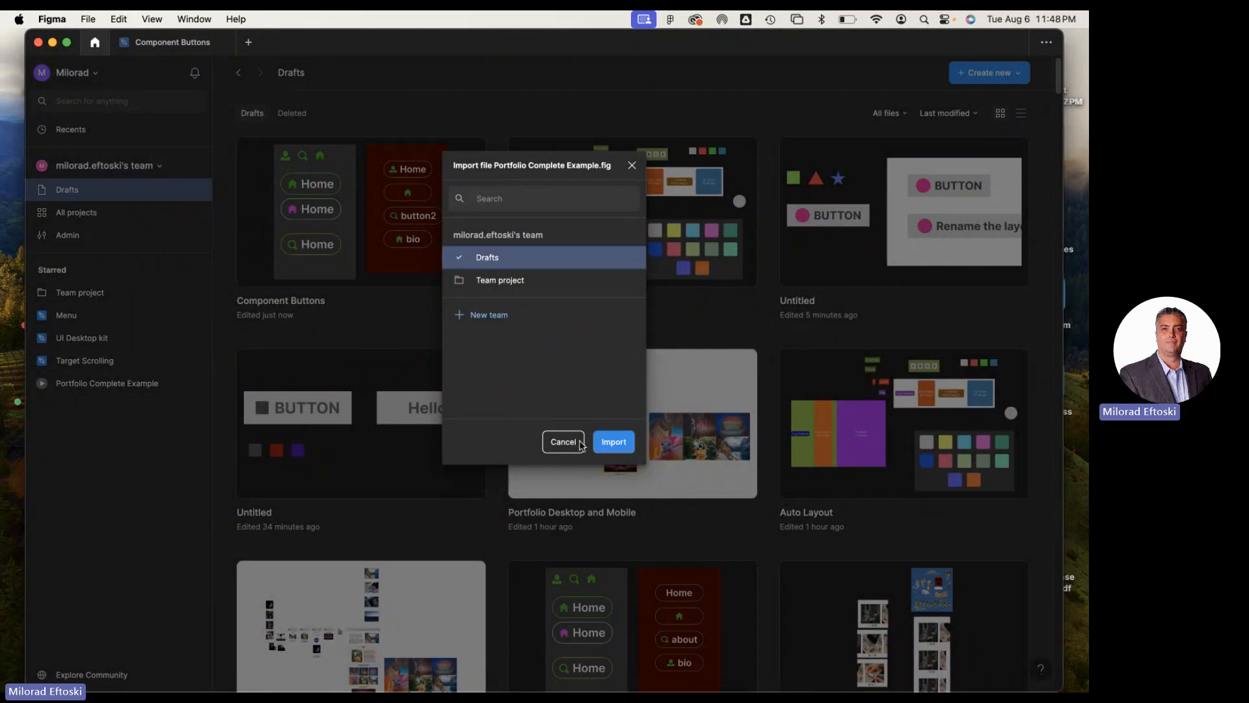
left_click(605, 443)
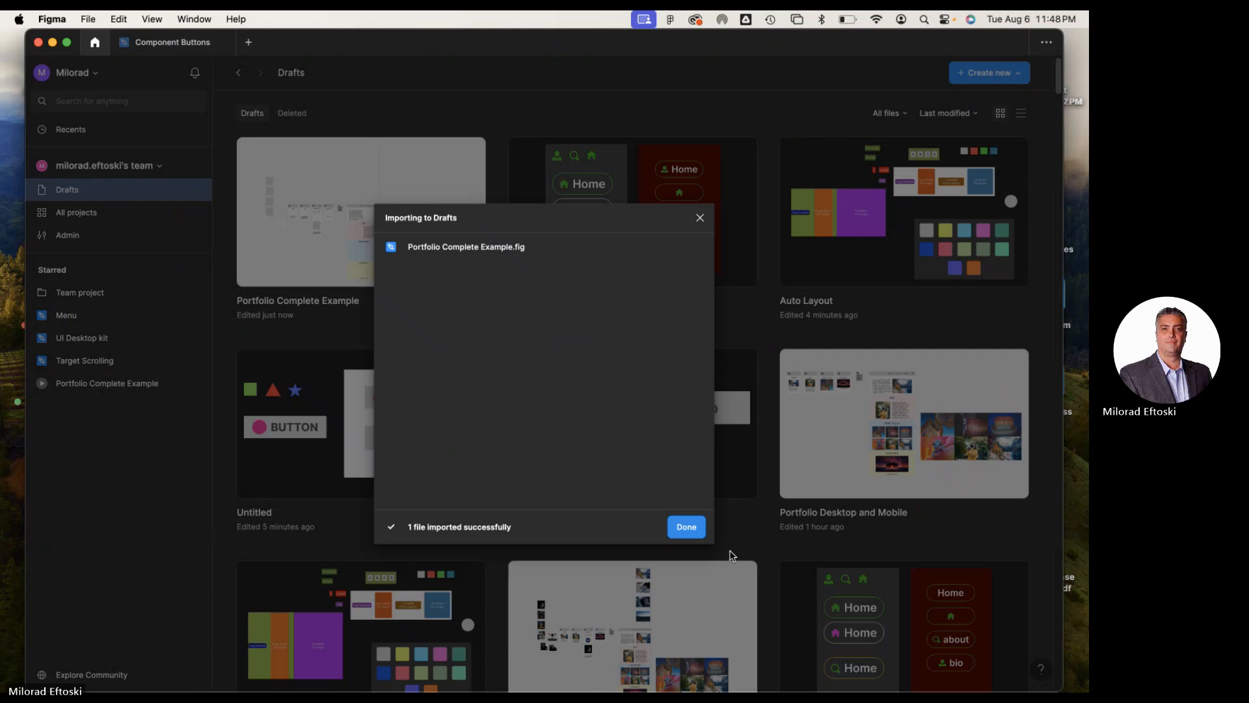
left_click(691, 527)
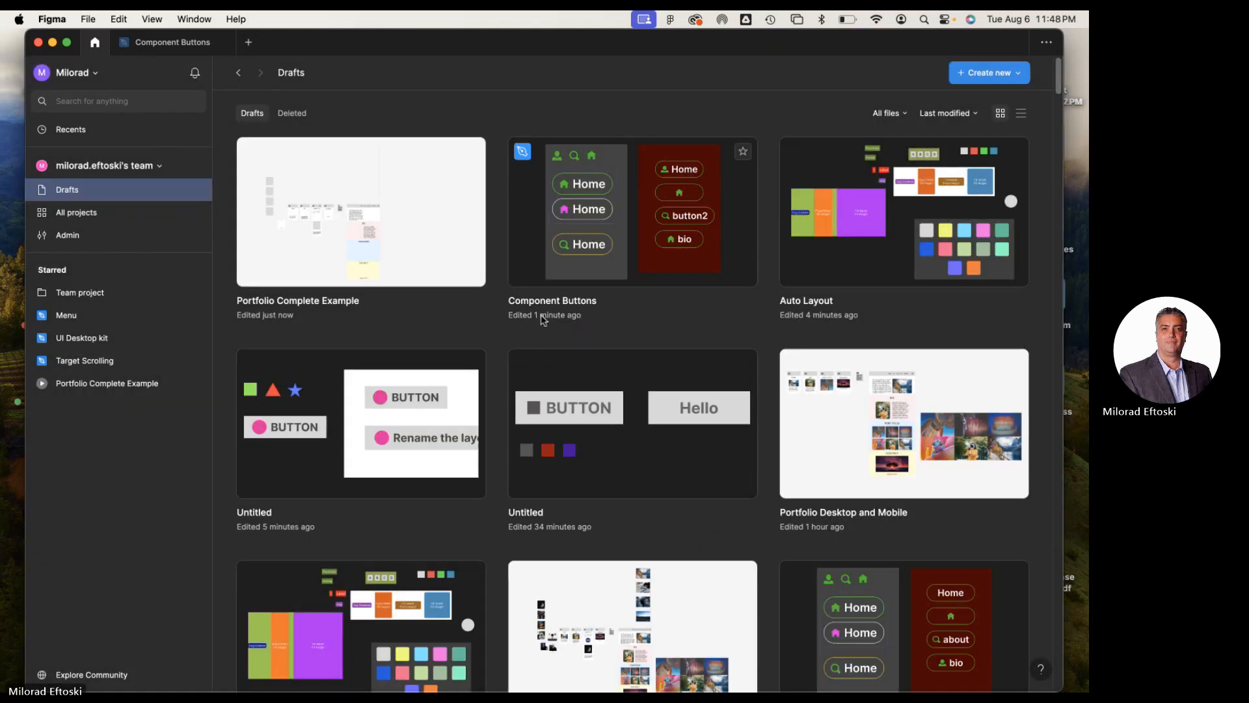
View the imported Portfolio Complete Example file and close it again
left_click_drag(266, 47, 352, 583)
double_click(329, 488)
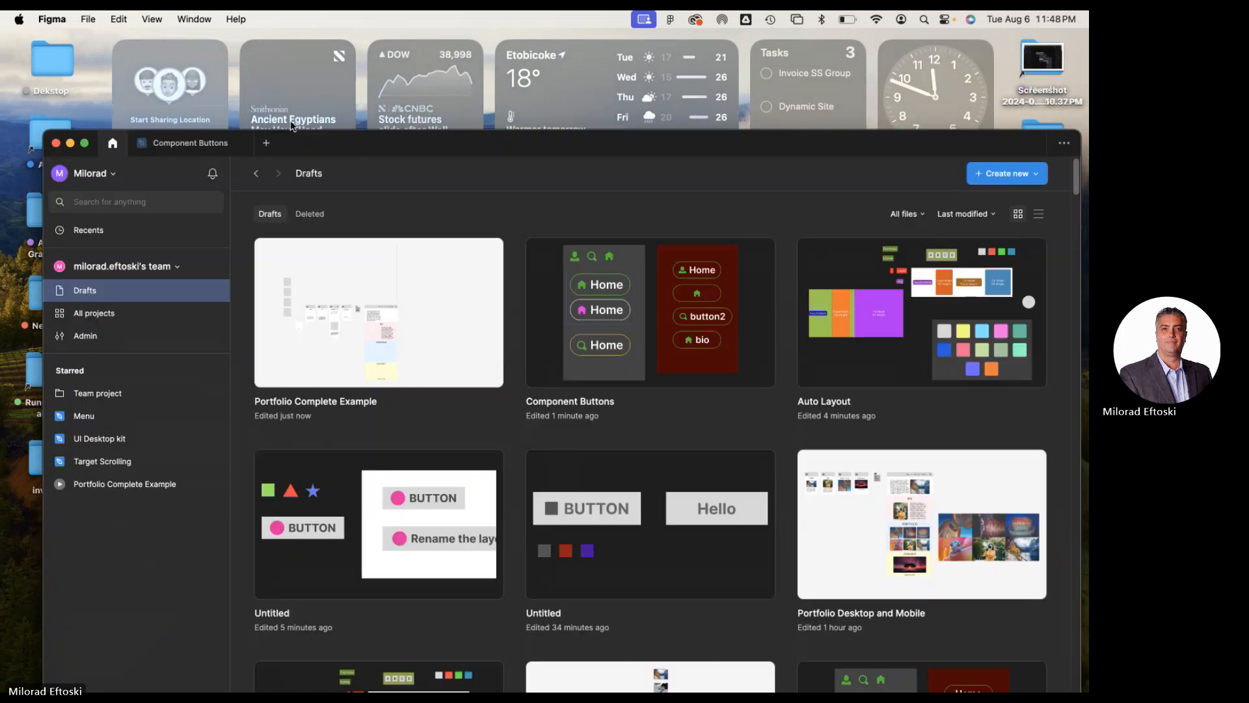
mouse_move(261, 34)
left_mouse_down()
mouse_move(263, 14)
mouse_move(321, 364)
mouse_move(260, 35)
left_mouse_up()
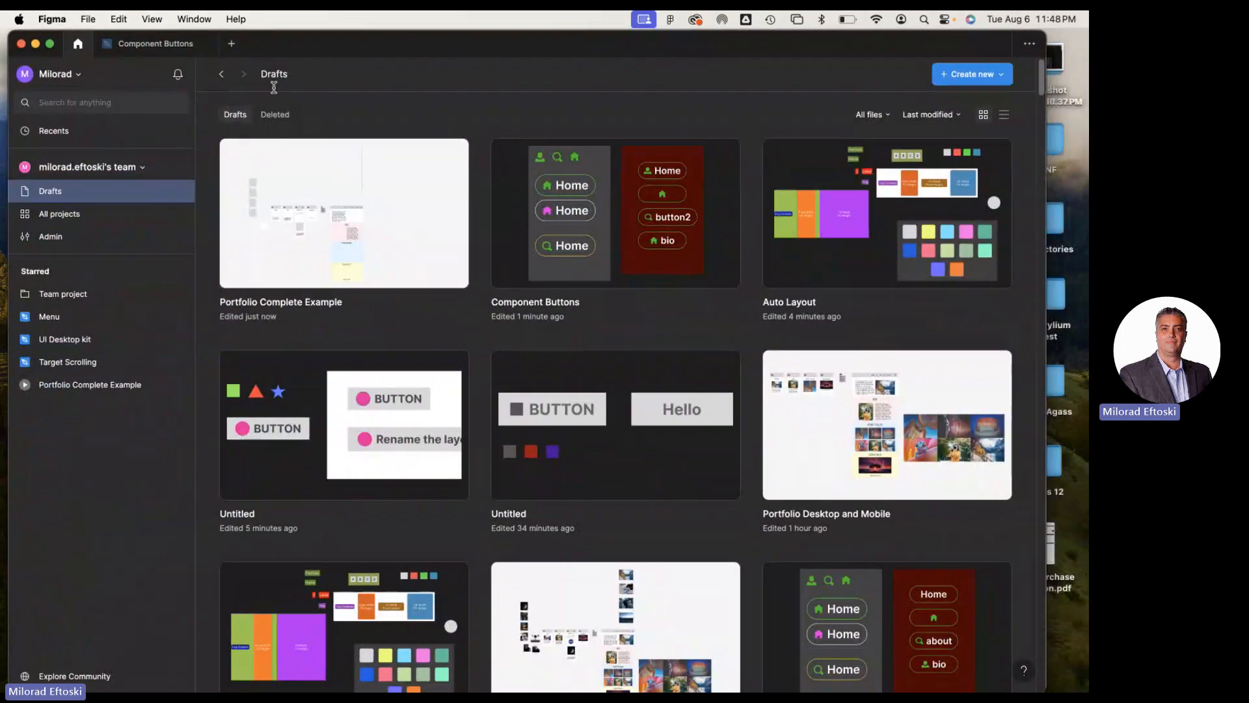
double_click(345, 173)
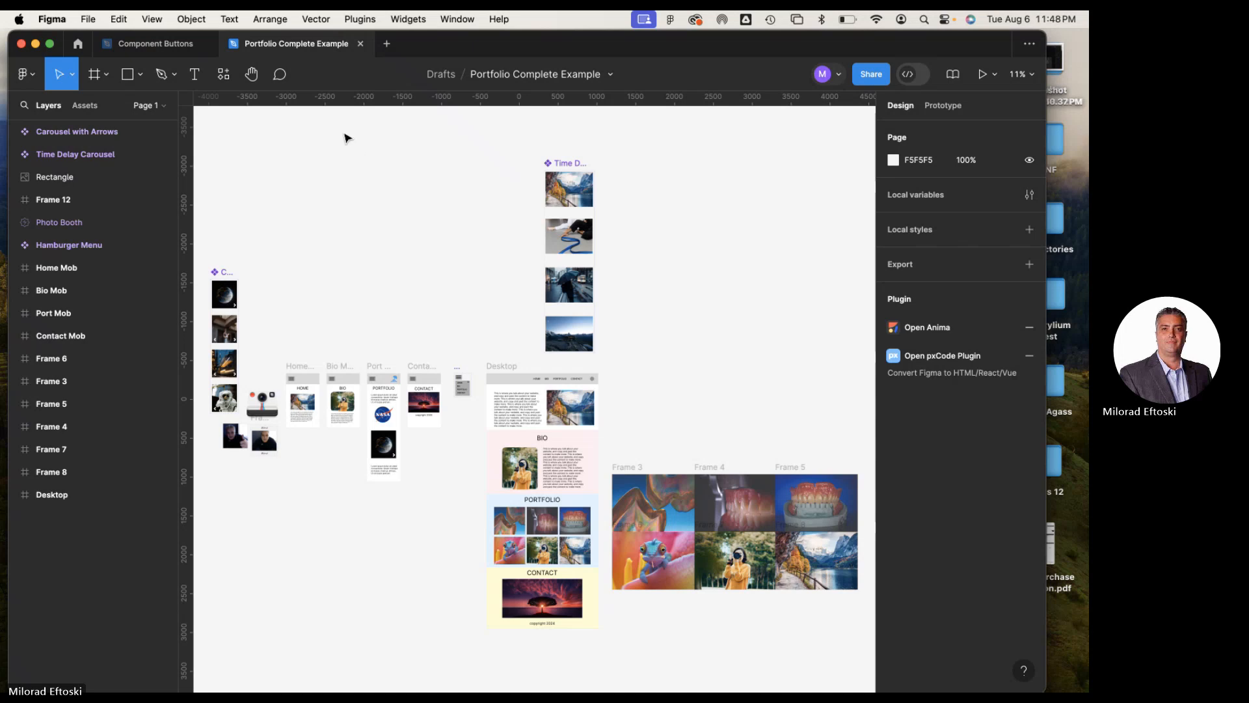
left_click(361, 44)
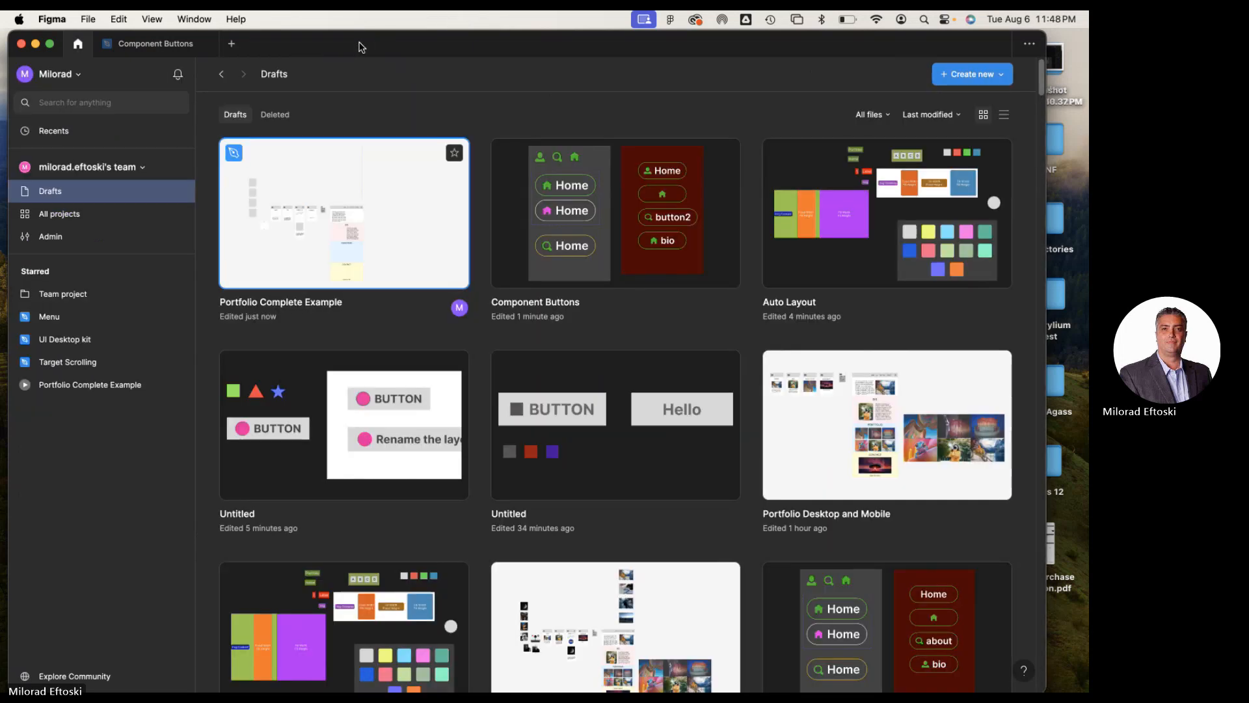
Import Portfolio Desktop and Mobile.fig from the desktop into the Figma Drafts
left_click(36, 44)
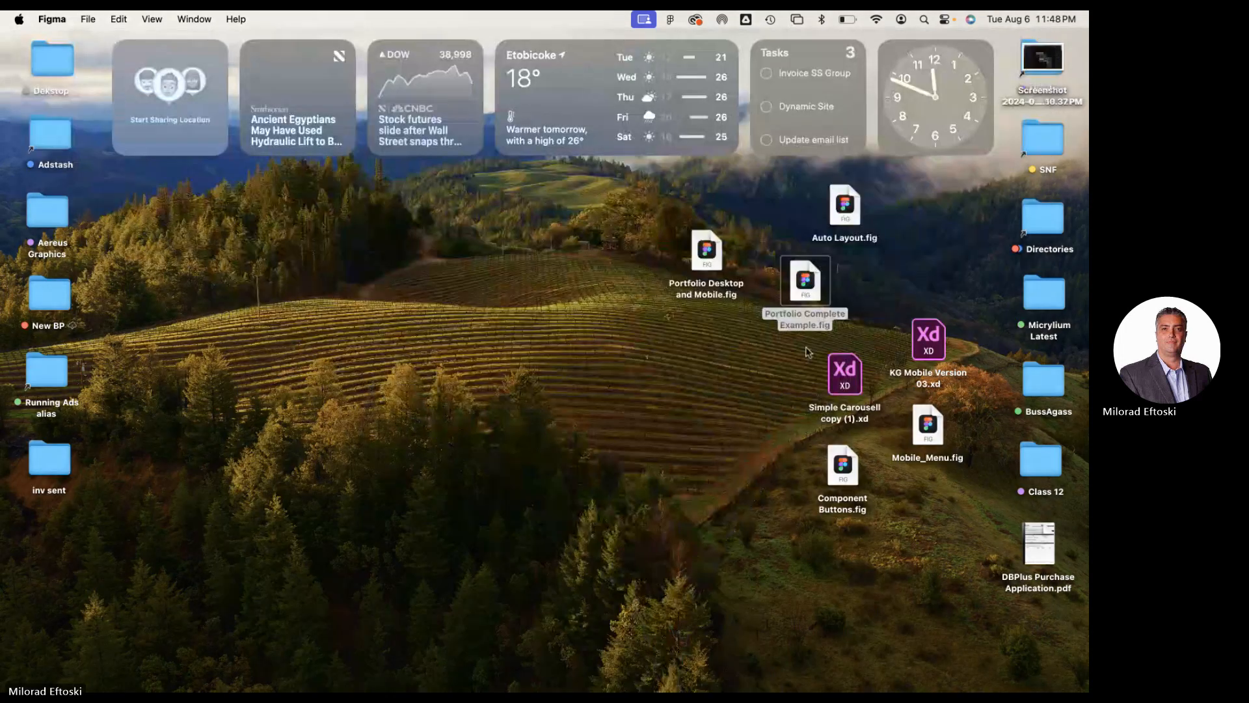
double_click(713, 257)
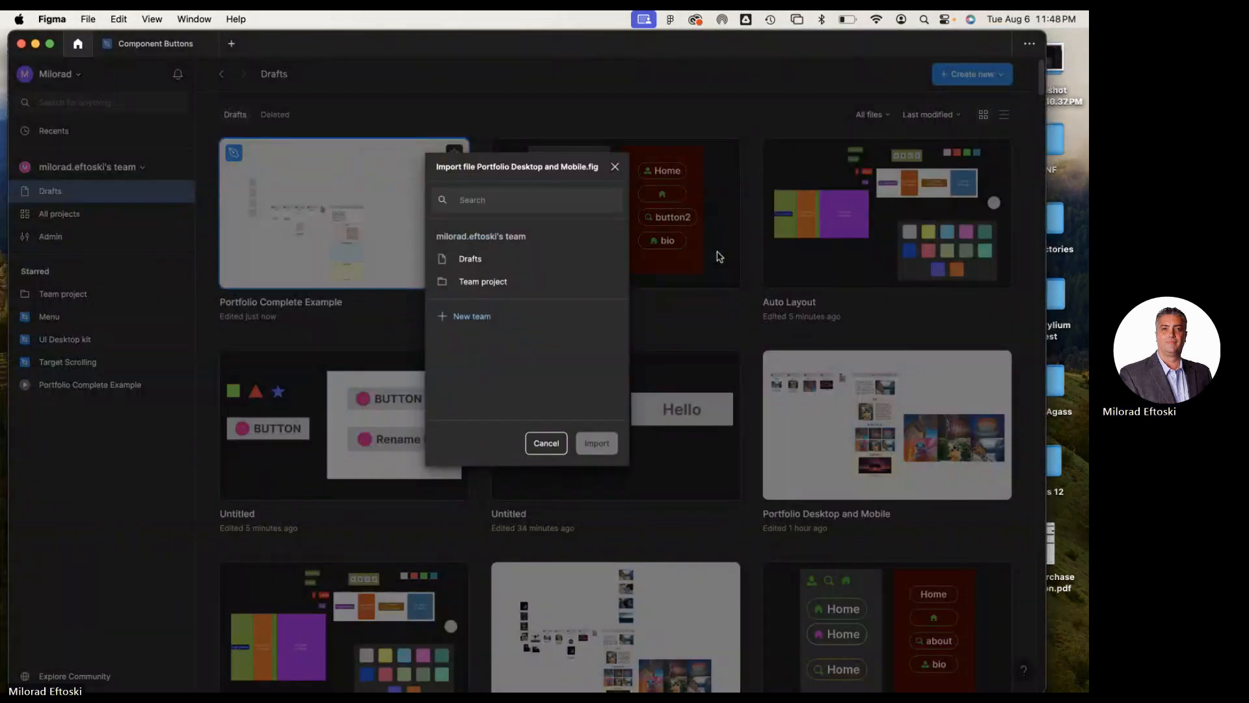
left_click(469, 259)
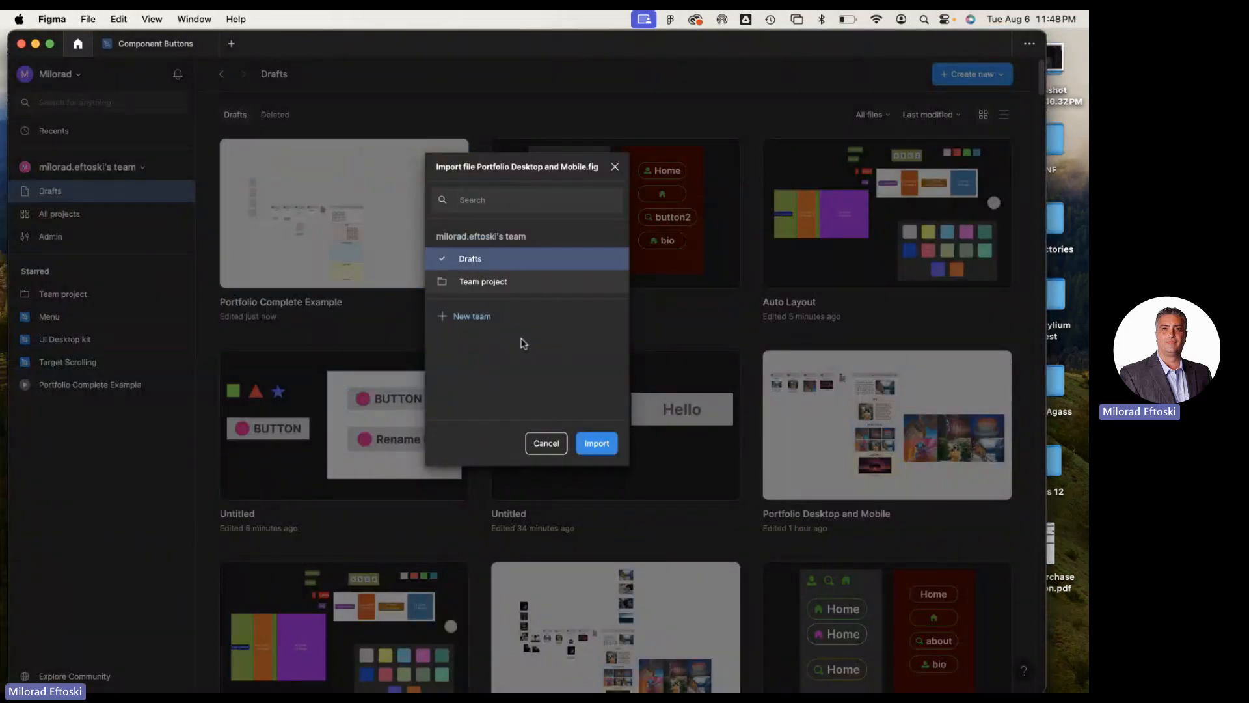
left_click(591, 443)
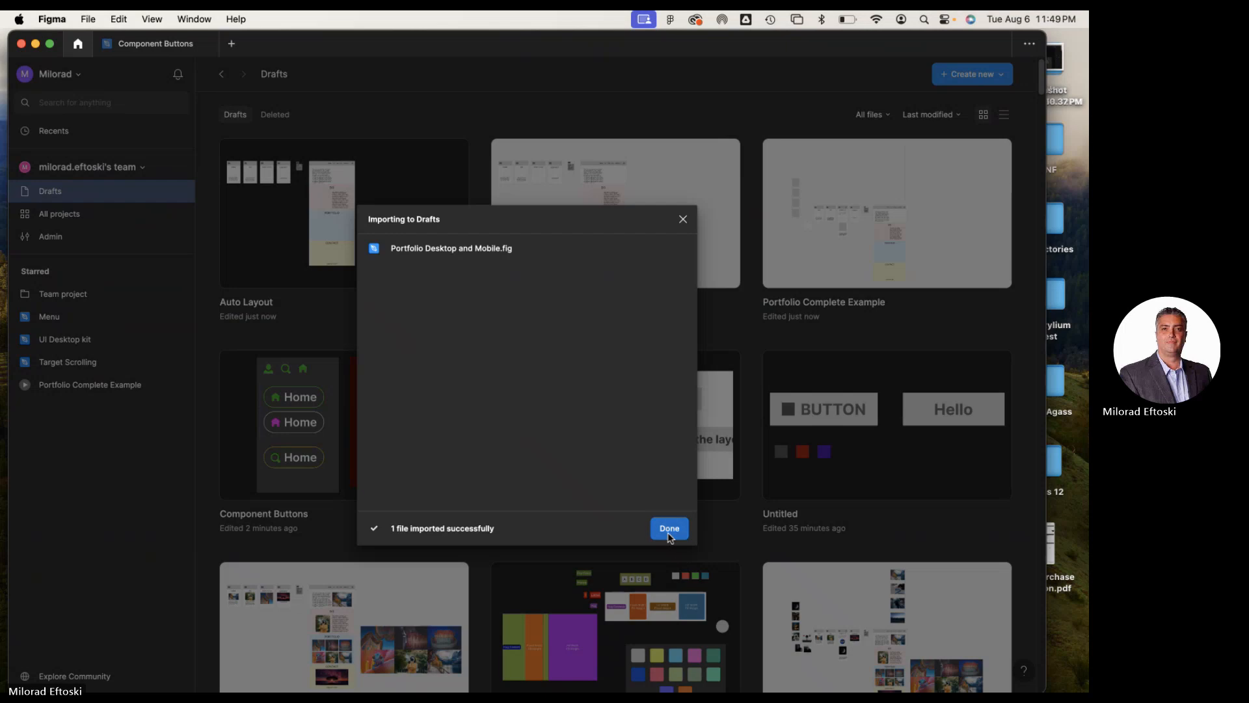
left_click(670, 528)
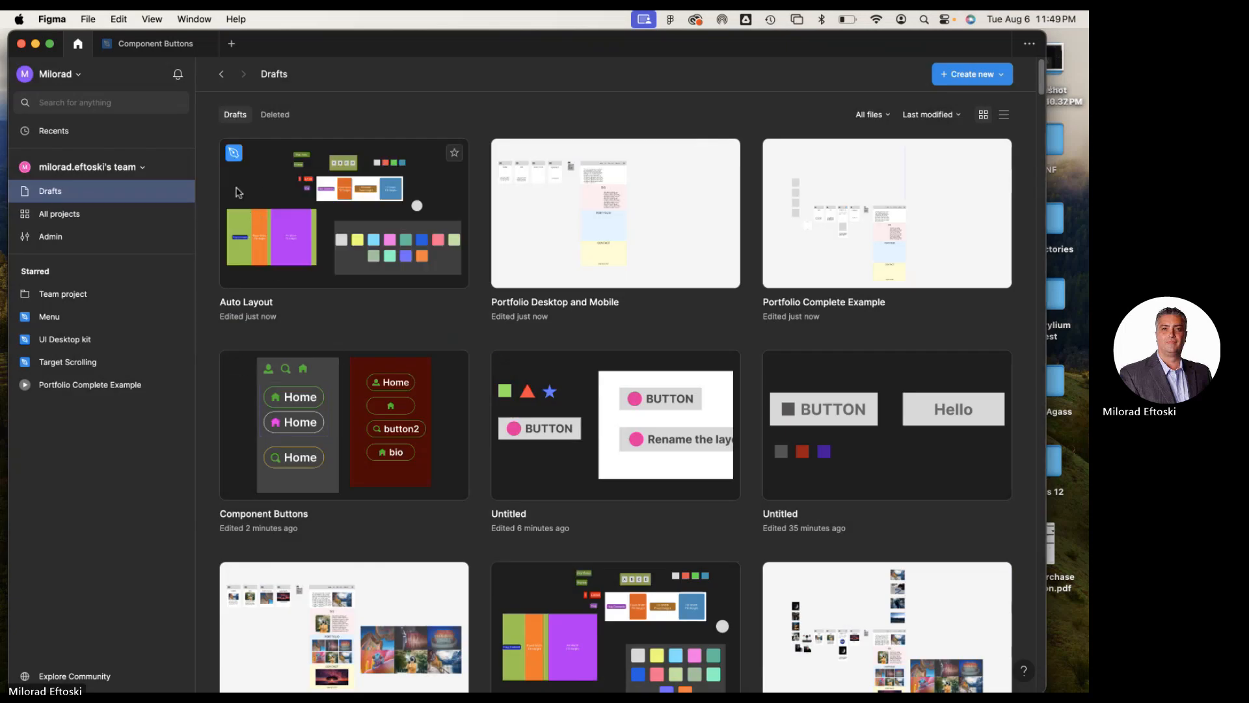
Open the newly imported Portfolio Desktop and Mobile file from the Drafts
left_click(265, 185)
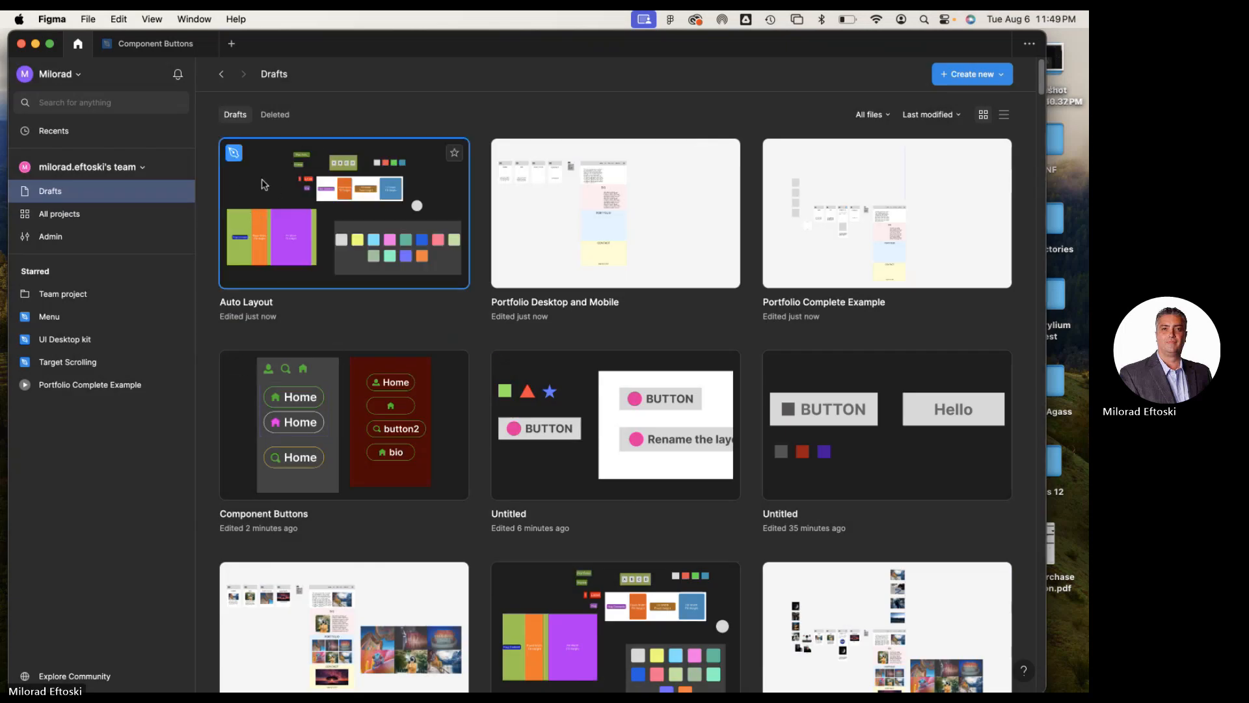
left_click(540, 214)
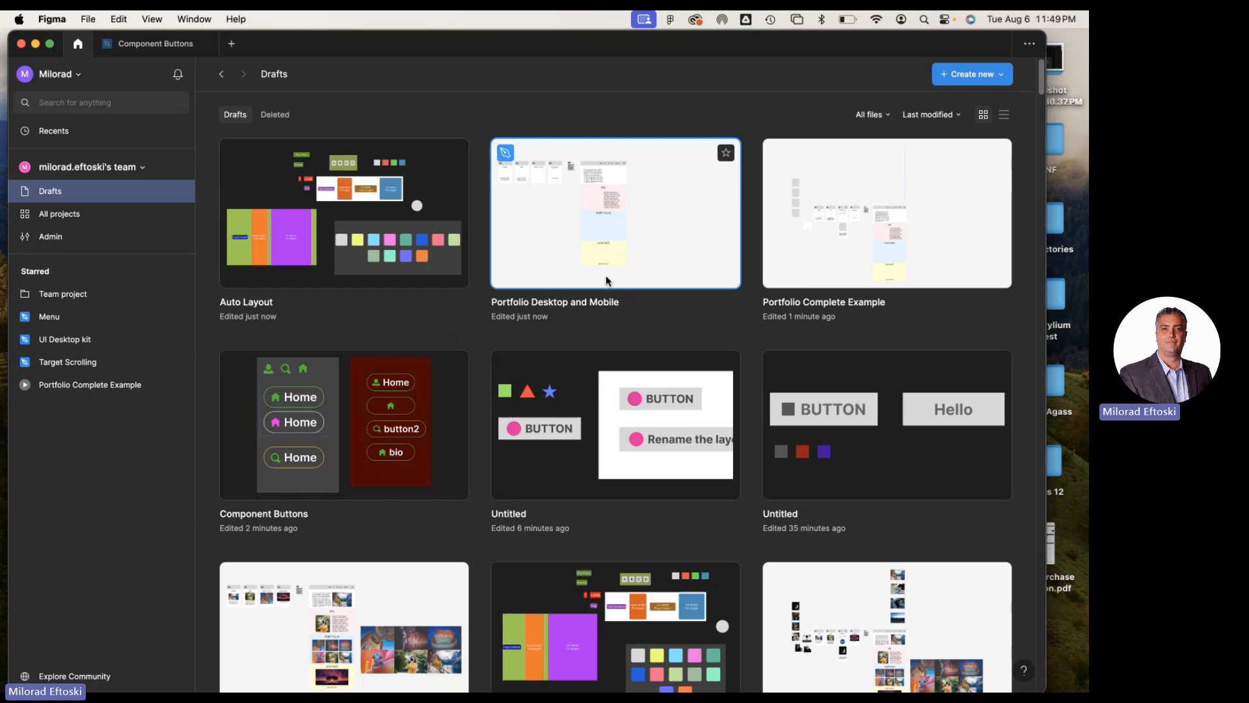
double_click(567, 238)
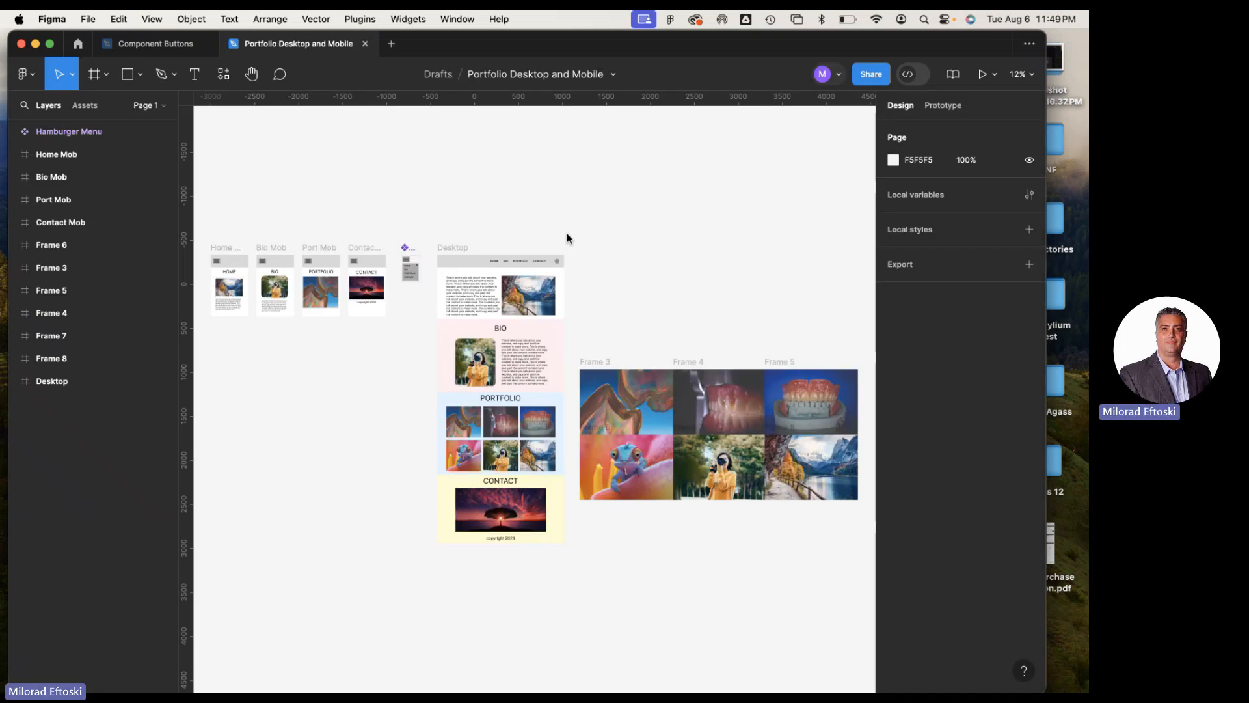
Switch to the course content page in Chrome and collapse the Interaction Design Principles module
left_click(36, 45)
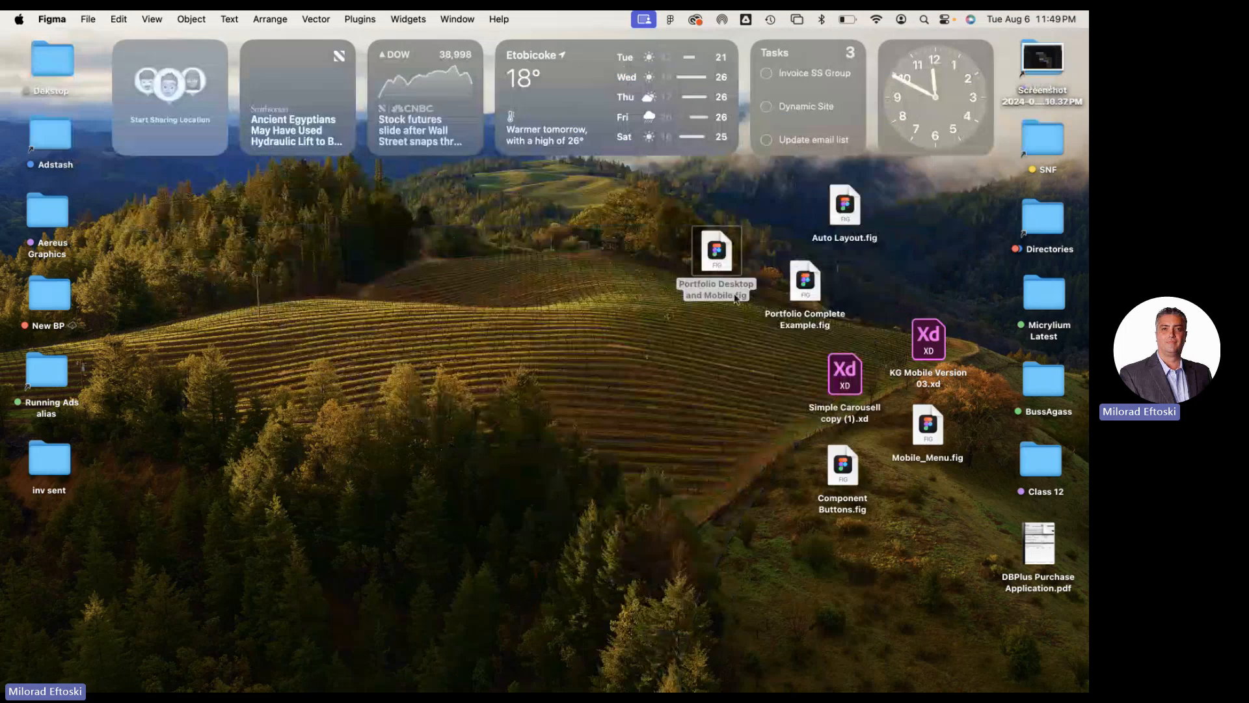
mouse_move(455, 691)
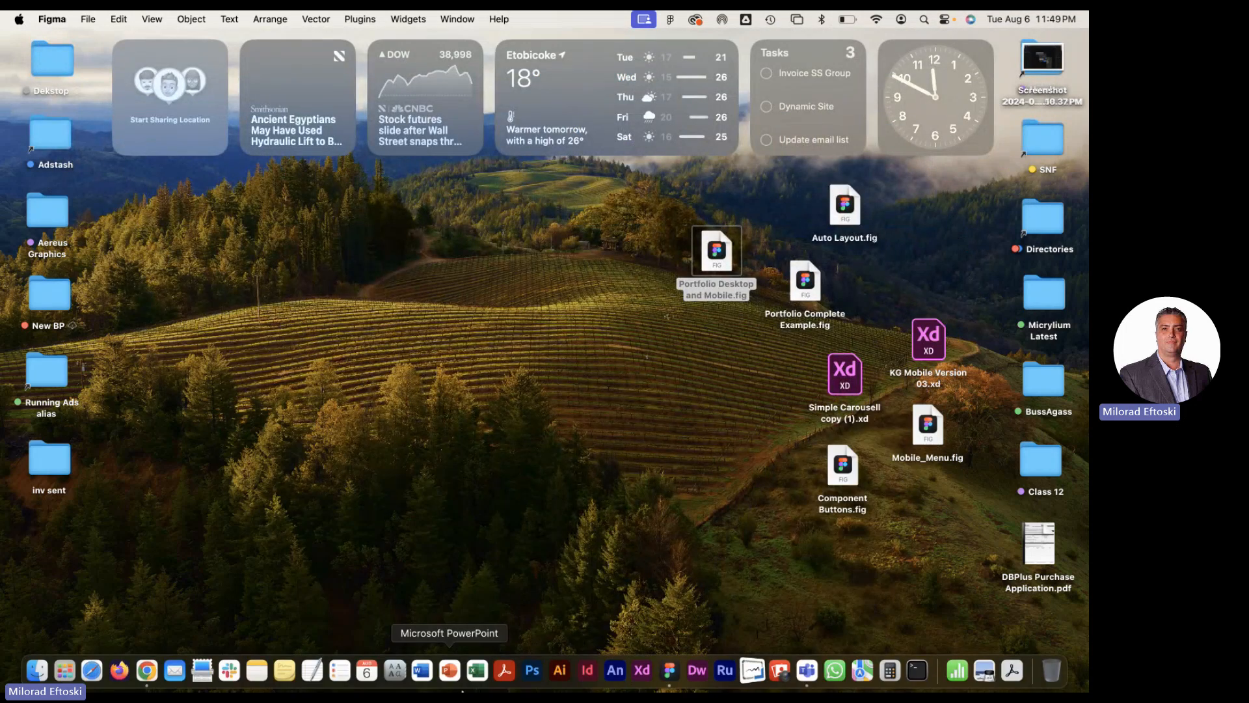
left_click(147, 670)
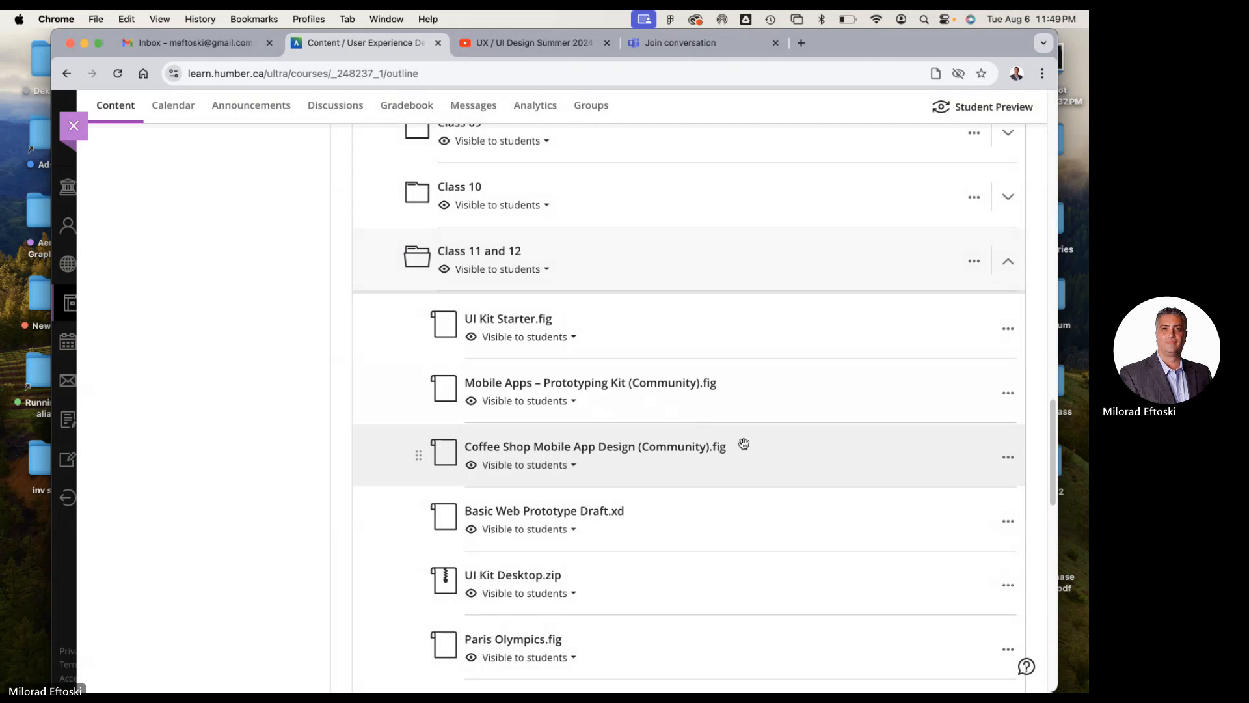
left_click(597, 266)
scroll(674, 349, "up", 10)
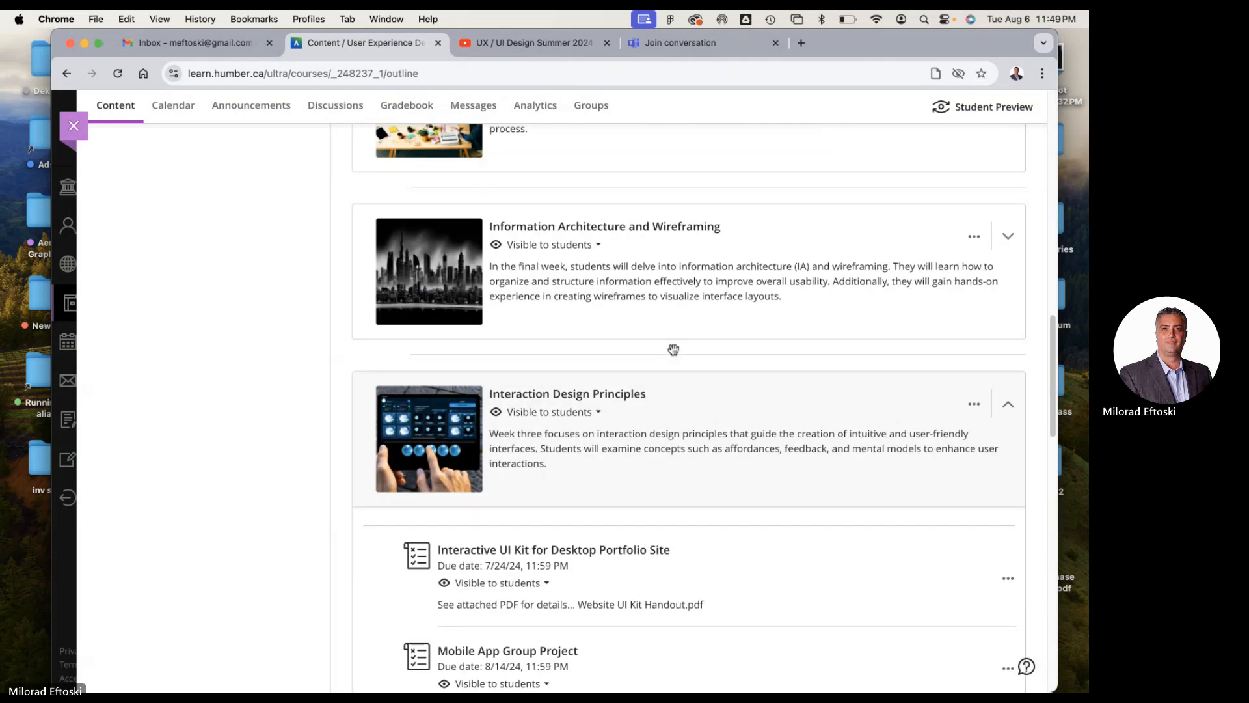
left_click(718, 402)
scroll(715, 423, "down", 5)
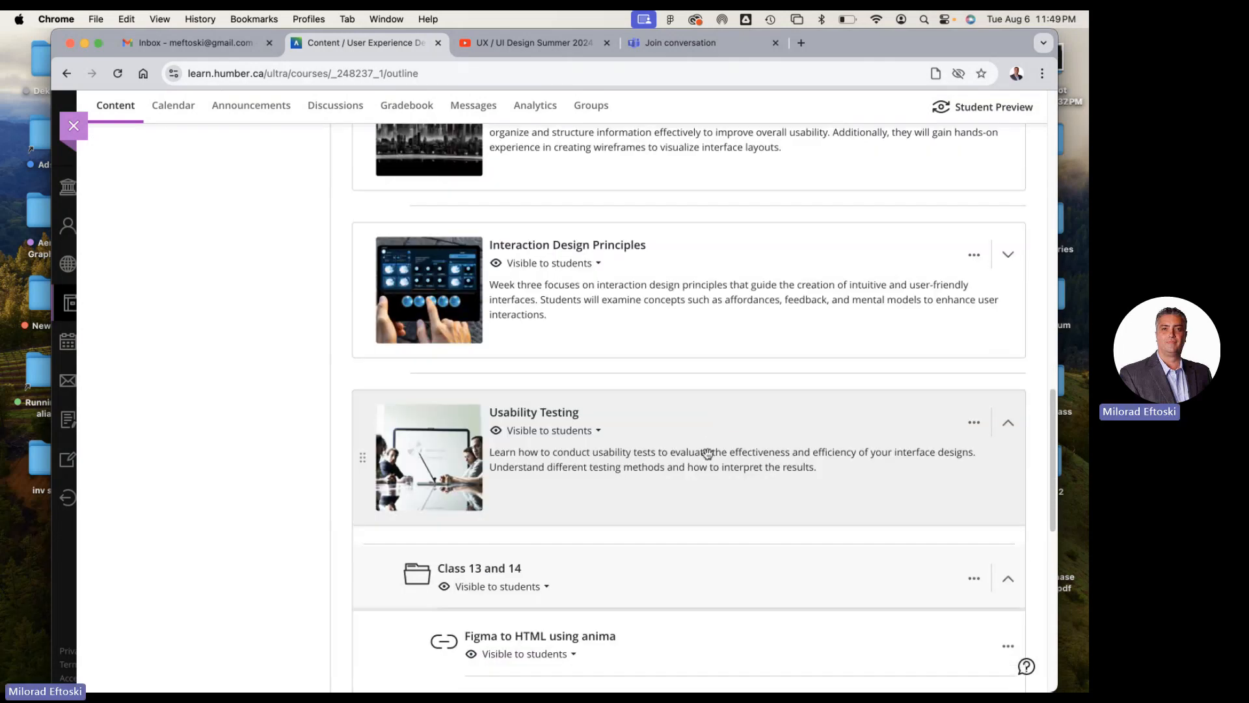
Delete Portfolio Complete Example.fig from the Class 13 and 14 folder of the course content
scroll(716, 465, "down", 4)
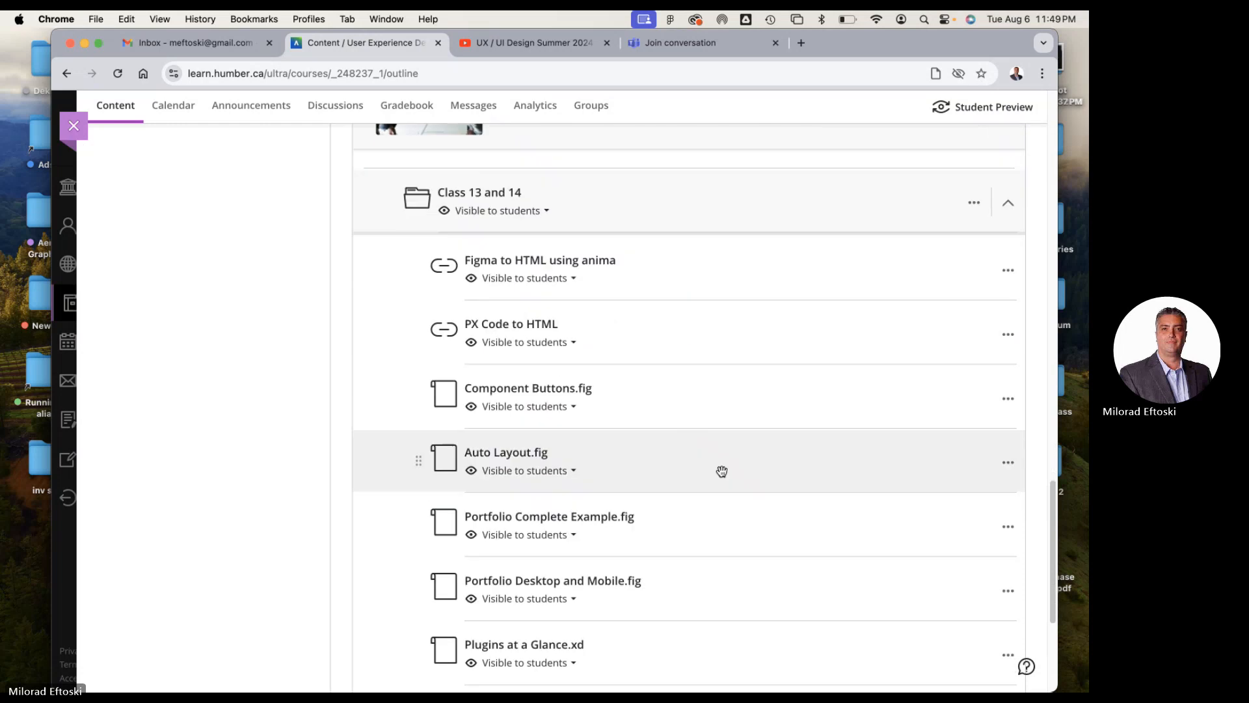
scroll(725, 467, "down", 2)
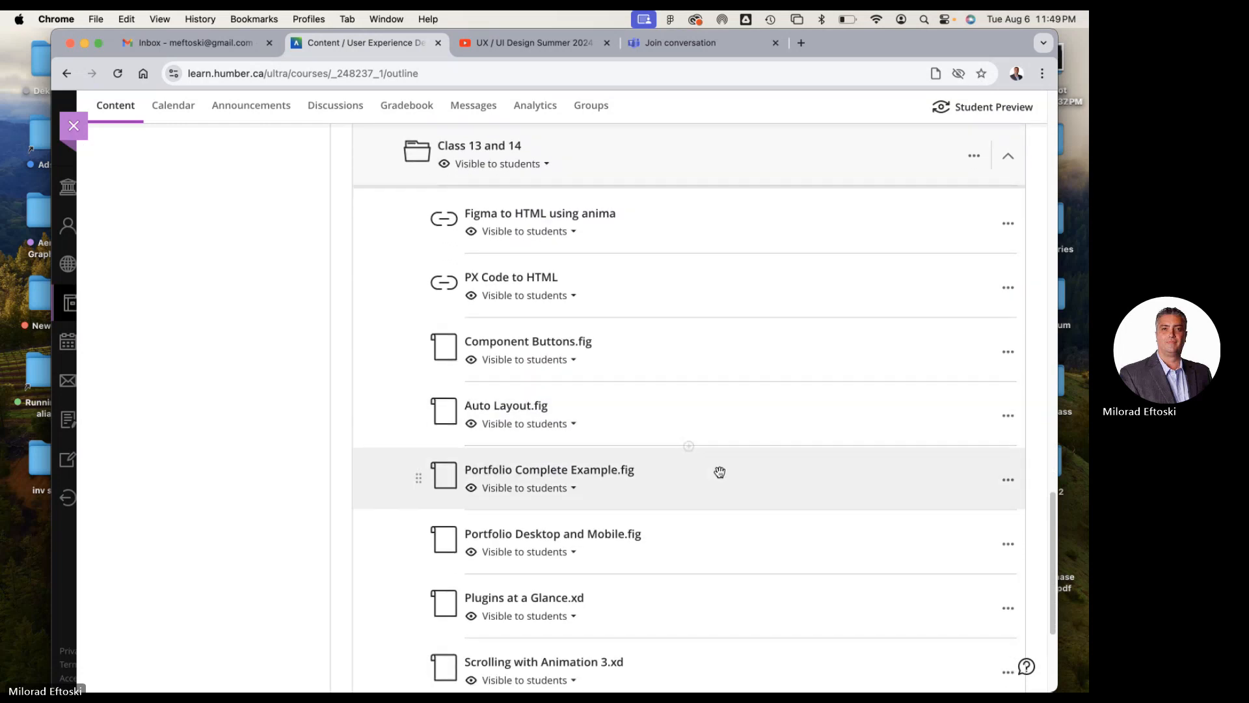
mouse_move(1057, 459)
left_mouse_down()
mouse_move(664, 443)
mouse_move(1046, 456)
left_mouse_up()
scroll(757, 510, "down", 6)
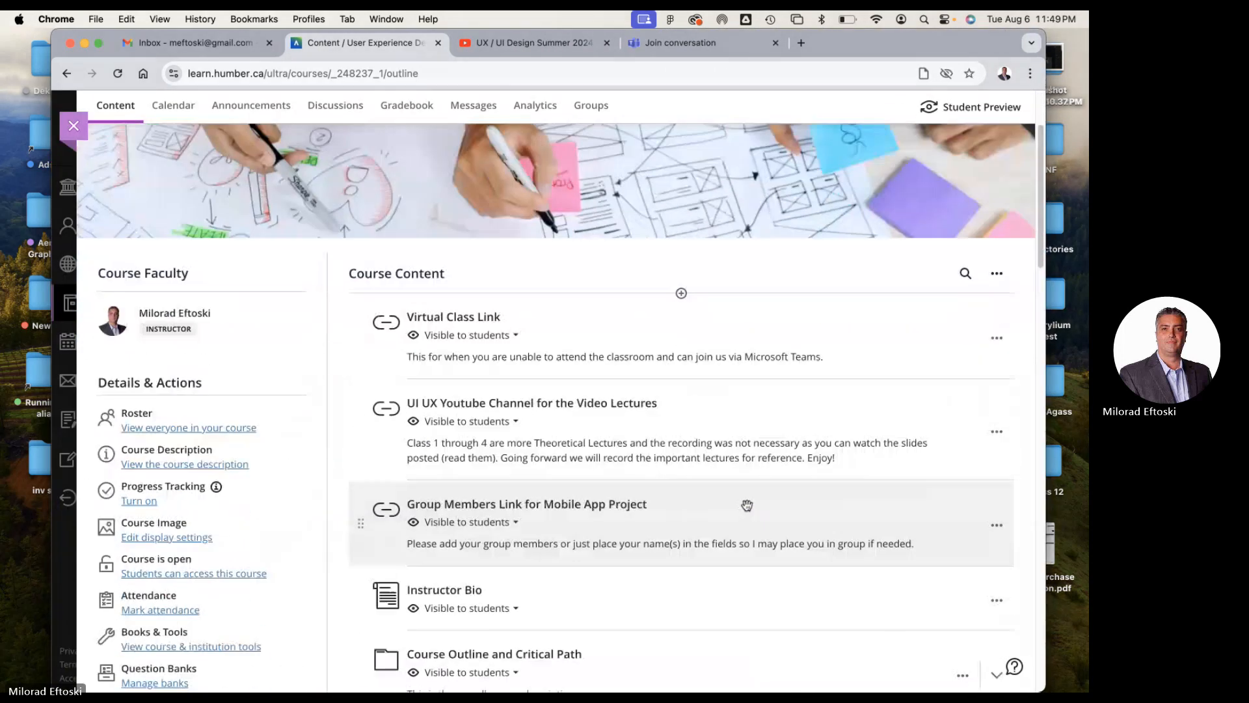
scroll(716, 501, "down", 20)
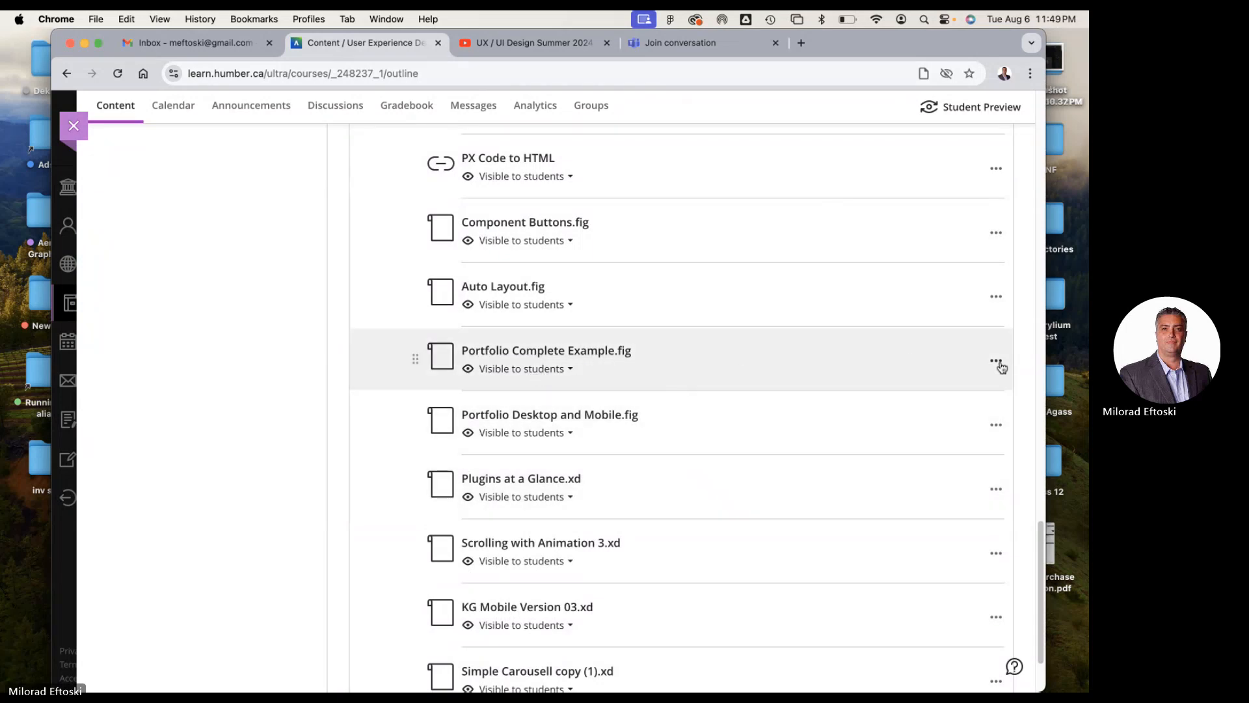
left_click(997, 364)
left_click(842, 412)
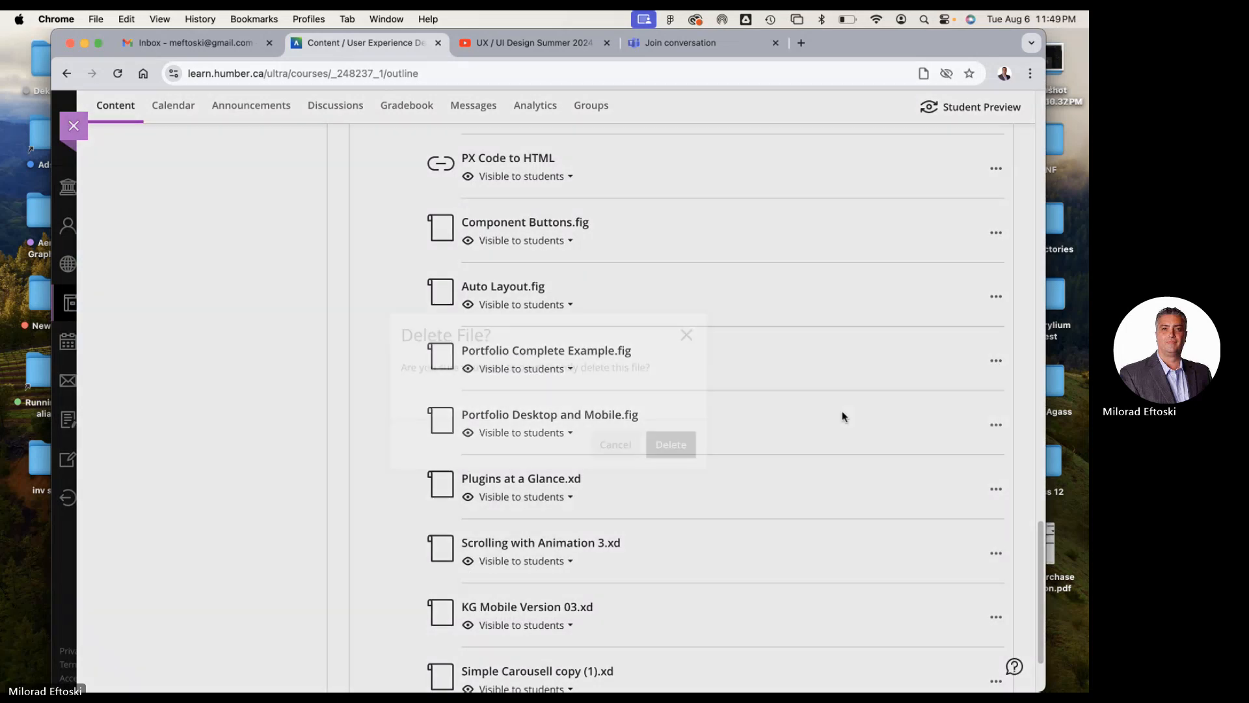
left_click(692, 445)
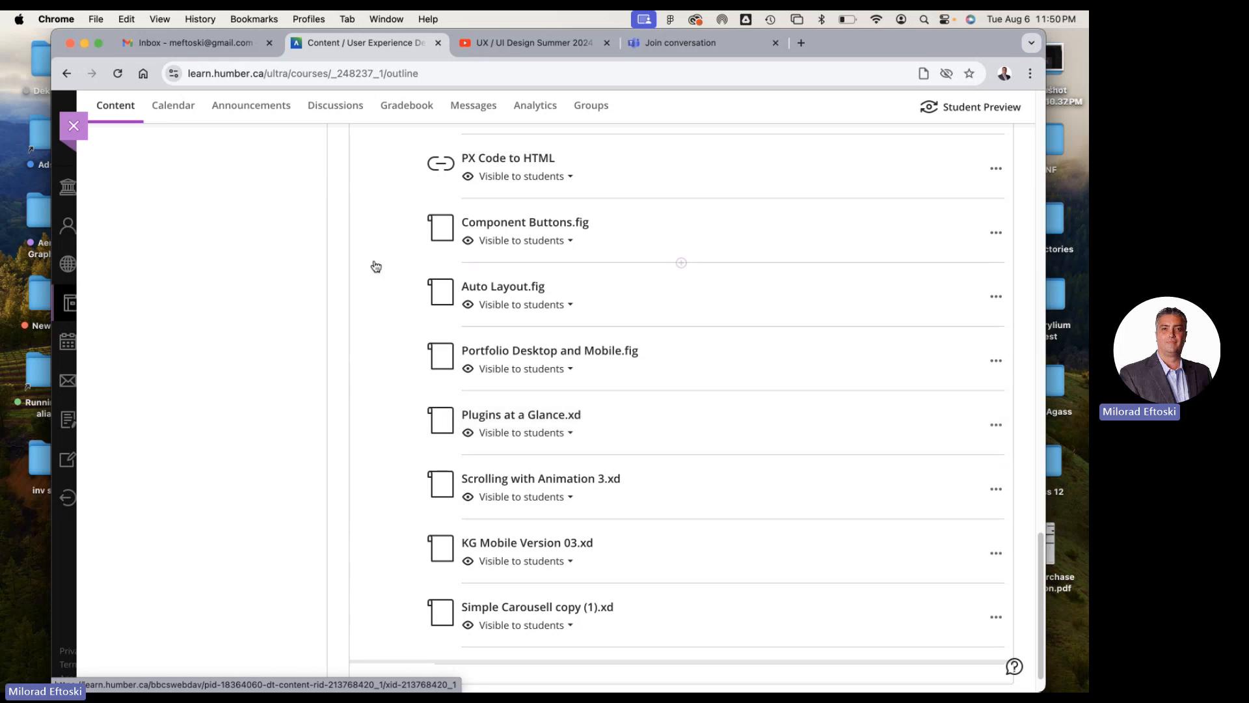
Import Portfolio Desktop and Mobile.fig from the desktop into the Figma Drafts again and open the new copy
left_click(85, 43)
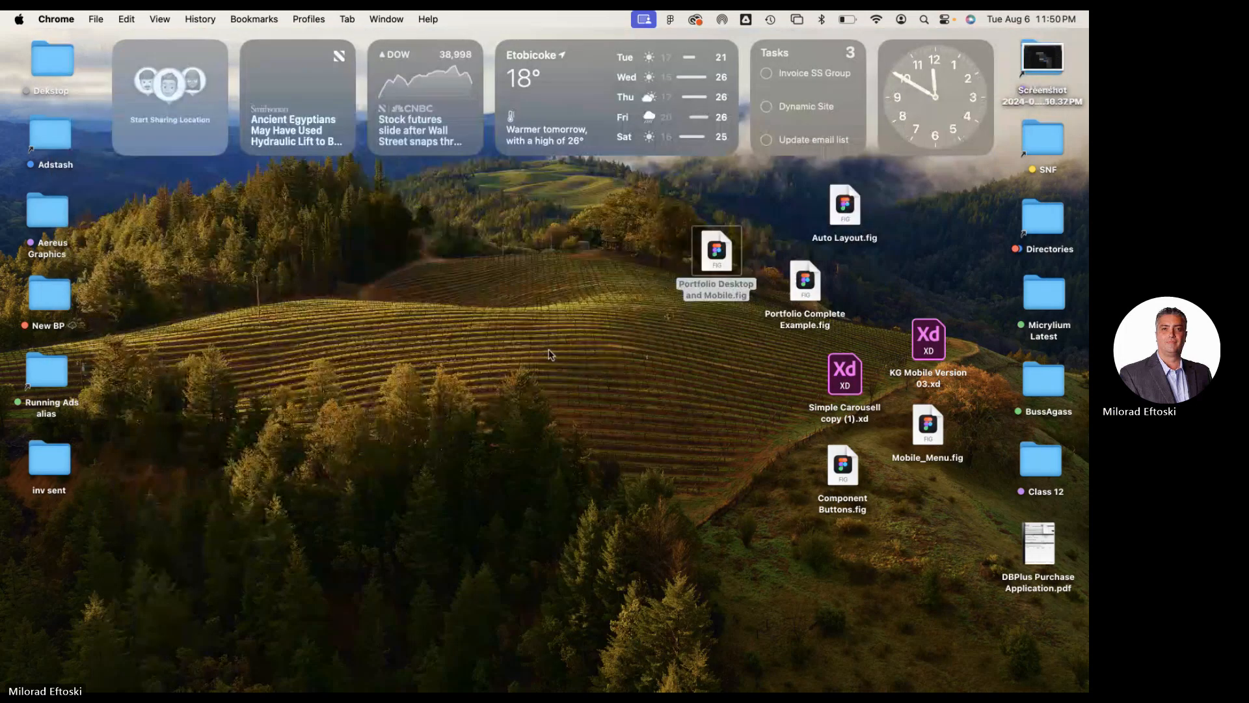
double_click(714, 252)
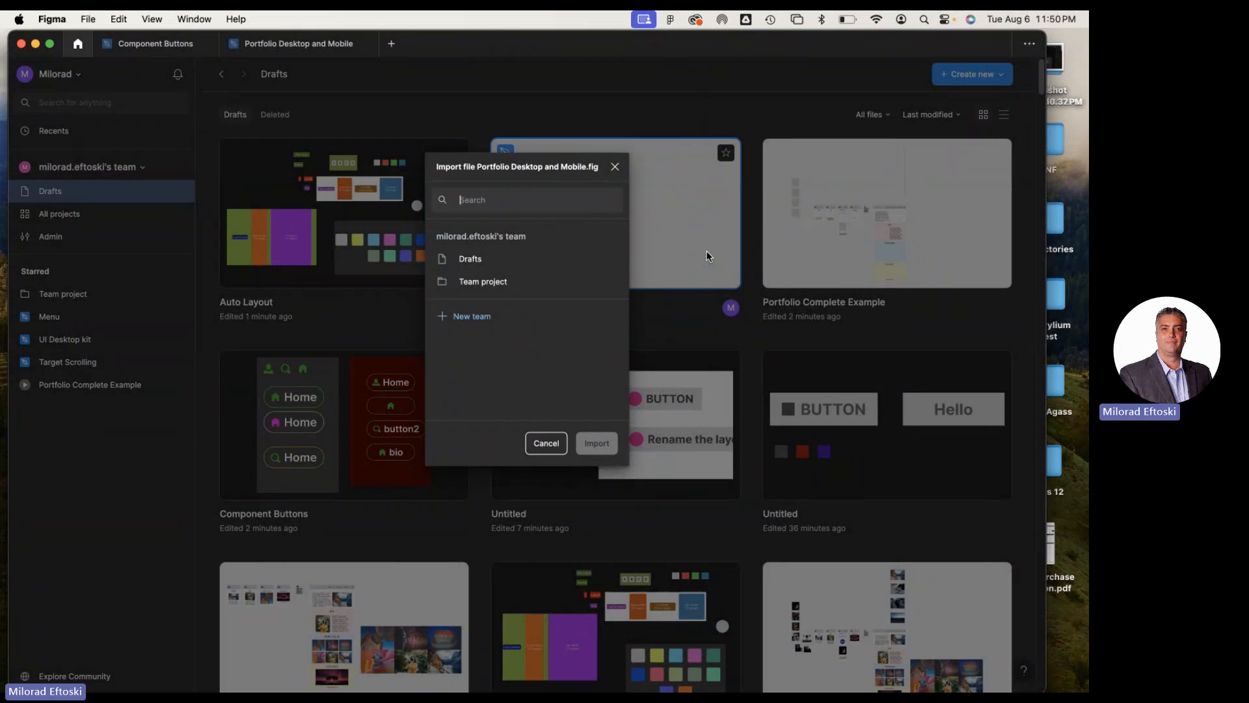
left_click(475, 259)
left_click(605, 445)
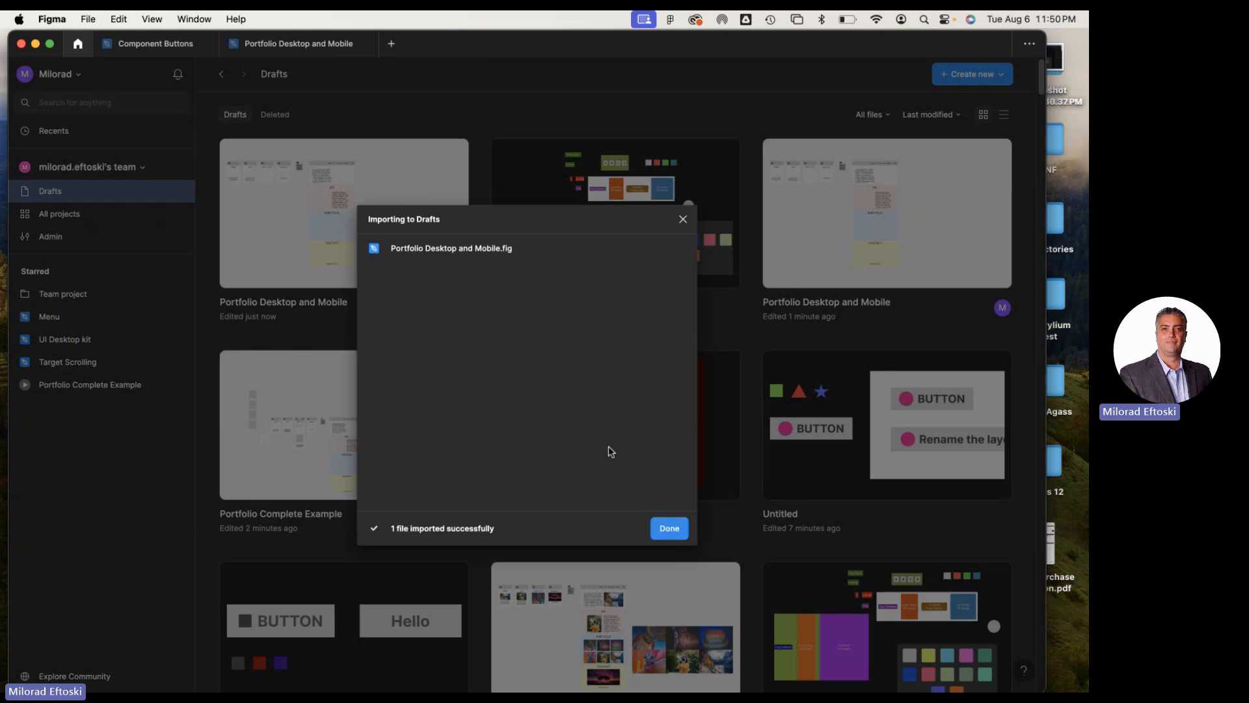
left_click(667, 529)
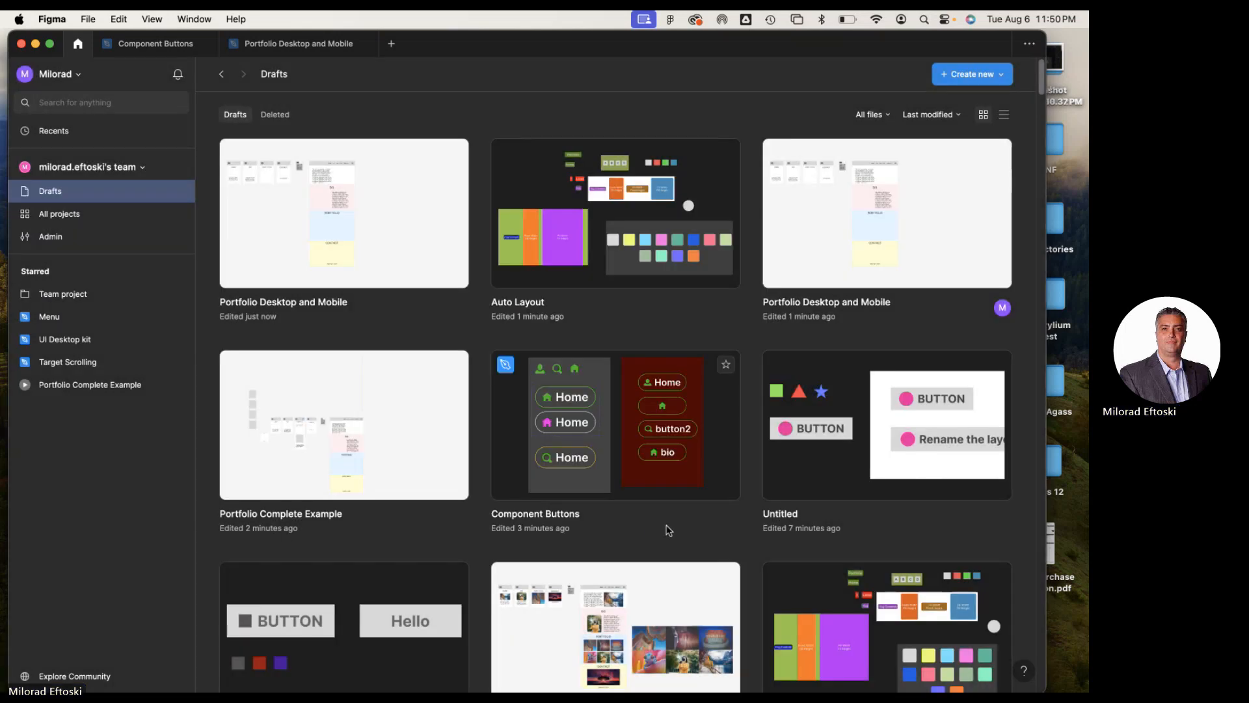
left_click(403, 211)
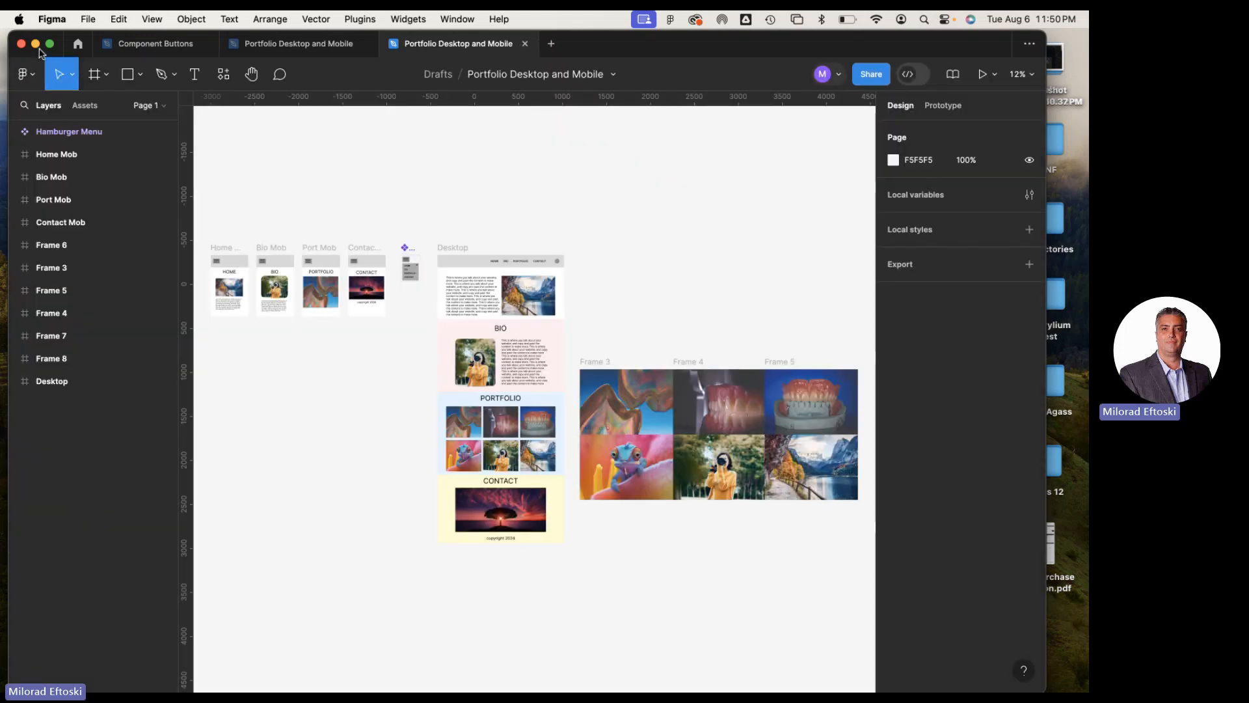
Go to the desktop and move the 10.37 PM screenshot file below the Portfolio Desktop and Mobile.fig file
left_click(35, 44)
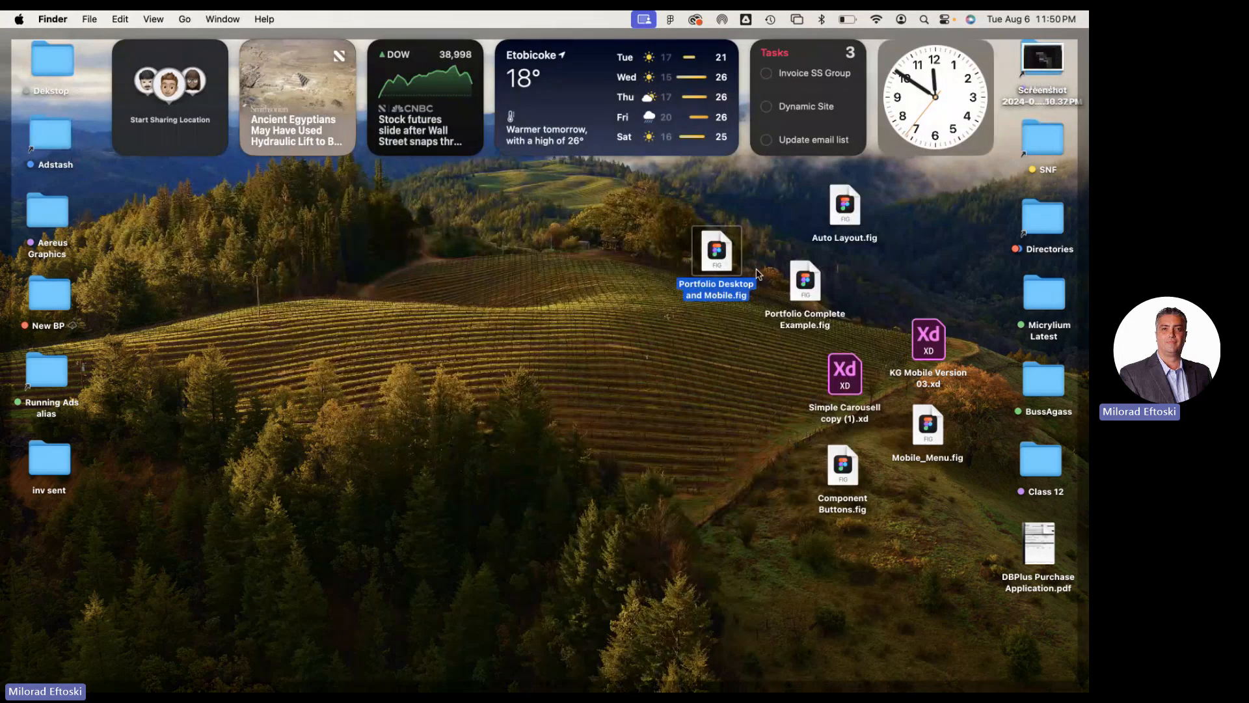
left_click_drag(1035, 65, 687, 375)
left_click(497, 625)
mouse_move(471, 691)
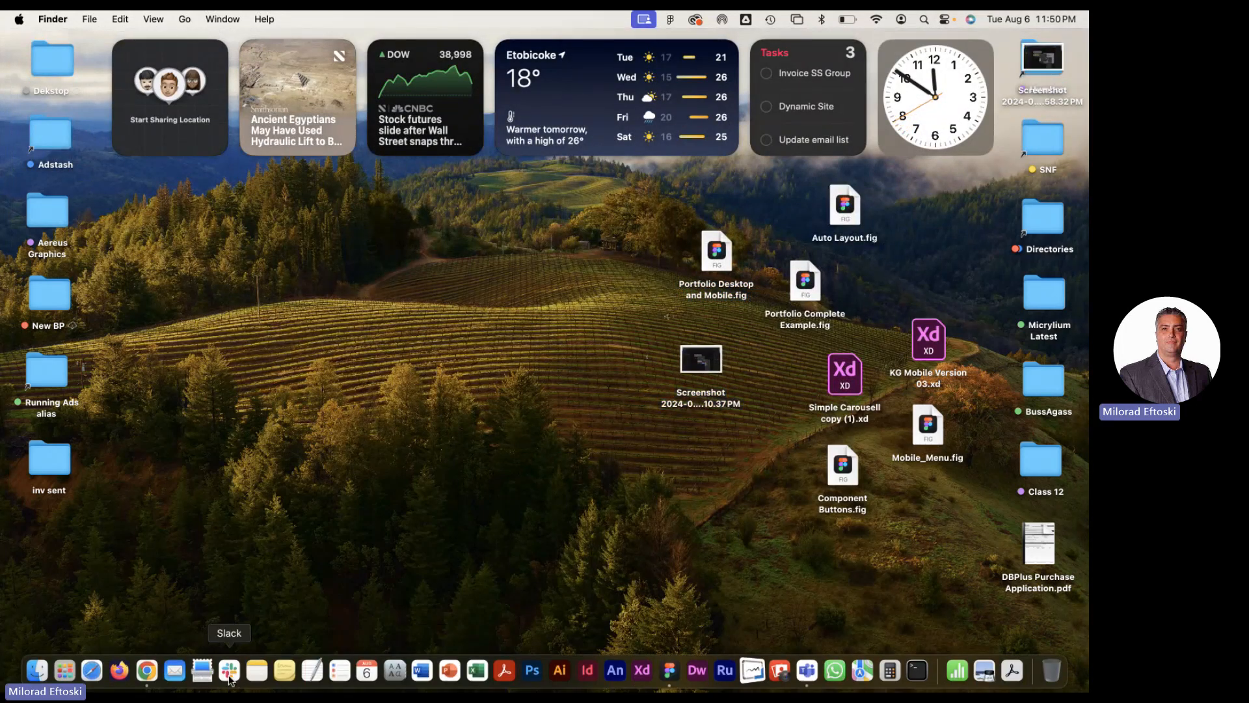
left_click(157, 673)
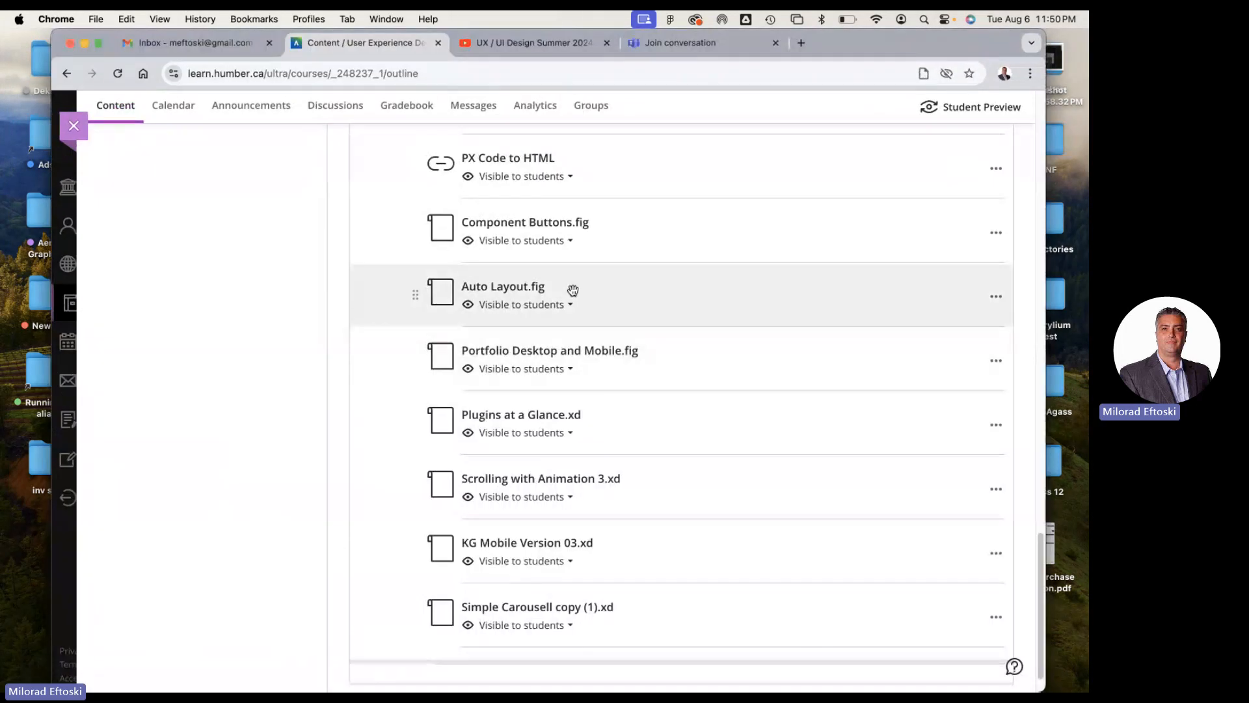
left_click(83, 43)
Switch back to Figma and close the older Portfolio Desktop and Mobile file and the Component Buttons file
mouse_move(604, 691)
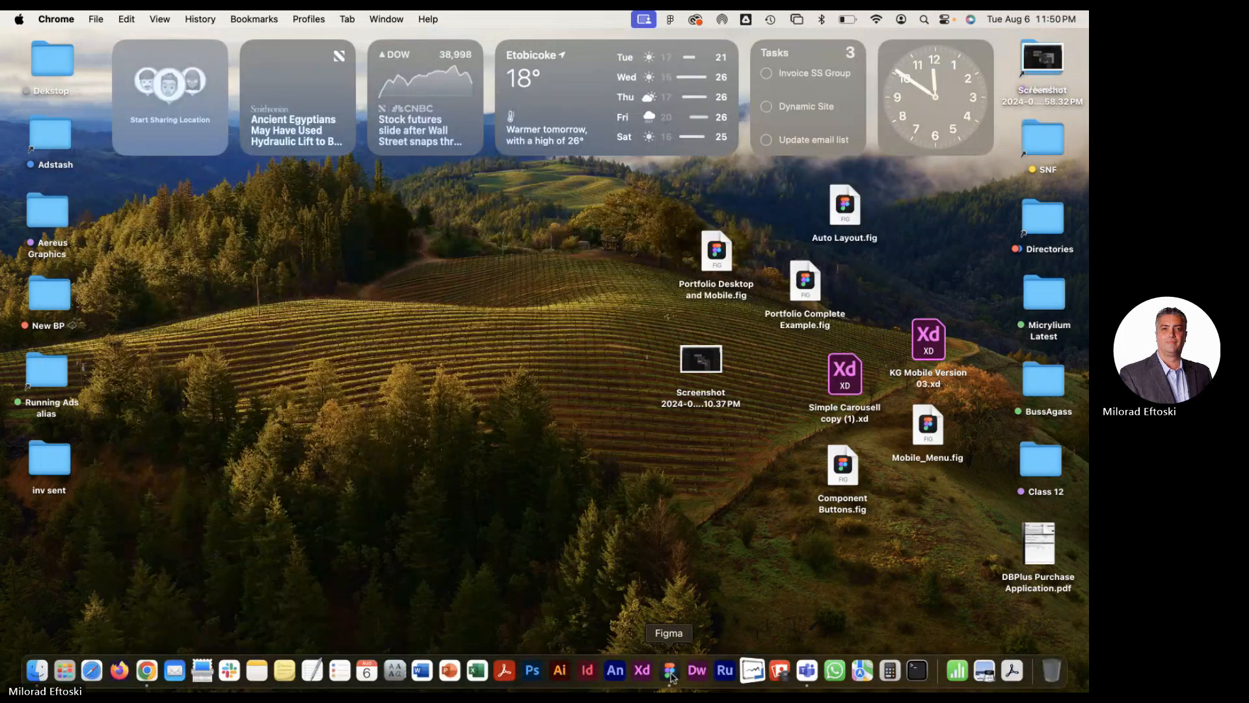
left_click(670, 670)
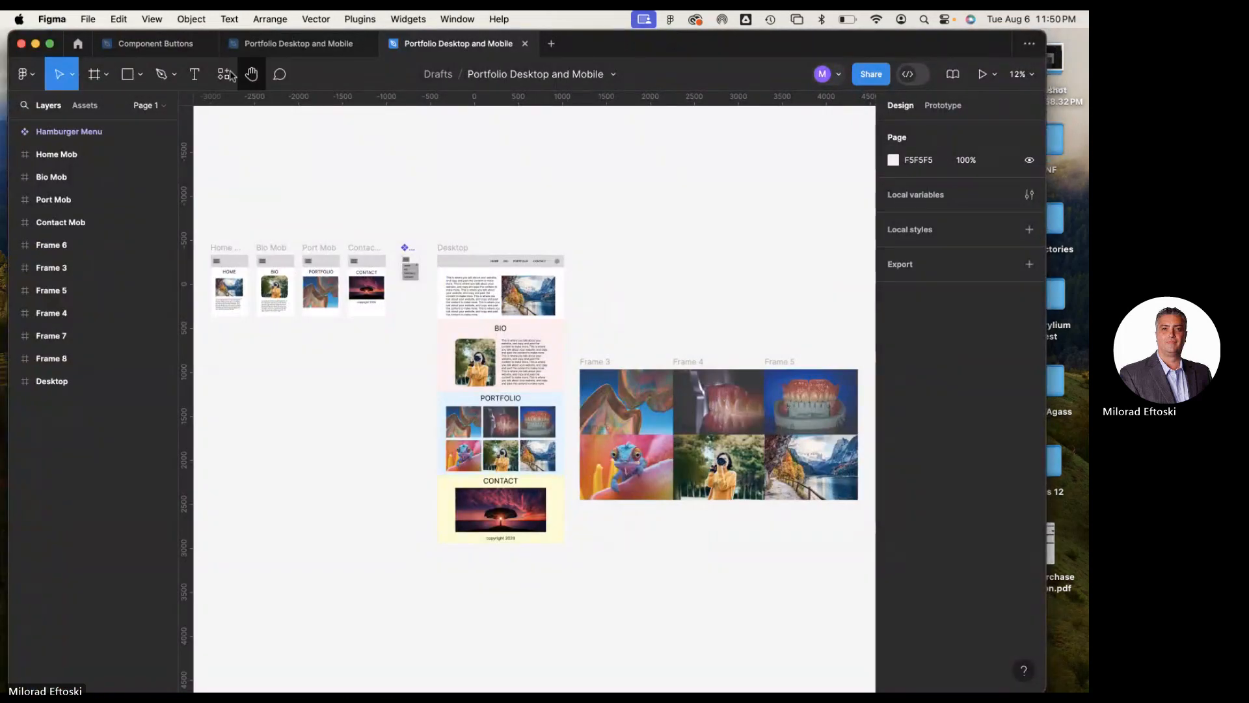
left_click(289, 46)
left_click(365, 43)
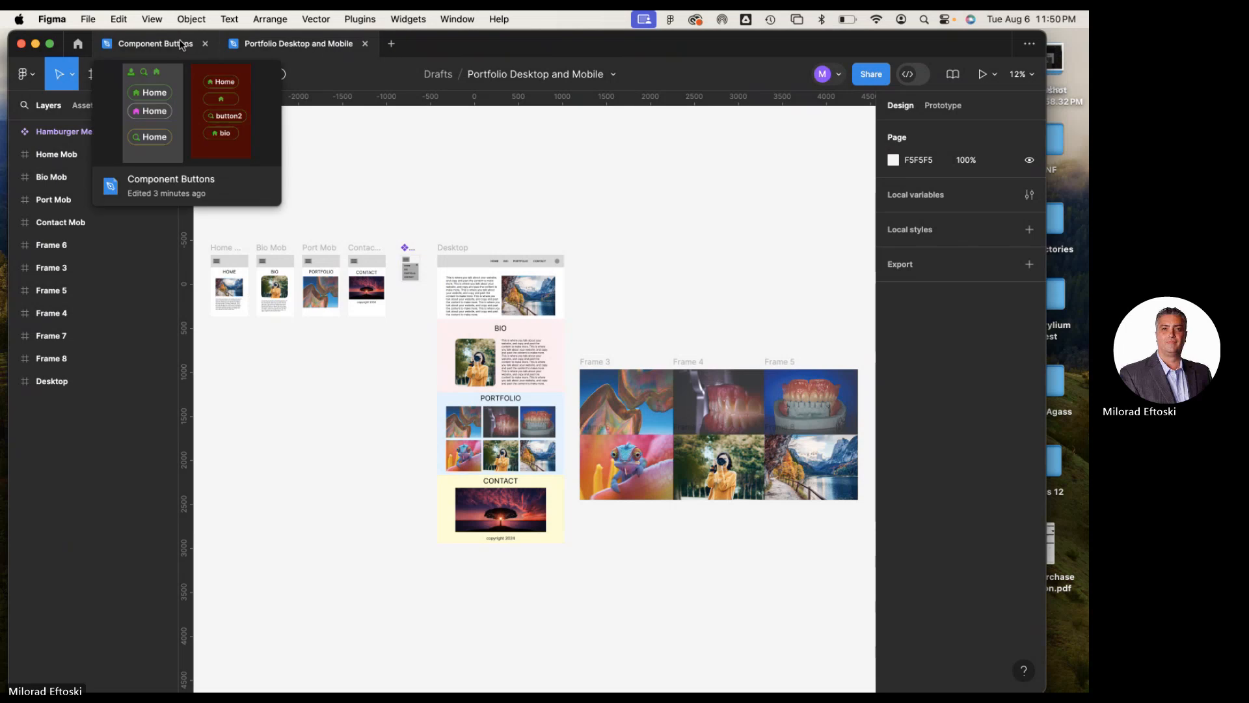
left_click(174, 45)
left_click(205, 44)
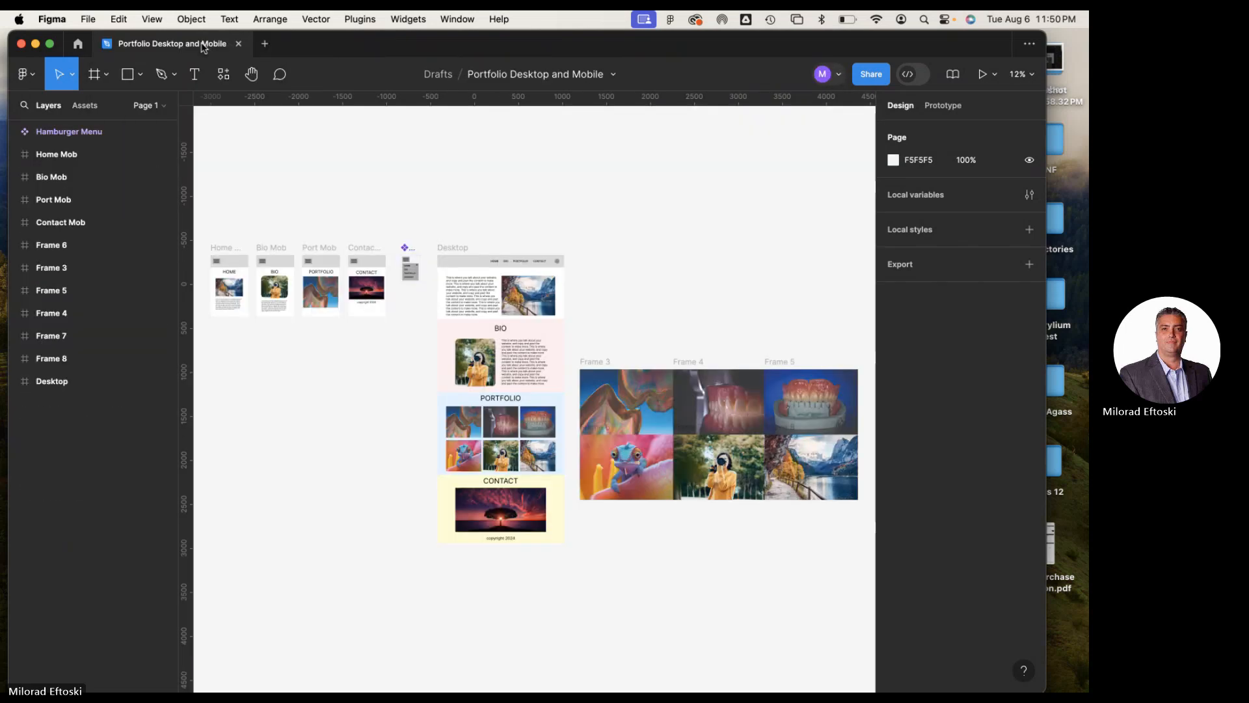
Browse the recent files in a new tab, and close that tab and the remaining Portfolio Desktop and Mobile file
left_click(265, 44)
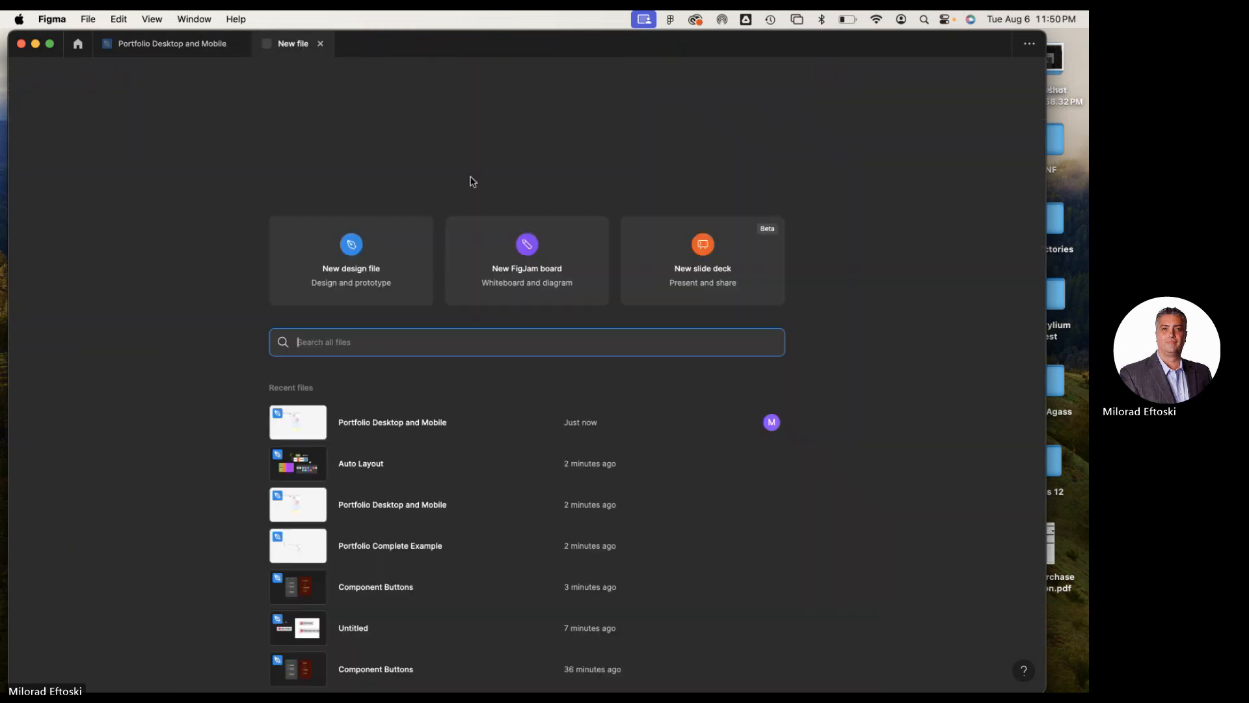
scroll(454, 247, "down", 5)
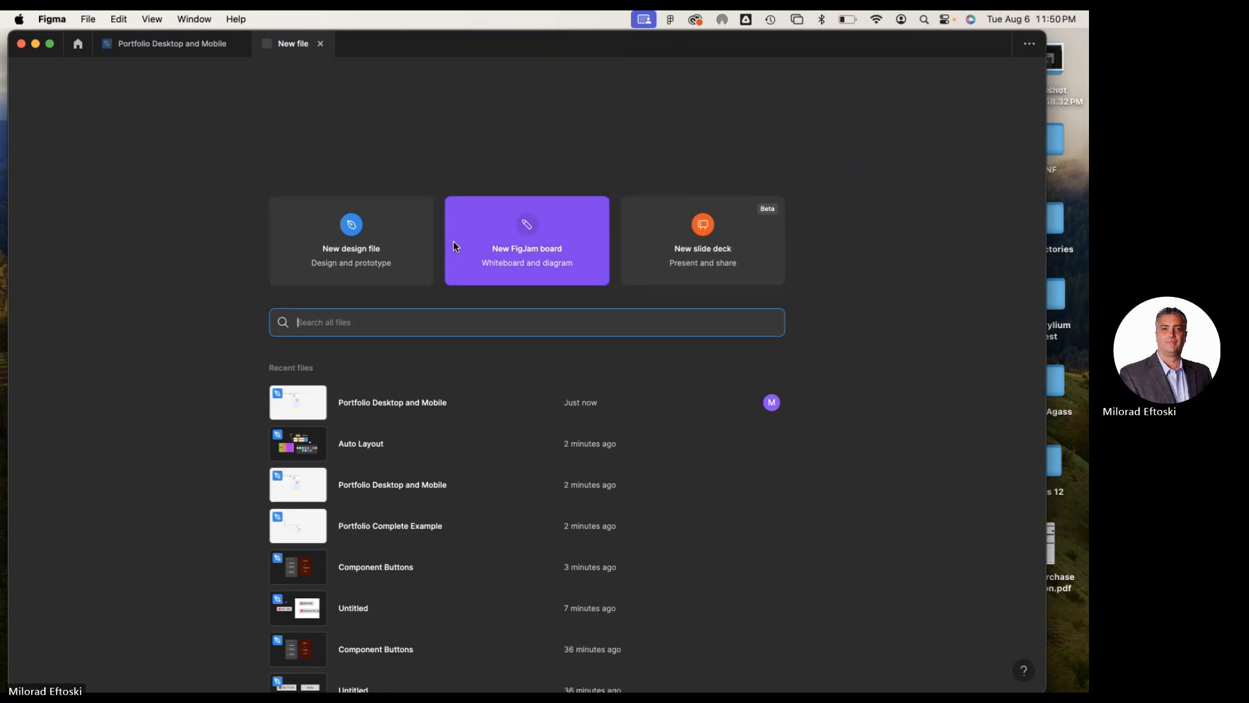
scroll(450, 294, "down", 1)
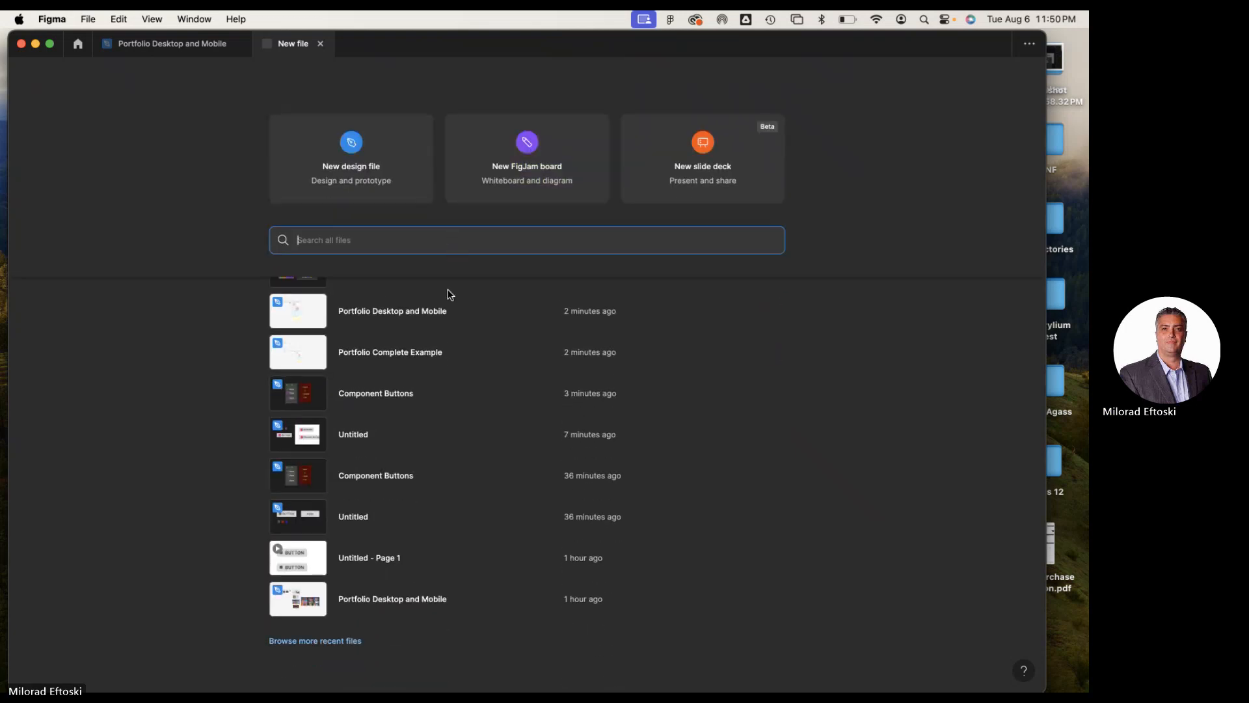
left_click(320, 43)
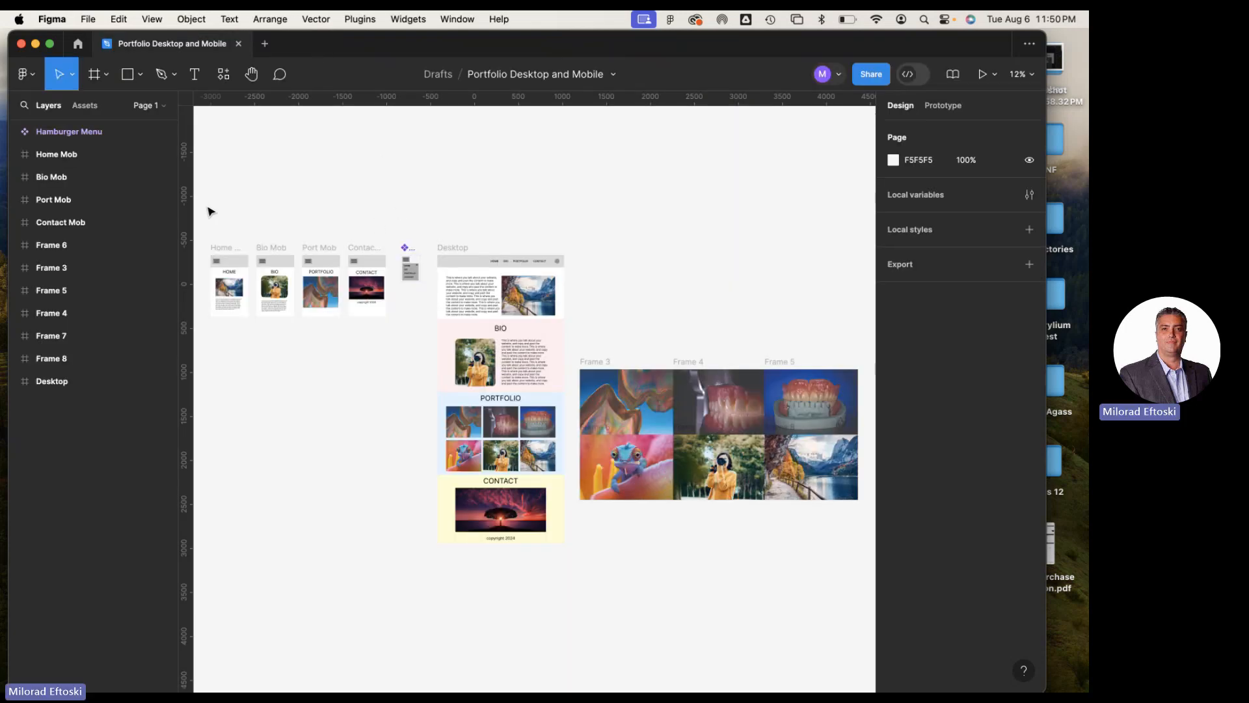
left_click(239, 43)
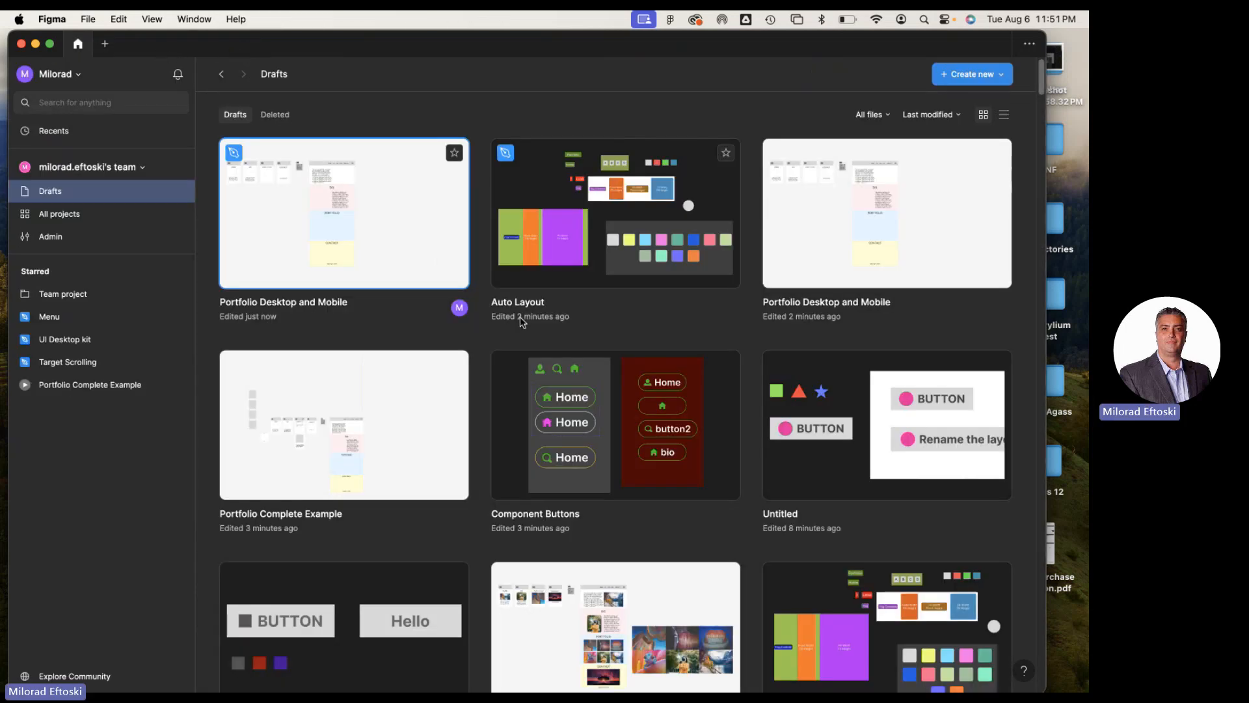
Browse the Drafts for a suitable example and open the Paris Olympics file
scroll(521, 316, "down", 3)
scroll(608, 367, "down", 6)
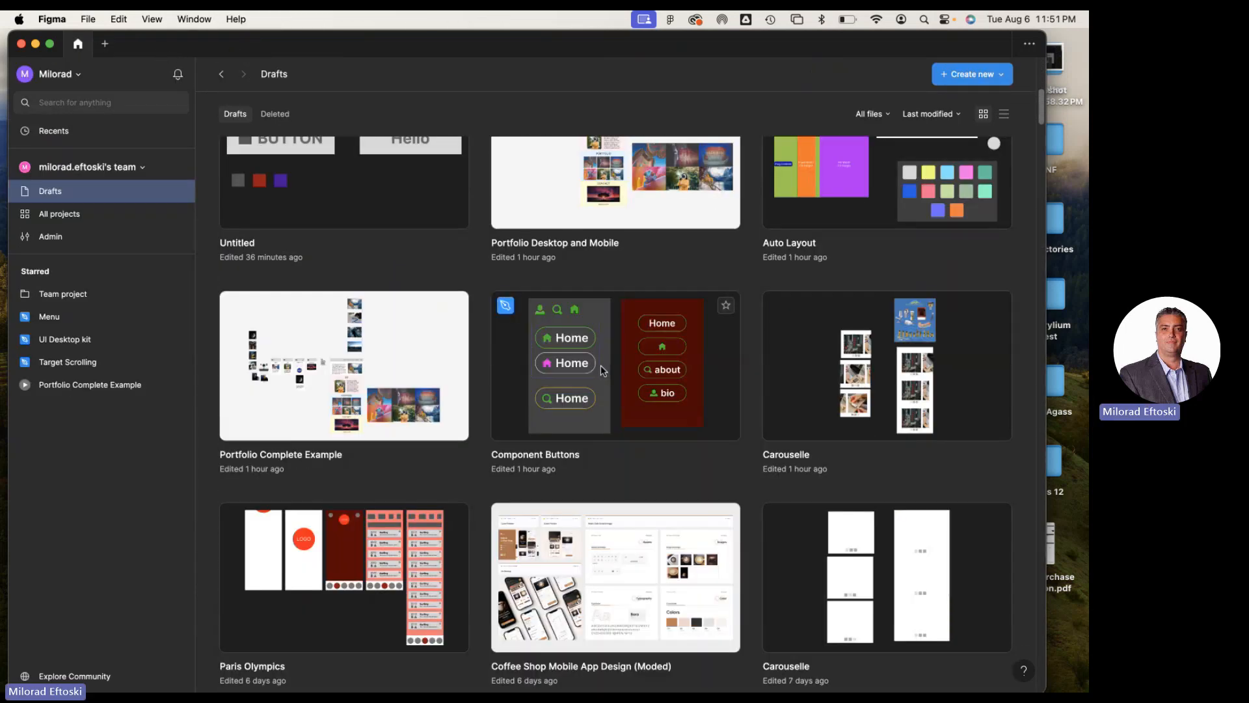
scroll(603, 370, "down", 5)
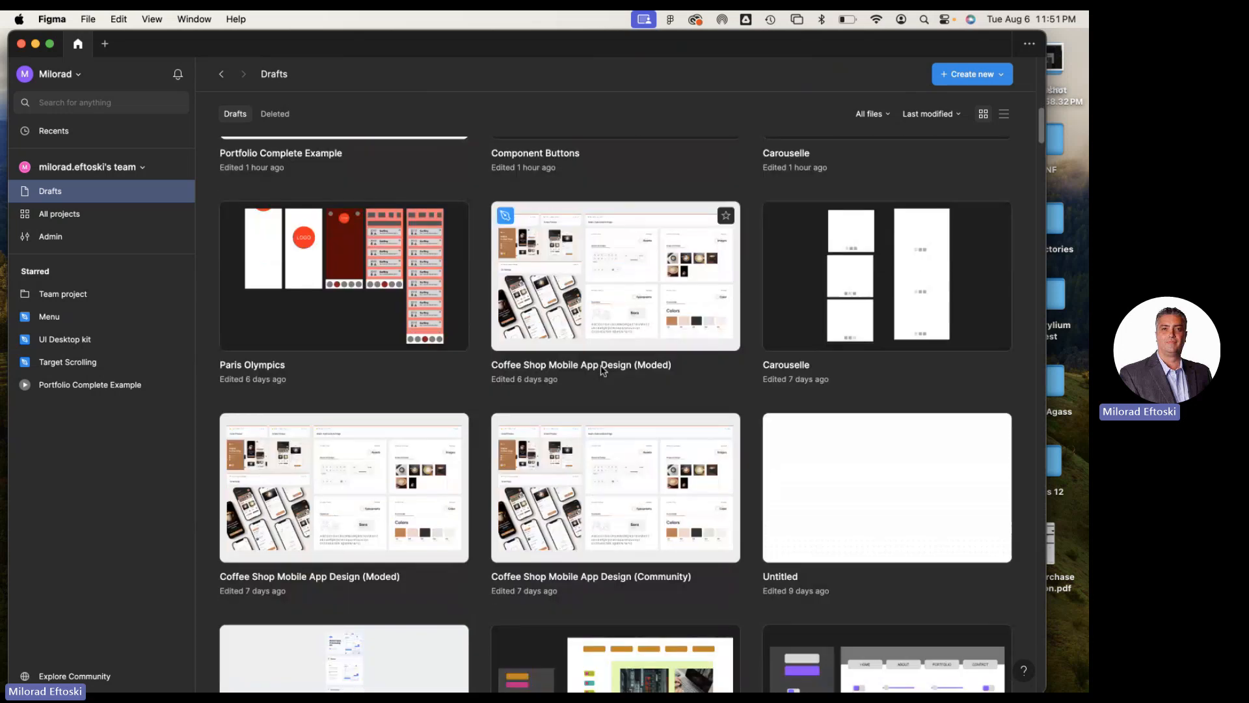
scroll(600, 365, "down", 3)
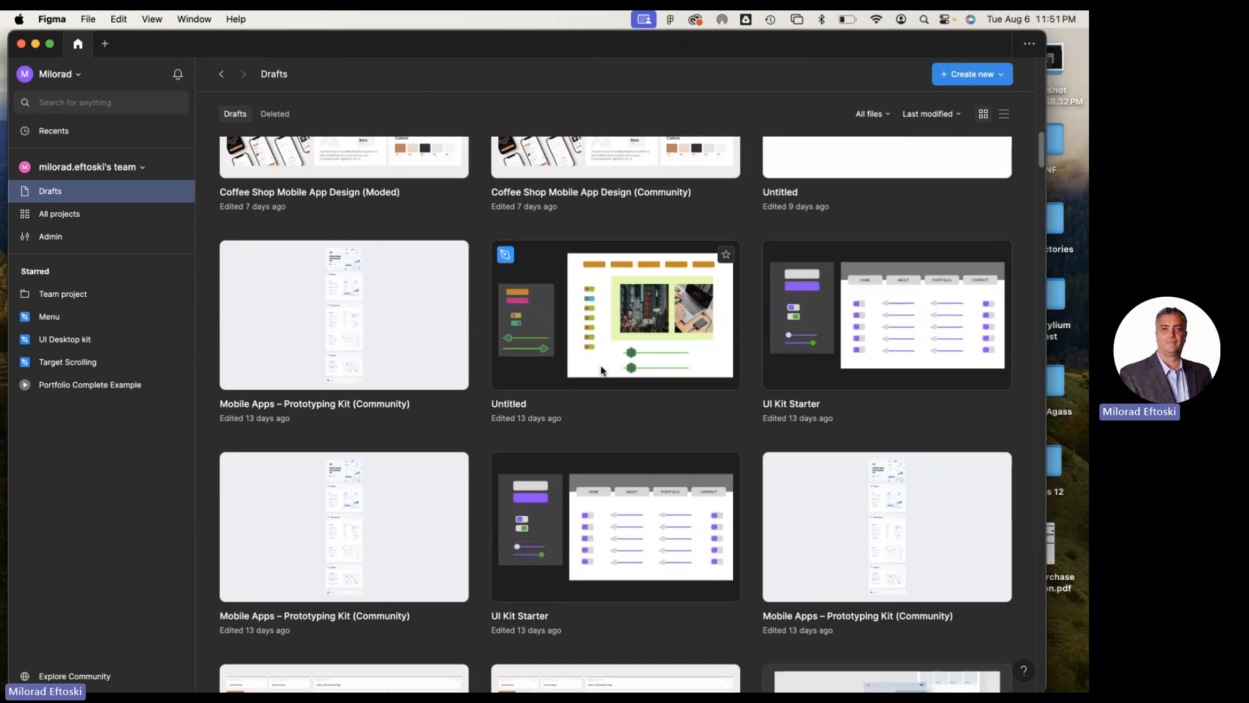
scroll(577, 382, "down", 3)
scroll(573, 383, "up", 15)
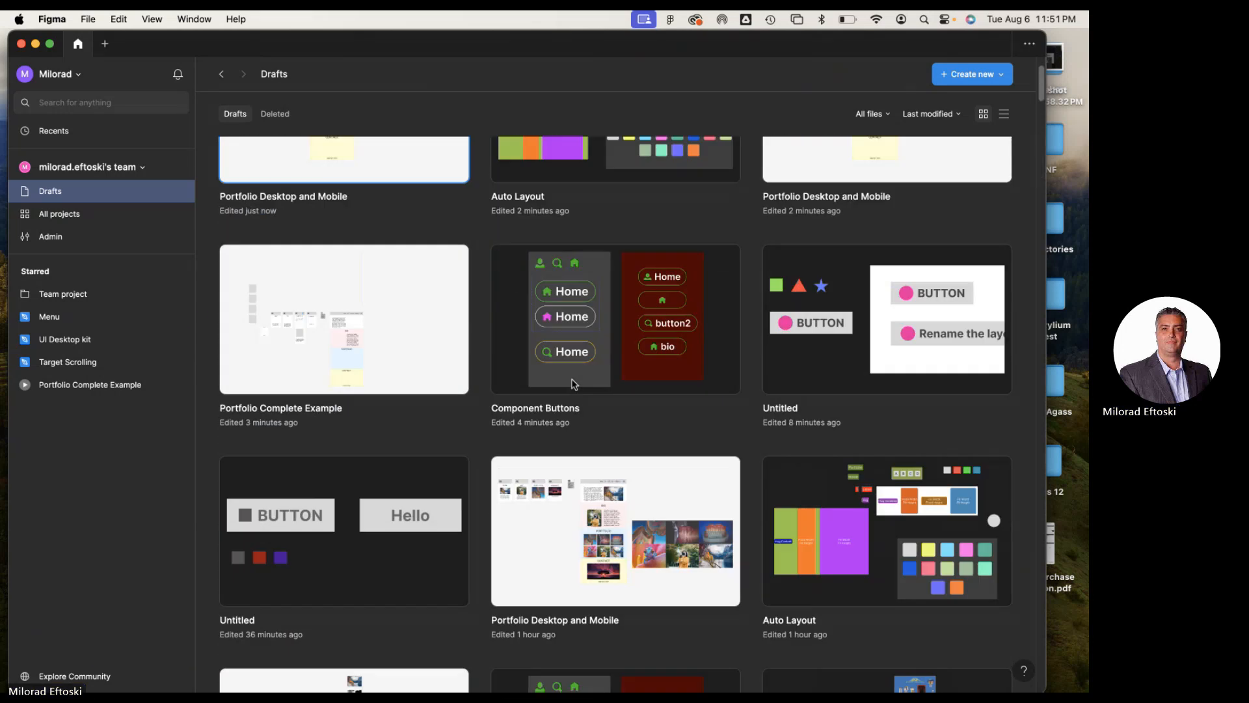
scroll(575, 384, "up", 2)
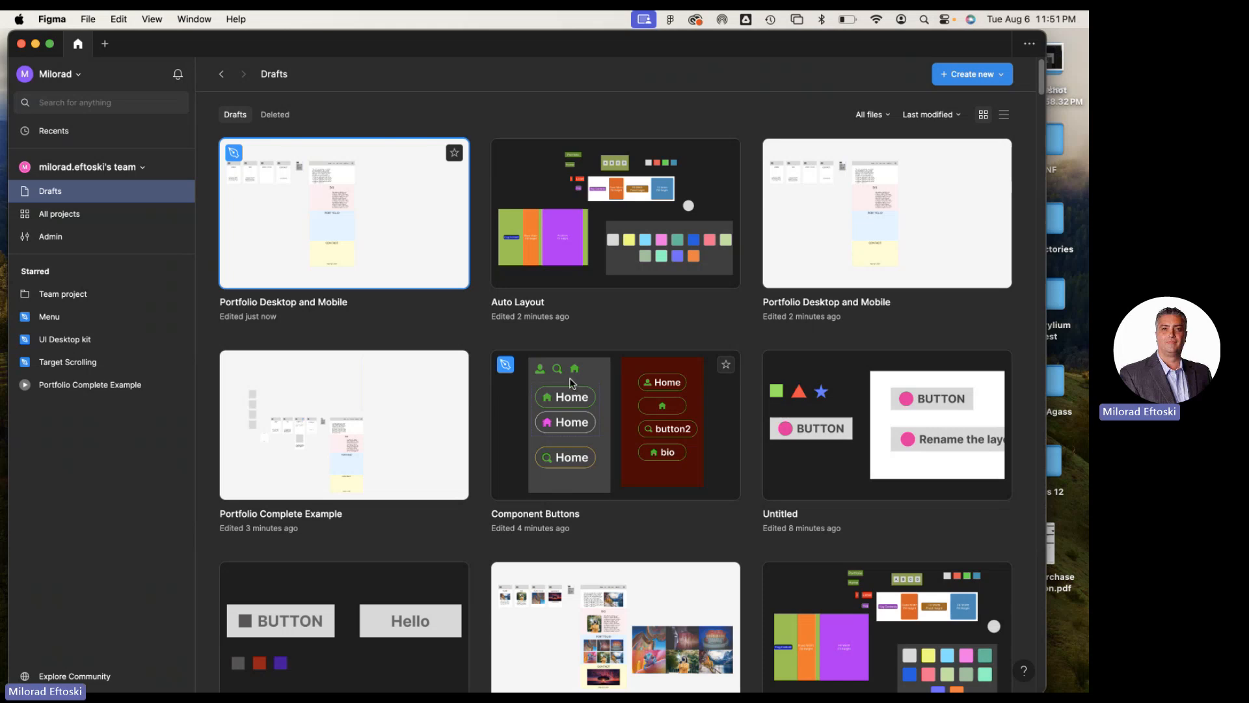
scroll(570, 381, "down", 5)
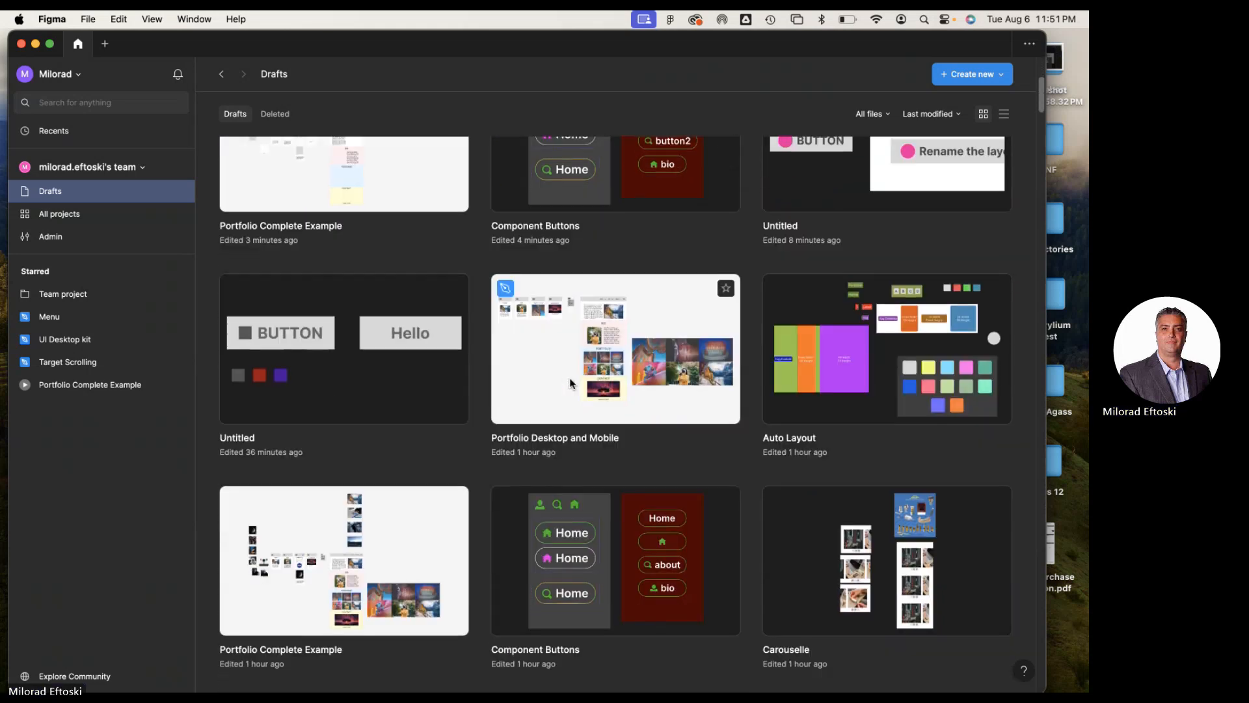
scroll(570, 382, "down", 5)
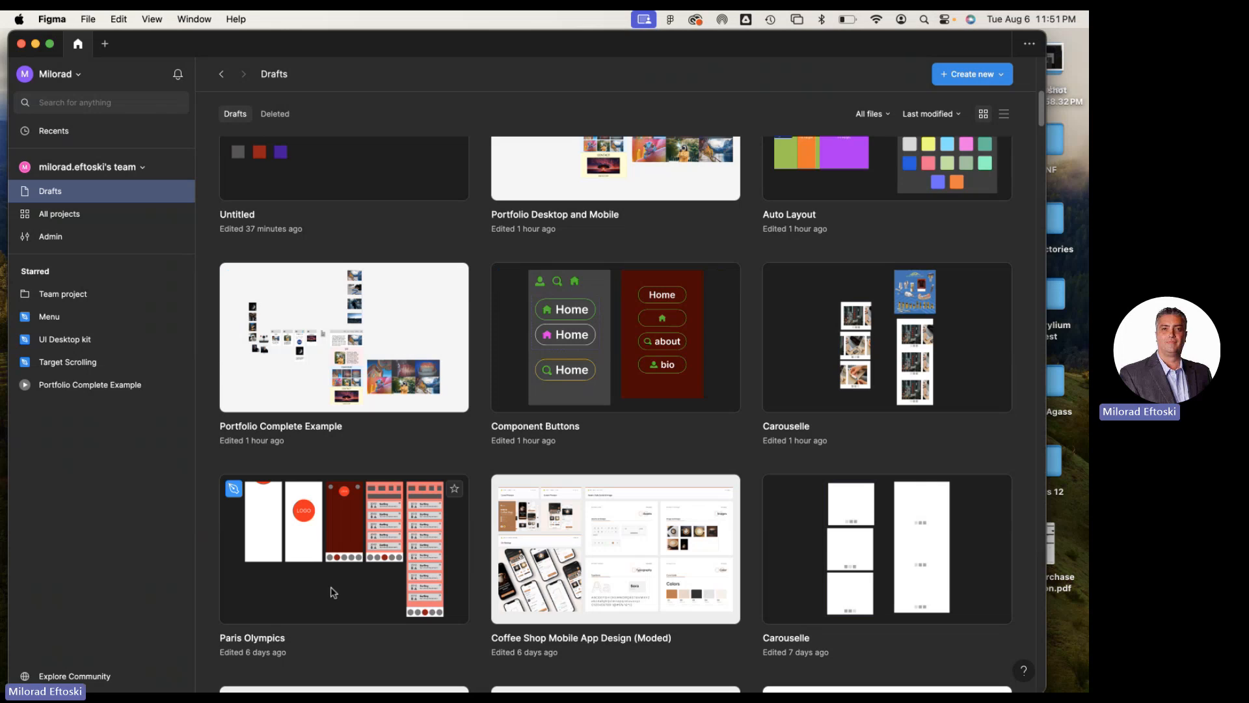
double_click(325, 602)
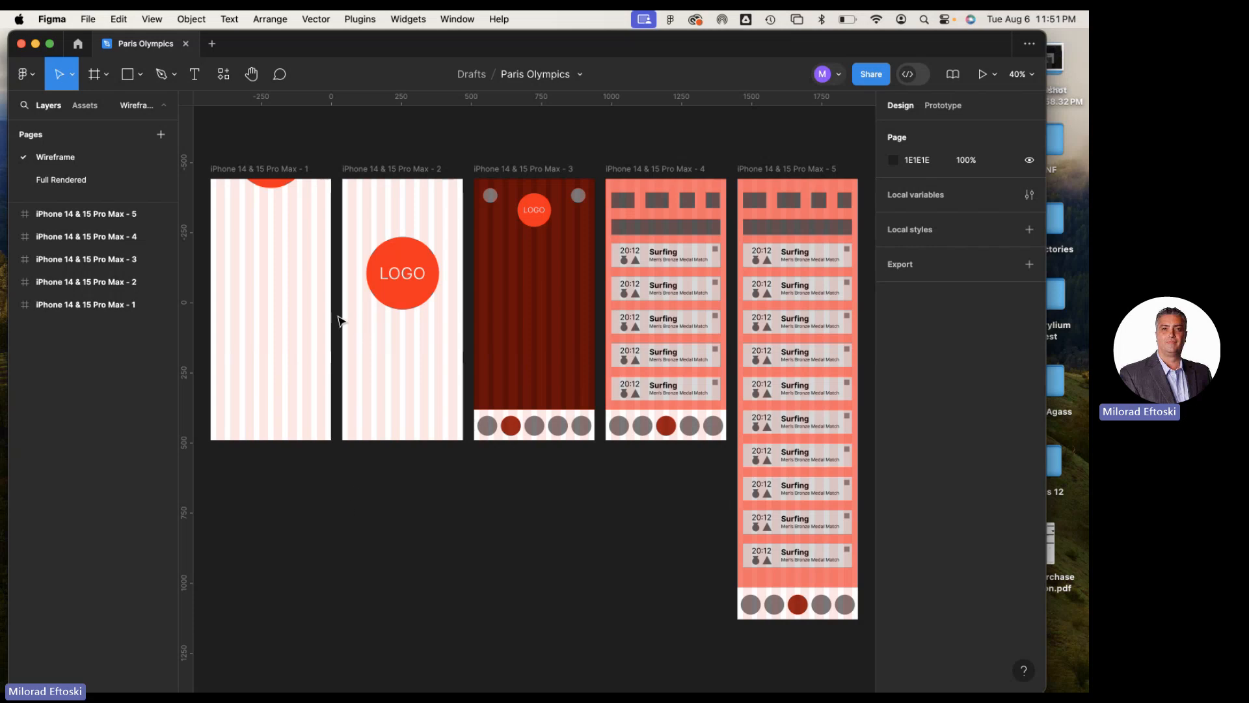
Examine the five iPhone 14 & 15 Pro Max frames on the Wireframe page
scroll(331, 238, "right", 5)
scroll(334, 235, "left", 5)
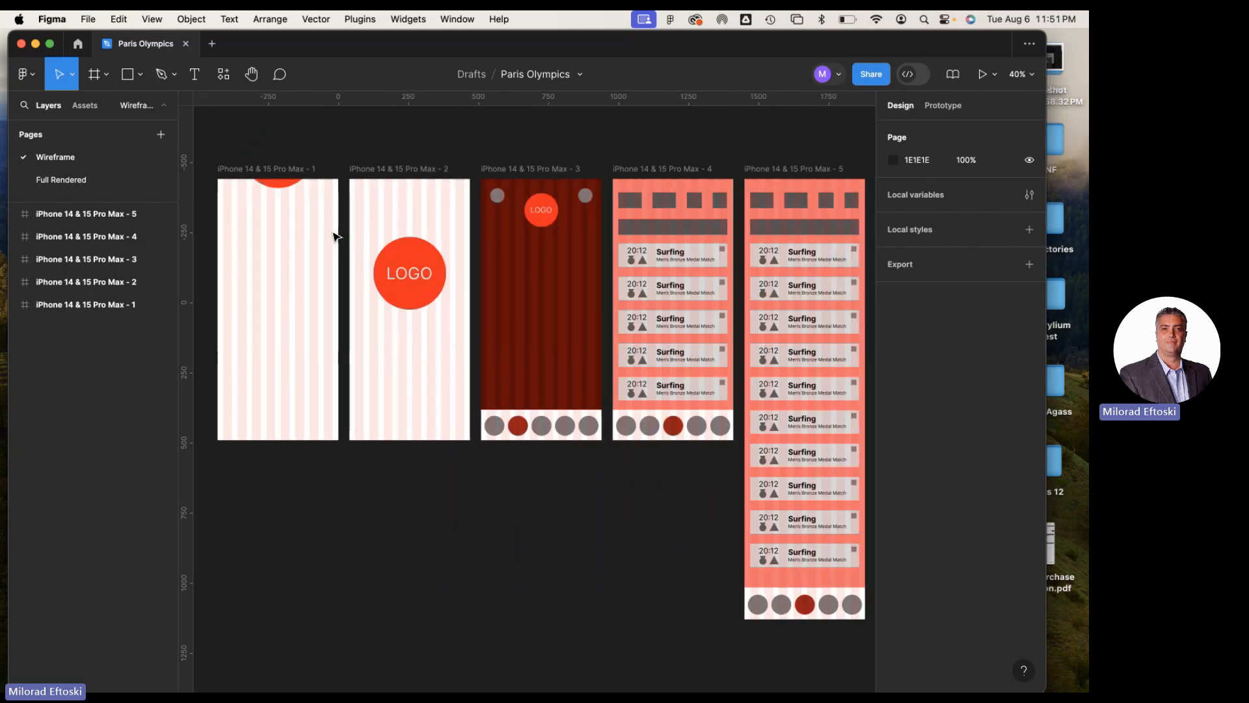
scroll(334, 236, "left", 3)
scroll(357, 218, "down", 1)
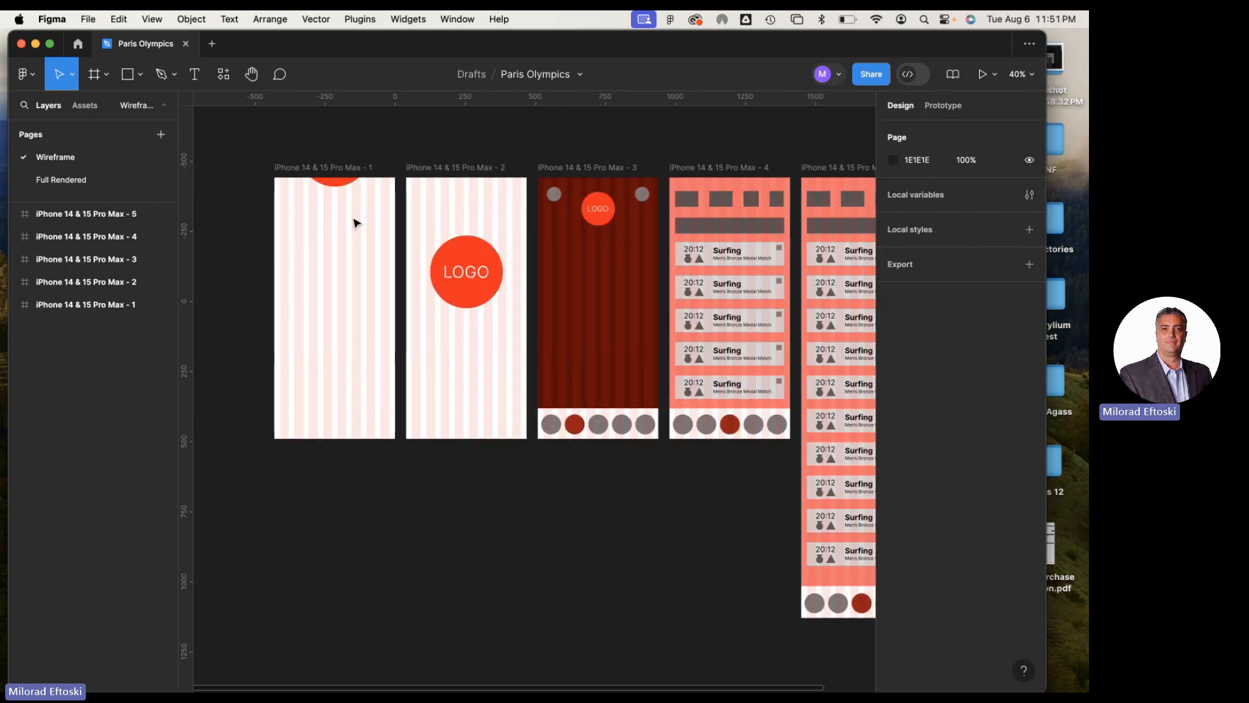
Switch to the Full Rendered page and examine its app screens and the COMPS section
left_click(65, 181)
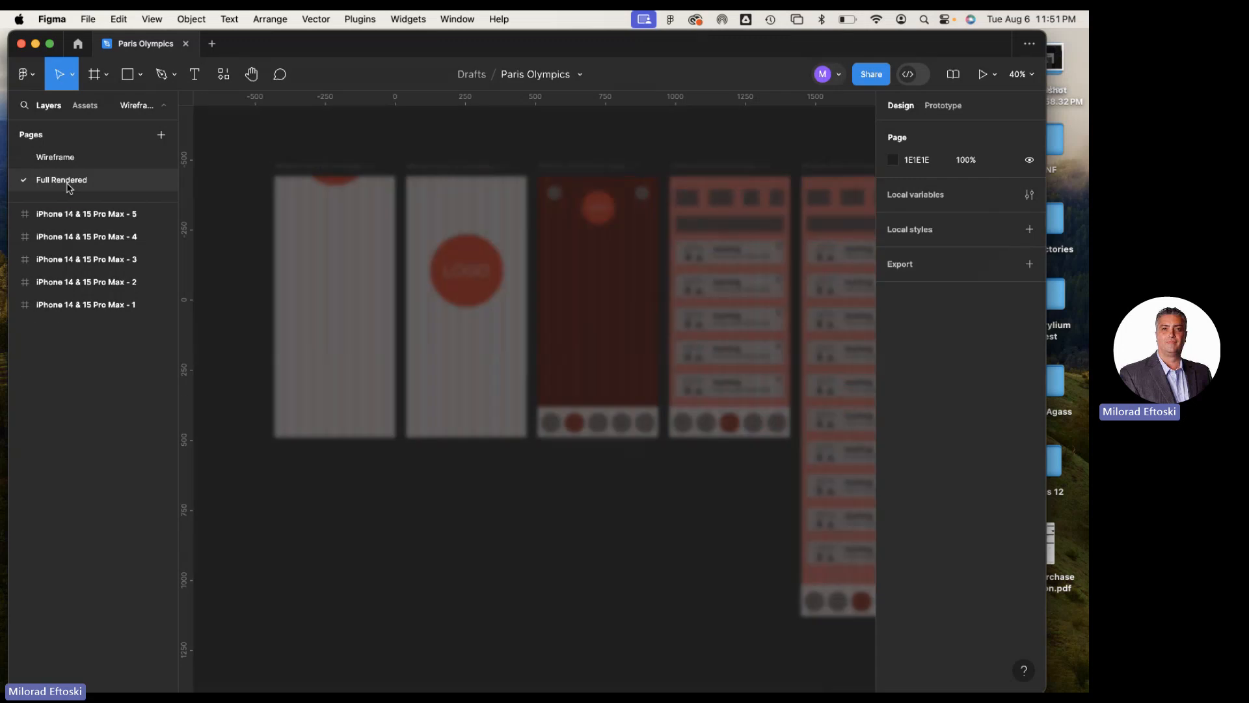
left_click(50, 157)
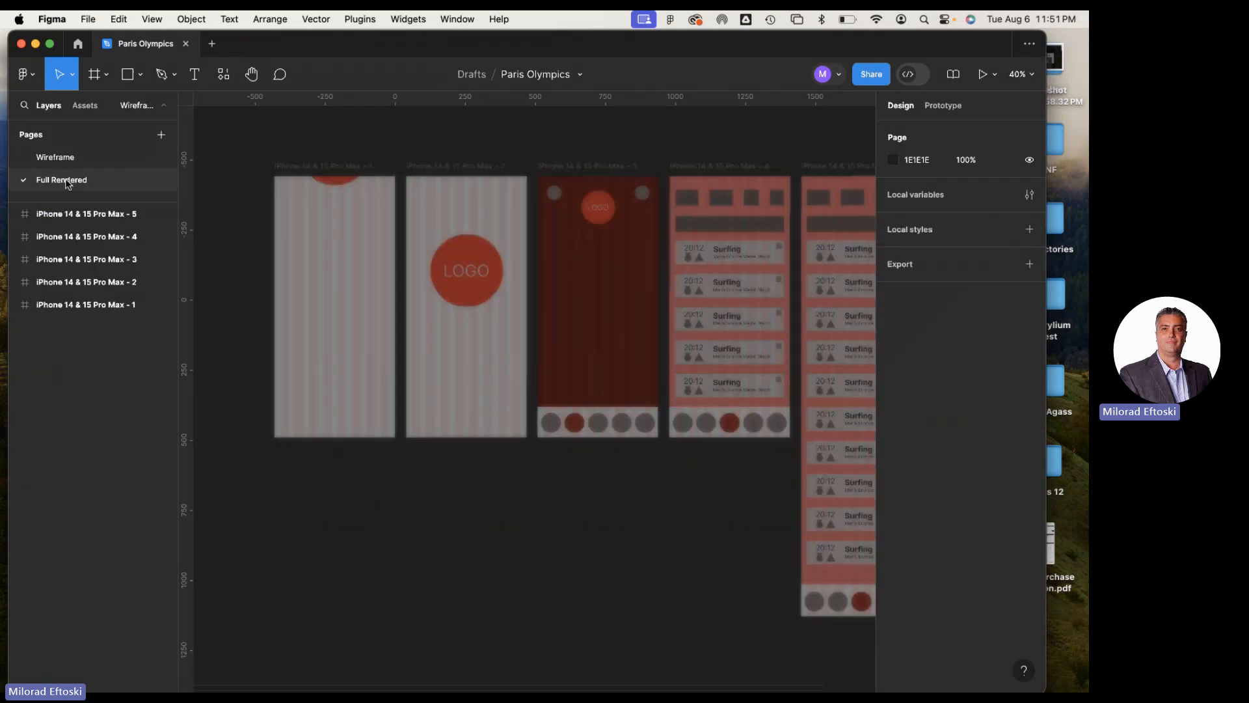
left_click(65, 179)
scroll(422, 361, "down", 1)
scroll(421, 361, "down", 1)
scroll(412, 354, "left", 3)
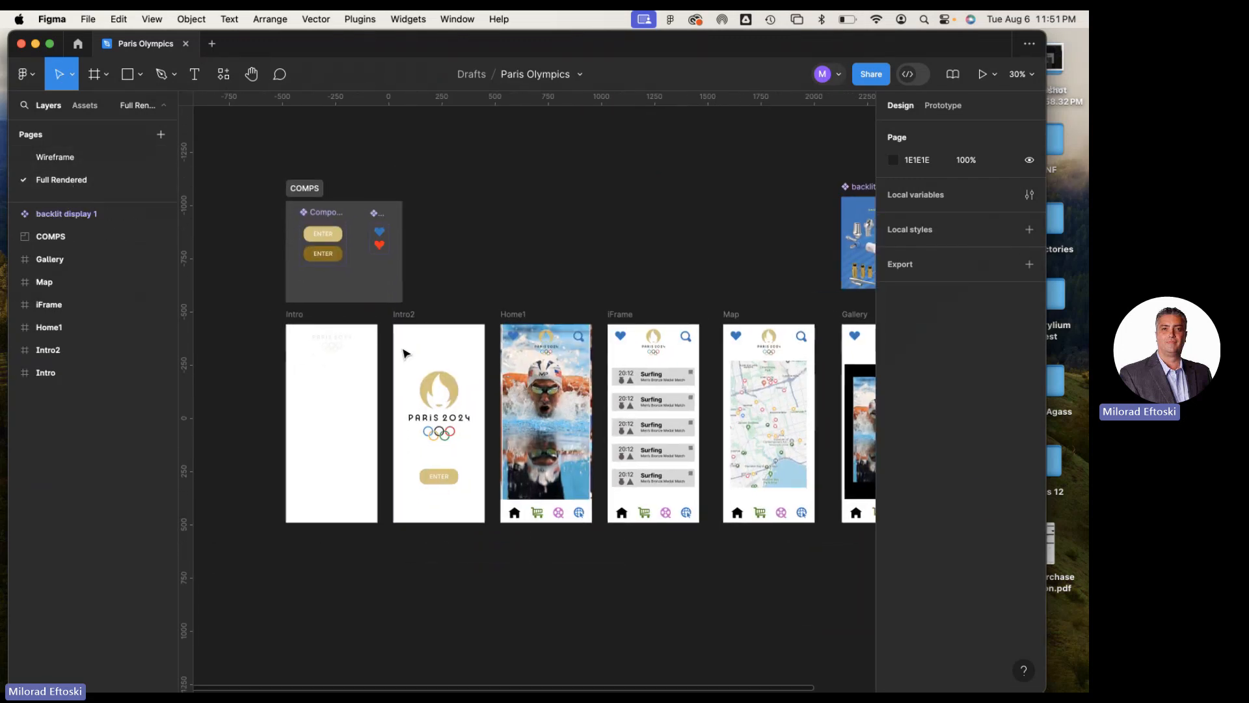
scroll(412, 357, "down", 5)
scroll(410, 355, "up", 6)
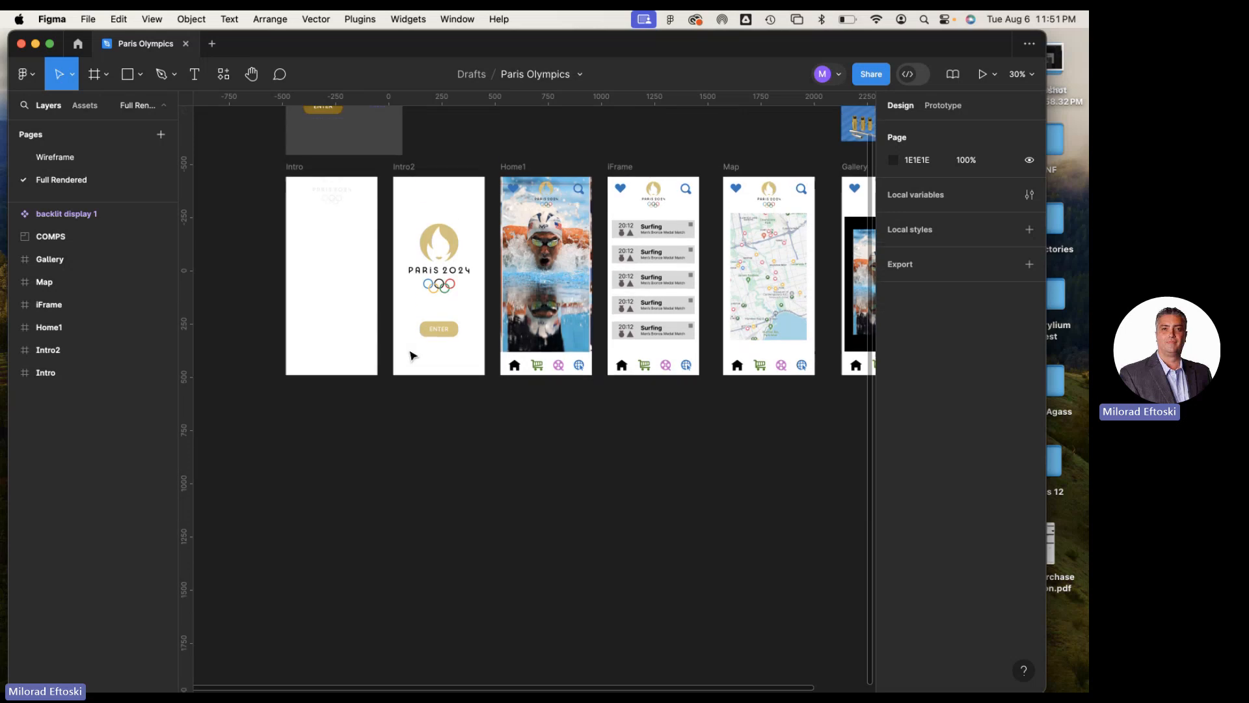
scroll(406, 354, "right", 1)
scroll(404, 353, "down", 1)
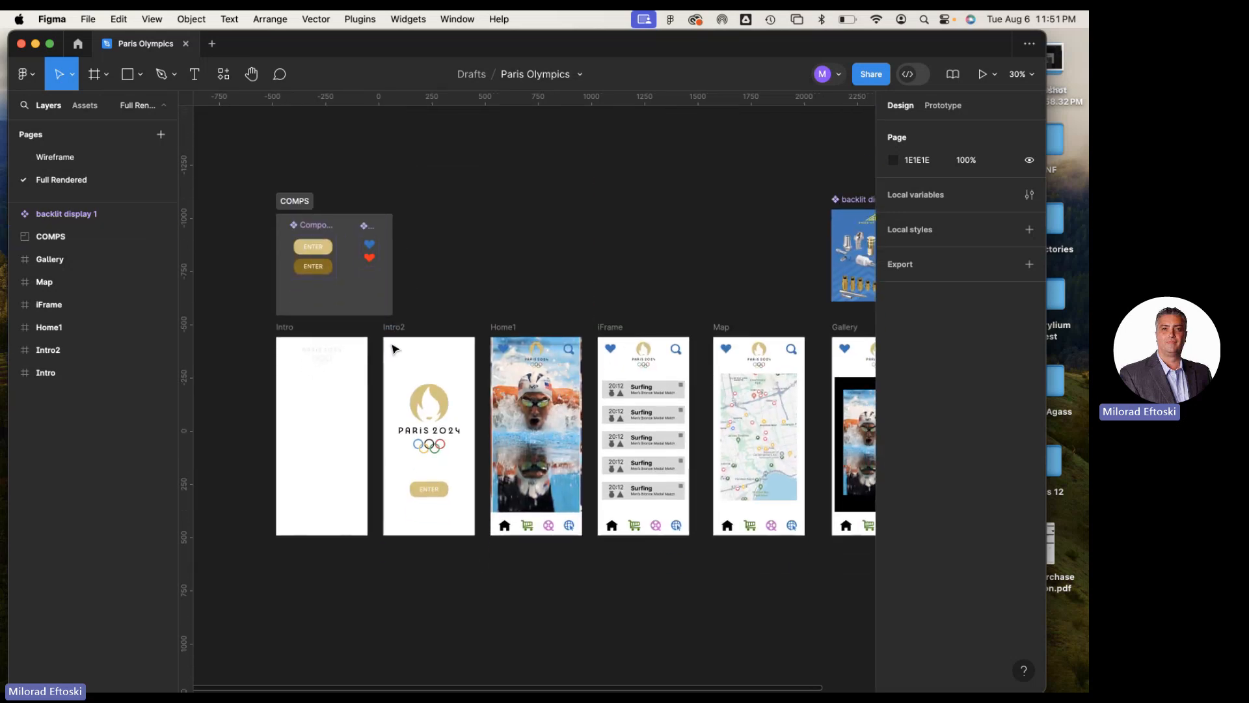
scroll(390, 348, "right", 4)
scroll(386, 341, "left", 2)
scroll(386, 341, "left", 4)
Run the prototype from the Intro frame and enter the app's home screen
left_click(316, 329)
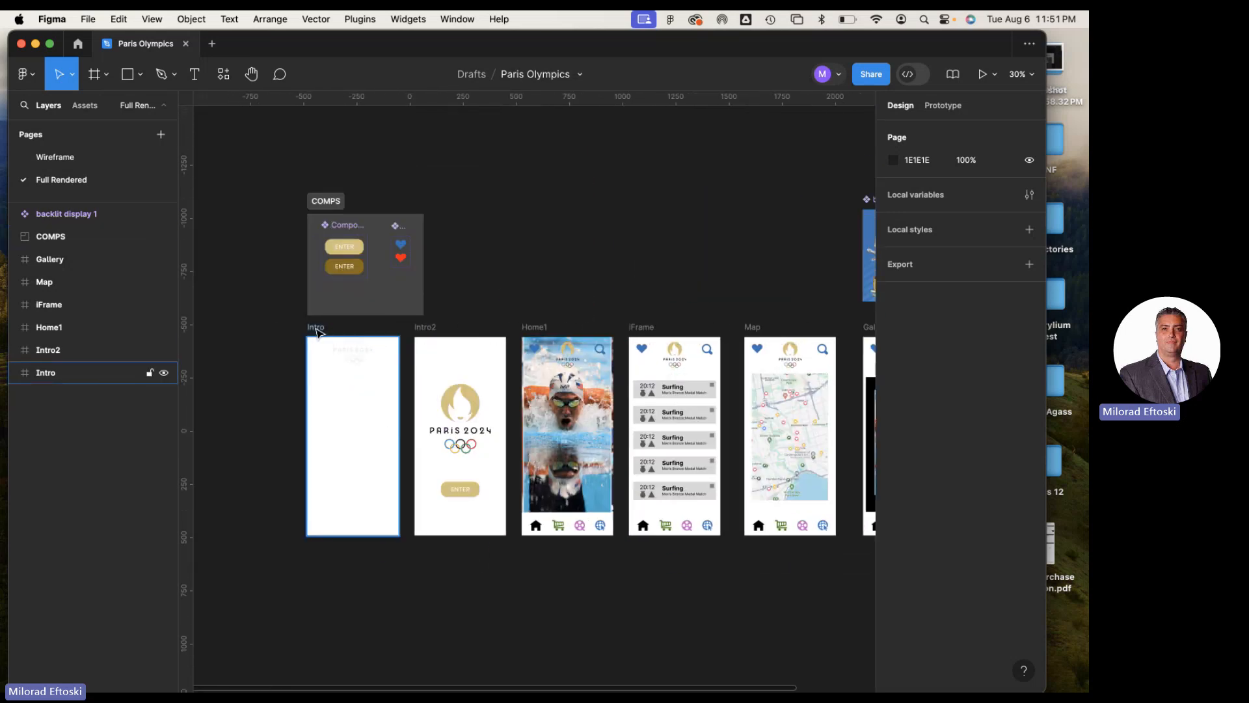
left_click(318, 338)
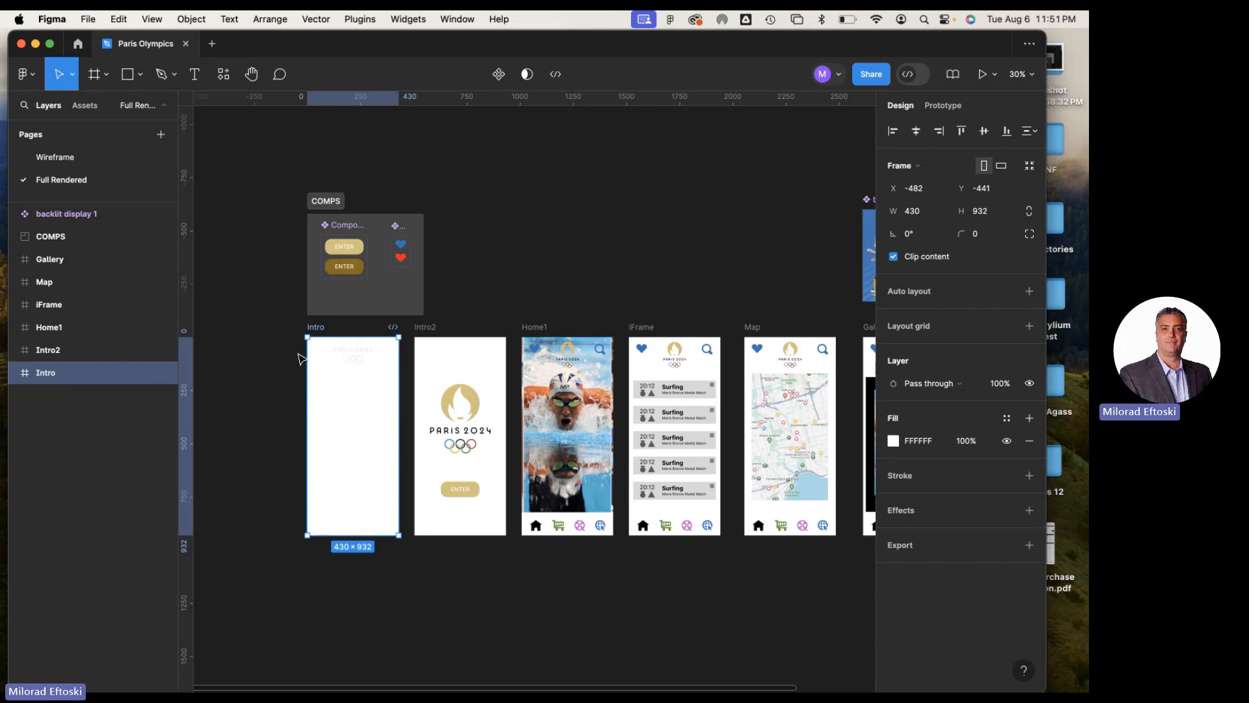
left_click(982, 74)
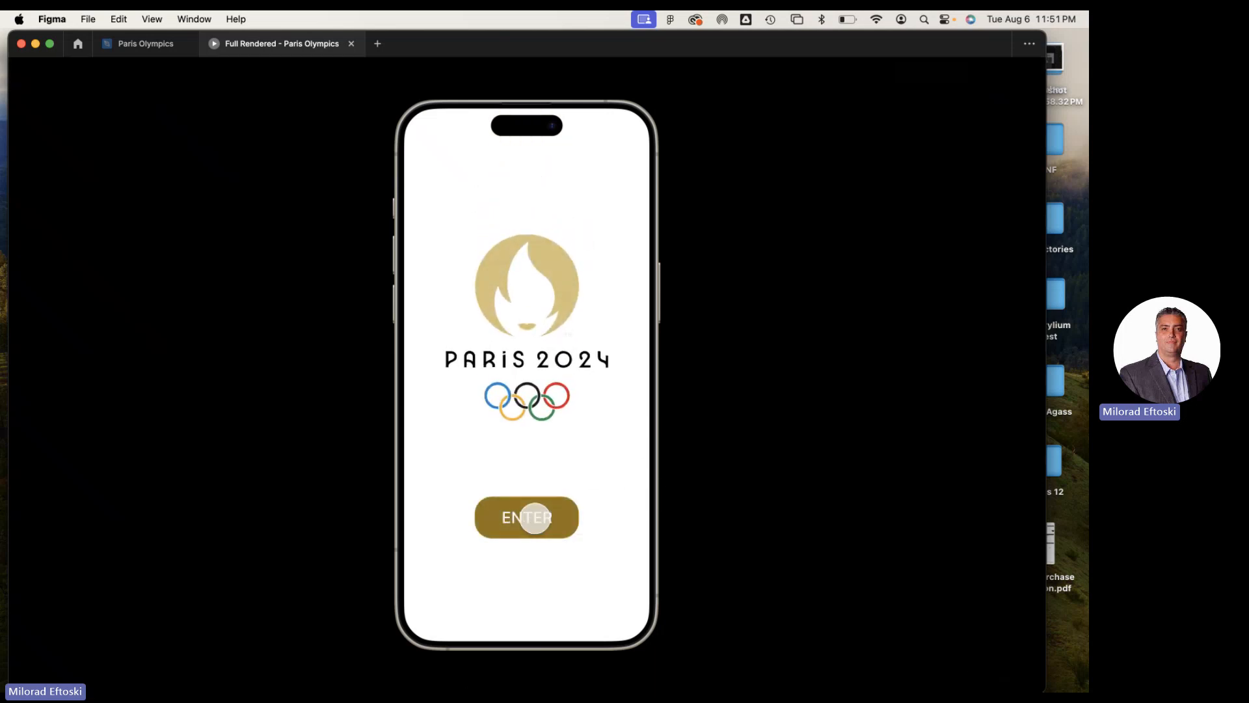
left_click(530, 515)
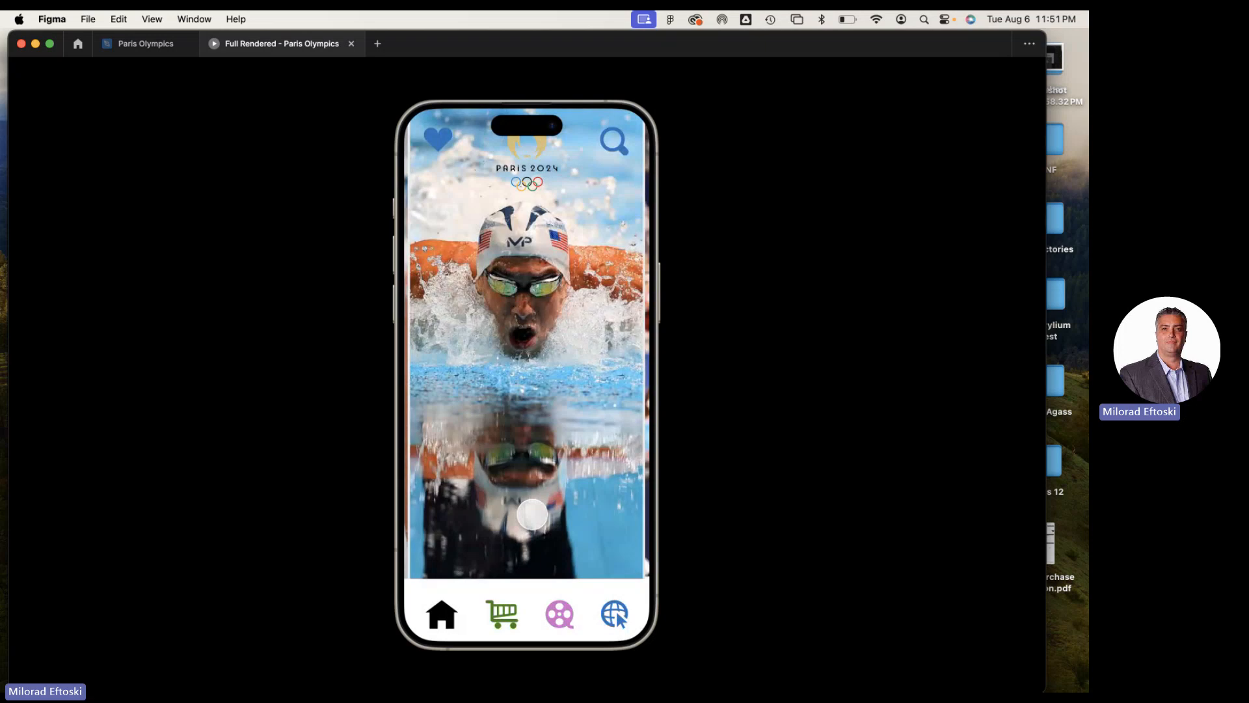
Test the favourite heart on the prototype's home screen by toggling it several times
left_click(437, 139)
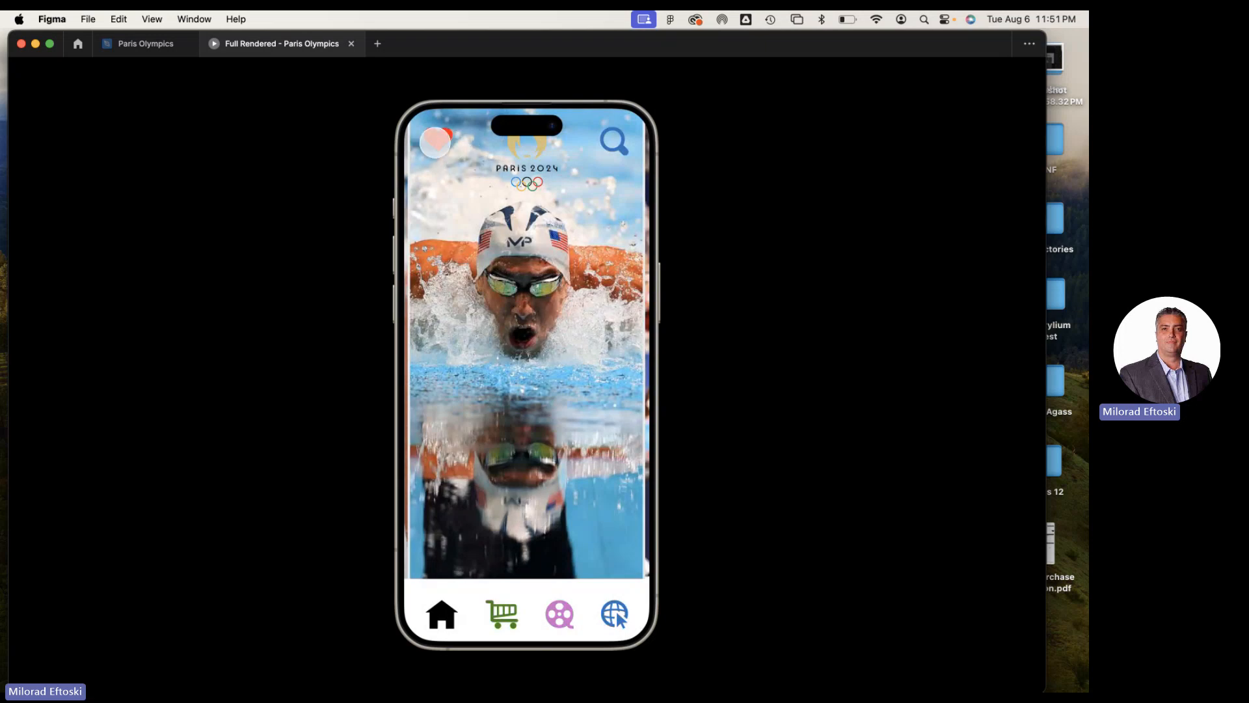
left_click(436, 143)
left_click(437, 144)
left_click(437, 143)
left_click(436, 143)
Test the prototype's logo and home links back to the intro screen, re-entering the app each time
left_click(538, 171)
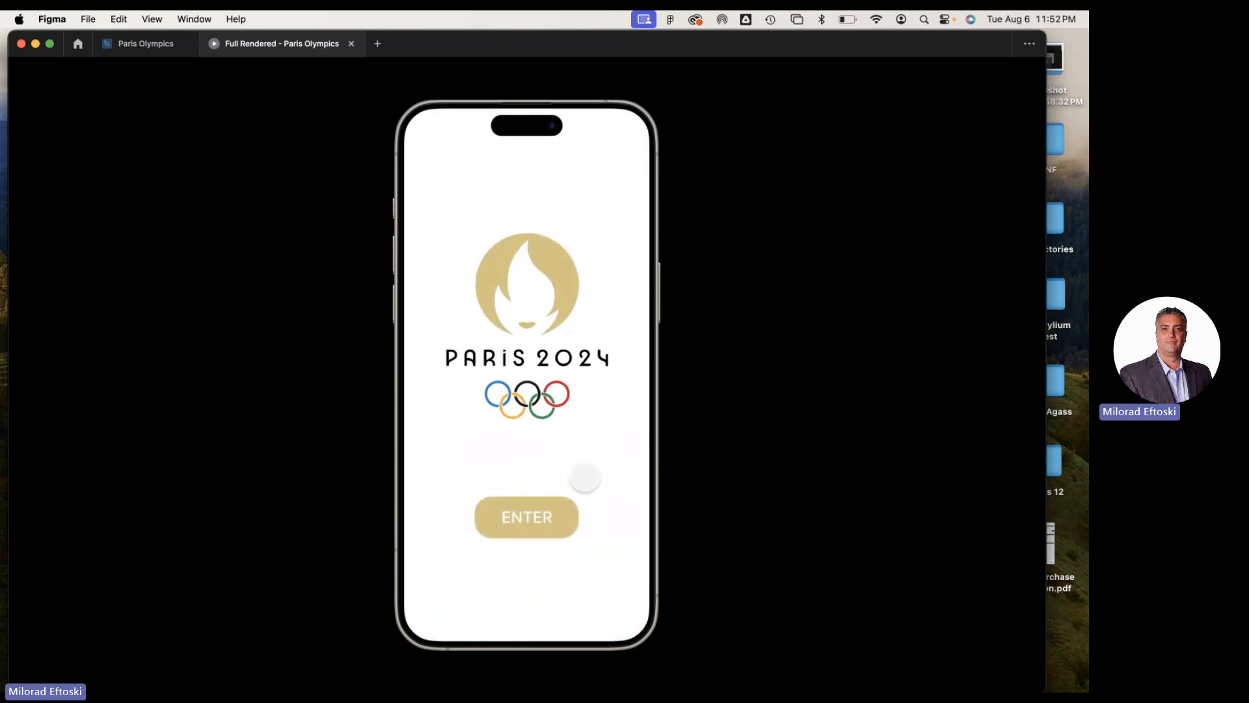
left_click(550, 516)
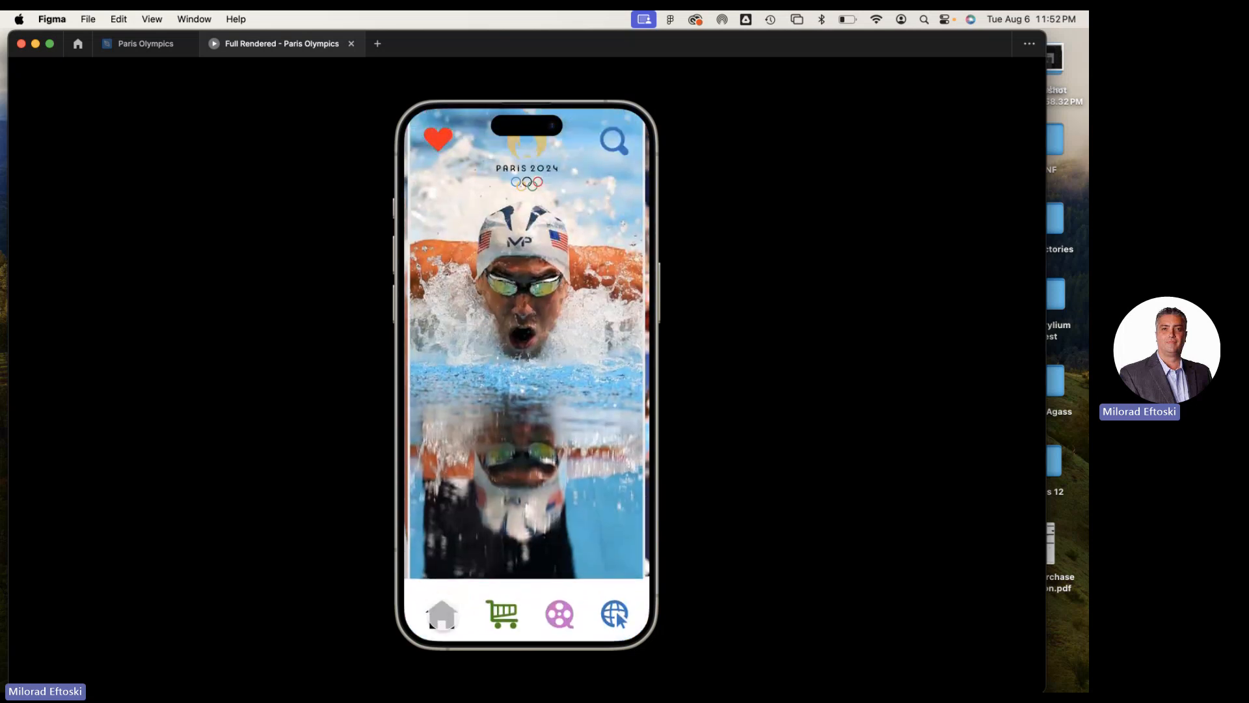
left_click(445, 618)
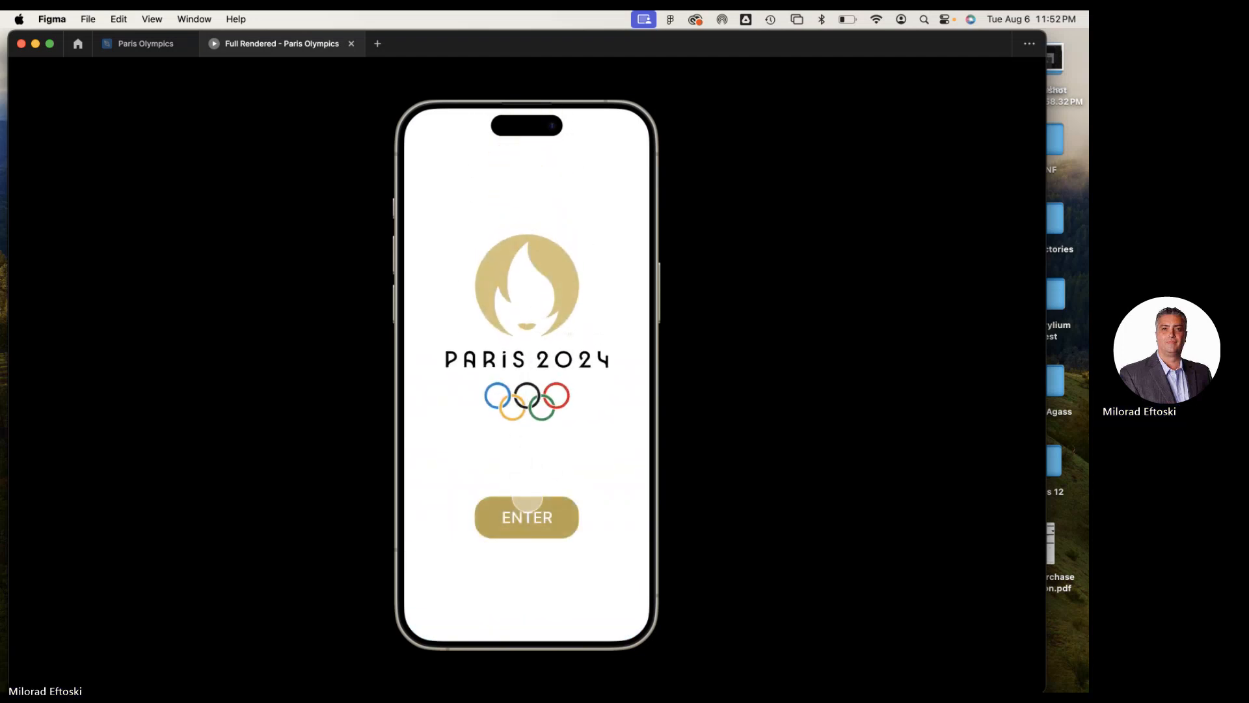
left_click(527, 501)
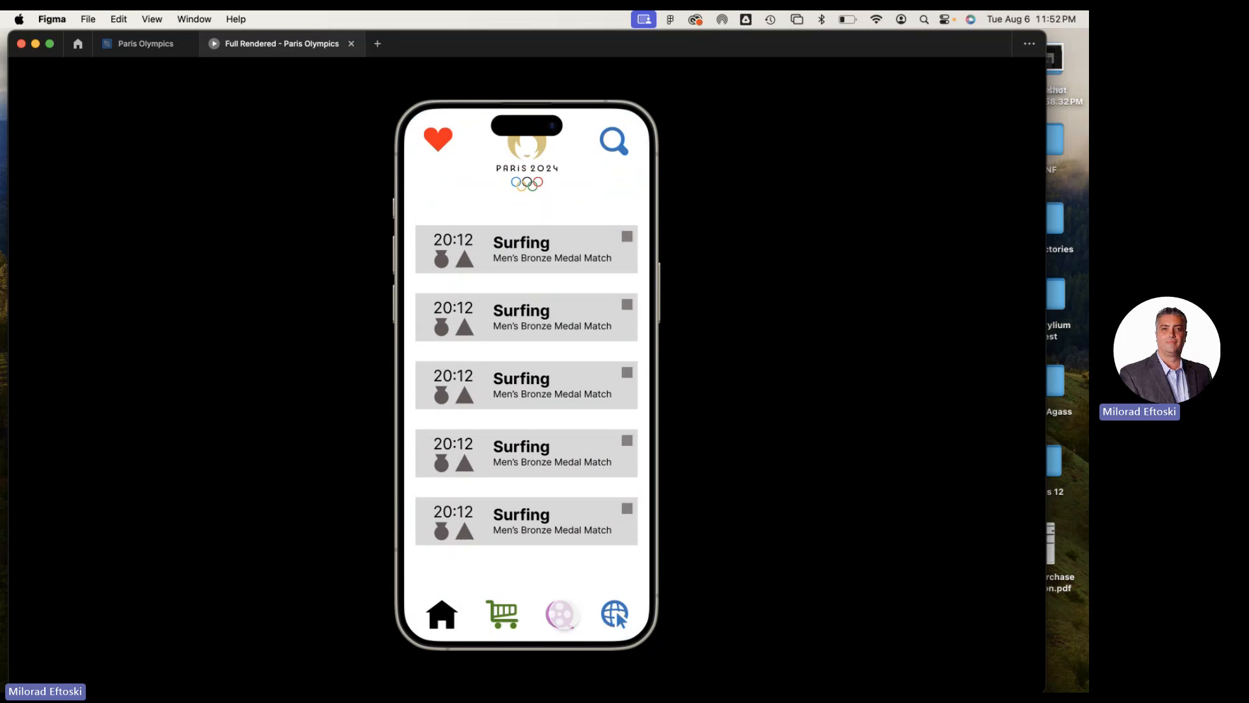
Test the vertical scrolling of the Surfing event list in the prototype
scroll(547, 414, "down", 2)
scroll(548, 420, "up", 2)
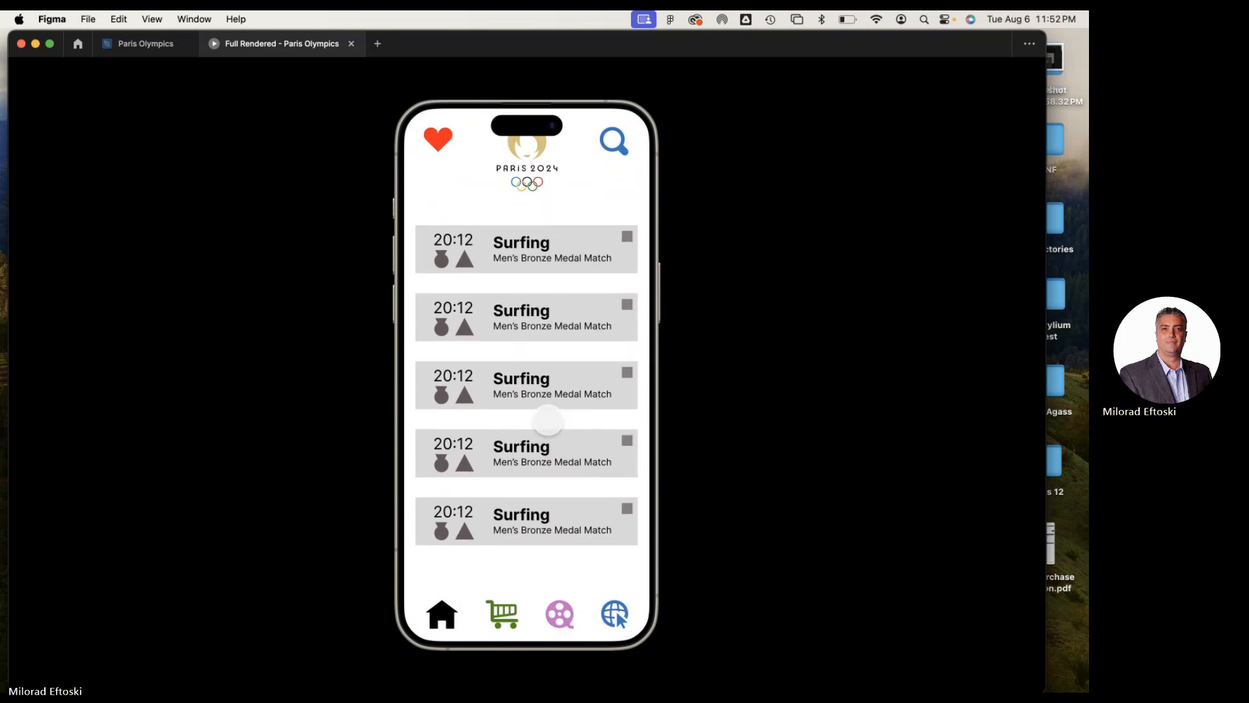
scroll(555, 354, "down", 2)
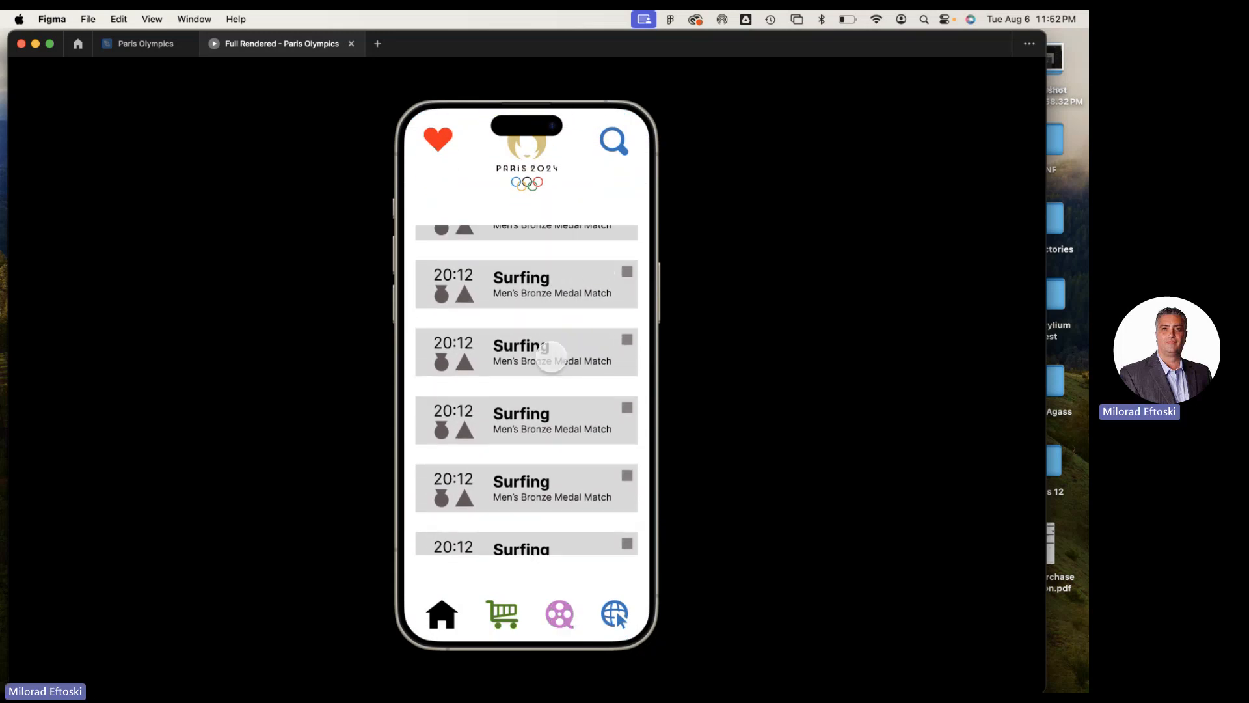
scroll(555, 351, "up", 2)
scroll(555, 351, "up", 2)
scroll(565, 354, "down", 2)
scroll(566, 357, "up", 2)
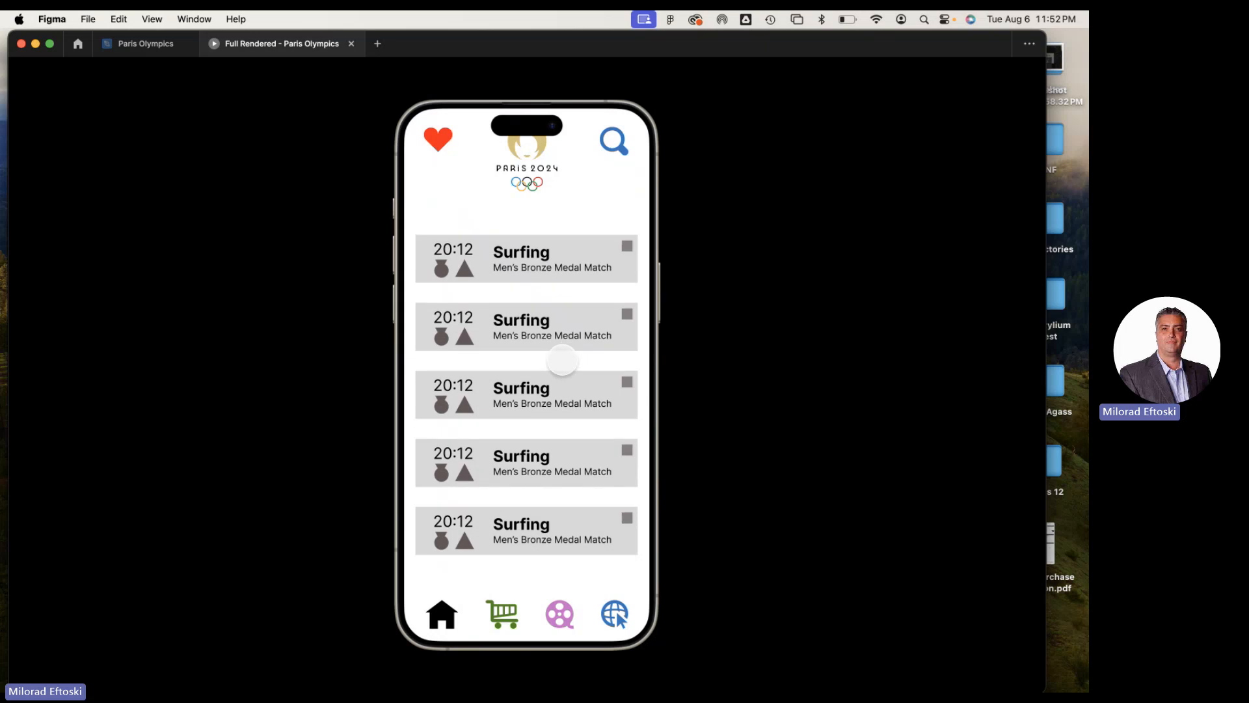
scroll(562, 356, "down", 2)
scroll(568, 359, "up", 1)
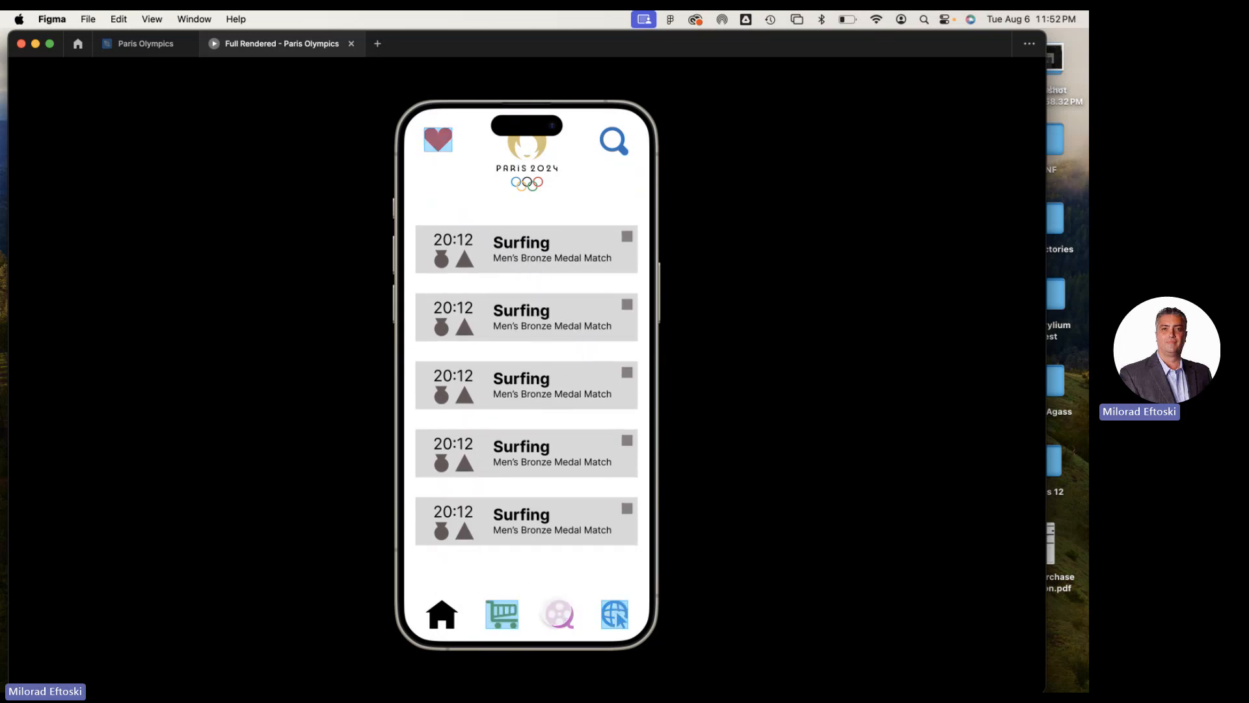
Test the prototype's map and gallery screens, opening and closing the overlay on the swimmer photo
left_click(614, 611)
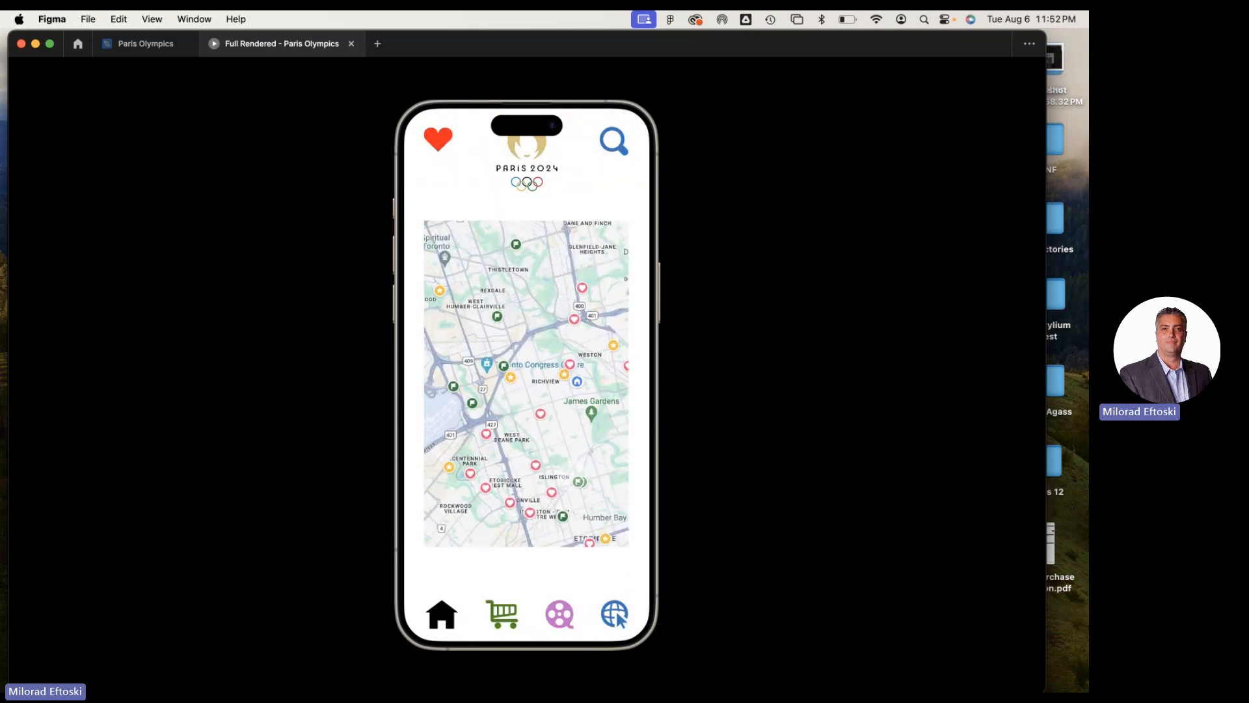
left_click(558, 614)
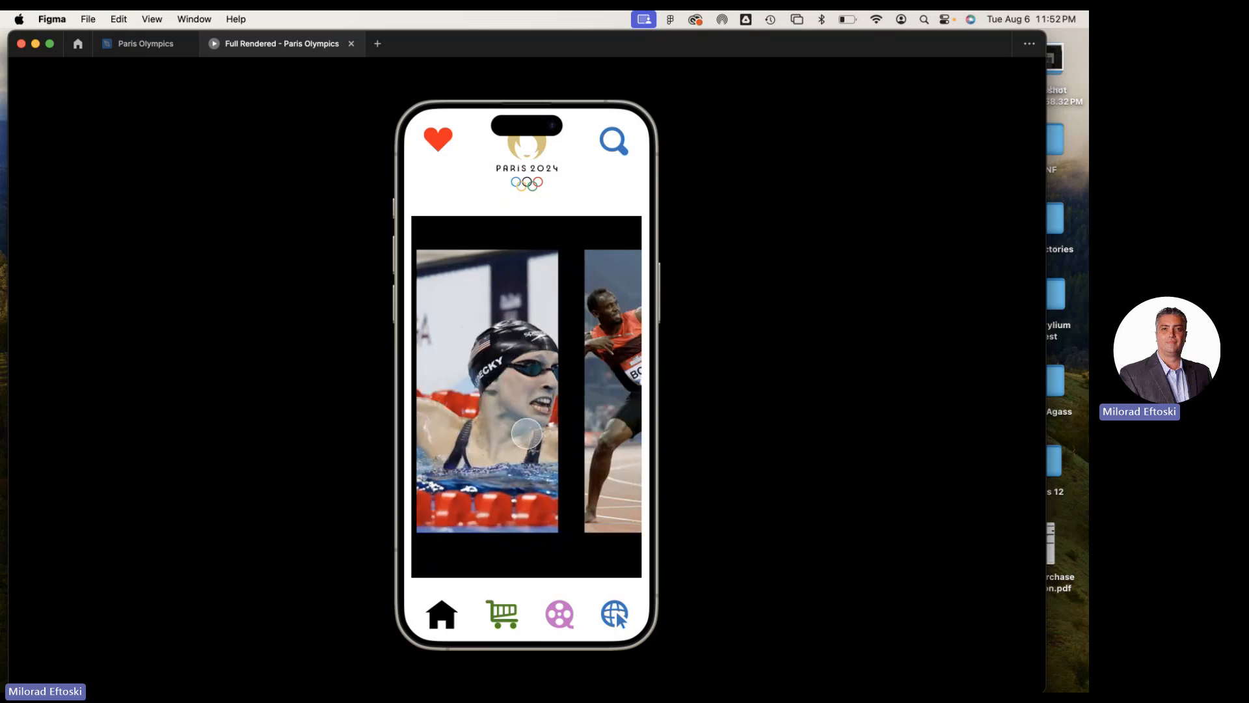
left_click(539, 412)
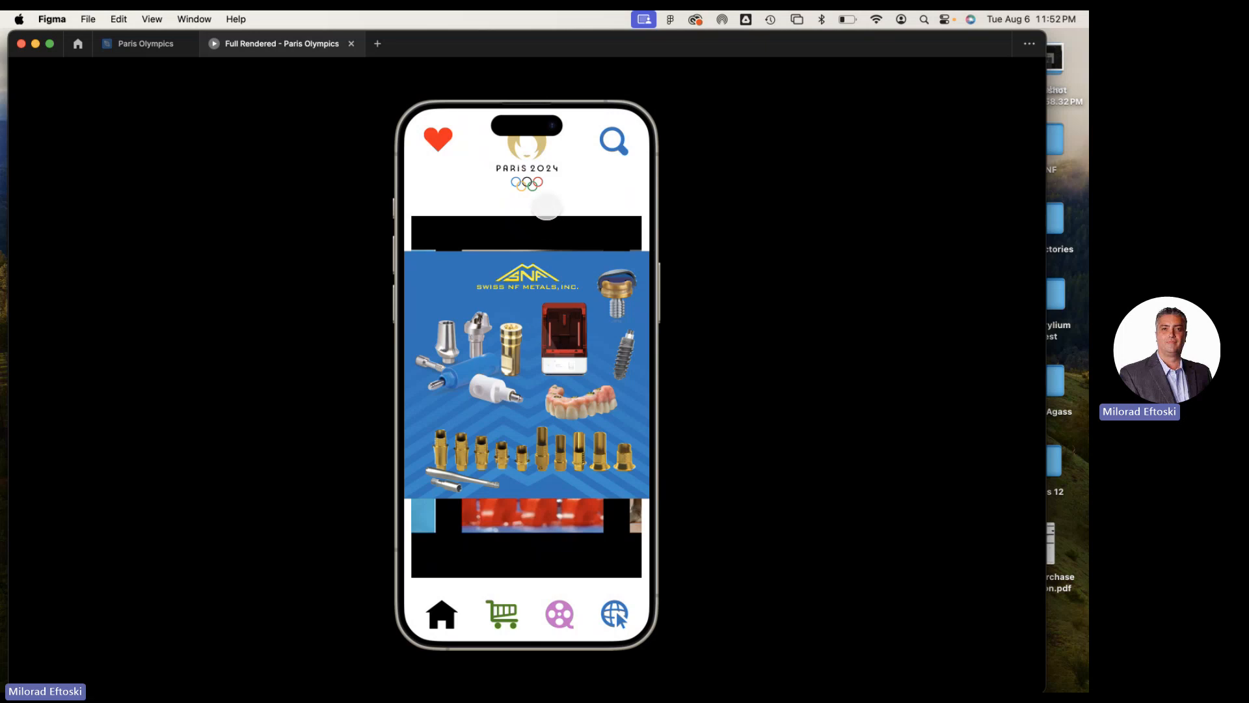
left_click(547, 205)
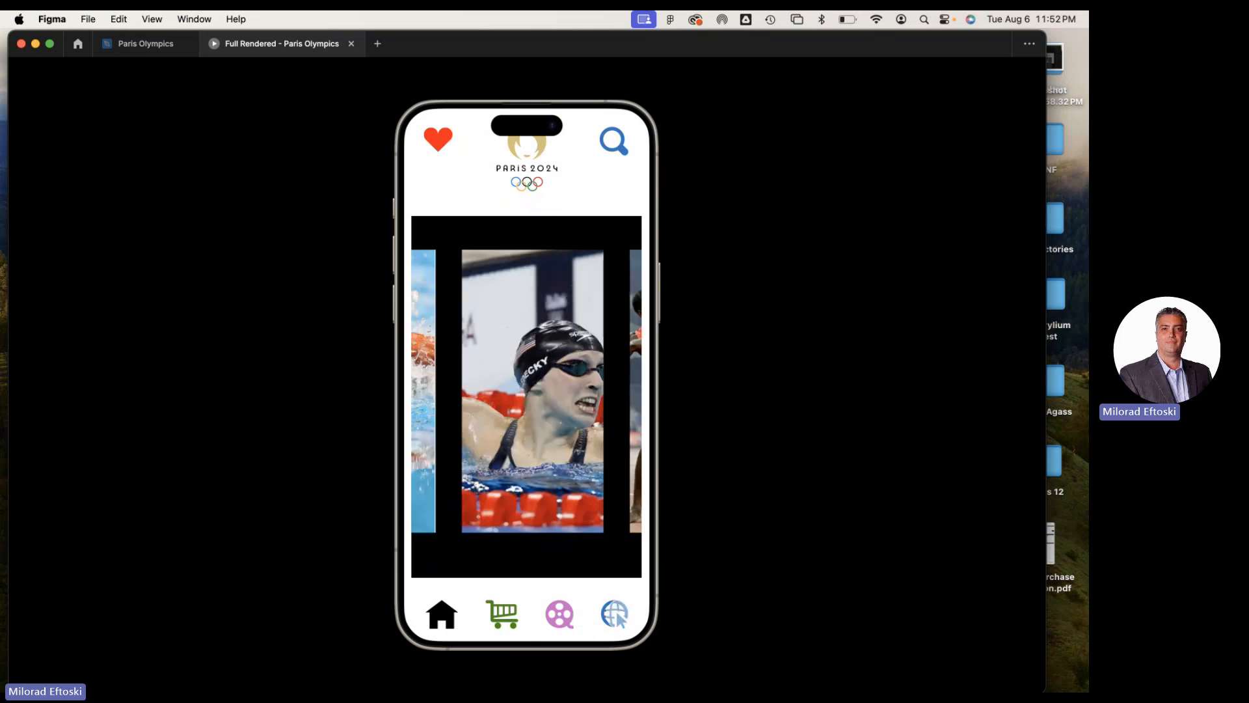
left_click(614, 173)
Test the prototype's shopping cart and home links, and move the Figma window slightly down on the desktop
left_click(510, 609)
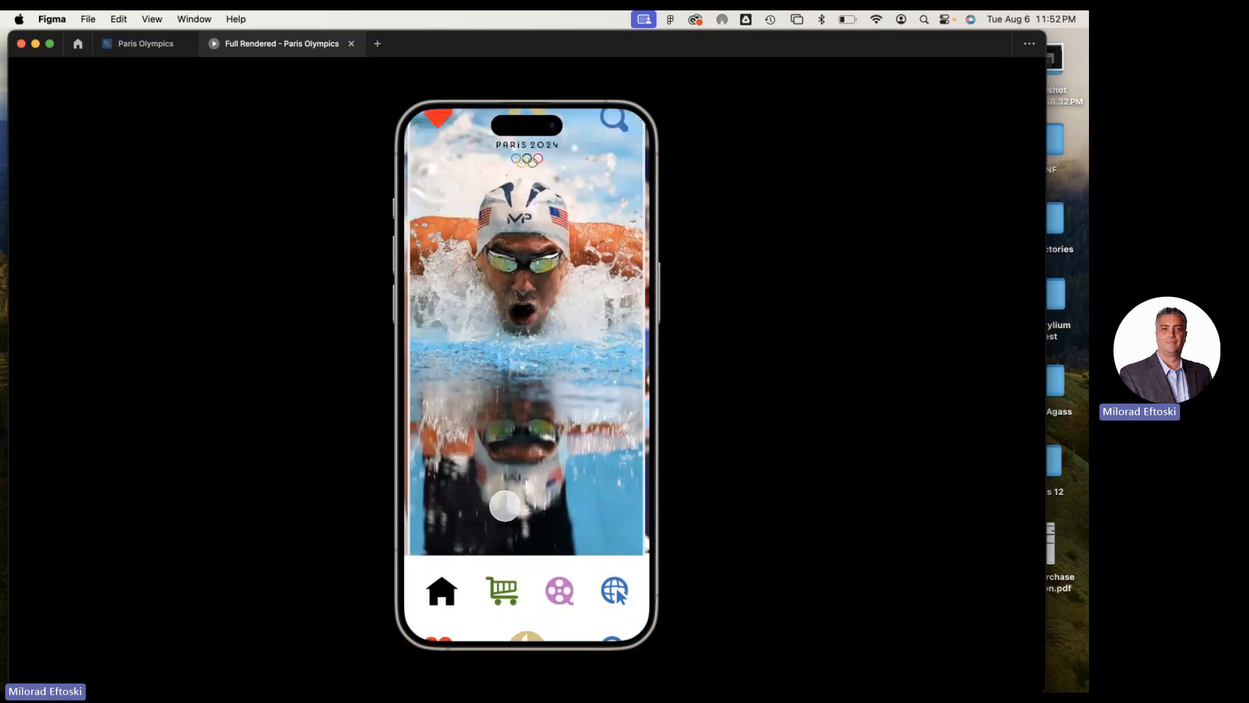
left_click(443, 616)
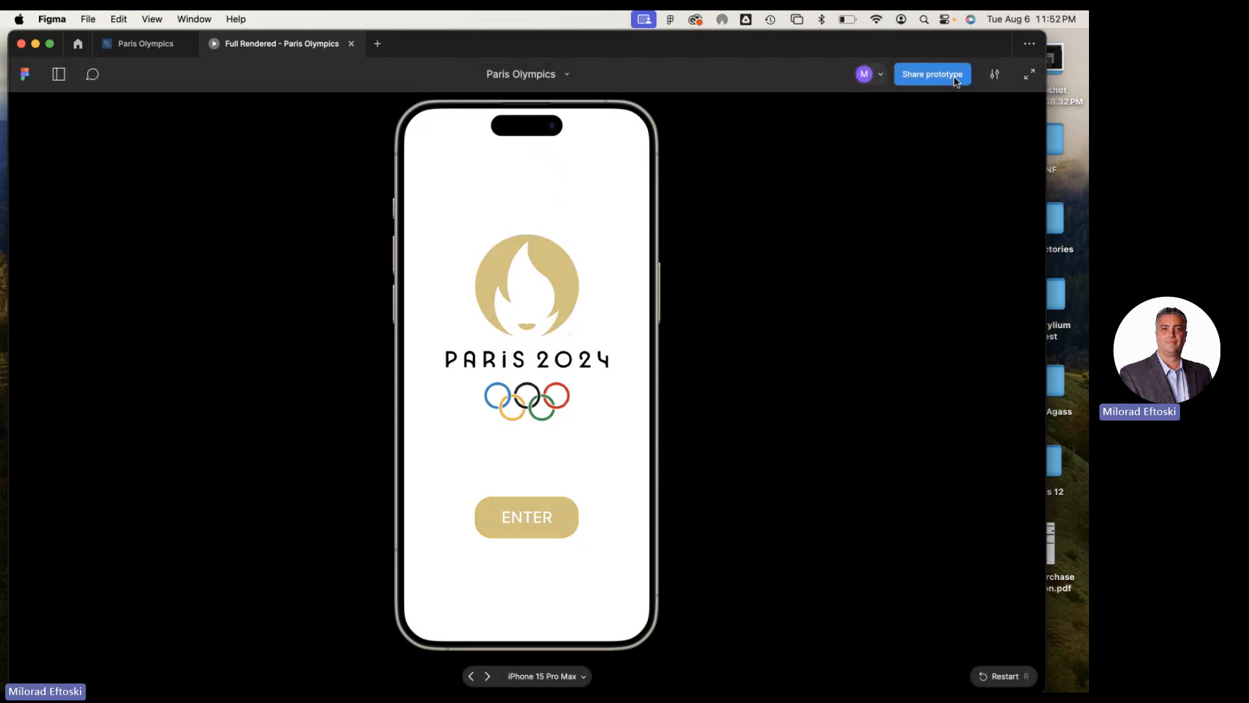
left_click_drag(903, 59, 907, 108)
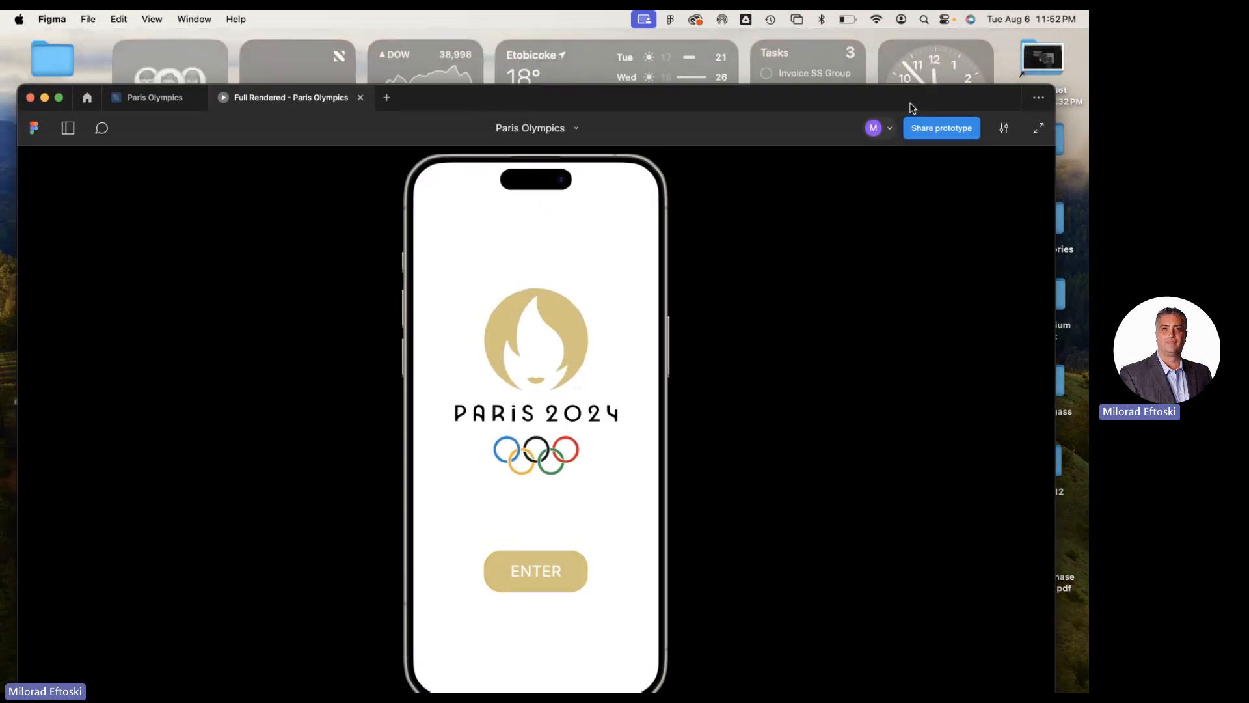
Close the Paris Olympics prototype preview, move the Figma window back up on the desktop, review the app frames and close the design file
left_click(356, 98)
left_click_drag(773, 99, 787, 33)
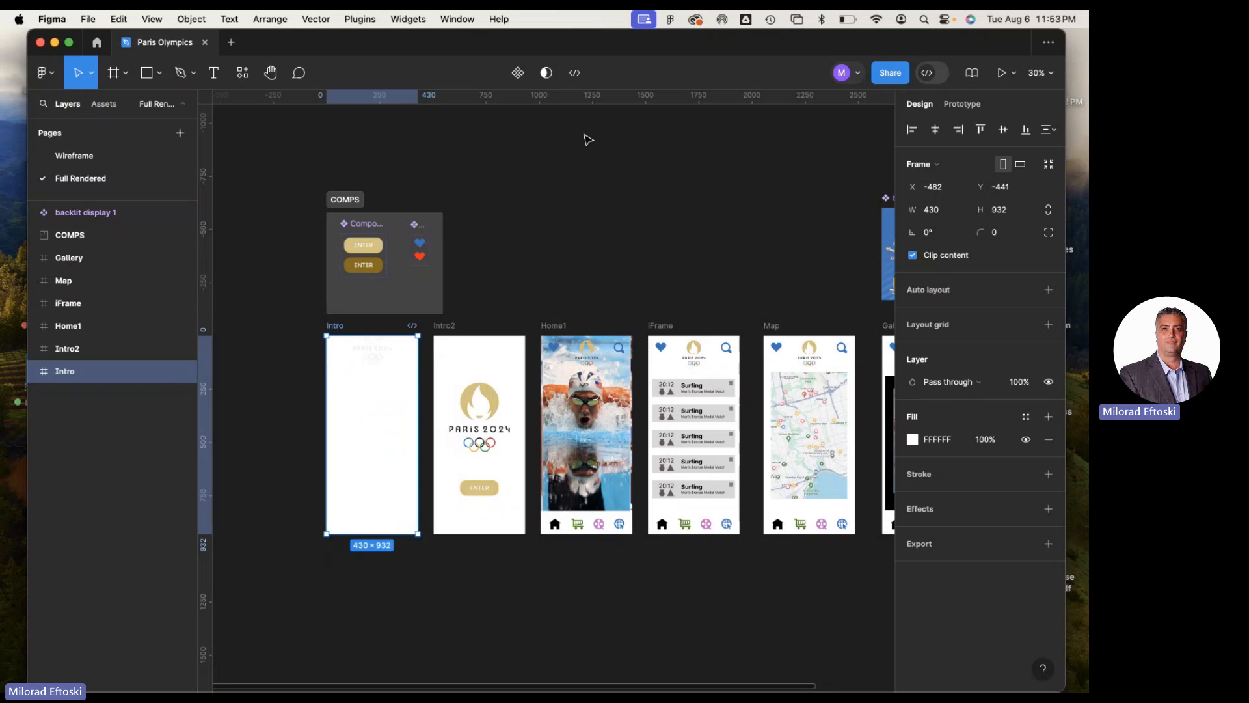
left_click_drag(310, 52, 293, 39)
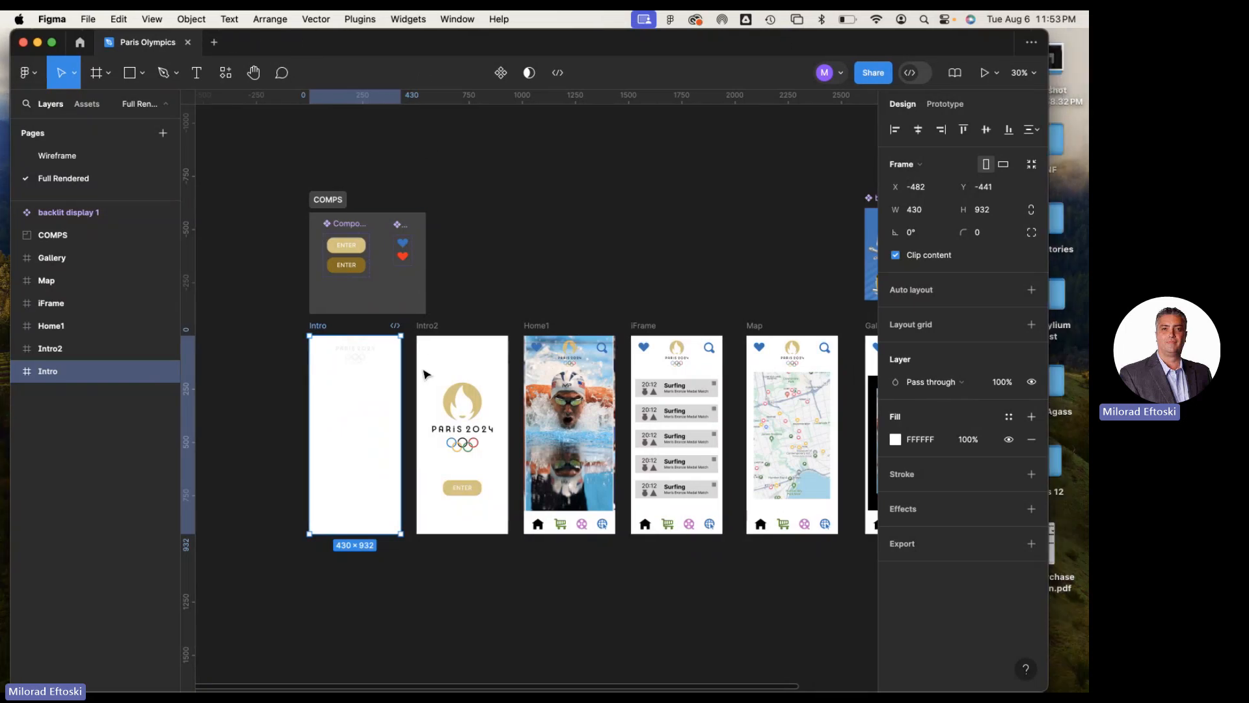
scroll(690, 357, "right", 5)
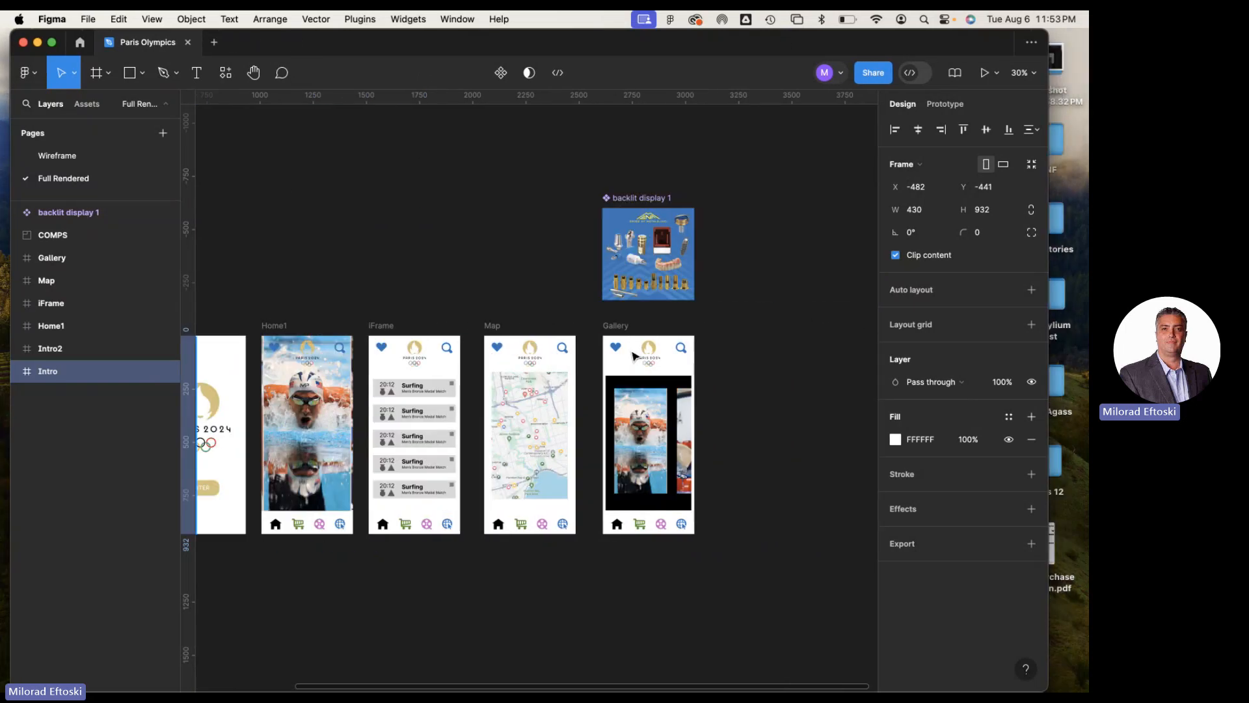
scroll(509, 271, "left", 6)
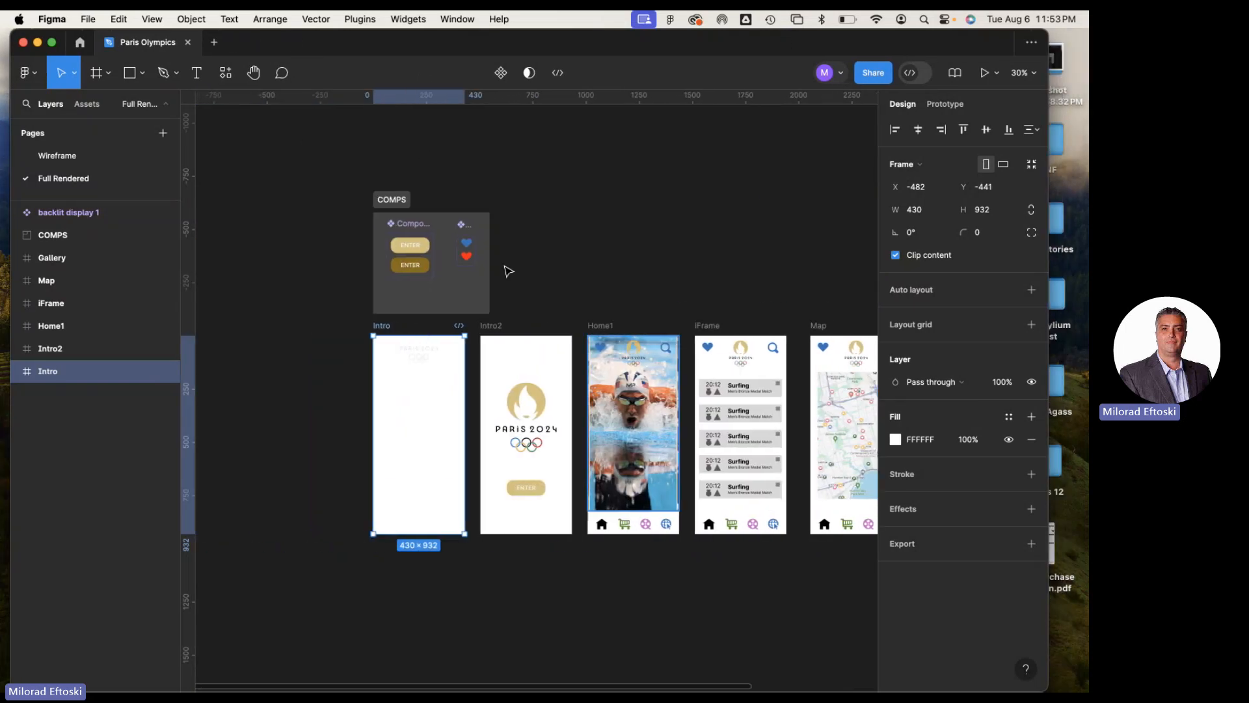
left_click(188, 42)
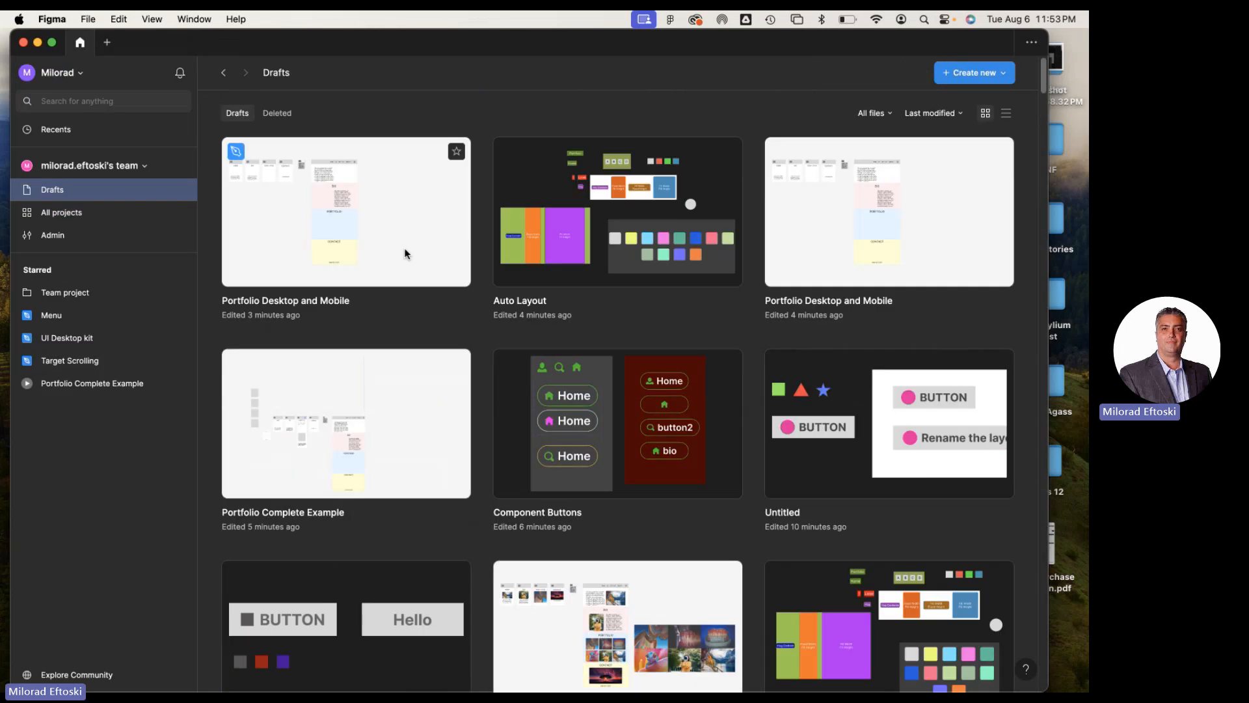
Open the first Portfolio Desktop and Mobile draft and examine its mobile frames, from Home Mob to Contact Mob, and the hamburger menu component
double_click(419, 225)
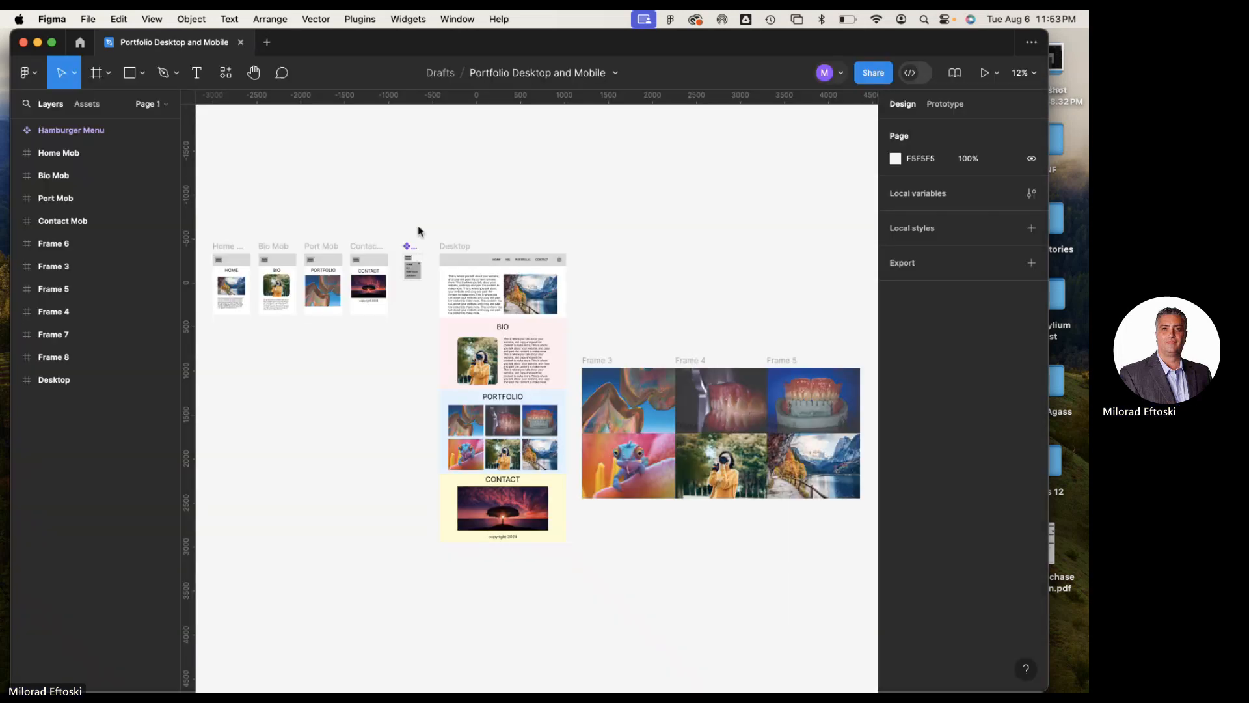
scroll(390, 248, "left", 5)
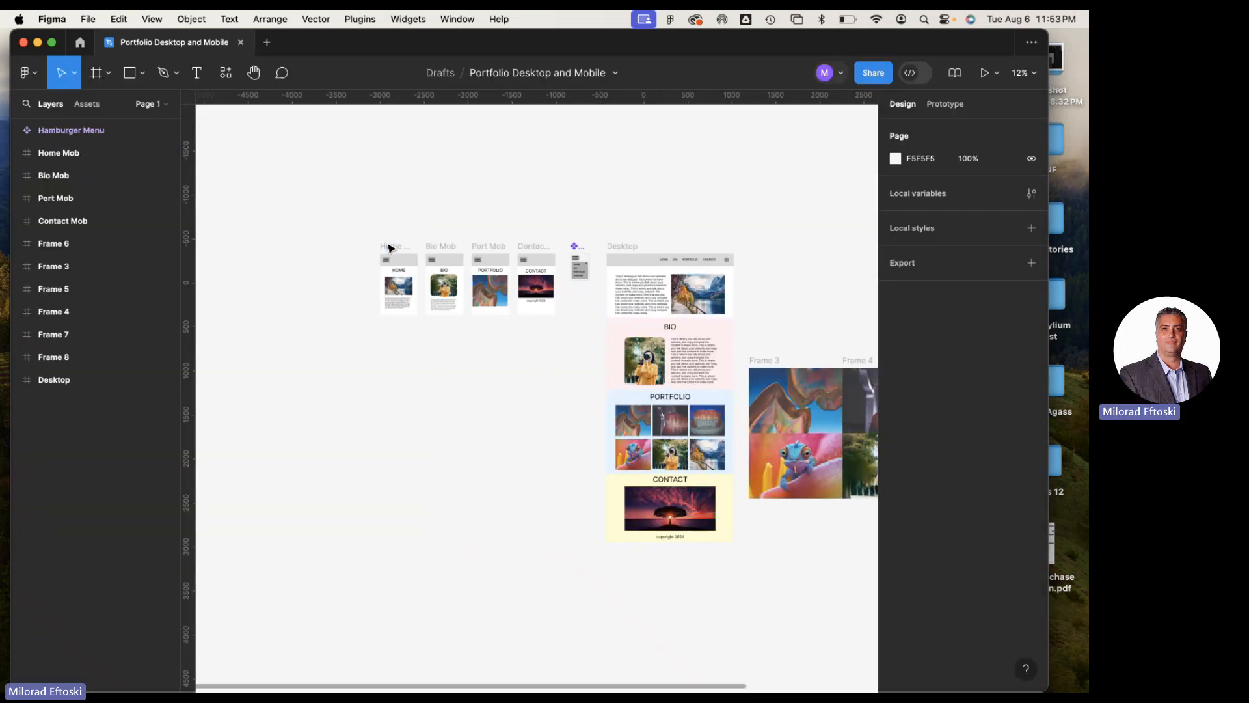
left_click(390, 248)
scroll(388, 260, "up", 5)
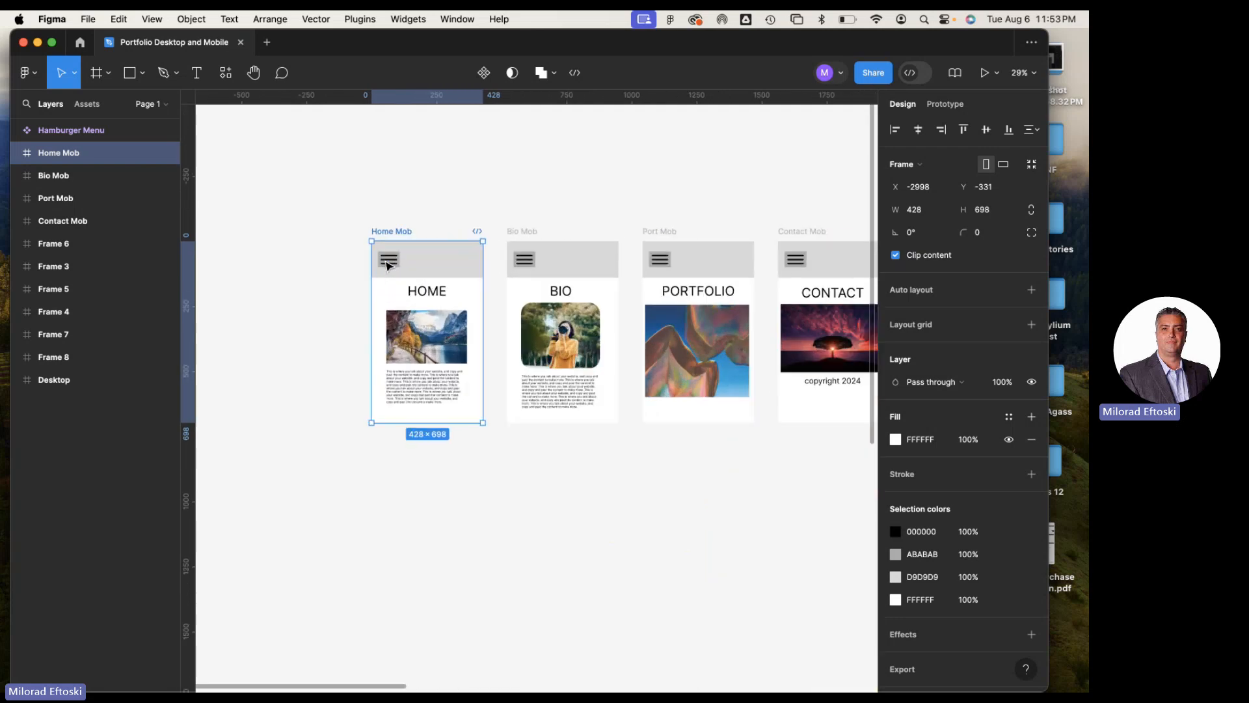
scroll(390, 267, "right", 5)
scroll(399, 285, "right", 2)
scroll(400, 285, "down", 1)
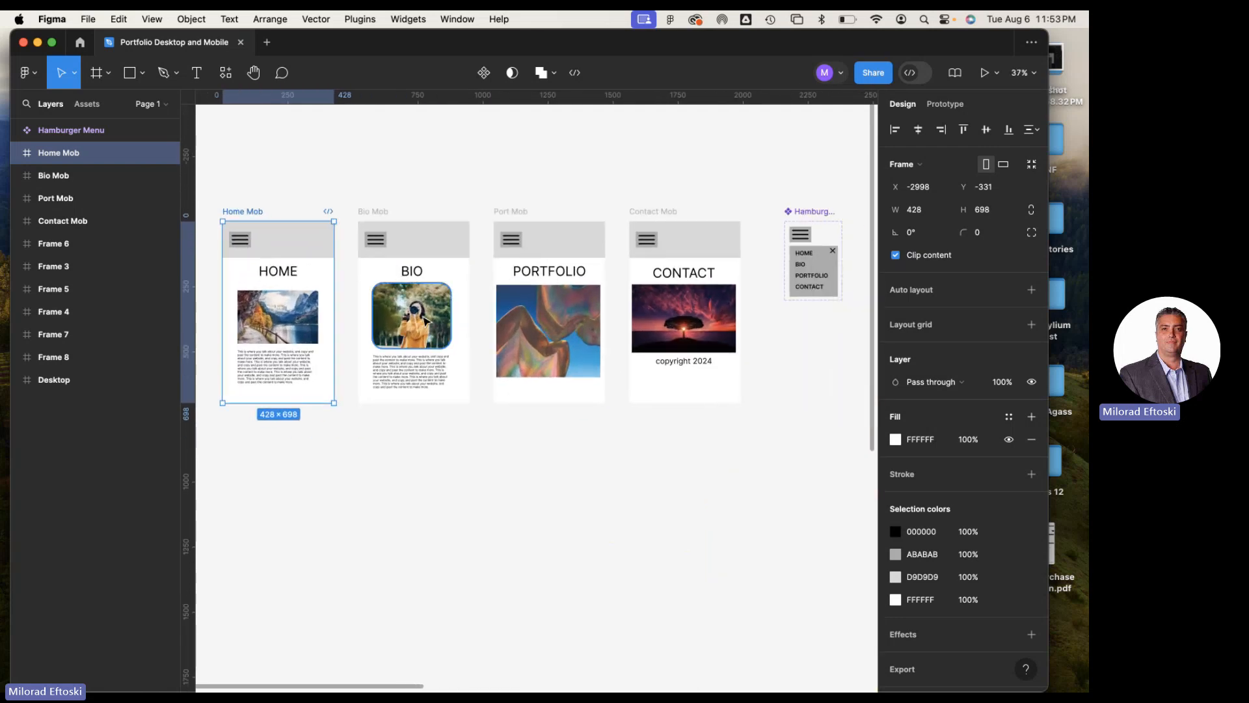
scroll(426, 320, "down", 3)
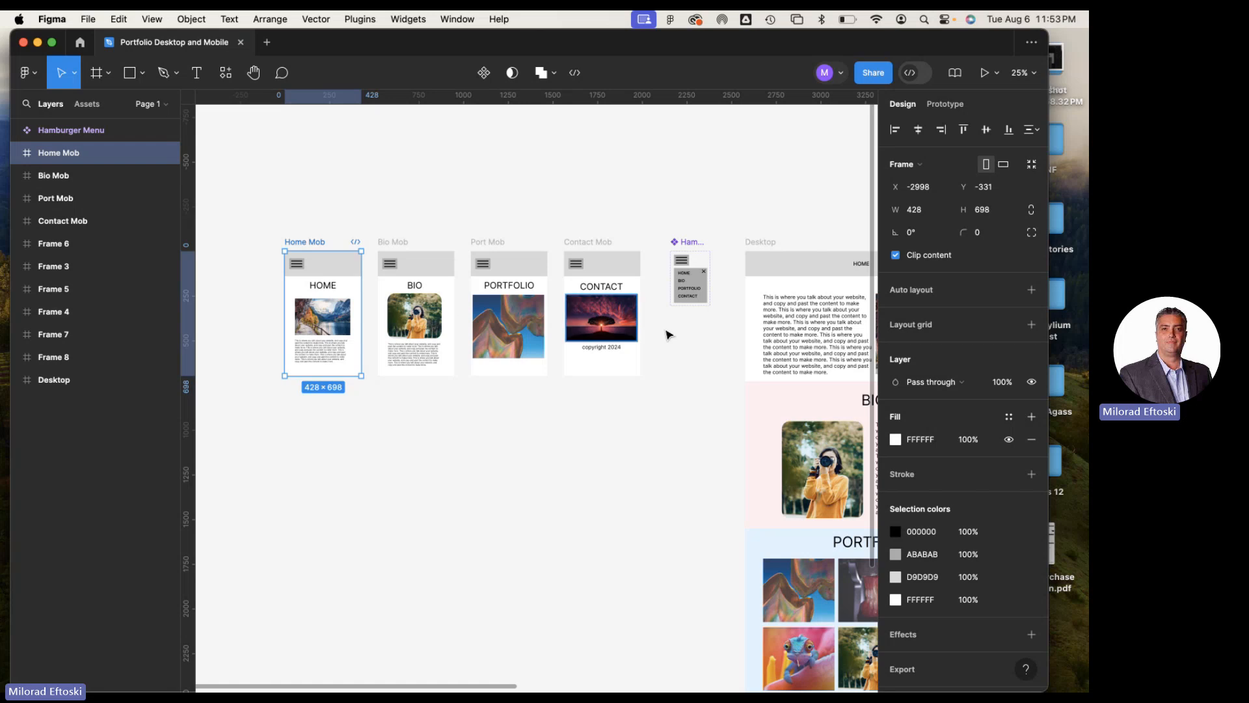
Move the Hamburger Menu component set out of the frame row to empty canvas above and left of Home Mob, about X -3668, Y -835
left_click_drag(690, 241, 426, 147)
left_click_drag(528, 179, 688, 214)
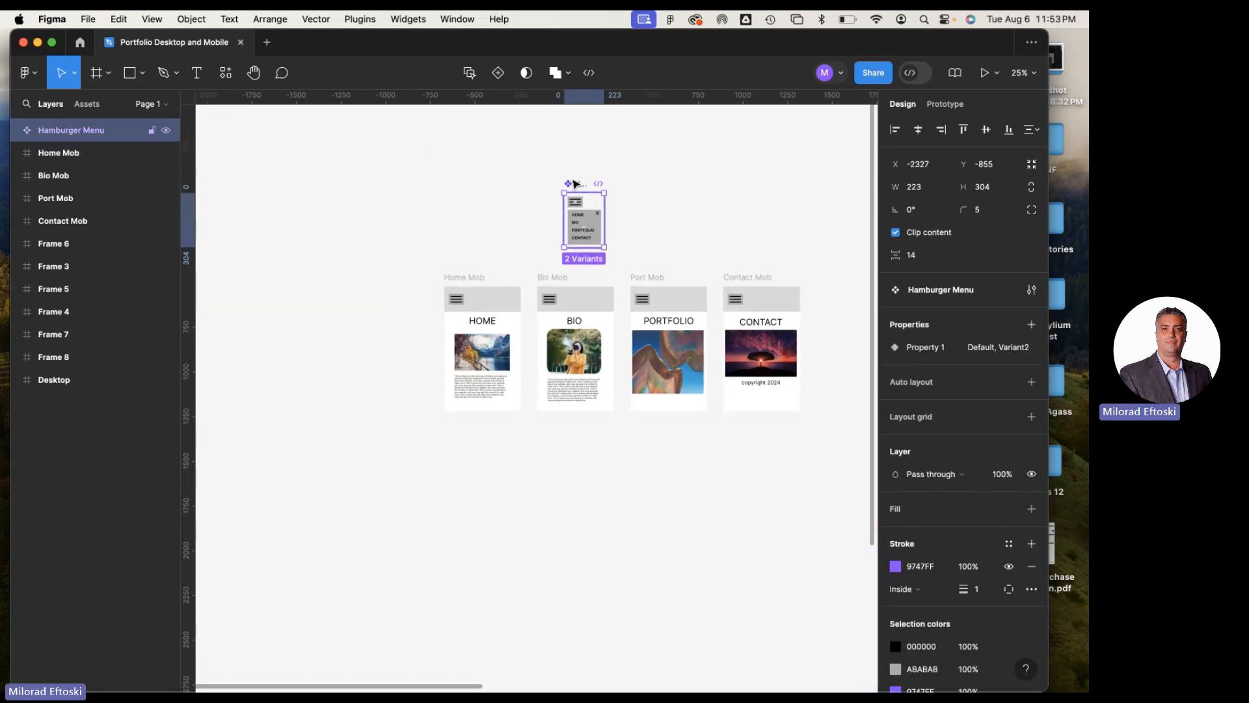
left_click_drag(575, 184, 329, 190)
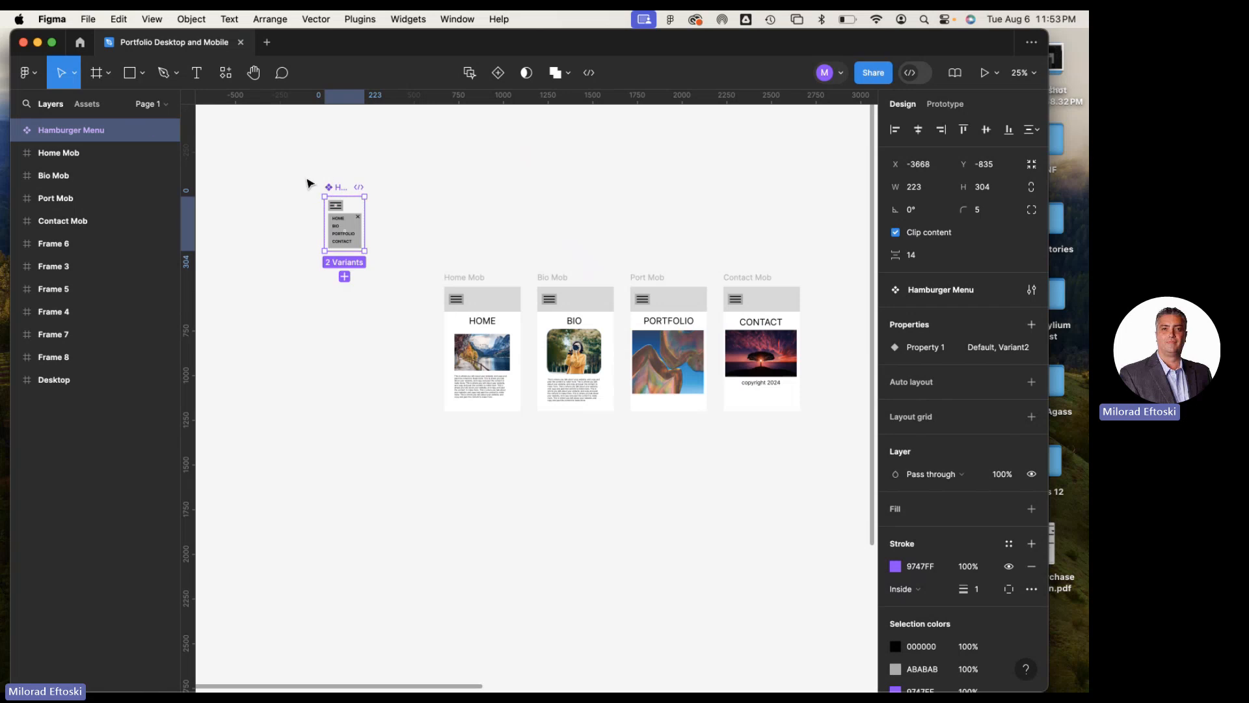
Show the file's local component assets and examine the two Hamburger Menu variants up close, nudging the set slightly
left_click(100, 107)
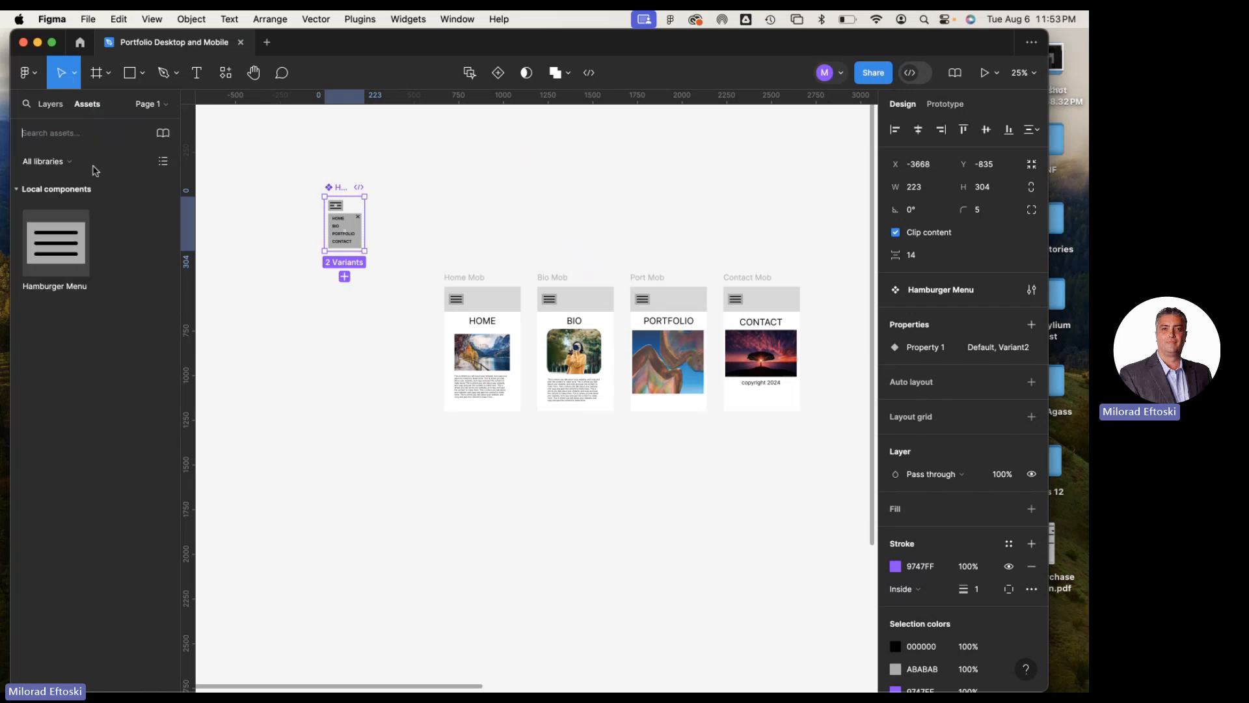
mouse_move(337, 190)
left_mouse_down()
mouse_move(379, 195)
mouse_move(341, 195)
left_mouse_up()
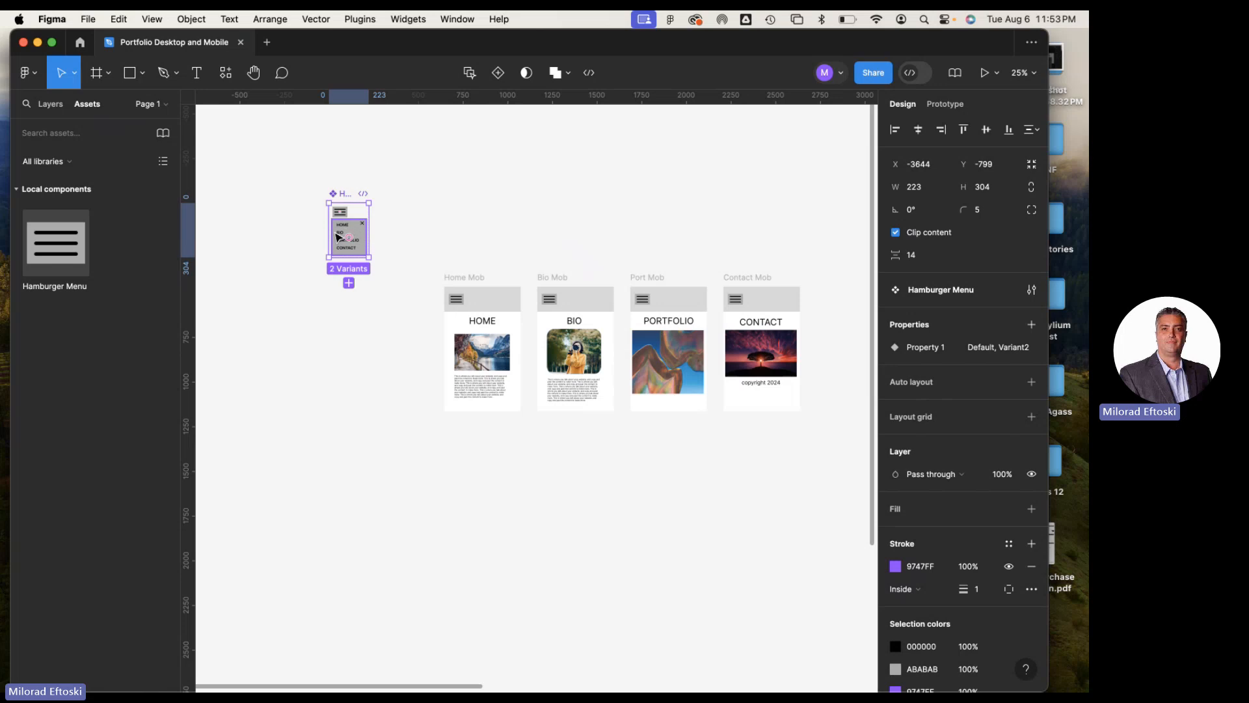
scroll(338, 238, "up", 10)
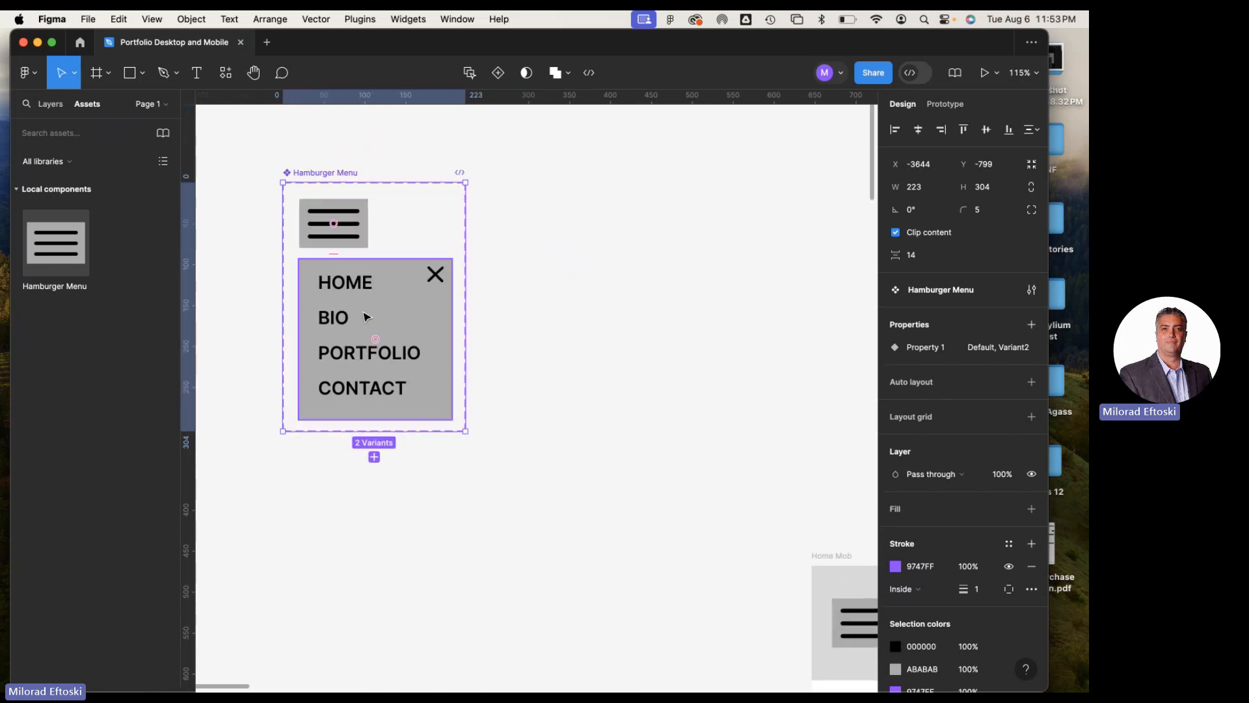
scroll(357, 303, "down", 10)
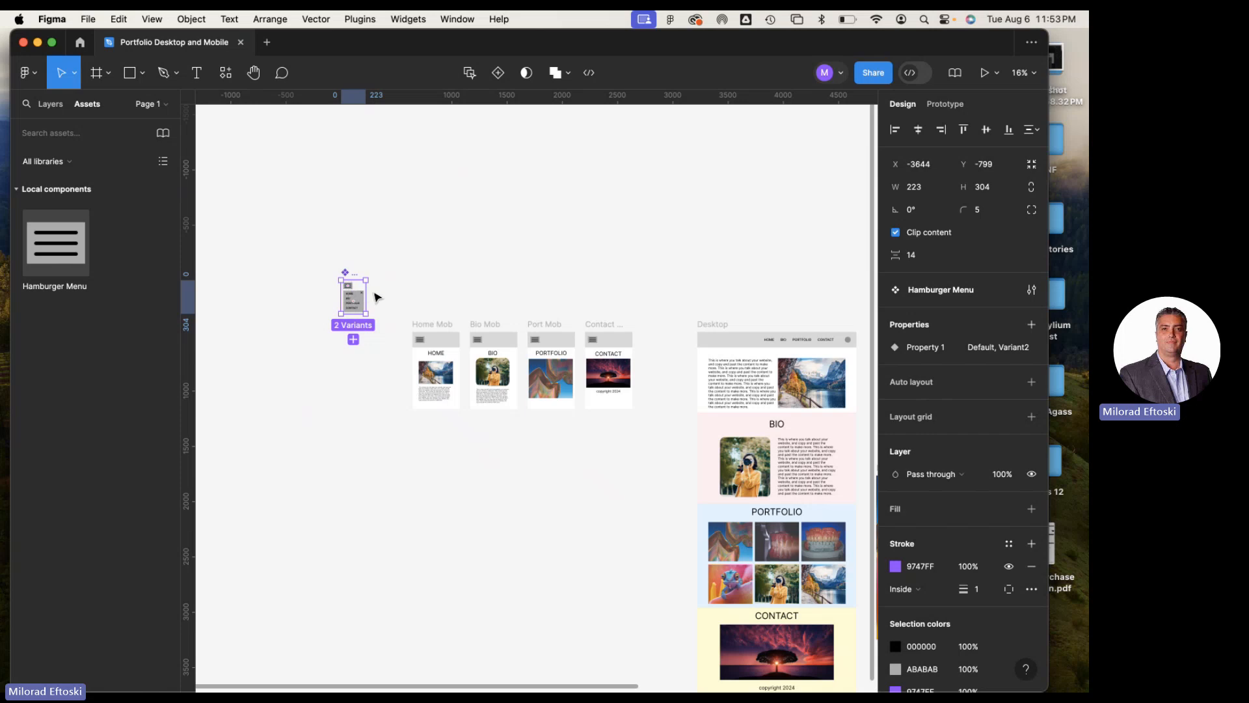
Move the Hamburger Menu component set directly above the Bio Mob frame, at about X -2511, Y -912
scroll(376, 298, "up", 5)
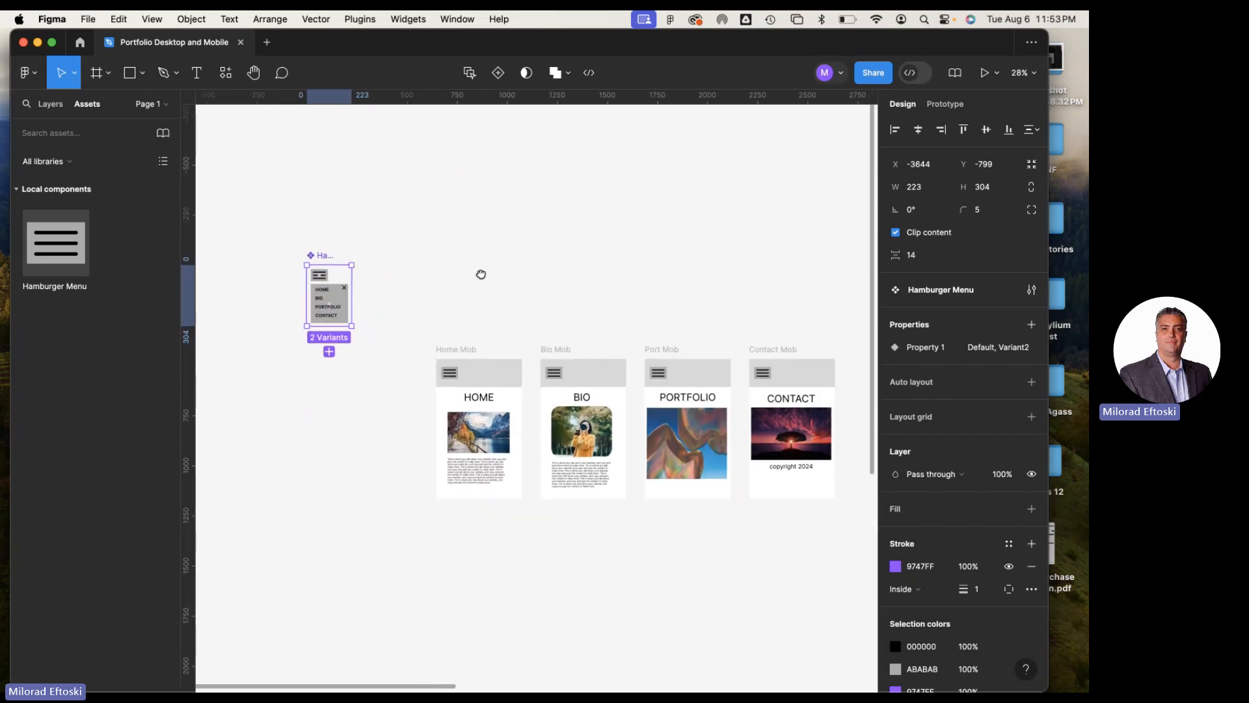
scroll(481, 274, "right", 3)
scroll(481, 274, "down", 2)
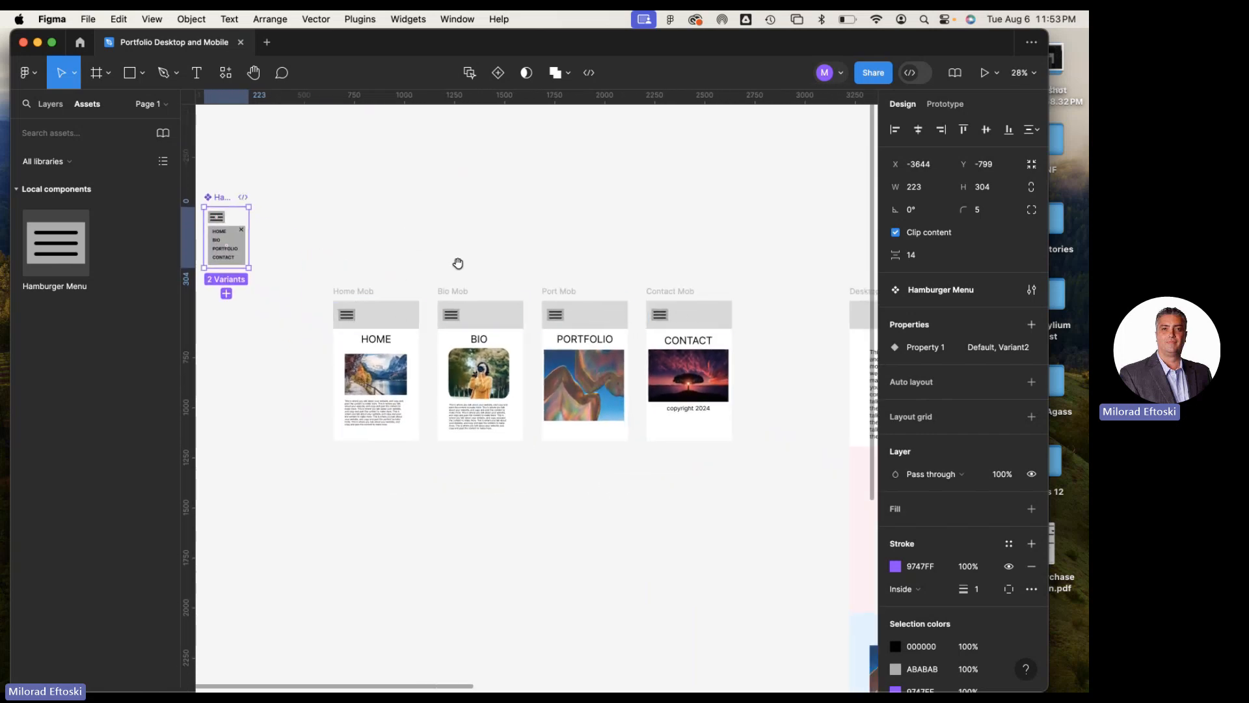
scroll(458, 263, "left", 3)
scroll(458, 263, "up", 1)
left_click_drag(356, 228, 582, 205)
scroll(392, 225, "right", 3)
scroll(392, 225, "down", 1)
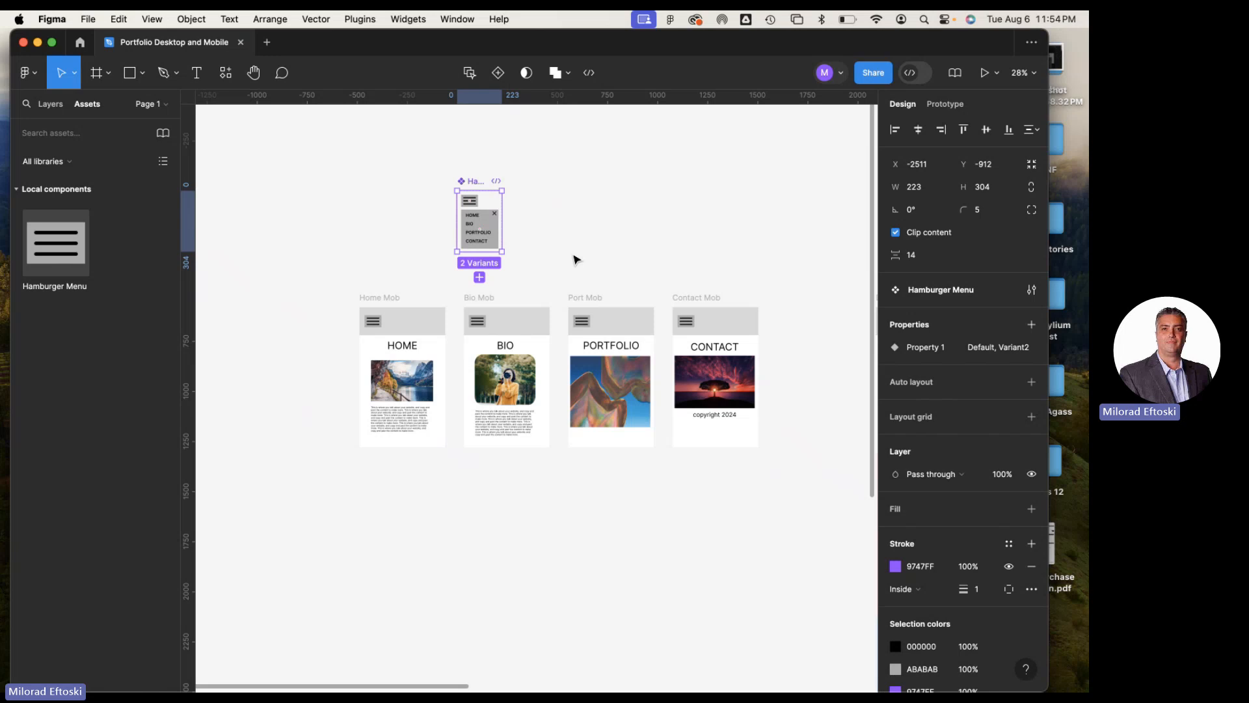
Examine the Desktop frame from its navigation header down to the Contact section and compare it with the mobile frames
scroll(575, 260, "right", 10)
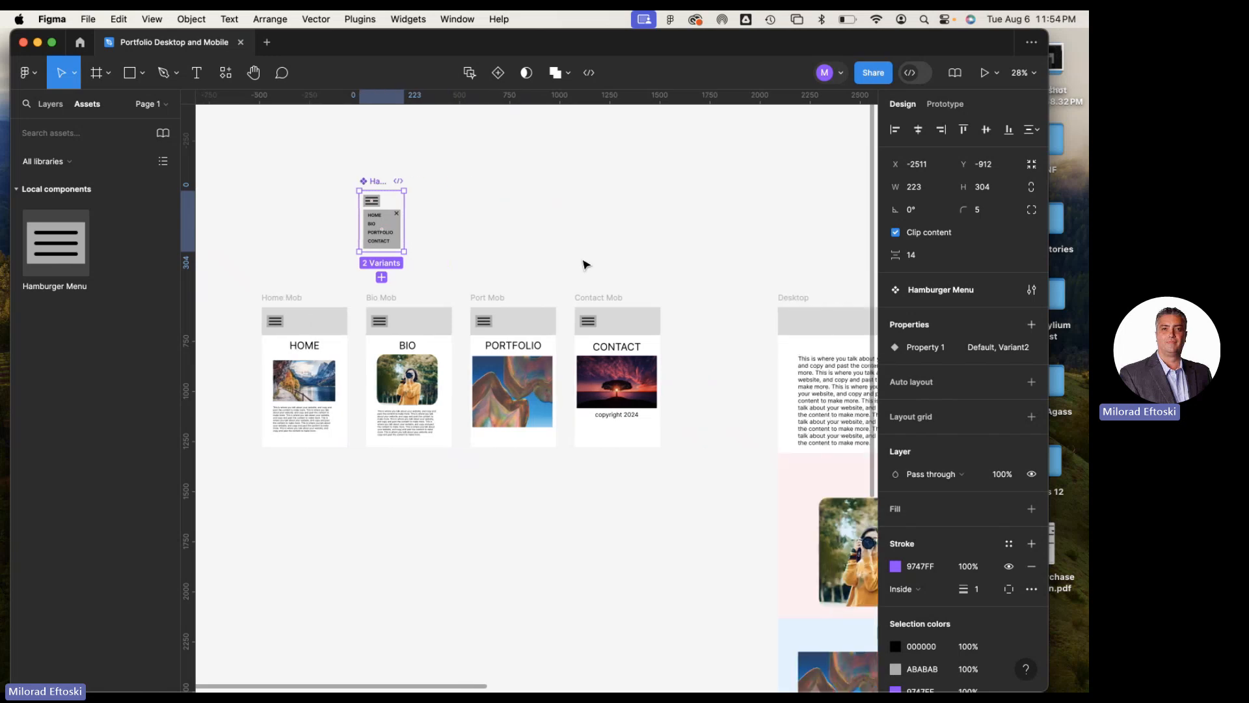
scroll(595, 312, "down", 5)
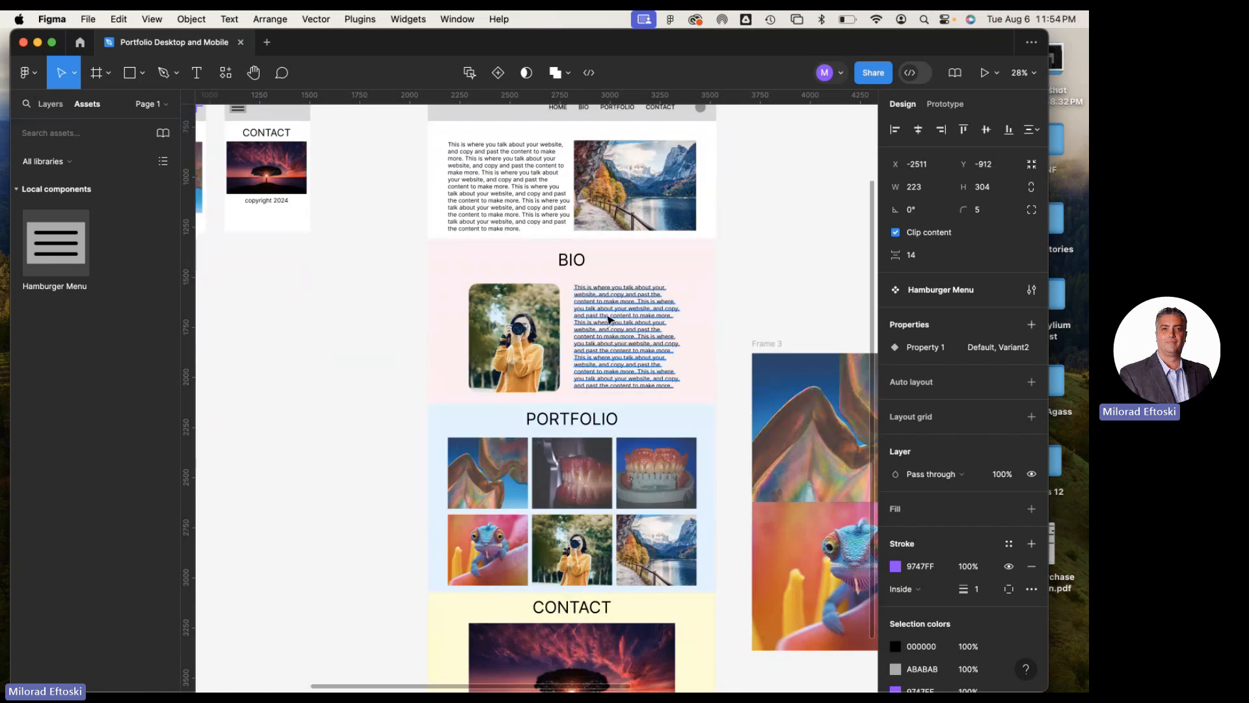
scroll(605, 268, "up", 5)
scroll(586, 267, "left", 10)
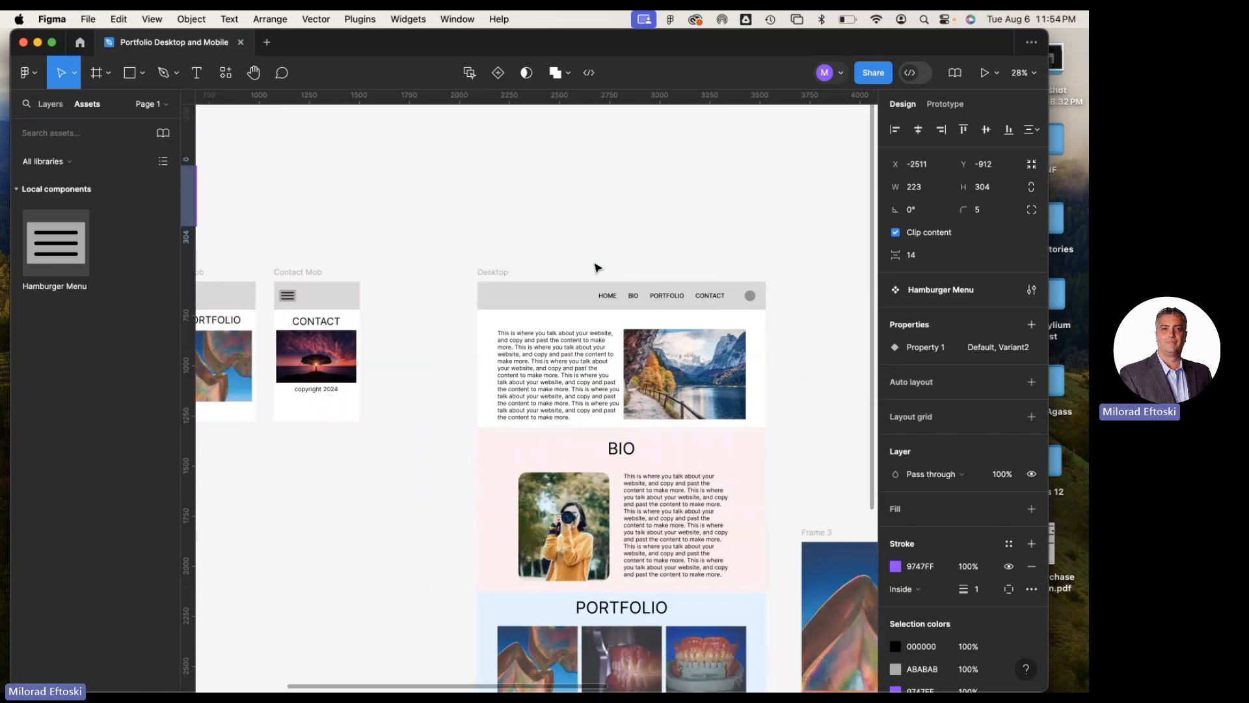
scroll(514, 270, "right", 8)
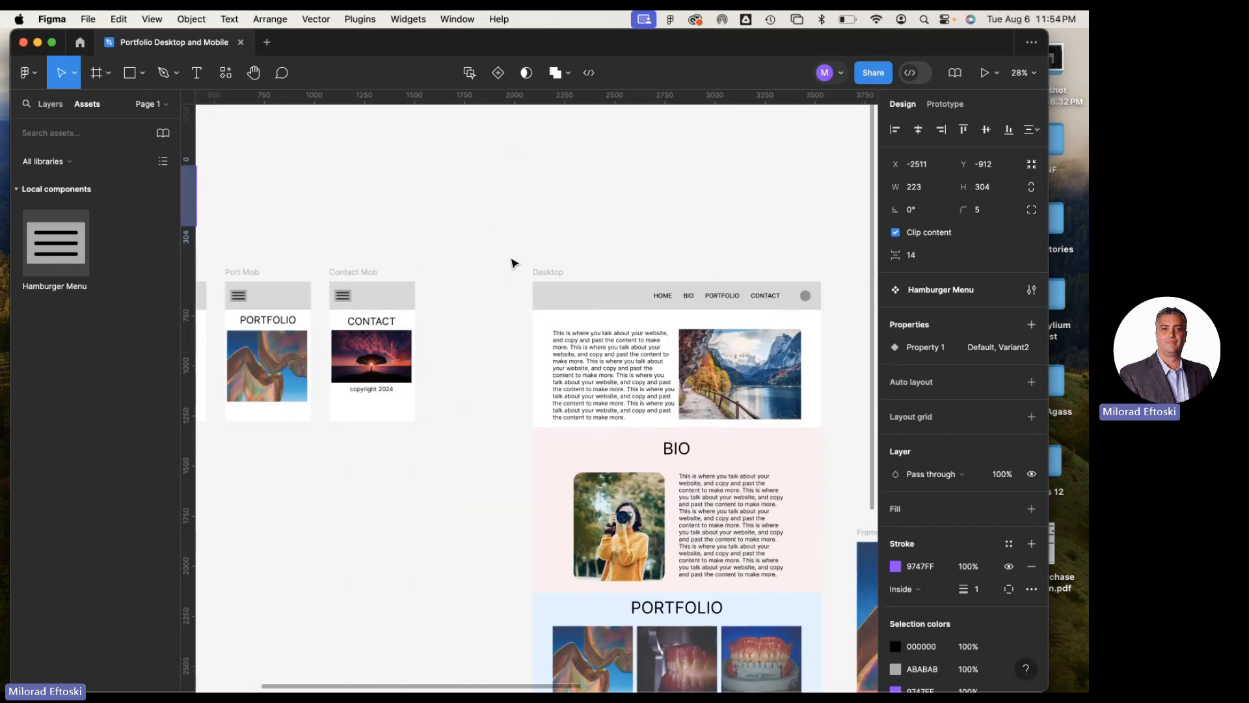
scroll(514, 264, "left", 10)
scroll(514, 263, "right", 5)
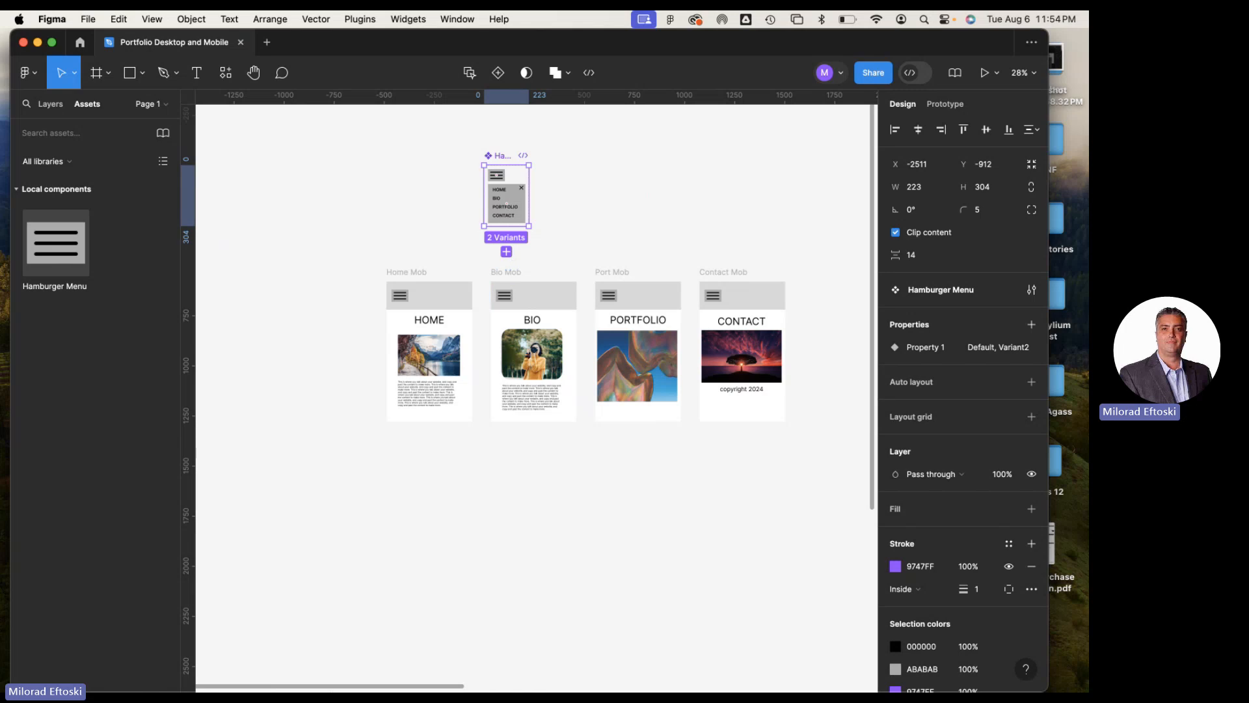
Switch to Chrome and search the web for "candian made products" in a new tab
left_click(145, 674)
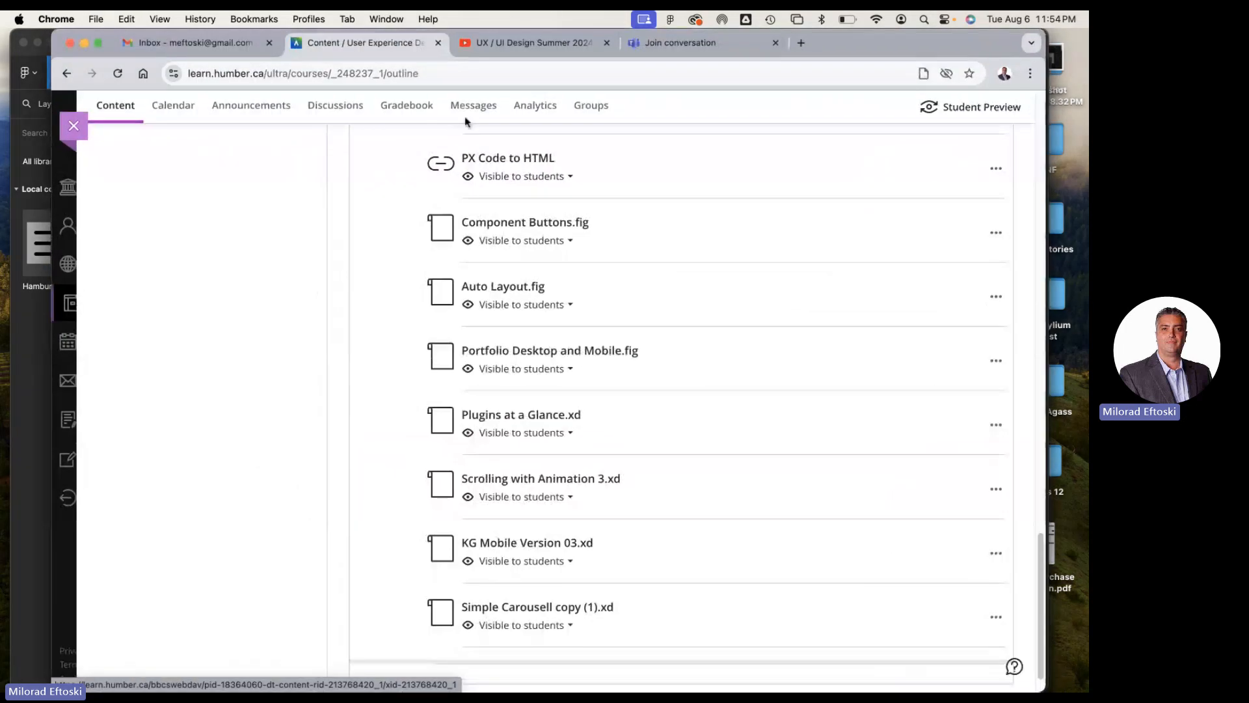
left_click_drag(862, 53, 865, 86)
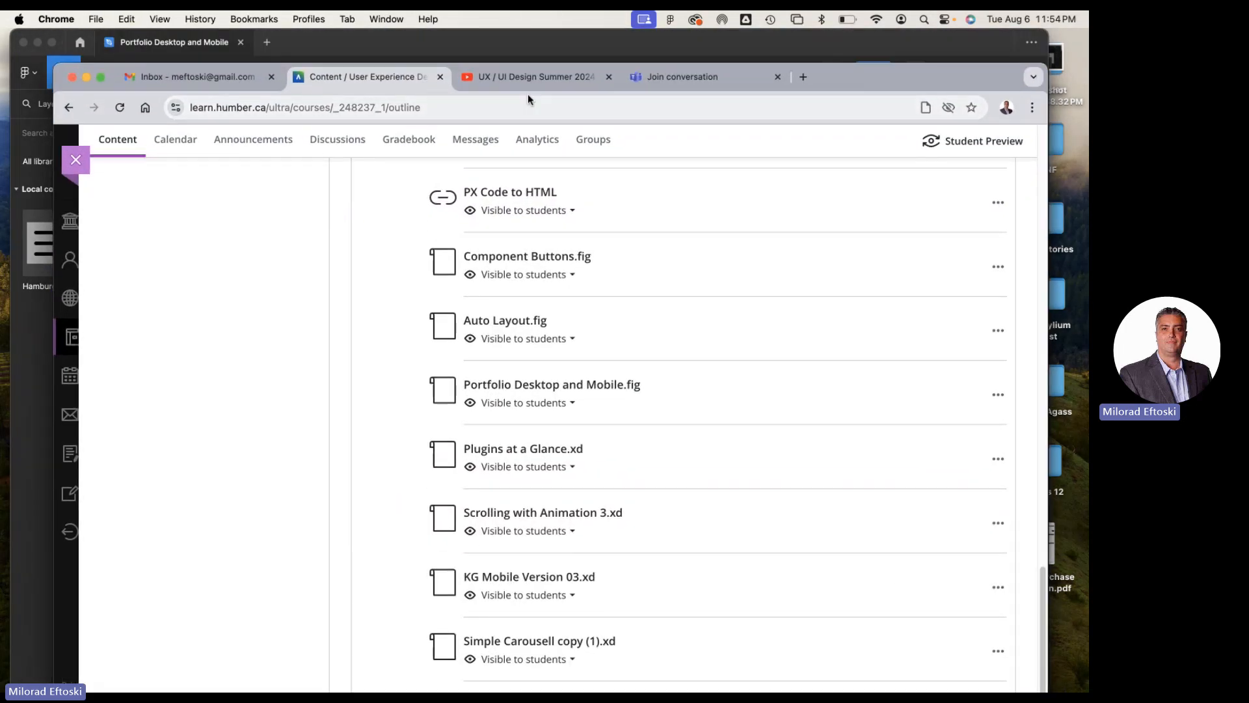
left_click(802, 77)
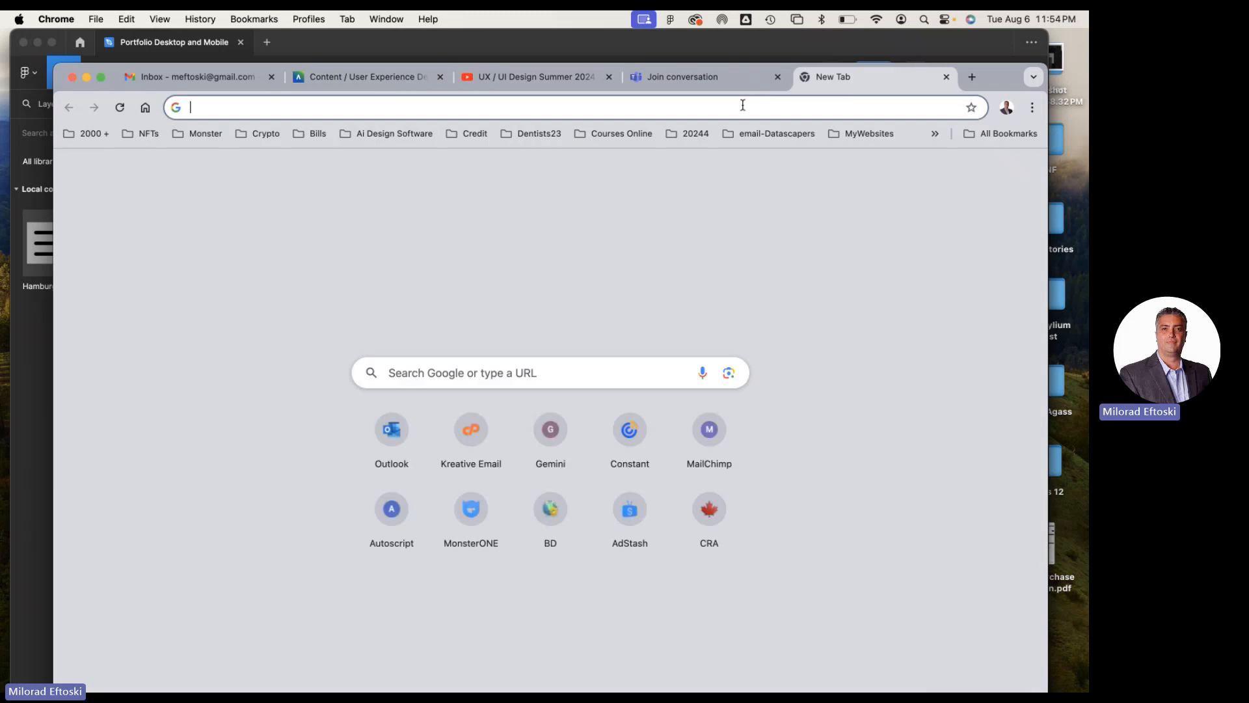
type("van")
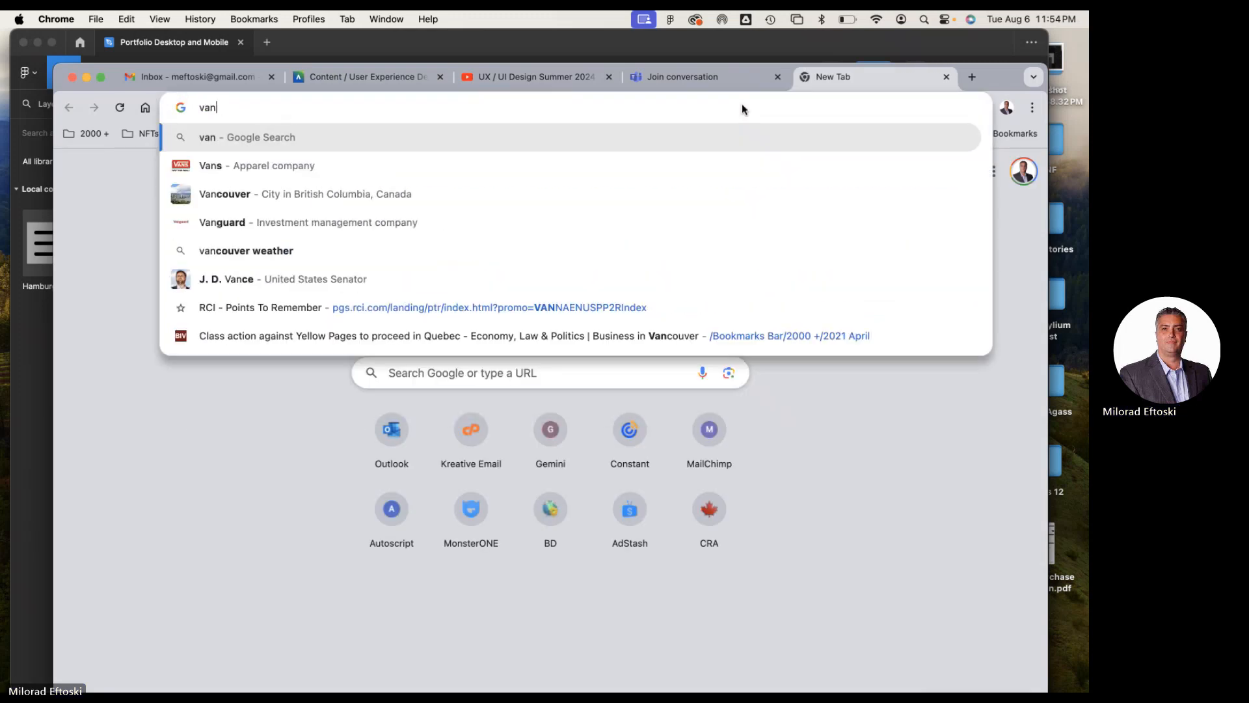
key("BackSpace")
key("BackSpace")
key("BackSpace")
type("candain")
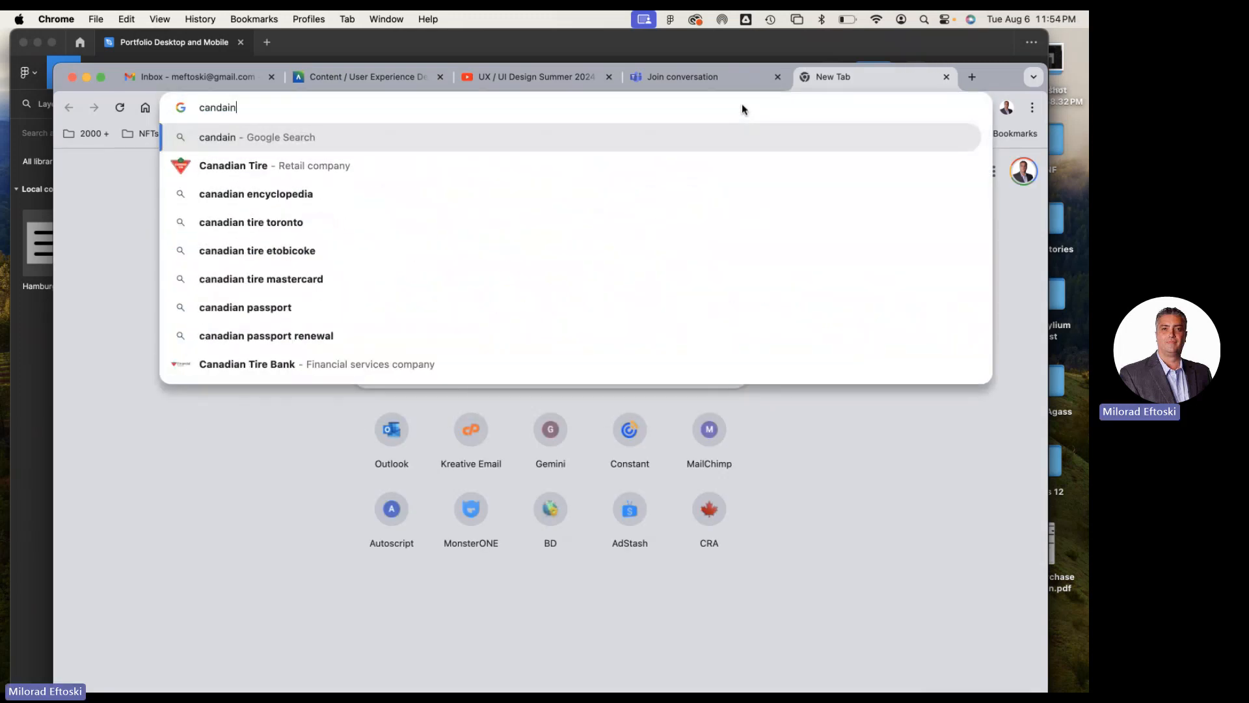
key("BackSpace")
key("BackSpace")
key("BackSpace")
type("ian ma")
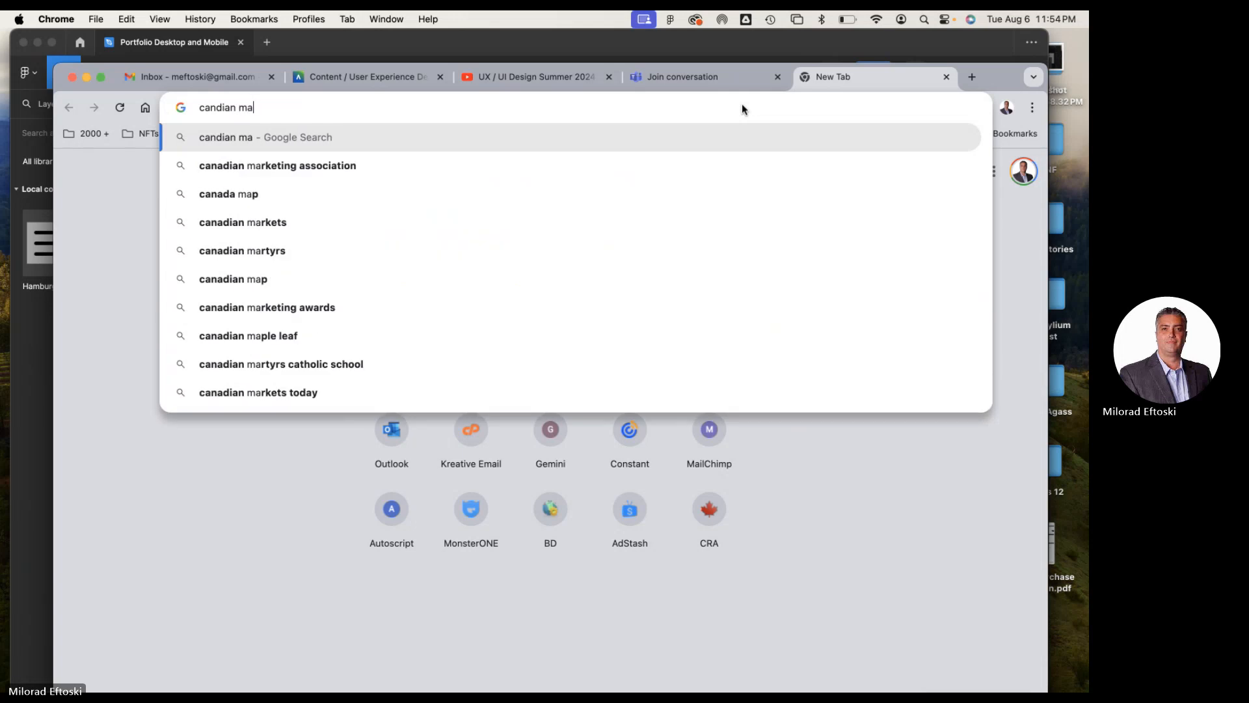
type("de products")
key("Return")
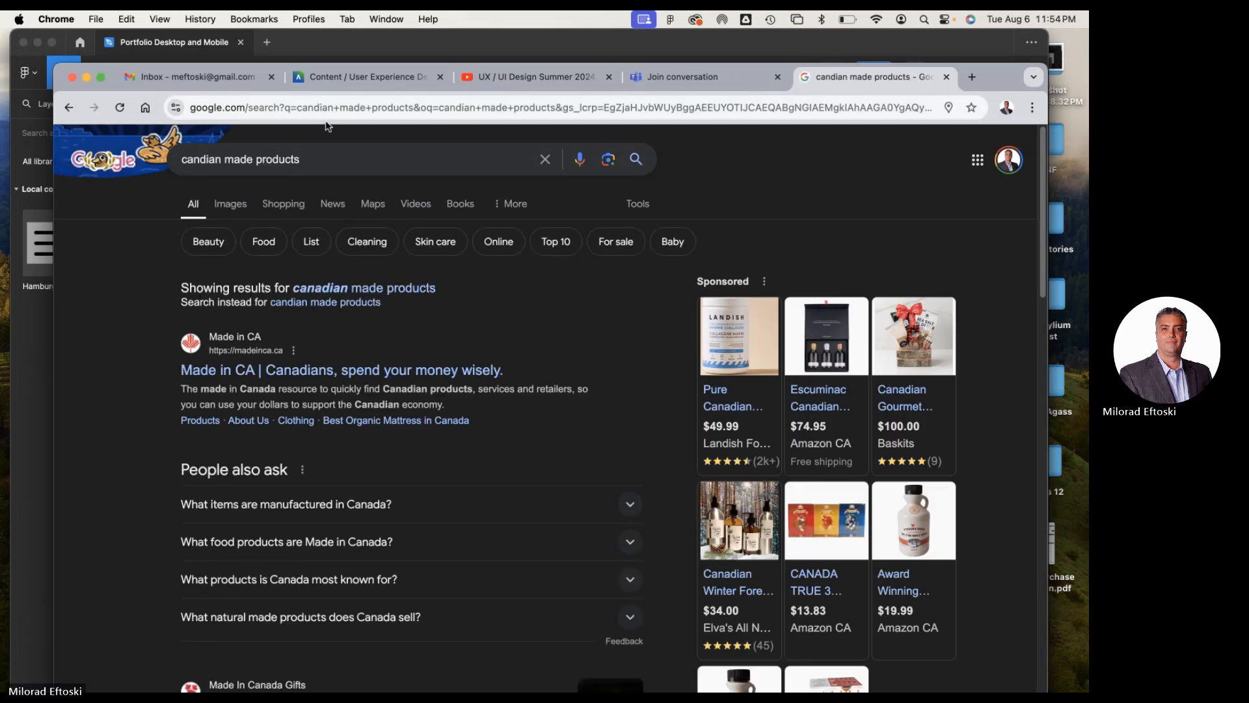
Refine the web search to "candian made products.ca" and look through the first page of results
left_click(330, 164)
type(".ca")
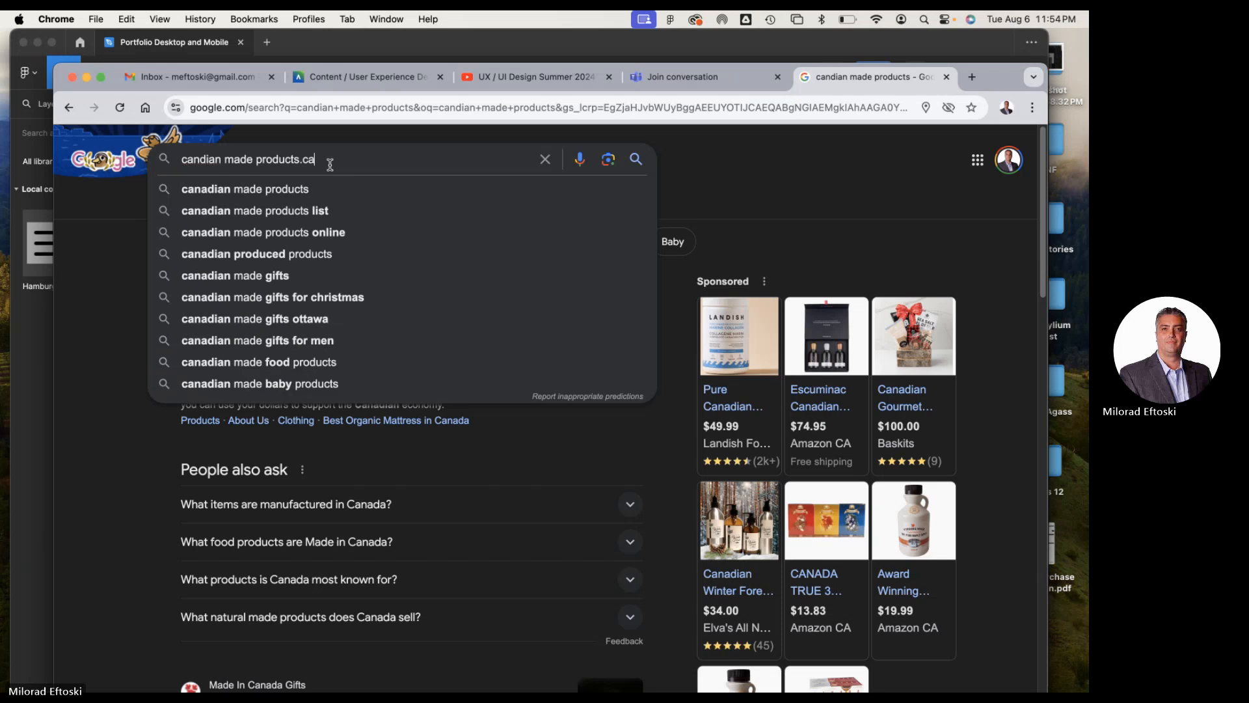
key("Return")
scroll(480, 408, "down", 2)
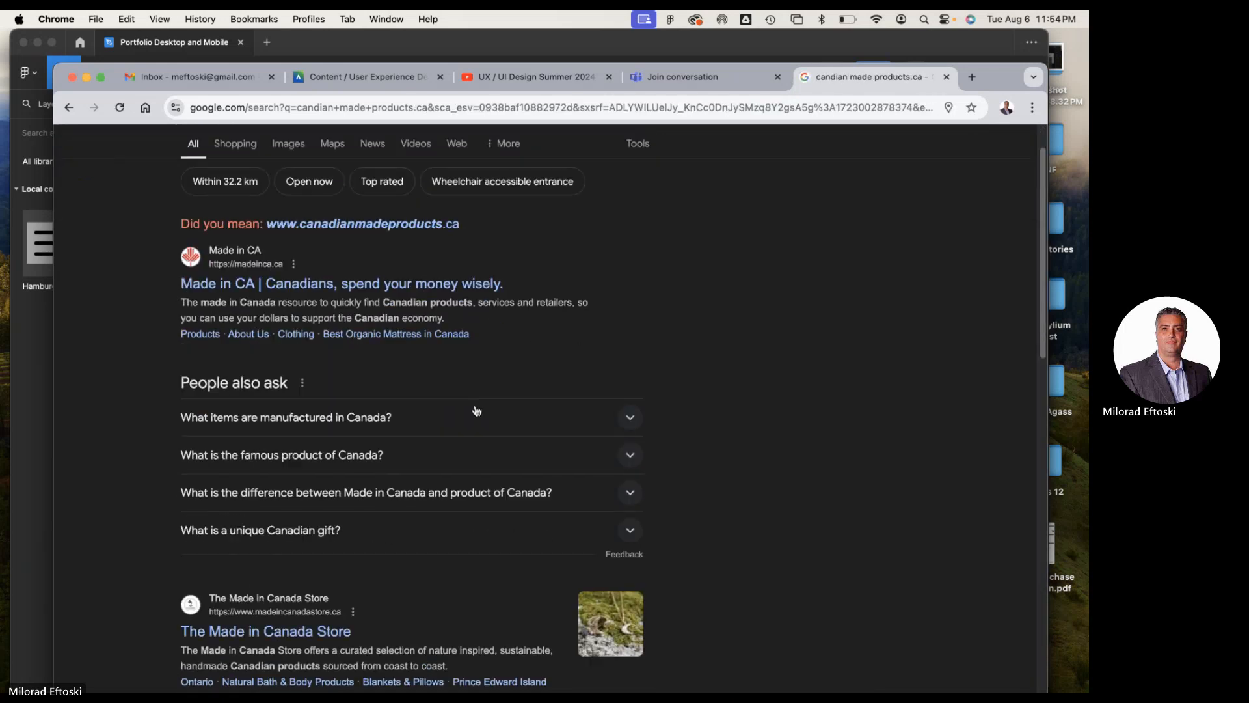
scroll(490, 416, "down", 3)
scroll(493, 420, "down", 12)
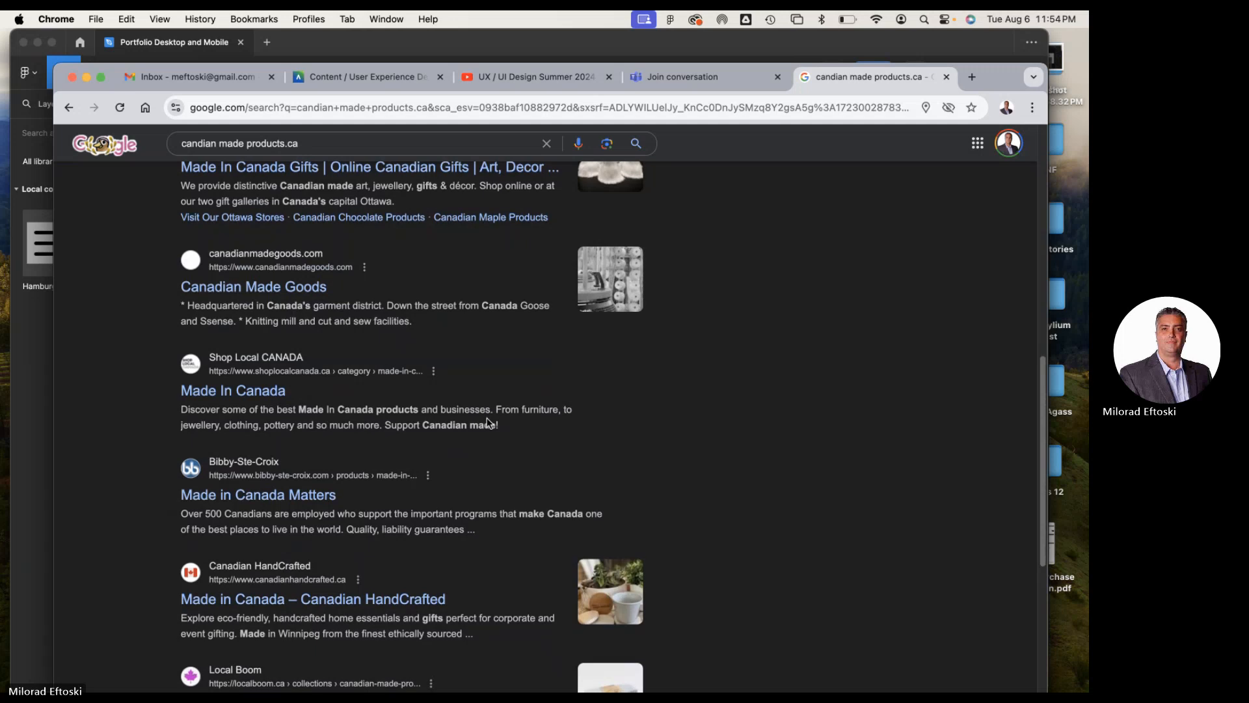
scroll(488, 417, "down", 8)
scroll(489, 423, "down", 3)
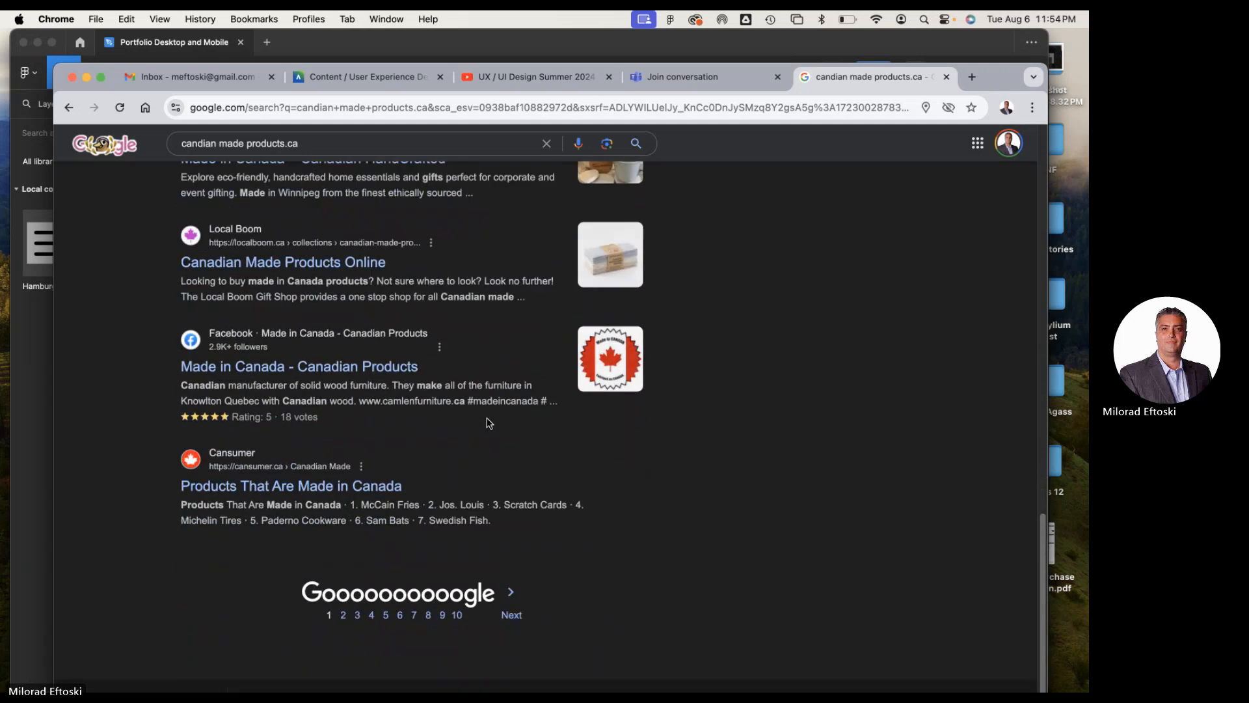
scroll(489, 422, "up", 20)
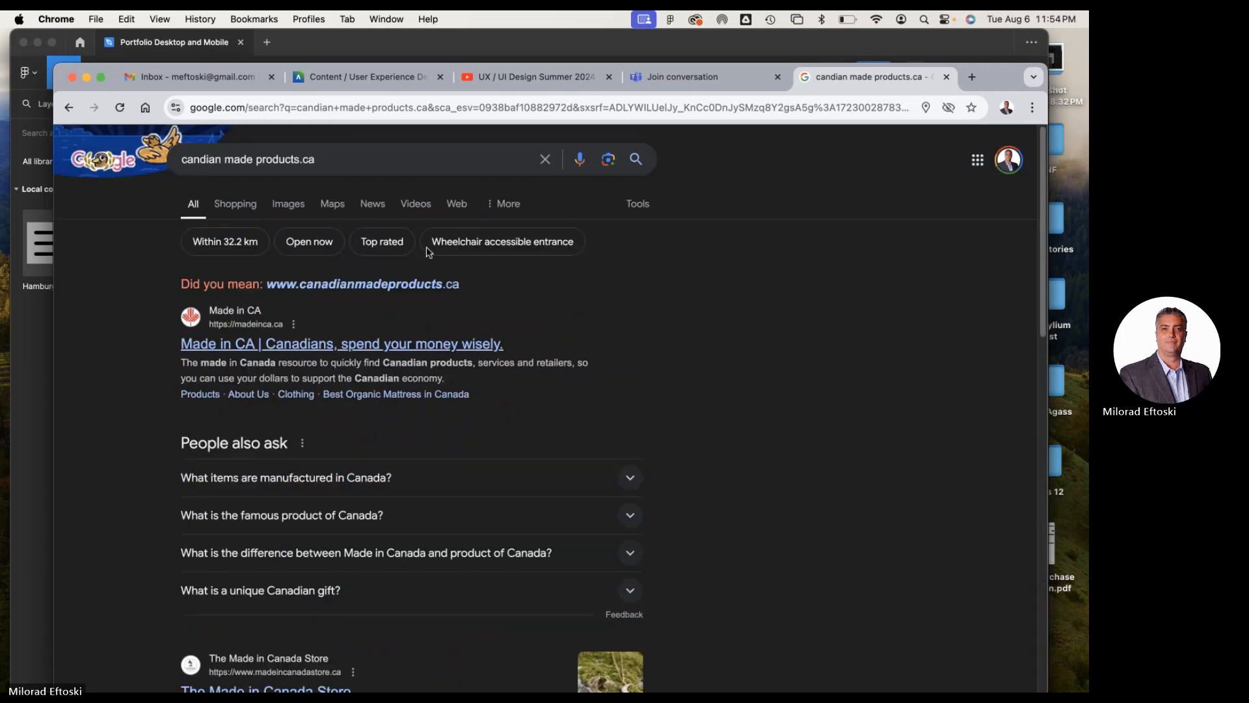
Open the suggested canadianmadeproducts.ca website and look over its desktop homepage and navigation bar
left_click(303, 161)
type("and")
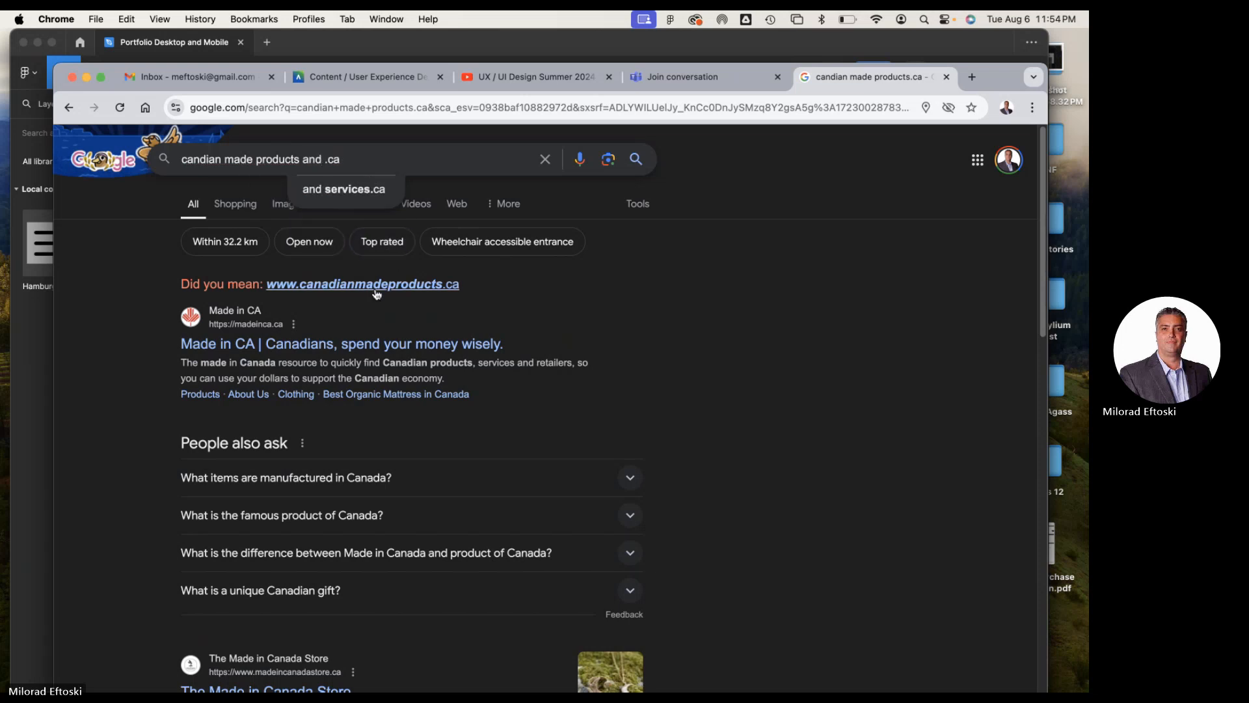
left_click(373, 286)
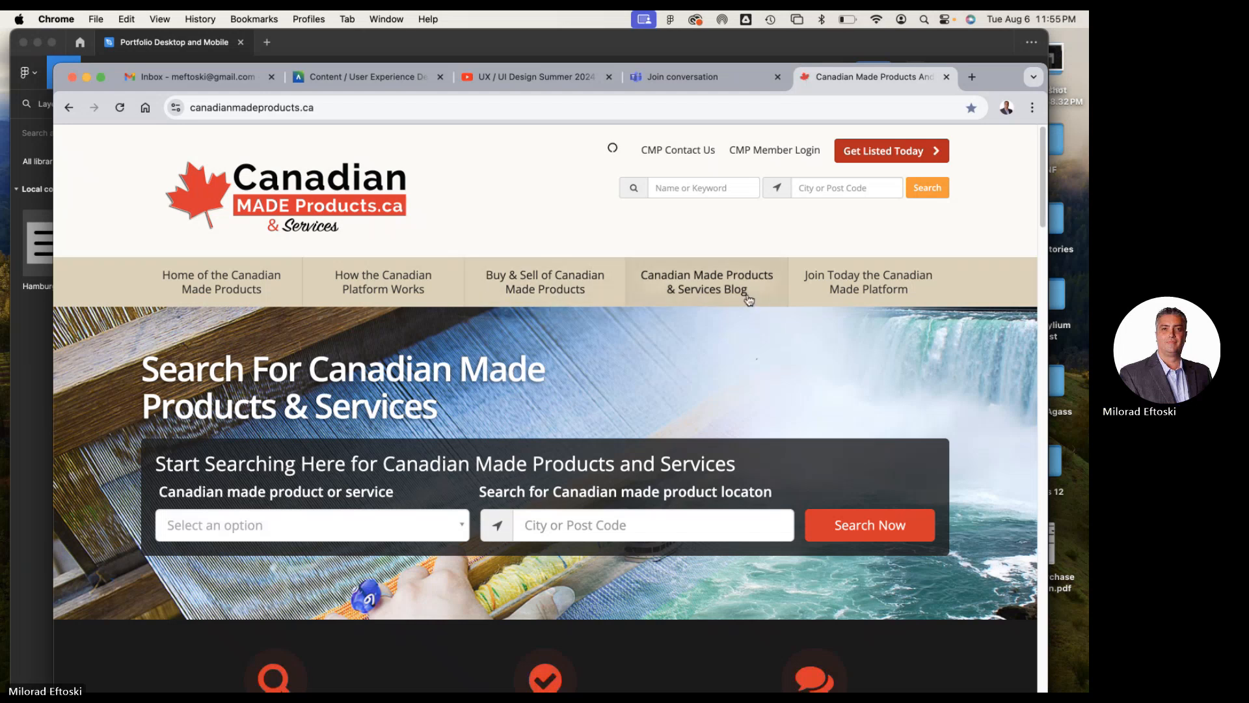
left_click_drag(988, 82, 987, 66)
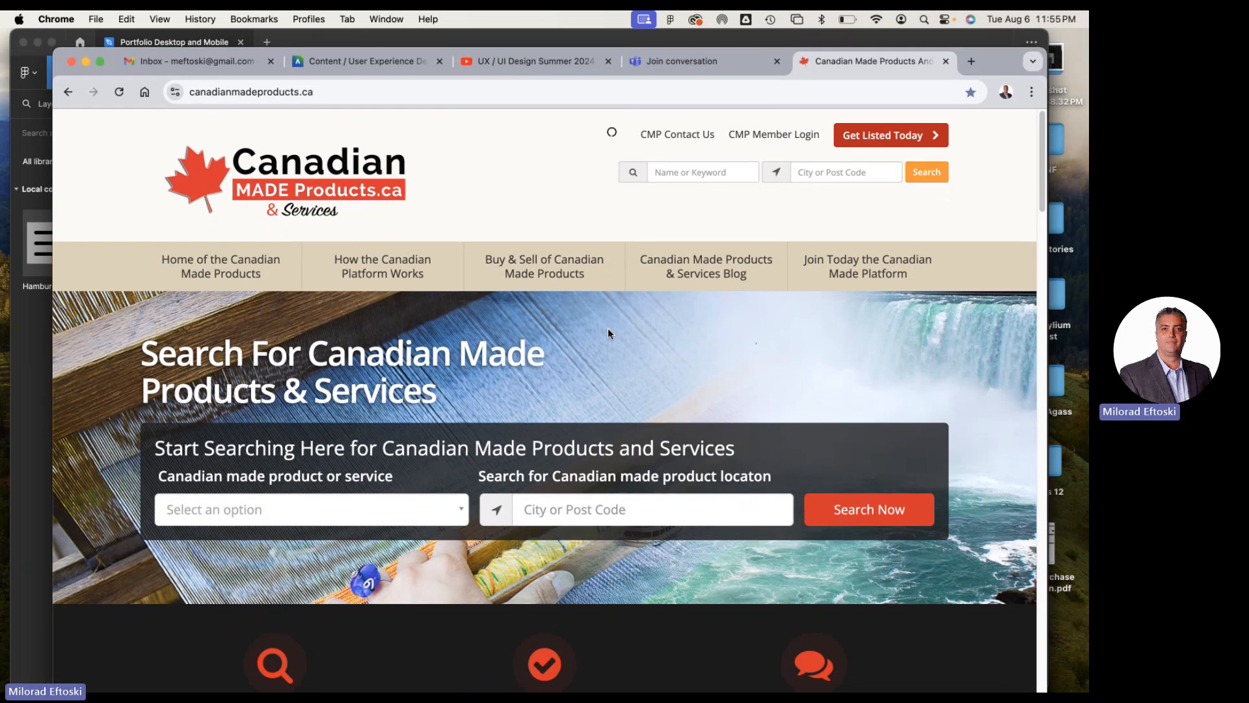
scroll(607, 332, "down", 1)
scroll(608, 337, "down", 10)
scroll(602, 333, "up", 11)
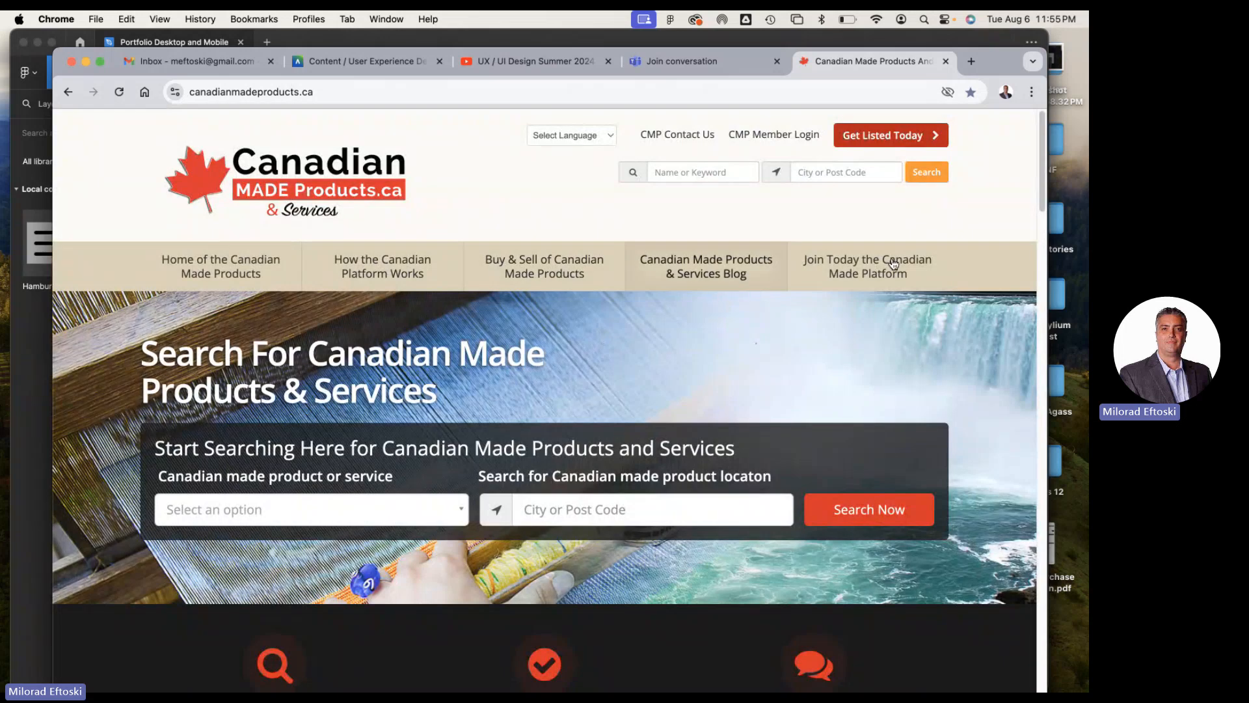
Narrow the browser window to about tablet width and try the website's hamburger menu, opening and closing it
left_click_drag(1030, 281, 744, 260)
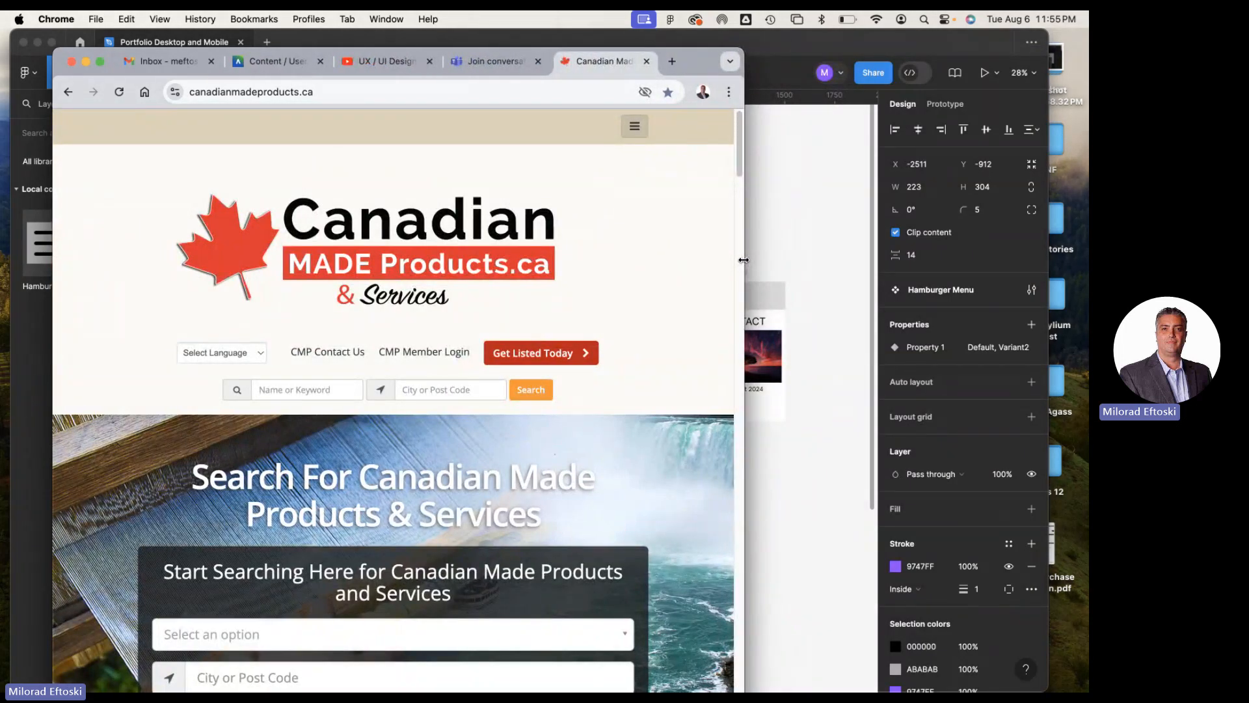
left_click_drag(744, 259, 799, 271)
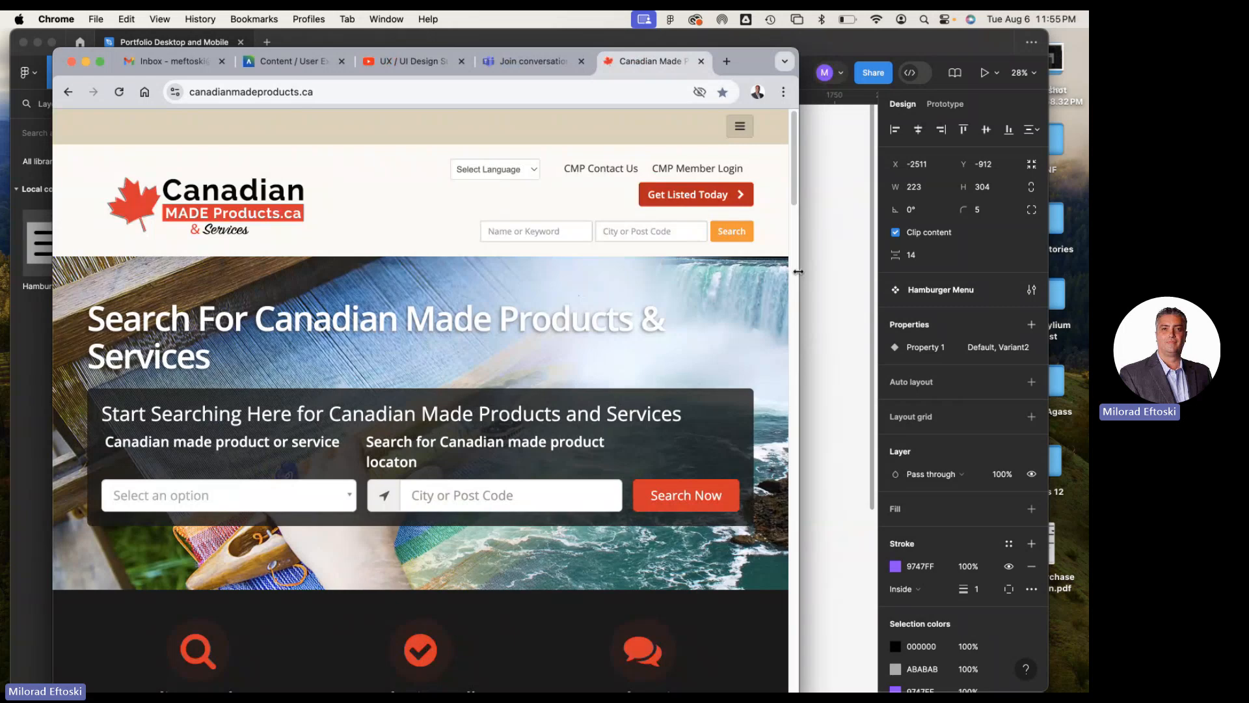
left_click(742, 130)
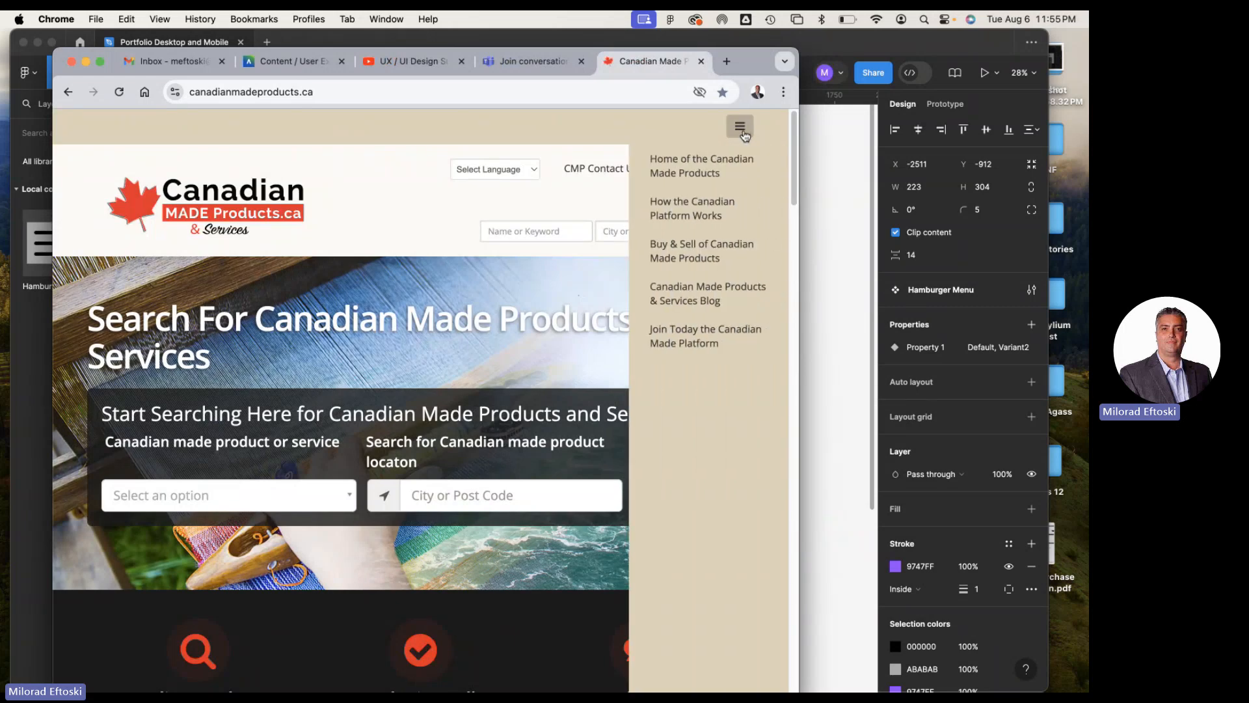
left_click(744, 132)
left_click(744, 132)
left_click(744, 132)
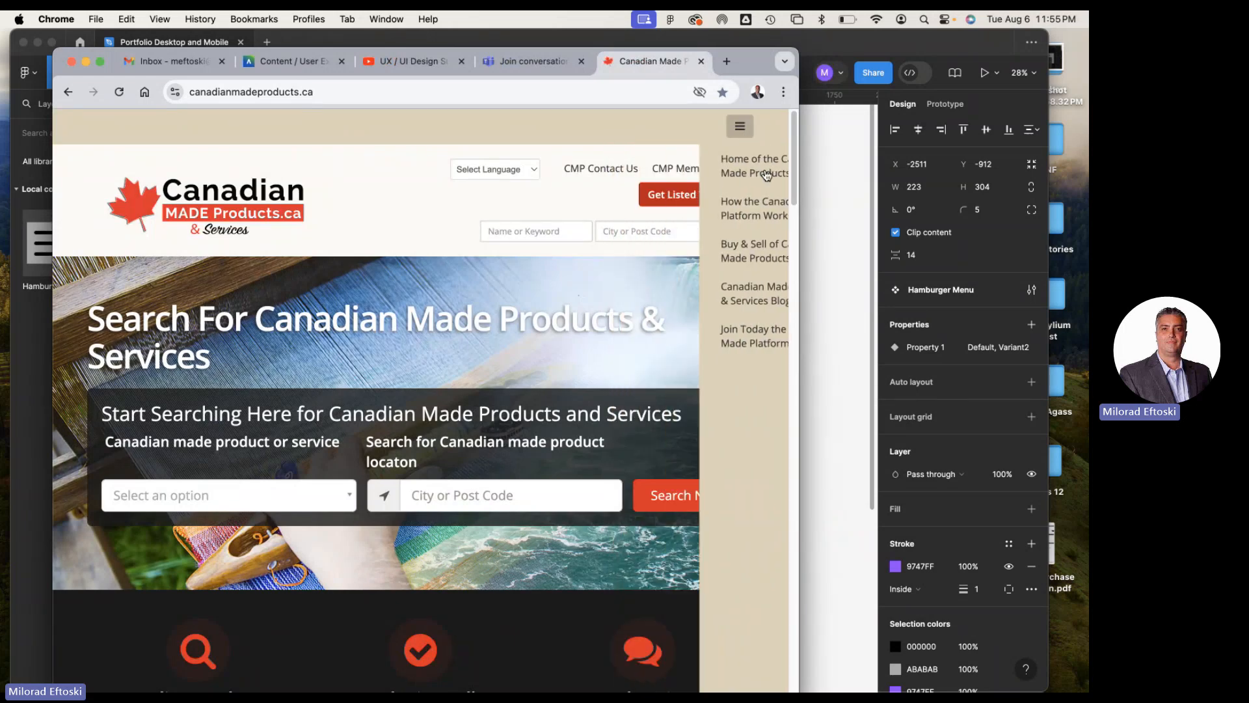
Shrink the browser window to phone width, open and close the hamburger menu, and skim the mobile page
left_click_drag(789, 228, 408, 228)
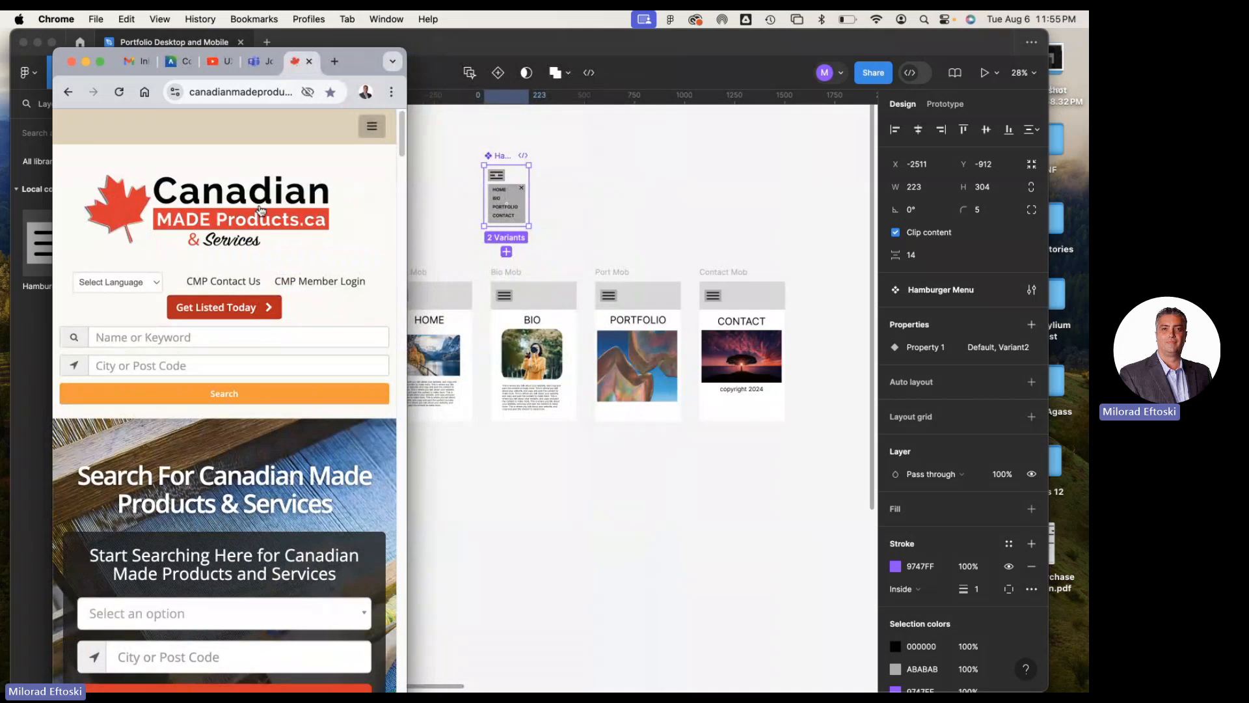
left_click(373, 128)
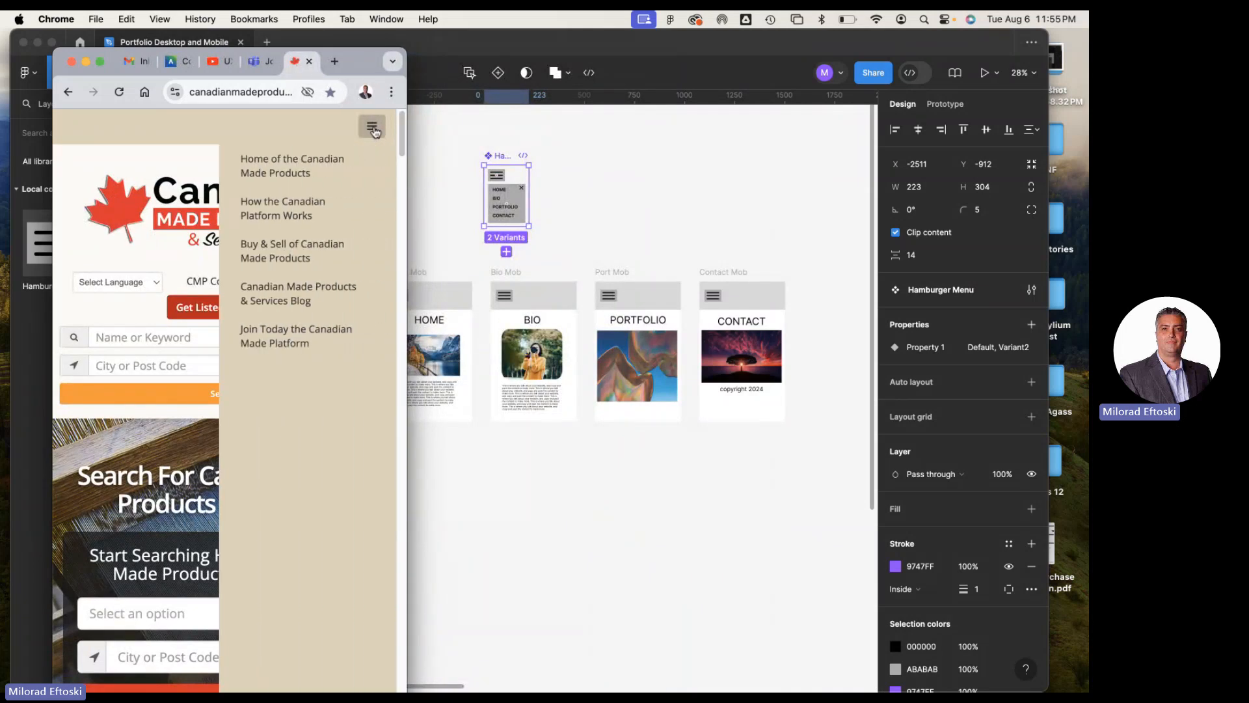
left_click(376, 132)
scroll(238, 370, "down", 15)
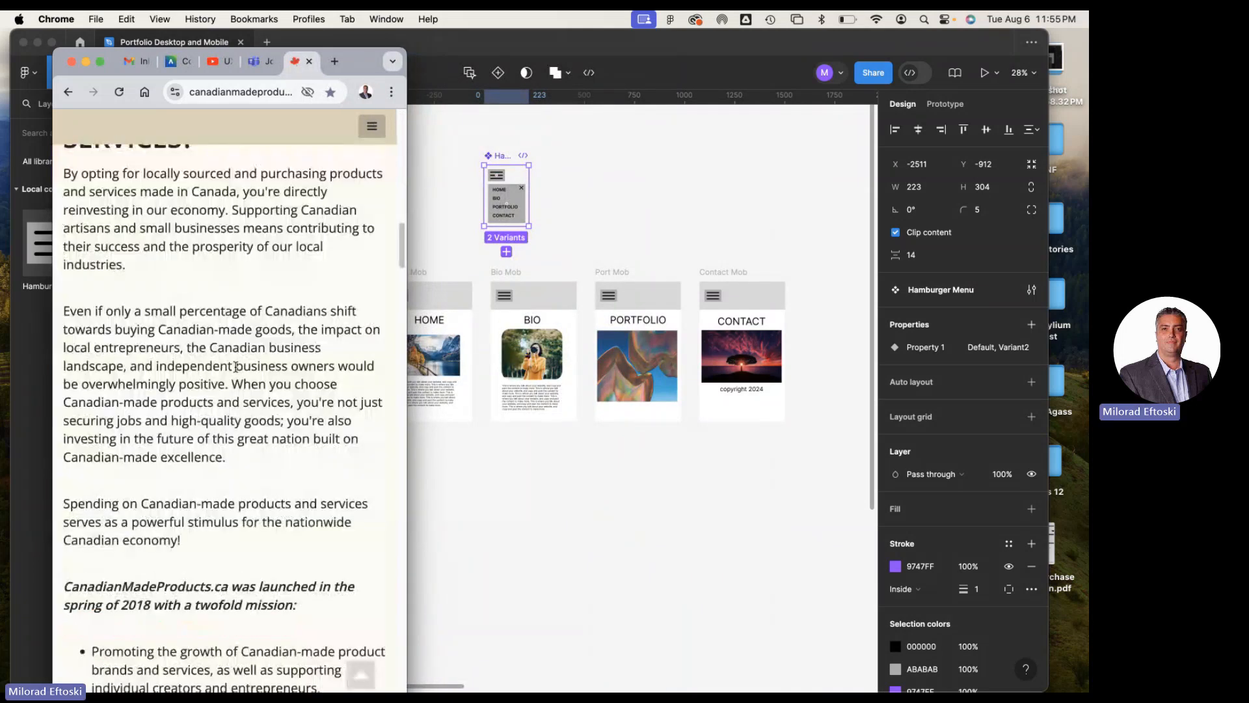
scroll(236, 366, "up", 15)
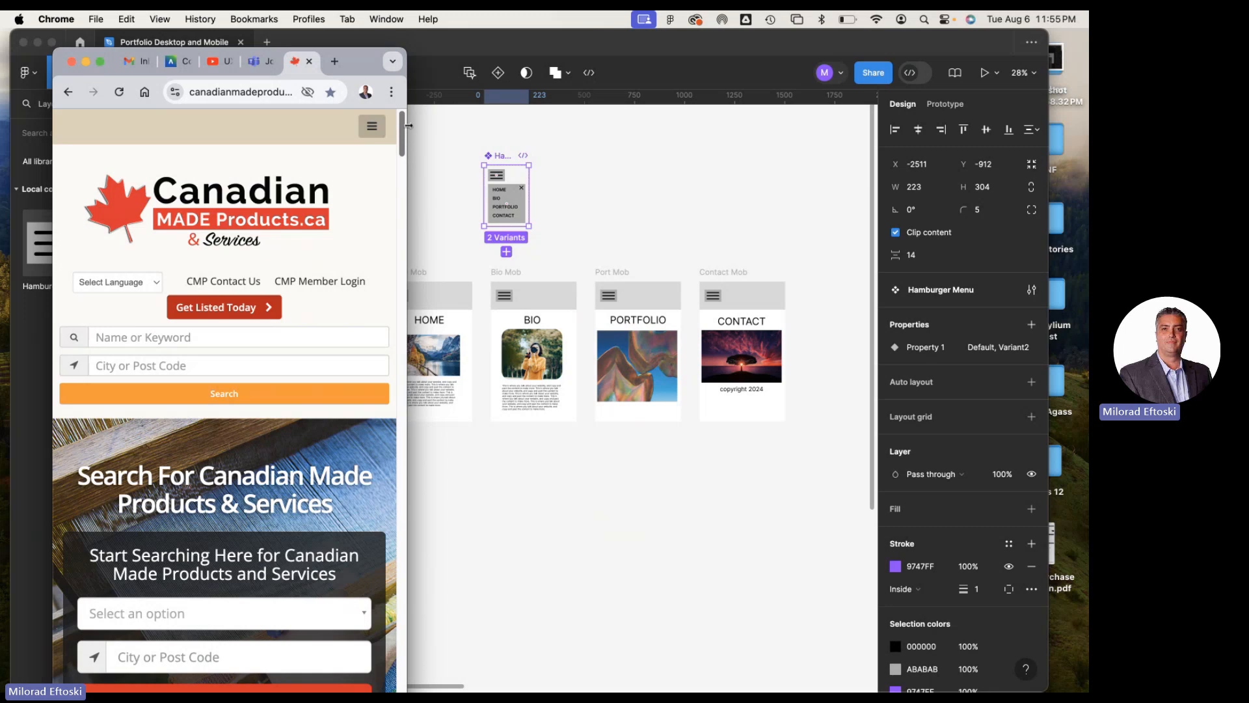
Widen the browser window back to desktop width and minimize it to return to the Portfolio Desktop and Mobile file in Figma
left_click_drag(408, 126, 1032, 134)
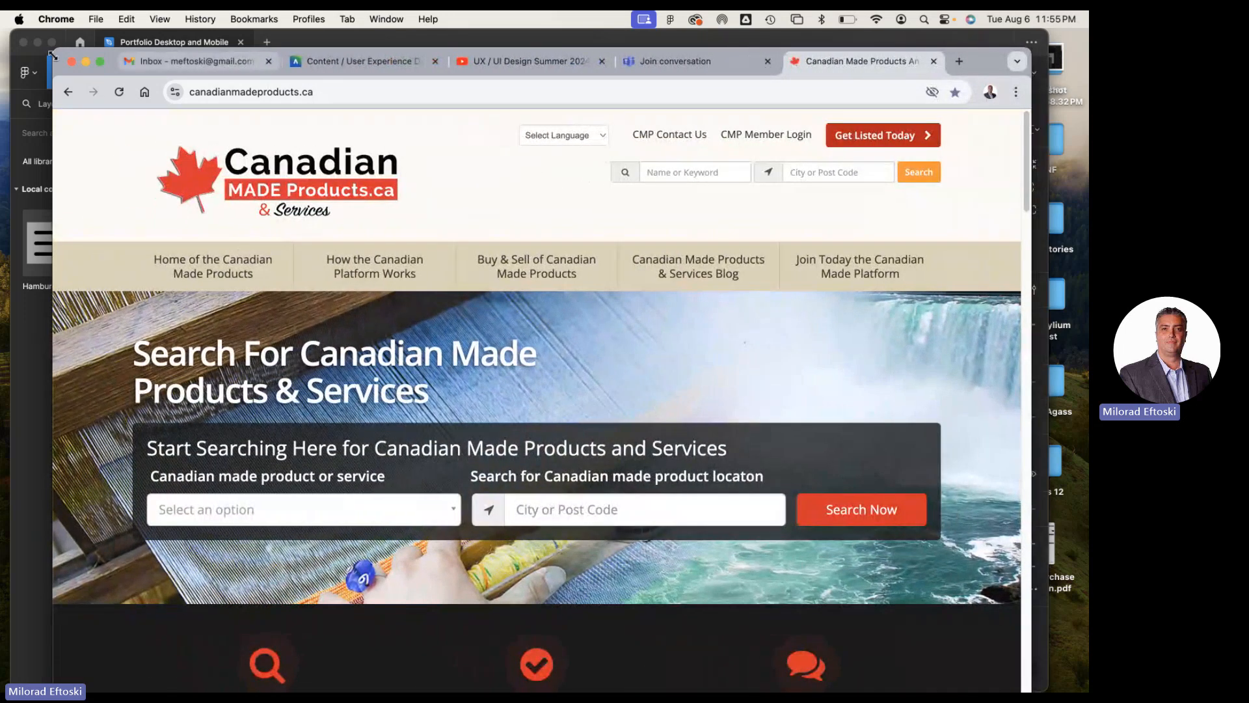
left_click(85, 61)
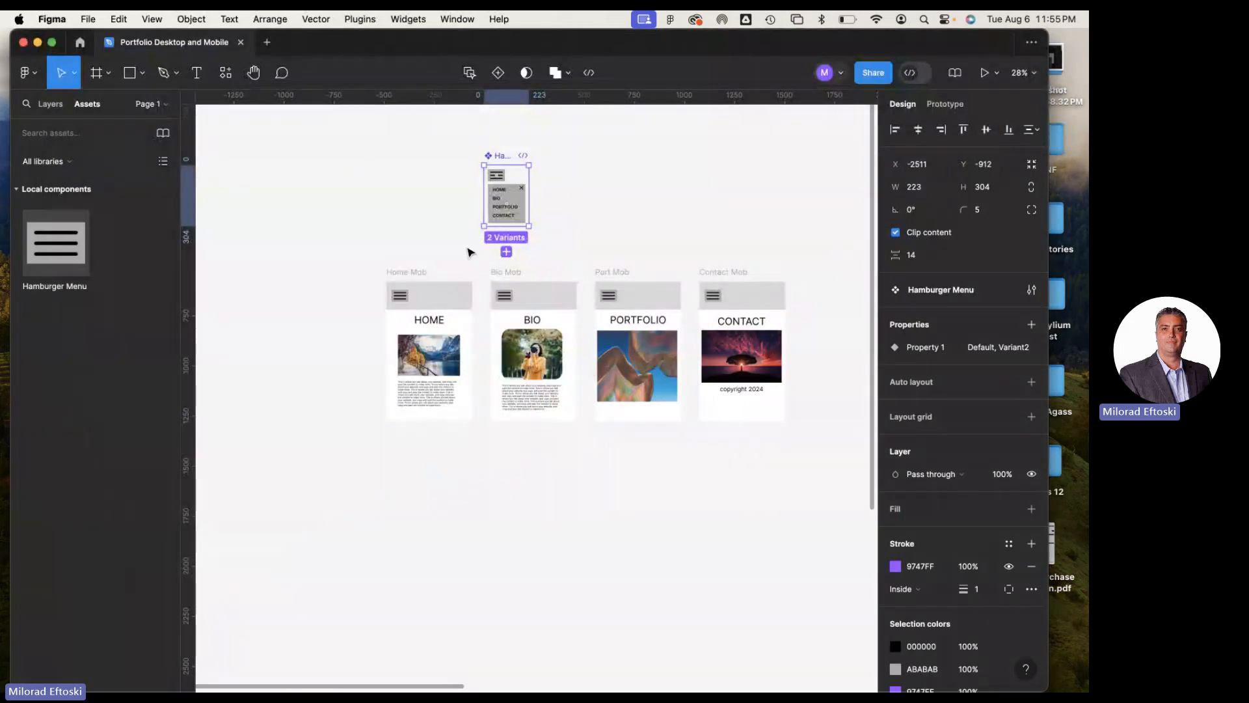
left_click_drag(641, 253, 492, 248)
scroll(489, 246, "down", 5)
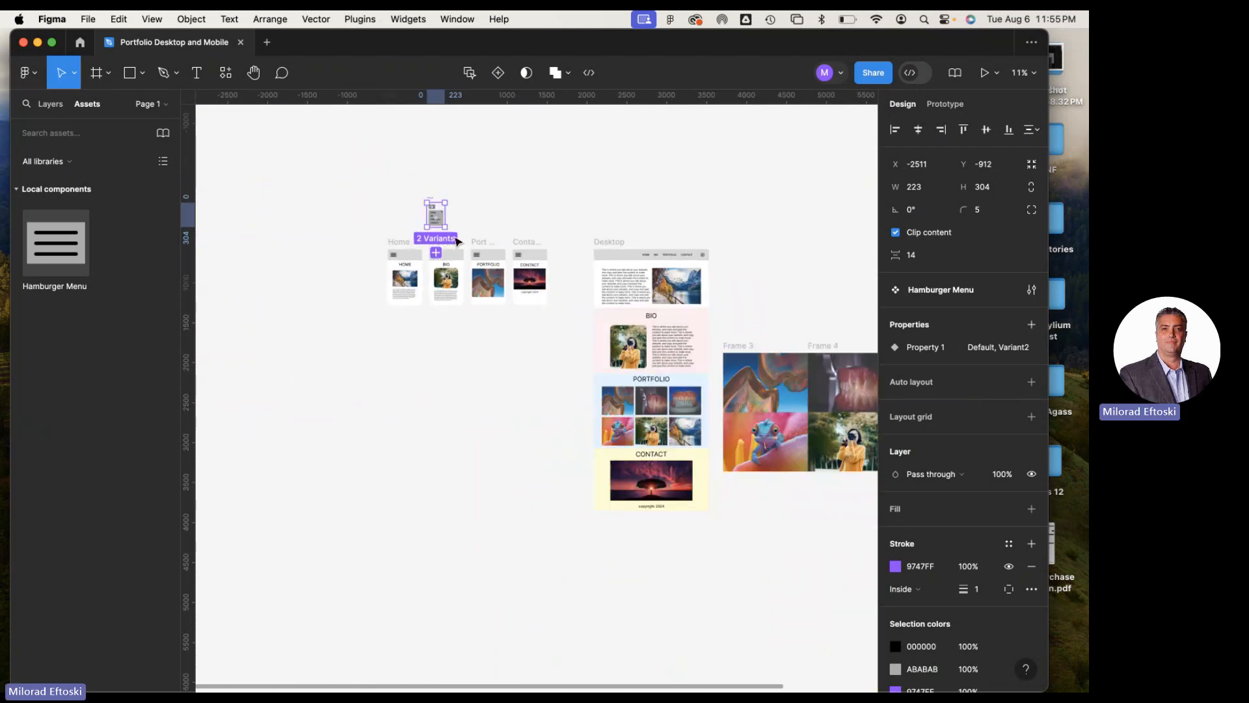
Show the file's layer list and deselect the Hamburger Menu component set
left_click(149, 108)
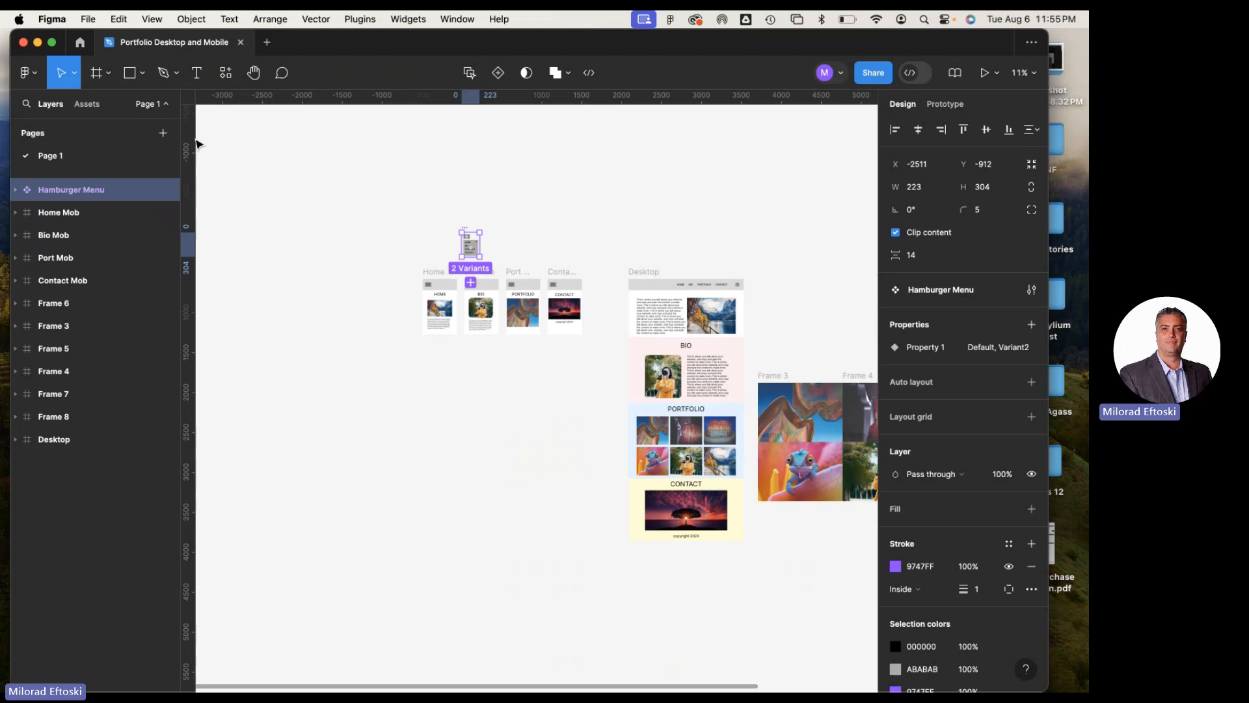
left_click(265, 201)
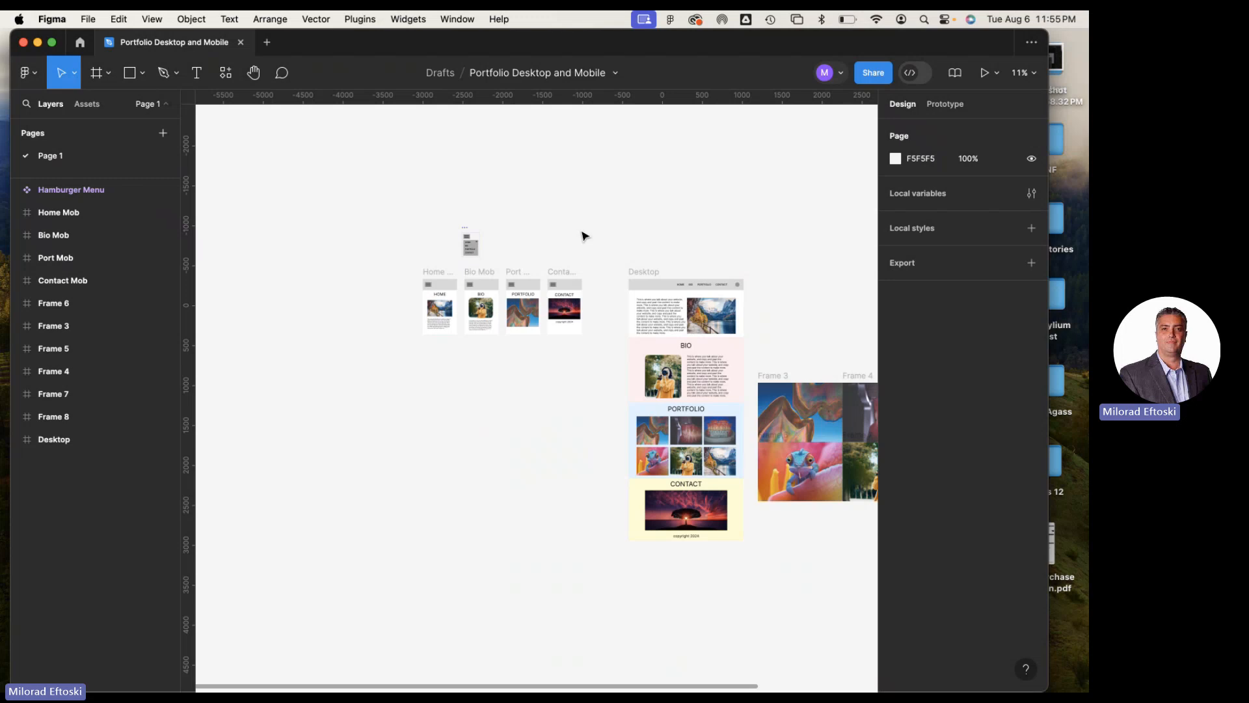
scroll(584, 236, "up", 2)
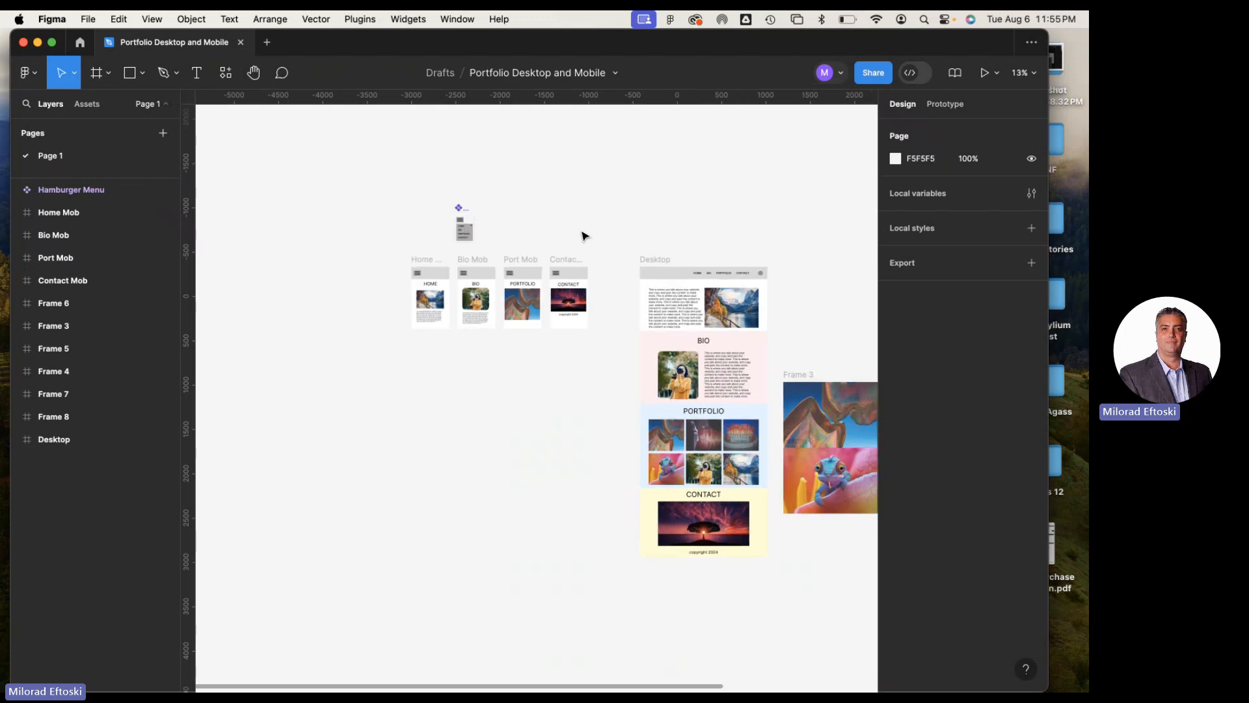
Preview the prototype starting from the Home Mob frame
scroll(580, 229, "right", 3)
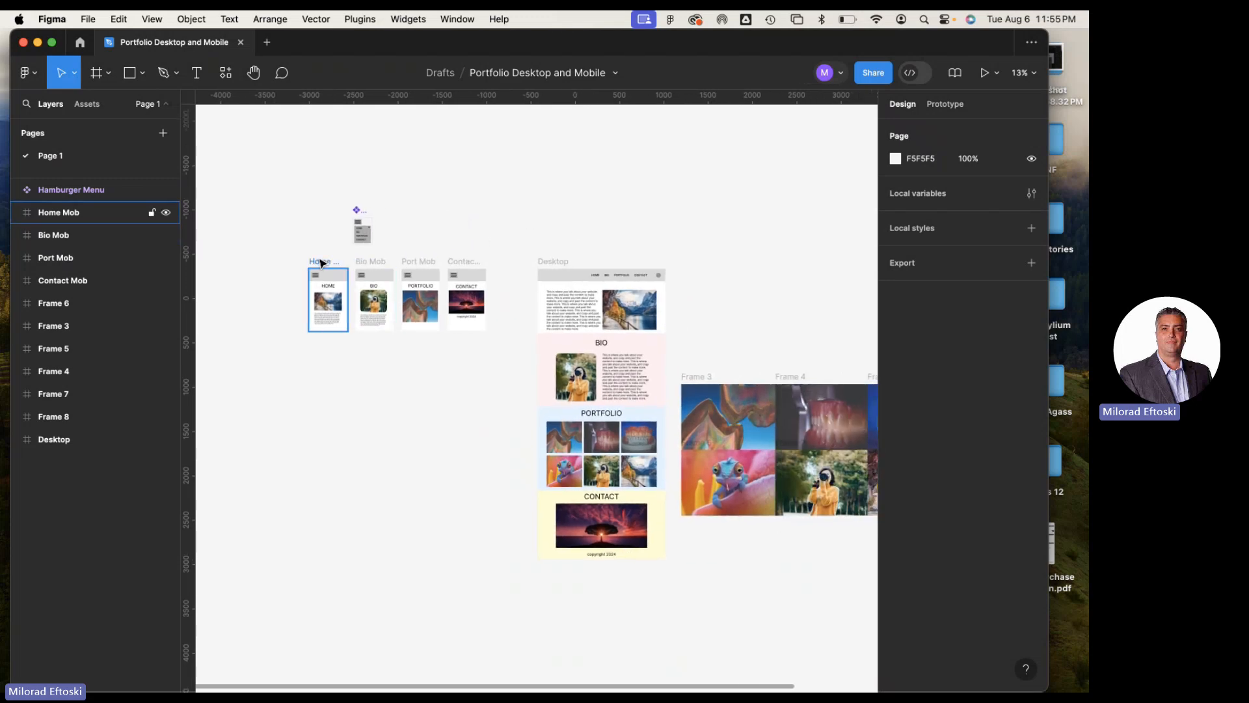
left_click(321, 262)
left_click(986, 74)
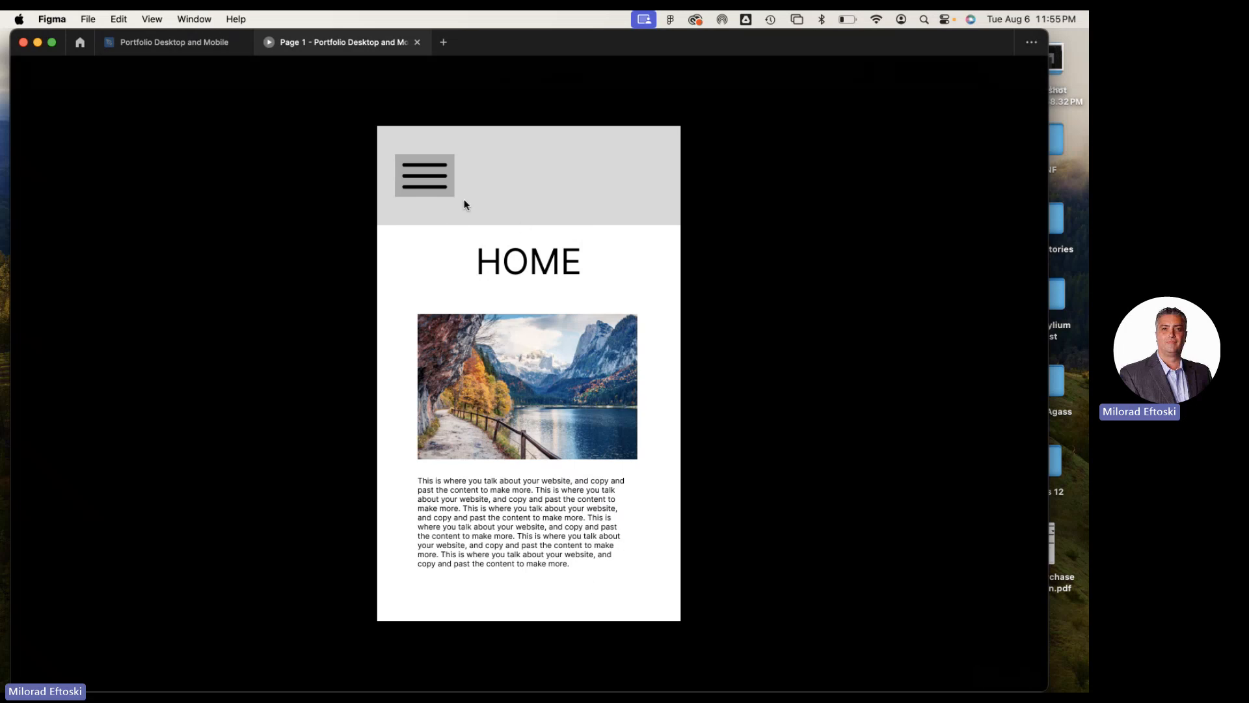
Test the hamburger menu on the mobile Home screen by repeatedly opening and closing it
left_click(429, 184)
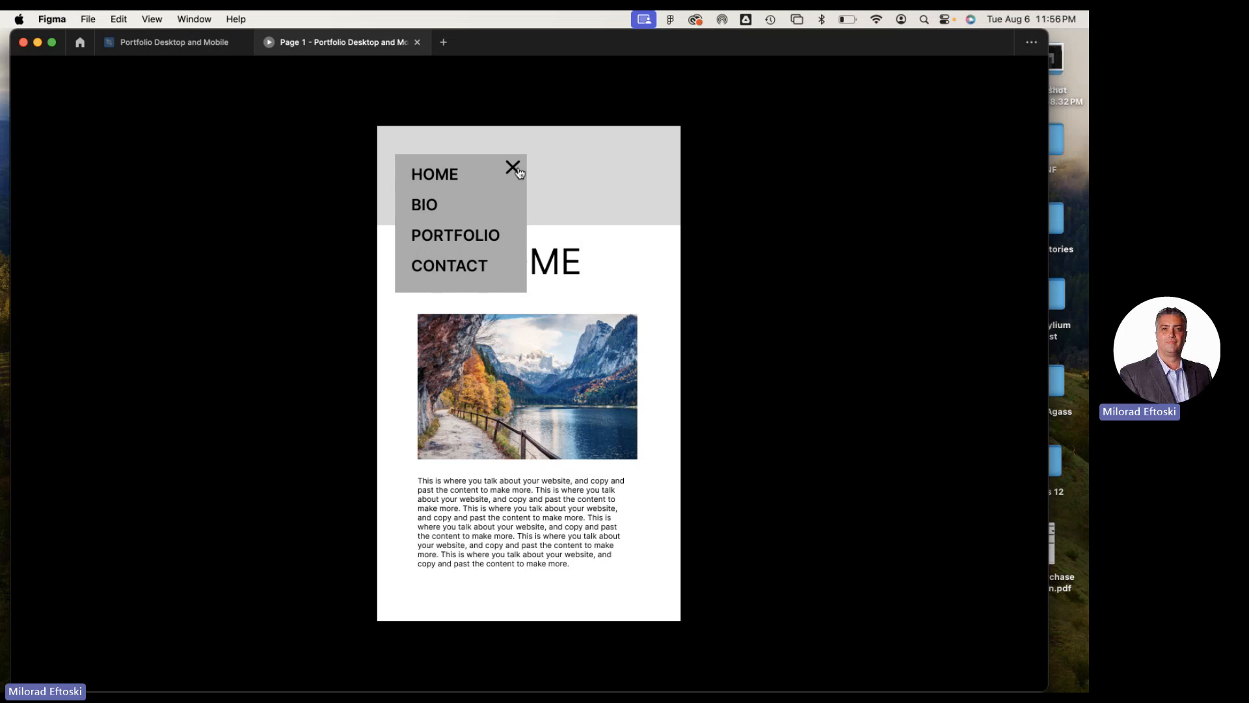
left_click(514, 169)
left_click(411, 177)
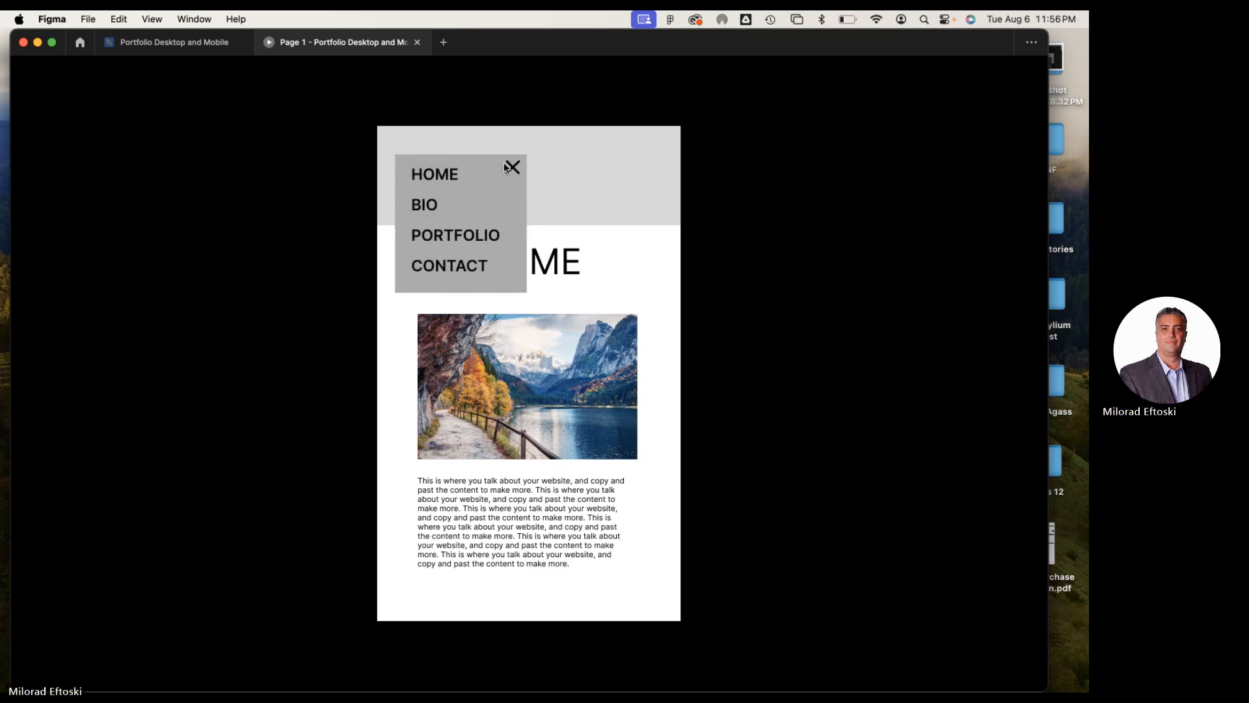
left_click(513, 167)
left_click(432, 177)
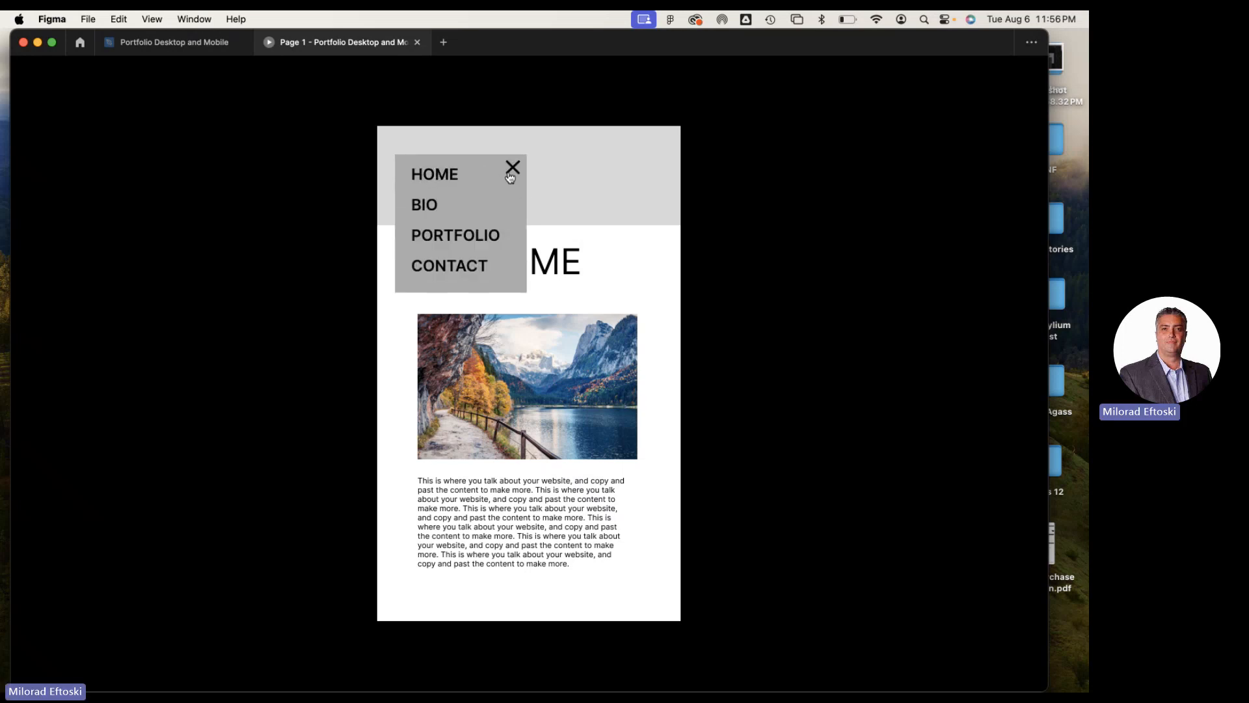
left_click(512, 168)
left_click(431, 173)
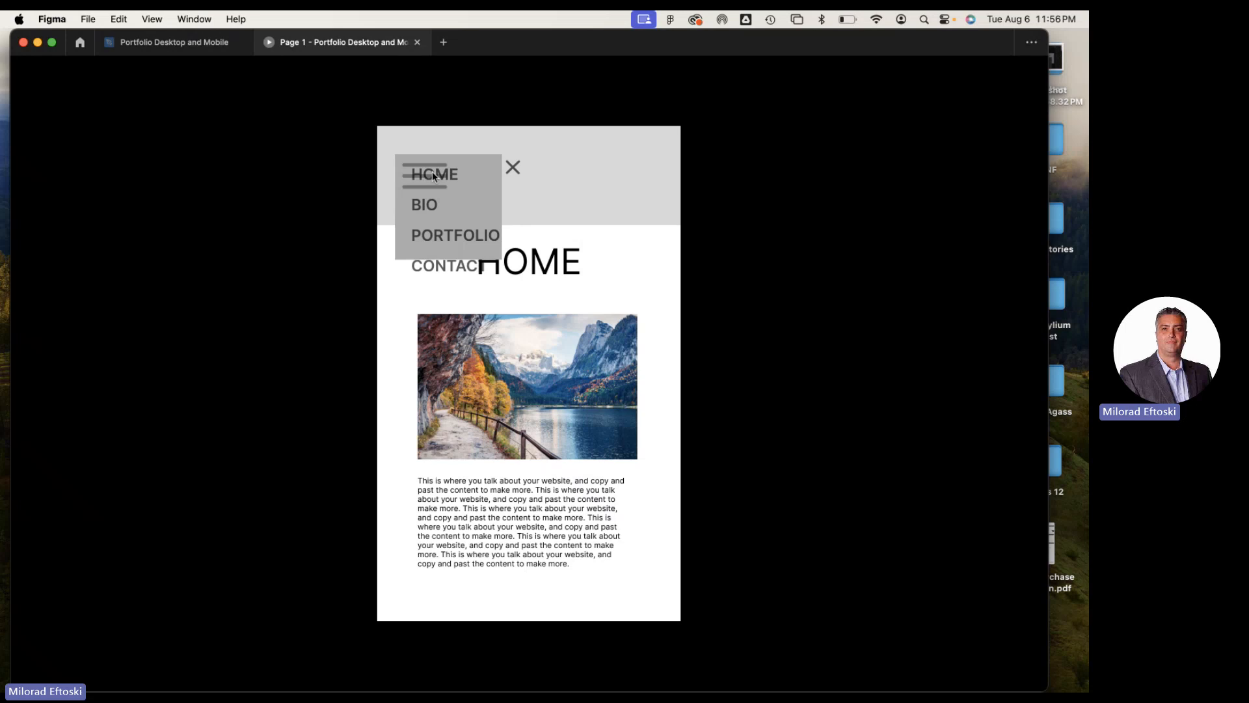
left_click(610, 193)
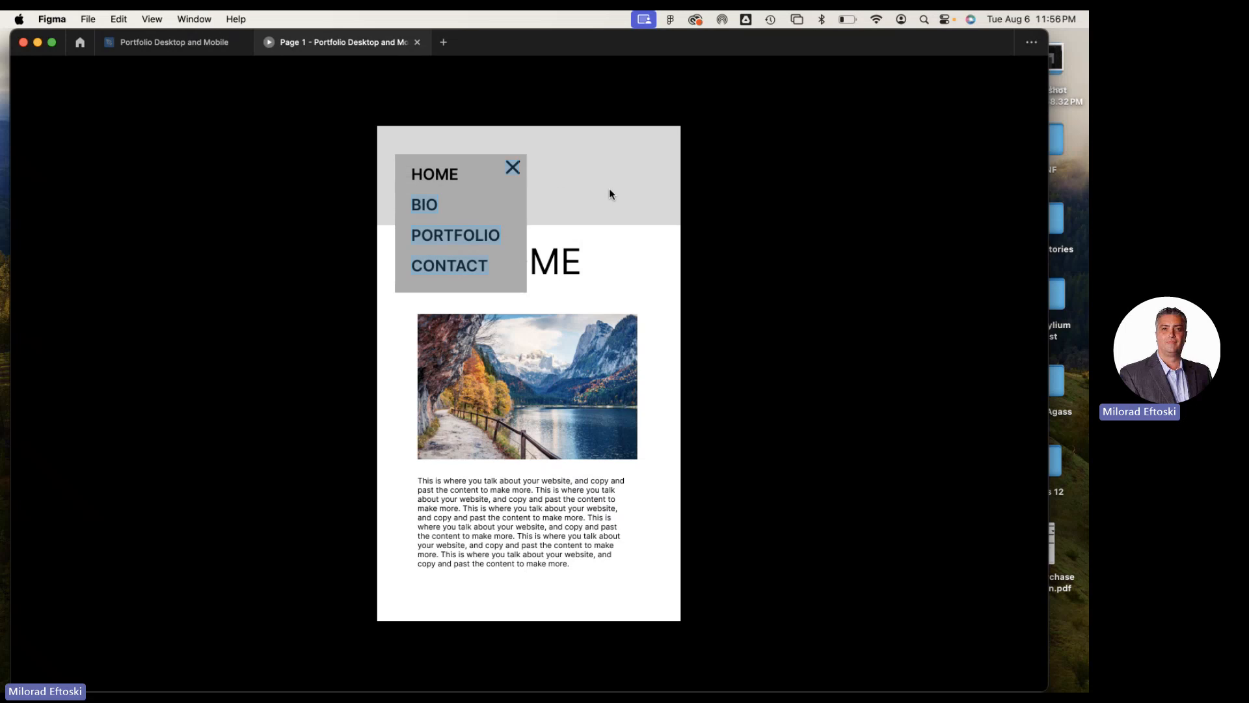
left_click(513, 169)
Navigate through BIO, PORTFOLIO and CONTACT from the open hamburger menu, and close the menu on the Contact screen
left_click(426, 171)
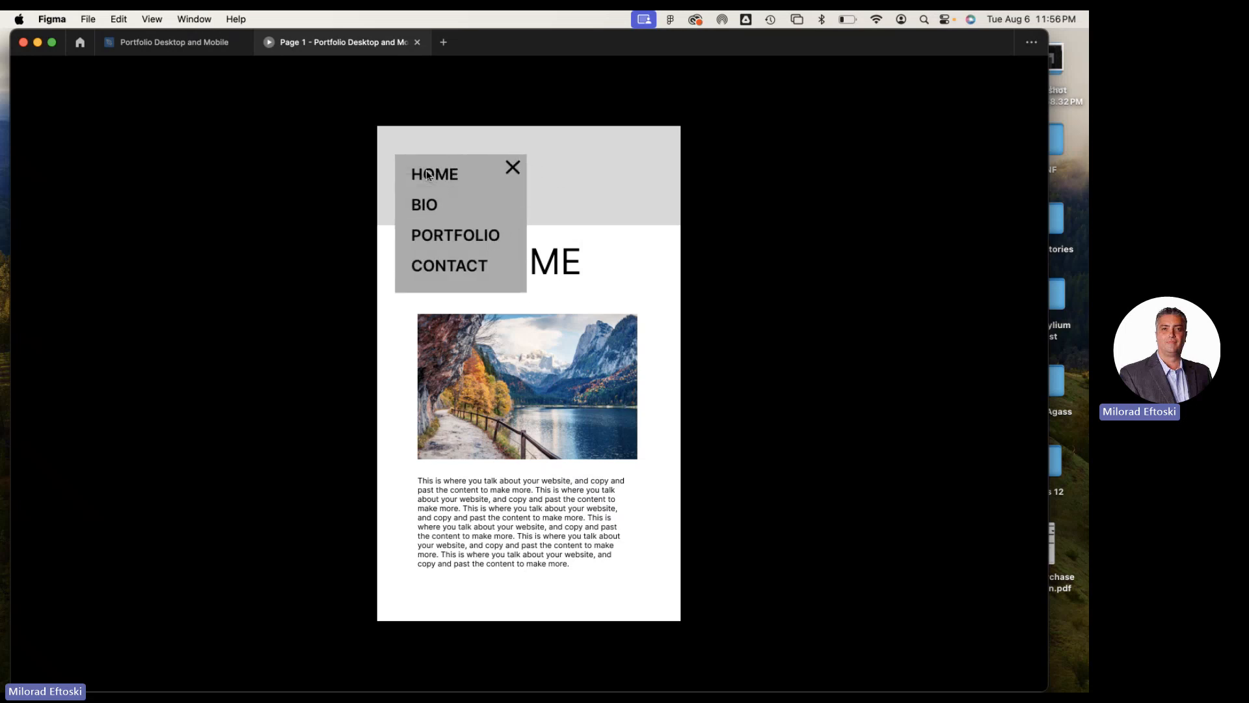
left_click(423, 206)
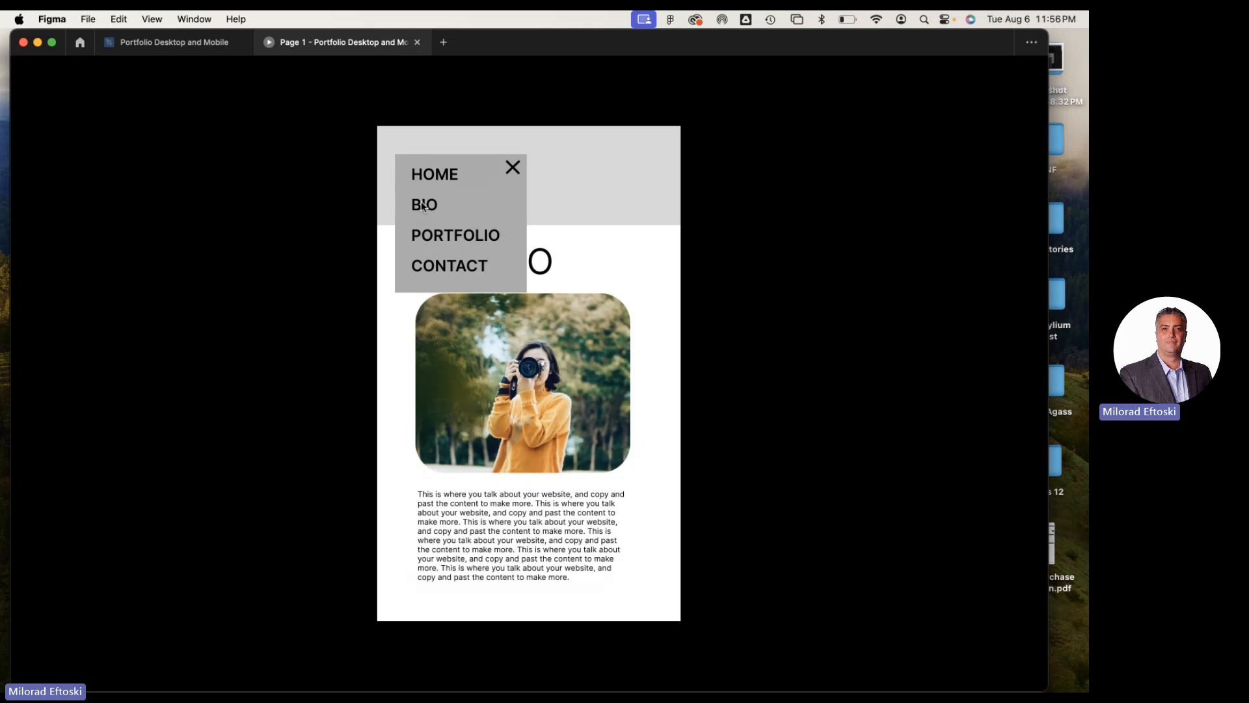
left_click(443, 235)
left_click(451, 264)
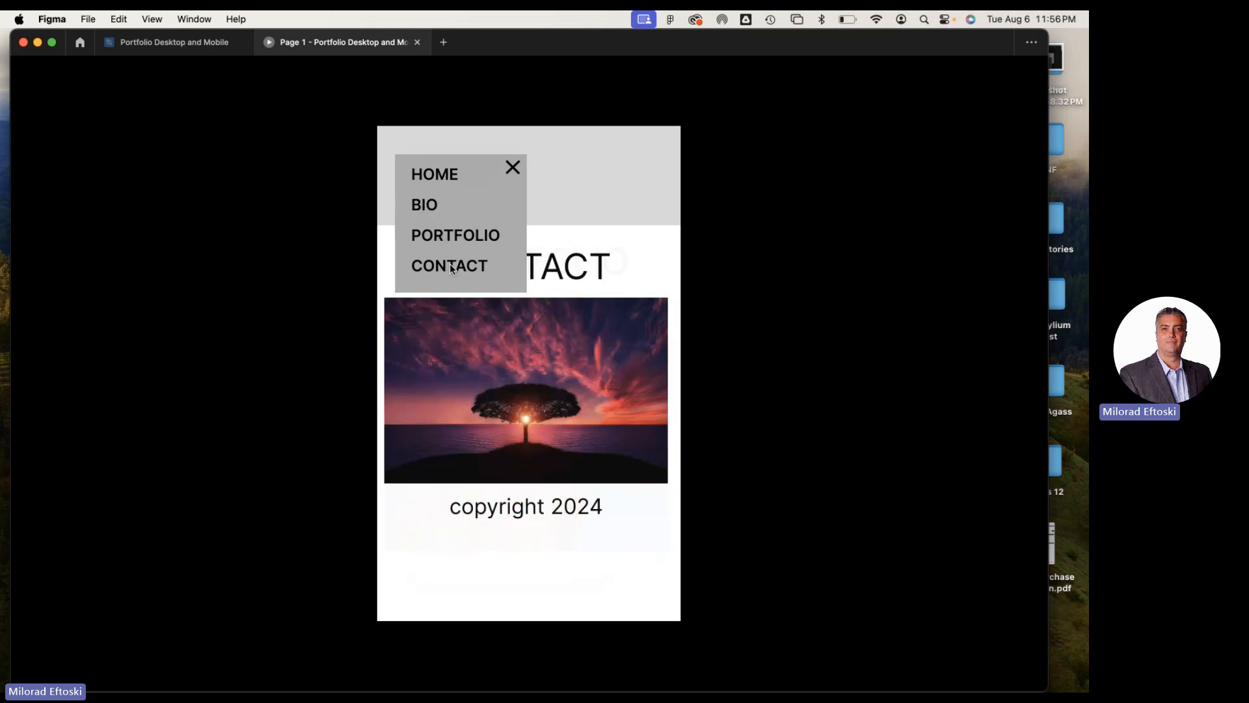
left_click(513, 169)
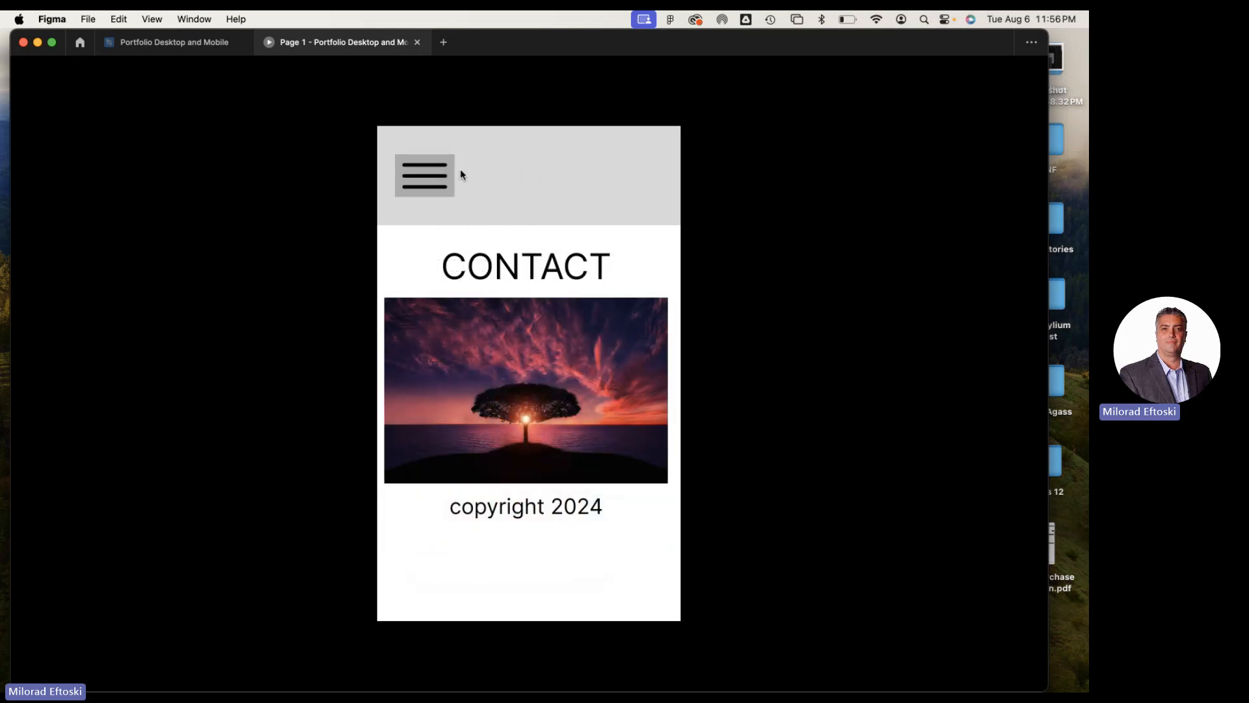
Reopen the hamburger menu from the Contact screen, go to BIO and close the menu there
left_click(435, 172)
left_click(435, 206)
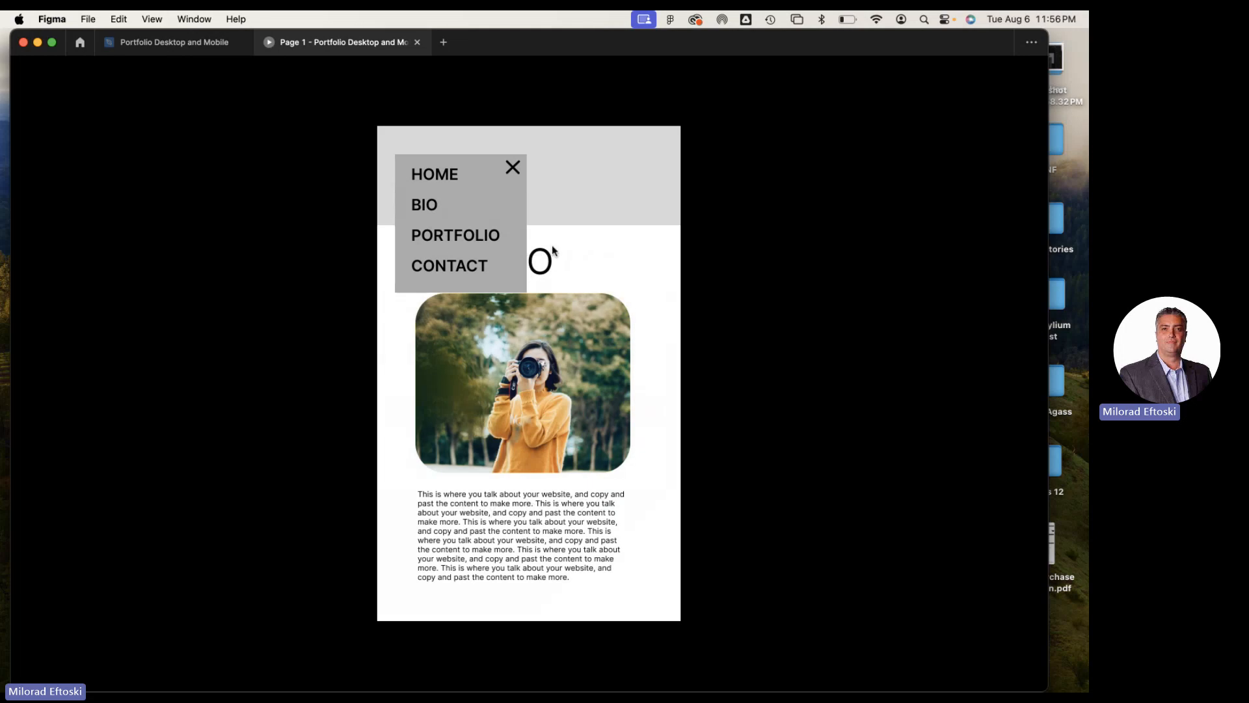
left_click(575, 241)
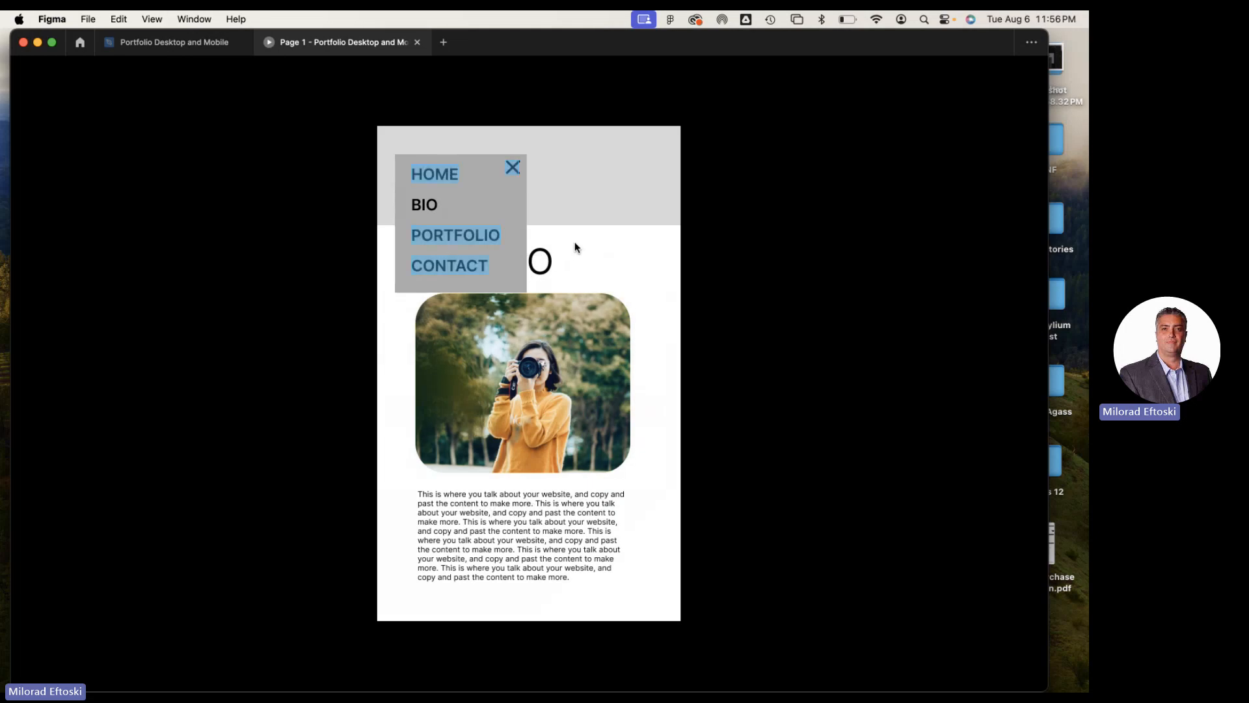
left_click(513, 168)
Go to PORTFOLIO through the hamburger menu, test closing and reopening the menu there, and exit the preview
left_click(426, 184)
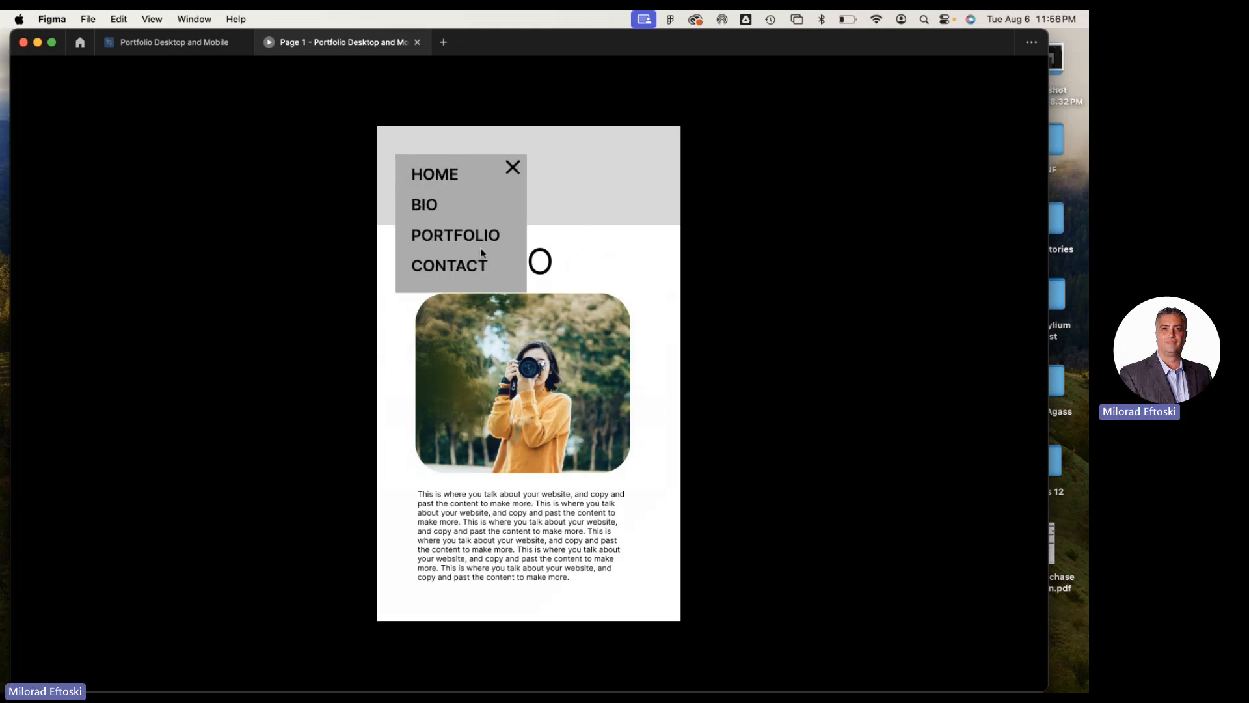
left_click(460, 235)
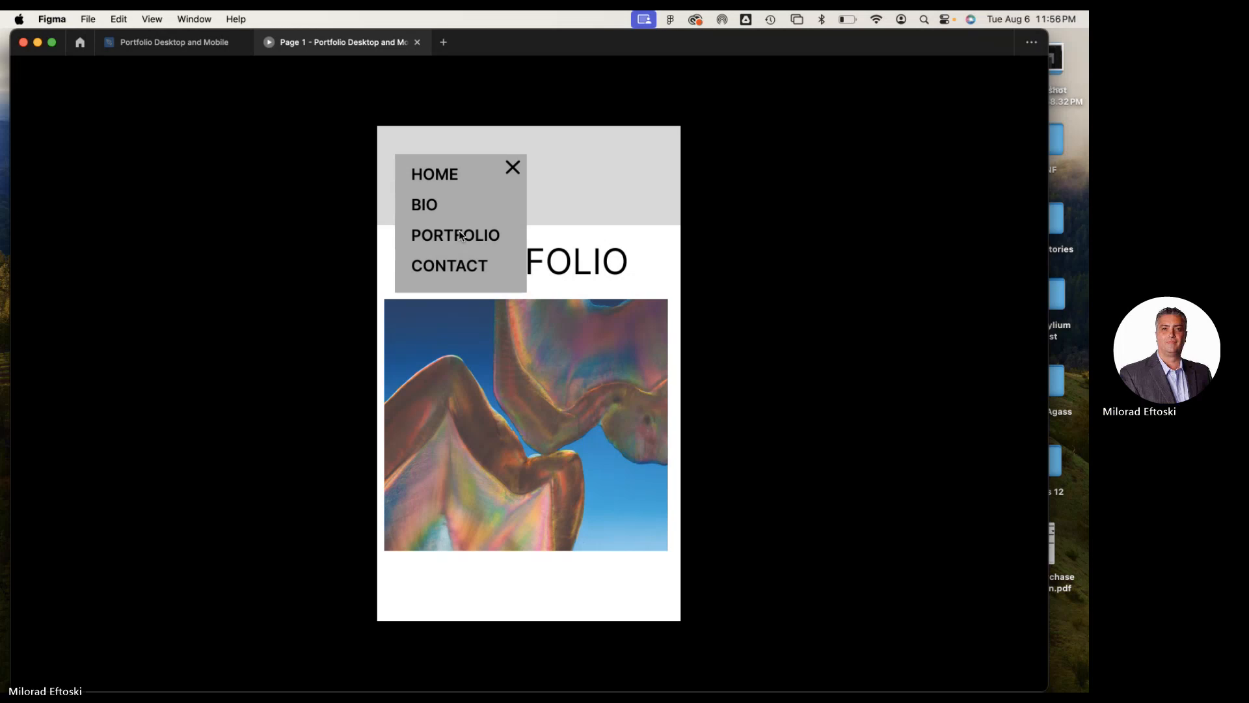
left_click(513, 169)
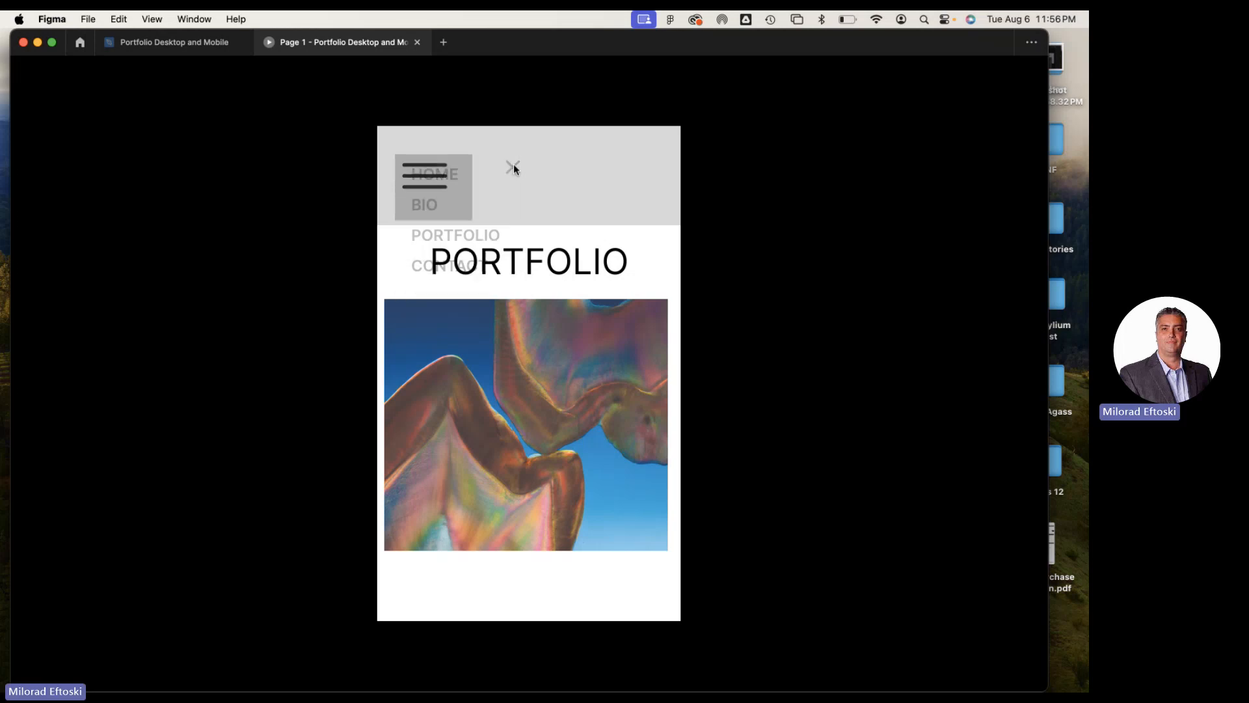
left_click(443, 181)
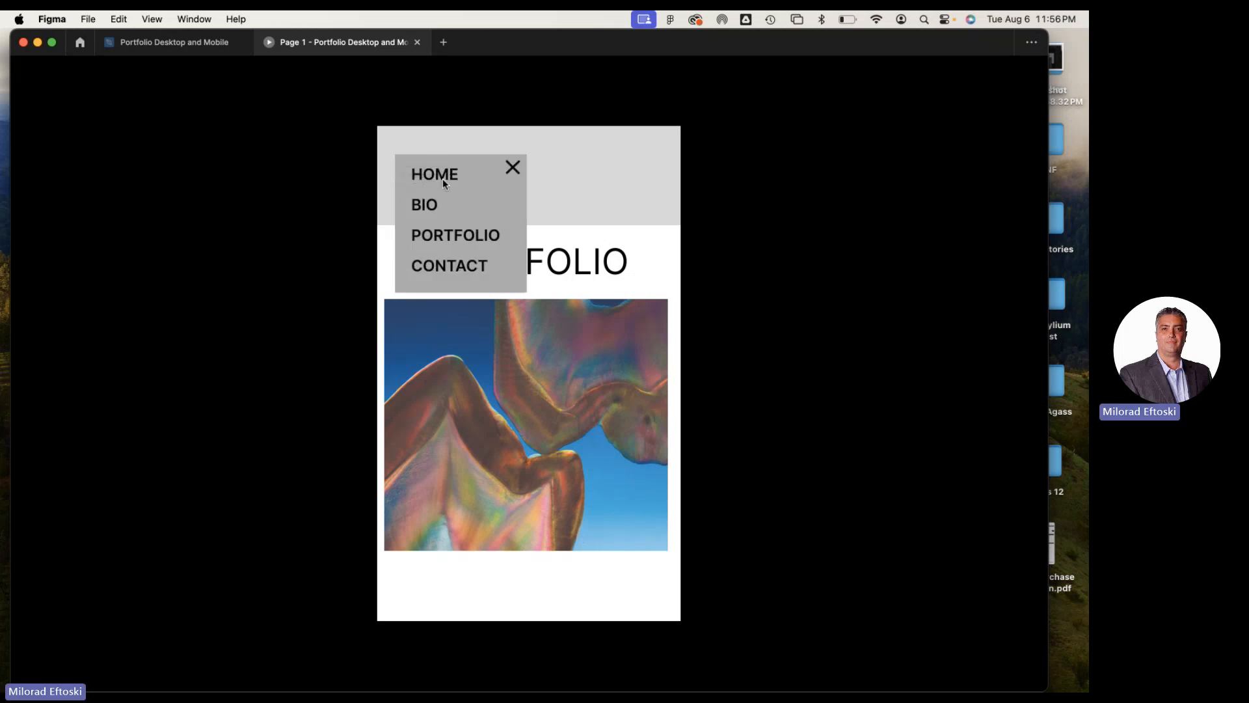
left_click(513, 168)
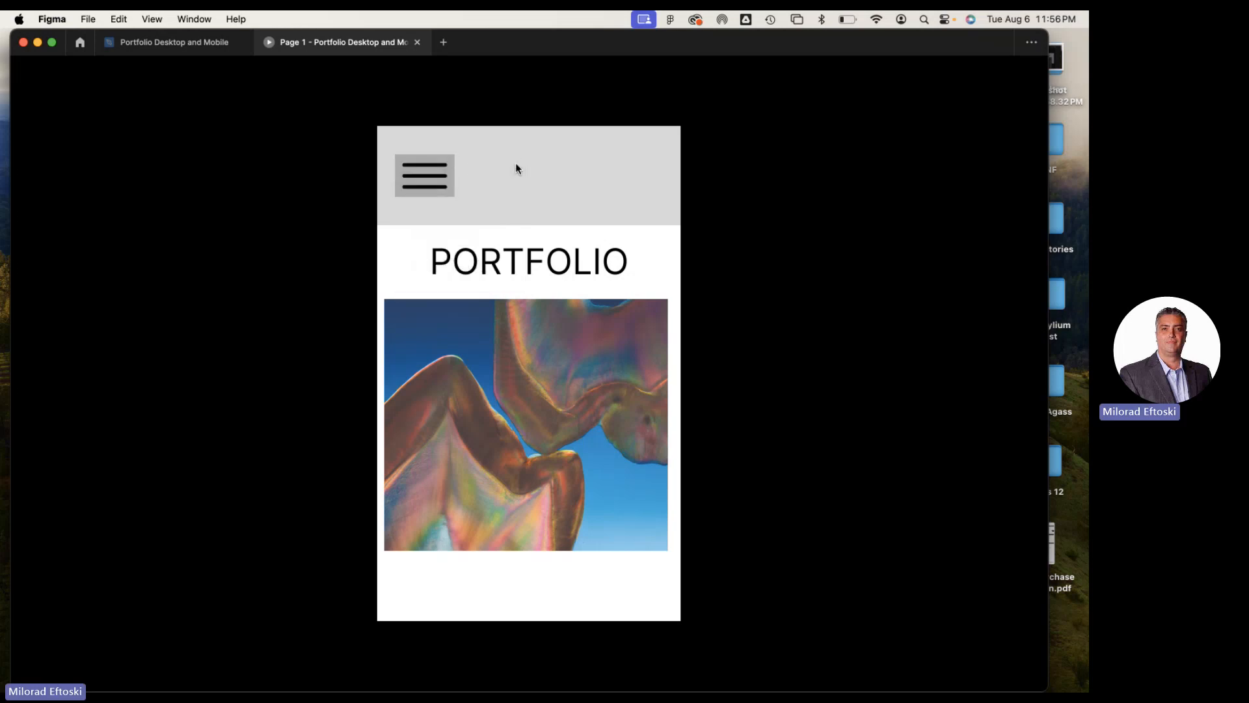
left_click(417, 43)
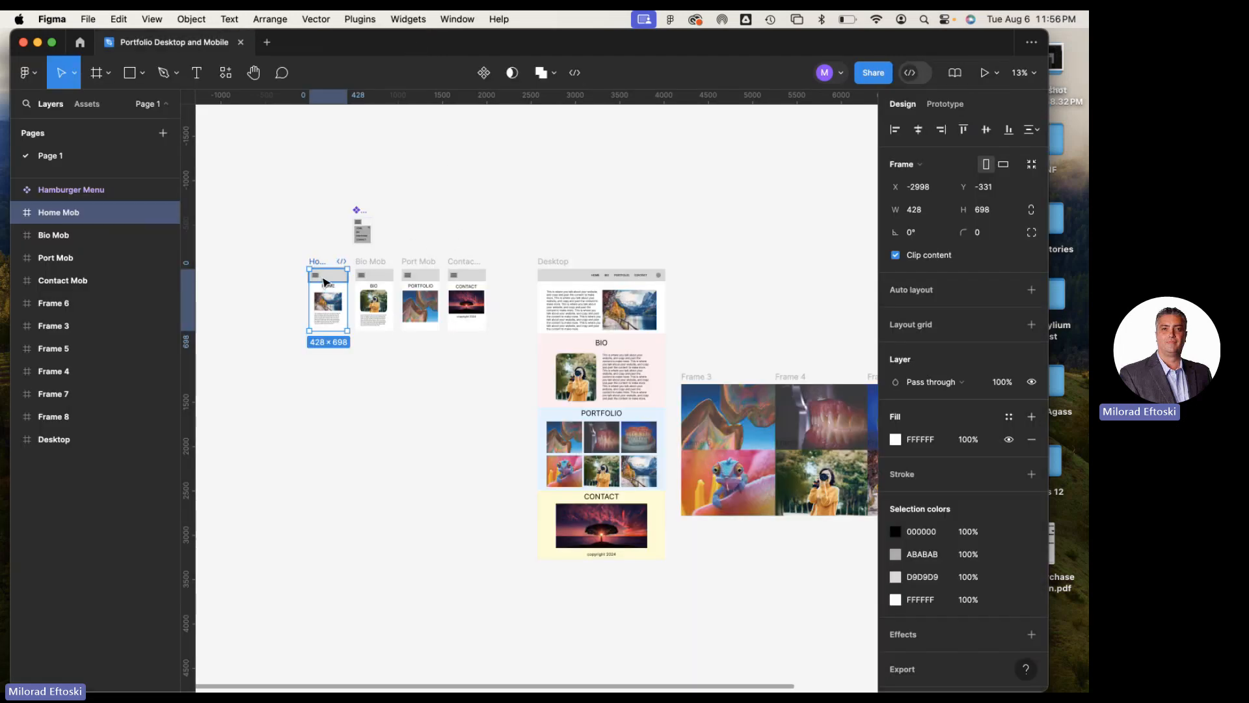
Enable Reset component state on the CONTACT menu item's on-click interaction that navigates to Contact Mob
scroll(368, 254, "up", 5)
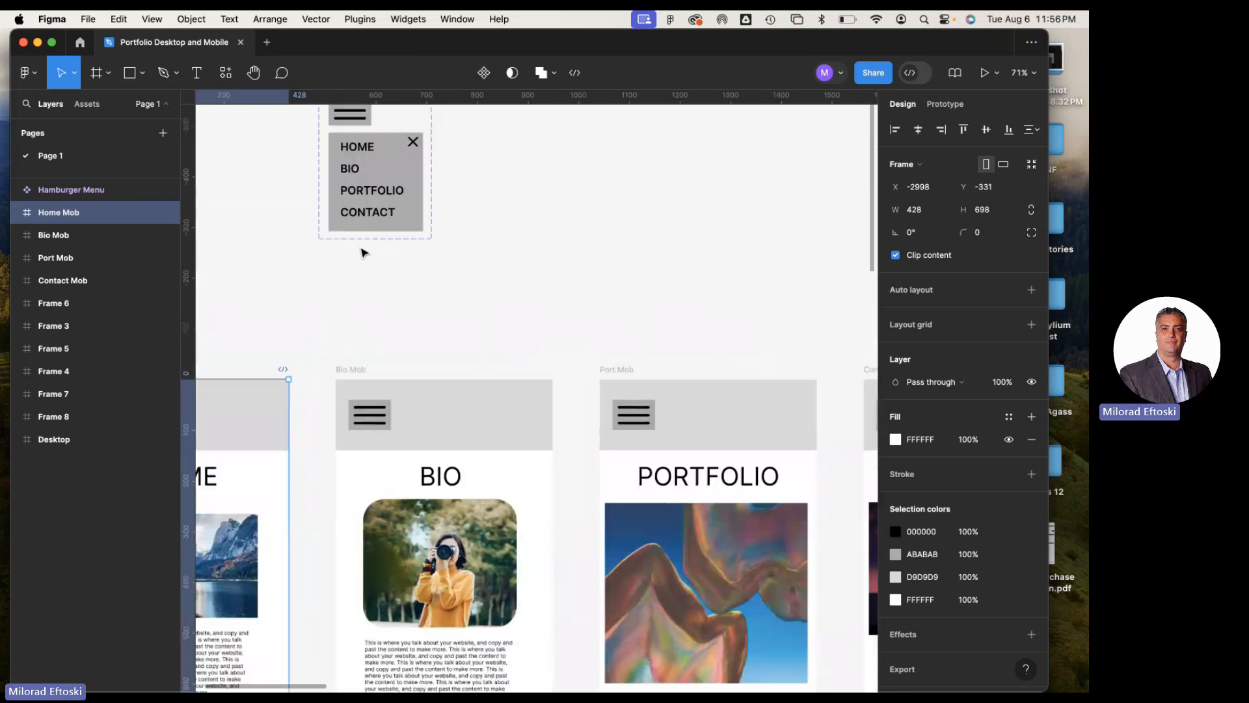
left_click(375, 220, "super")
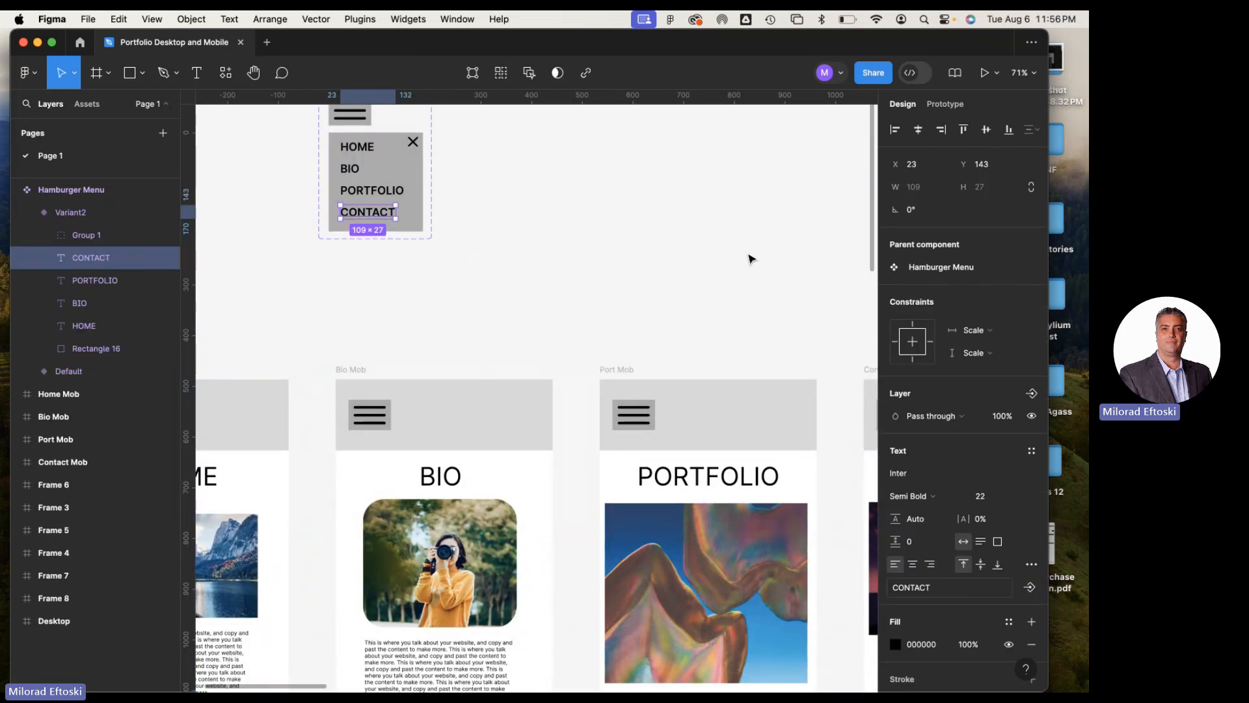
left_click(945, 105)
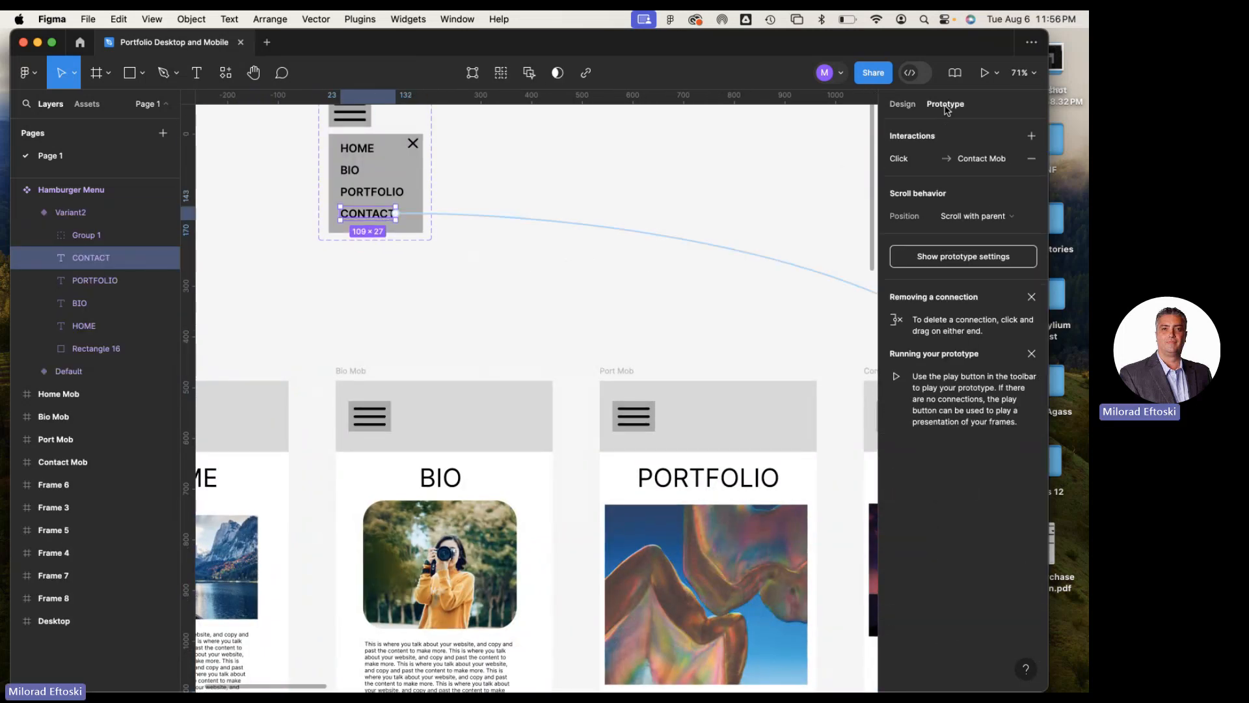
left_click(587, 228)
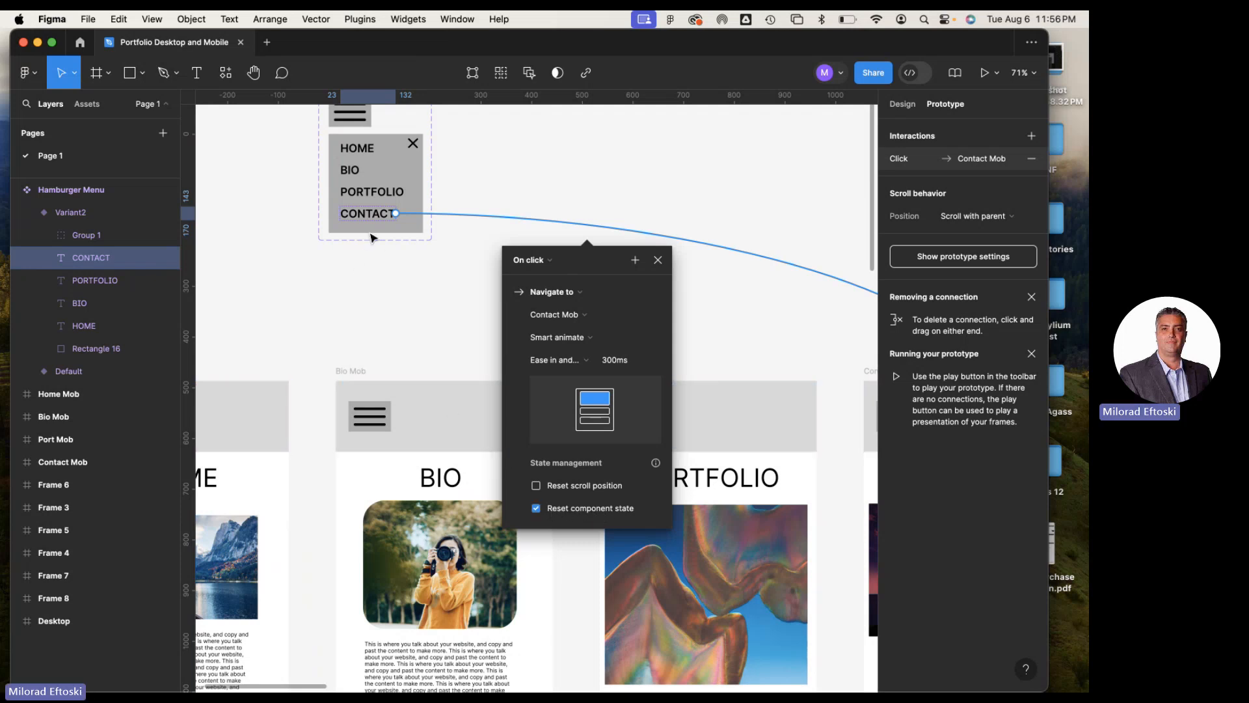
Enable Reset component state on the PORTFOLIO menu item's on-click interaction that navigates to Port Mob
left_click(383, 200)
left_click_drag(404, 192, 720, 360)
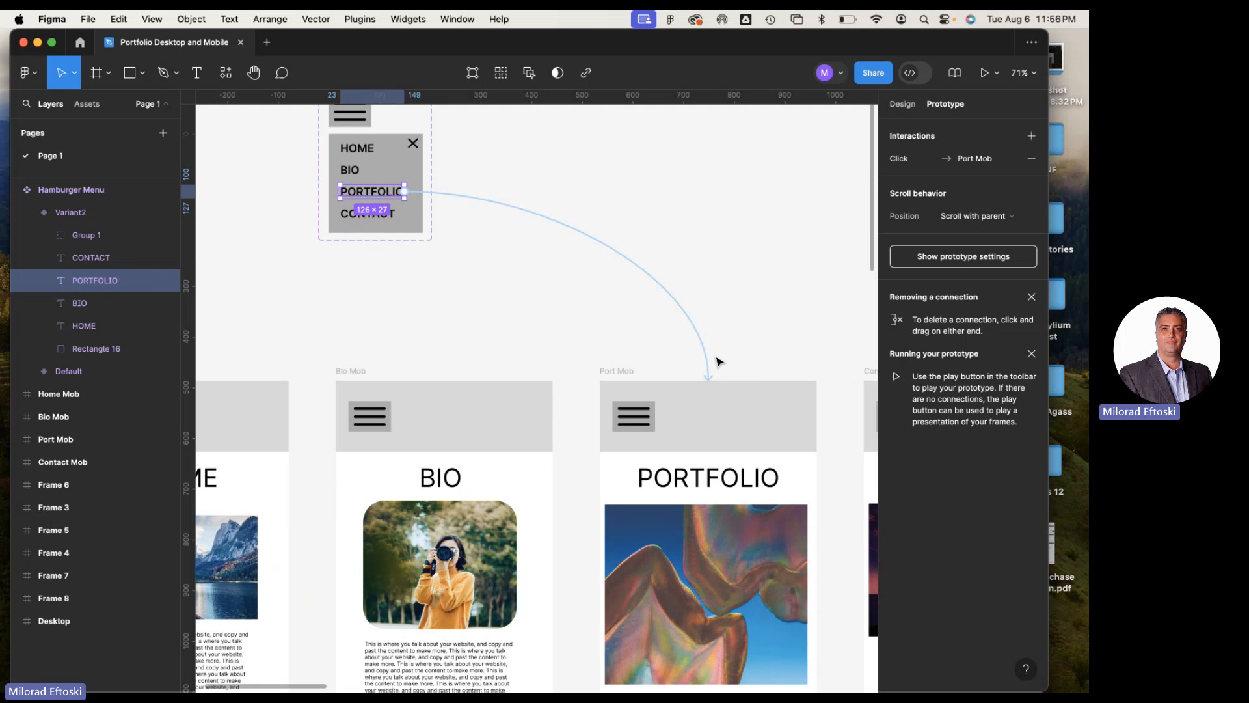
scroll(616, 540, "down", 2)
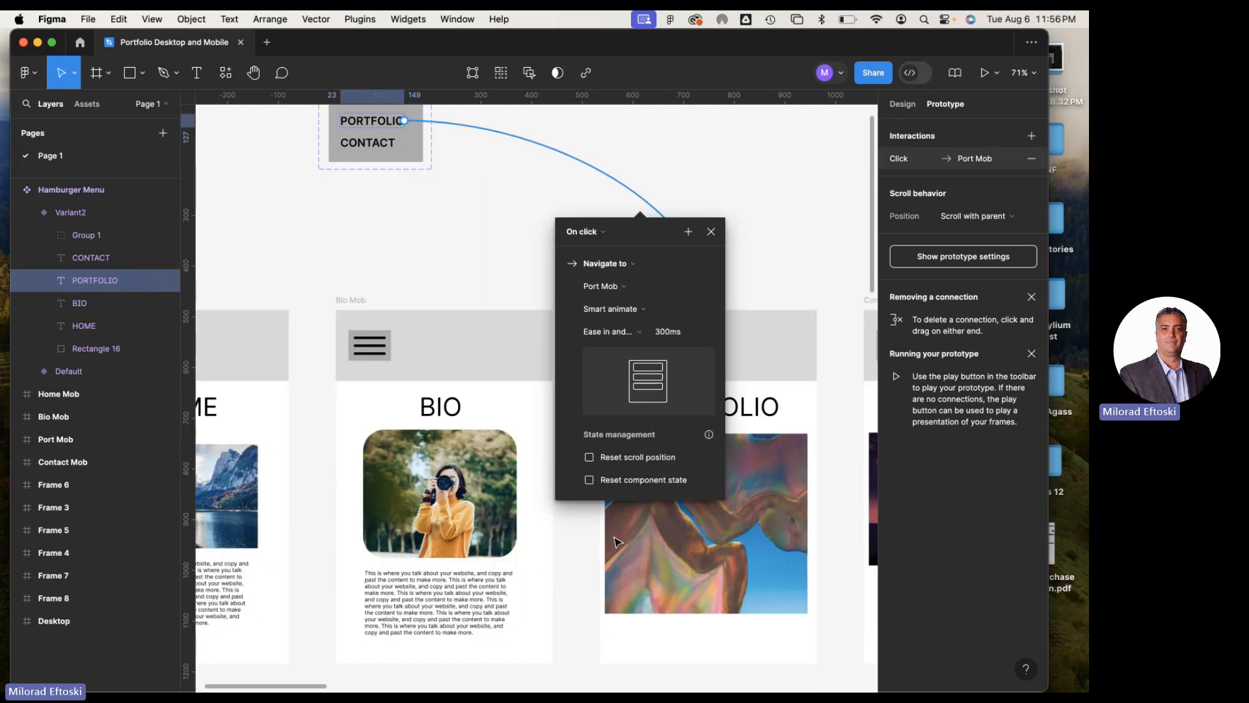
left_click(614, 483)
Inspect the state management options of the BIO item's on-click interaction and the HOME item's on-drag interaction
scroll(528, 459, "up", 6)
left_click(351, 317)
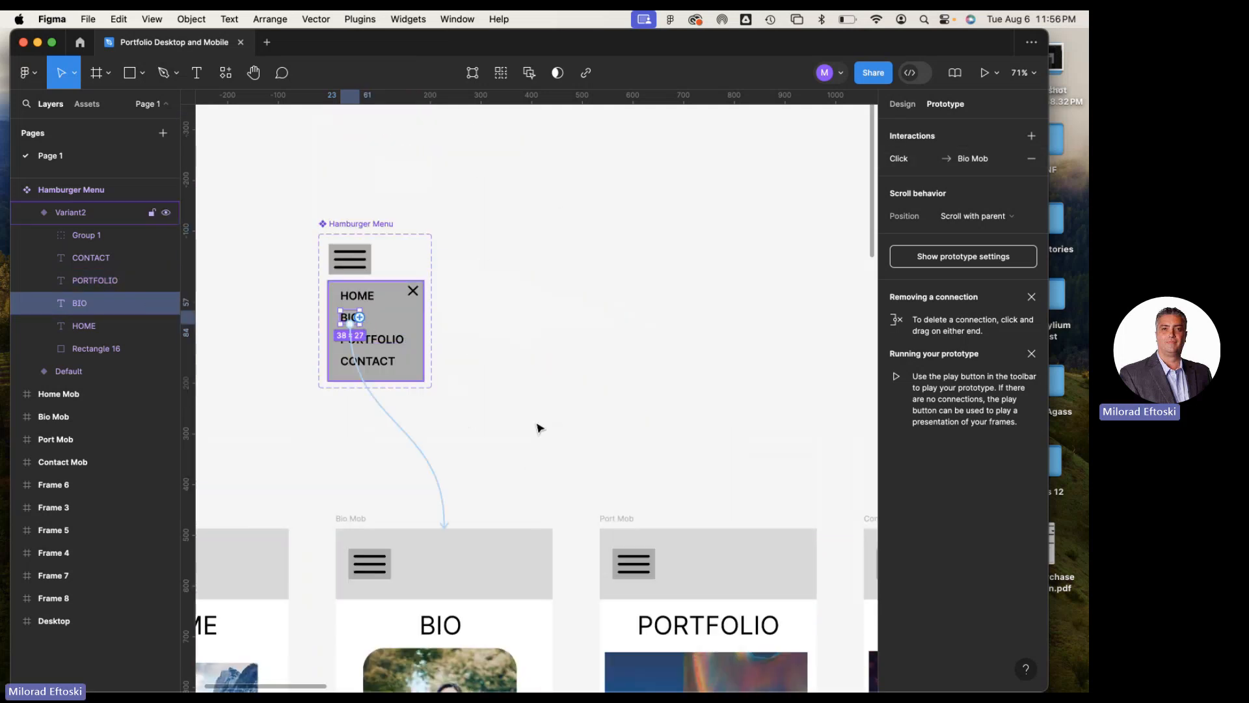
left_click(405, 438)
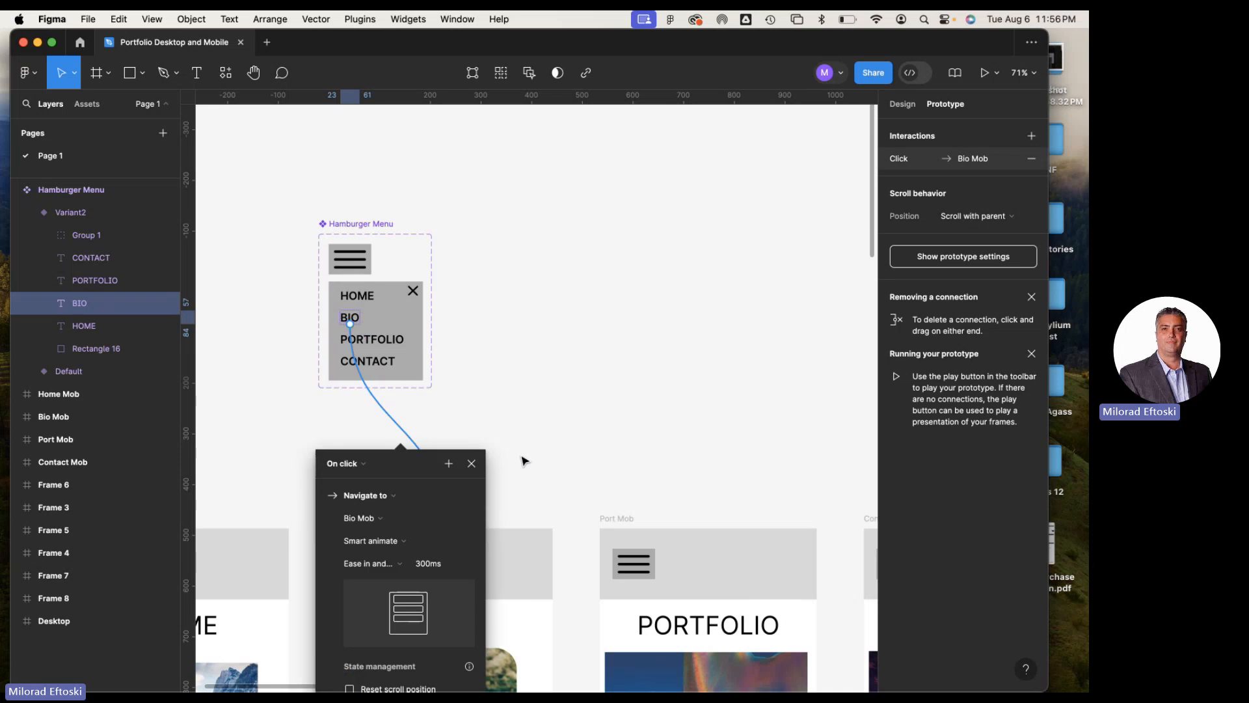
scroll(524, 462, "down", 8)
scroll(481, 417, "up", 8)
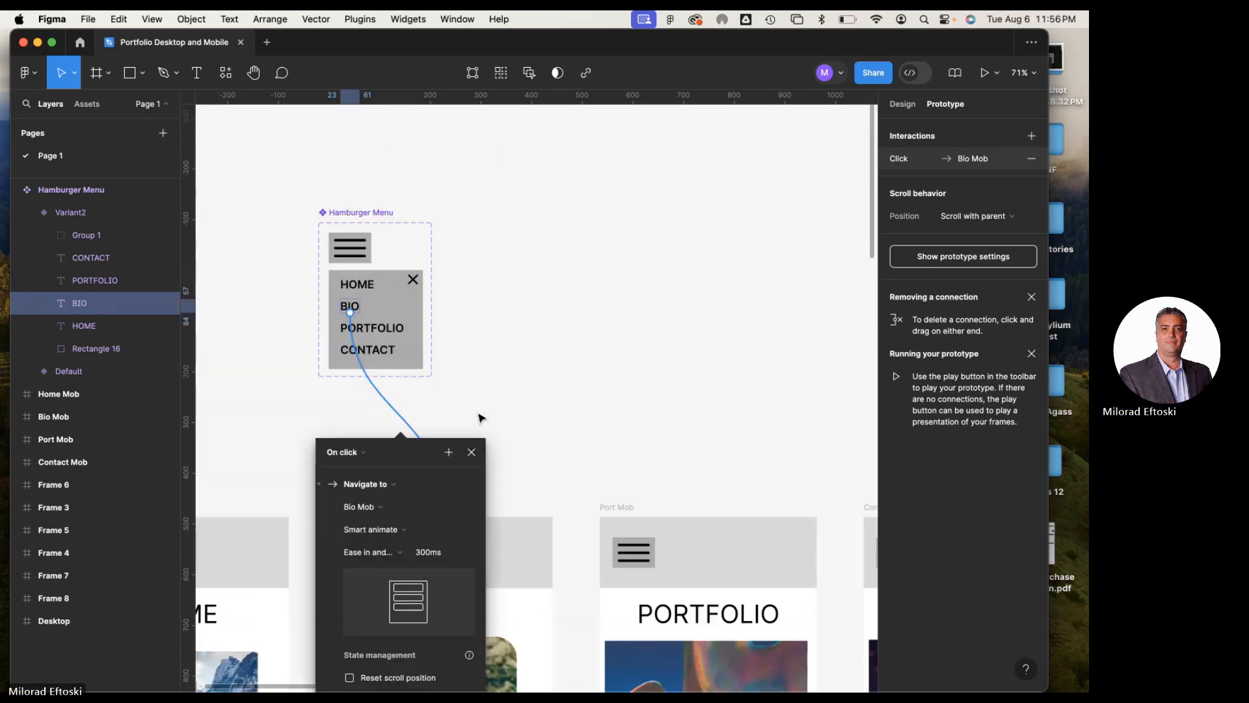
scroll(478, 417, "up", 2)
left_click(355, 370)
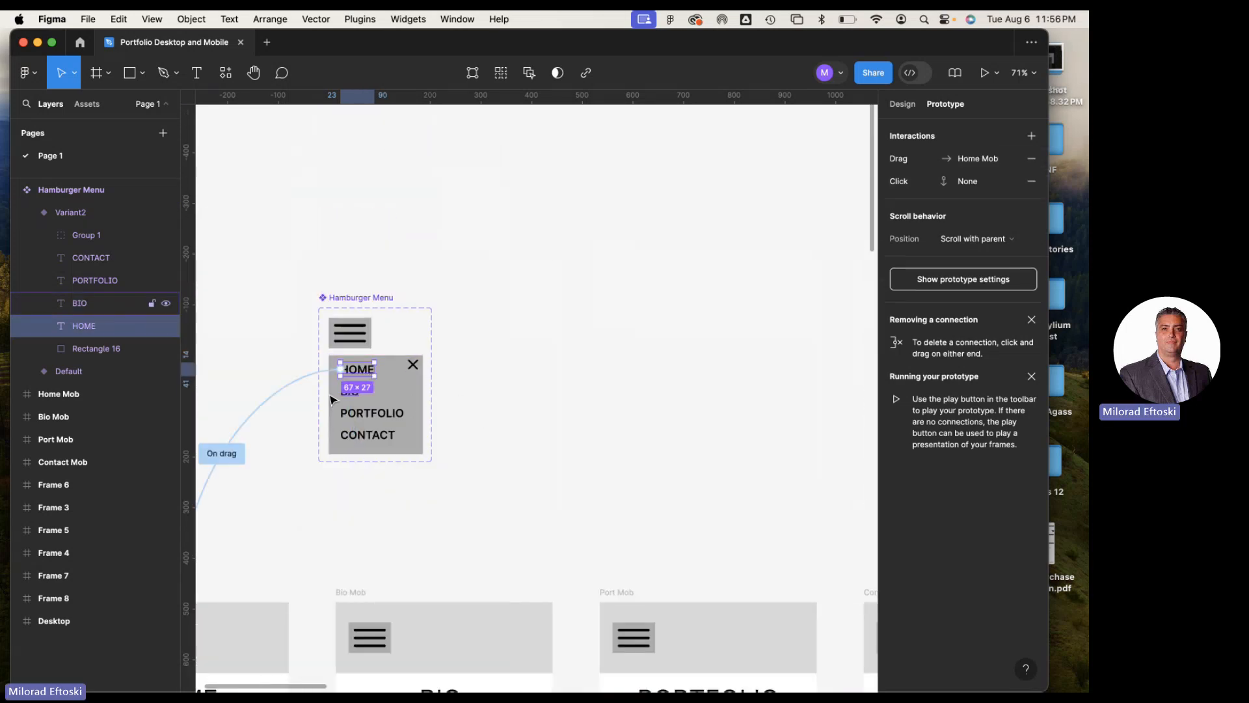
left_click(287, 389)
scroll(279, 516, "down", 5)
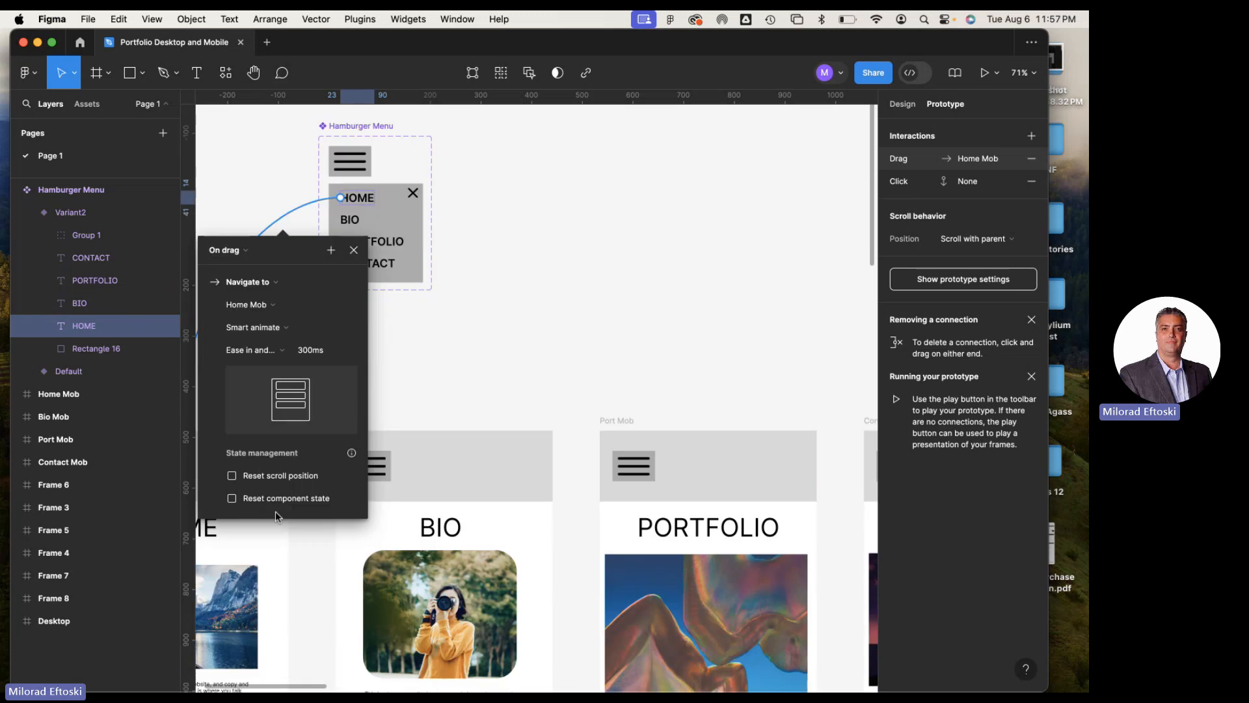
Close the interaction settings and review all prototype connections from the Hamburger Menu to the four mobile frames
left_click(443, 383)
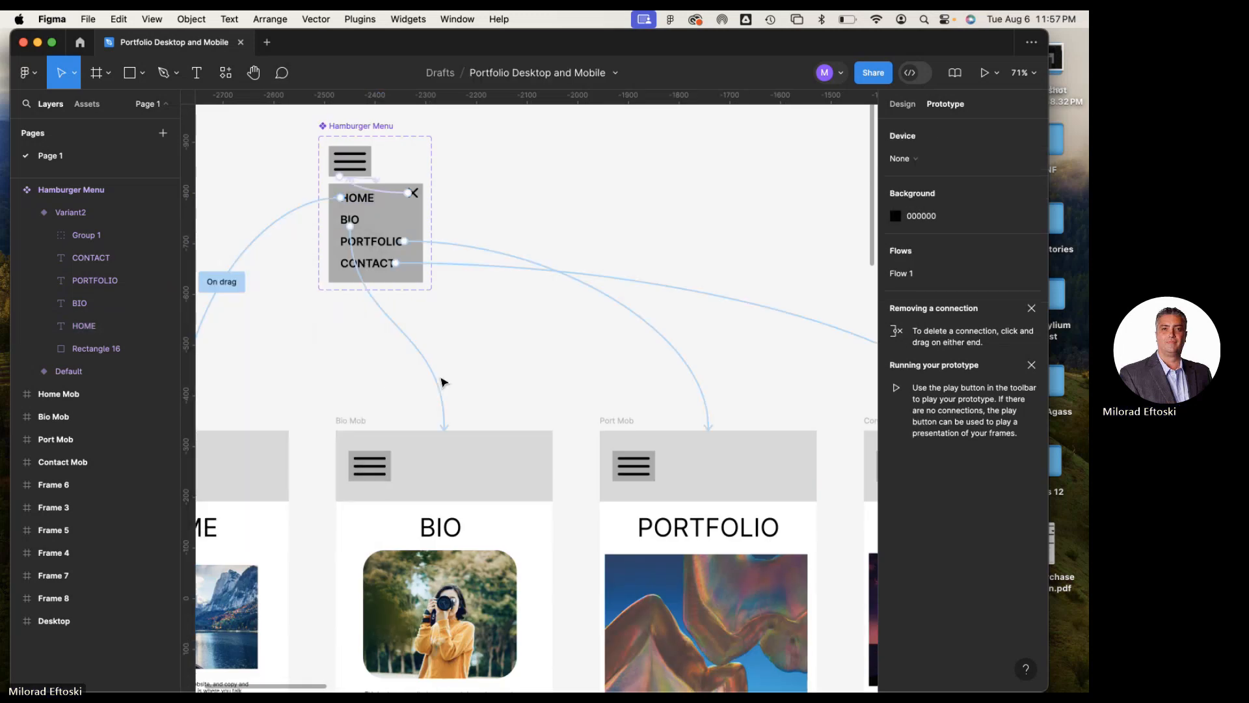
scroll(354, 293, "down", 1)
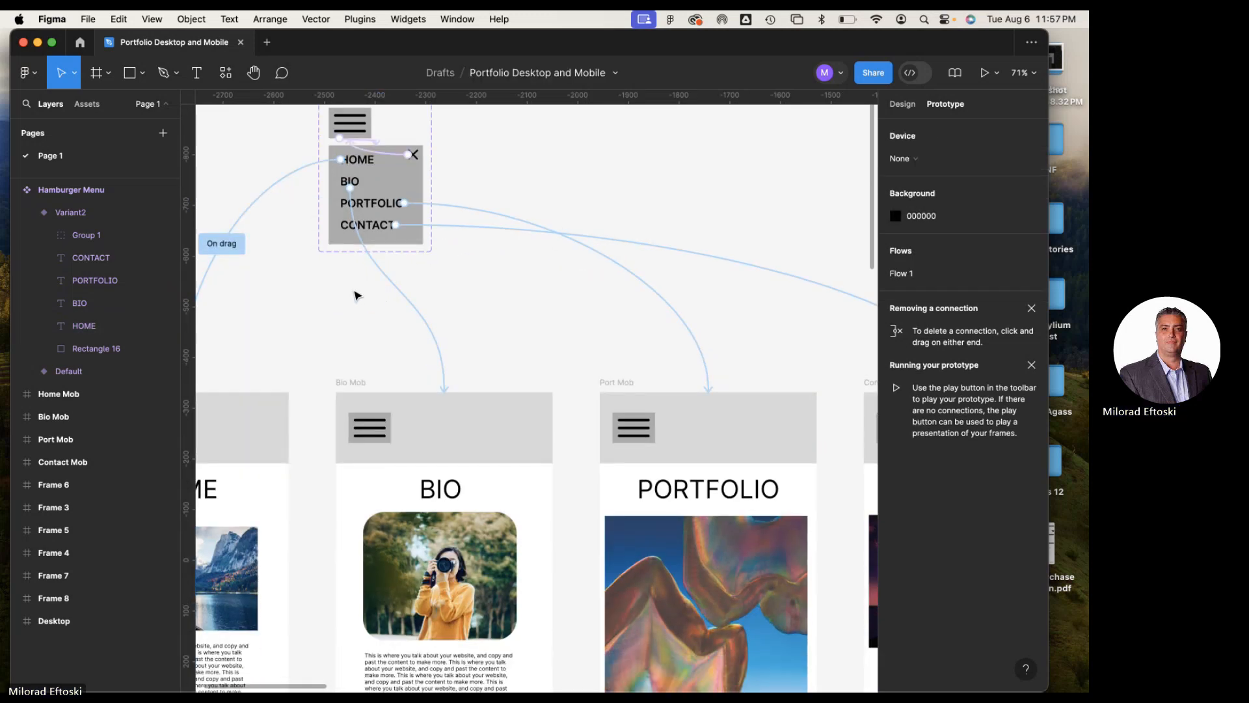
scroll(352, 295, "down", 2)
scroll(345, 286, "down", 5)
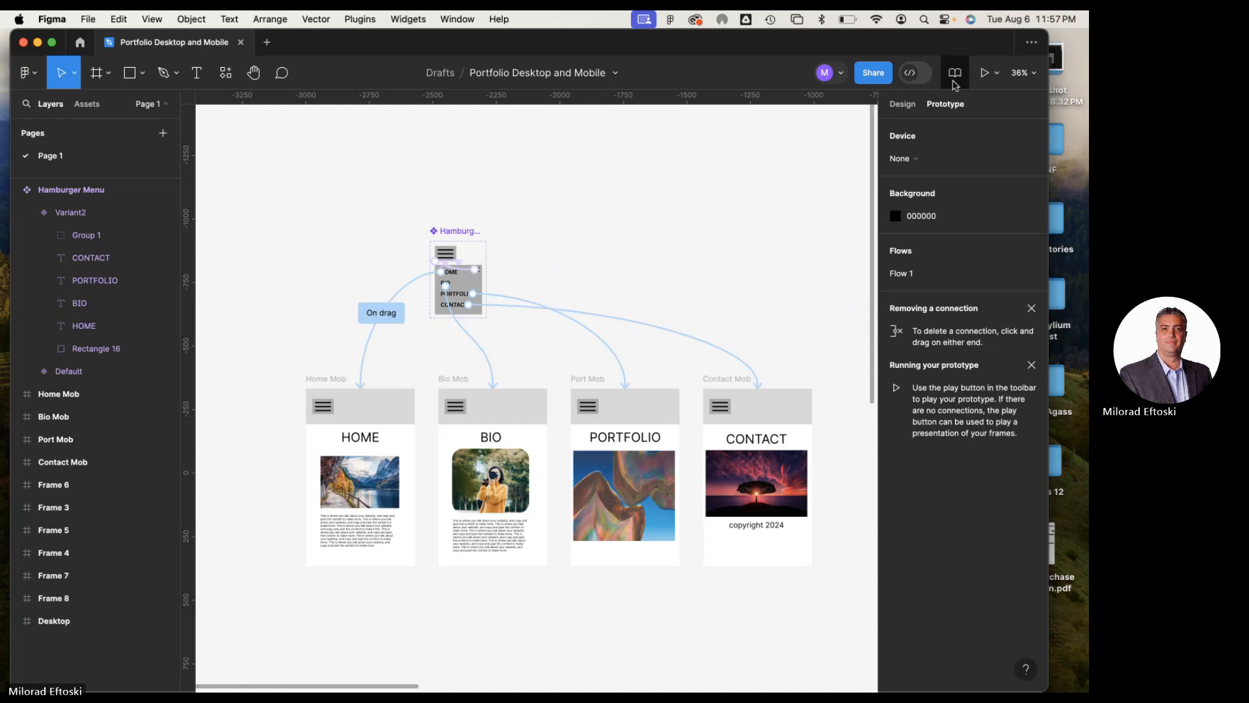
left_click(984, 72)
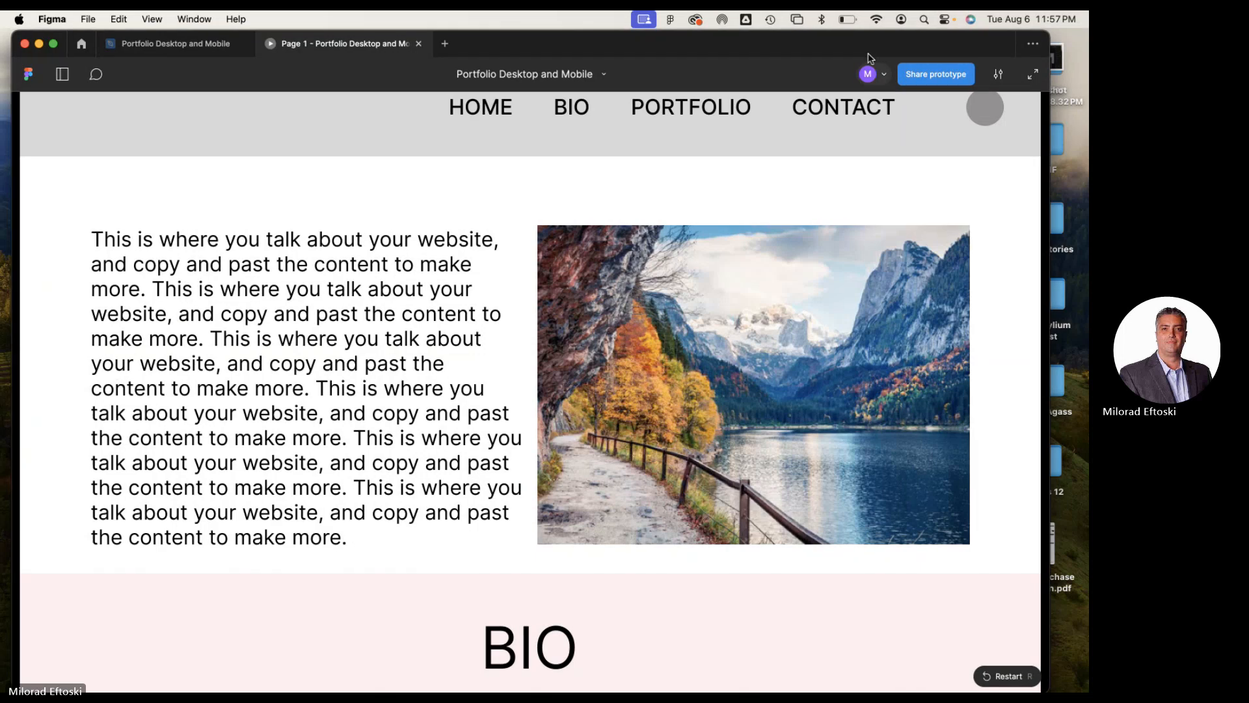
left_click_drag(530, 53, 549, 106)
left_click(436, 95)
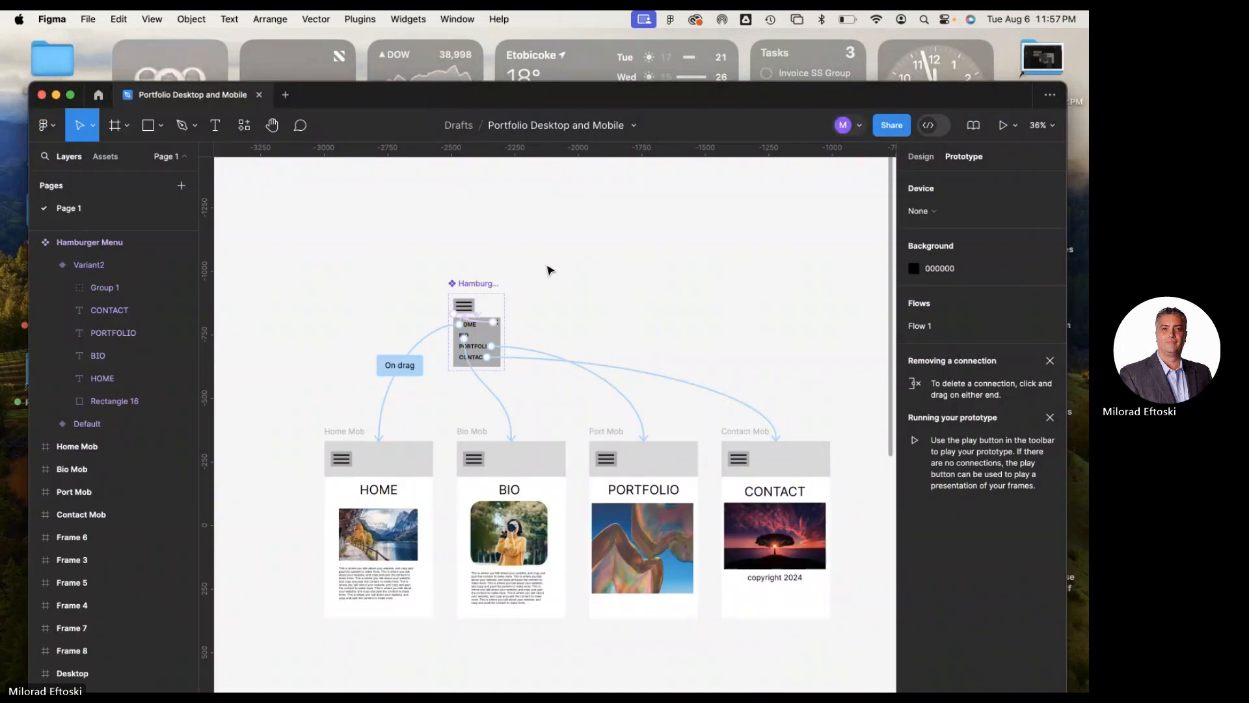
Preview the Home Mob frame and use its hamburger menu to visit the BIO, PORTFOLIO and CONTACT pages in turn
left_click(345, 434)
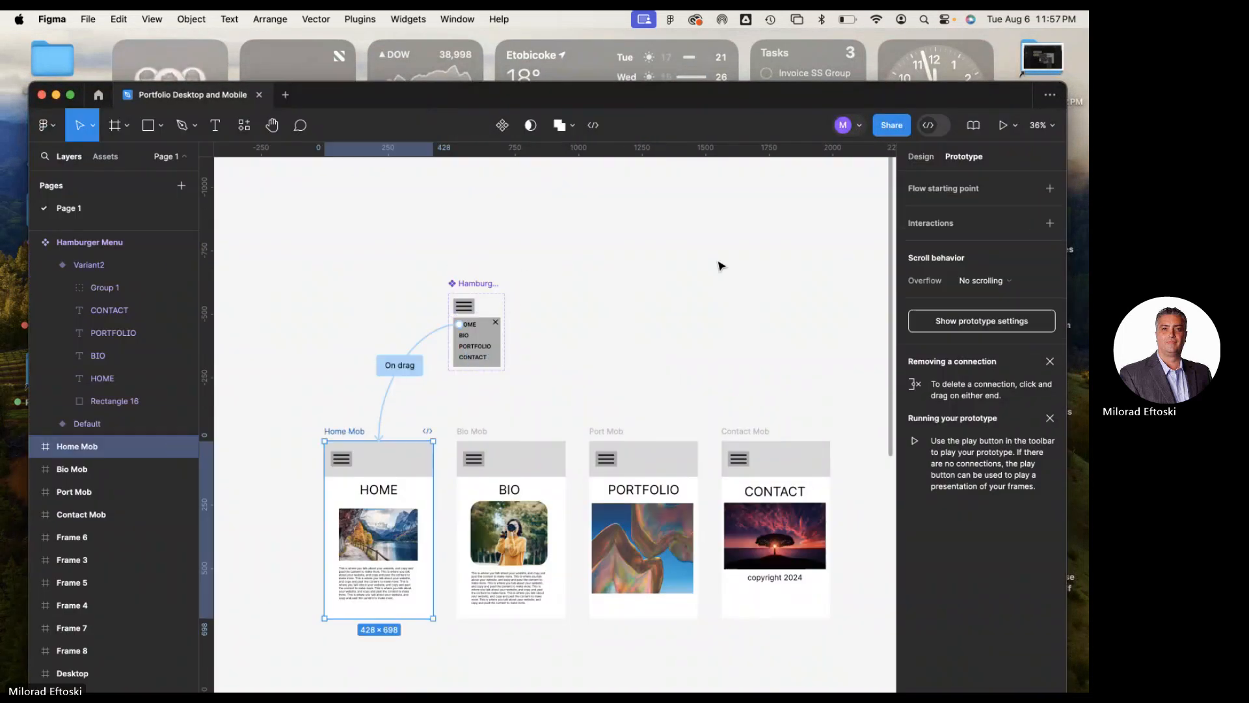
left_click(1003, 126)
left_click_drag(854, 101, 849, 54)
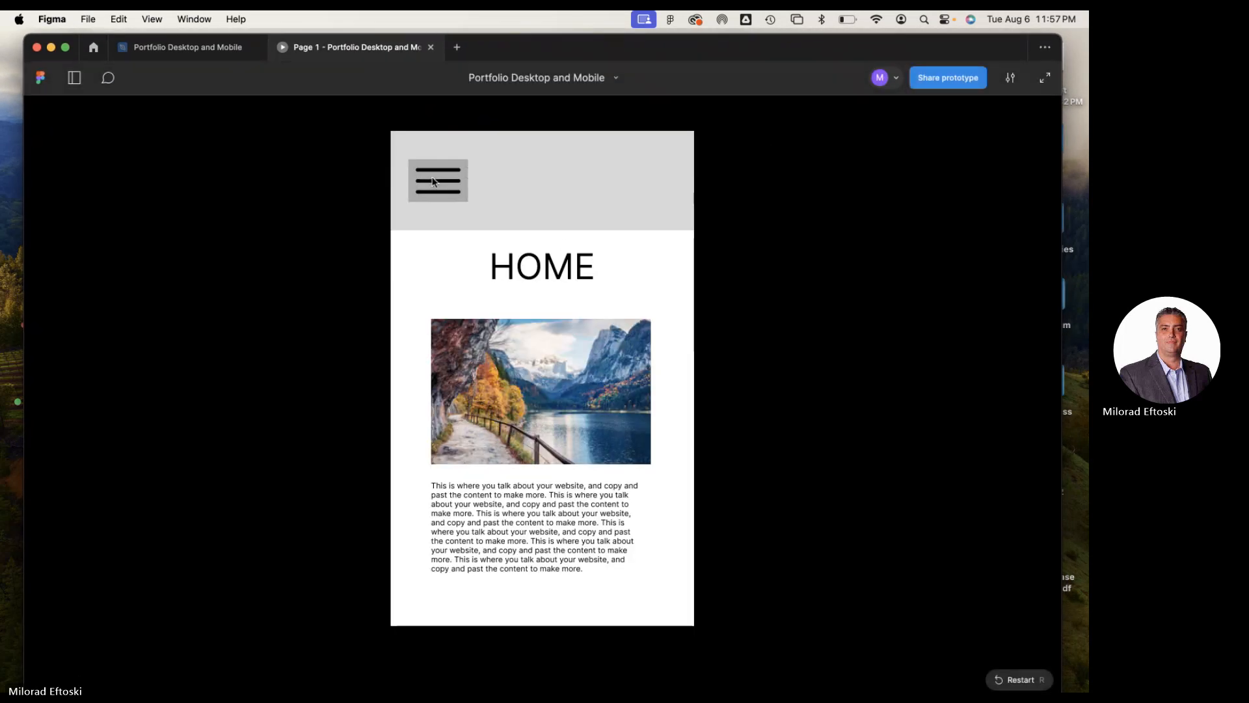
left_click(449, 186)
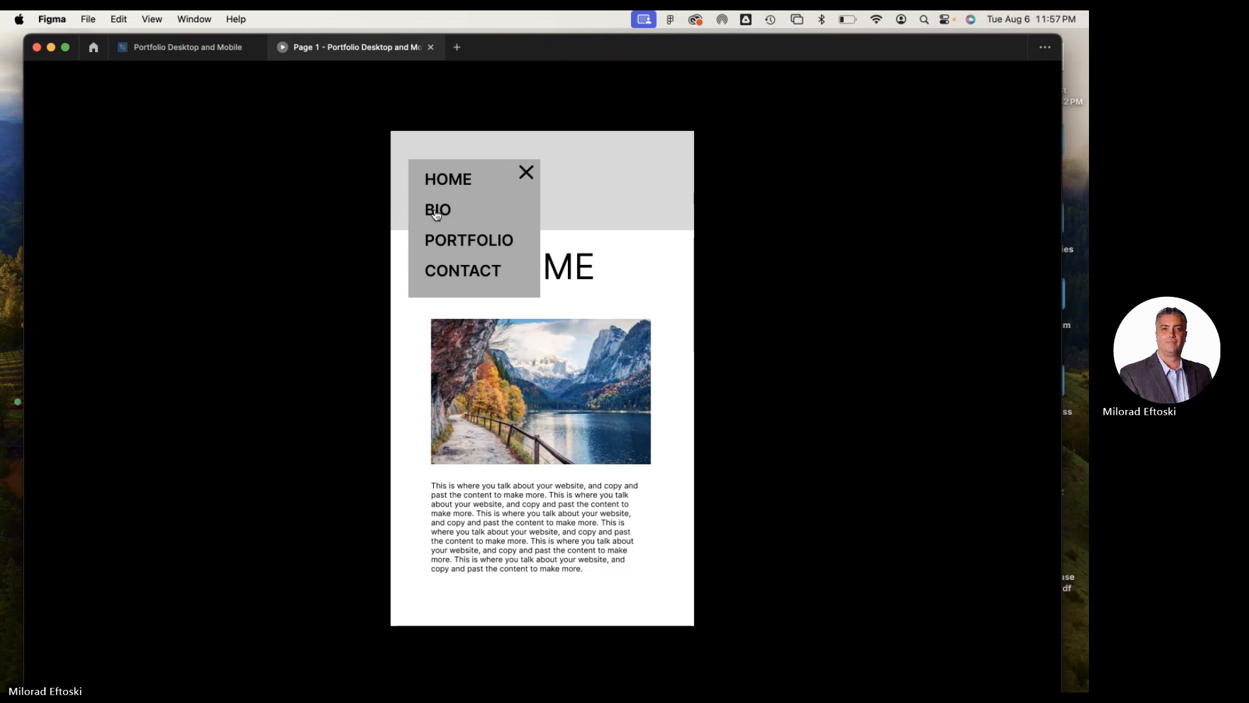
left_click(436, 212)
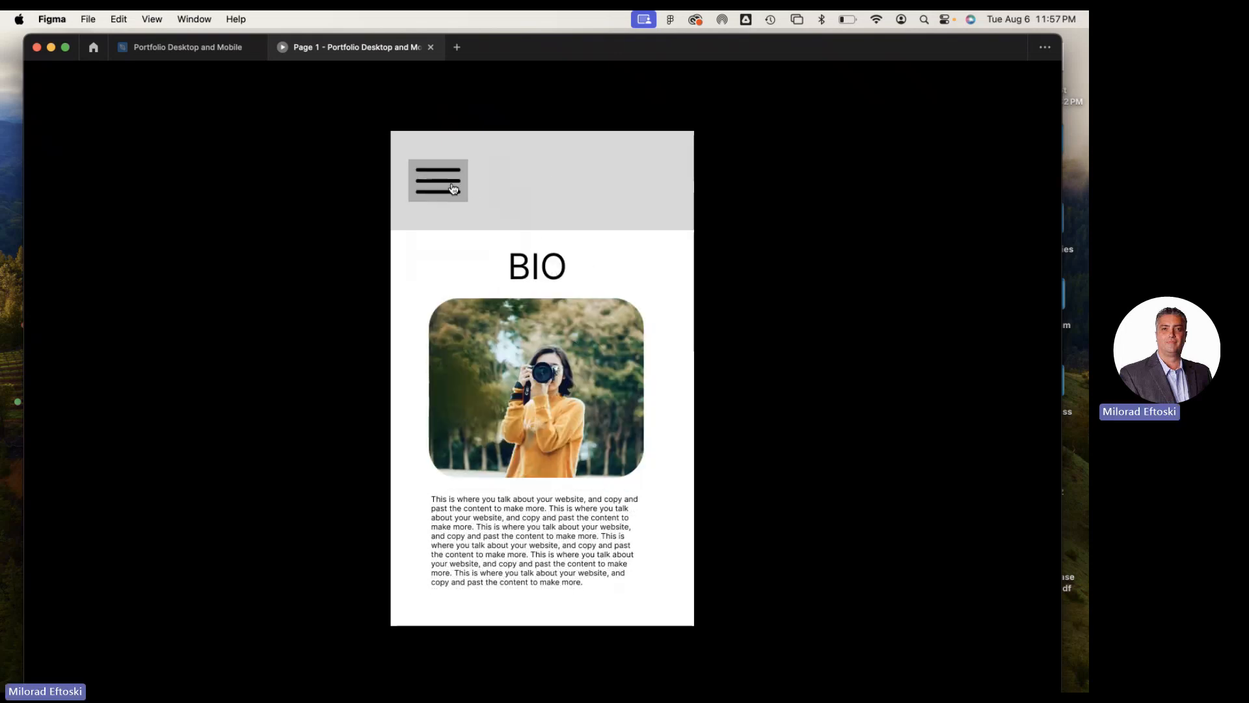
left_click(453, 189)
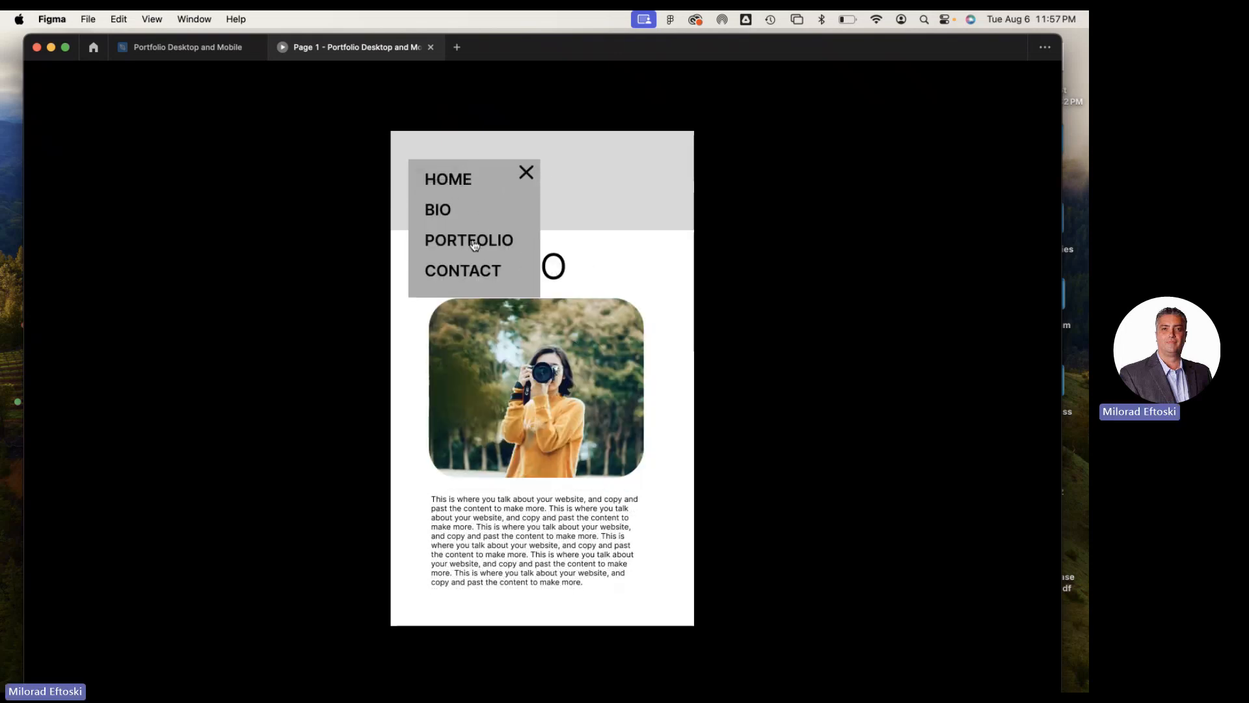
left_click(472, 240)
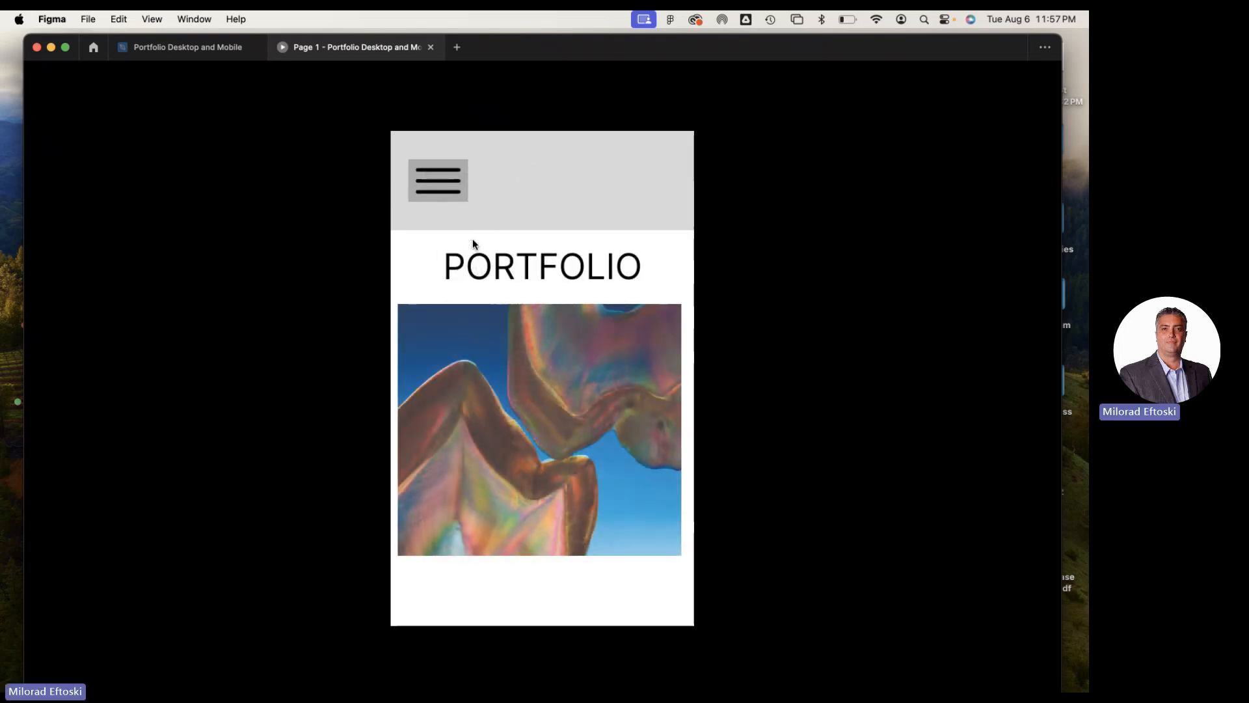
left_click(453, 190)
left_click(473, 277)
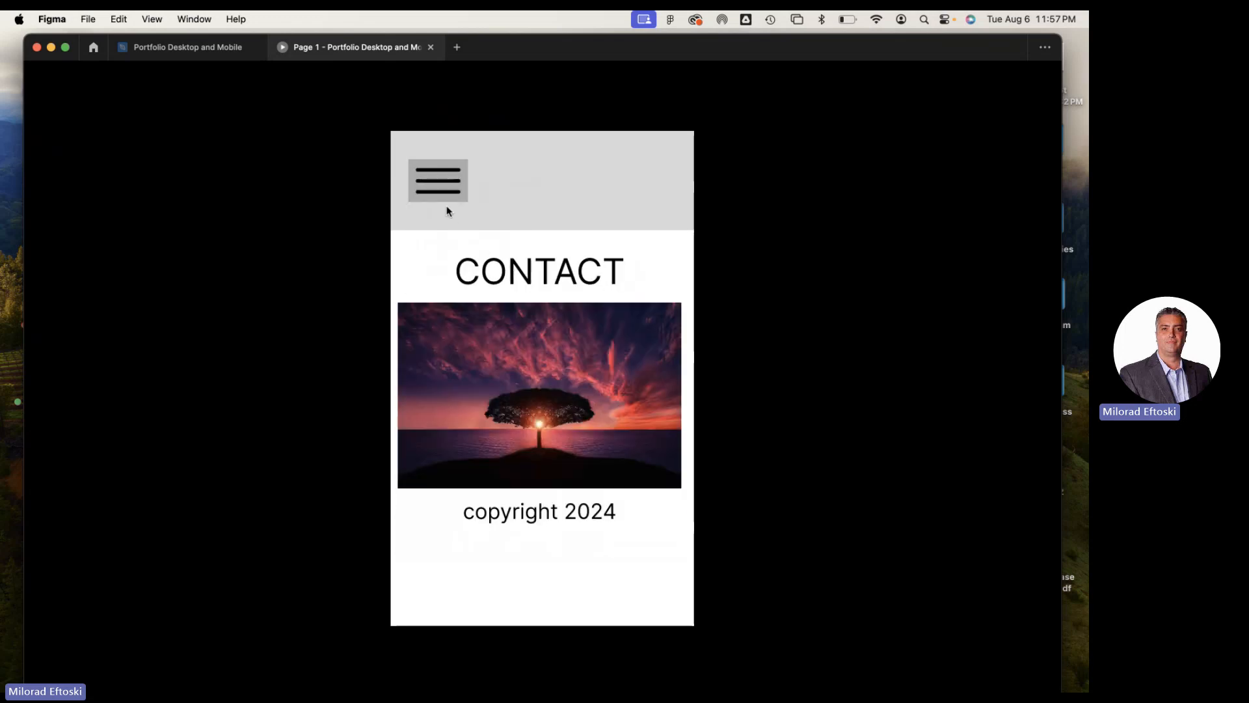
Test the menu from CONTACT to PORTFOLIO, dismiss it once there, return to CONTACT, and close the mobile preview
left_click(442, 190)
left_click(471, 244)
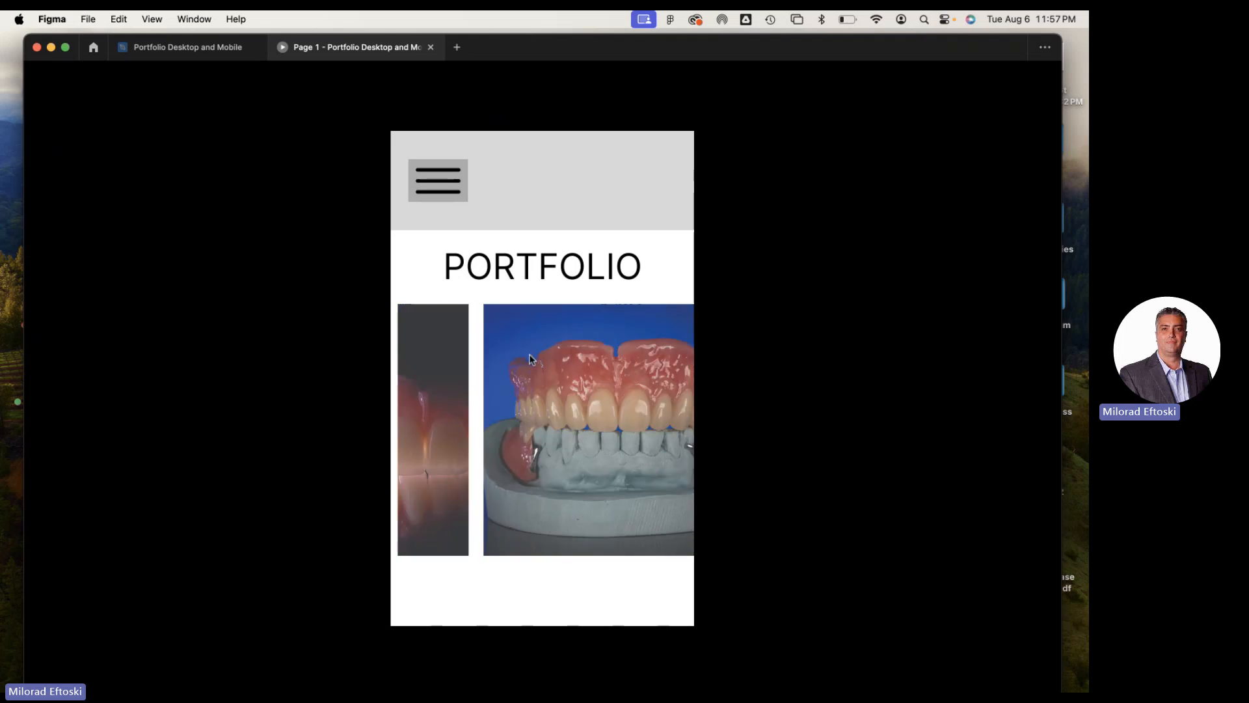
left_click(443, 201)
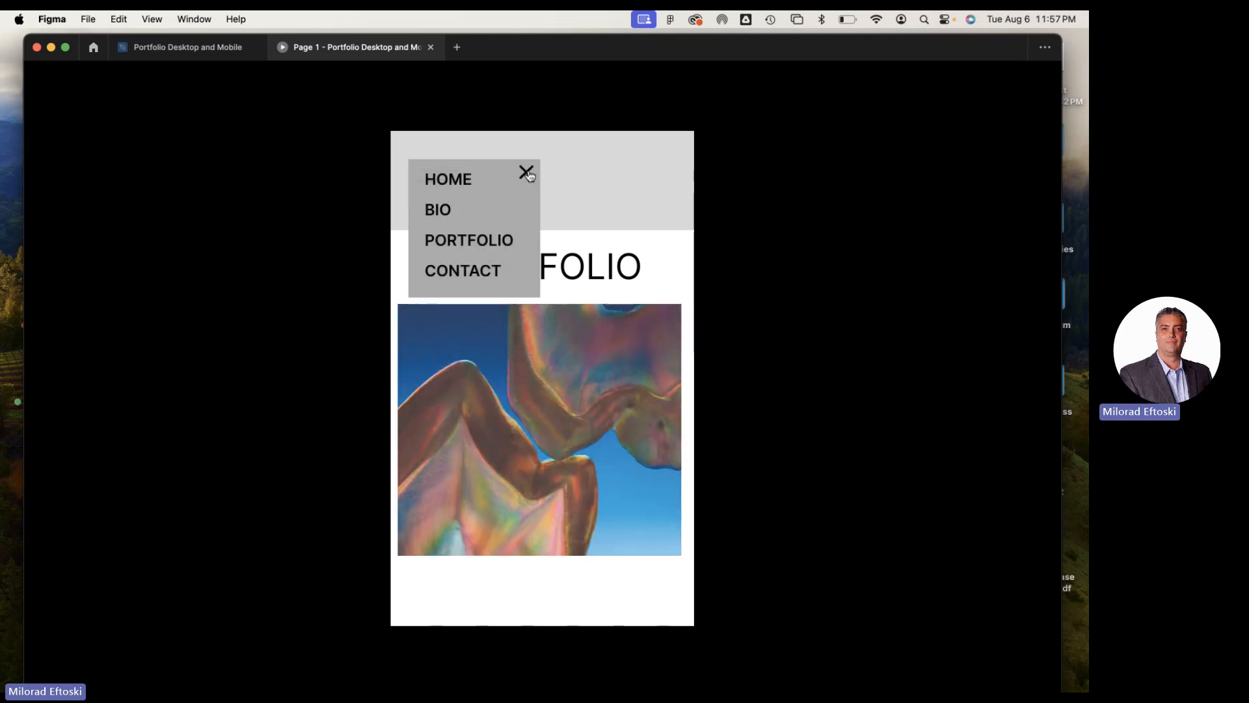
left_click(524, 171)
left_click(437, 187)
left_click(461, 270)
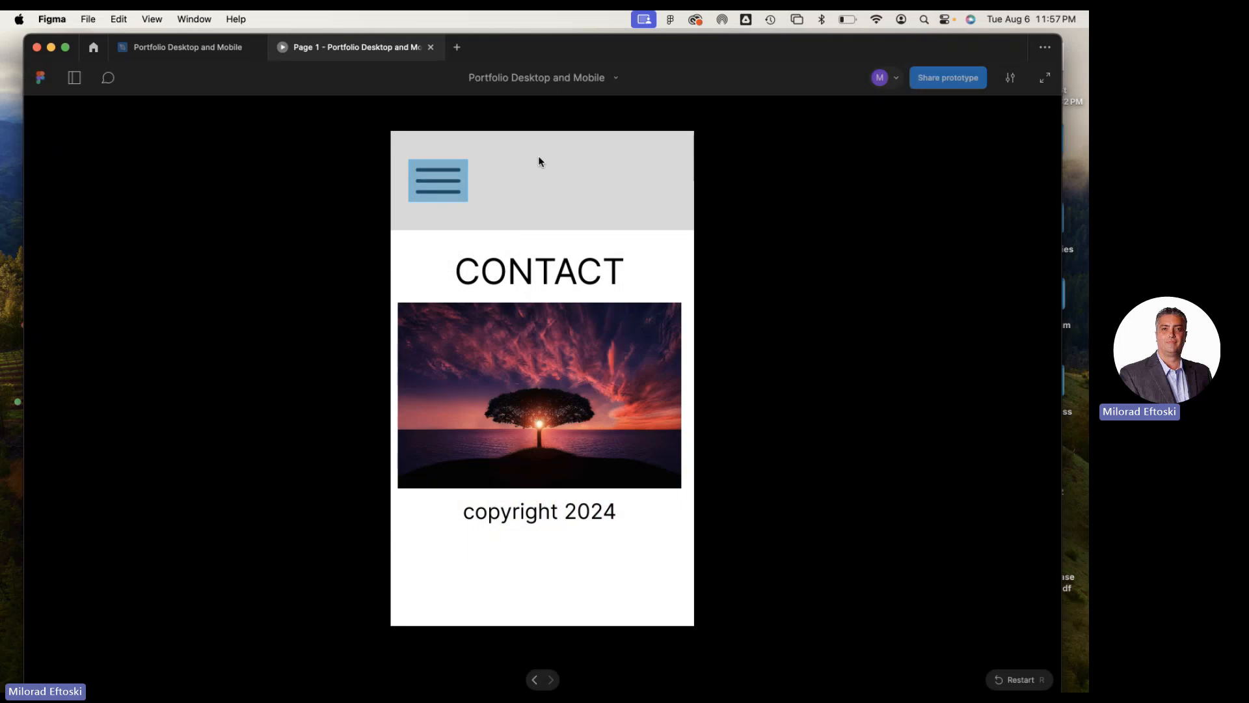
left_click(430, 47)
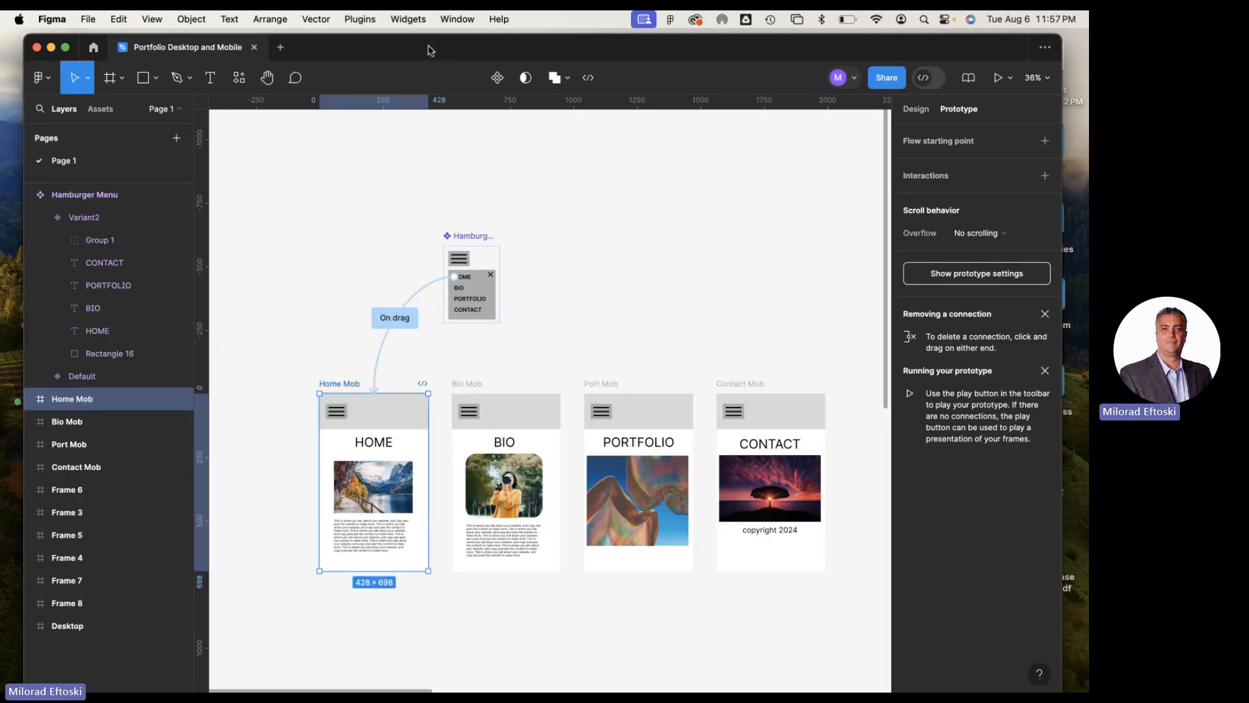
Start a prototype preview of the Desktop frame
left_click(611, 219)
scroll(588, 249, "right", 10)
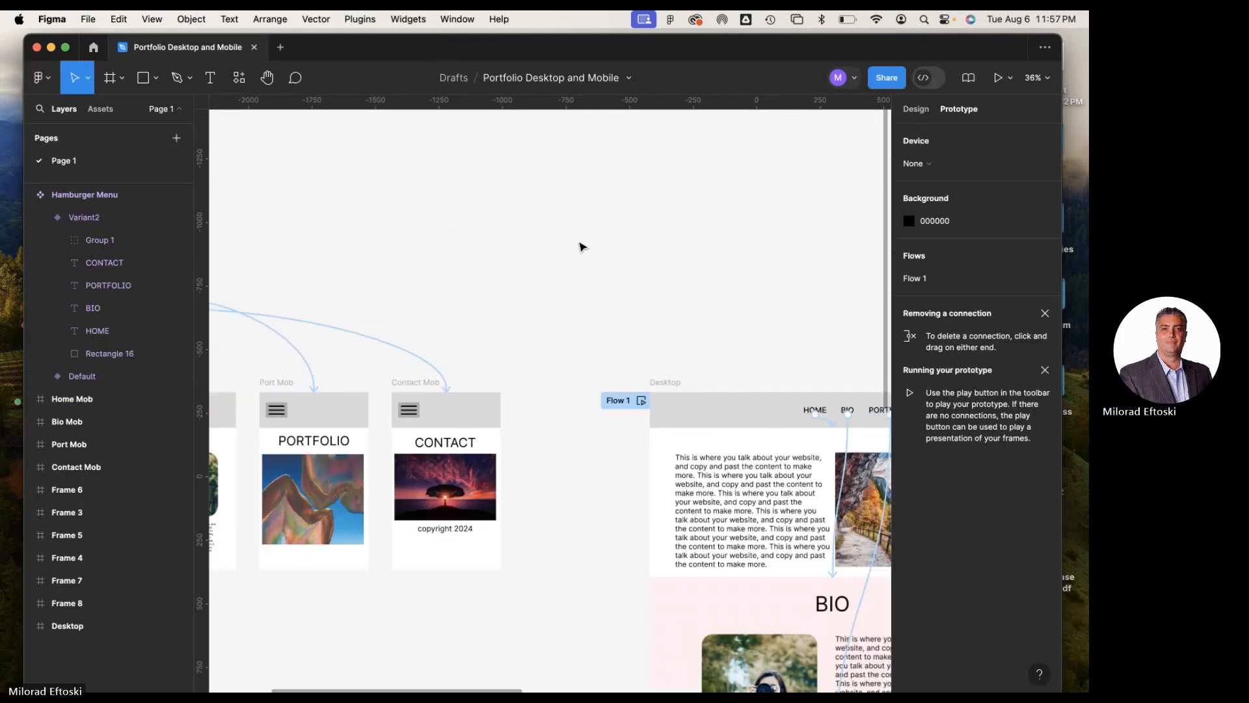
scroll(582, 248, "down", 5)
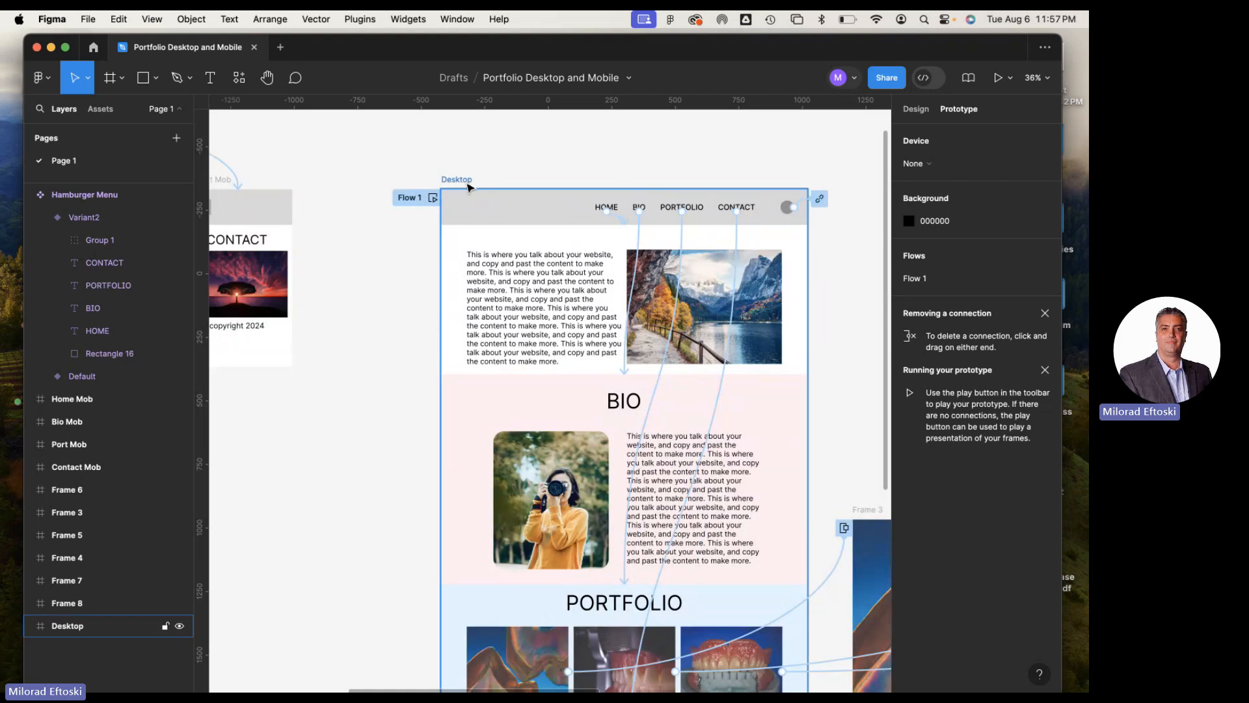
left_click(463, 183)
left_click(997, 78)
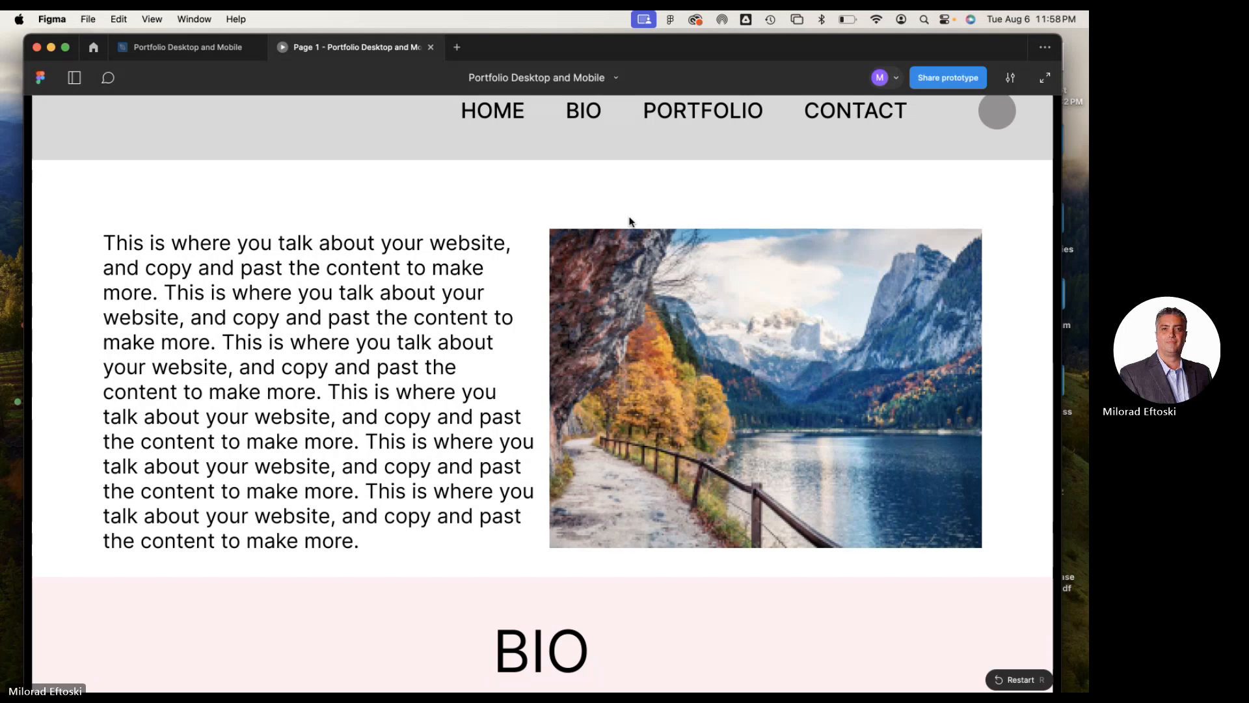
Test the BIO and PORTFOLIO header links in the desktop preview
left_click(582, 116)
scroll(631, 345, "down", 2)
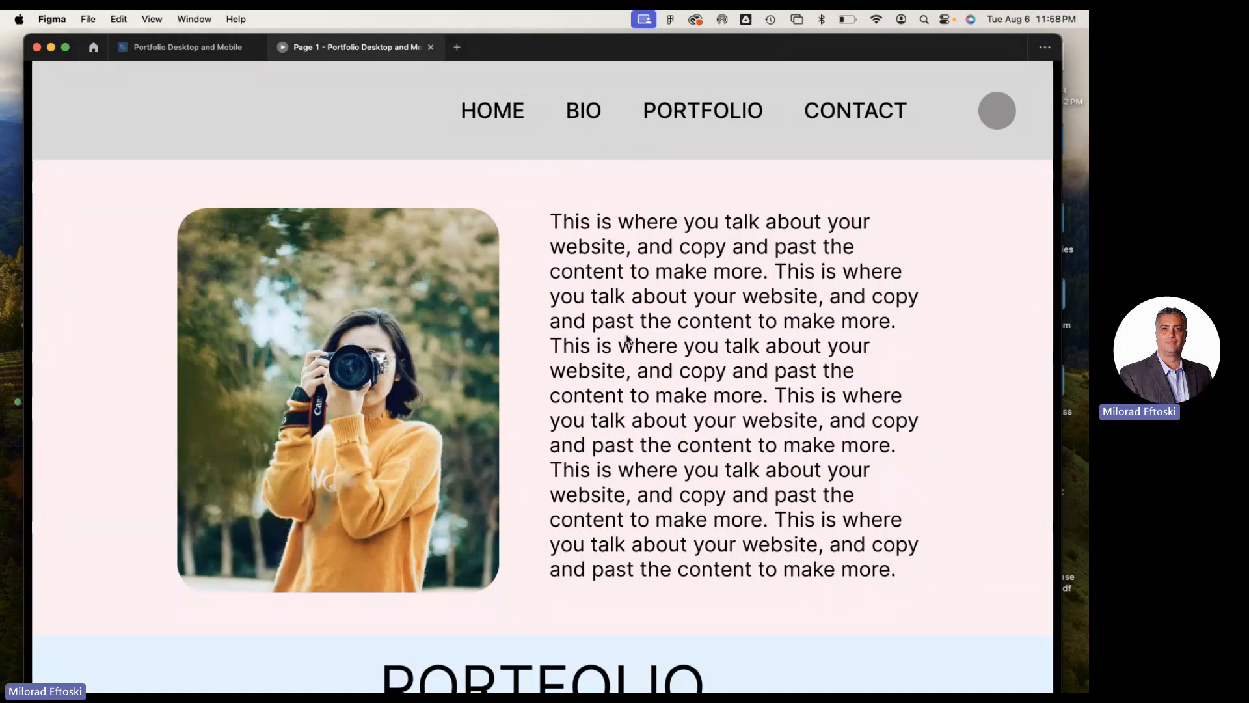
scroll(631, 342, "up", 8)
left_click(678, 120)
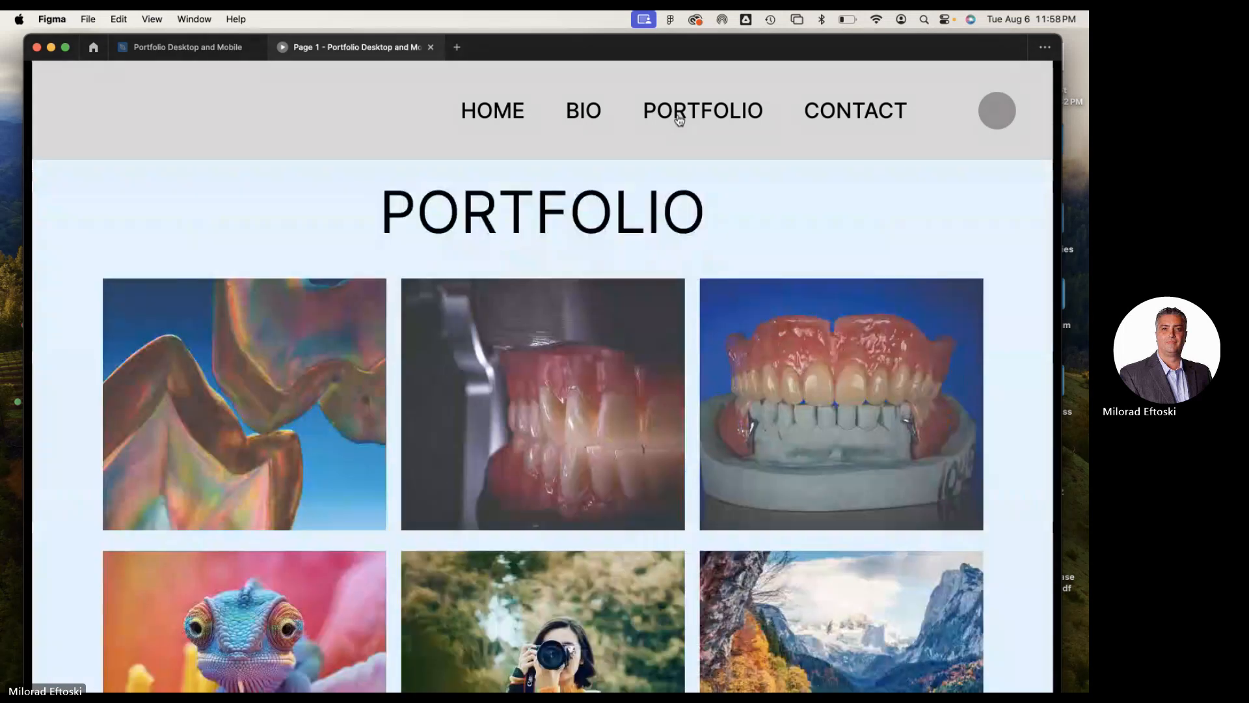
Test the overlays of the three upper-row portfolio images, enlarging and dismissing each one
left_click(593, 409)
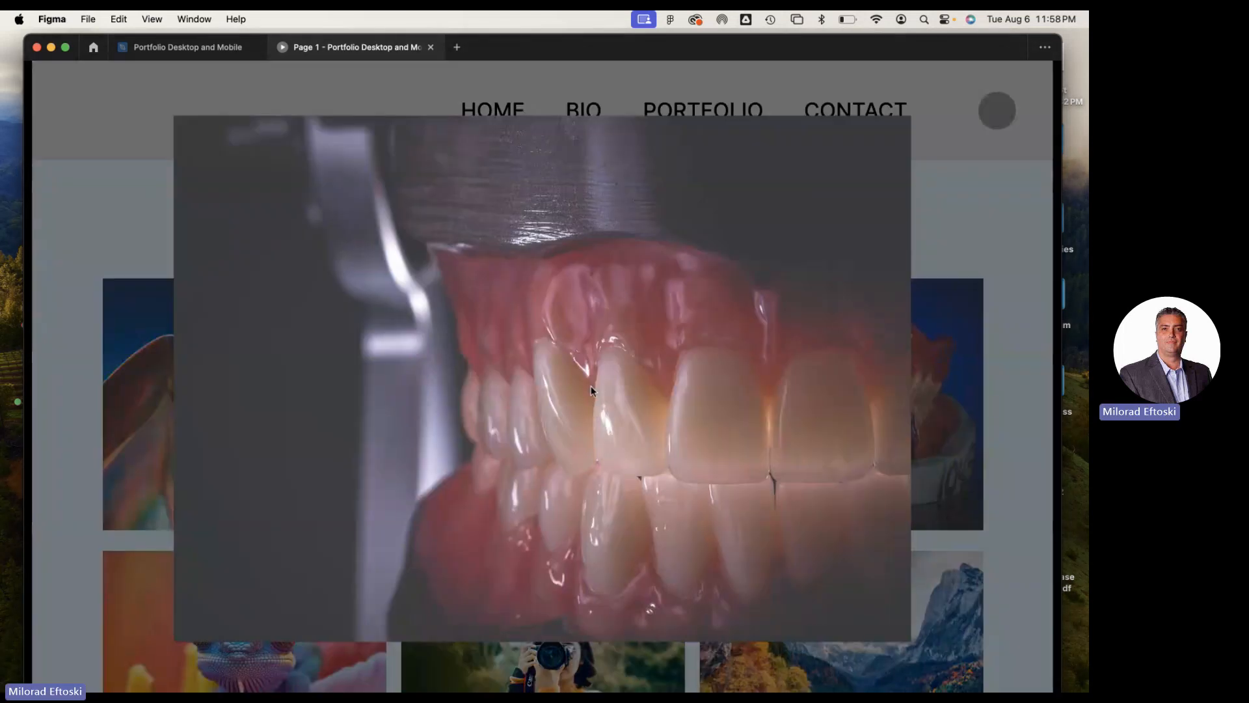
left_click(947, 396)
left_click(817, 395)
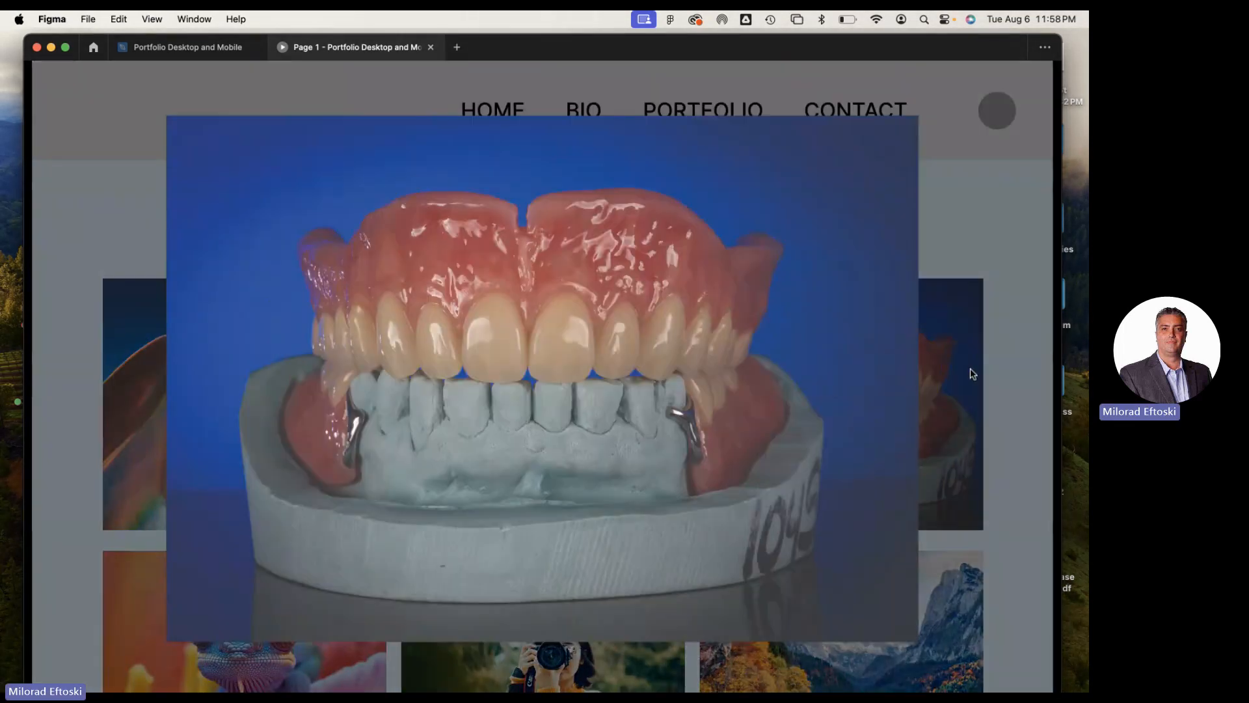
left_click(972, 374)
left_click(286, 415)
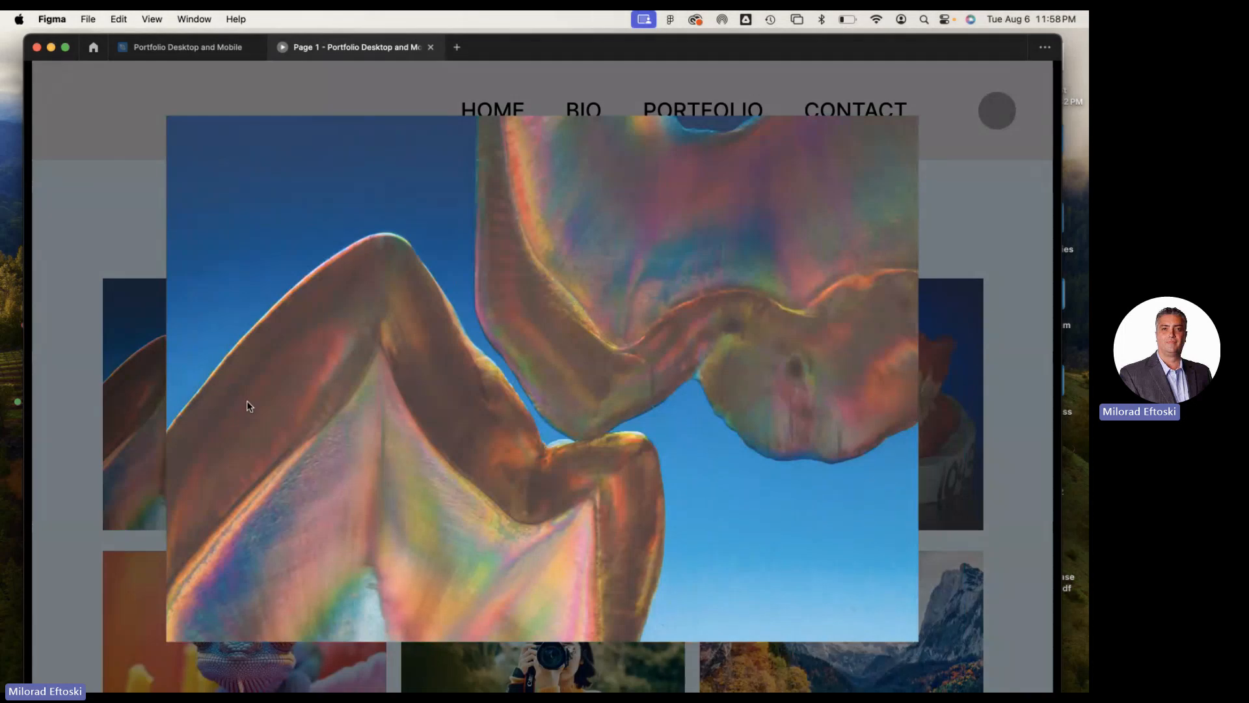
left_click(145, 401)
Test the overlays of the photographer, lake and chameleon images in the portfolio's lower row, dismissing each one
scroll(555, 554, "down", 2)
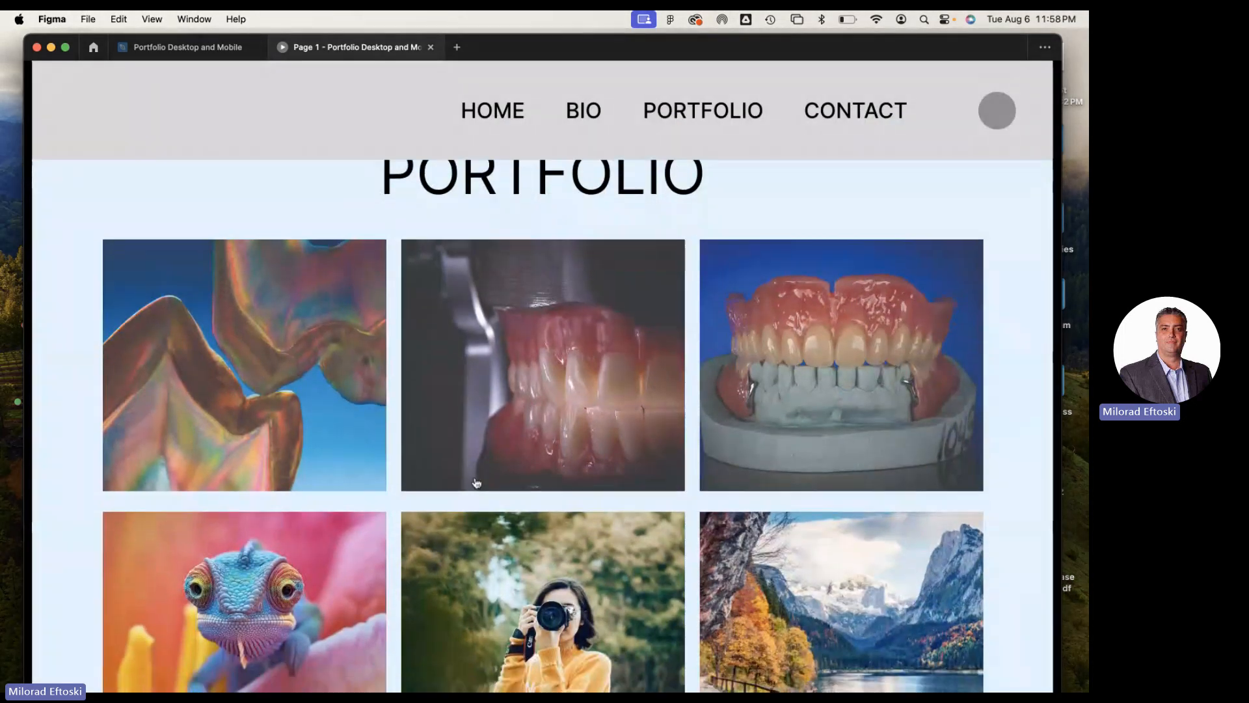
left_click(555, 554)
left_click(959, 529)
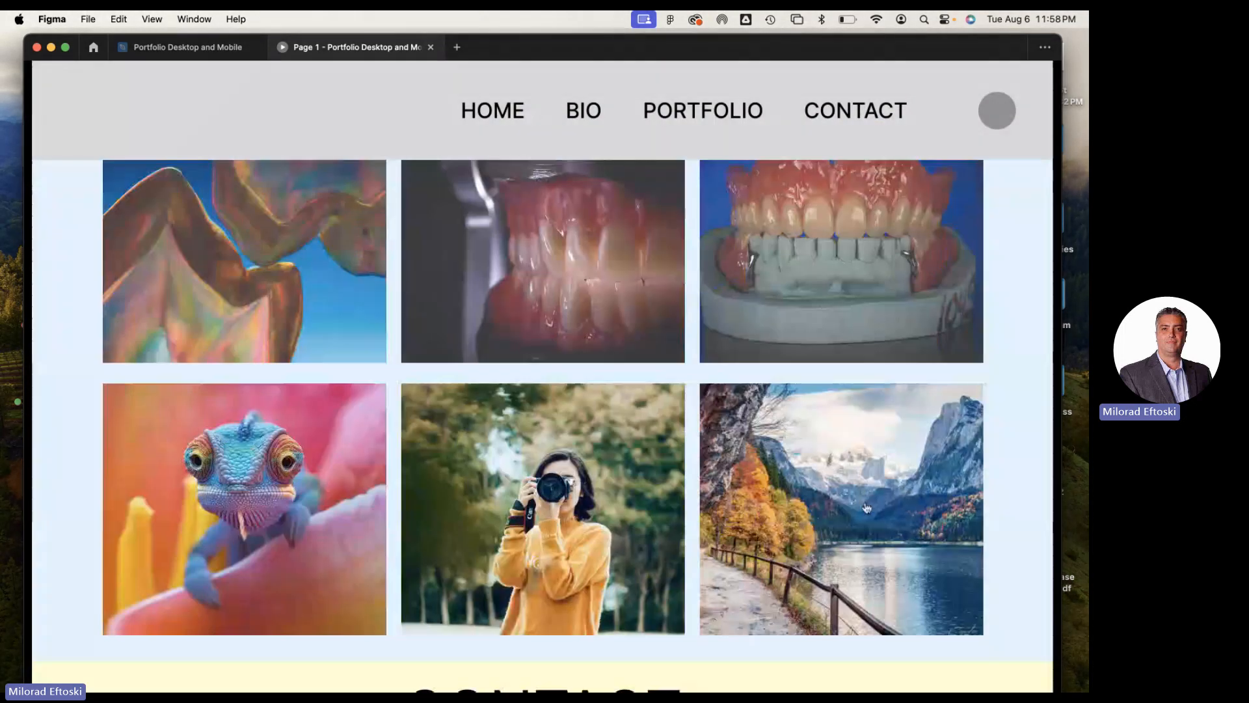
left_click(853, 500)
left_click(1006, 483)
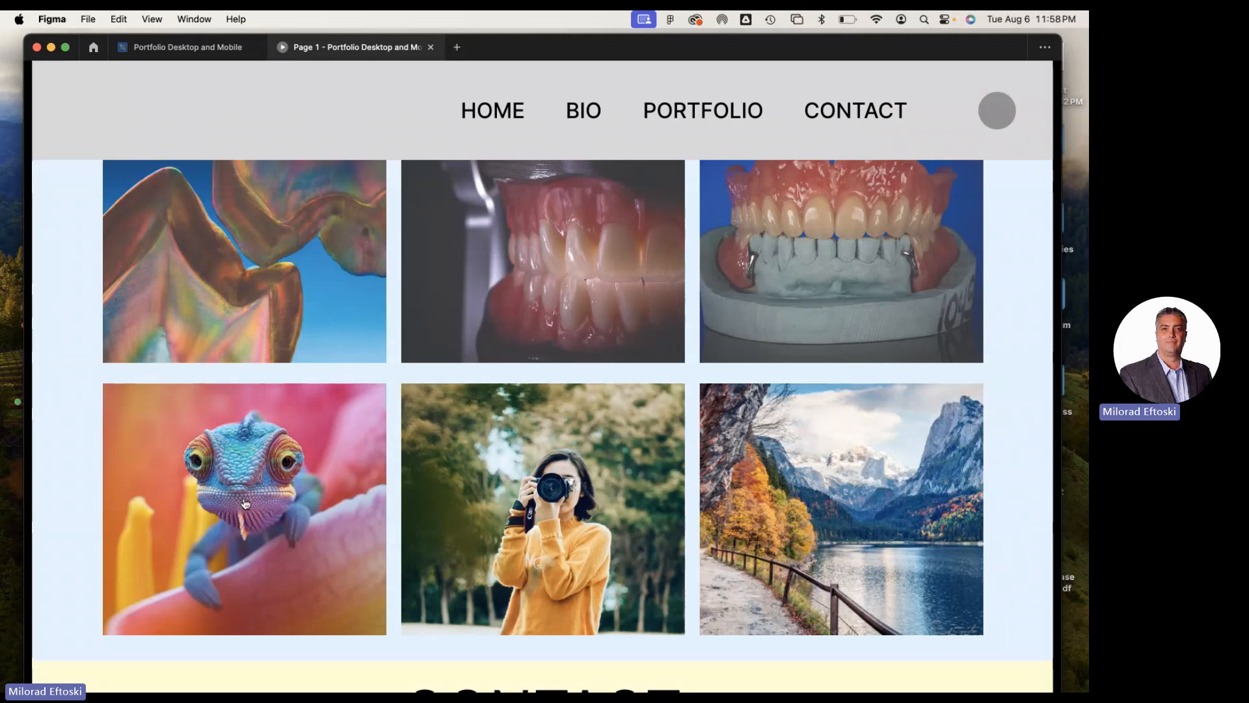
left_click(194, 495)
left_click(76, 481)
Test the desktop CONTACT link from the top of the page and close the preview
scroll(320, 519, "down", 5)
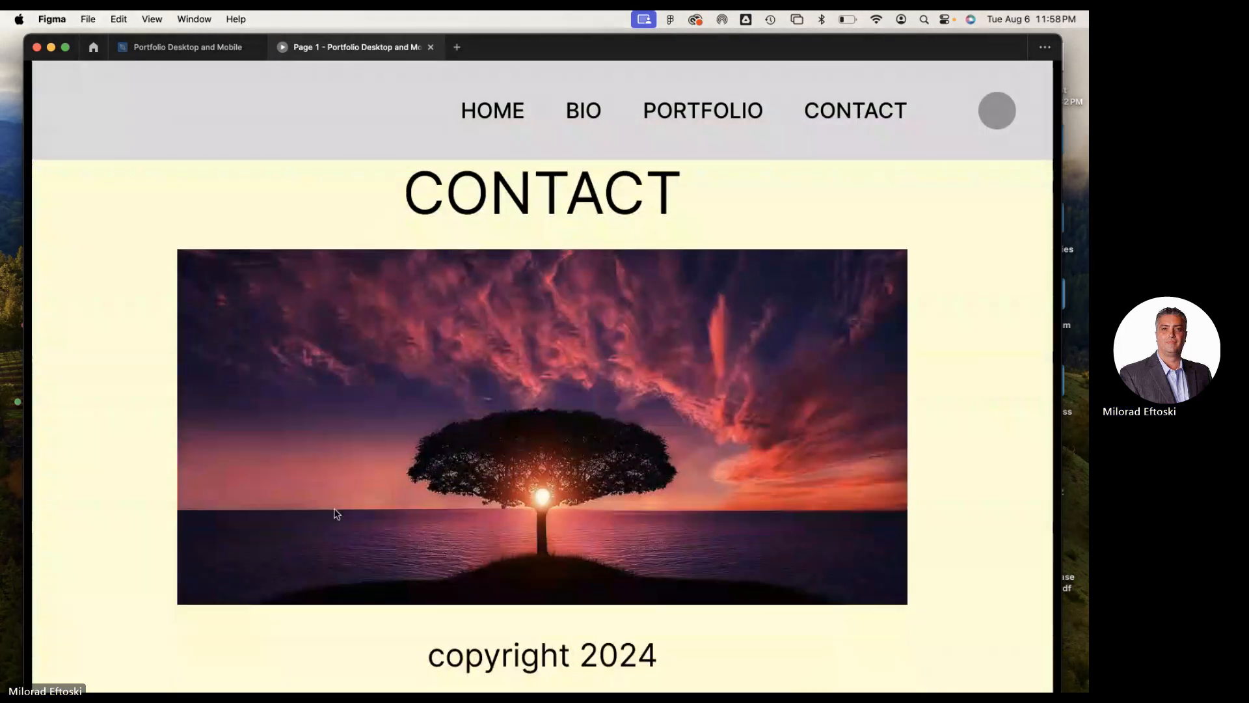
scroll(493, 482, "up", 5)
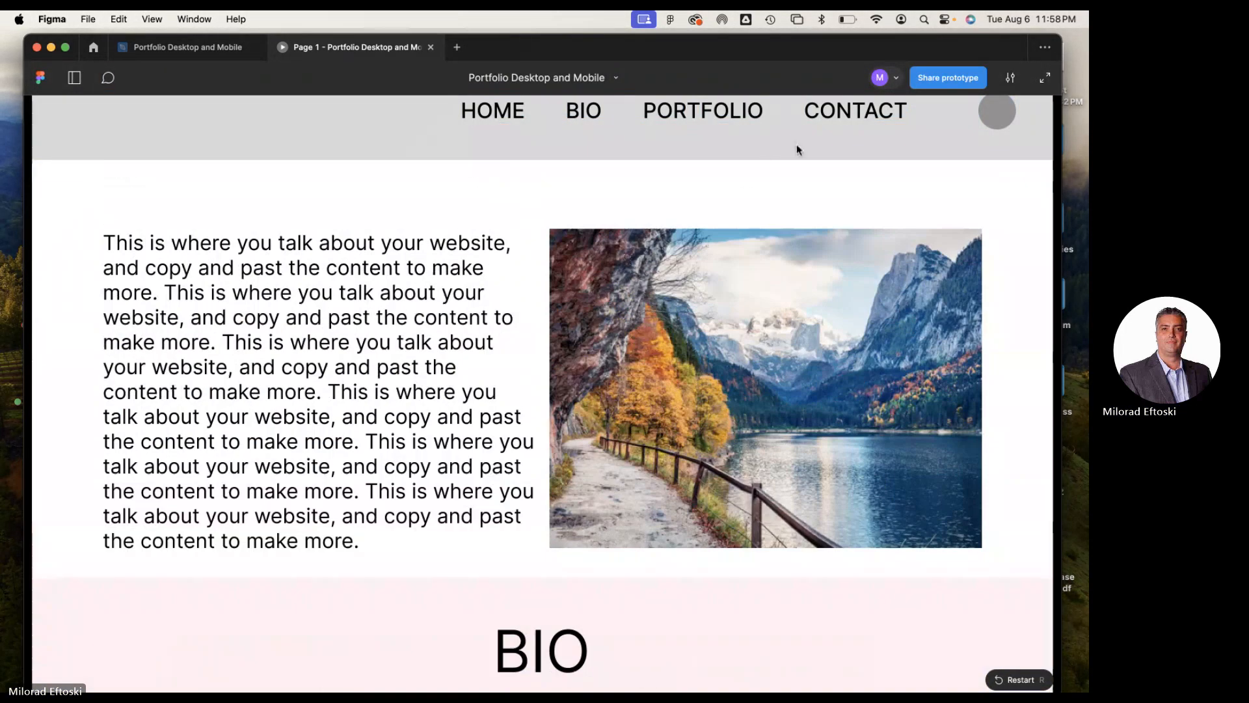
left_click(839, 120)
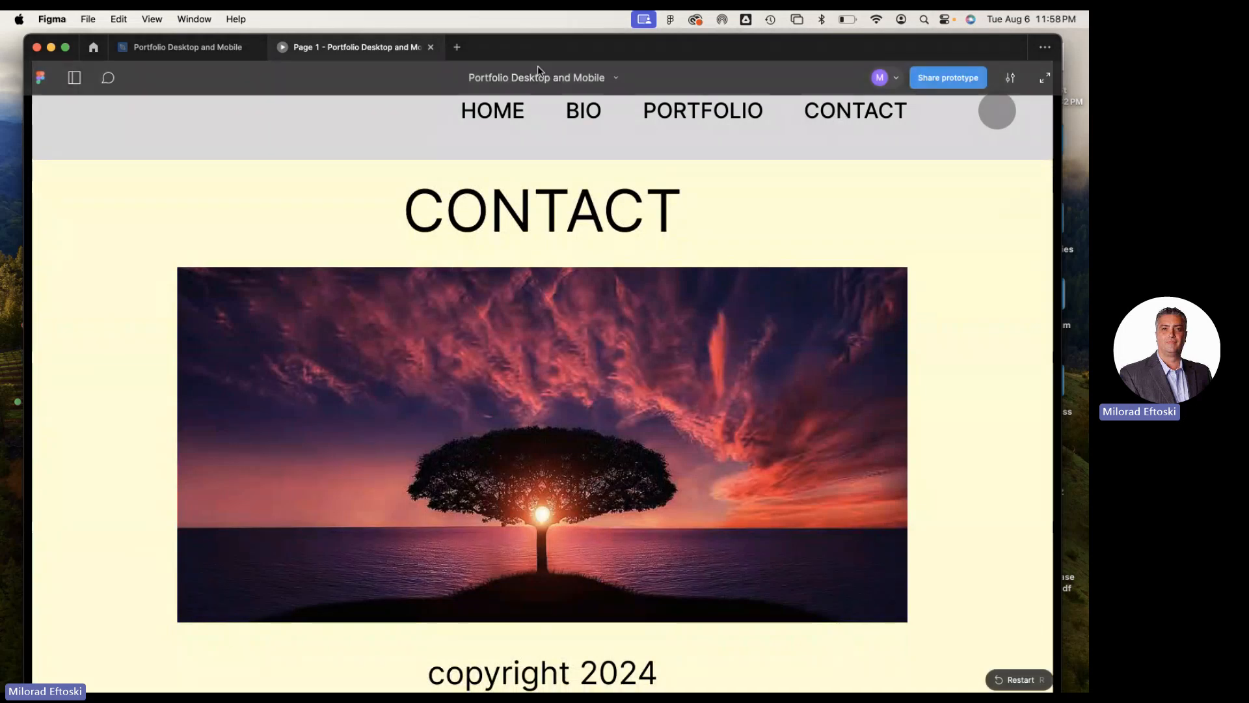
left_click_drag(457, 58, 467, 84)
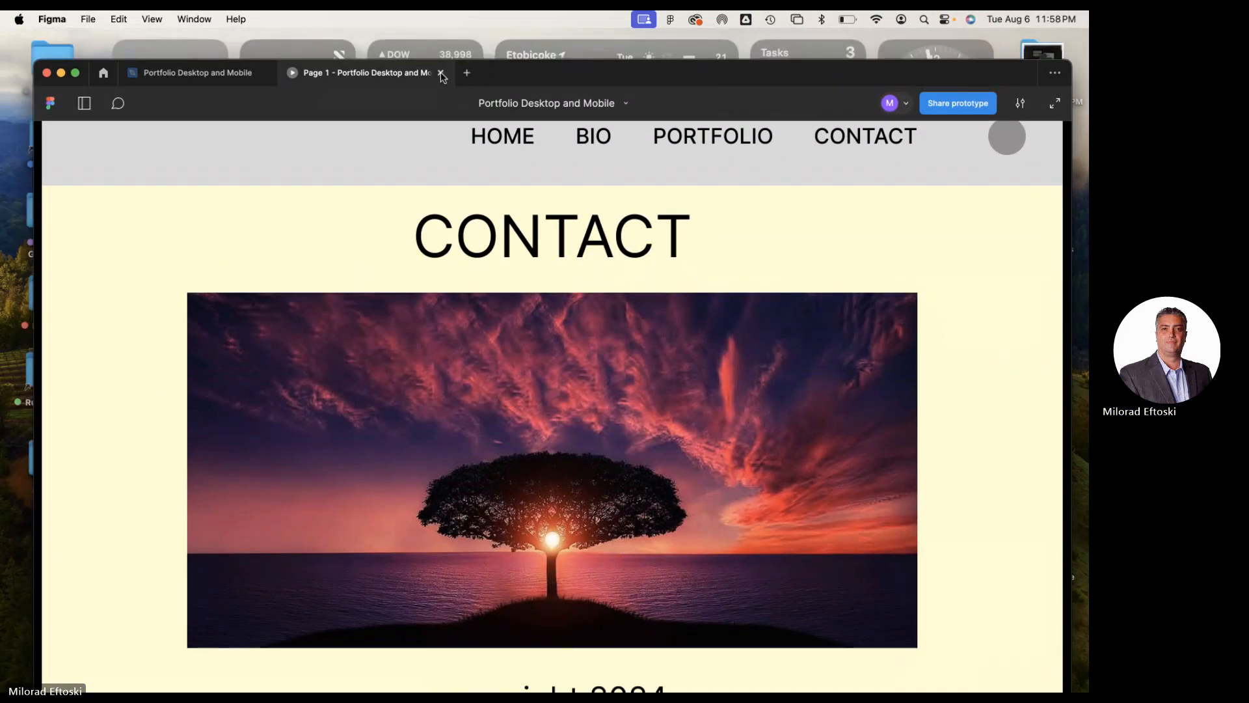
left_click(440, 73)
Inspect the click interaction linking the Desktop frame's first portfolio image to Frame 3
scroll(482, 389, "down", 5)
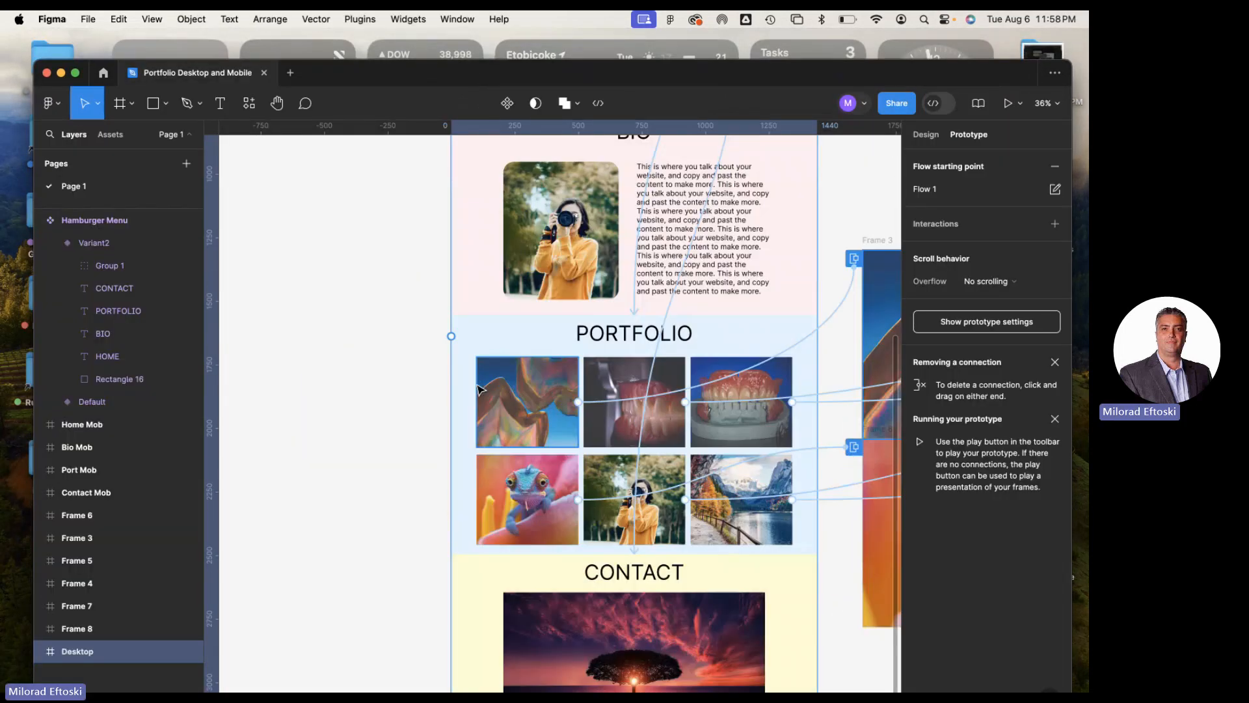
left_click(528, 407)
scroll(459, 395, "right", 5)
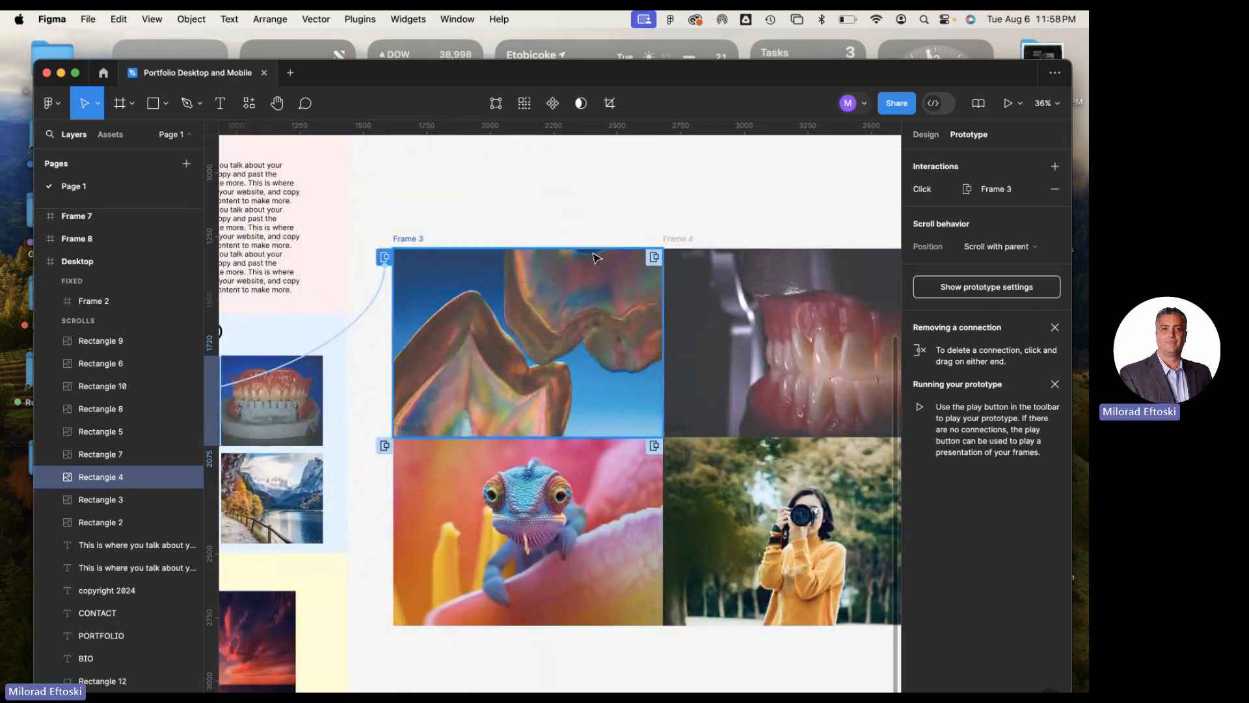
scroll(559, 280, "left", 5)
scroll(559, 280, "down", 3, "ctrl")
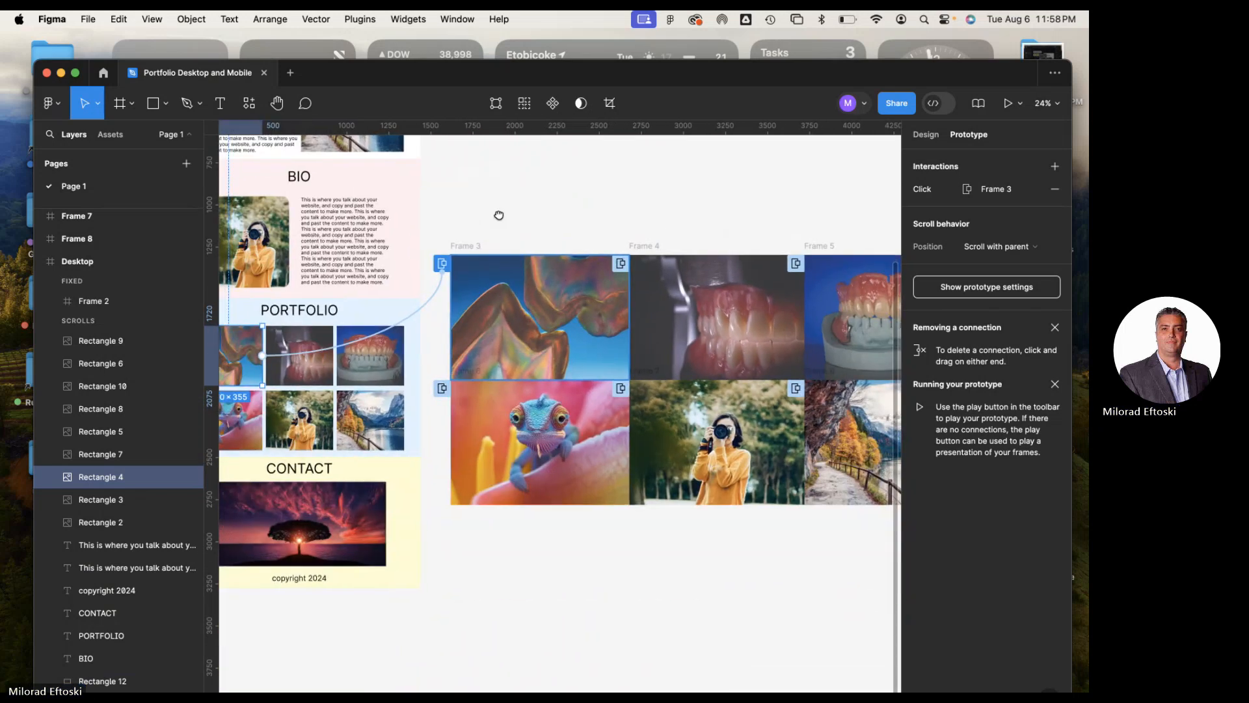
scroll(496, 212, "left", 3)
Examine Frame 3 and Frame 4 and the overlay connections reaching them from the portfolio images
left_click(565, 234)
left_click(748, 232)
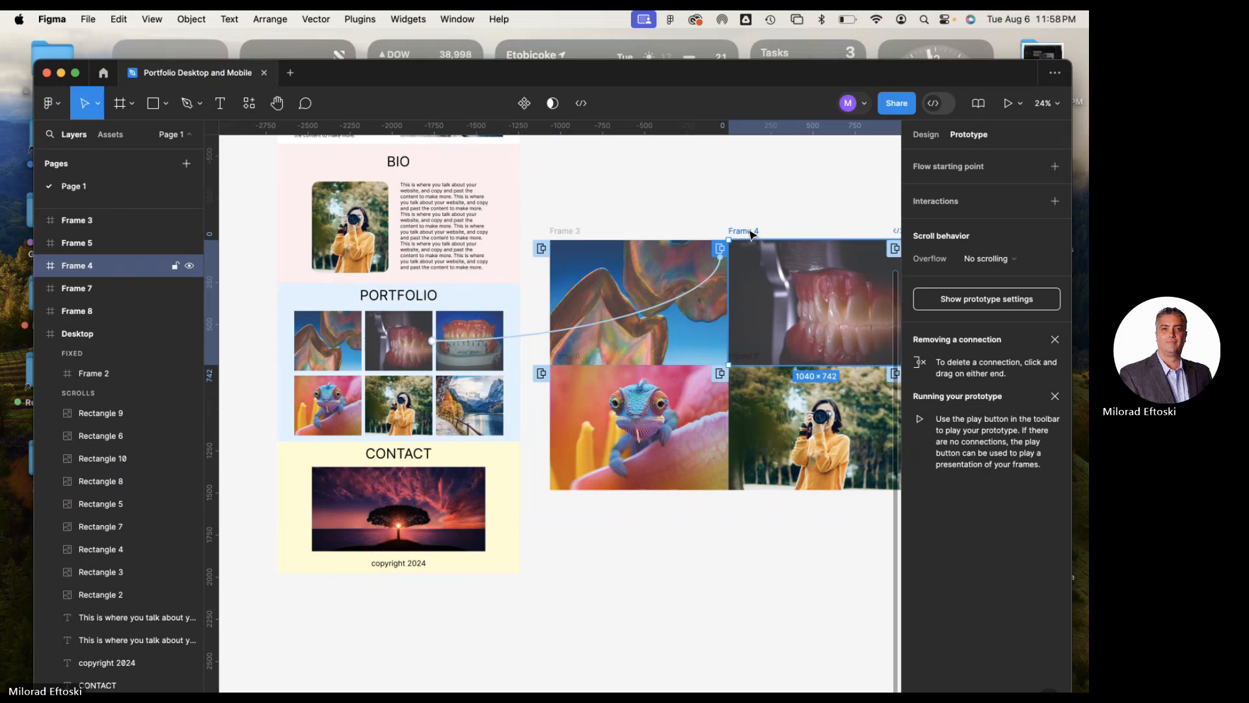
left_click(666, 203)
scroll(579, 203, "left", 2)
left_click(609, 228)
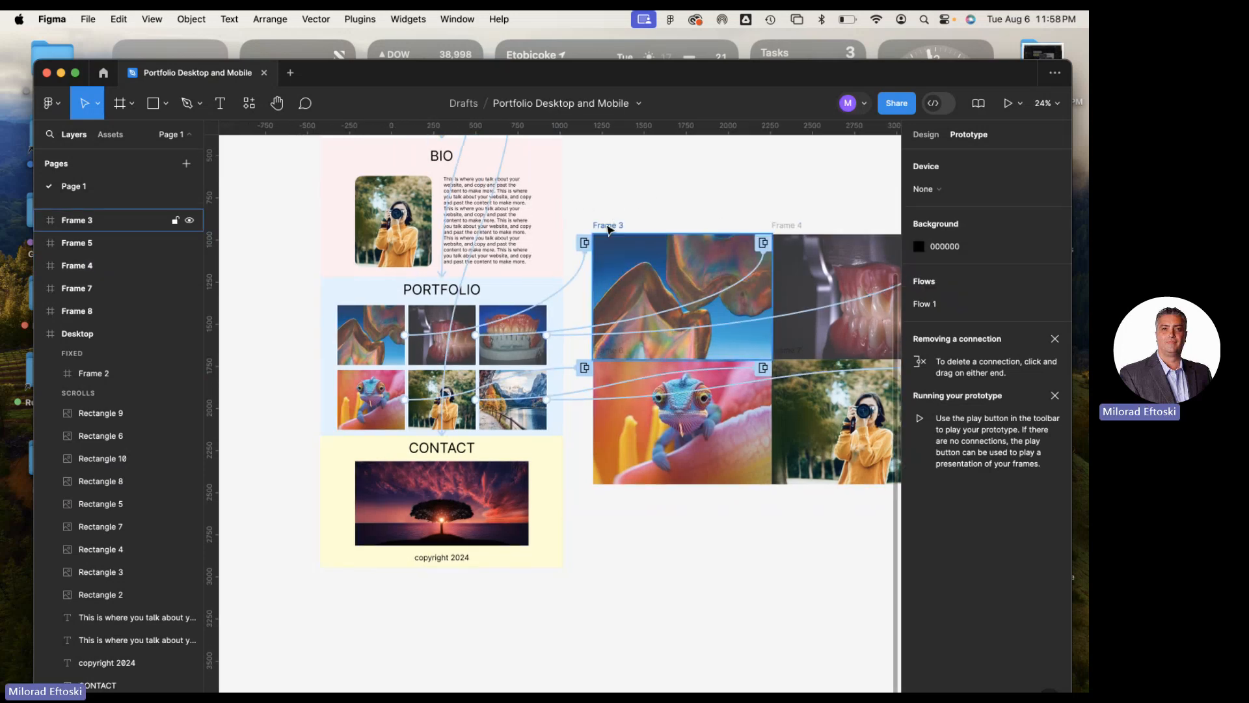
left_click(633, 173)
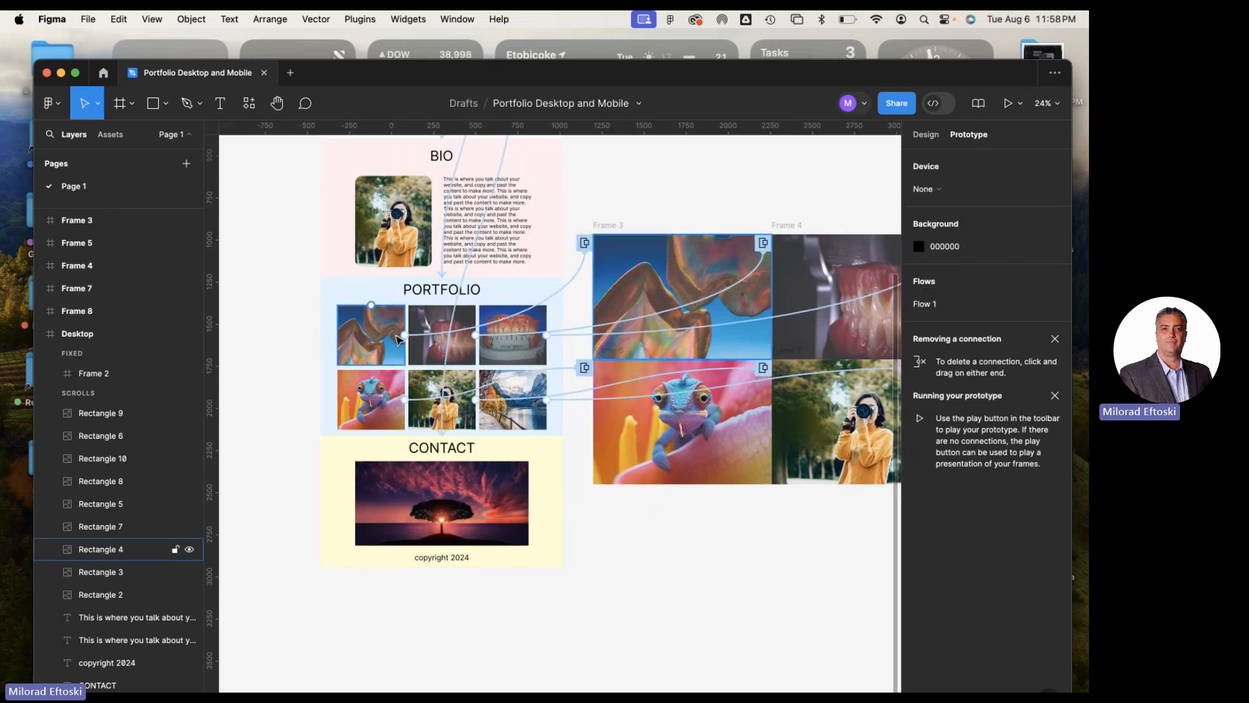
Compare the click interactions of the first and second portfolio images in the upper row
scroll(365, 321, "up", 4)
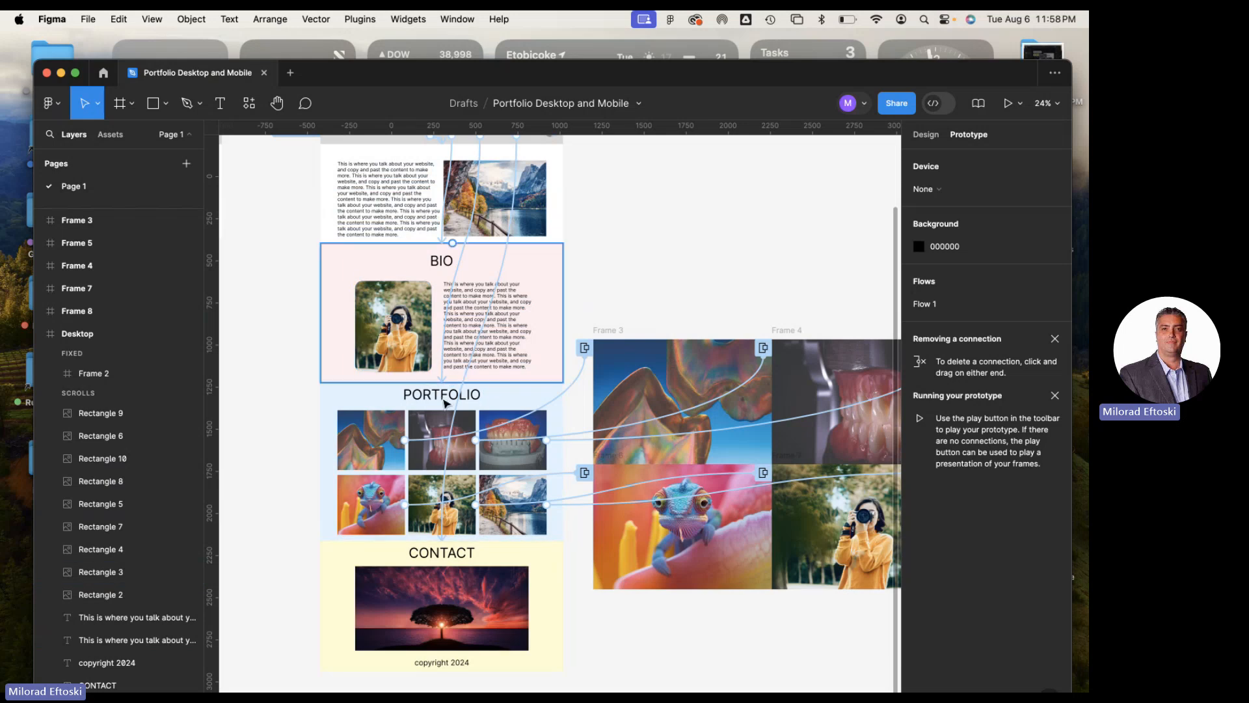
left_click(378, 449)
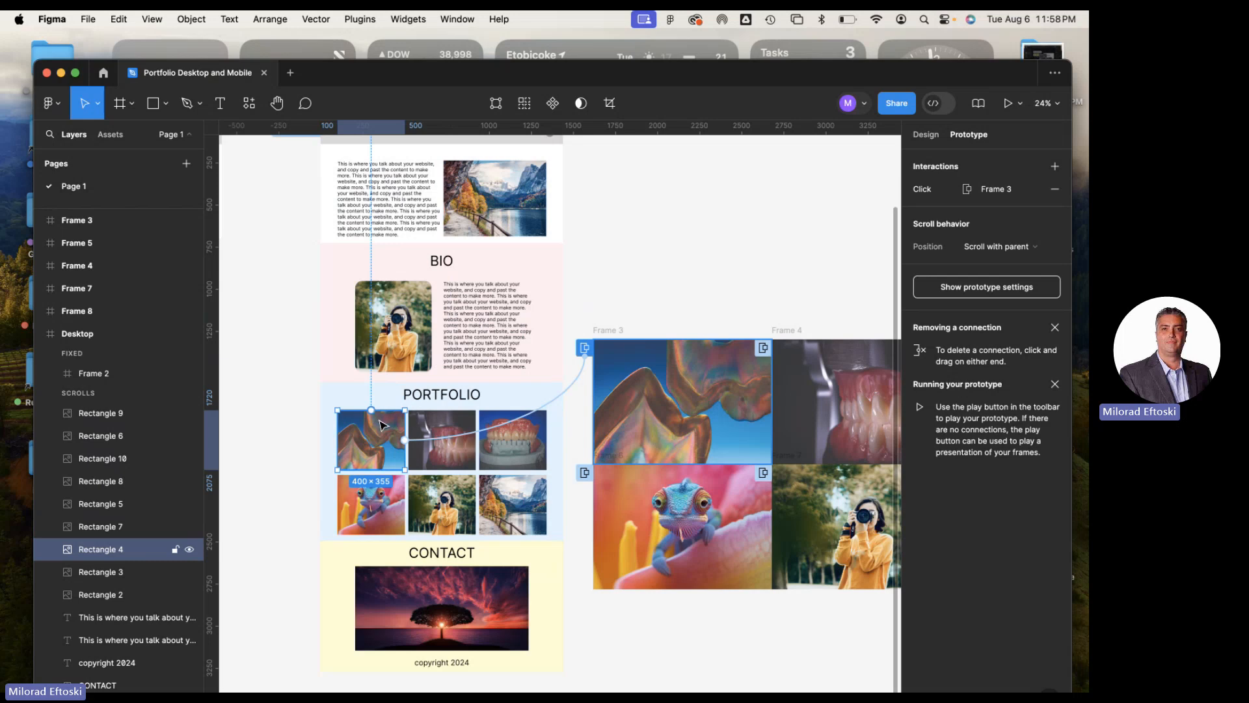
left_click(463, 443)
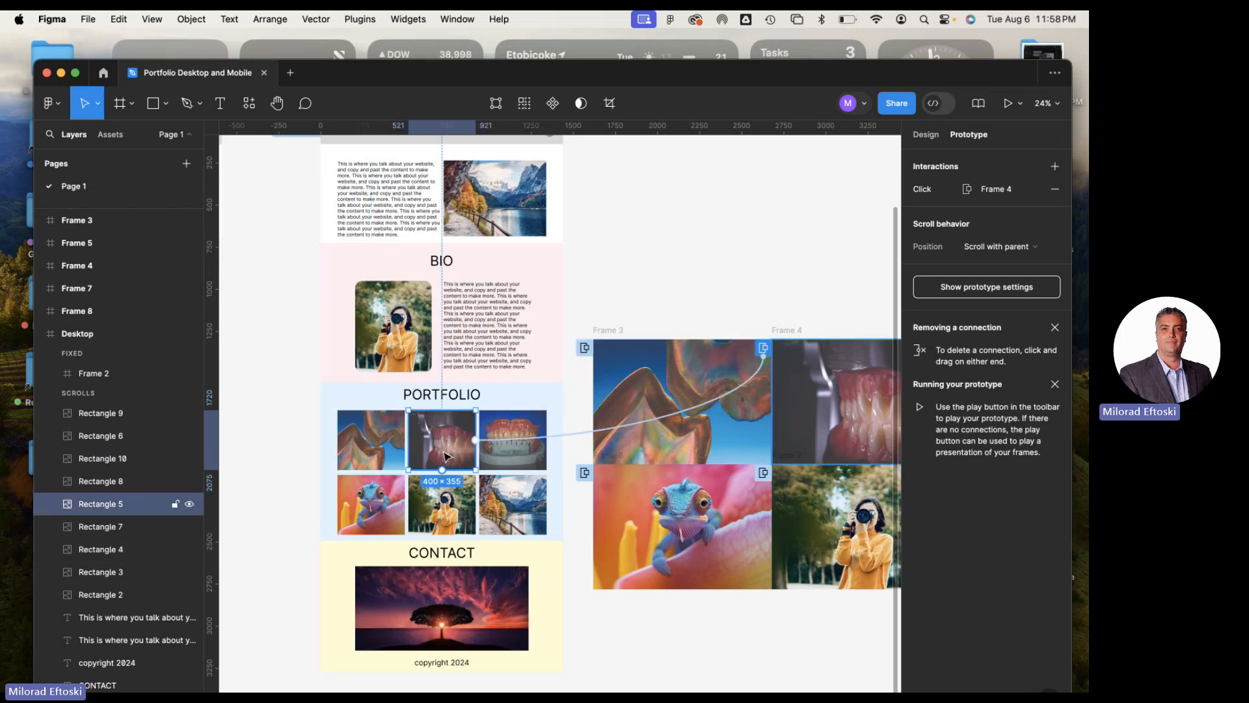
Inspect the click interaction of the third portfolio image in the upper row, including its available trigger and action options
left_click(514, 449)
scroll(594, 471, "right", 5)
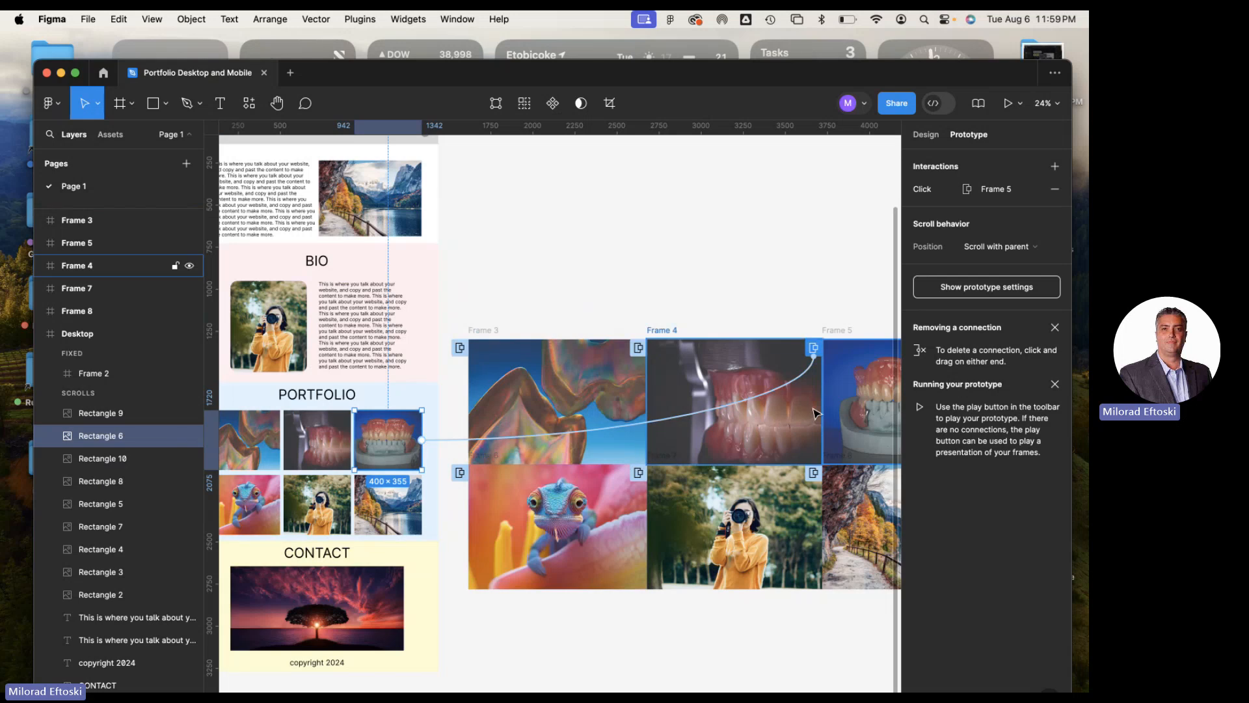
left_click(704, 412)
scroll(706, 403, "down", 5)
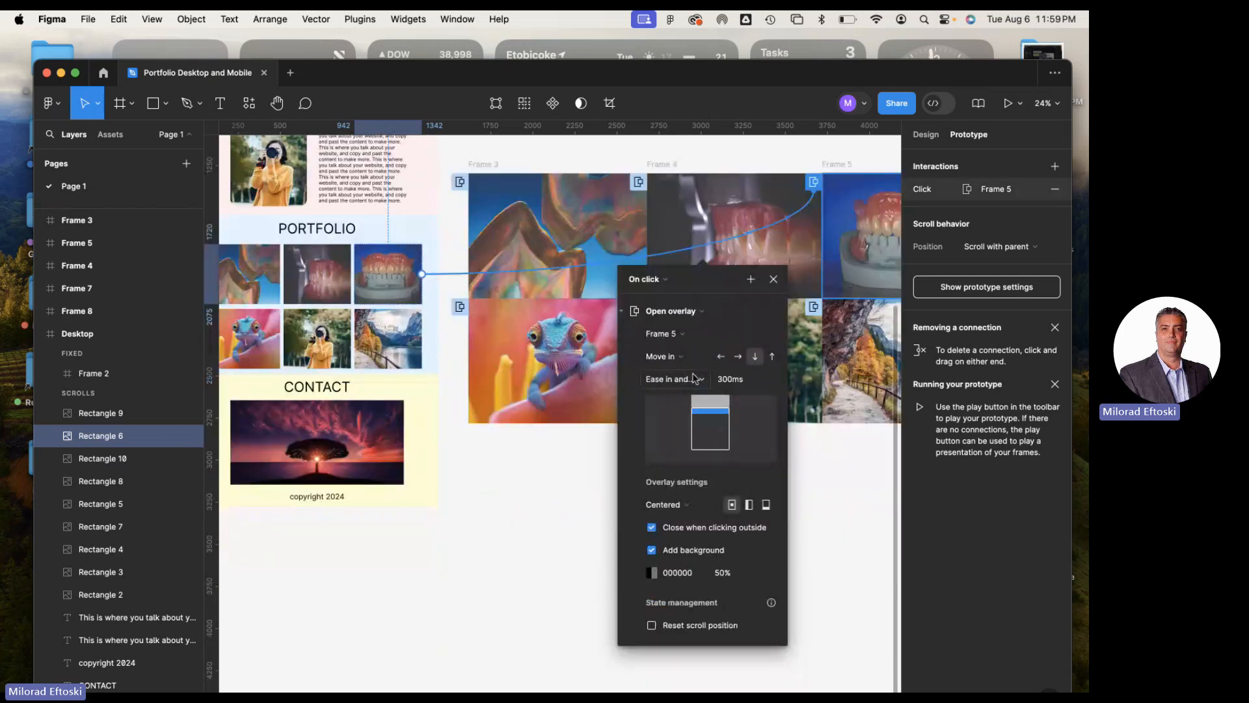
left_click(659, 281)
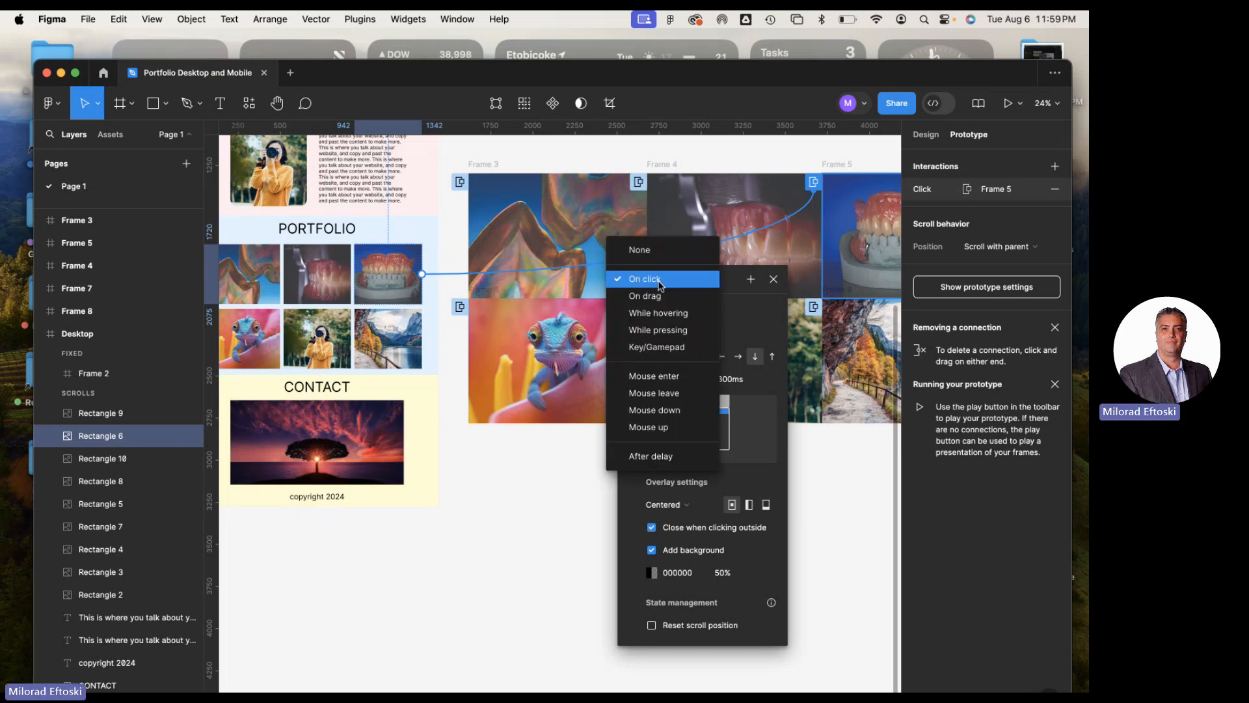
left_click(660, 281)
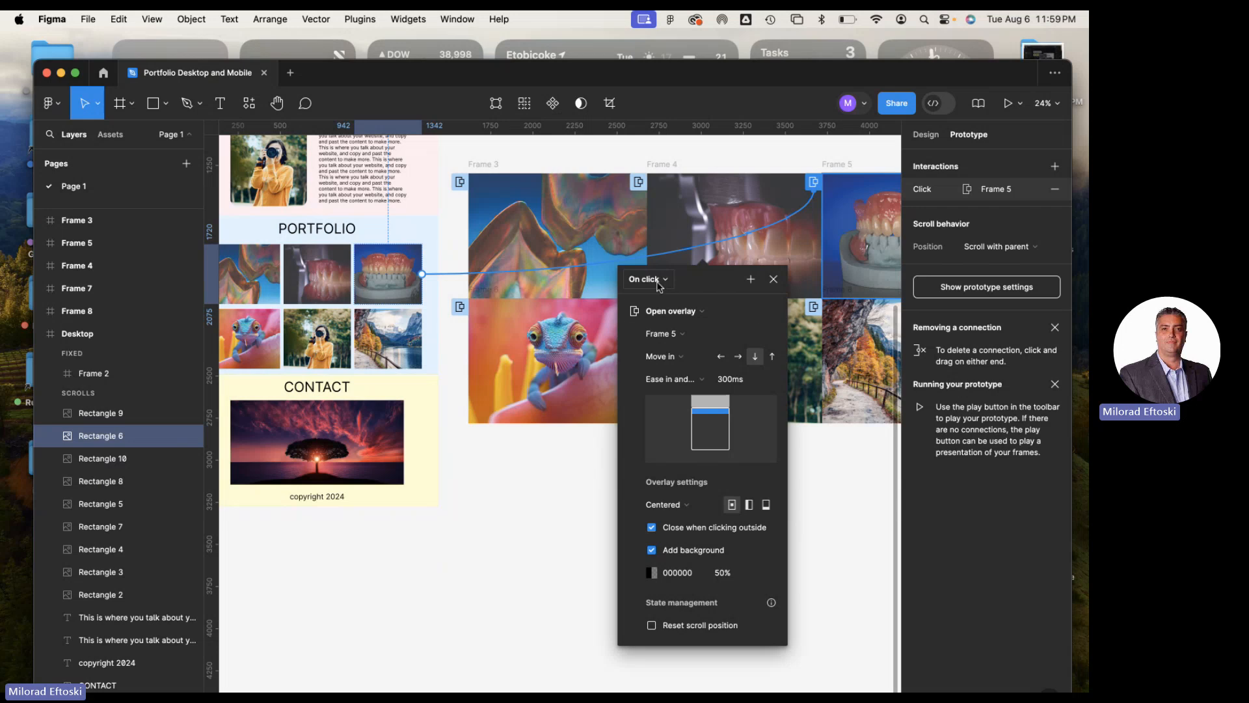
left_click(690, 312)
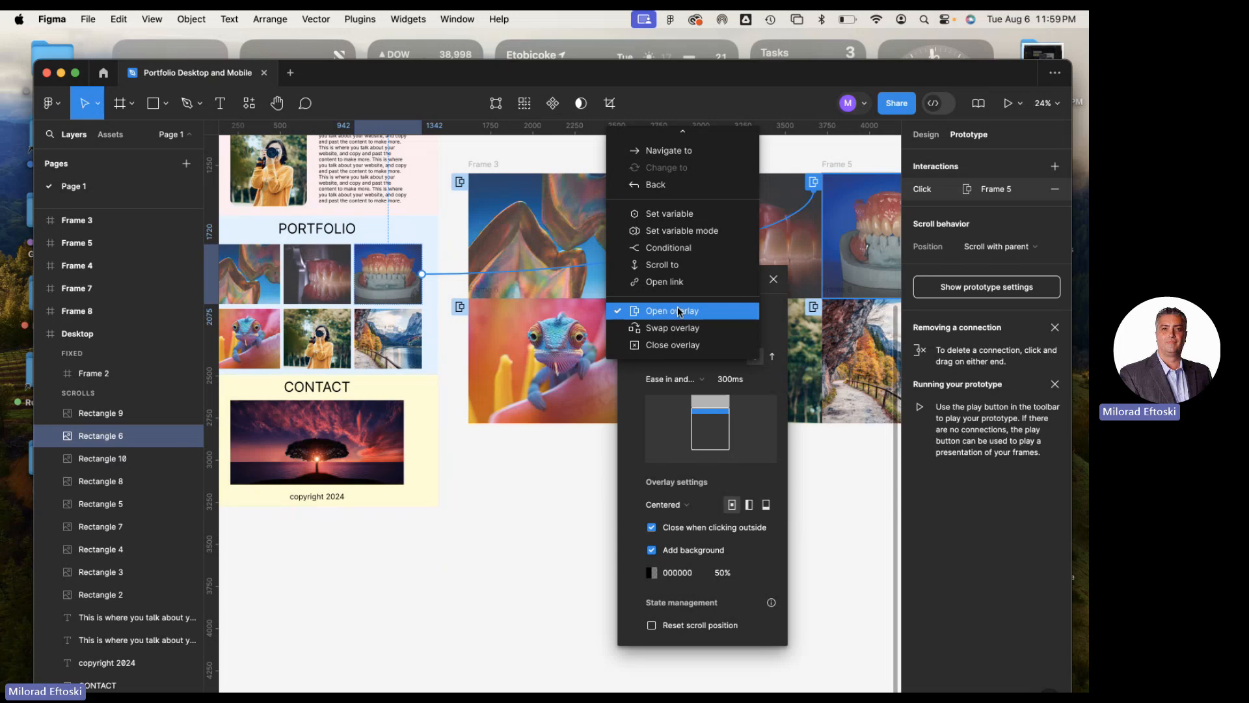
left_click(677, 307)
scroll(683, 436, "left", 5)
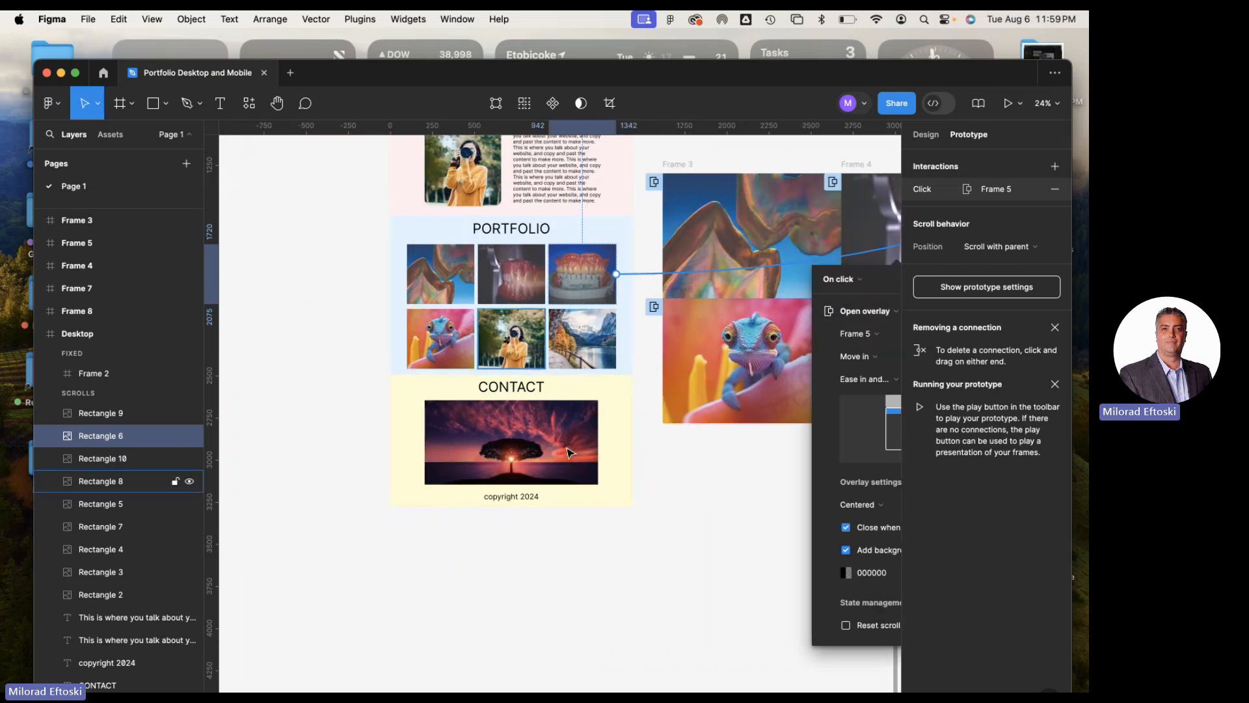
Examine the Desktop frame's prototype connections to its page sections and to the enlarged portfolio image frames
left_click(691, 563)
scroll(691, 564, "up", 5)
left_click(404, 238)
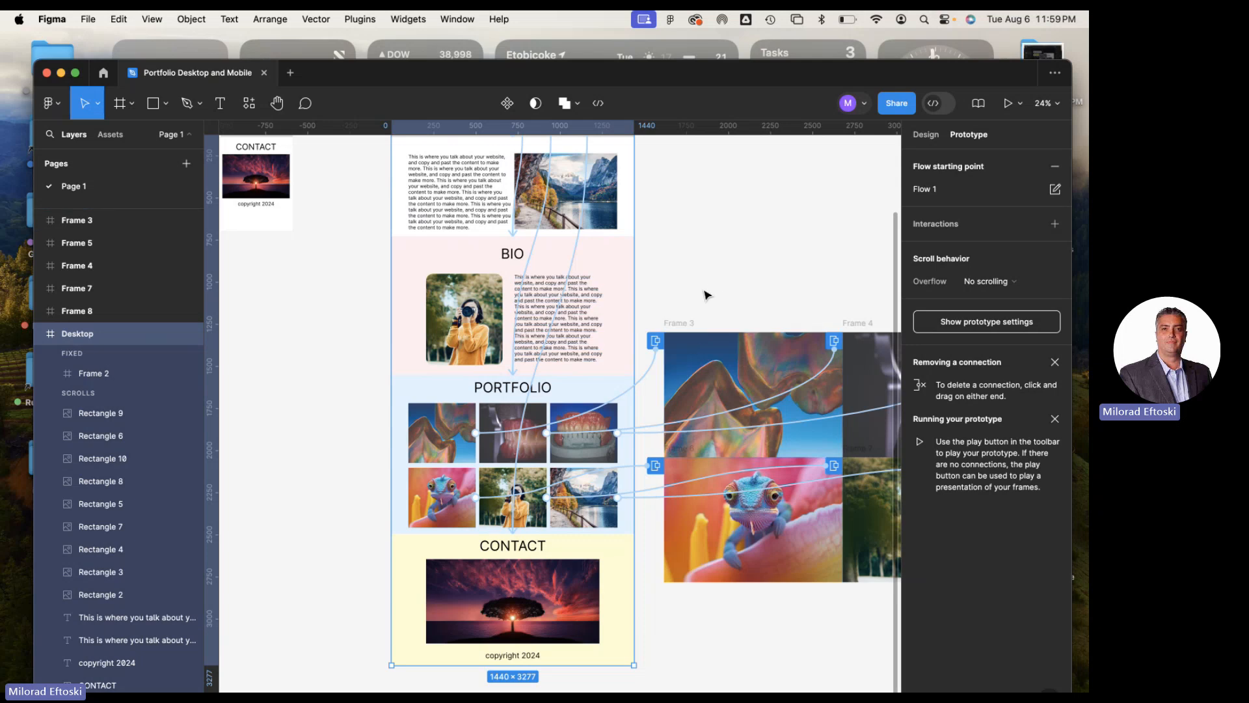
scroll(685, 298, "right", 1)
scroll(664, 305, "right", 3)
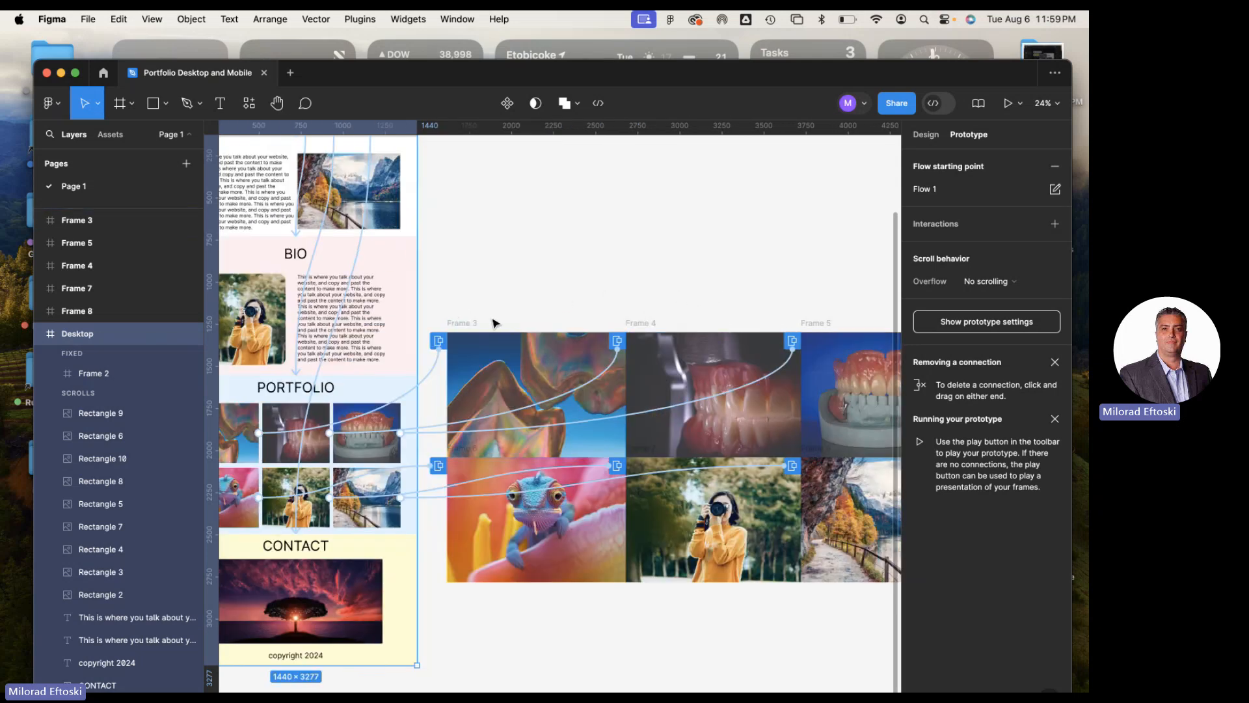
scroll(496, 324, "left", 2)
scroll(496, 322, "left", 1)
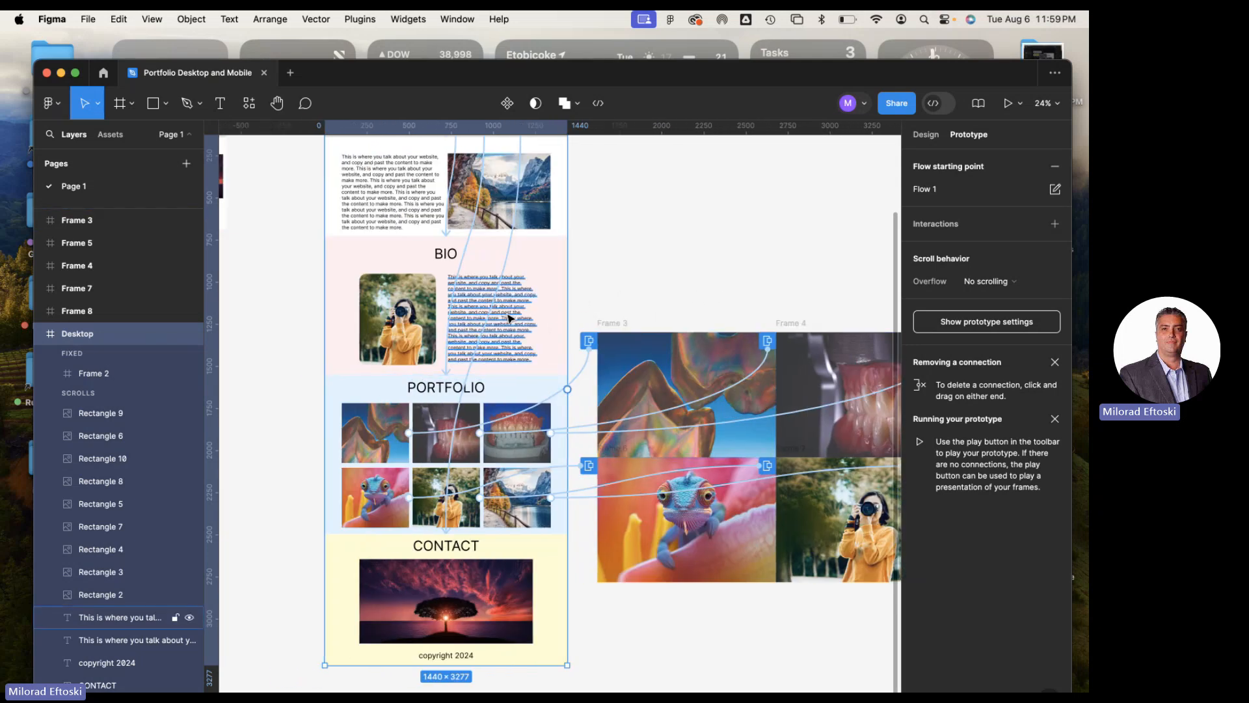
scroll(501, 317, "up", 3)
scroll(501, 319, "up", 2)
scroll(514, 338, "down", 7)
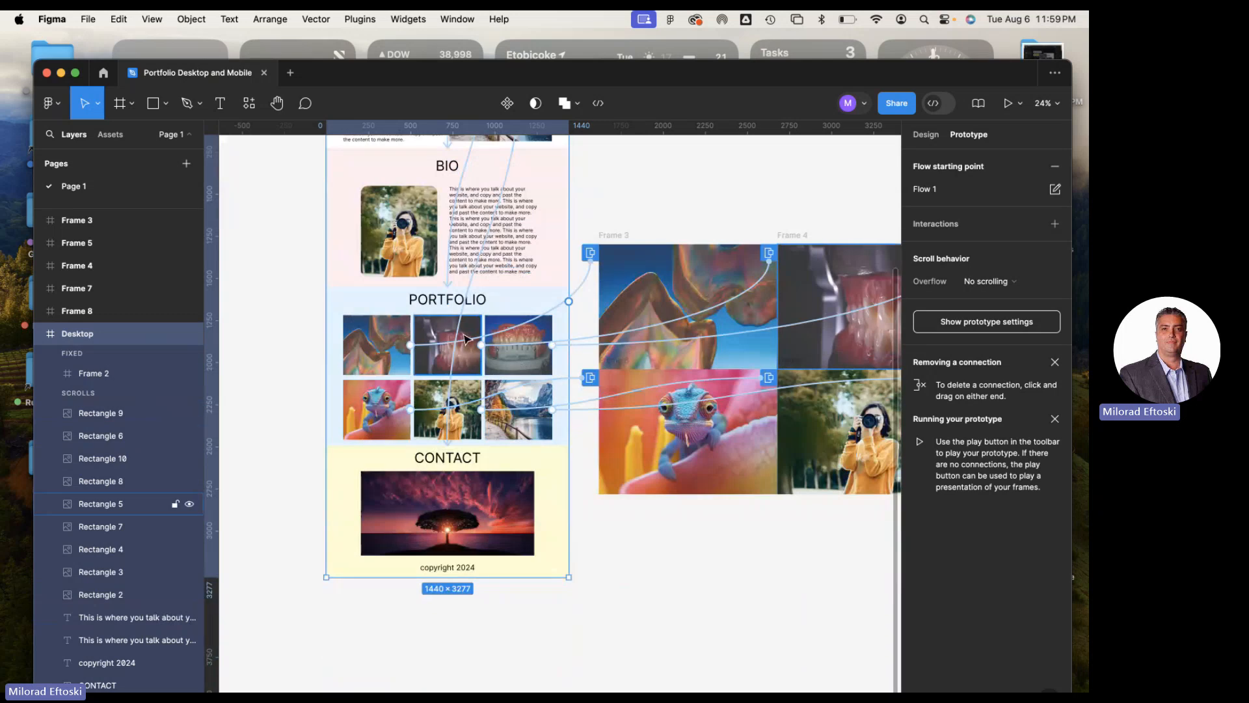
Inspect the first portfolio image's interaction with Frame 3, including its action and animation options
left_click(623, 238)
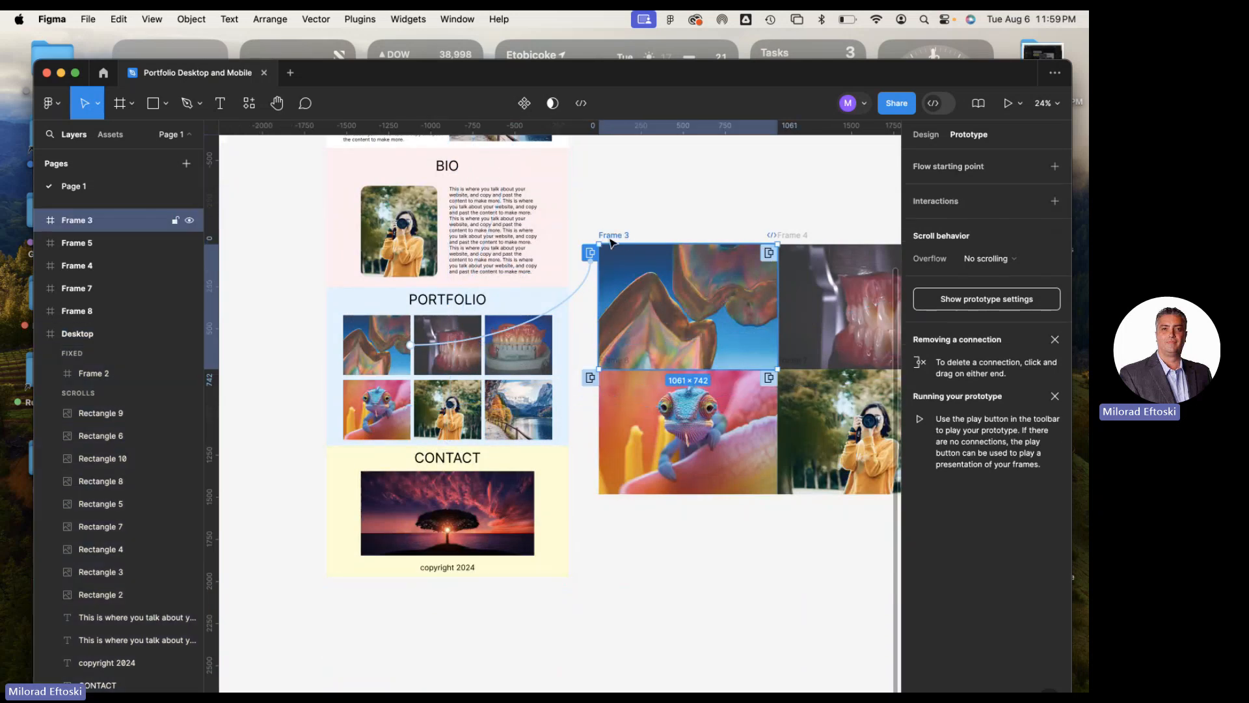
left_click(520, 328)
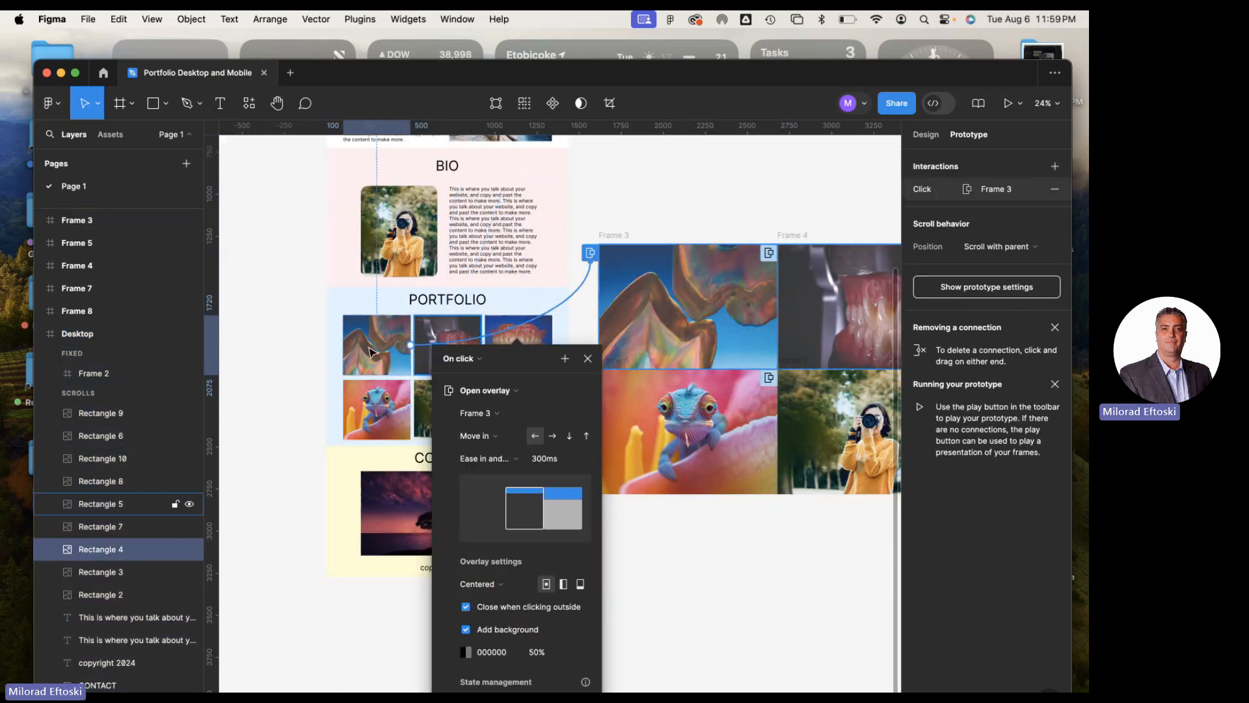
left_click(471, 390)
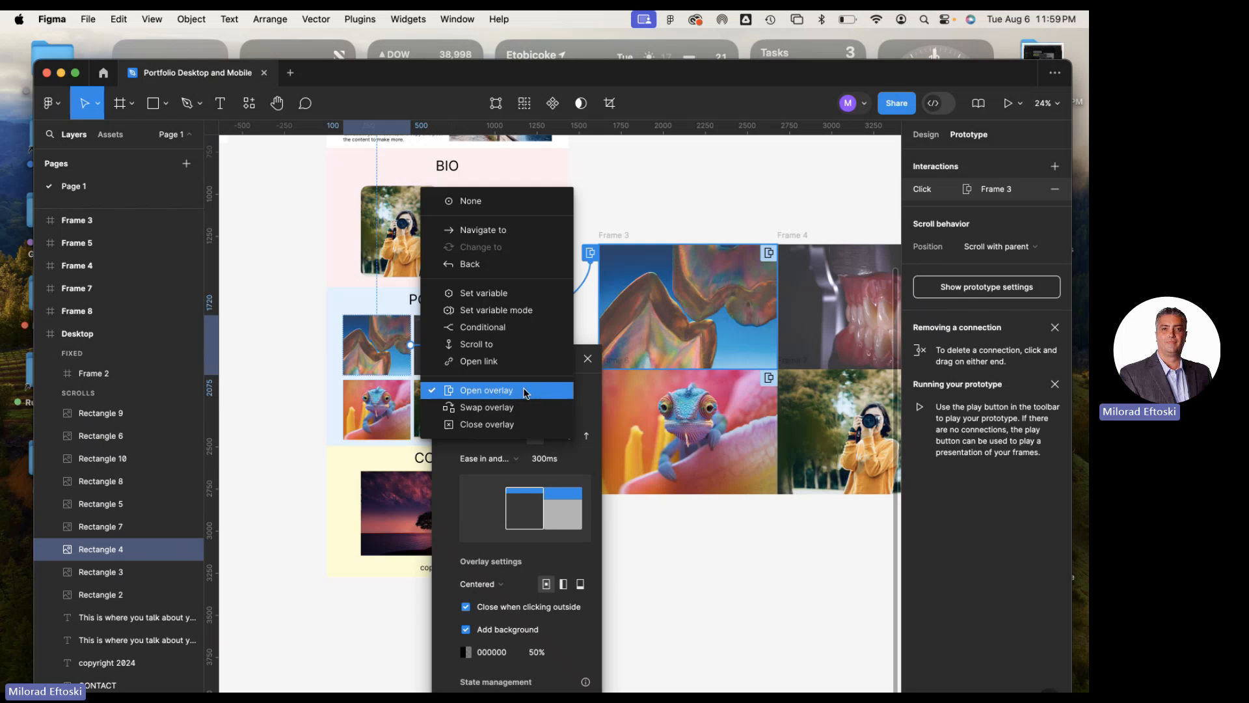
left_click(626, 179)
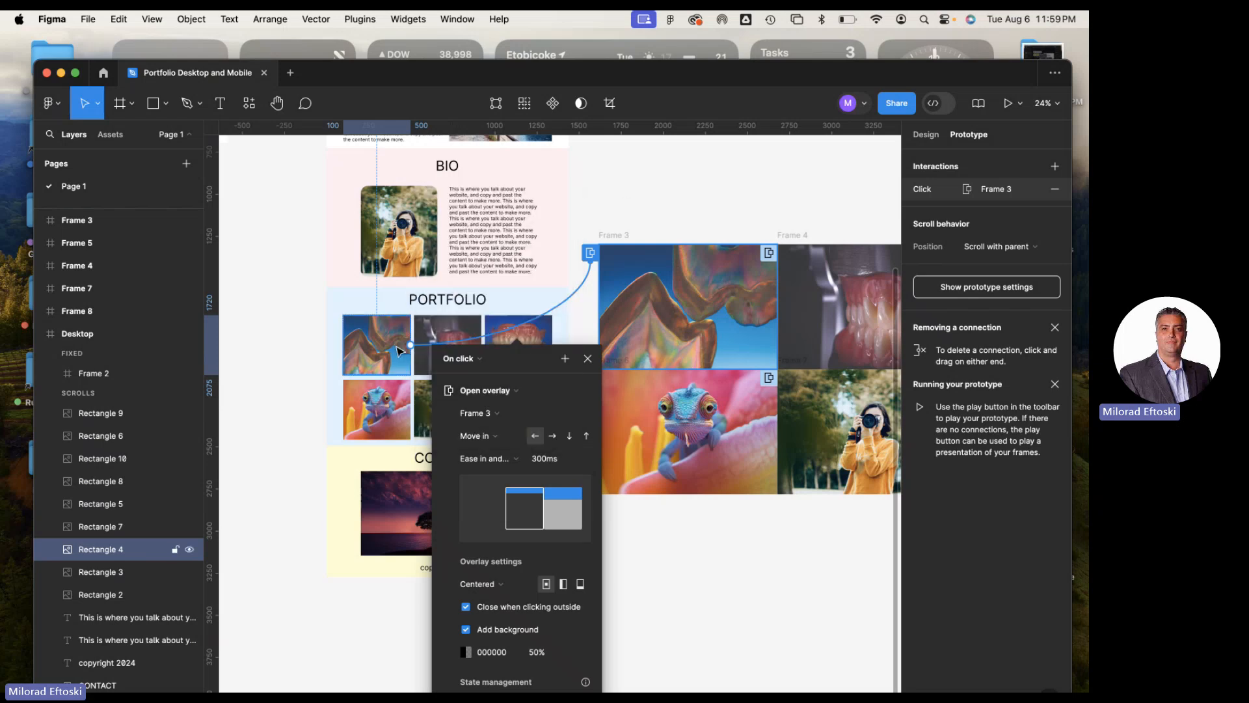
scroll(614, 436, "down", 3)
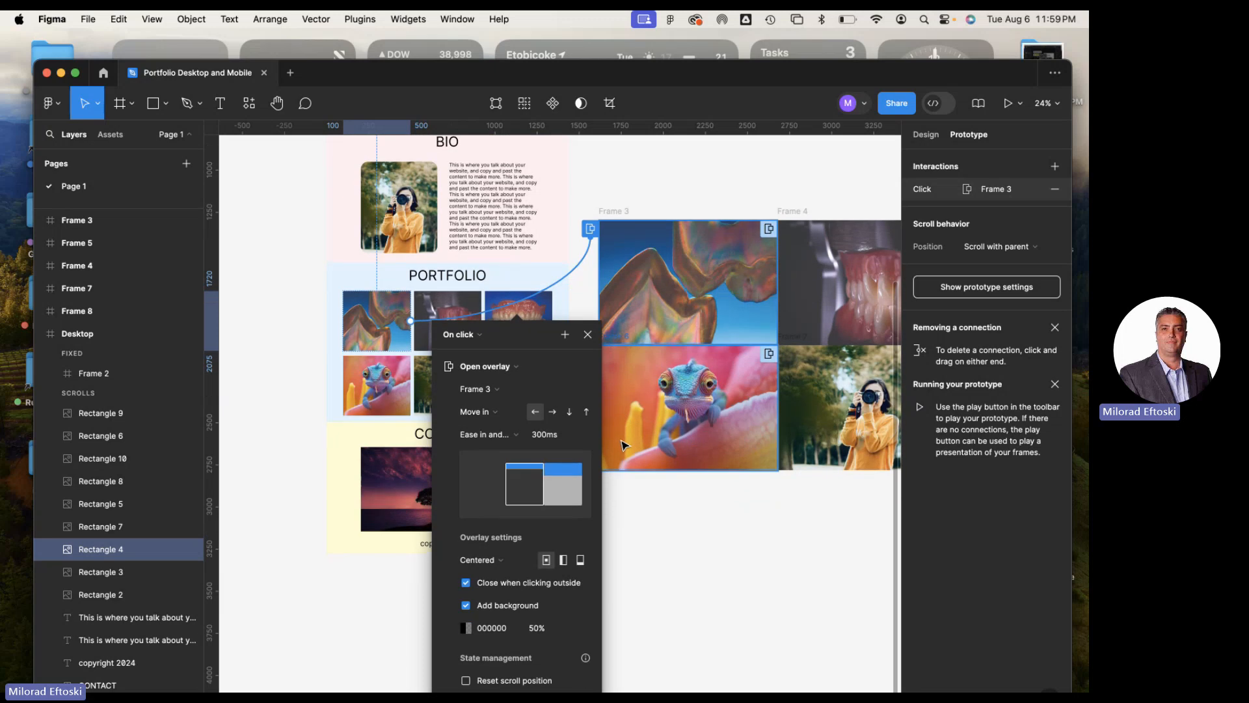
left_click(509, 332)
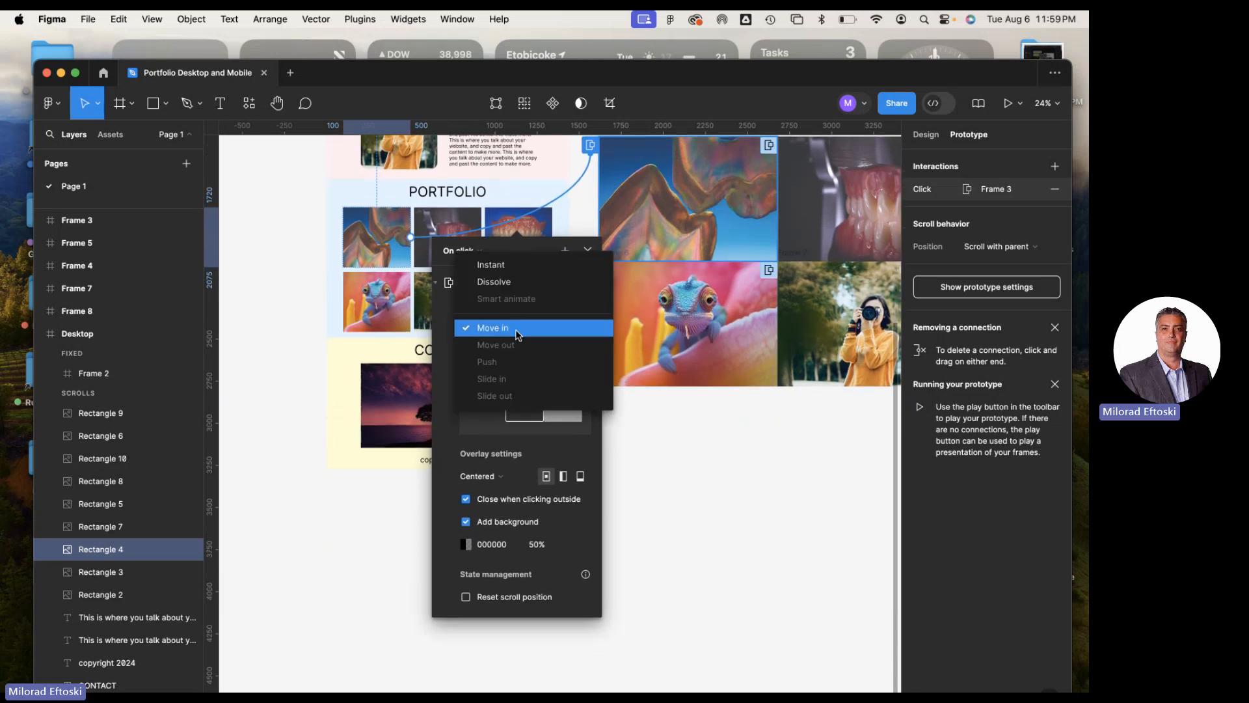
left_click(516, 331)
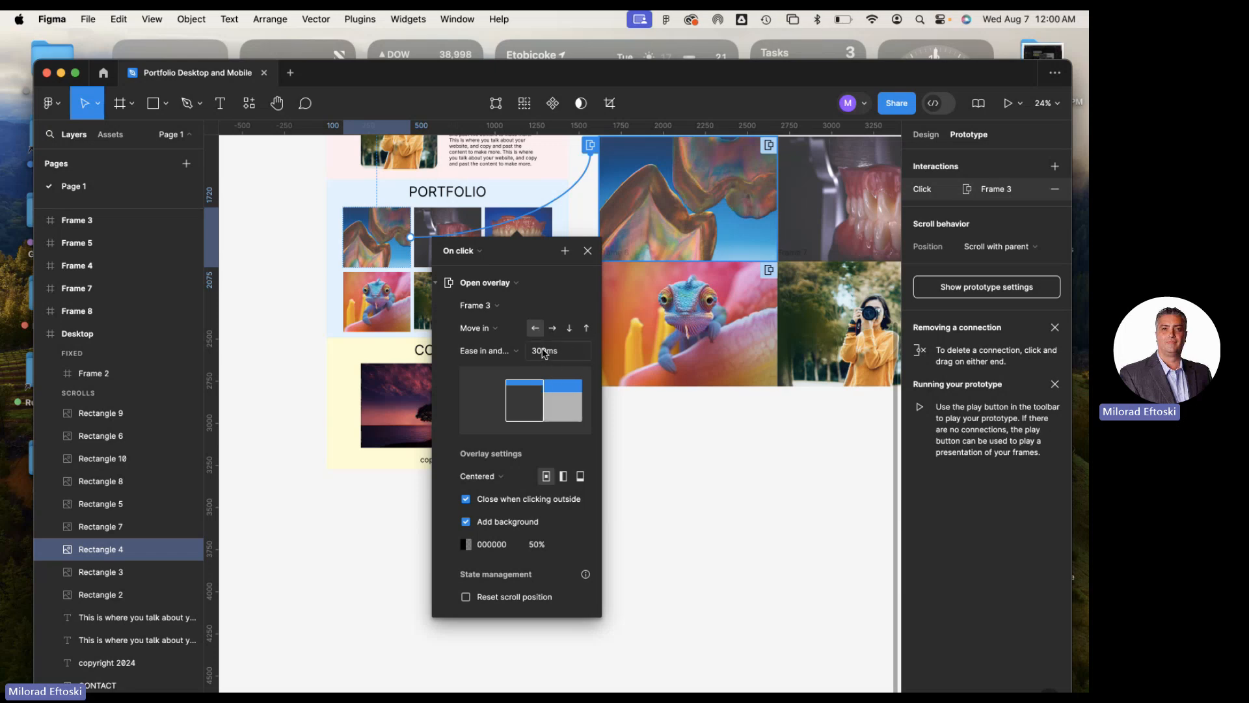
Review the overlay position options and background opacity of the first portfolio image's interaction, keeping Centered selected
scroll(556, 374, "down", 5)
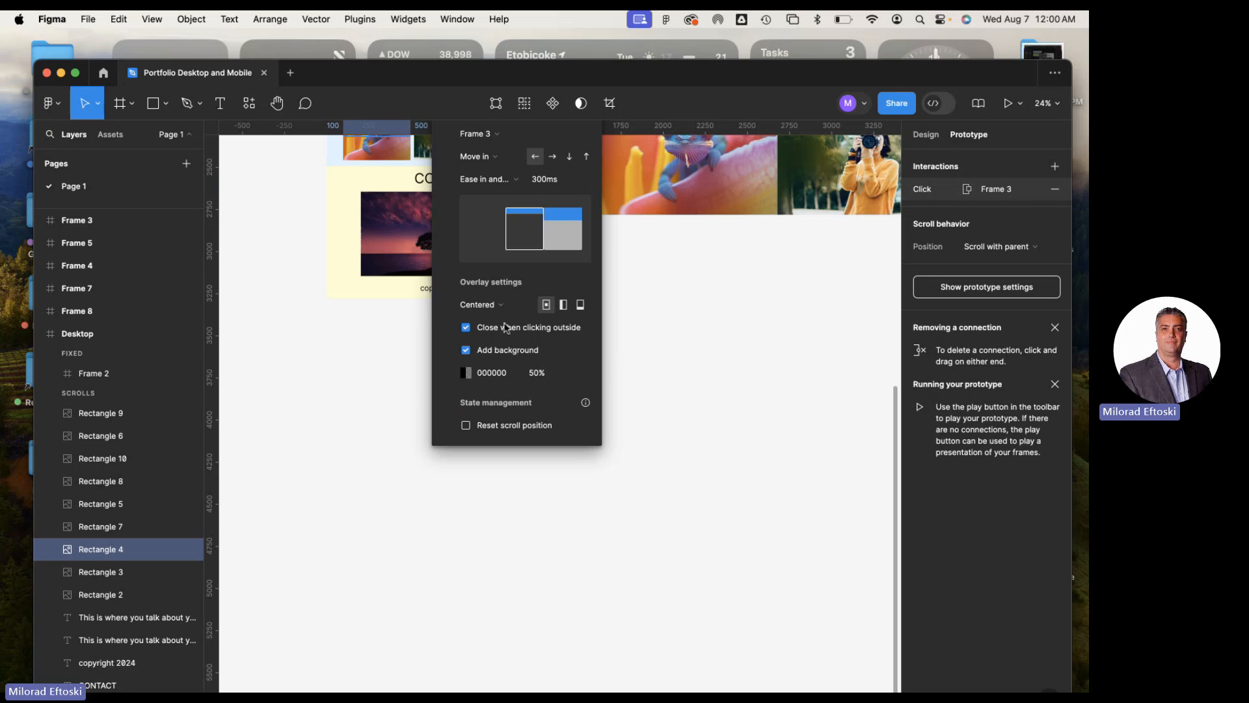
scroll(506, 327, "up", 1)
left_click(512, 335)
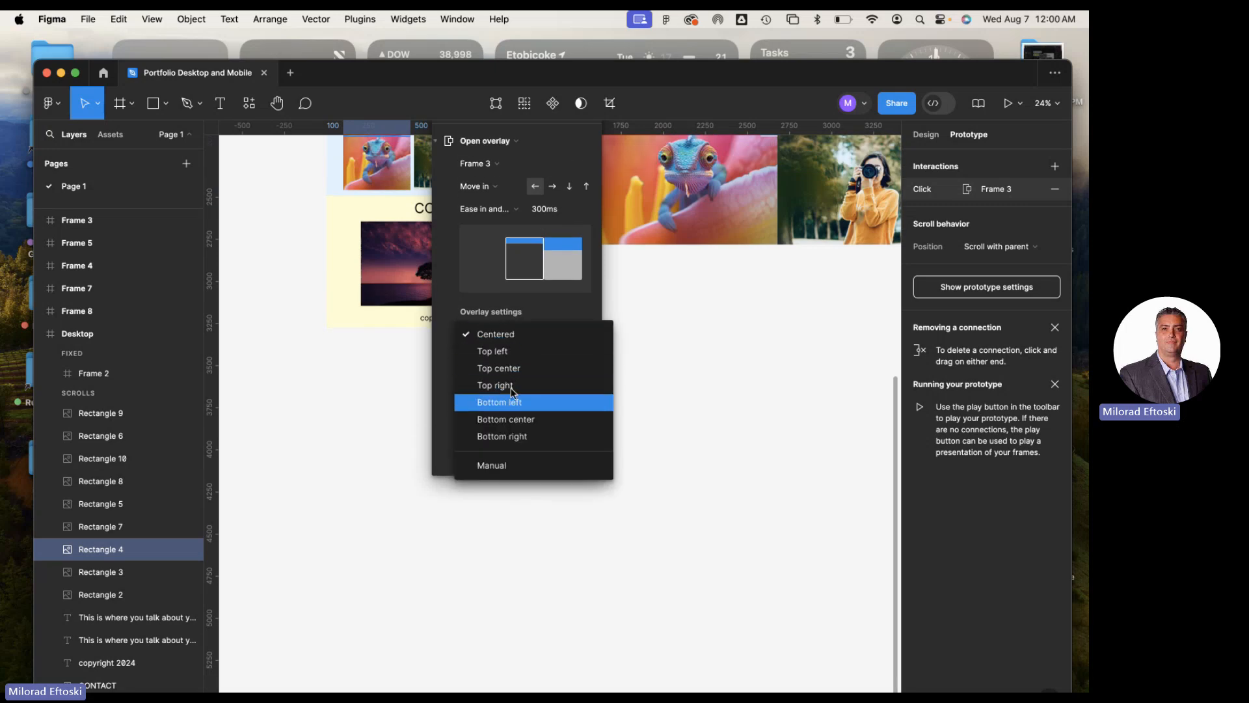
left_click(506, 334)
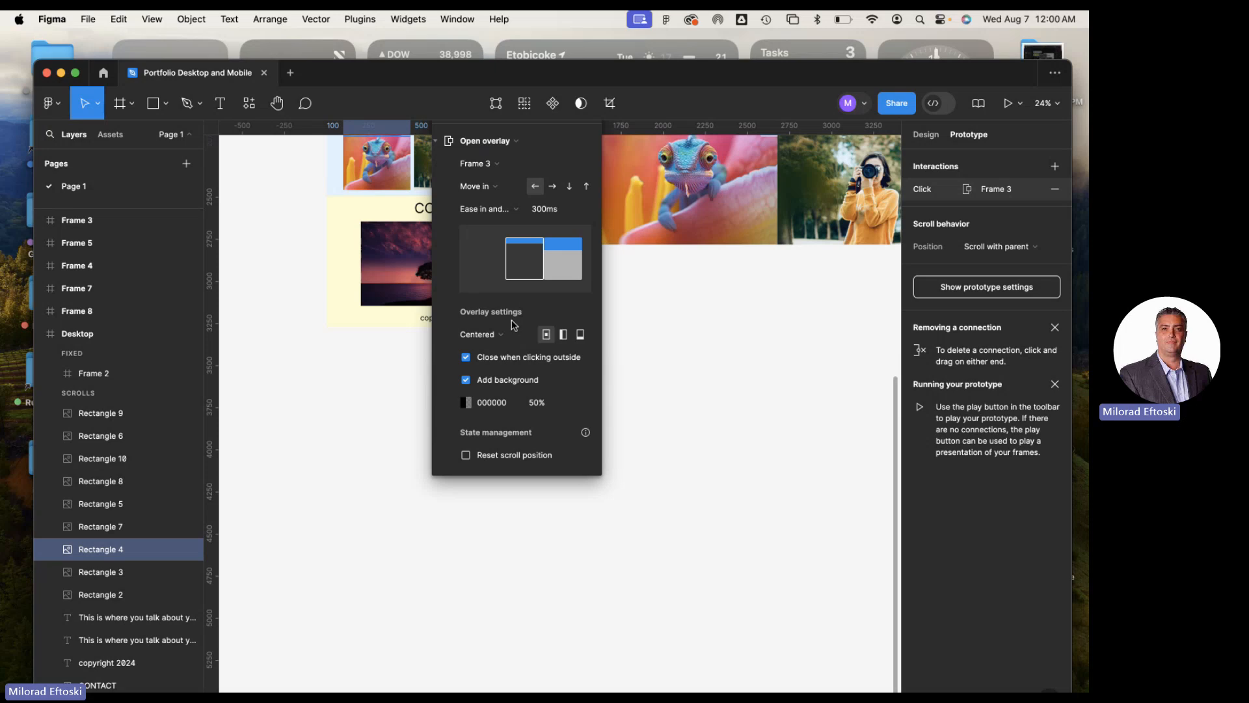
left_click(539, 404)
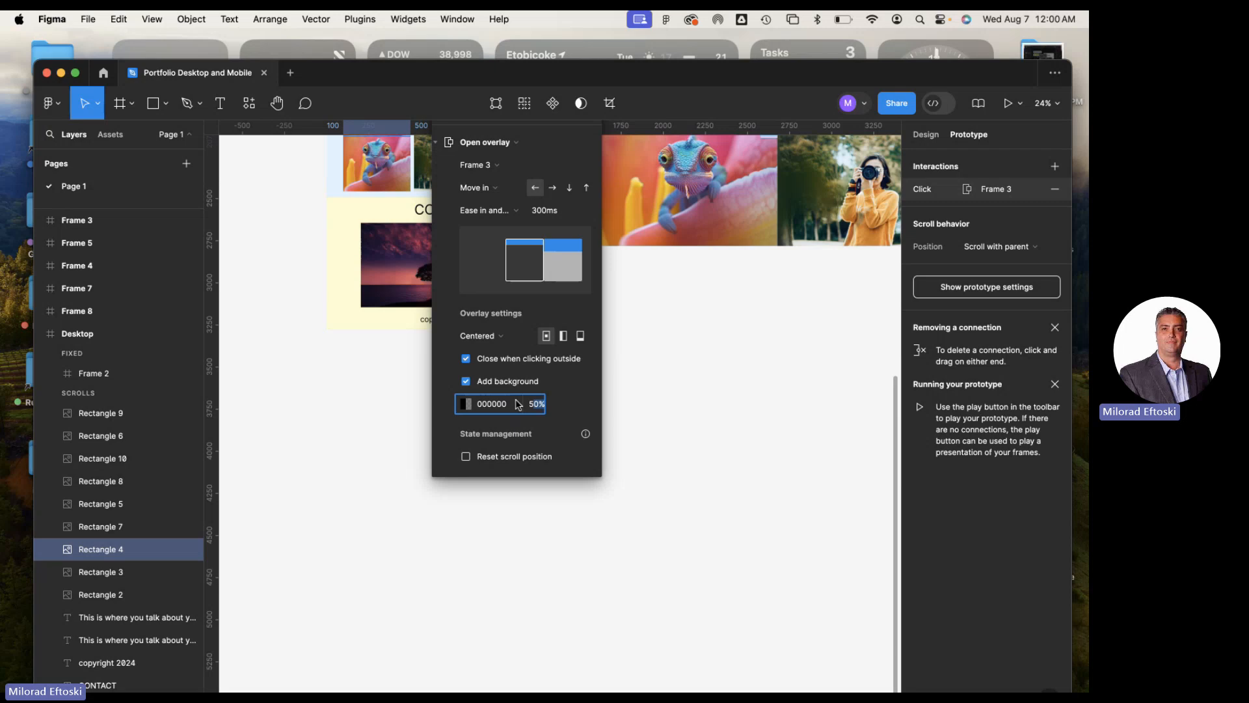
scroll(692, 391, "up", 1)
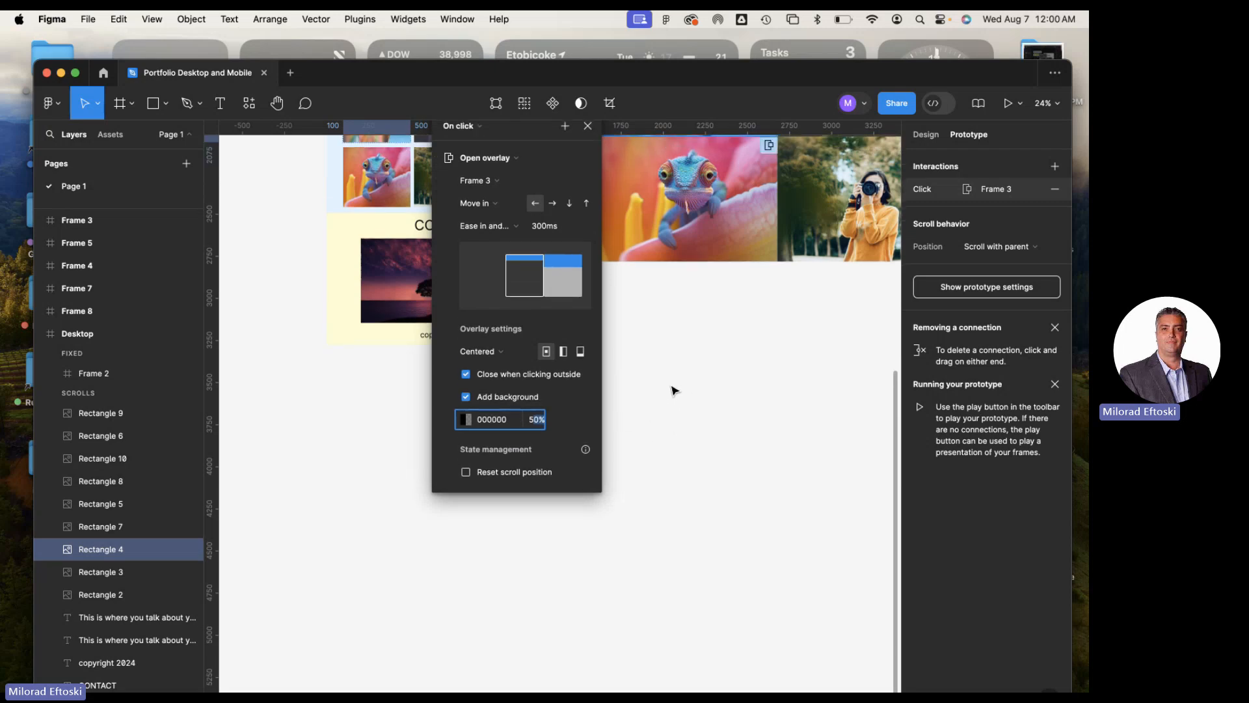
left_click(674, 390)
scroll(533, 398, "up", 5)
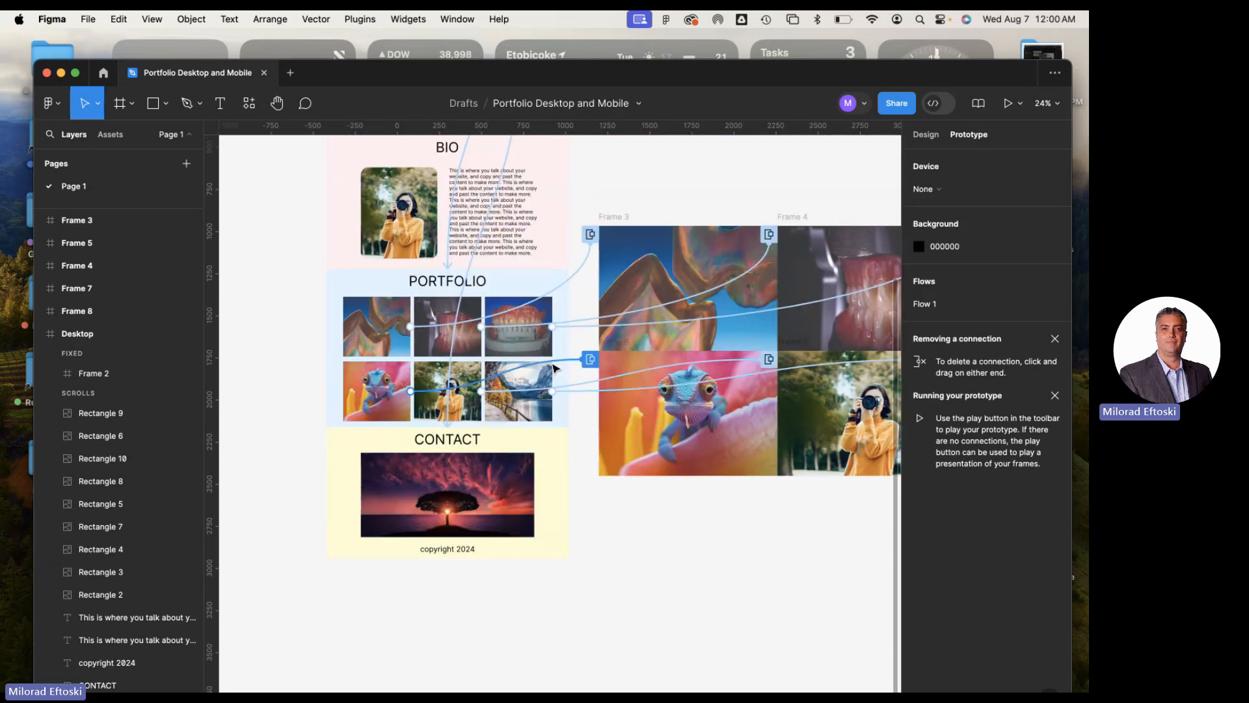
Compare the animation direction and overlay settings of the first and third upper-row portfolio images' interactions
left_click(527, 311)
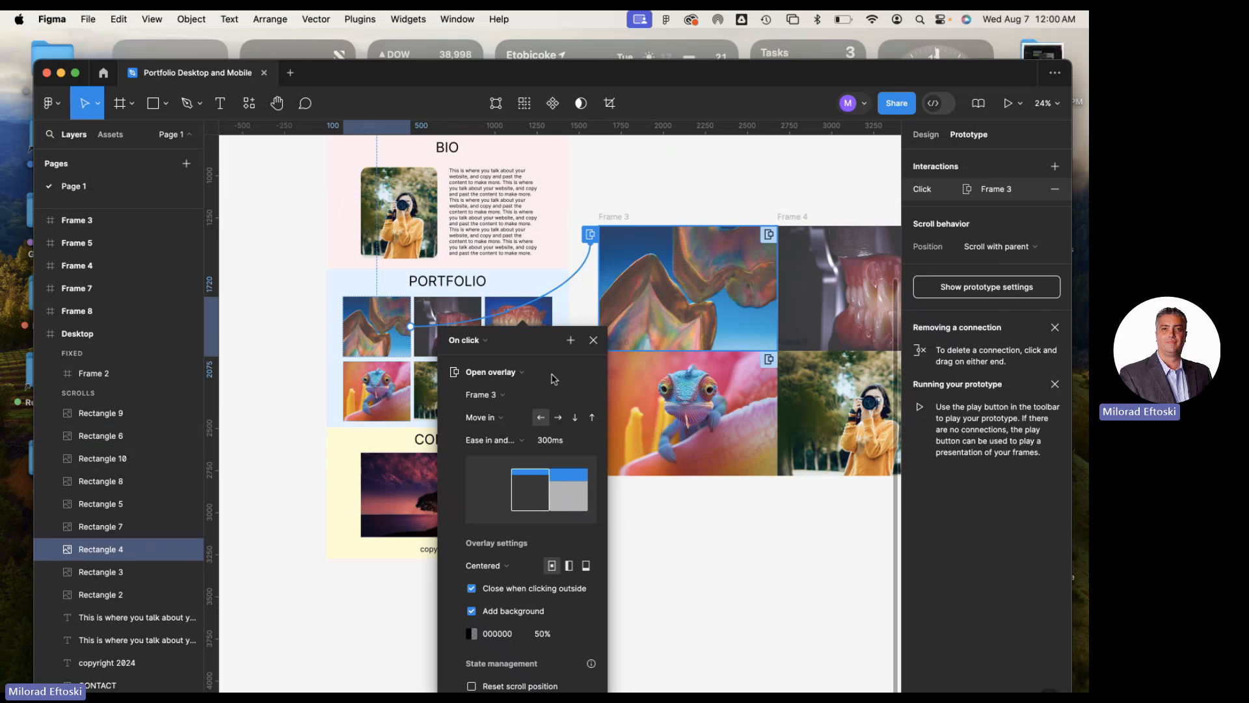
left_click(580, 335)
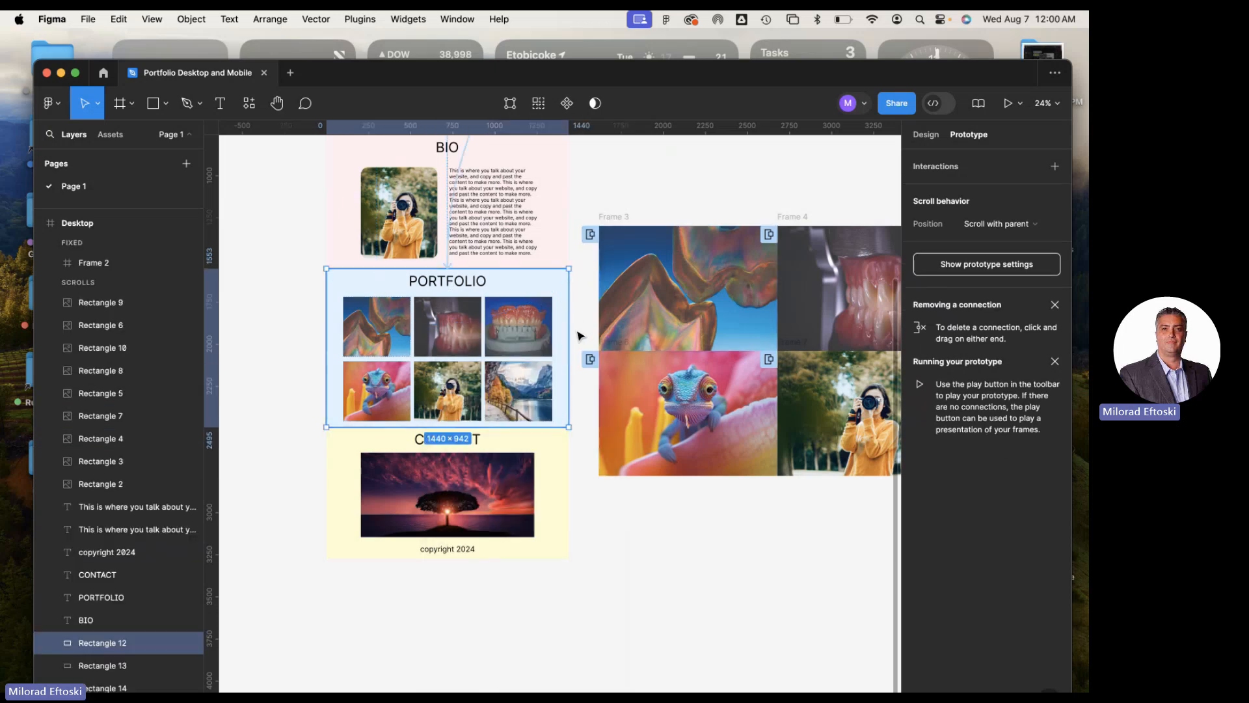
left_click(156, 325)
left_click(605, 326)
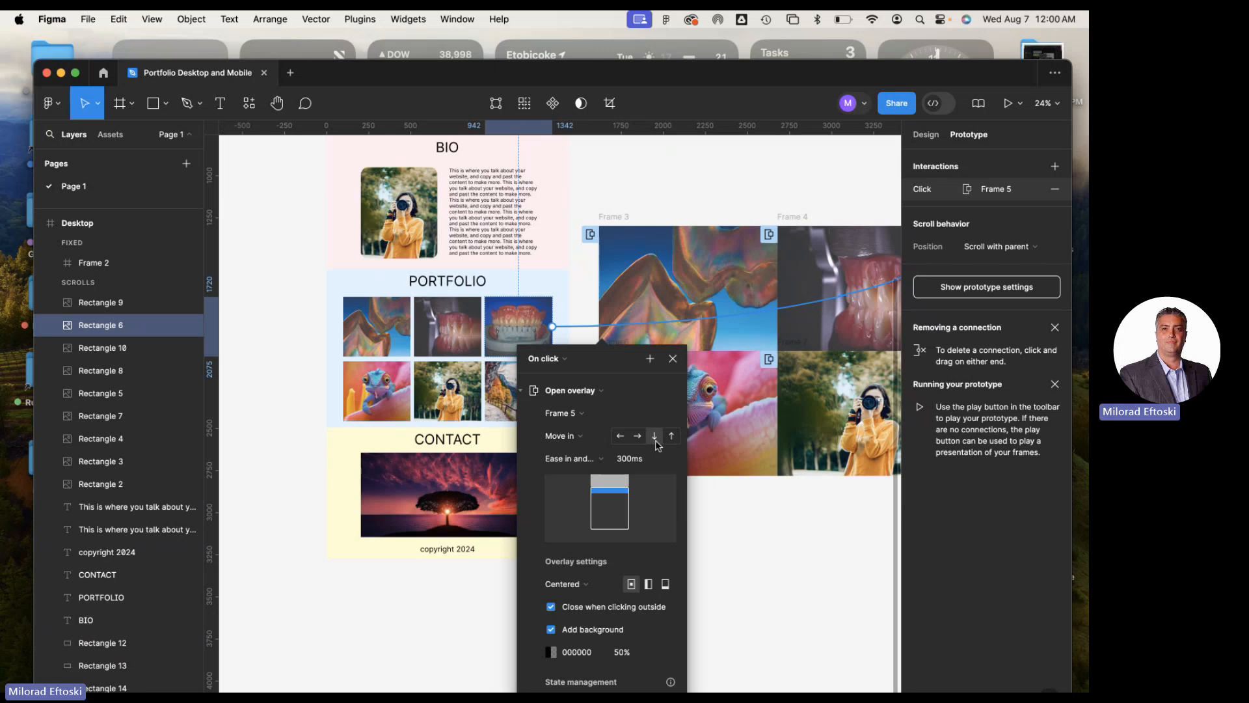
scroll(651, 456, "down", 5)
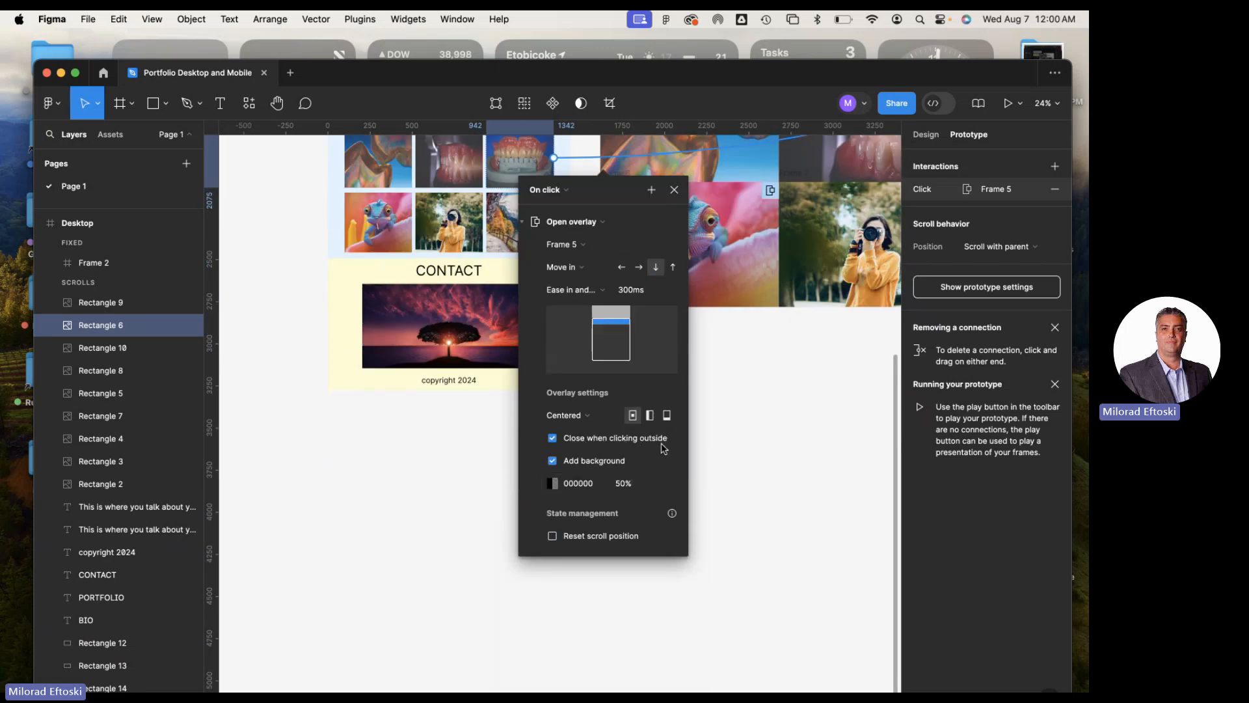
left_click(731, 455)
Start a preview of the Desktop prototype and go to its PORTFOLIO section
scroll(624, 410, "up", 5)
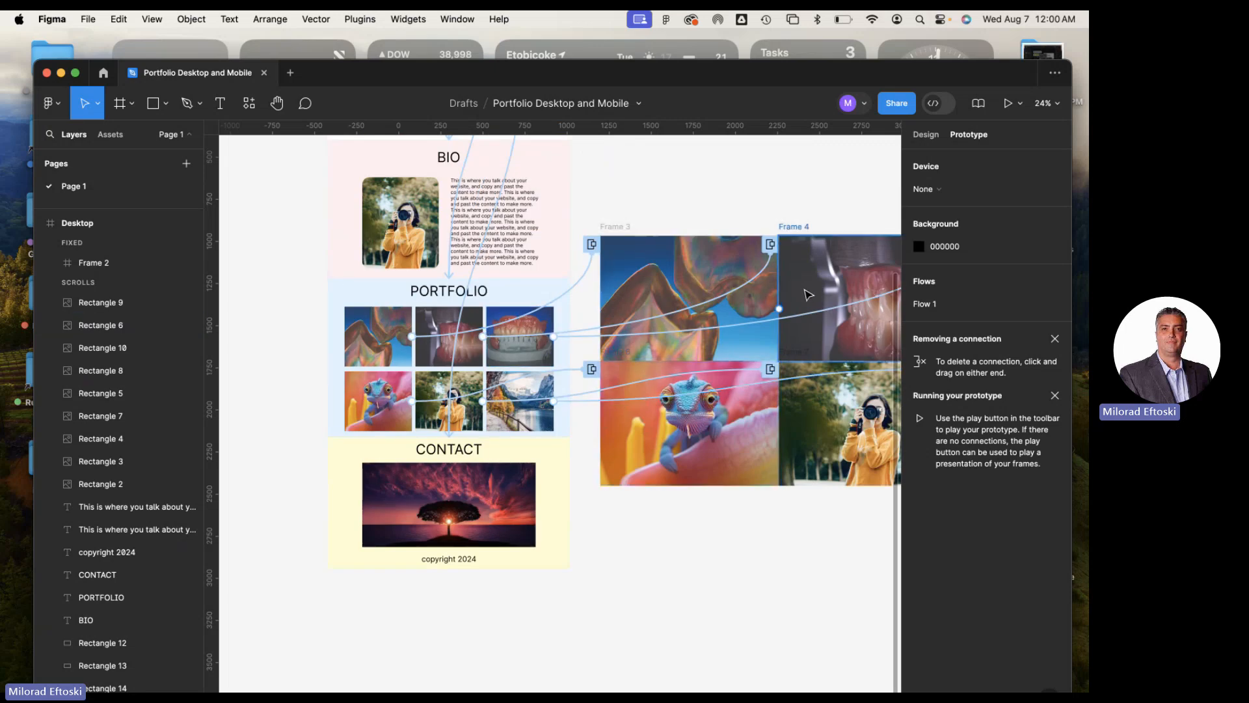
scroll(621, 325, "right", 10)
scroll(621, 325, "left", 11)
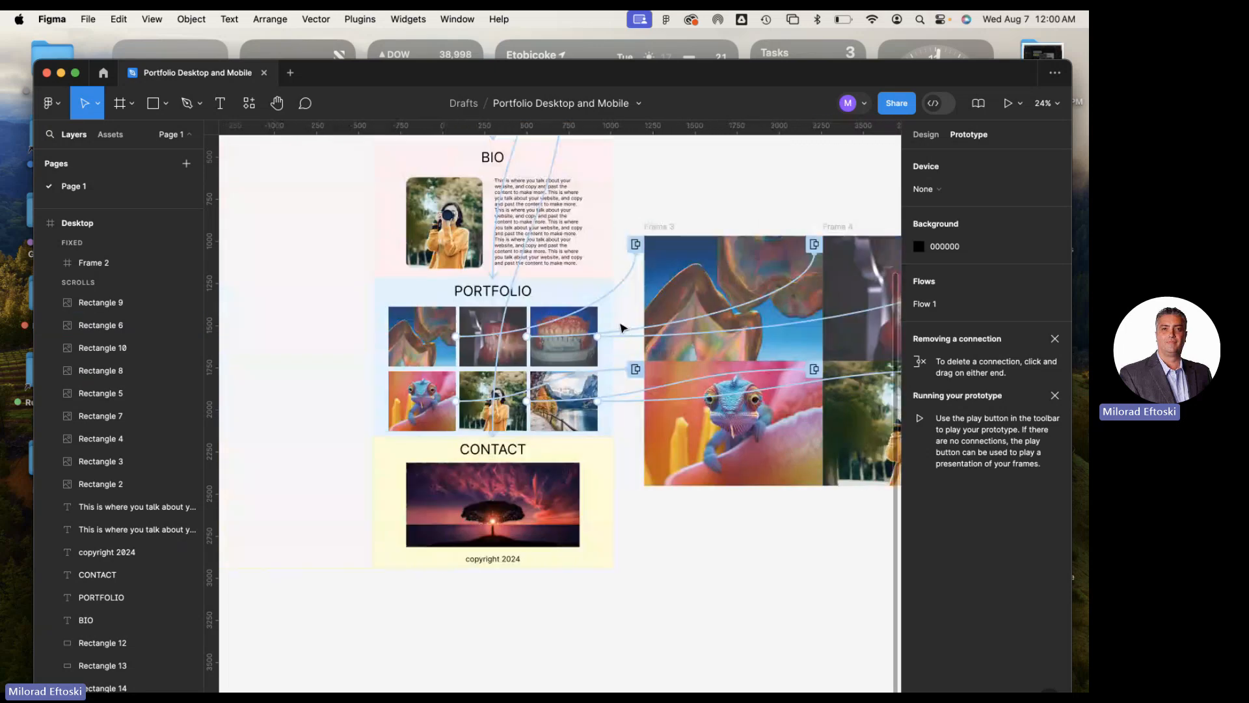
scroll(618, 327, "up", 8)
scroll(618, 325, "down", 7)
scroll(628, 302, "up", 1)
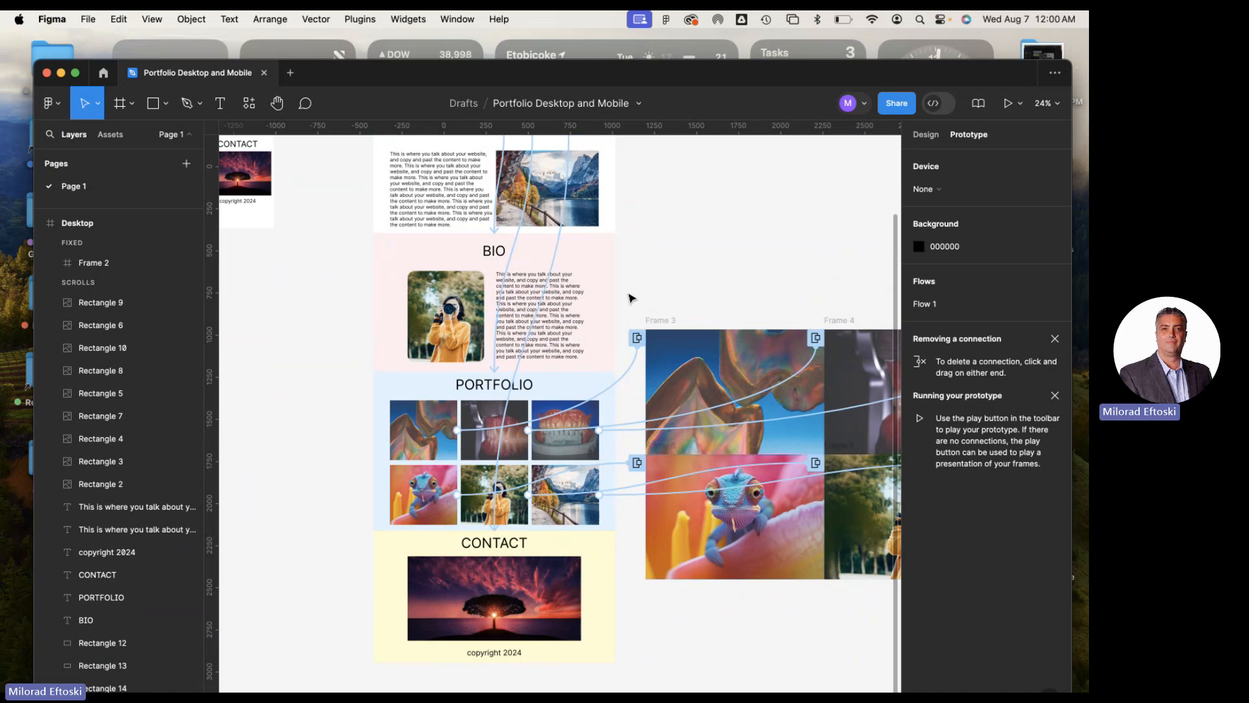
left_click(1008, 104)
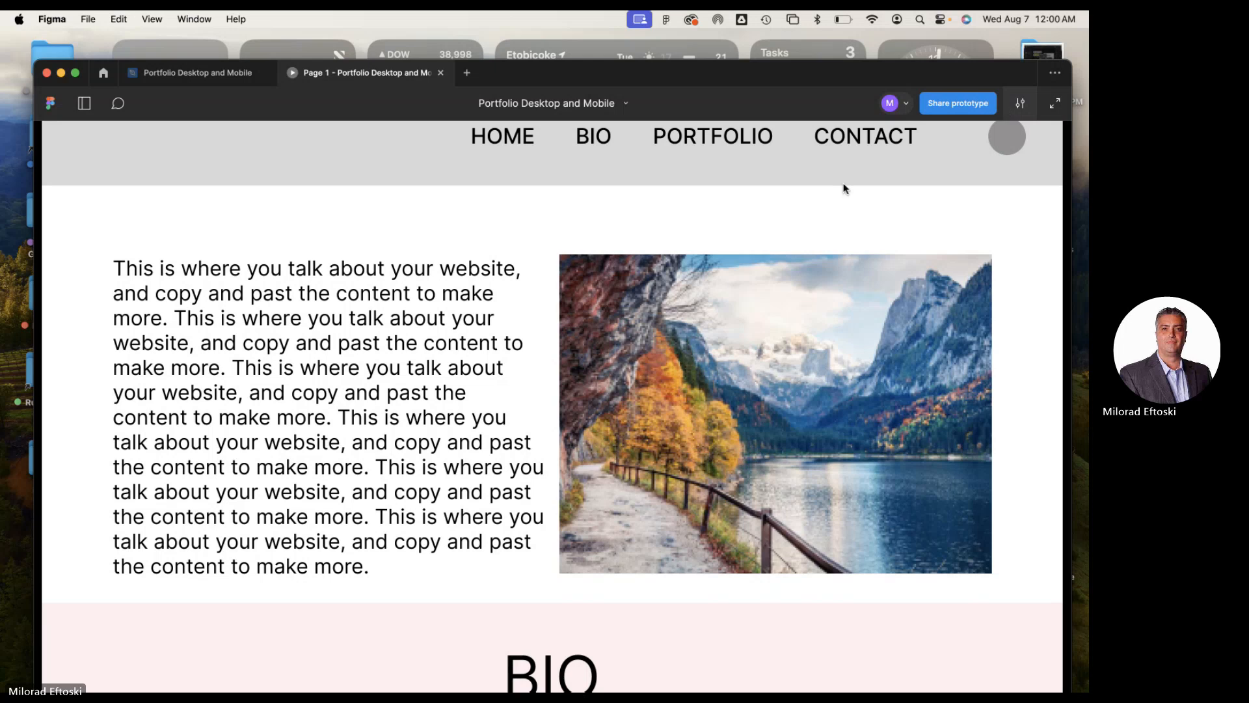
scroll(750, 386, "down", 12)
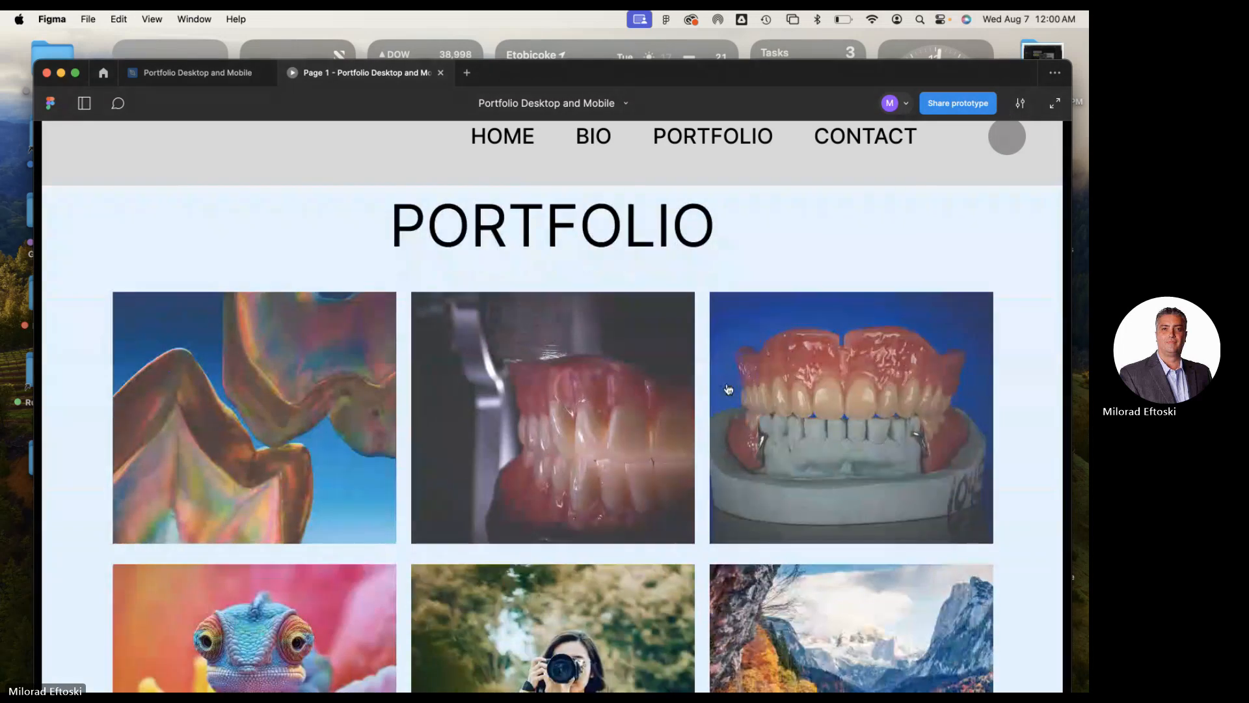
Test the second and third upper-row portfolio image overlays, dismissing each from outside, and reopen the second
left_click(573, 393)
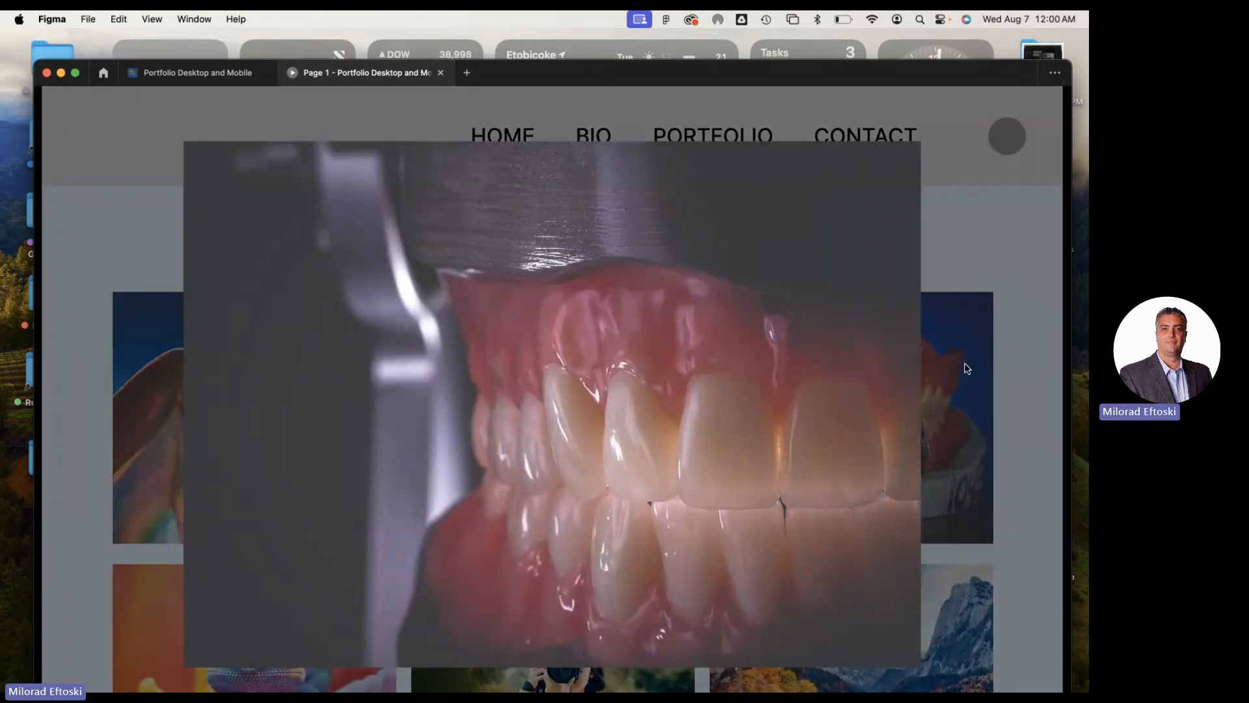
left_click(1003, 362)
left_click(847, 363)
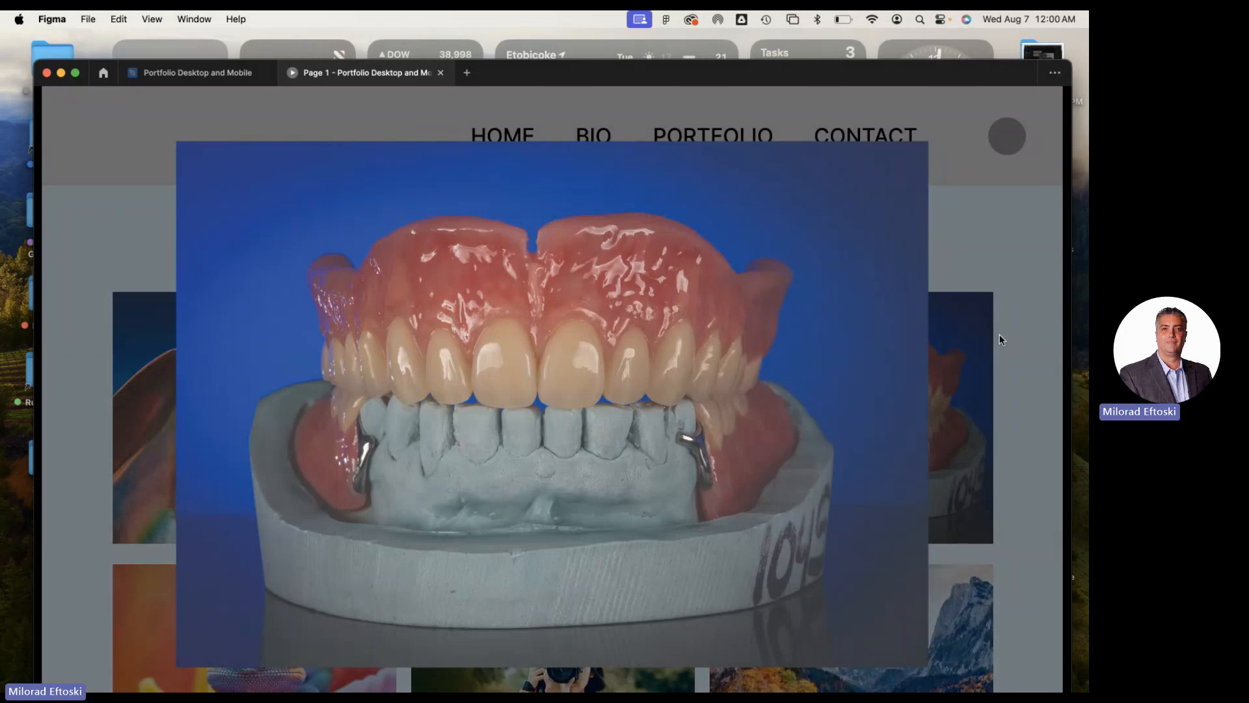
left_click(999, 334)
left_click(614, 376)
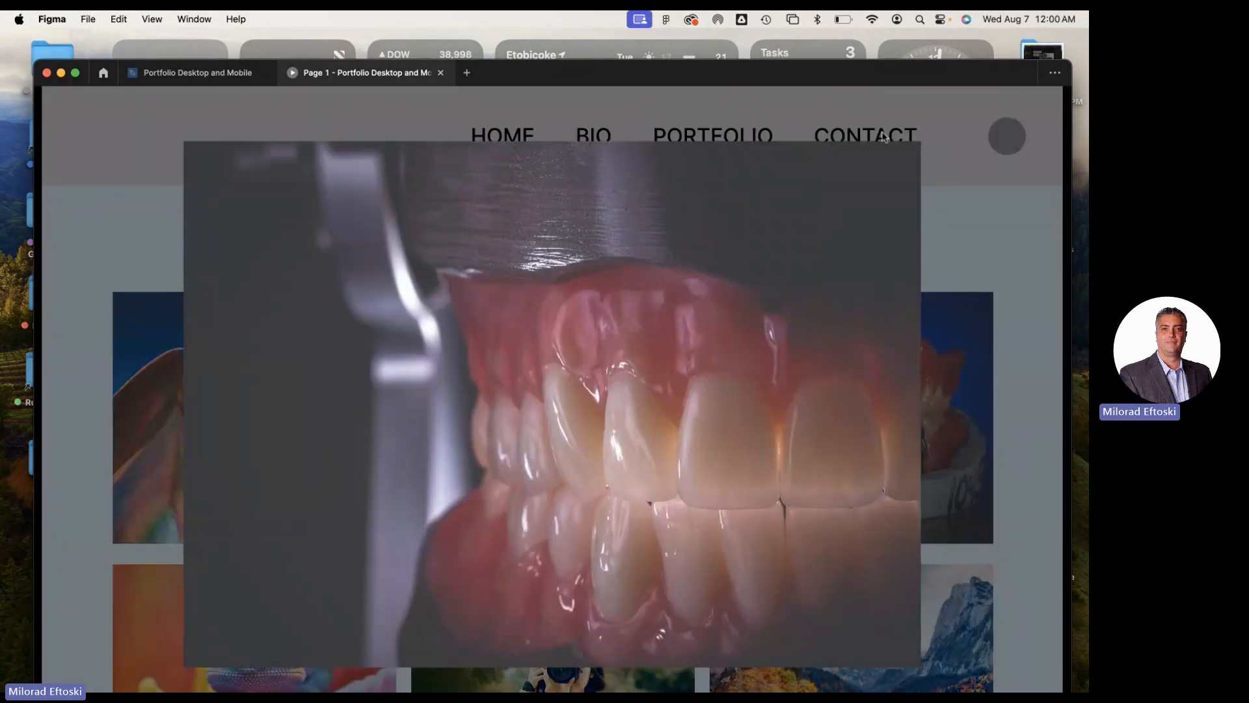
Dismiss the open overlay, test the lower-row photographer image's overlay, and close the prototype preview
left_click(88, 335)
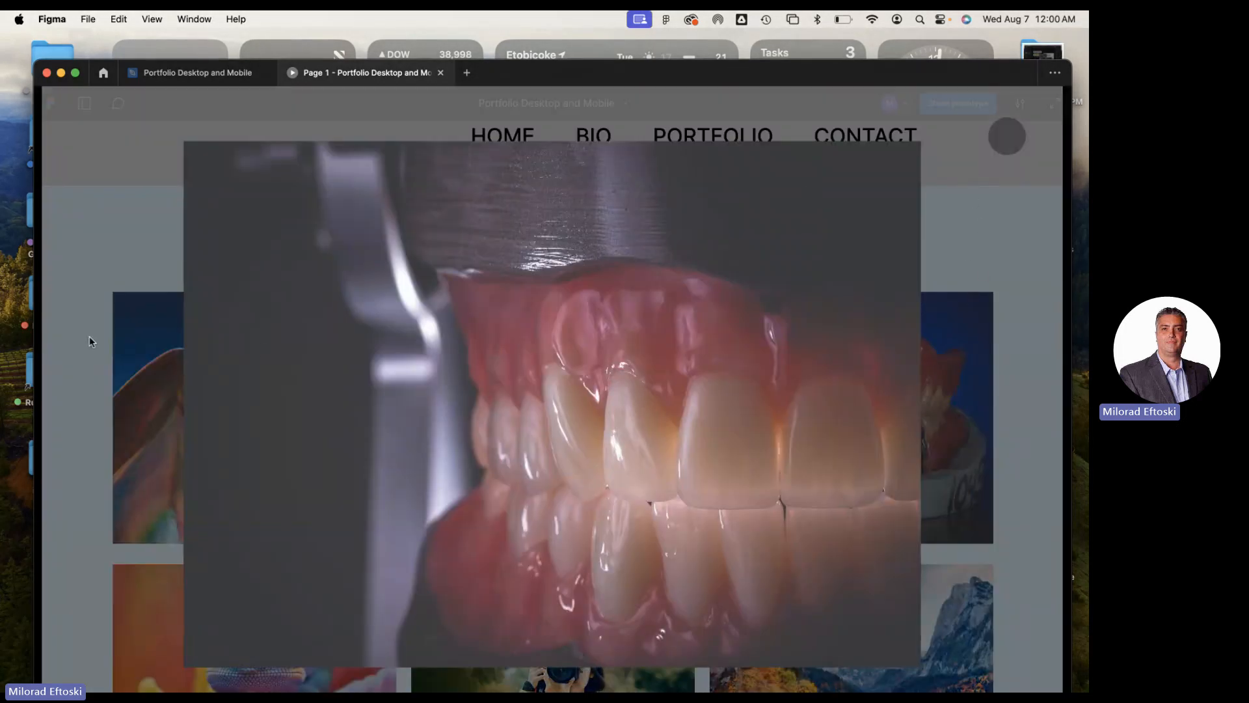
left_click(500, 473)
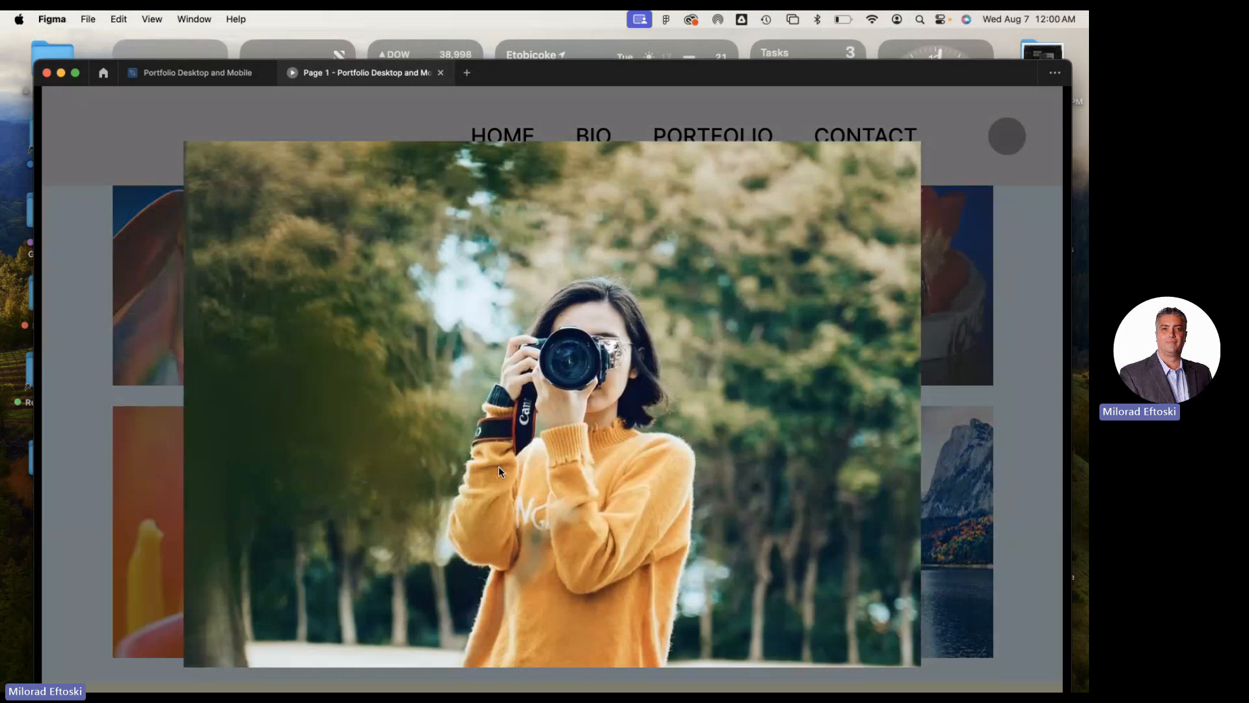
left_click(930, 454)
scroll(617, 261, "down", 10)
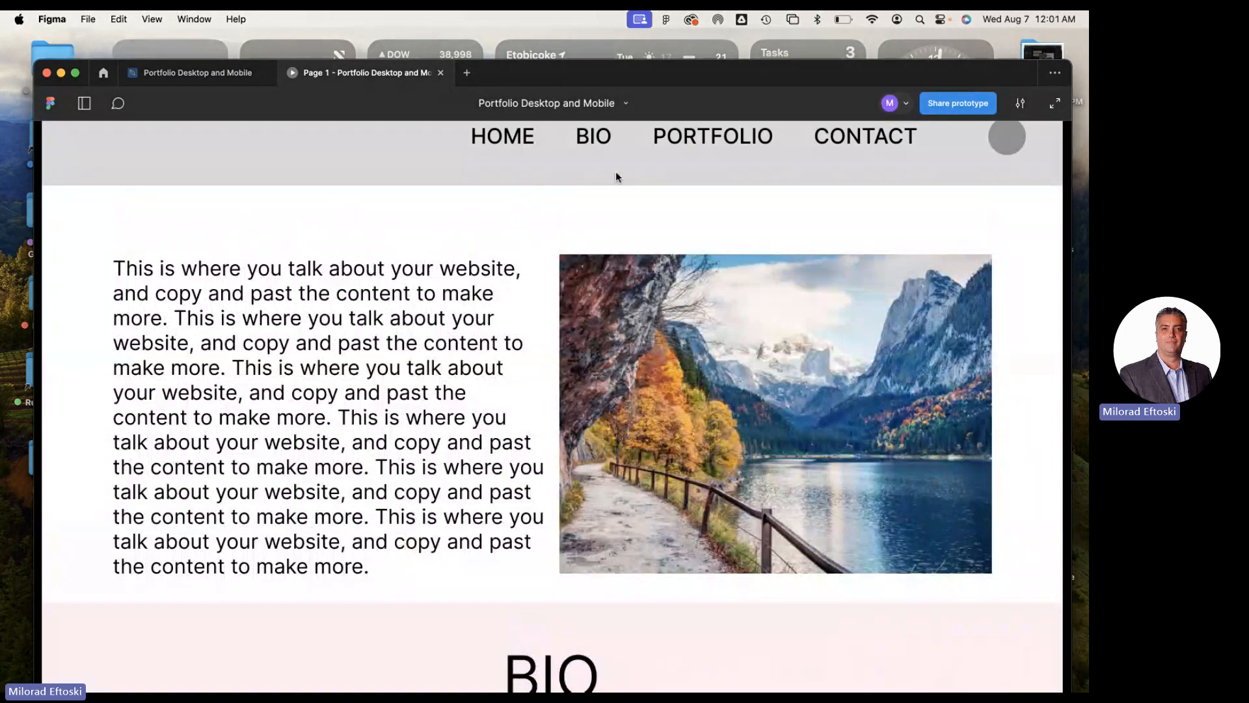
left_click(441, 73)
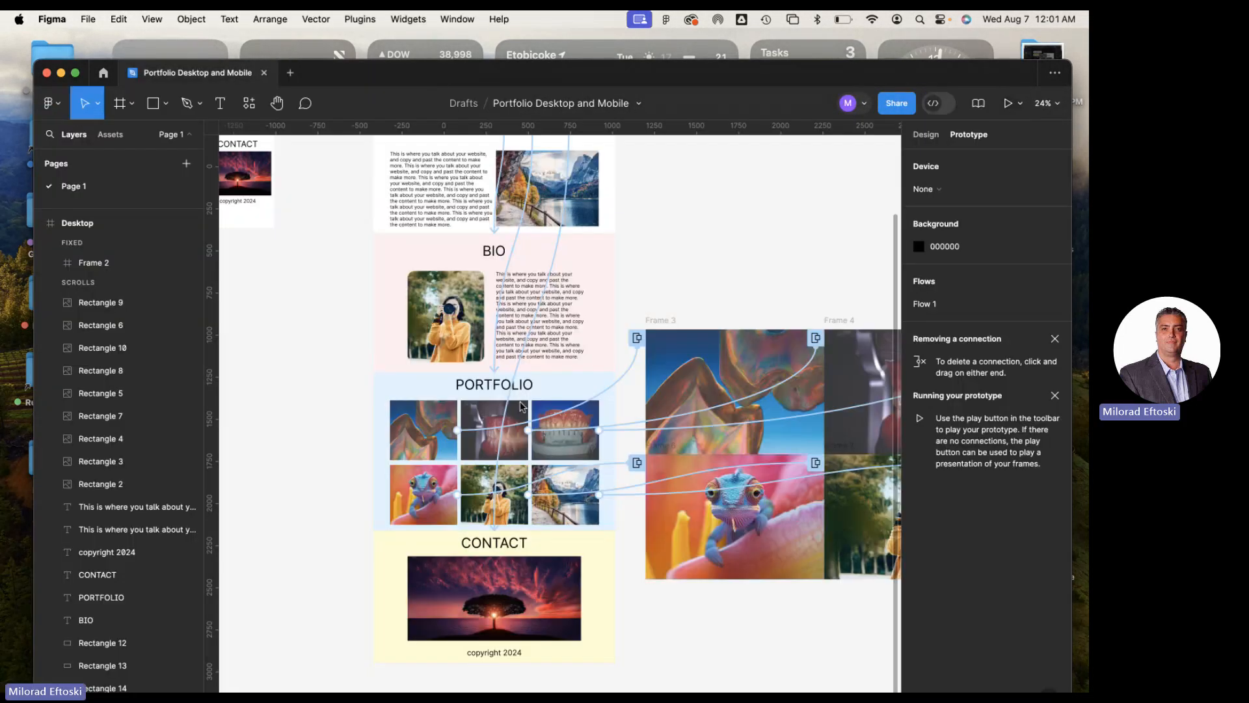
Review the action types available for the first portfolio image's interaction, keeping Open overlay, and close its settings
left_click(608, 385)
left_click(618, 390)
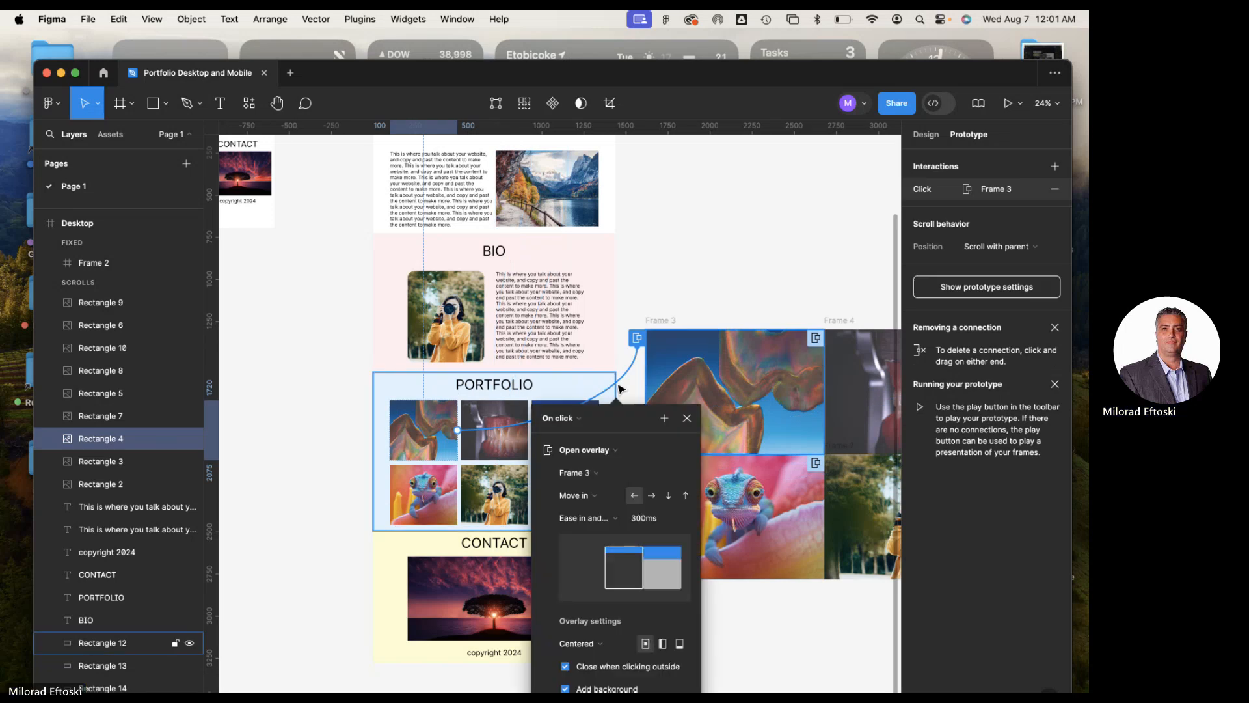
left_click(597, 450)
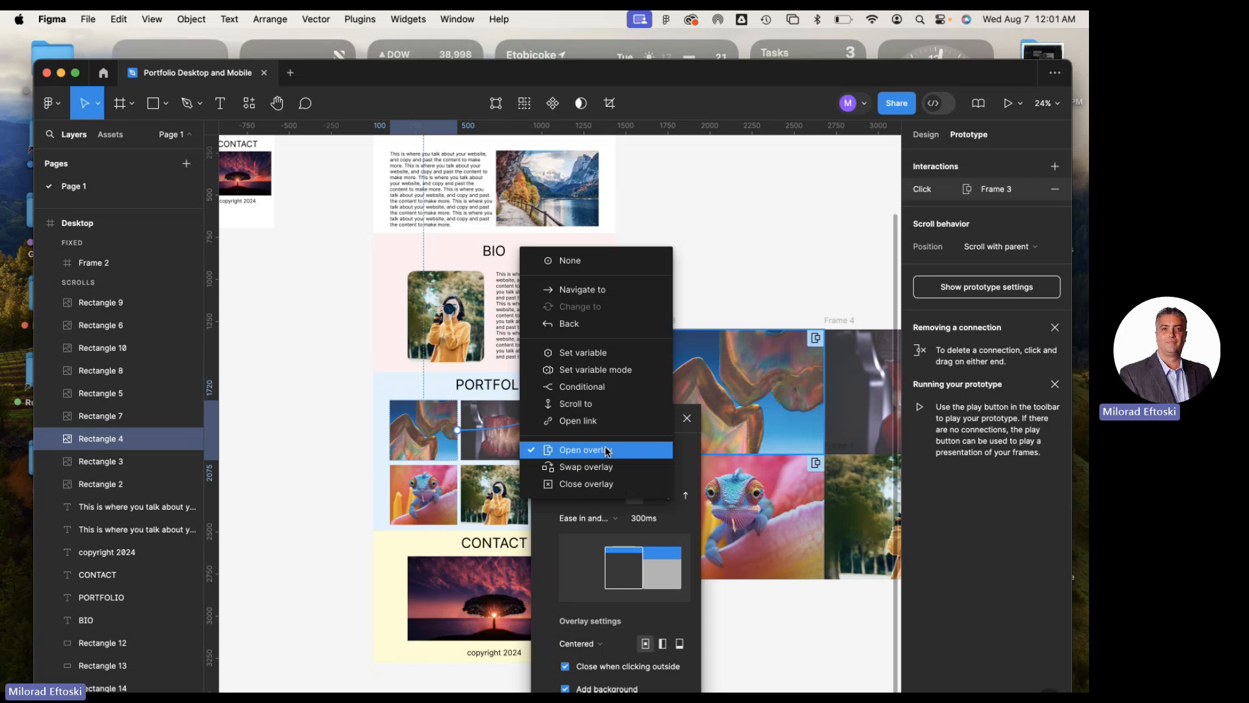
left_click(693, 454)
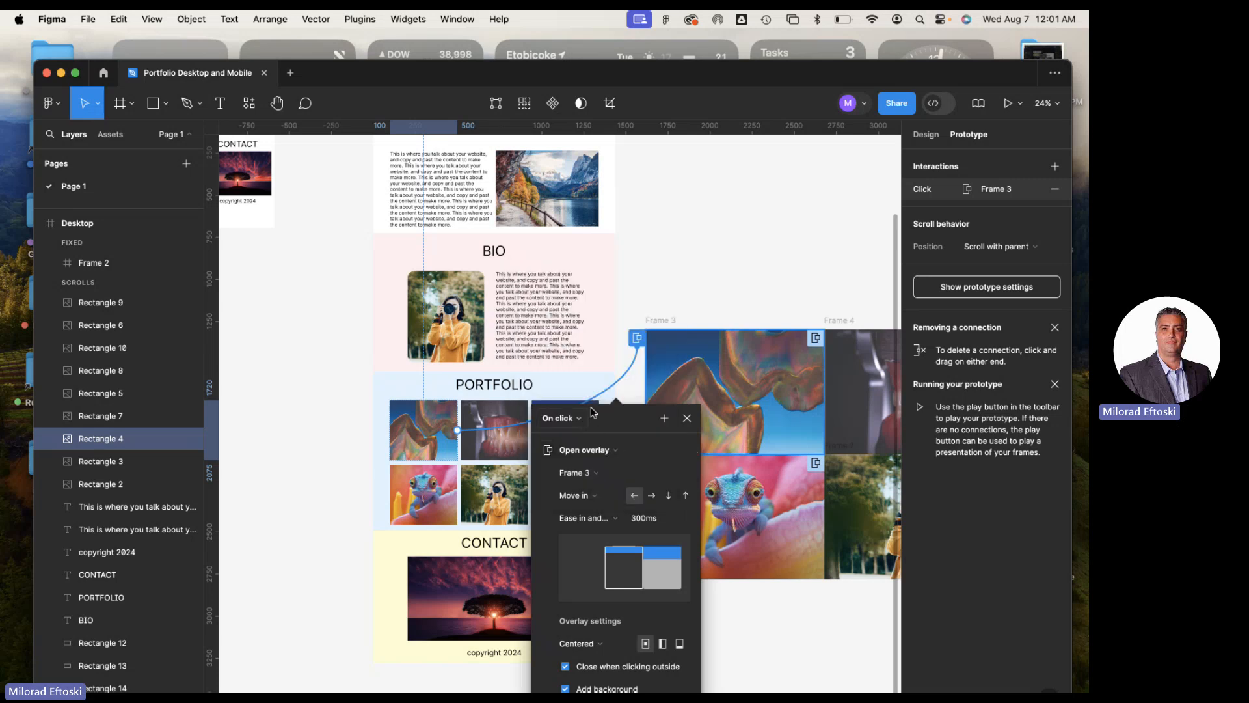
left_click(719, 301)
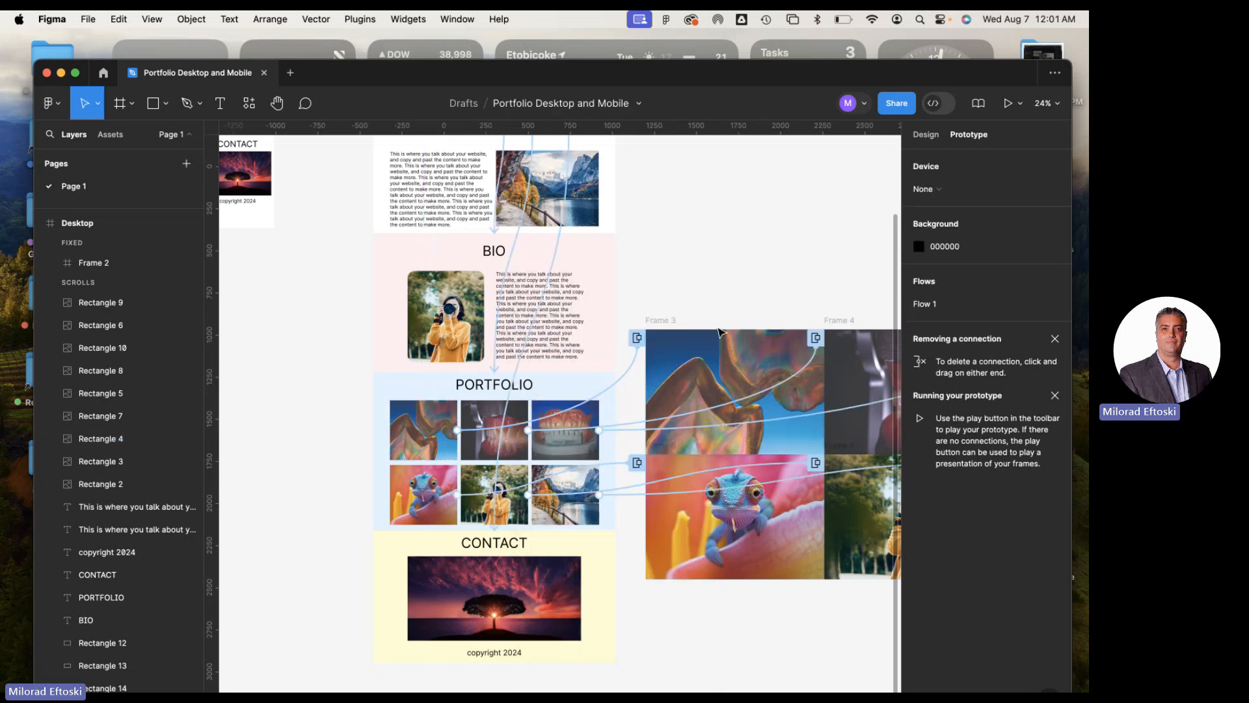
Inspect the trigger and action options of the Desktop header's PORTFOLIO link interaction, keeping Scroll to
scroll(613, 348, "left", 1)
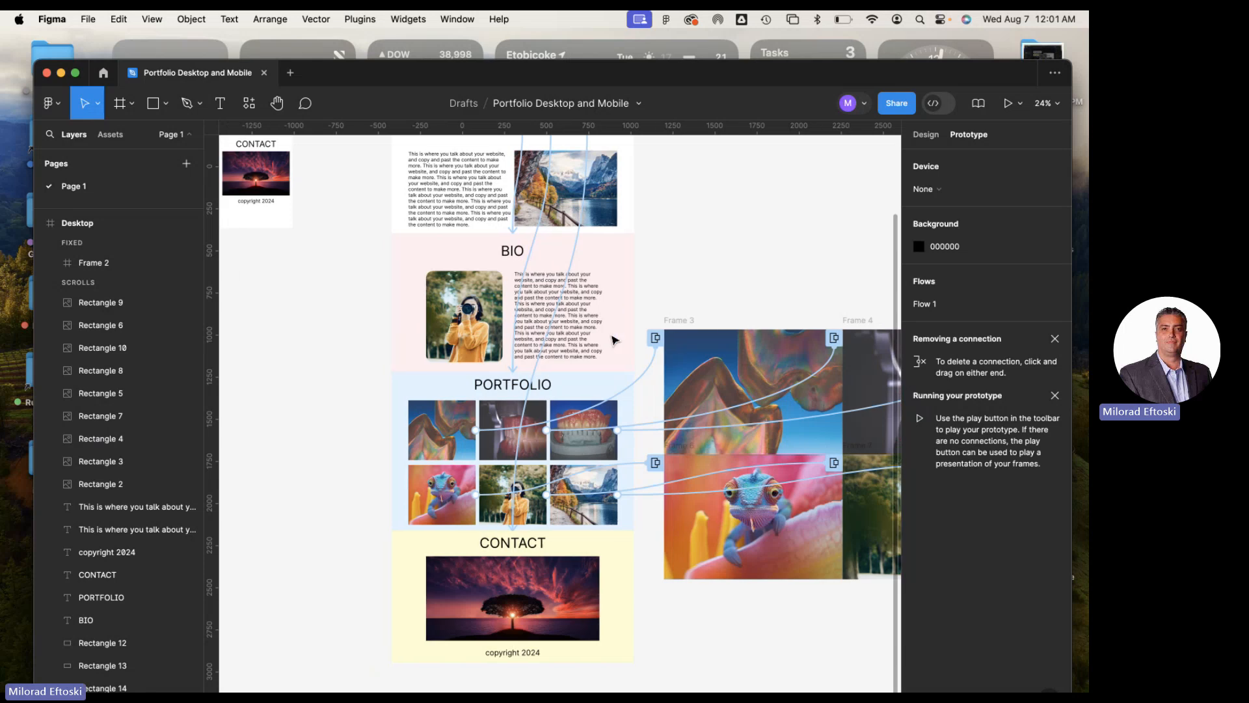
scroll(565, 312, "up", 4)
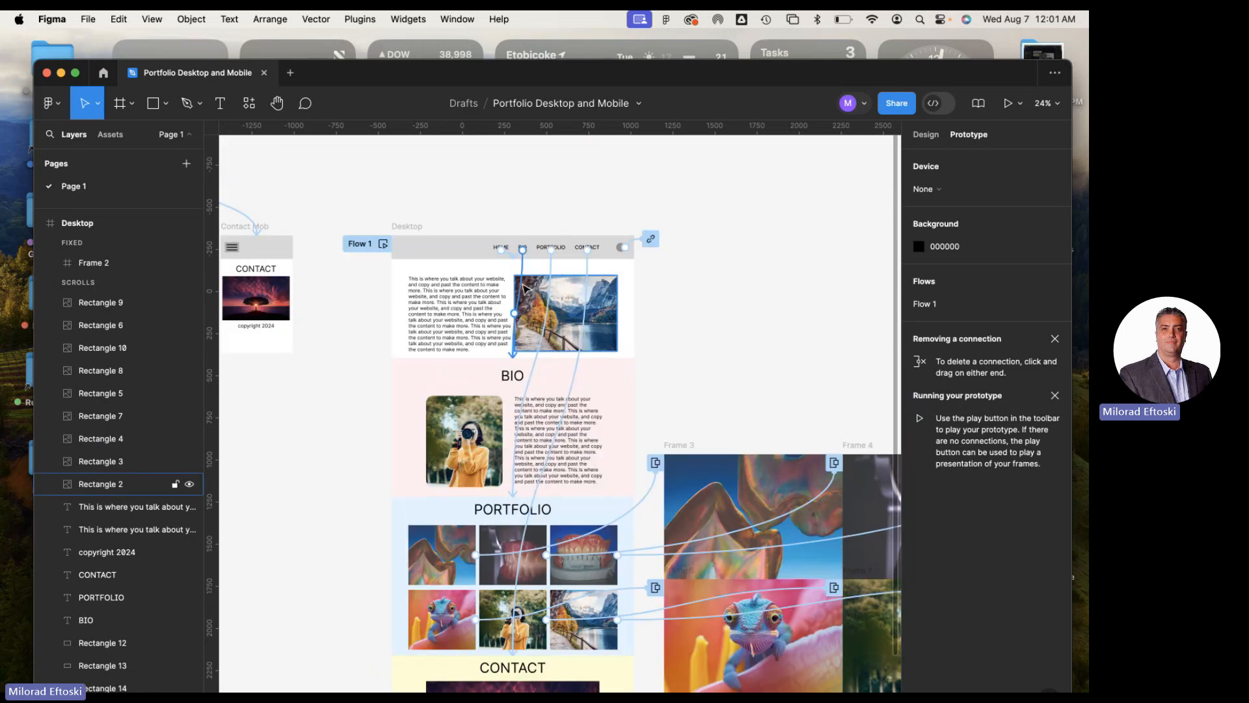
left_click(554, 276)
left_click(553, 274)
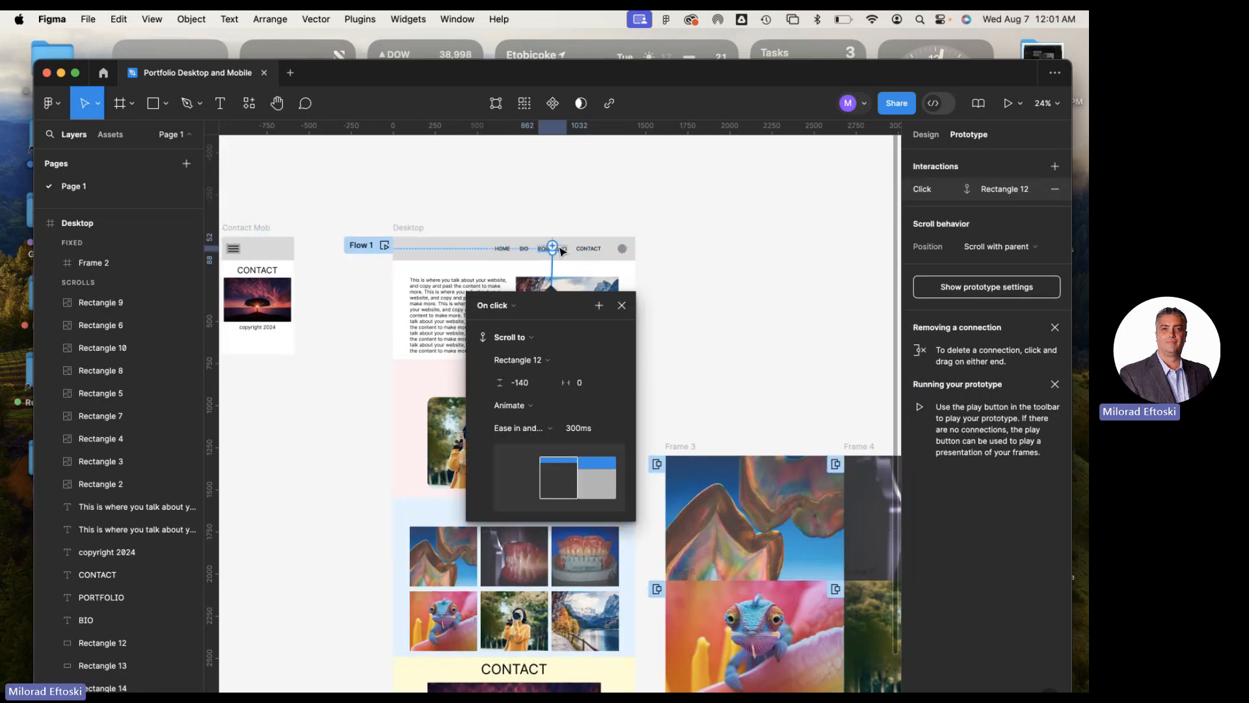
left_click(512, 307)
left_click(519, 310)
left_click(521, 338)
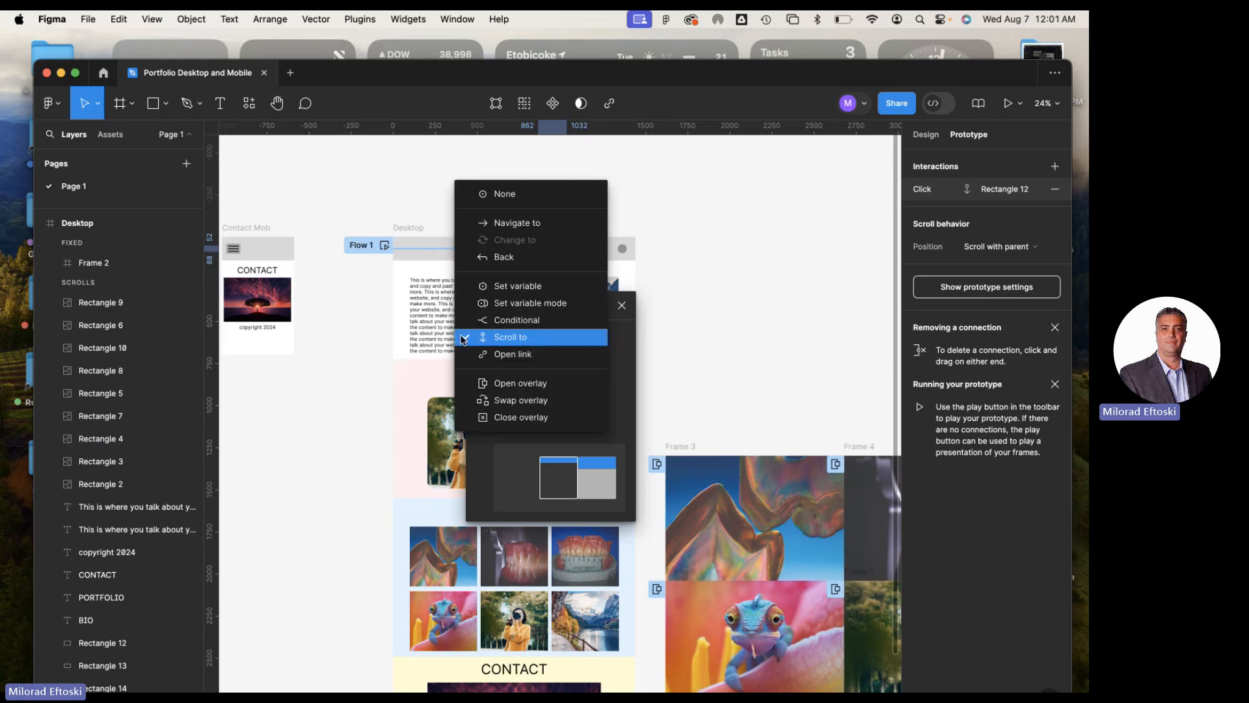
left_click(537, 340)
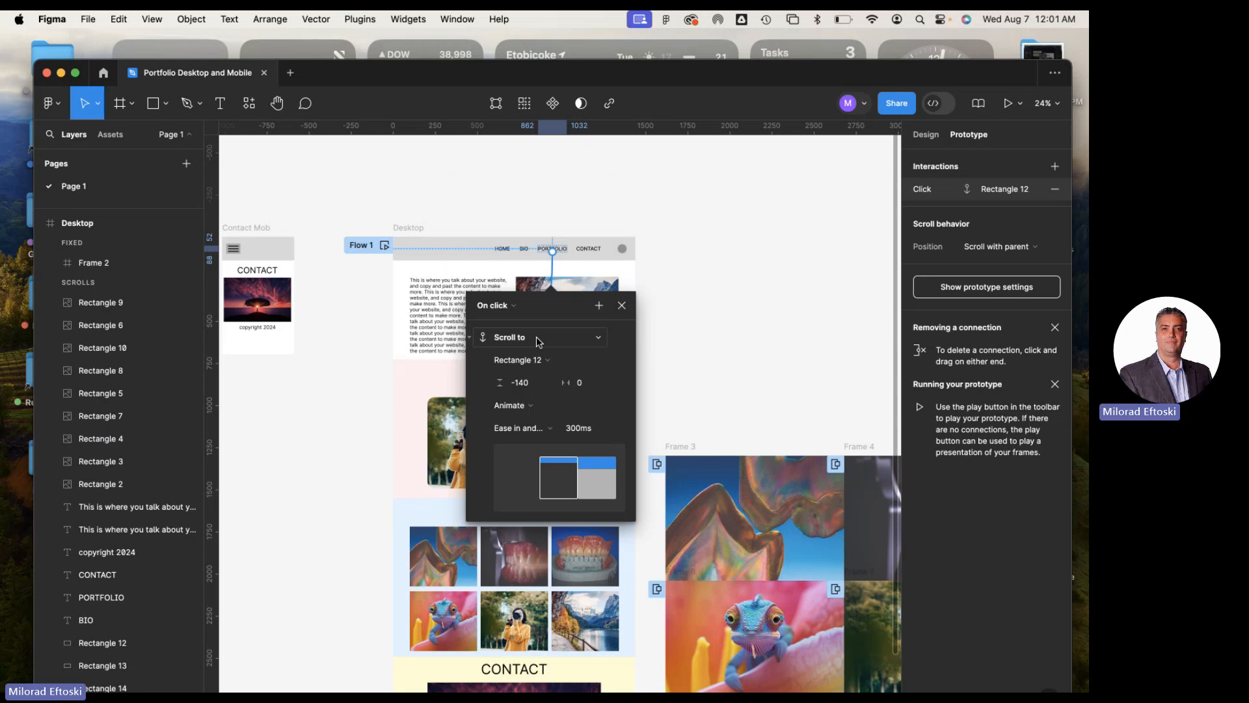
Review the PORTFOLIO link's scroll target and animation options, keeping Rectangle 12 and Animate, and close the interaction settings
left_click(535, 362)
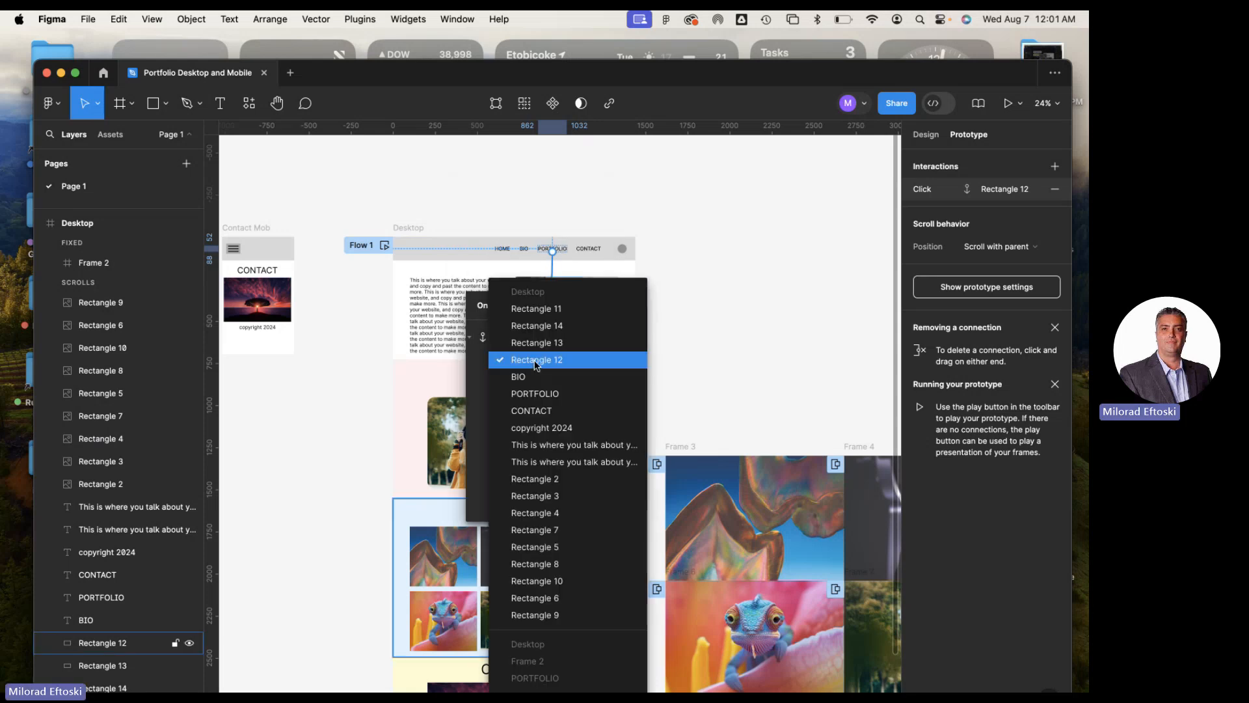
left_click(536, 361)
scroll(418, 468, "down", 5)
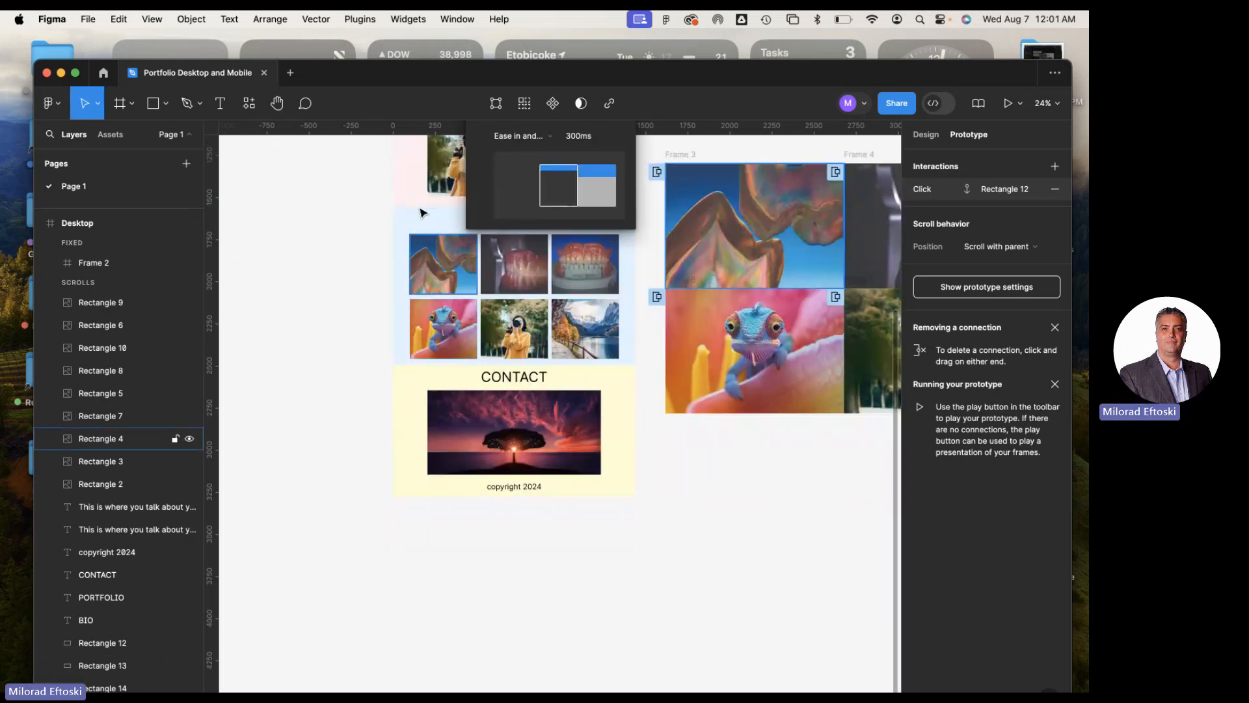
scroll(531, 442, "up", 5)
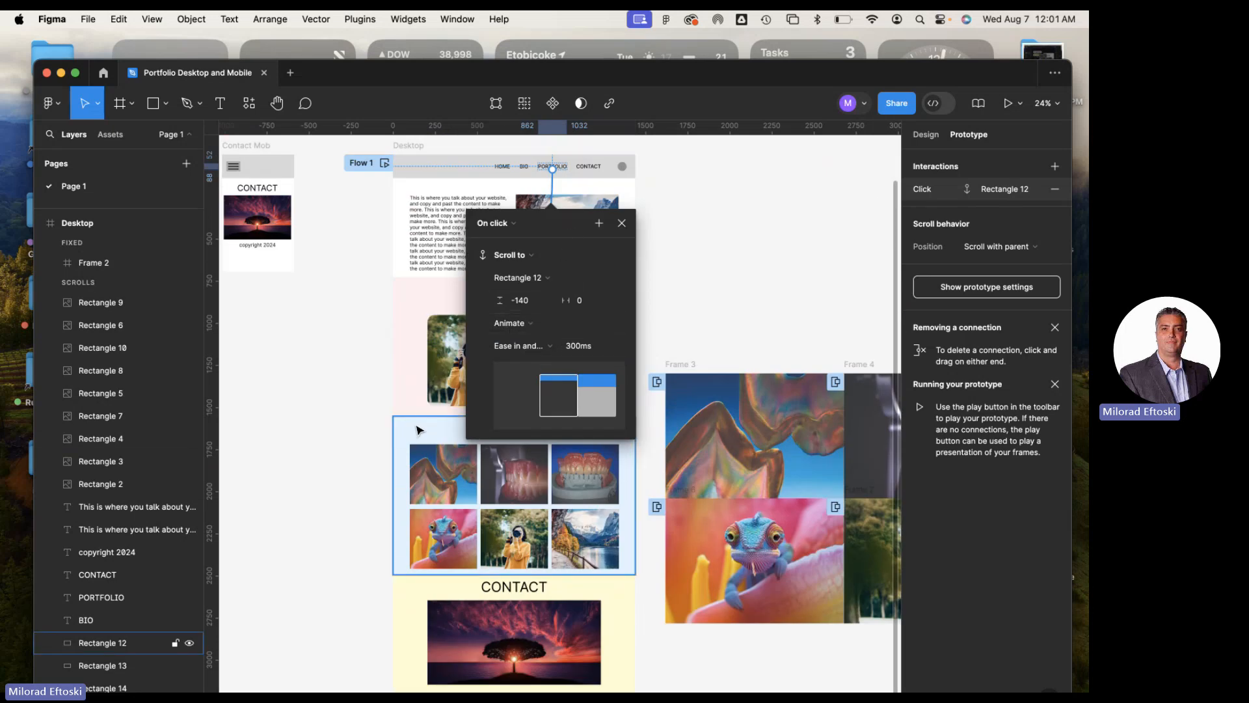
left_click(531, 278)
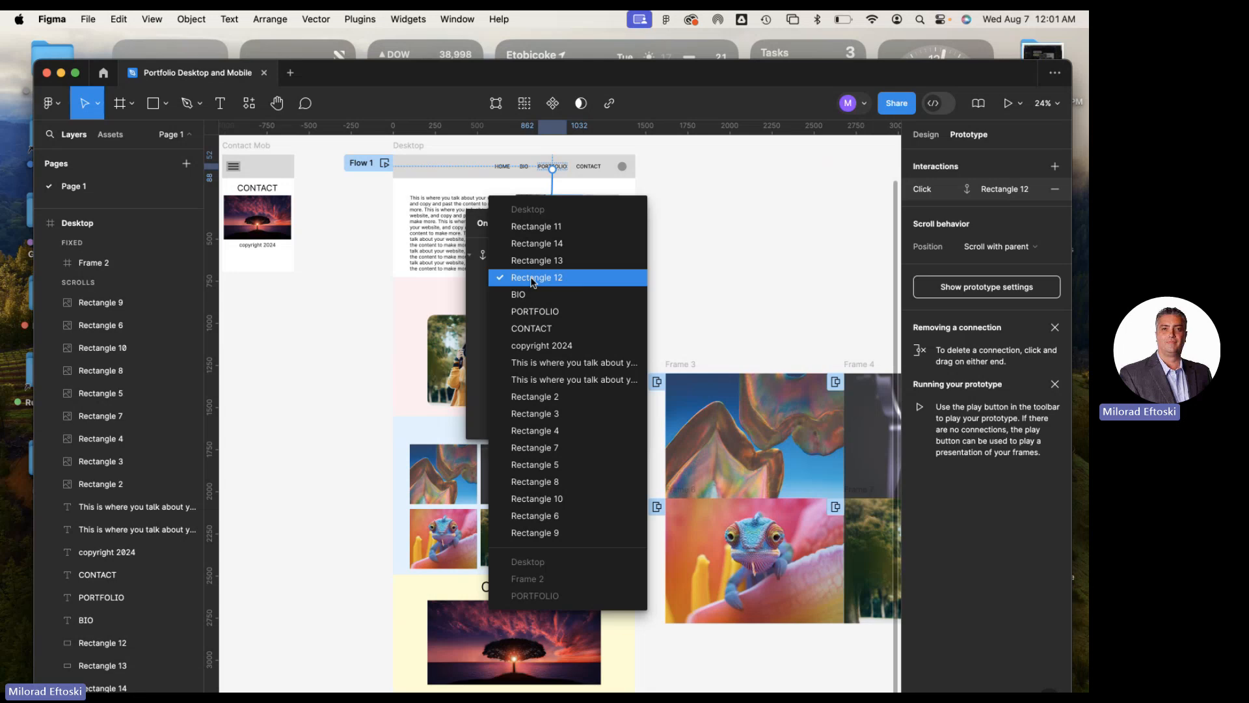
left_click(532, 279)
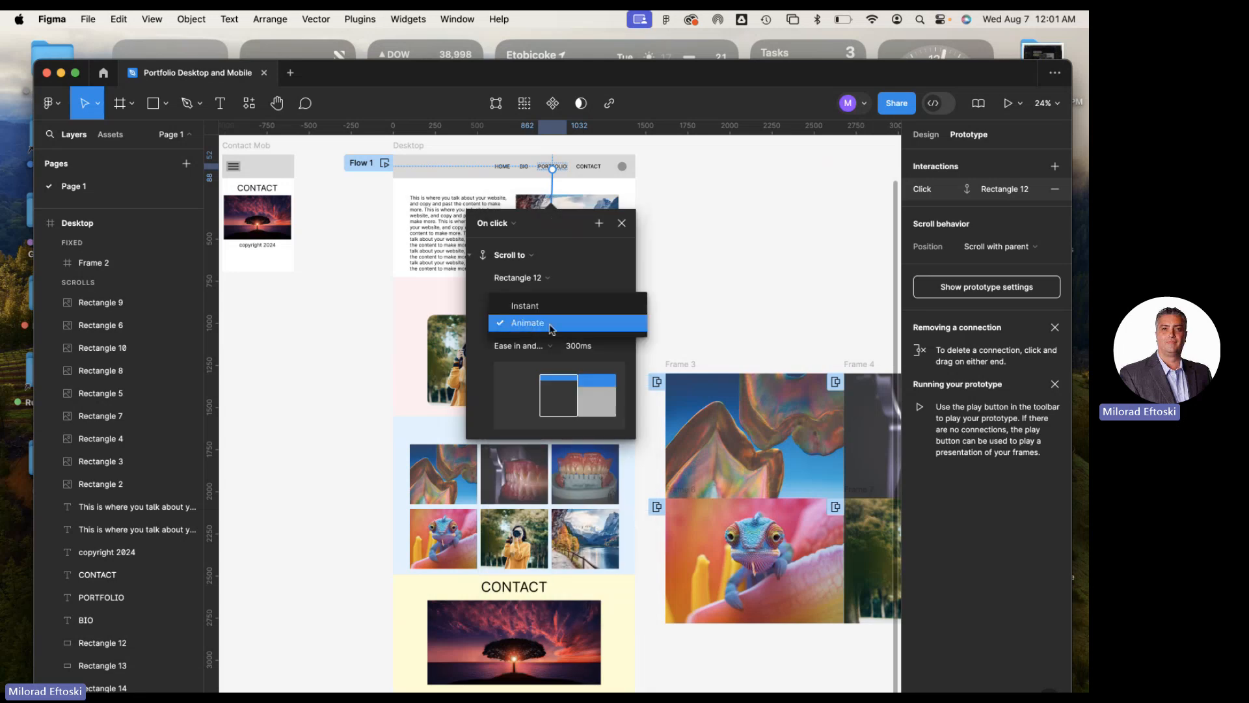
left_click(545, 325)
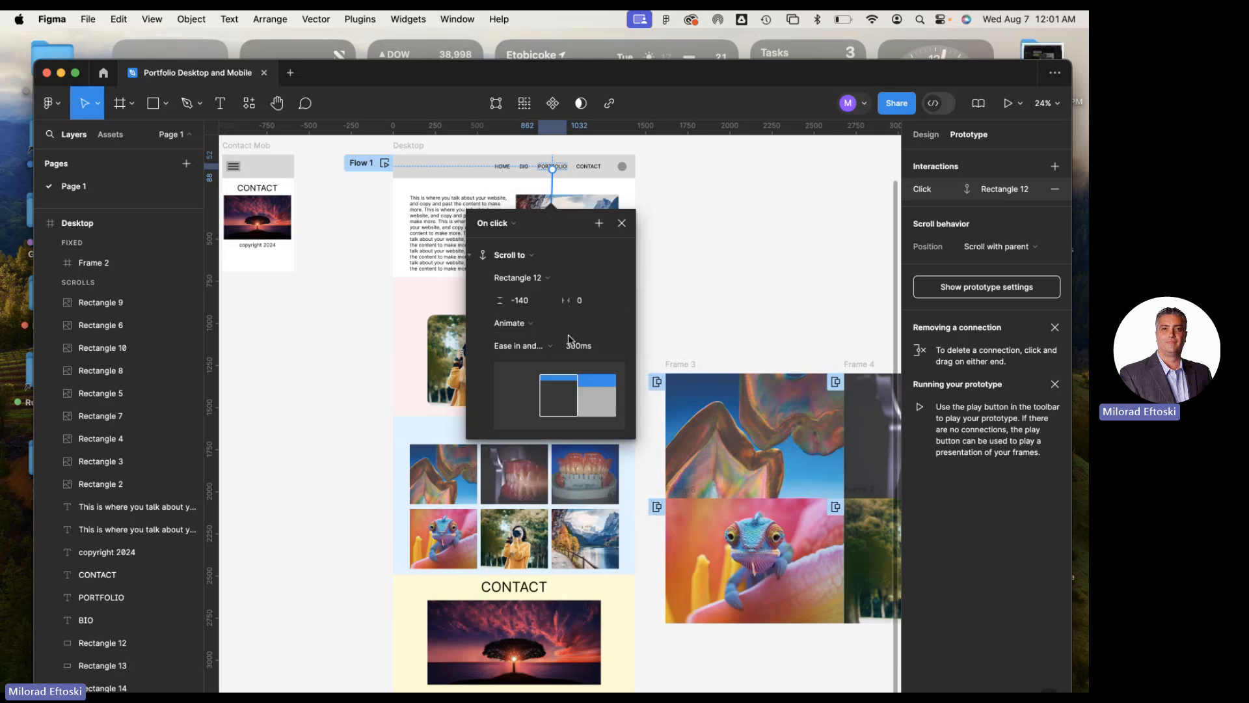
left_click(621, 222)
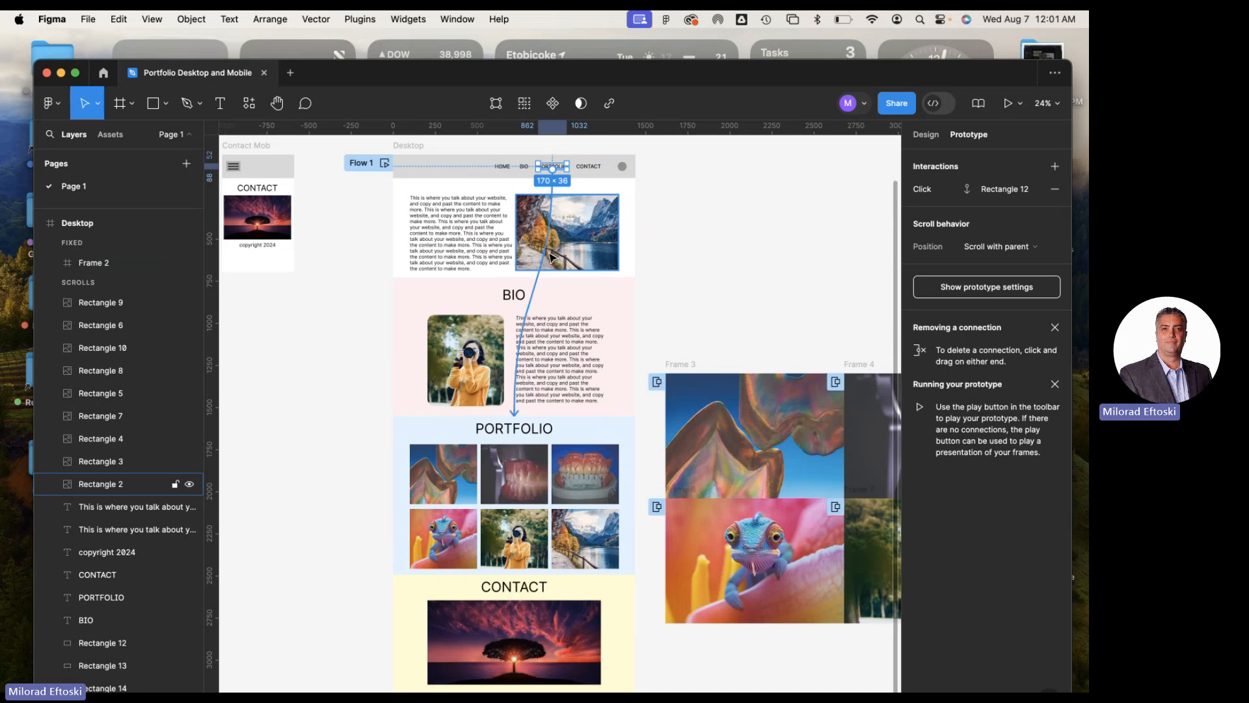
Compare the PORTFOLIO link's Scroll to interaction with the third upper-row portfolio image's Open overlay interaction
left_click(537, 219)
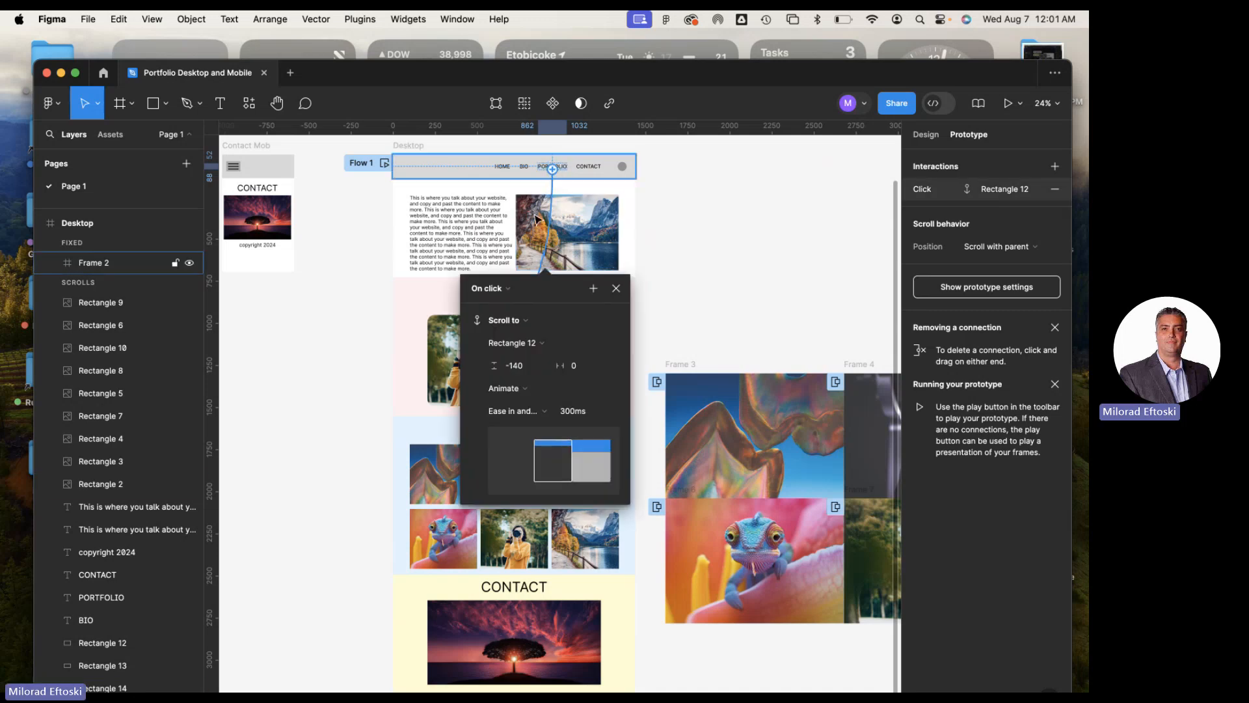
left_click(616, 288)
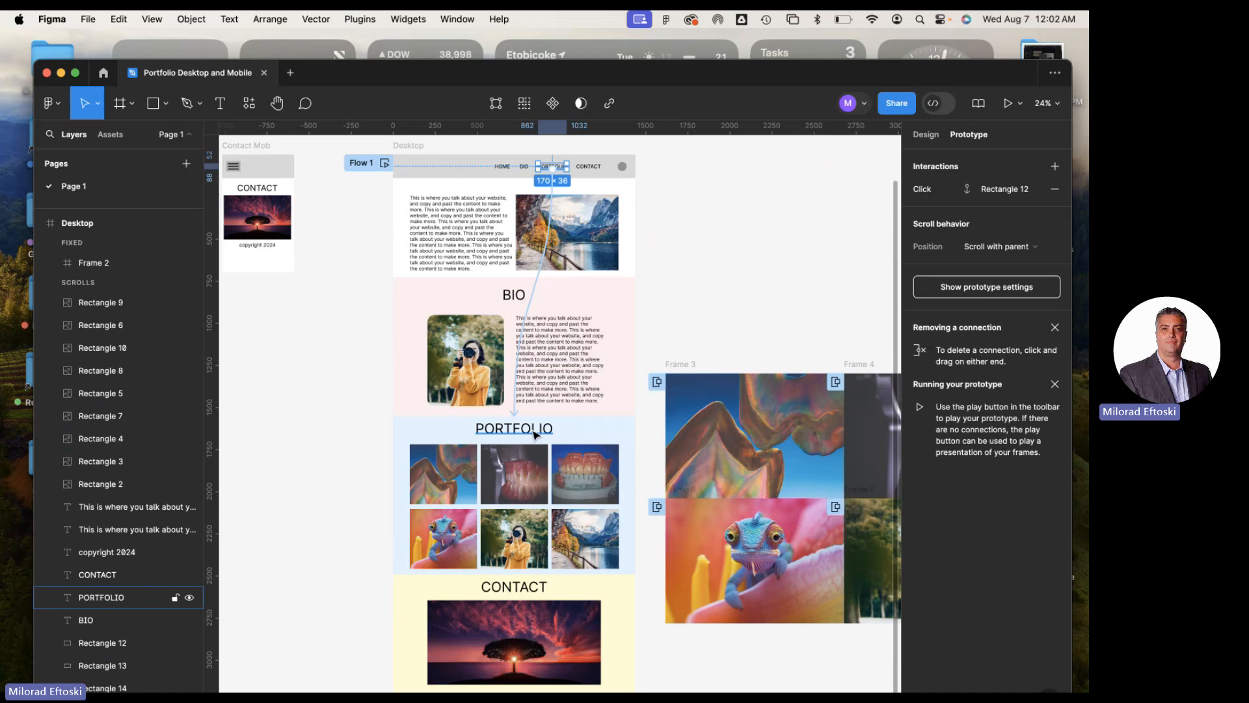
left_click(569, 473)
left_click(650, 475)
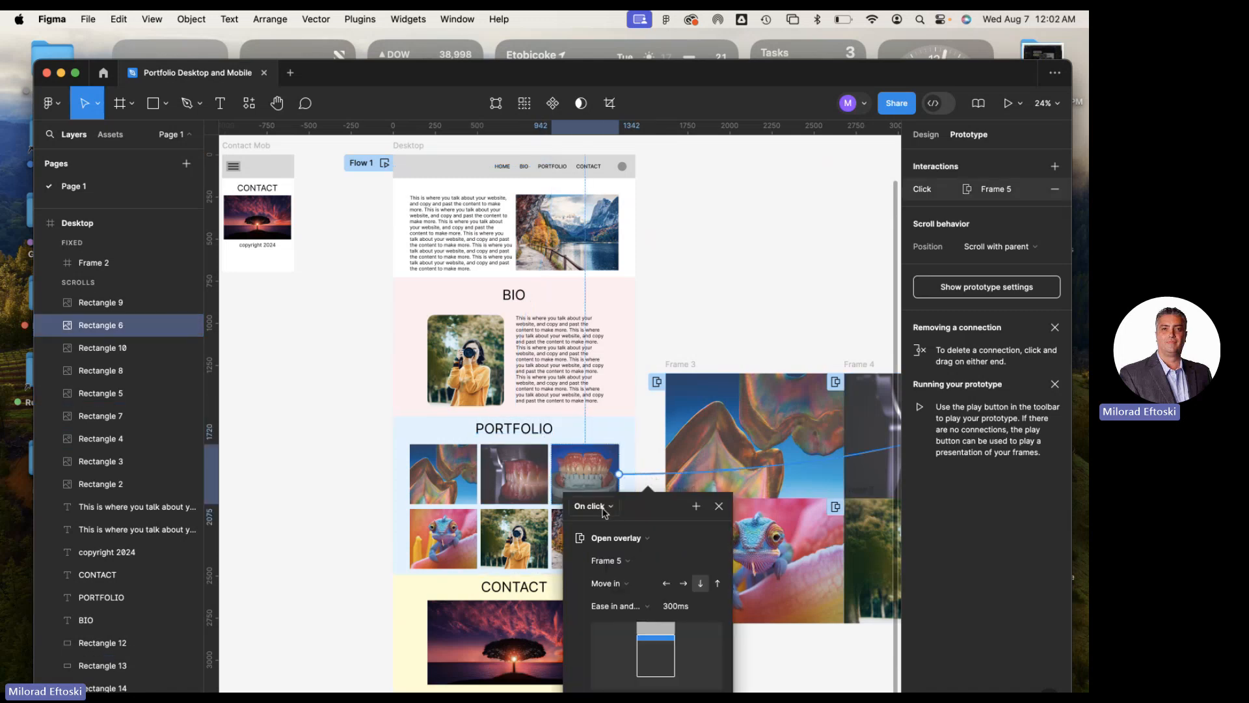
scroll(644, 512, "down", 1)
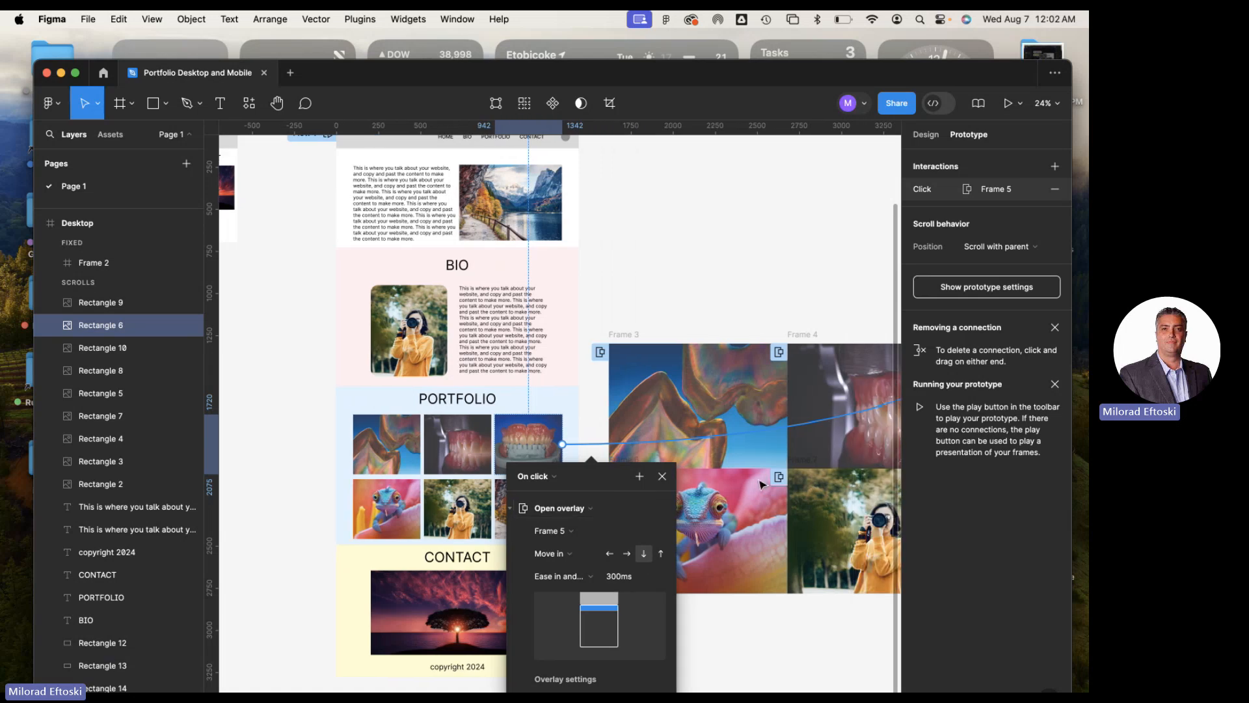
scroll(650, 508, "right", 2)
scroll(807, 290, "left", 5)
left_click(812, 288)
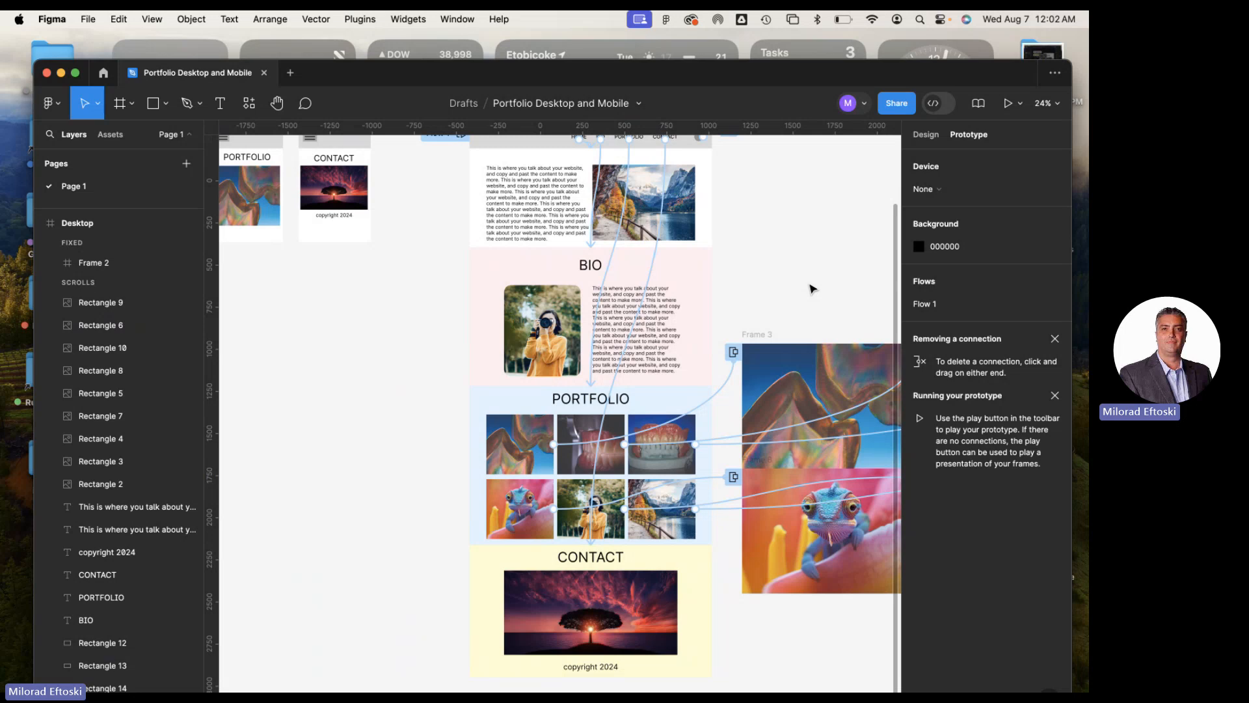
Start a preview of the Desktop prototype and test the BIO, PORTFOLIO and CONTACT header links
scroll(755, 325, "up", 3)
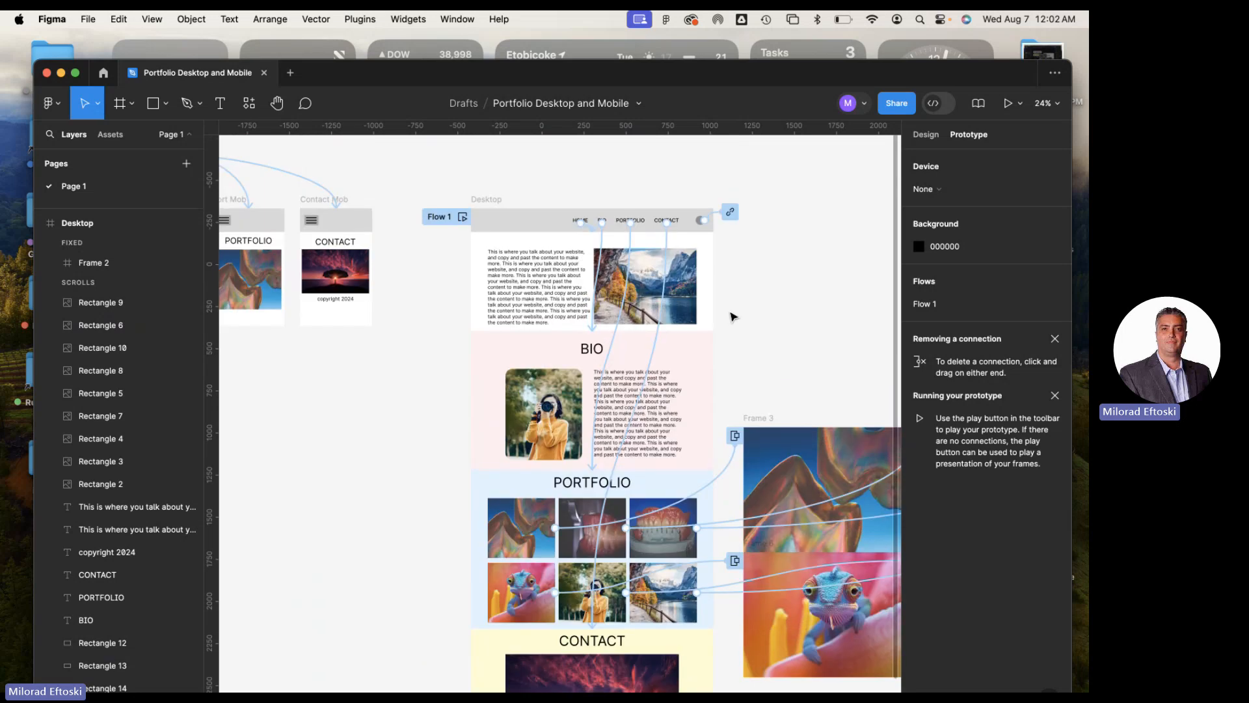
scroll(734, 317, "down", 1)
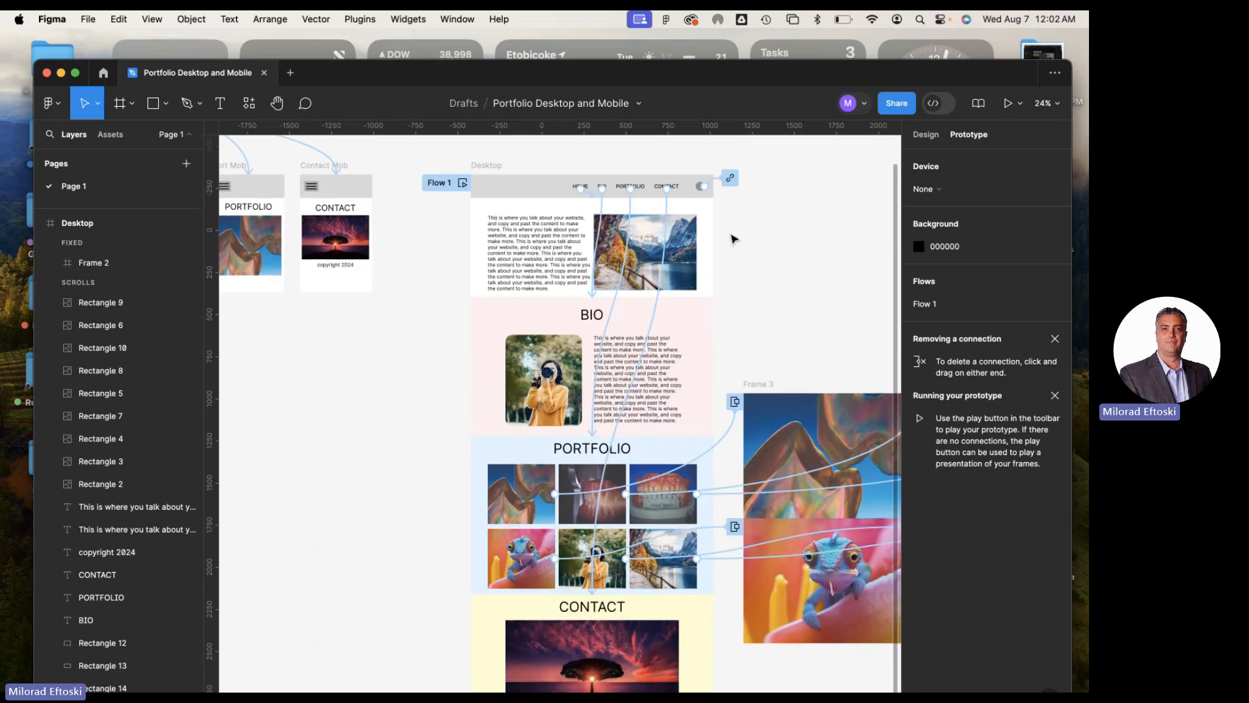
left_click(706, 188)
left_click(1008, 103)
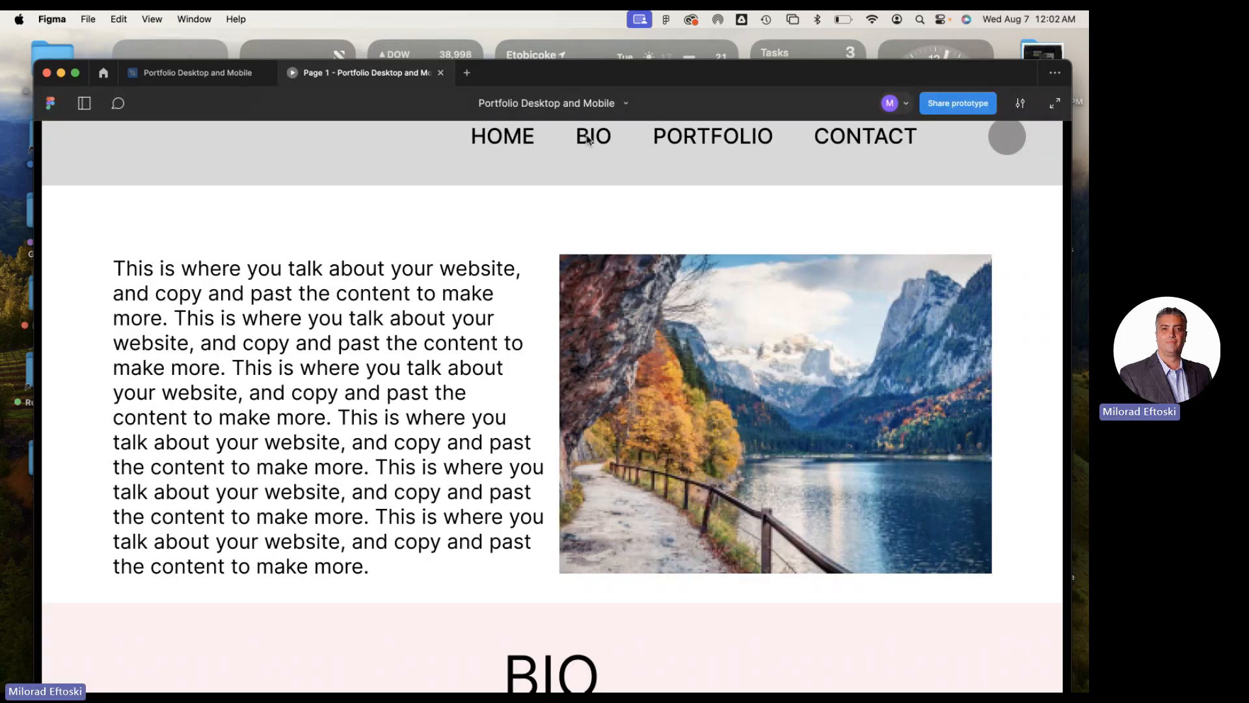
left_click(593, 138)
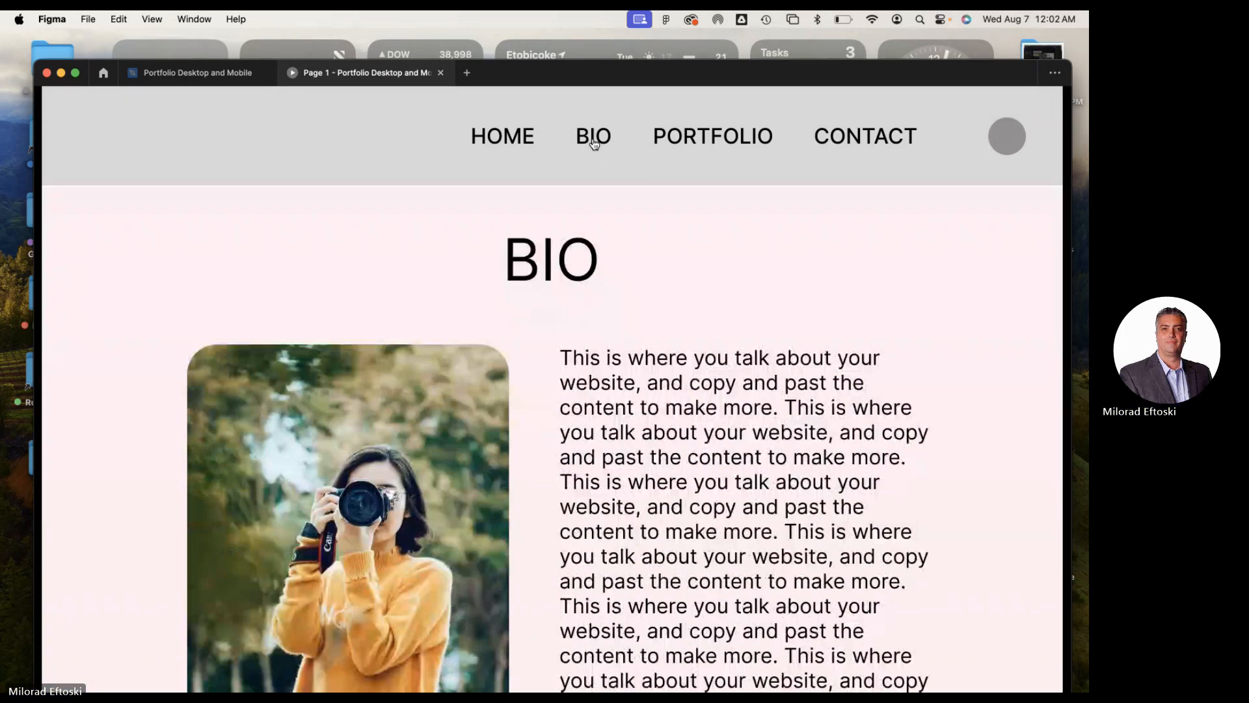
left_click(694, 148)
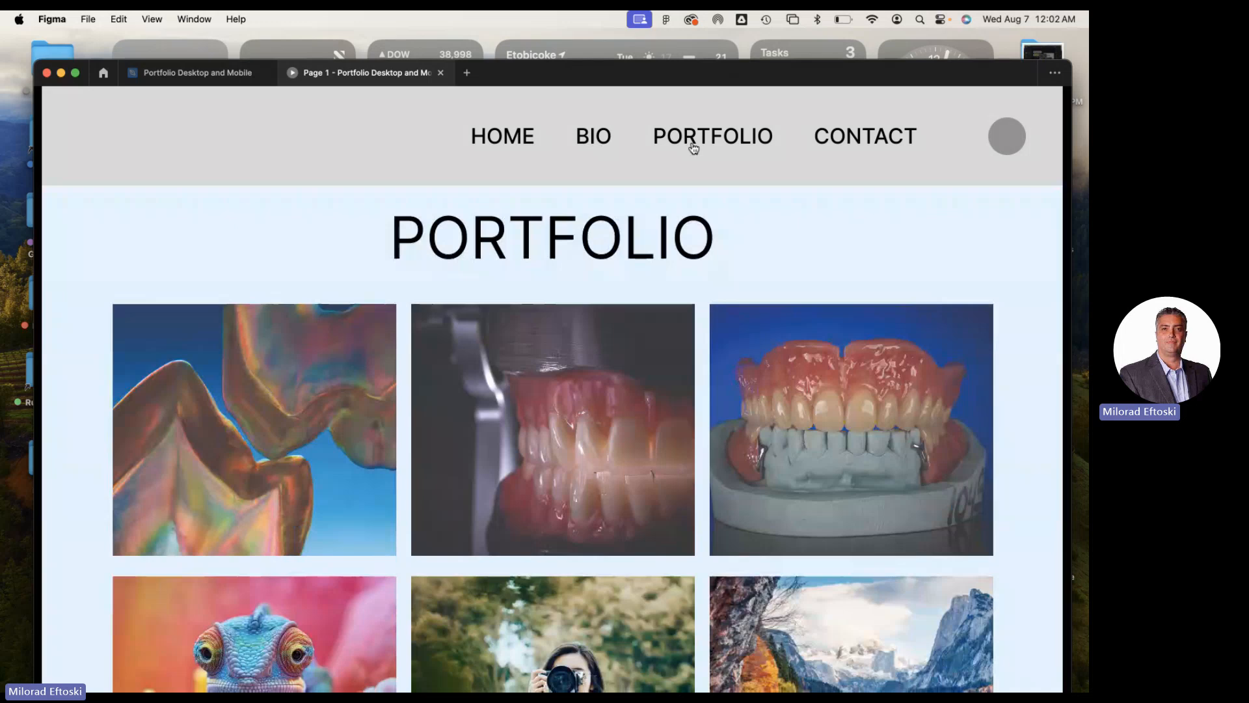
left_click(842, 140)
Return to the PORTFOLIO section and test the second, third and first upper-row image overlays, dismissing each from outside
left_click(730, 138)
left_click(571, 400)
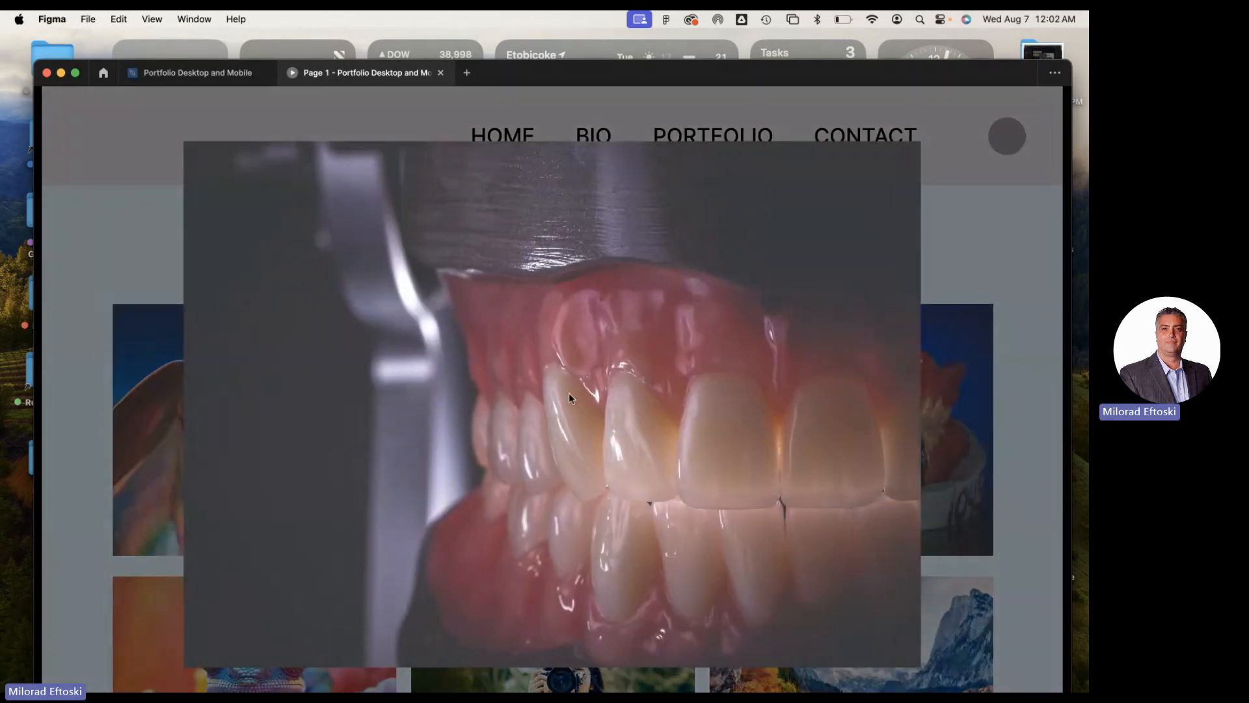
left_click(951, 406)
left_click(850, 404)
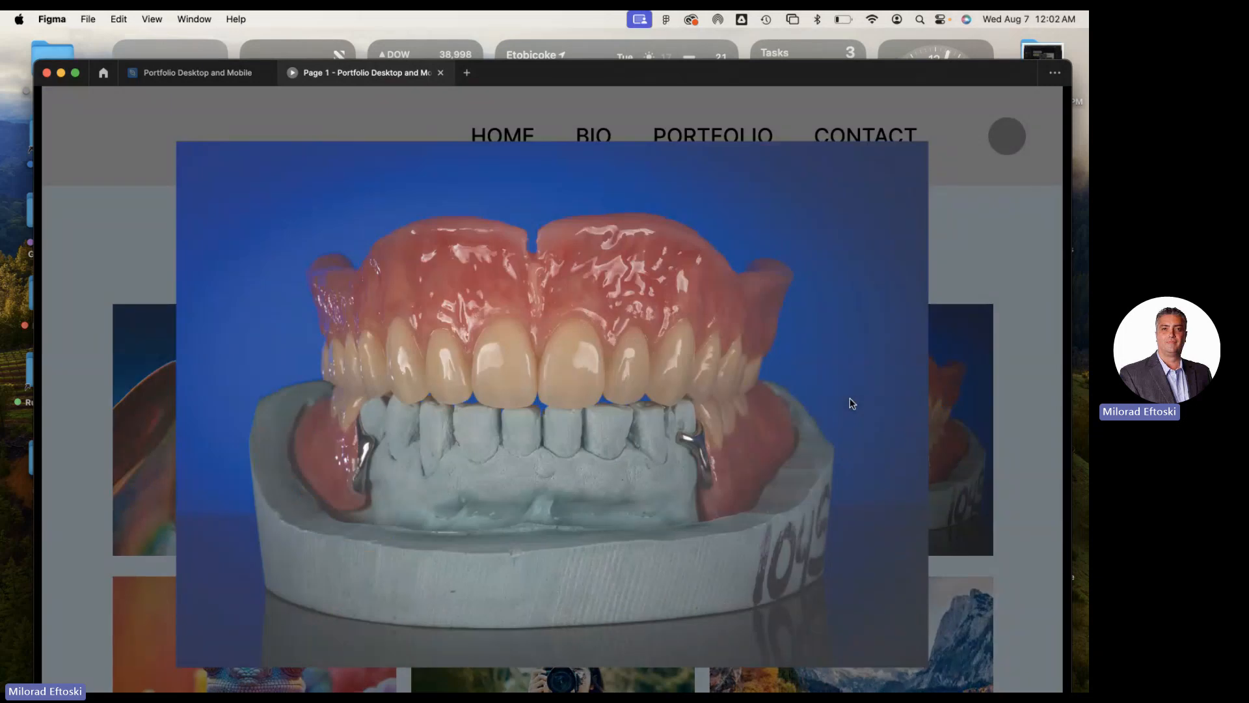
left_click(963, 408)
left_click(307, 410)
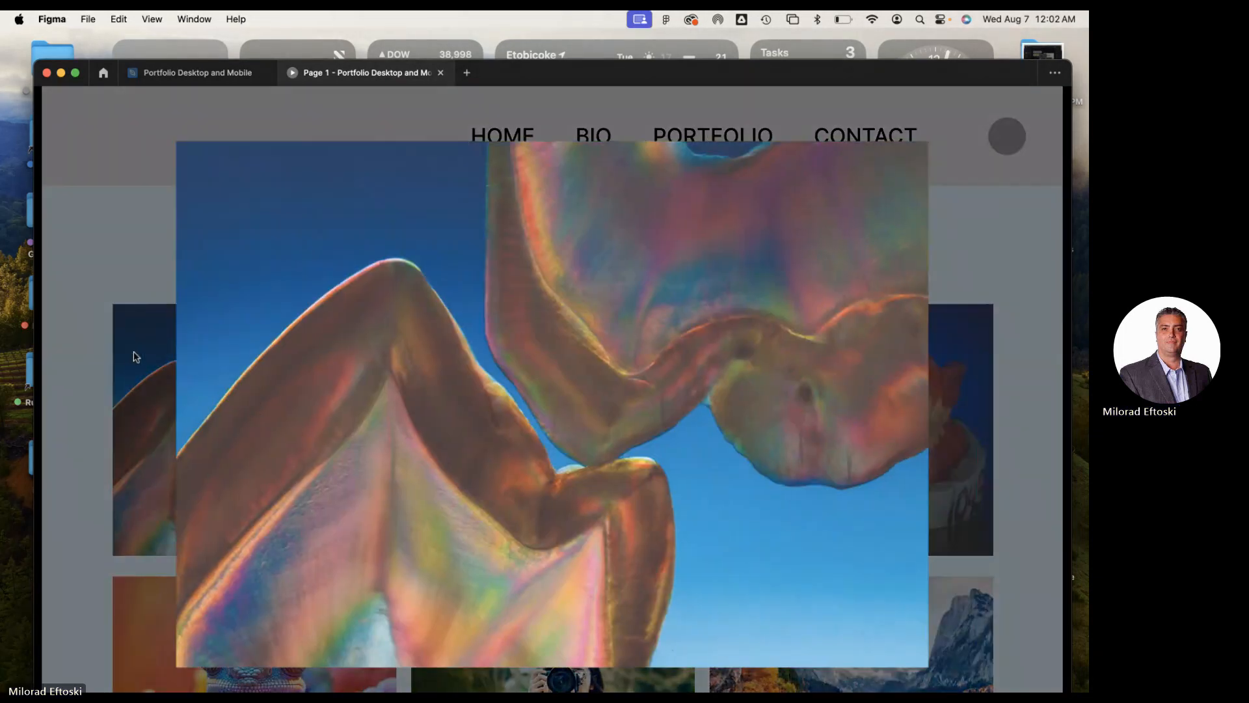
left_click(129, 357)
Test the lower-row photographer image's overlay, dismiss it from outside, and return to the start of the page
scroll(586, 472, "down", 2)
left_click(586, 472)
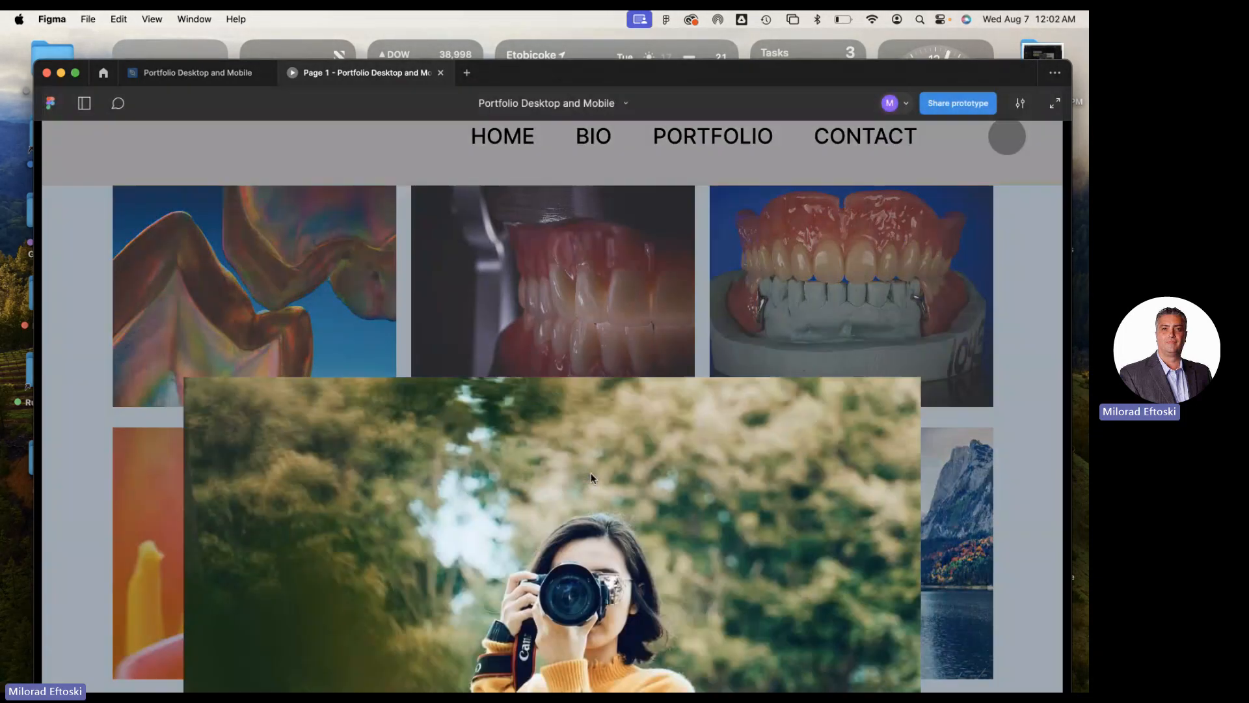
left_click(977, 401)
scroll(816, 382, "up", 5)
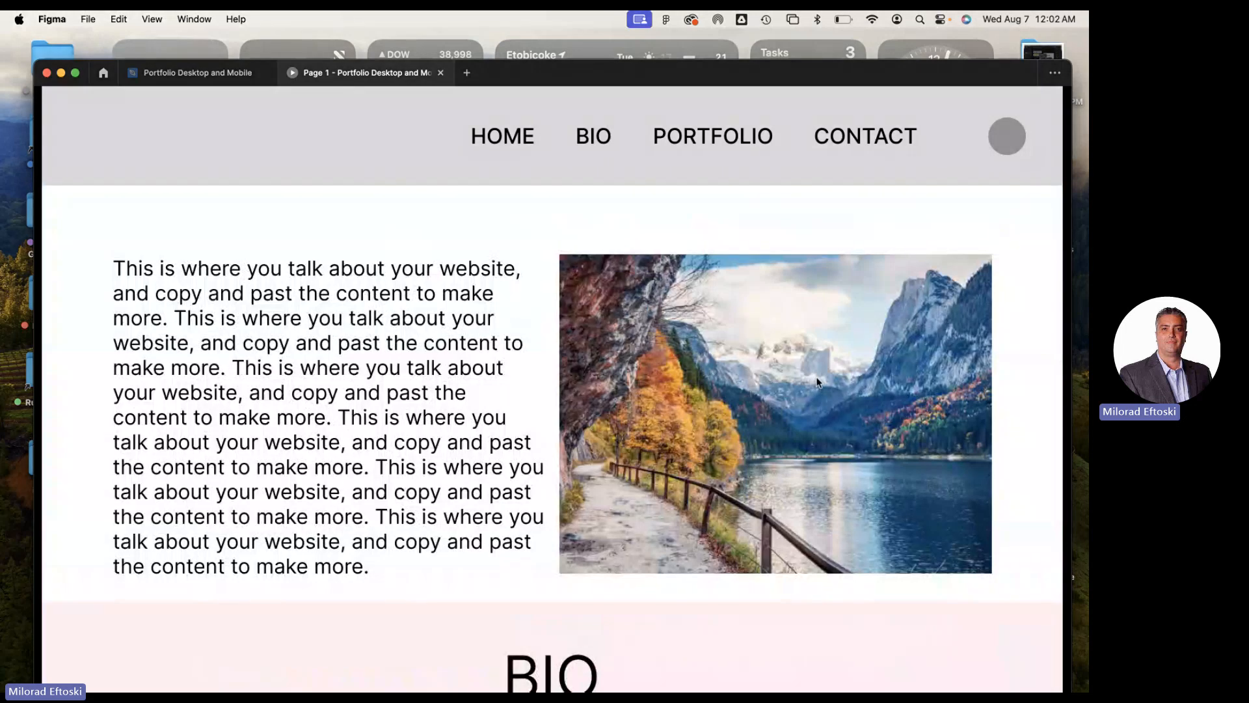
Look through the Desktop preview down to the CONTACT section and back to the start, and close the preview
scroll(751, 316, "down", 10)
scroll(738, 326, "up", 10)
scroll(742, 306, "down", 15)
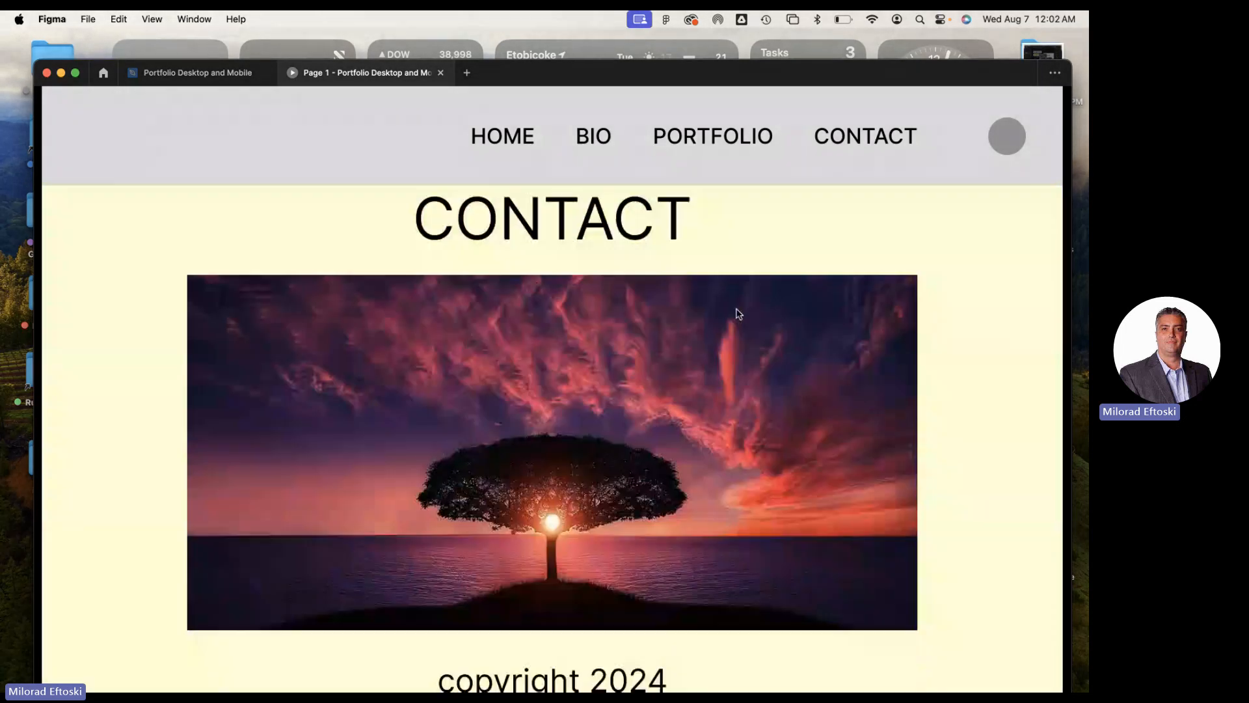
scroll(738, 312, "up", 4)
scroll(739, 306, "up", 5)
mouse_move(716, 147)
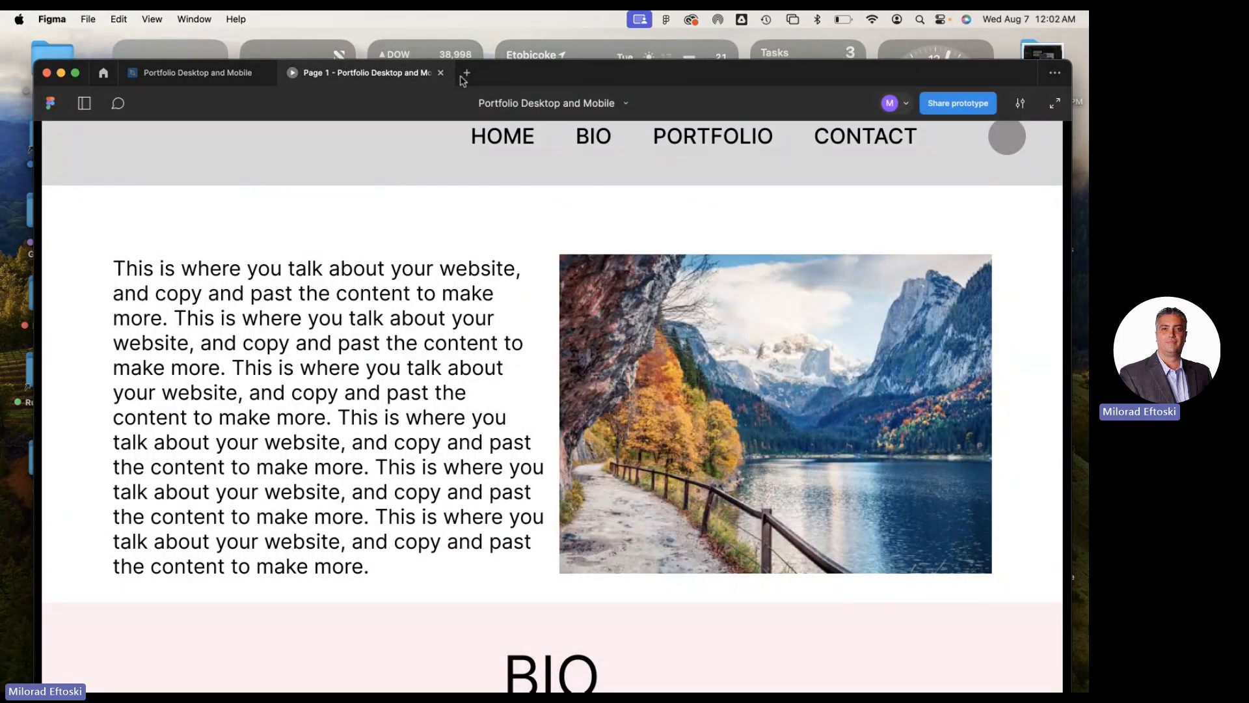
left_click(440, 74)
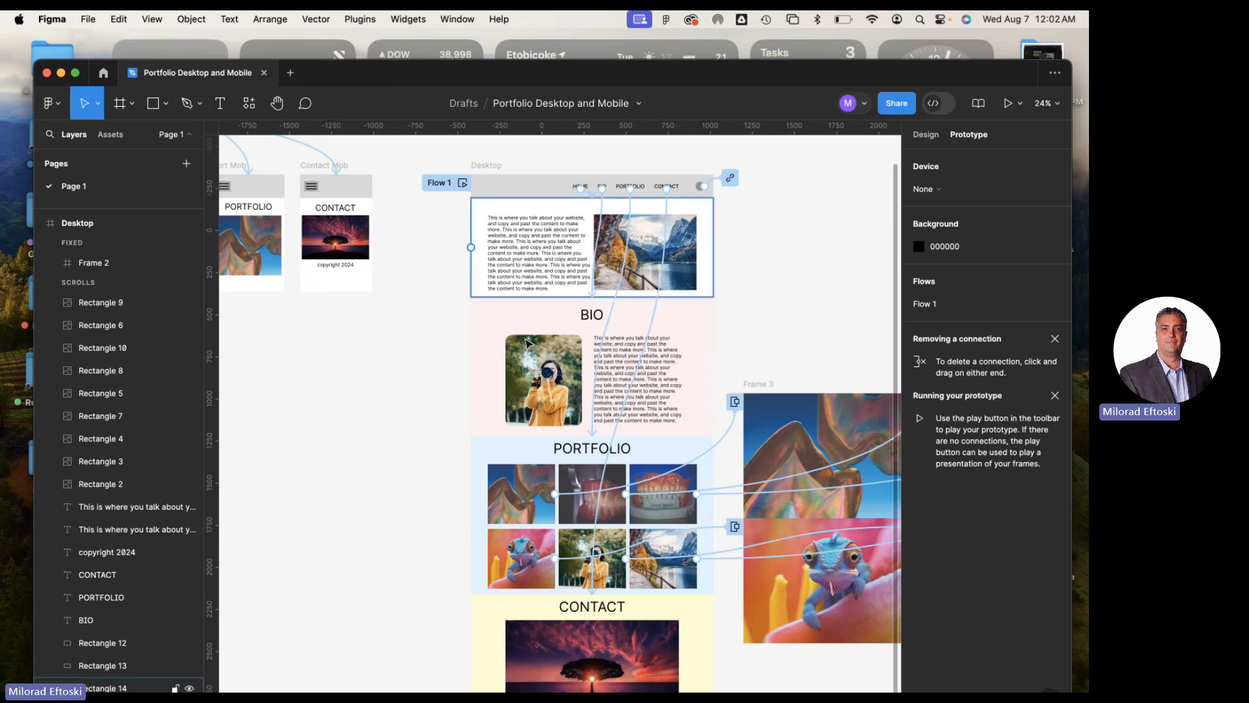
Examine the Hamburger Menu component and its connections to the Home, Bio, Port and Contact mobile frames
scroll(487, 335, "left", 6)
scroll(483, 335, "up", 3)
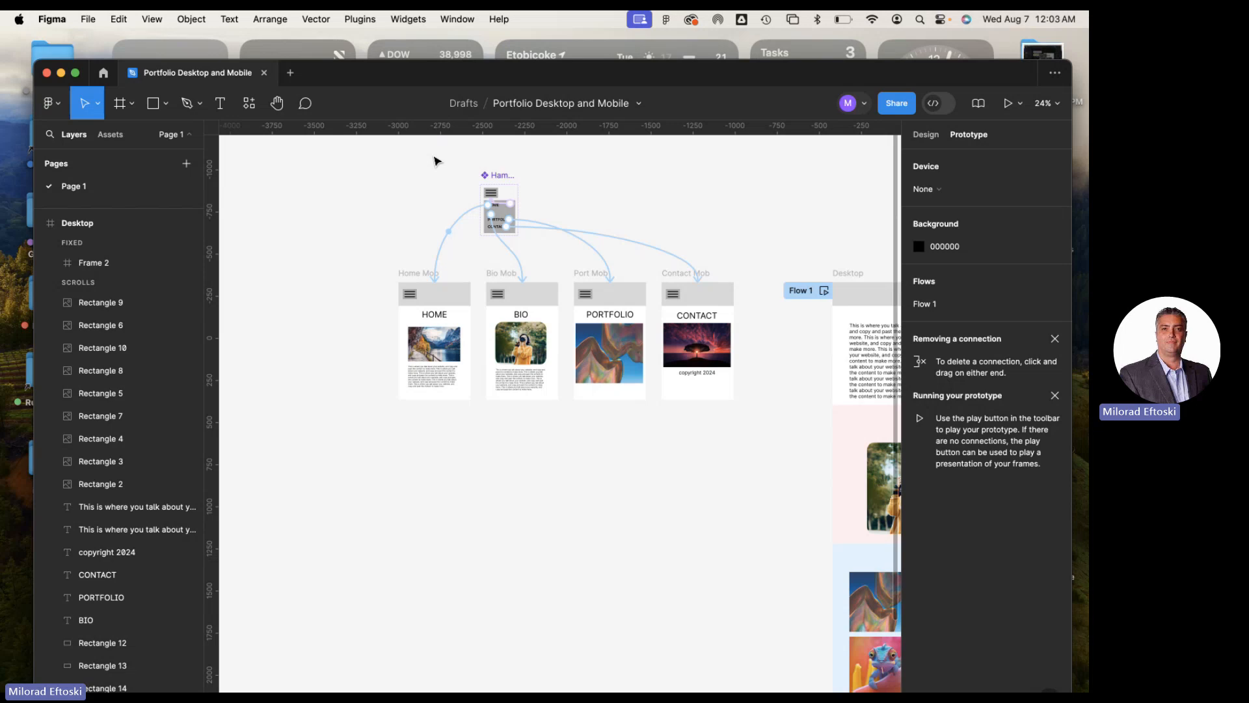
left_click(495, 180)
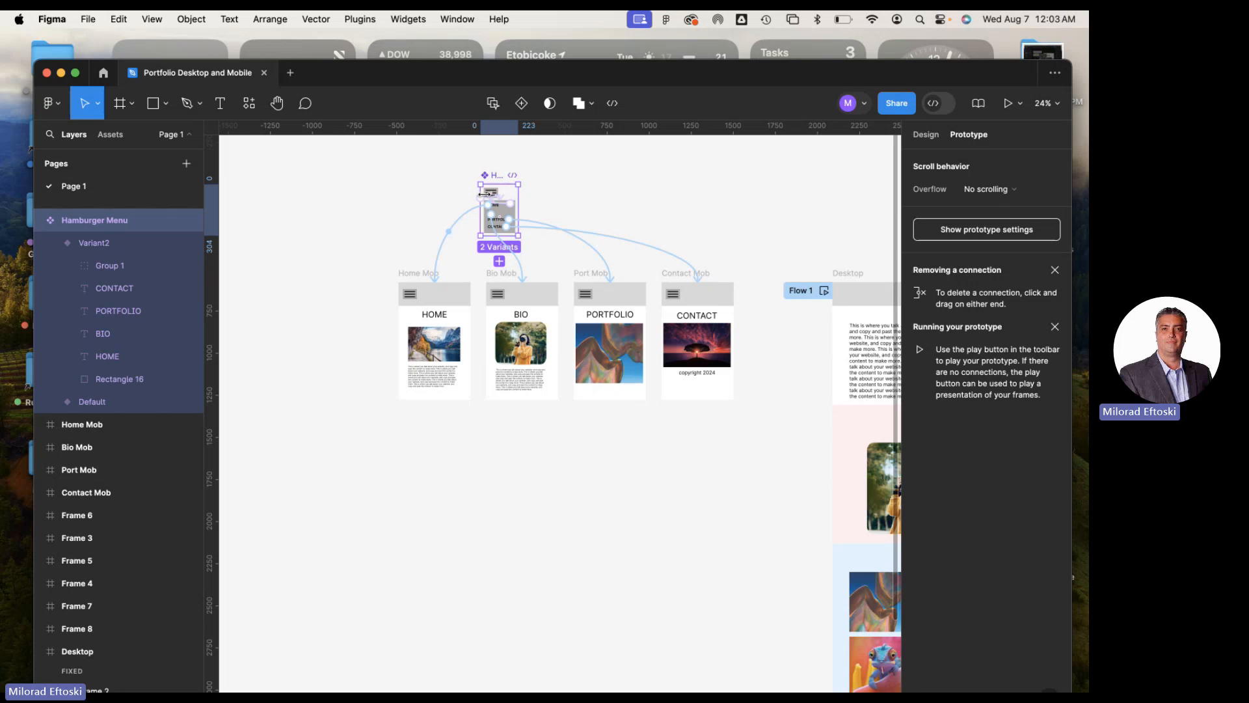
left_click(441, 198)
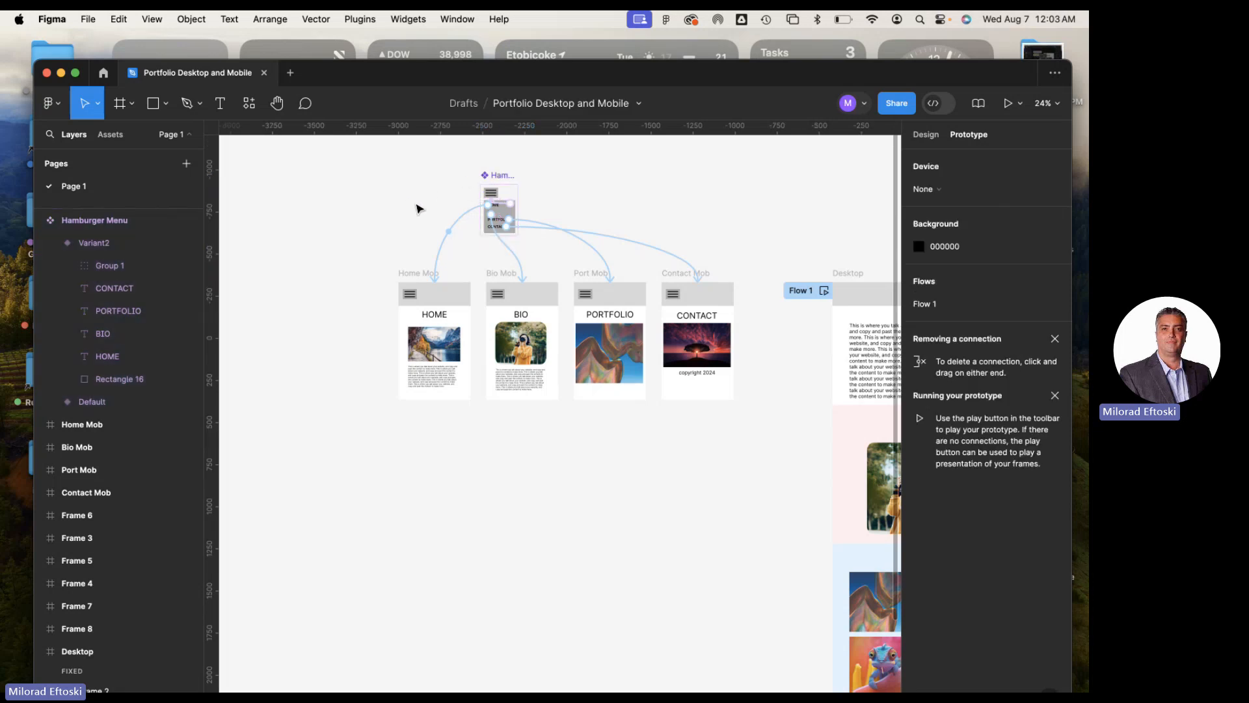
scroll(416, 211, "up", 5)
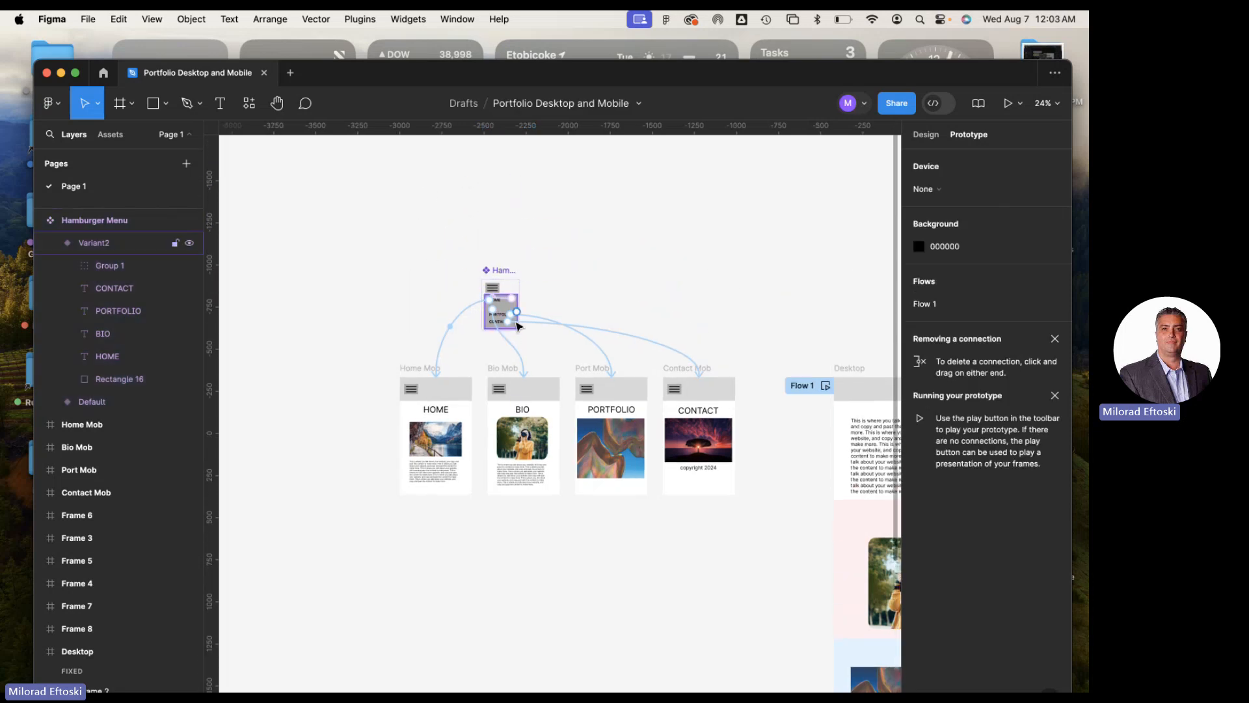
scroll(375, 292, "left", 2)
scroll(422, 265, "down", 1)
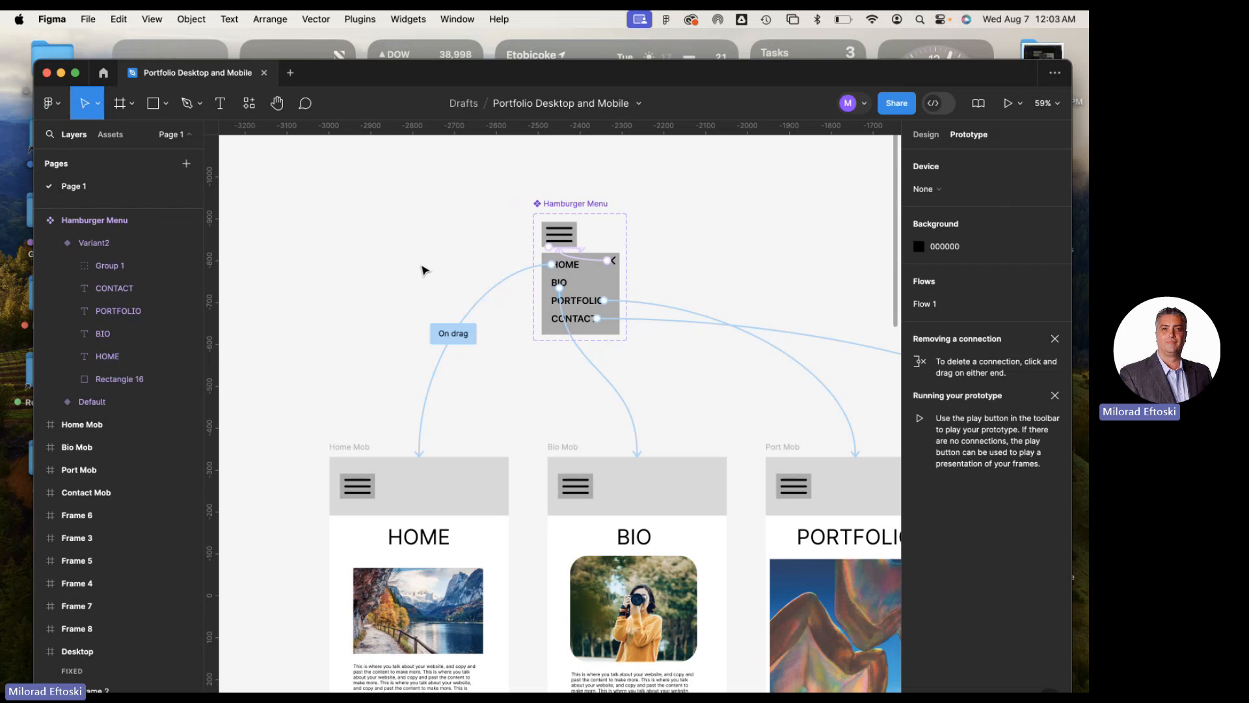
scroll(418, 269, "down", 1)
left_click_drag(385, 269, 453, 254)
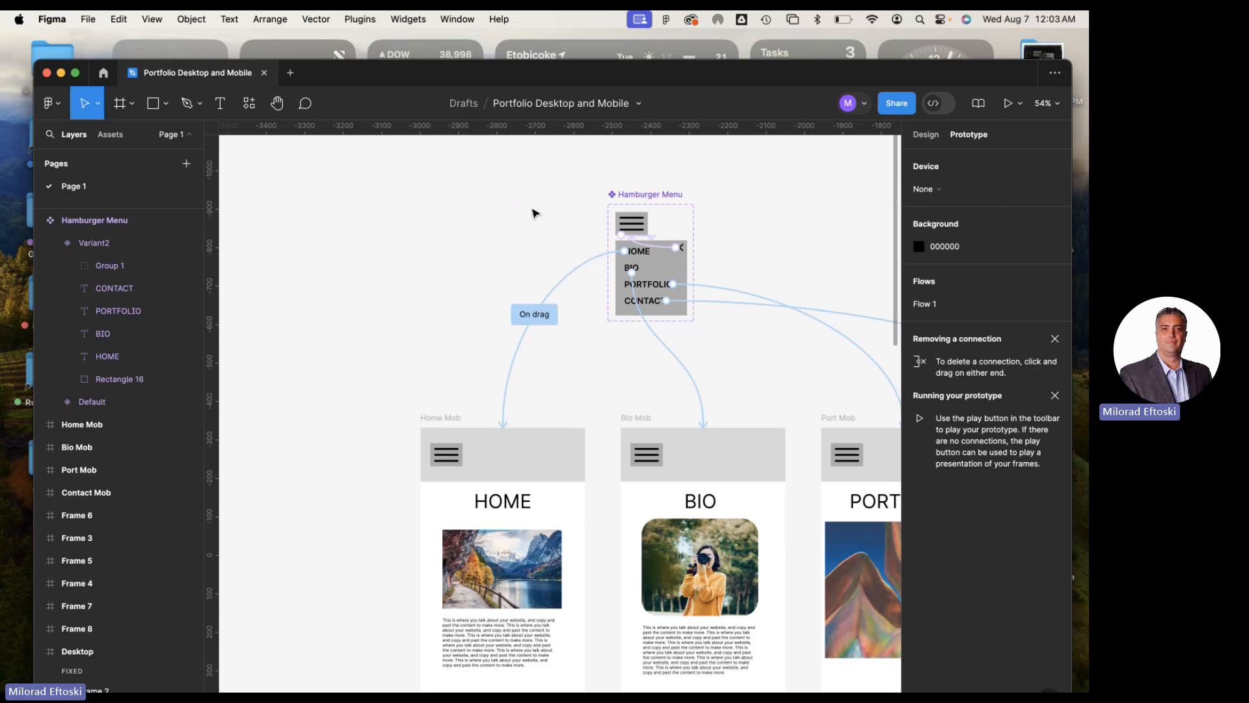
Draw a rectangle about 66 × 52 on the empty canvas beside the Hamburger Menu component
scroll(446, 240, "left", 3)
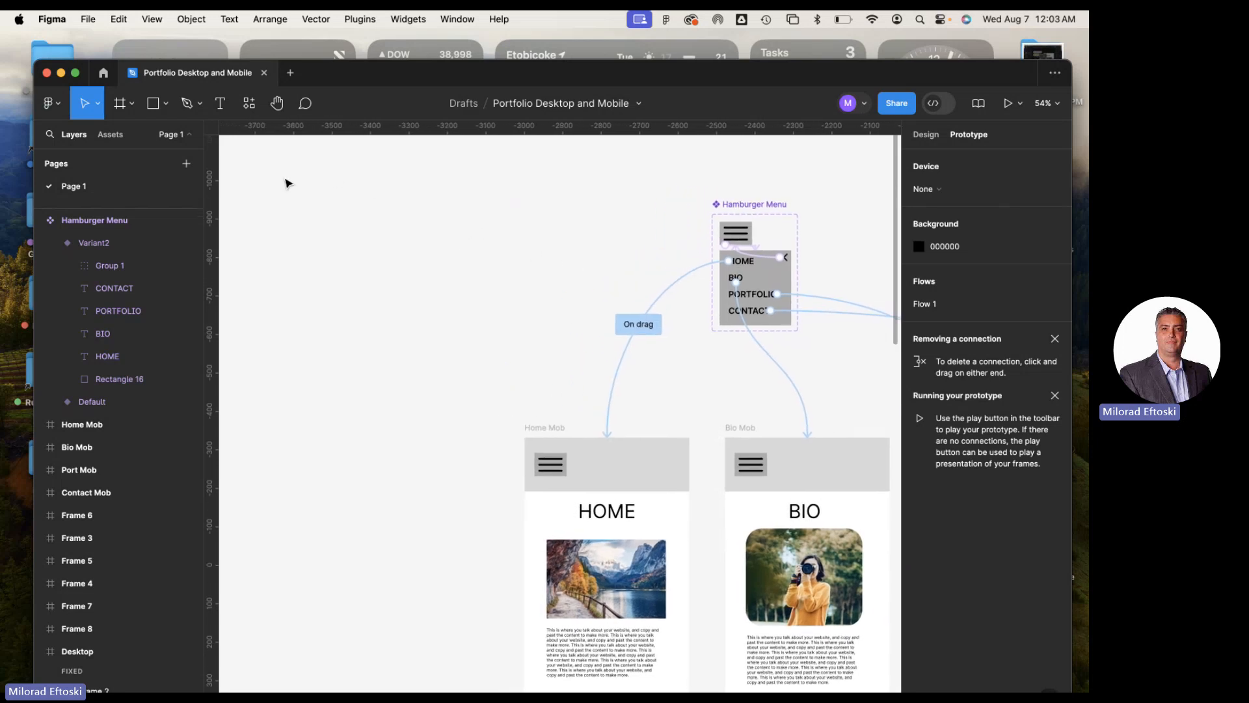
scroll(377, 268, "down", 3)
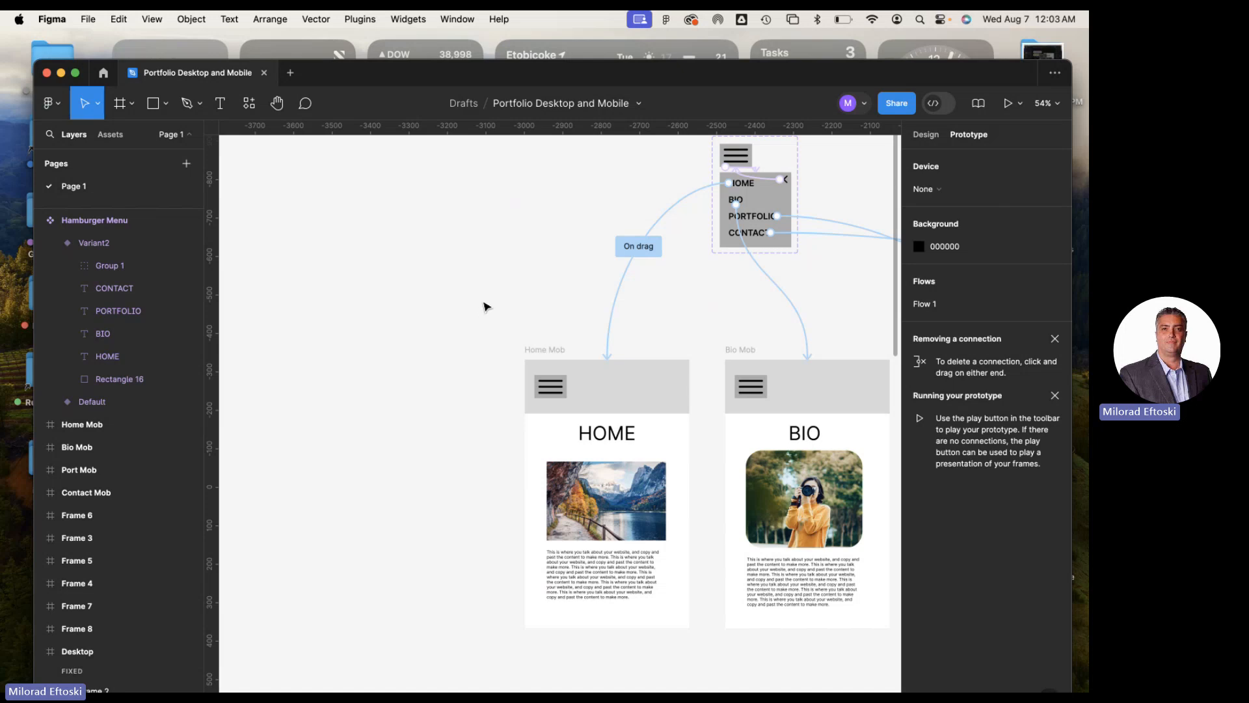
mouse_move(485, 306)
left_mouse_down()
mouse_move(254, 290)
mouse_move(316, 244)
mouse_move(470, 294)
left_mouse_up()
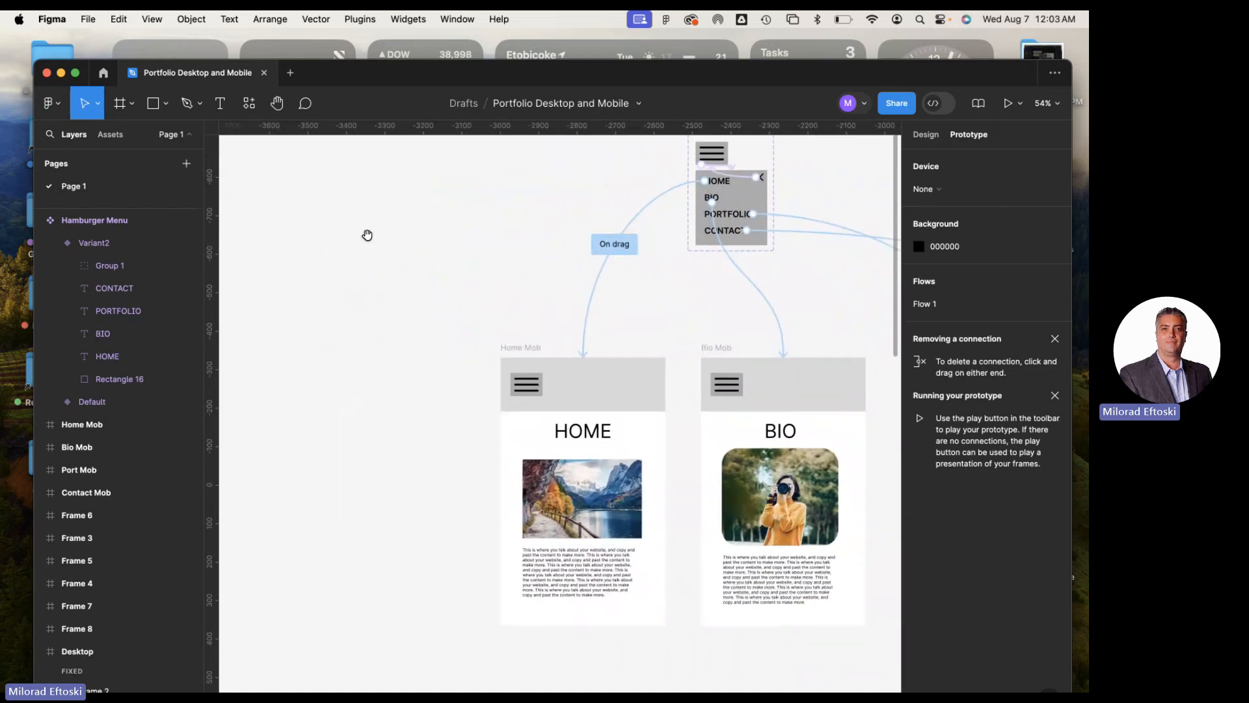
left_click_drag(365, 237, 388, 267)
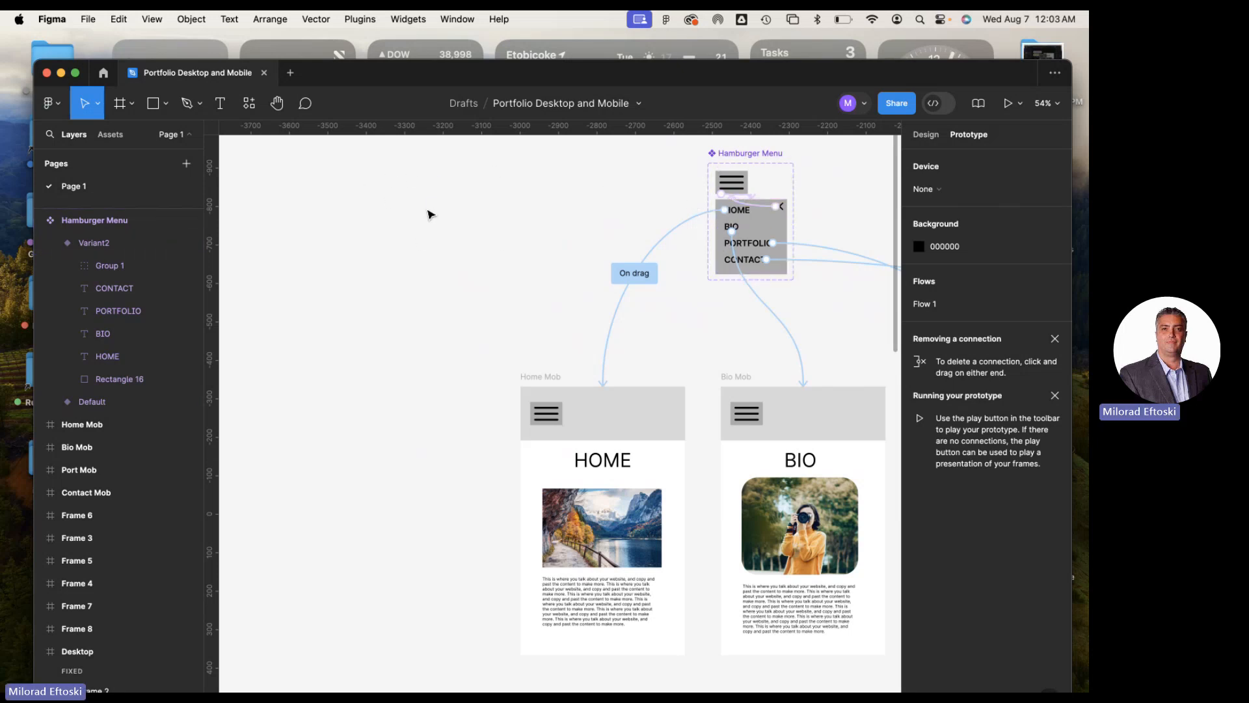
left_click(167, 111)
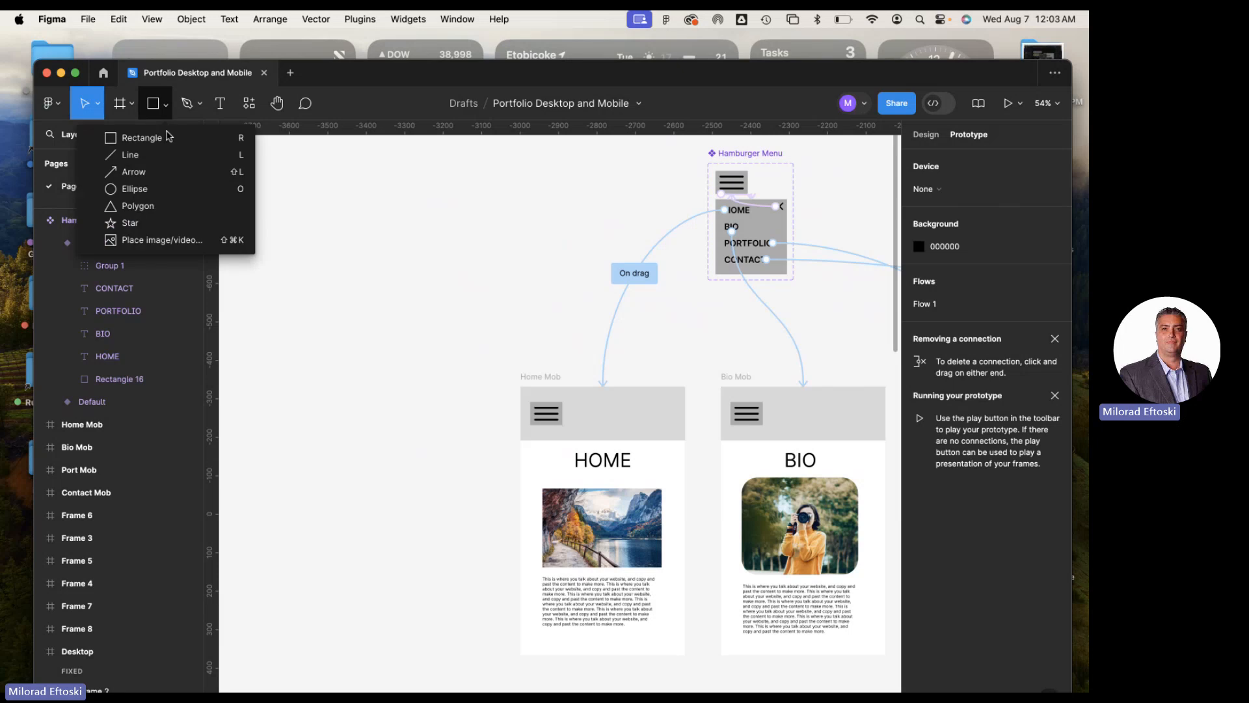
left_click(117, 137)
left_click_drag(333, 189, 359, 210)
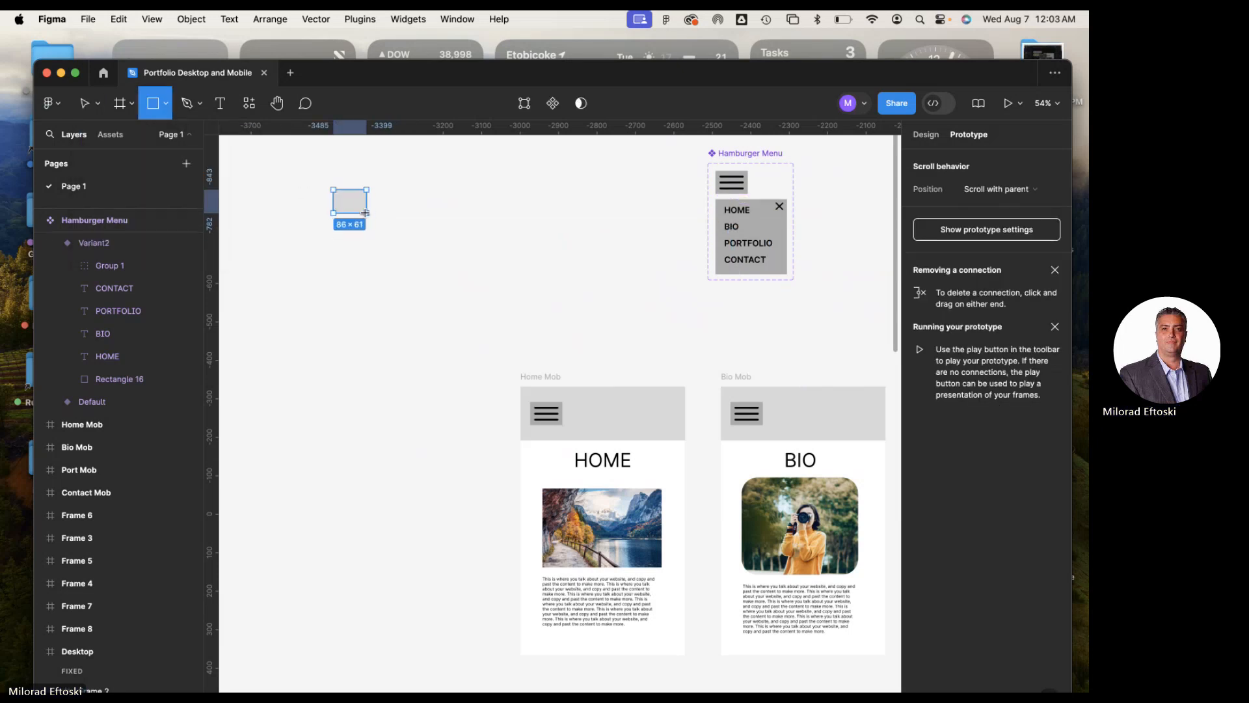
Fill the new rectangle with the purple 9747FF from the page colors
left_click(925, 134)
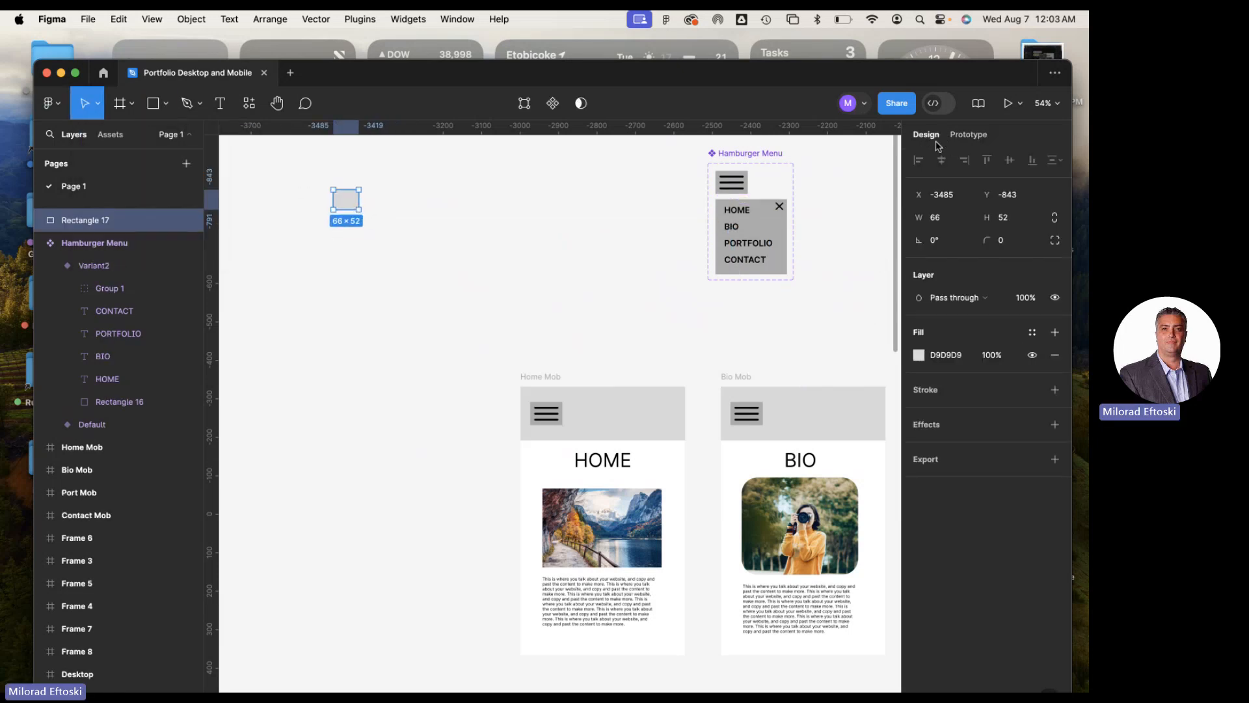
left_click(918, 355)
left_click_drag(855, 544, 863, 546)
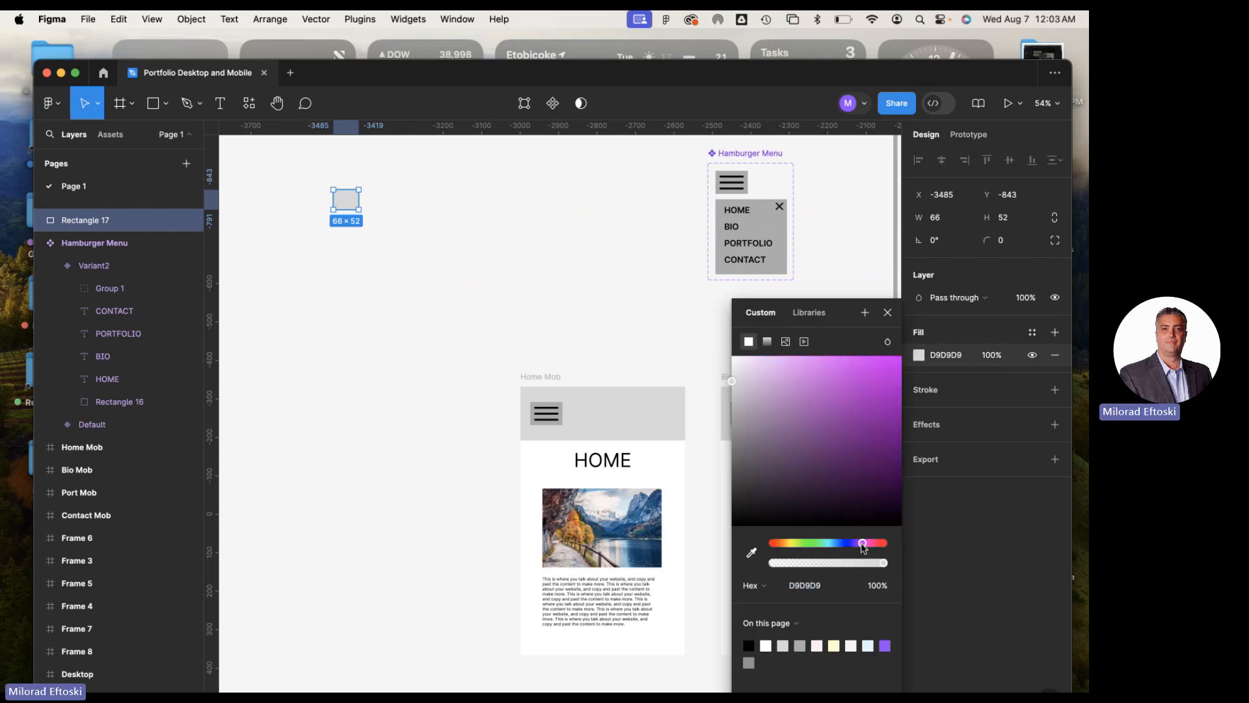
left_click(882, 645)
left_click(540, 355)
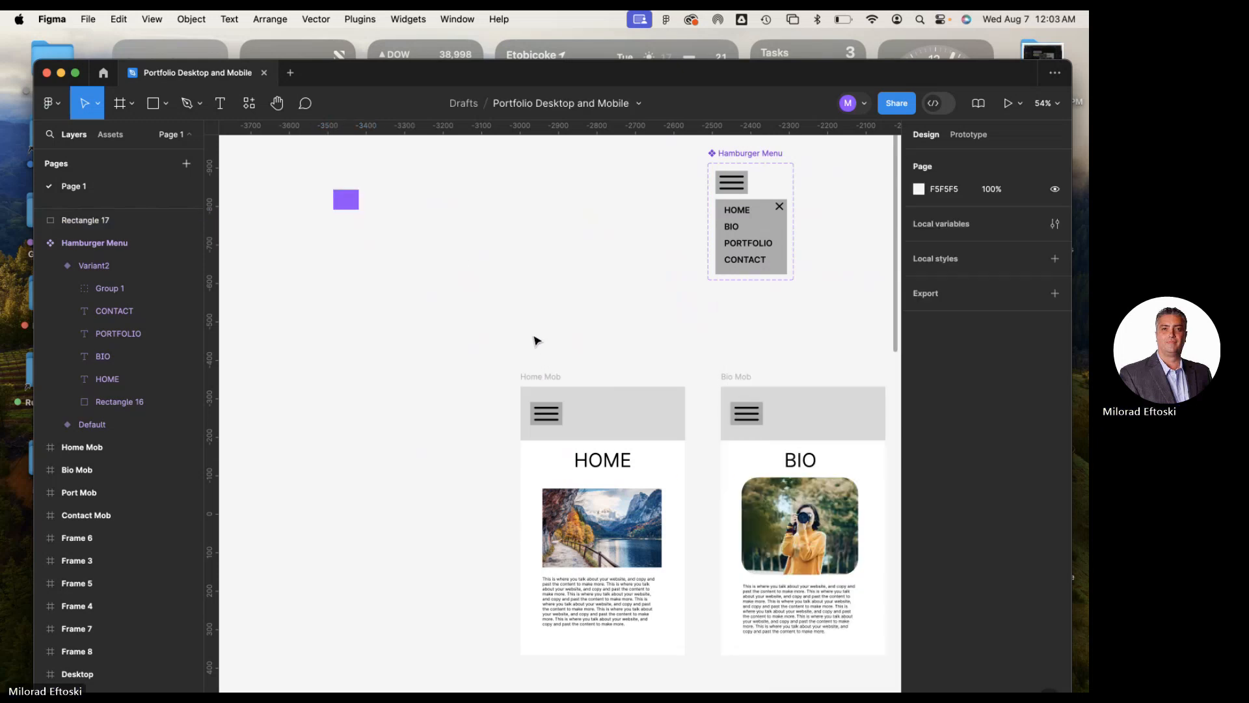
Round all corners of the purple rectangle to a radius of about 8
scroll(354, 224, "up", 5)
scroll(327, 446, "up", 10)
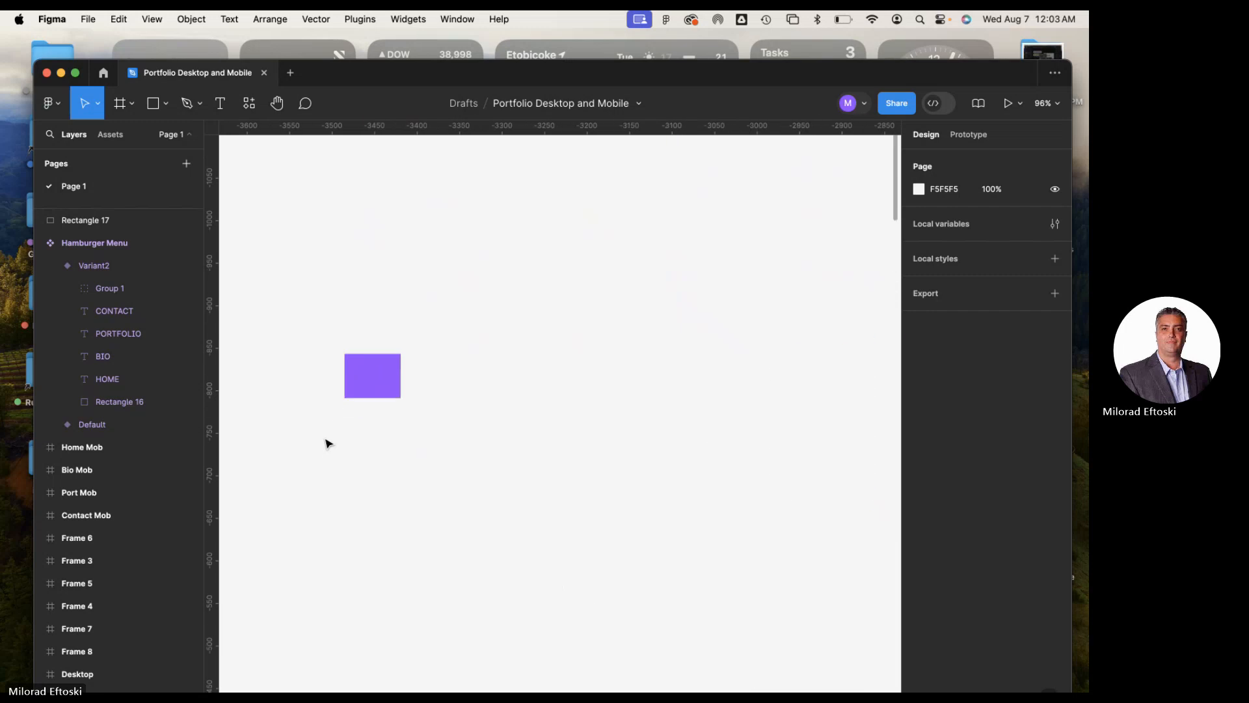
left_click(365, 315)
scroll(378, 327, "up", 5)
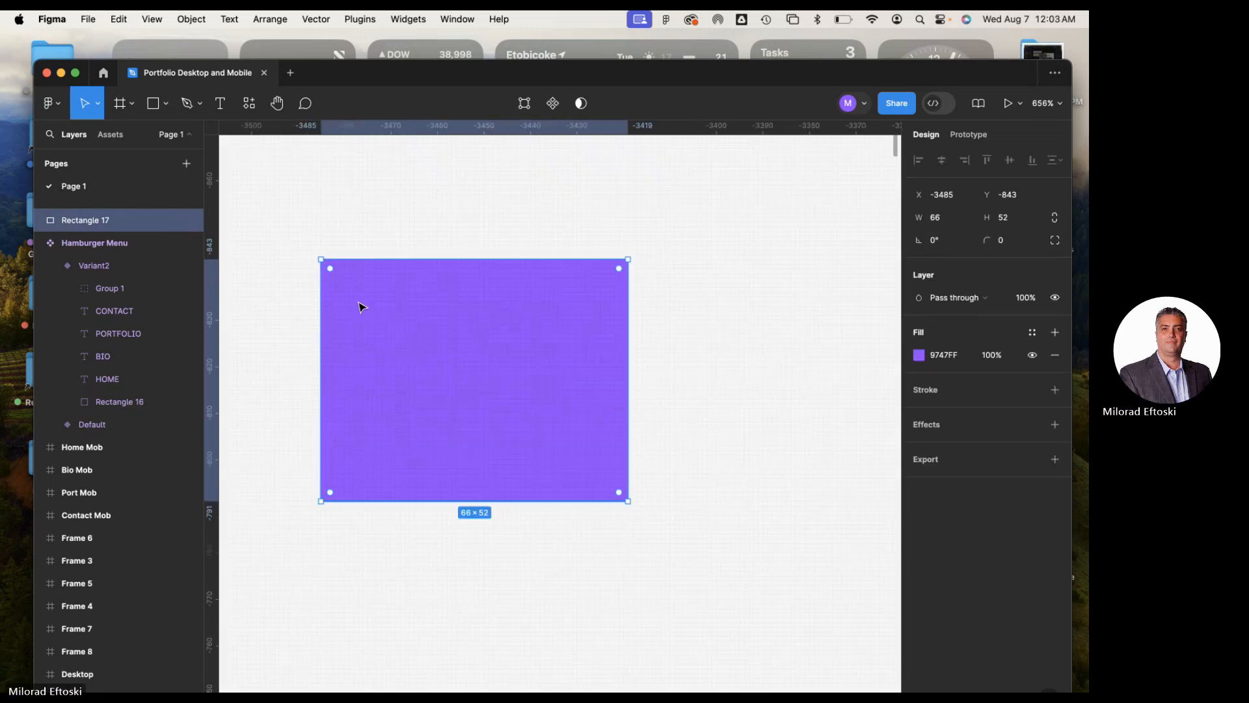
left_click_drag(335, 271, 388, 253)
left_click(403, 205)
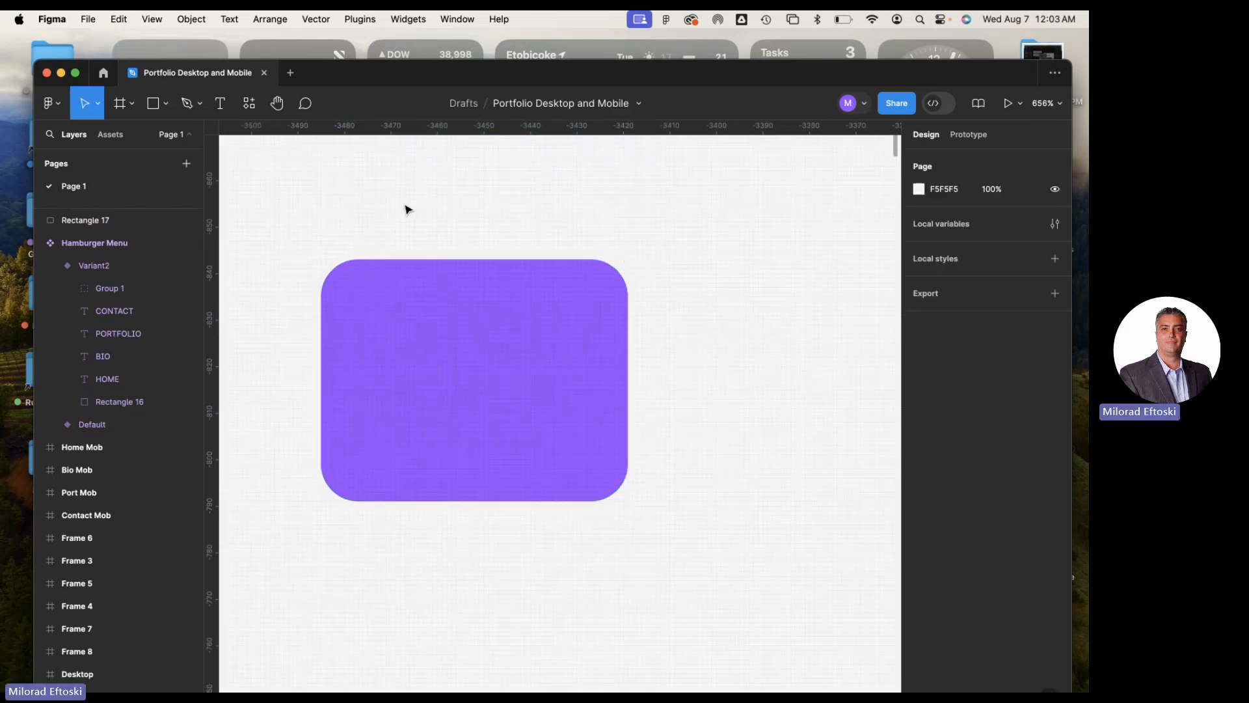
Build three horizontal bars, each about 46 × 4 and spaced 8 apart, inside the purple rectangle
scroll(418, 301, "down", 5)
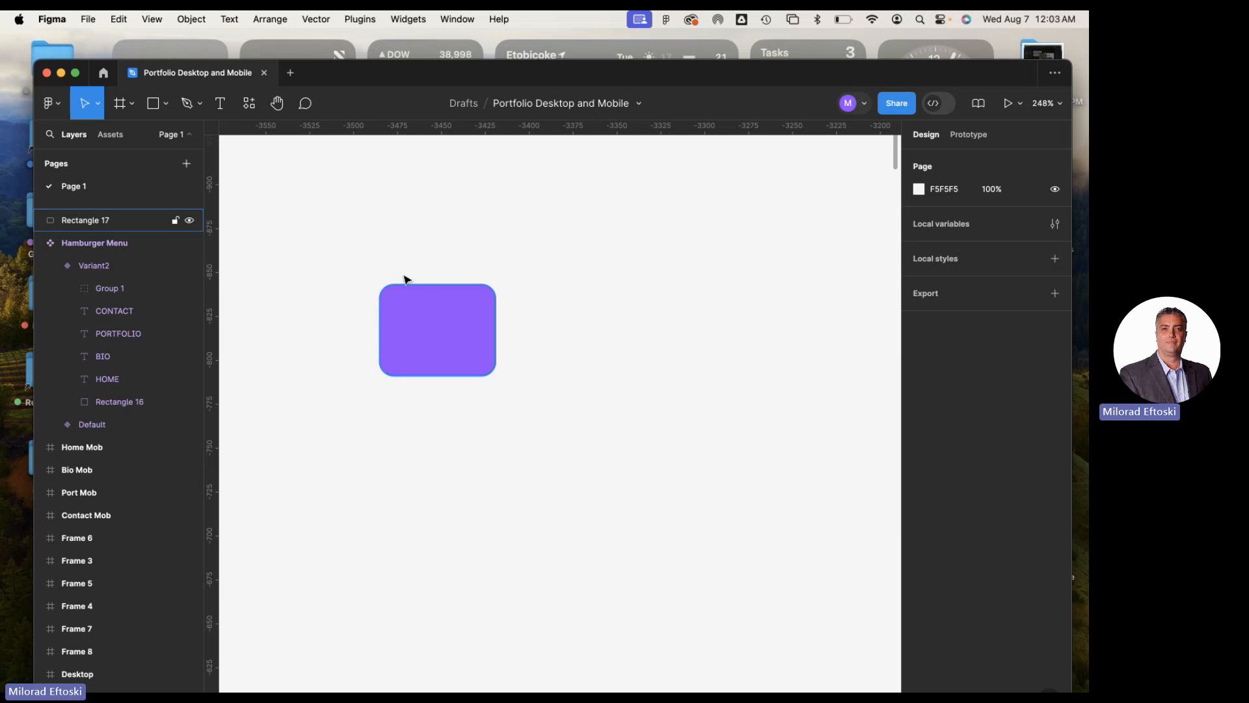
left_click(165, 108)
left_click(153, 134)
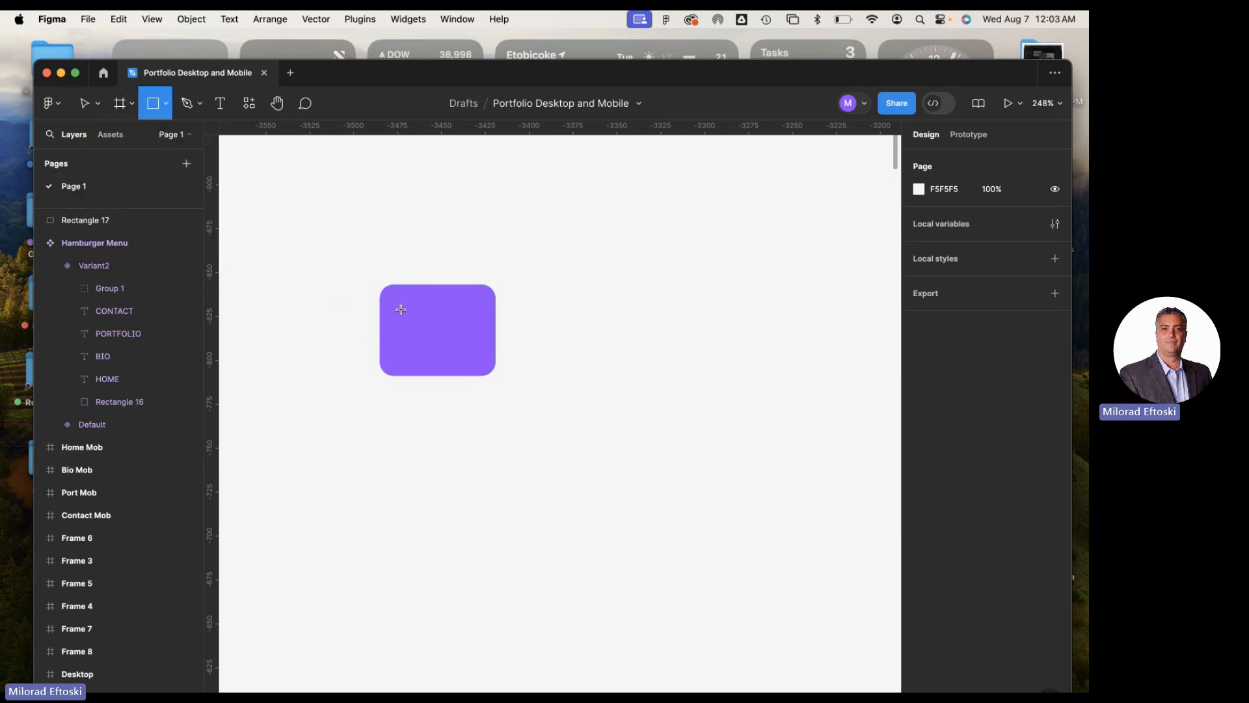
mouse_move(401, 310)
left_mouse_down()
mouse_move(495, 311)
mouse_move(465, 317)
mouse_move(468, 359)
left_mouse_up()
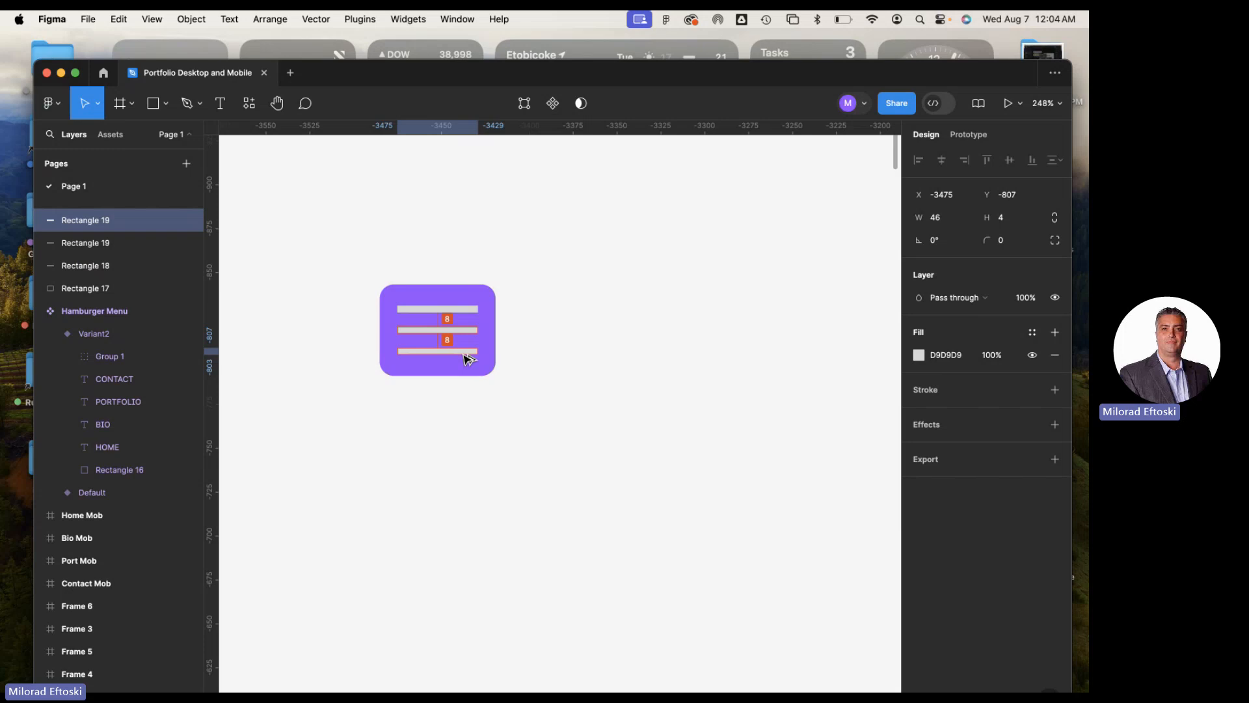
left_click(544, 396)
Select all three hamburger bars and group them
left_click(456, 355)
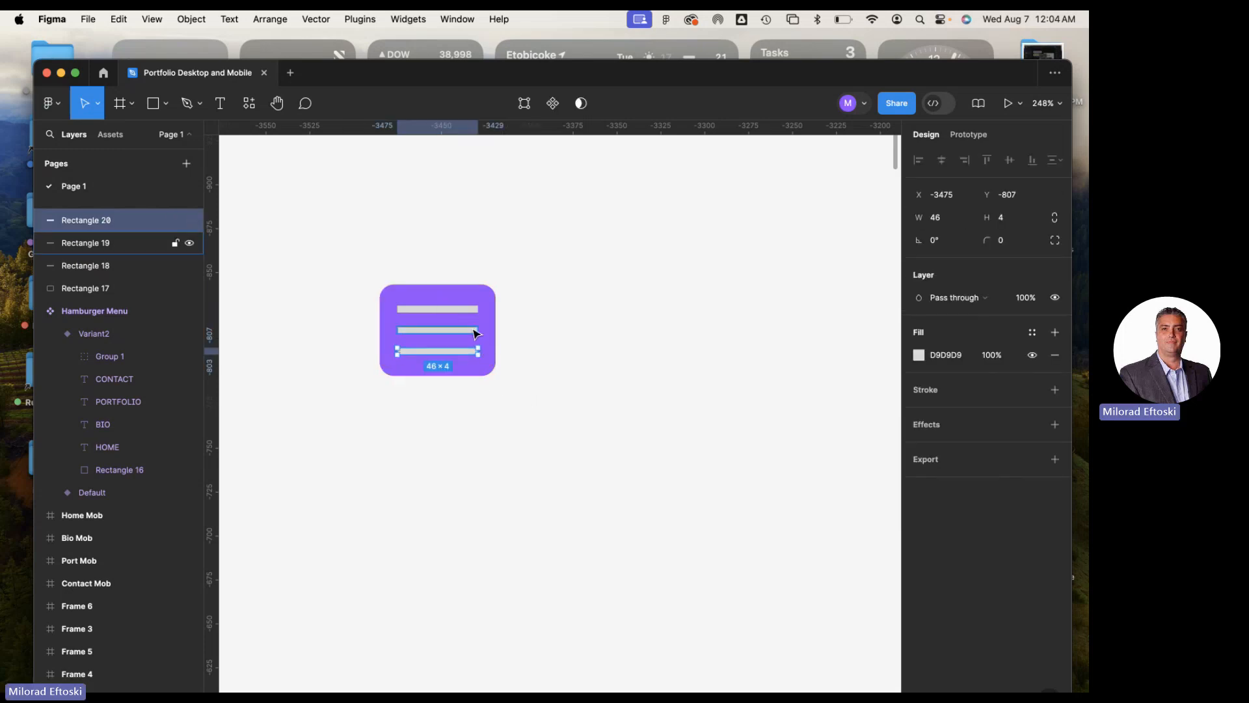
left_click(474, 334, "shift")
left_click(464, 310, "shift")
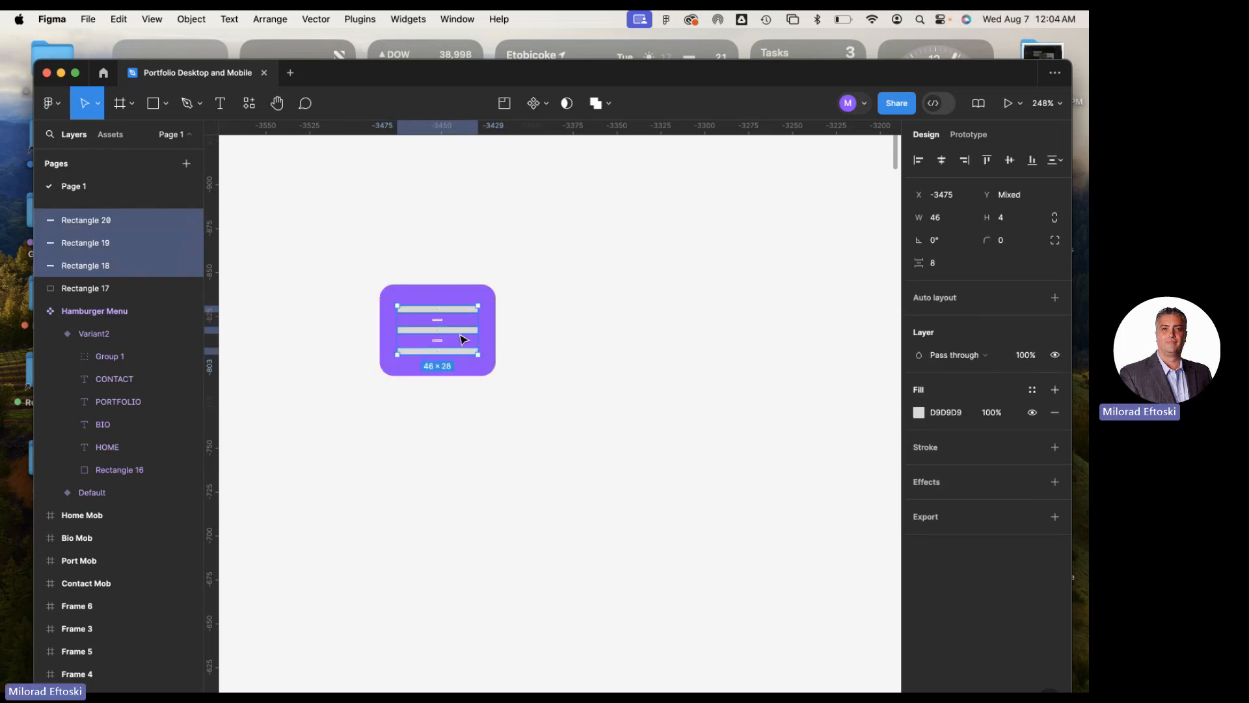
key("super+g")
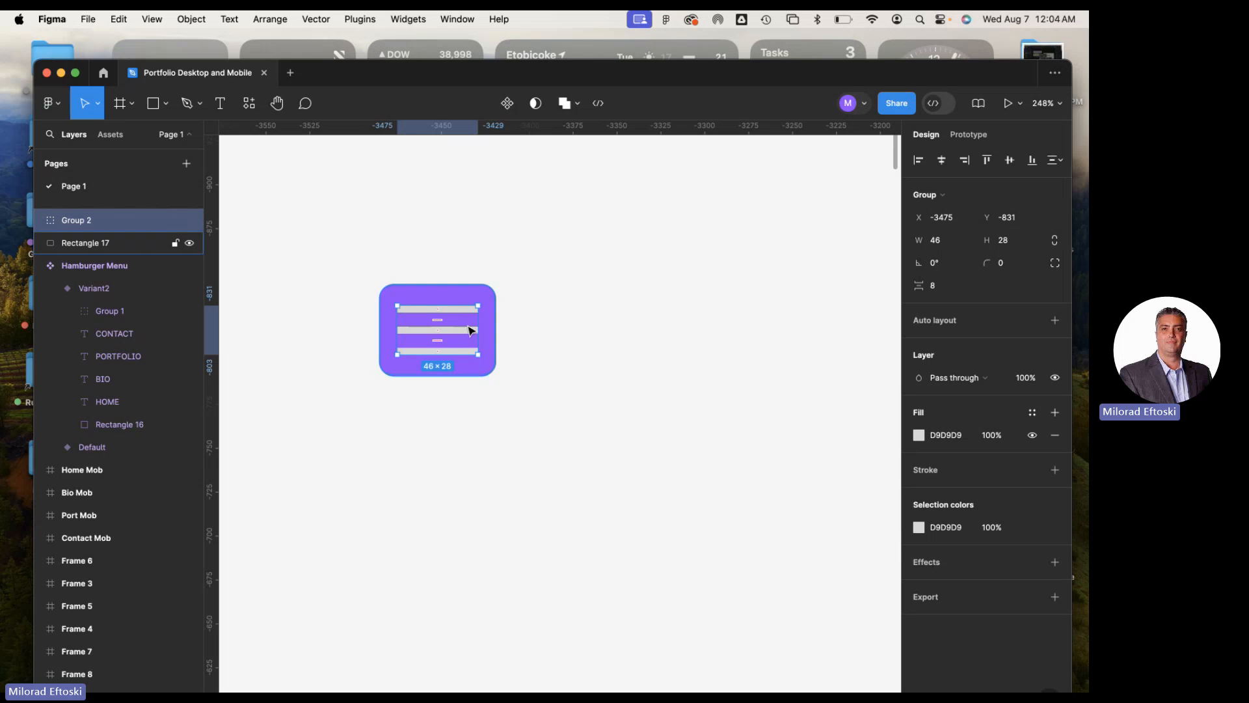
left_click(535, 319)
left_click(465, 316)
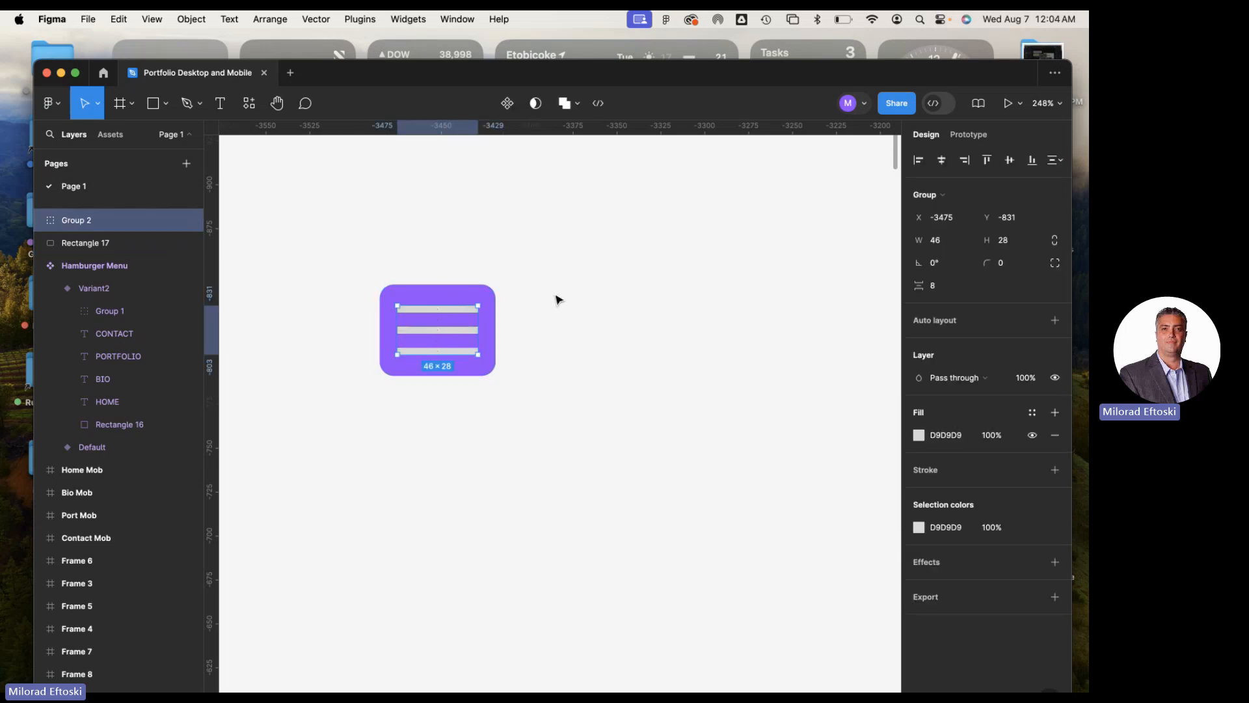
Try aligning the bar group and the purple rectangle by their top edges, and undo it
left_click_drag(511, 254, 403, 442)
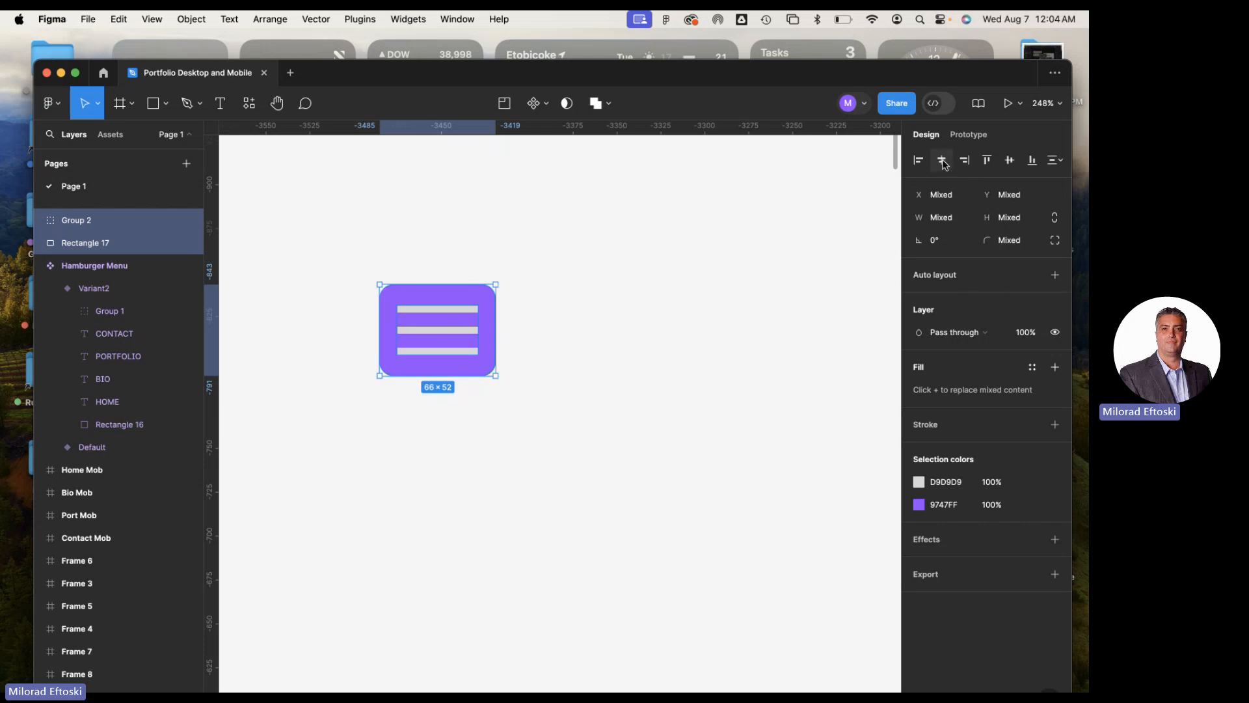
left_click(987, 161)
key("super+z")
left_click(594, 285)
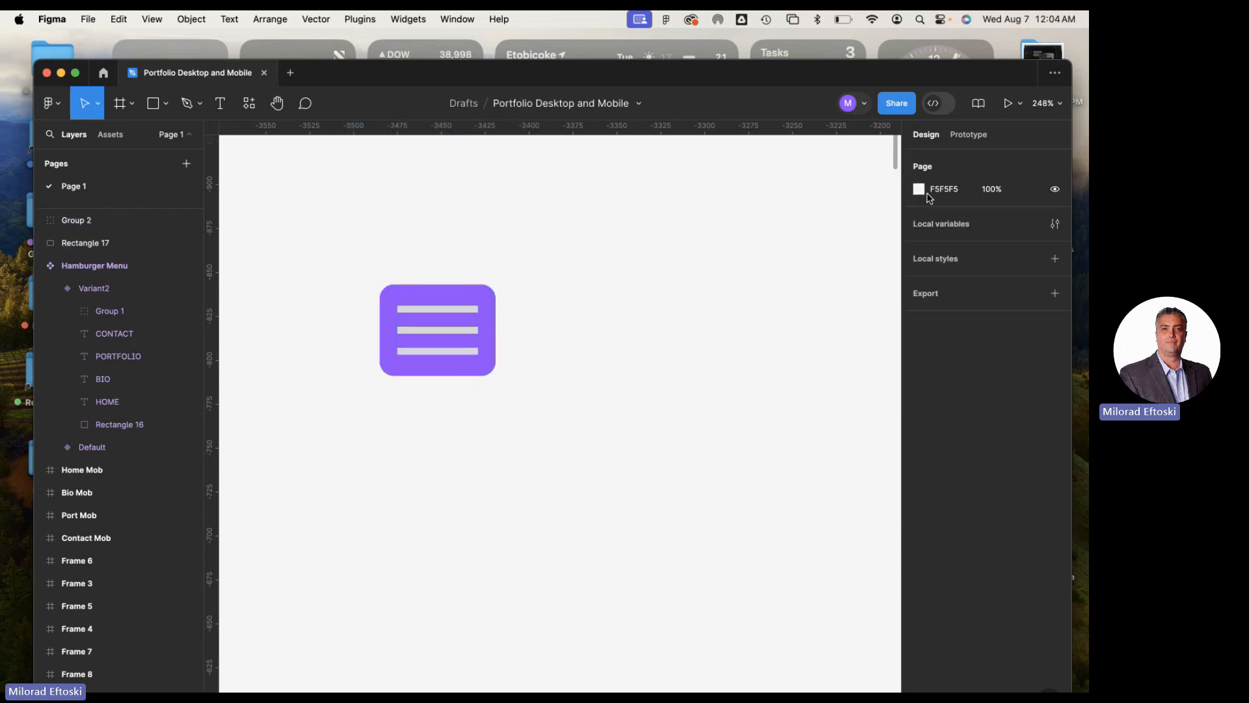
Try moving the bar group and the purple rectangle apart, and undo both moves
left_click(440, 345)
left_click(543, 319)
left_click(464, 314)
left_click_drag(514, 246, 343, 434)
left_click(620, 397)
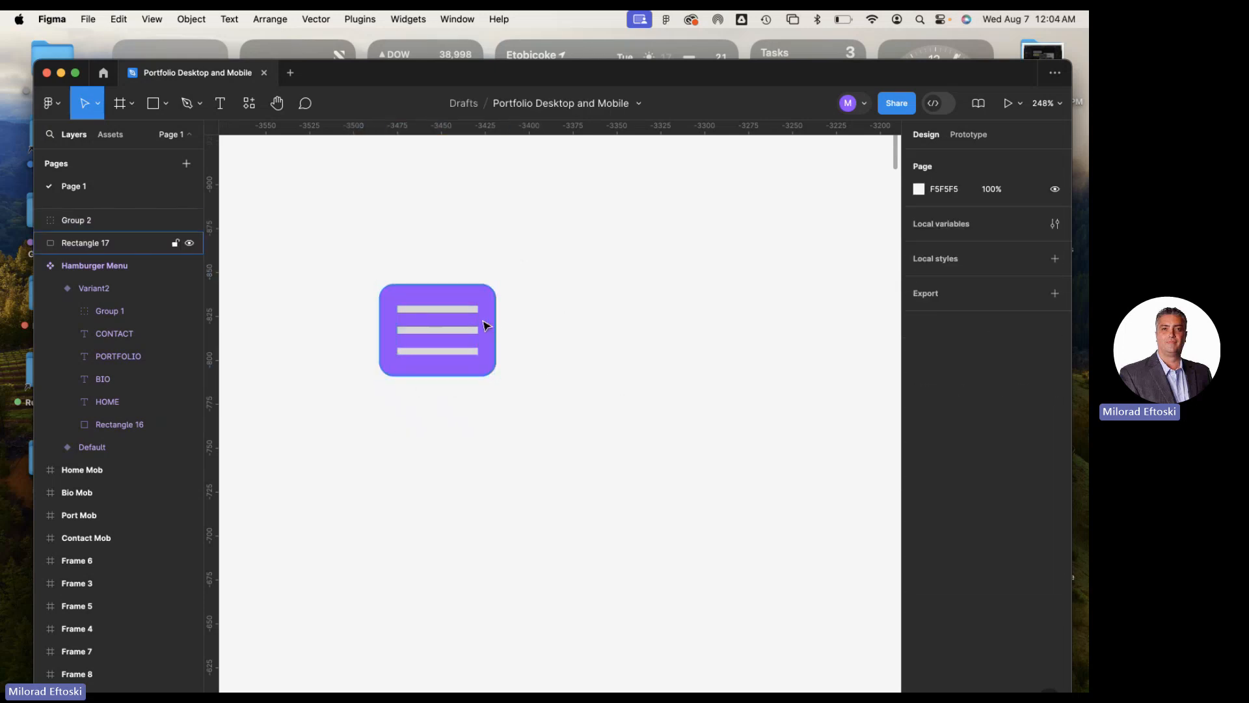
left_click_drag(458, 331, 432, 275)
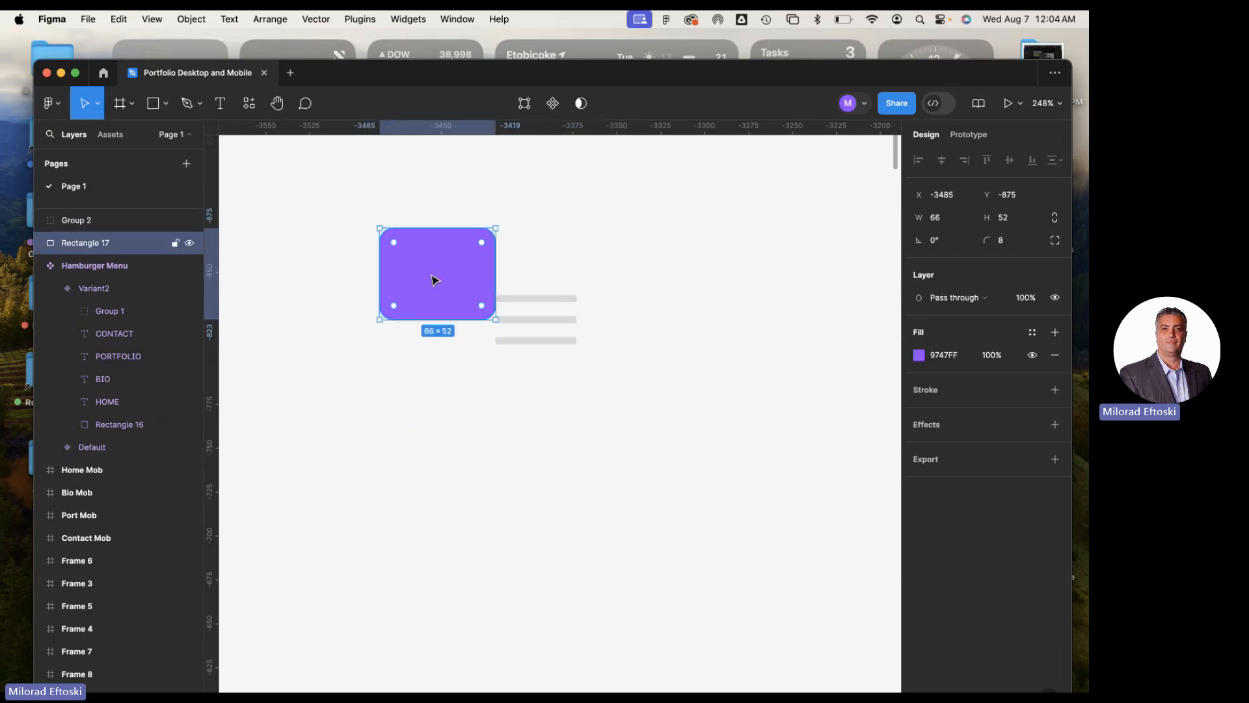
key("super+z")
key("super+z")
left_click_drag(347, 239, 538, 412)
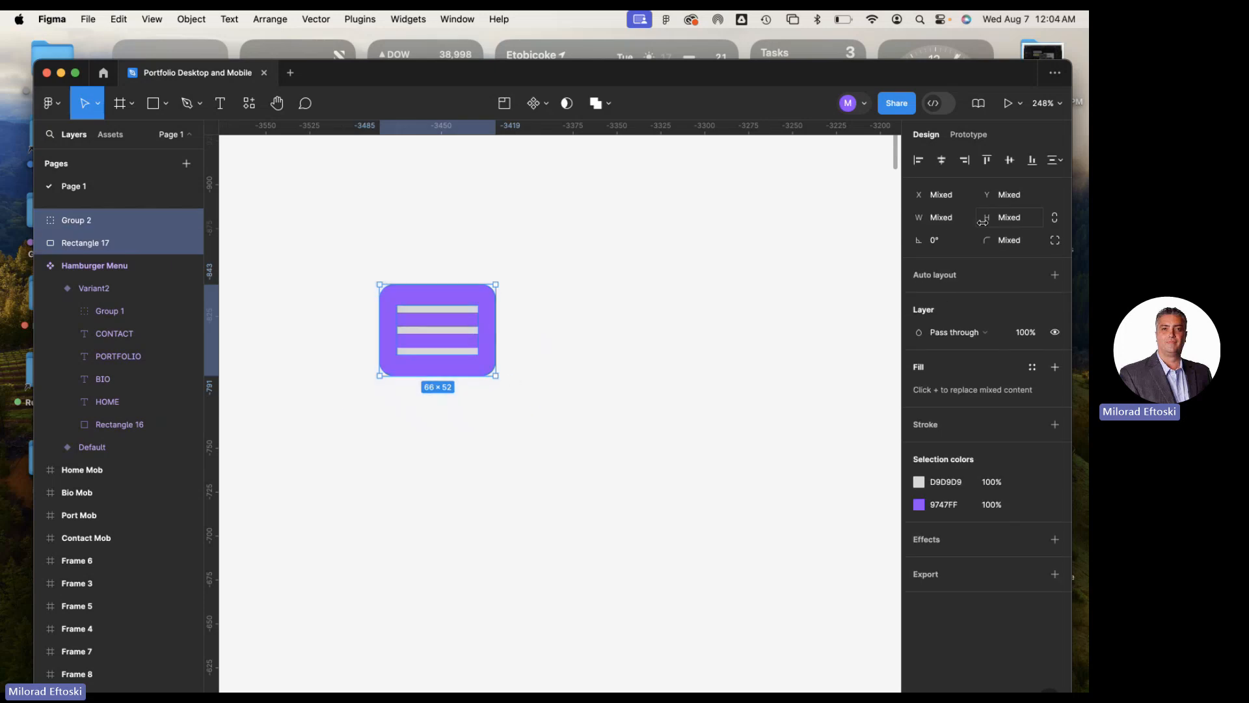
left_click(672, 291)
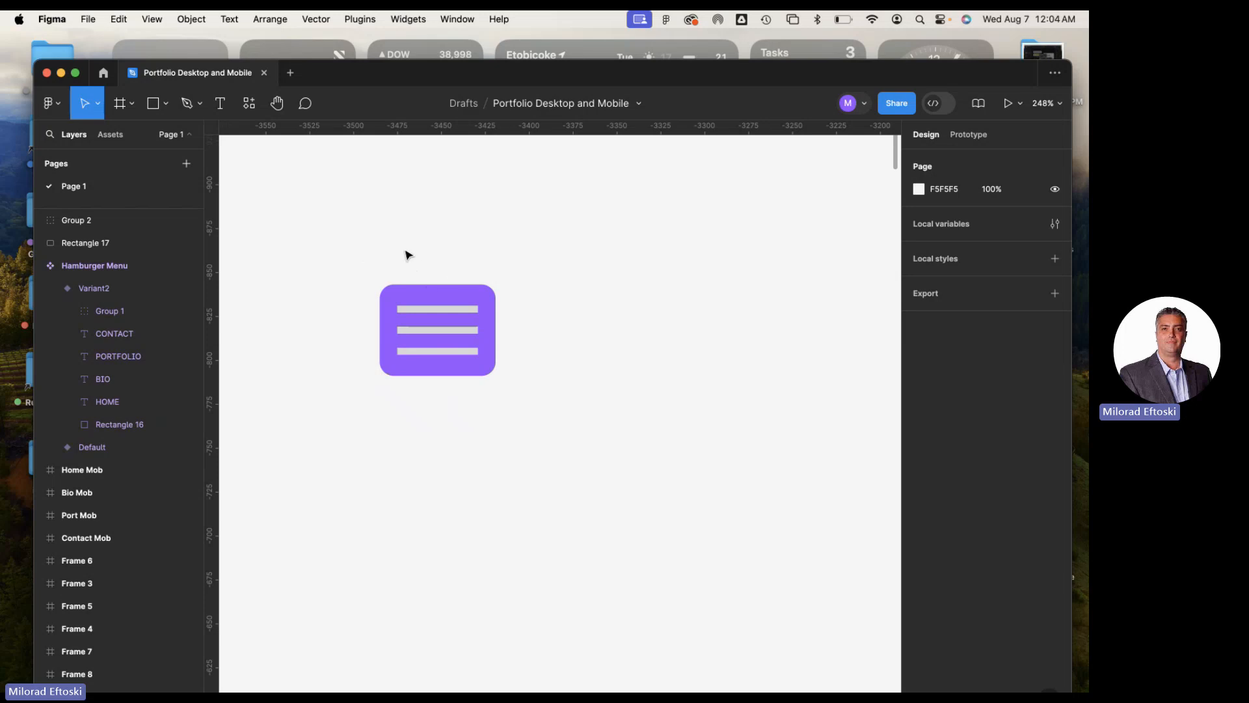
Select the bar group together with the purple rectangle and turn them into a single component
scroll(482, 281, "down", 2)
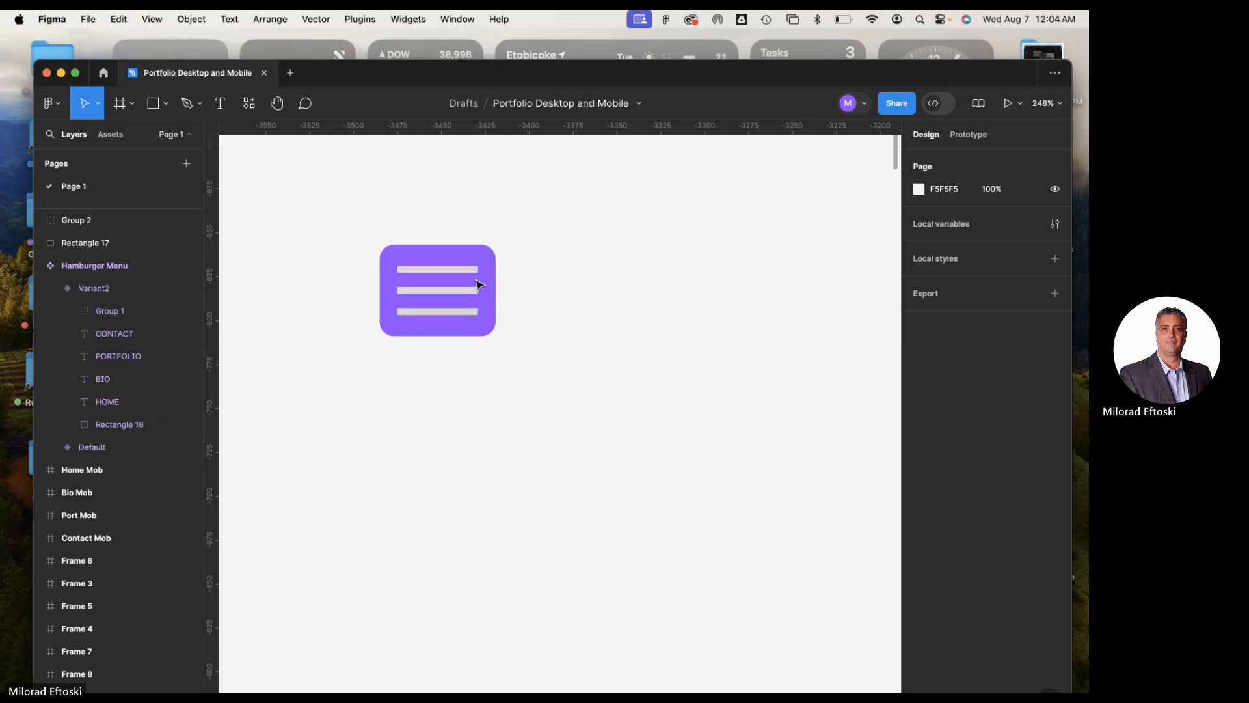
scroll(474, 282, "down", 5)
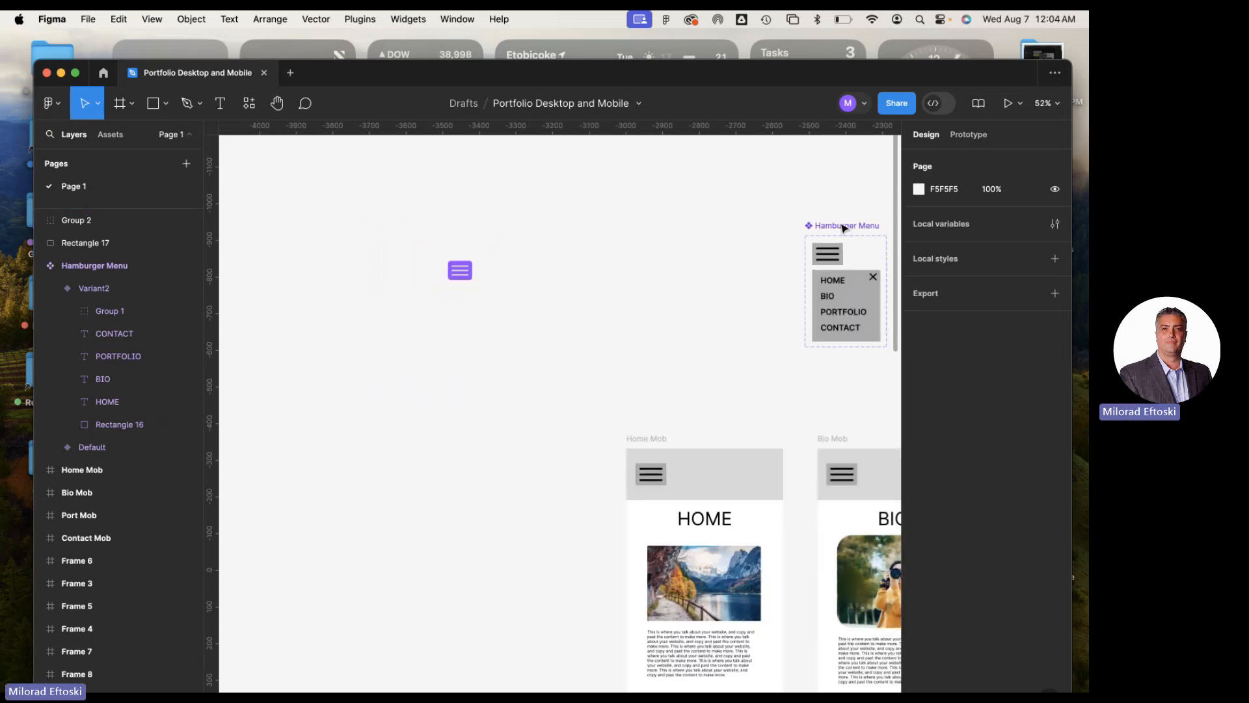
scroll(648, 275, "up", 1)
scroll(648, 276, "up", 1)
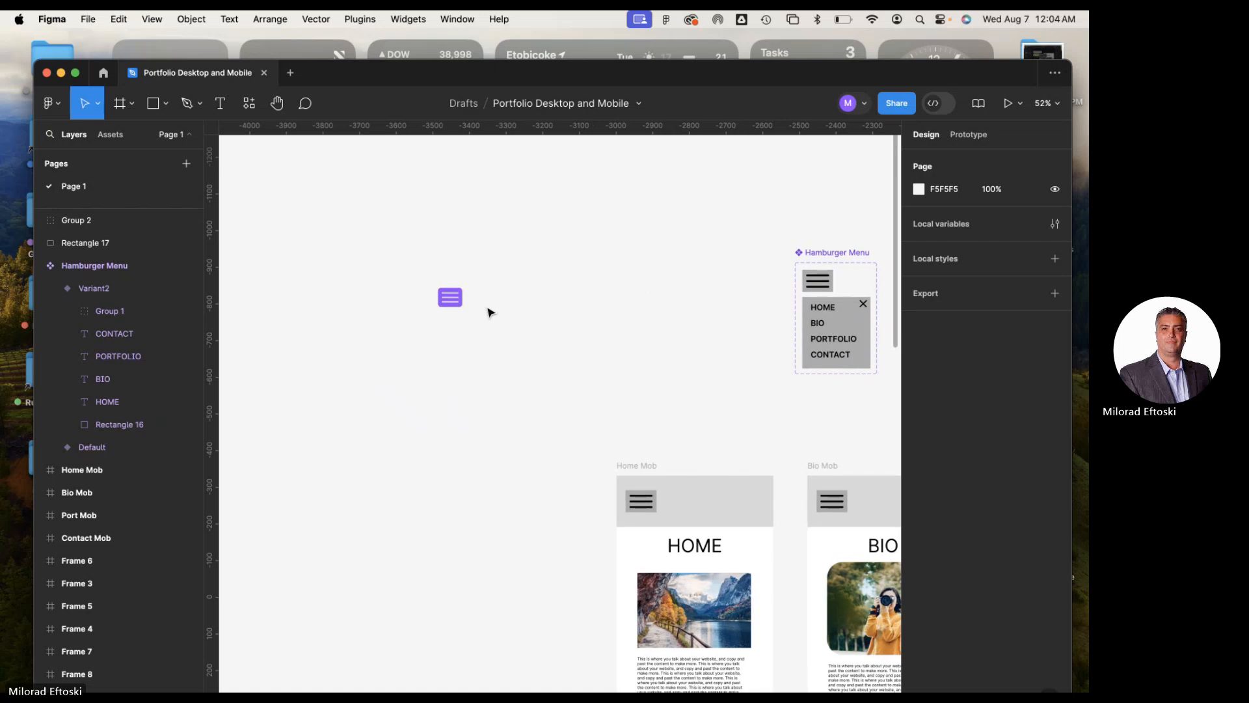
left_click(448, 296)
left_click(548, 317)
left_click_drag(406, 277, 525, 348)
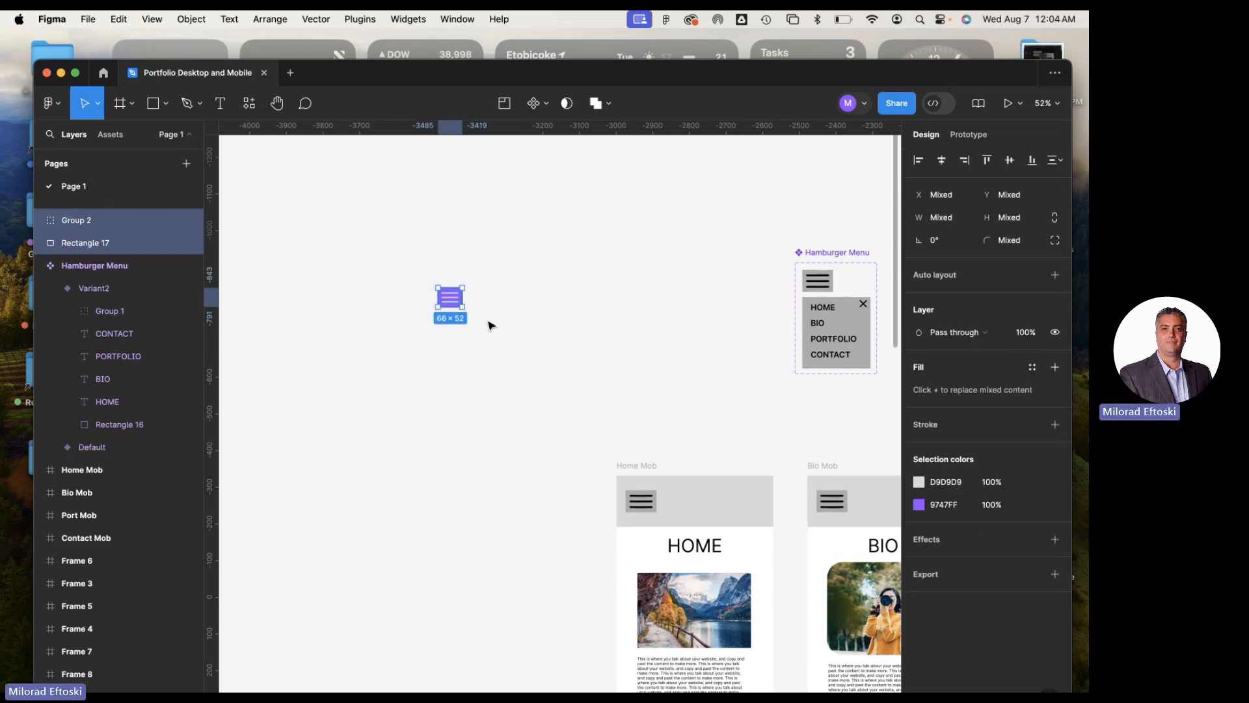
scroll(526, 319, "down", 2)
scroll(526, 319, "right", 2)
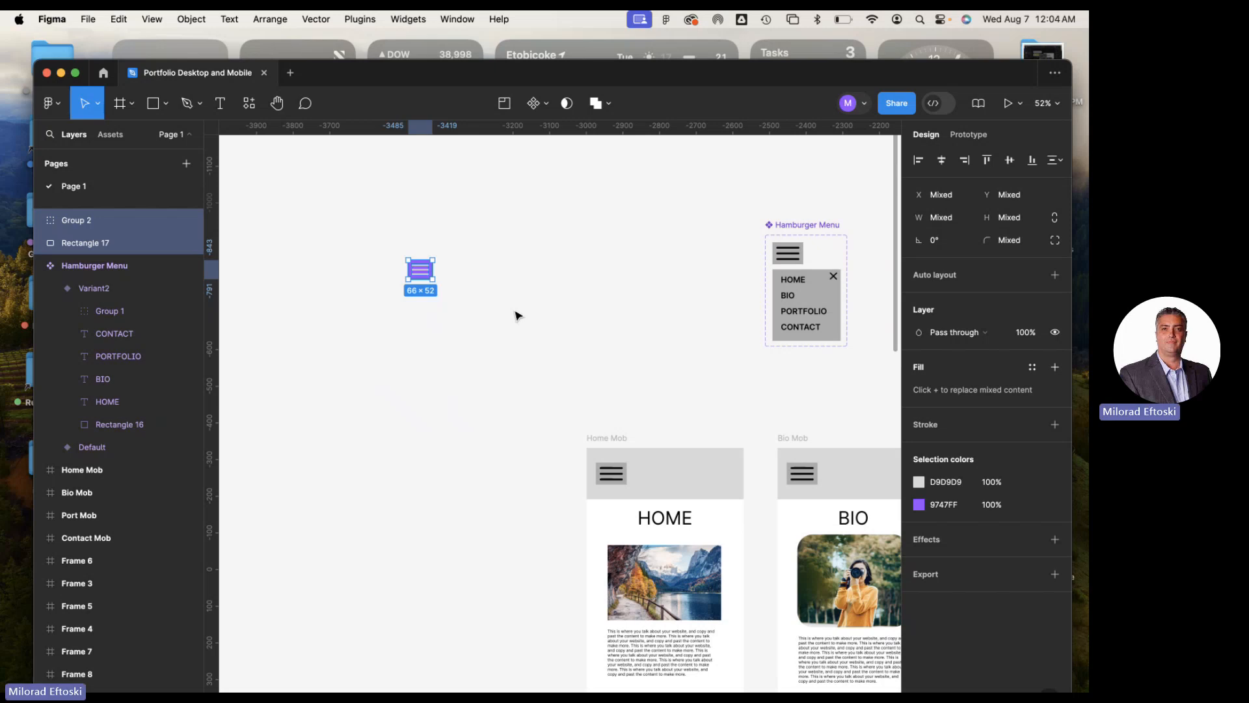
scroll(405, 260, "up", 3)
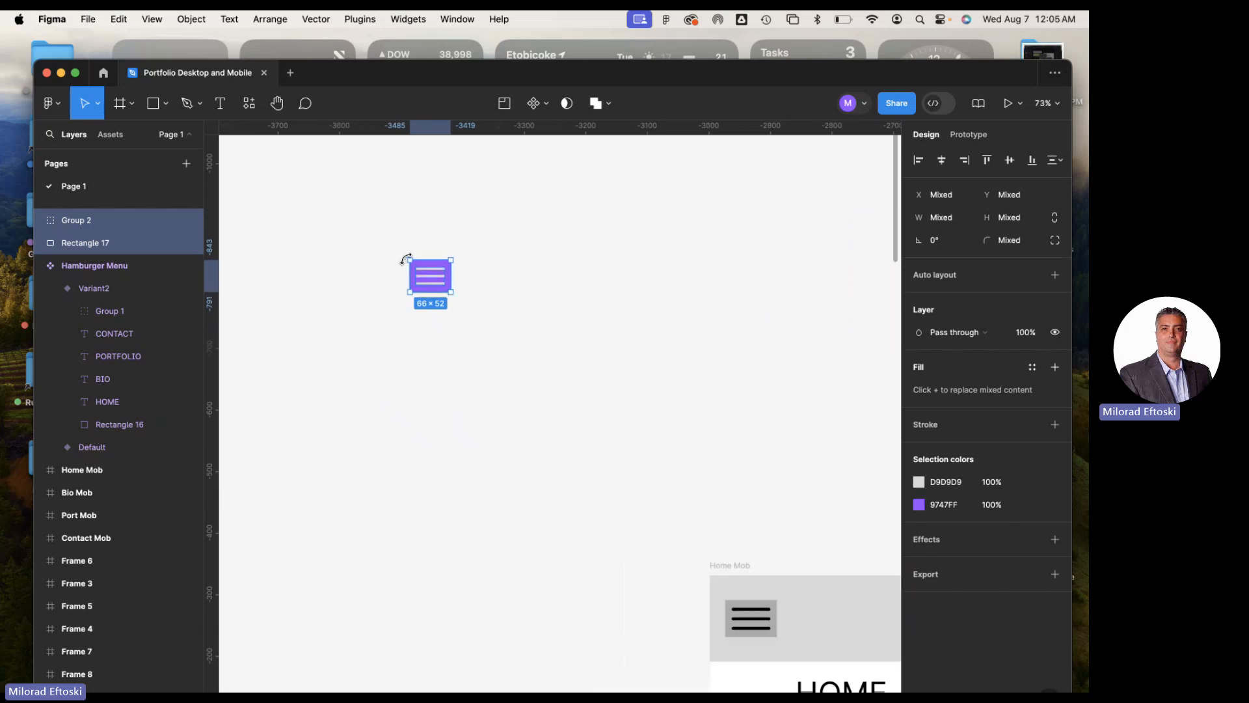
left_click(542, 108)
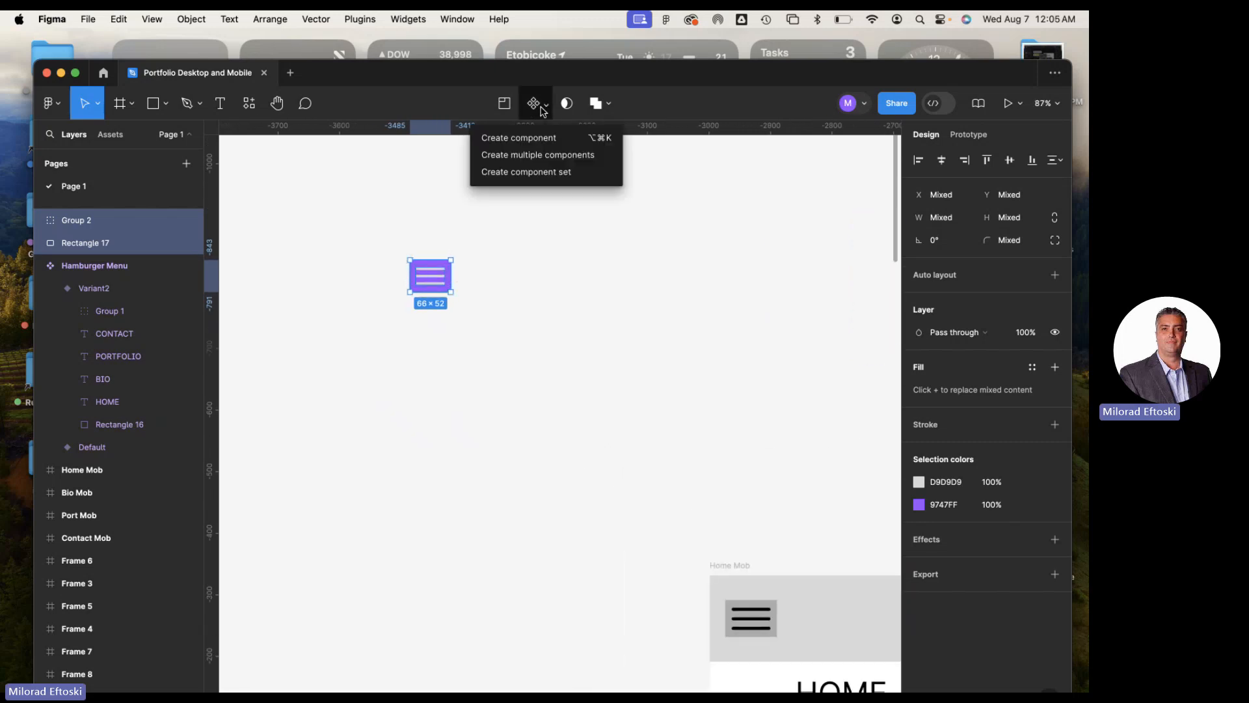
left_click(536, 139)
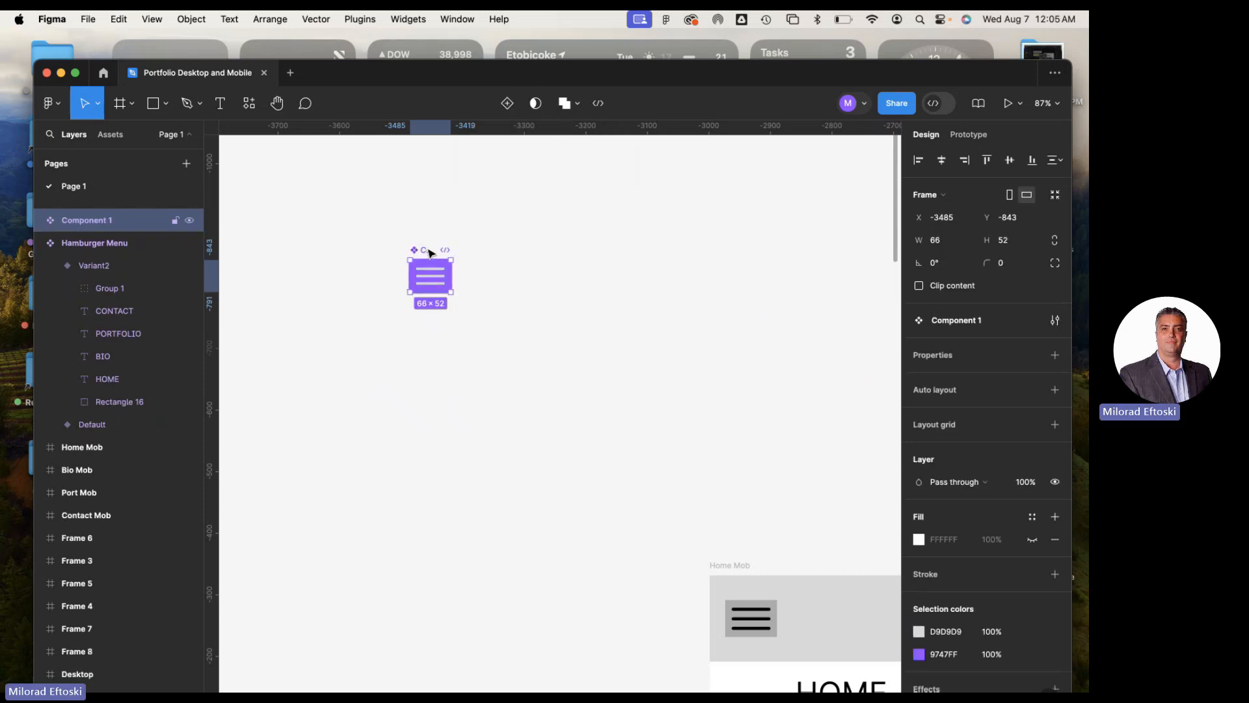
Rename the new component as Hamburger Menu
double_click(90, 223)
type("Ha")
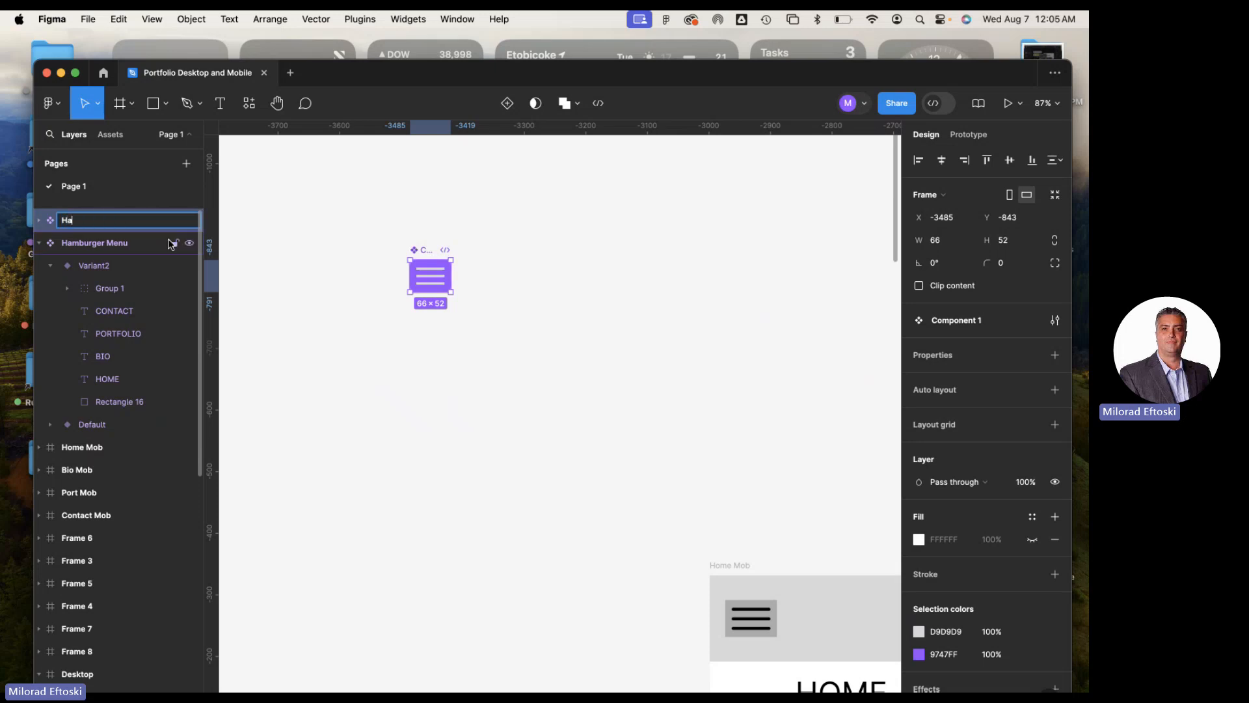
type("mburger Menu")
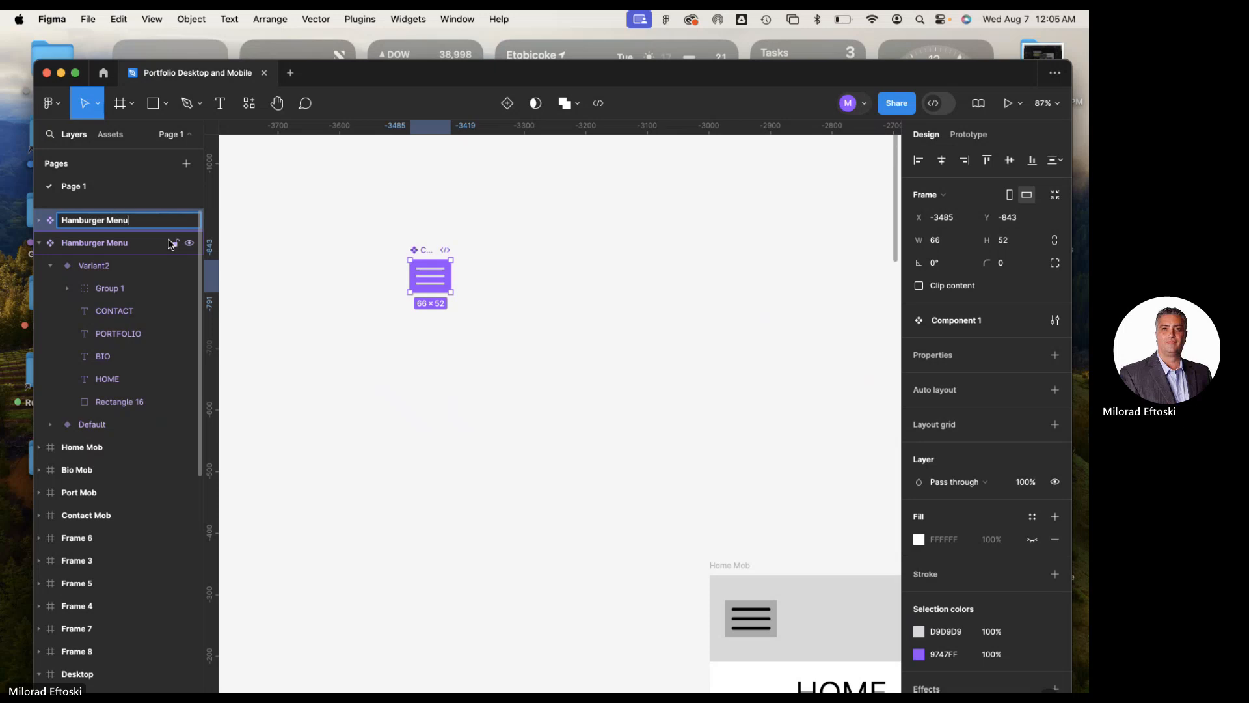
left_click(287, 294)
left_click(437, 257)
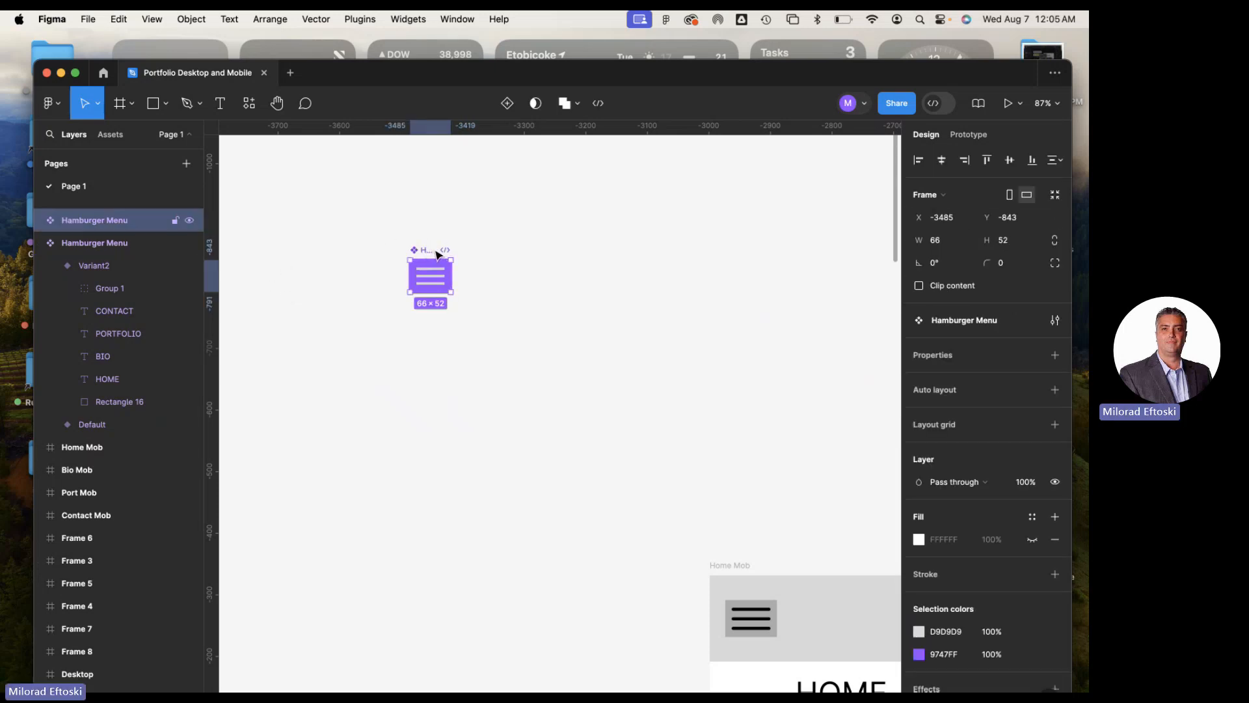
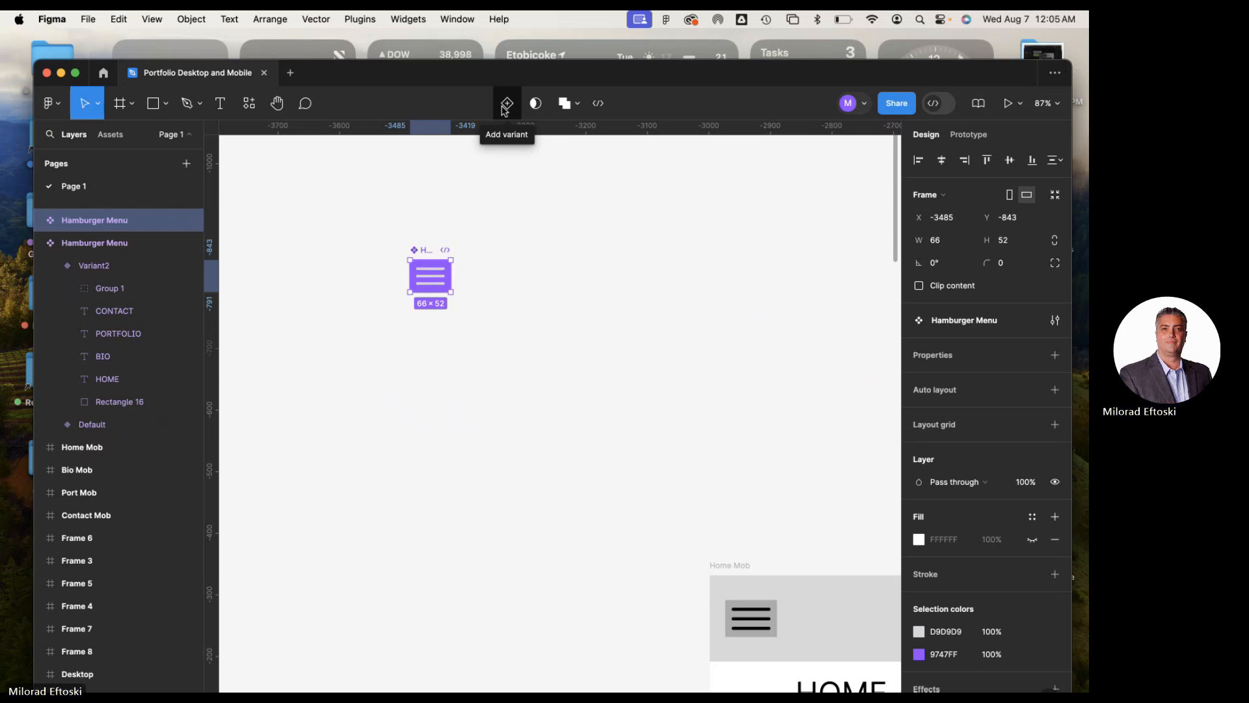
Add a second variant to the new Hamburger Menu component
left_click(504, 111)
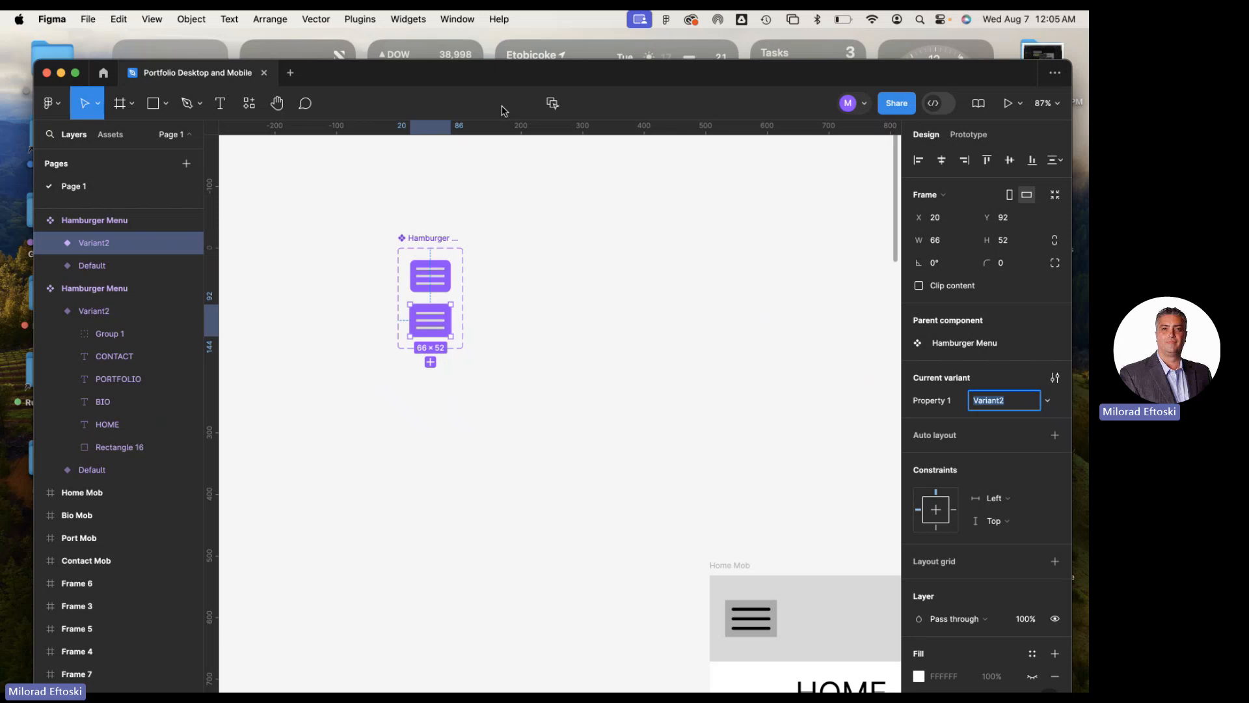
left_click(685, 412)
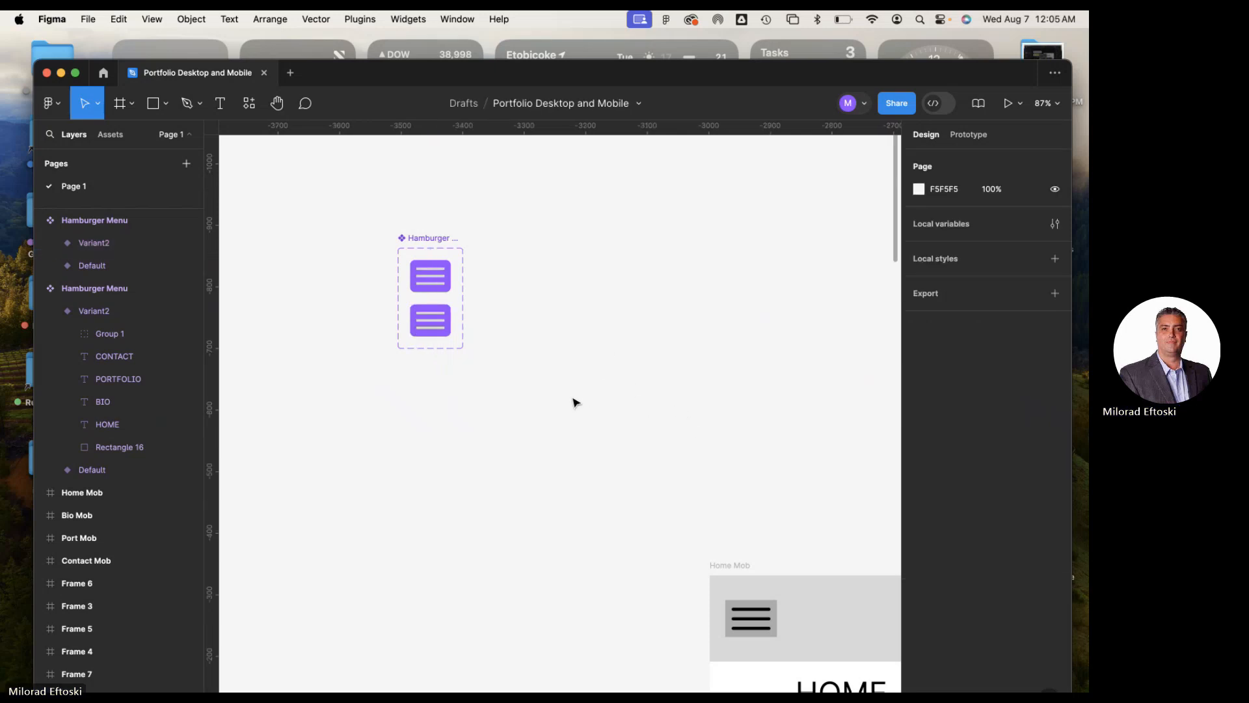
scroll(545, 391, "down", 1)
scroll(547, 390, "down", 5)
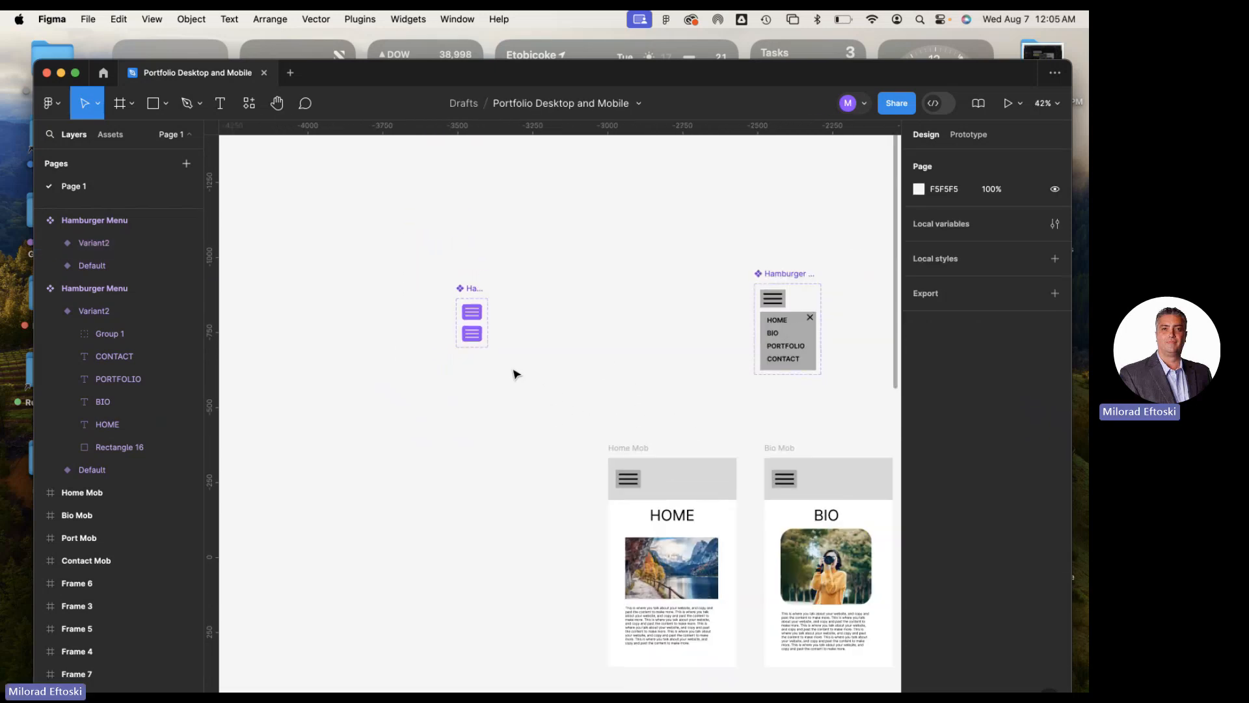
scroll(475, 331, "up", 5)
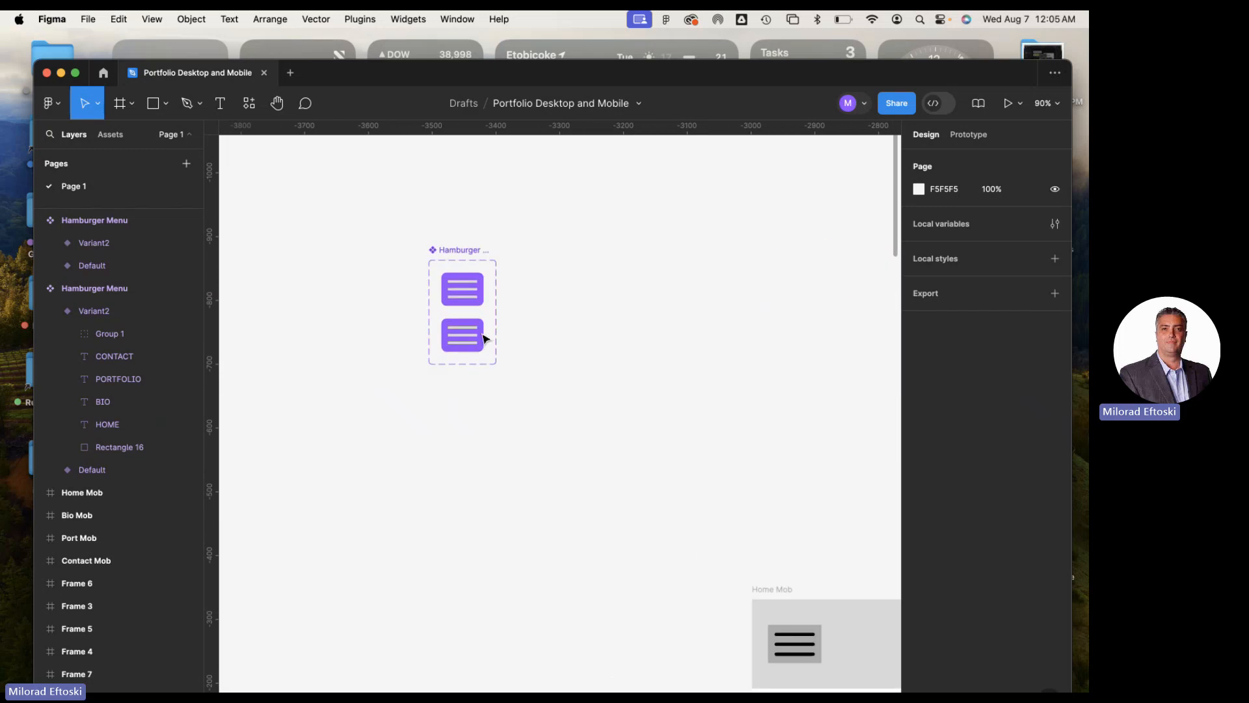
Enlarge the new Hamburger Menu component set's frame in width and height to leave room around its two variants
left_click(483, 338)
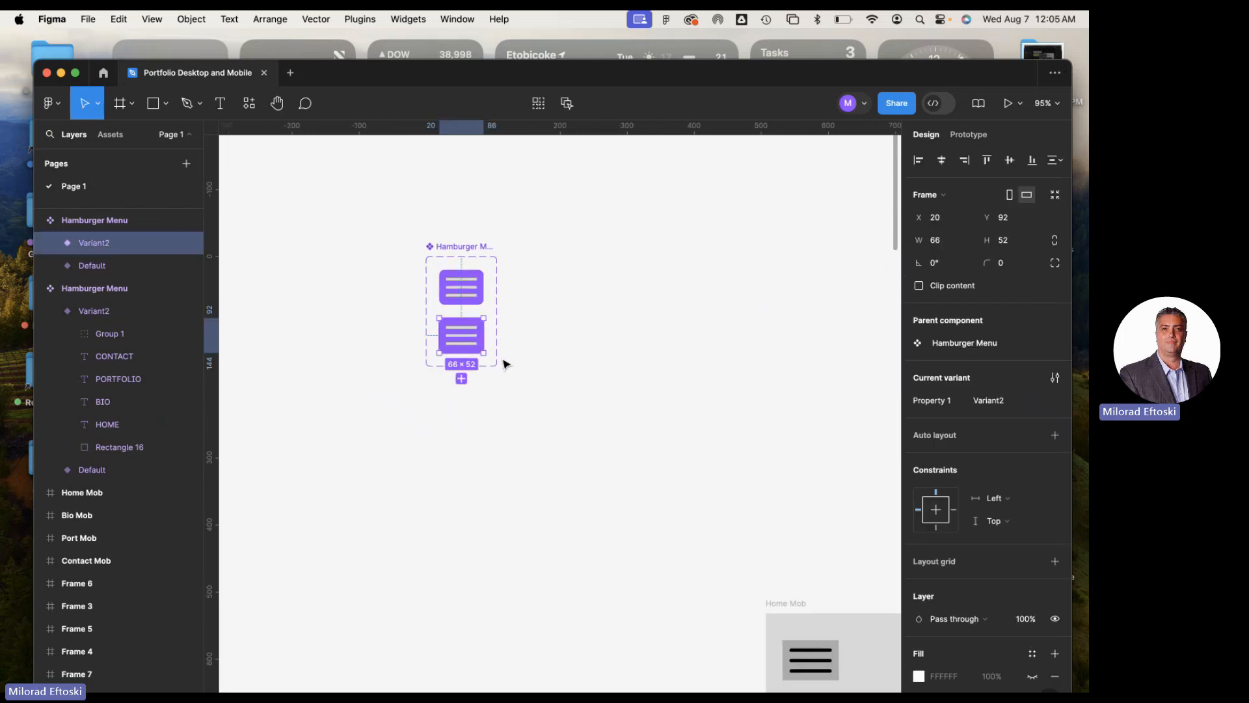
left_click(461, 256)
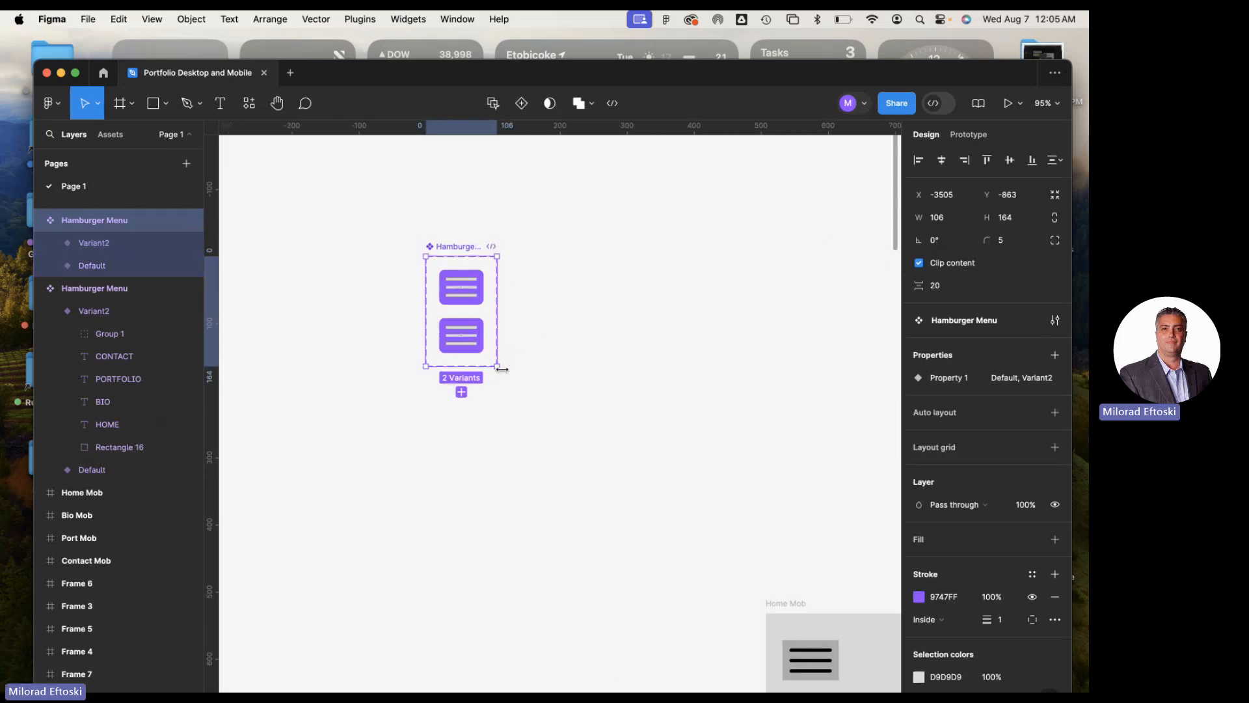
left_click_drag(498, 369, 596, 466)
left_click(514, 363)
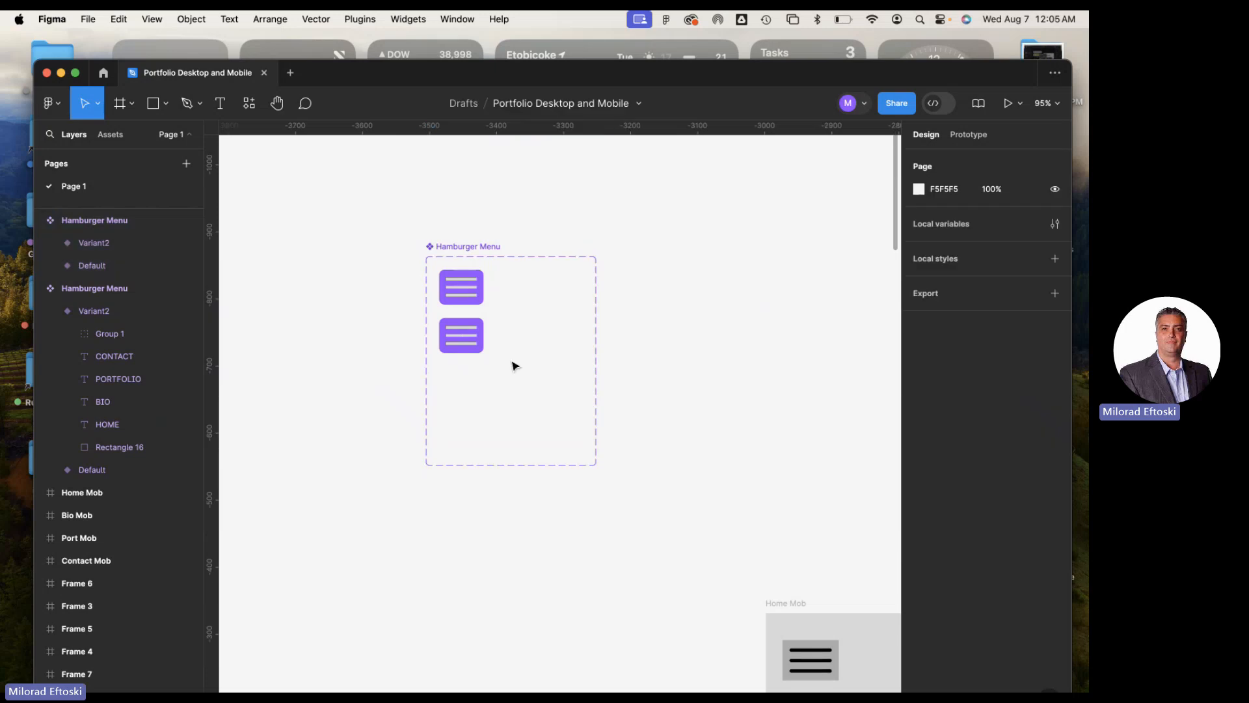
Try deleting the second hamburger variant, and undo the deletion
left_click(457, 336)
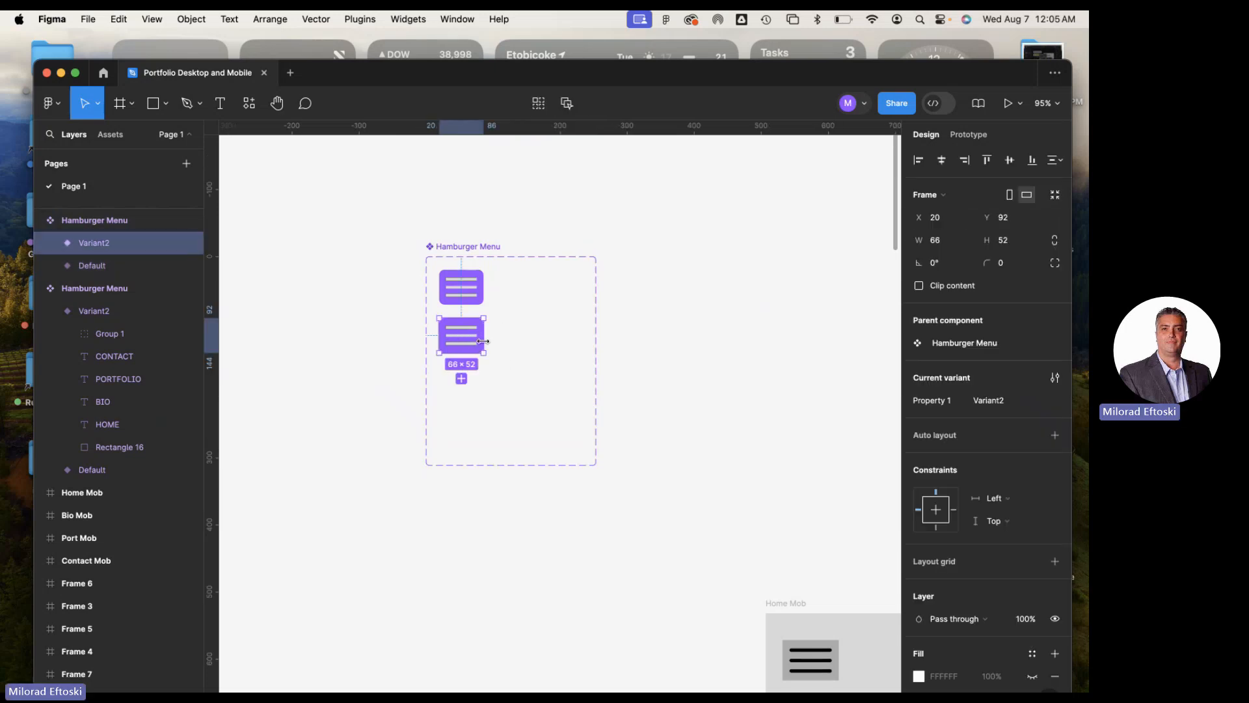
key("Delete")
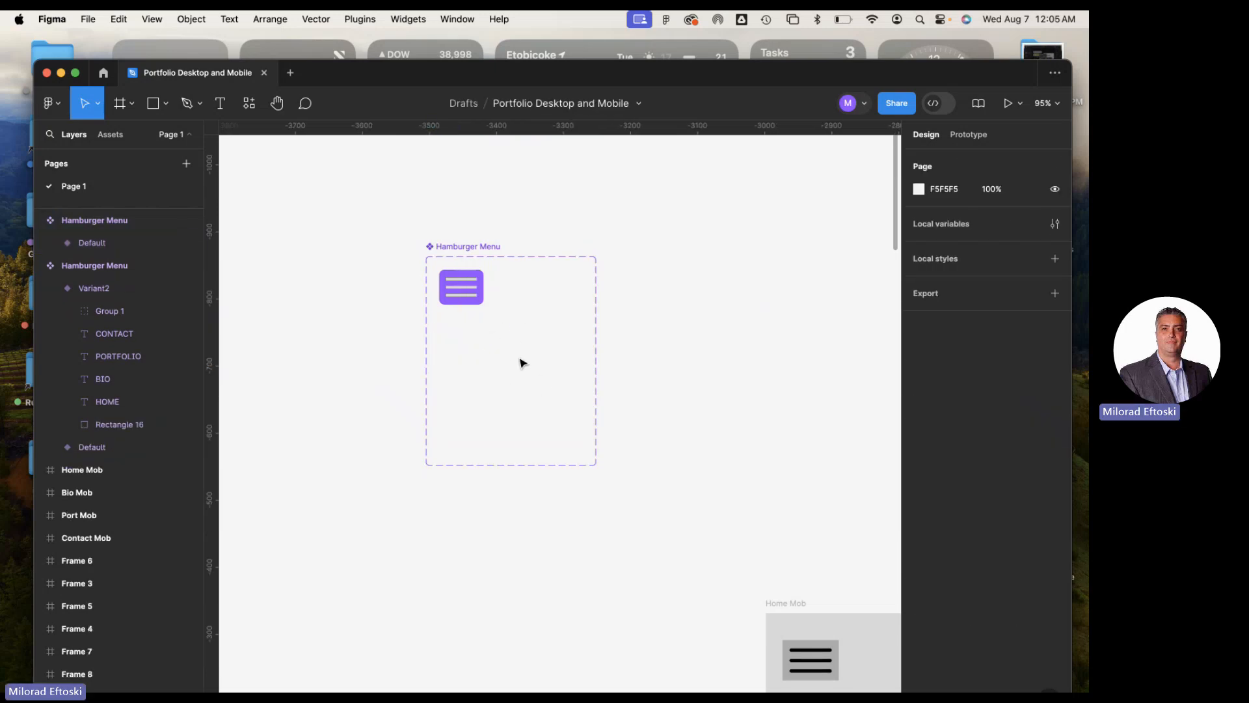
key("super+z")
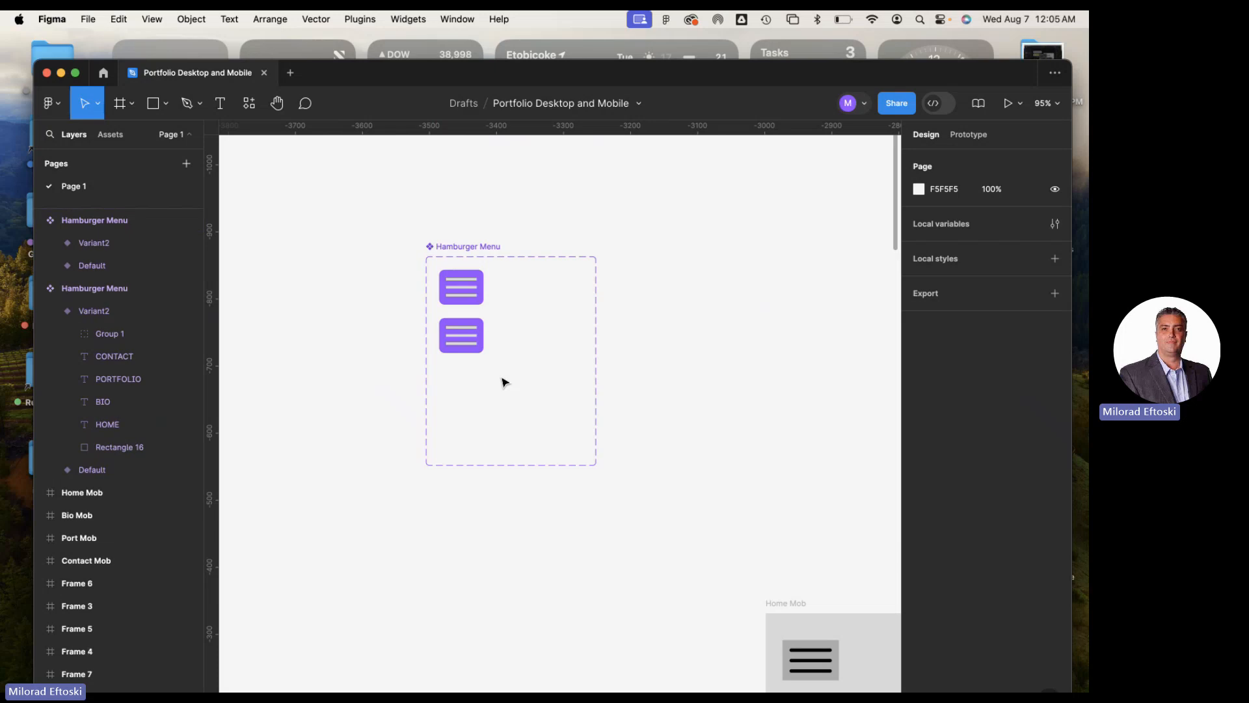
Enlarge the second hamburger variant to about 195 × 176
left_click(479, 352)
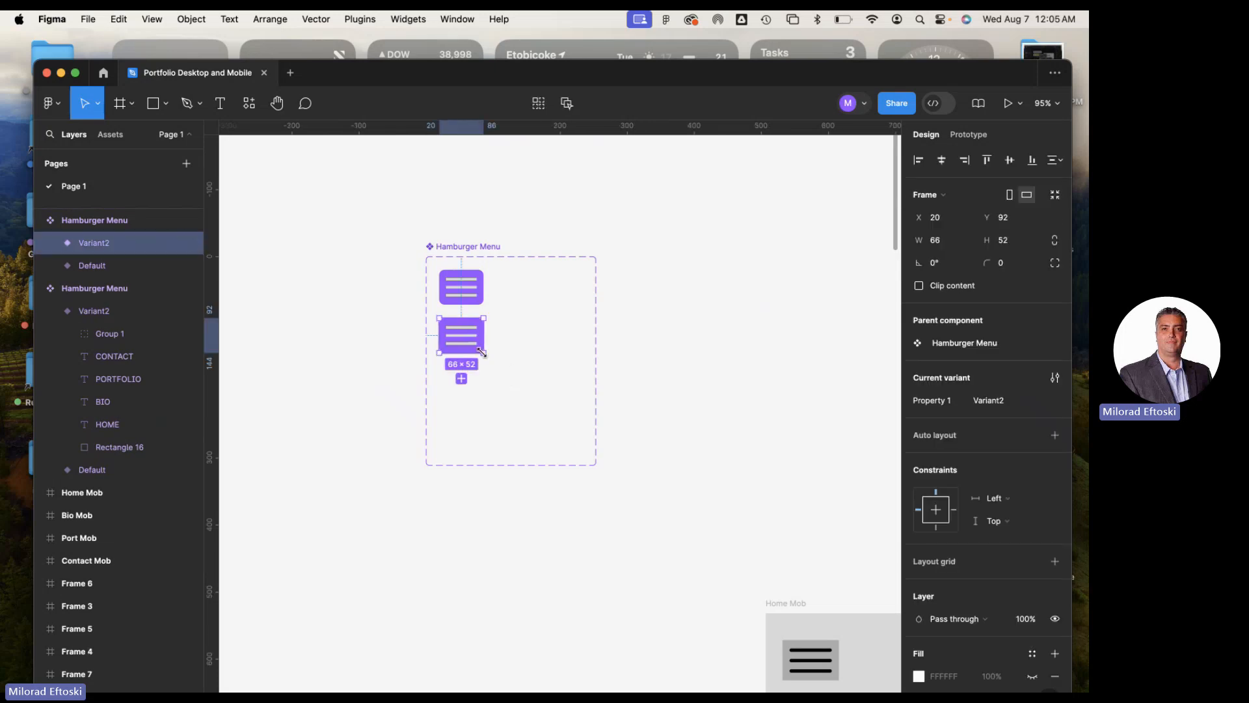
left_click_drag(483, 352, 570, 435)
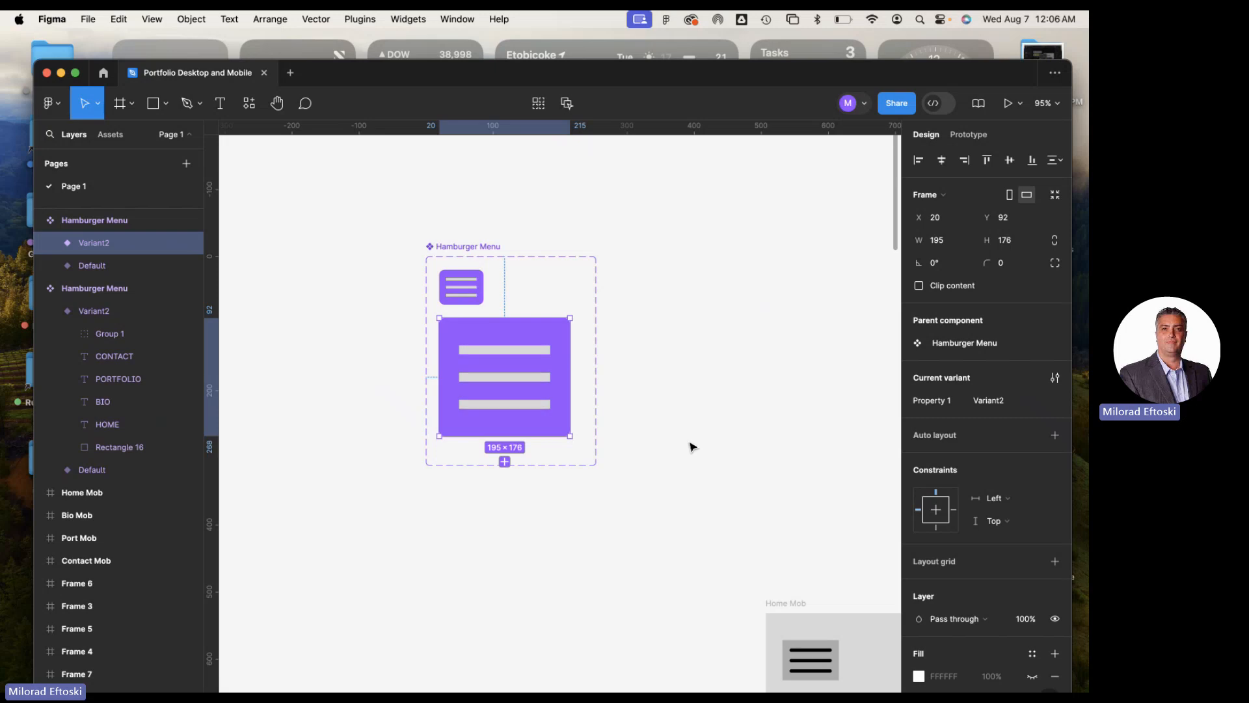
left_click(692, 446)
Delete the three-bar group from the enlarged second variant, keeping only its purple rectangle
left_click(502, 357)
double_click(498, 350)
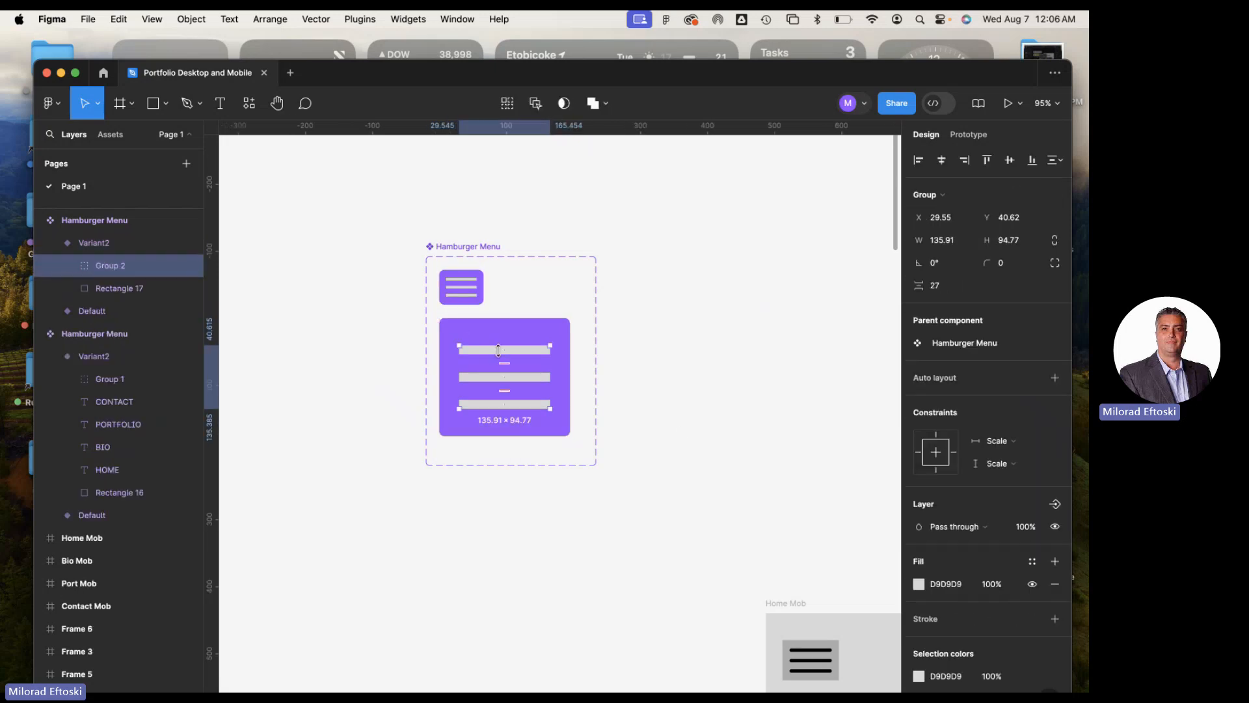
key("Delete")
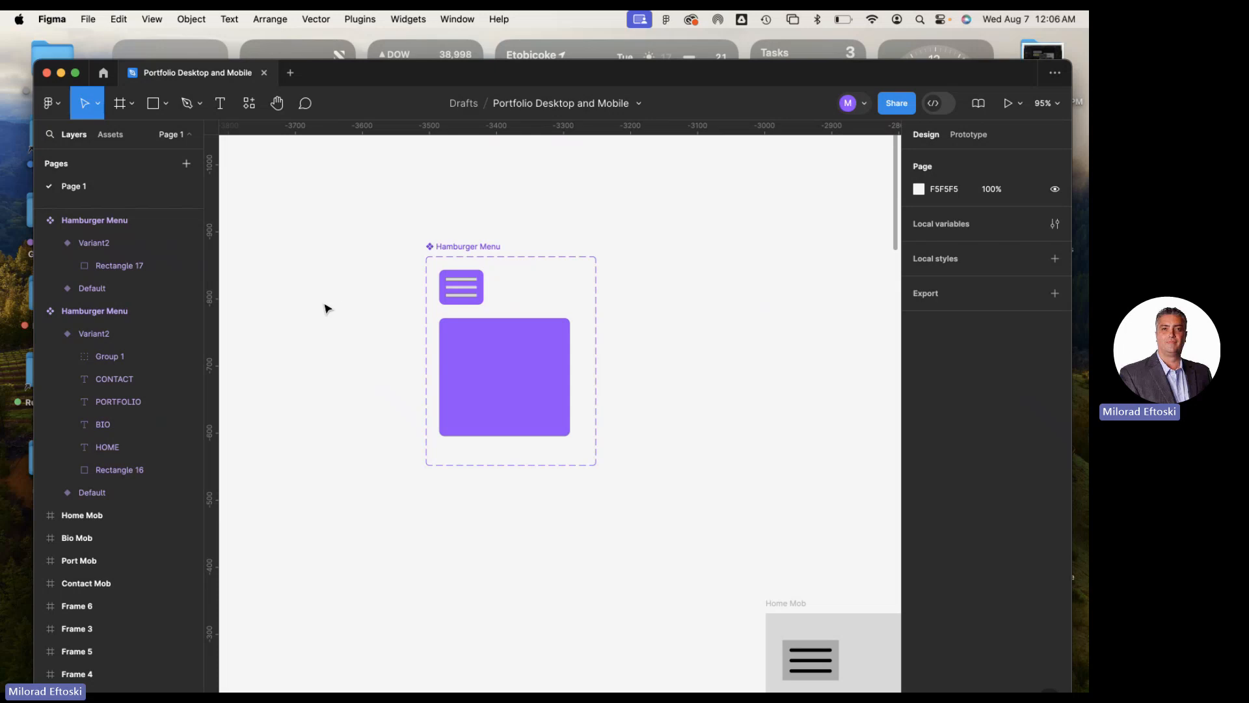
Add a HOME text label to the second variant and place it at X 30, Y 20
left_click(510, 385)
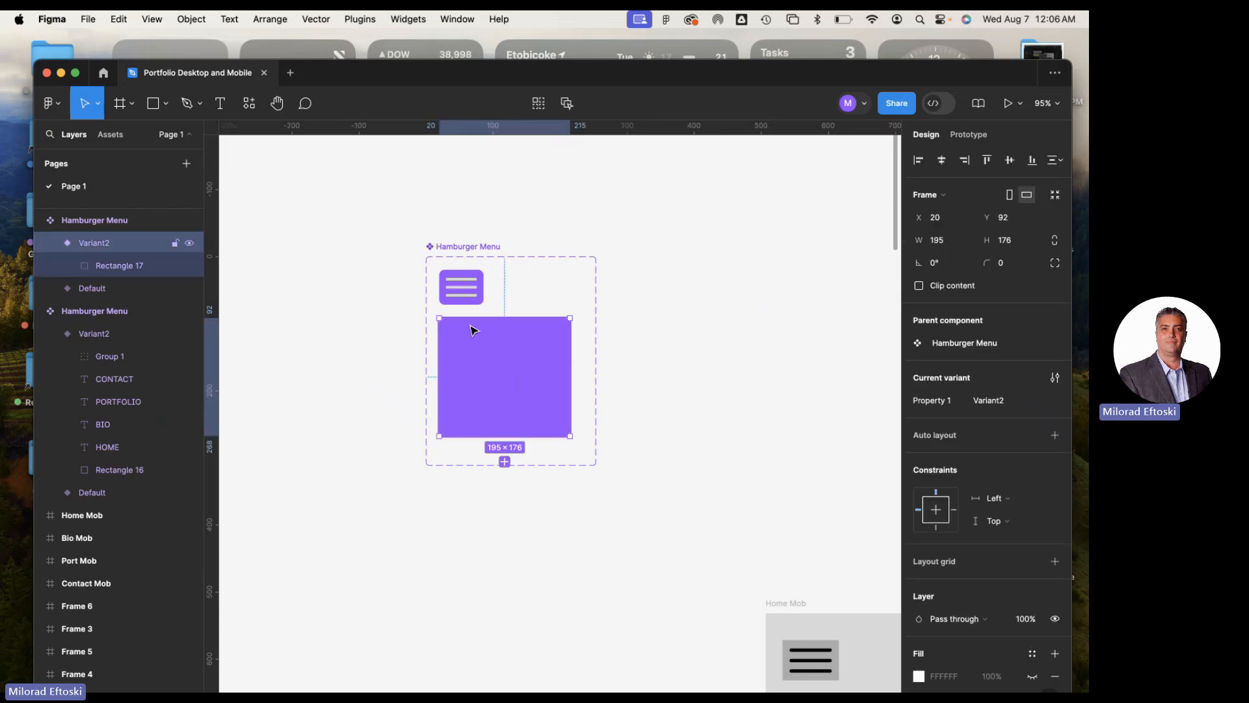
left_click(221, 105)
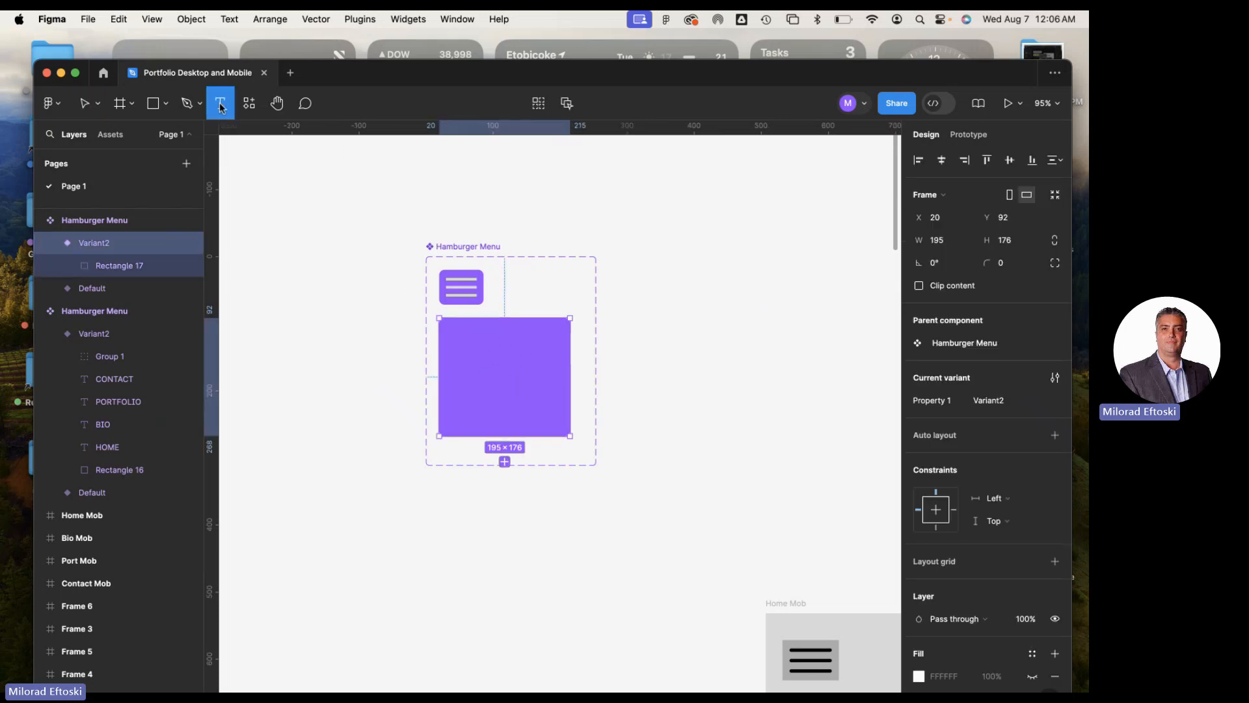
left_click(472, 353)
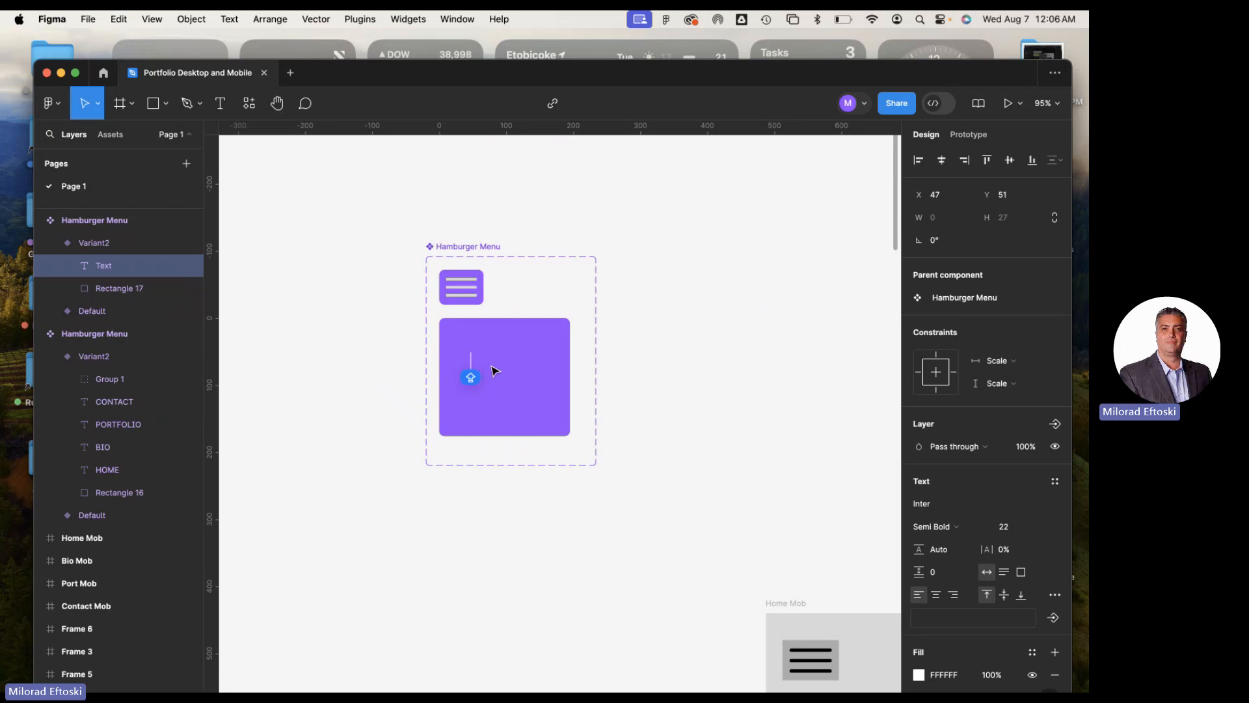
type("HOME")
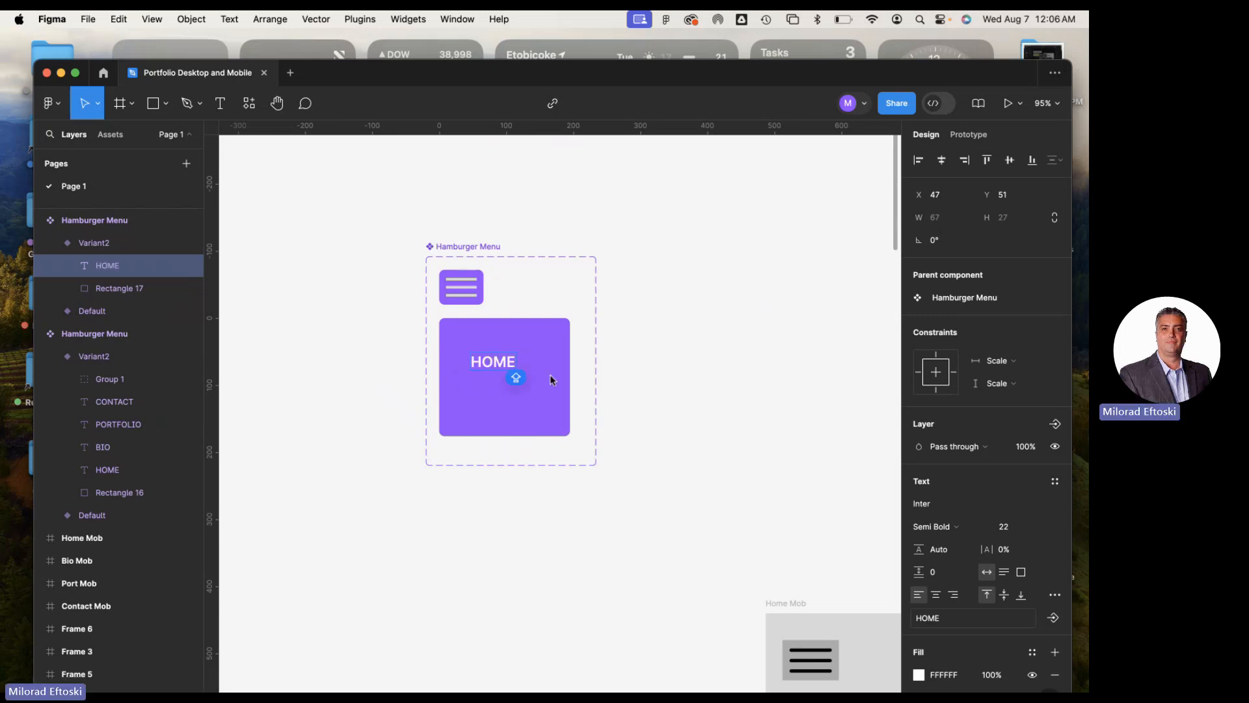
key("Escape")
left_click_drag(497, 372, 488, 350)
Duplicate the HOME label below itself at X 30, Y 61 and change the copy's text to BIO
scroll(639, 436, "down", 2)
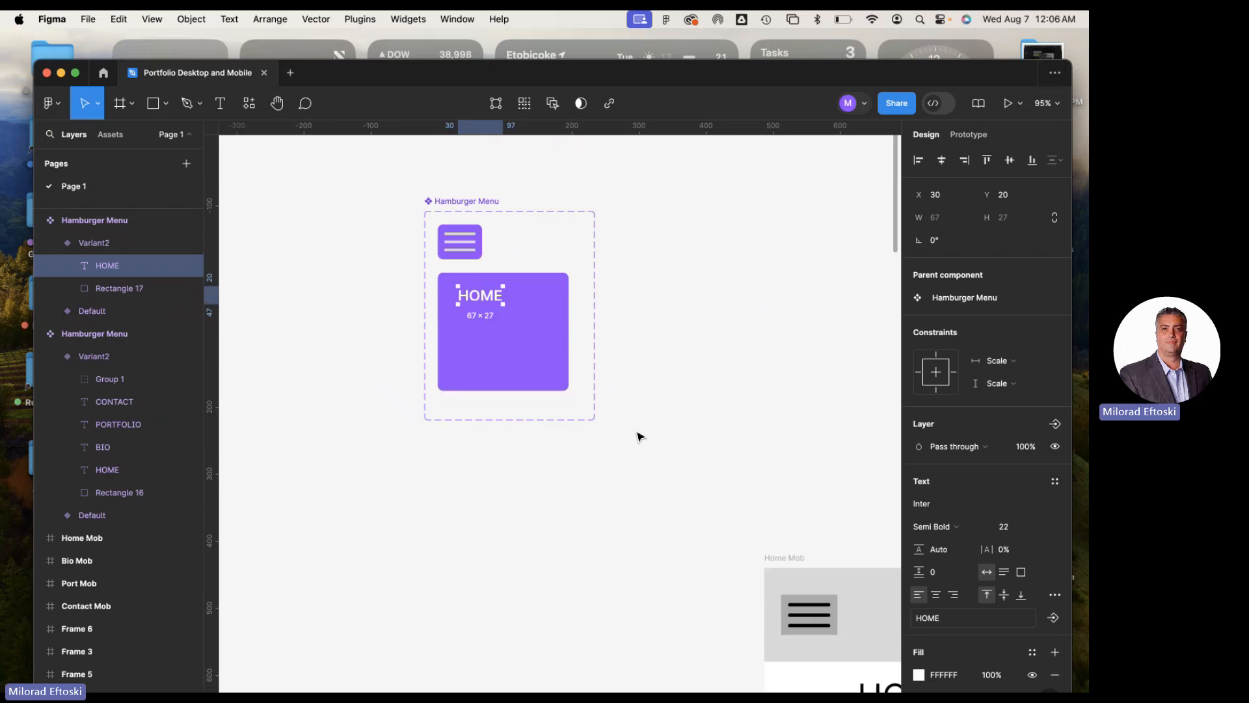
scroll(638, 436, "down", 5)
scroll(633, 433, "right", 1)
scroll(622, 430, "up", 4)
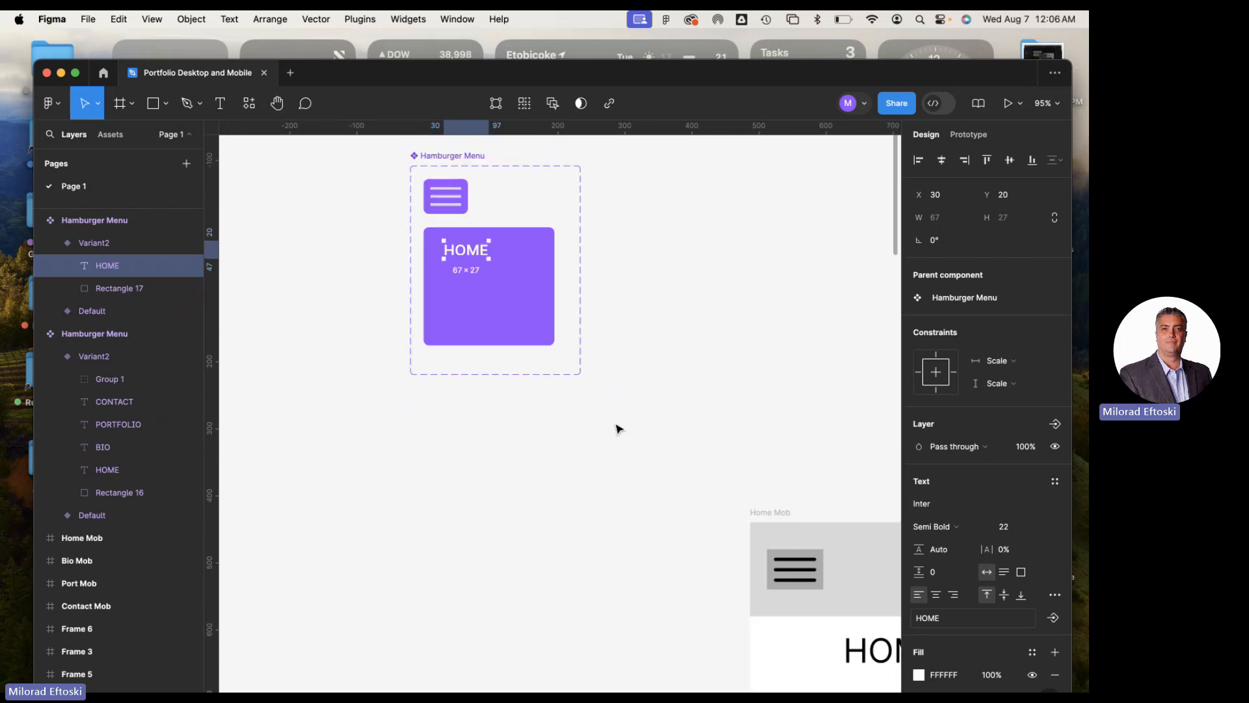
scroll(618, 428, "down", 3)
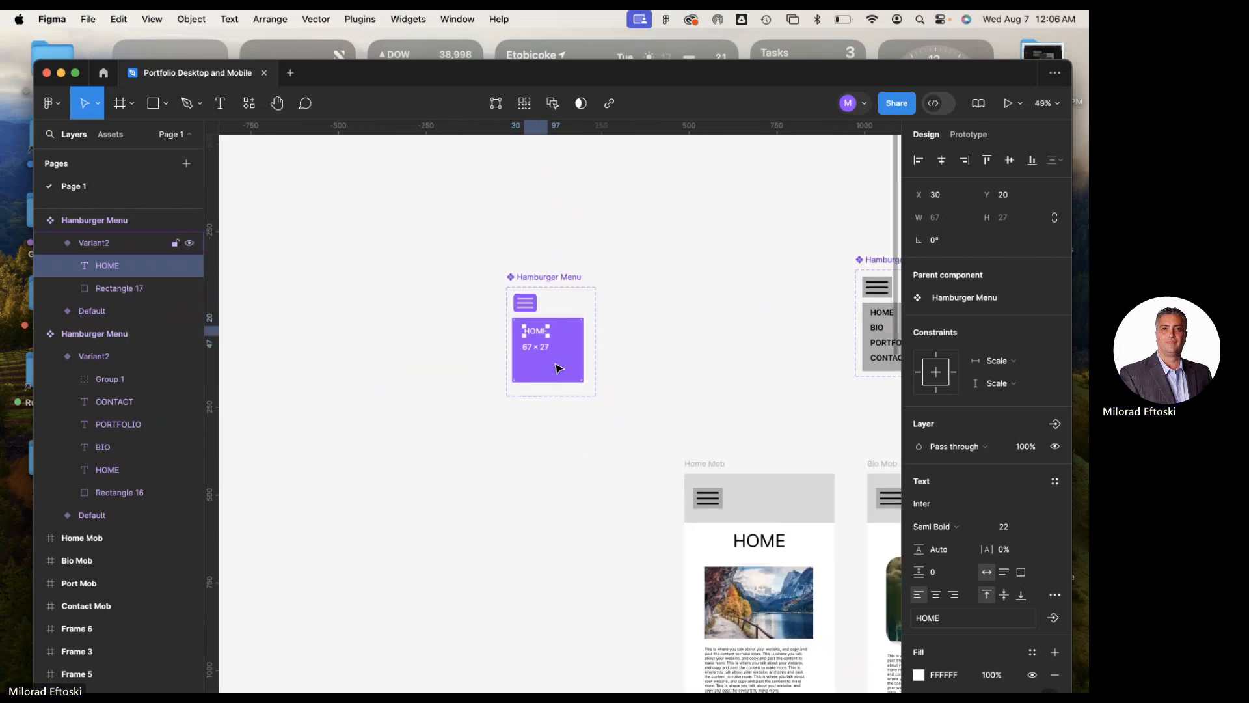
scroll(537, 335, "up", 5)
left_click_drag(545, 317, 549, 355)
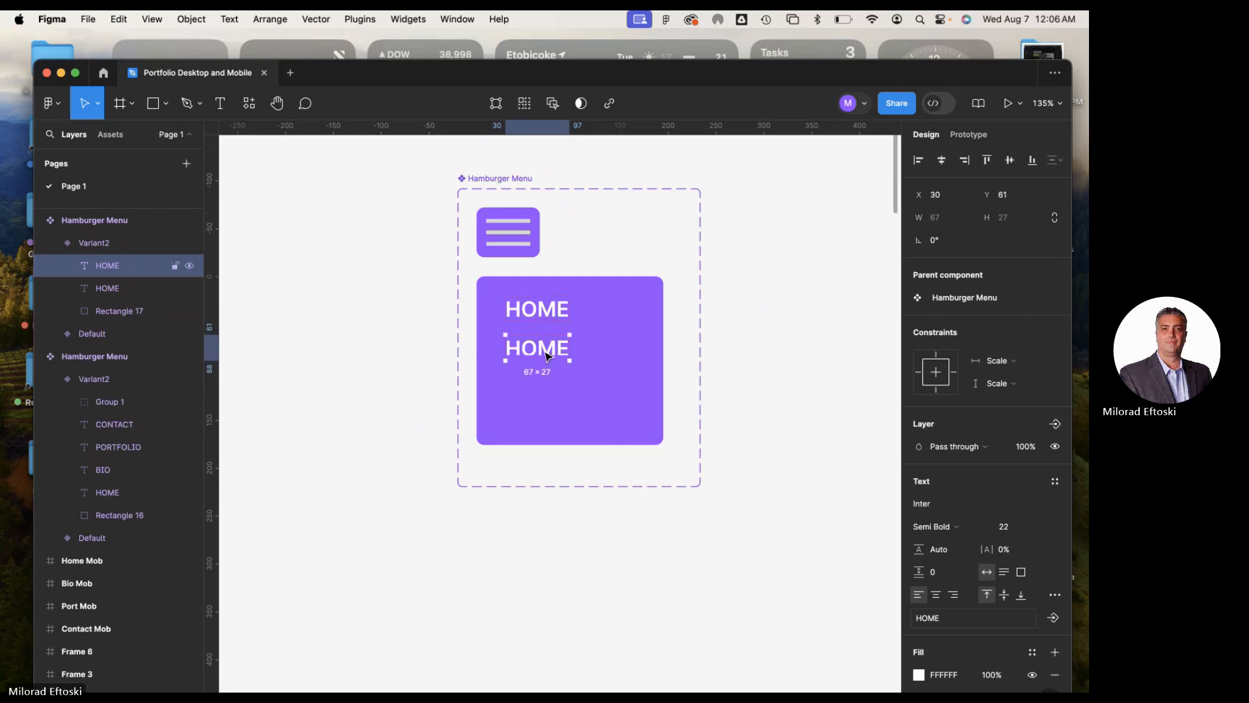
double_click(547, 355)
type("BIO")
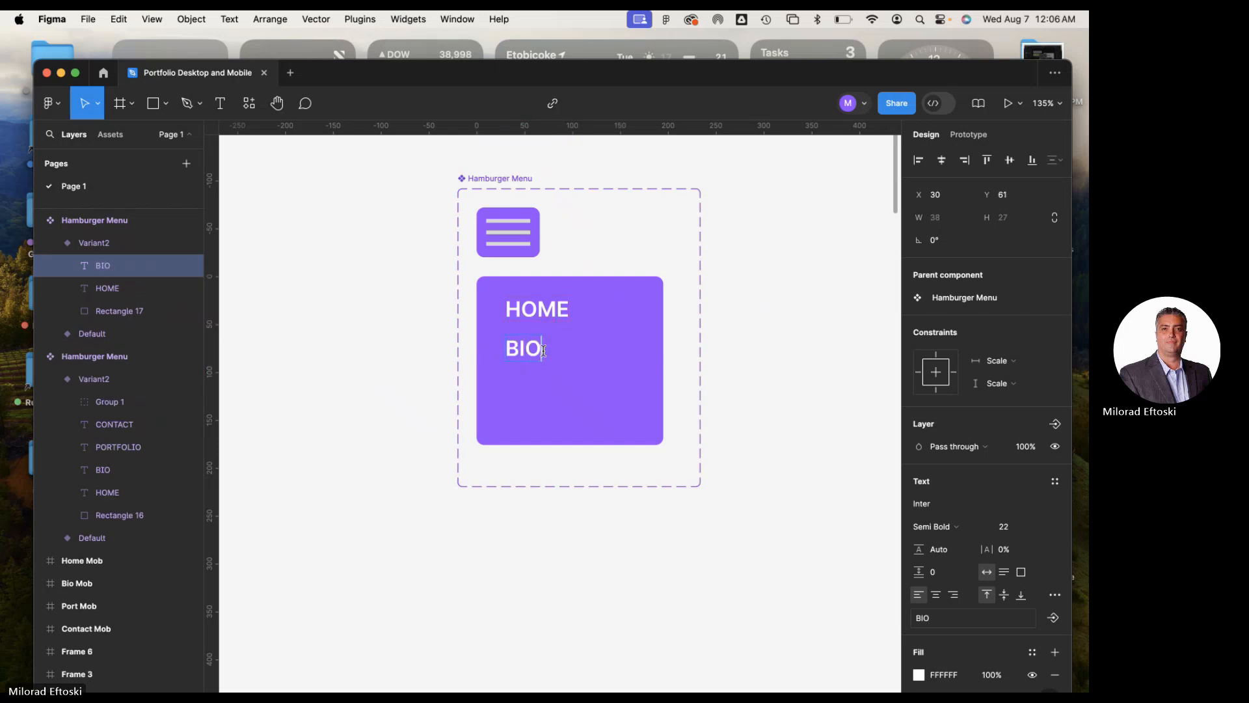
key("Escape")
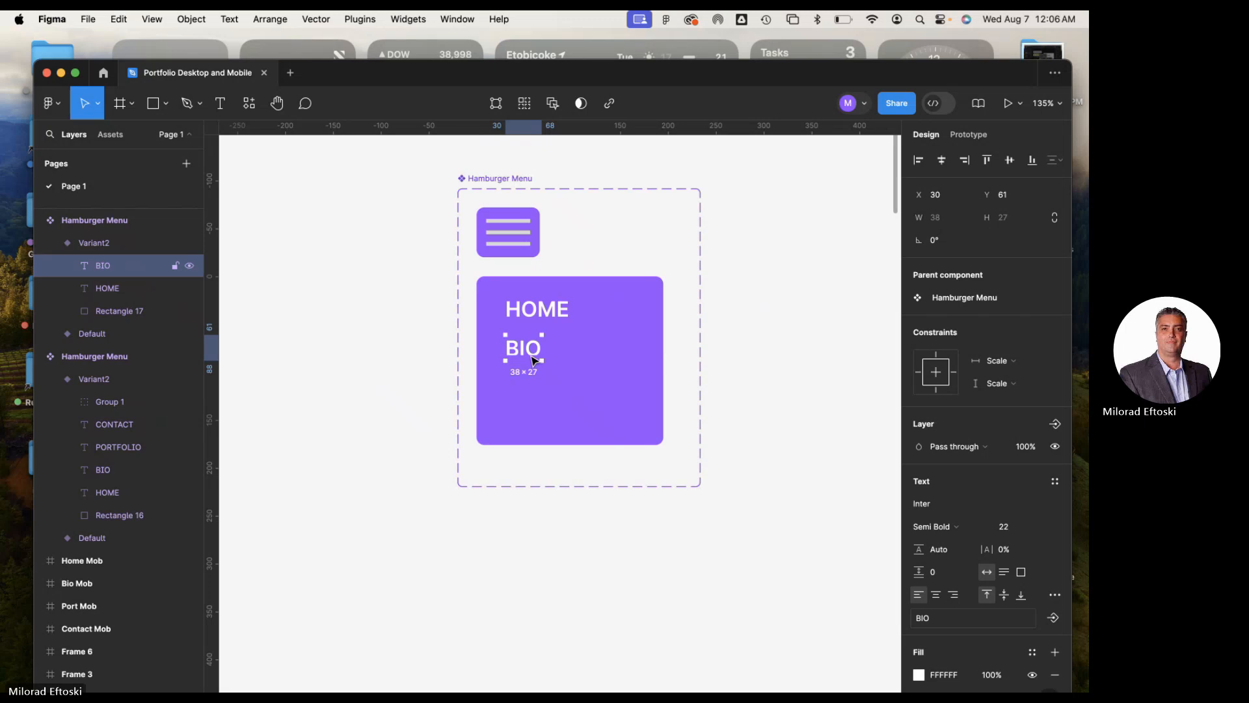
Duplicate the BIO label below itself at X 30, Y 102 and change the copy's text to Portfolio
left_click_drag(534, 363, 533, 396)
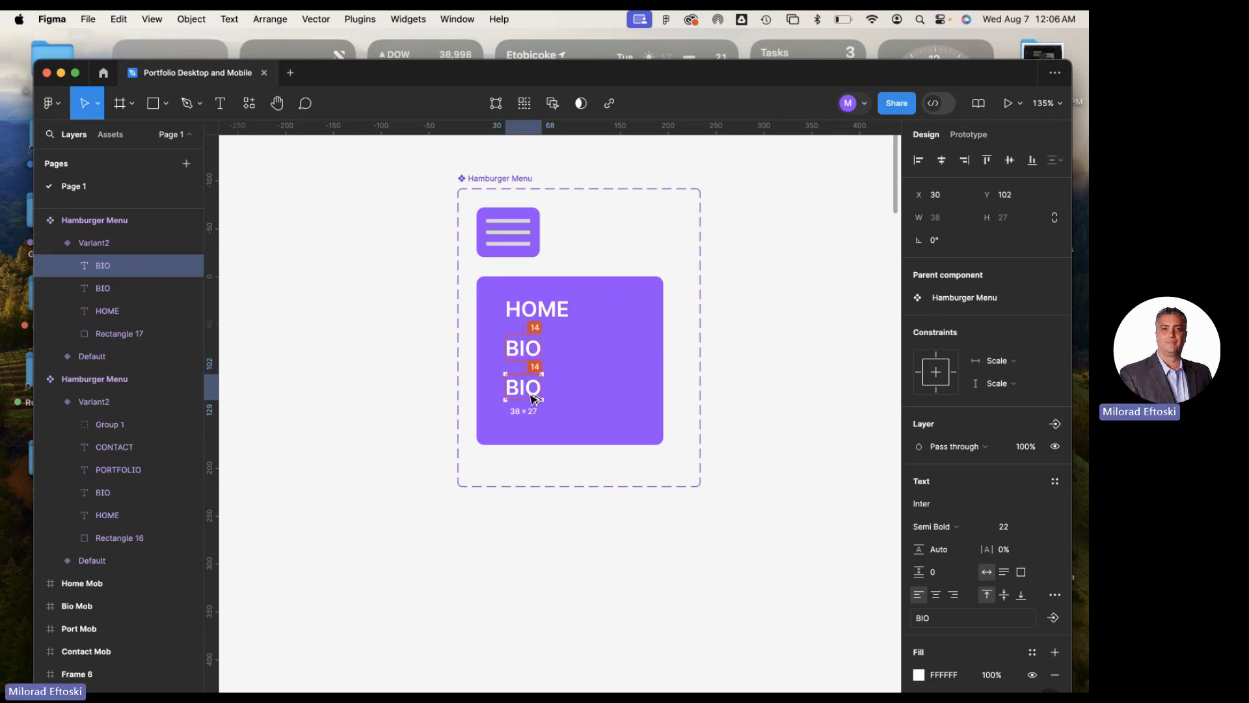
double_click(526, 390)
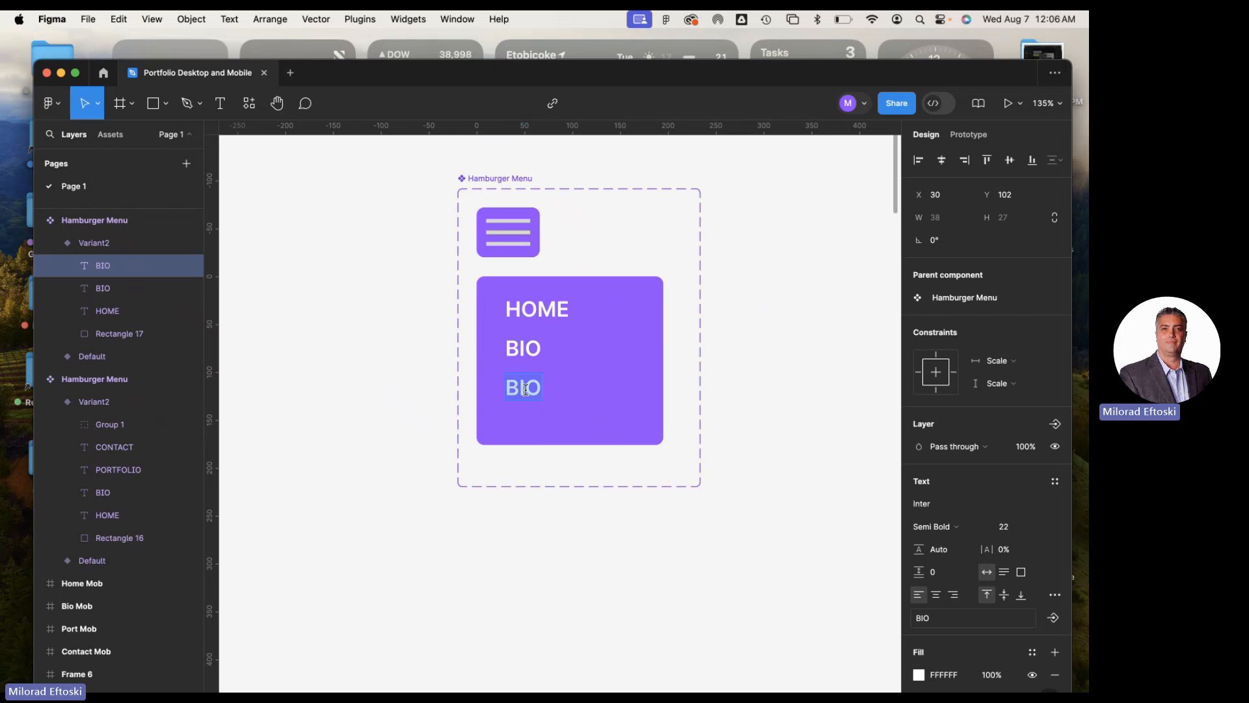
type("Portfolio")
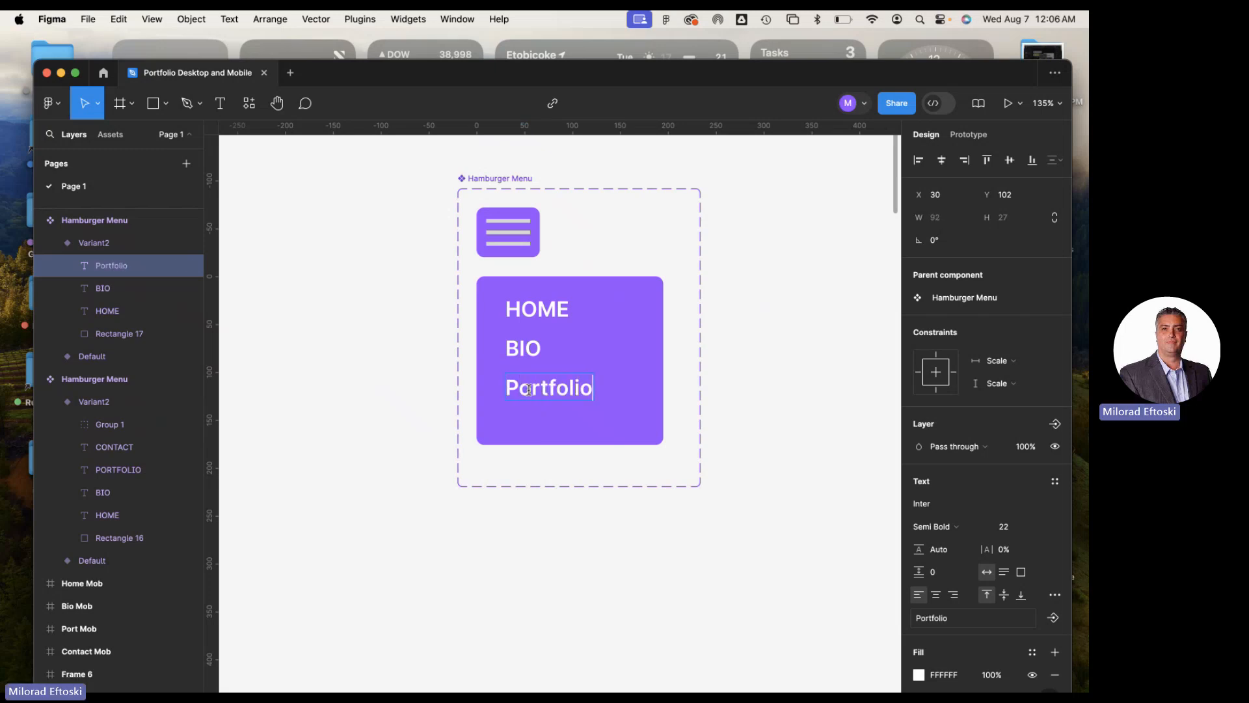
Rewrite the BIO and HOME labels in the second variant as Bio and Home
double_click(522, 350)
type("Bio")
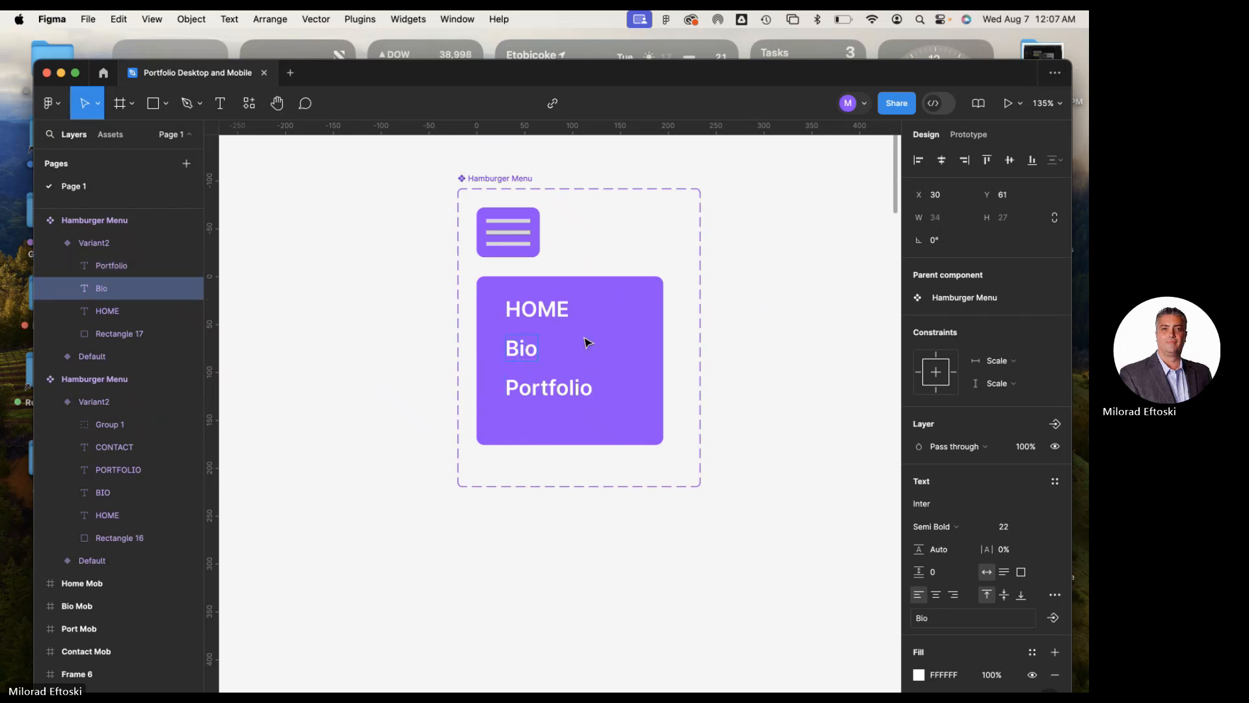
left_click(524, 311)
left_click_drag(524, 310, 588, 318)
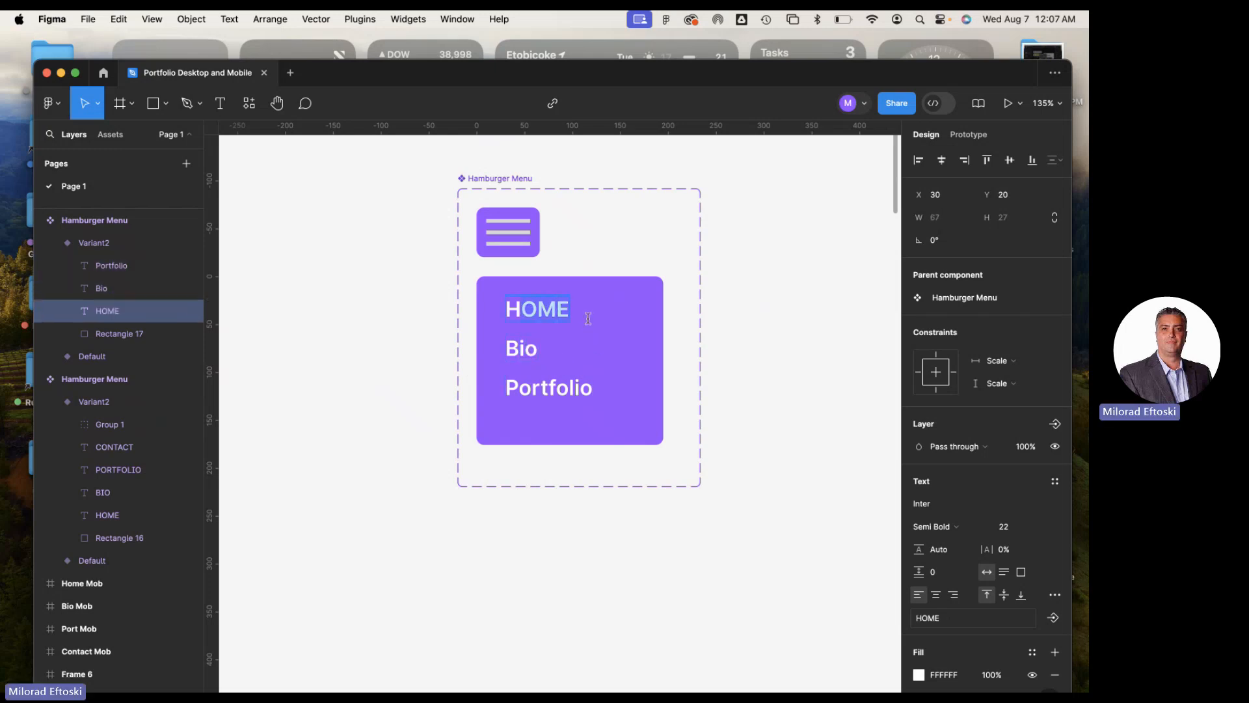
type("ome")
key("Escape")
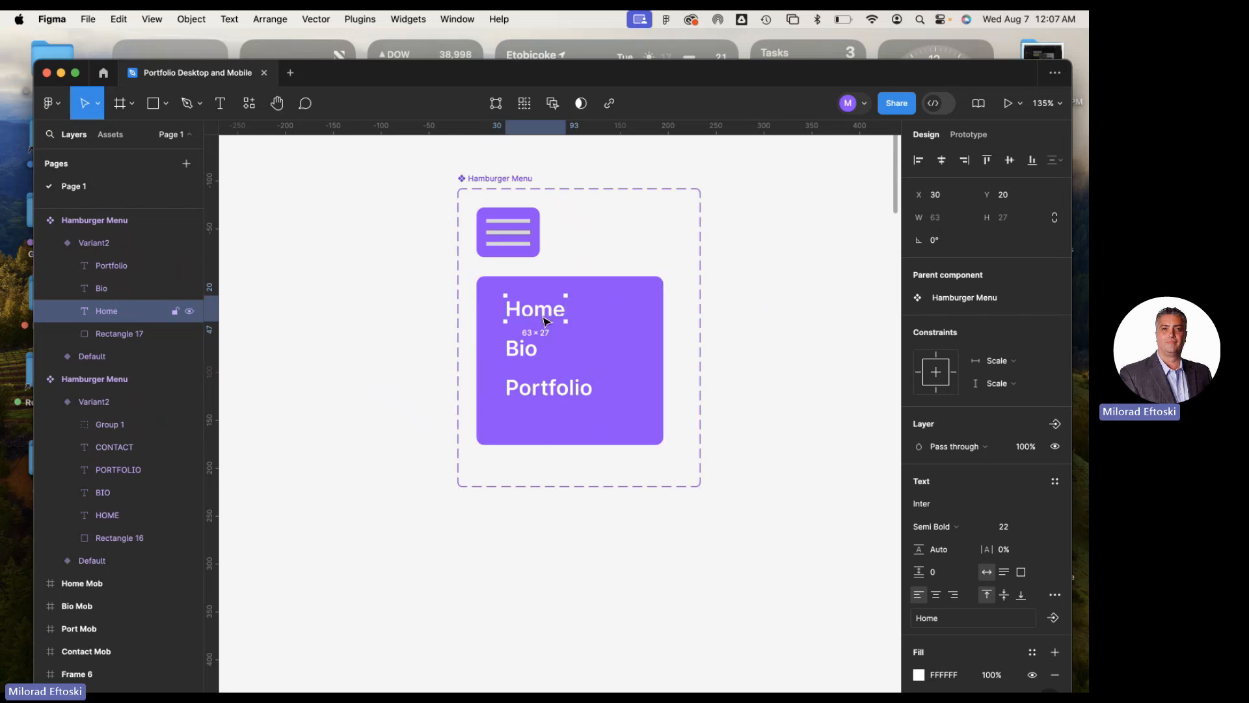
Duplicate the Portfolio label below itself at X 30, Y 143 and change the copy's text to About
left_click(554, 401)
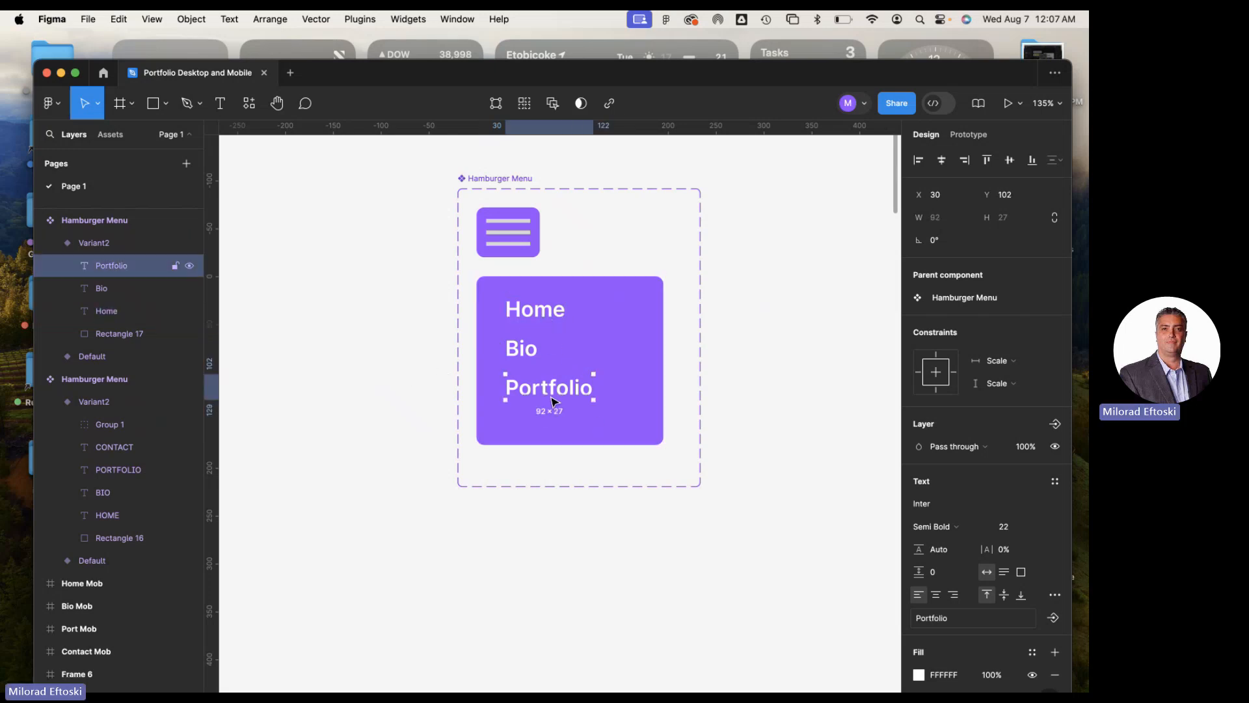
left_click_drag(553, 398, 550, 436)
double_click(547, 433)
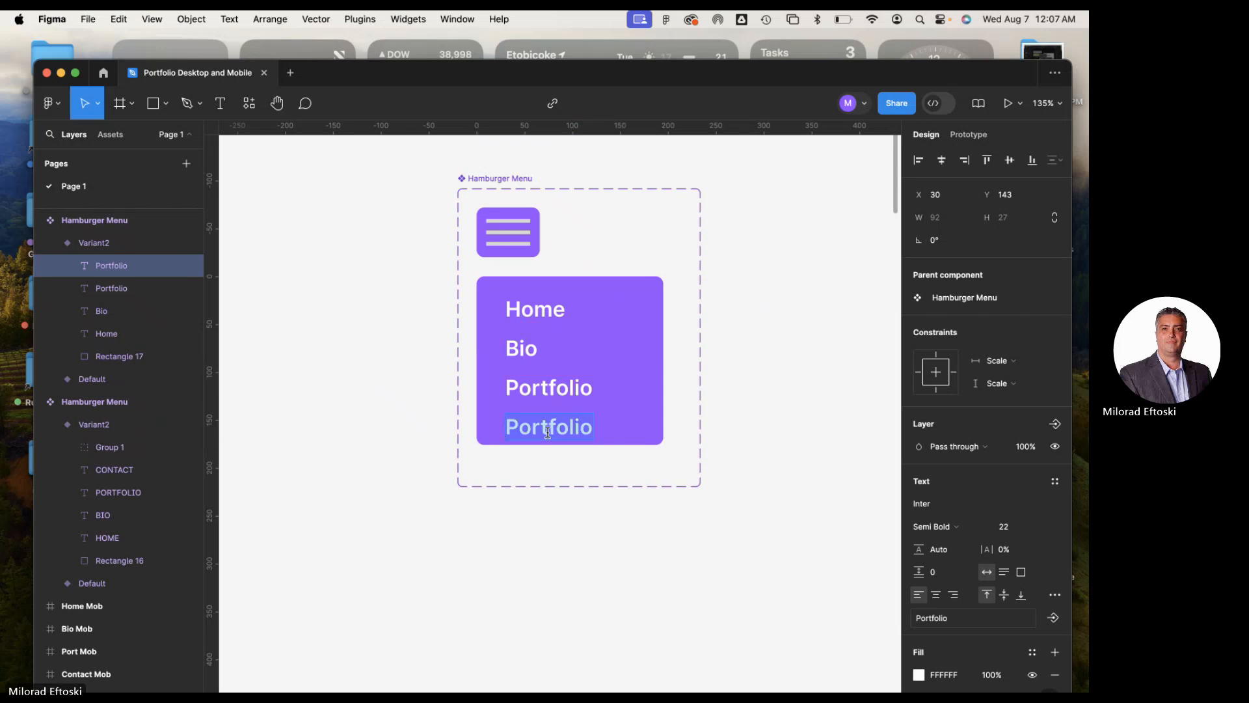
type("About")
key("Escape")
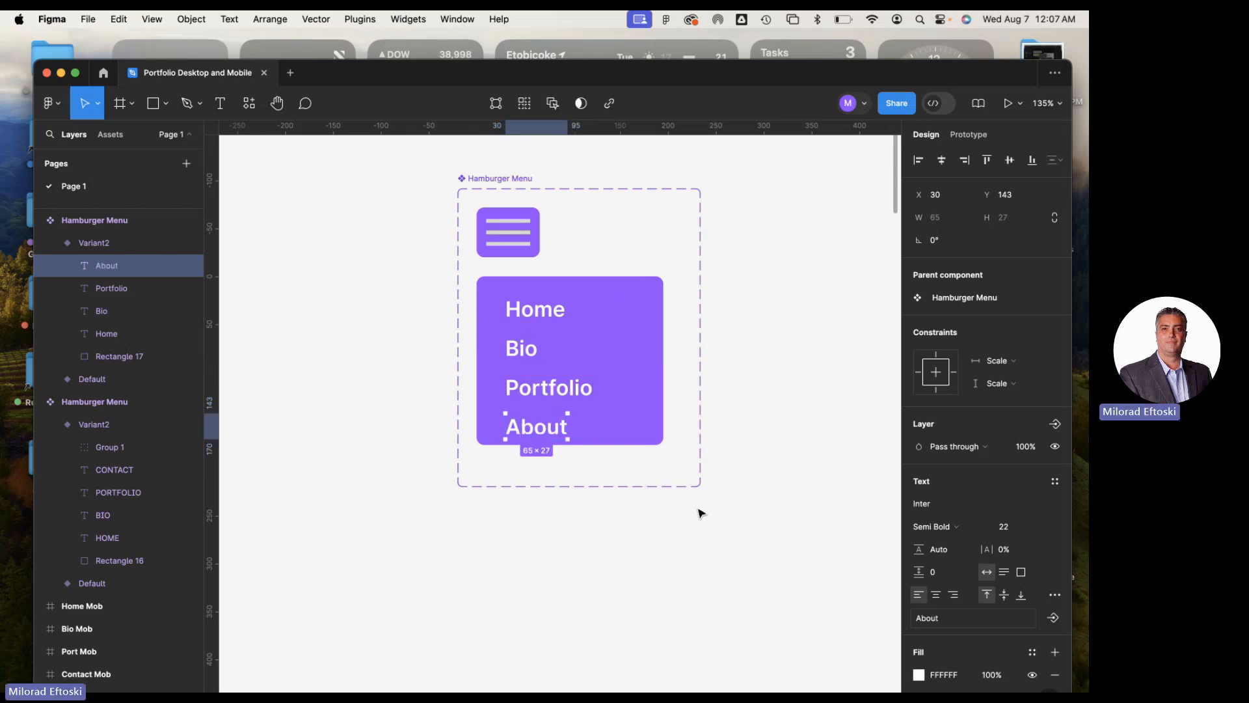
left_click(755, 521)
Increase the height of the open menu variant's frame to 200
scroll(744, 519, "right", 3)
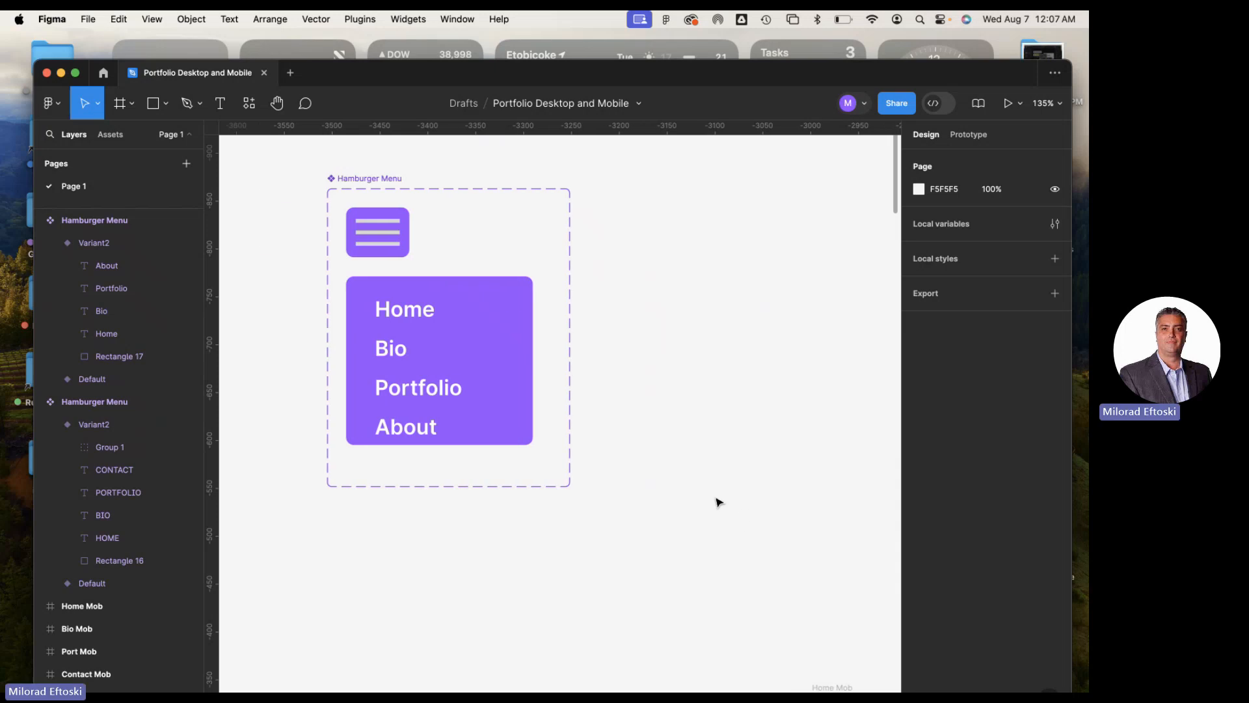
left_click(492, 296)
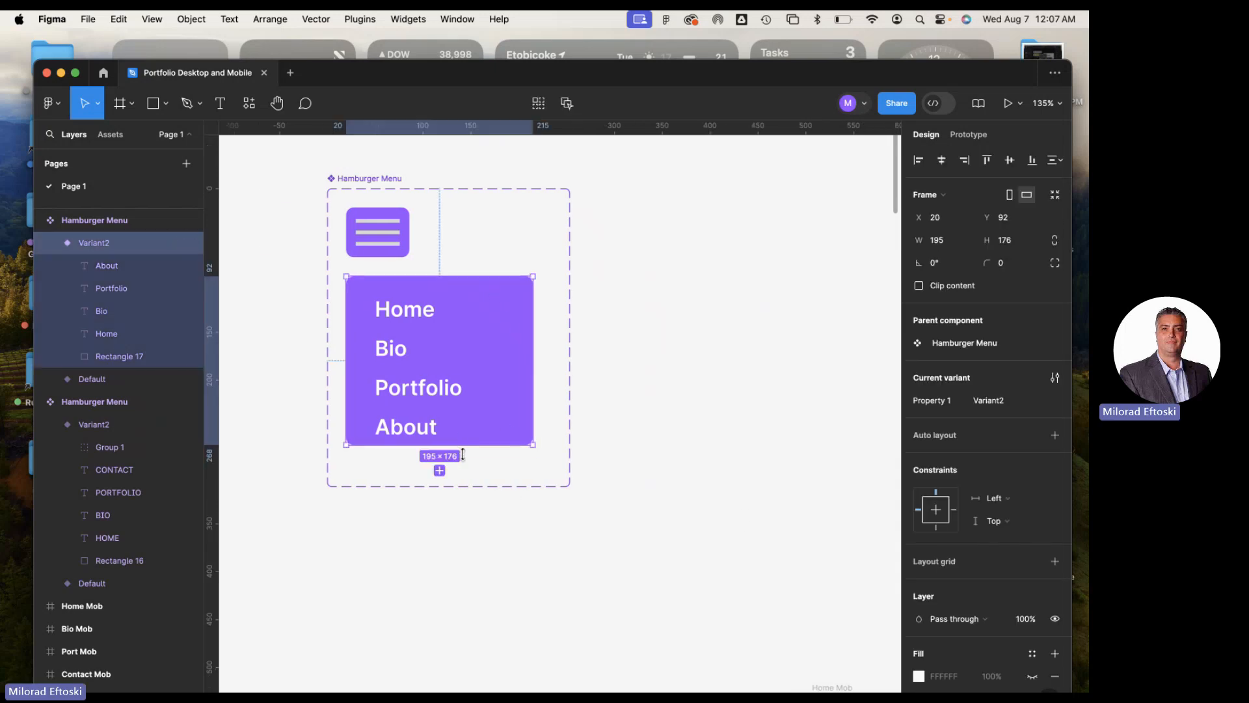
mouse_move(463, 454)
left_mouse_down()
mouse_move(464, 484)
mouse_move(464, 391)
mouse_move(476, 641)
mouse_move(477, 446)
left_mouse_up()
left_click(563, 575)
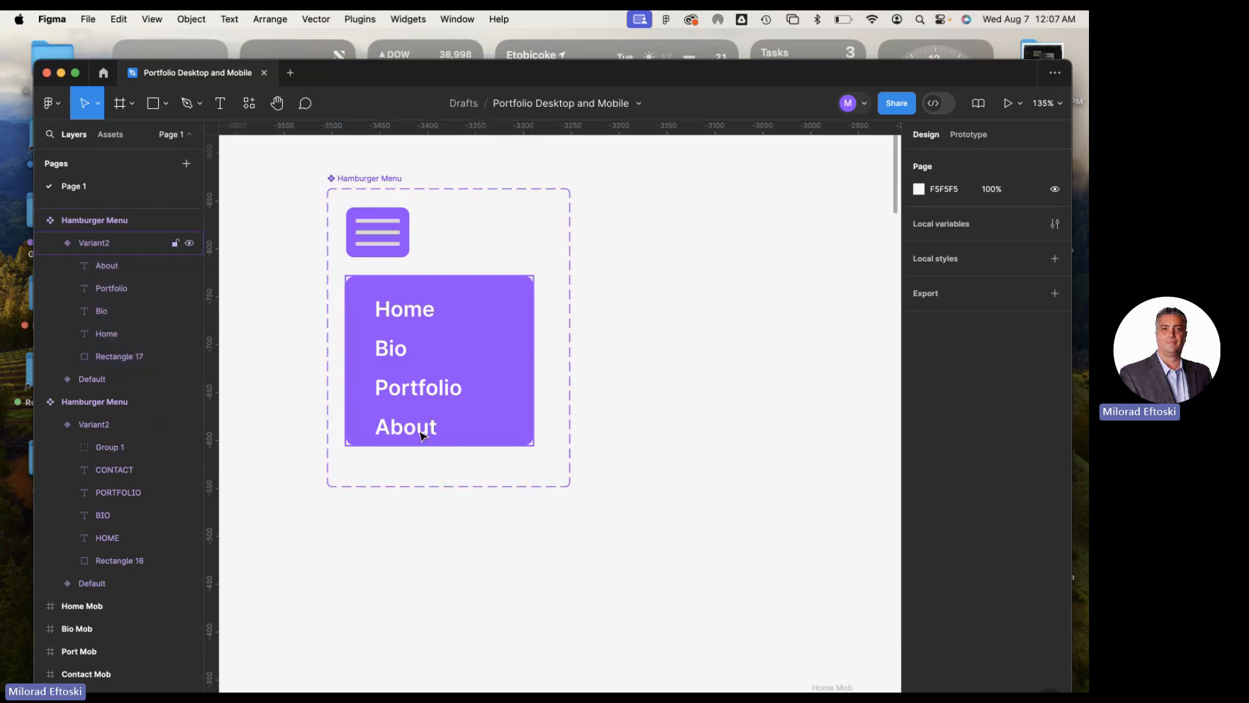
left_click(422, 435)
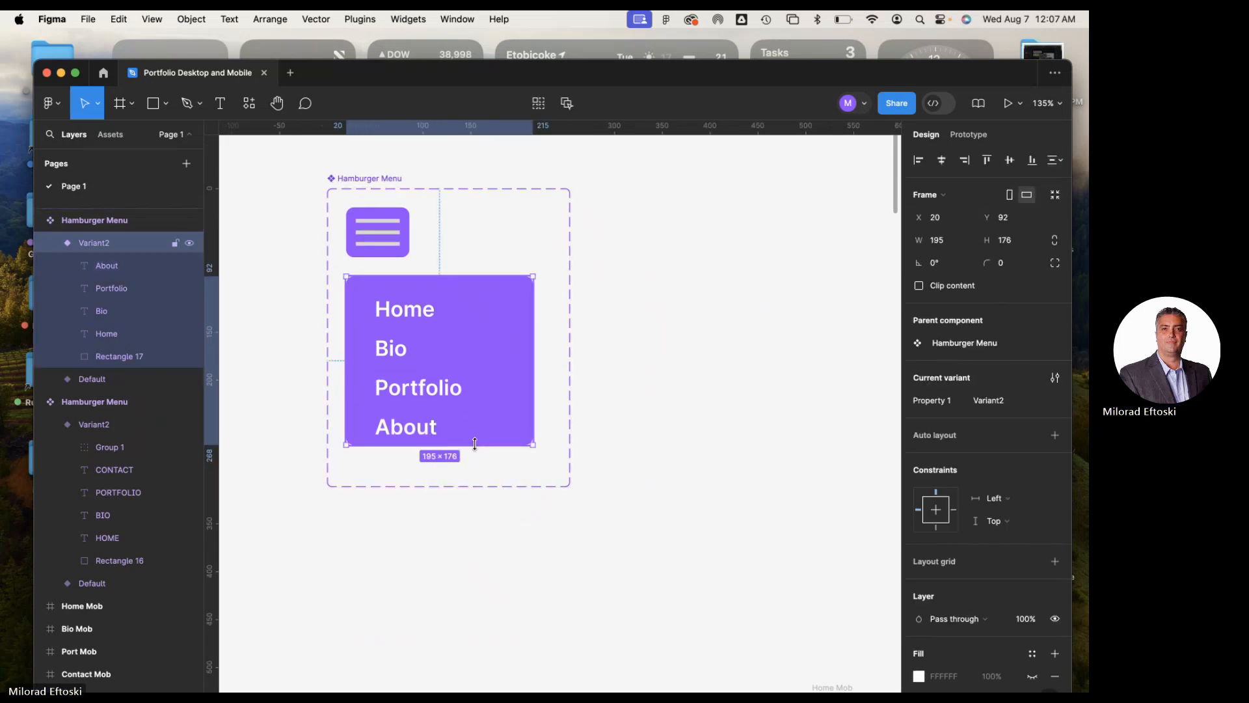
left_click_drag(475, 443, 477, 469)
Select the Home, Bio, Portfolio and About labels together and shift them up by 6 px inside the purple panel
left_click(421, 457)
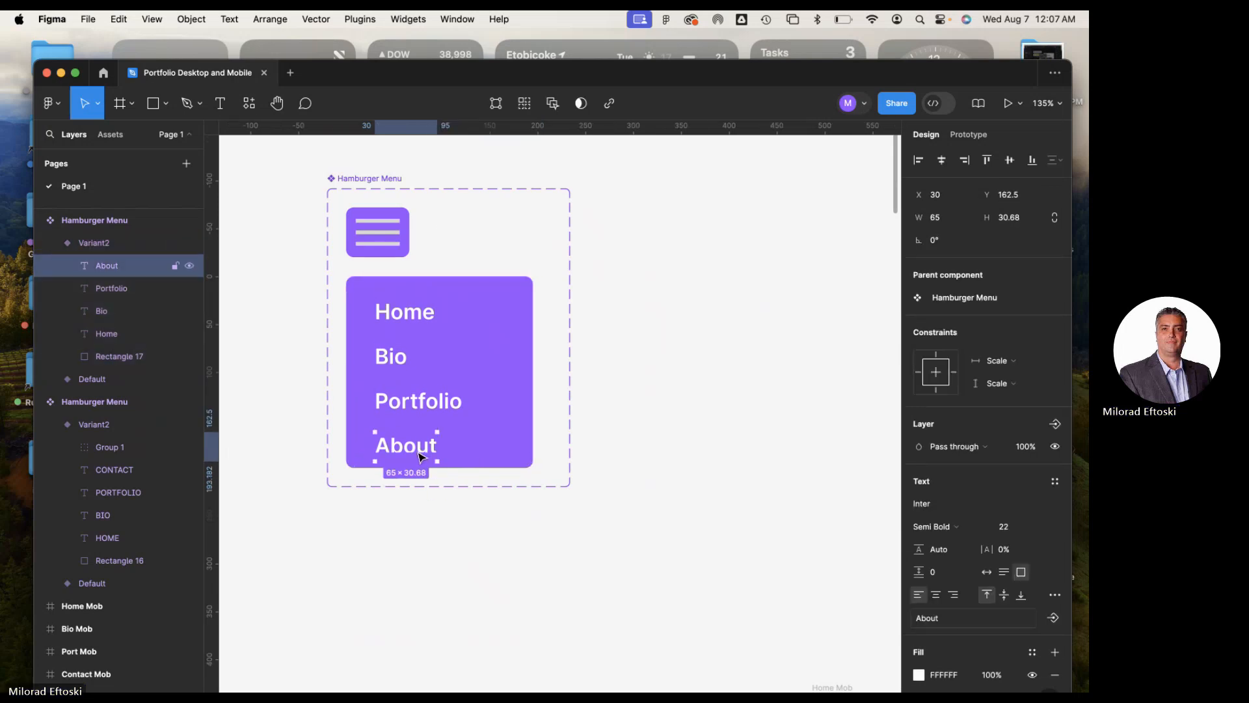
left_click(419, 407, "shift")
left_click(393, 363, "shift")
left_click(402, 319, "shift")
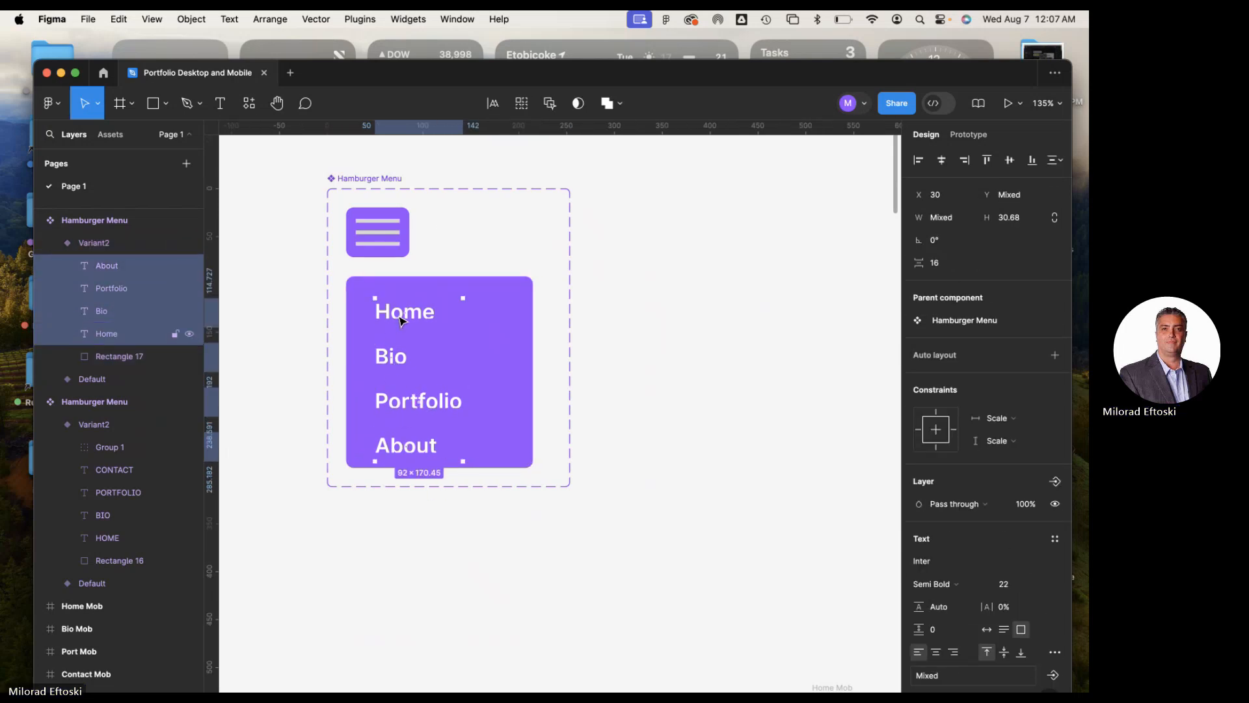
key("shift+Up")
key("shift+Up")
key("shift+Down")
key("shift+Down")
key("shift+Up")
key("Down")
key("Down")
key("Down")
key("Down")
key("Up")
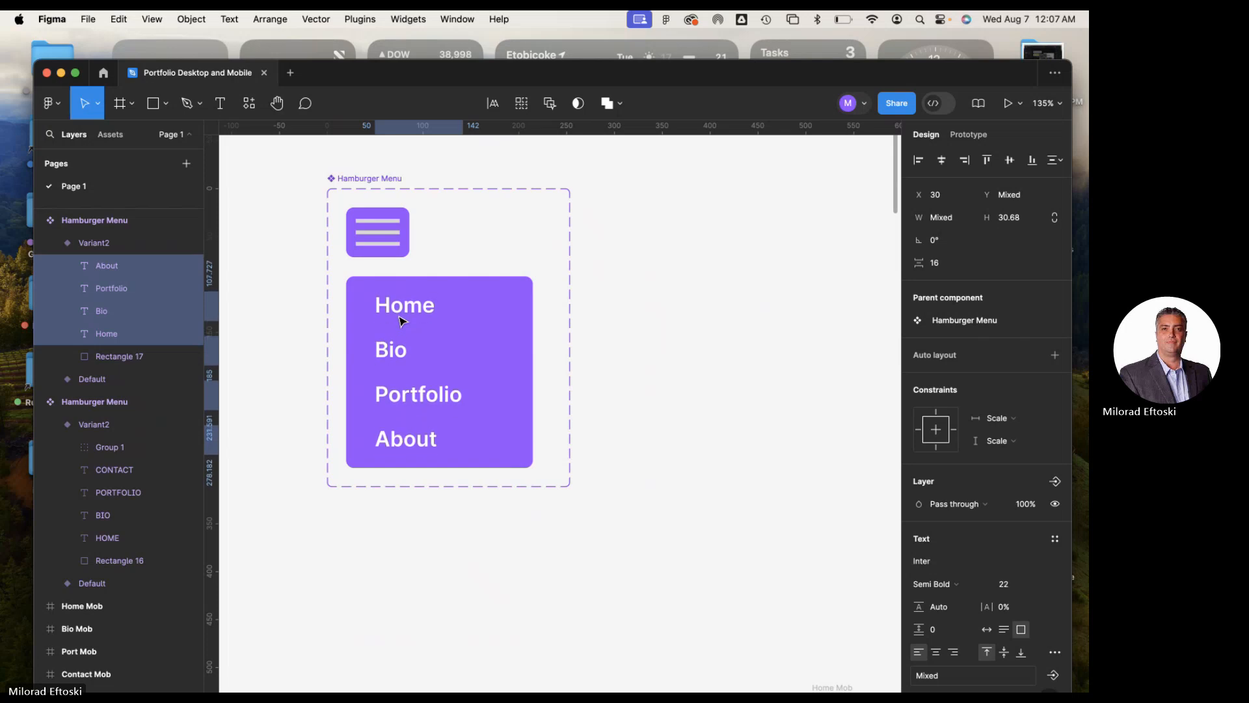
key("Down")
key("Escape")
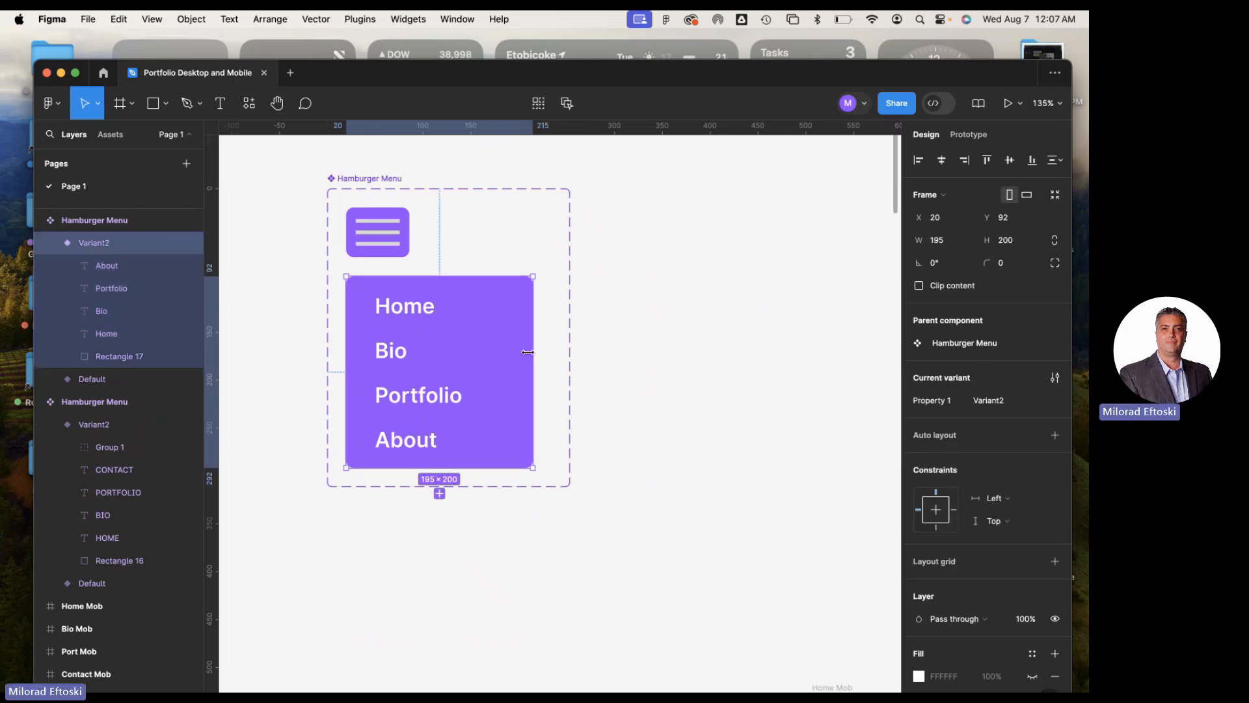
Narrow the purple background rectangle of the open variant to a width of 159, keeping the variant frame at 195
mouse_move(528, 352)
left_mouse_down()
mouse_move(502, 350)
mouse_move(540, 353)
left_mouse_up()
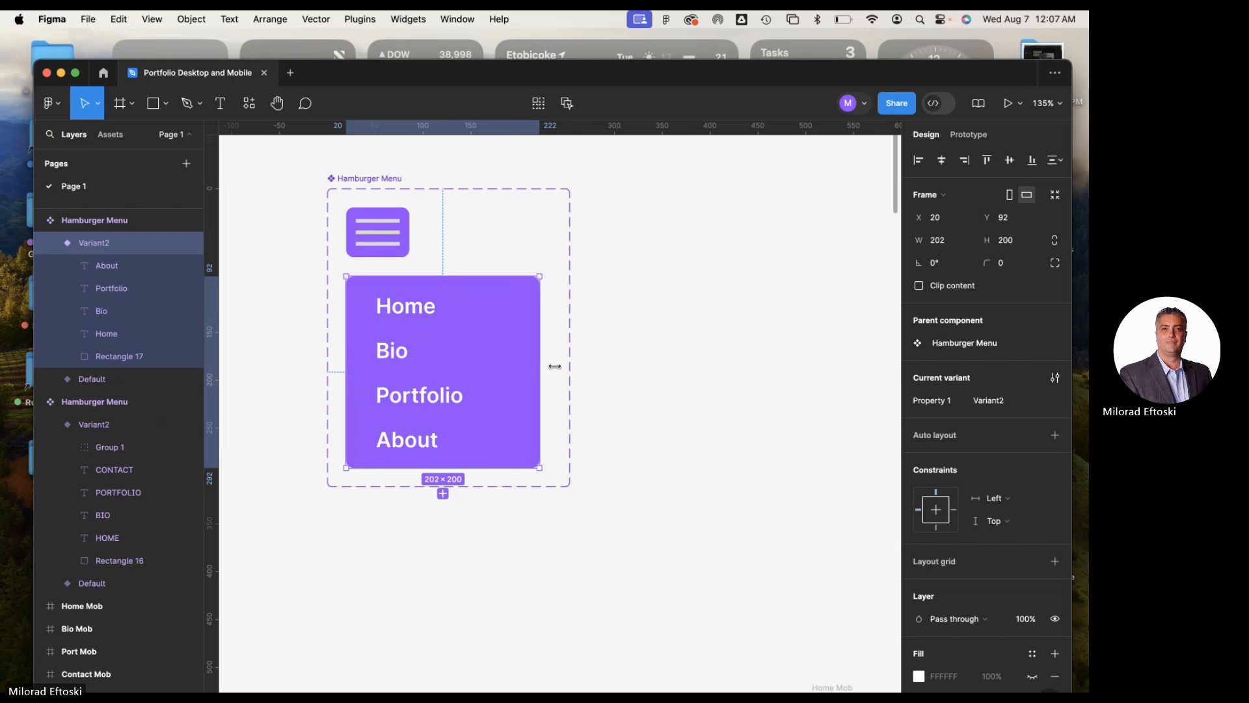
key("super+z")
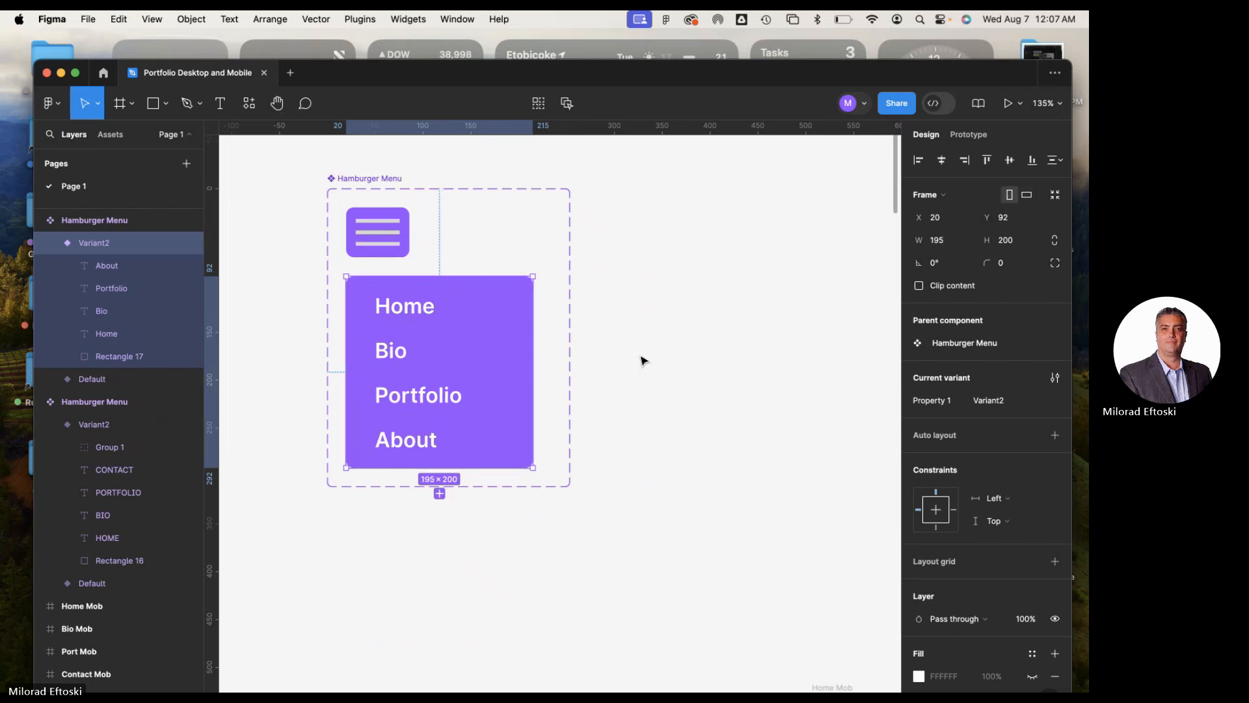
left_click(510, 323)
left_click_drag(532, 332, 498, 332)
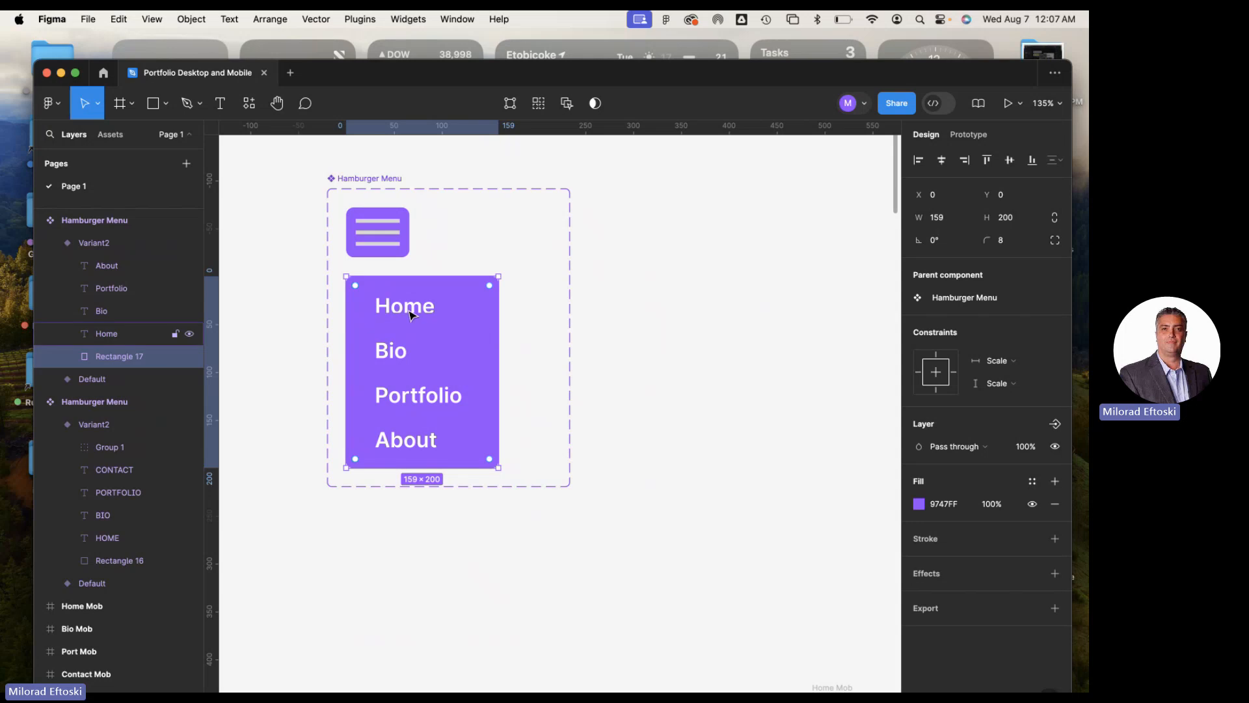
left_click(411, 315)
left_click(624, 378)
Compare the new purple hamburger menu with the existing grey one, examining its icon, open variant and close mark
scroll(603, 390, "down", 5)
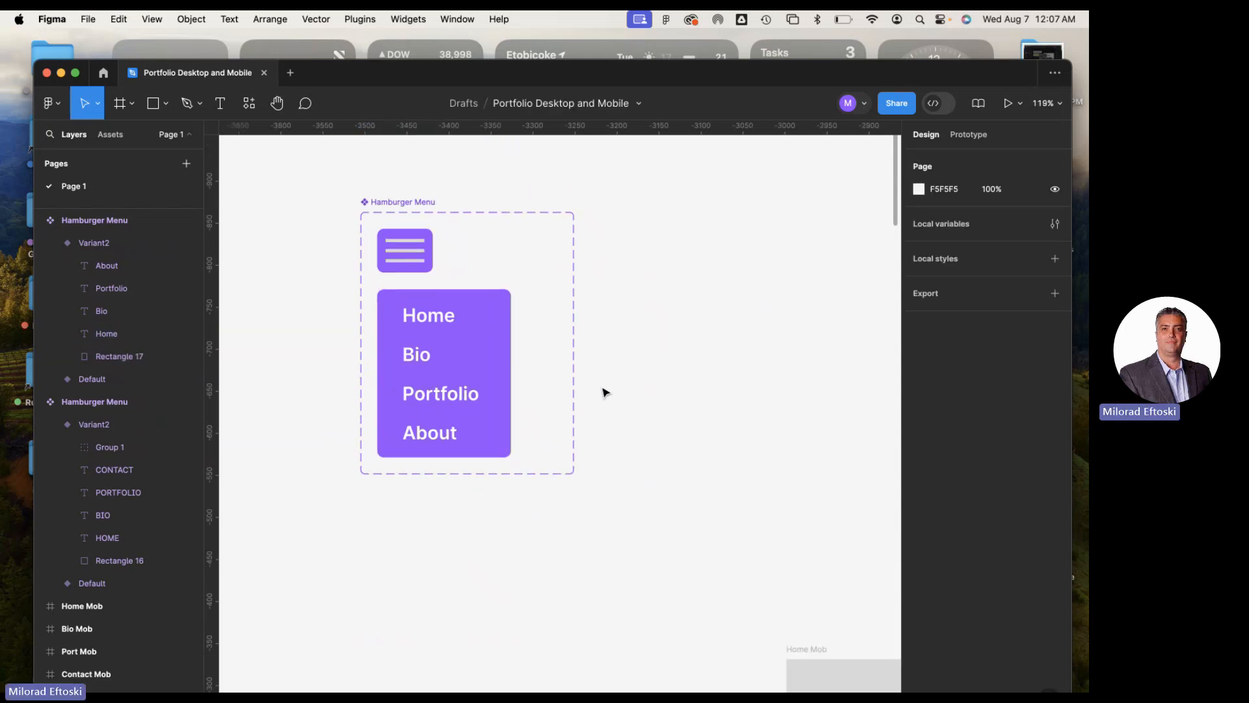
scroll(677, 432, "down", 3)
scroll(677, 432, "right", 4)
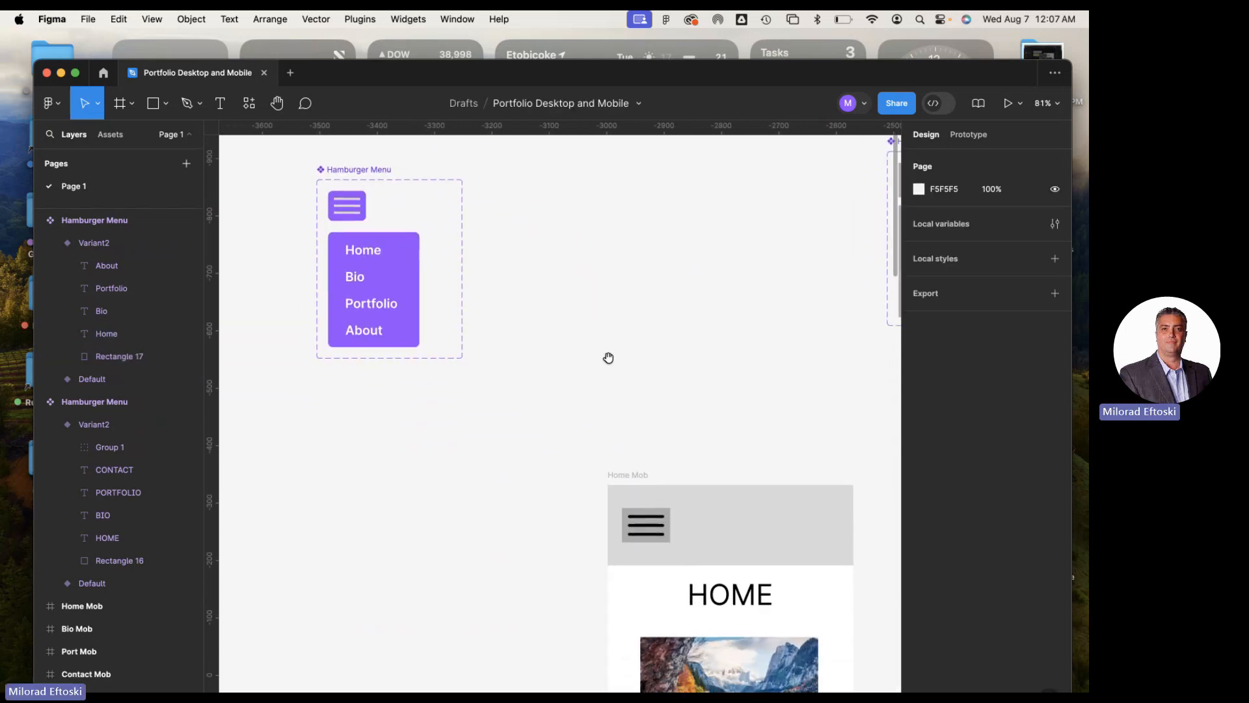
scroll(602, 368, "down", 2)
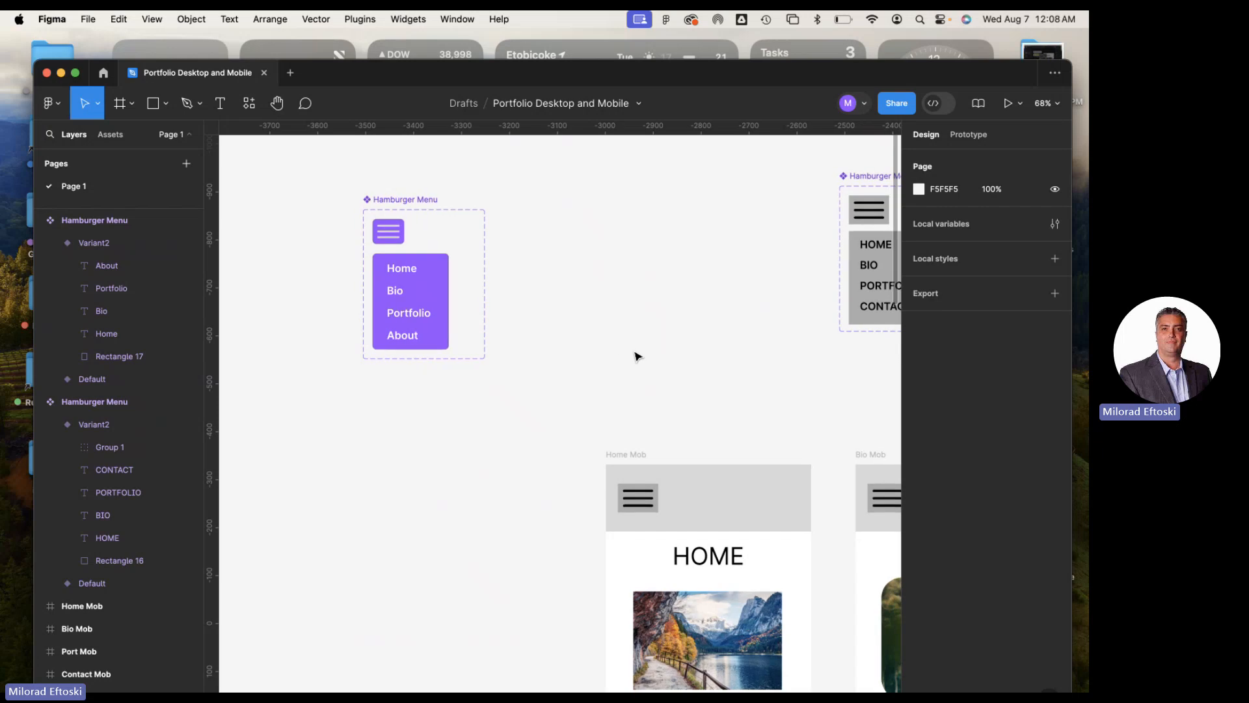
scroll(637, 355, "up", 2)
scroll(636, 355, "right", 3)
left_click(800, 330)
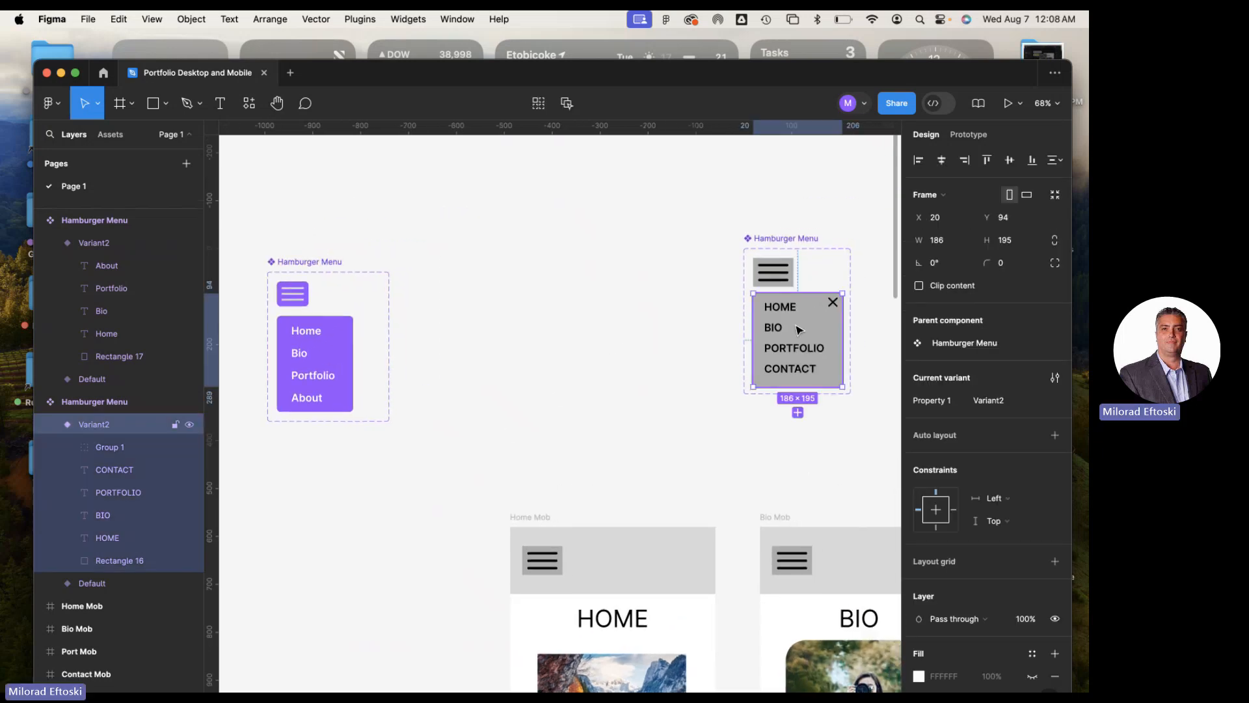
left_click(758, 270)
left_click(519, 313)
left_click(346, 331)
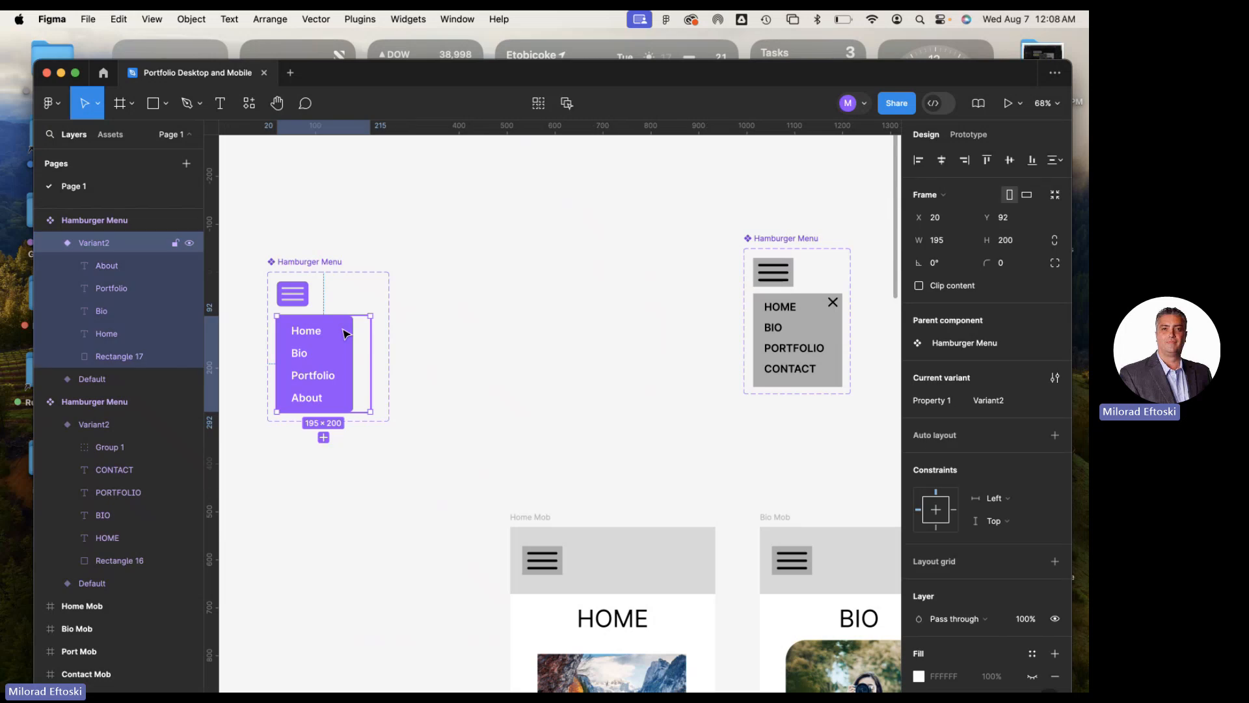
scroll(362, 338, "left", 3)
left_click(369, 305)
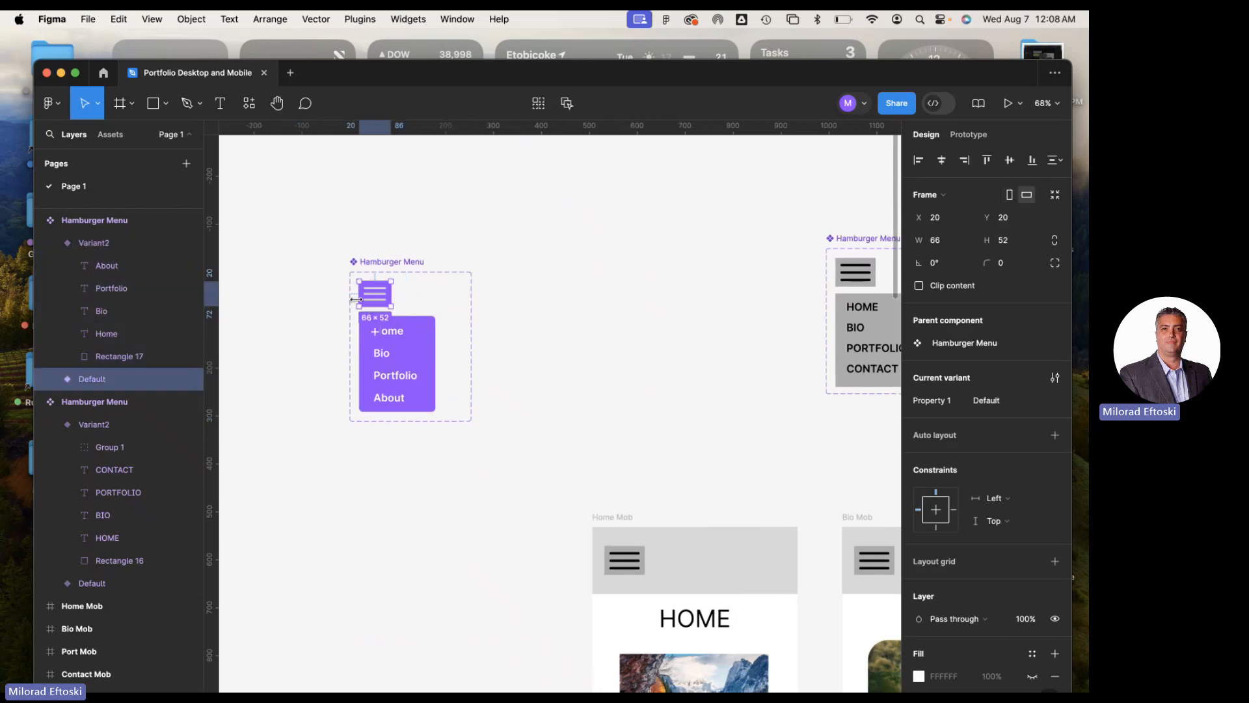
left_click(427, 339)
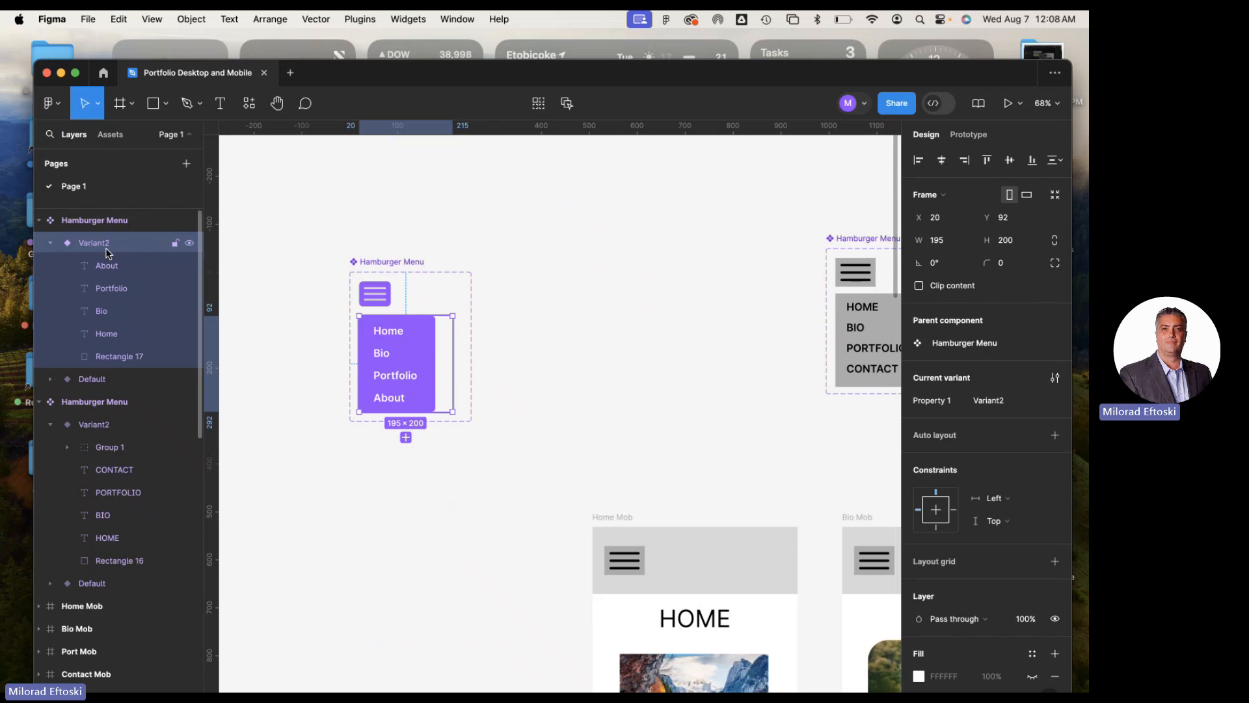
left_click(257, 335)
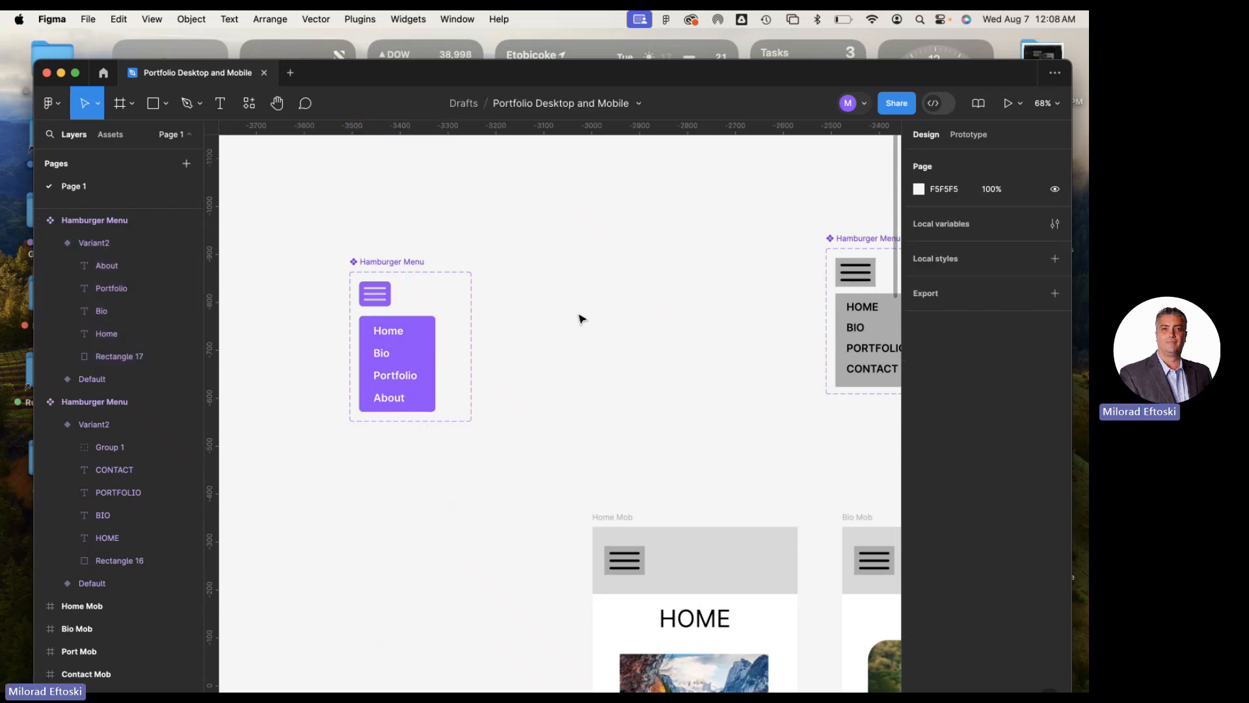
left_click_drag(581, 318, 543, 313)
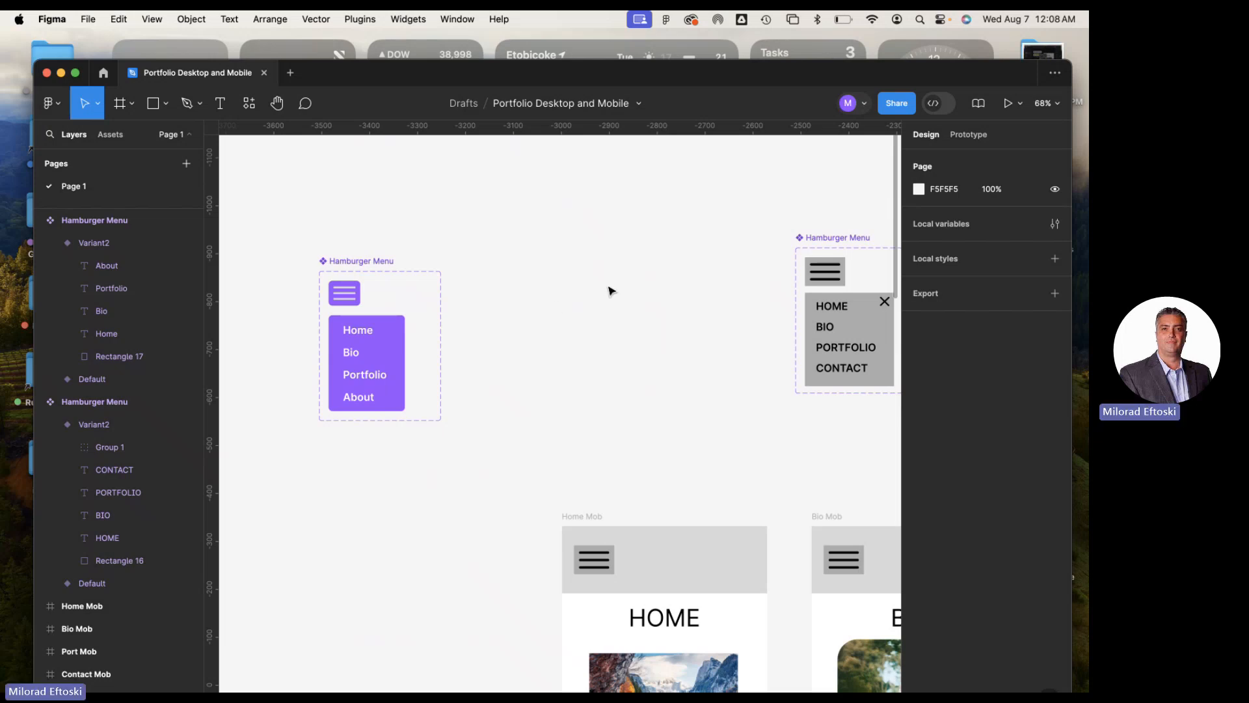
scroll(572, 298, "right", 3)
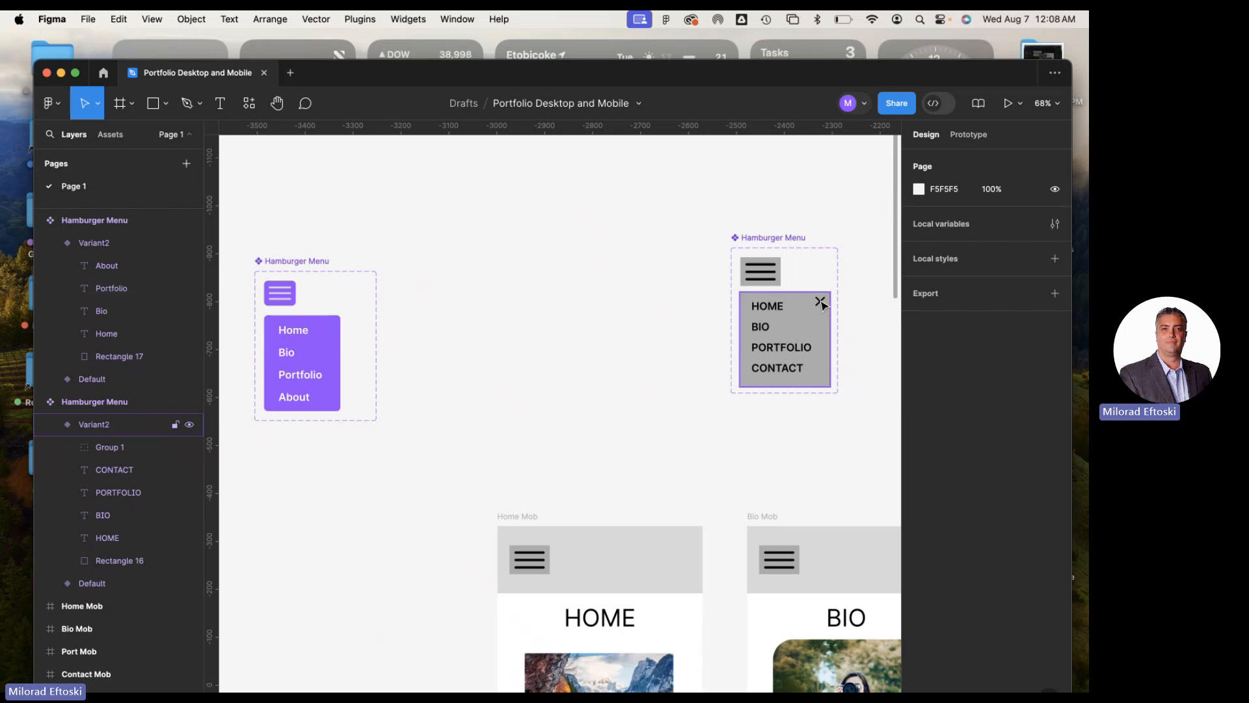
scroll(301, 325, "up", 5)
scroll(313, 460, "up", 6)
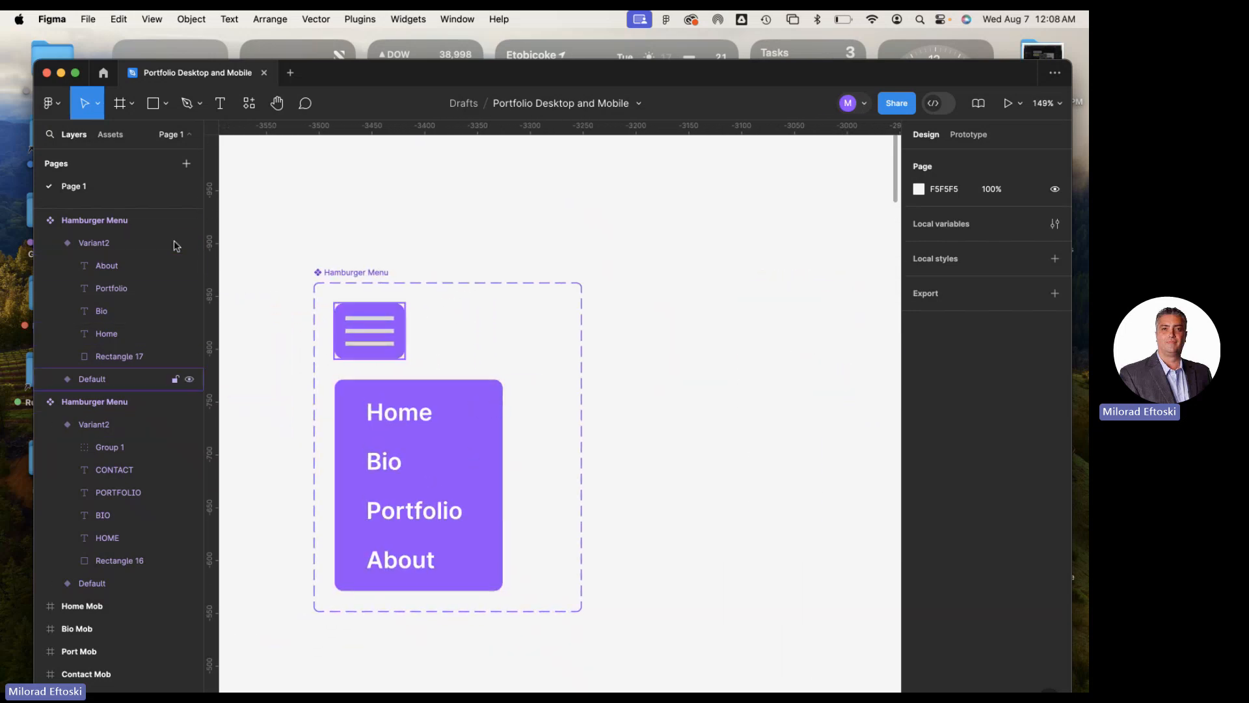
left_click(163, 107)
key("l")
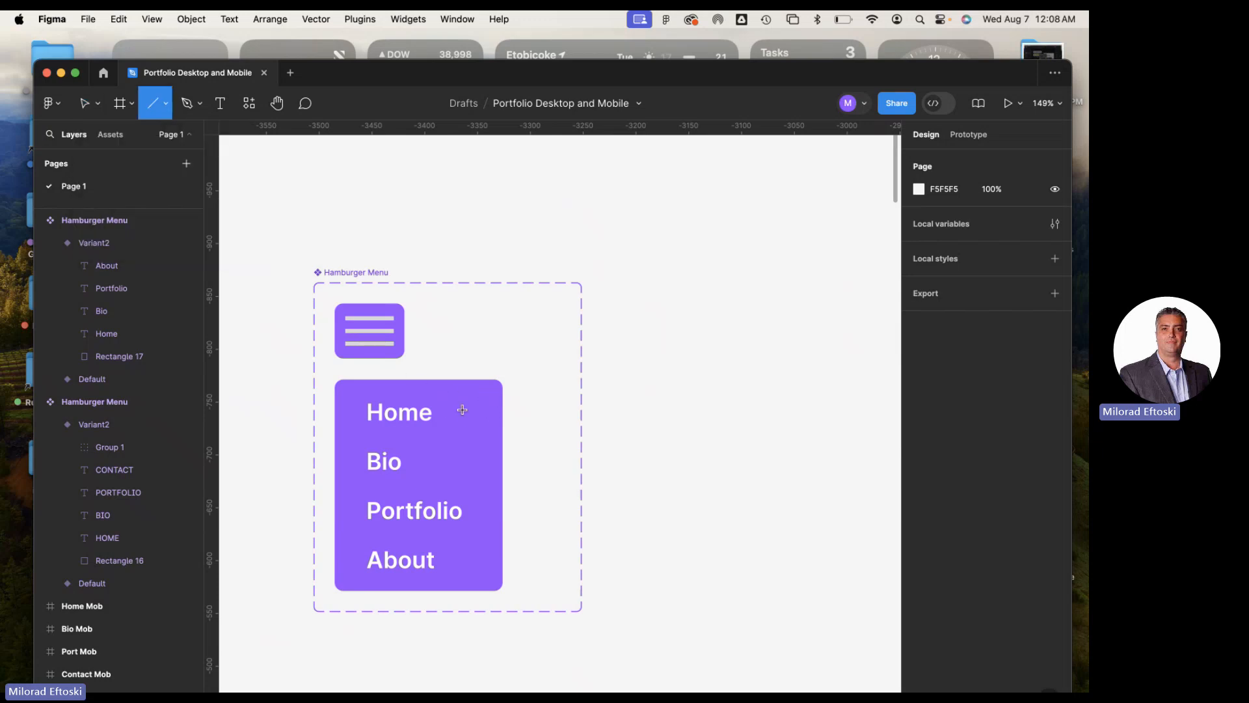
left_click(95, 108)
left_click(446, 401)
key("v")
left_click(455, 391)
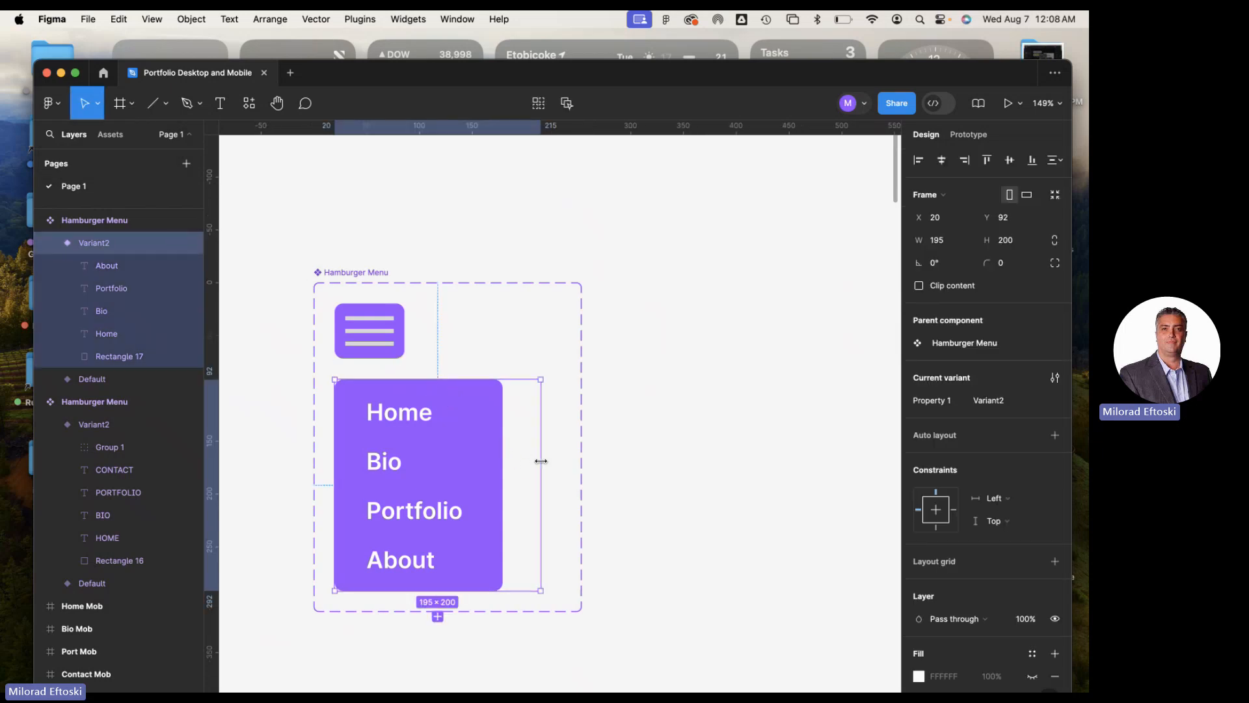
mouse_move(541, 460)
left_mouse_down()
mouse_move(523, 458)
mouse_move(541, 460)
left_mouse_up()
left_click(492, 452)
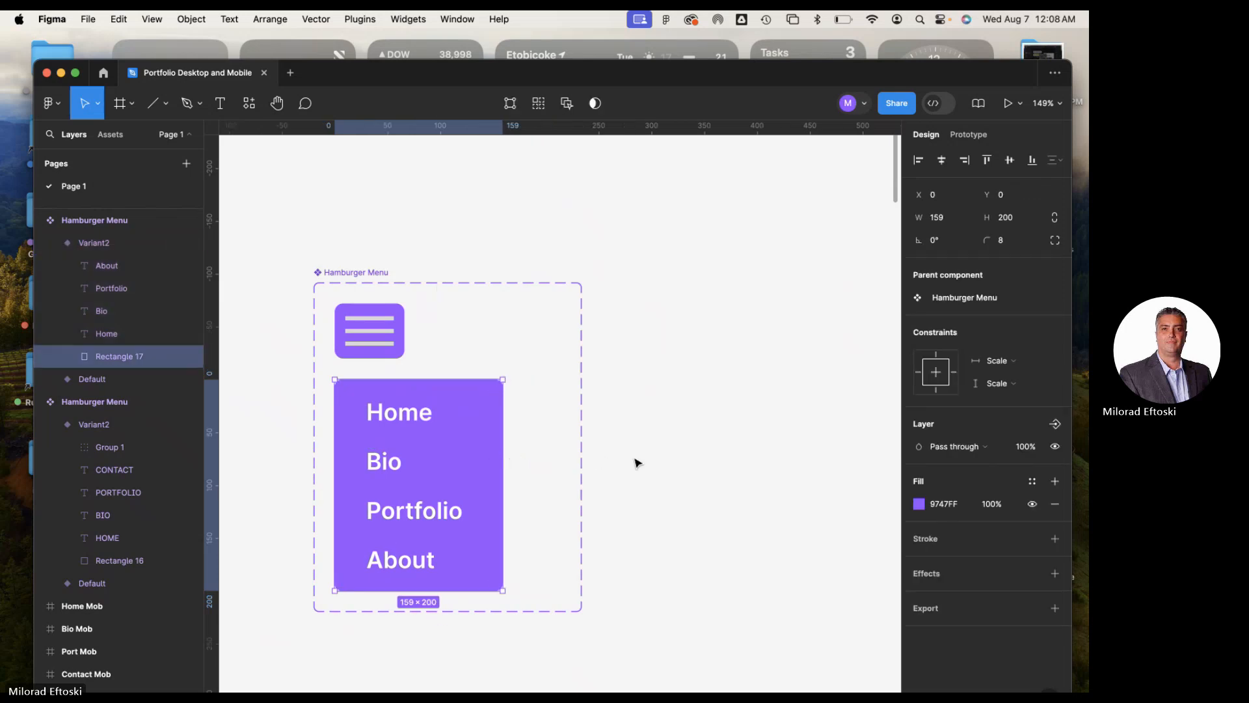
left_click(636, 463)
left_click(476, 425)
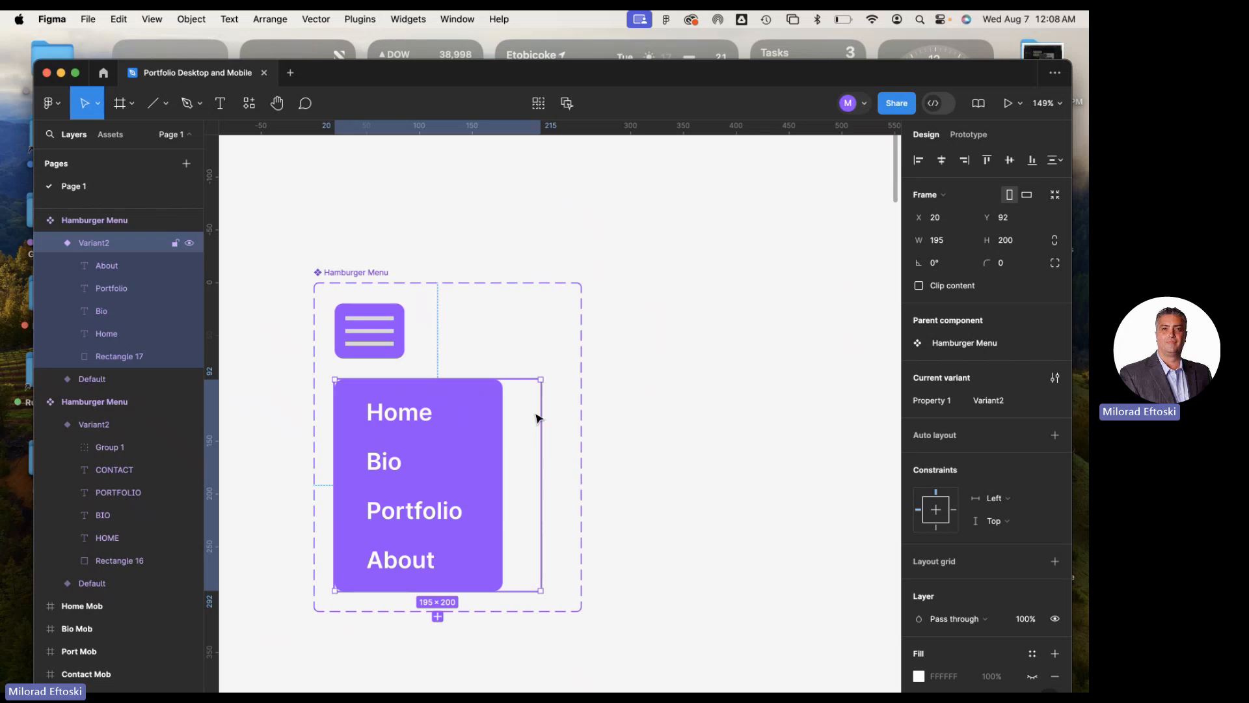
left_click(643, 436)
left_click(153, 102)
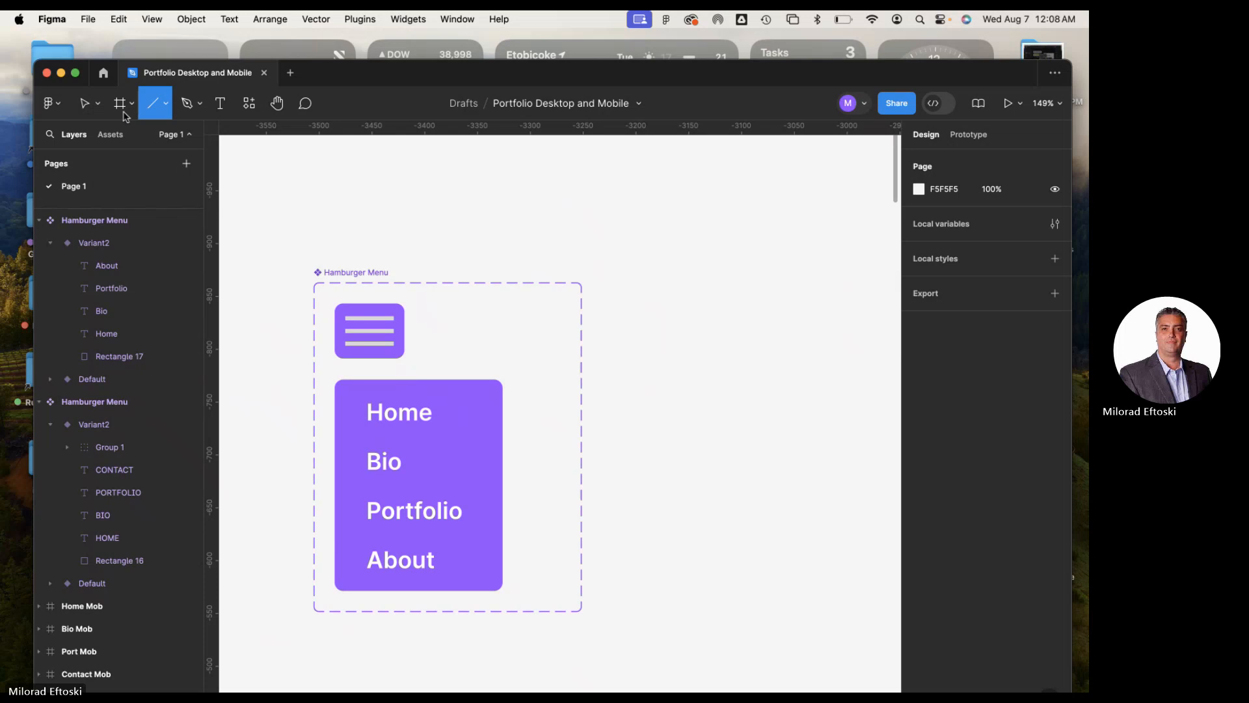
key("v")
left_click(453, 393)
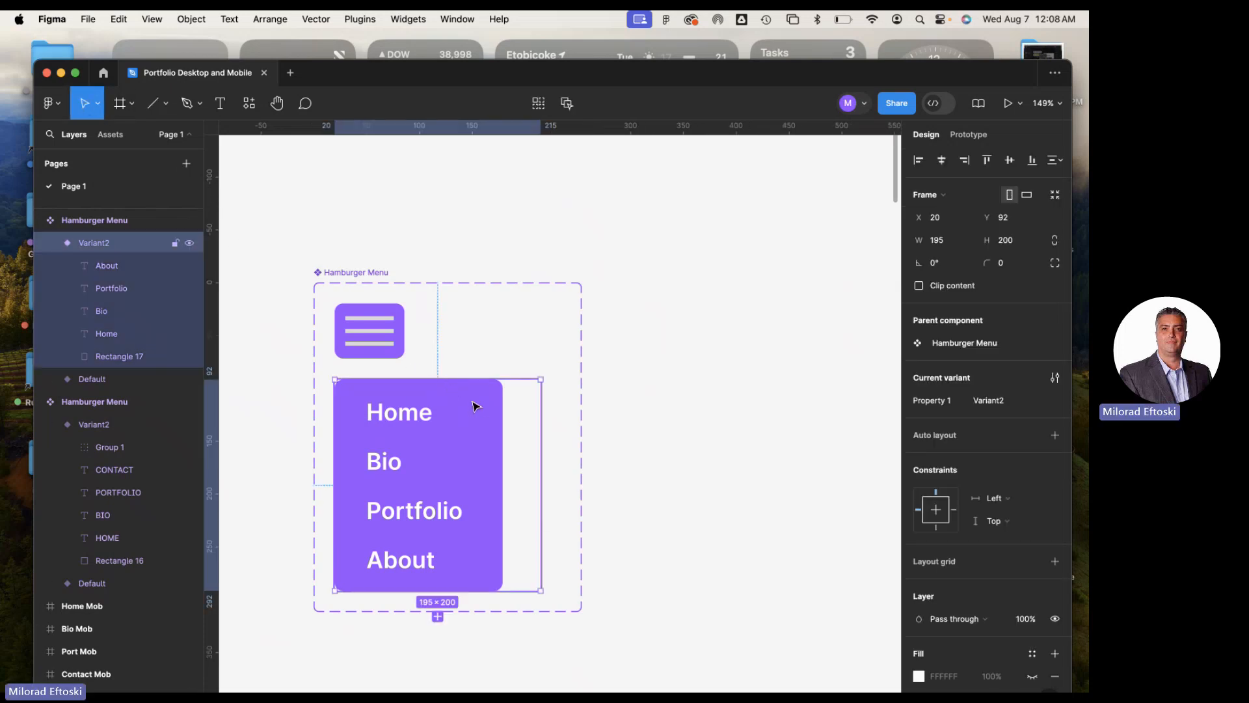
Try a vertical line about 20 px long near the open menu panel's upper-right corner, and undo it
left_click(152, 103)
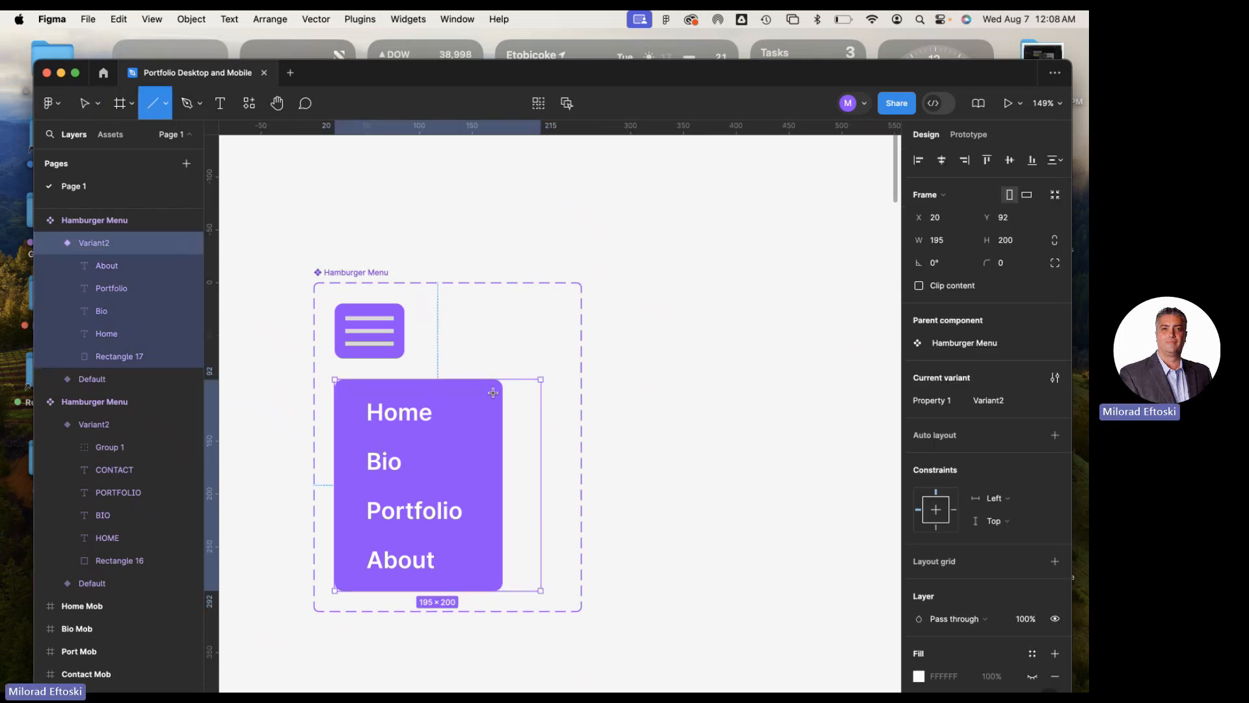
mouse_move(494, 393)
left_mouse_down()
mouse_move(473, 415)
mouse_move(490, 417)
left_mouse_up()
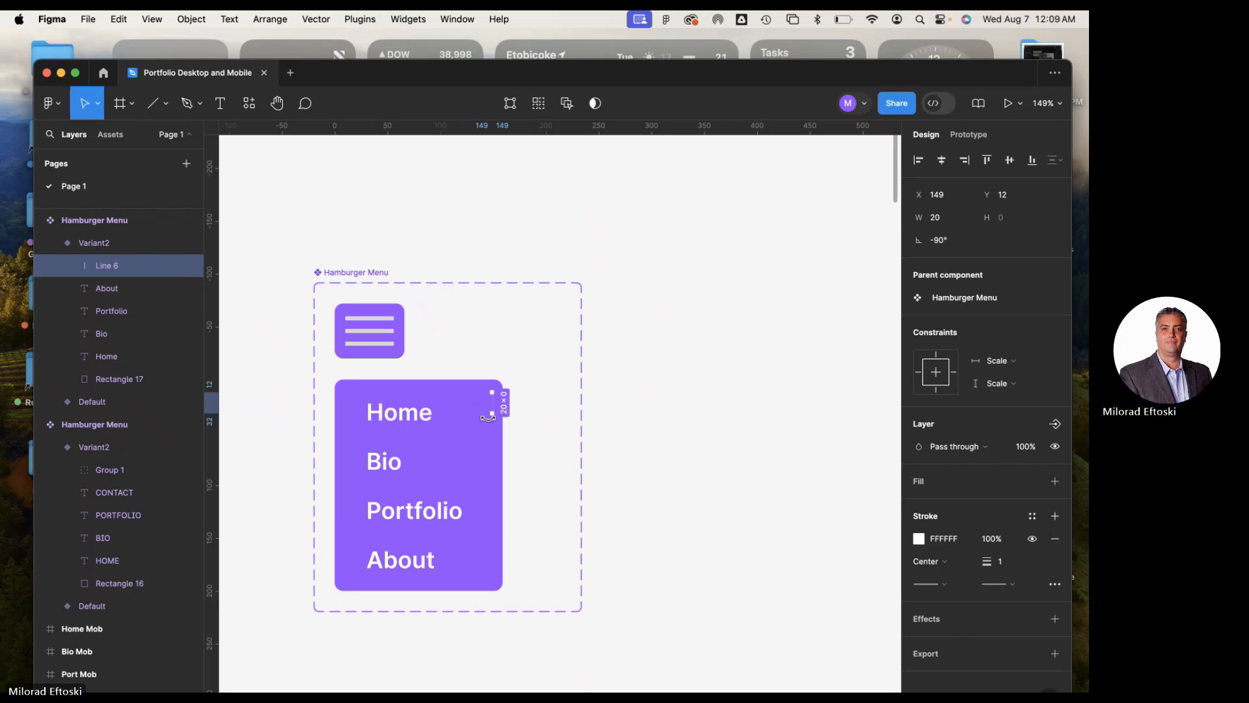
key("super+z")
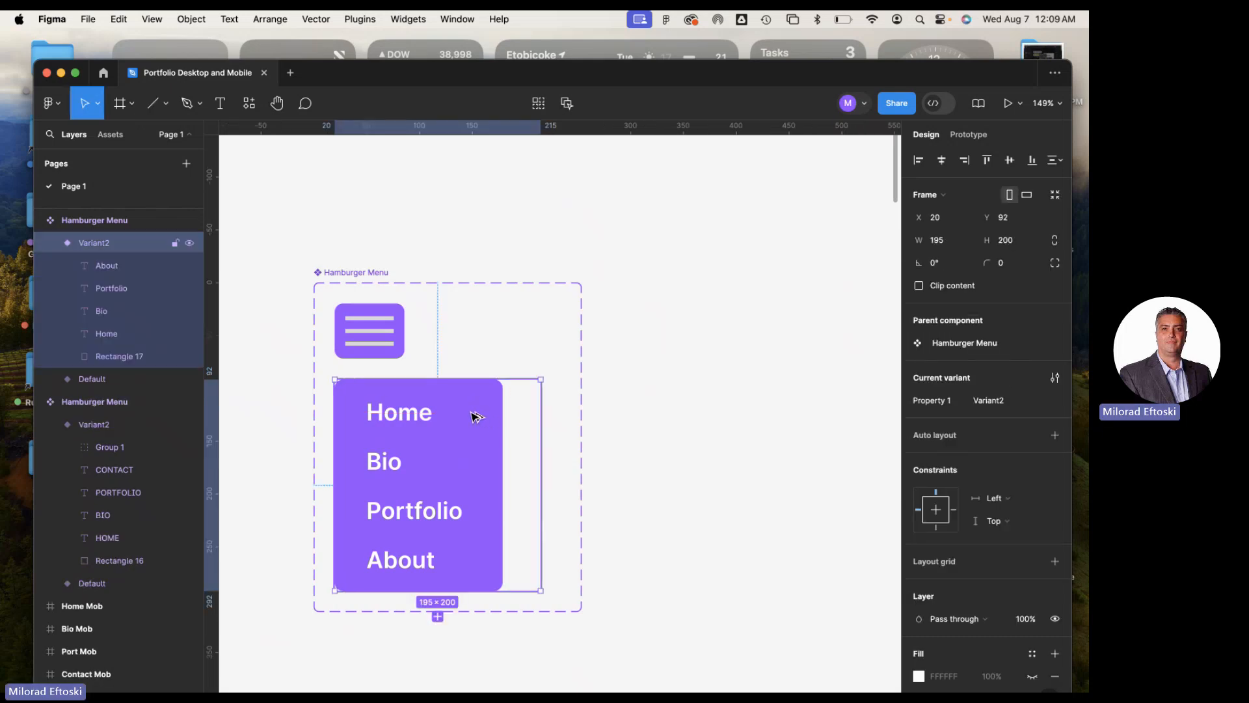
Draw a white diagonal line about 20 px long near the open menu panel's upper-right corner and set its stroke weight to 3
scroll(475, 421, "up", 5)
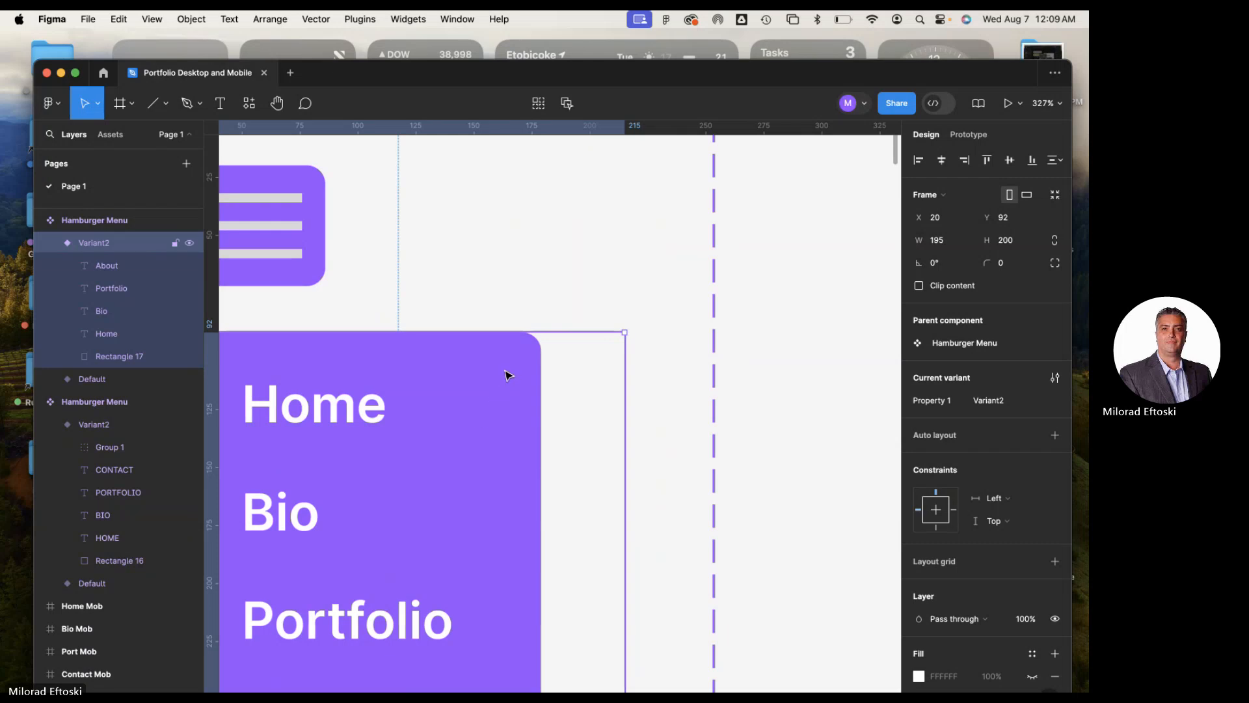
left_click(154, 103)
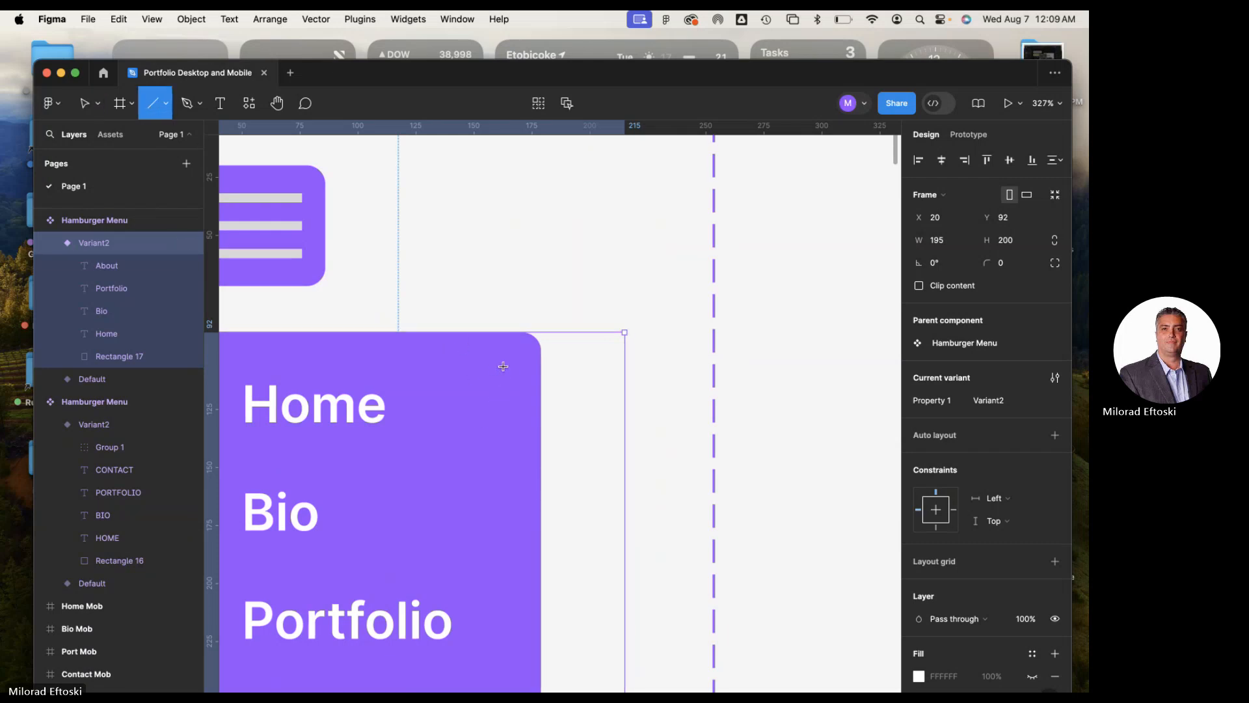
left_click_drag(511, 370, 480, 404)
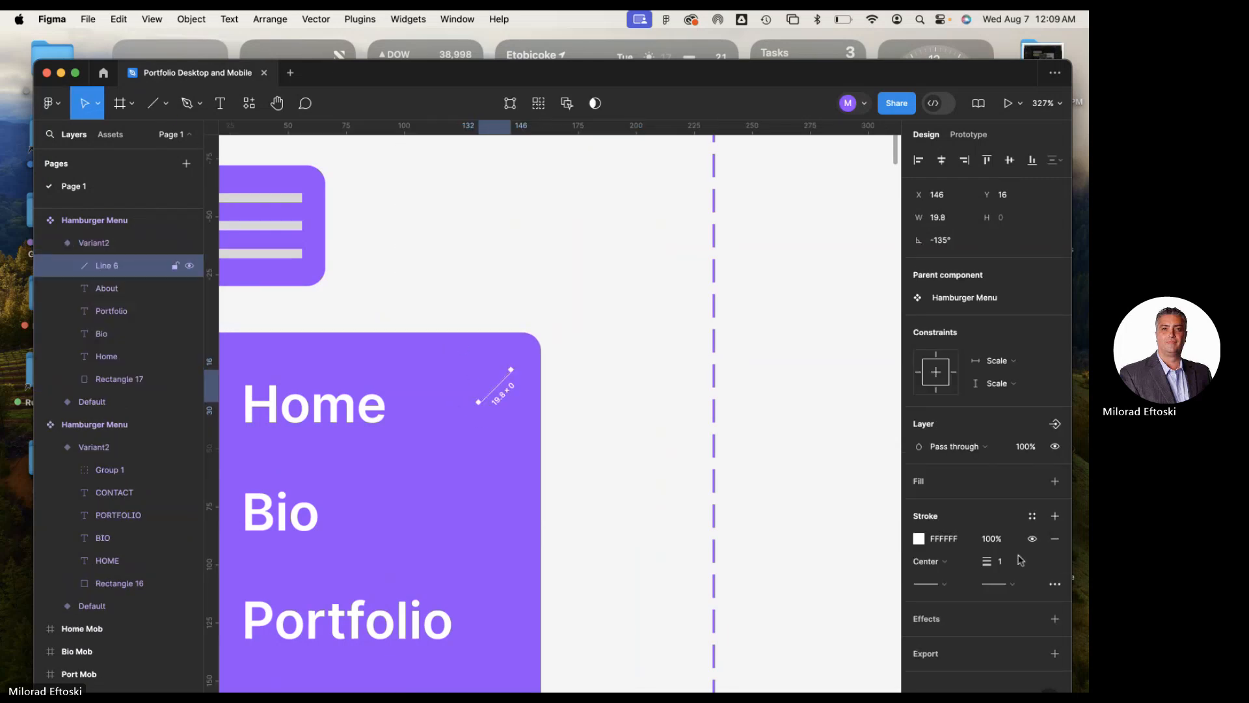
left_click(1007, 567)
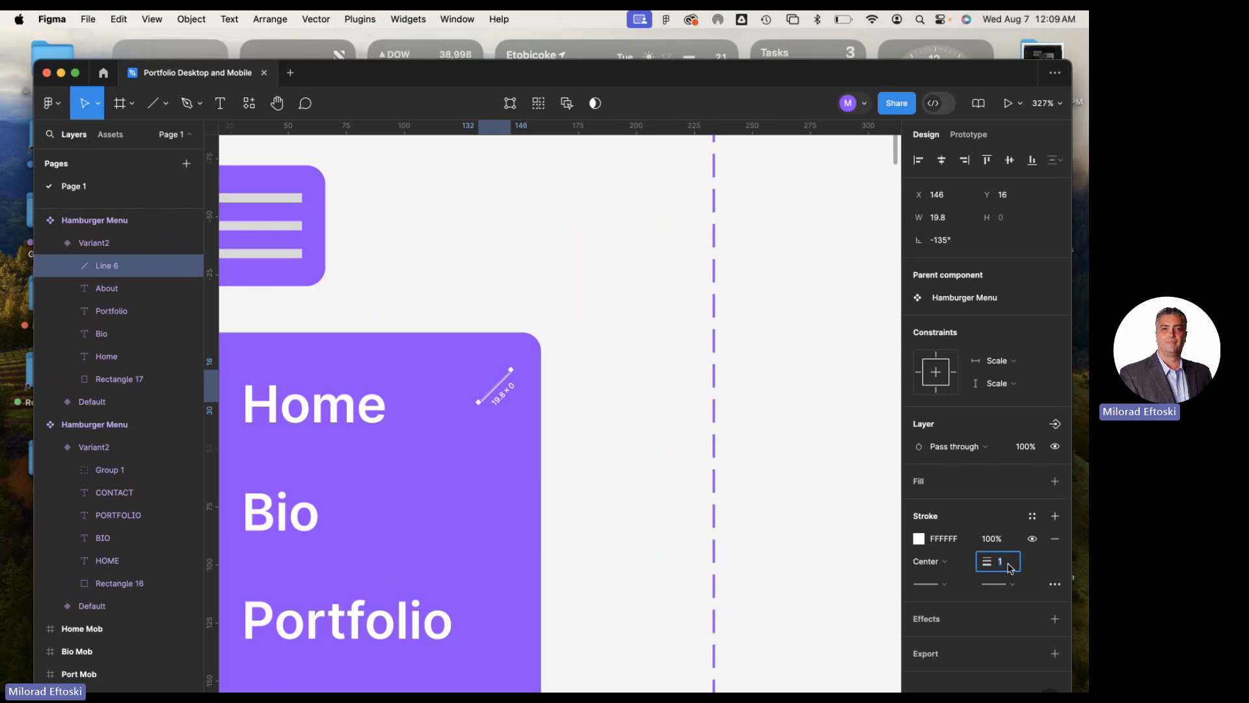
type("3")
key("Return")
Duplicate the diagonal line and turn the copy to 135°, crossing it over the original to form an X close mark
left_click_drag(496, 393, 424, 399)
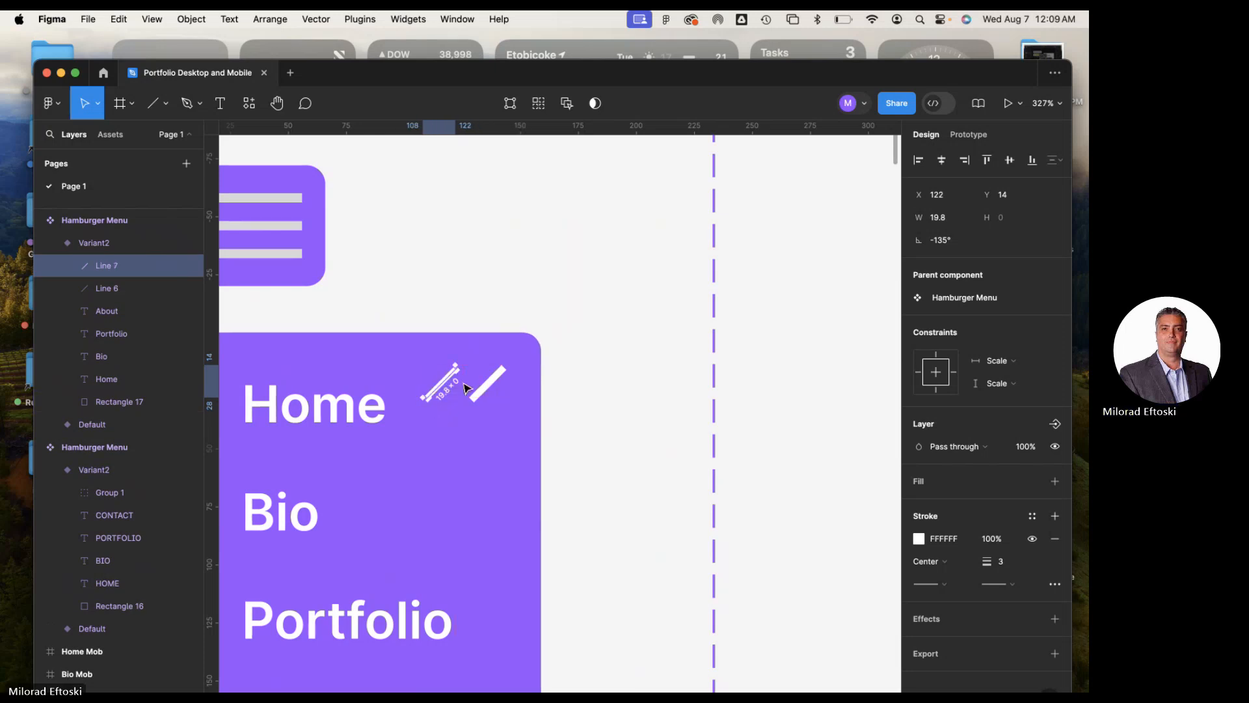
left_click_drag(455, 366, 495, 389)
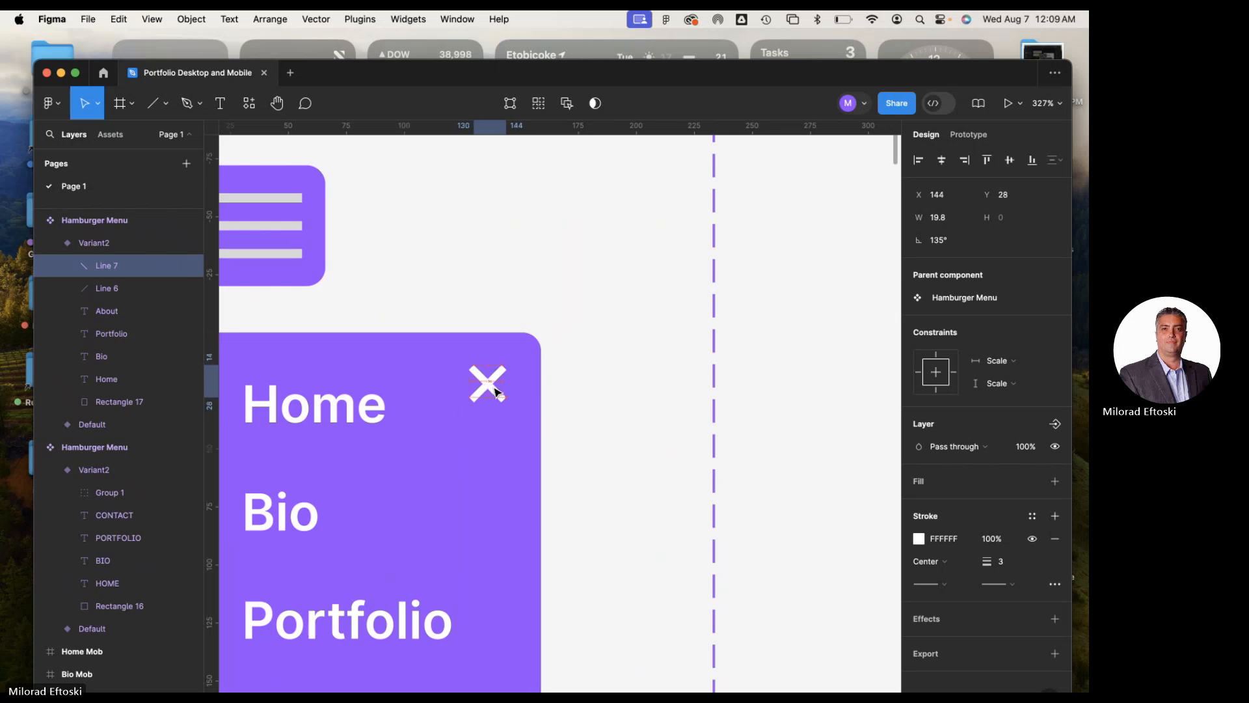
left_click(587, 408)
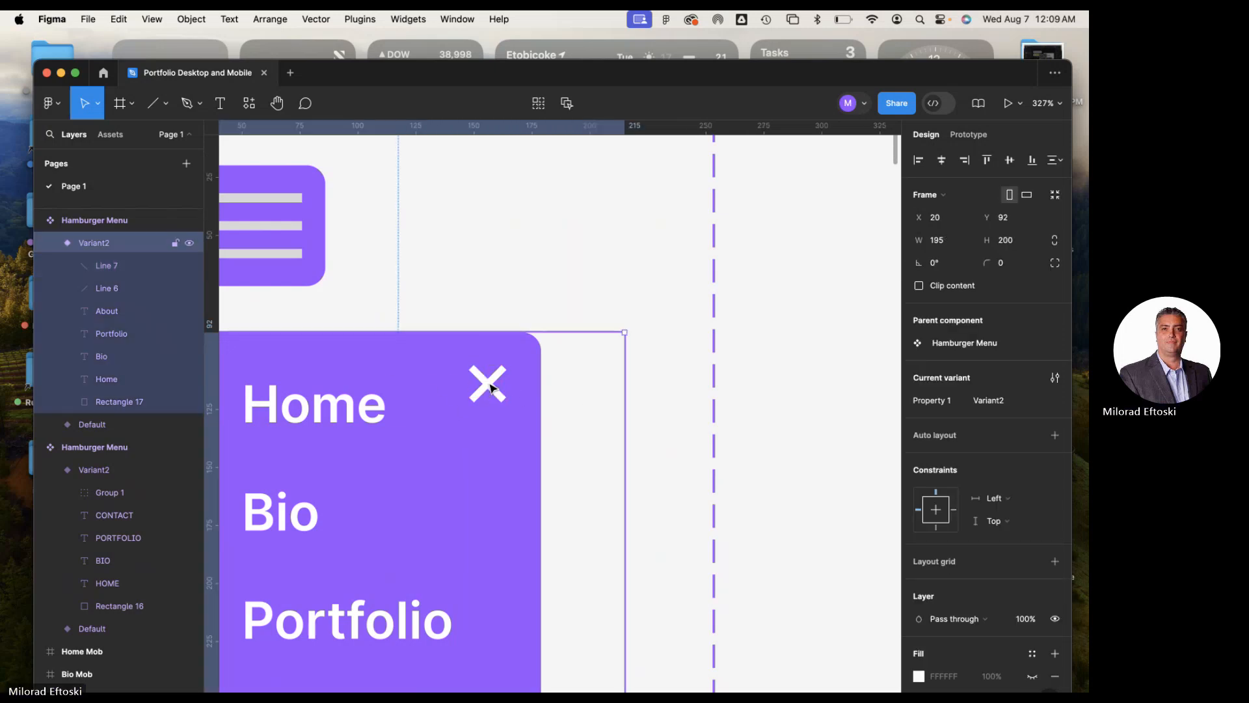
Select both crossed lines of the close mark and group them
left_click(491, 388)
left_click(498, 378, "shift")
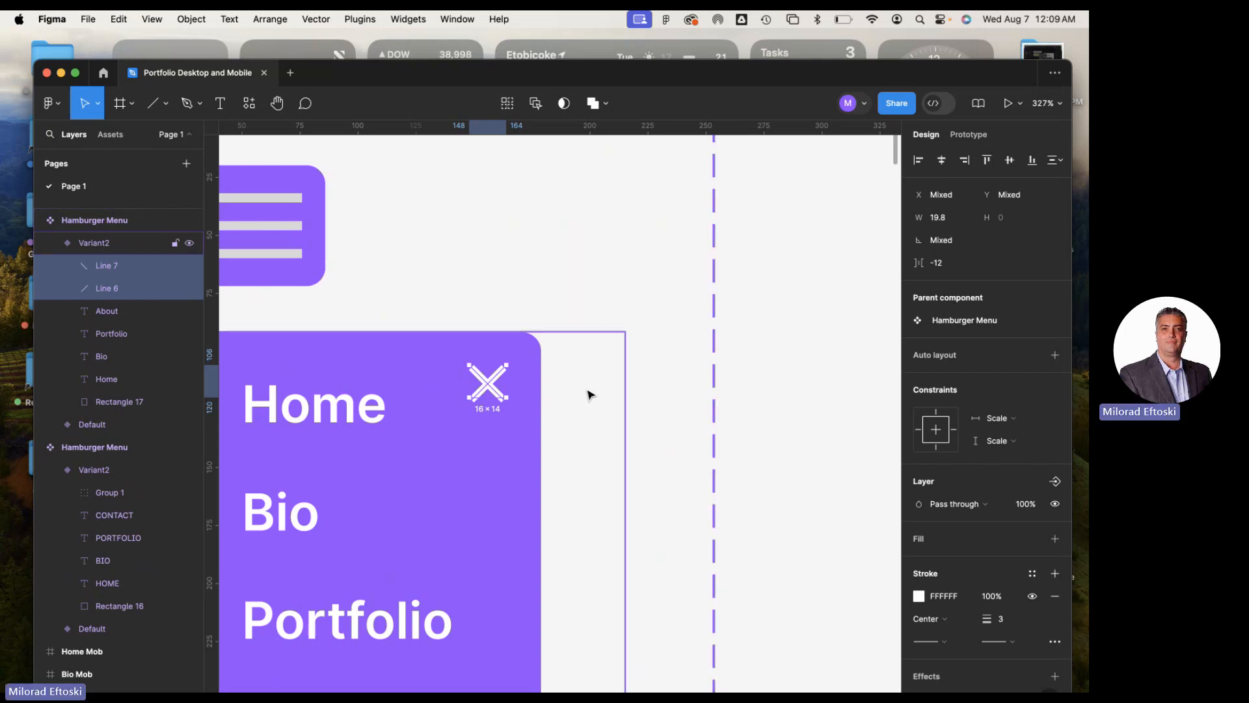
key("super+g")
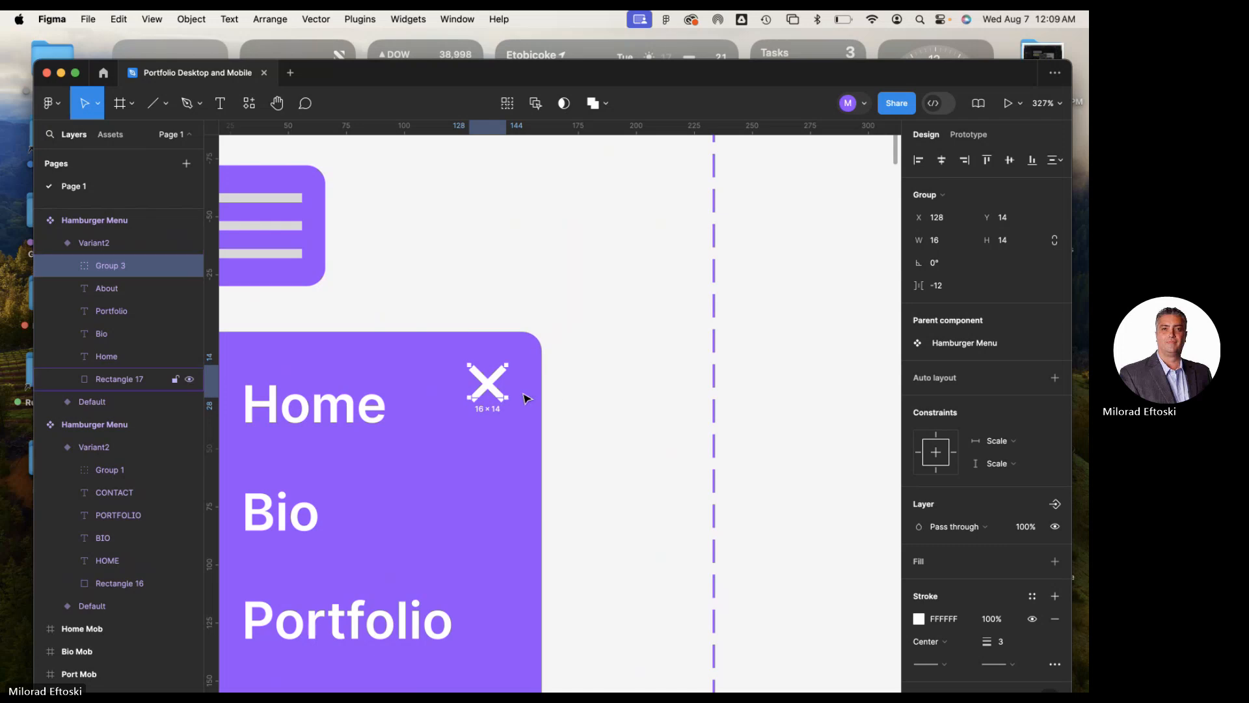
Move the grouped close mark nearer the panel's upper-right corner, to X 130, Y 10
scroll(498, 393, "down", 10)
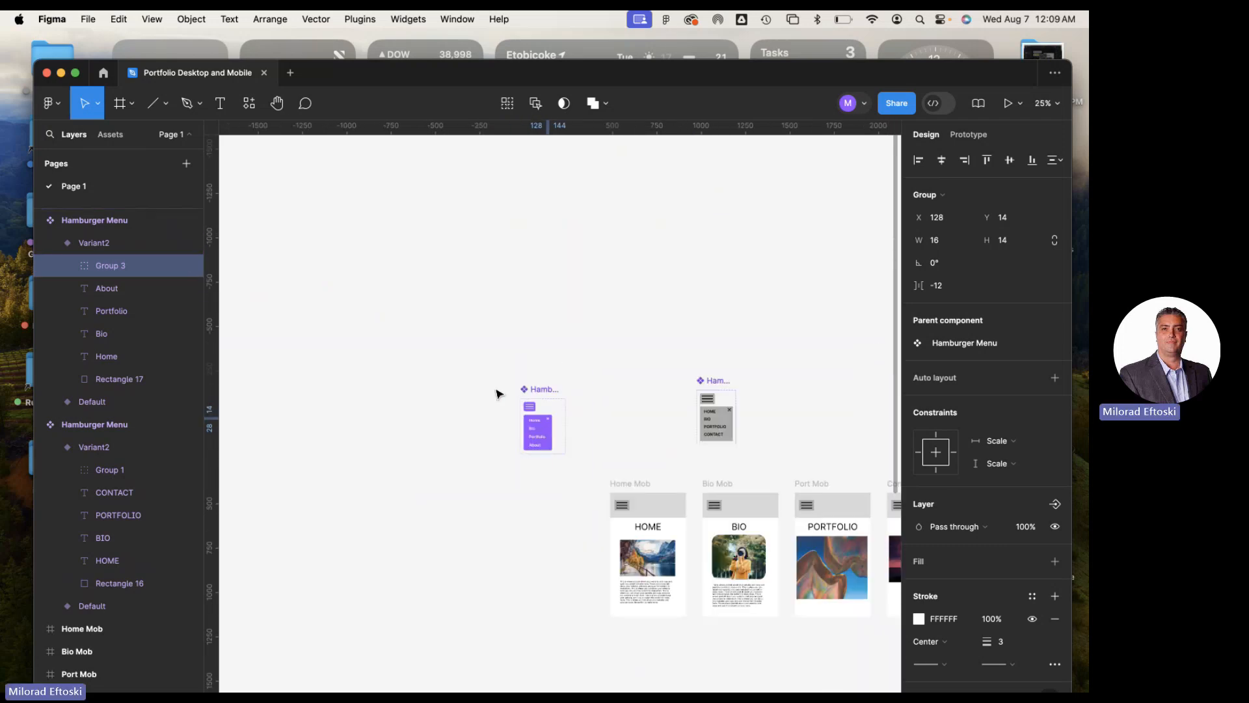
scroll(498, 393, "up", 10)
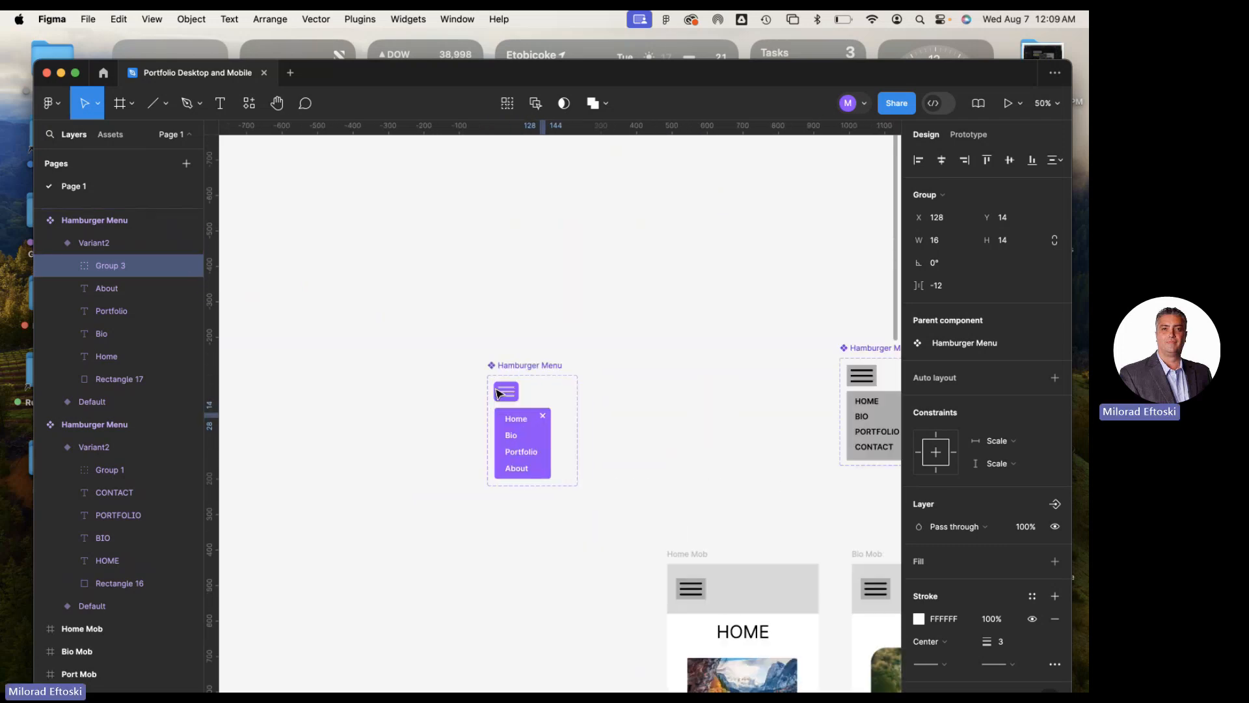
left_click(716, 438)
left_click(512, 404)
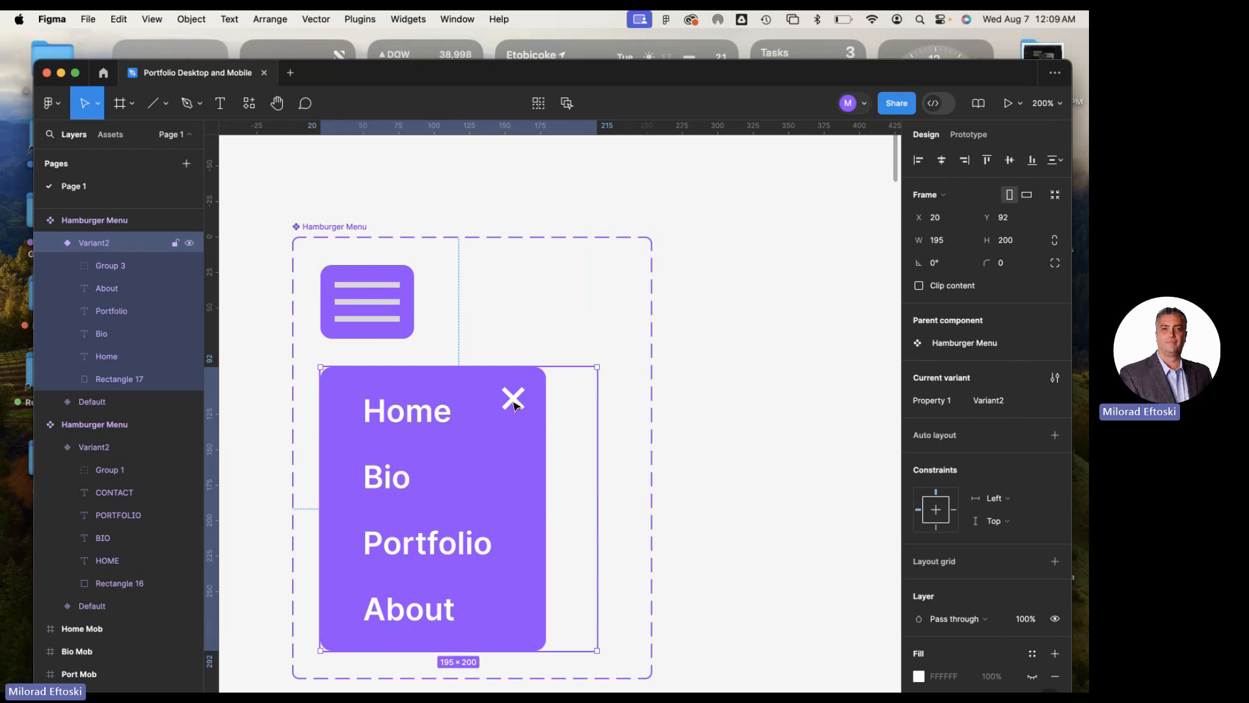
left_click_drag(514, 403, 522, 397)
left_click(700, 441)
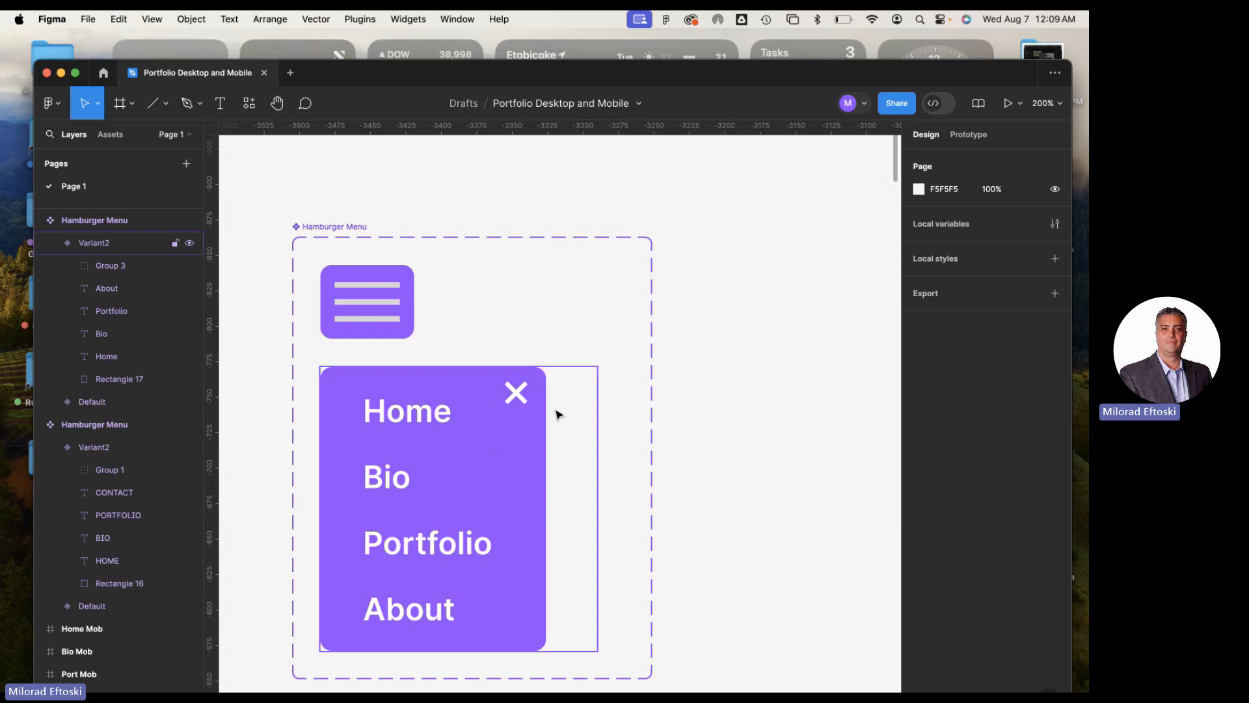
Widen the open variant's purple background rectangle to 210
scroll(544, 415, "down", 5)
scroll(499, 431, "down", 5)
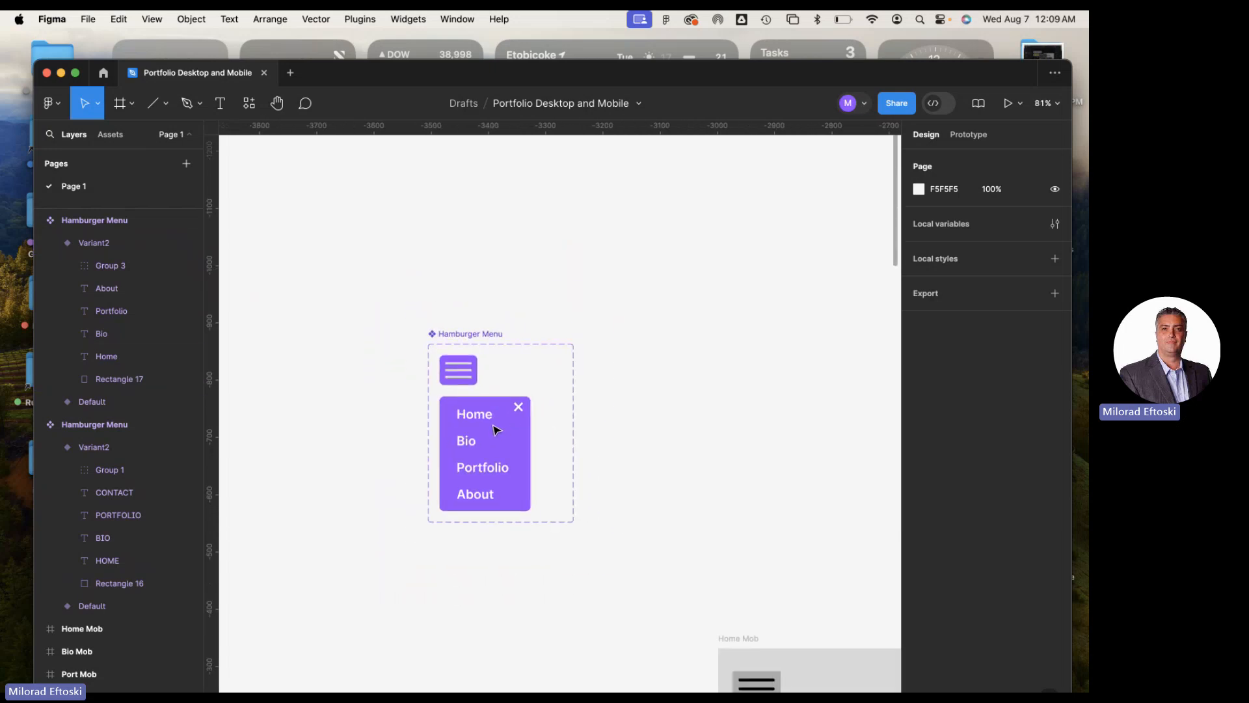
left_click_drag(693, 551, 545, 425)
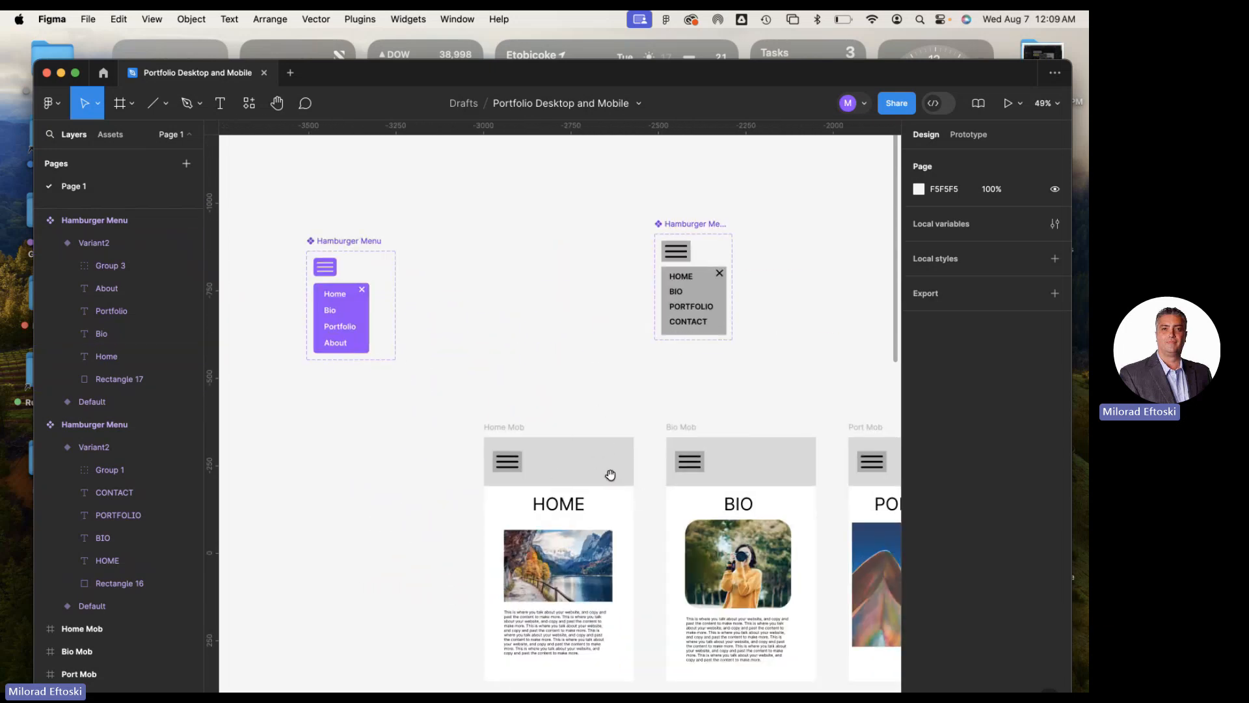
left_click_drag(495, 343, 589, 352)
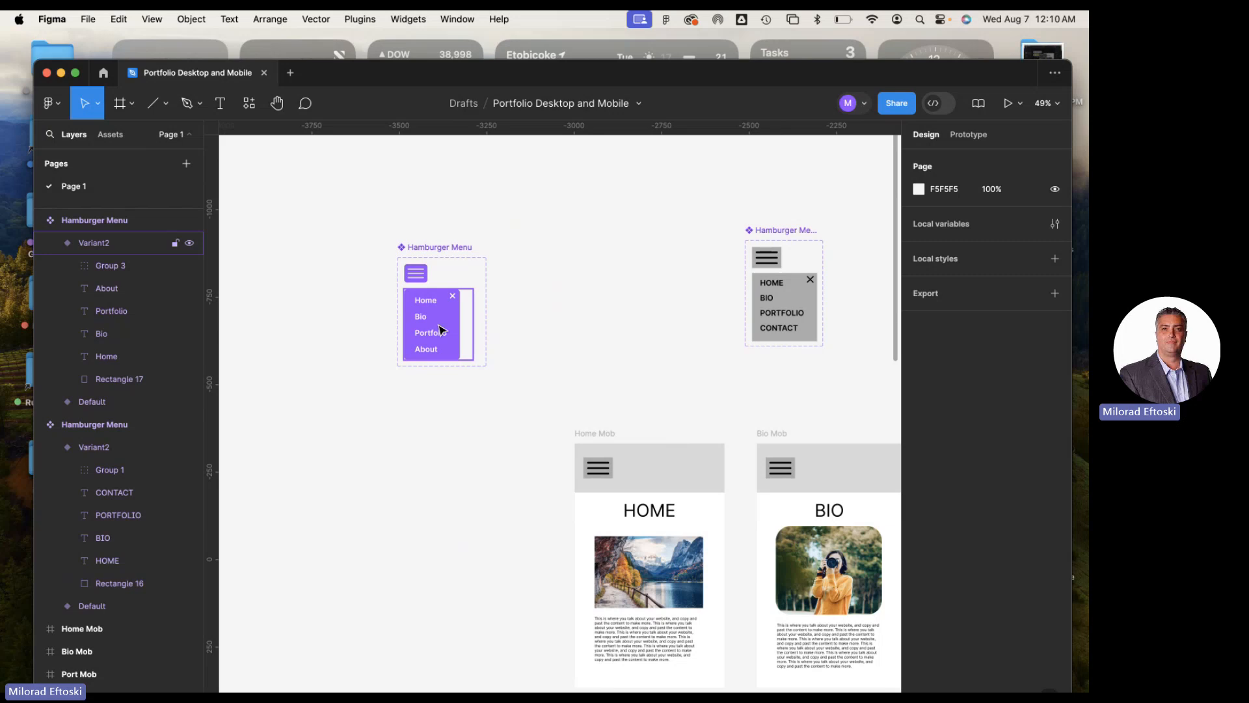
scroll(441, 329, "up", 5)
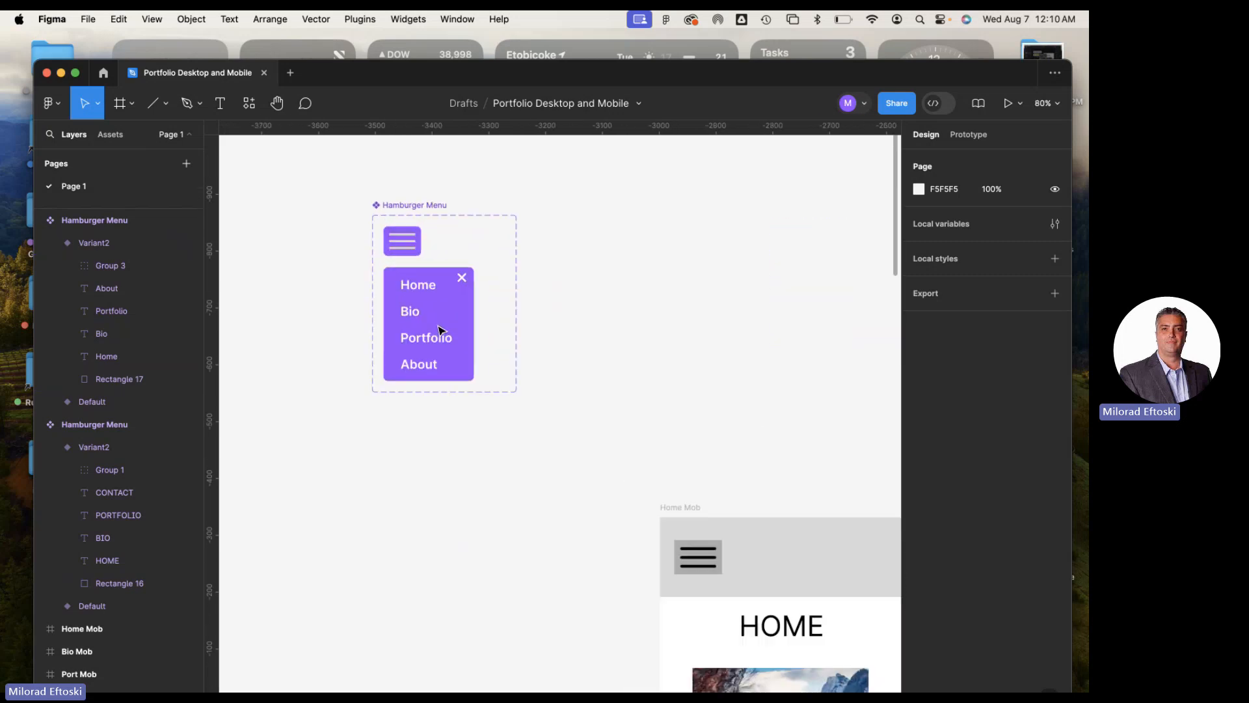
left_click(455, 307)
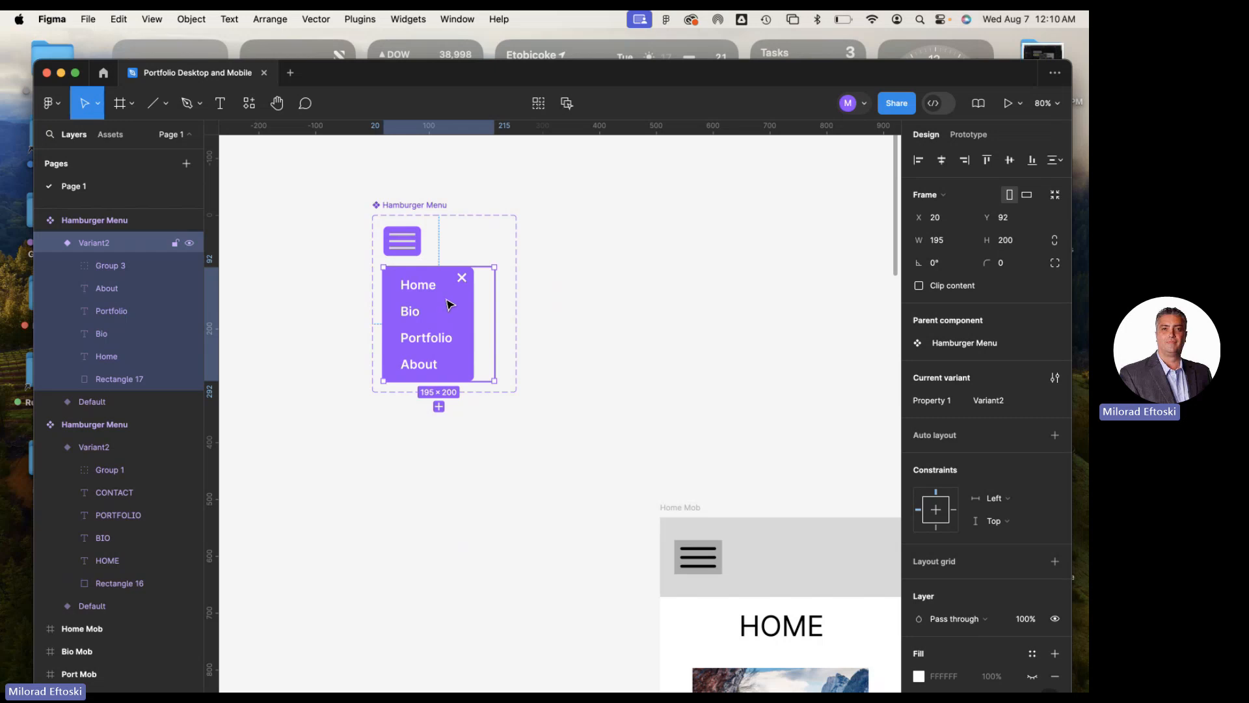
left_click(455, 303)
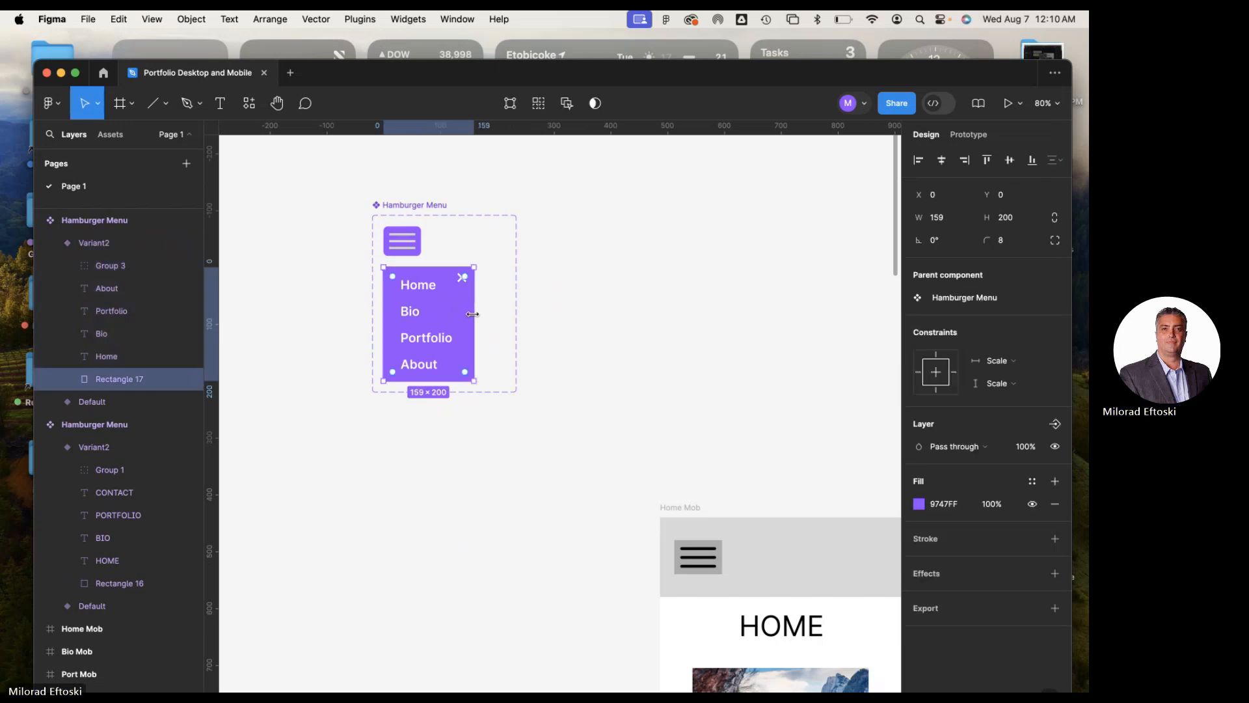
mouse_move(494, 317)
left_mouse_down()
mouse_move(518, 318)
mouse_move(504, 318)
left_mouse_up()
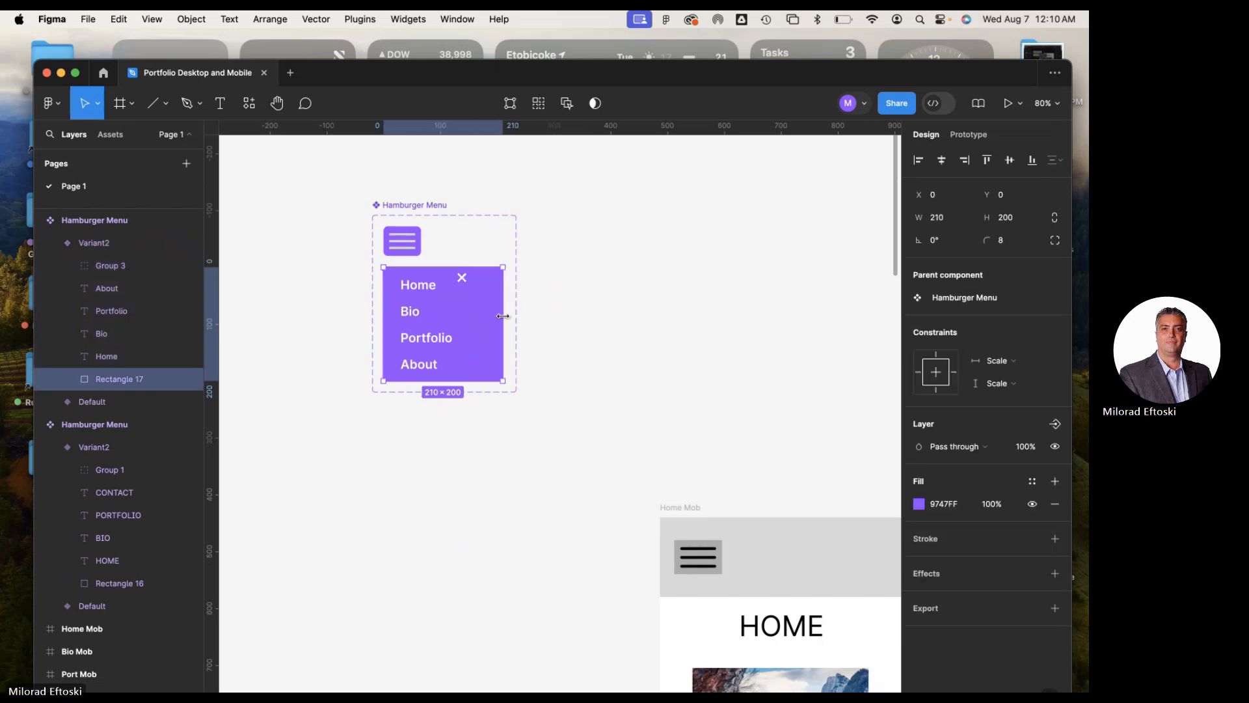
left_click(606, 343)
Set the purple background rectangle's width to 195 to match the open variant's frame
left_click(395, 272)
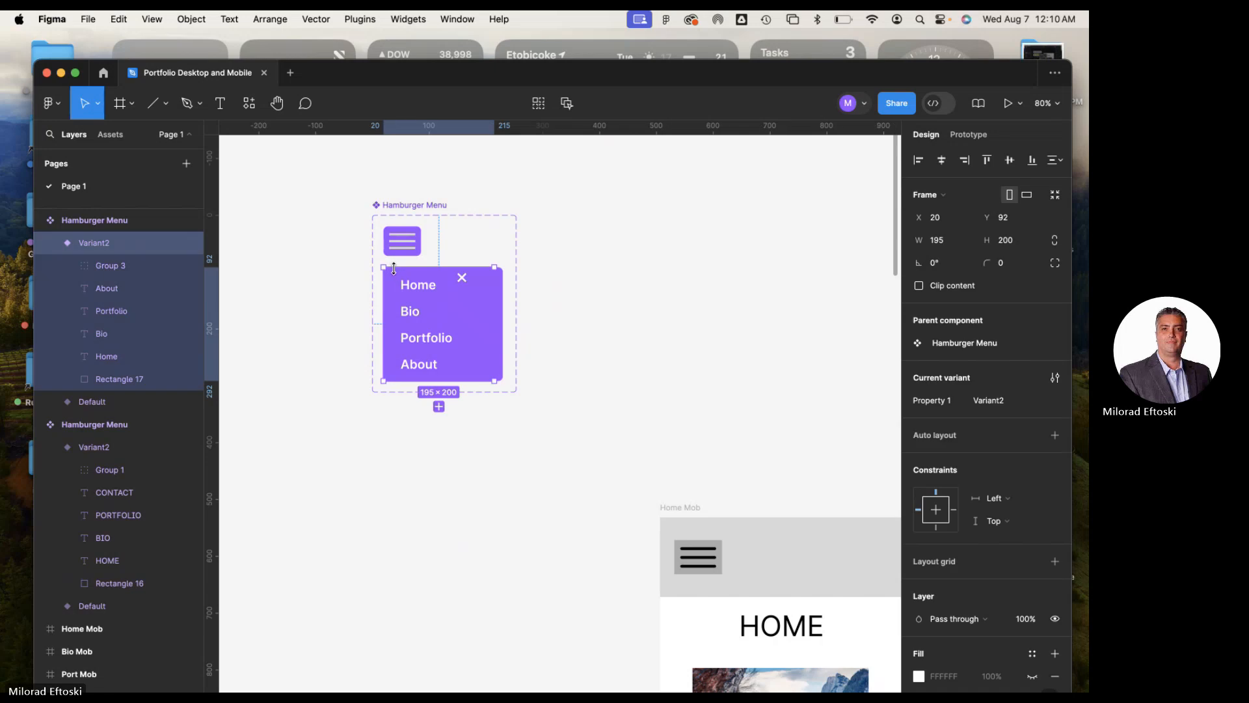
left_click(503, 317)
left_click_drag(504, 317, 495, 317)
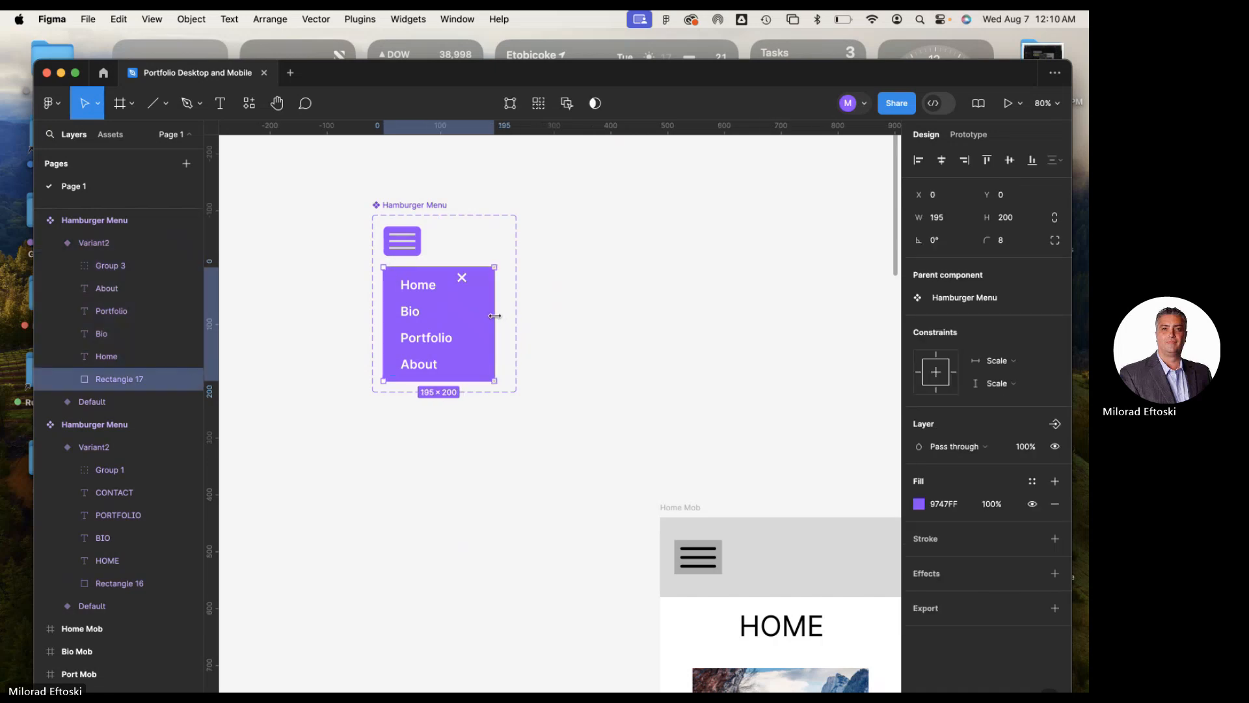
left_click(577, 338)
left_click(413, 279)
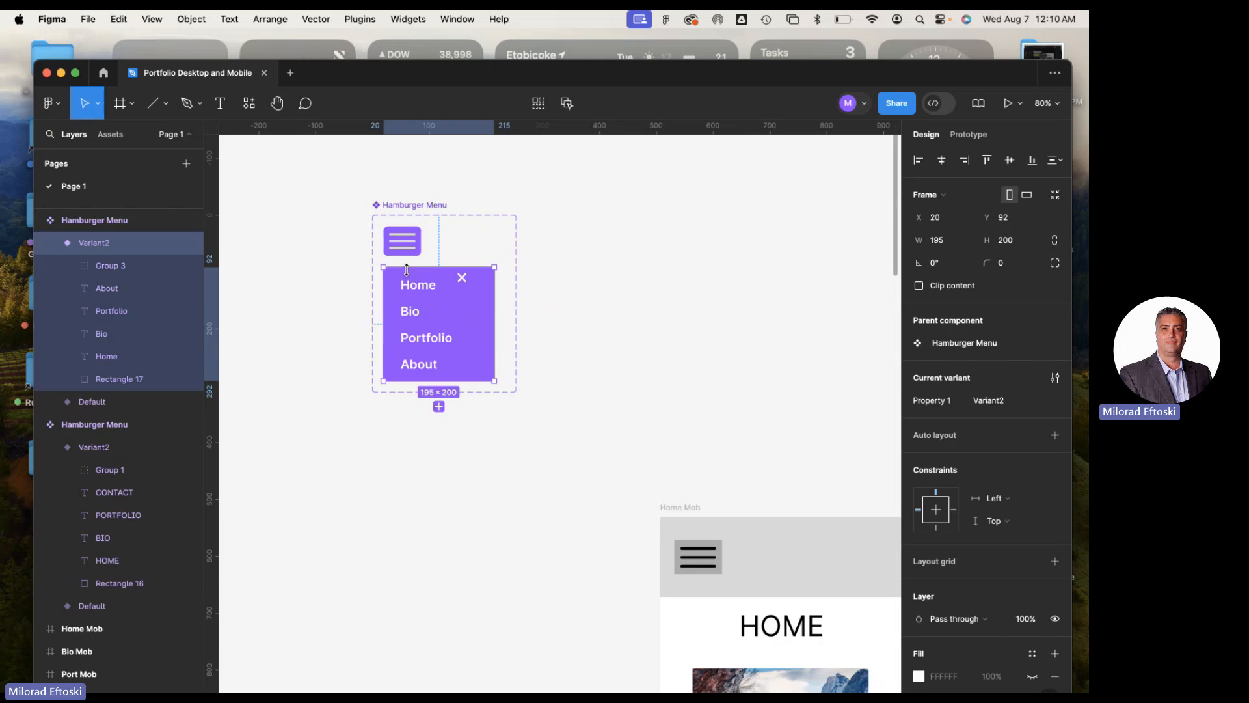
left_click(596, 333)
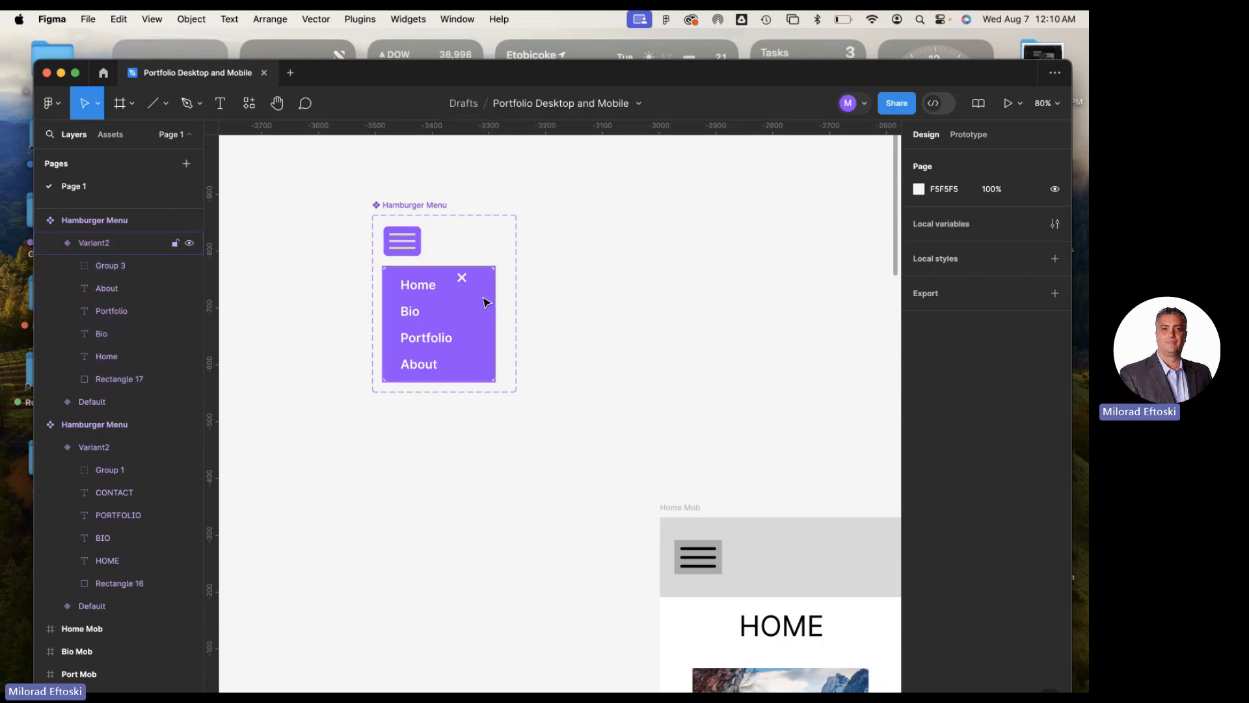
Shift the close mark group horizontally to X 166 in the widened panel, keeping it at Y 10
left_click(465, 282)
left_click(466, 281)
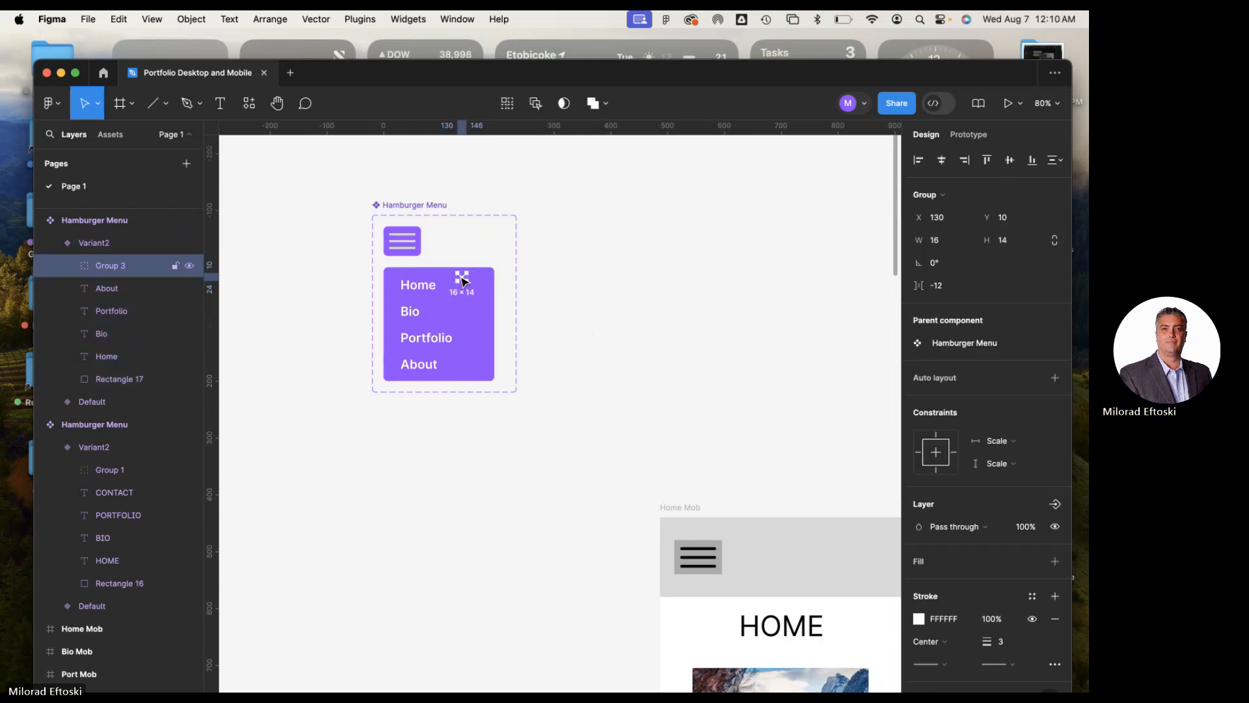
left_click_drag(468, 281, 489, 281)
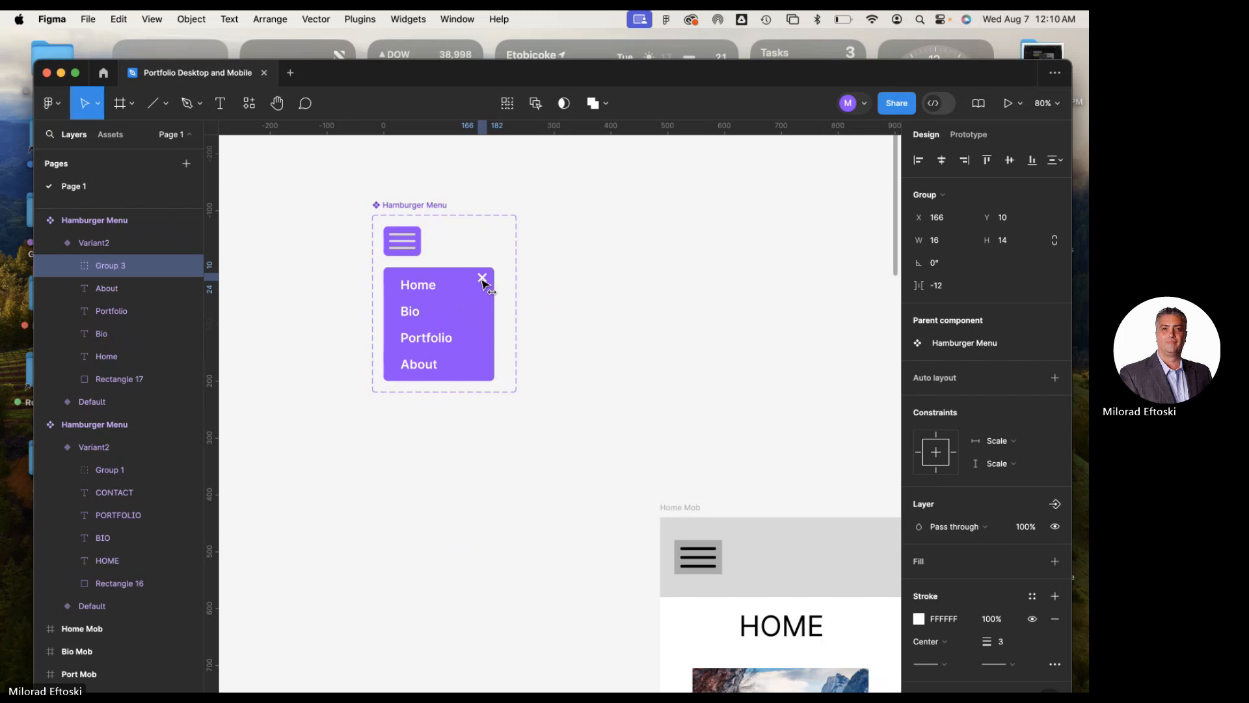
left_click(575, 323)
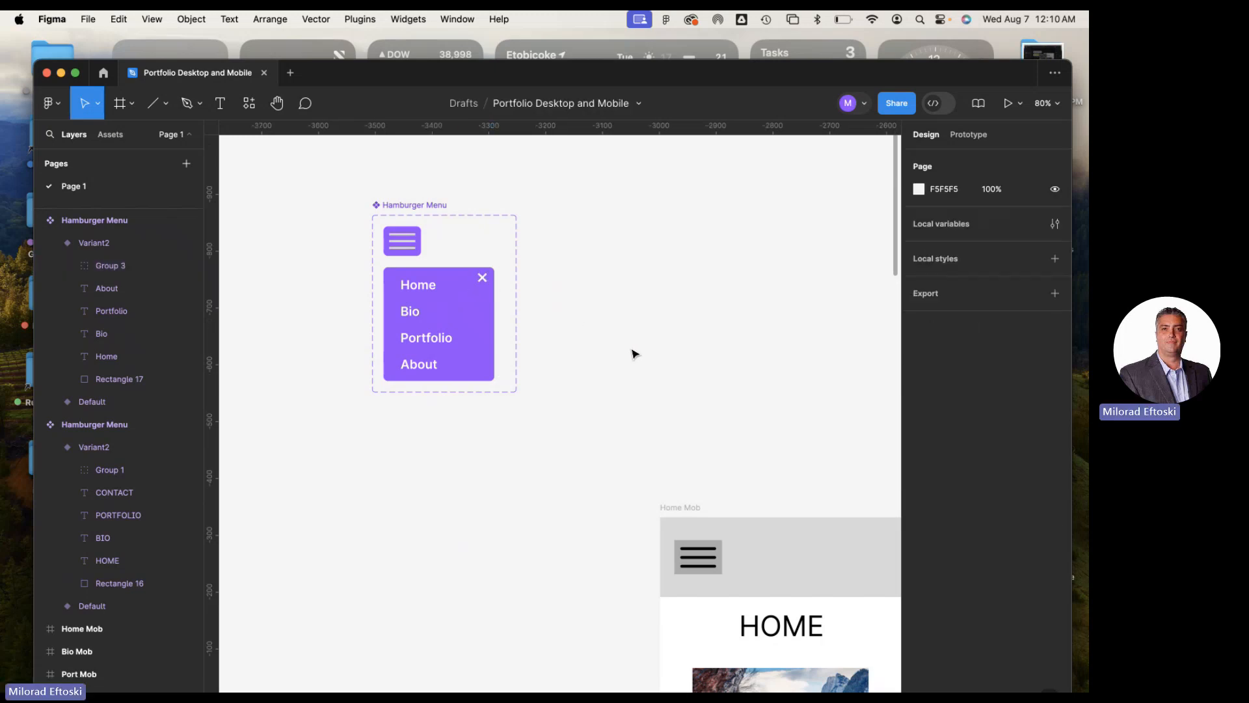
Select the purple component's Default variant, then its open variant, and collapse the layers of Variant2
left_click_drag(662, 353, 638, 363)
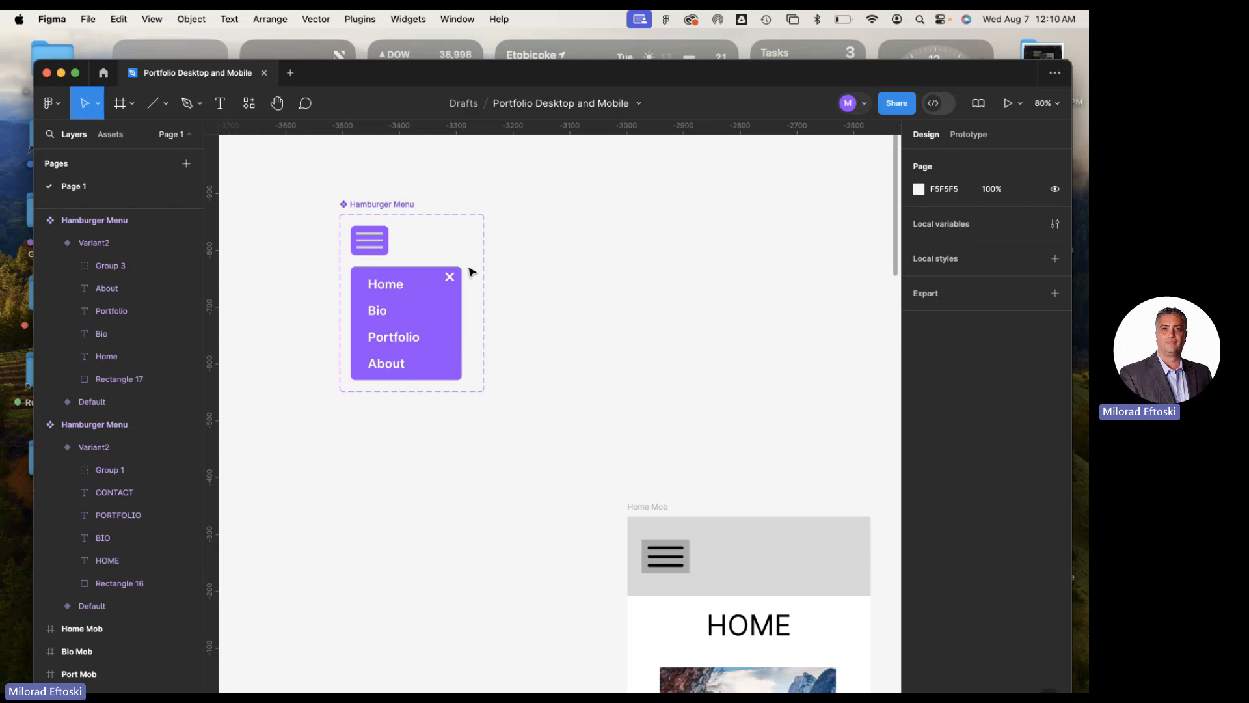
left_click(372, 242)
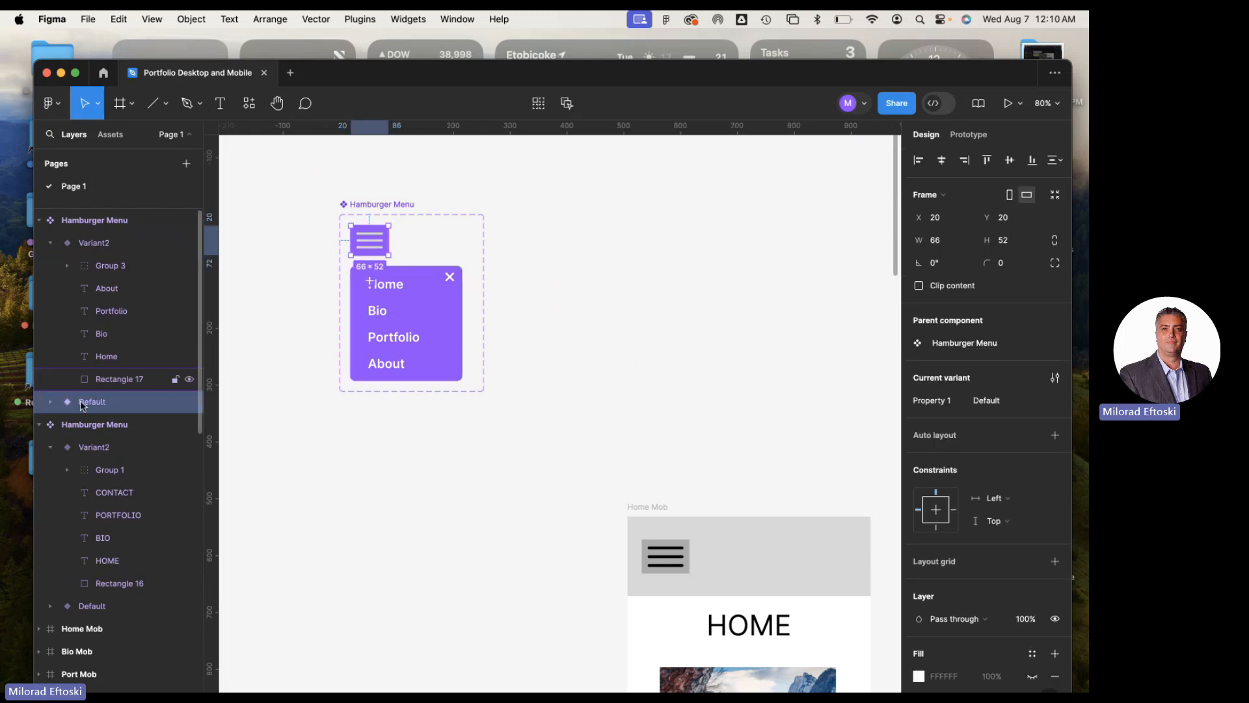
left_click(423, 281)
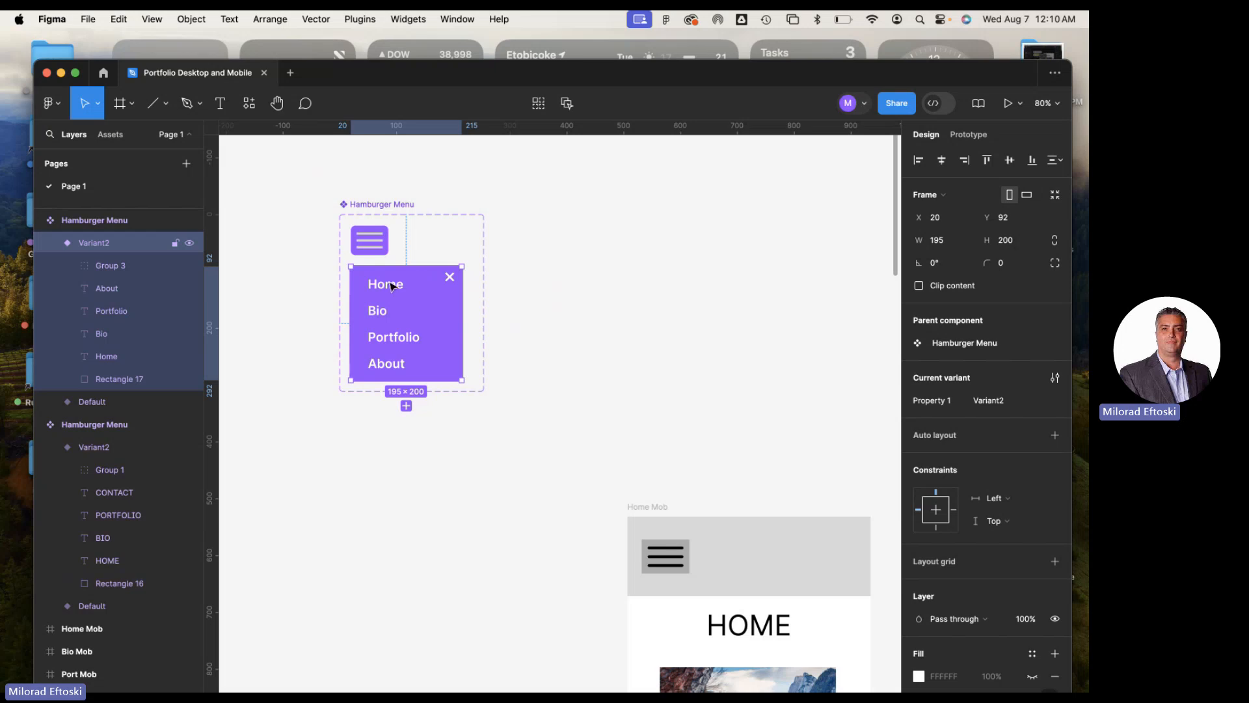
left_click(50, 242)
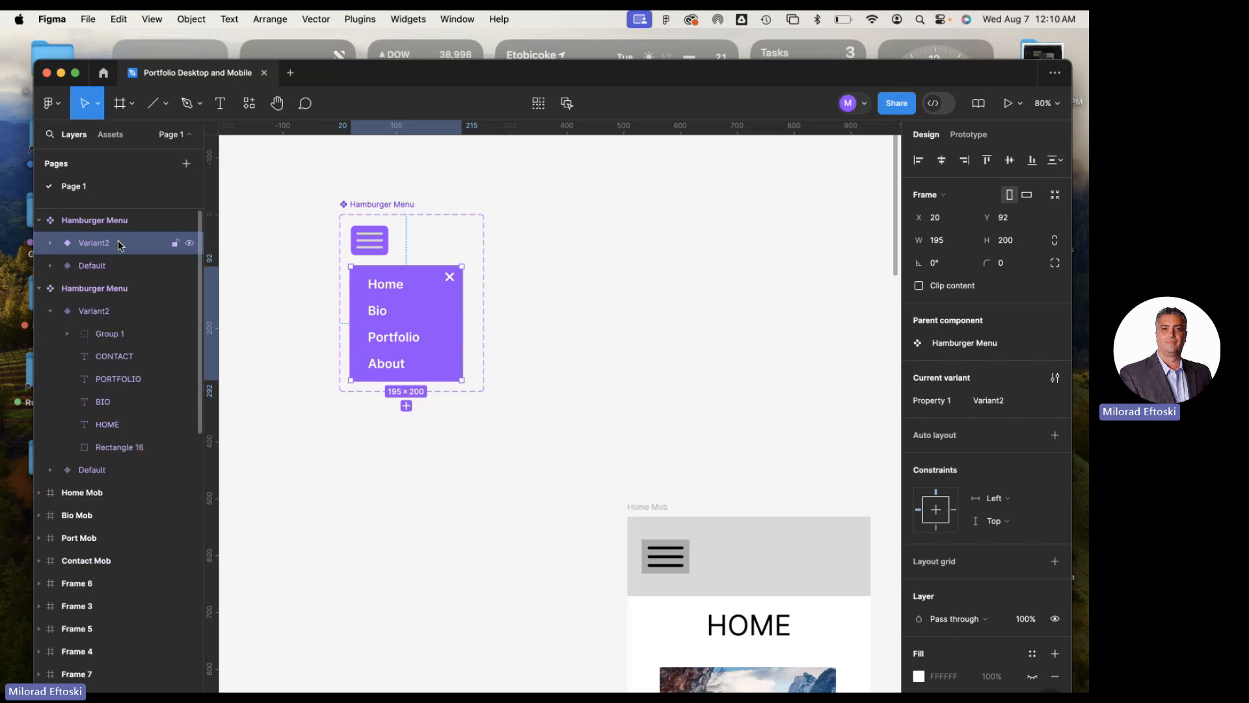
Toggle the visibility of Variant2 off and on repeatedly to check the open menu, leaving it shown with its layers collapsed
left_click(190, 243)
left_click(189, 243)
left_click(189, 243)
left_click(190, 244)
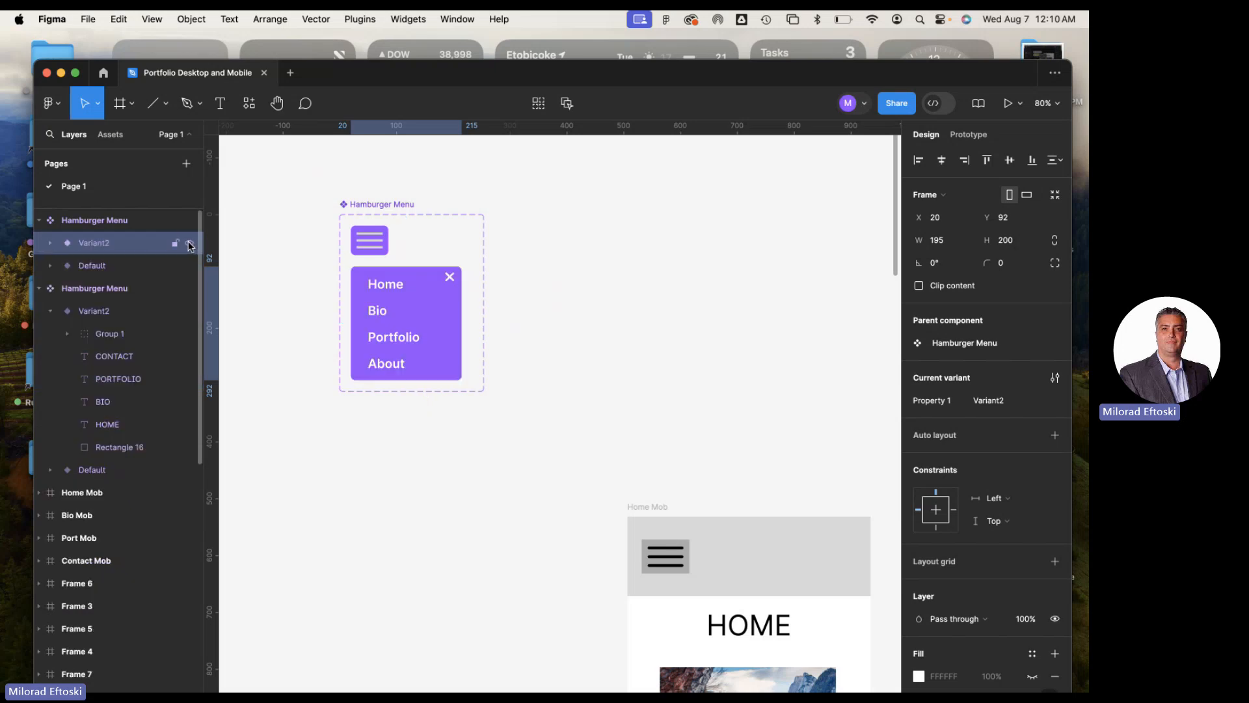
left_click(189, 243)
left_click(190, 244)
left_click(189, 243)
left_click(190, 243)
left_click(189, 244)
left_click(189, 243)
left_click(189, 243)
left_click(189, 244)
left_click(189, 244)
left_click(190, 244)
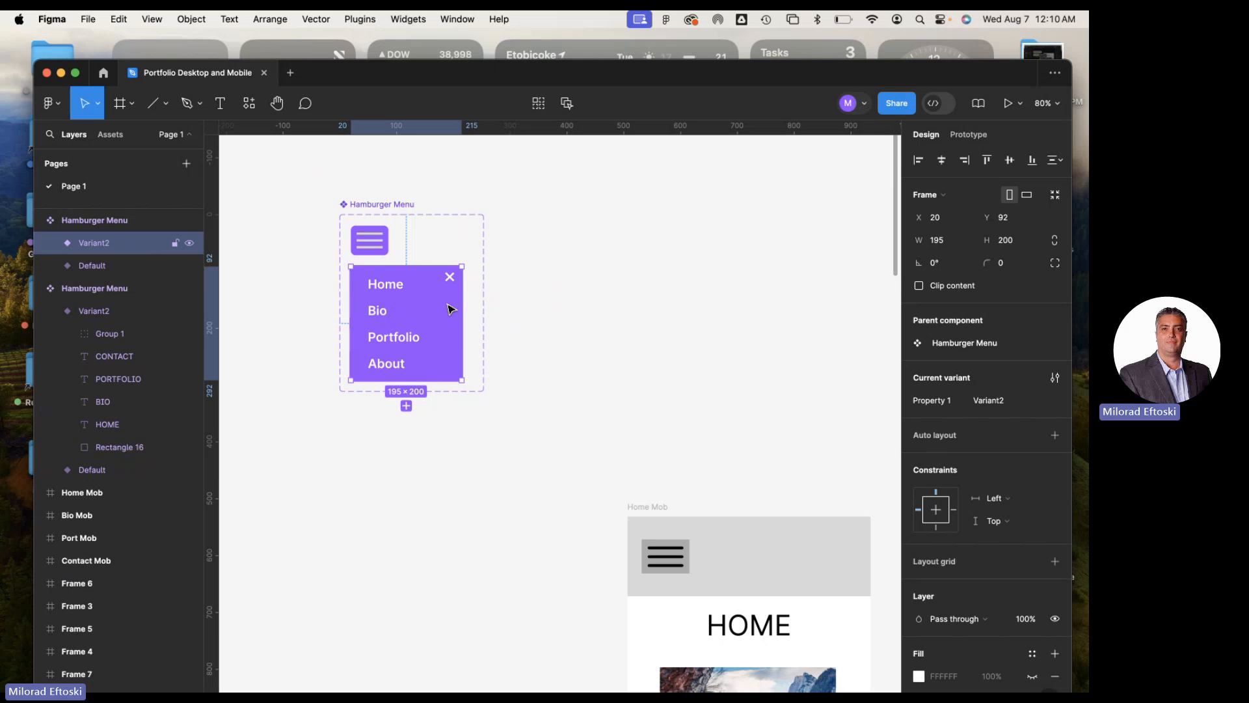
left_click(52, 246)
left_click(52, 246)
Select the Default variant and toggle its visibility off and on to check the closed hamburger icon
left_click(89, 266)
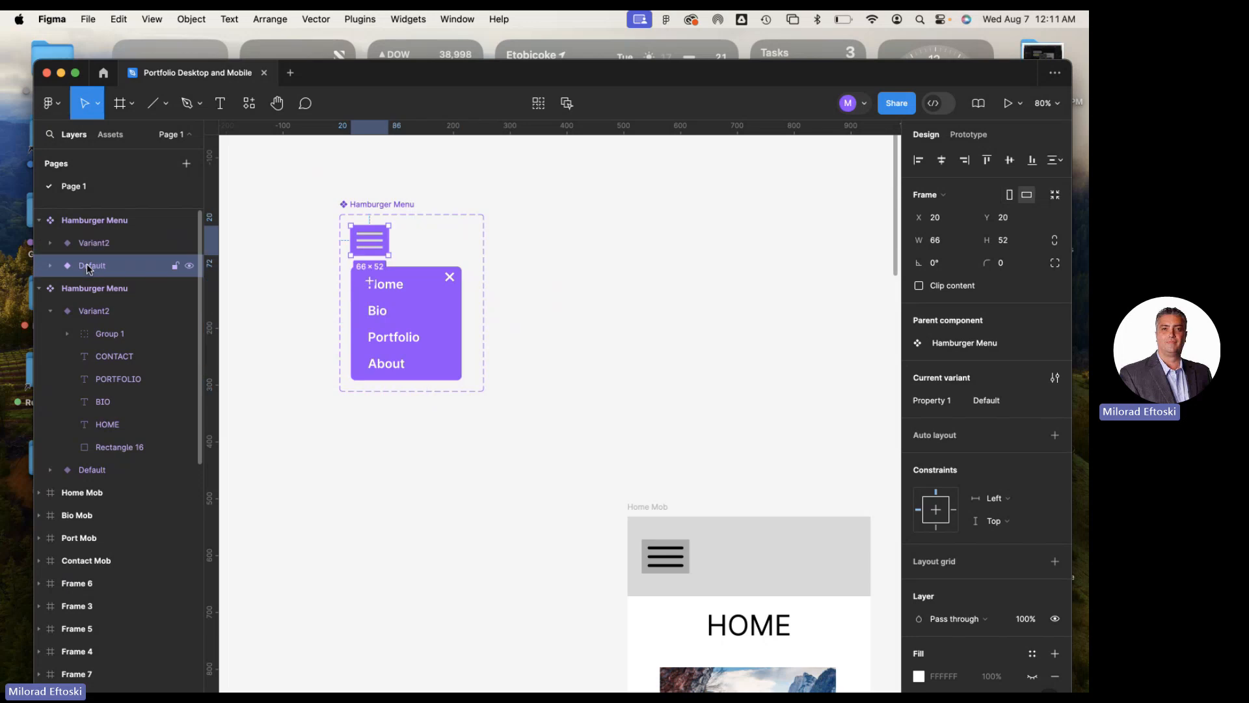
left_click(189, 266)
left_click(189, 267)
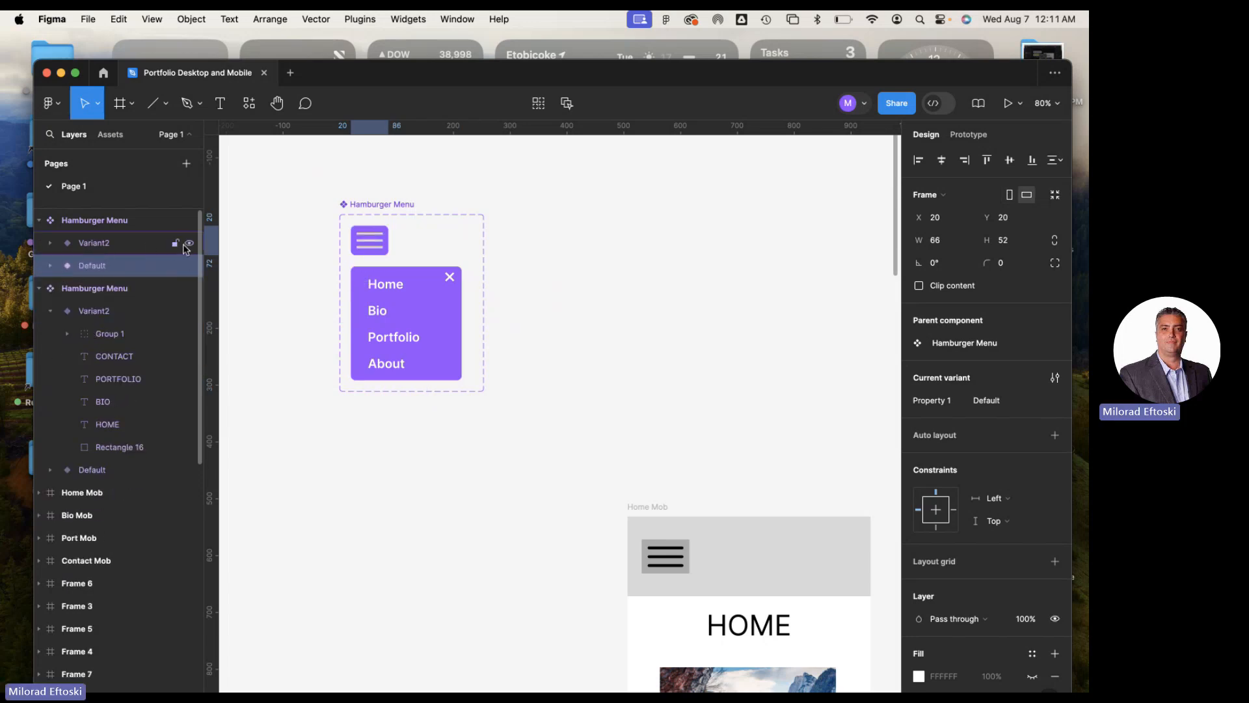
Toggle Variant2's visibility off and on once more to check the open menu, and clear the selection
left_click(188, 244)
left_click(188, 245)
left_click(298, 289)
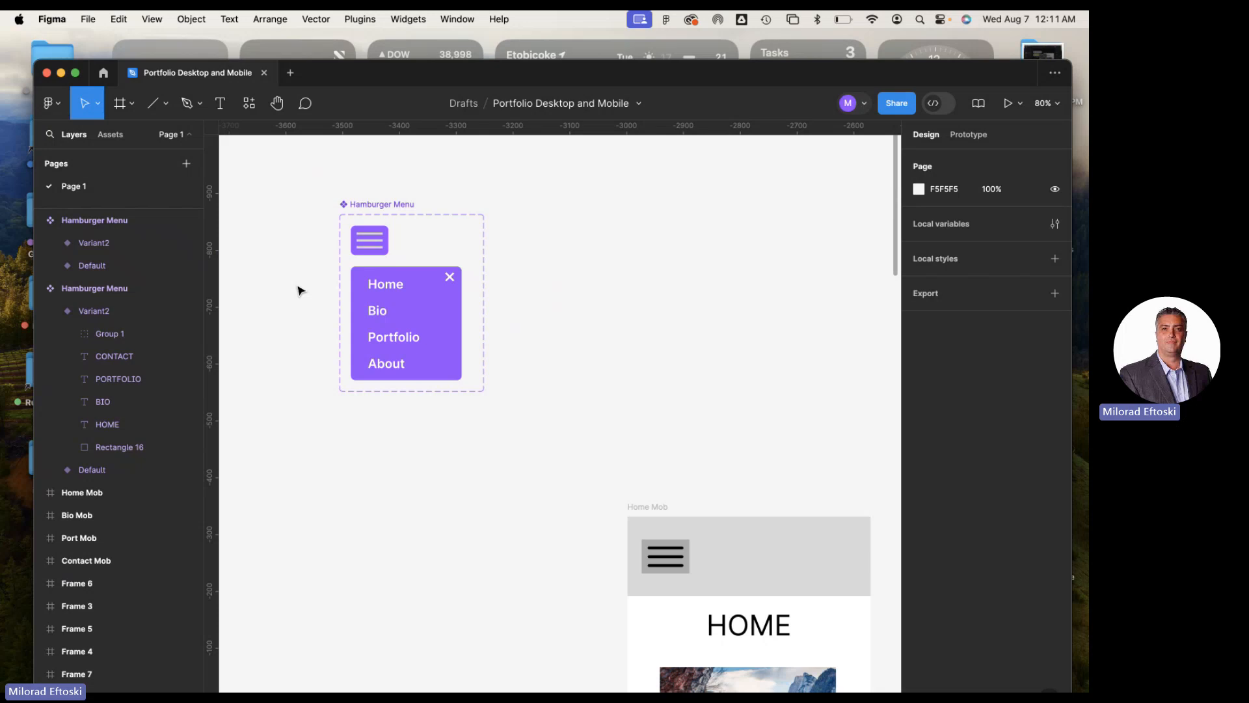
Connect the purple Default variant to Variant2 with an on-click Change to interaction, using the Instant animation
left_click(369, 244)
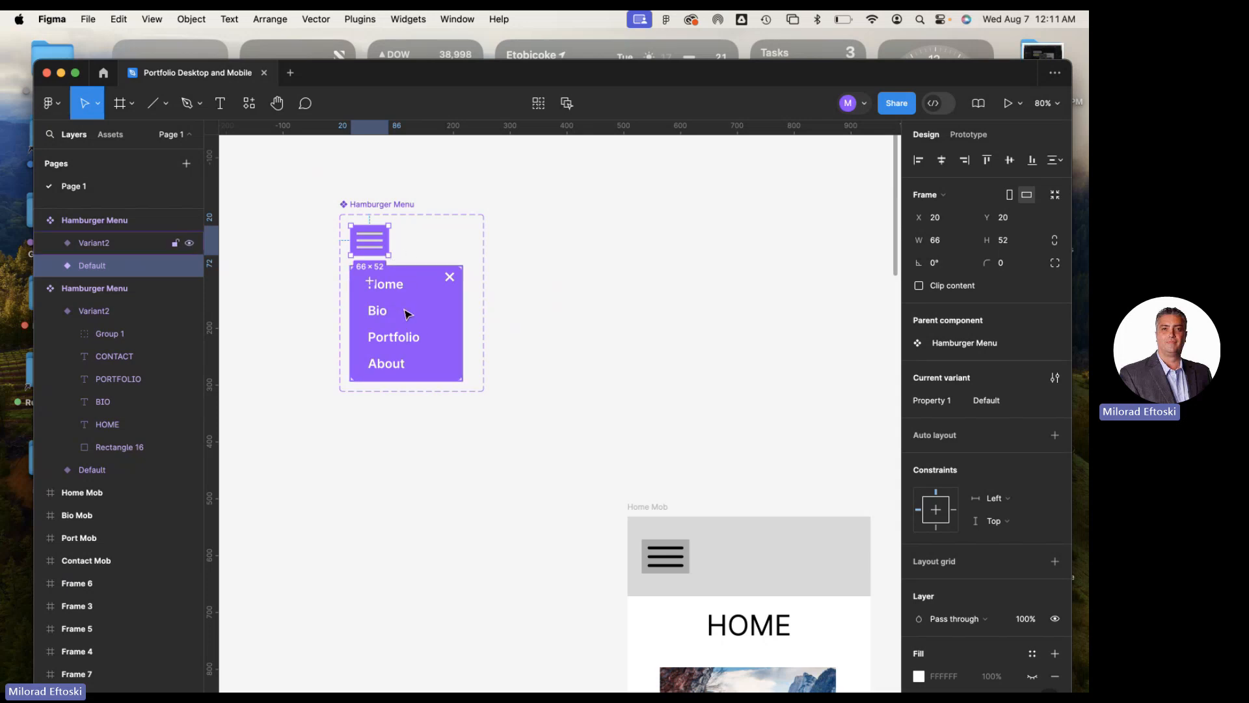
left_click(974, 136)
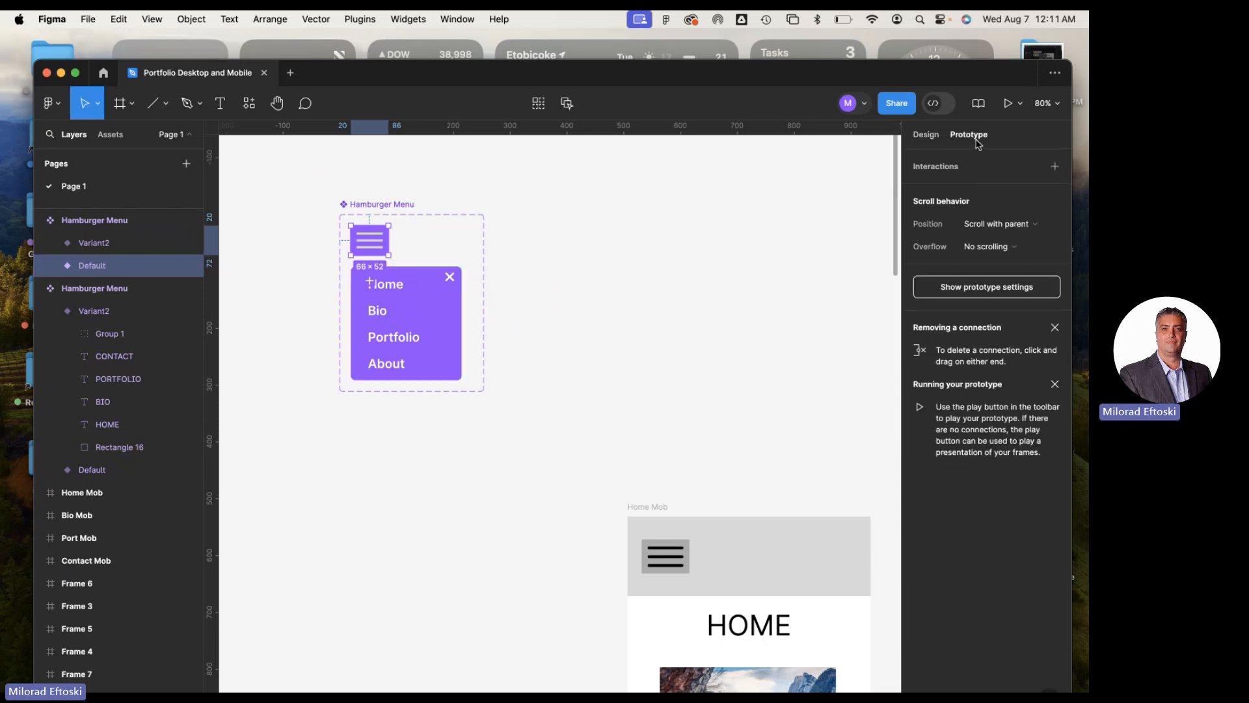
left_click_drag(388, 240, 432, 296)
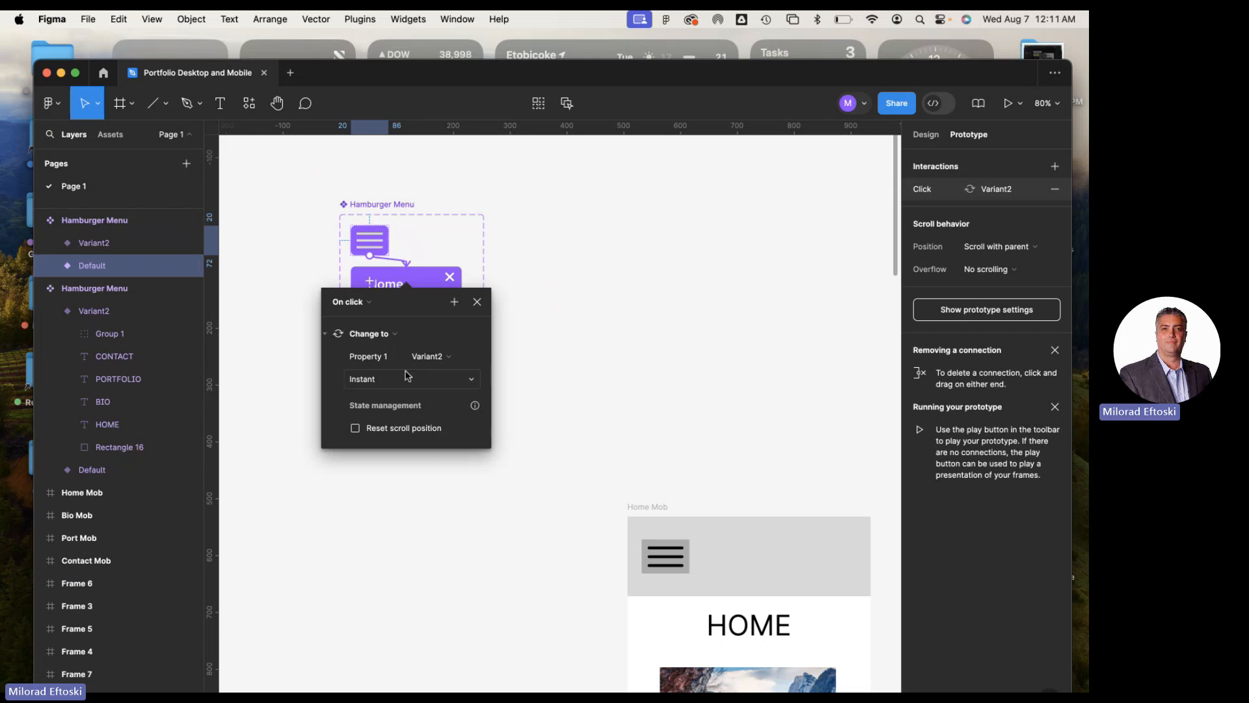
left_click(403, 382)
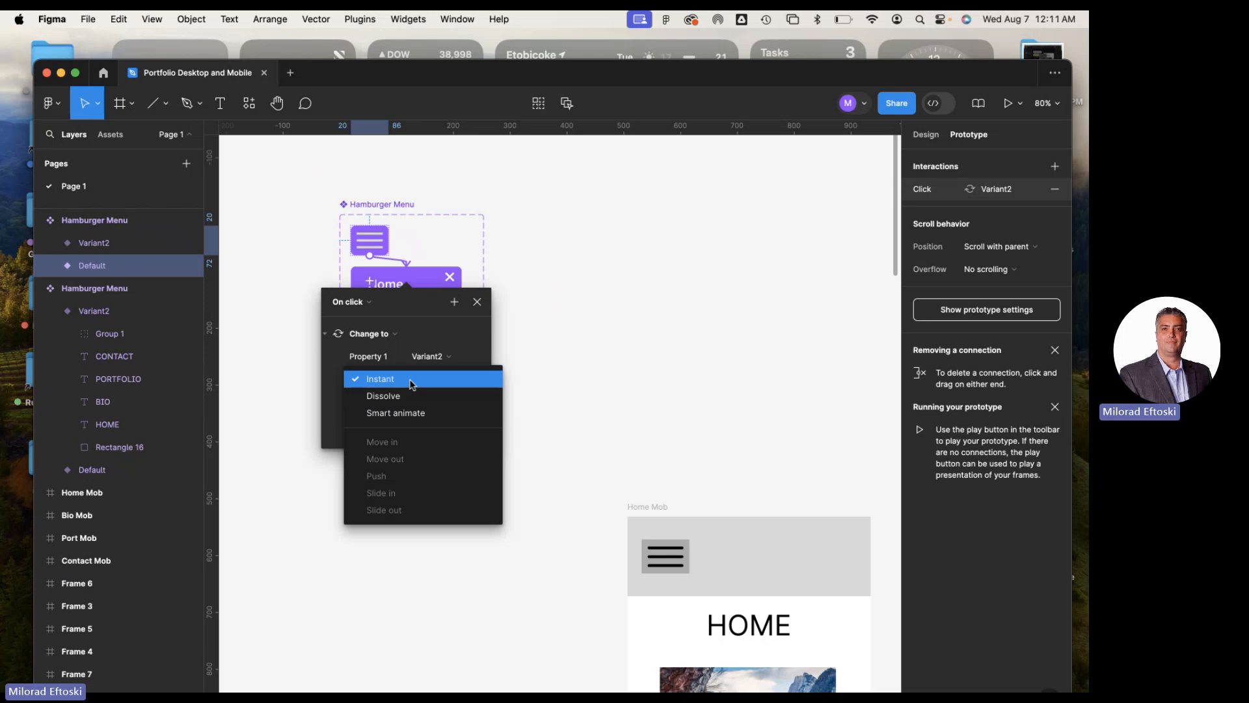
left_click(411, 381)
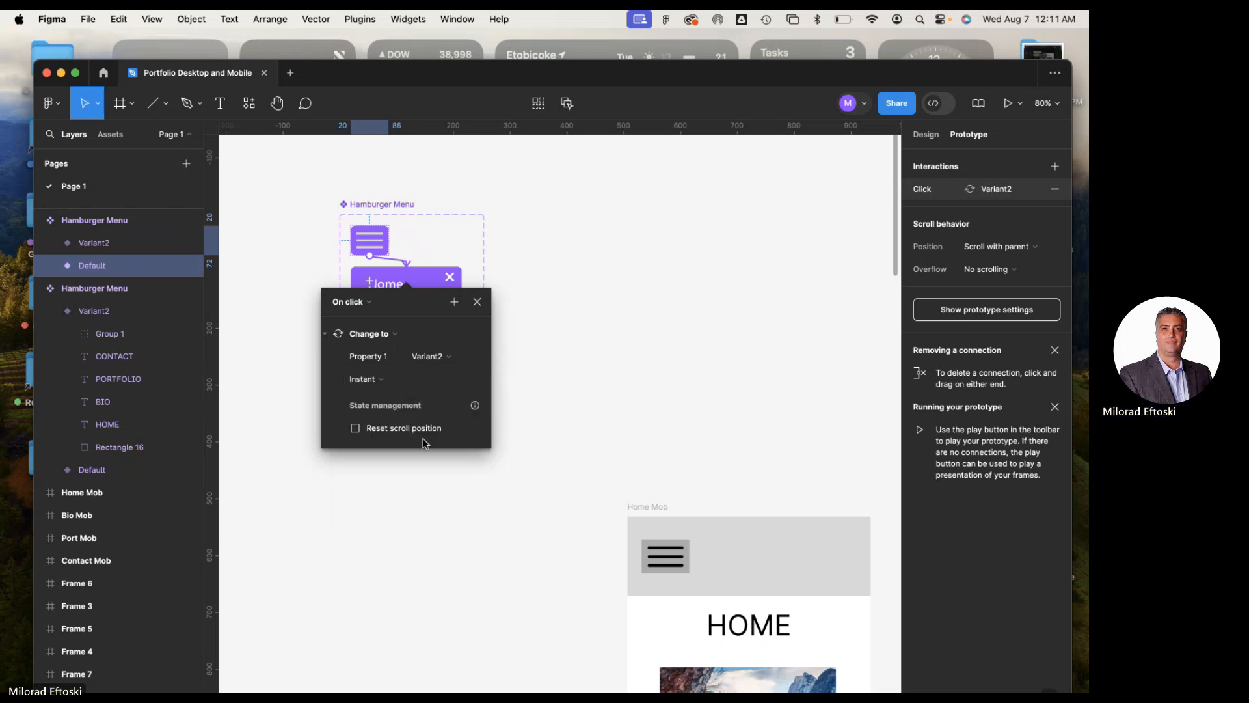
left_click(478, 303)
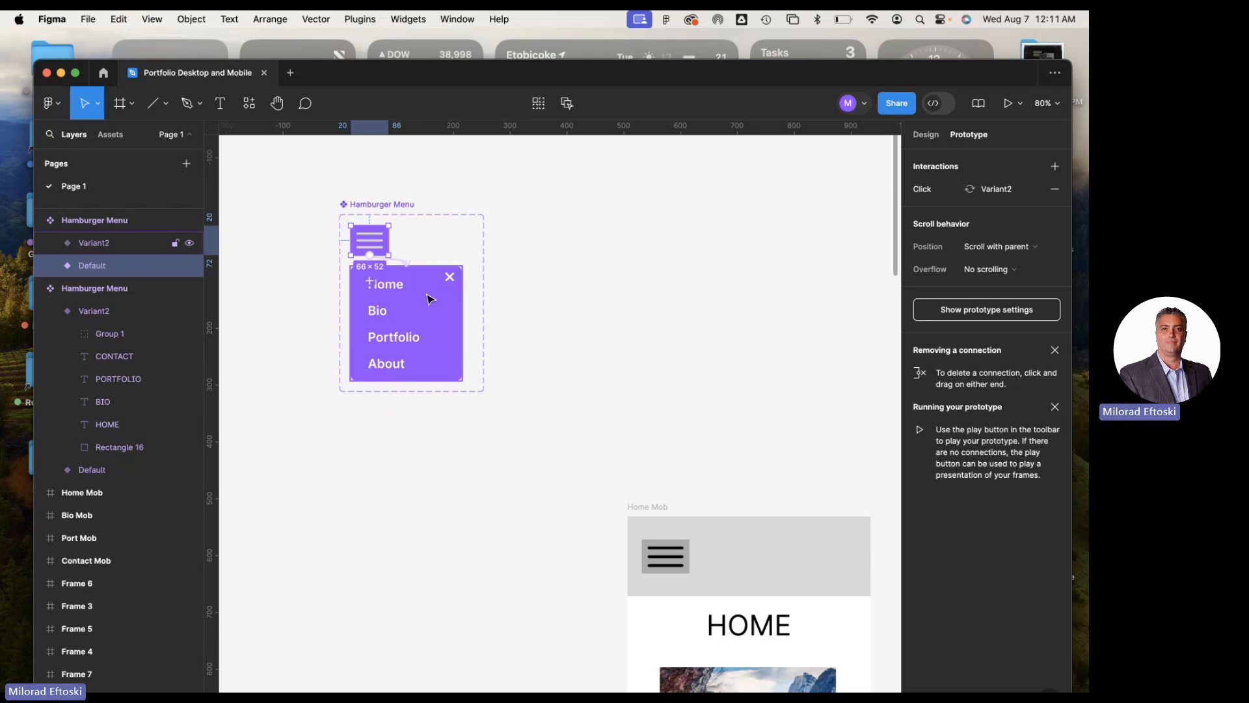
Link the close mark group in the purple open menu back to the Default variant with an on-click, Instant Change to interaction
left_click(451, 281)
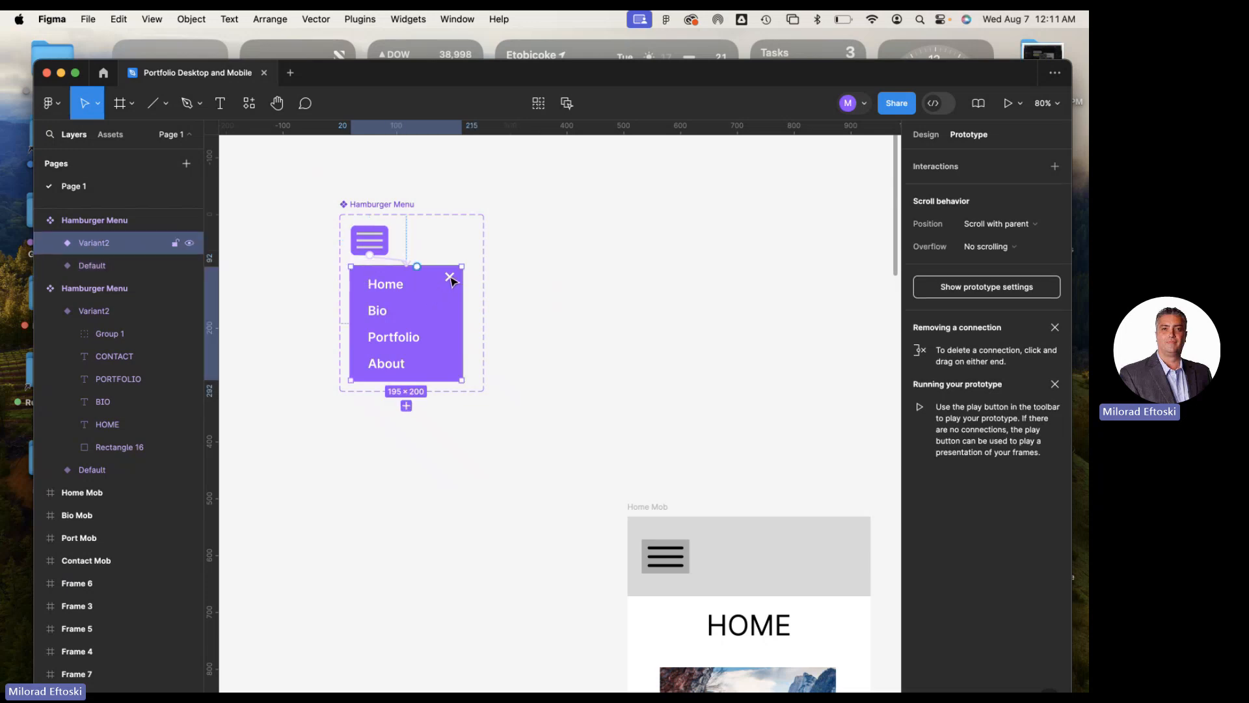
left_click(451, 281)
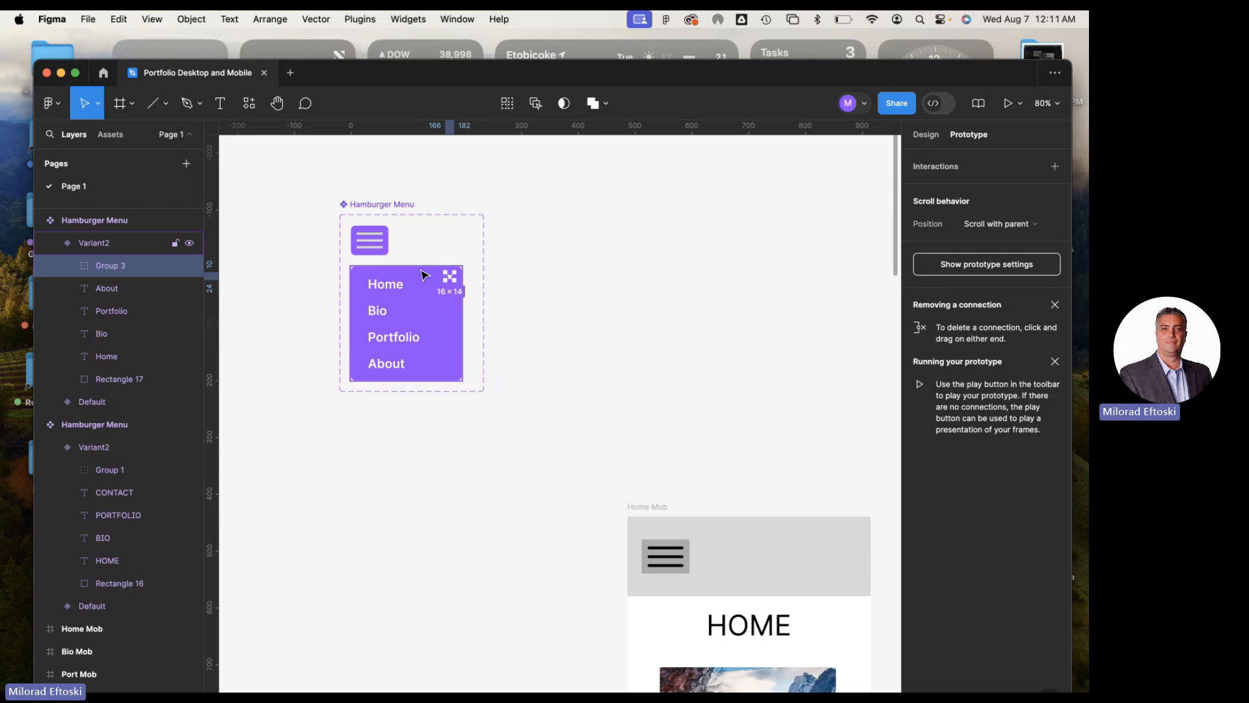
scroll(423, 276, "up", 5)
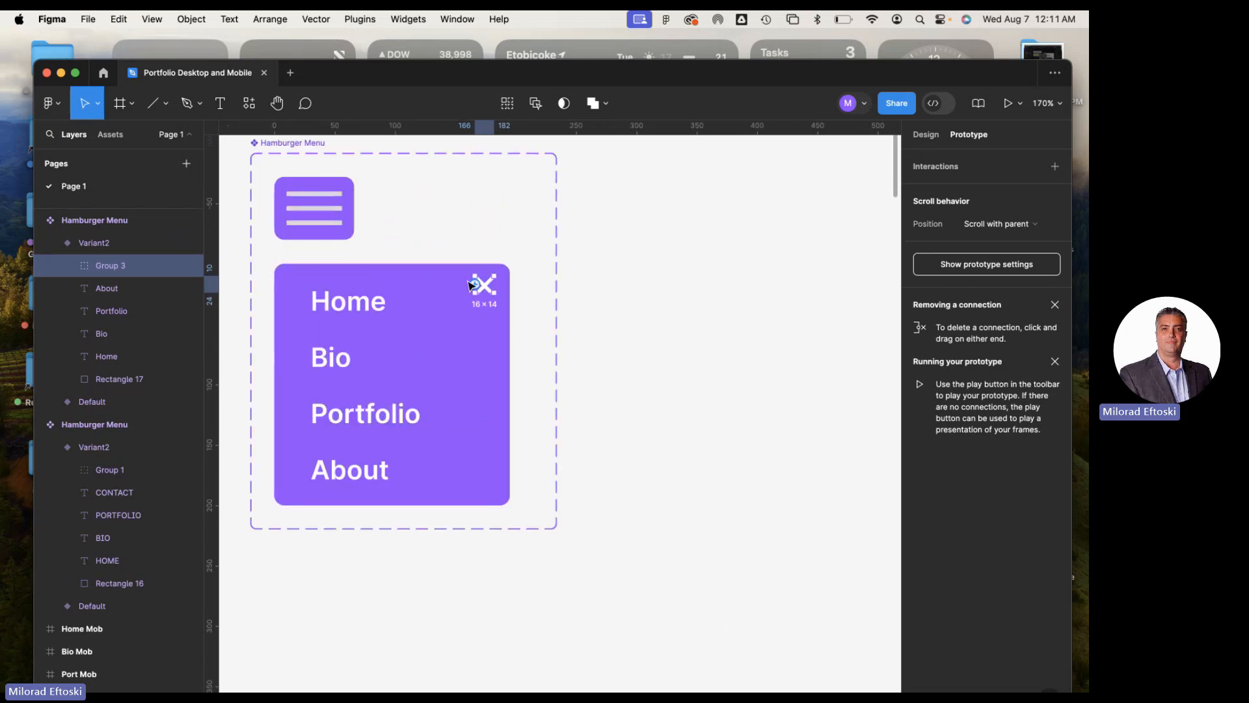
left_click_drag(470, 285, 350, 204)
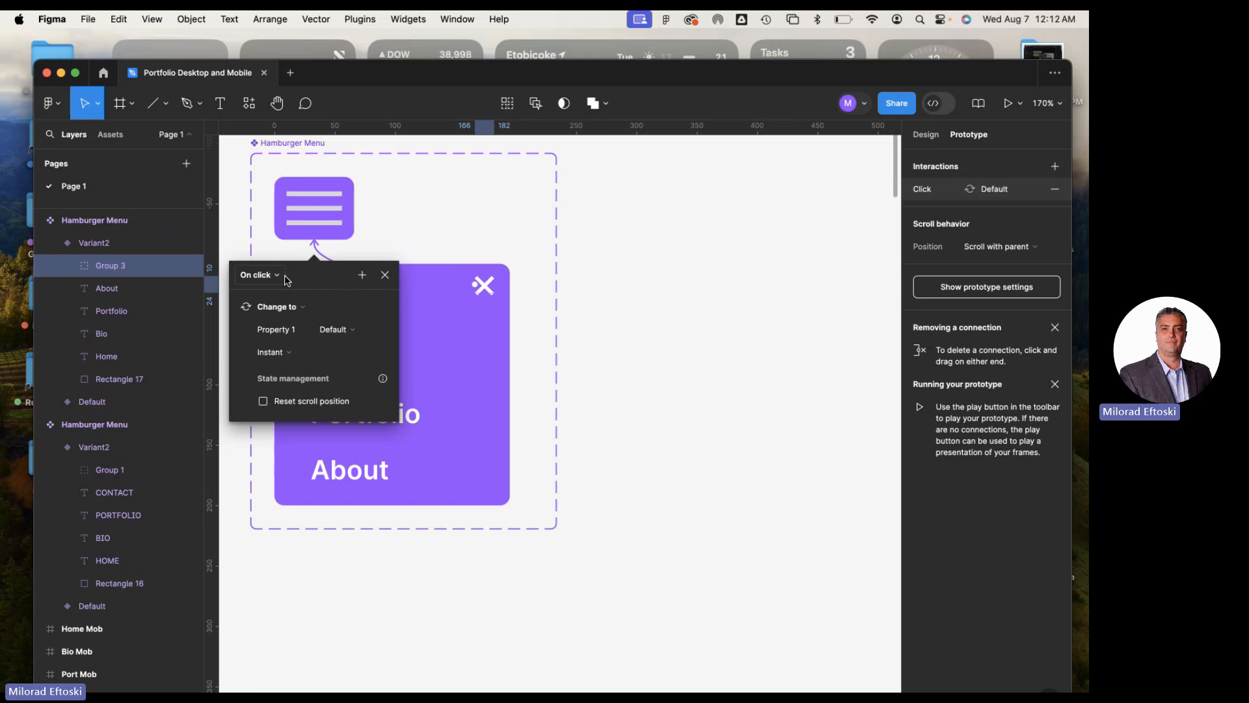
left_click(345, 332)
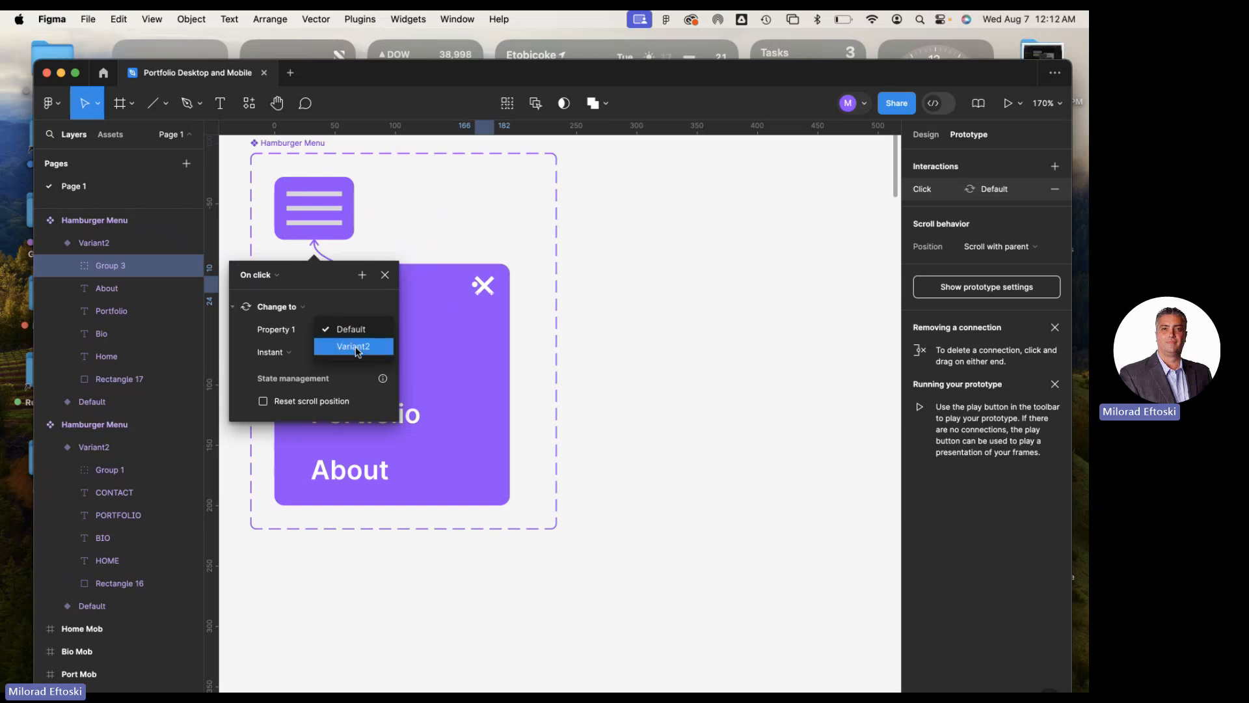
left_click(351, 329)
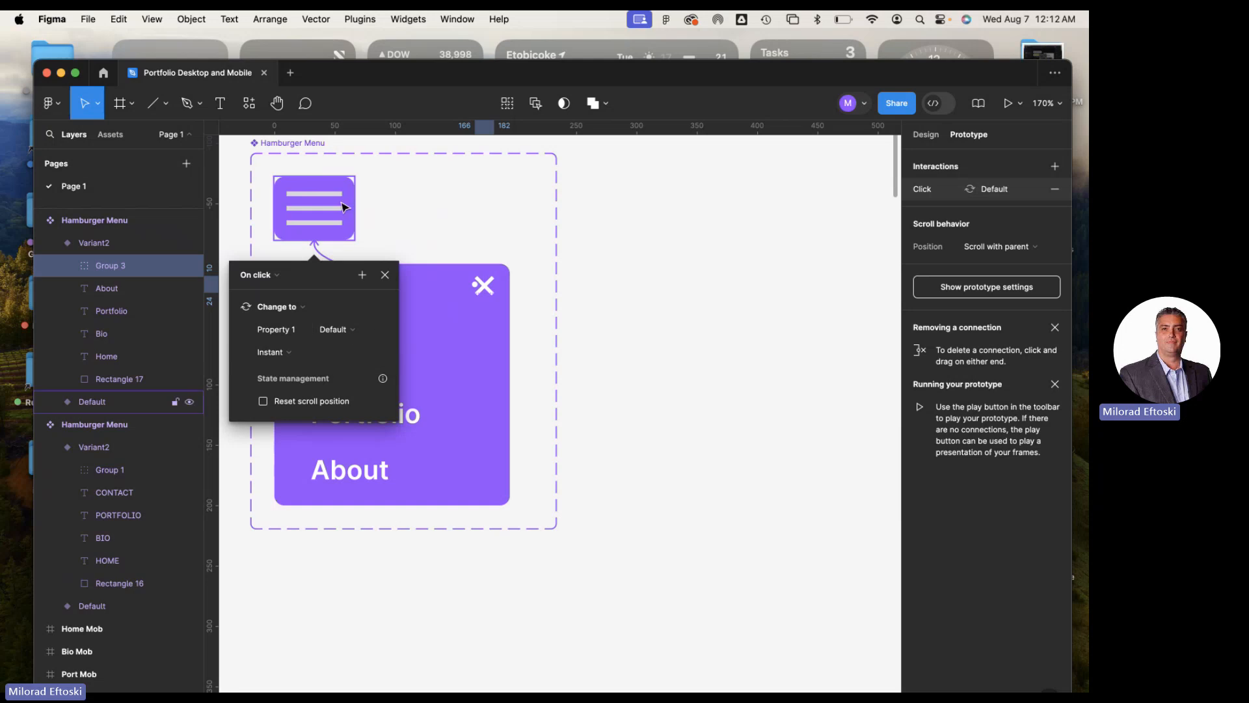
left_click(385, 274)
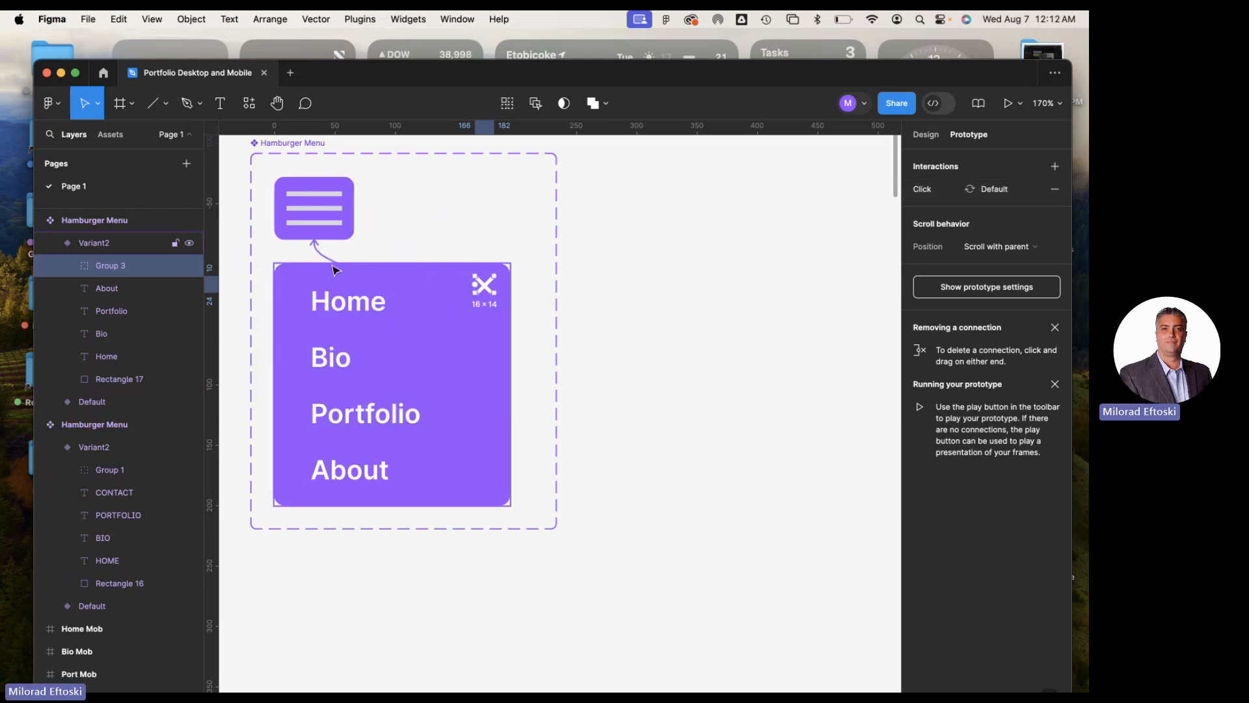
left_click(339, 235)
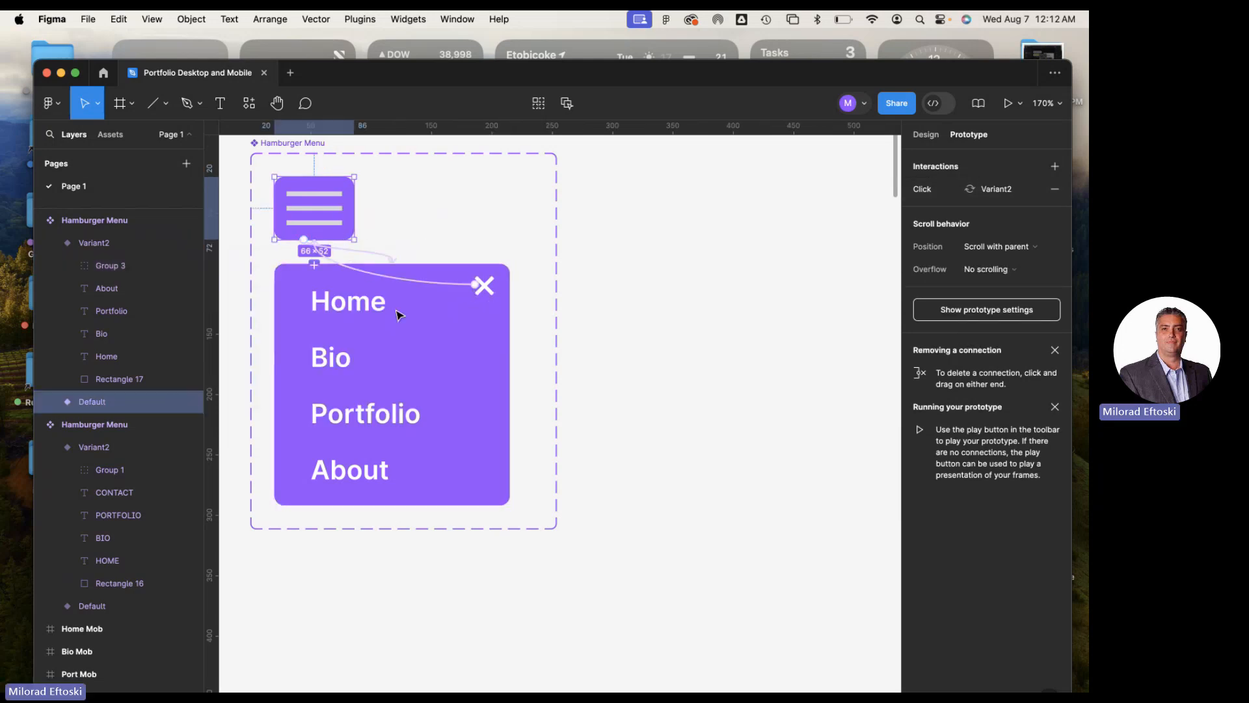
left_click(607, 307)
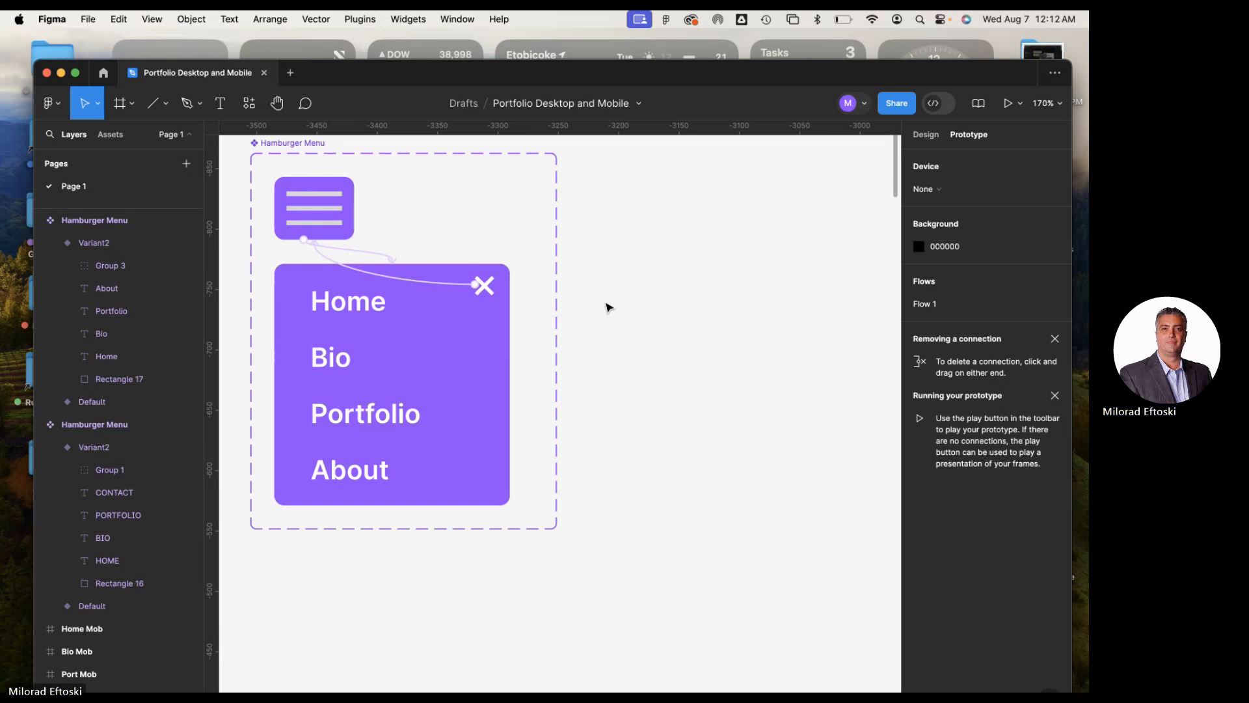
Delete the old grey hamburger menu instances from the headers of the Home Mob and Bio Mob frames
scroll(550, 316, "down", 5)
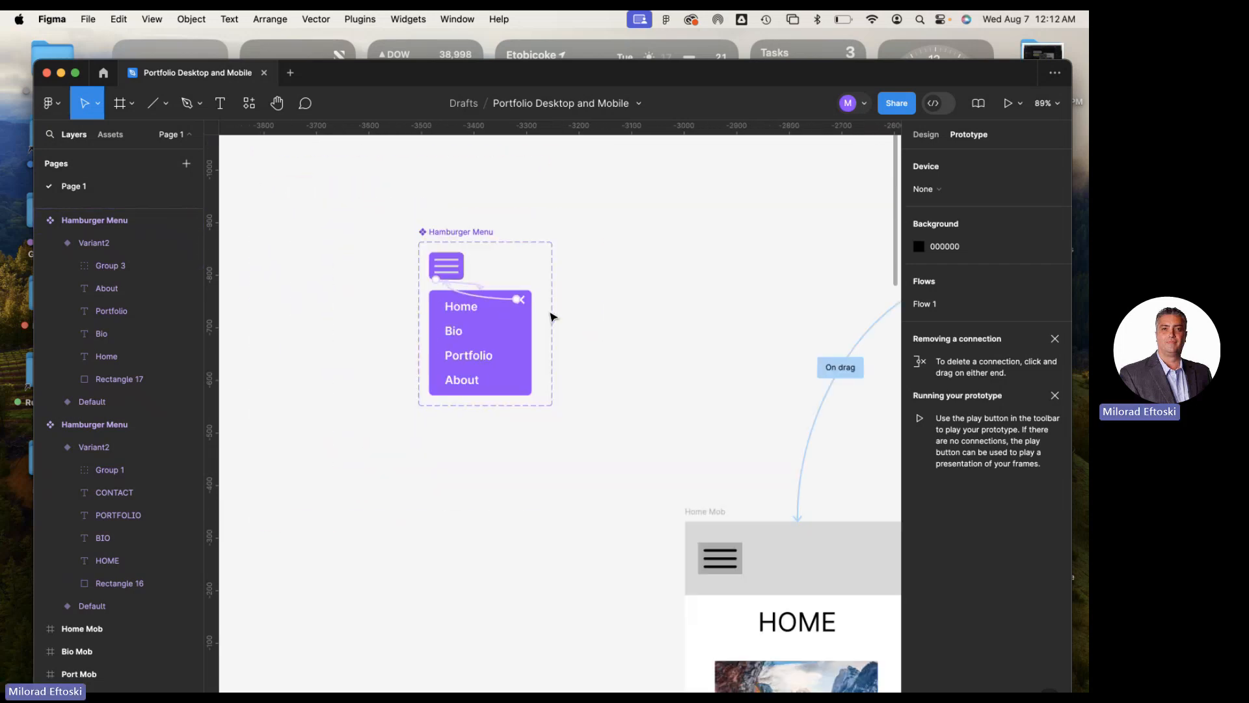
scroll(550, 316, "down", 1)
left_click_drag(622, 337, 504, 305)
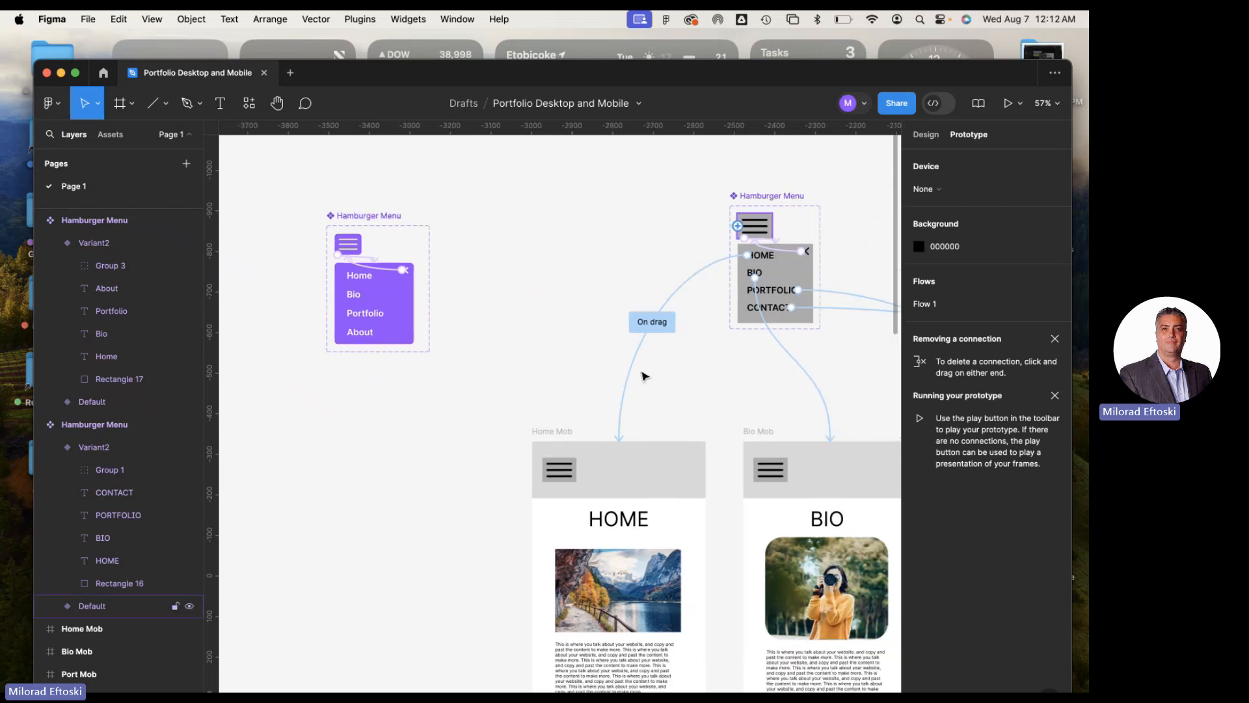
left_click(568, 480)
double_click(568, 480)
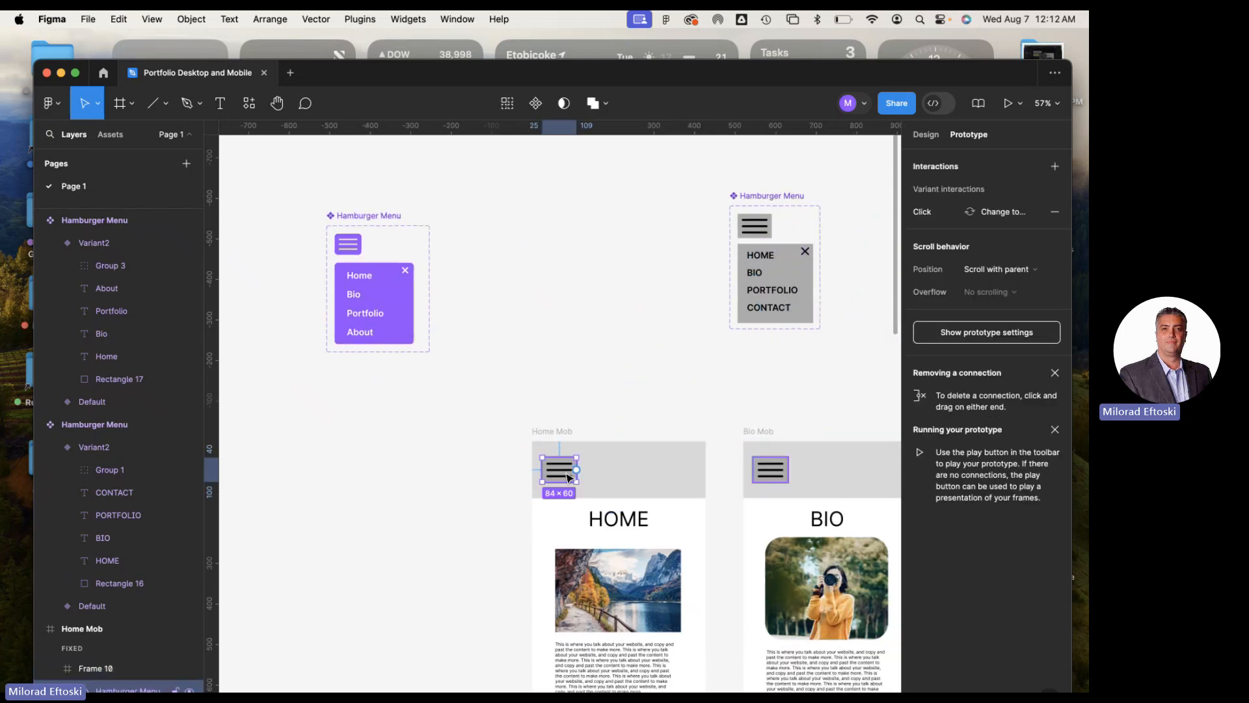
key("Delete")
double_click(770, 477)
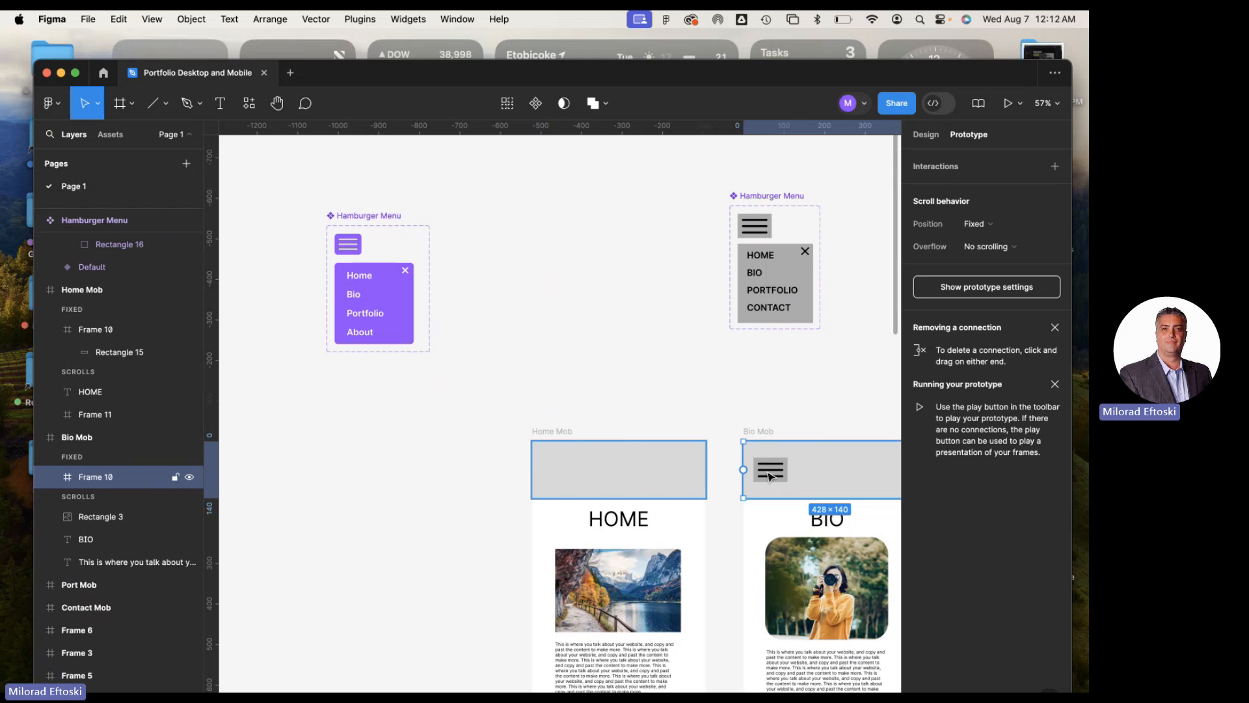
key("Delete")
Remove the old grey hamburger menu instances from the Port Mob and Contact Mob headers
scroll(702, 438, "right", 9)
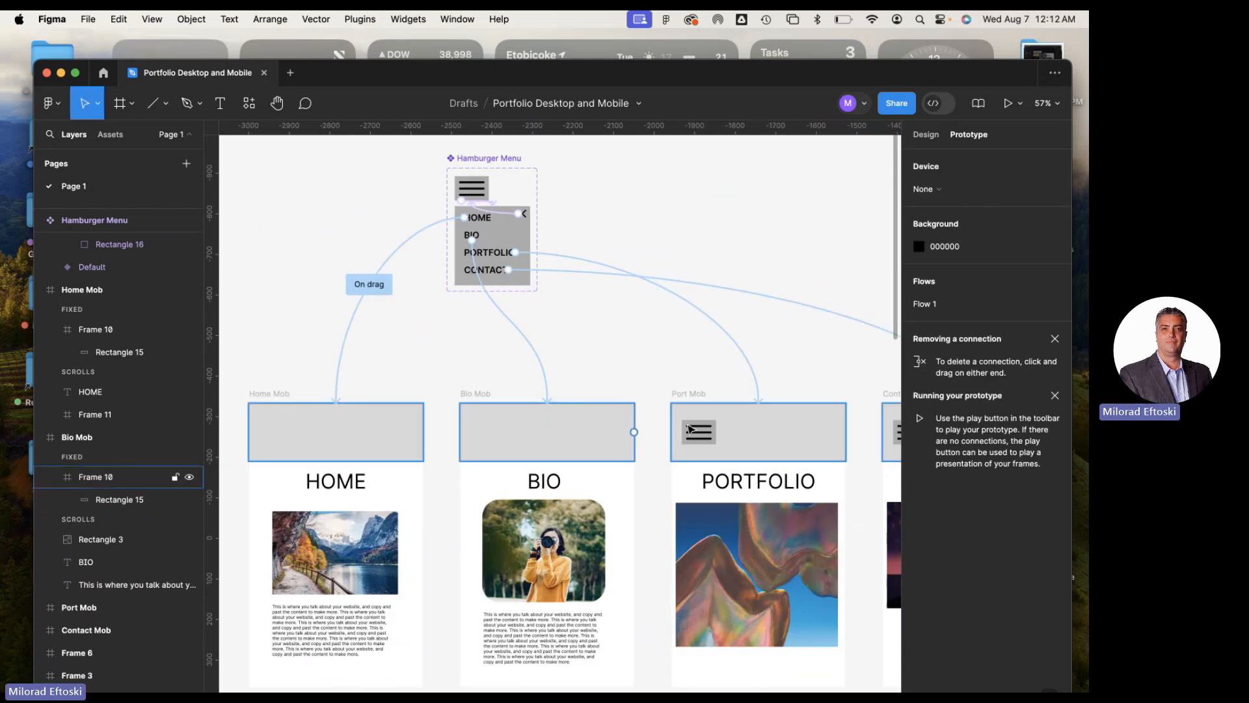
double_click(713, 441)
key("Delete")
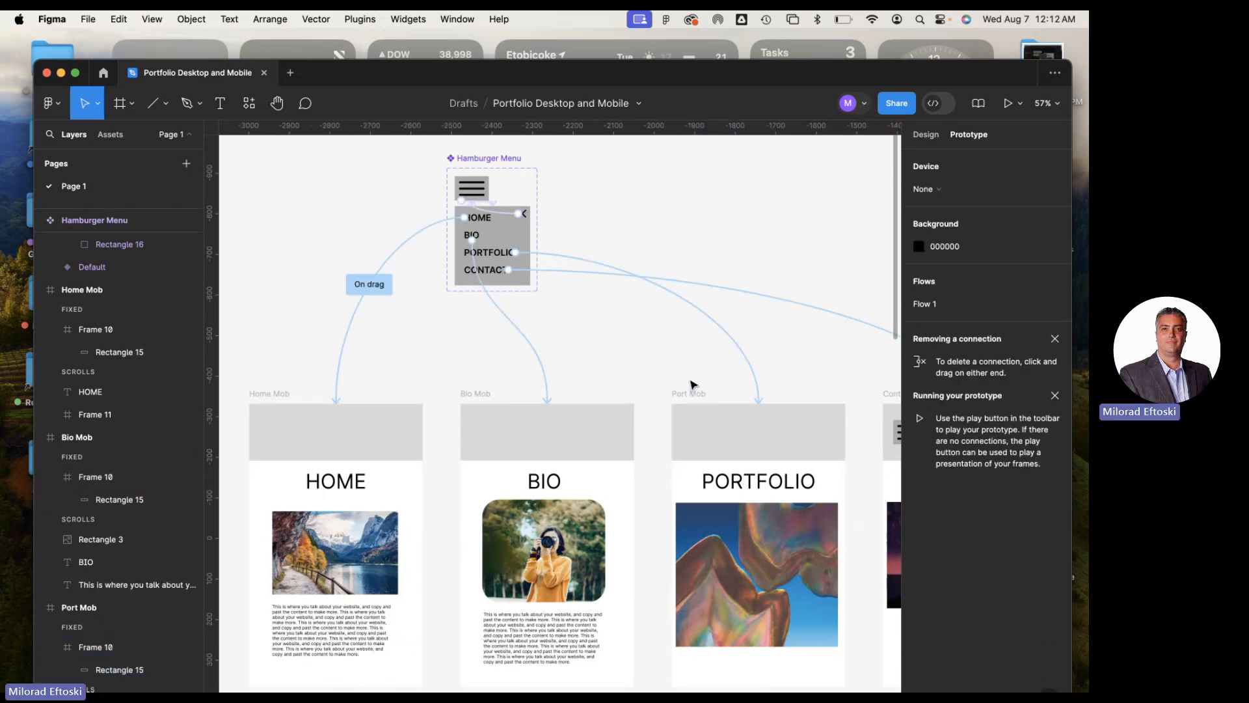
scroll(692, 385, "right", 7)
double_click(686, 436)
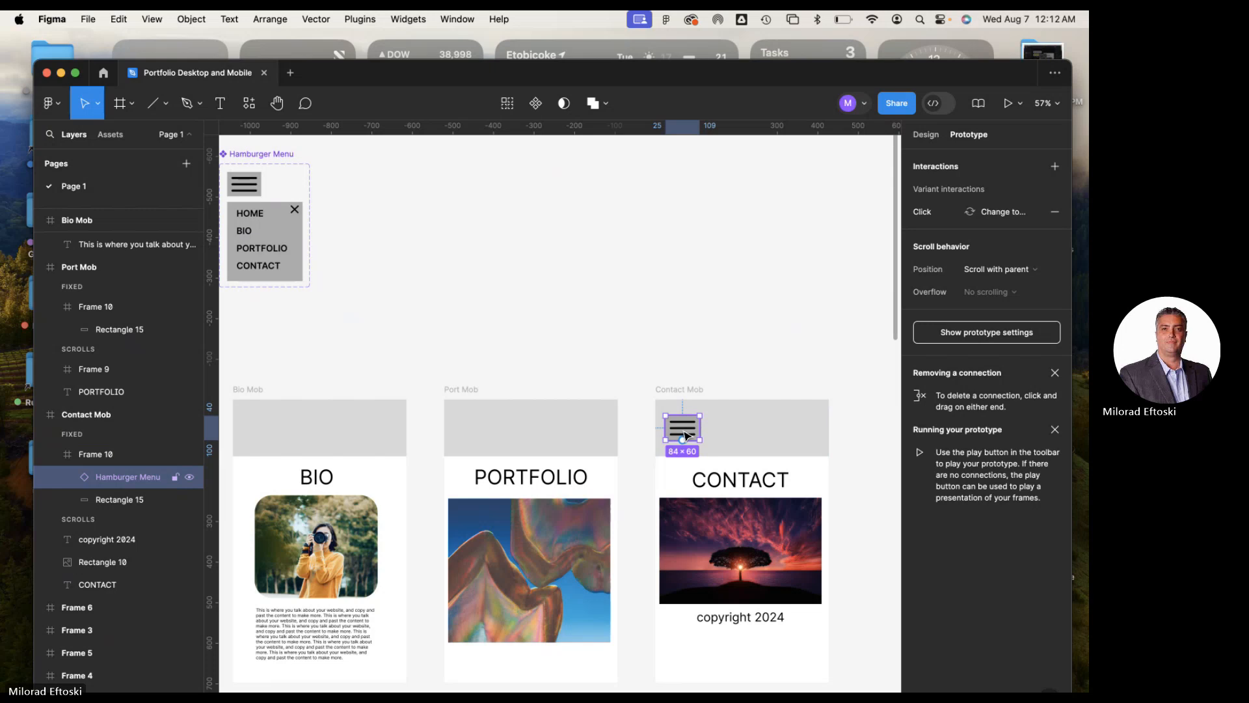
key("Delete")
Delete the old grey Hamburger Menu component set above the mobile frames
scroll(455, 346, "down", 5)
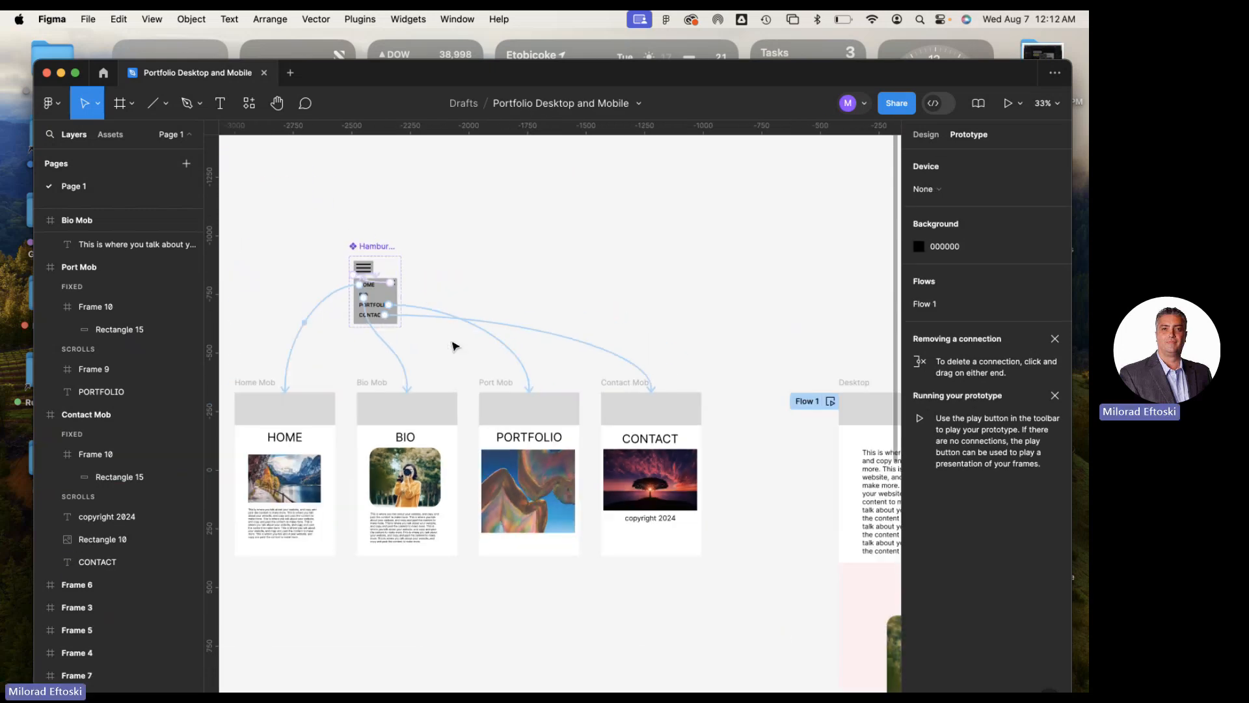
left_click(370, 251)
key("Delete")
Move the purple Hamburger Menu component set over to the space above the Bio Mob frame
scroll(527, 259, "left", 5)
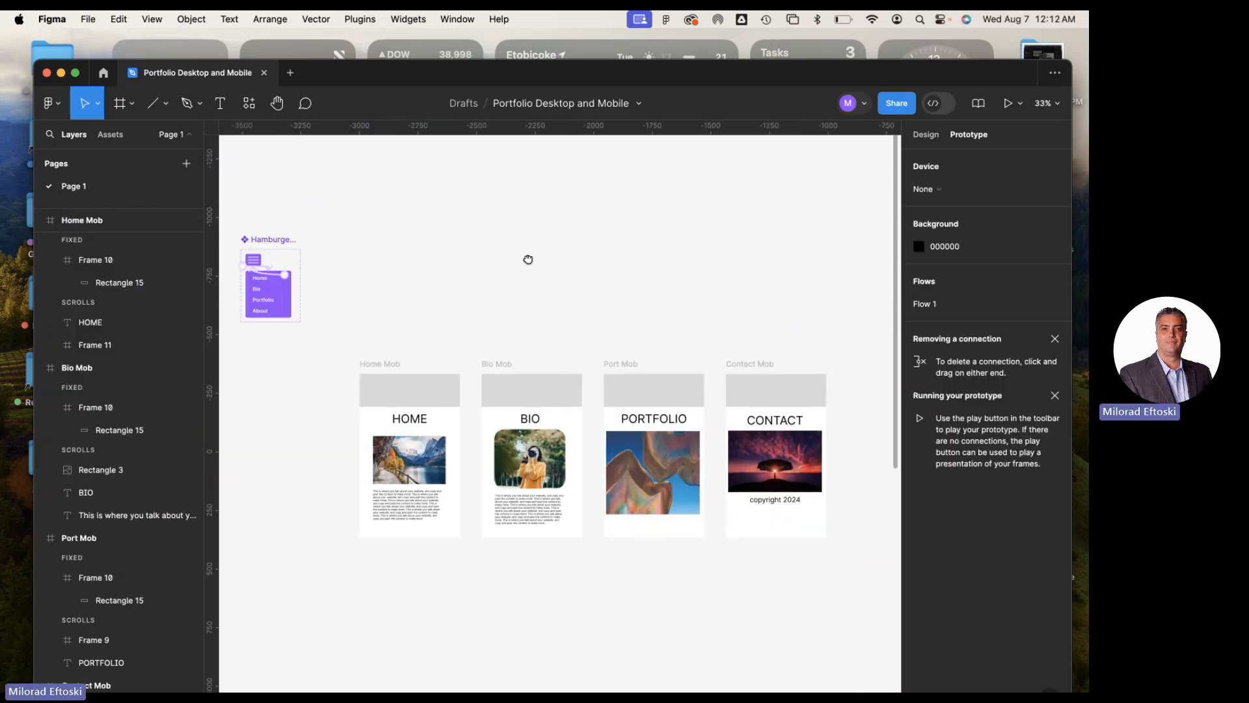
left_click_drag(317, 222, 555, 238)
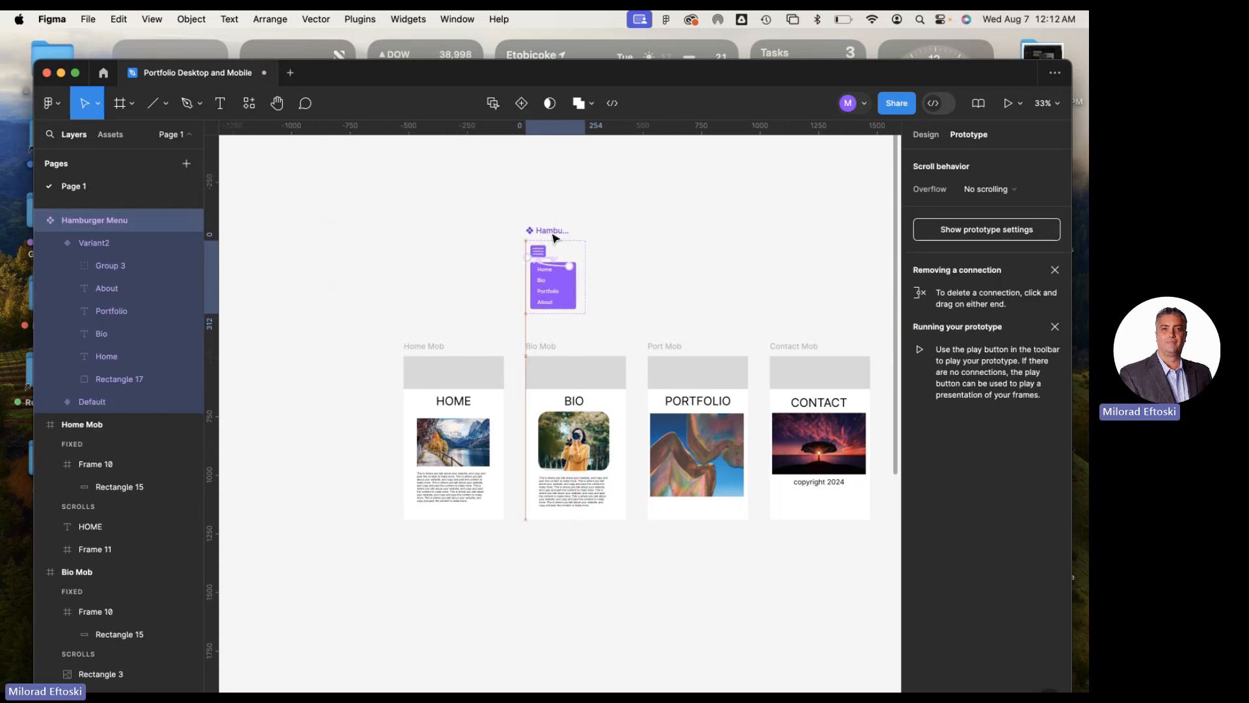
left_click(653, 242)
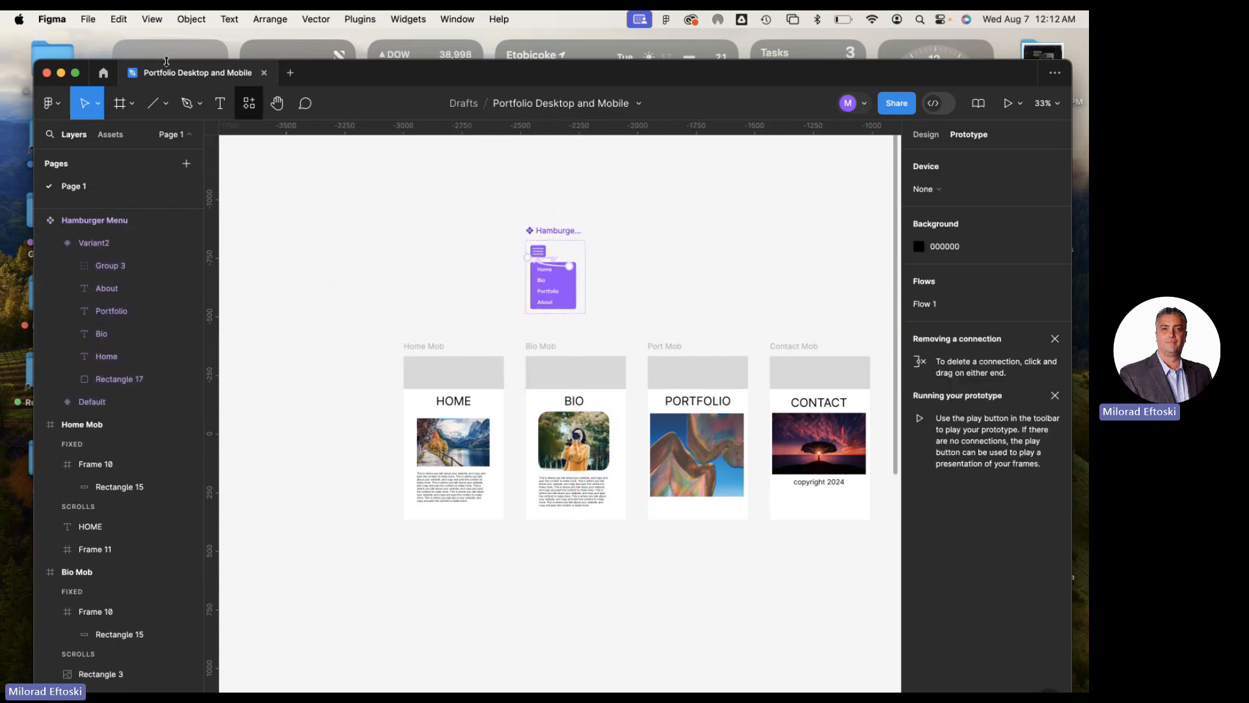
Save a local copy of the file to the Desktop as "Portfolio Desktop and Mobile Redo.fig"
left_click(88, 20)
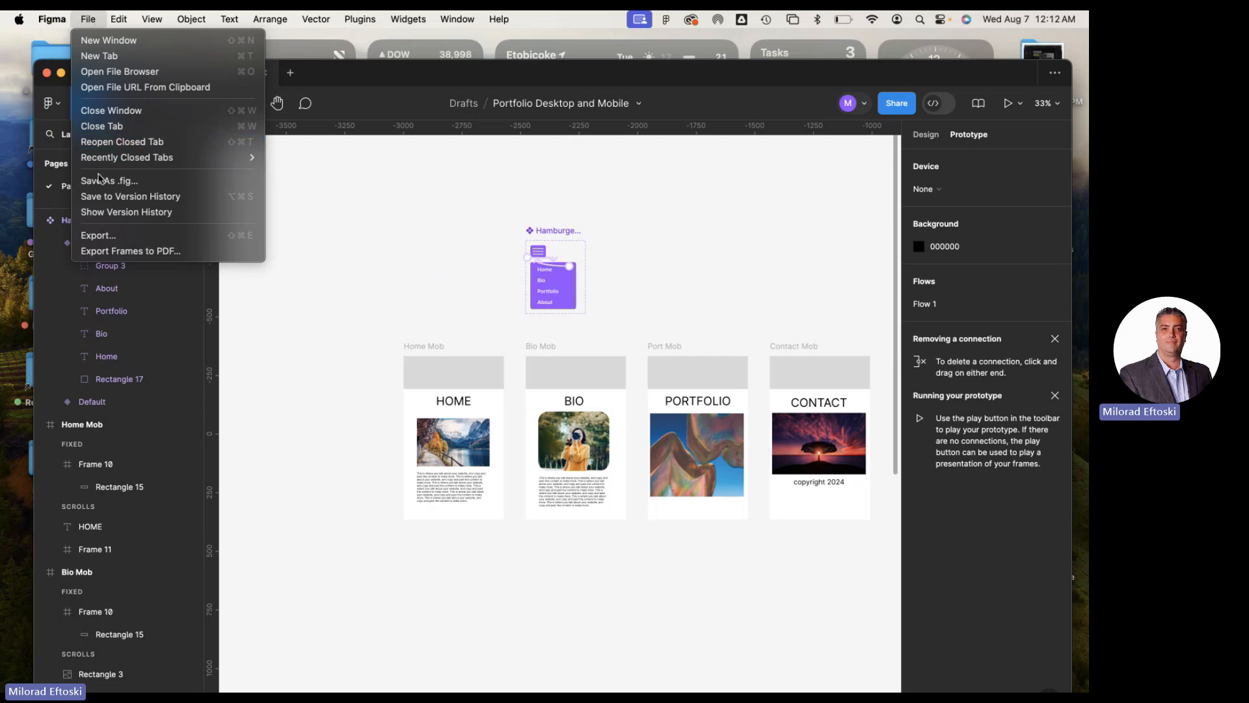
left_click(119, 181)
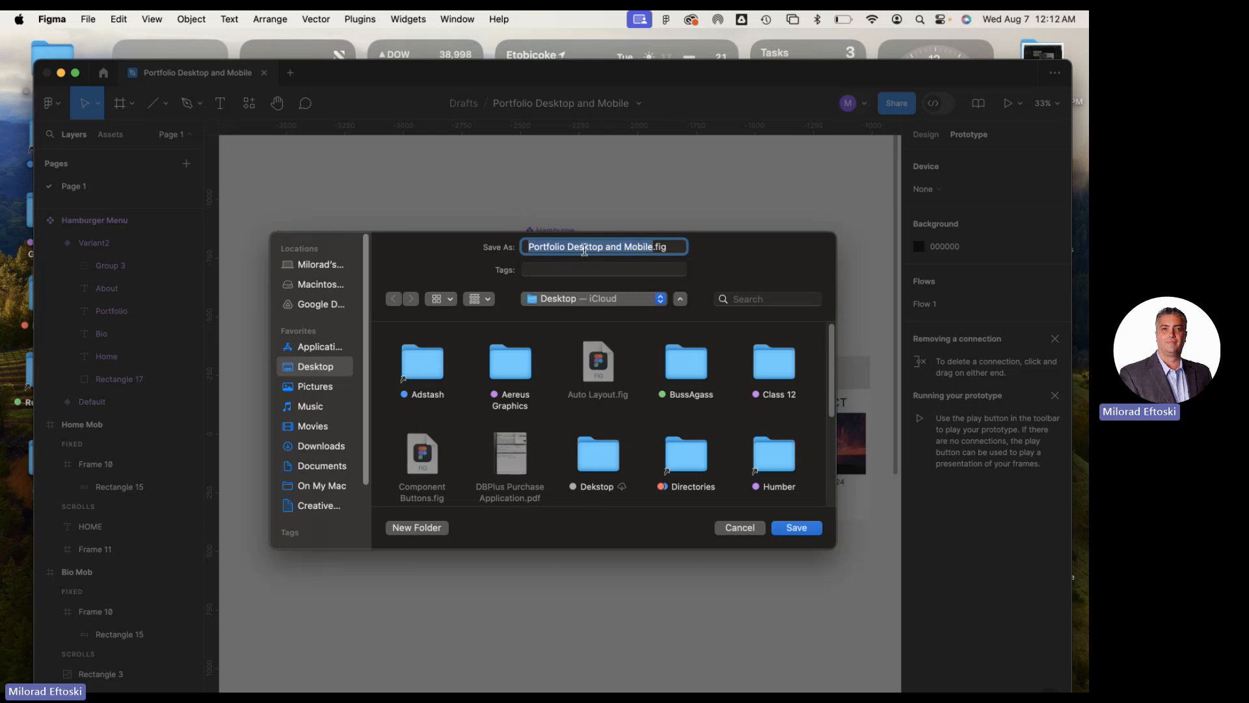
left_click(592, 244)
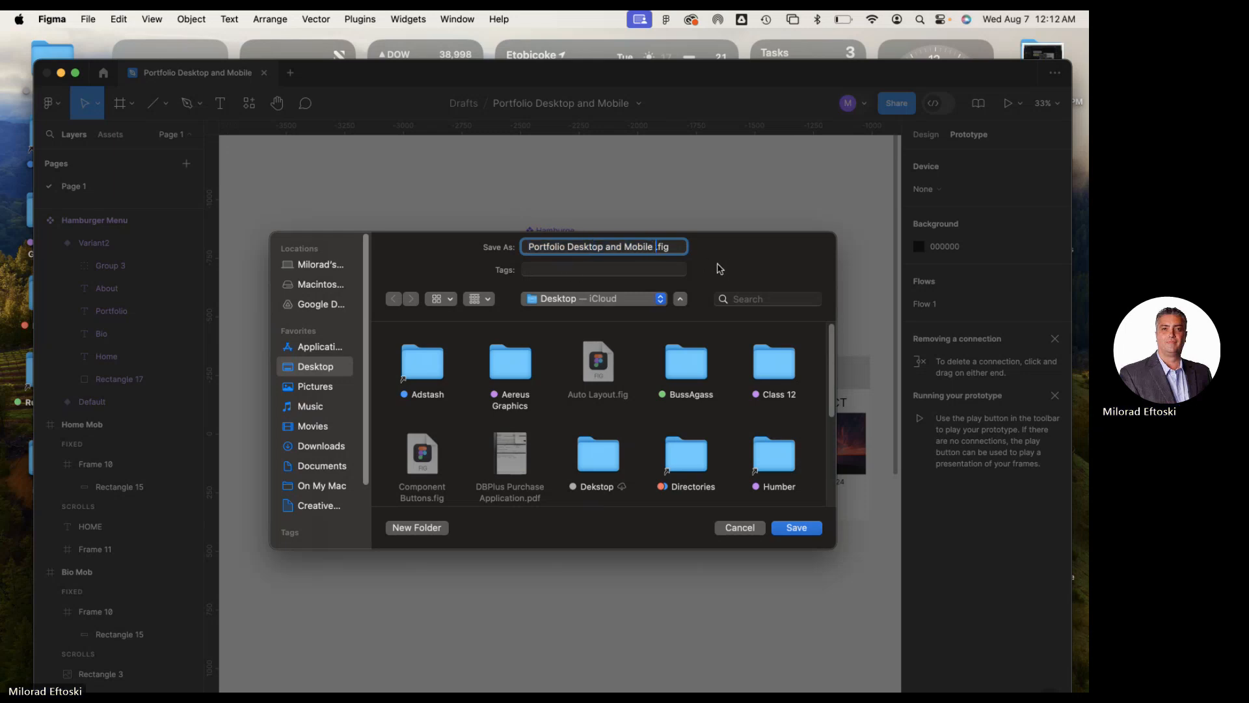
type("Redo")
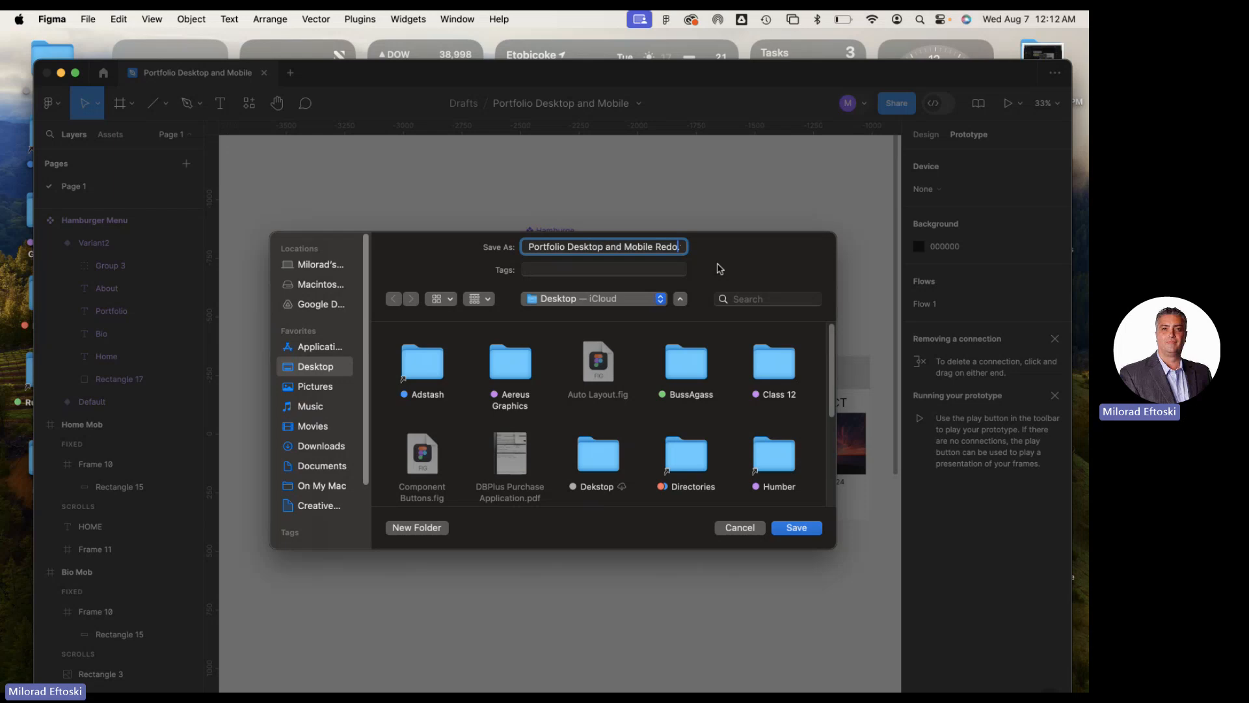
left_click(813, 530)
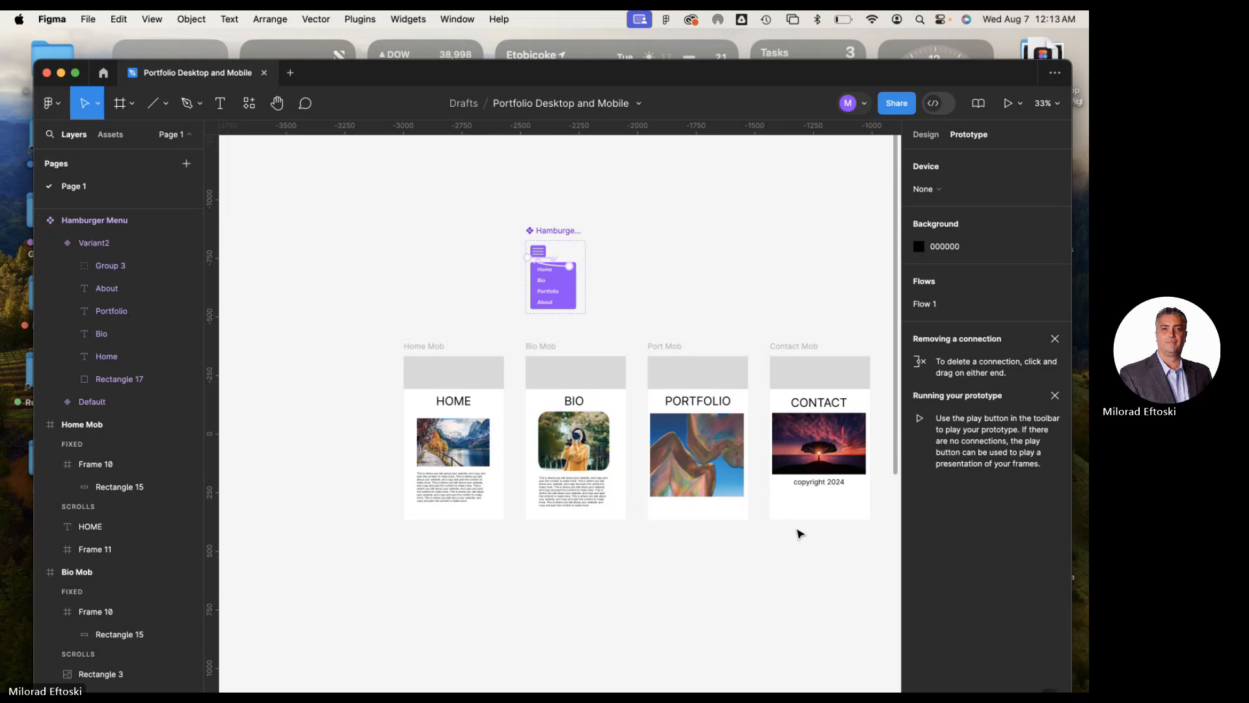
Show the file's local component assets and shift the Hamburger Menu component set slightly higher above the Bio Mob frame
left_click(111, 134)
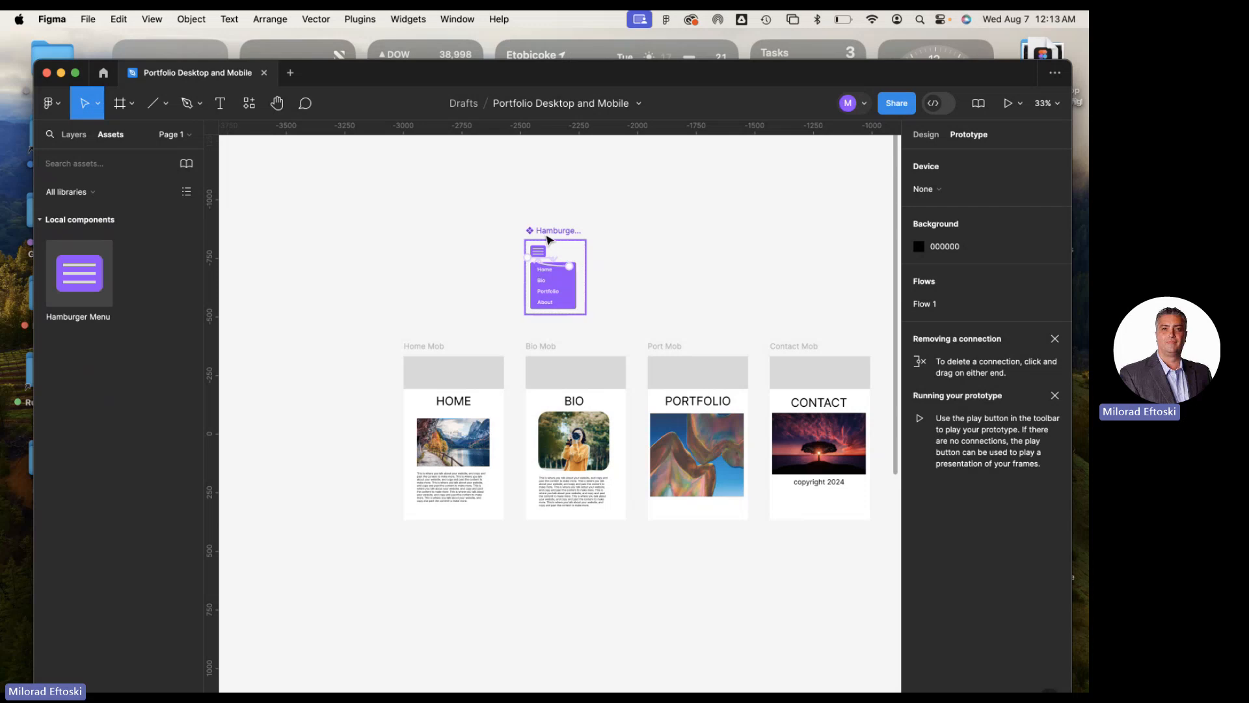
mouse_move(550, 235)
left_mouse_down()
mouse_move(556, 203)
mouse_move(549, 218)
left_mouse_up()
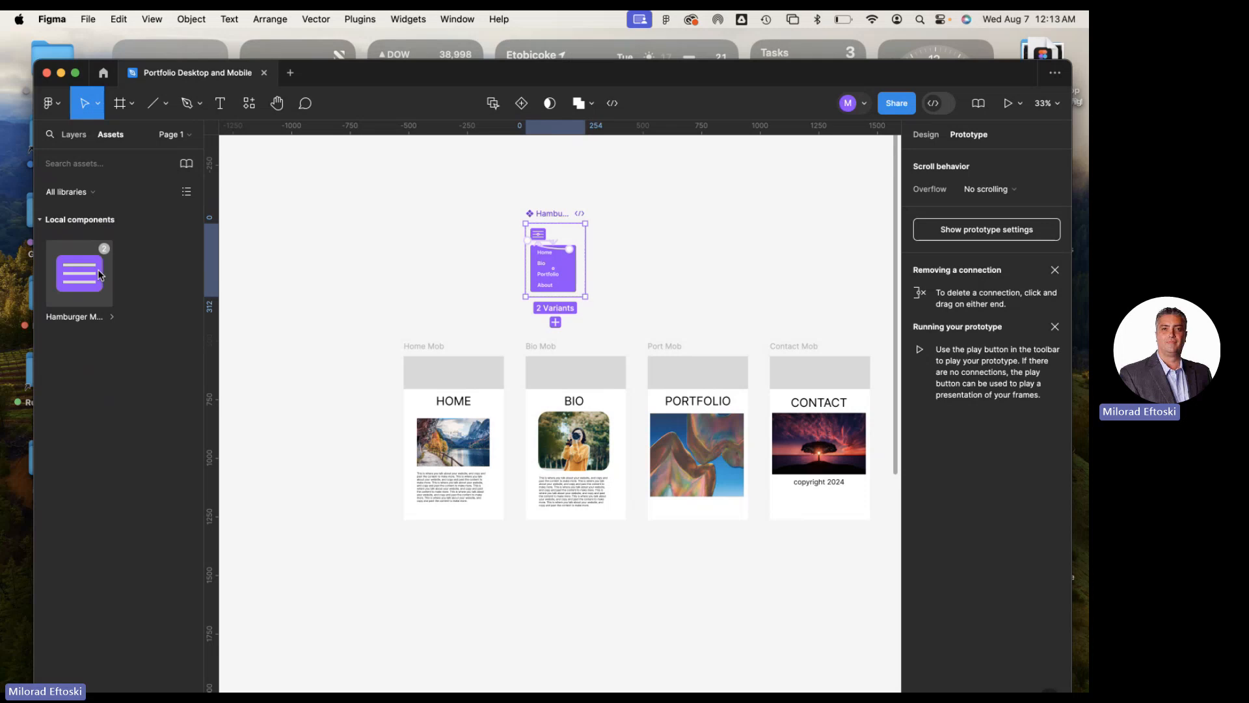
left_click(351, 254)
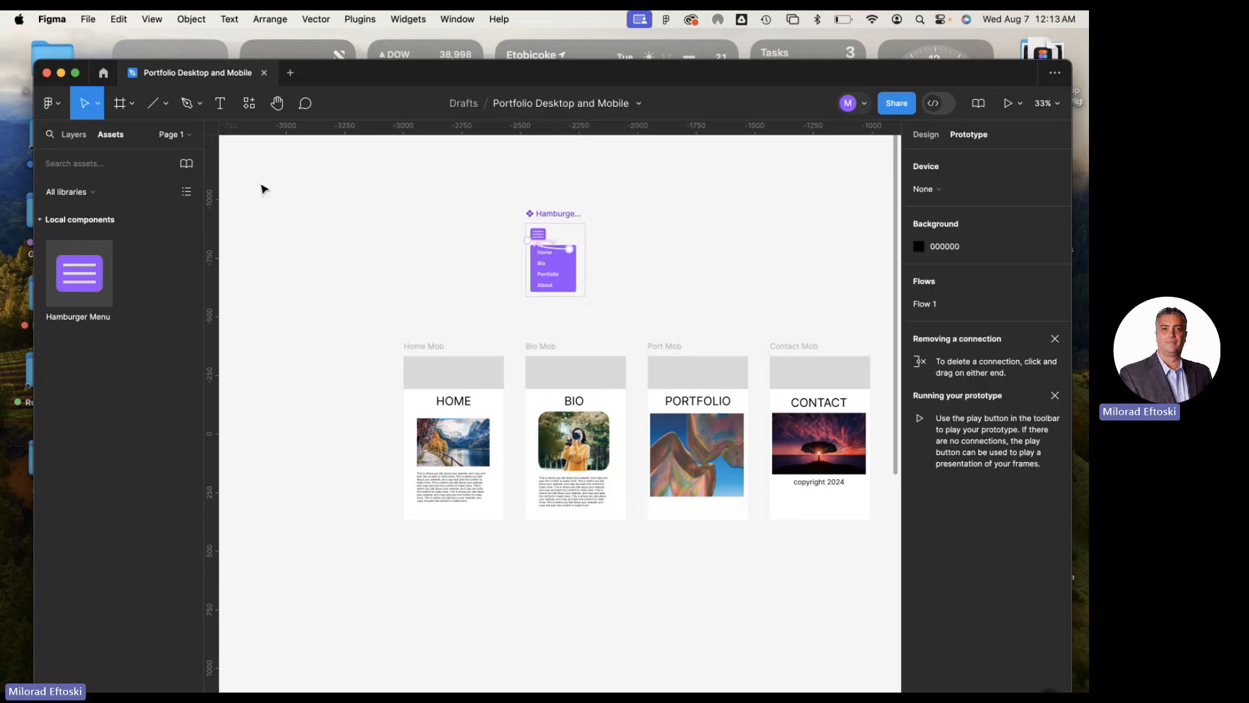
Move the purple Hamburger Menu component set to the space above the Home Mob frame, aligned with its edge
left_click(132, 104)
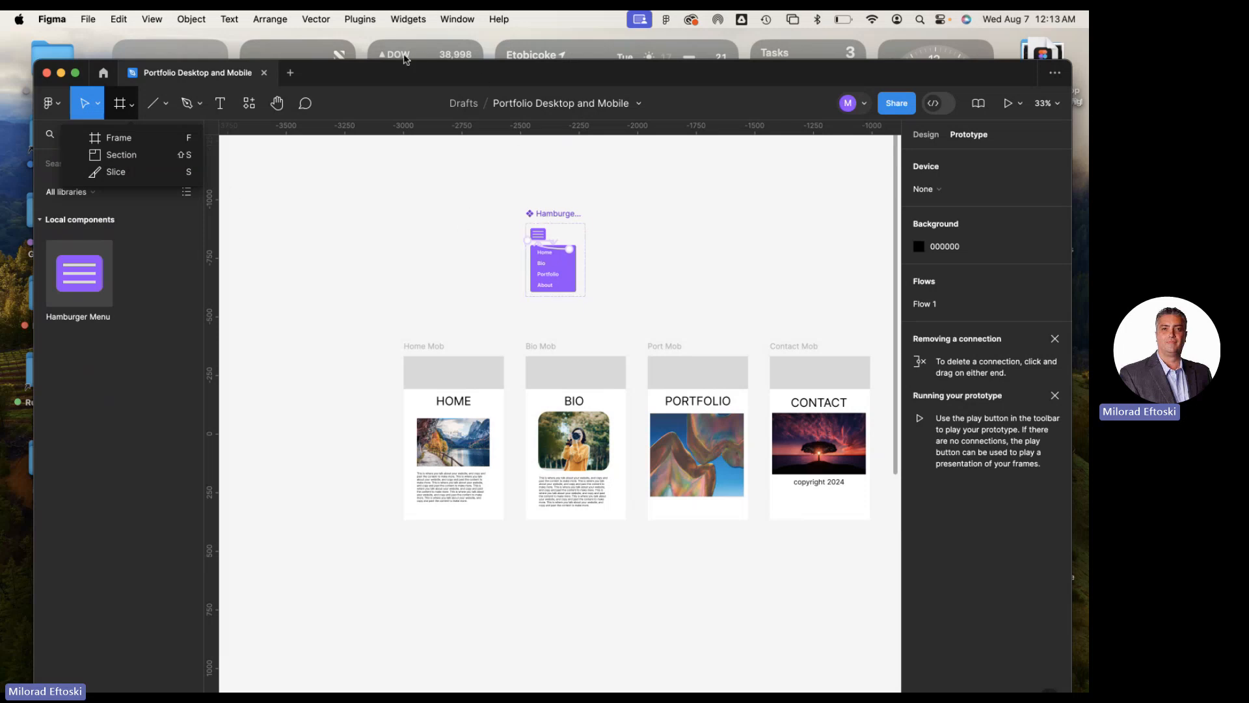
left_click_drag(557, 213, 435, 215)
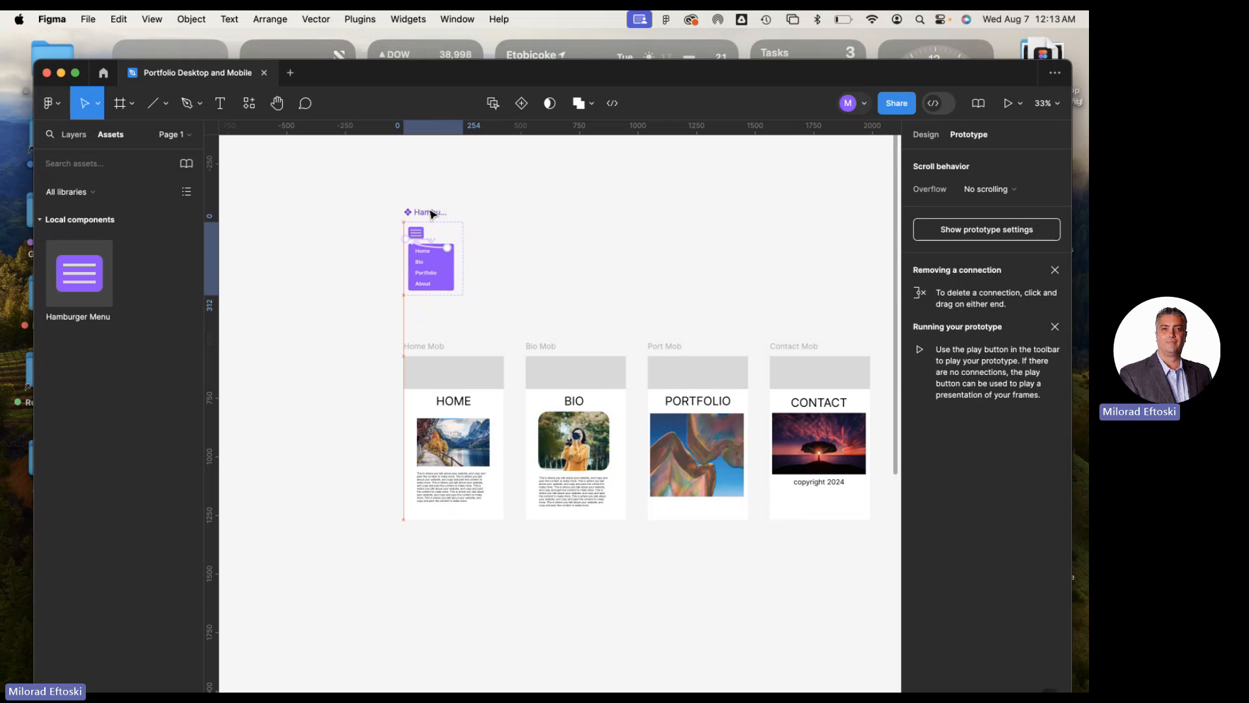
left_click(490, 252)
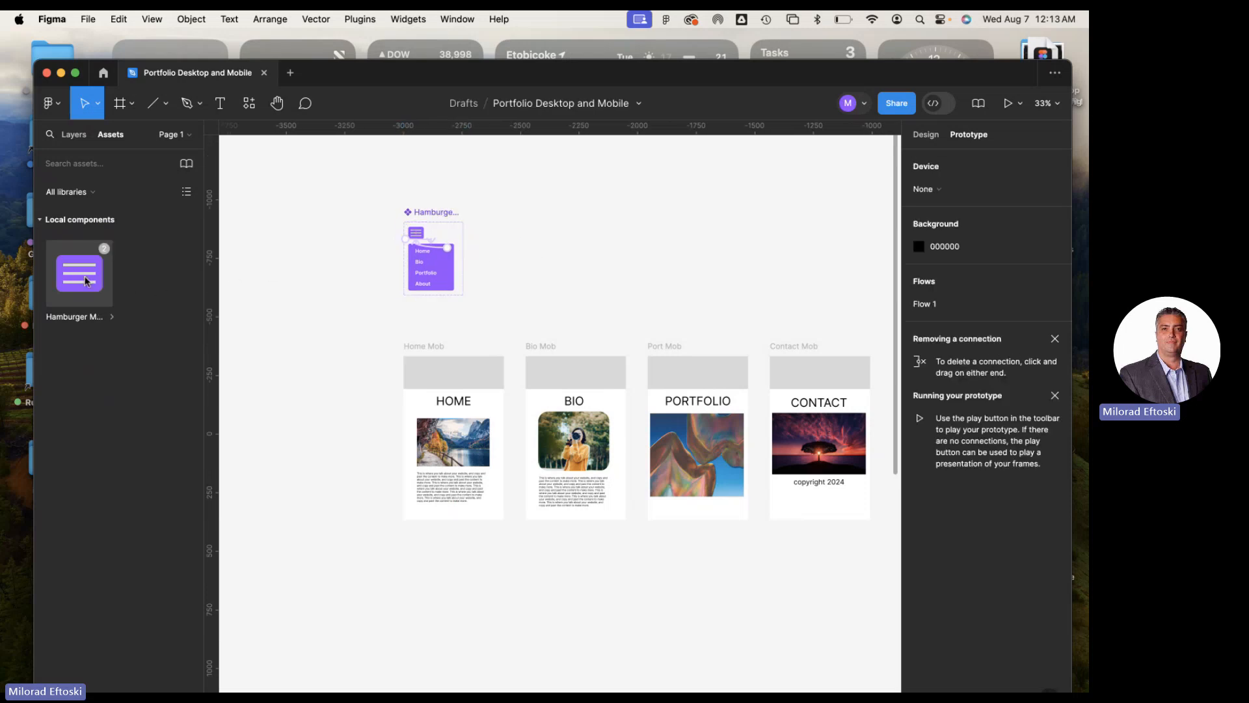
Place a Hamburger Menu instance in the grey header of the Home Mob frame and show the layer list
left_click_drag(84, 276, 433, 384)
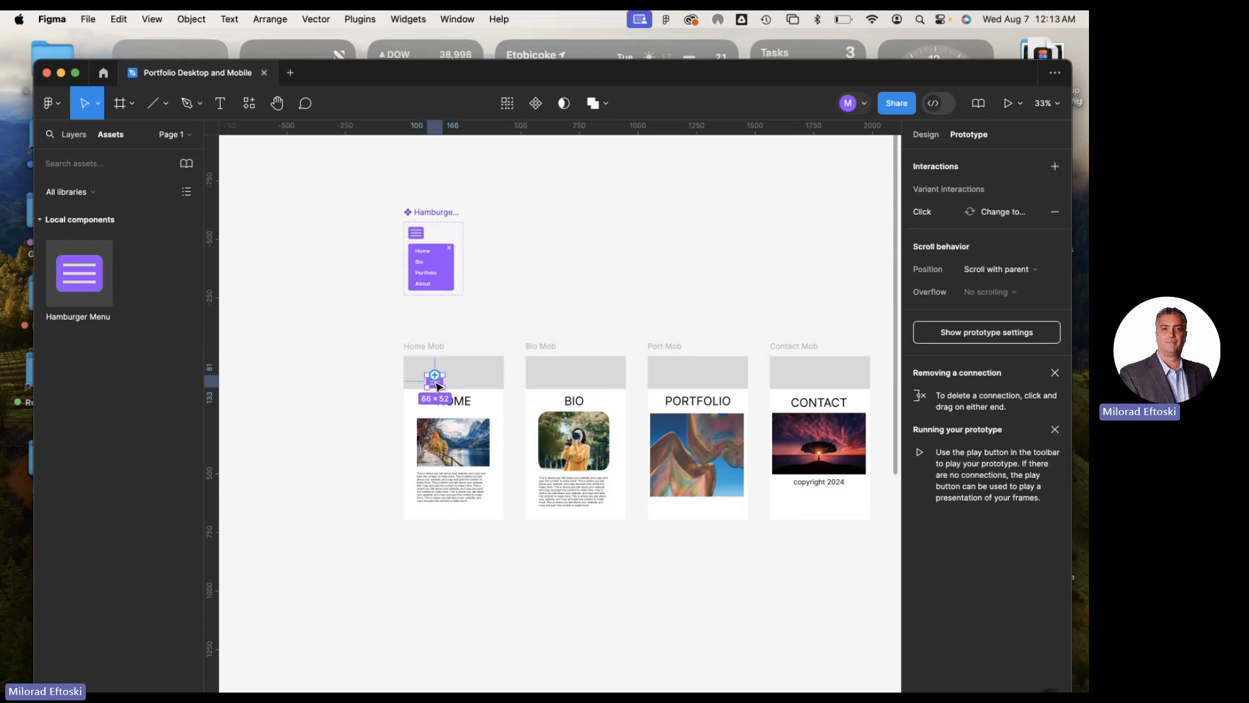
scroll(432, 385, "up", 3)
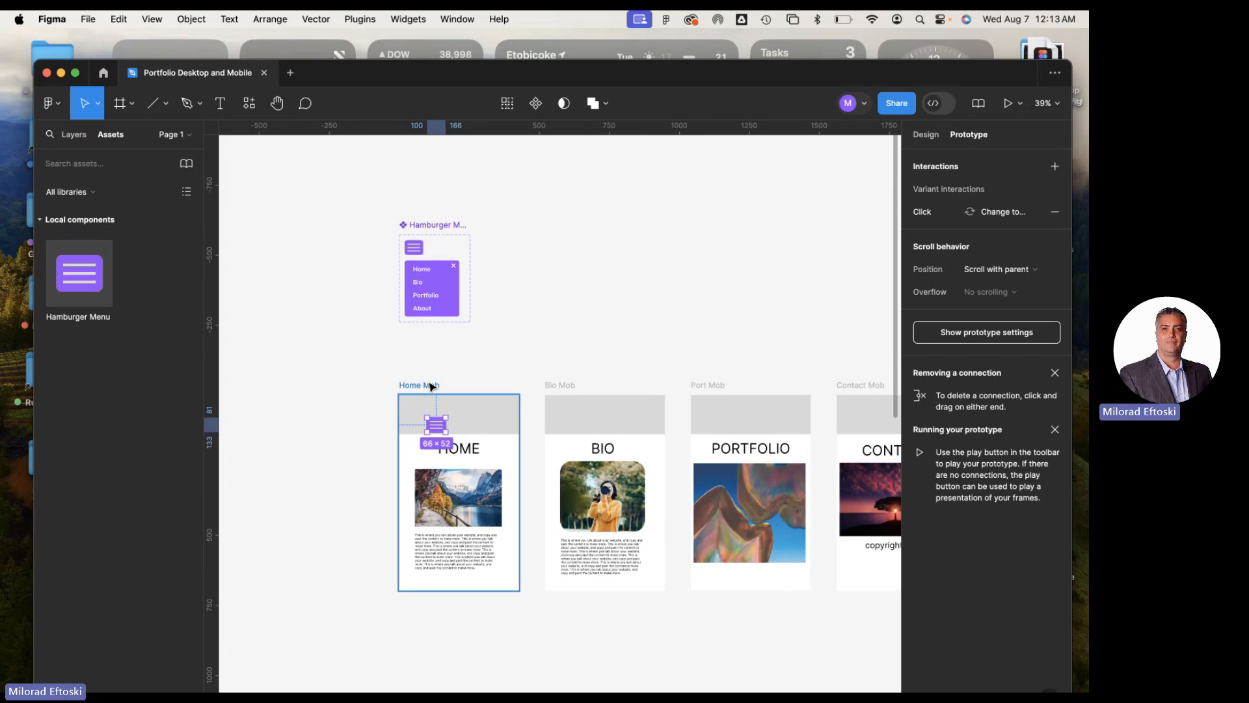
left_click(73, 136)
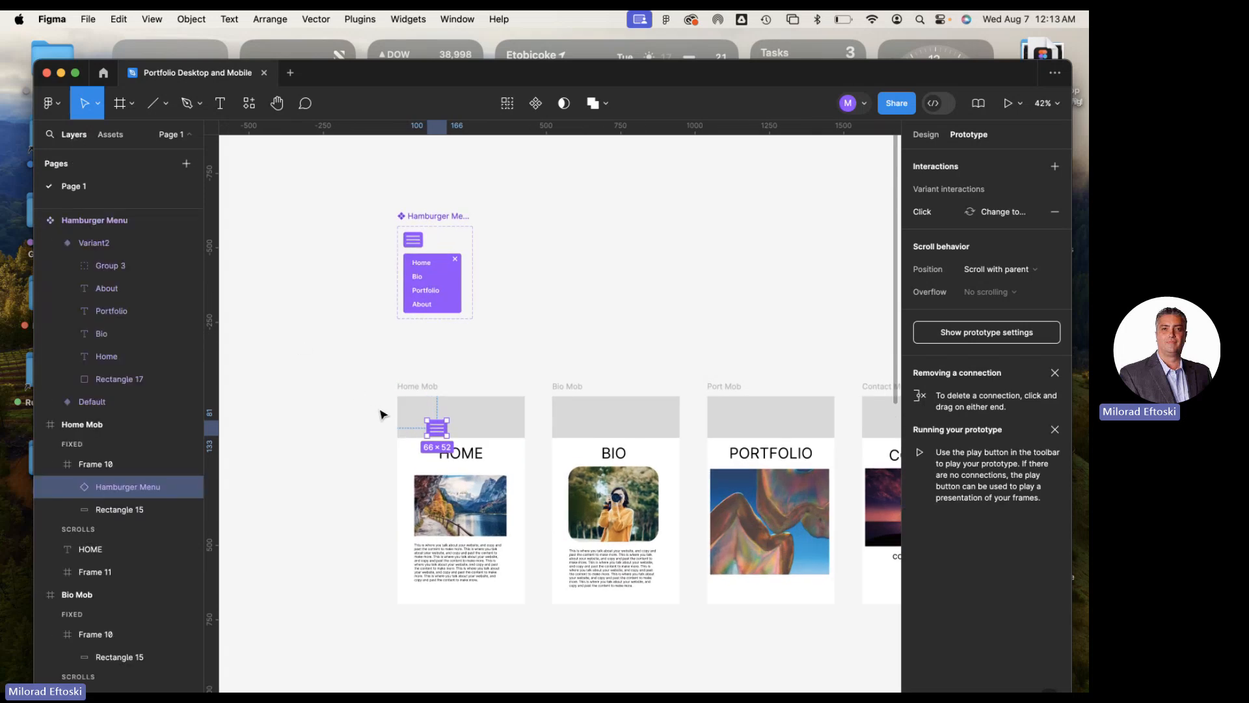
Undo the accidental prototype connection and reposition the Hamburger Menu instance in Home Mob's header at X 33, Y 28
left_click_drag(440, 432, 415, 417)
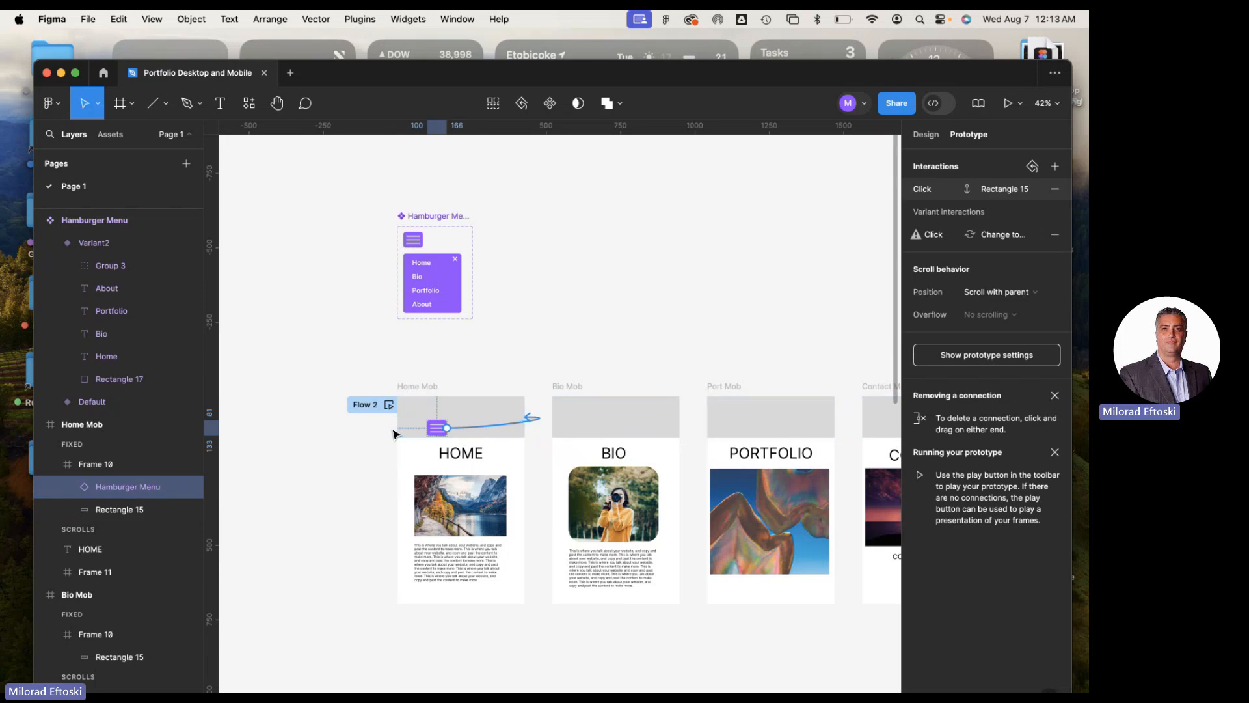
key("super+z")
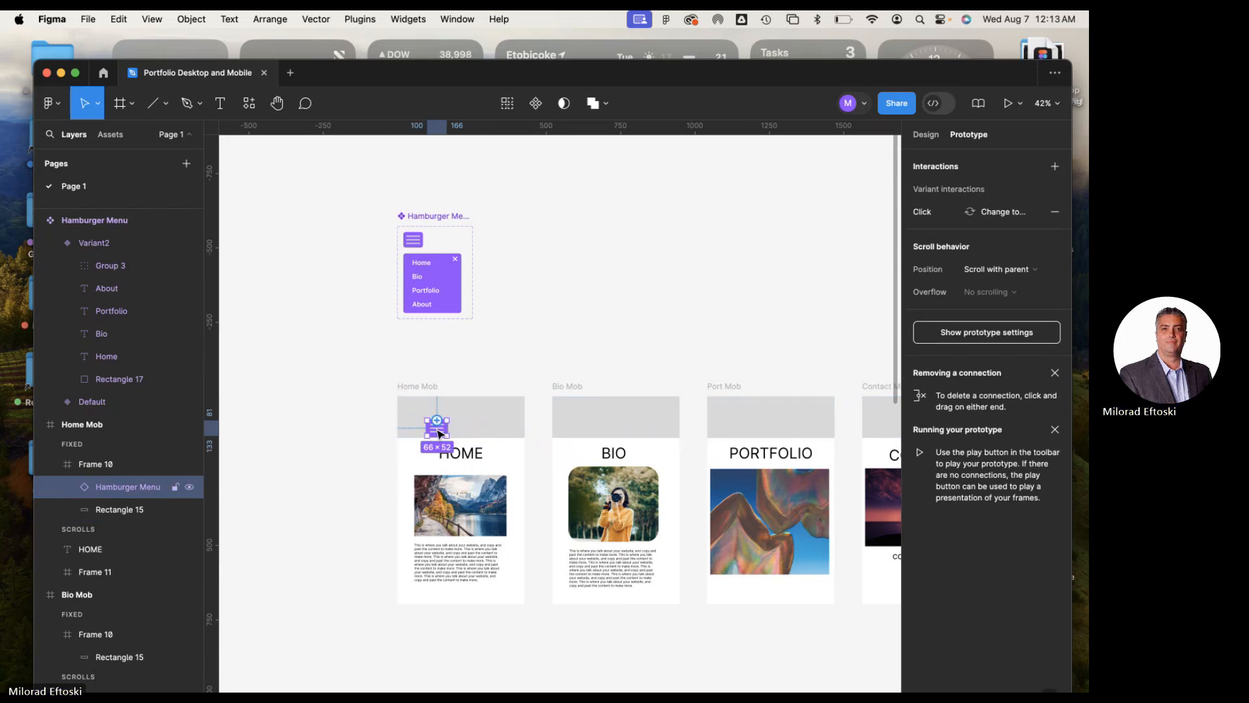
key("shift+e")
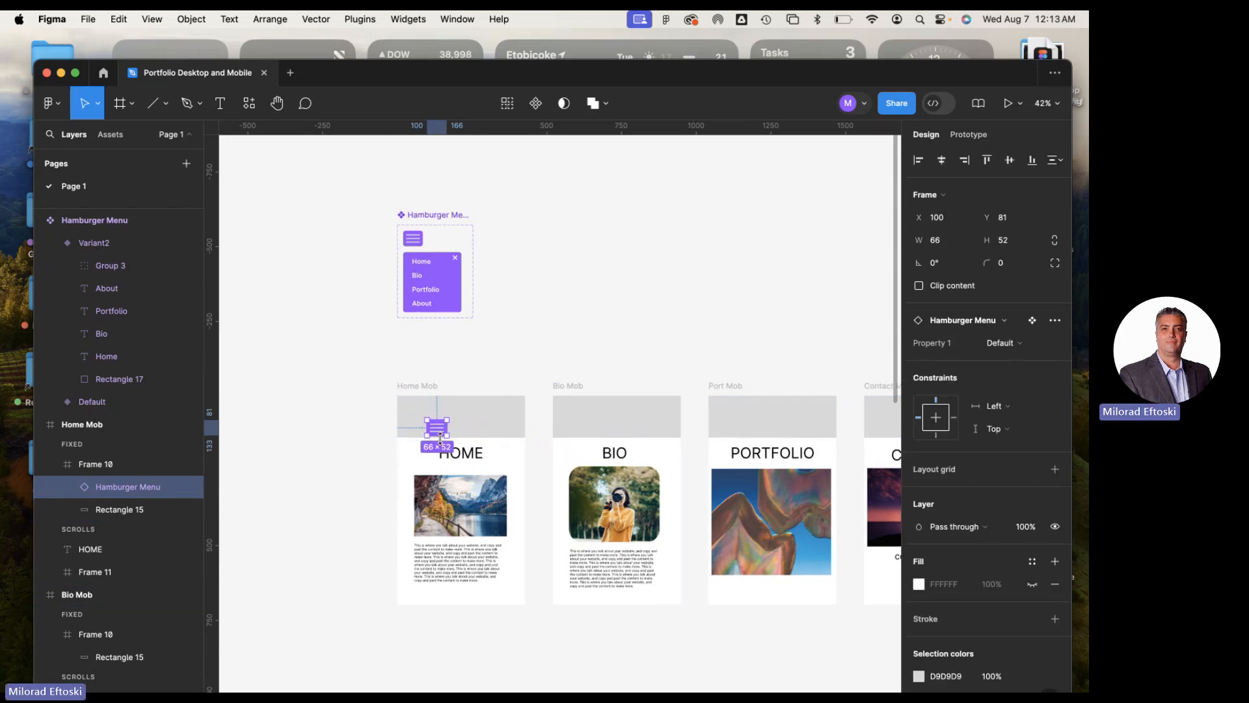
scroll(439, 438, "up", 2)
left_click_drag(438, 430, 410, 409)
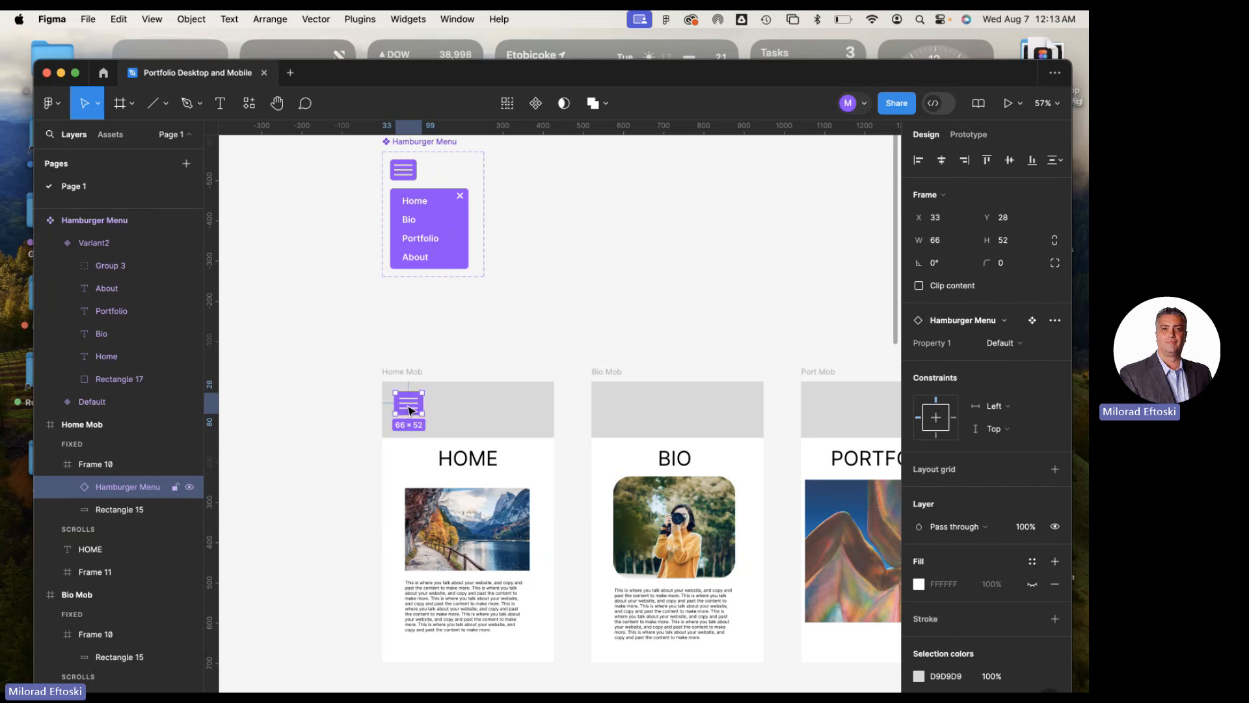
Collapse the Home Mob frame's layers and toggle the frame's visibility off and on to check what it contains
left_click(395, 375)
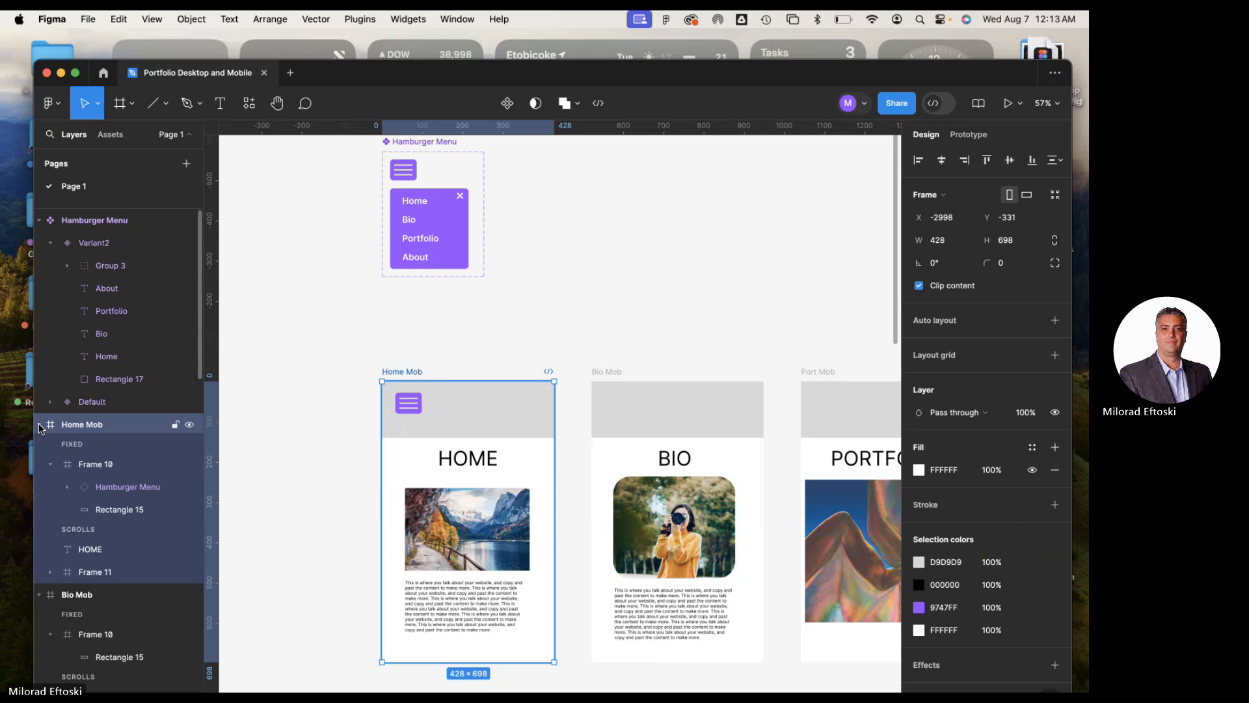
left_click(39, 425)
left_click(189, 425)
left_click(189, 425)
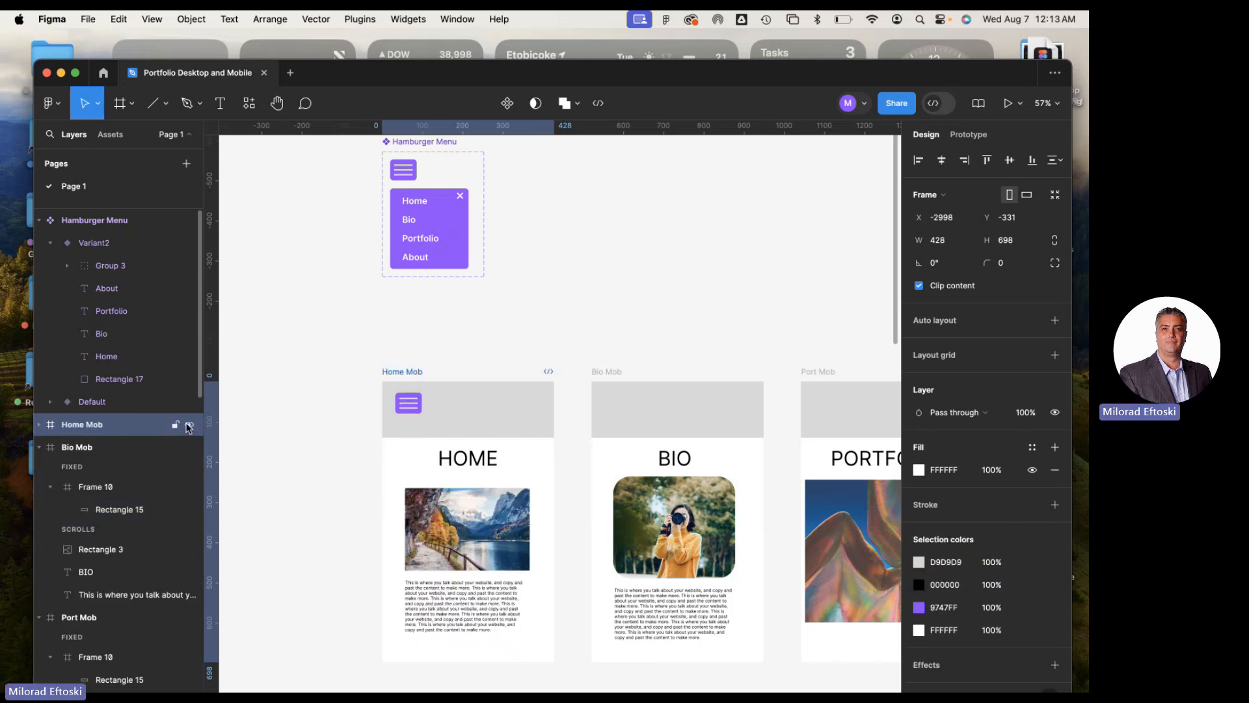
left_click(188, 425)
left_click(189, 425)
left_click(189, 426)
left_click(188, 426)
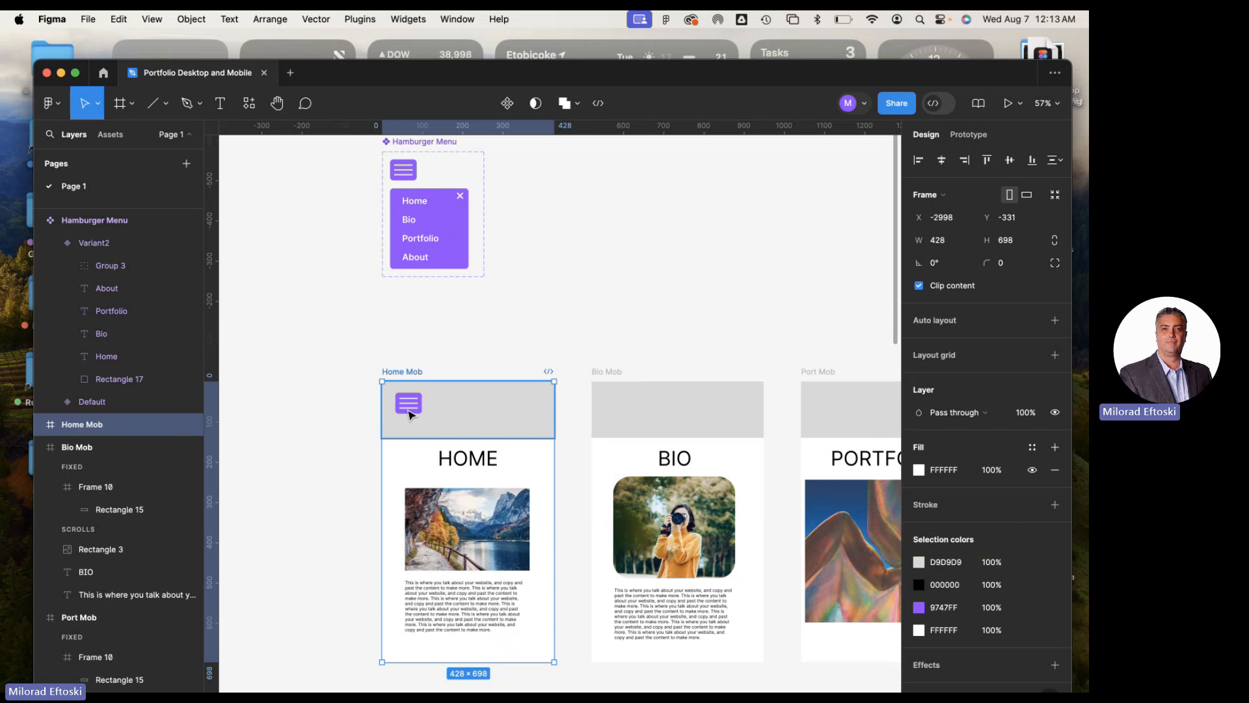
left_click(312, 411)
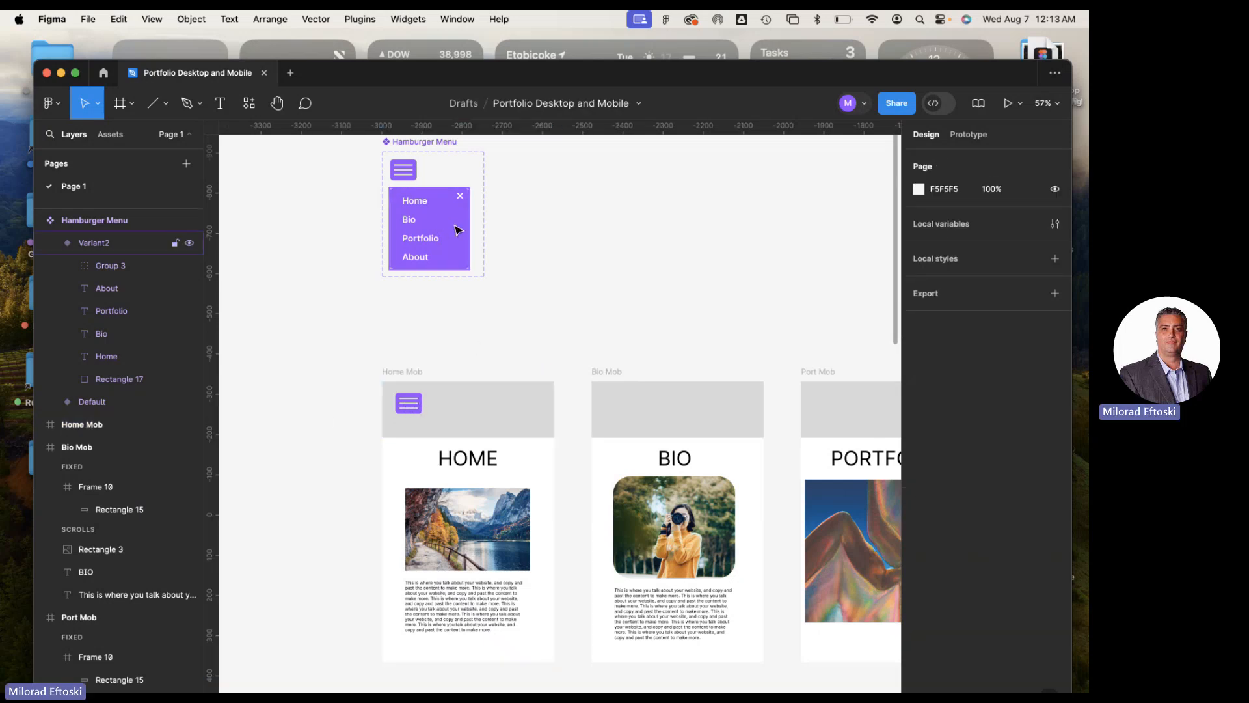
scroll(460, 195, "up", 3)
scroll(427, 264, "down", 4)
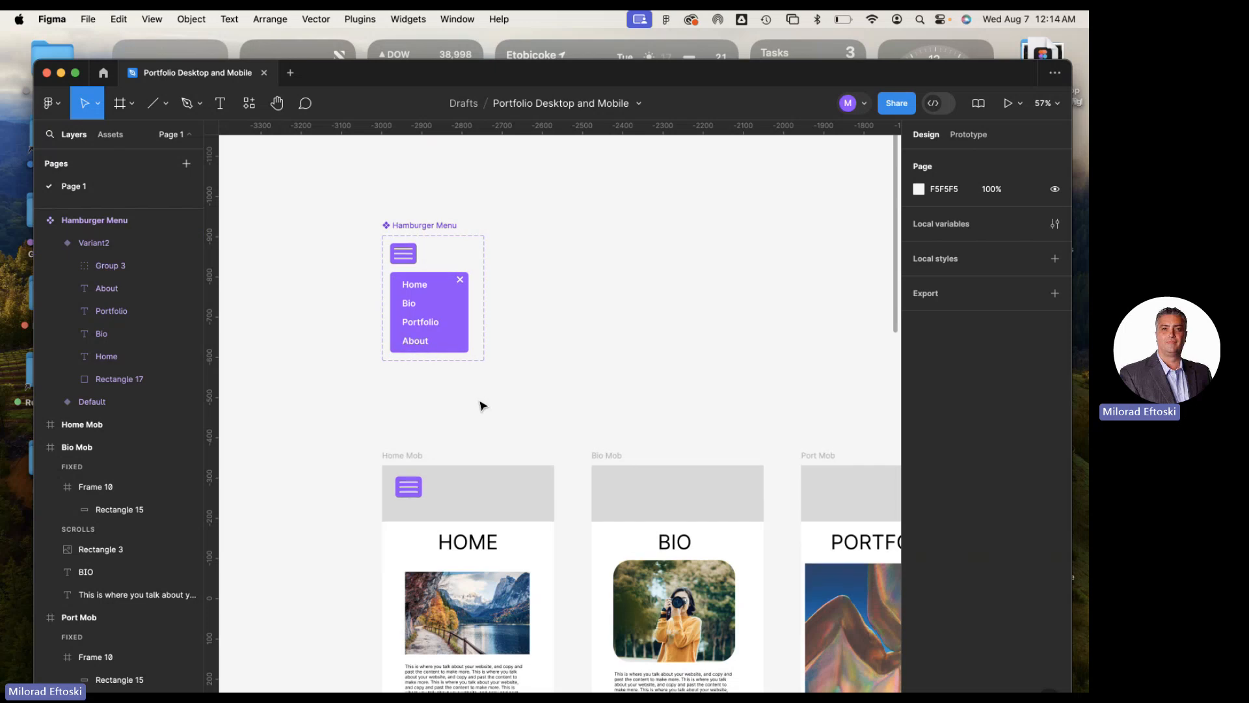
Copy Home Mob's Hamburger Menu instance into the header frame of Bio Mob at X 33, Y 28
left_click(410, 390)
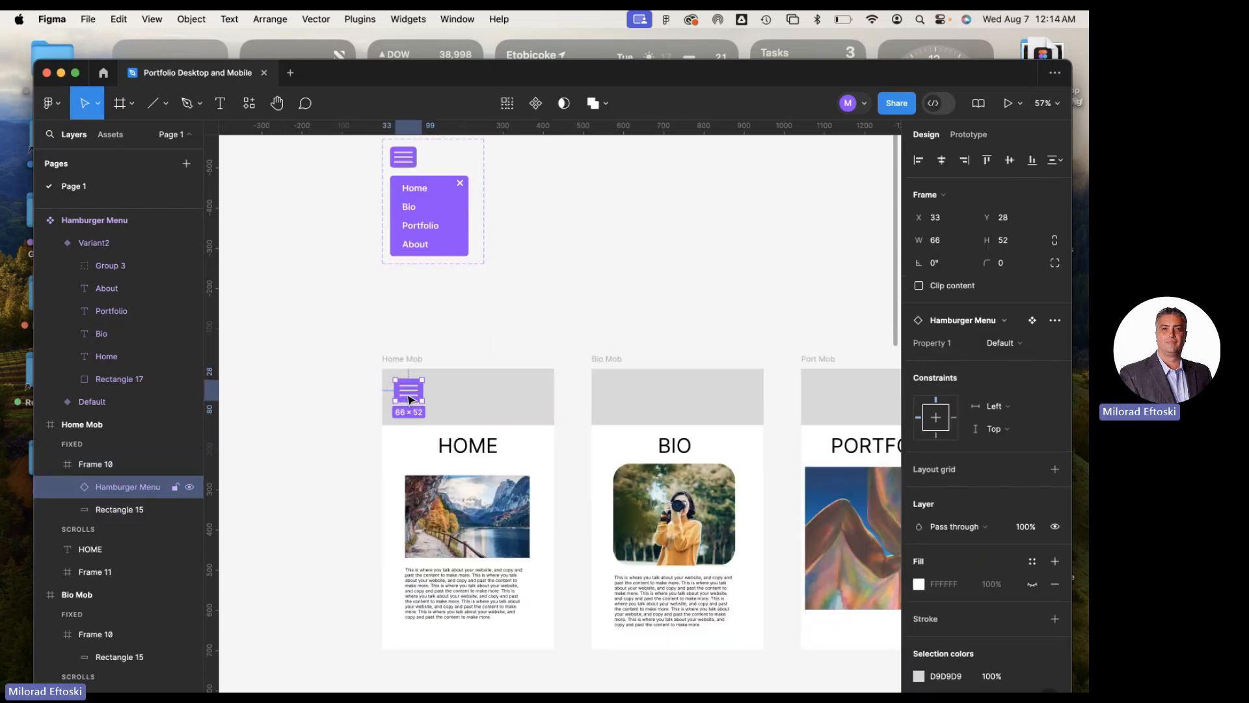
left_click(628, 392)
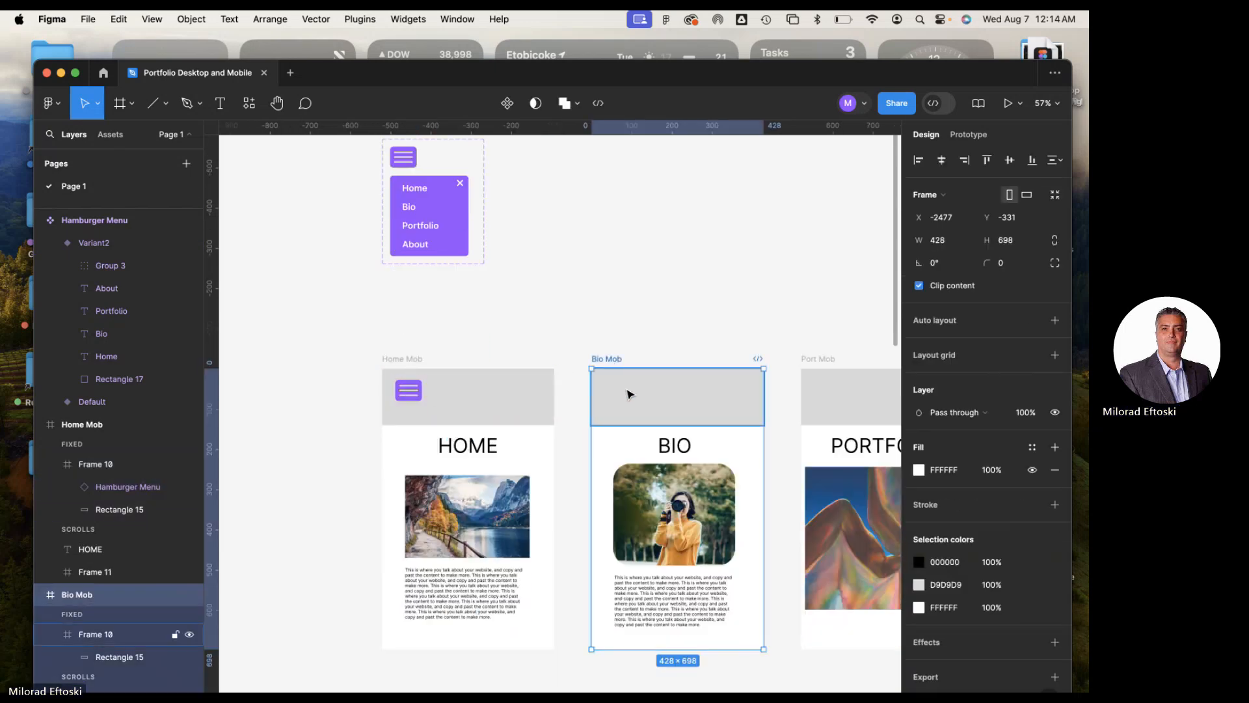
left_click(629, 393)
key("ctrl+v")
Try to paste the Hamburger Menu instance directly into the Port Mob frame
left_click_drag(709, 410, 527, 404)
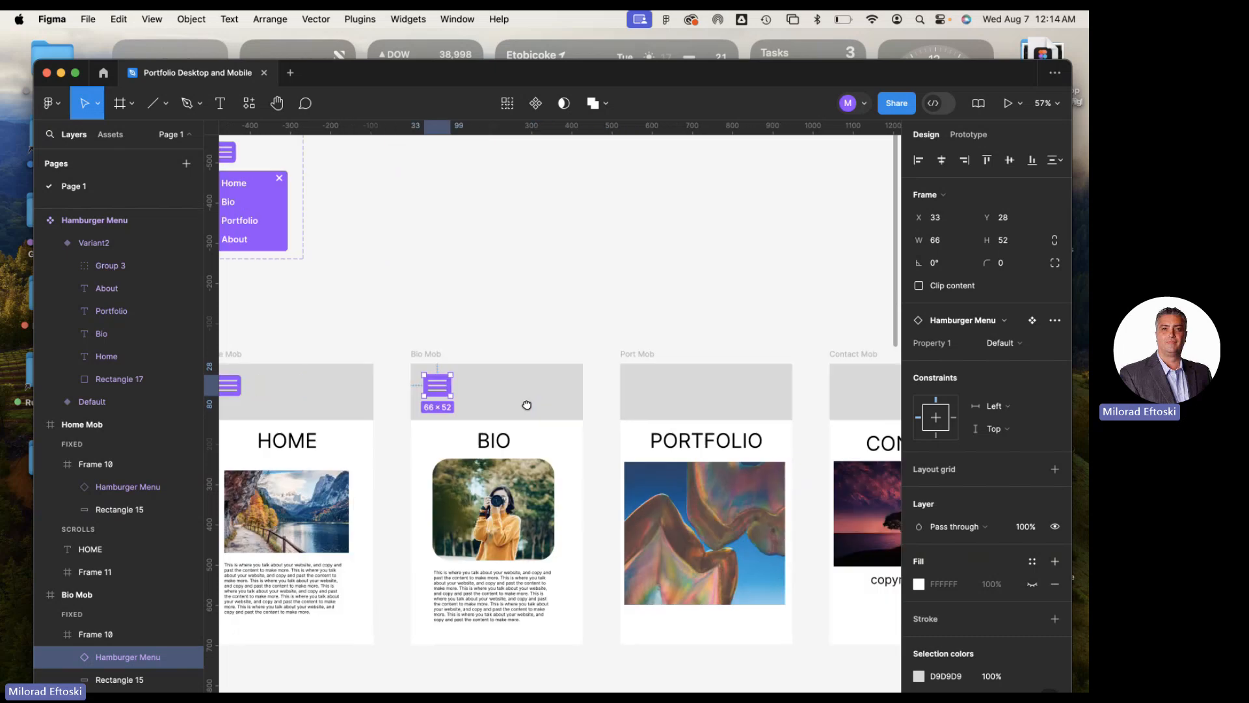
left_click(635, 364)
scroll(635, 365, "right", 3)
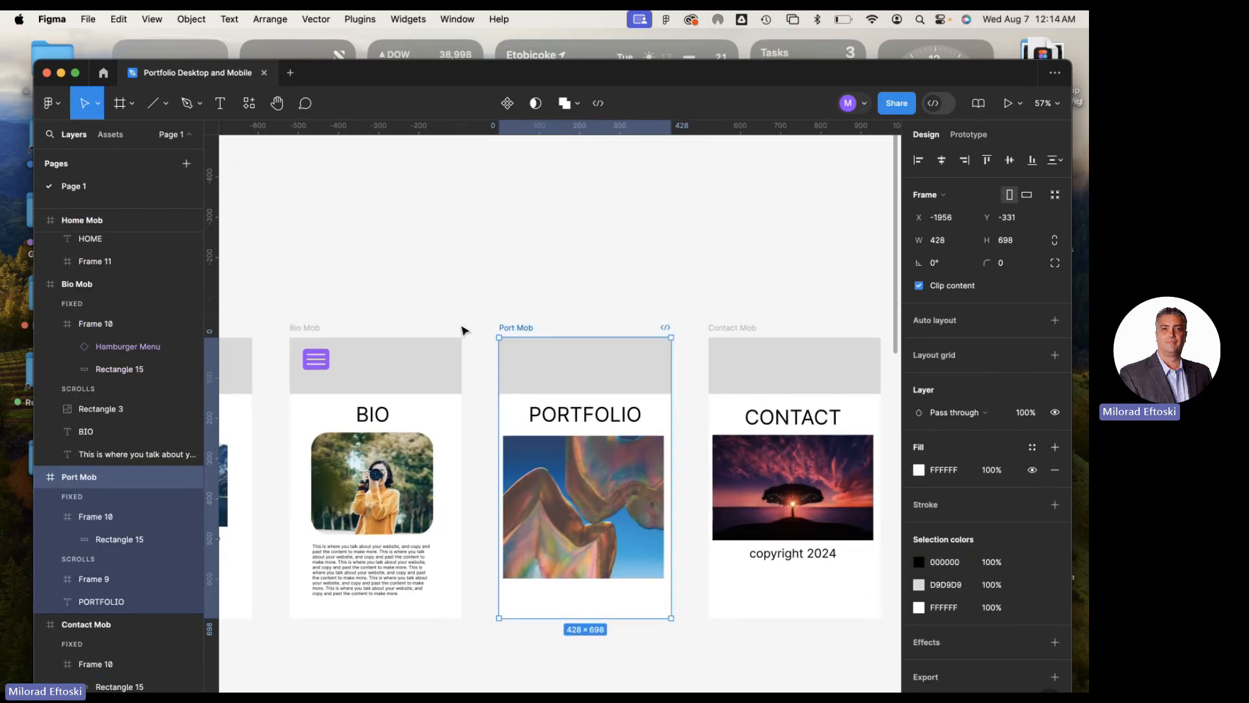
key("ctrl+v")
scroll(560, 305, "right", 2)
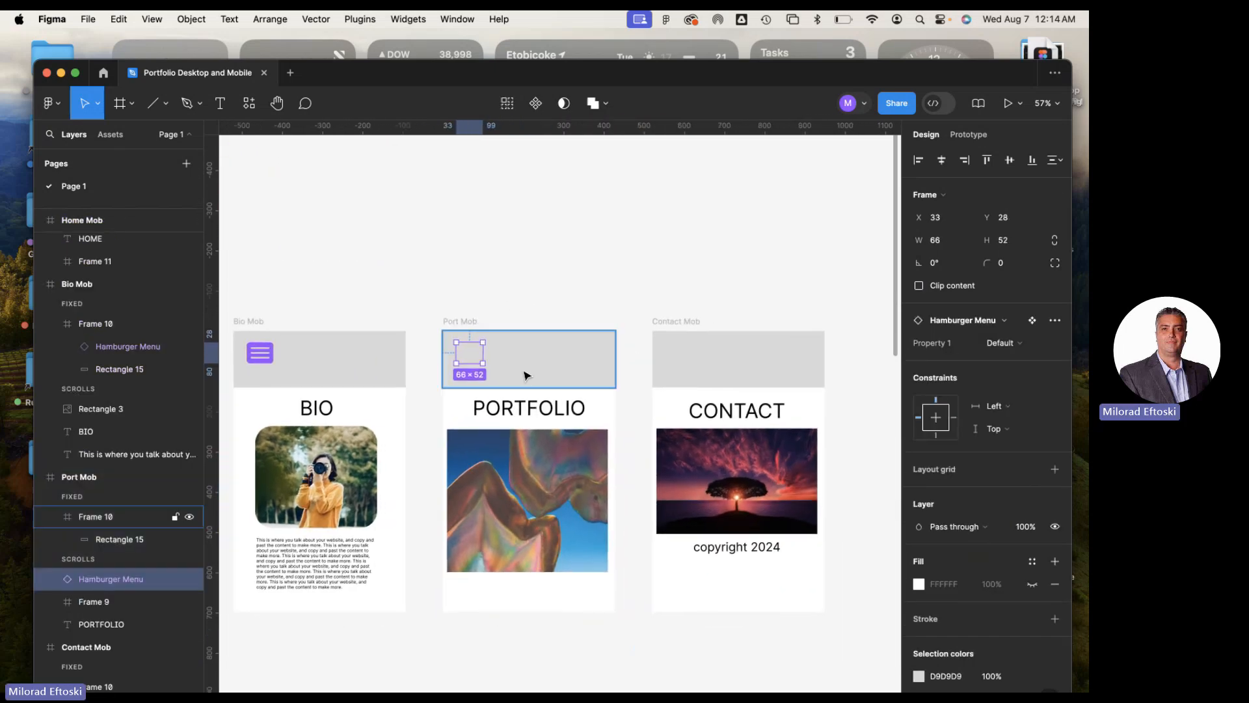
key("super+1")
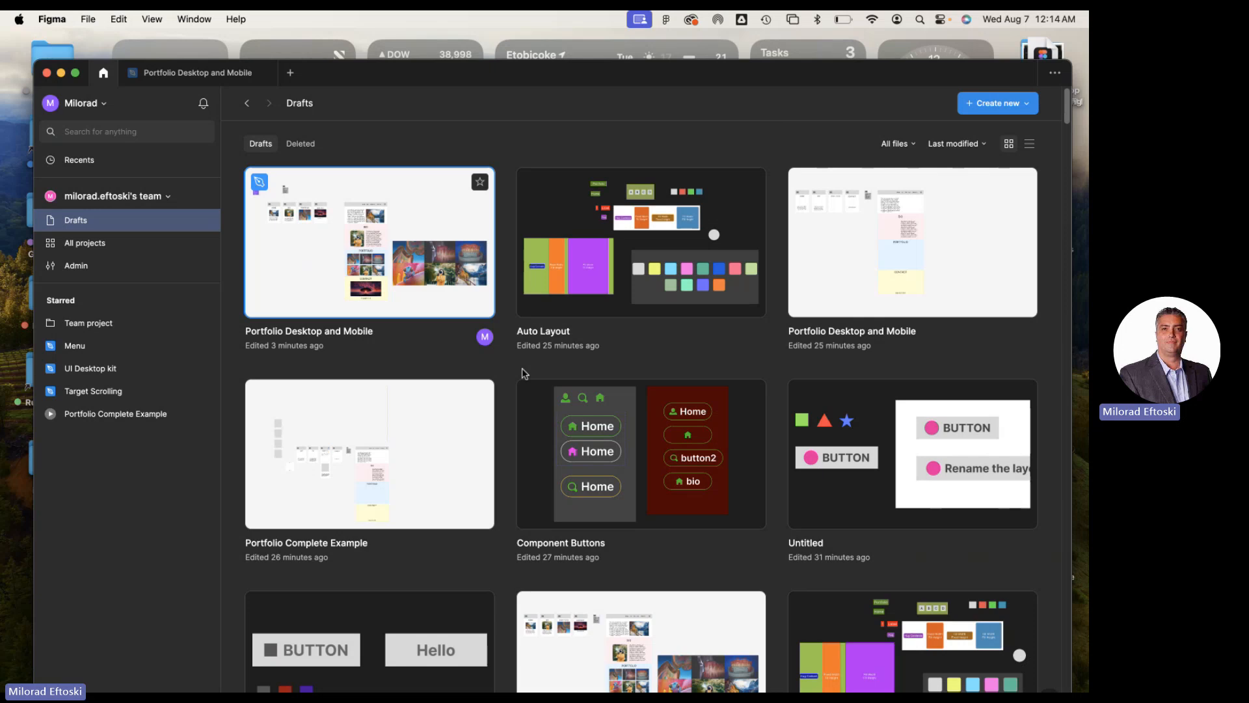
key("super+2")
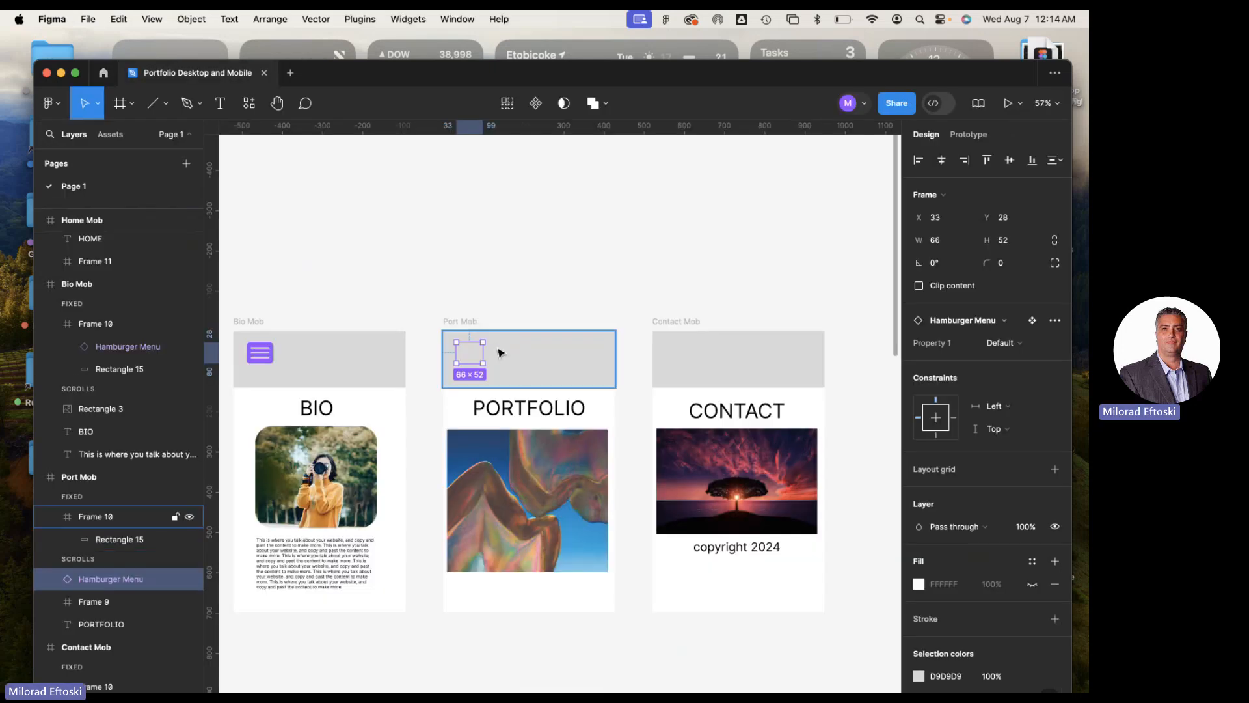
Paste the Hamburger Menu instance into Port Mob's fixed header, Frame 10, at X 33, Y 28
left_click(462, 322)
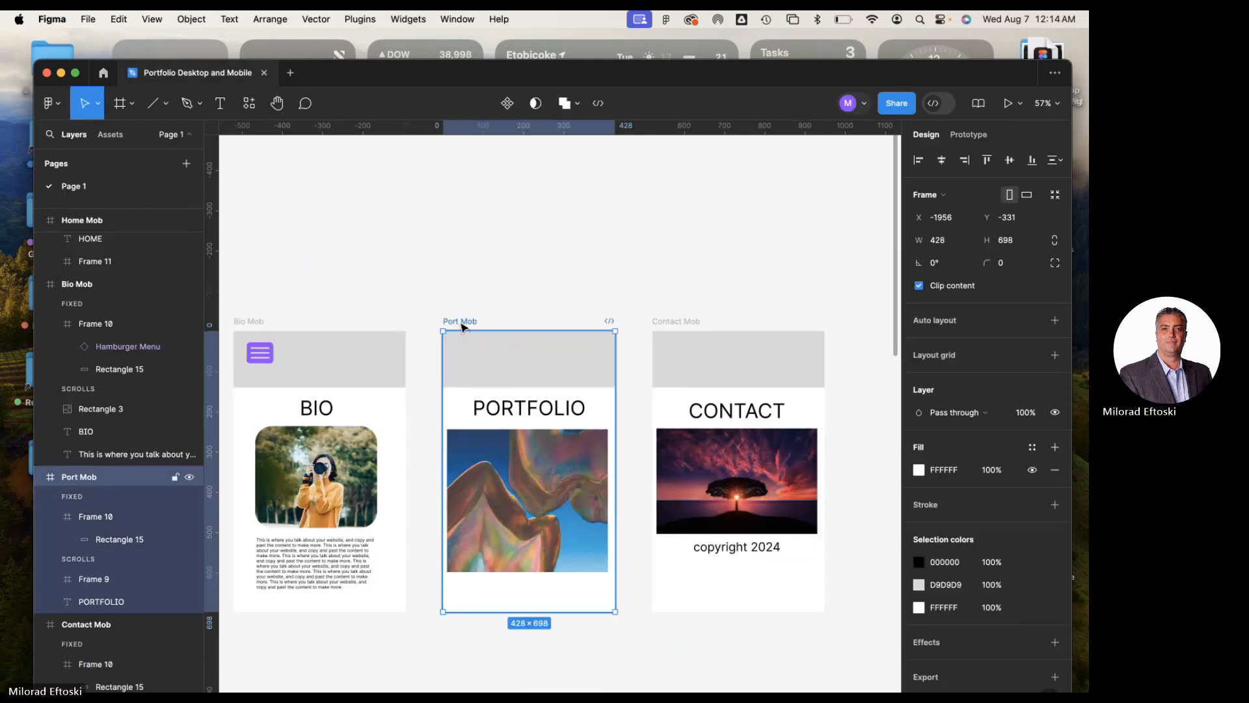
left_click(473, 354)
key("ctrl+v")
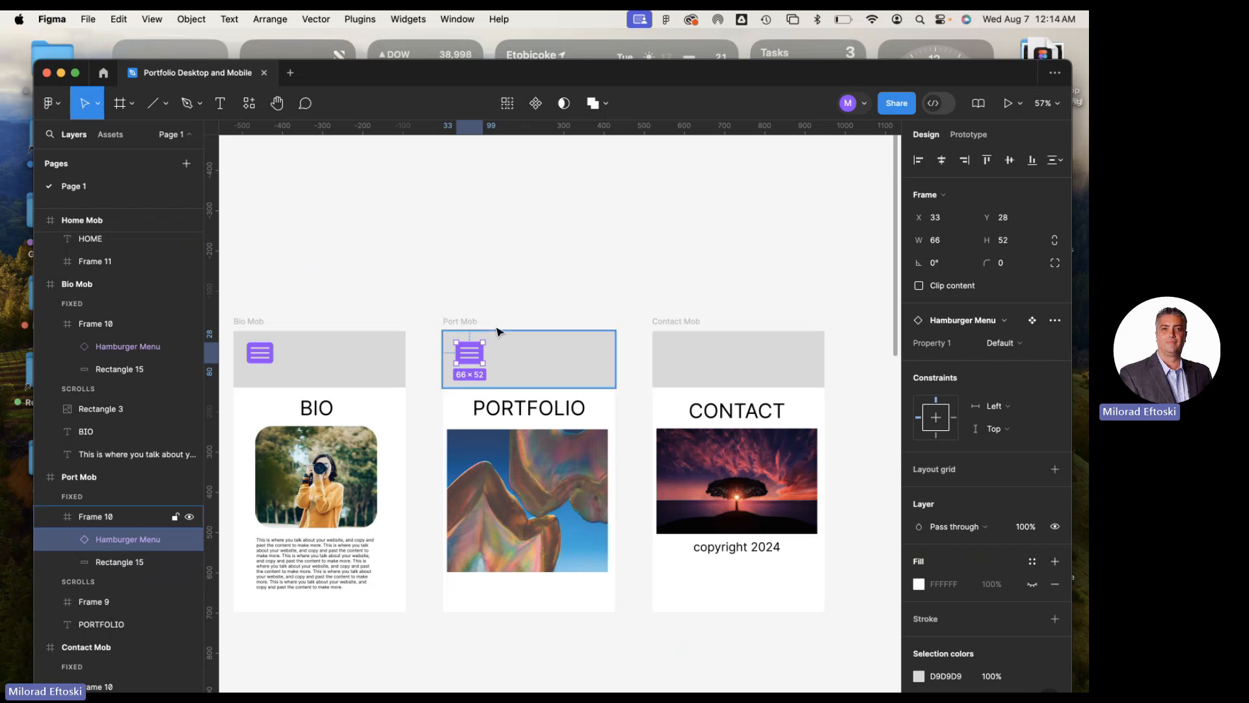
Paste the Hamburger Menu instance into Contact Mob's fixed header, Frame 10, at X 33, Y 28
left_click_drag(536, 308, 443, 268)
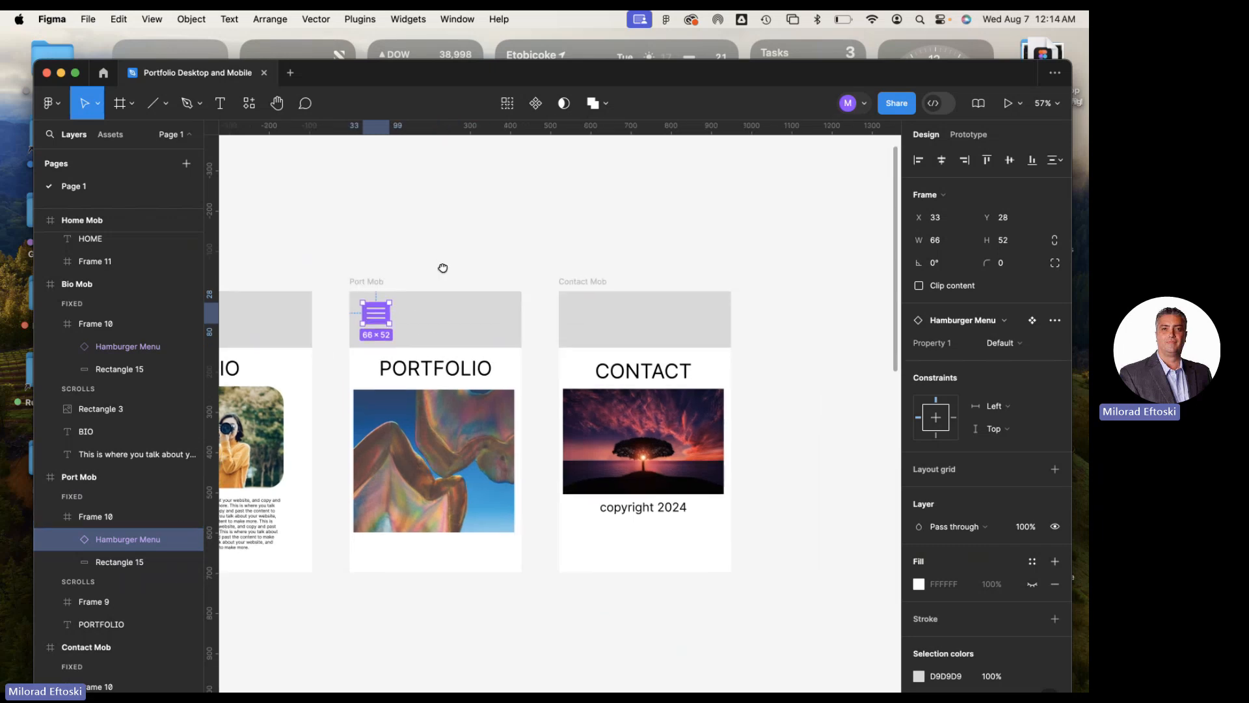
left_click(589, 283)
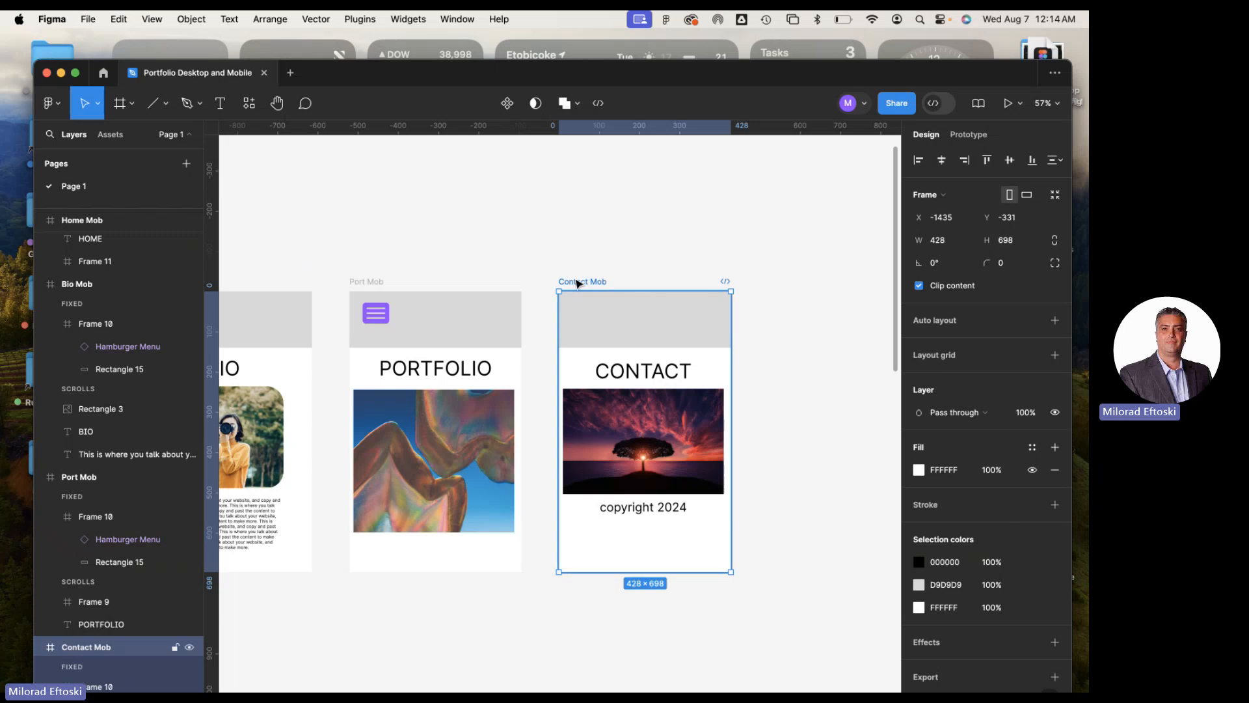
left_click(618, 312)
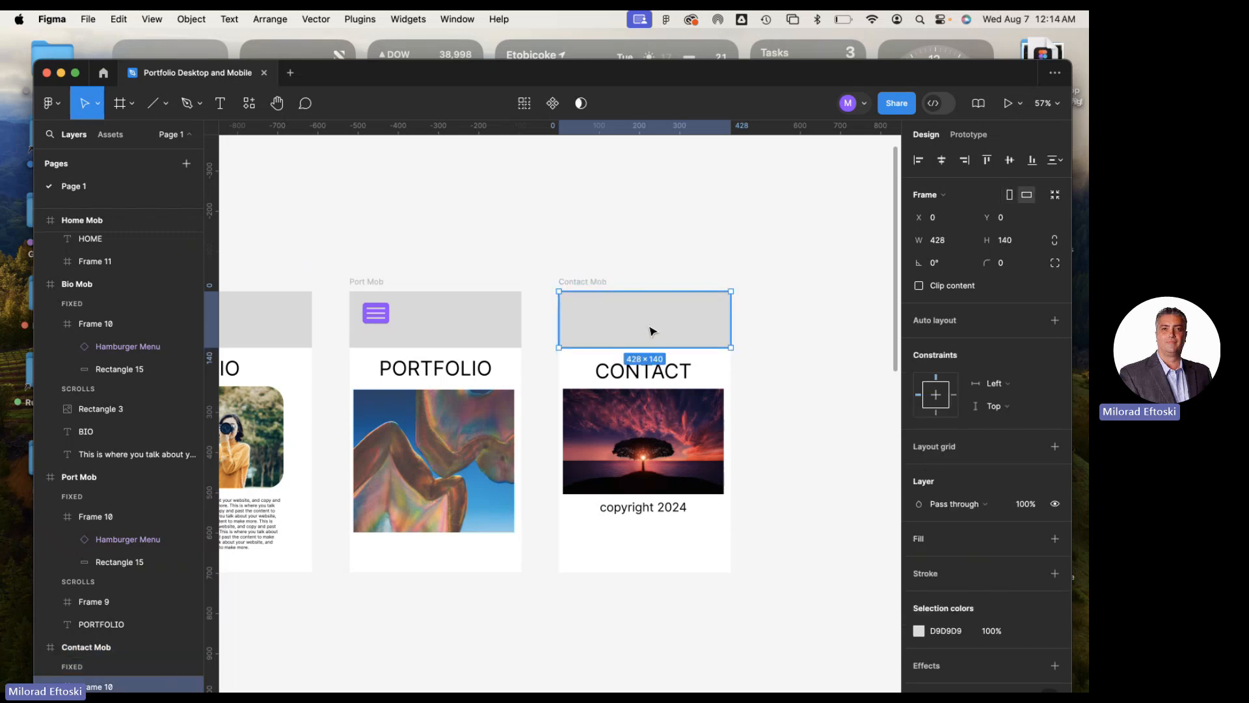
key("super+v")
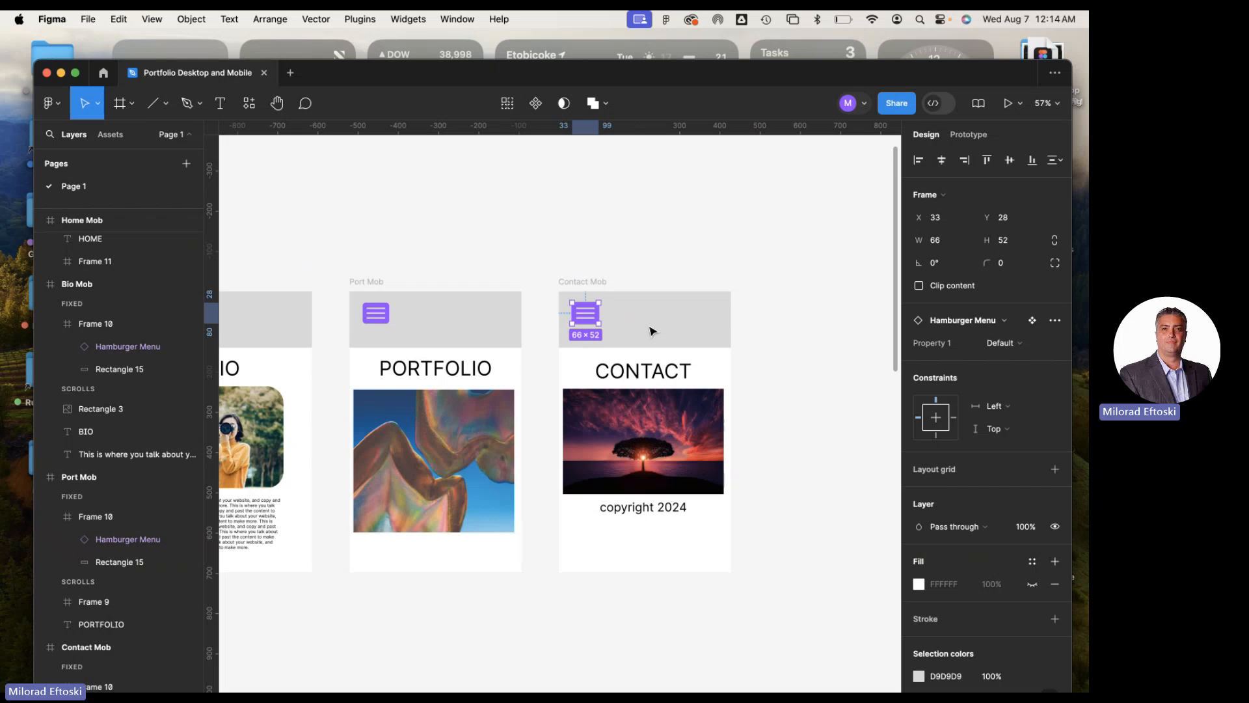
left_click(594, 251)
Select the Home Mob frame and collapse its layers in the layer list
scroll(530, 248, "left", 5)
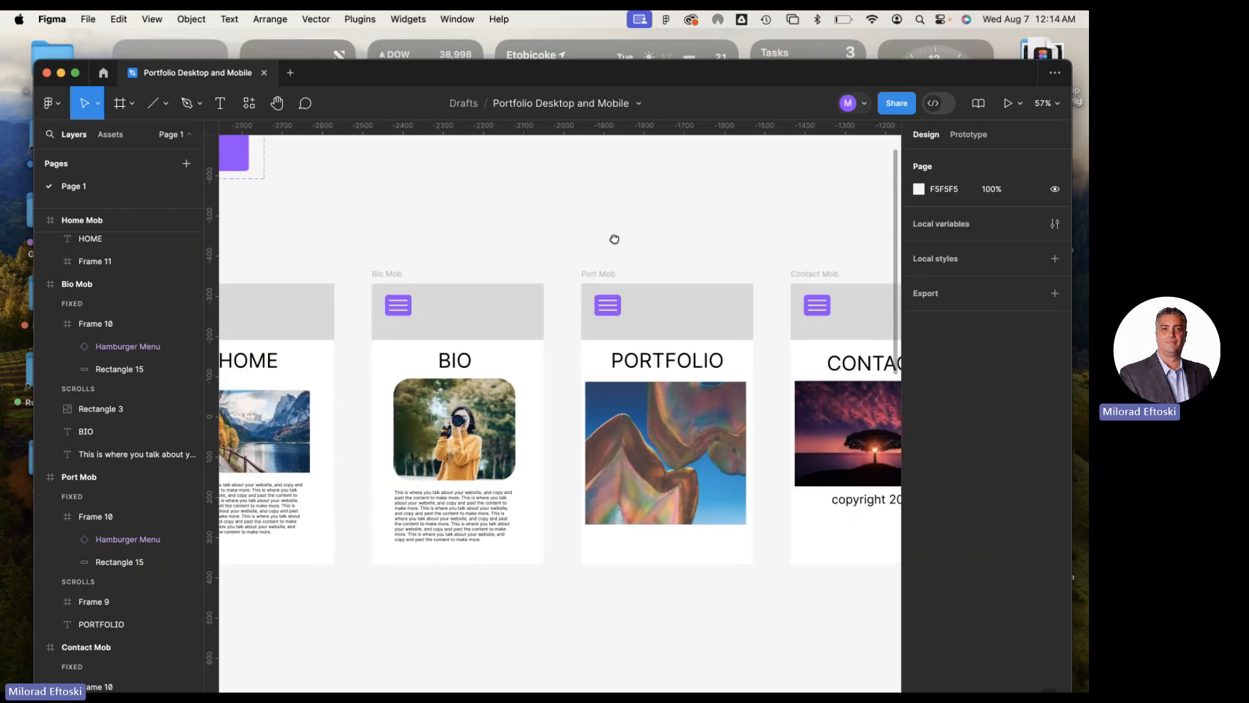
scroll(614, 239, "left", 5)
scroll(669, 245, "right", 3)
left_click(316, 288)
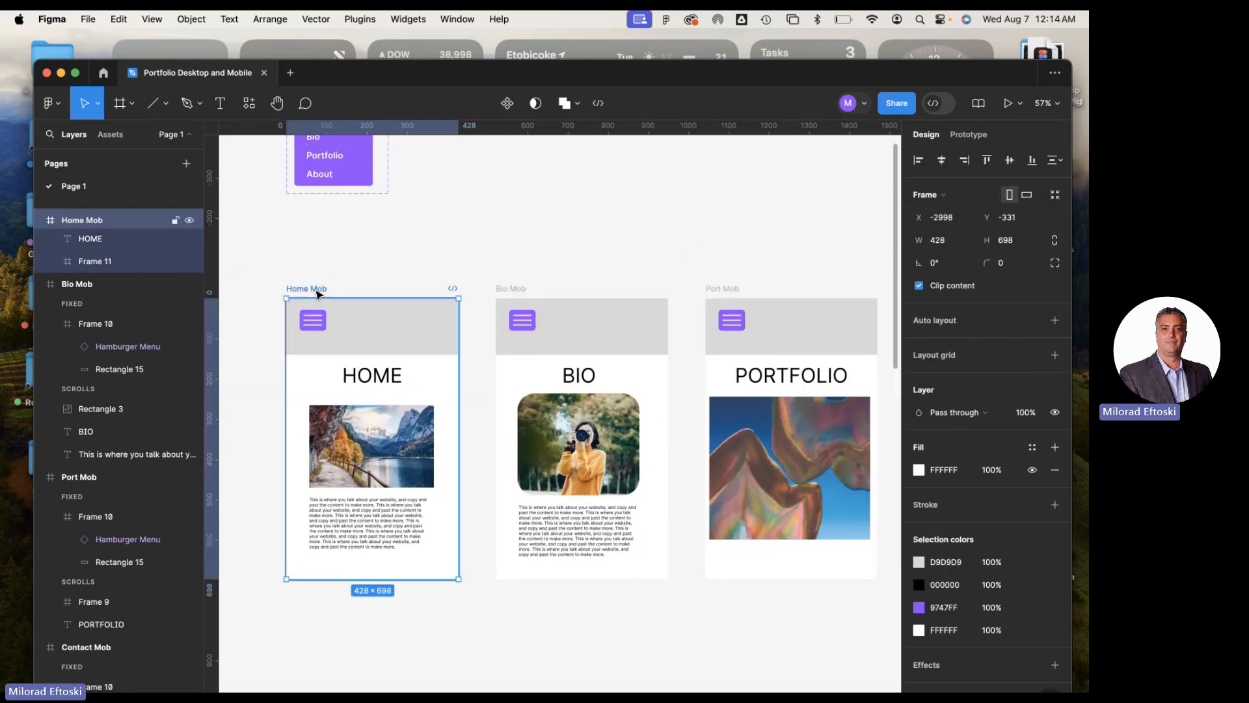
left_click(38, 219)
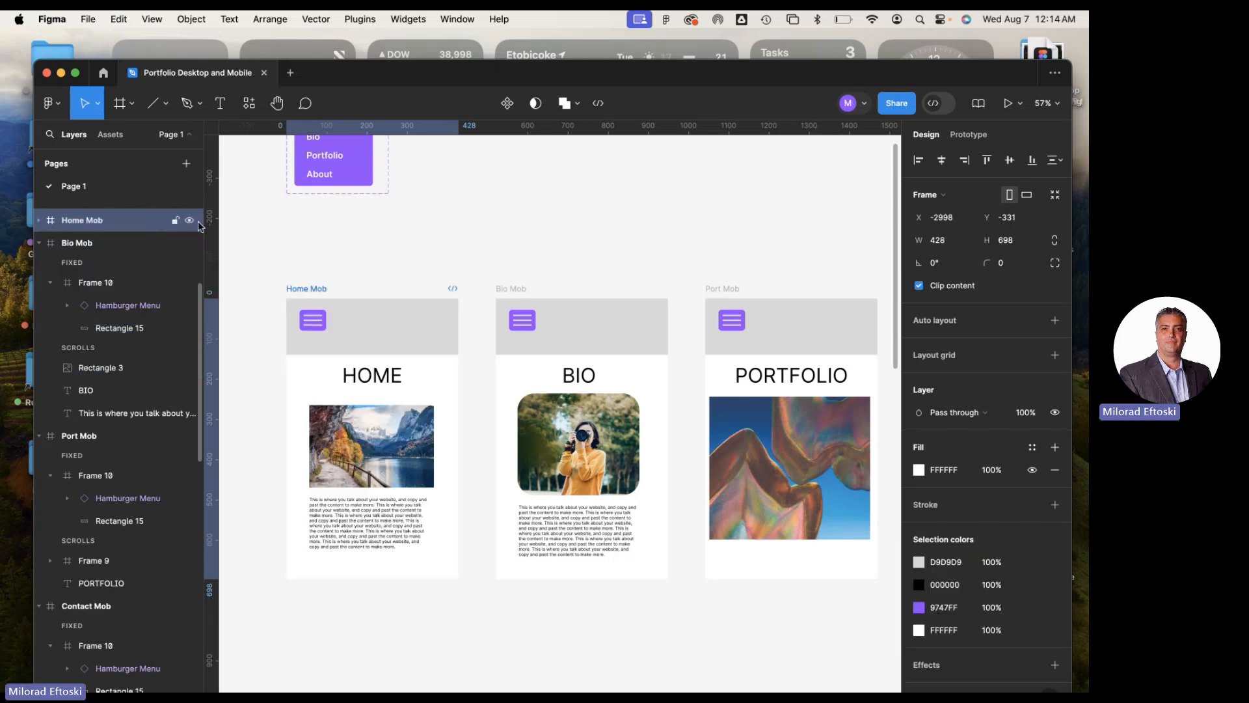
Check the Bio Mob, Port Mob and Contact Mob frames one by one by hiding and showing each again
left_click(509, 295)
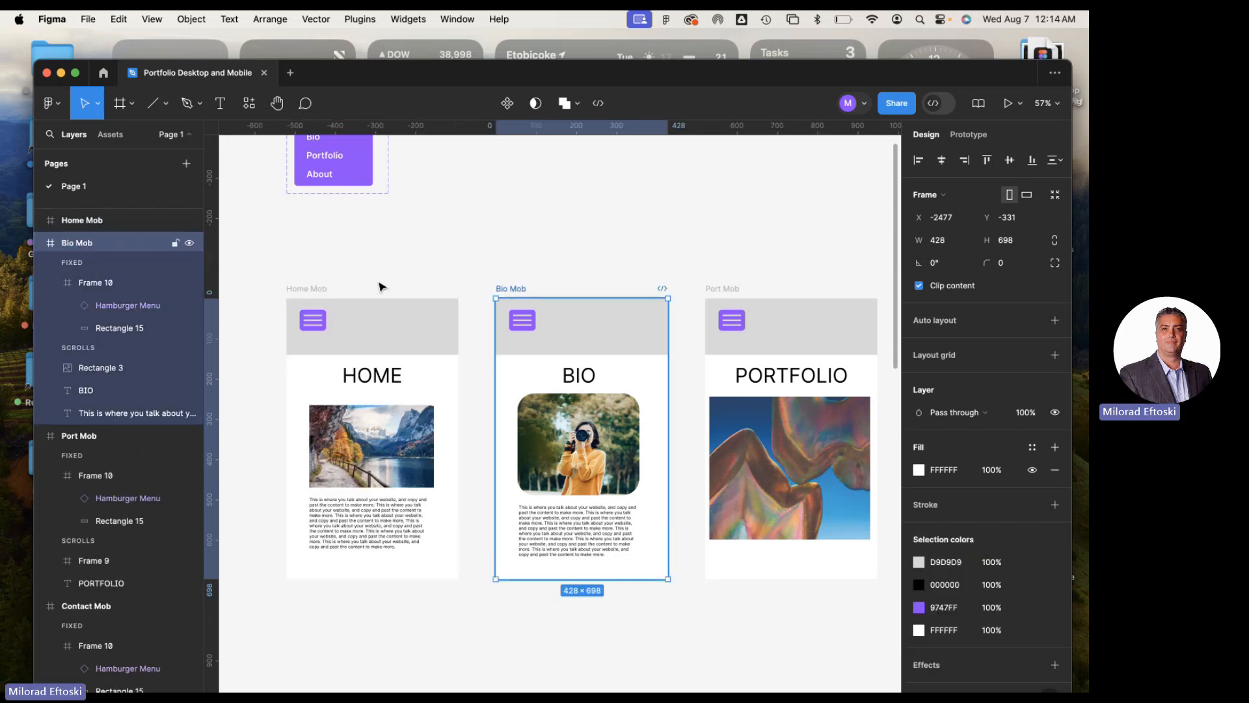
left_click(189, 245)
left_click(190, 244)
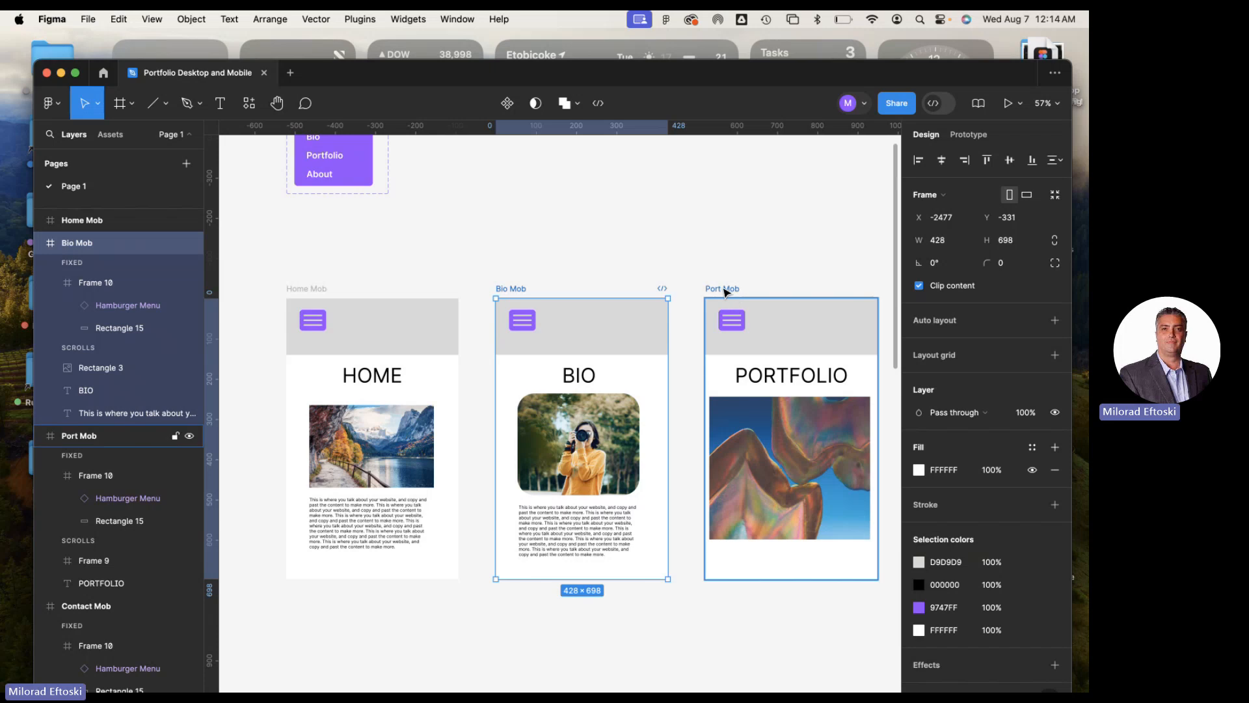
left_click(723, 288)
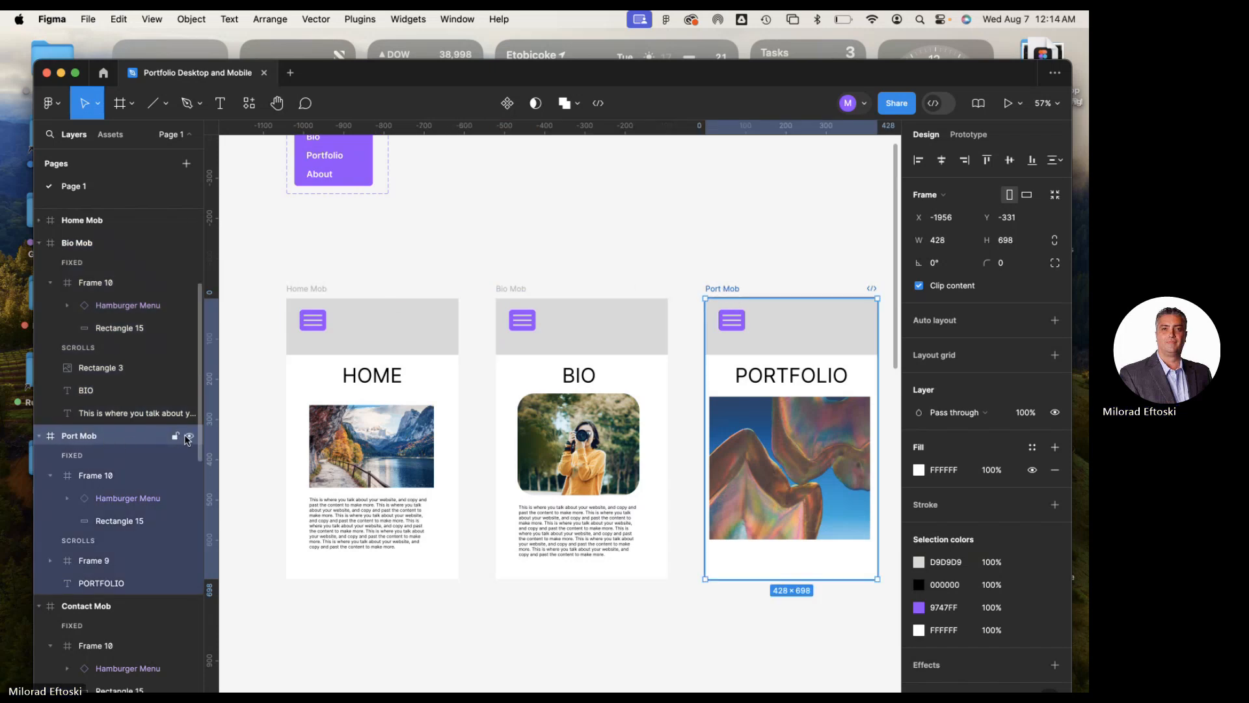
left_click(189, 435)
left_click(188, 435)
left_click_drag(497, 412, 285, 377)
scroll(285, 377, "right", 4)
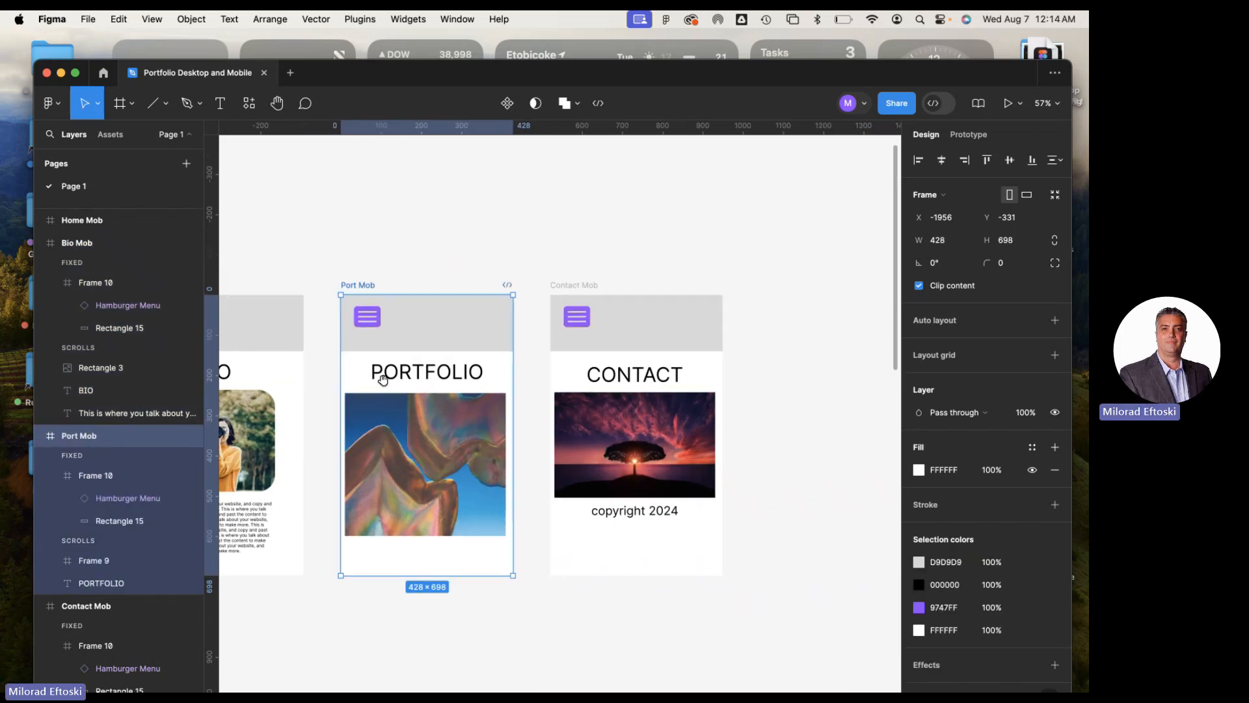
left_click(590, 289)
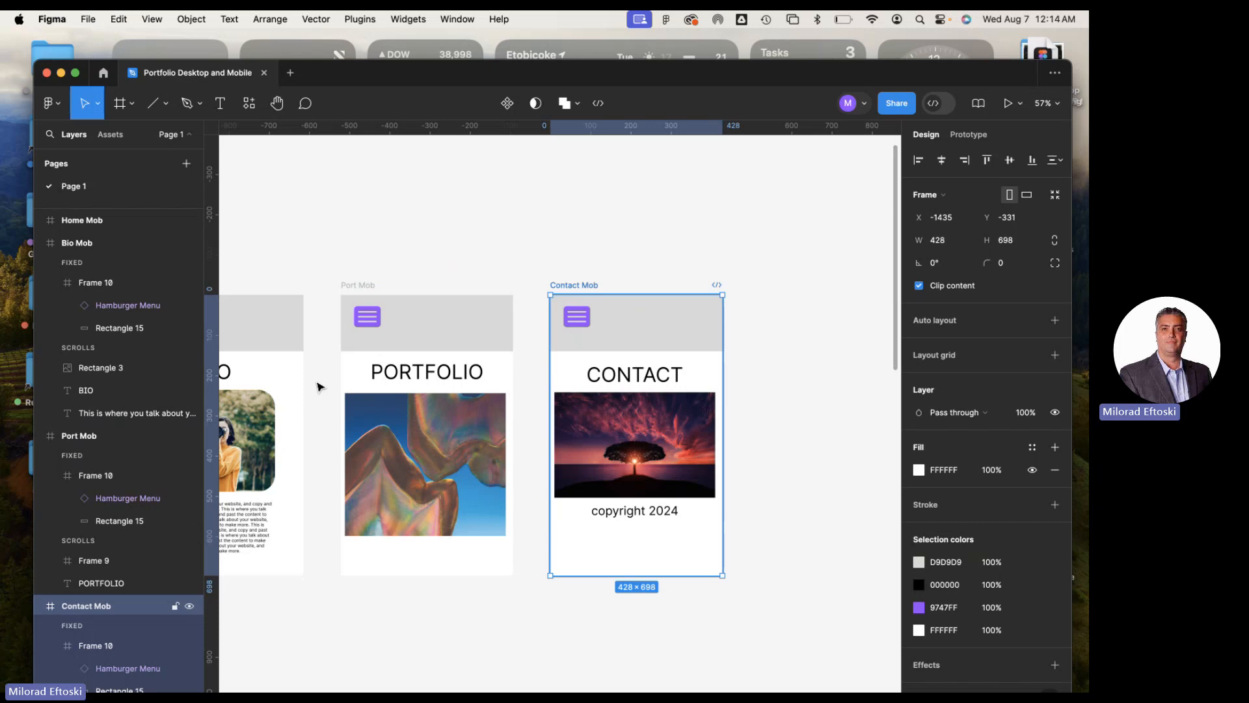
scroll(189, 589, "down", 1)
left_click(189, 591)
left_click(189, 591)
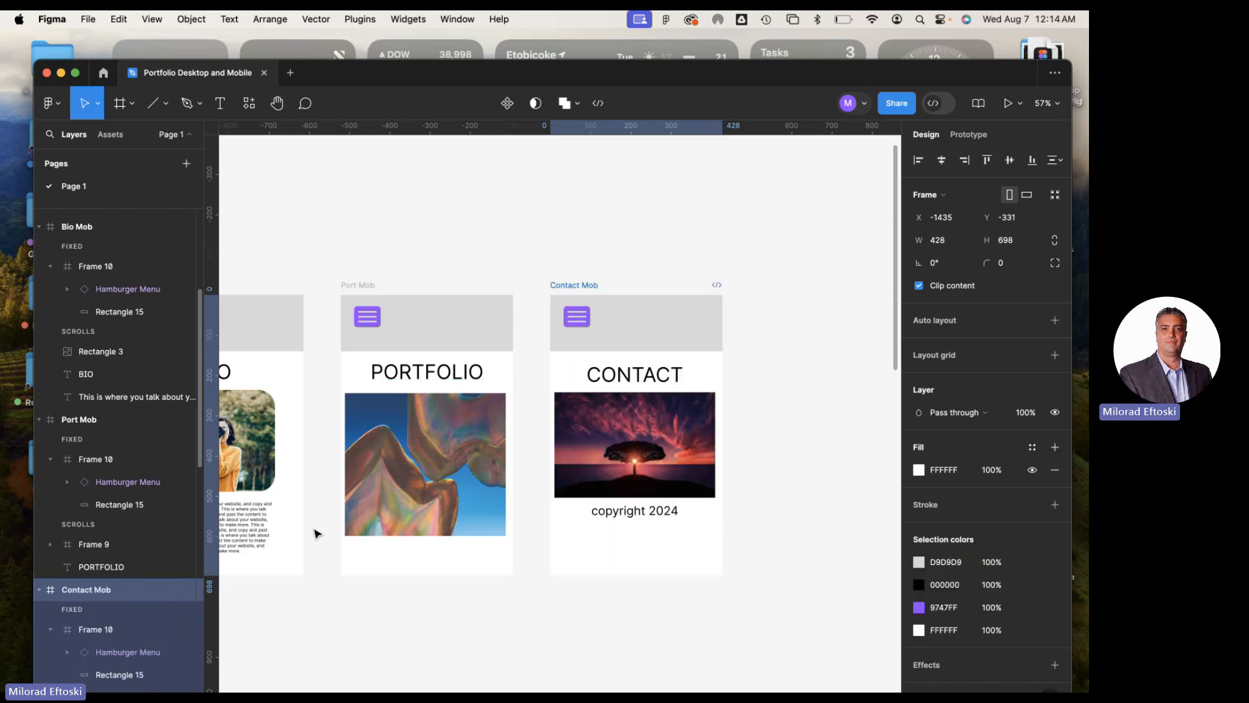
scroll(402, 498, "down", 2)
scroll(402, 498, "left", 10)
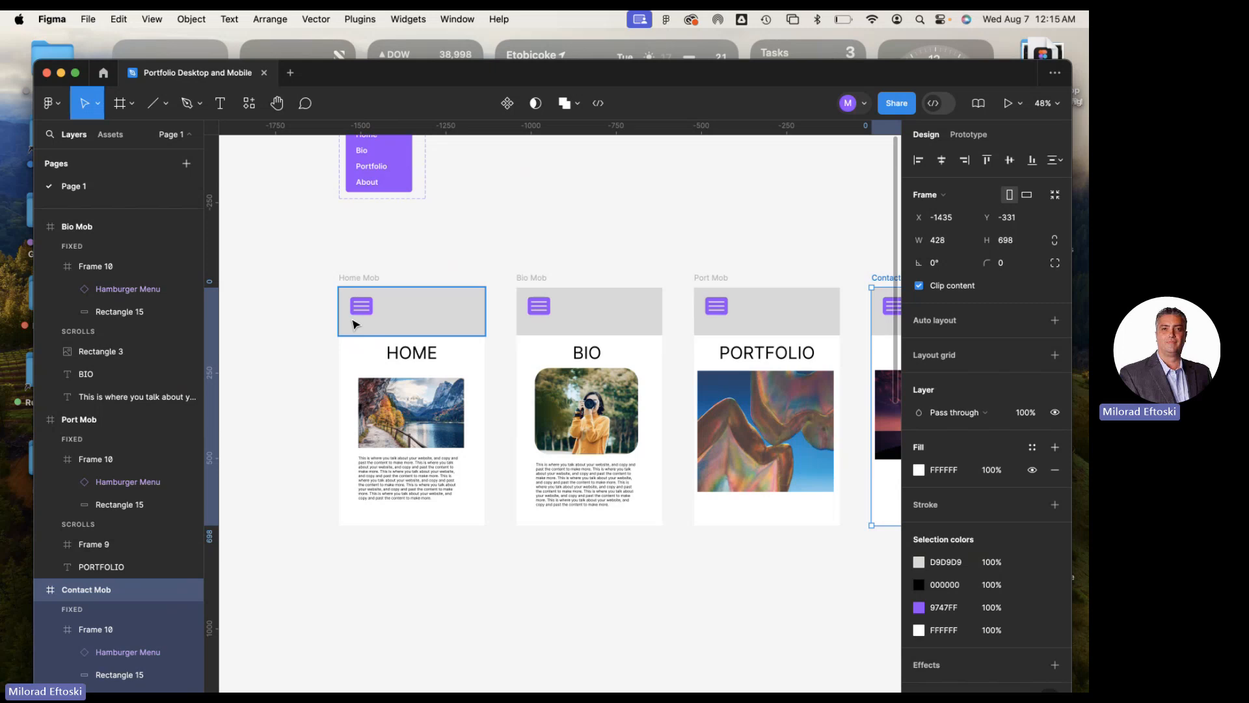
Select the Home Mob frame and start its prototype preview
scroll(355, 323, "up", 5)
scroll(355, 323, "right", 3)
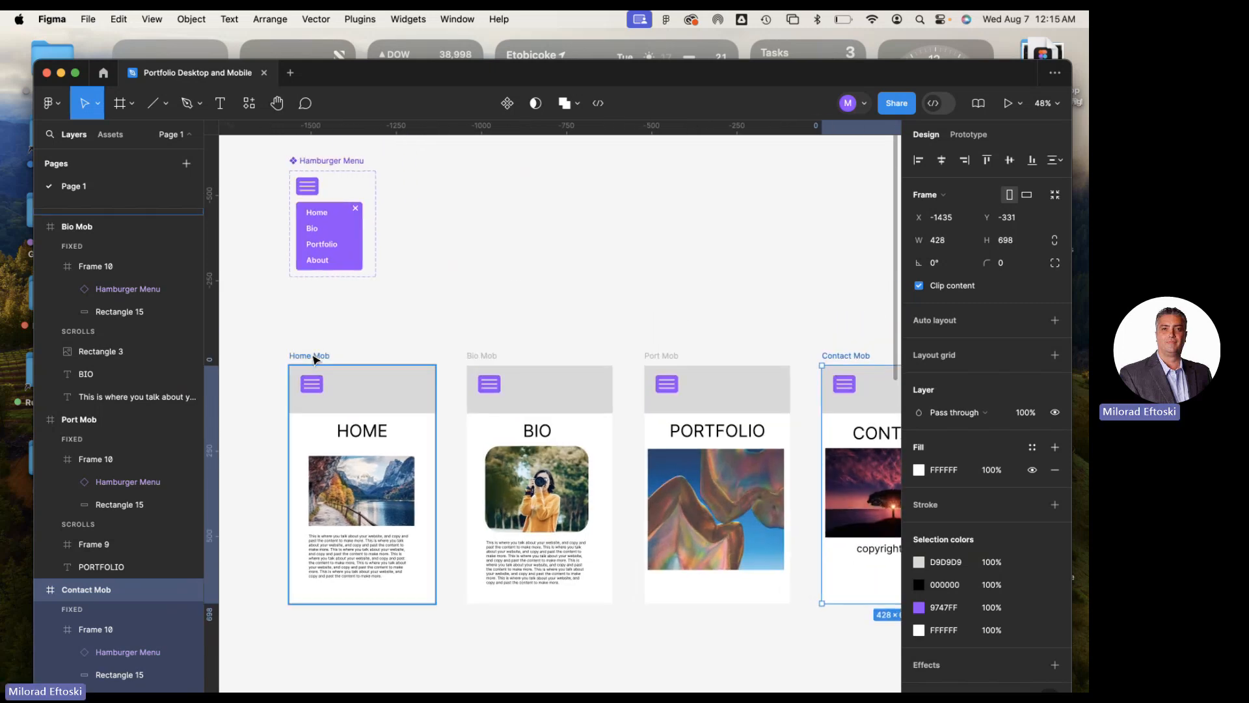
left_click(317, 357)
left_click(1009, 104)
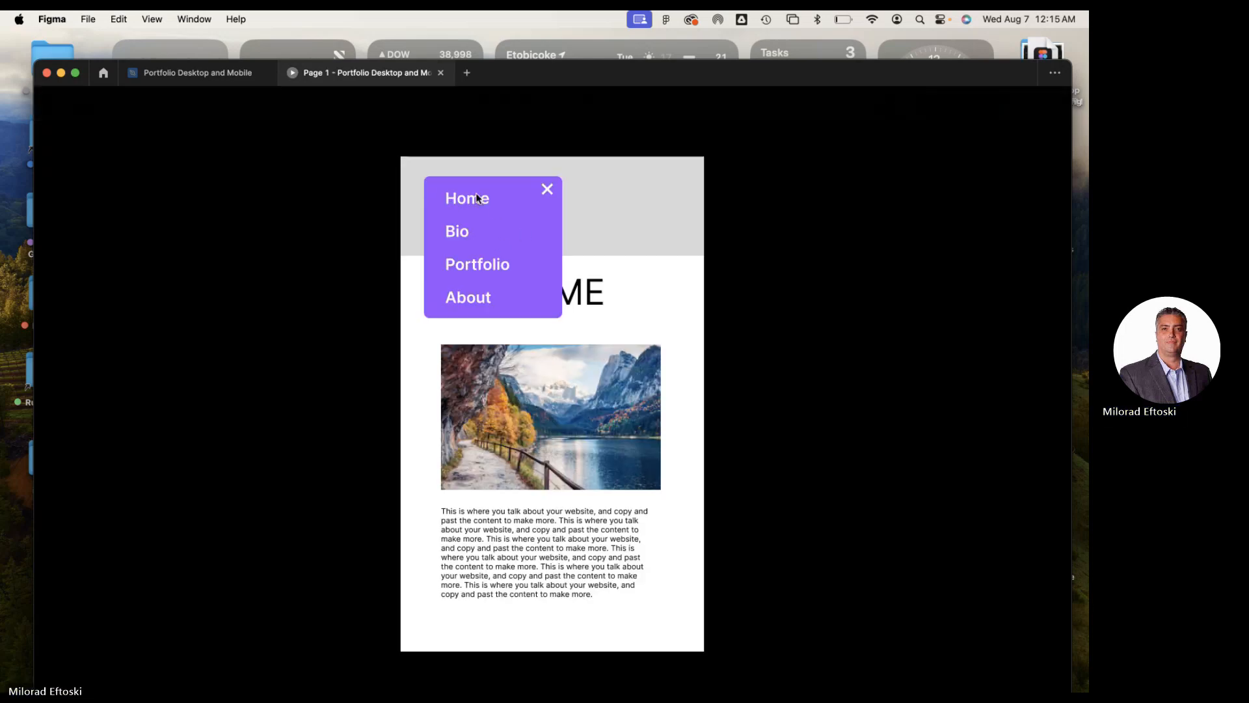
Test opening and closing the hamburger menu repeatedly on the Home page preview, and close the preview
left_click(546, 189)
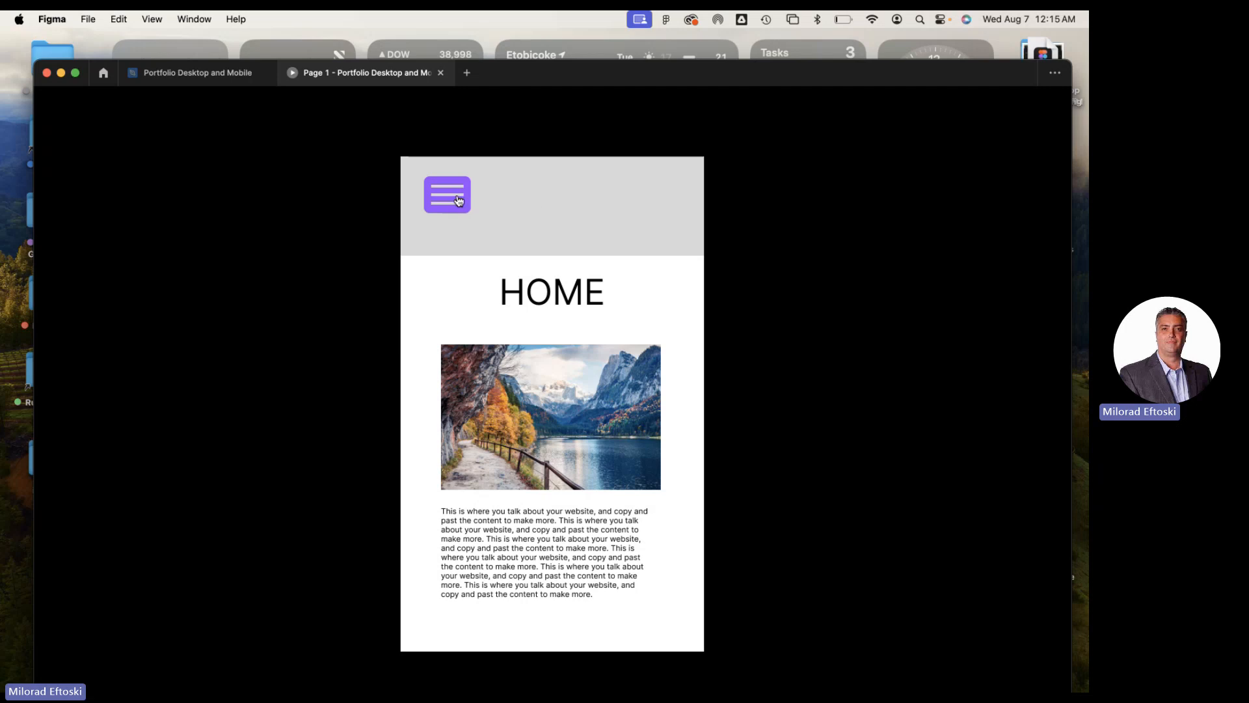
left_click(459, 201)
left_click(546, 190)
left_click(449, 206)
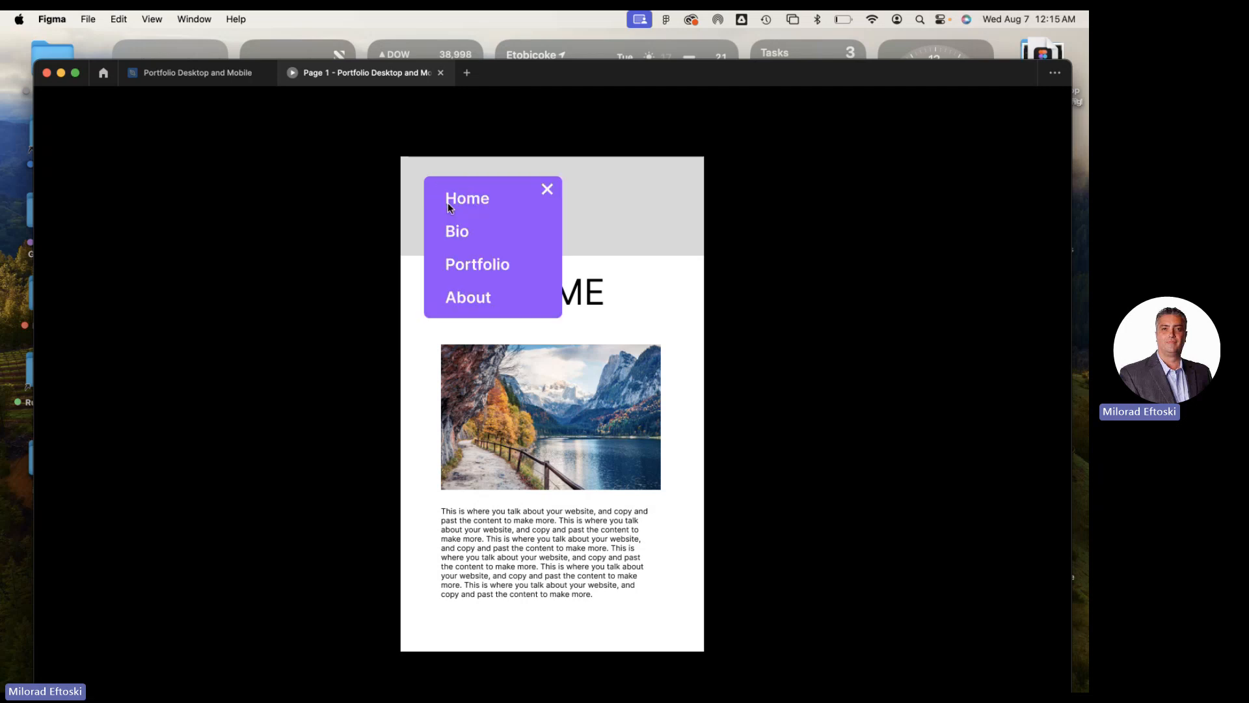
left_click(547, 190)
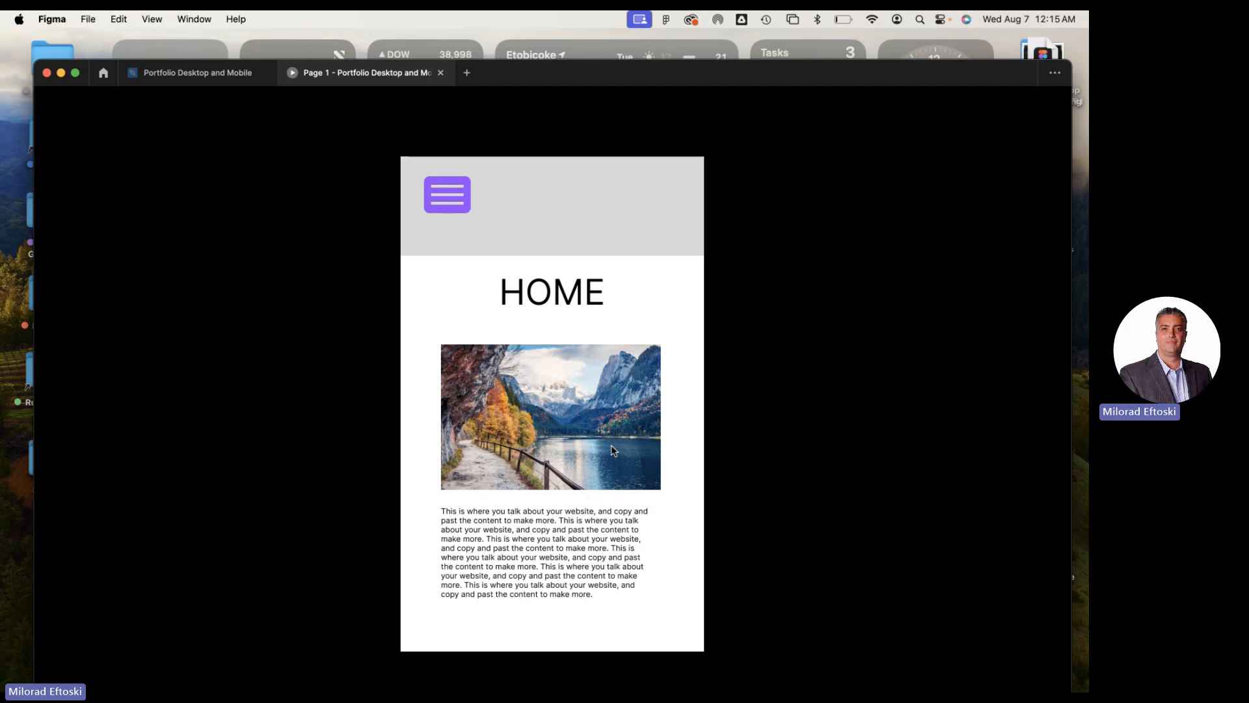
left_click(452, 205)
left_click(547, 189)
left_click(448, 203)
left_click(547, 190)
left_click(467, 195)
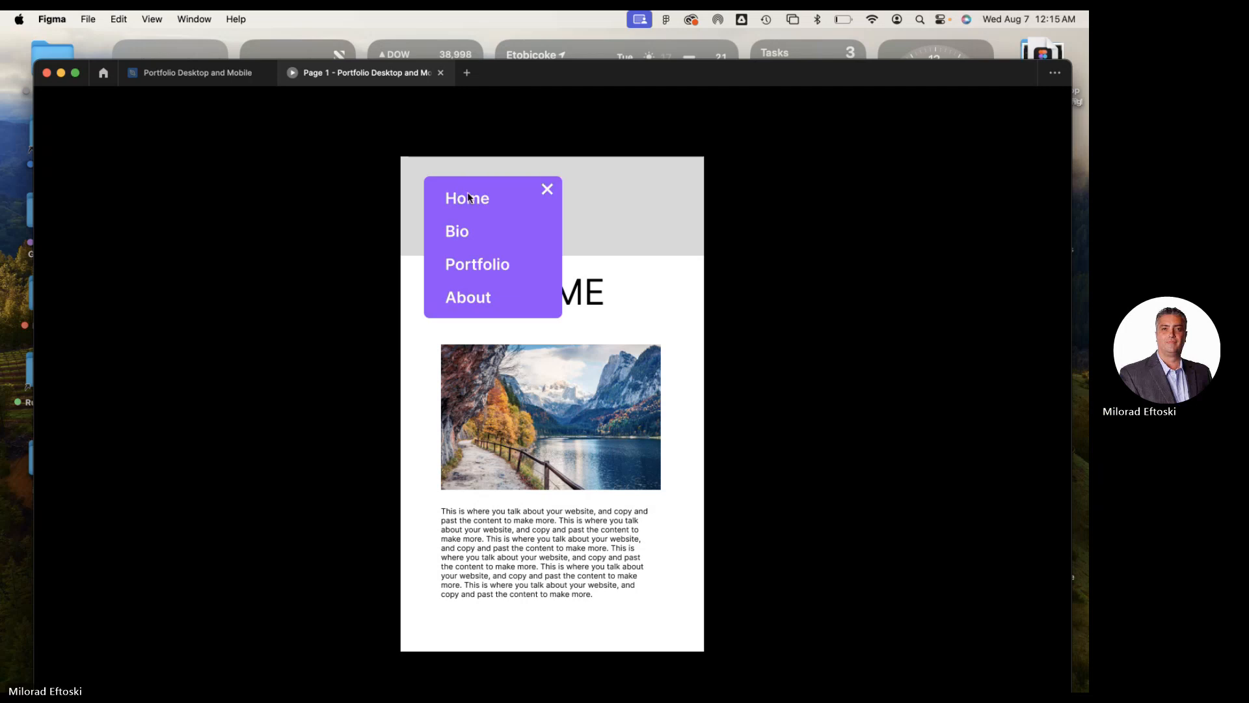
left_click(548, 191)
left_click(470, 198)
left_click(548, 190)
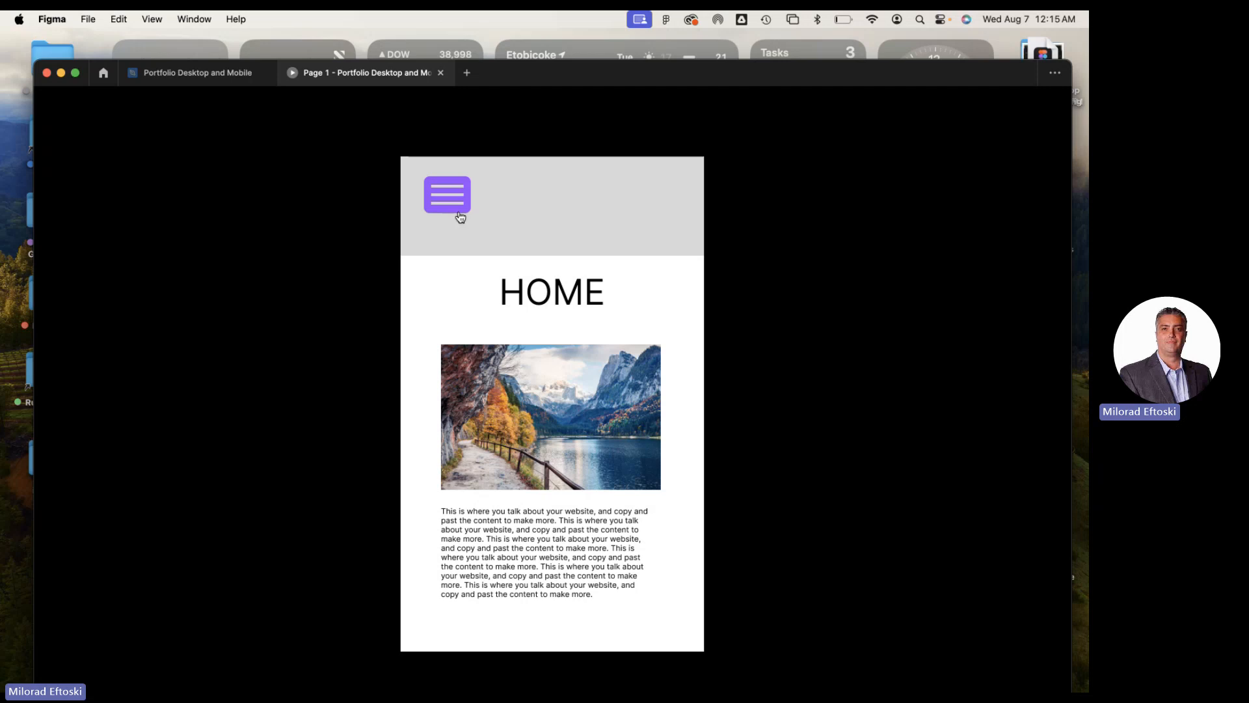
left_click(456, 192)
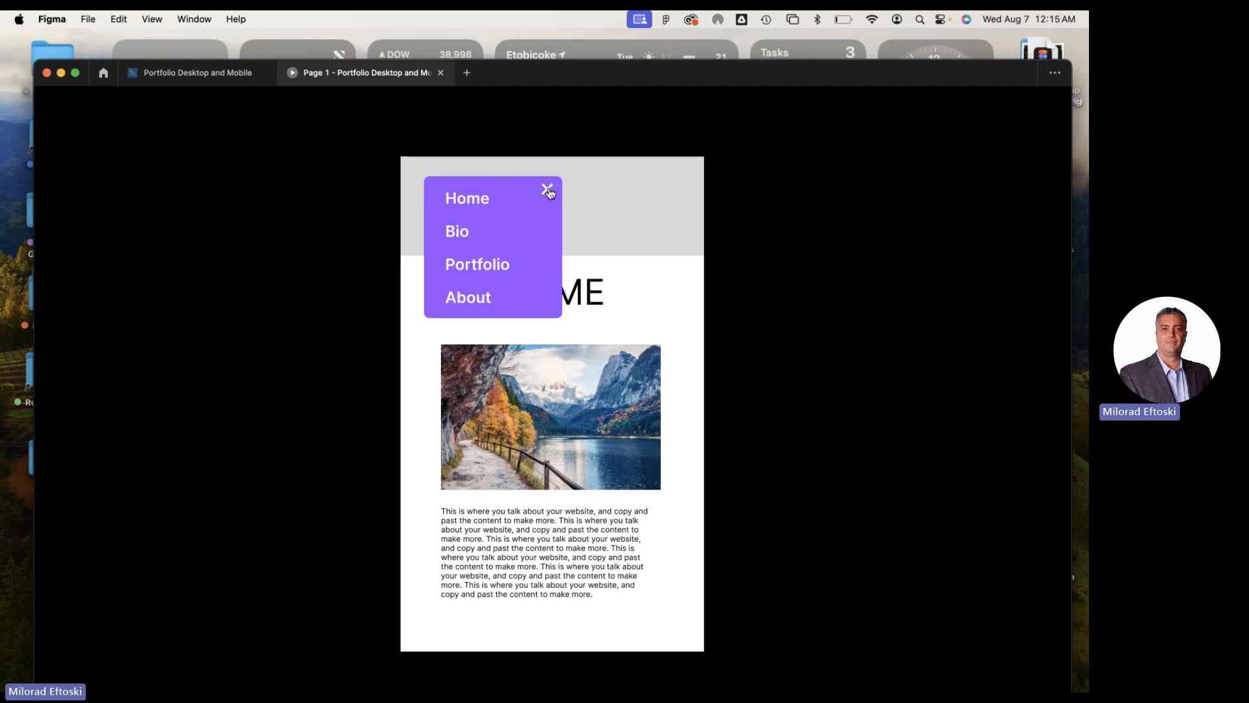
left_click(548, 190)
left_click(455, 192)
left_click(548, 189)
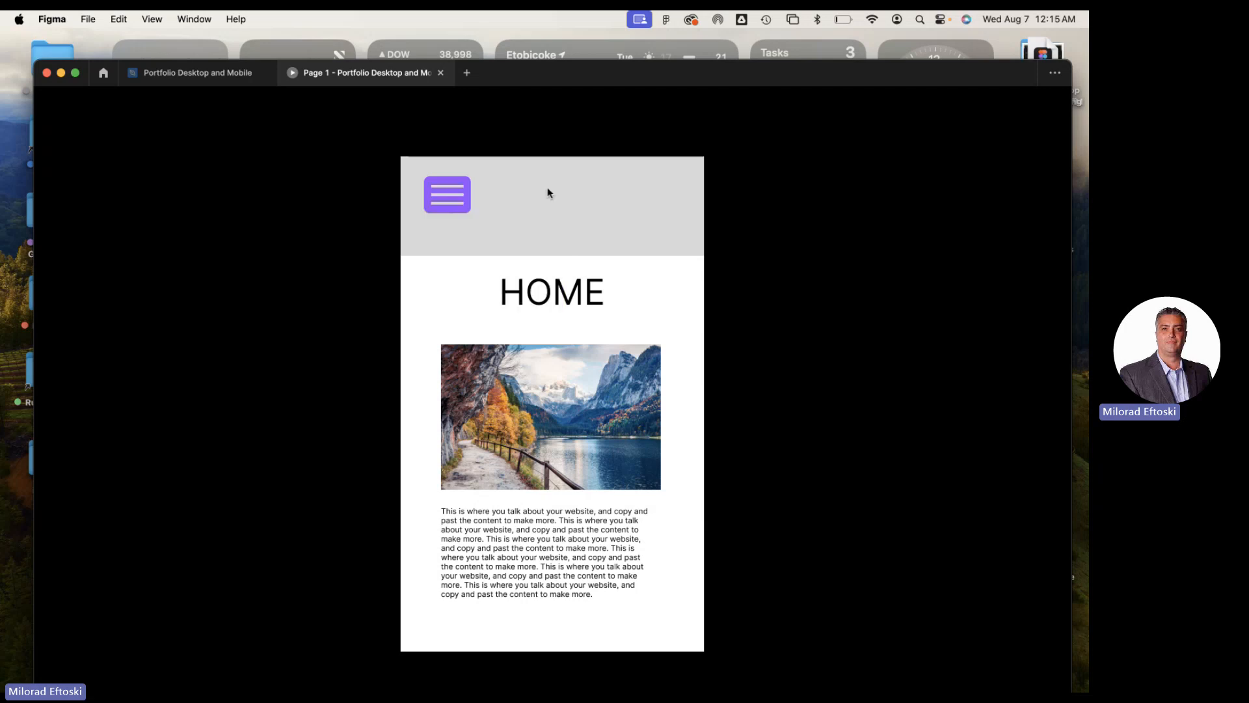
left_click(458, 195)
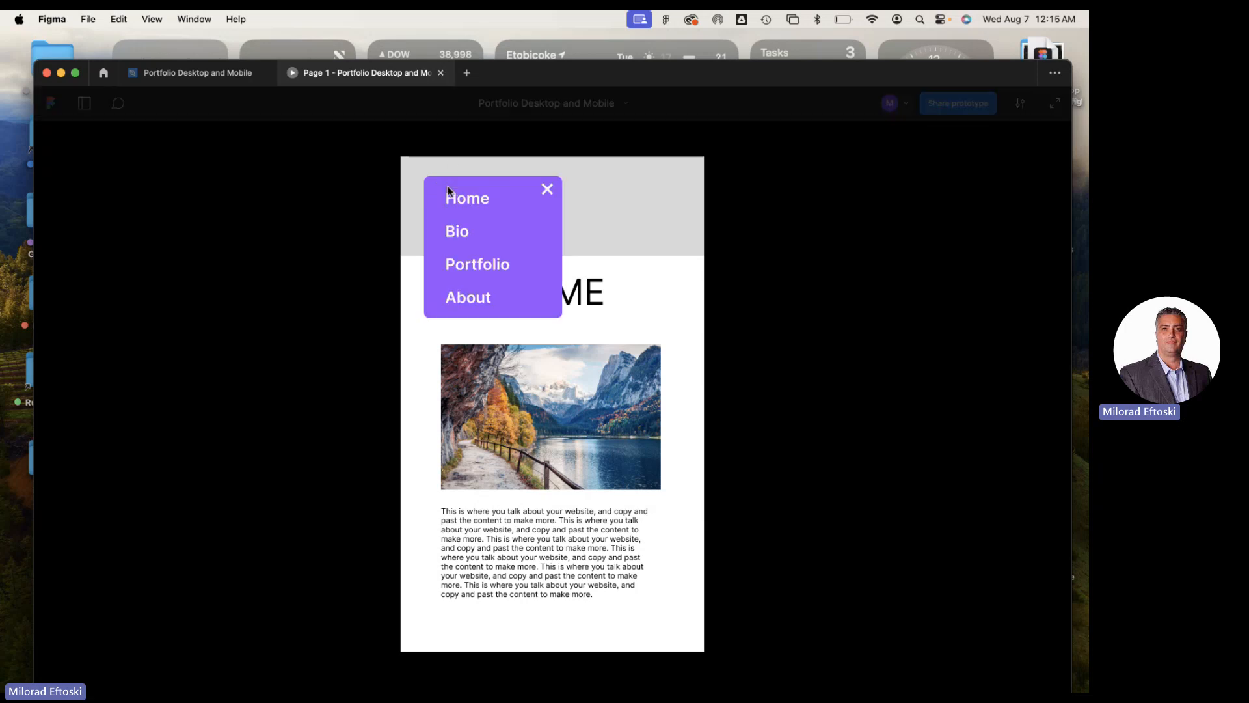
left_click(548, 189)
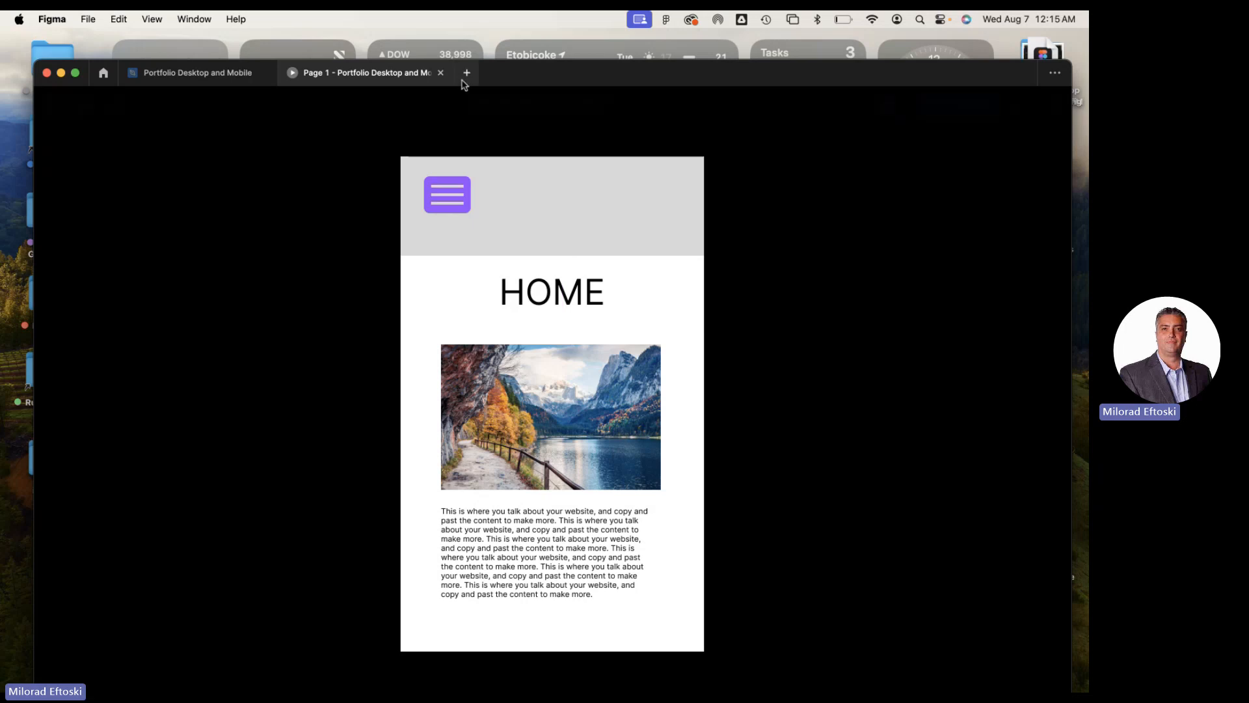
left_click(441, 73)
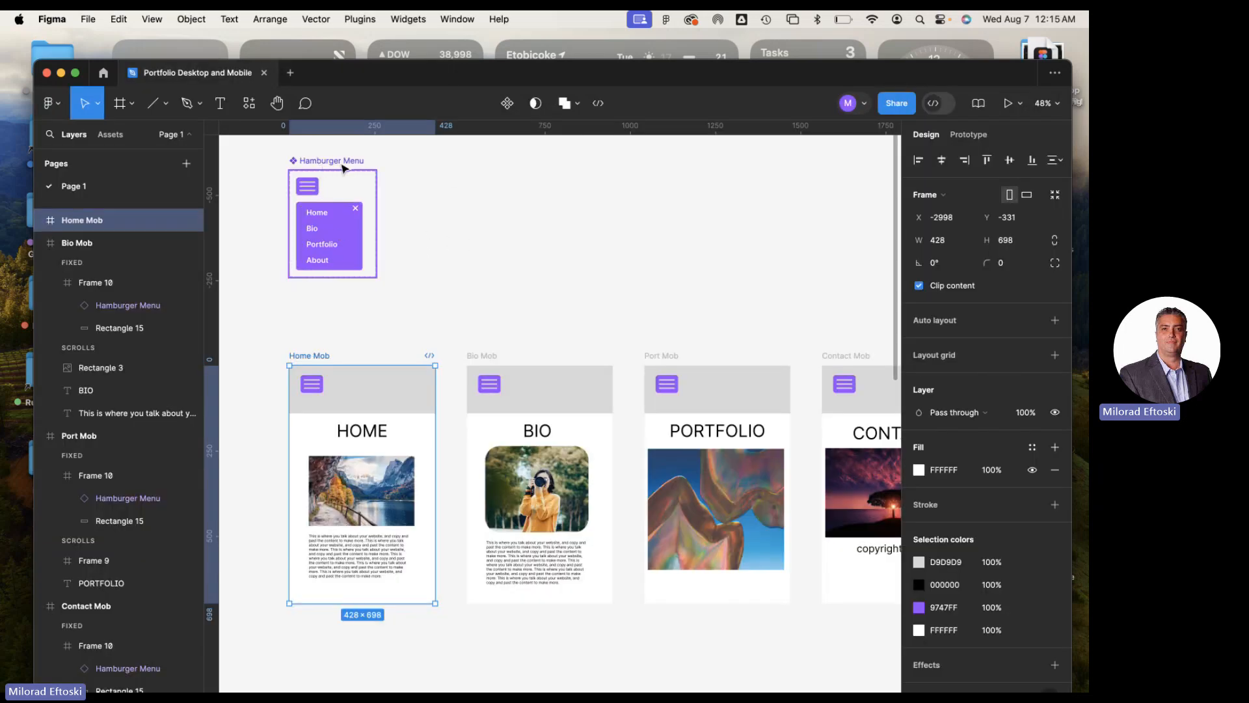
Move the Hamburger Menu component set to X -2118, Y -766, above the gap between Bio Mob and Port Mob
left_click_drag(319, 167, 623, 211)
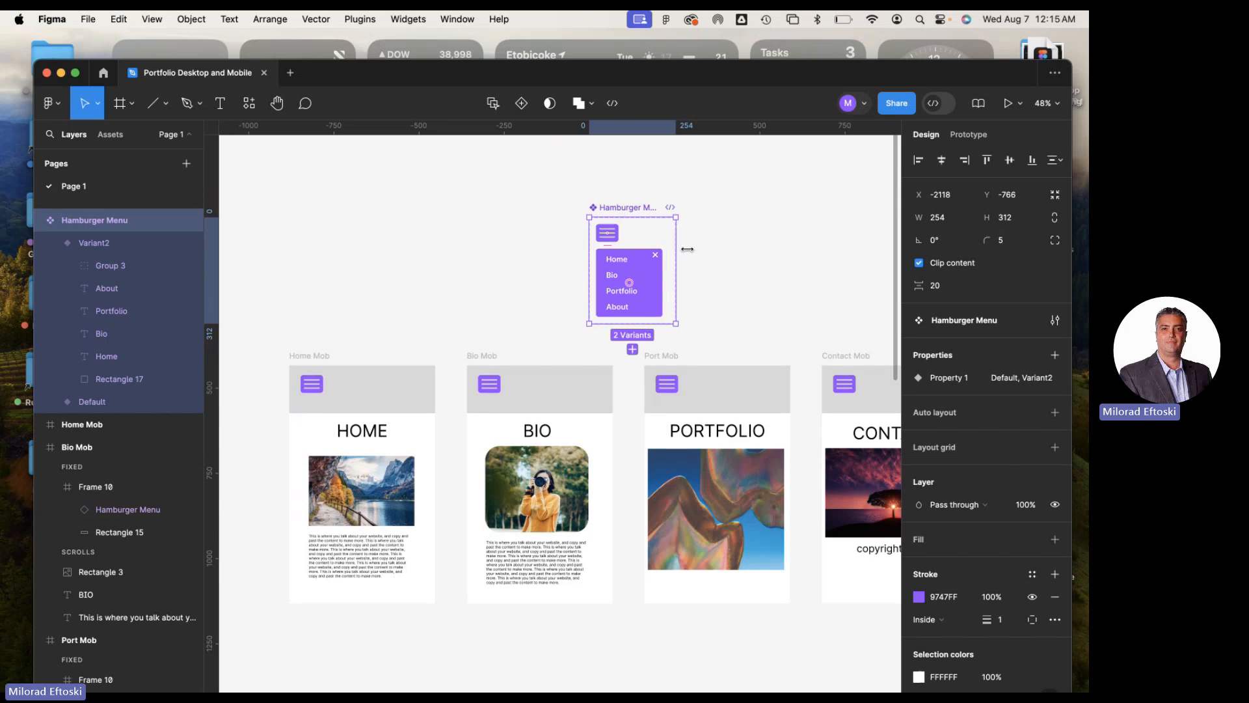
scroll(638, 226, "right", 3)
scroll(638, 226, "down", 2)
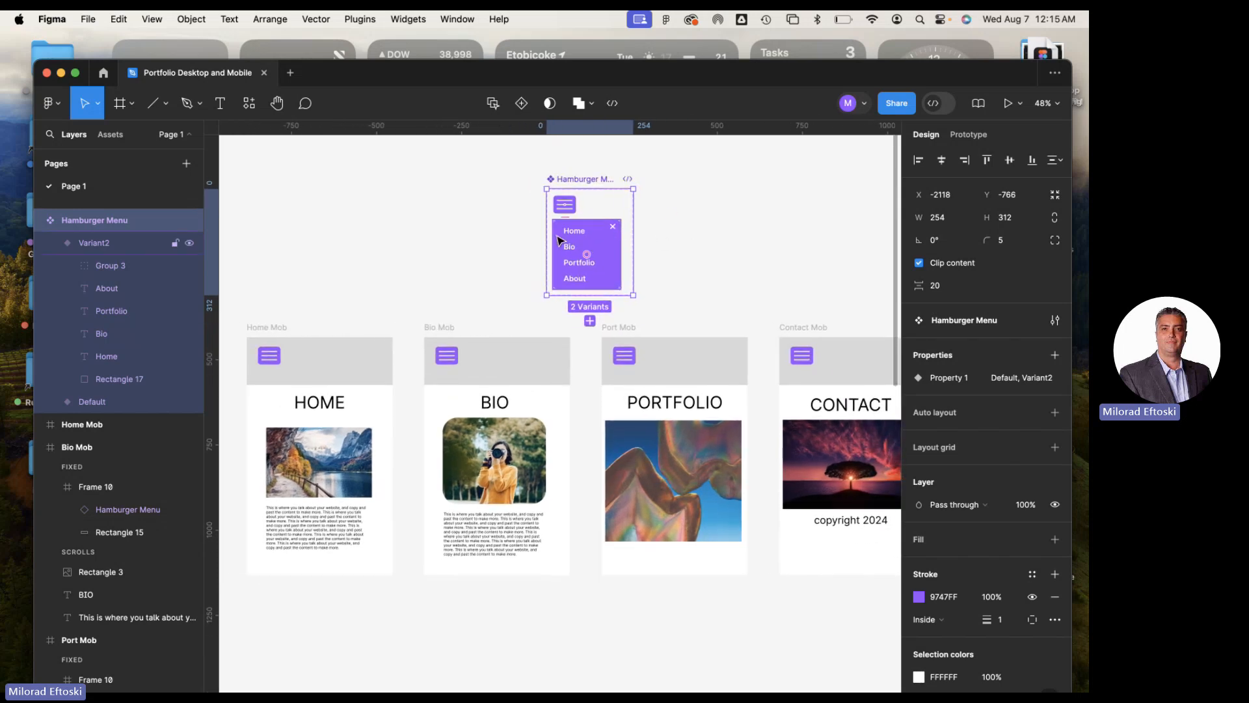
Link the Home text in the open menu variant to the Home Mob frame with an on-click, instant Navigate to interaction
scroll(575, 245, "up", 5)
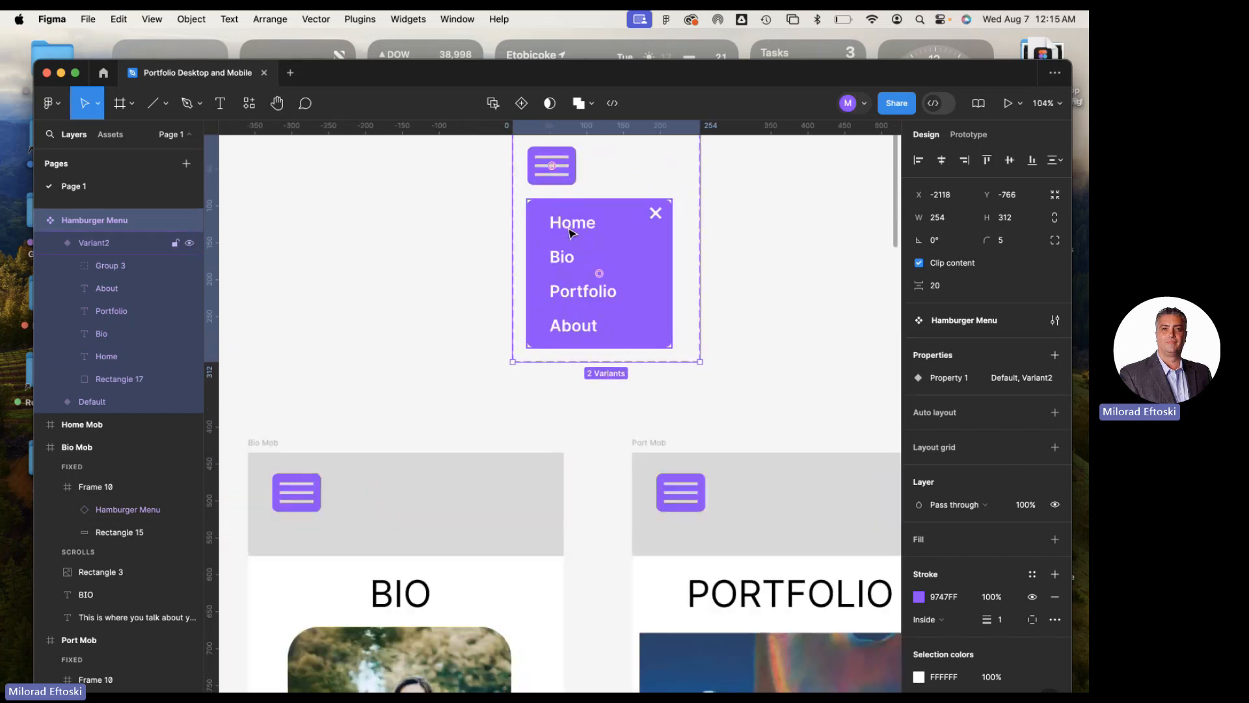
double_click(573, 224)
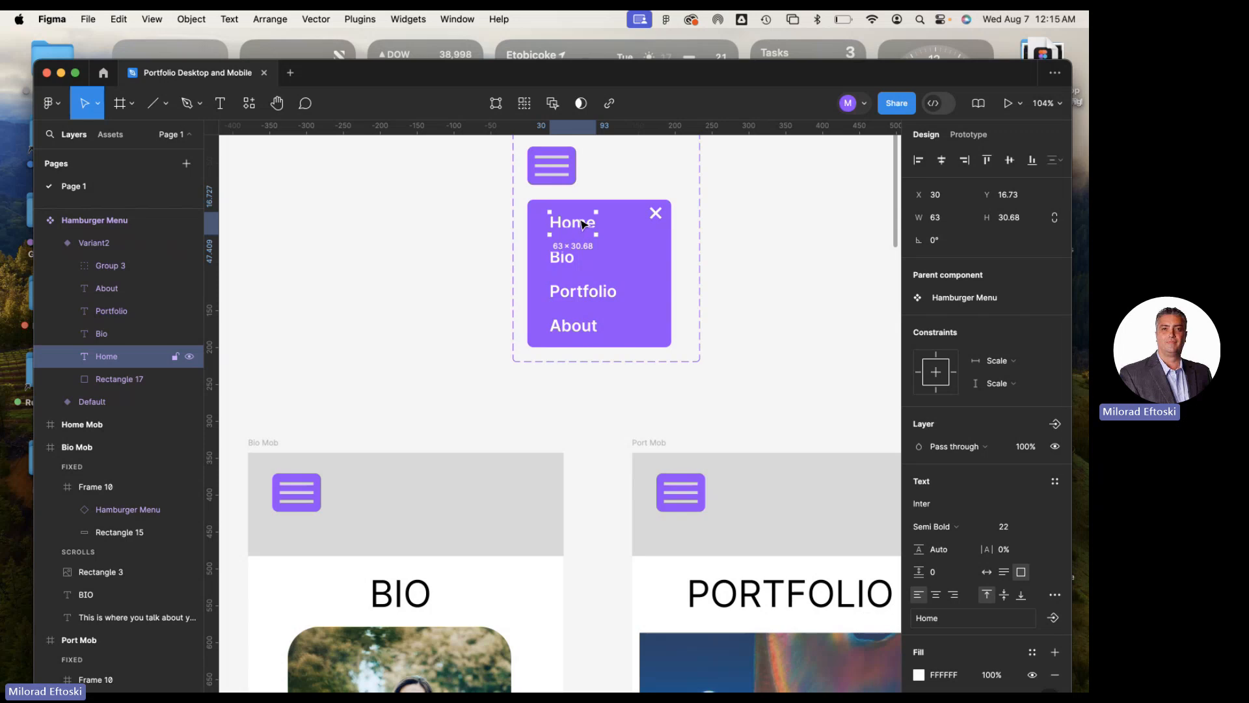
scroll(582, 225, "down", 3)
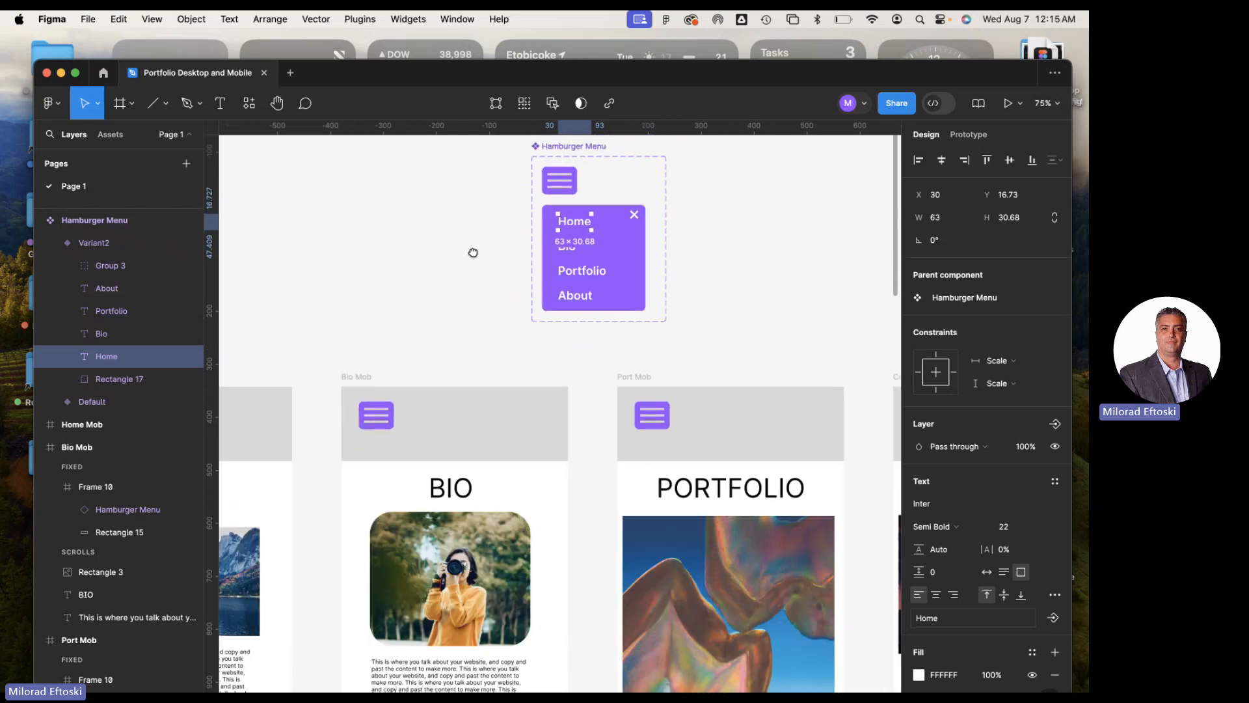
scroll(471, 250, "left", 3)
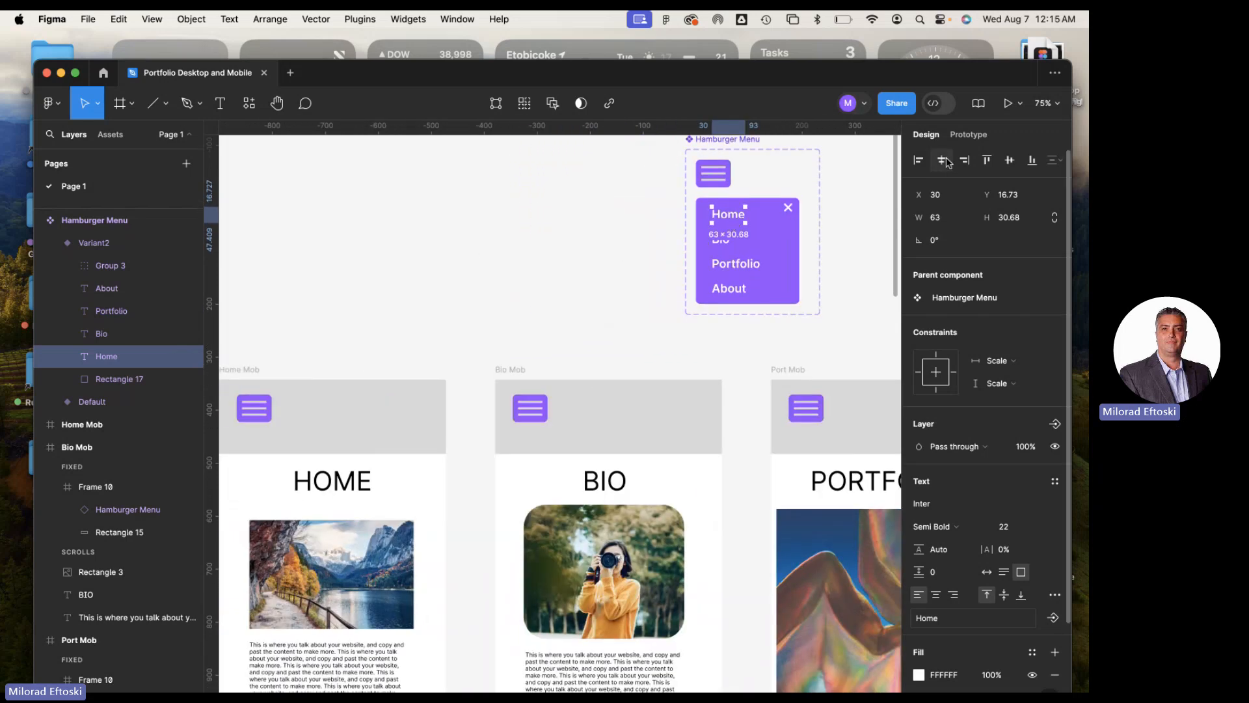
left_click(968, 136)
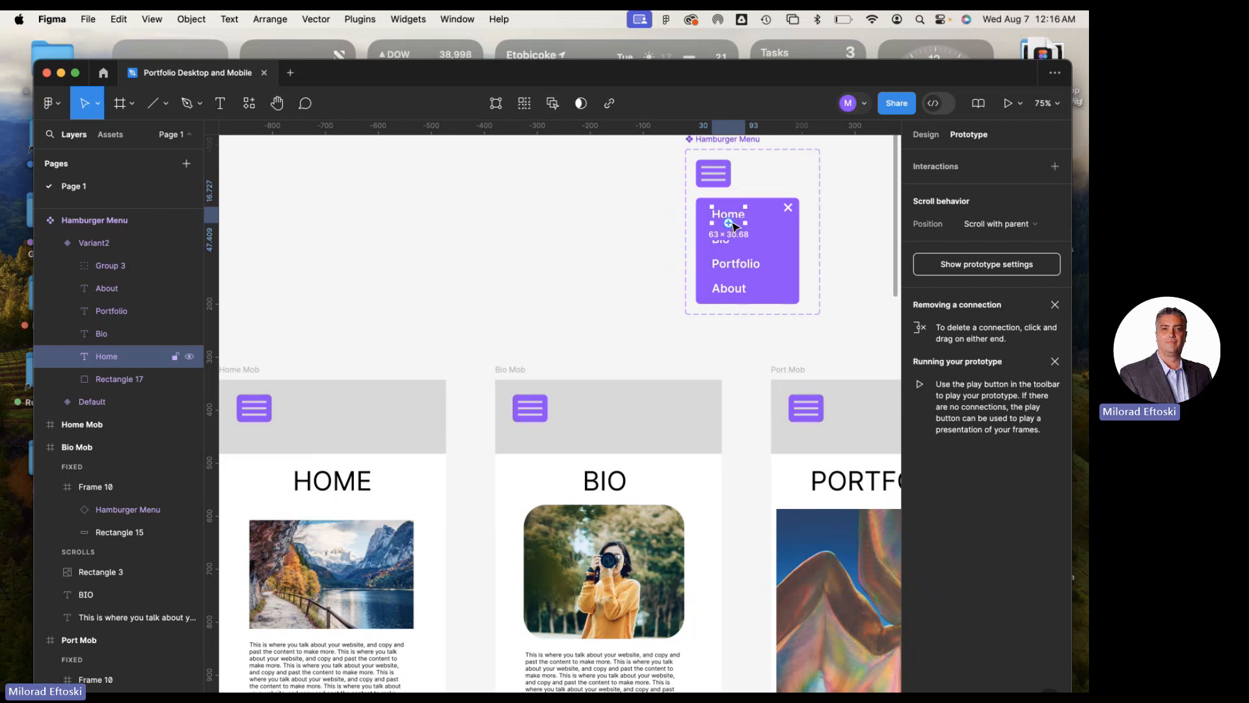
left_click_drag(732, 226, 302, 407)
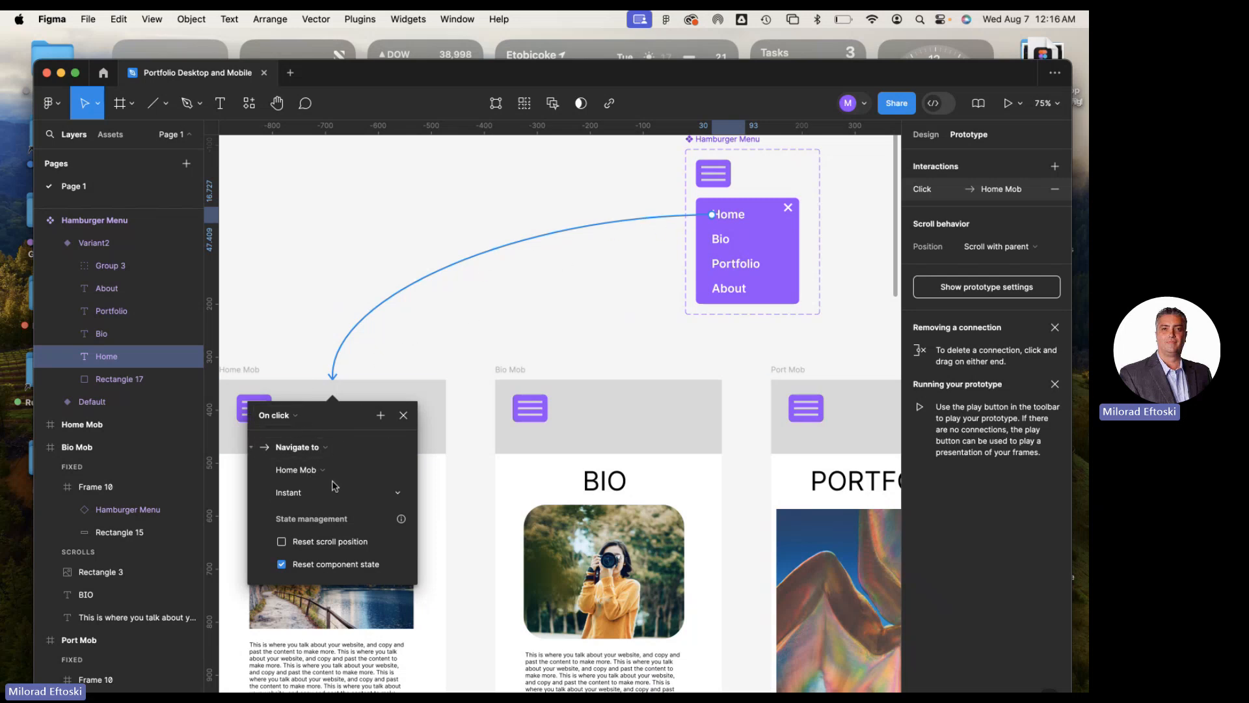
left_click(312, 493)
left_click(313, 493)
Link the open menu's Bio text to Bio Mob and its Portfolio text to Port Mob with on-click, instant Navigate to interactions
left_click(714, 242)
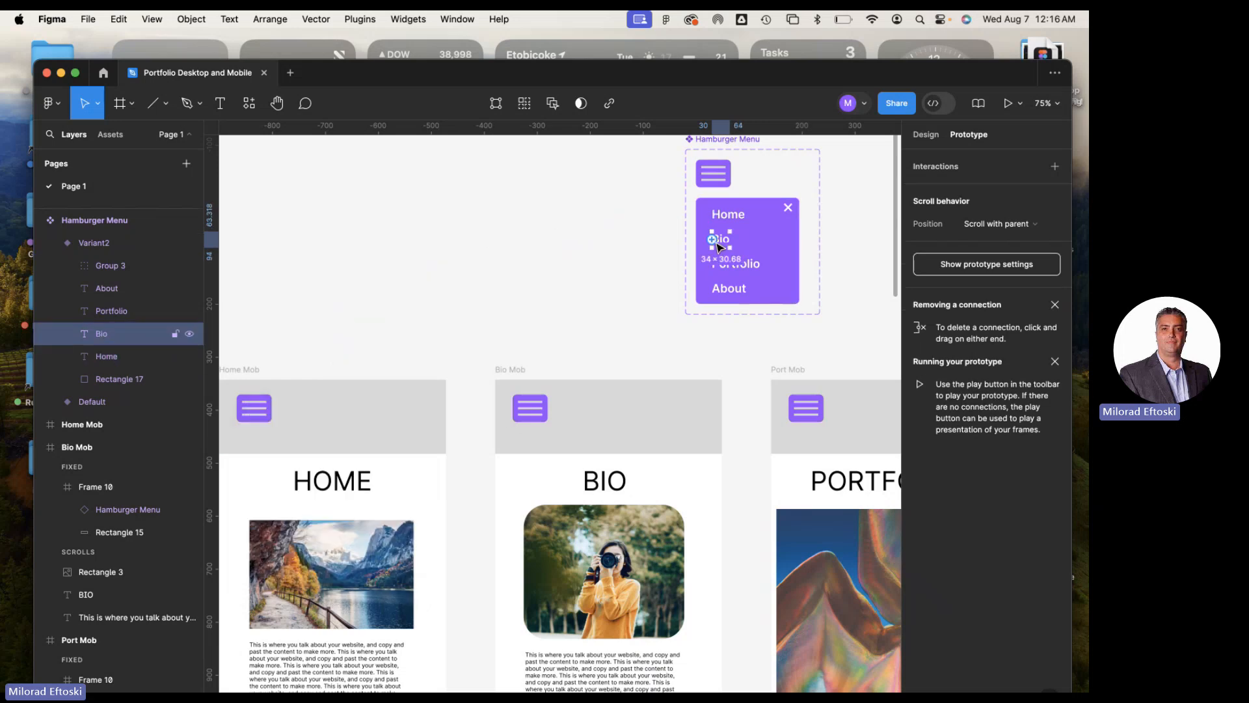
left_click_drag(714, 242, 576, 405)
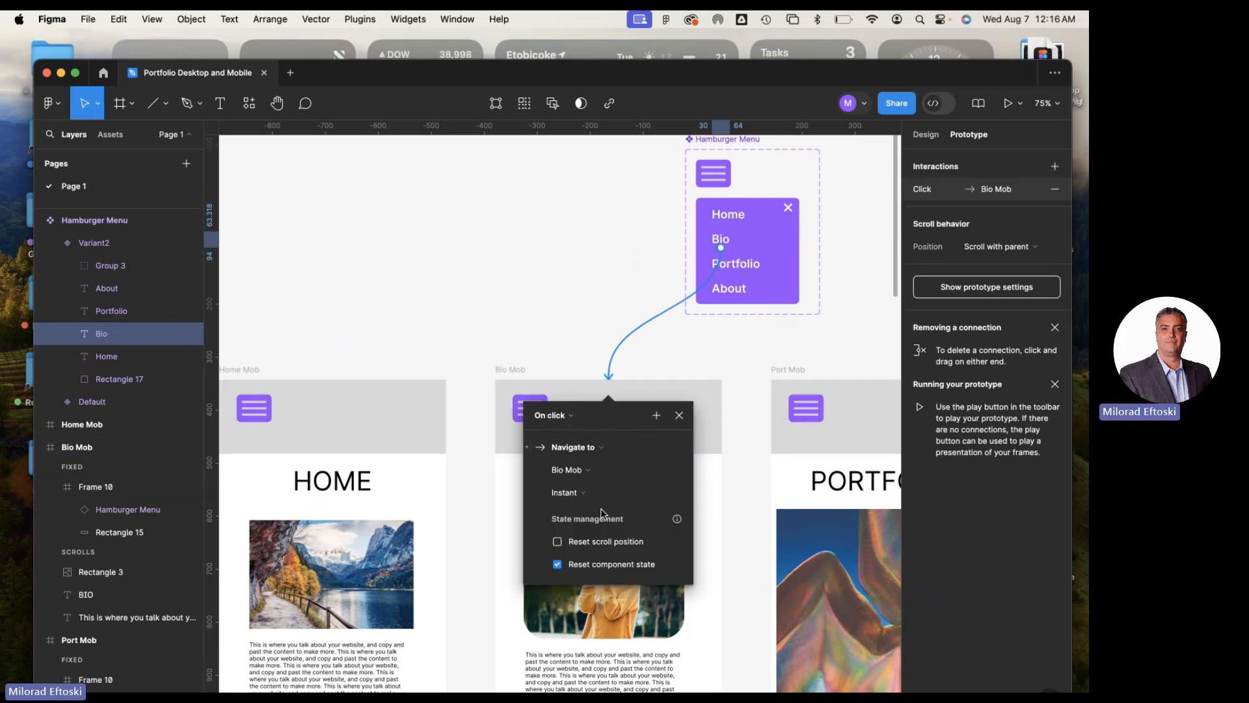
left_click(749, 266)
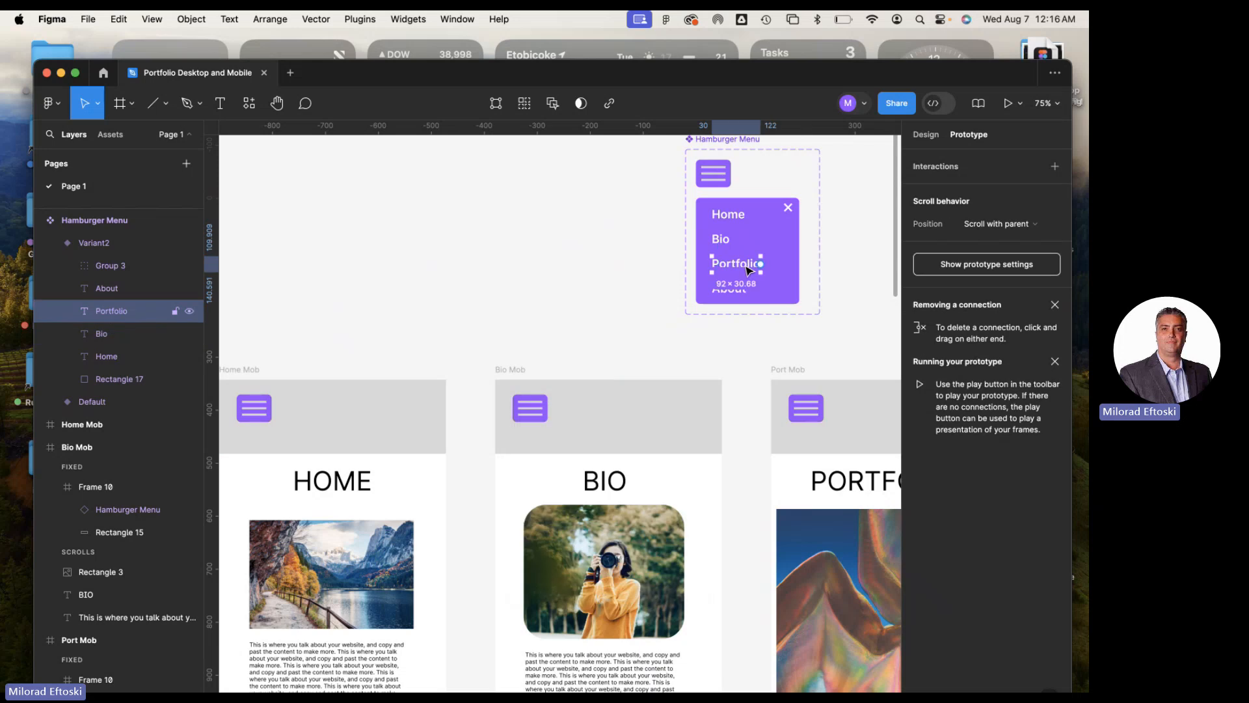
scroll(800, 292, "right", 5)
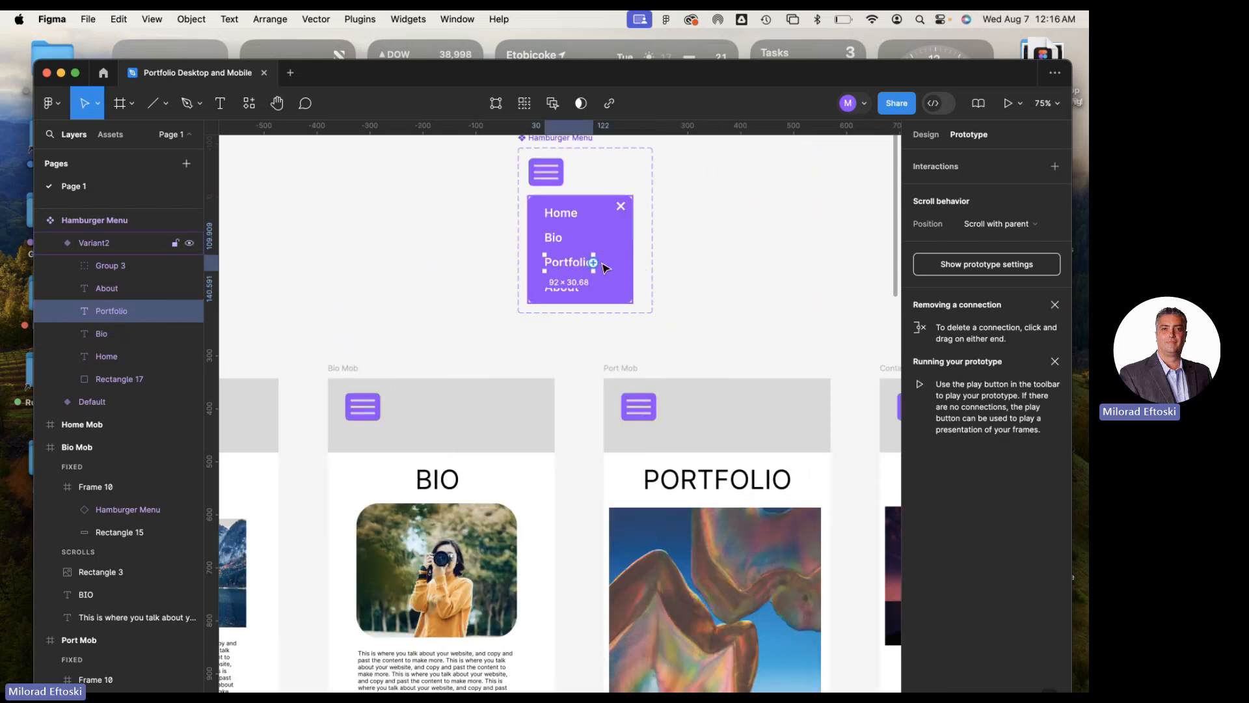
left_click_drag(596, 266, 770, 413)
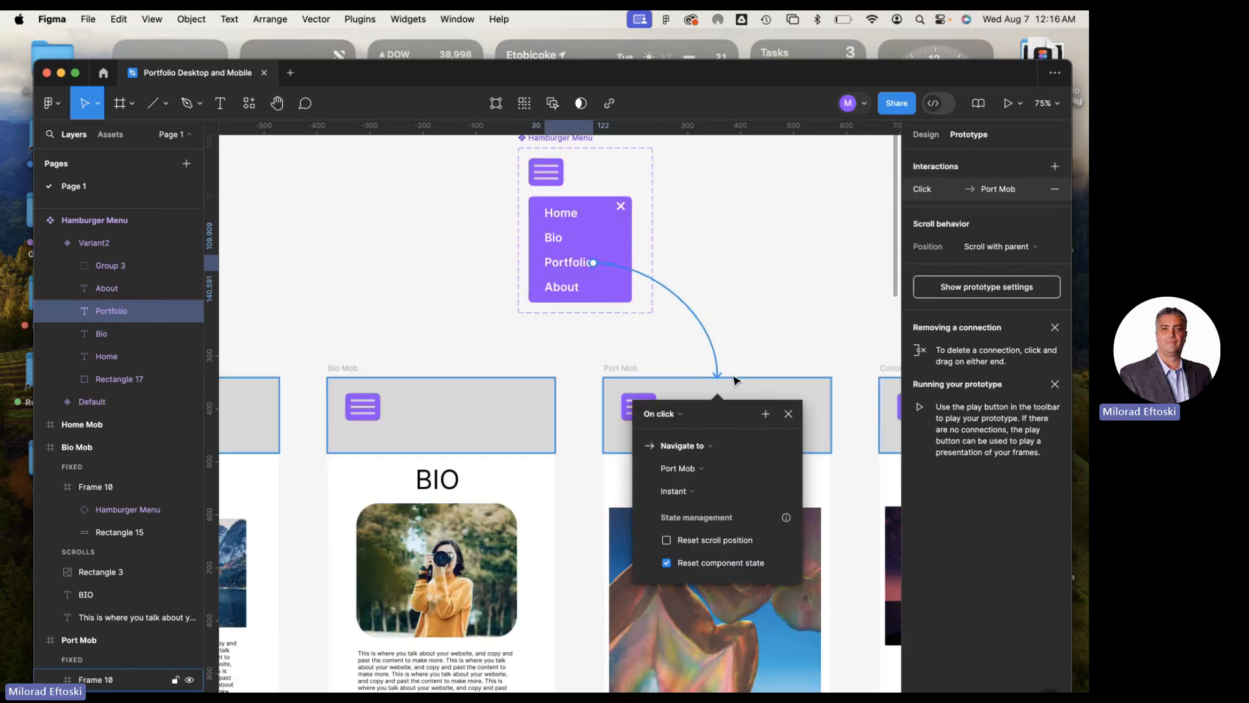
Link the About text in the open menu variant to the Contact Mob frame with an on-click, instant Navigate to interaction
scroll(735, 380, "right", 5)
scroll(340, 282, "left", 5)
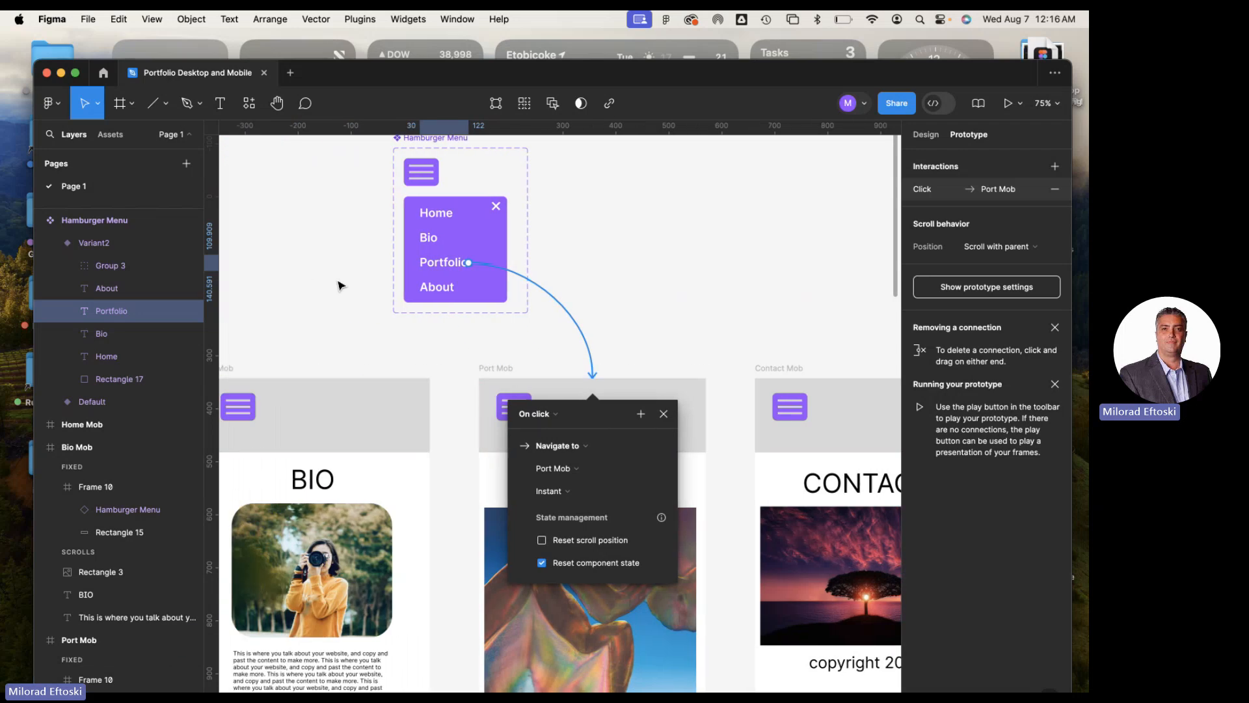
left_click(435, 297)
left_click_drag(454, 287, 830, 403)
scroll(722, 393, "down", 1)
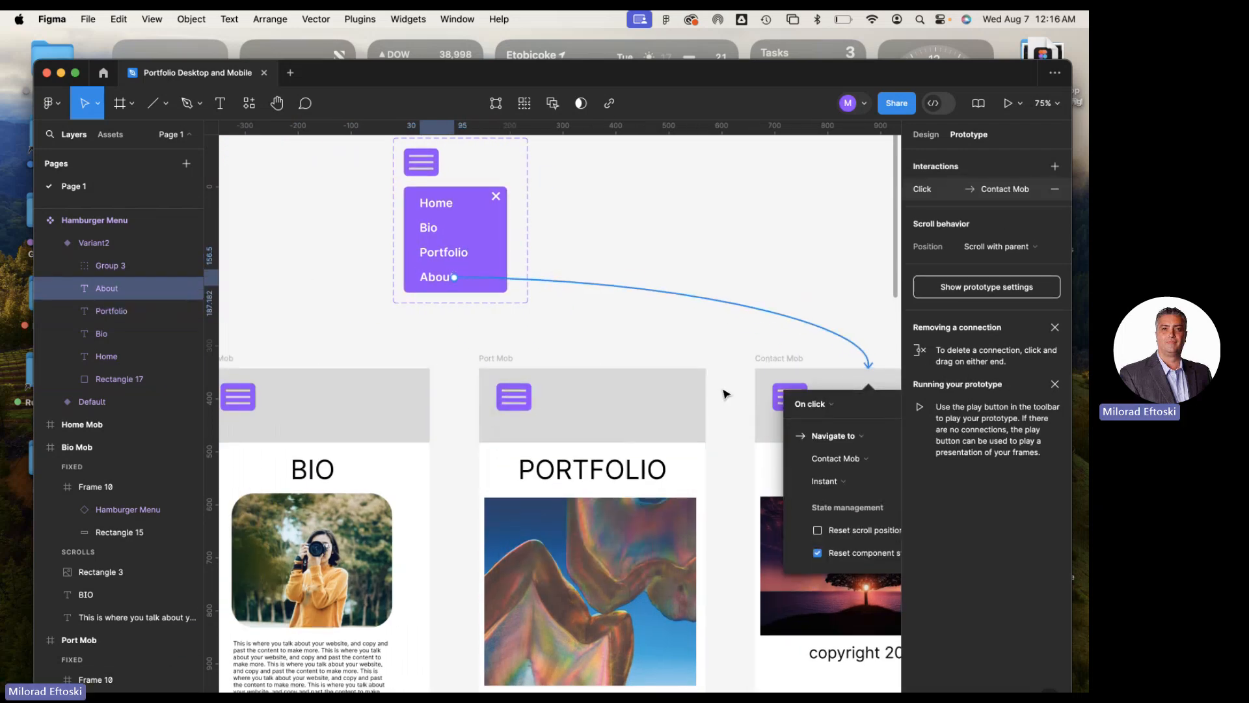
scroll(726, 394, "right", 5)
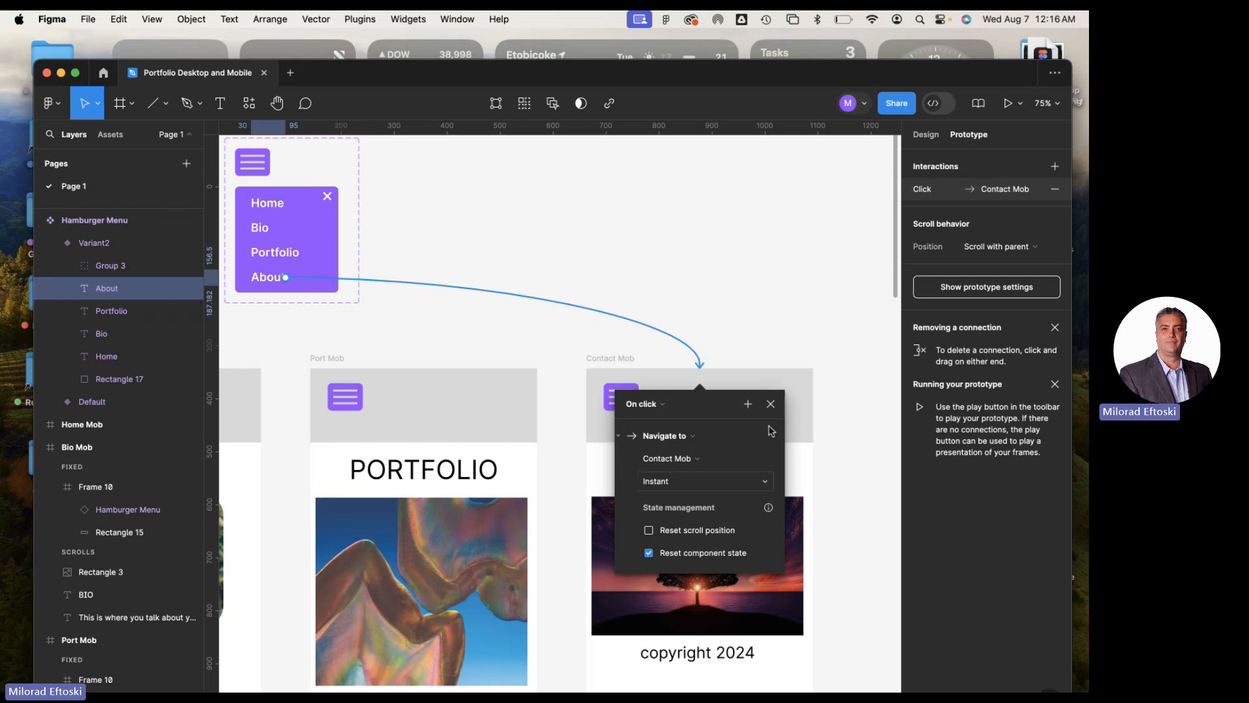
Close the About link's interaction settings and briefly preview the prototype with no frame selected
left_click(771, 405)
left_click(628, 223)
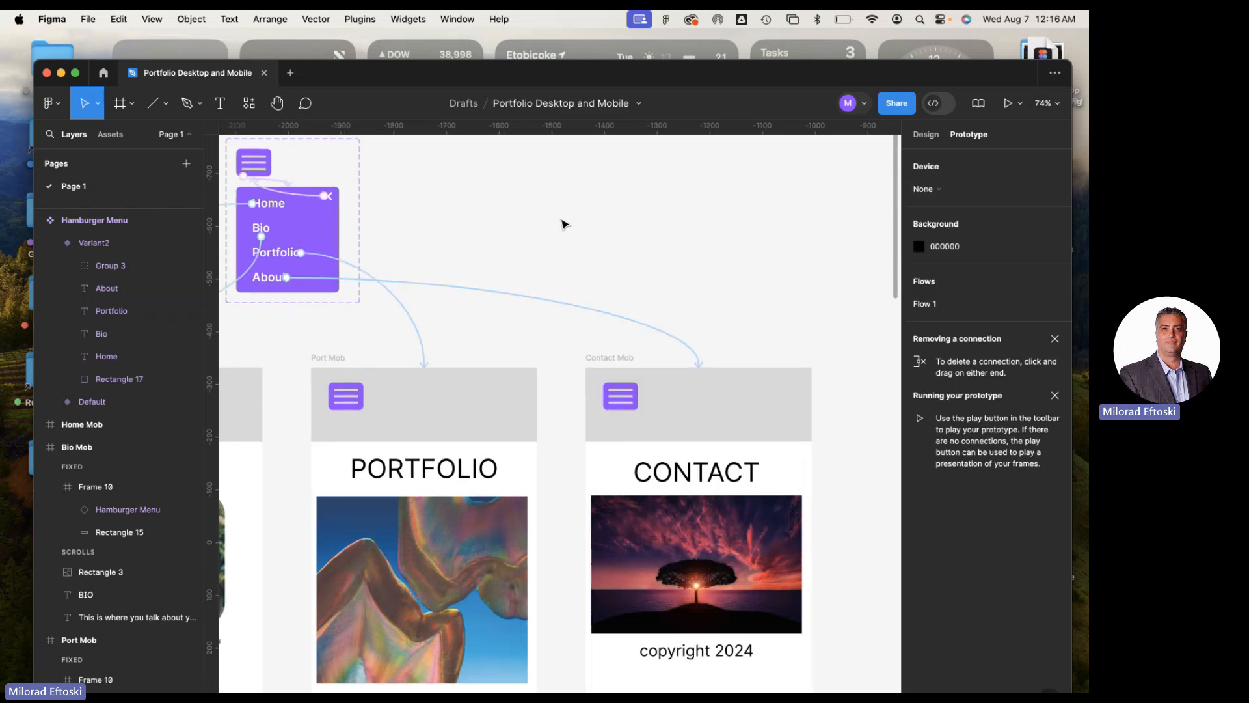
scroll(565, 224, "down", 3)
scroll(362, 212, "left", 4)
scroll(363, 212, "up", 2)
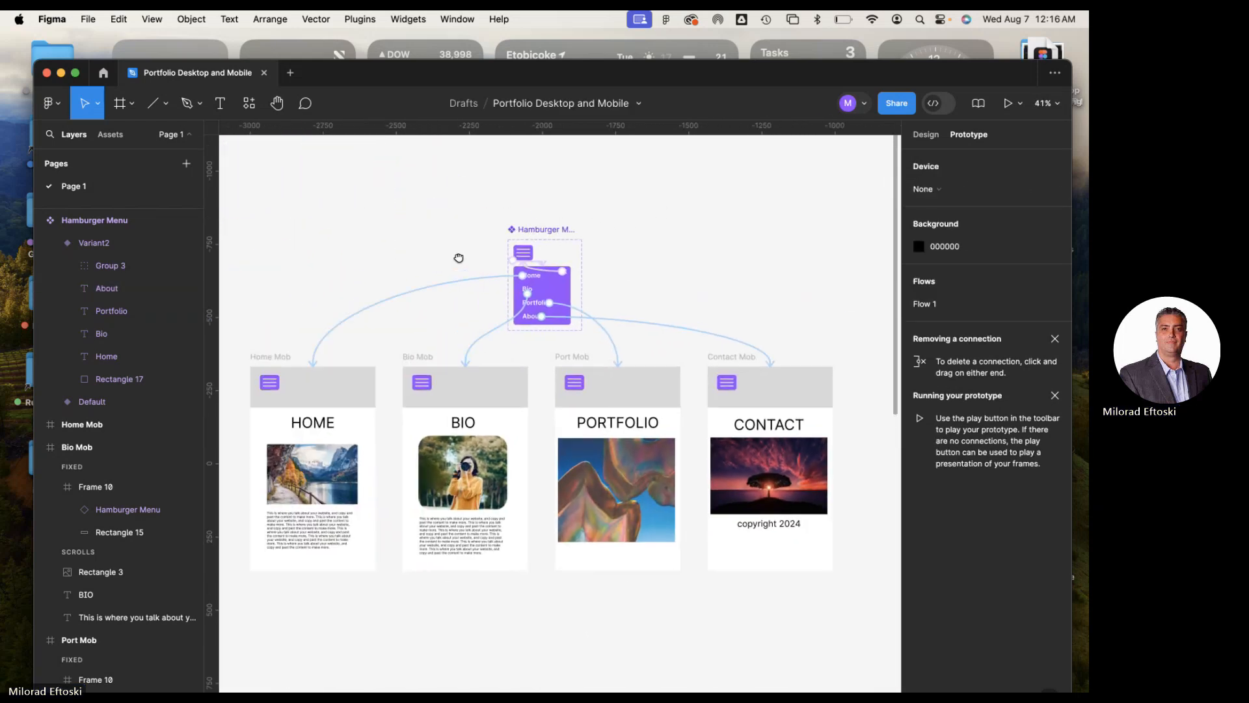
scroll(442, 246, "down", 1)
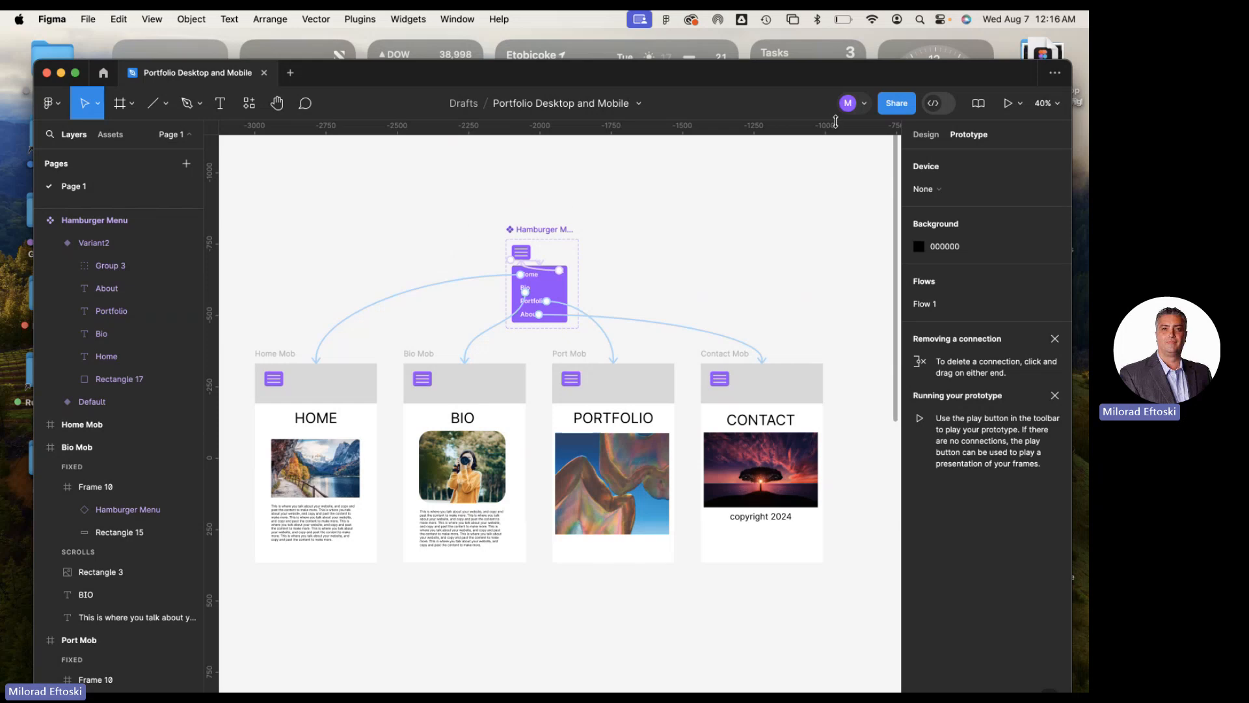
left_click(1007, 105)
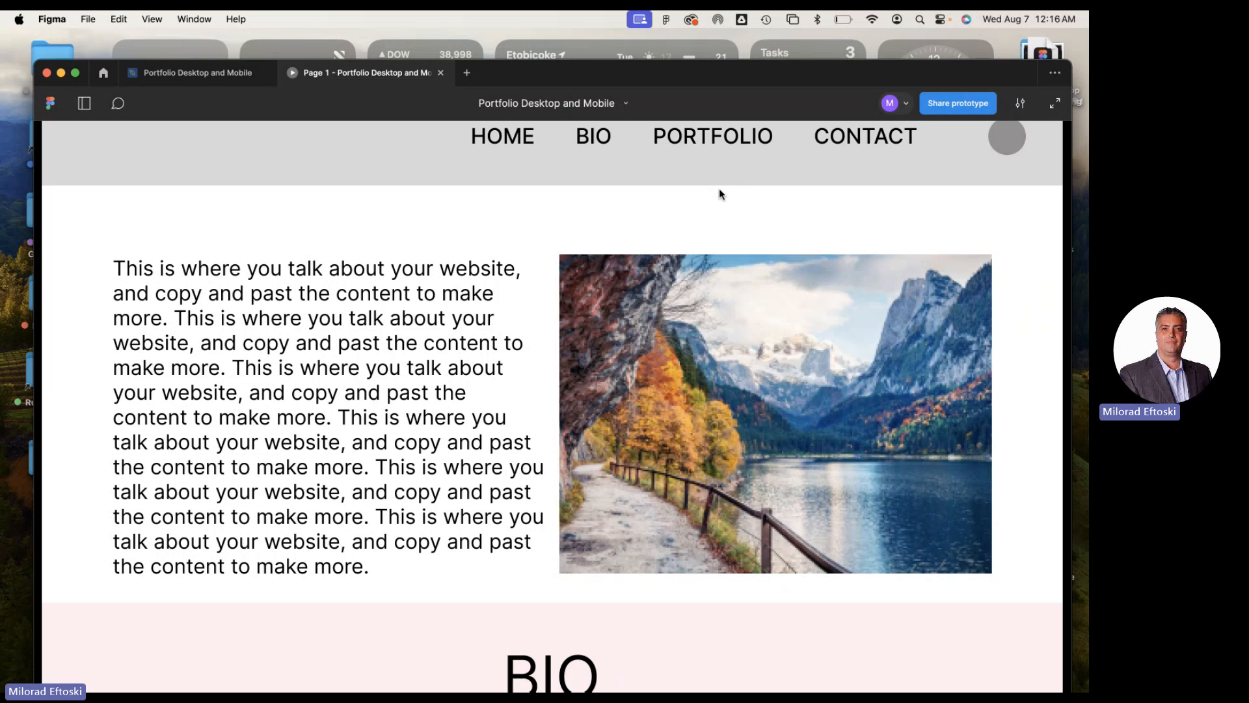
left_click(440, 73)
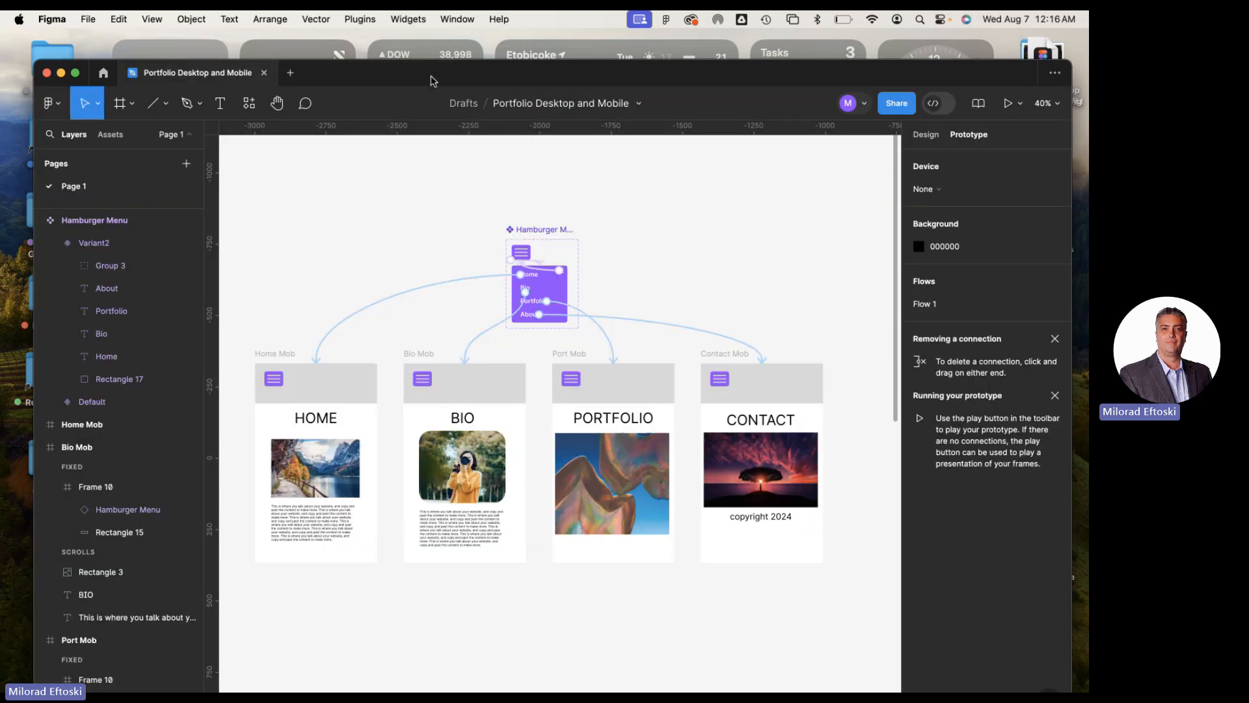
Preview the prototype from the Home Mob frame and test opening and closing its hamburger menu
left_click(281, 355)
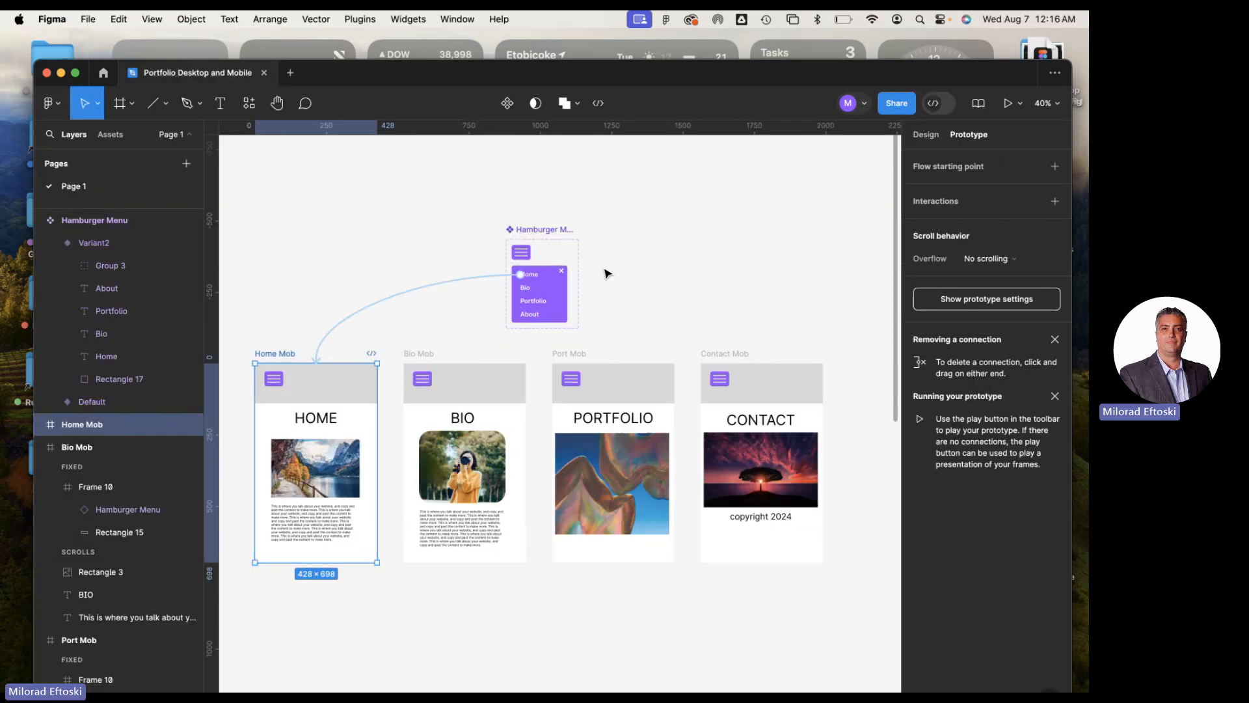
left_click(1007, 104)
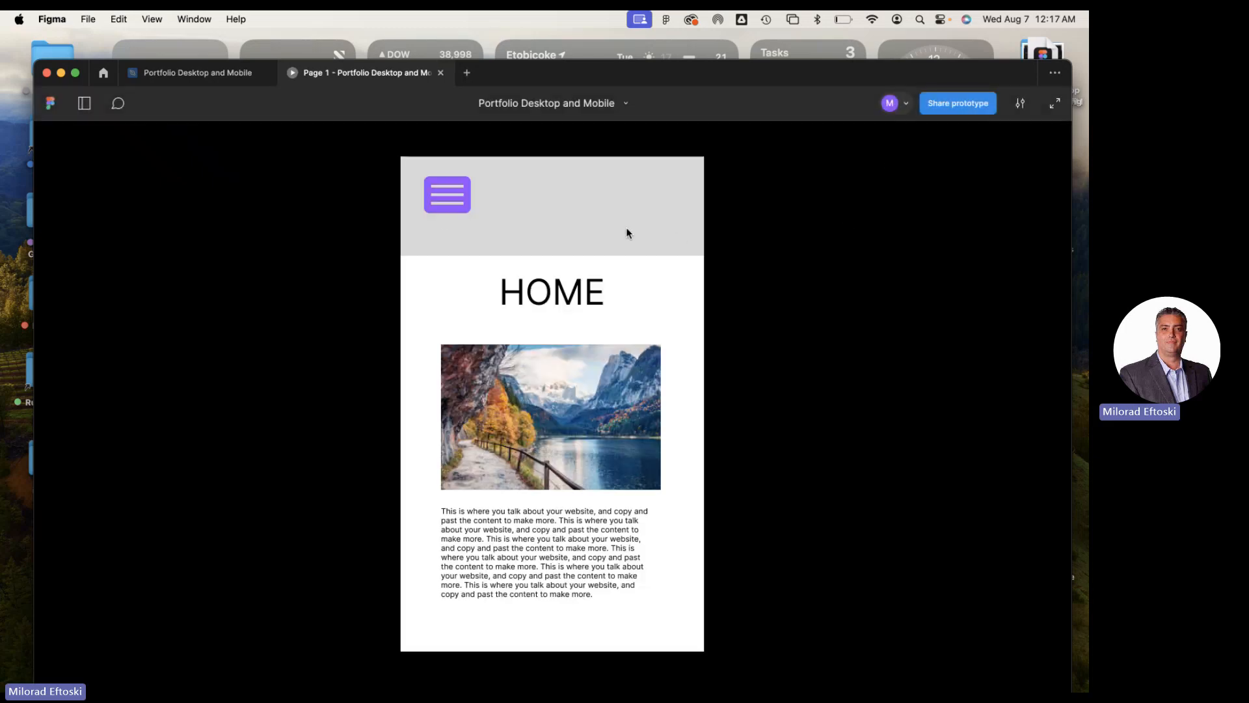
left_click(457, 201)
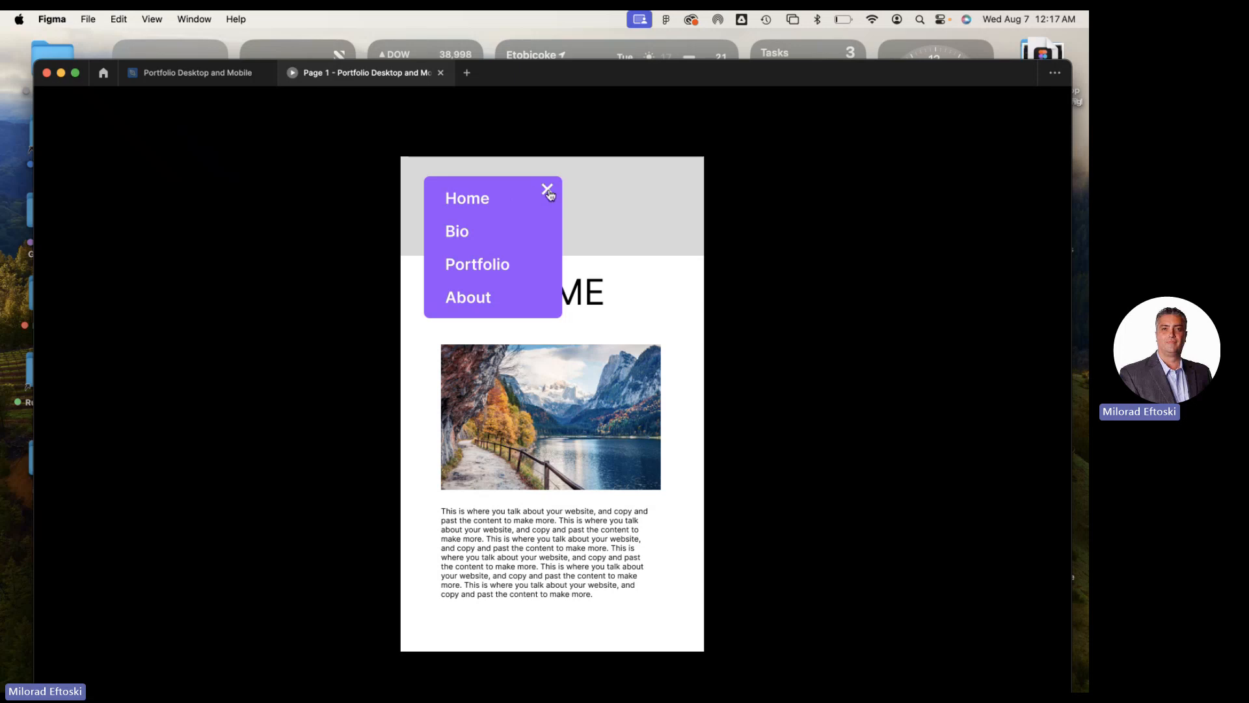
left_click(548, 192)
Test the hamburger menu's Bio, Portfolio and About links in turn in the prototype preview
left_click(442, 203)
left_click(456, 232)
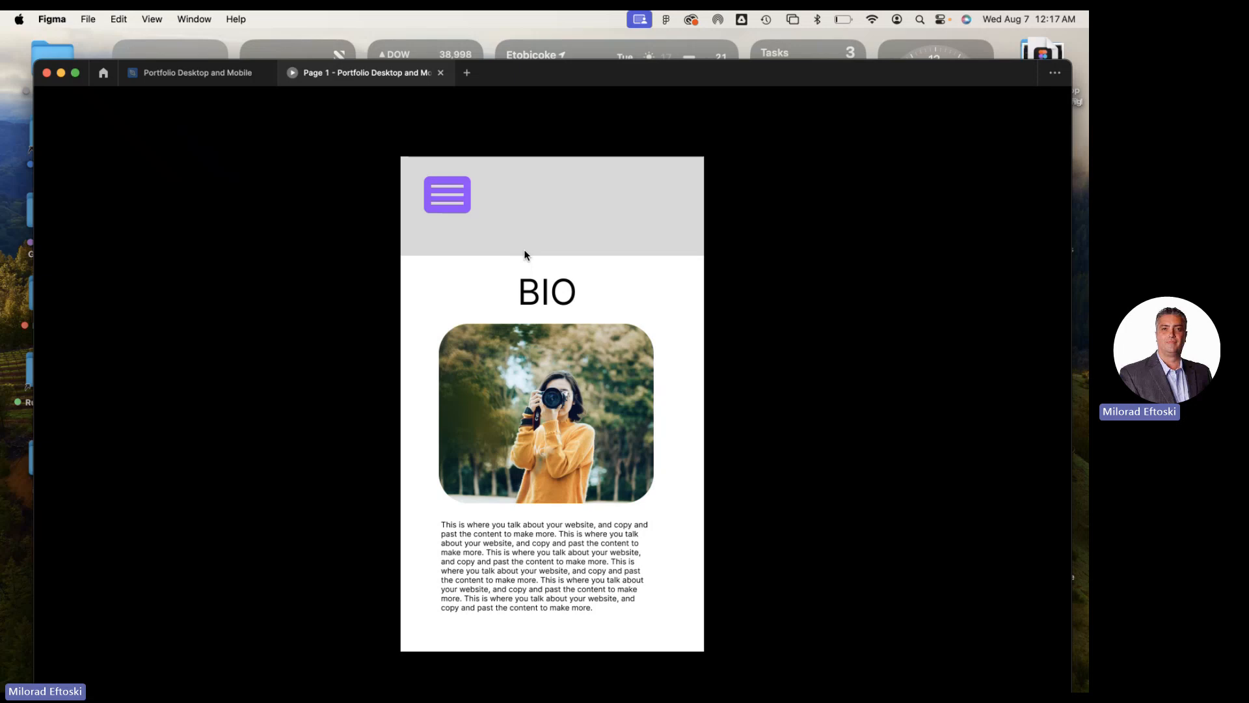
left_click(443, 203)
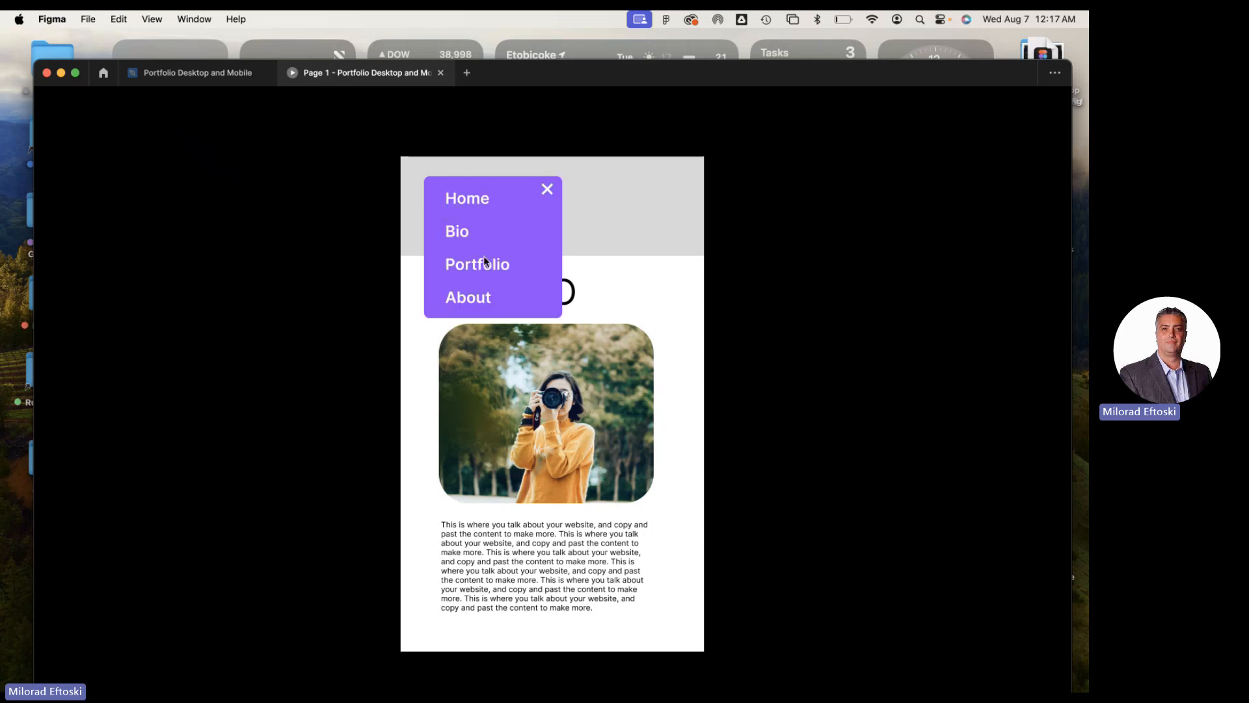
left_click(466, 263)
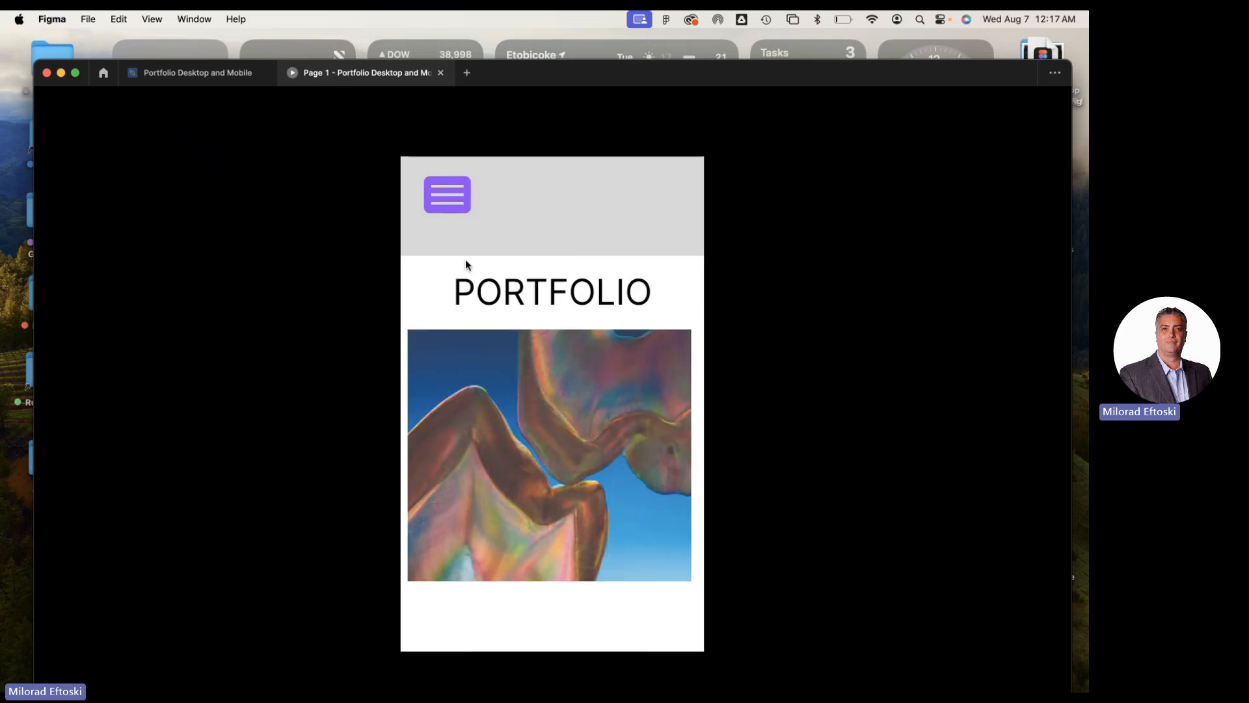
left_click(566, 469)
left_click(452, 209)
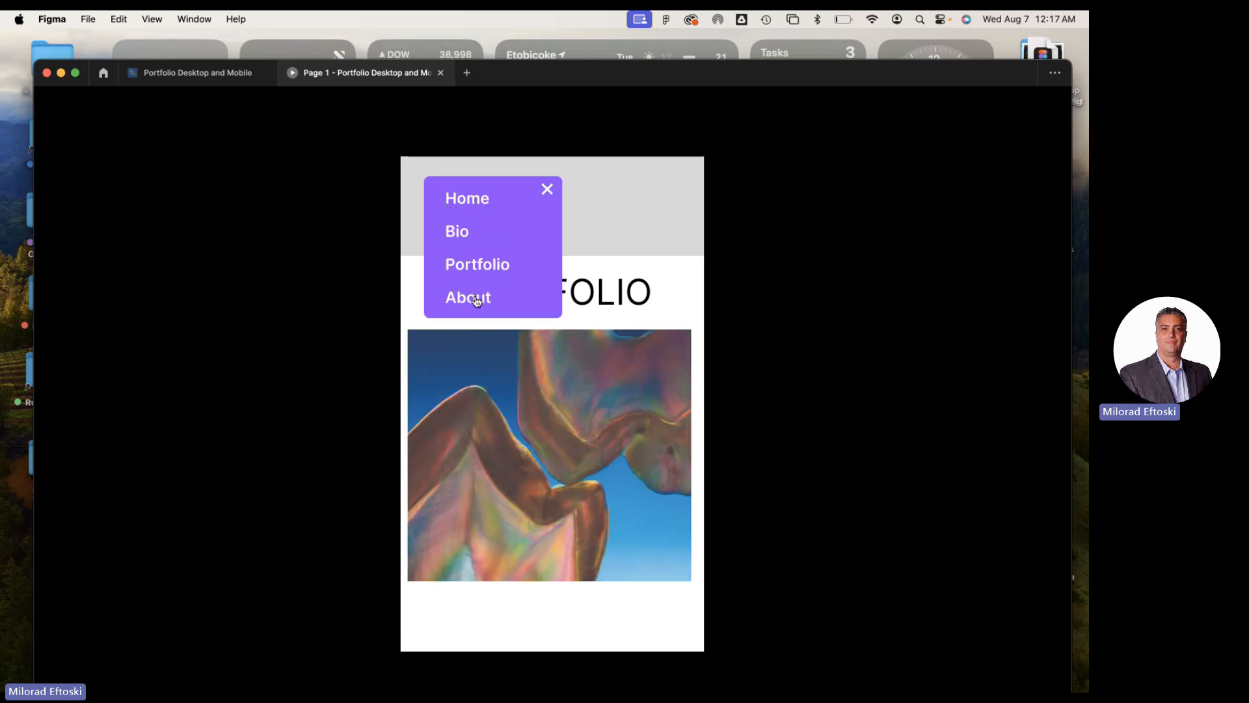
left_click(477, 300)
Test the menu links back through Portfolio, Bio and Home, open and close the menu once more, and exit the preview
left_click(449, 198)
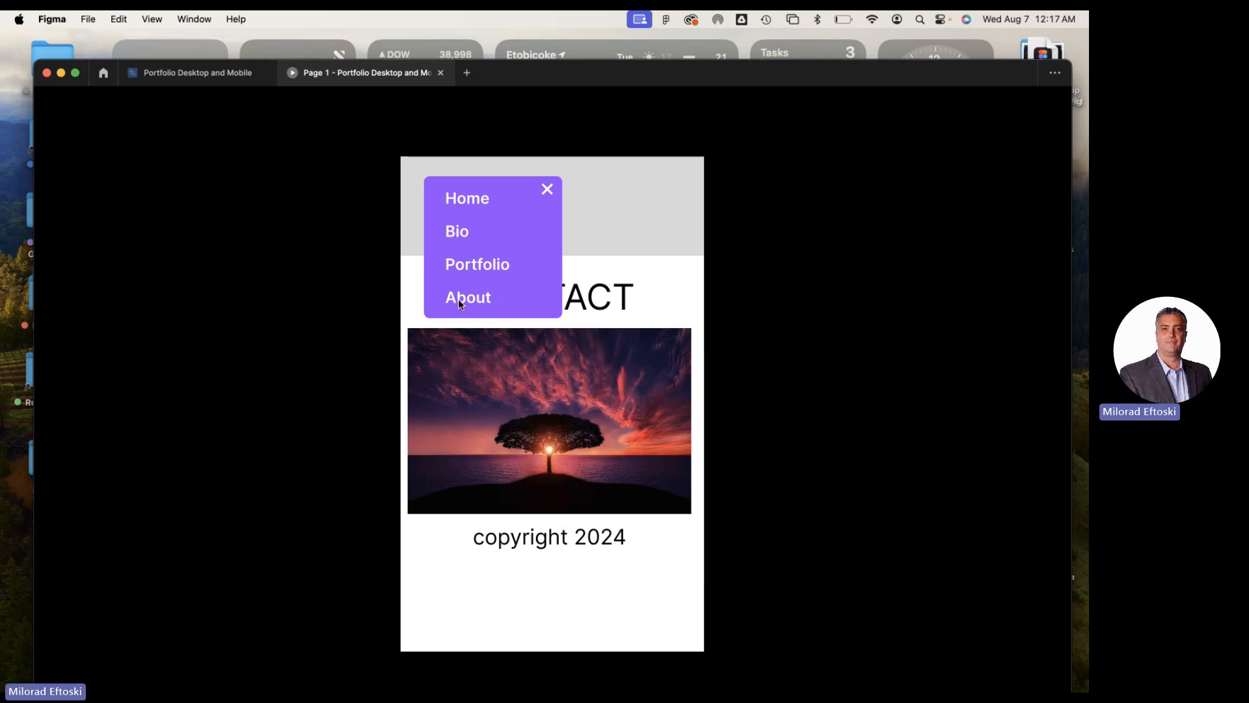
left_click(469, 267)
left_click(454, 207)
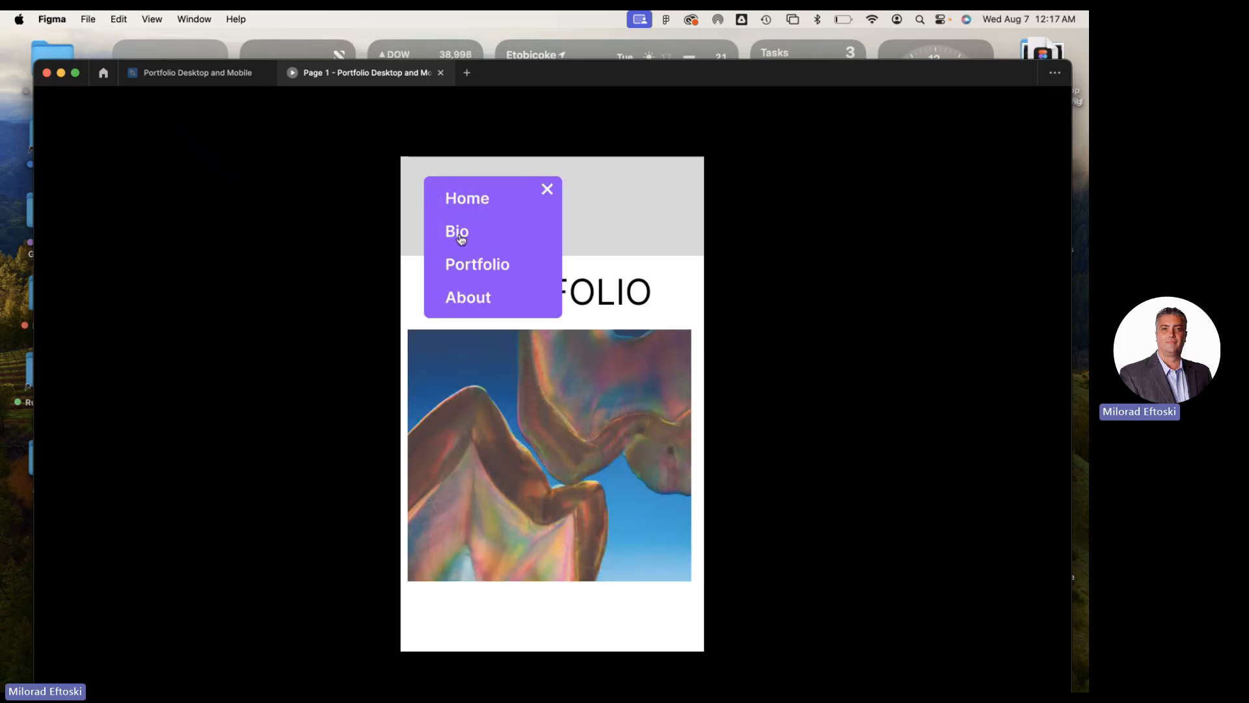
left_click(460, 233)
left_click(451, 199)
left_click(451, 200)
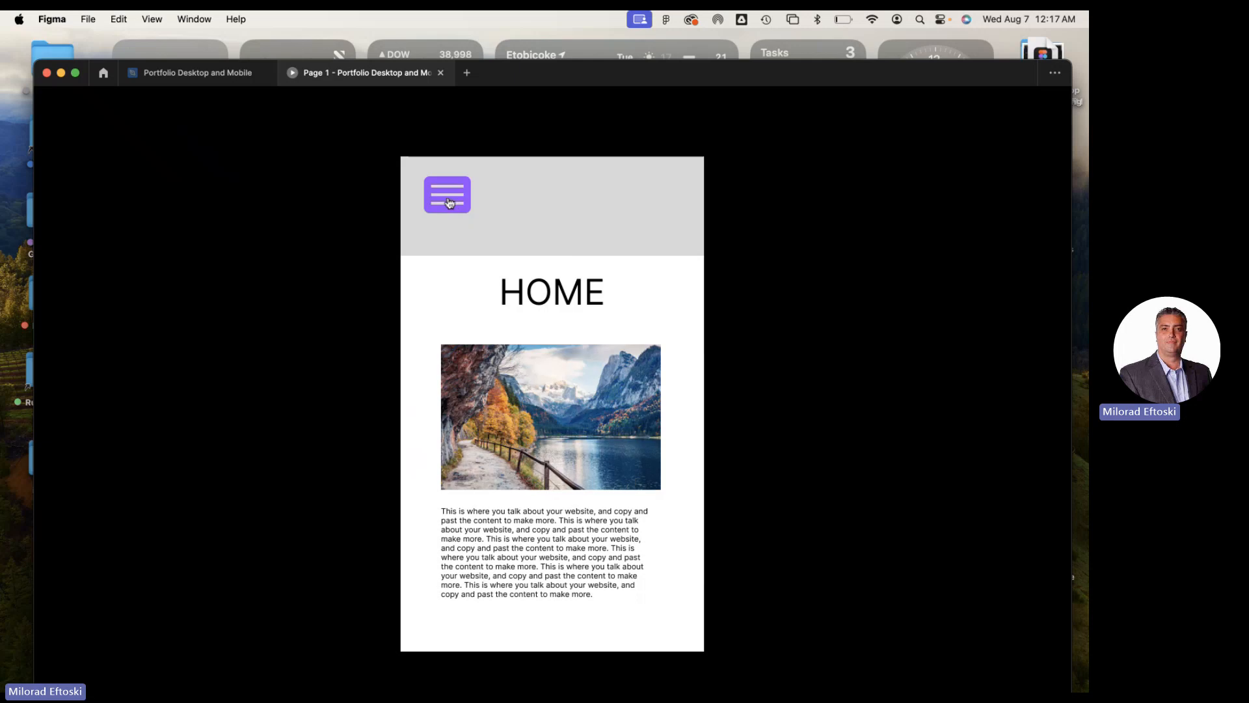
left_click(451, 199)
left_click(547, 189)
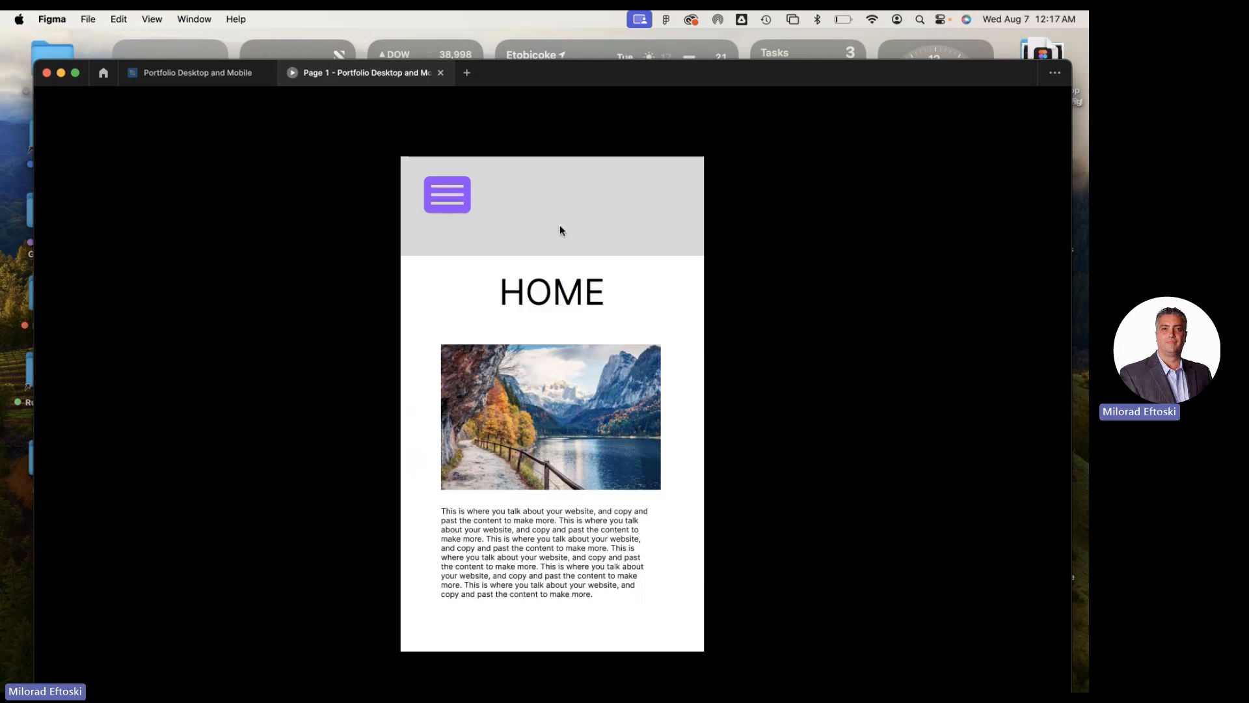
left_click(440, 72)
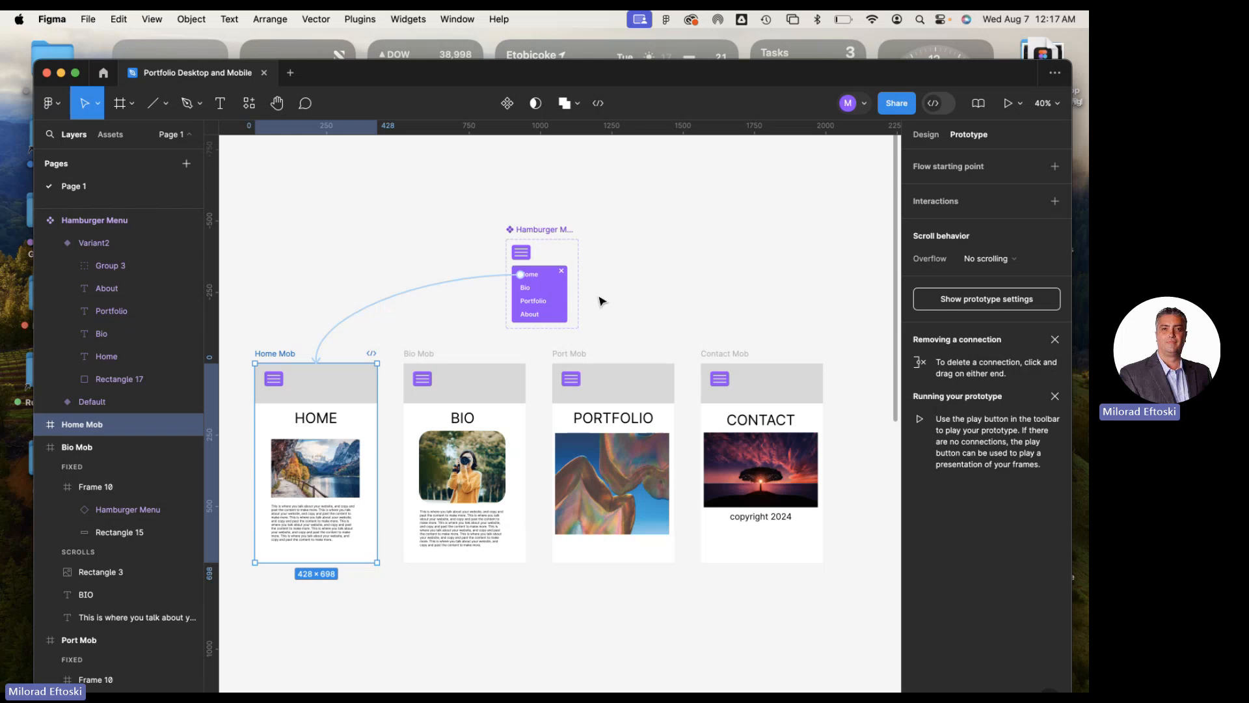
Close the Portfolio Desktop and Mobile file and minimize the Figma window
scroll(597, 298, "down", 5)
scroll(651, 325, "left", 2)
left_click_drag(707, 399, 722, 350)
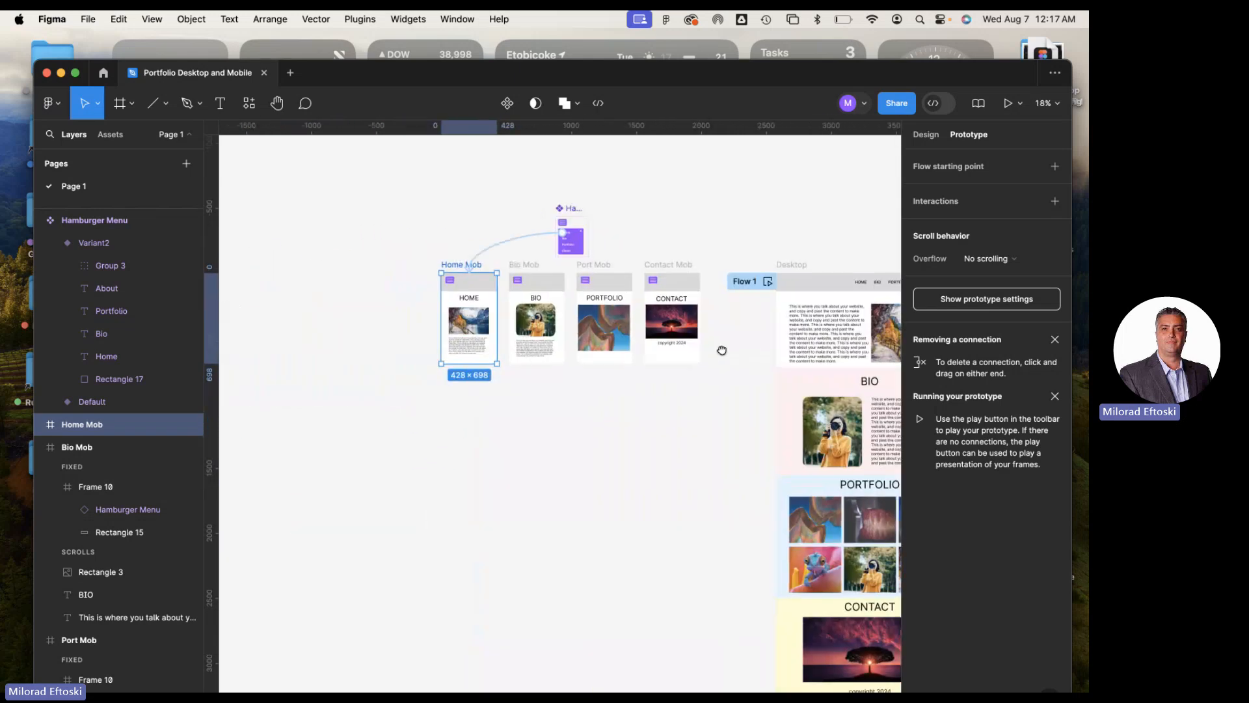
left_click_drag(634, 386, 595, 401)
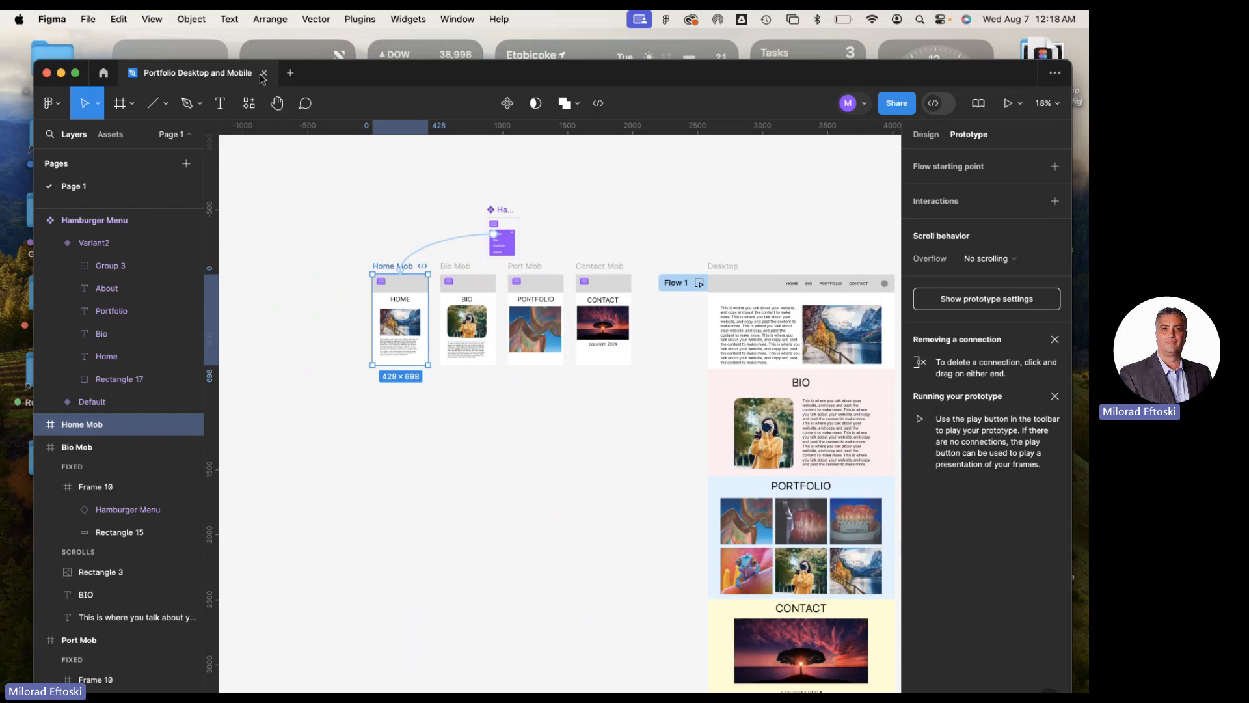
double_click(311, 77)
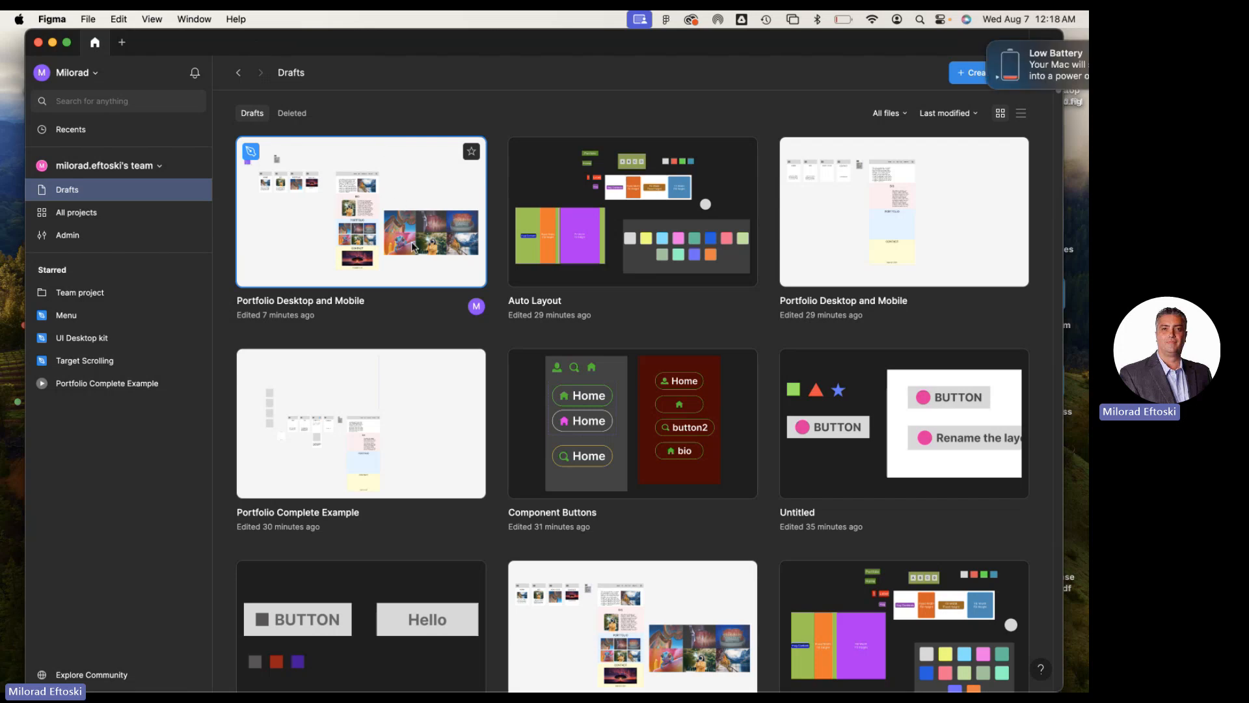
left_click(53, 43)
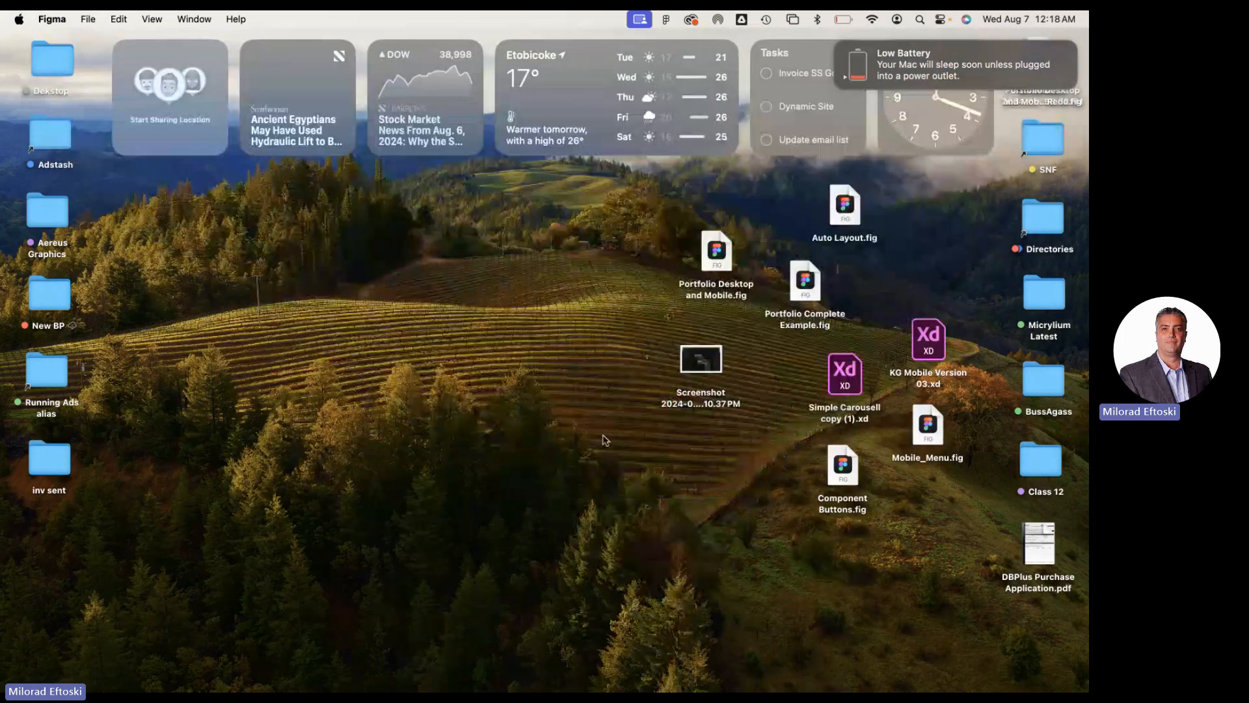
Rearrange the screenshot, Auto Layout.fig, Portfolio Complete Example.fig and Portfolio Desktop and Mobile.fig icons on the desktop
left_click(593, 405)
left_click_drag(701, 359, 733, 356)
left_click(639, 349)
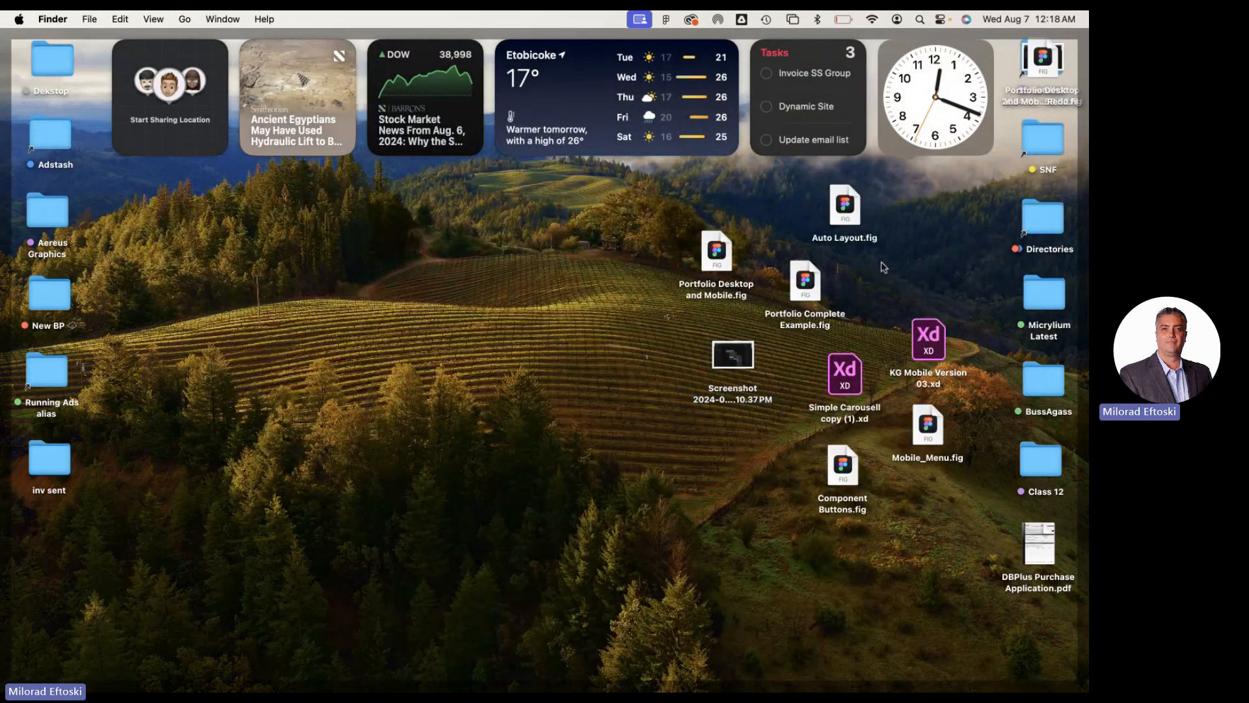
left_click_drag(845, 218, 907, 211)
left_click_drag(805, 282, 856, 274)
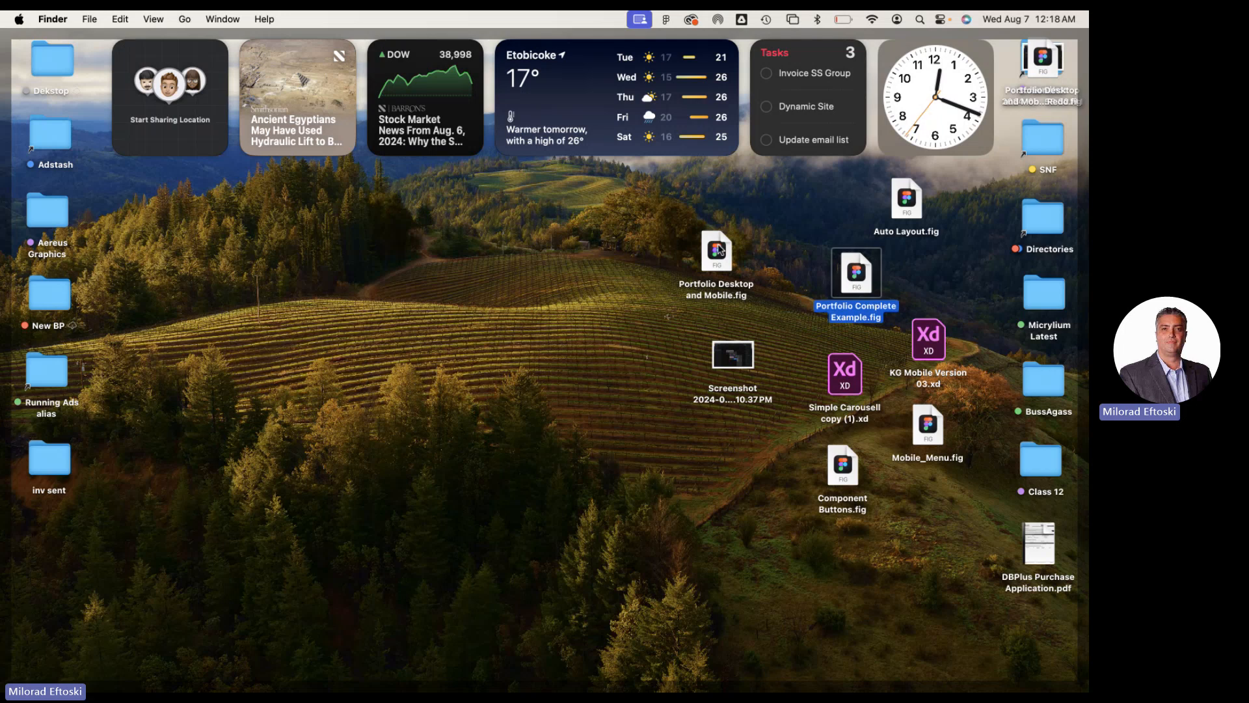
left_click_drag(716, 253, 784, 213)
left_click(707, 258)
left_click_drag(739, 347, 780, 326)
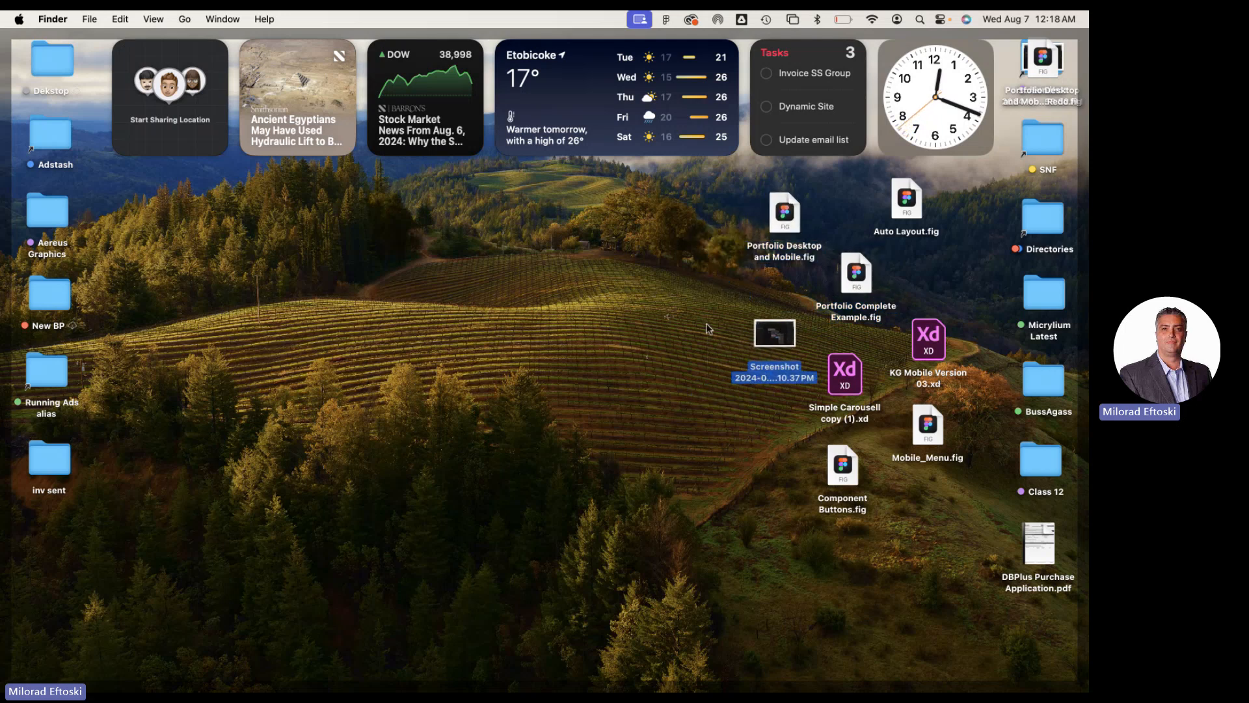
left_click(697, 326)
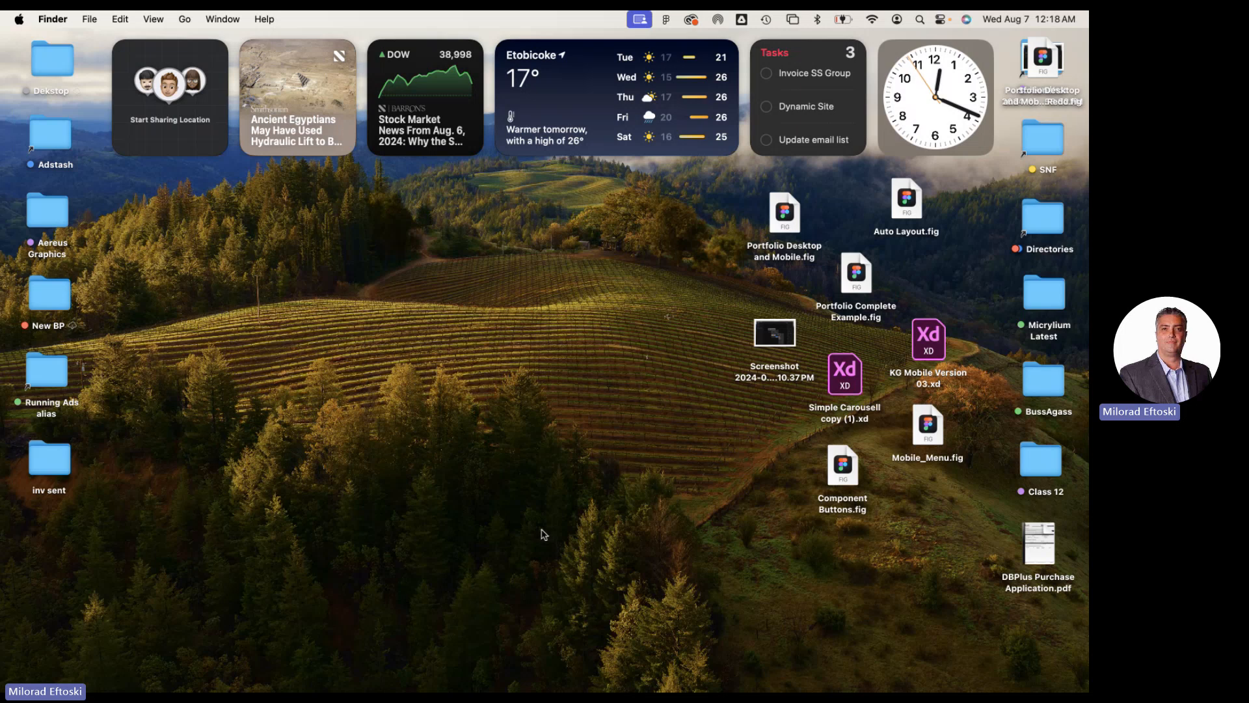
Switch to Google Chrome, examine the course content page's links and modules, and minimize the browser
mouse_move(559, 689)
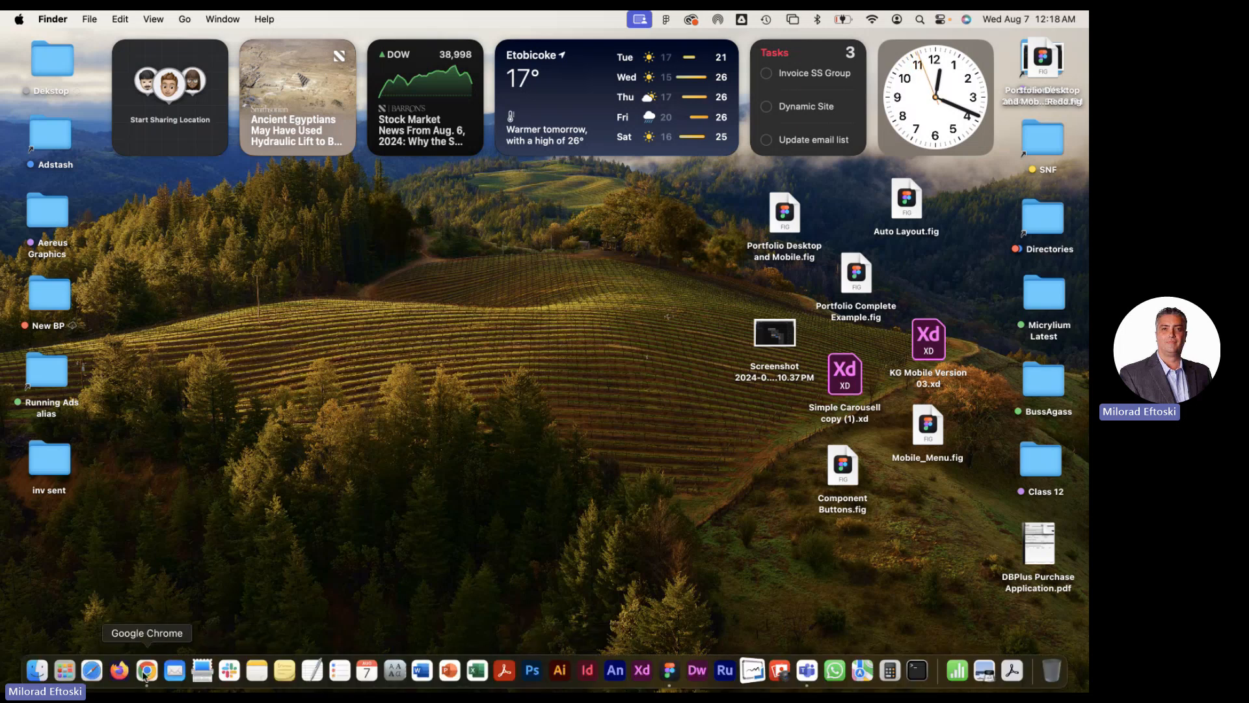
left_click(145, 672)
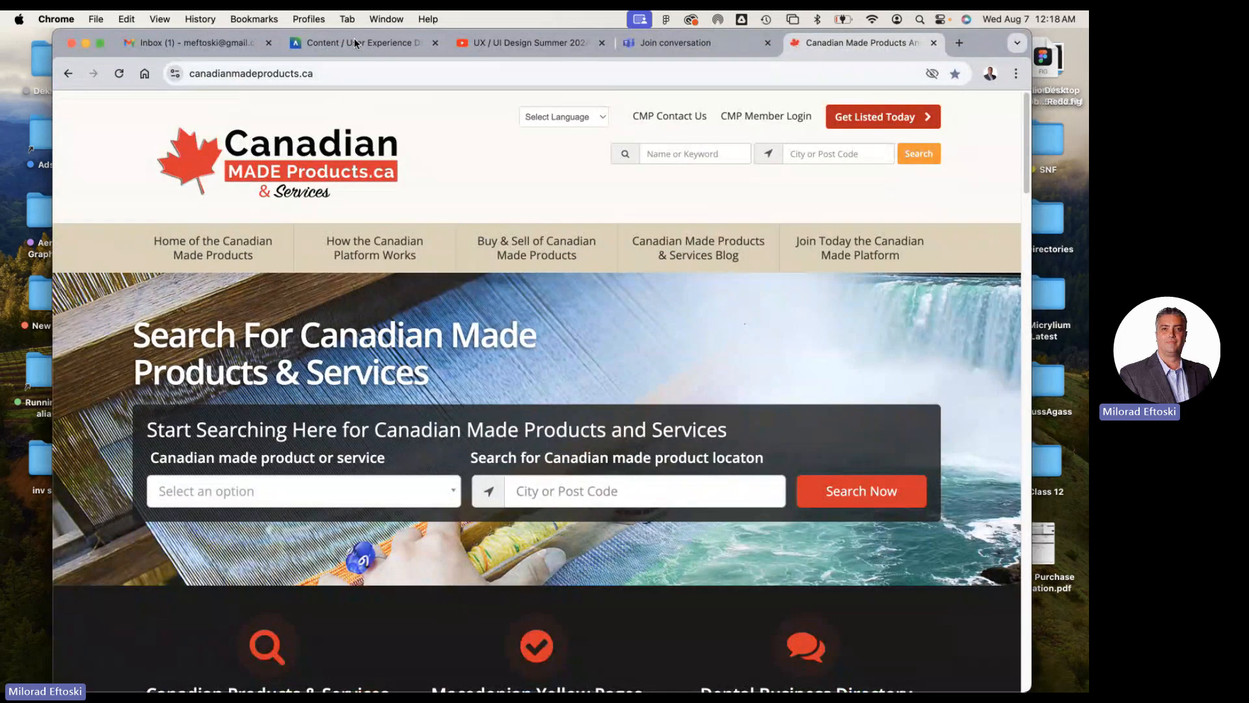
left_click(355, 42)
scroll(683, 354, "up", 10)
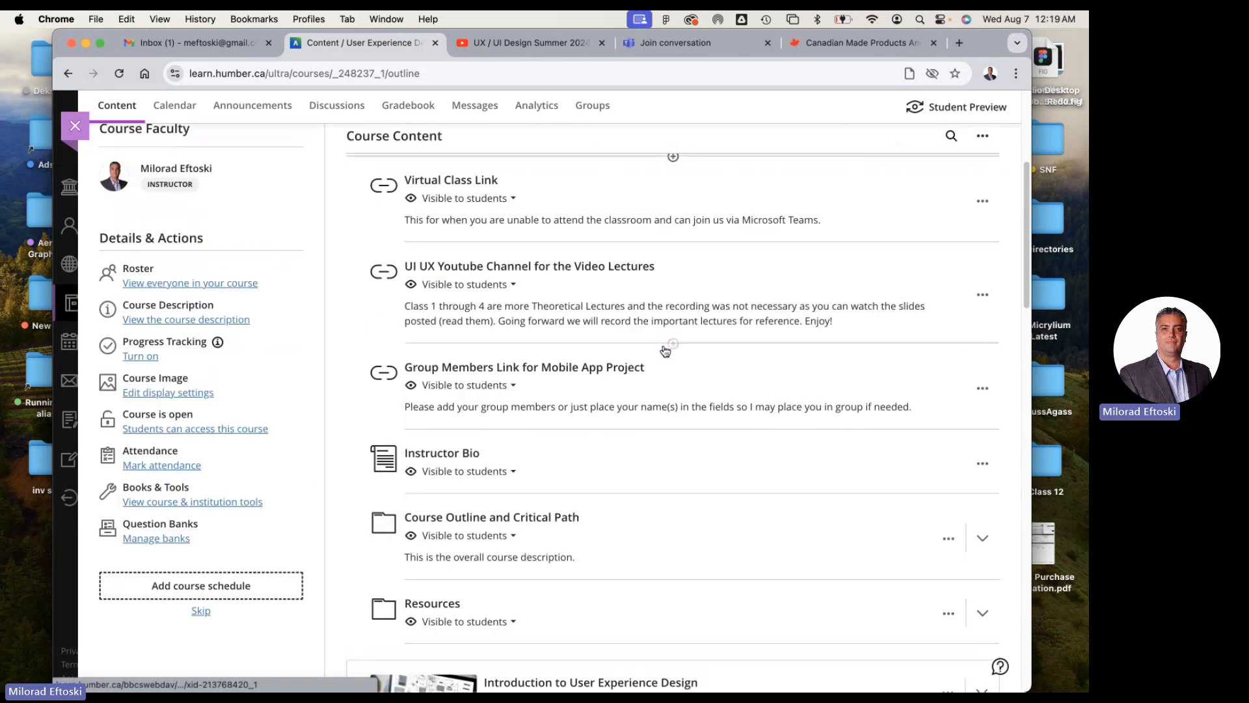
scroll(665, 351, "down", 6)
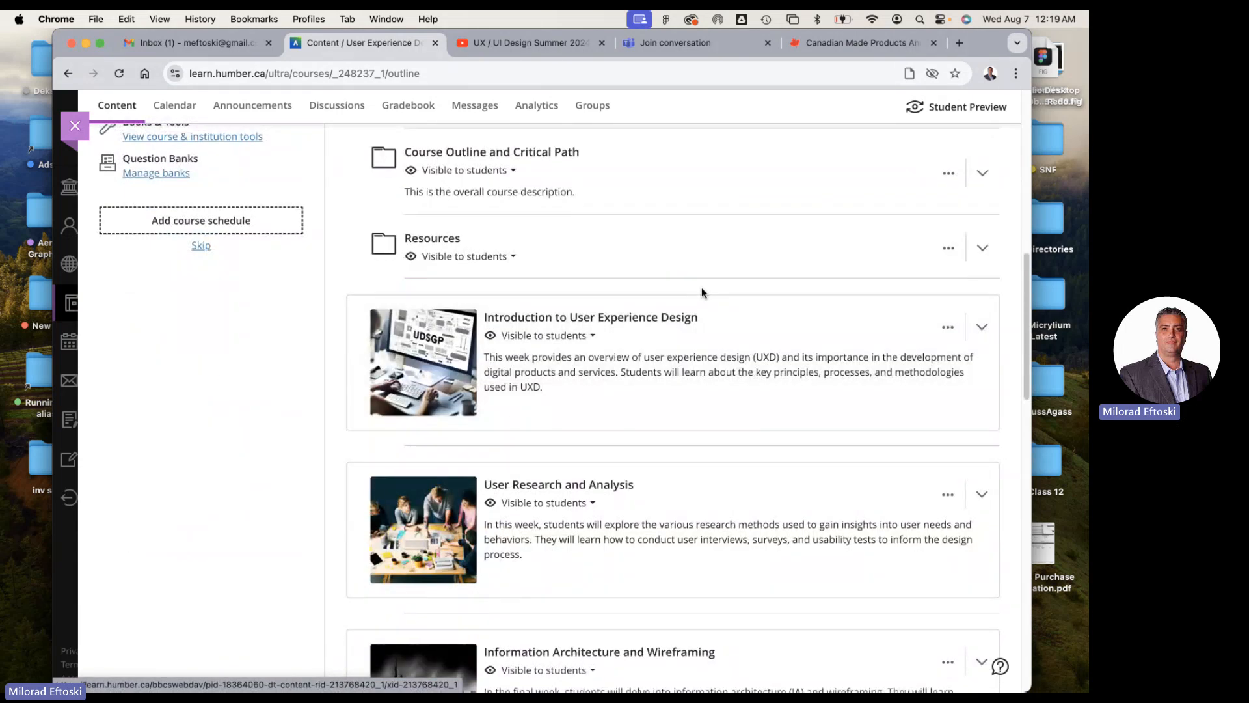
mouse_move(669, 280)
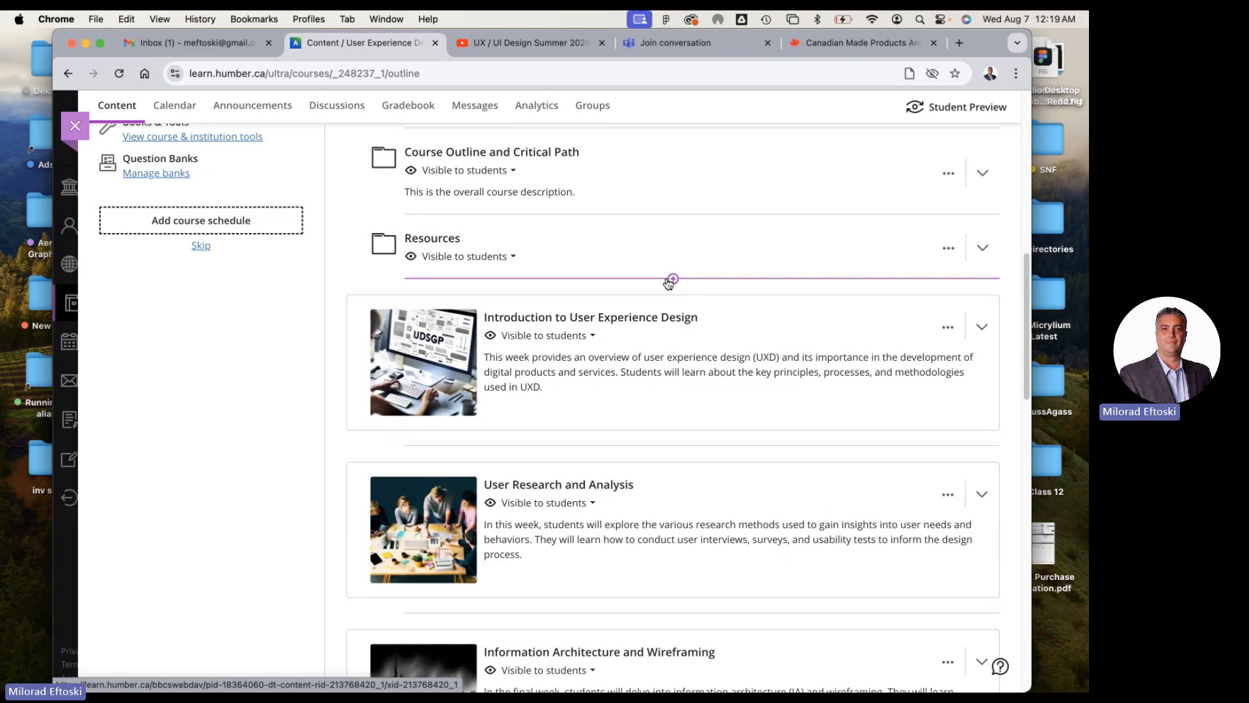
left_click(85, 42)
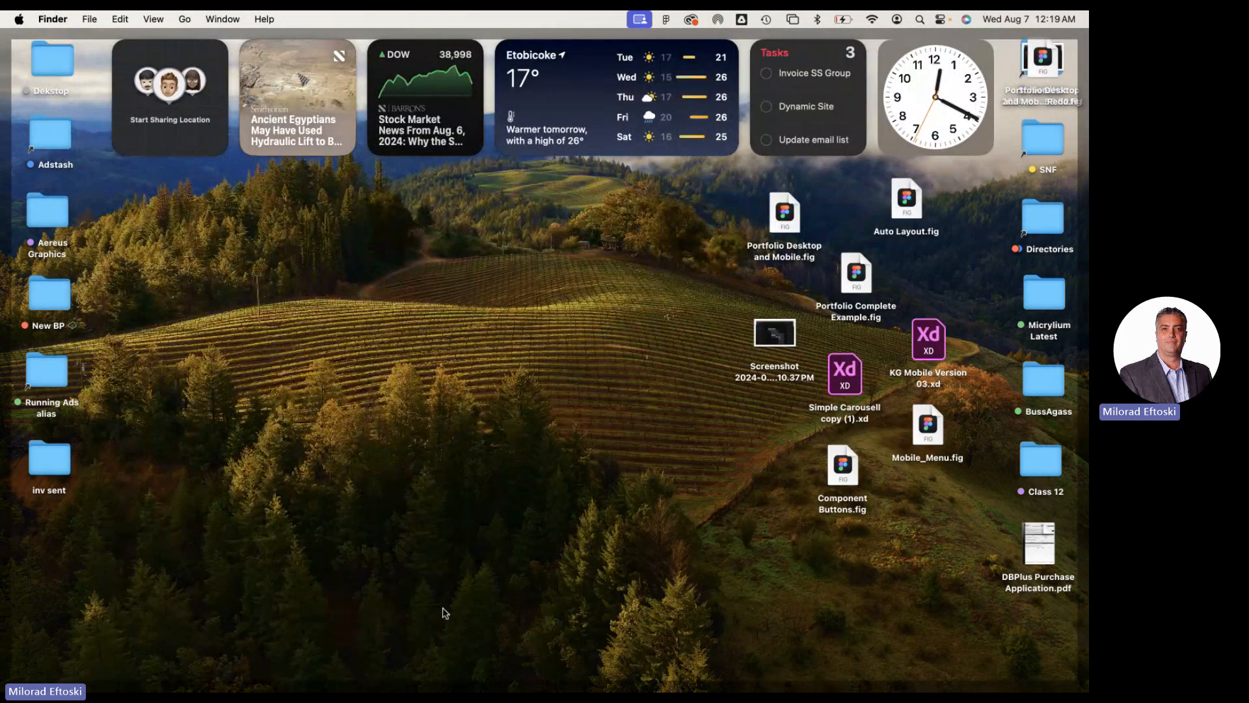
Switch to Microsoft Teams and bring the General meeting window to the front
mouse_move(552, 691)
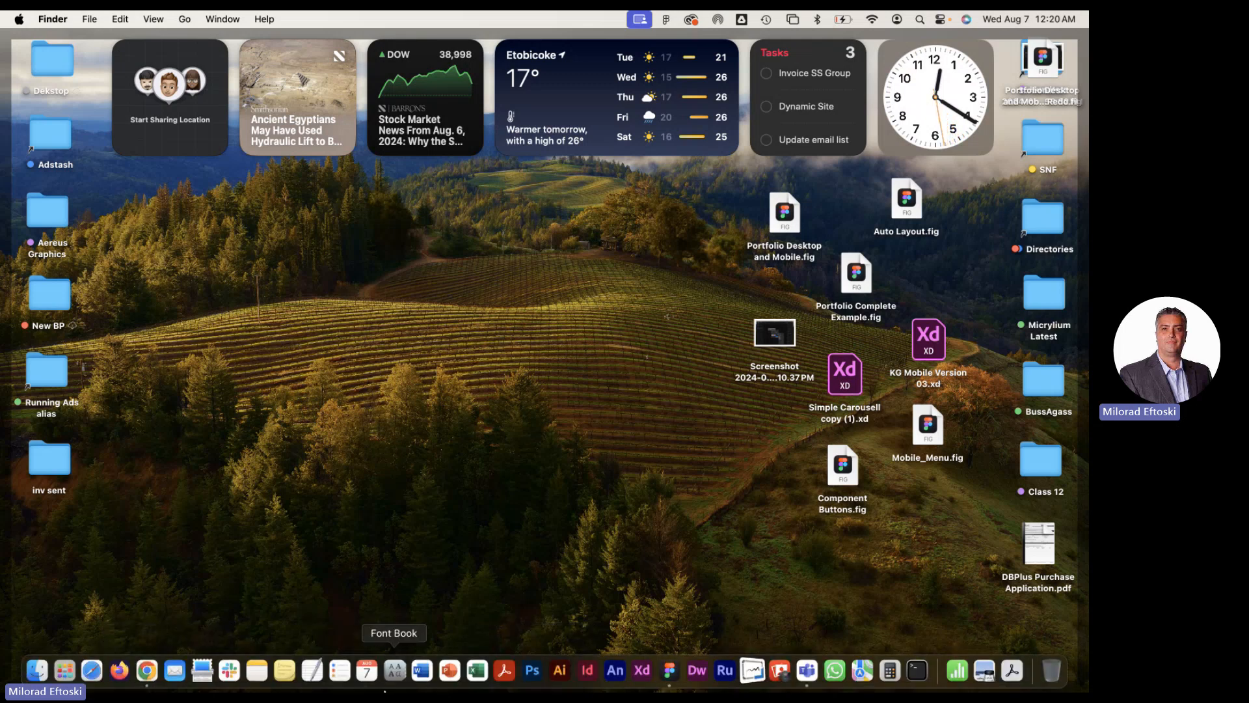
left_click(807, 670)
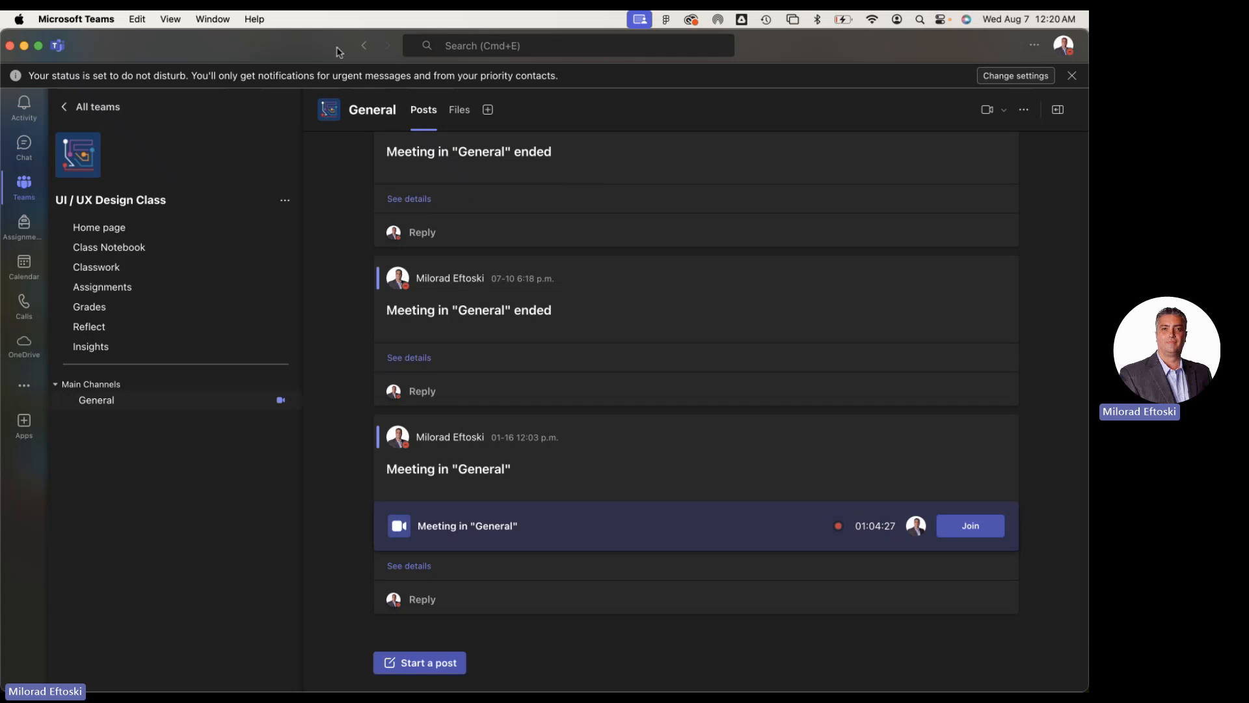
mouse_move(816, 46)
left_mouse_down()
mouse_move(816, 89)
mouse_move(814, 46)
left_mouse_up()
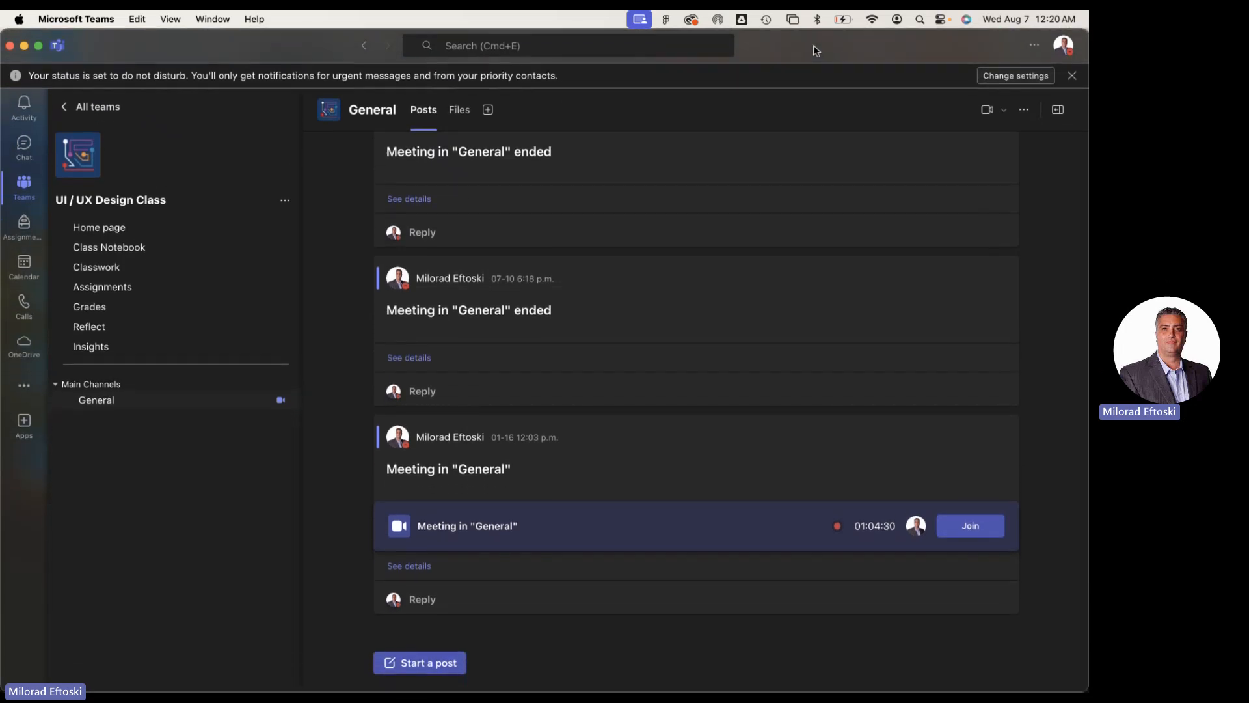
left_click(203, 18)
left_click(234, 213)
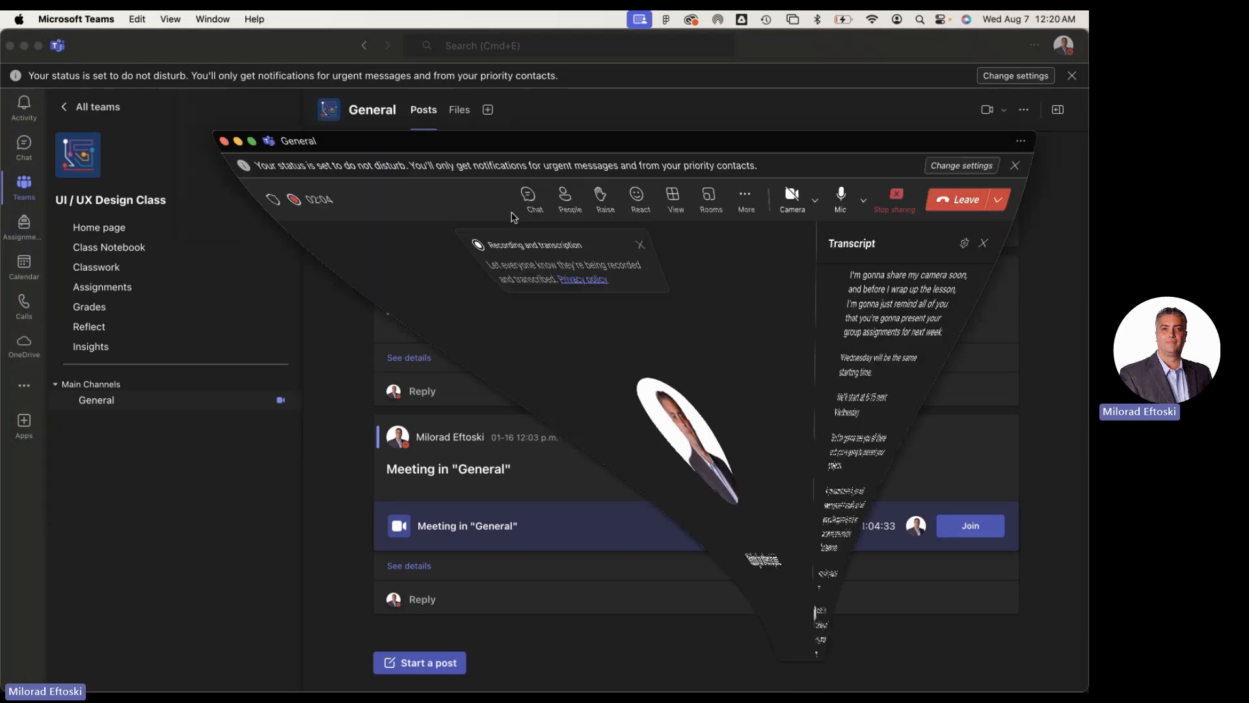
left_click_drag(691, 87, 632, 70)
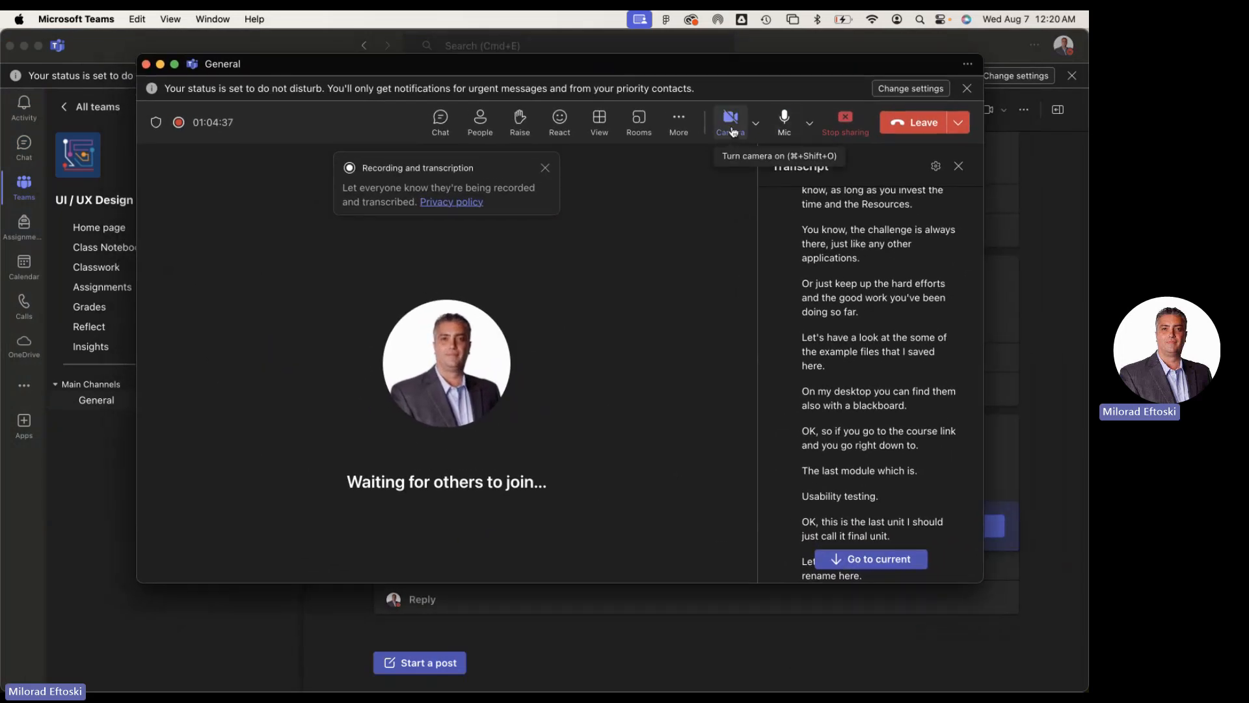
Turn on the meeting camera and dismiss the recording and transcription notice
left_click_drag(732, 130, 709, 112)
left_click(728, 120)
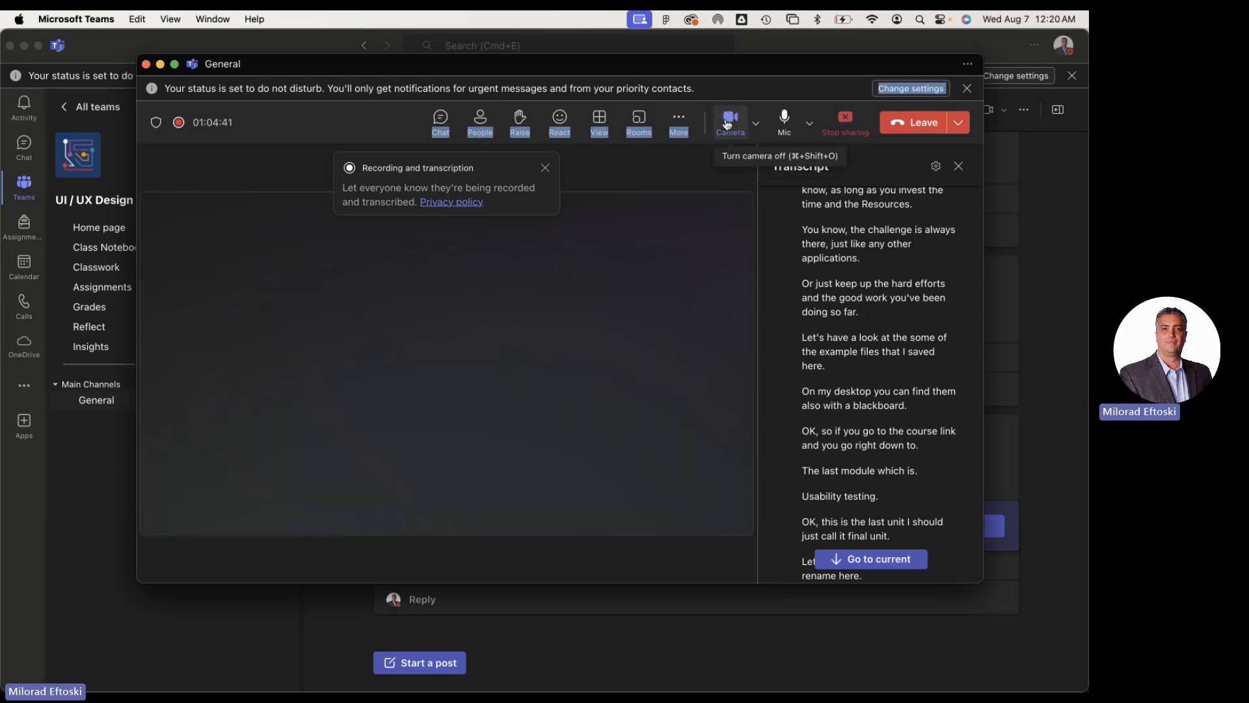
left_click(545, 171)
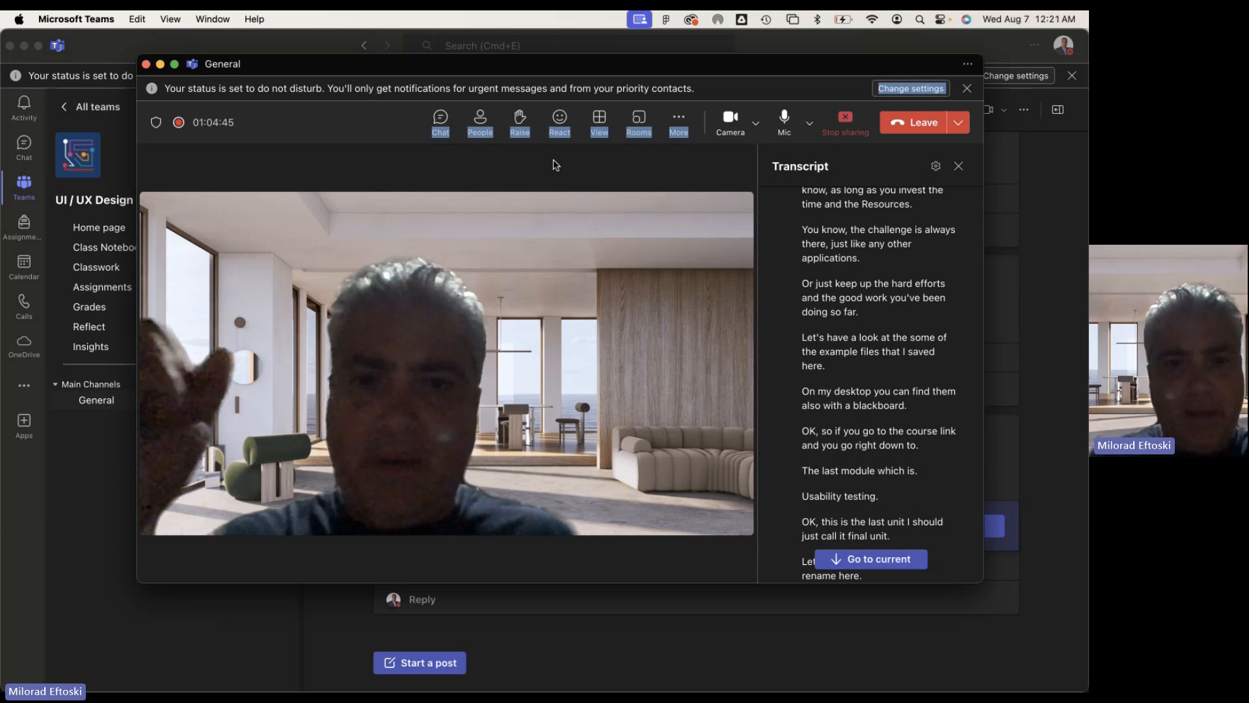
Turn off the meeting camera and stop sharing the screen
left_click(731, 121)
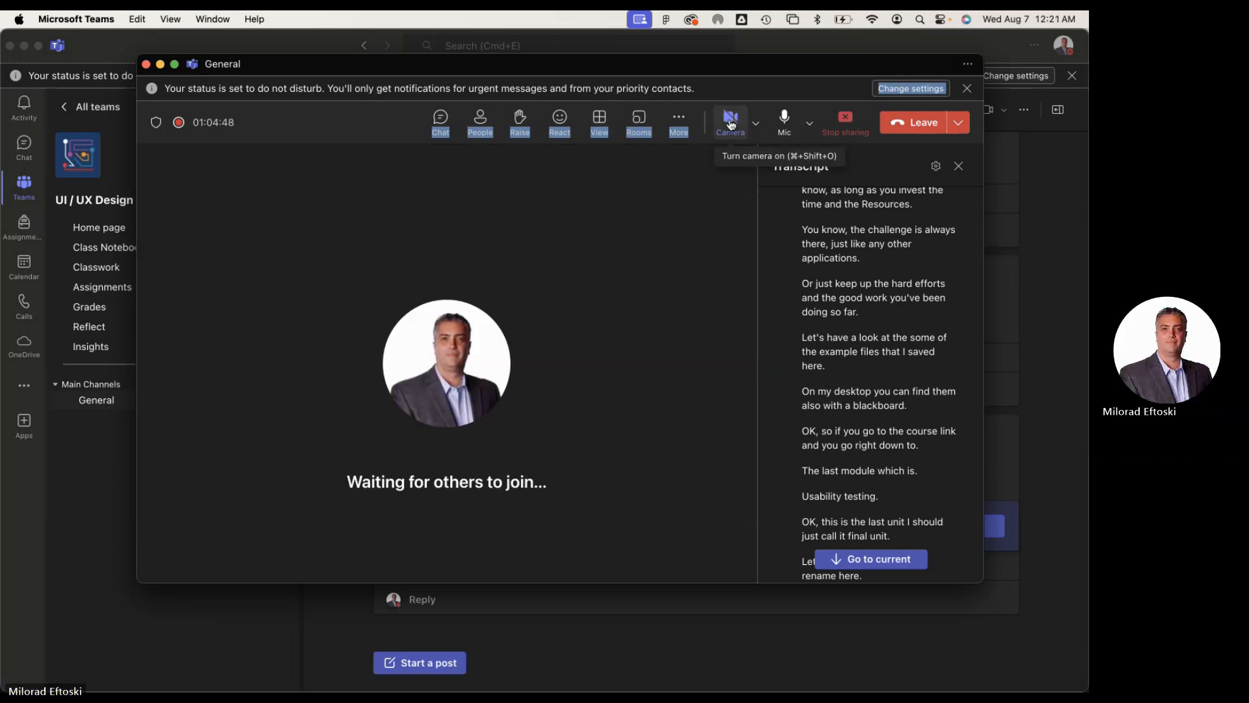
left_click(844, 121)
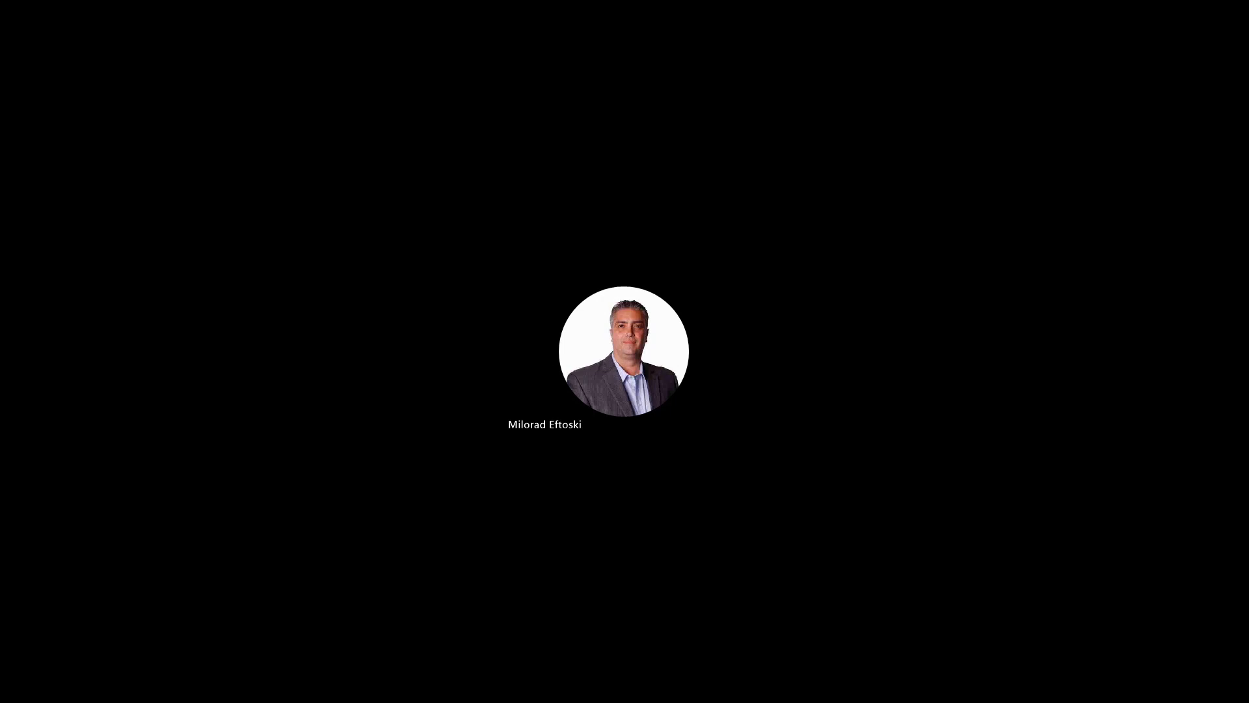